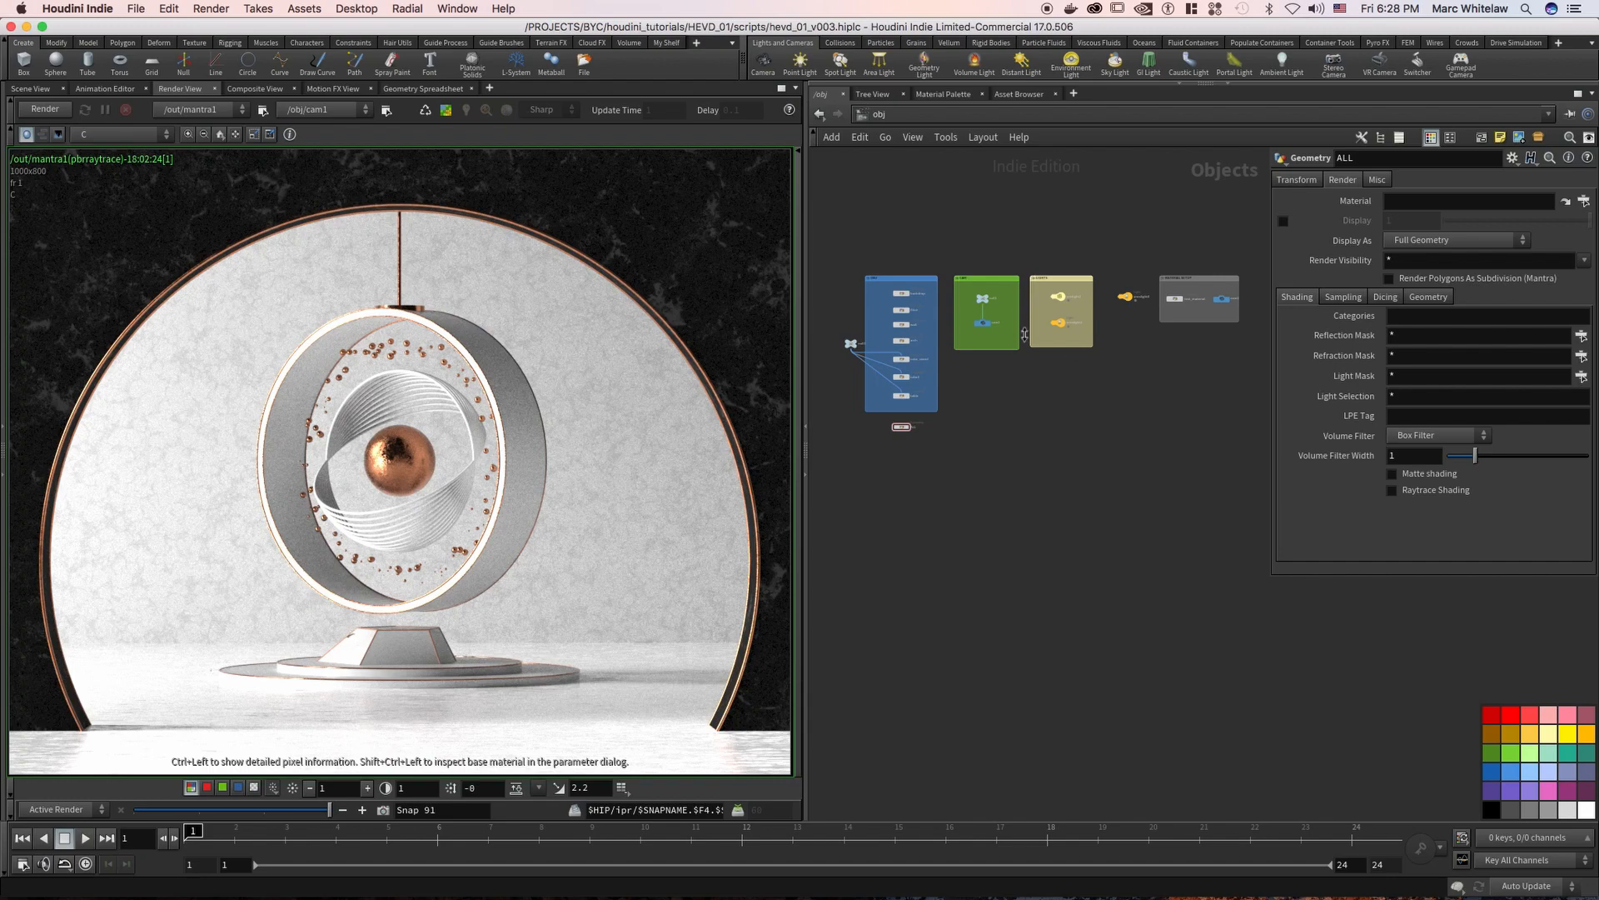
# Bring the OBJ node group into view and show the scene in the 3D viewport, orbited off the cam1 view
pyautogui.moveTo(975, 479); pyautogui.dragTo(1046, 517, button='middle')
pyautogui.moveTo(965, 499); pyautogui.dragTo(985, 475, button='right')
pyautogui.moveTo(989, 488); pyautogui.dragTo(998, 634, button='middle')
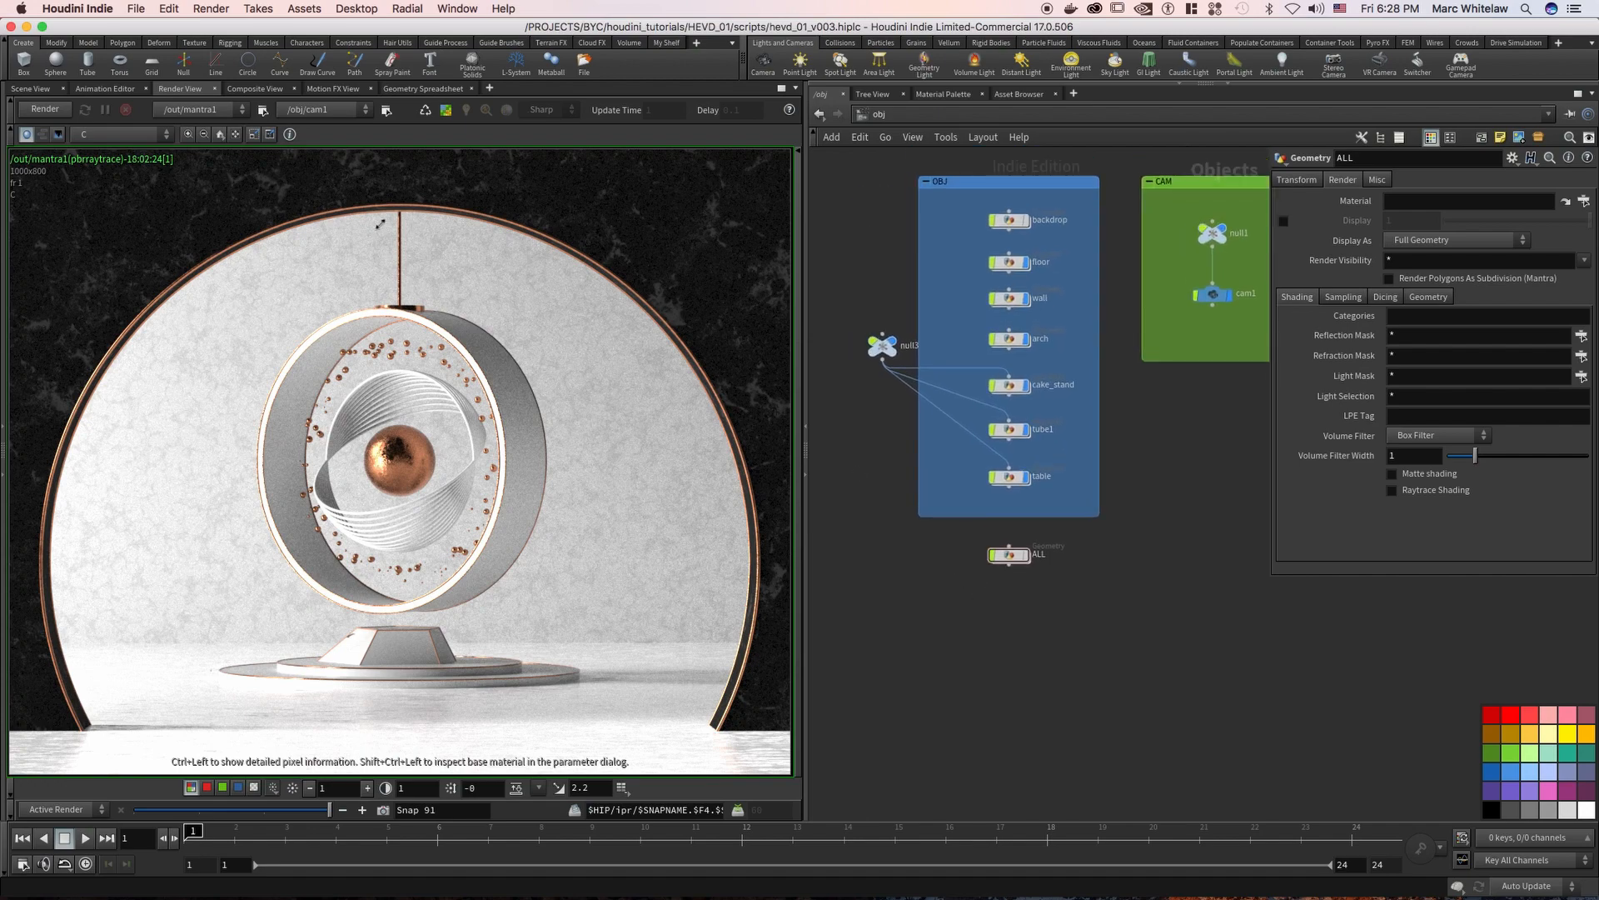
pyautogui.click(32, 90)
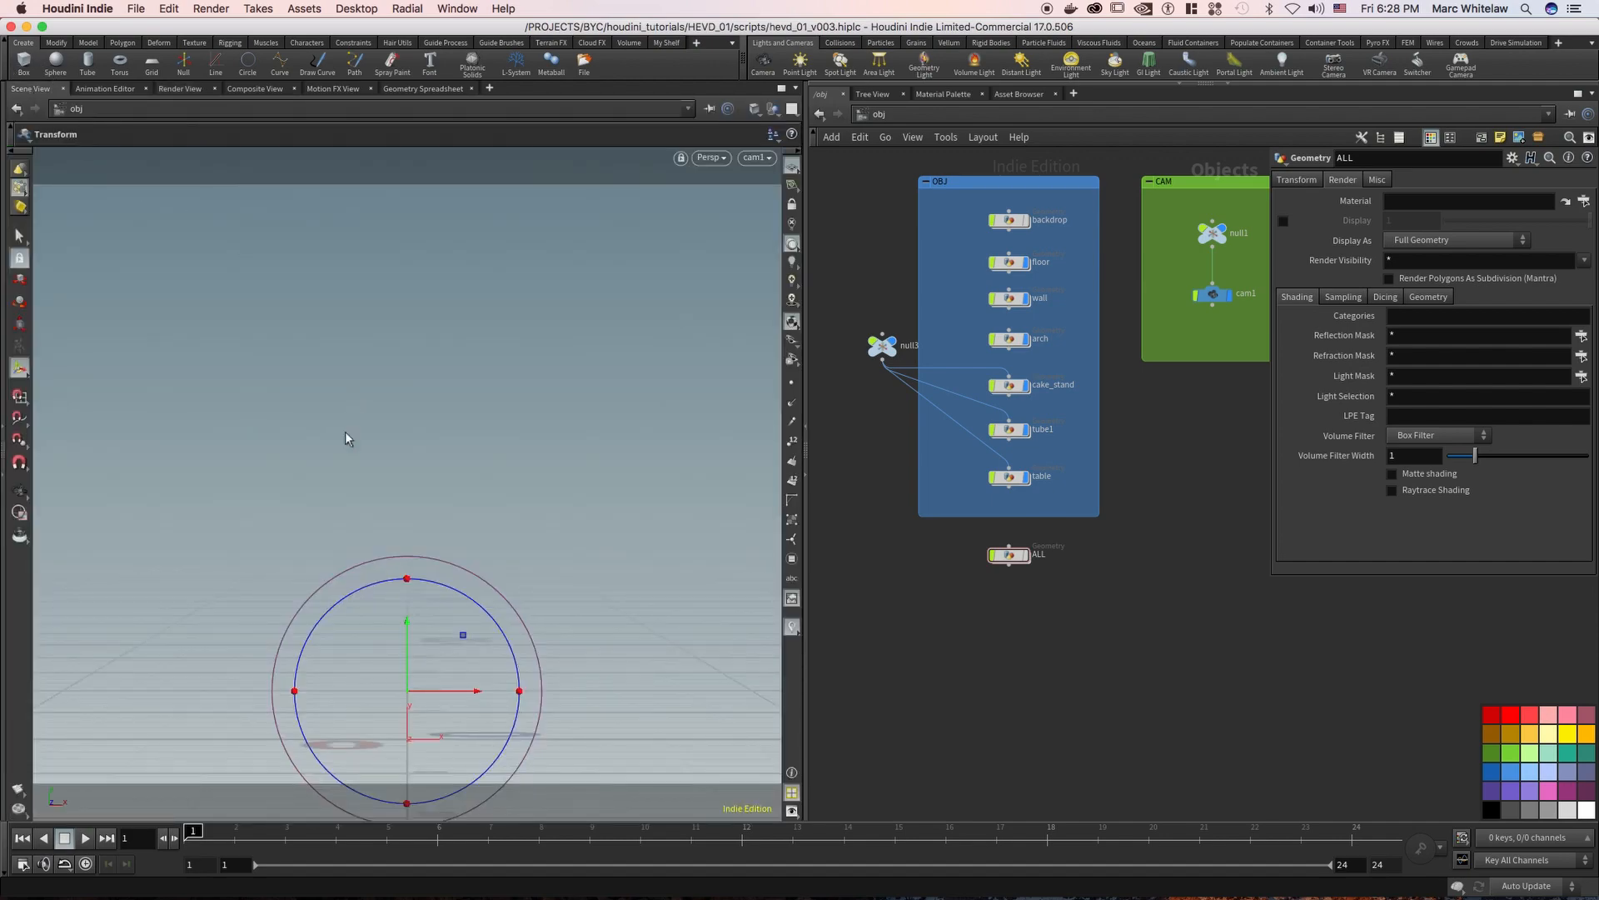
pyautogui.press('s')
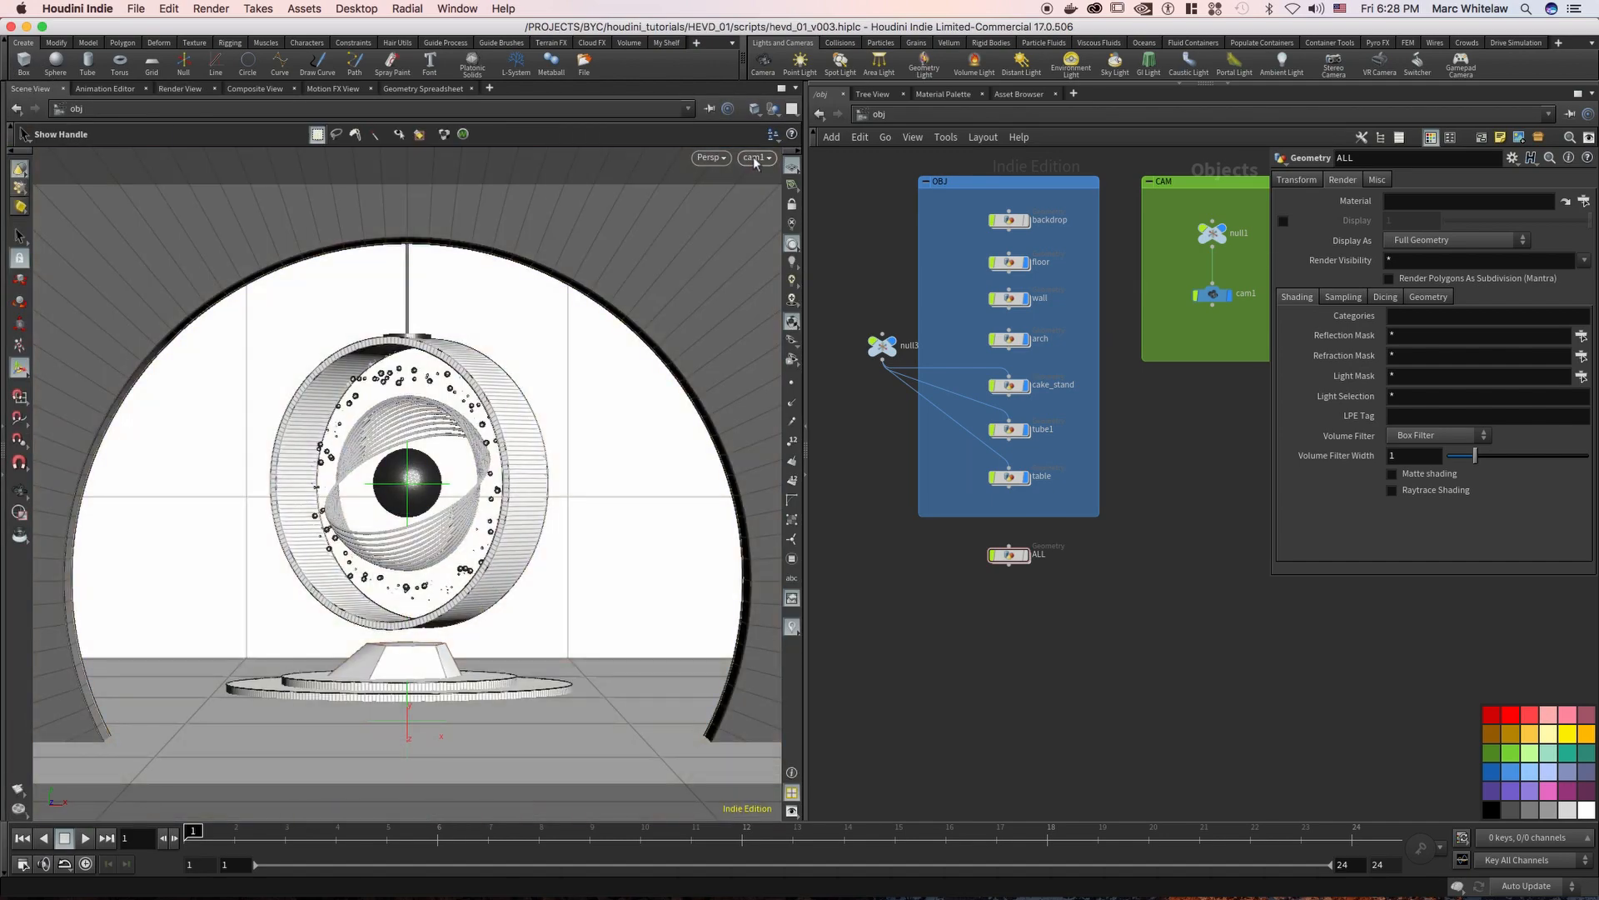
pyautogui.keyDown('alt'); pyautogui.moveTo(416, 463); pyautogui.dragTo(468, 490); pyautogui.keyUp('alt')
# Show the vase object in the viewport and hide it again
pyautogui.moveTo(969, 257); pyautogui.dragTo(1260, 349, button='middle')
pyautogui.click(839, 331)
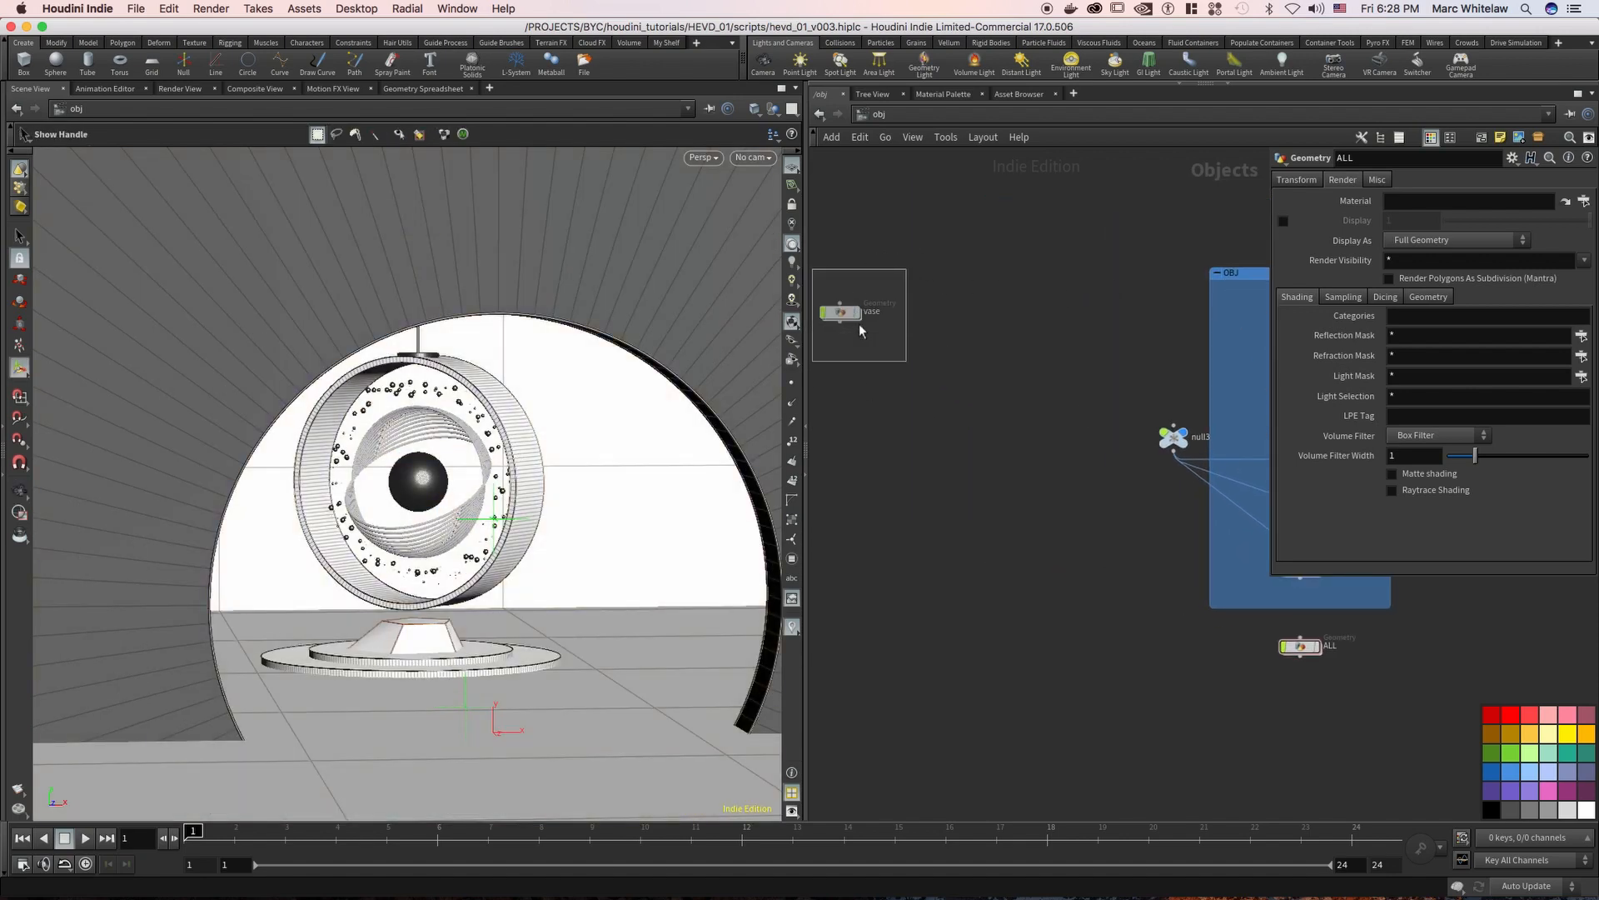
pyautogui.click(859, 313)
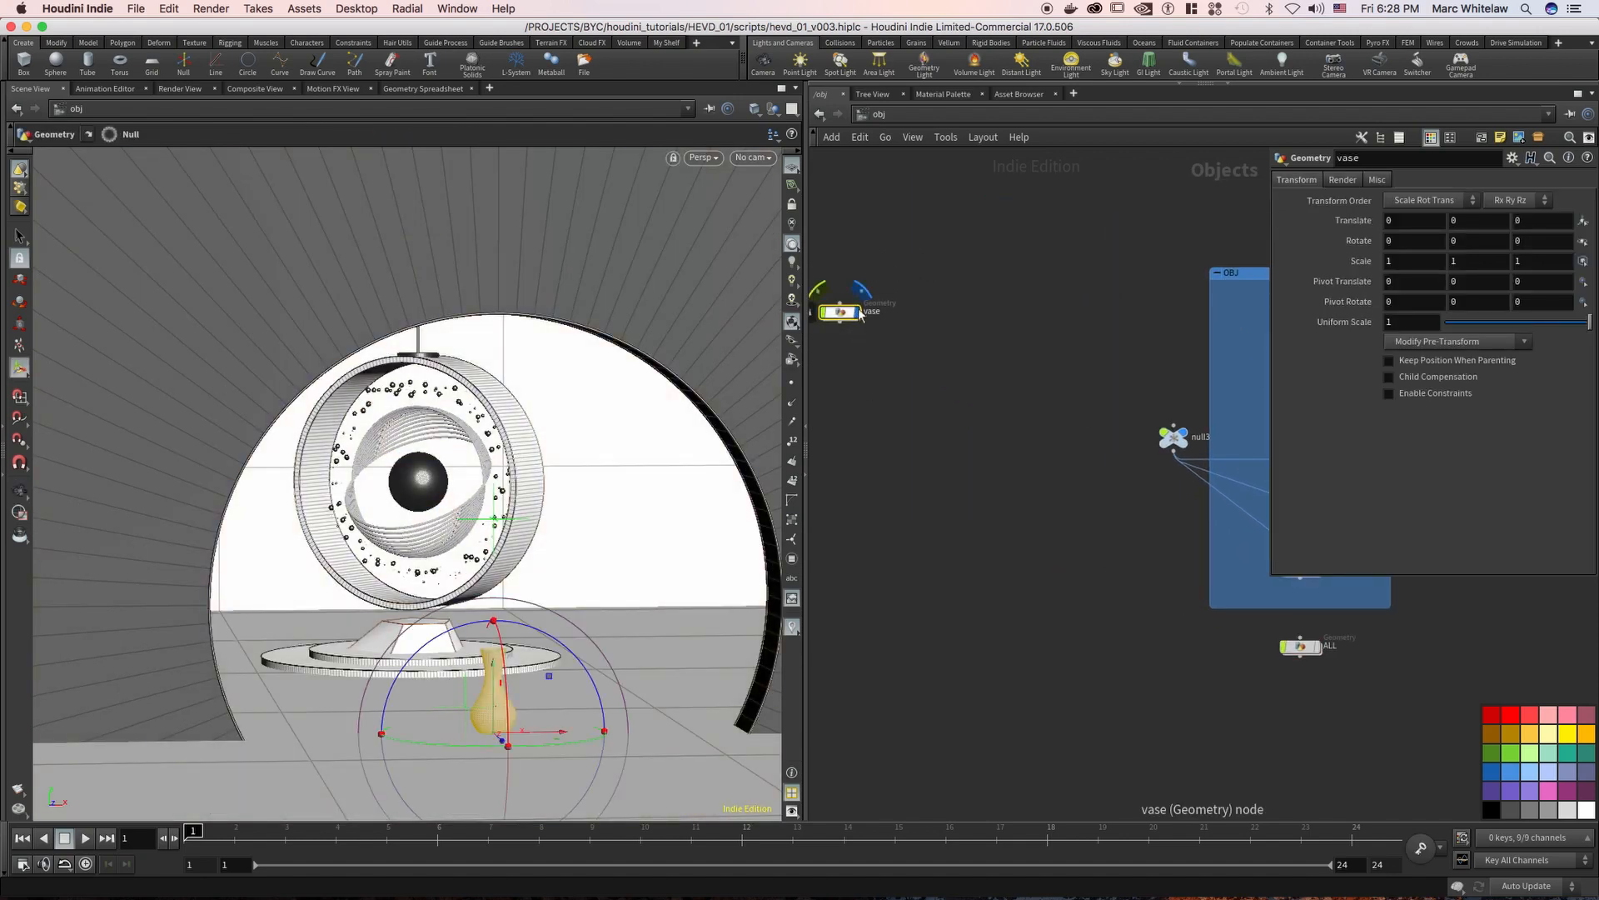
pyautogui.click(859, 314)
# Select the table object in the OBJ group and bring the ring sculpture closer in the viewport
pyautogui.moveTo(998, 301); pyautogui.dragTo(855, 232, button='middle')
pyautogui.moveTo(943, 275); pyautogui.dragTo(835, 286, button='middle')
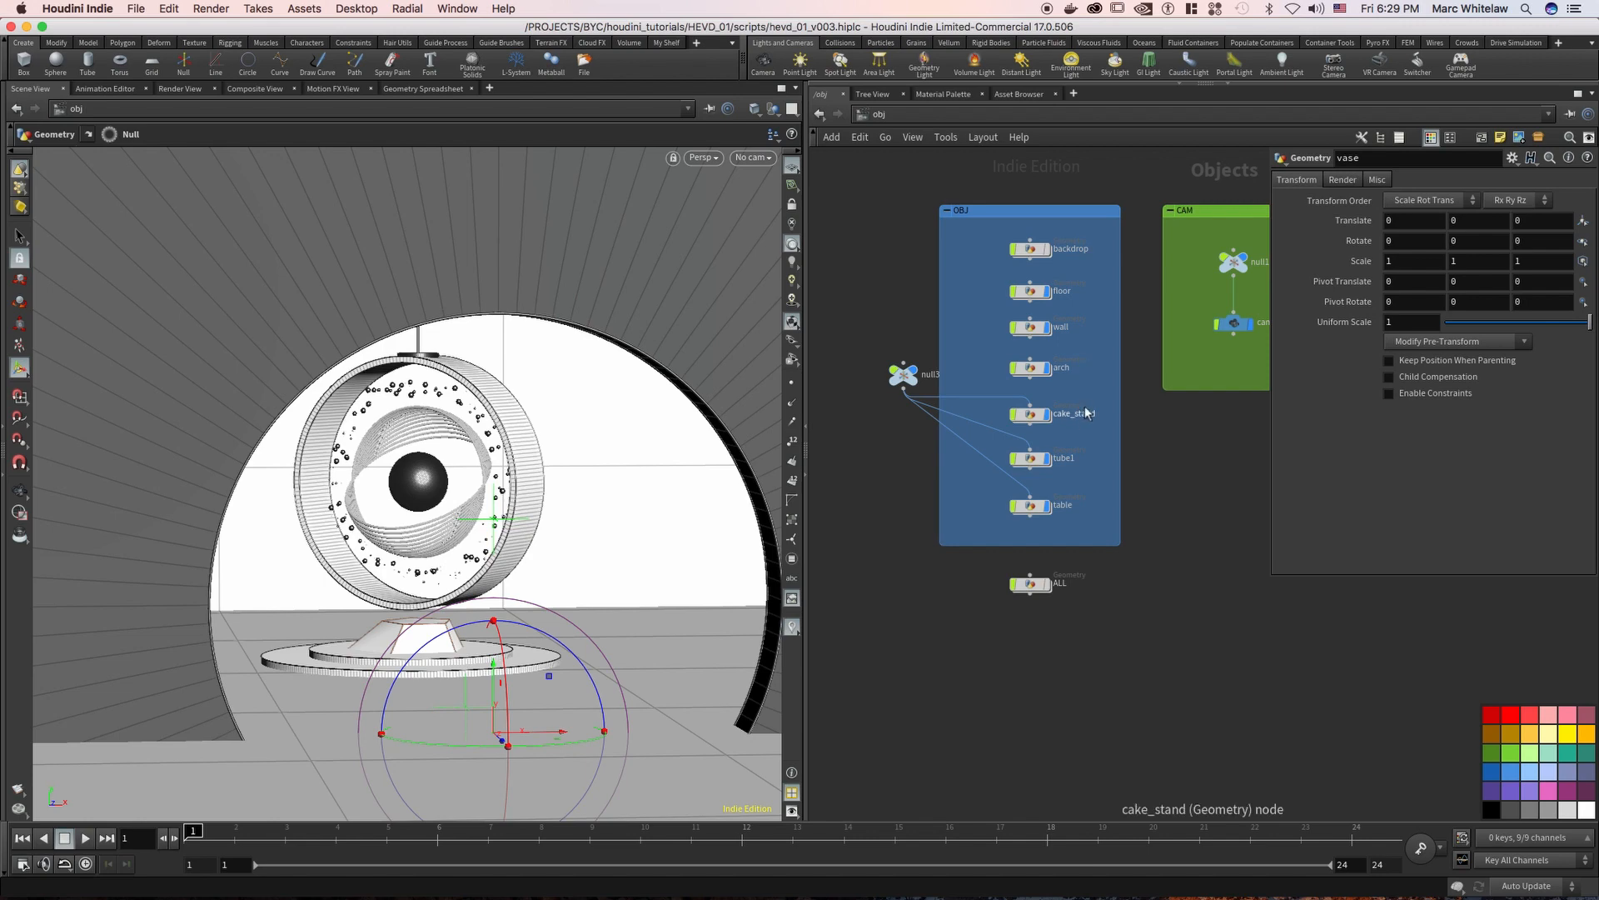
pyautogui.click(1031, 505)
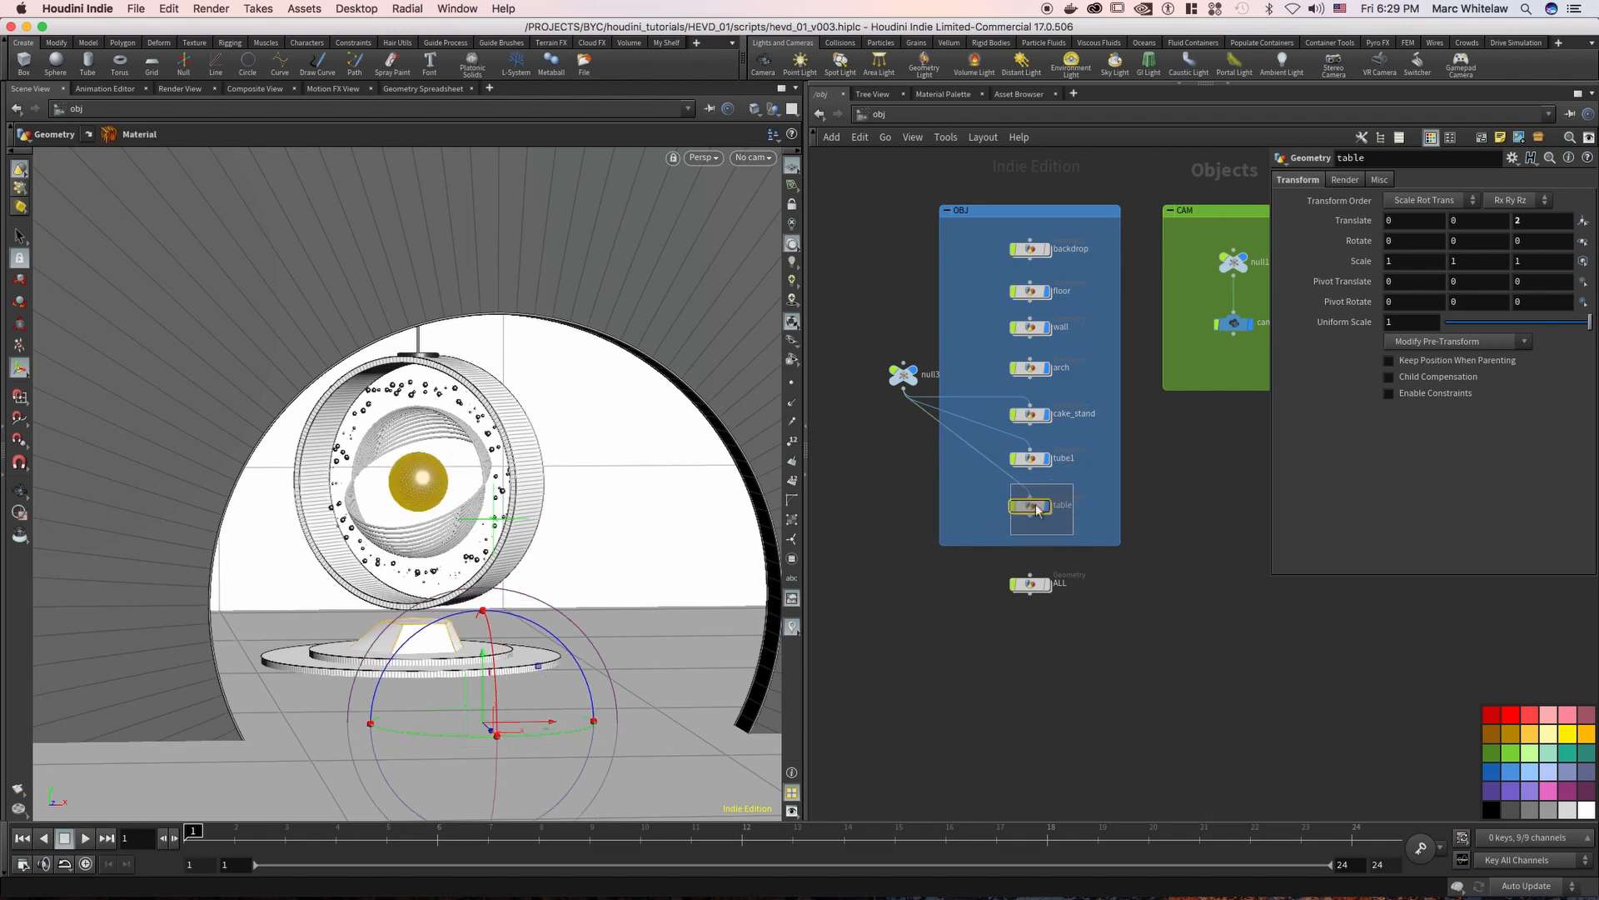
pyautogui.hotkey('space', 'z')
pyautogui.moveTo(481, 394); pyautogui.dragTo(477, 437, button='right')
pyautogui.moveTo(478, 438); pyautogui.dragTo(457, 498, button='middle')
# Examine the null3 parent, the arch object and the ring sculpture on its stand from several angles
pyautogui.moveTo(868, 333); pyautogui.dragTo(920, 421)
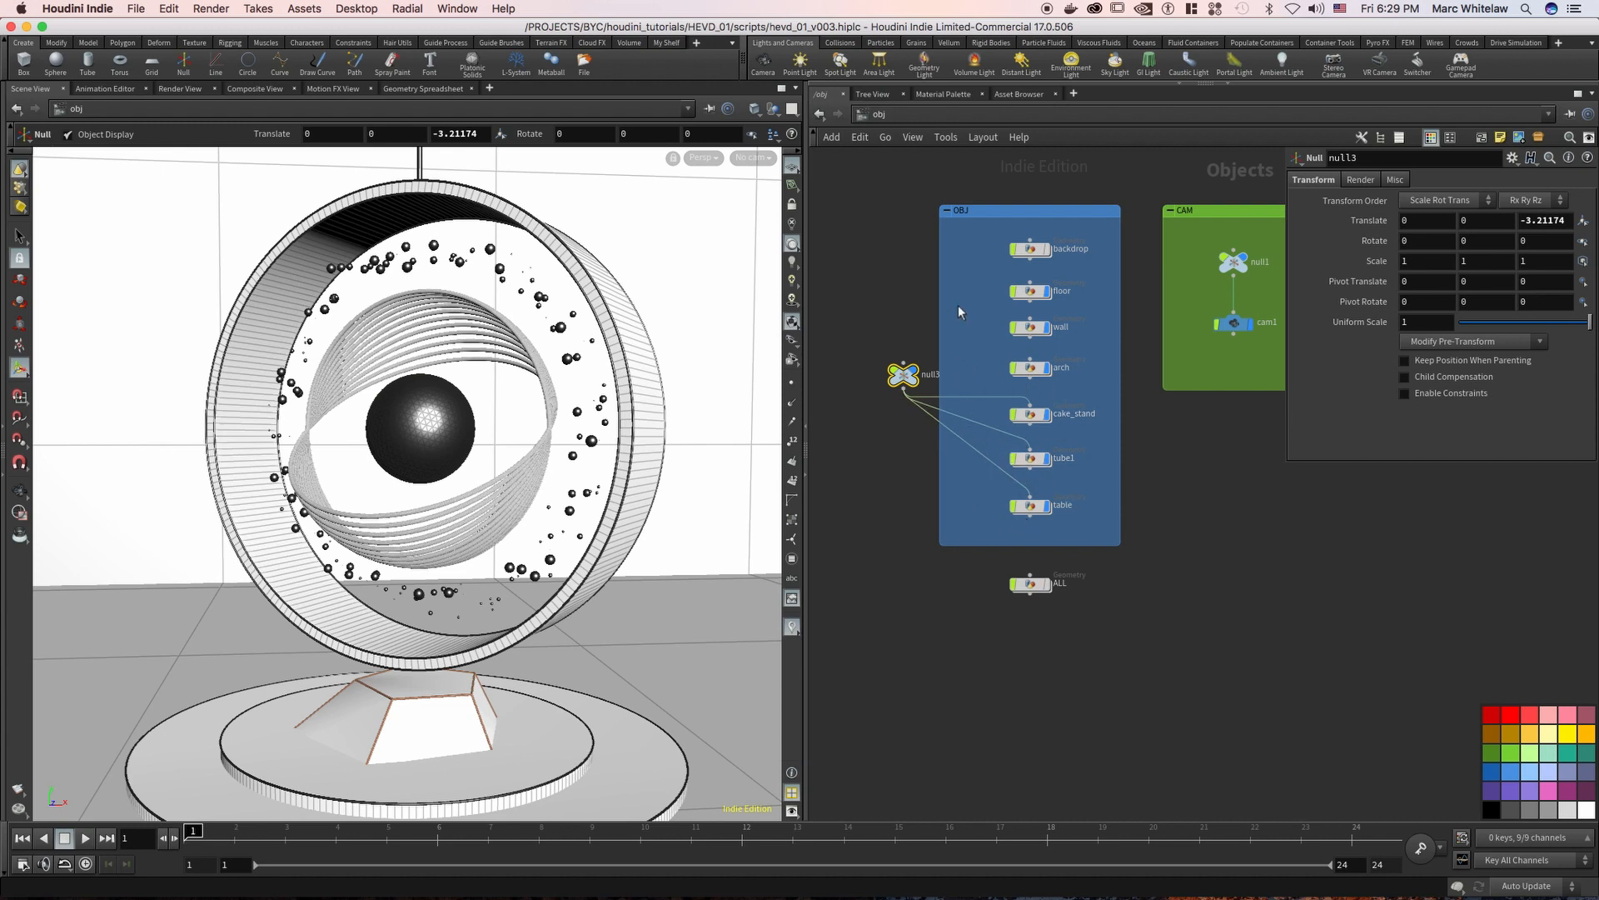
pyautogui.press('Escape')
pyautogui.moveTo(549, 403); pyautogui.dragTo(968, 354)
pyautogui.scroll(-5, 477, 419)
pyautogui.scroll(4, 477, 419)
pyautogui.moveTo(1072, 347); pyautogui.dragTo(990, 395)
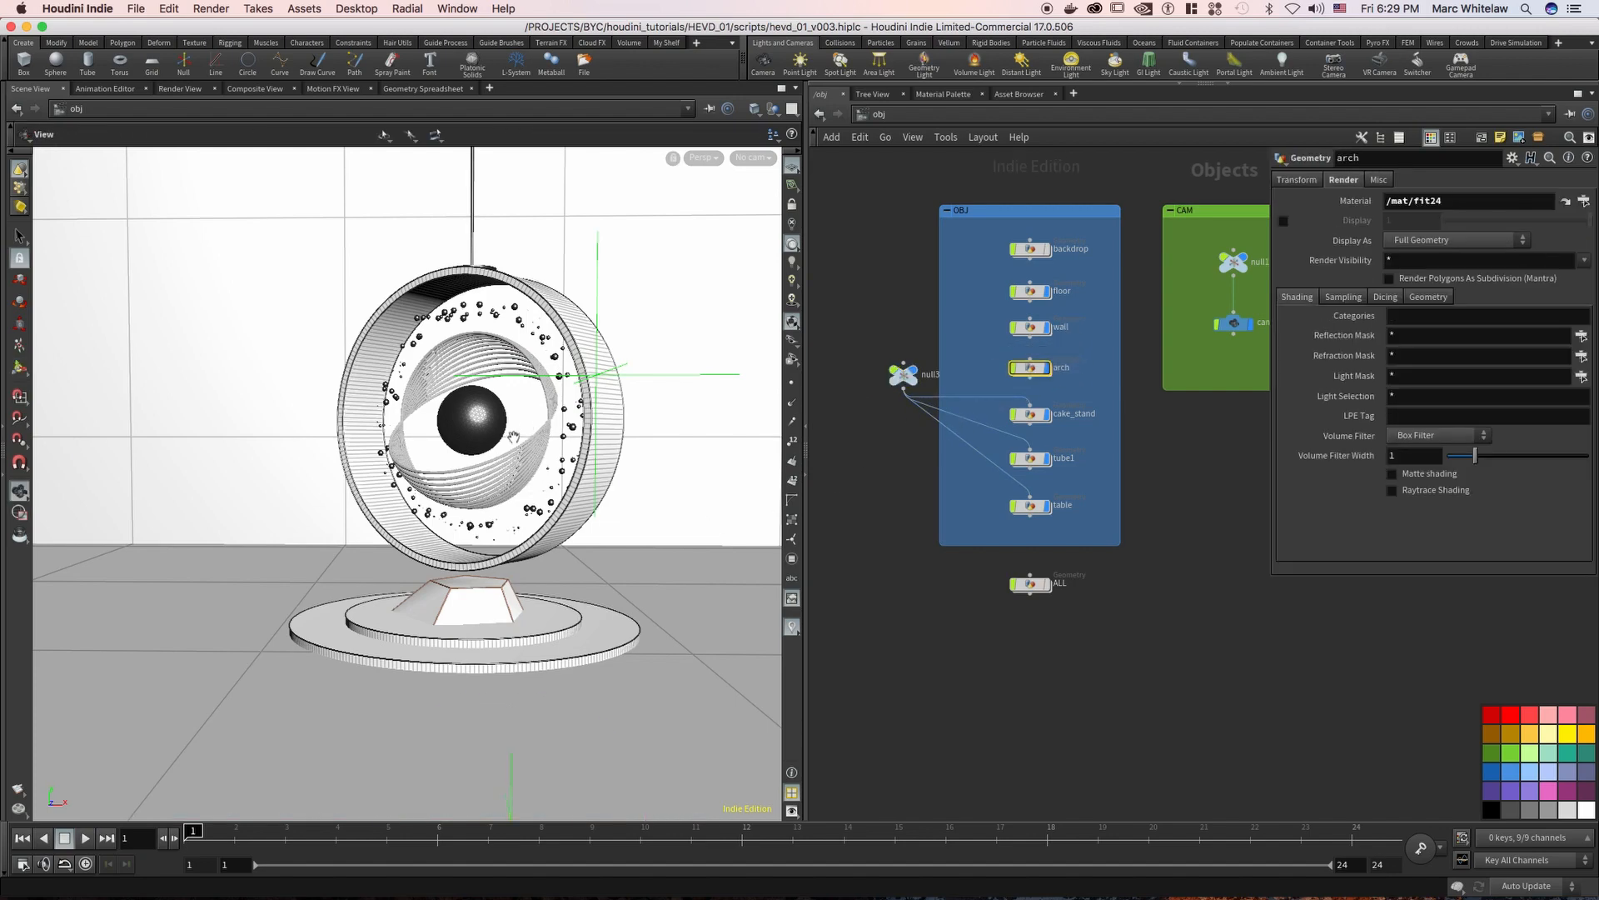
pyautogui.keyDown('alt'); pyautogui.moveTo(515, 457); pyautogui.dragTo(414, 484, button='middle'); pyautogui.keyUp('alt')
pyautogui.moveTo(447, 489)
pyautogui.keyDown('alt'); pyautogui.mouseDown(button='right')
pyautogui.moveTo(449, 475)
pyautogui.moveTo(456, 500)
pyautogui.mouseUp(button='right'); pyautogui.keyUp('alt')
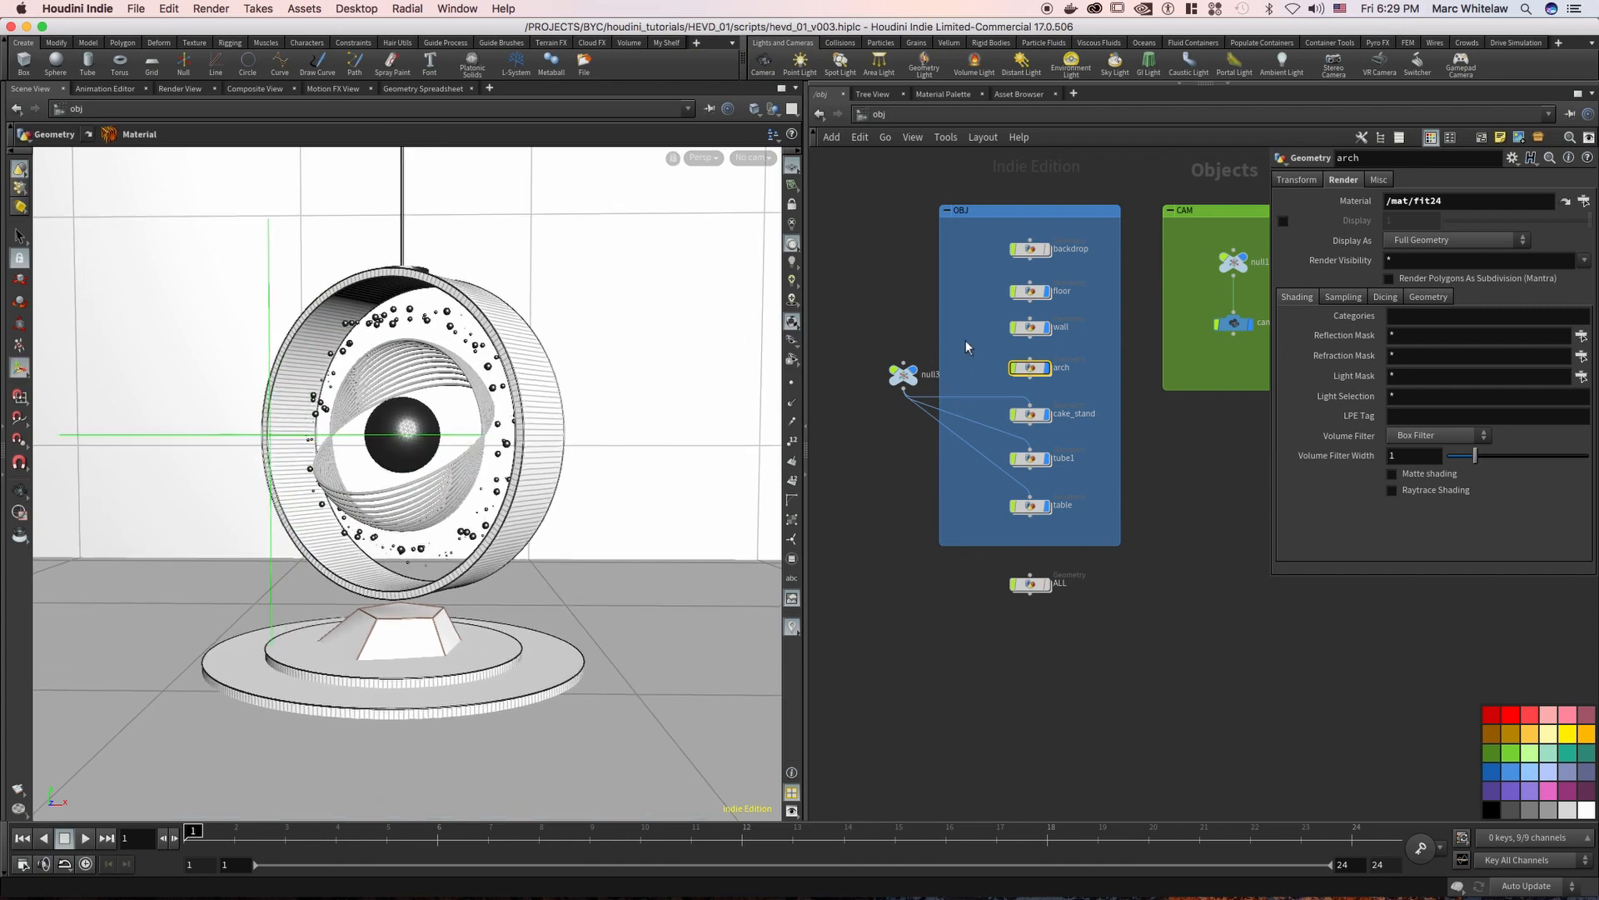
# Check null3's three child objects, and try moving the null to -4.21174 on its Z translate
pyautogui.click(903, 375)
pyautogui.moveTo(1074, 387); pyautogui.dragTo(992, 515)
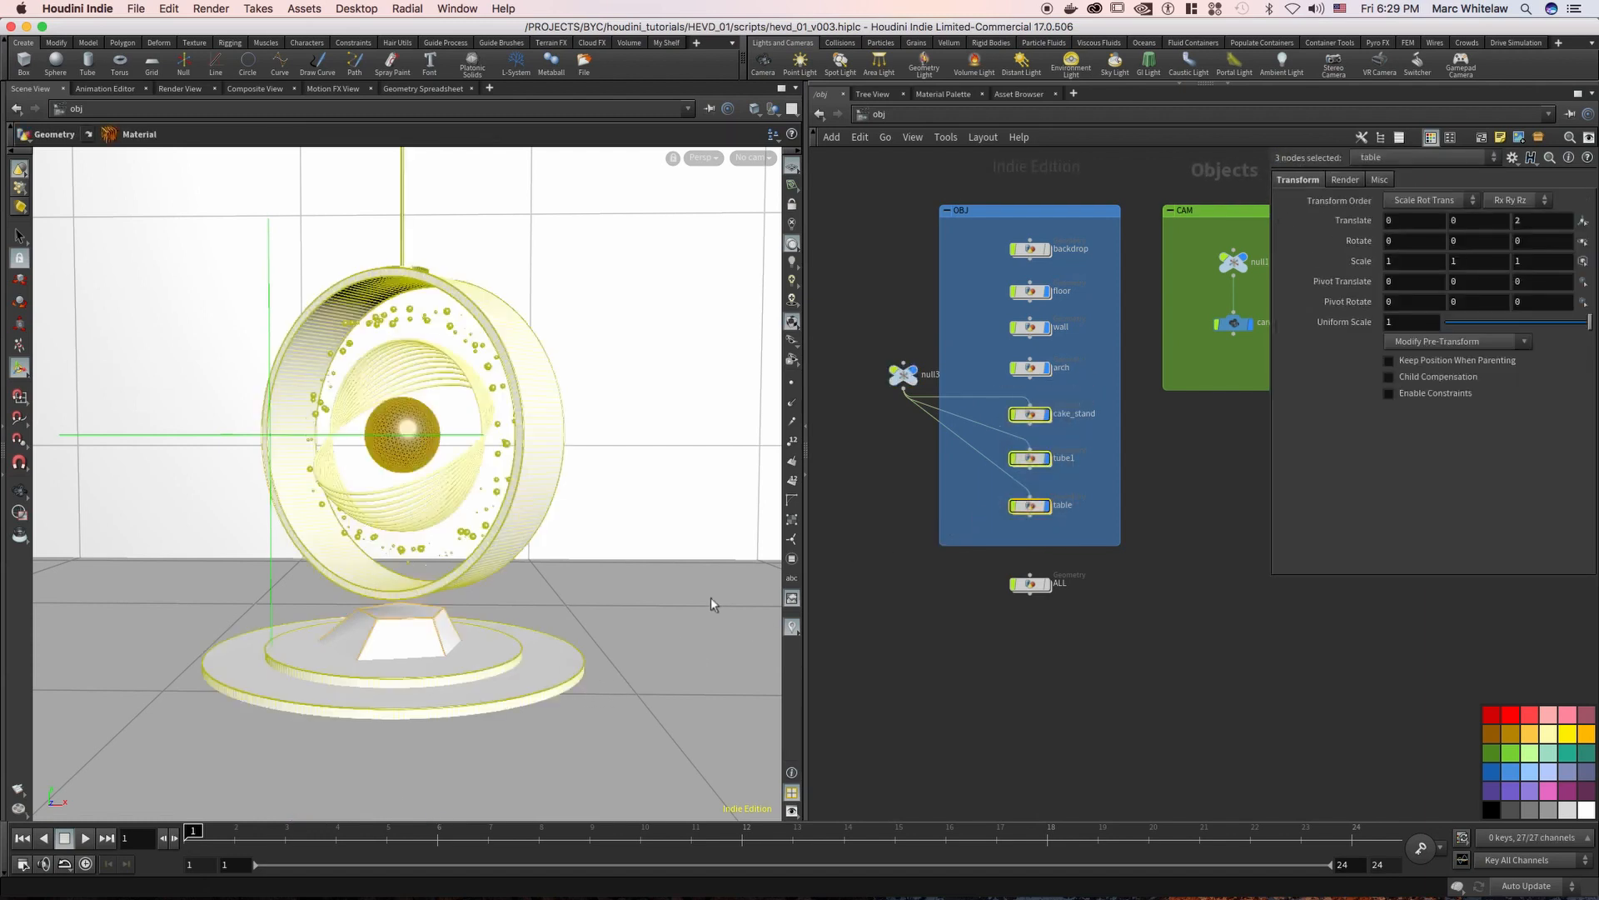
pyautogui.moveTo(958, 337); pyautogui.dragTo(879, 400)
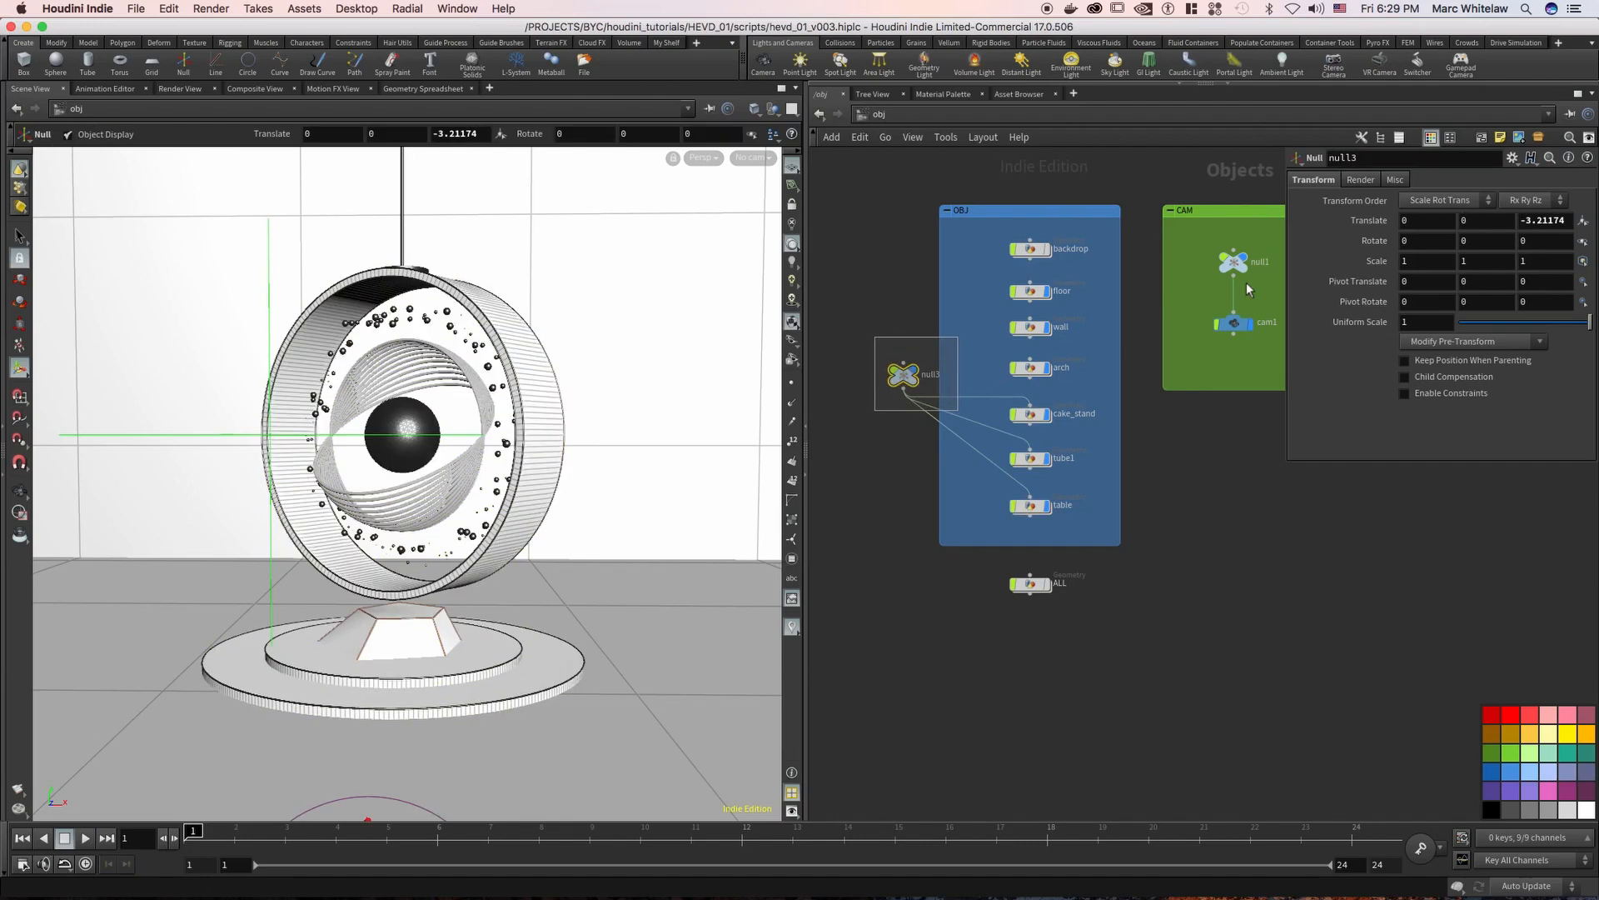
pyautogui.moveTo(1532, 218); pyautogui.dragTo(1524, 222)
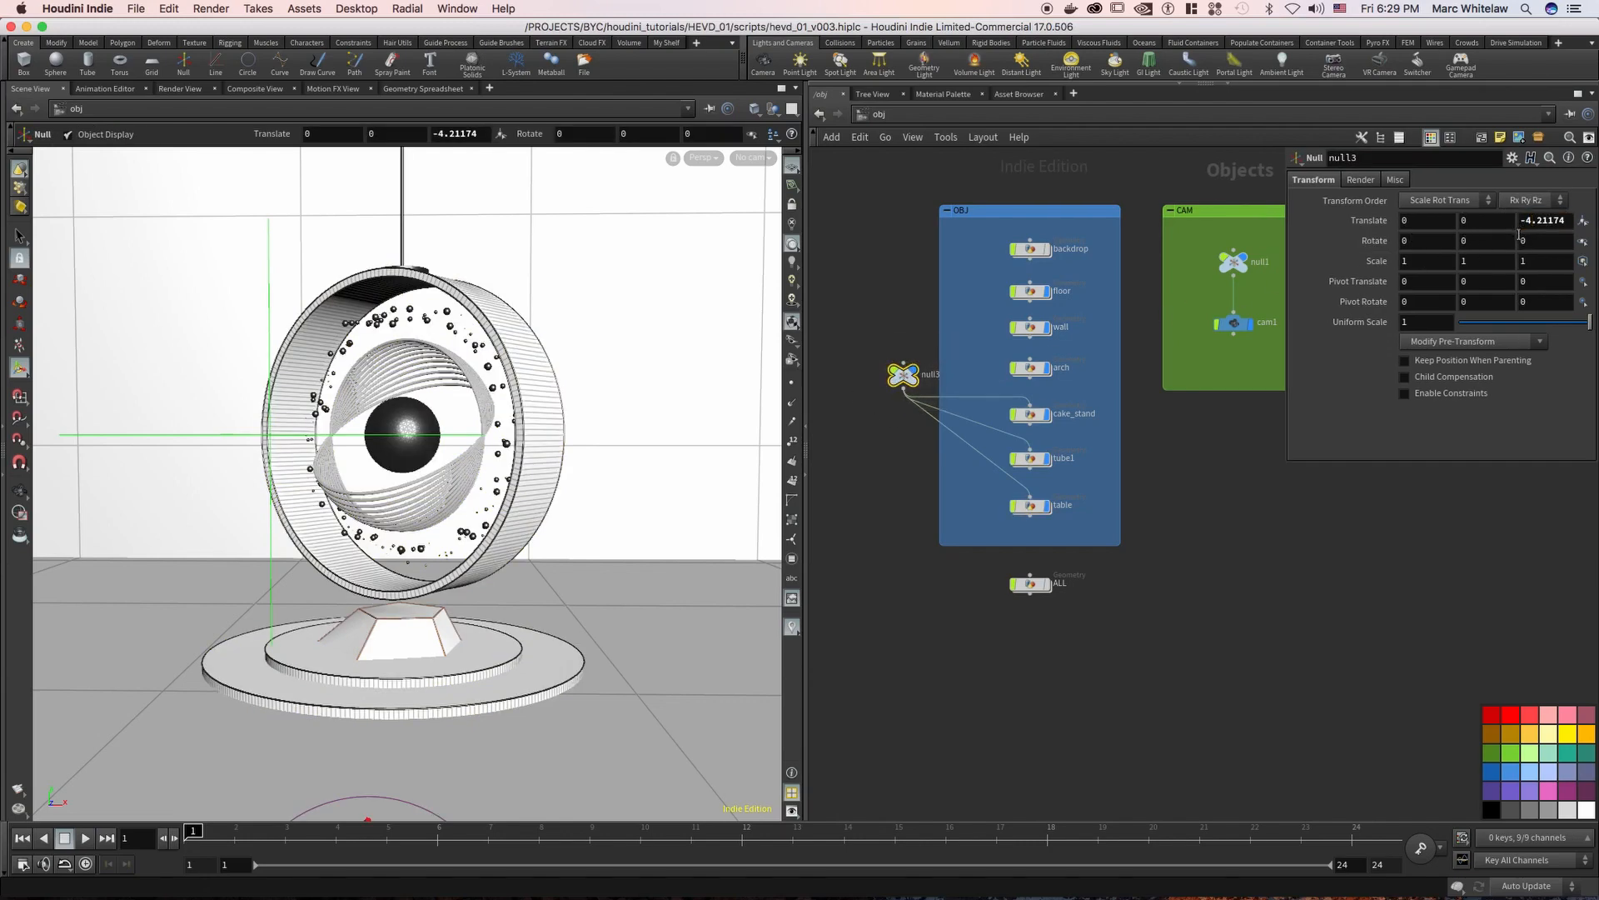
# Inspect null3's child objects and the material1 node inside cake_stand, and return to the object level
pyautogui.moveTo(1084, 386); pyautogui.dragTo(966, 538)
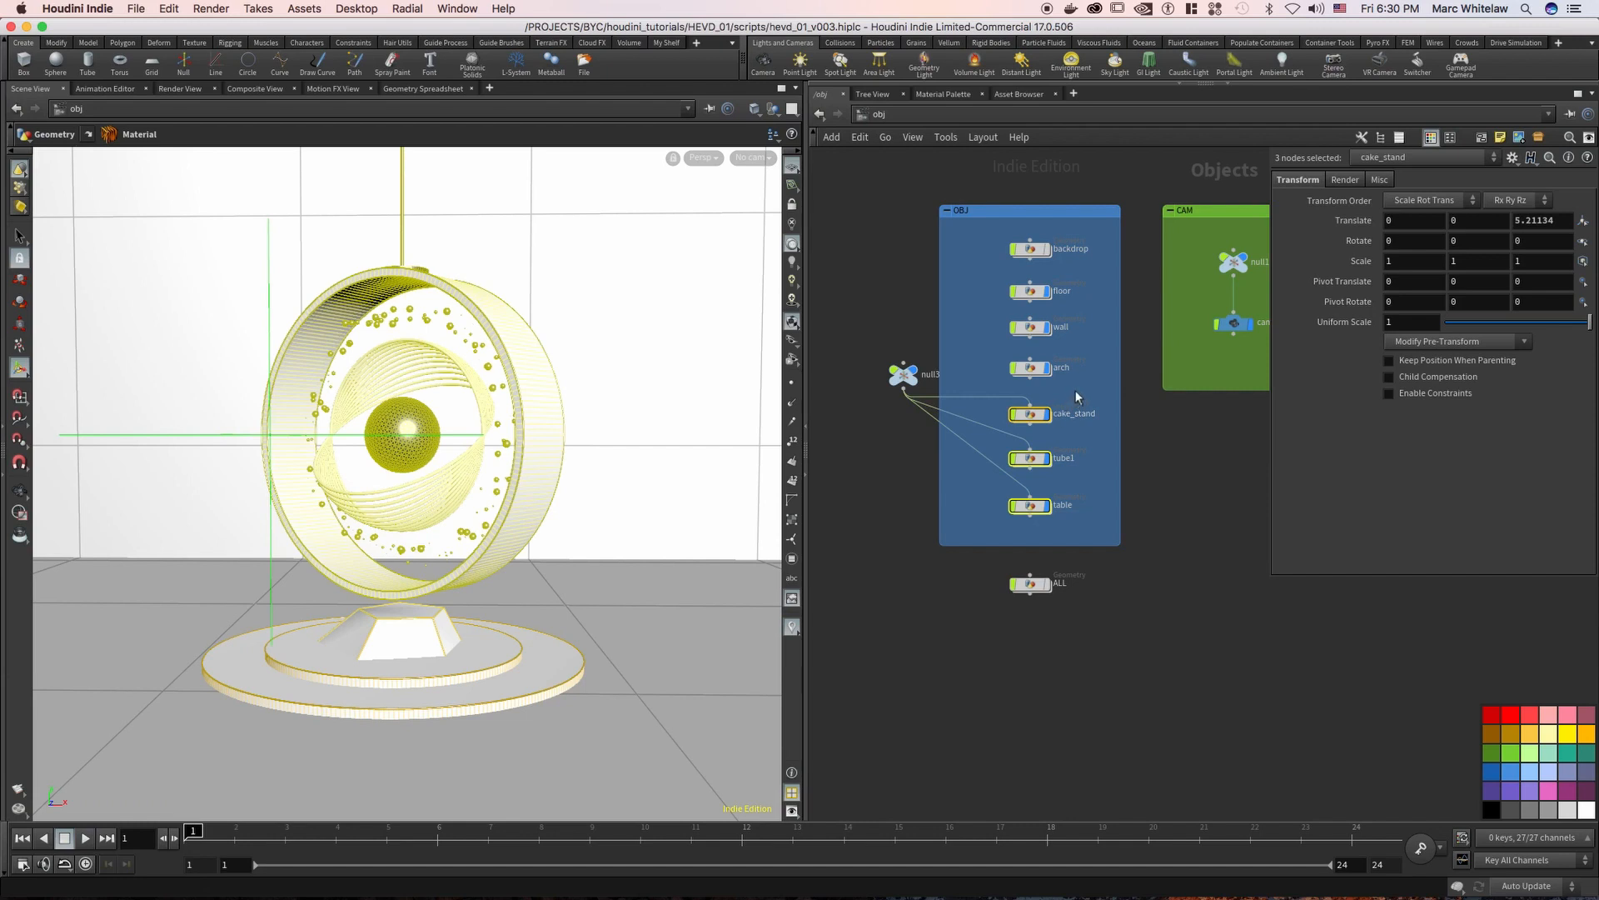
pyautogui.moveTo(1077, 386); pyautogui.dragTo(973, 542)
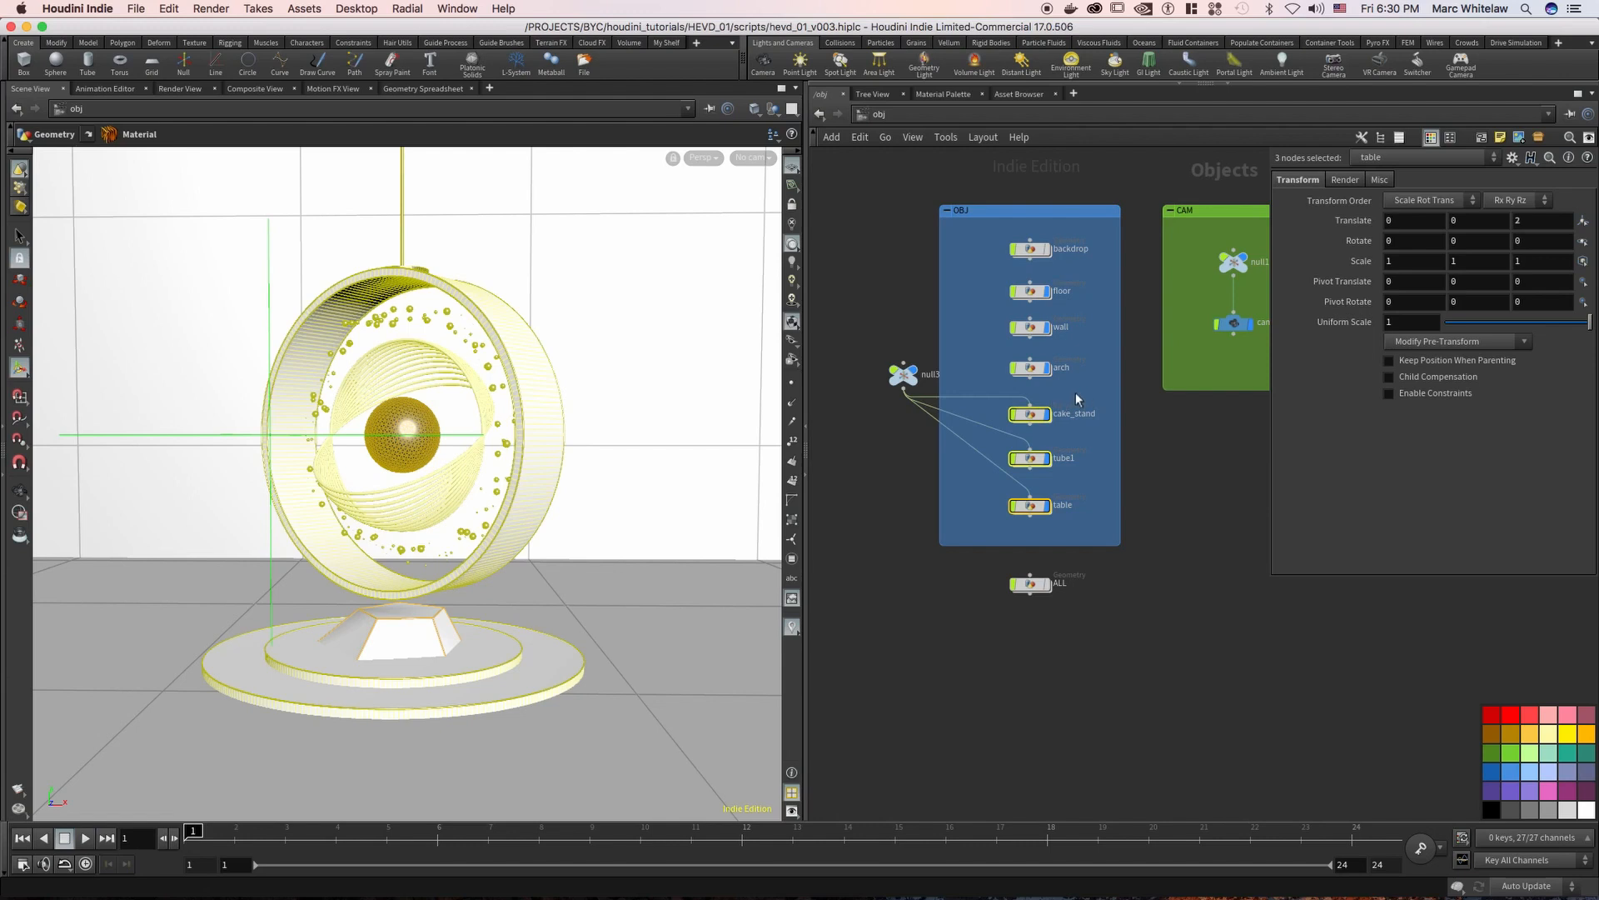
pyautogui.click(1030, 414)
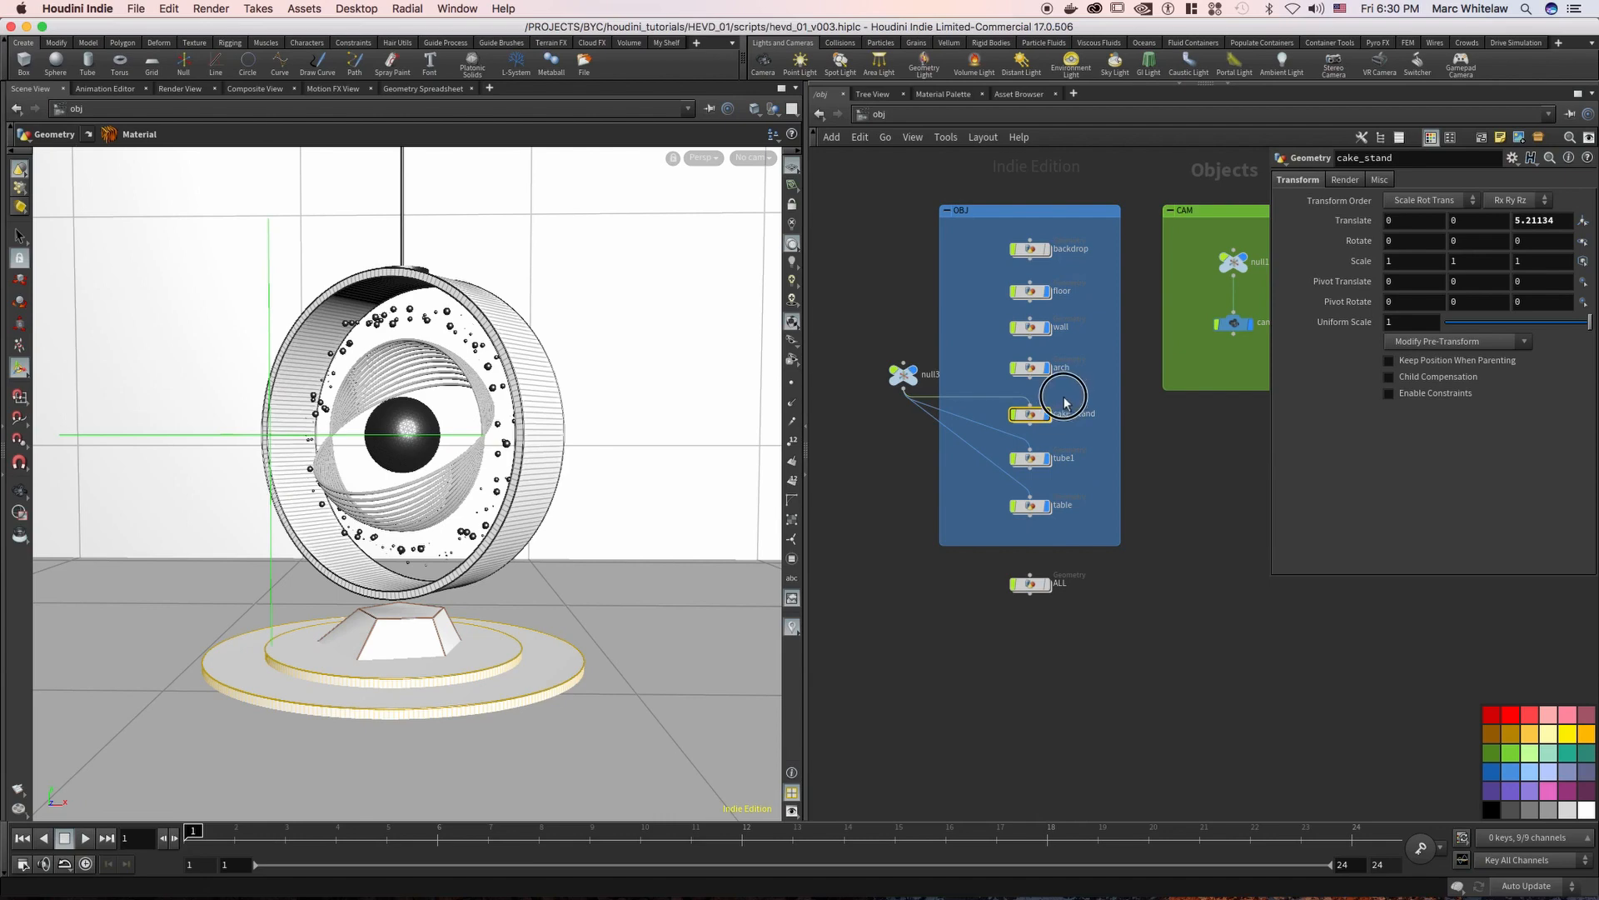
pyautogui.press('Return')
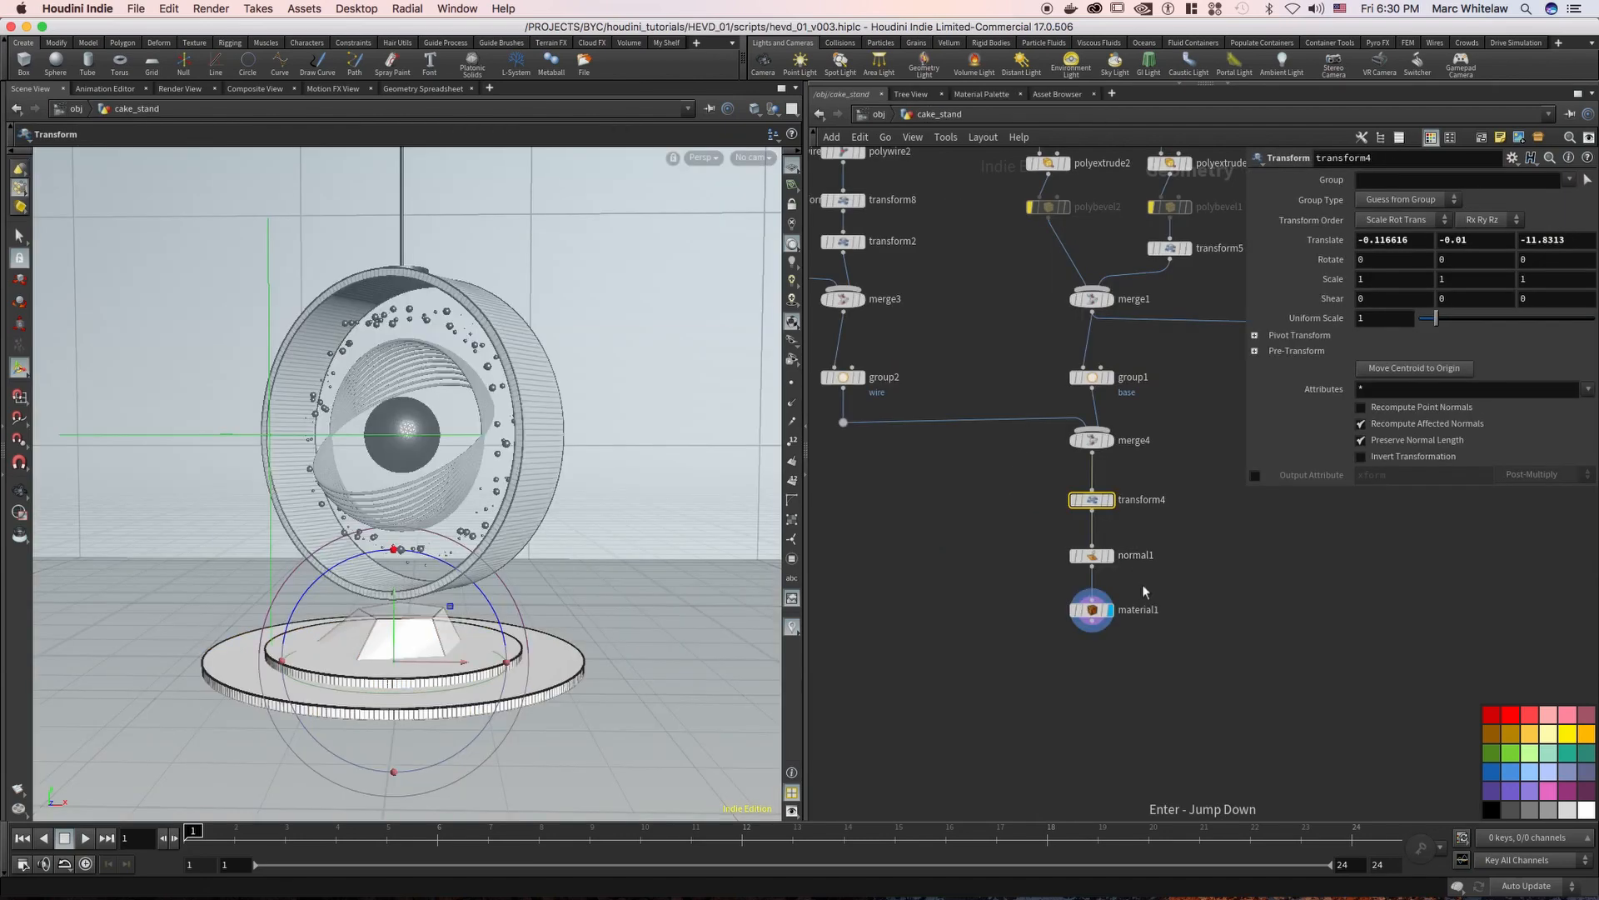
pyautogui.click(1092, 609)
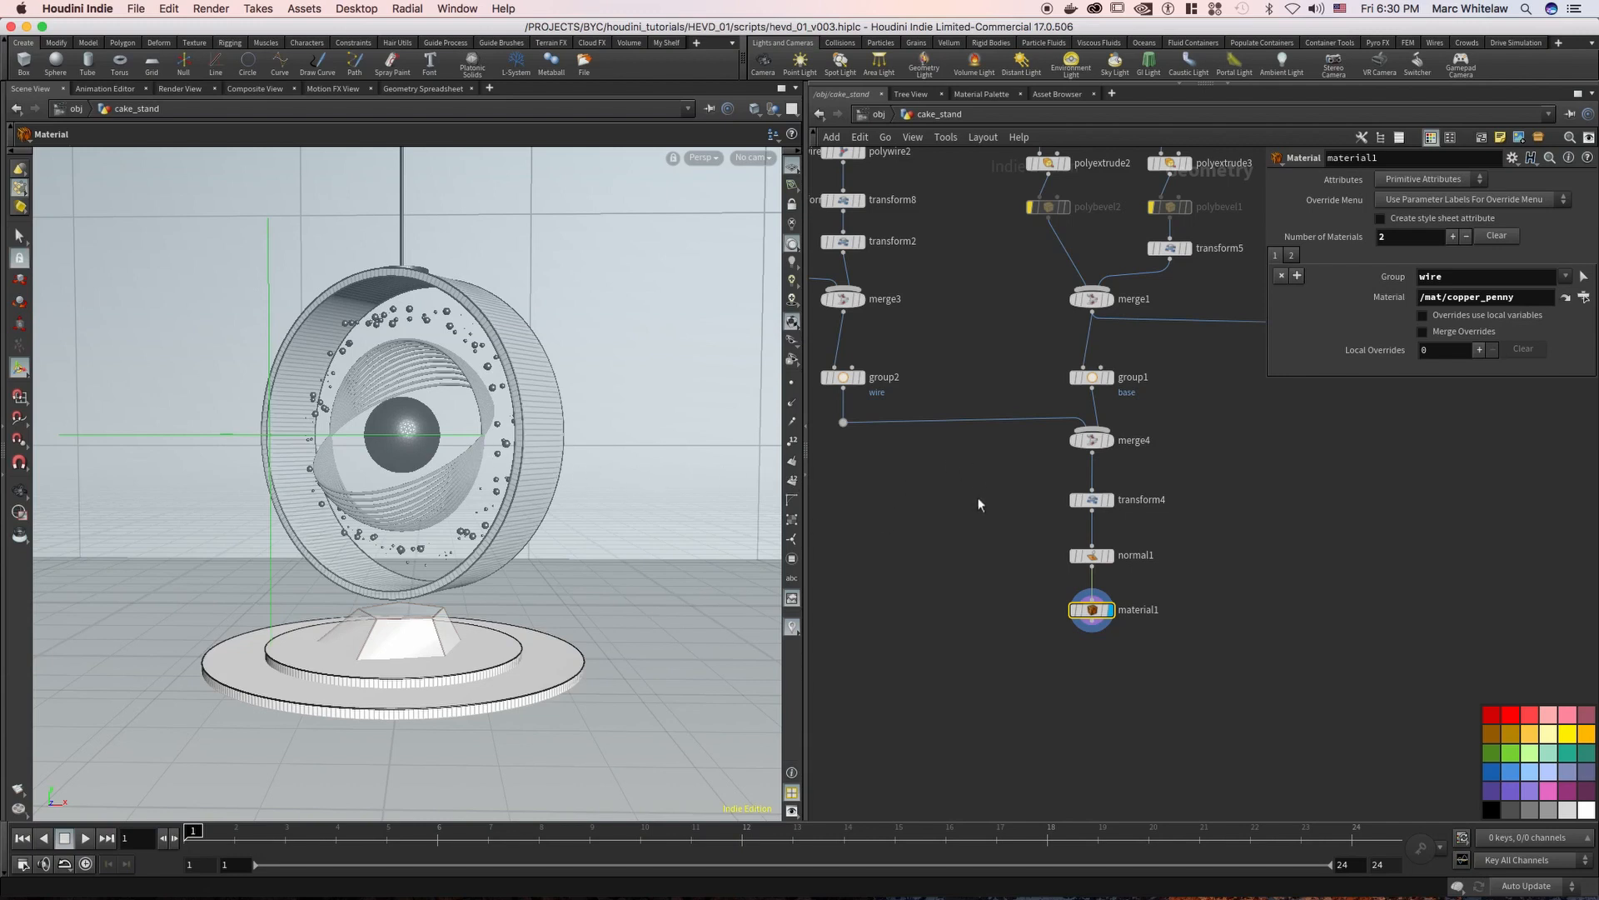
pyautogui.click(880, 118)
# Hide the cake_stand, tube1 and table objects, and display the ALL object in their place
pyautogui.moveTo(1087, 389); pyautogui.dragTo(968, 444)
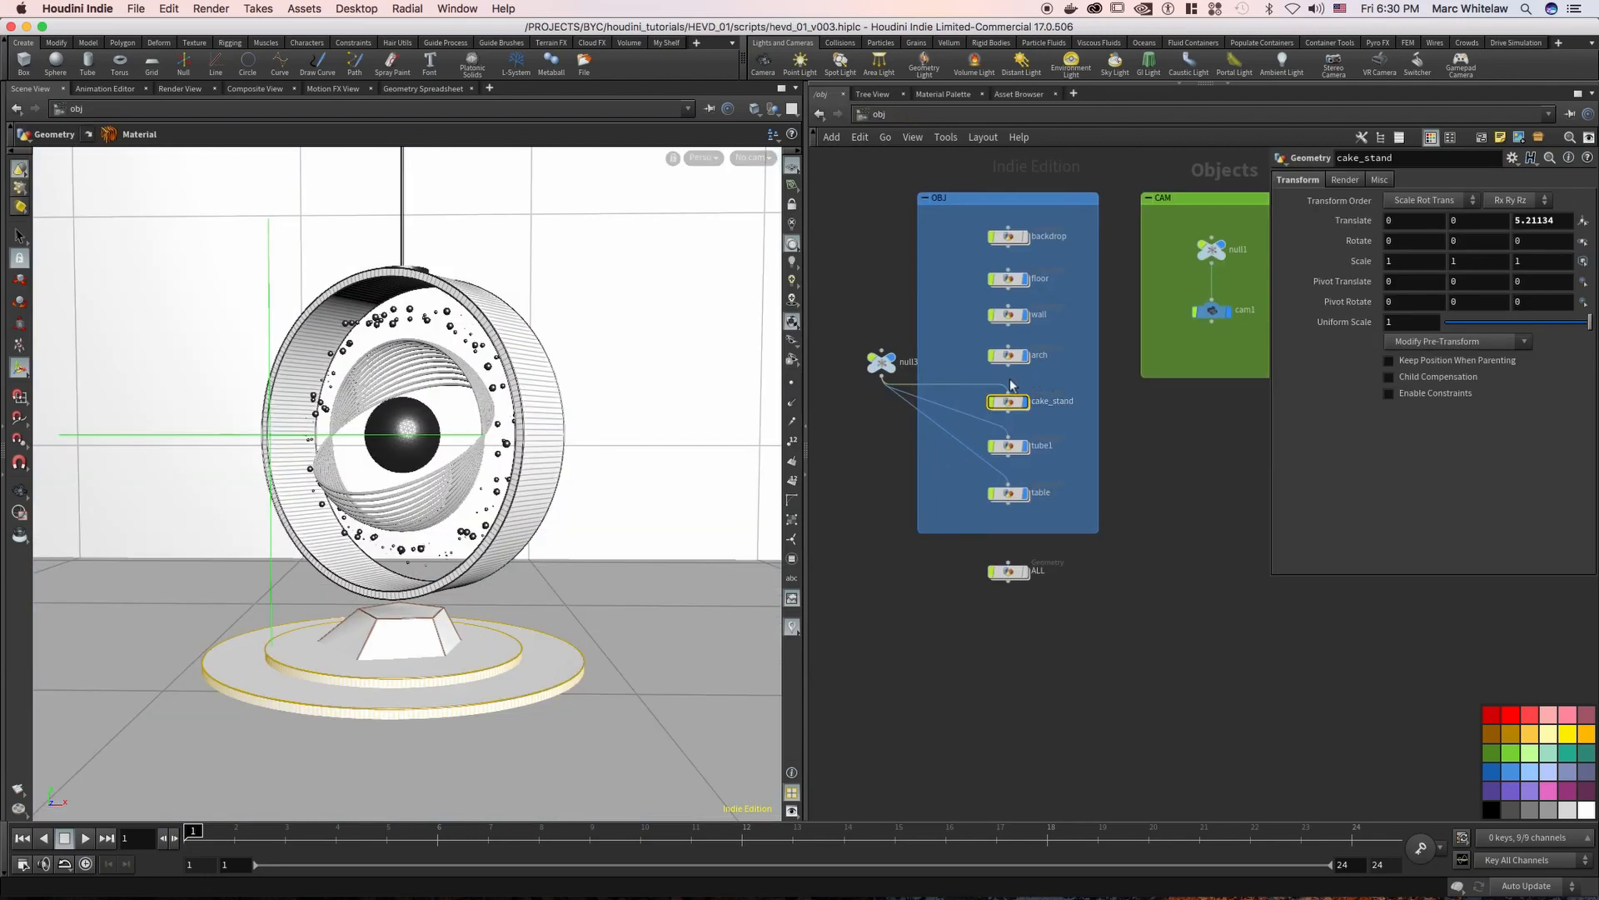
pyautogui.moveTo(1012, 427); pyautogui.dragTo(1028, 500)
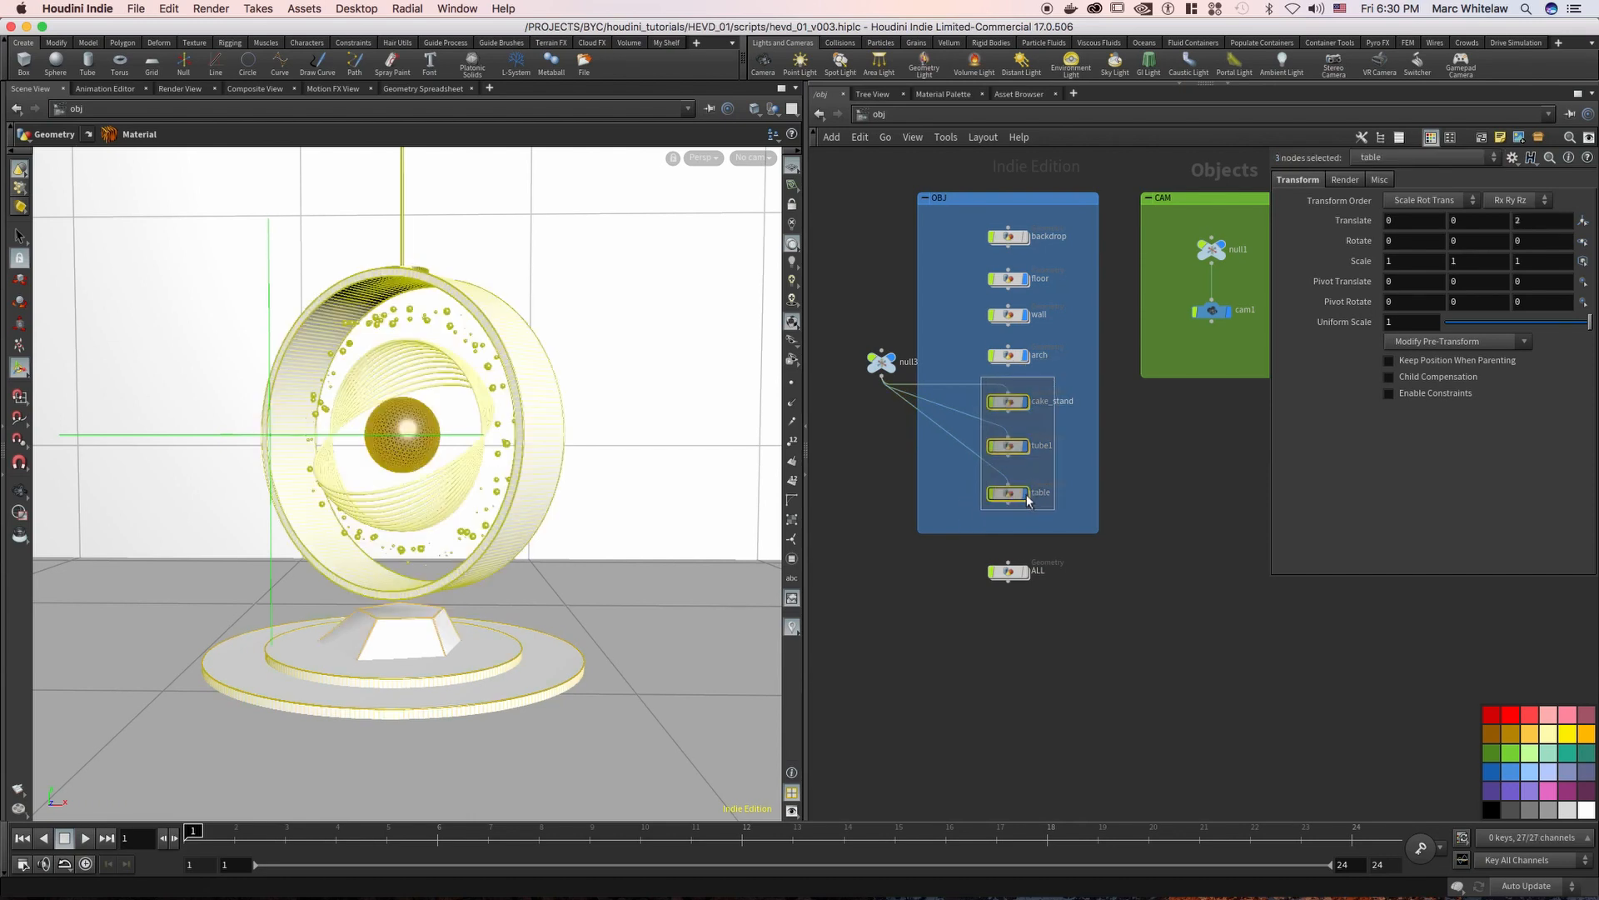
pyautogui.click(1026, 493)
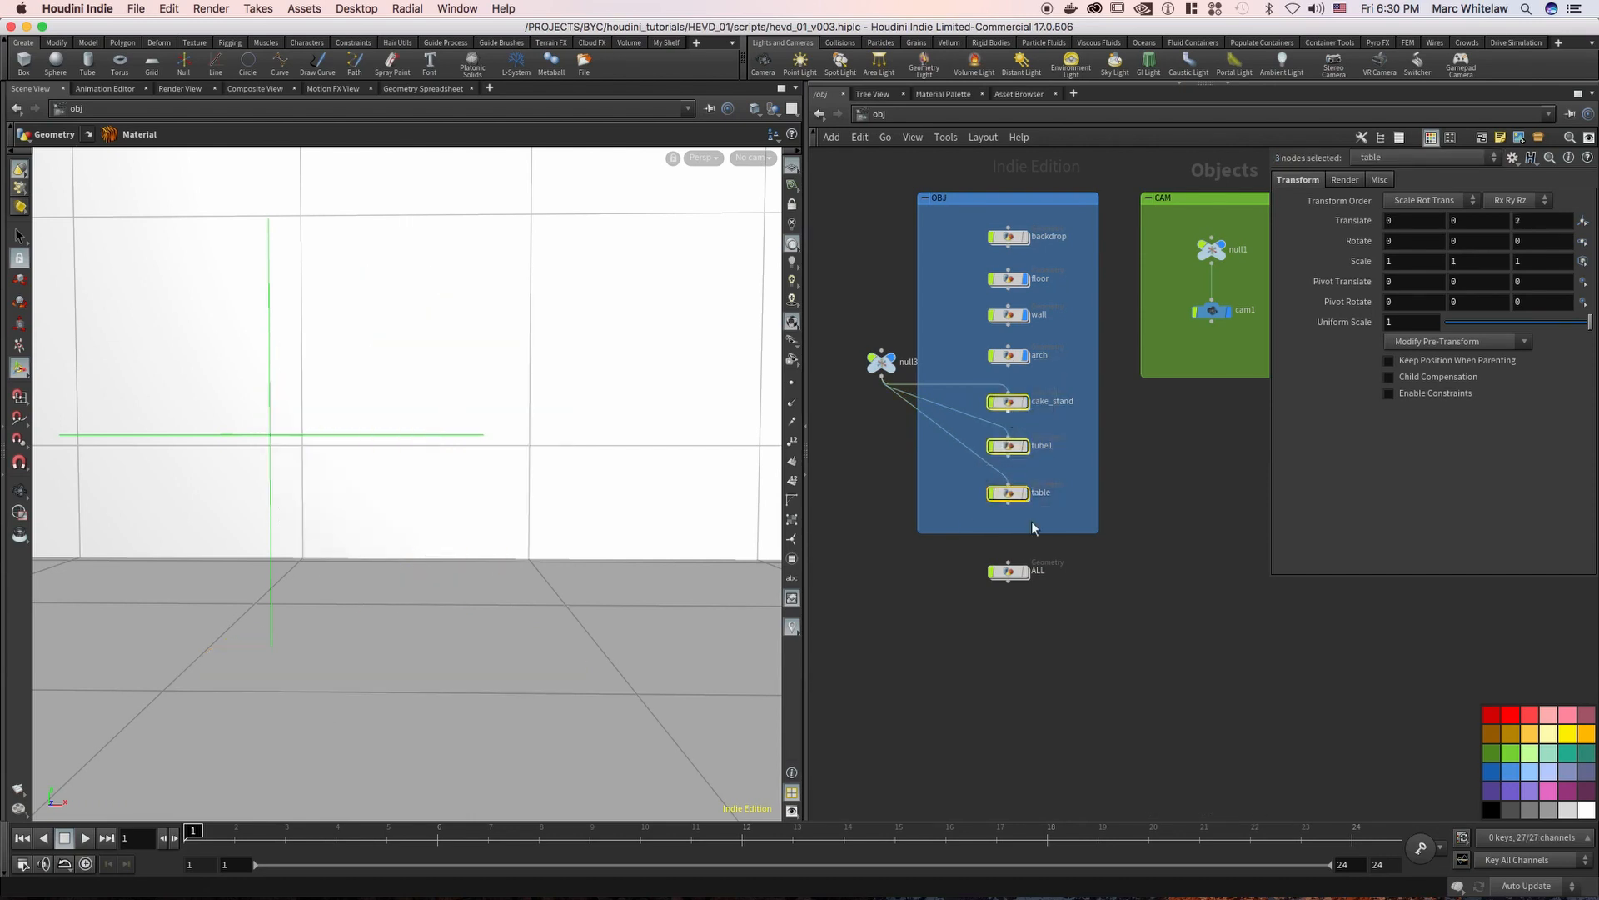
pyautogui.click(1026, 571)
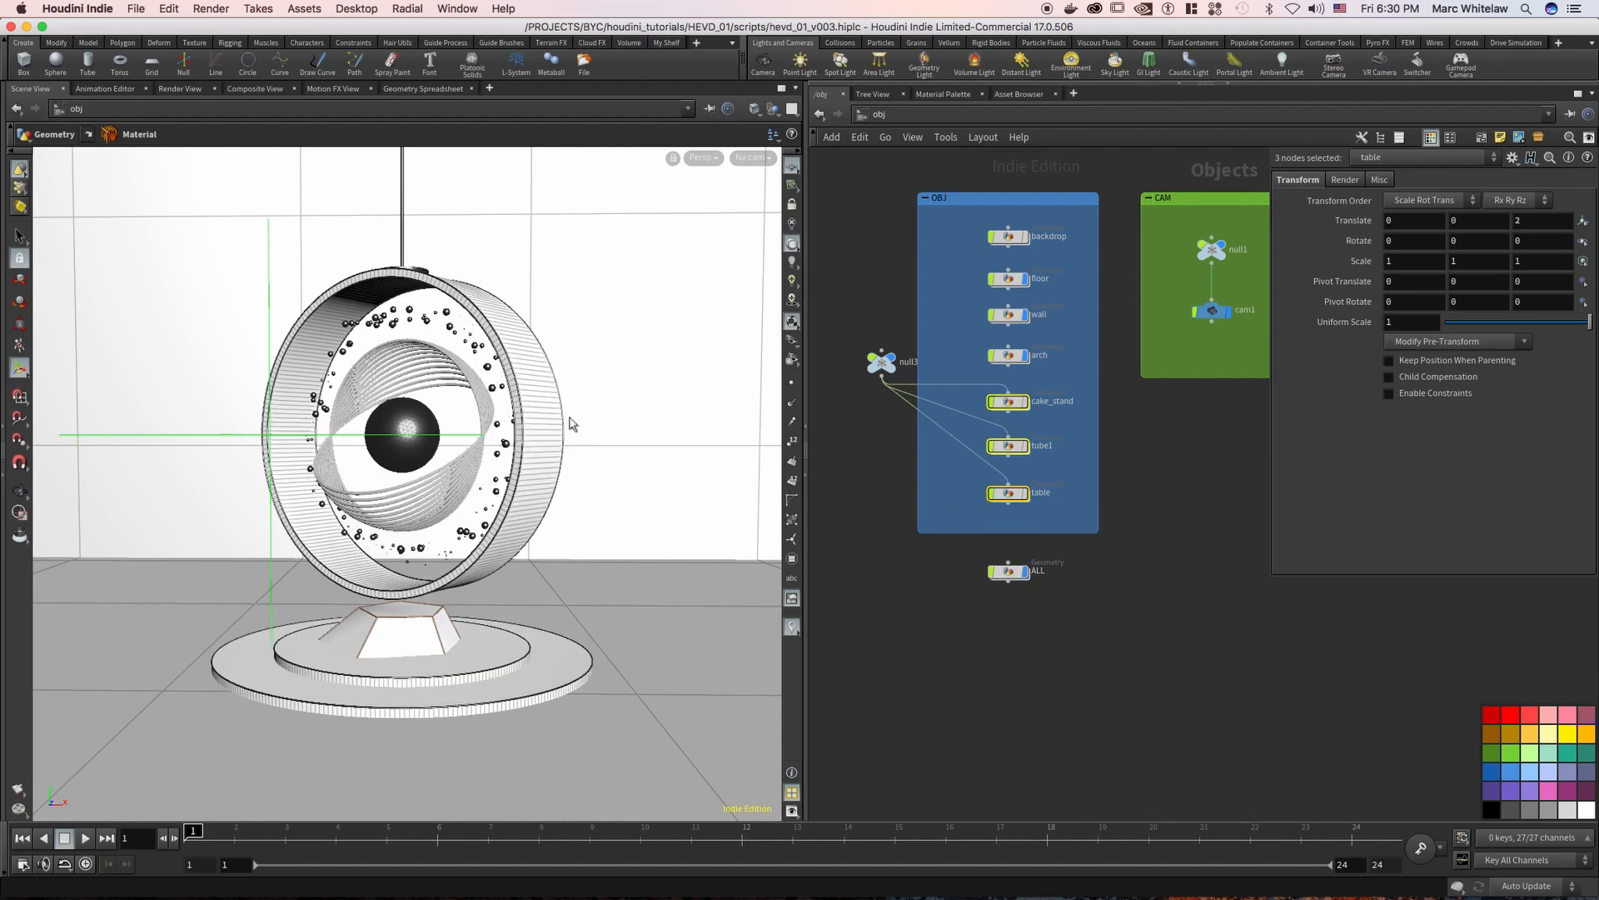
# Look around the ALL geometry in the viewport and go inside the ALL object's network
pyautogui.keyDown('alt'); pyautogui.moveTo(436, 498); pyautogui.dragTo(388, 523, button='right'); pyautogui.keyUp('alt')
pyautogui.keyDown('alt'); pyautogui.moveTo(435, 506); pyautogui.dragTo(451, 478); pyautogui.keyUp('alt')
pyautogui.keyDown('alt'); pyautogui.moveTo(463, 469); pyautogui.dragTo(497, 457, button='right'); pyautogui.keyUp('alt')
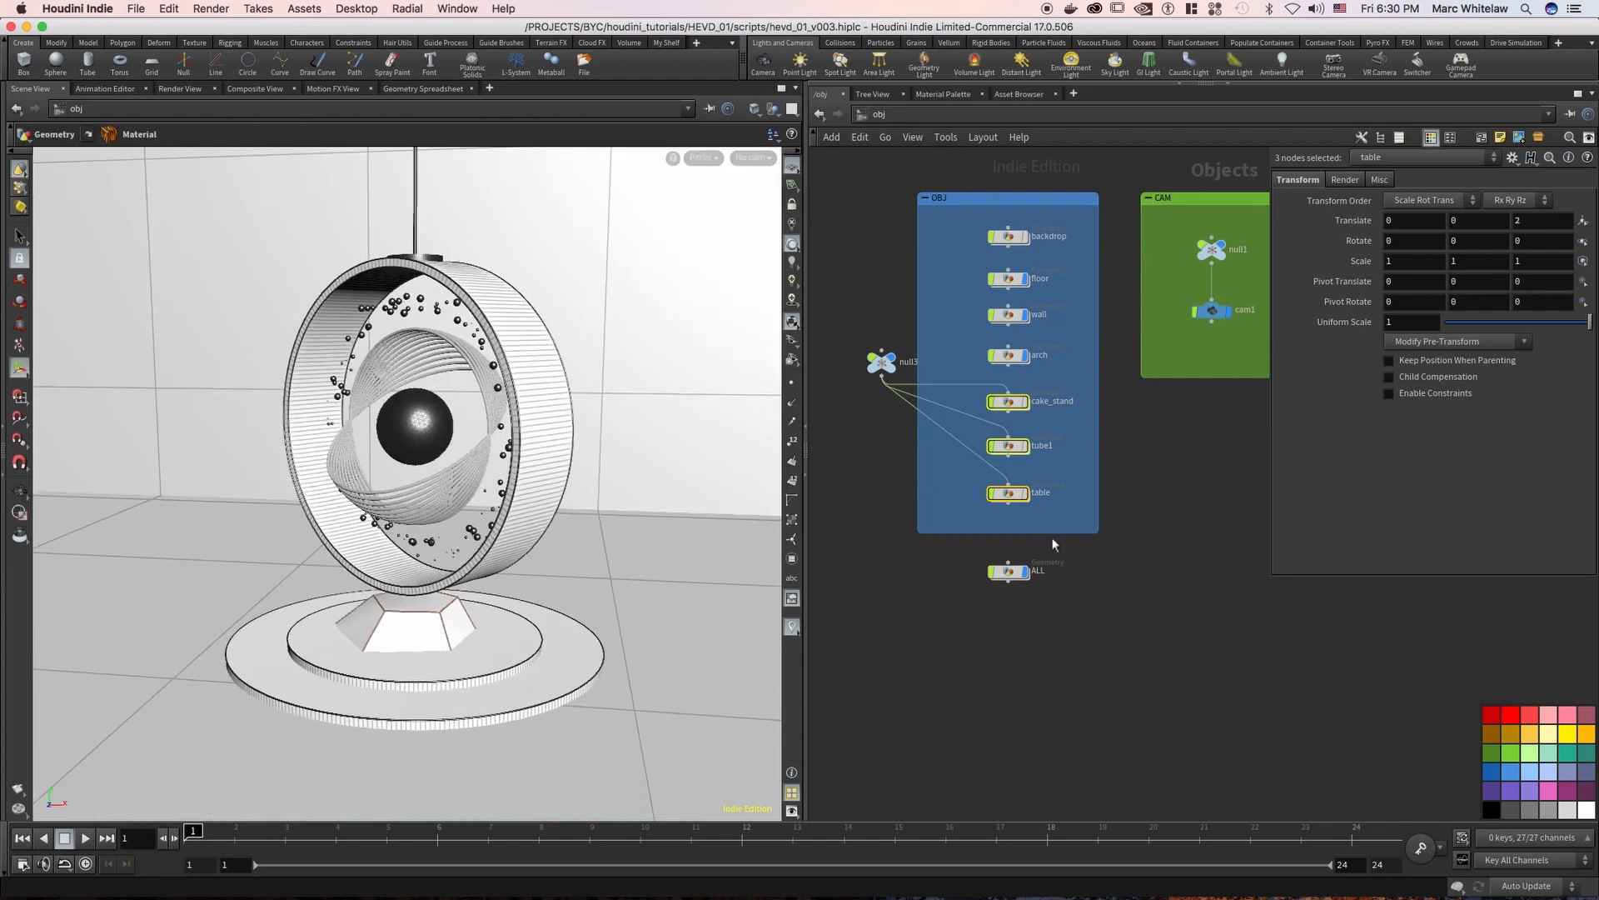
pyautogui.click(1011, 575)
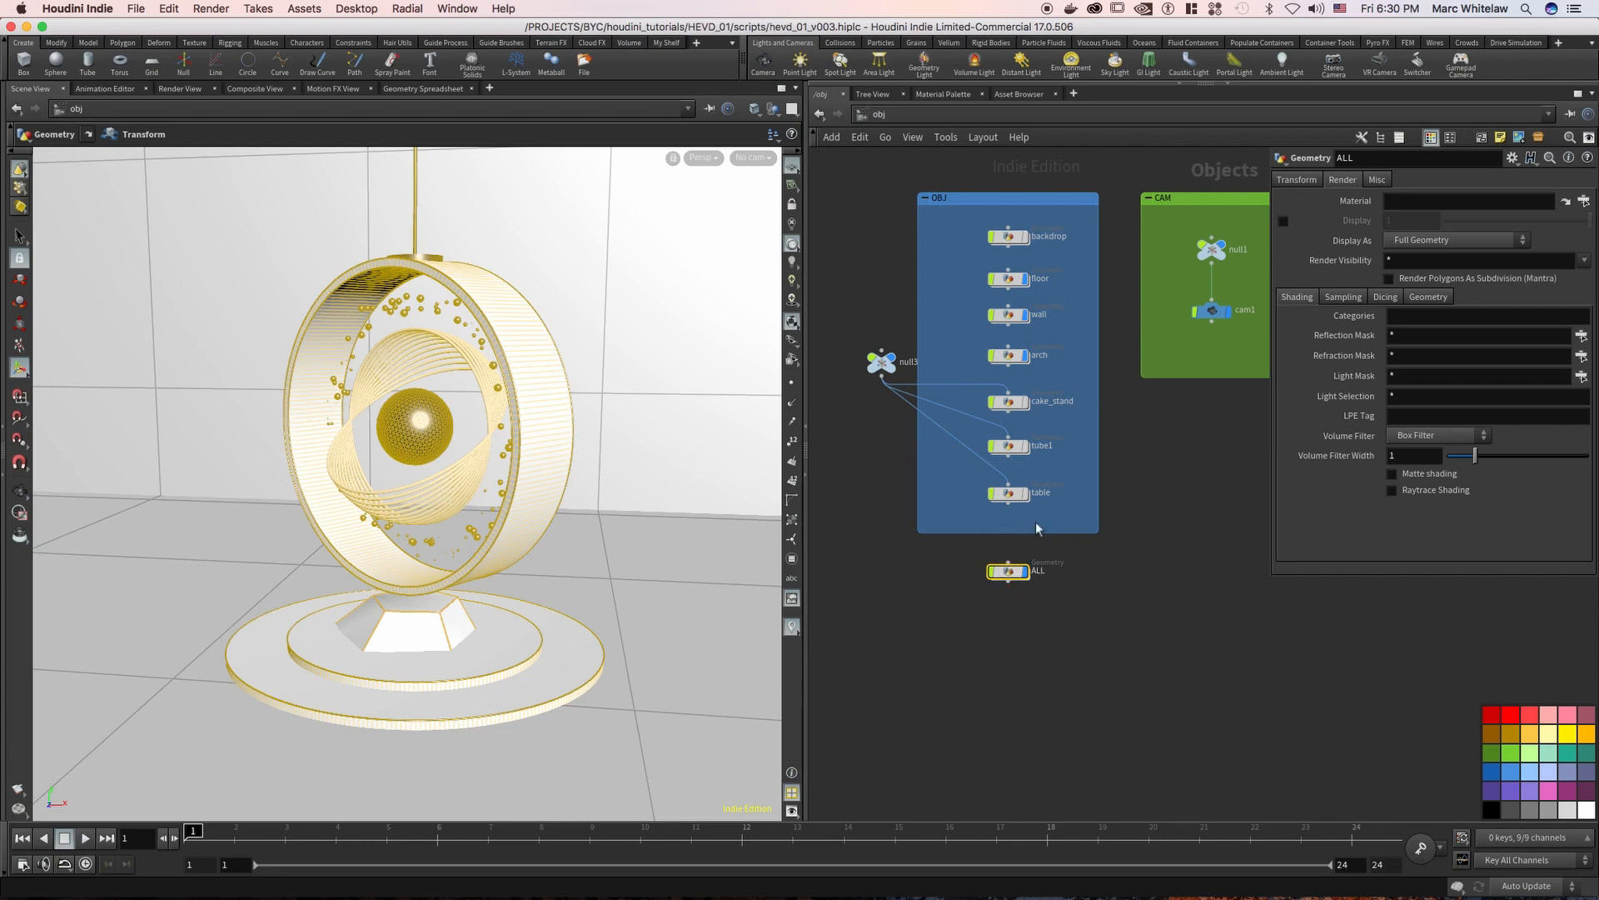
pyautogui.press('i')
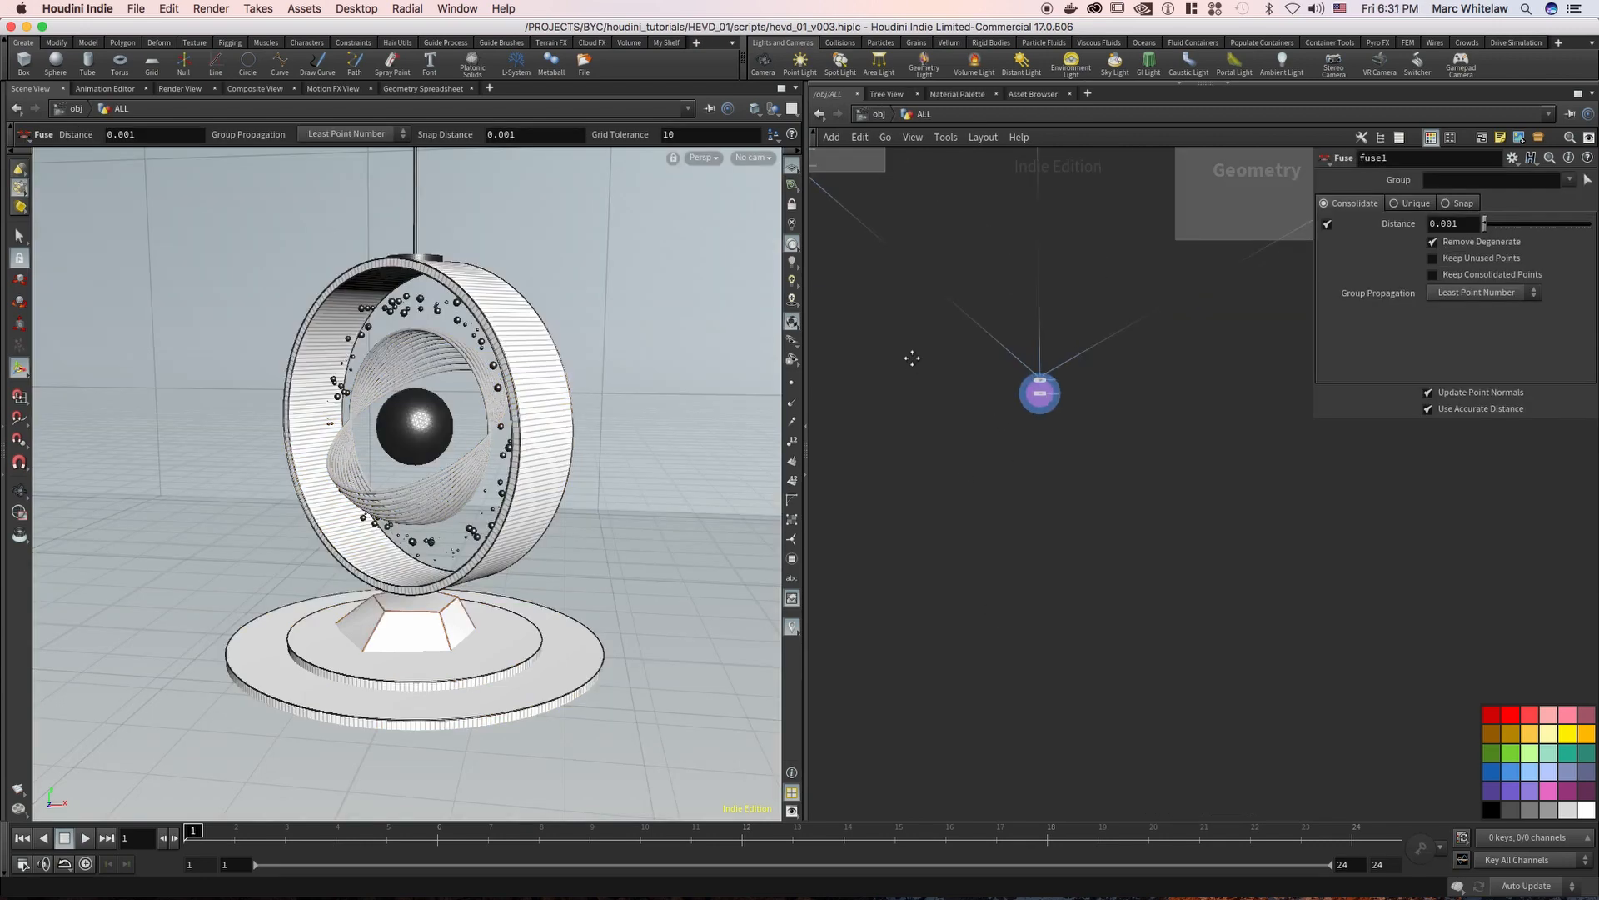
# Display and select the merge15 node in the ALL network and frame its geometry in the viewport
pyautogui.moveTo(991, 515); pyautogui.dragTo(952, 588, button='middle')
pyautogui.moveTo(1136, 633); pyautogui.dragTo(1046, 589, button='middle')
pyautogui.moveTo(1046, 589); pyautogui.dragTo(1098, 503, button='right')
pyautogui.click(1056, 459)
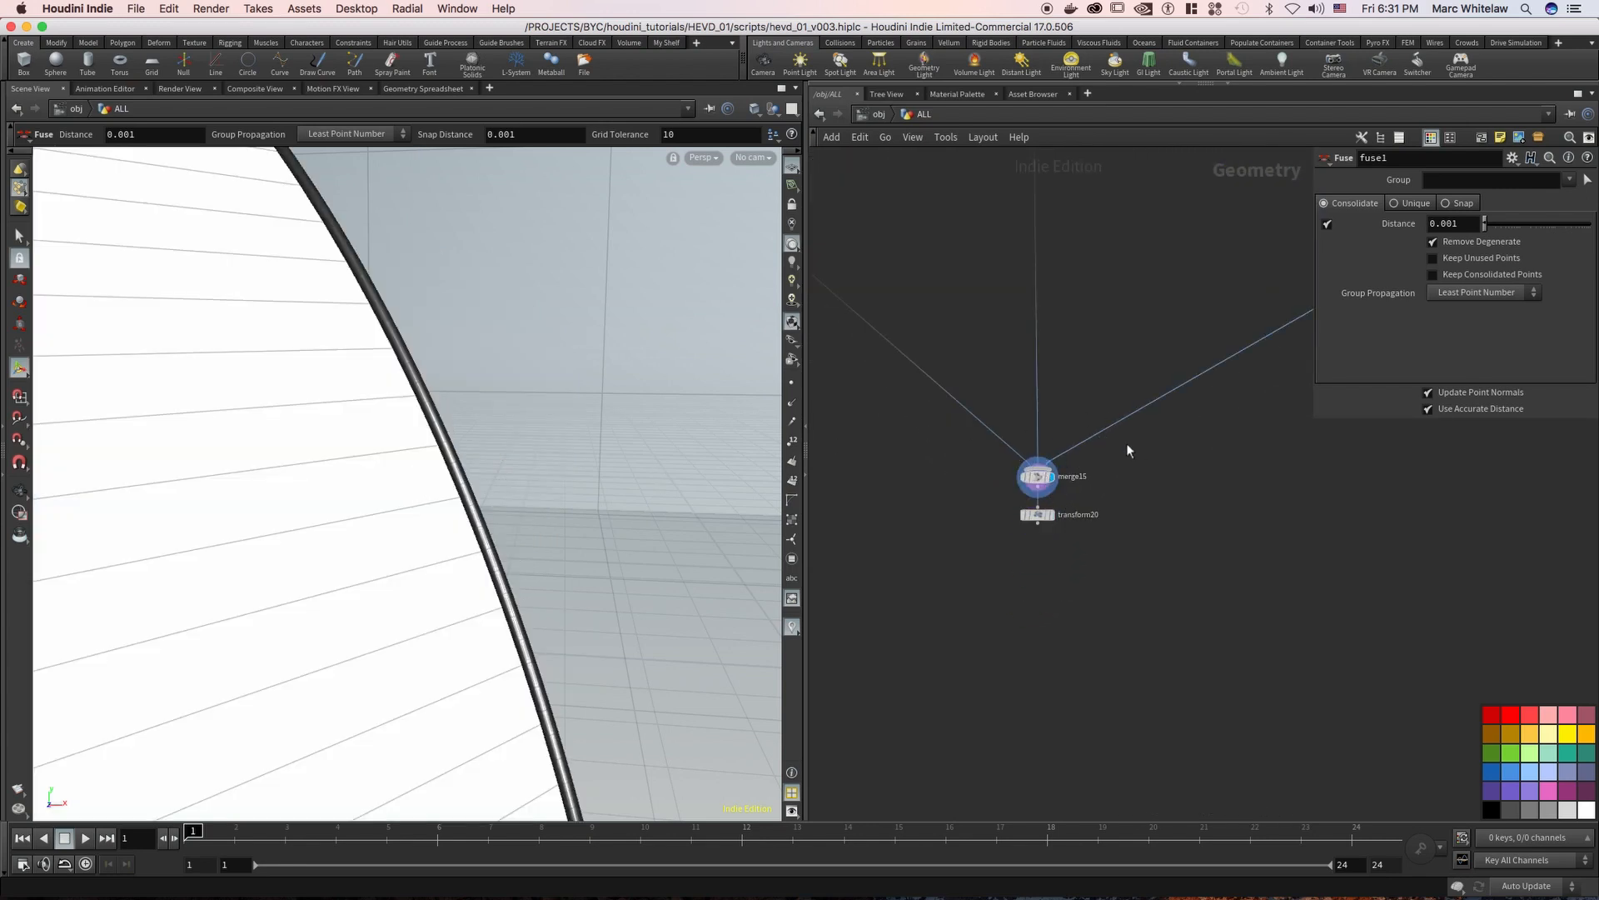
pyautogui.moveTo(1133, 451); pyautogui.dragTo(998, 482)
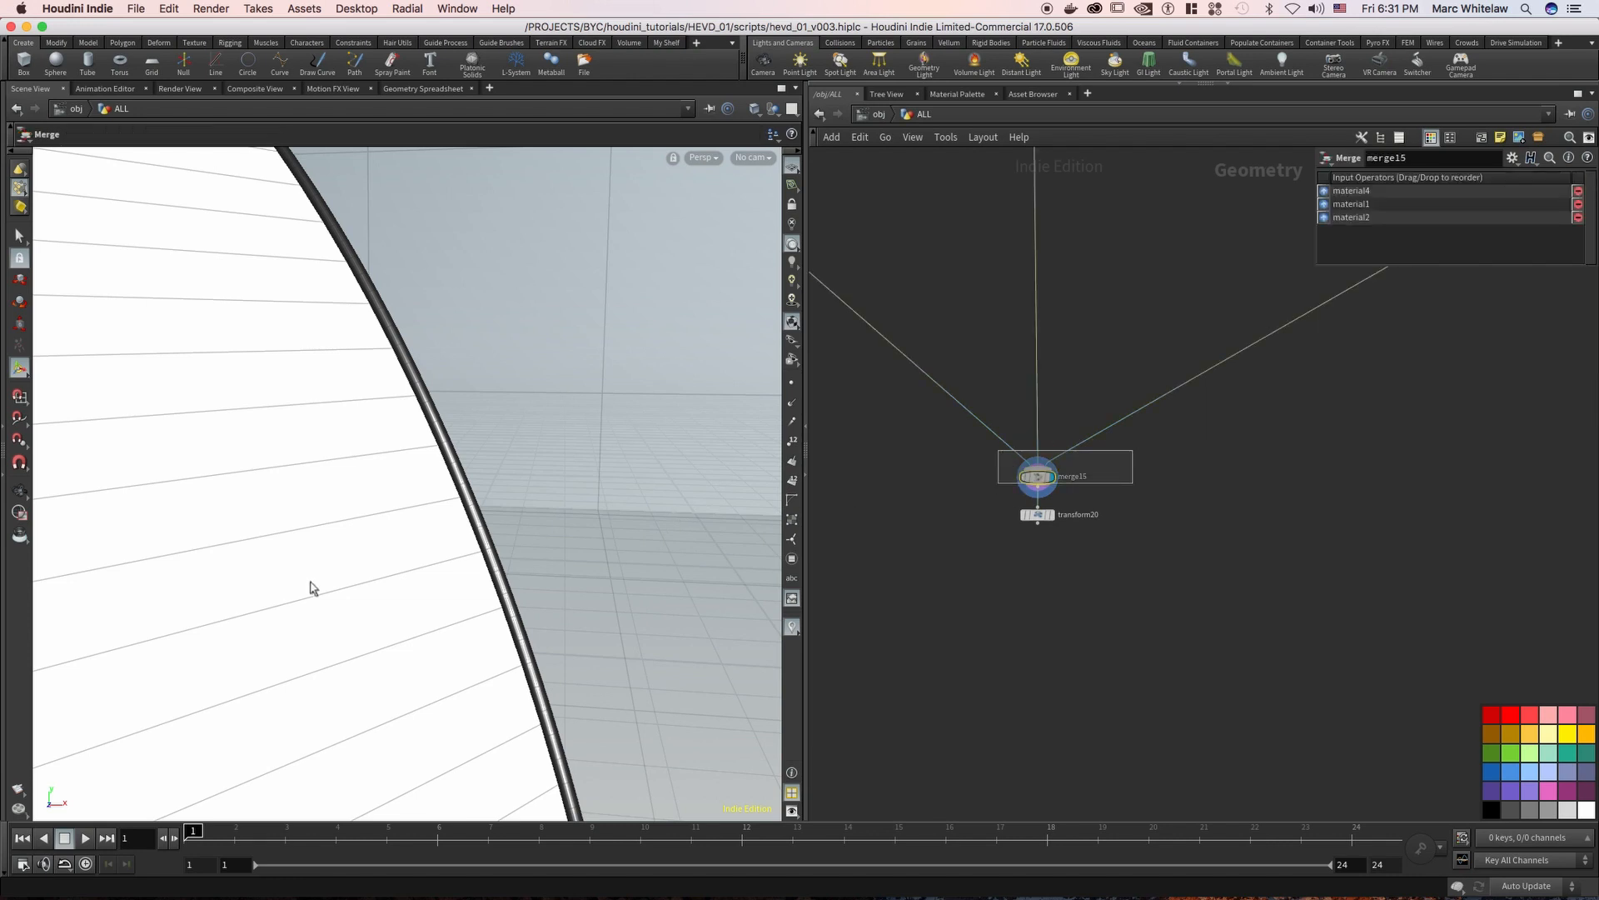
pyautogui.hotkey('space', 'g')
# Switch the display to the empty merge16 node and select merge15 to view its geometry as a wireframe
pyautogui.press('q')
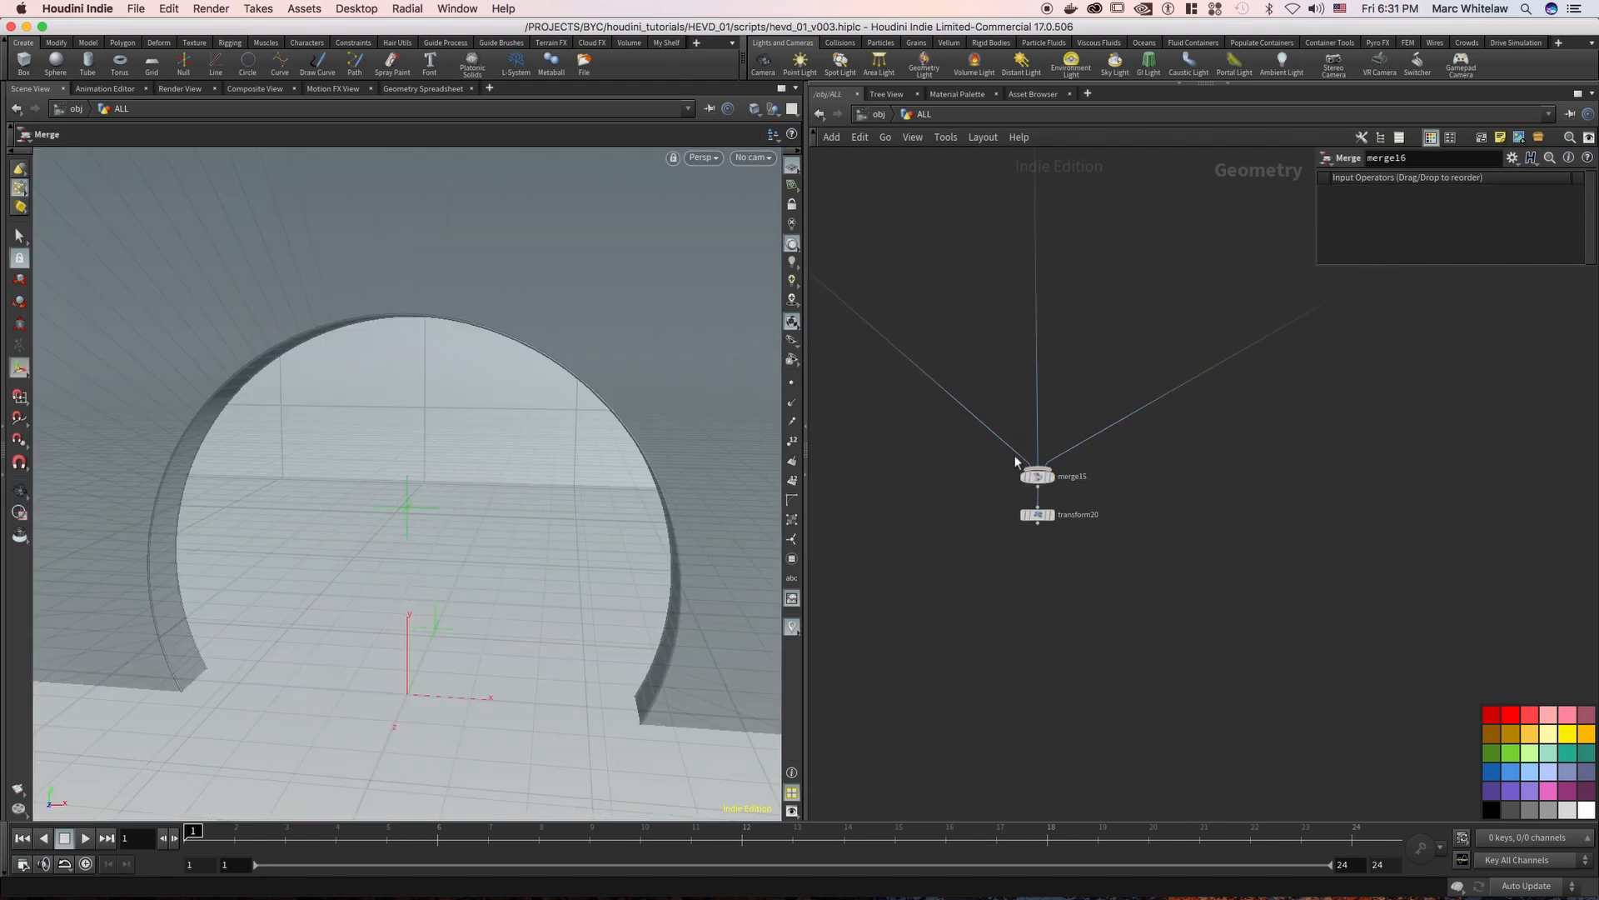
pyautogui.moveTo(1100, 451); pyautogui.dragTo(988, 487)
pyautogui.press('Escape')
pyautogui.moveTo(411, 636); pyautogui.dragTo(431, 505)
pyautogui.press('Return')
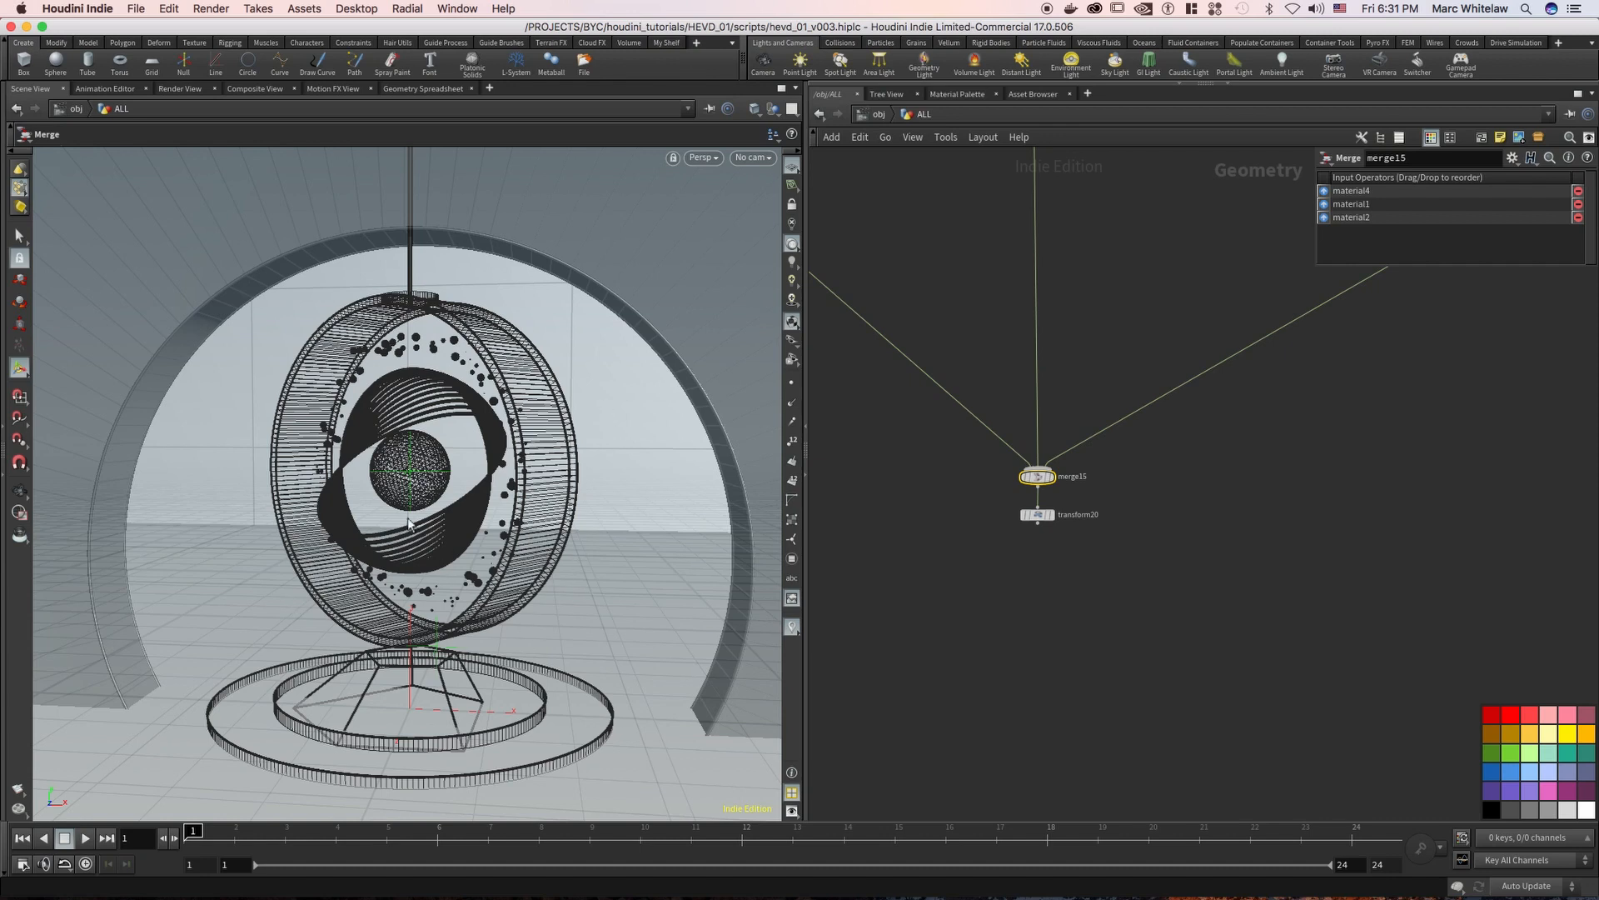
# Display and select the group8 sphere group node in the TABLE network box
pyautogui.moveTo(1037, 448); pyautogui.dragTo(1185, 789, button='middle')
pyautogui.moveTo(1021, 297); pyautogui.dragTo(892, 360, button='right')
pyautogui.moveTo(1021, 347); pyautogui.dragTo(1119, 436, button='middle')
pyautogui.moveTo(997, 446); pyautogui.dragTo(978, 613, button='middle')
pyautogui.moveTo(927, 366); pyautogui.dragTo(1100, 266, button='right')
pyautogui.moveTo(889, 331); pyautogui.dragTo(876, 357, button='middle')
pyautogui.moveTo(897, 492); pyautogui.dragTo(870, 439, button='middle')
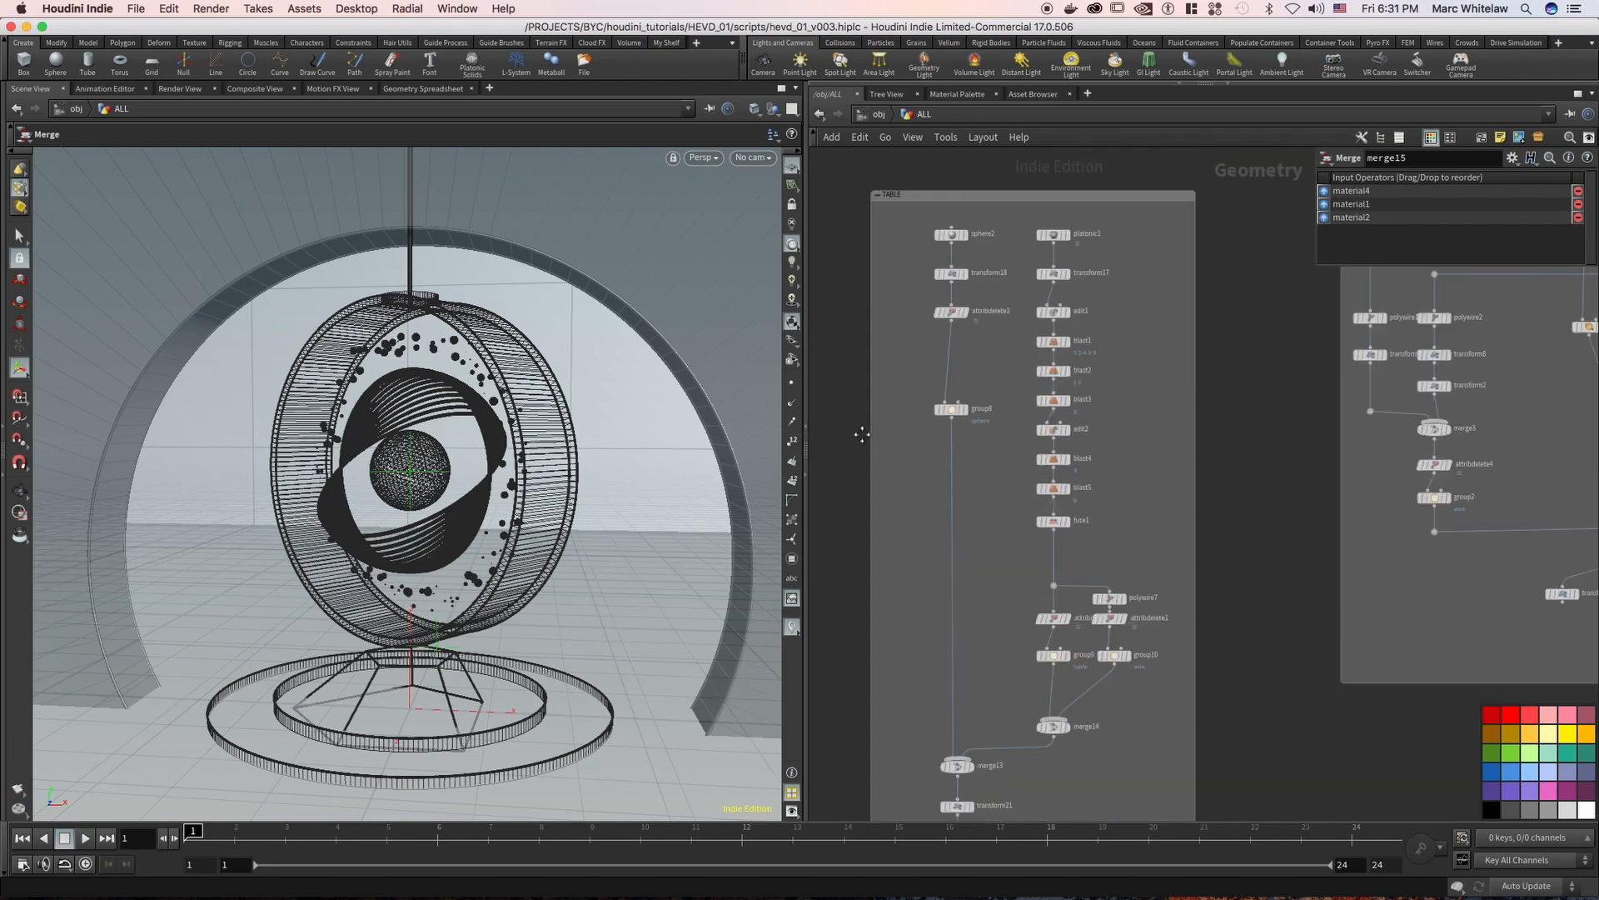
pyautogui.moveTo(962, 415)
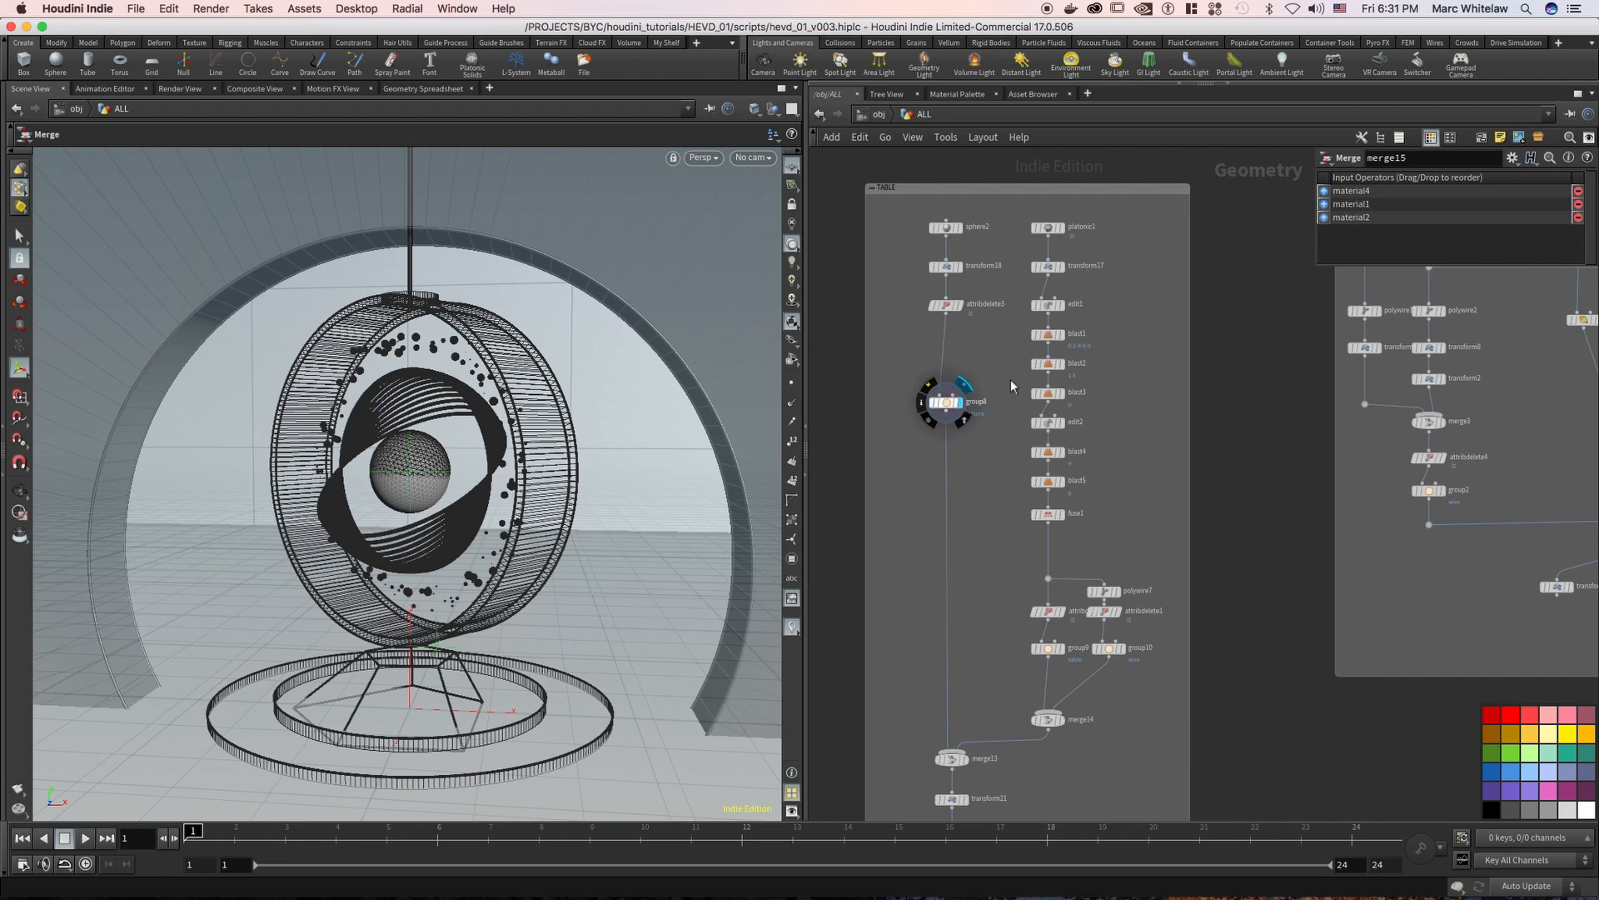
pyautogui.moveTo(986, 285); pyautogui.dragTo(973, 338, button='middle')
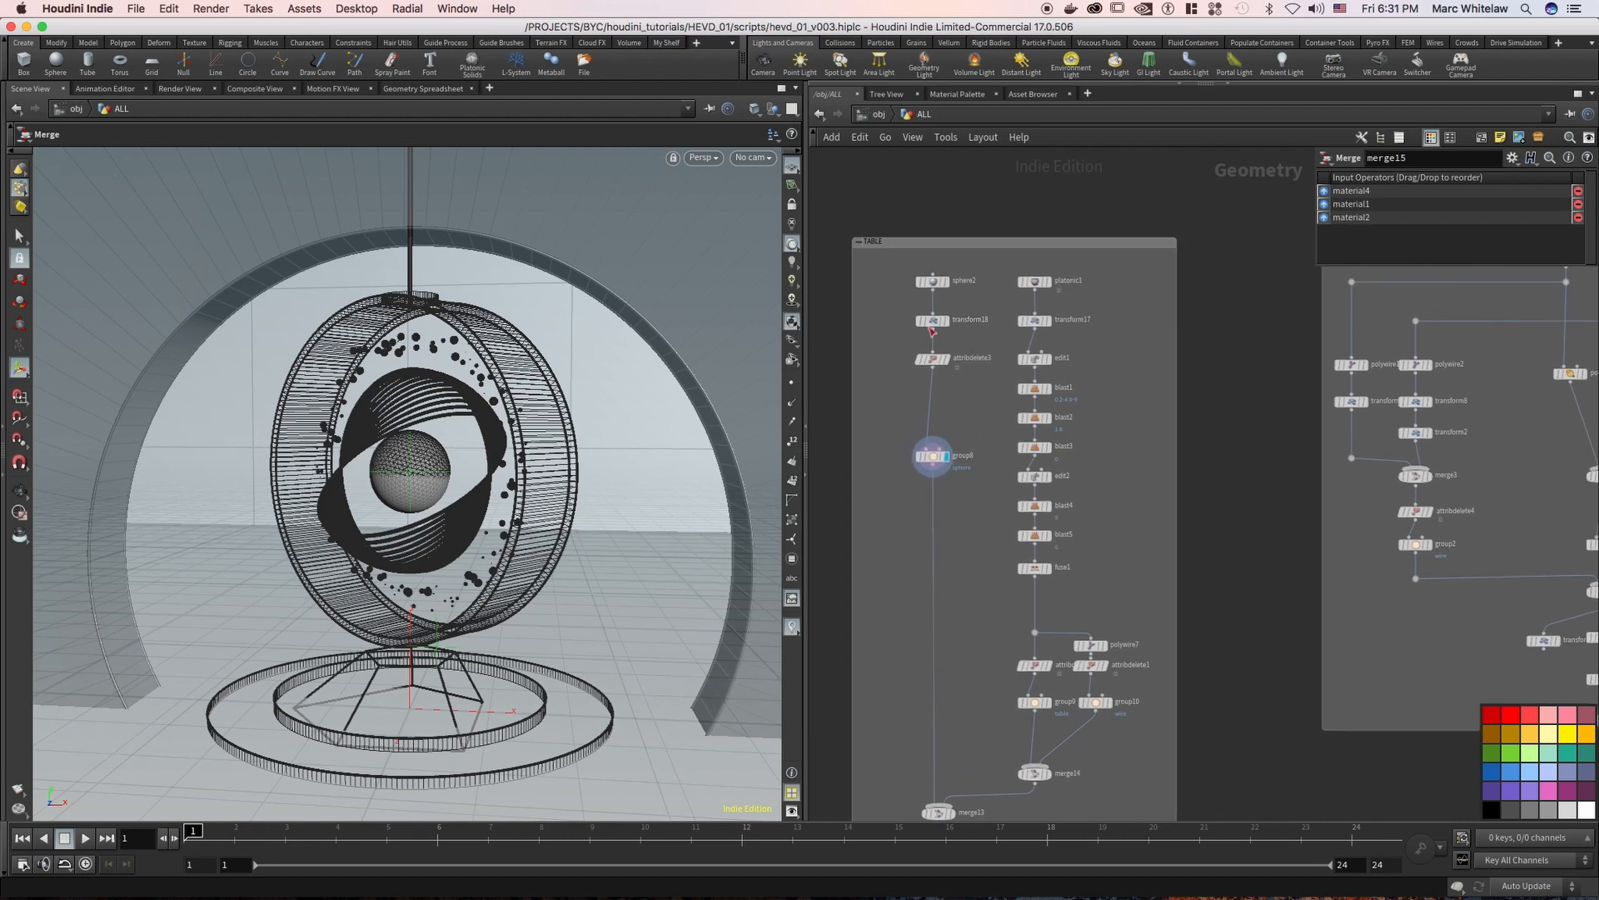
pyautogui.click(933, 455)
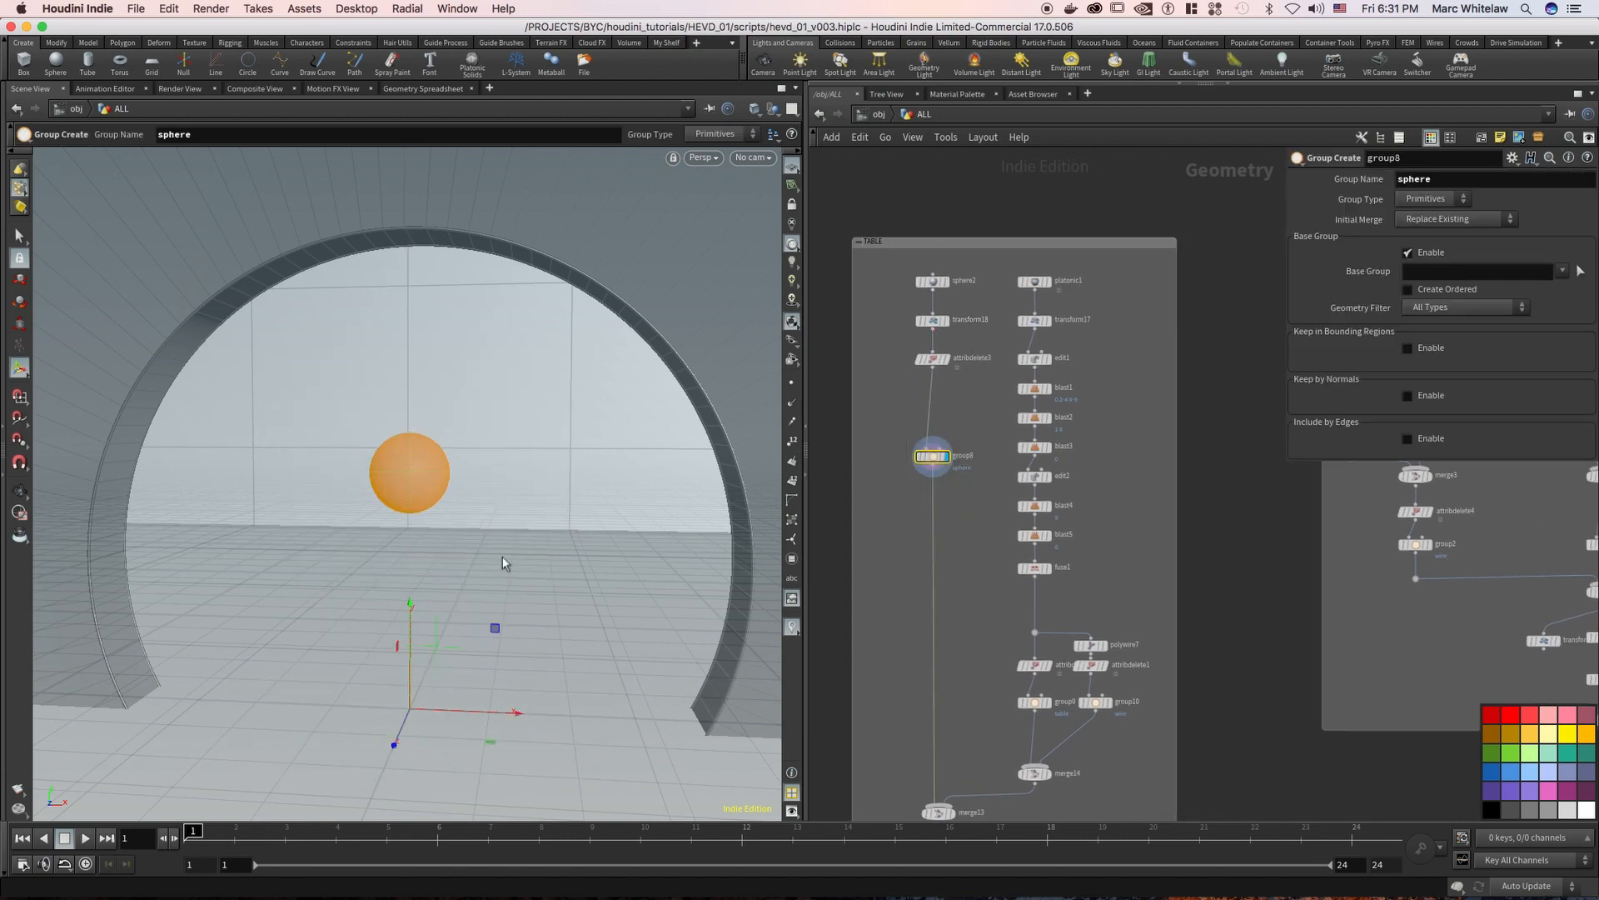
# Display the platonic1 node at the start of the TABLE box's second chain
pyautogui.moveTo(955, 532); pyautogui.dragTo(918, 552, button='middle')
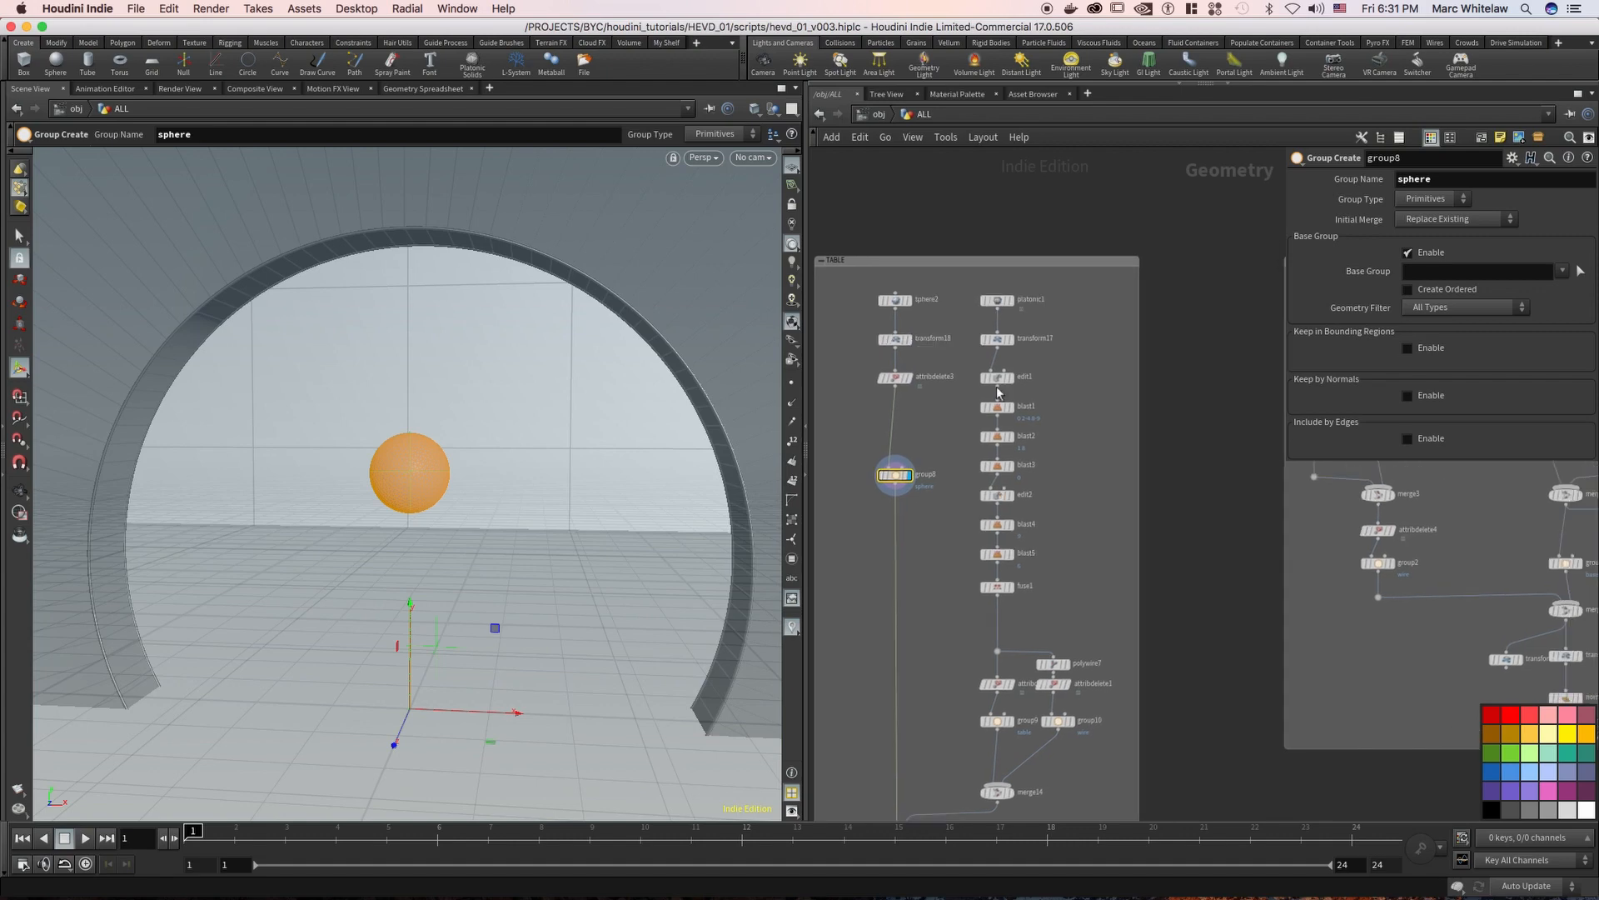
pyautogui.click(1012, 304)
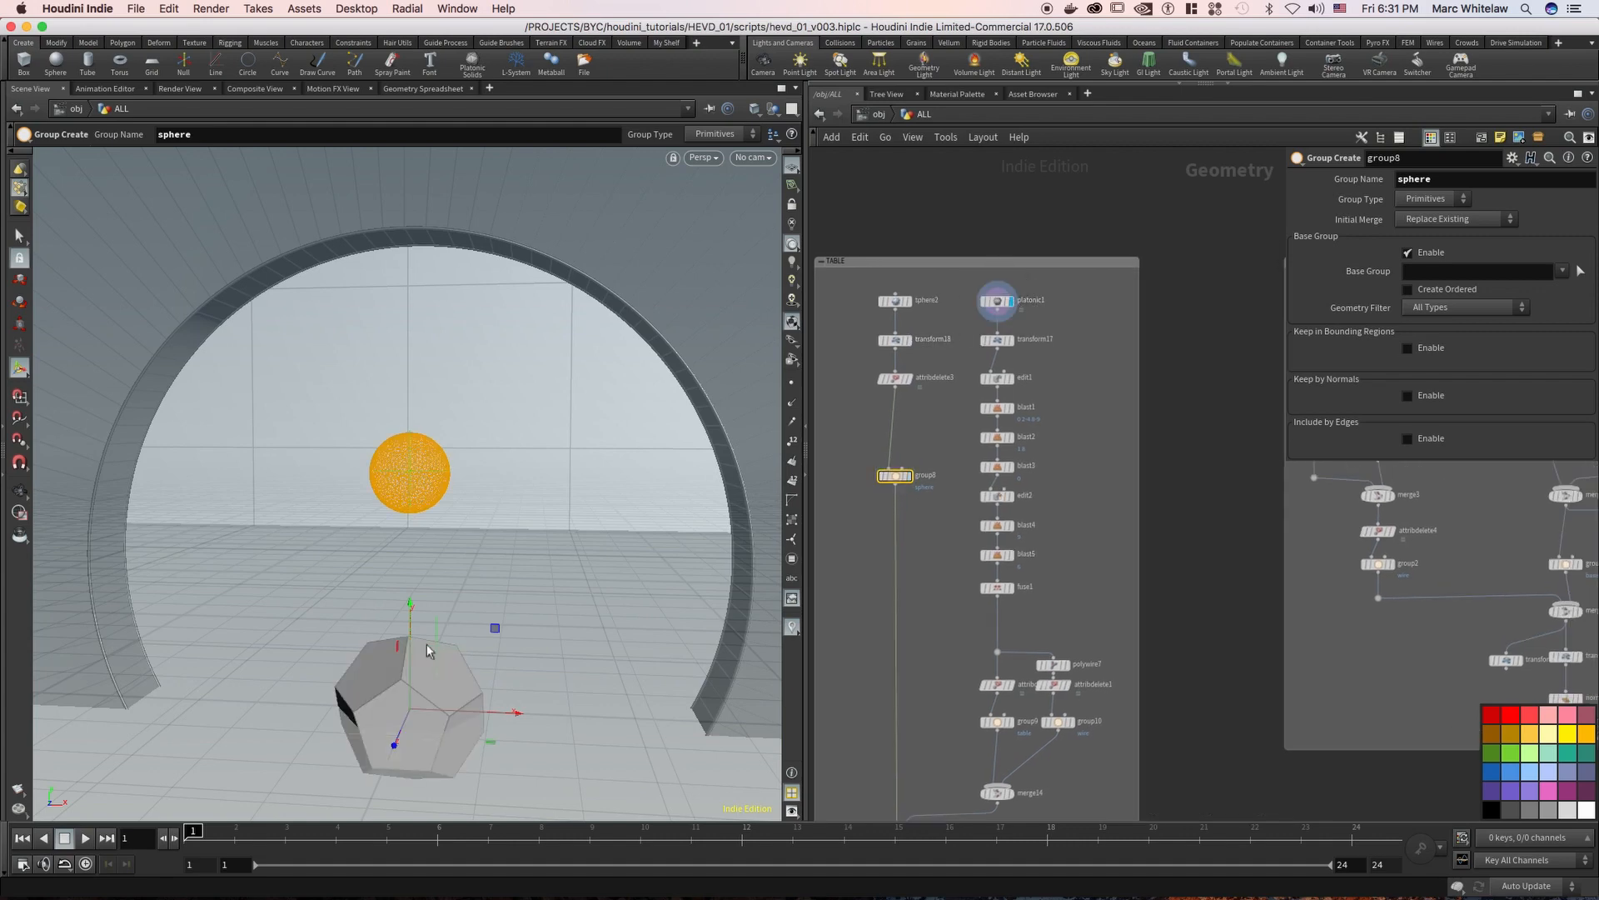
# Display transform17 followed by edit1 in the TABLE box's second chain, examining how the platonic solid is rotated and reshaped
pyautogui.keyDown('alt'); pyautogui.moveTo(411, 674); pyautogui.dragTo(447, 723, button='right'); pyautogui.keyUp('alt')
pyautogui.keyDown('alt'); pyautogui.moveTo(447, 723); pyautogui.dragTo(436, 536, button='middle'); pyautogui.keyUp('alt')
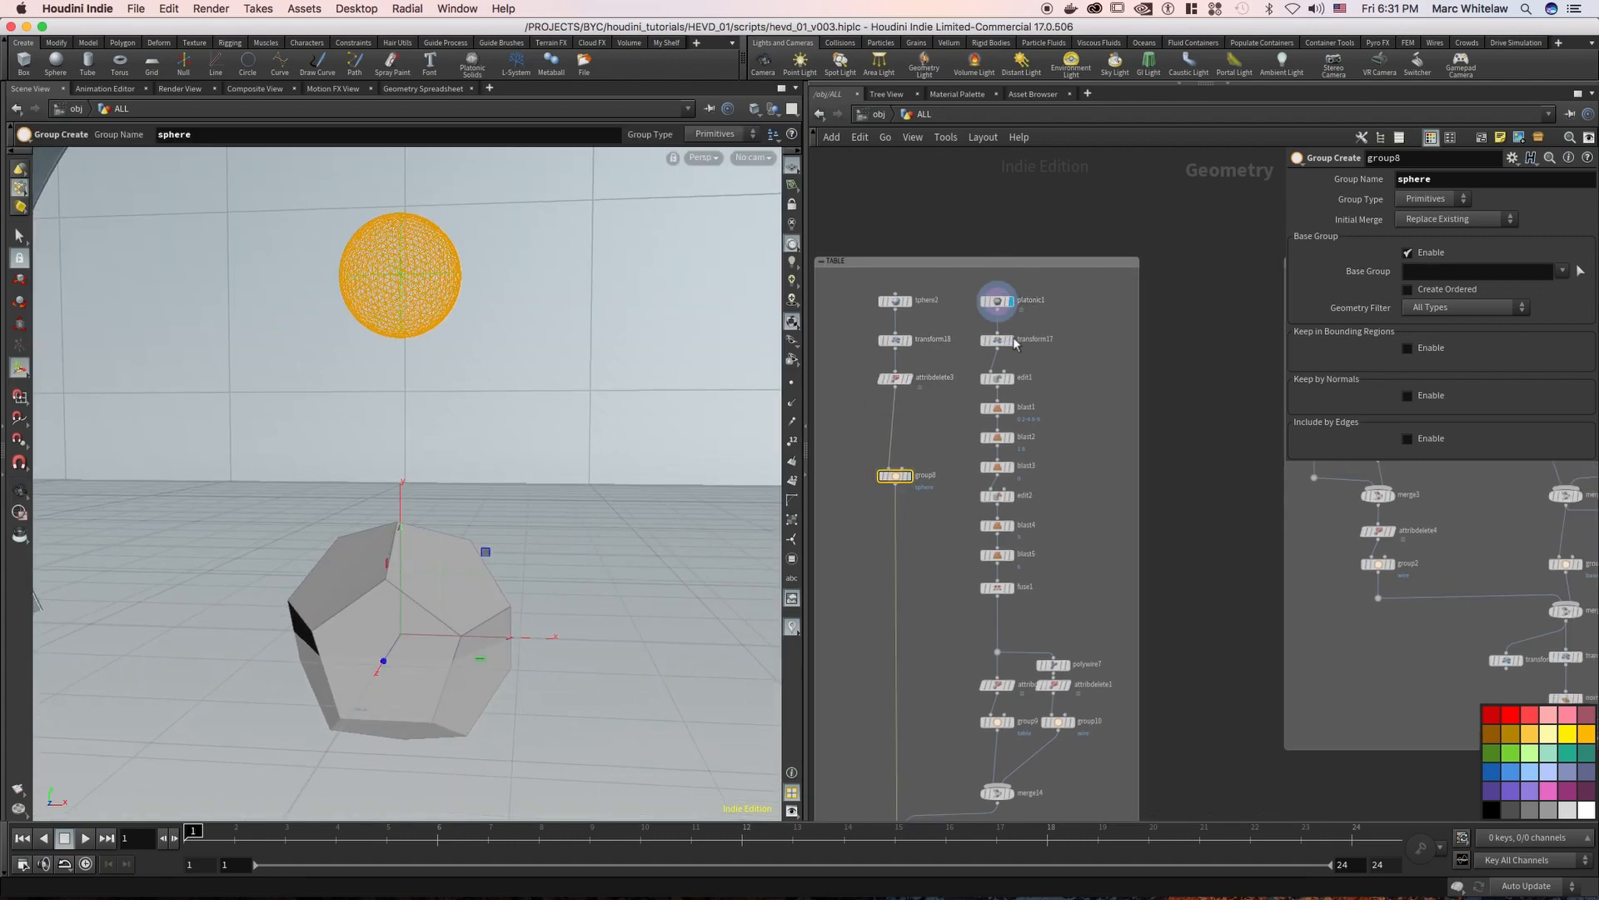
pyautogui.click(1010, 339)
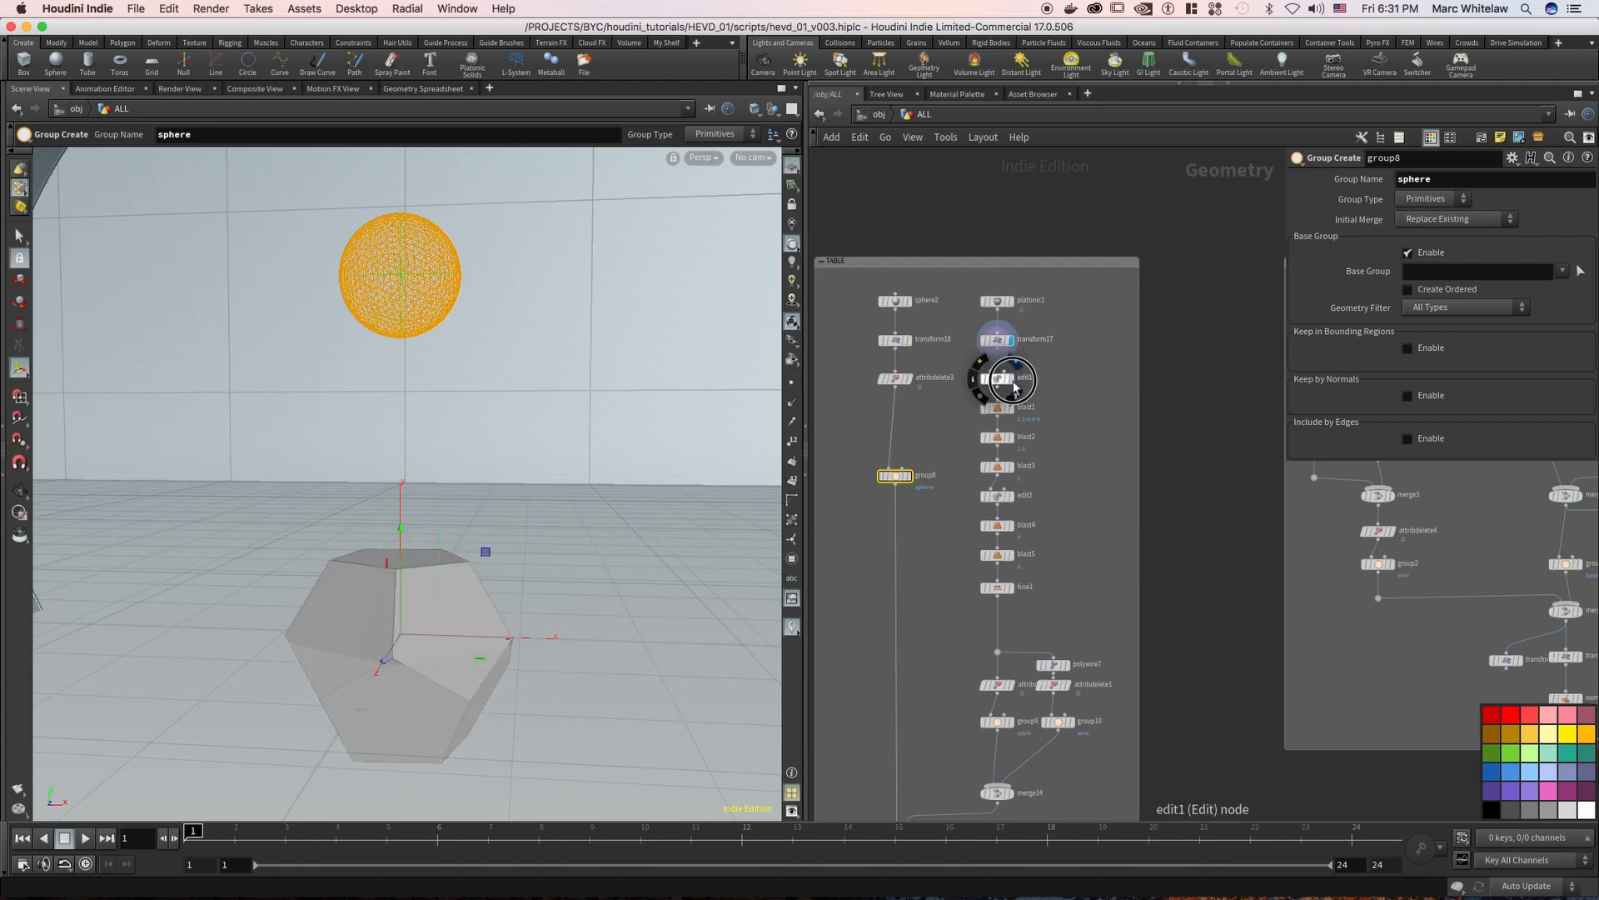
pyautogui.click(1012, 378)
pyautogui.keyDown('alt'); pyautogui.moveTo(388, 578); pyautogui.dragTo(390, 606, button='right'); pyautogui.keyUp('alt')
pyautogui.keyDown('alt'); pyautogui.moveTo(389, 606); pyautogui.dragTo(446, 560, button='middle'); pyautogui.keyUp('alt')
pyautogui.moveTo(418, 561); pyautogui.dragTo(387, 608)
pyautogui.press('Return')
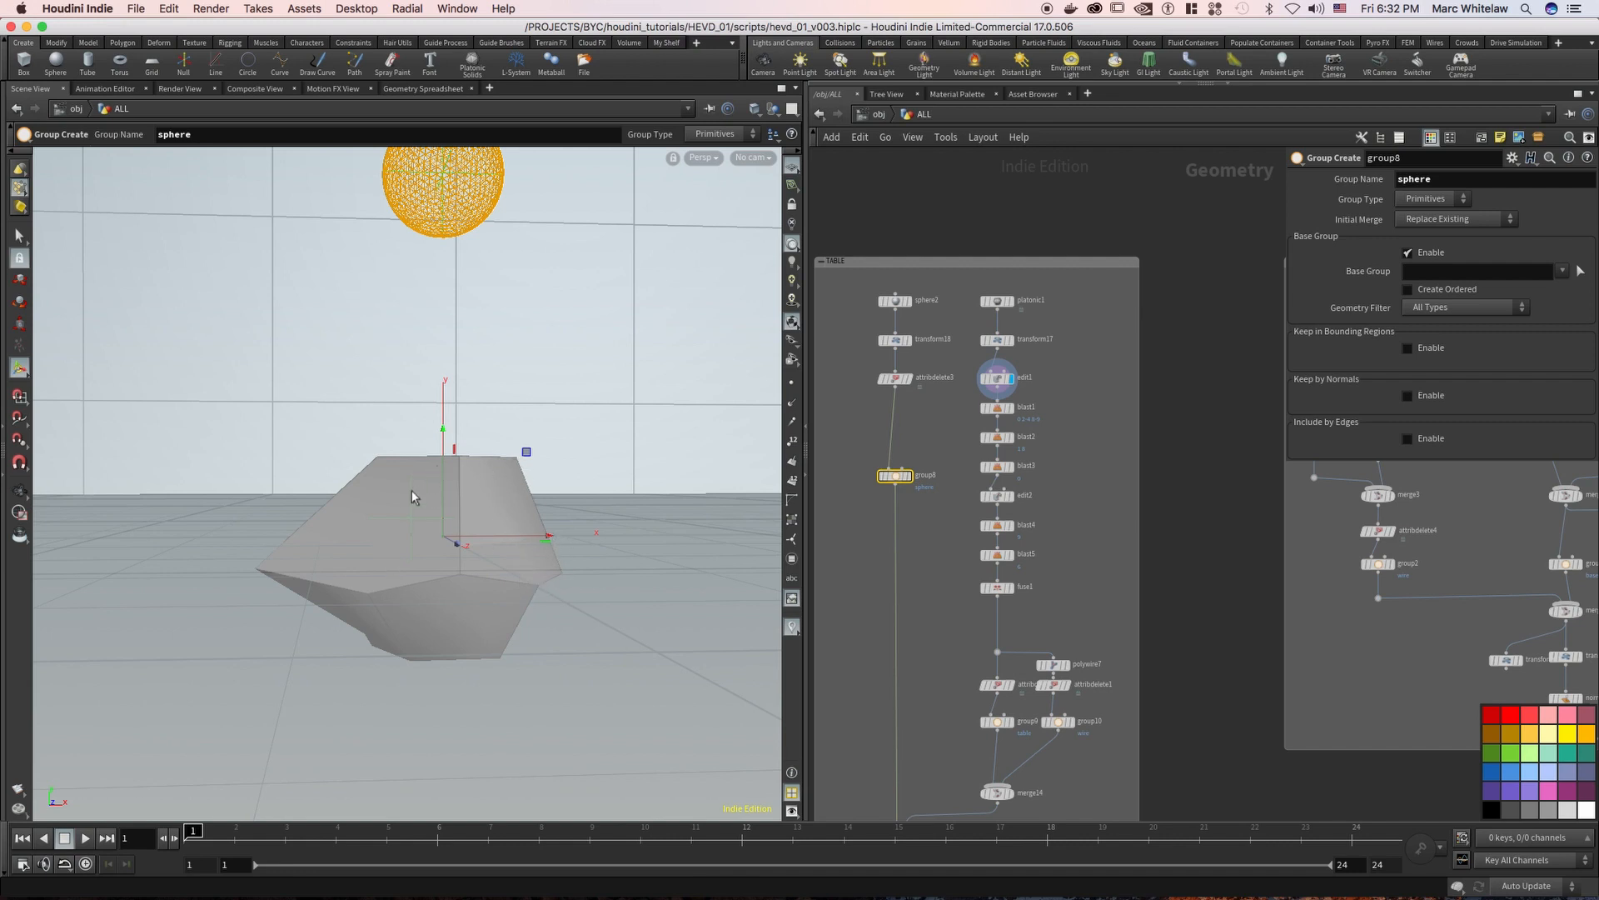
# Display the blast5 node in the TABLE chain and examine the trimmed table shape from several angles
pyautogui.scroll(2, 1062, 387)
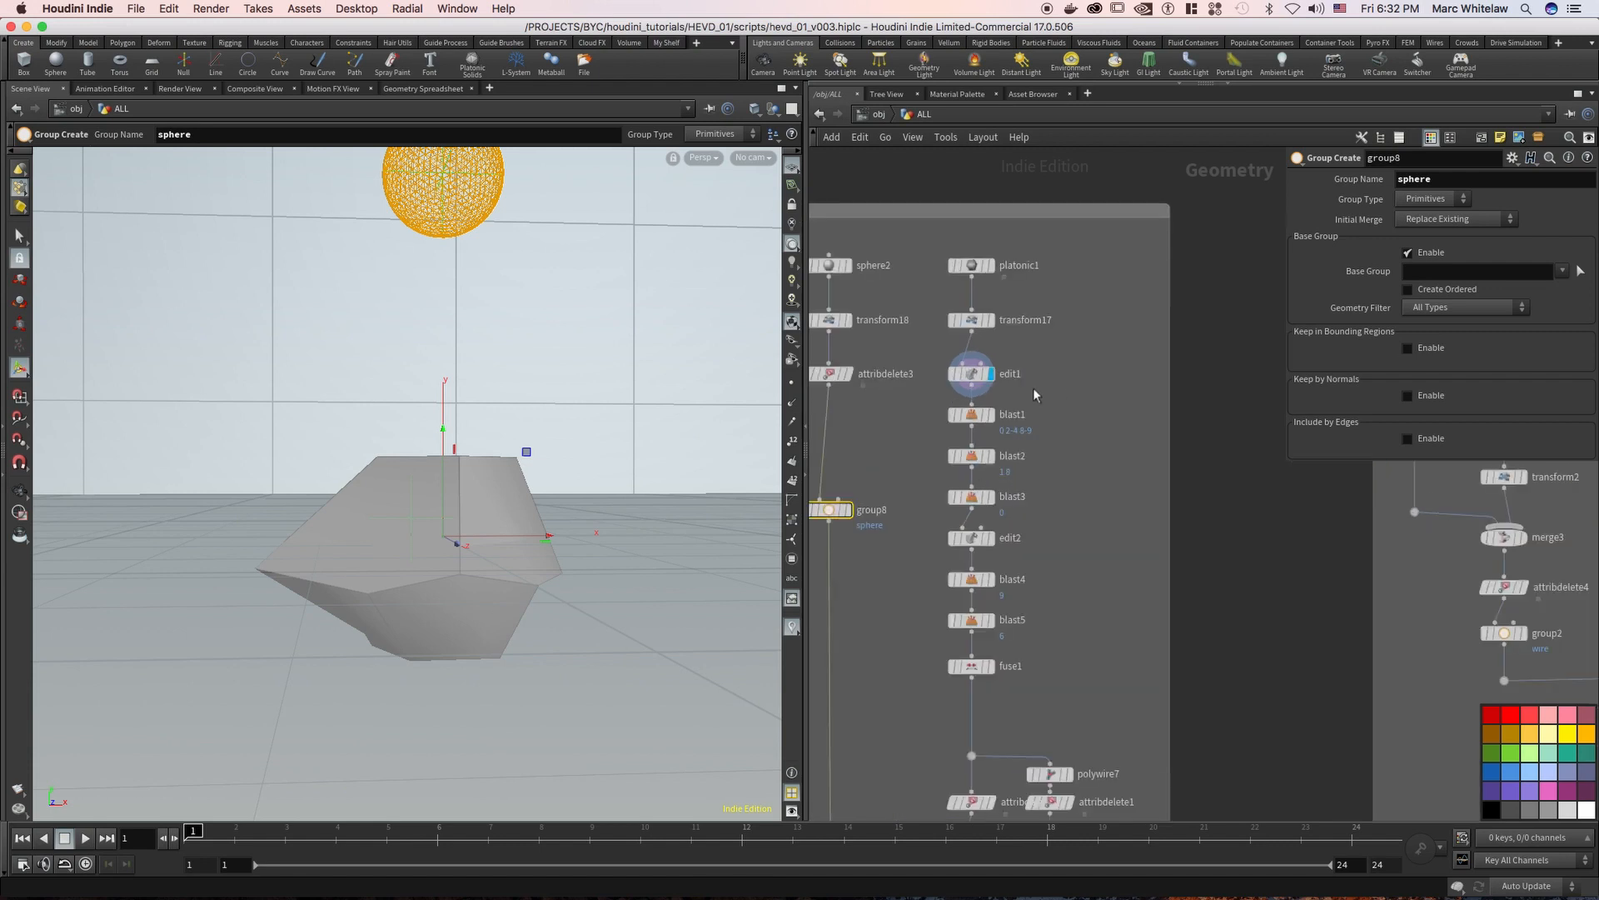
pyautogui.moveTo(971, 414)
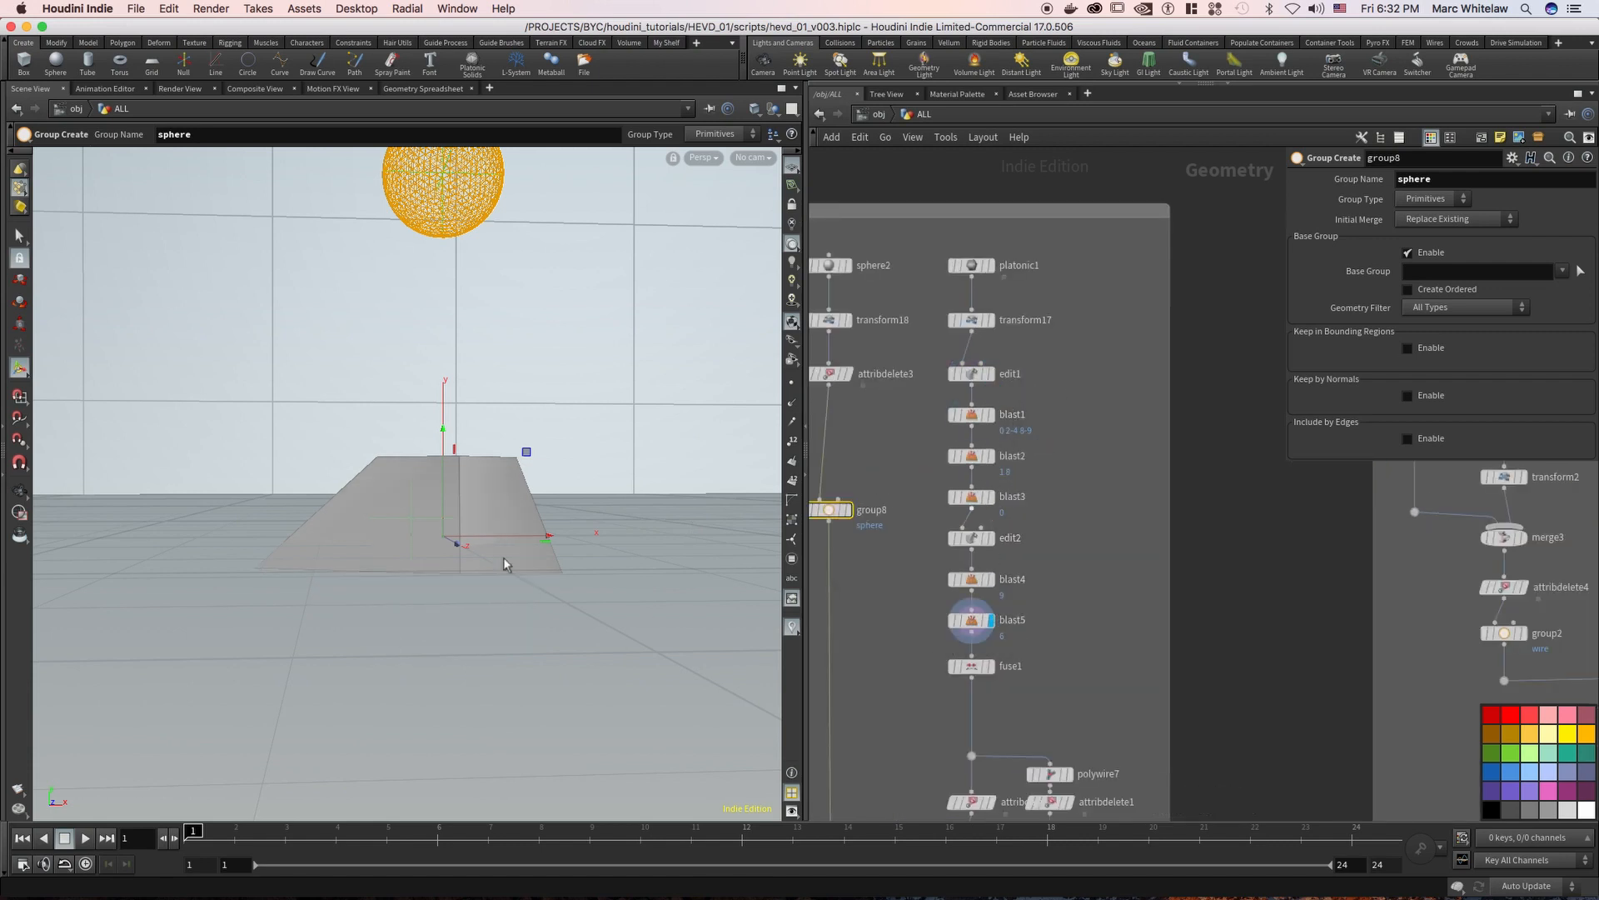
pyautogui.press('Escape')
pyautogui.moveTo(400, 578); pyautogui.dragTo(452, 580)
pyautogui.keyDown('alt'); pyautogui.moveTo(446, 587); pyautogui.dragTo(479, 581); pyautogui.keyUp('alt')
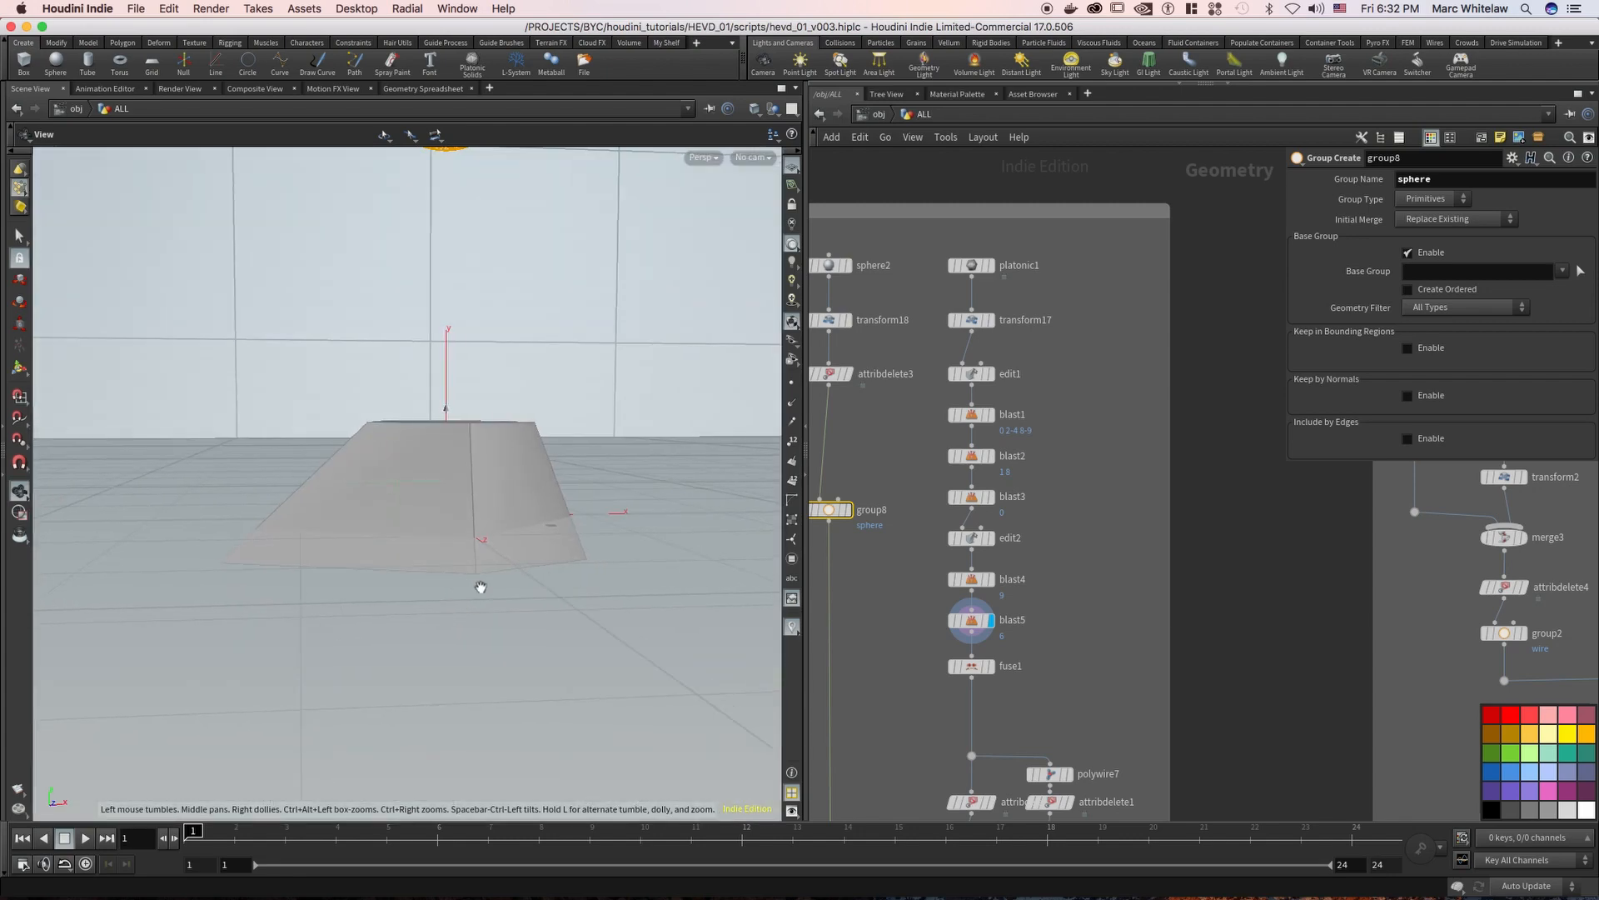
# Display and select the fuse1 node, and examine the fused table shape from above and the side
pyautogui.click(990, 668)
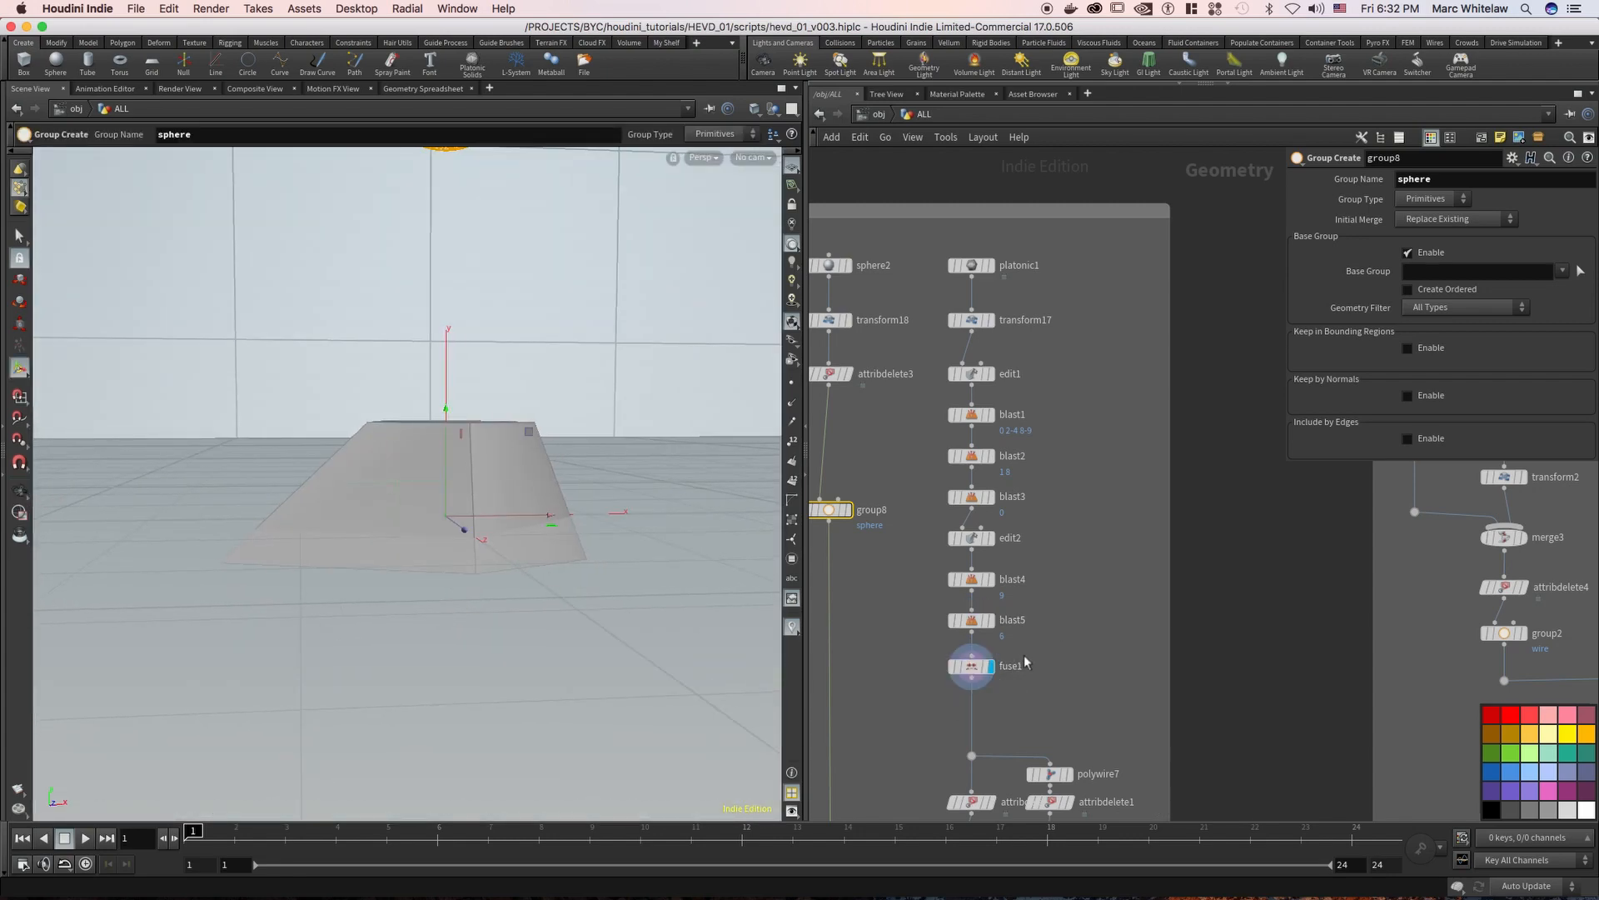
pyautogui.click(974, 666)
pyautogui.keyDown('alt'); pyautogui.moveTo(434, 566); pyautogui.dragTo(473, 549); pyautogui.keyUp('alt')
pyautogui.moveTo(473, 549); pyautogui.dragTo(433, 565, button='right')
pyautogui.click(450, 537)
pyautogui.keyDown('alt'); pyautogui.moveTo(446, 539); pyautogui.dragTo(438, 519, button='middle'); pyautogui.keyUp('alt')
pyautogui.moveTo(441, 519); pyautogui.dragTo(516, 498, button='right')
pyautogui.moveTo(535, 507); pyautogui.dragTo(521, 519)
pyautogui.press('Return')
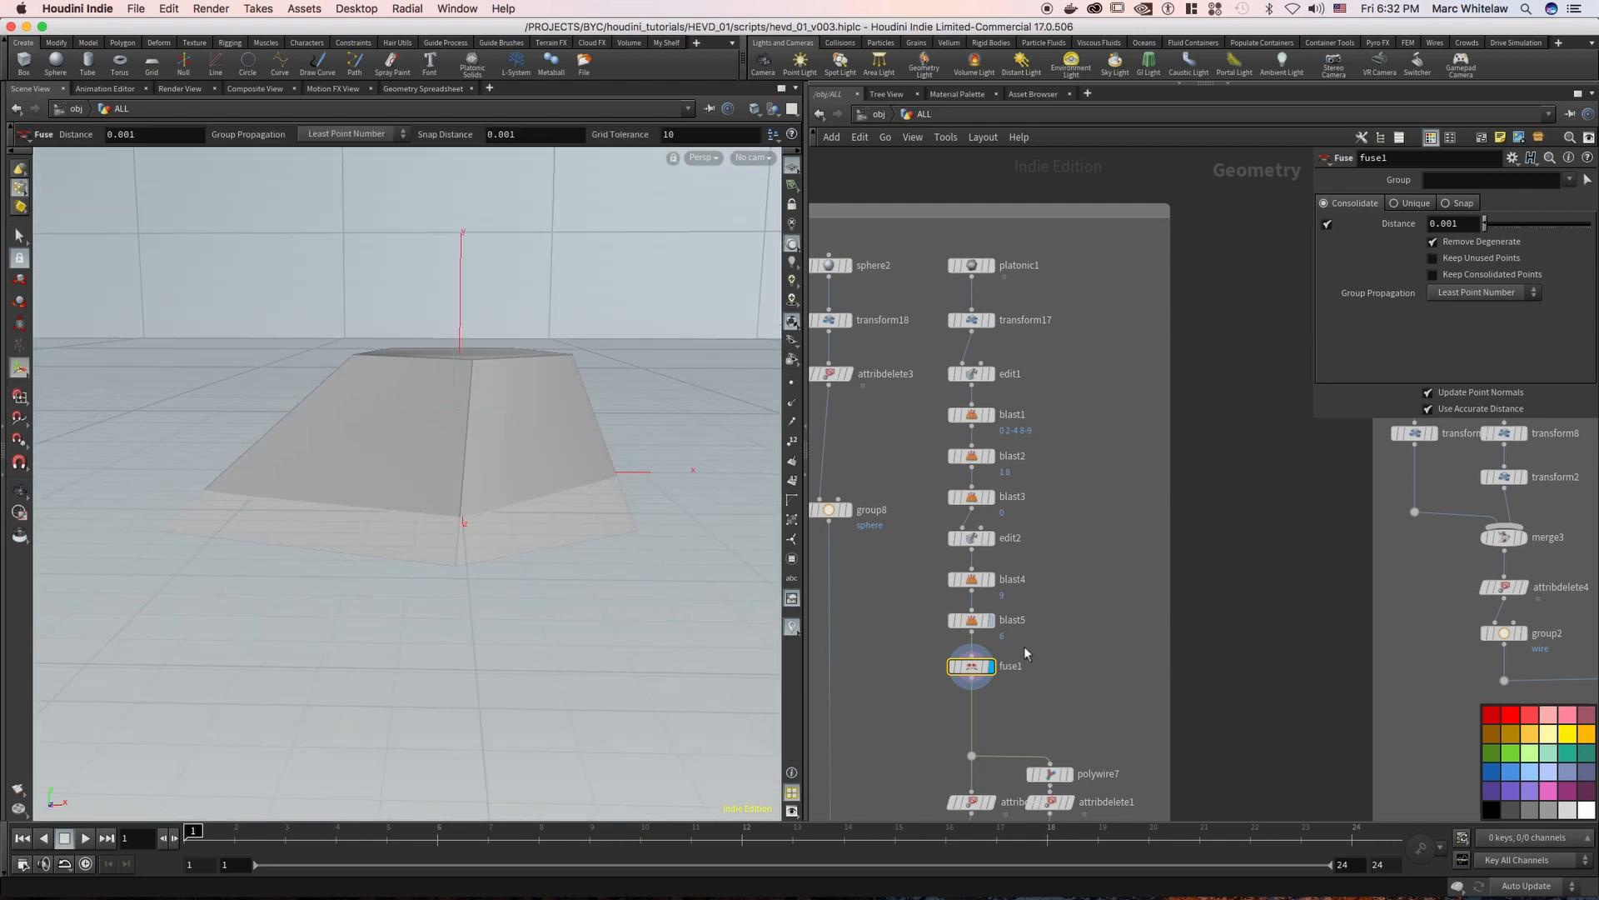
# Switch the viewport to Select mode to view the points of the fused table shape
pyautogui.press('s')
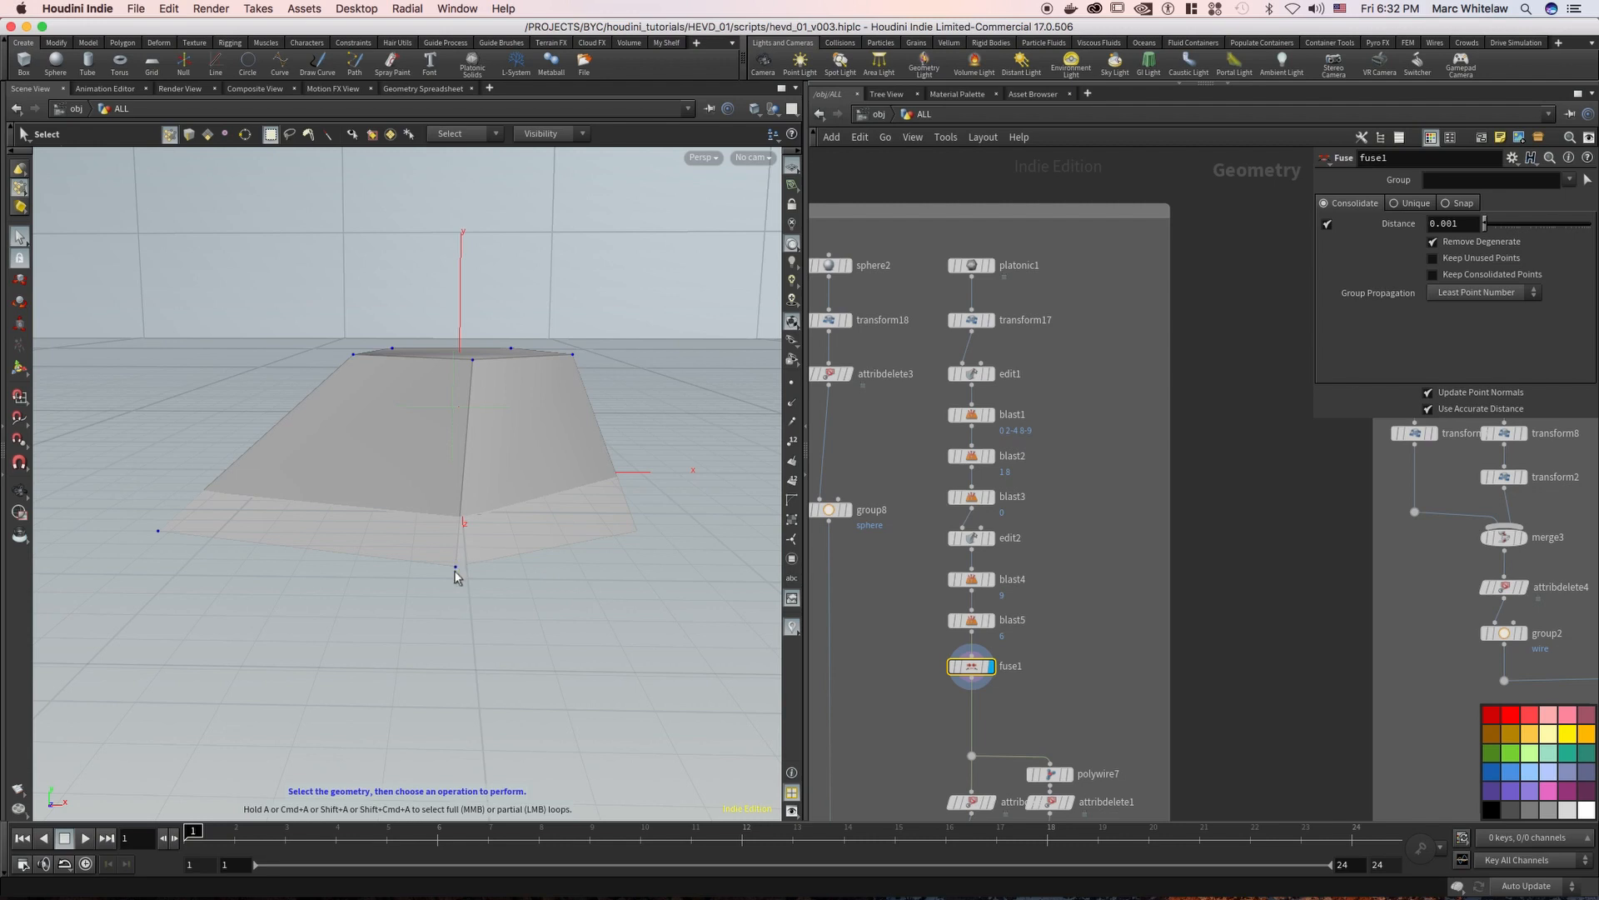
pyautogui.press('Escape')
pyautogui.press('s')
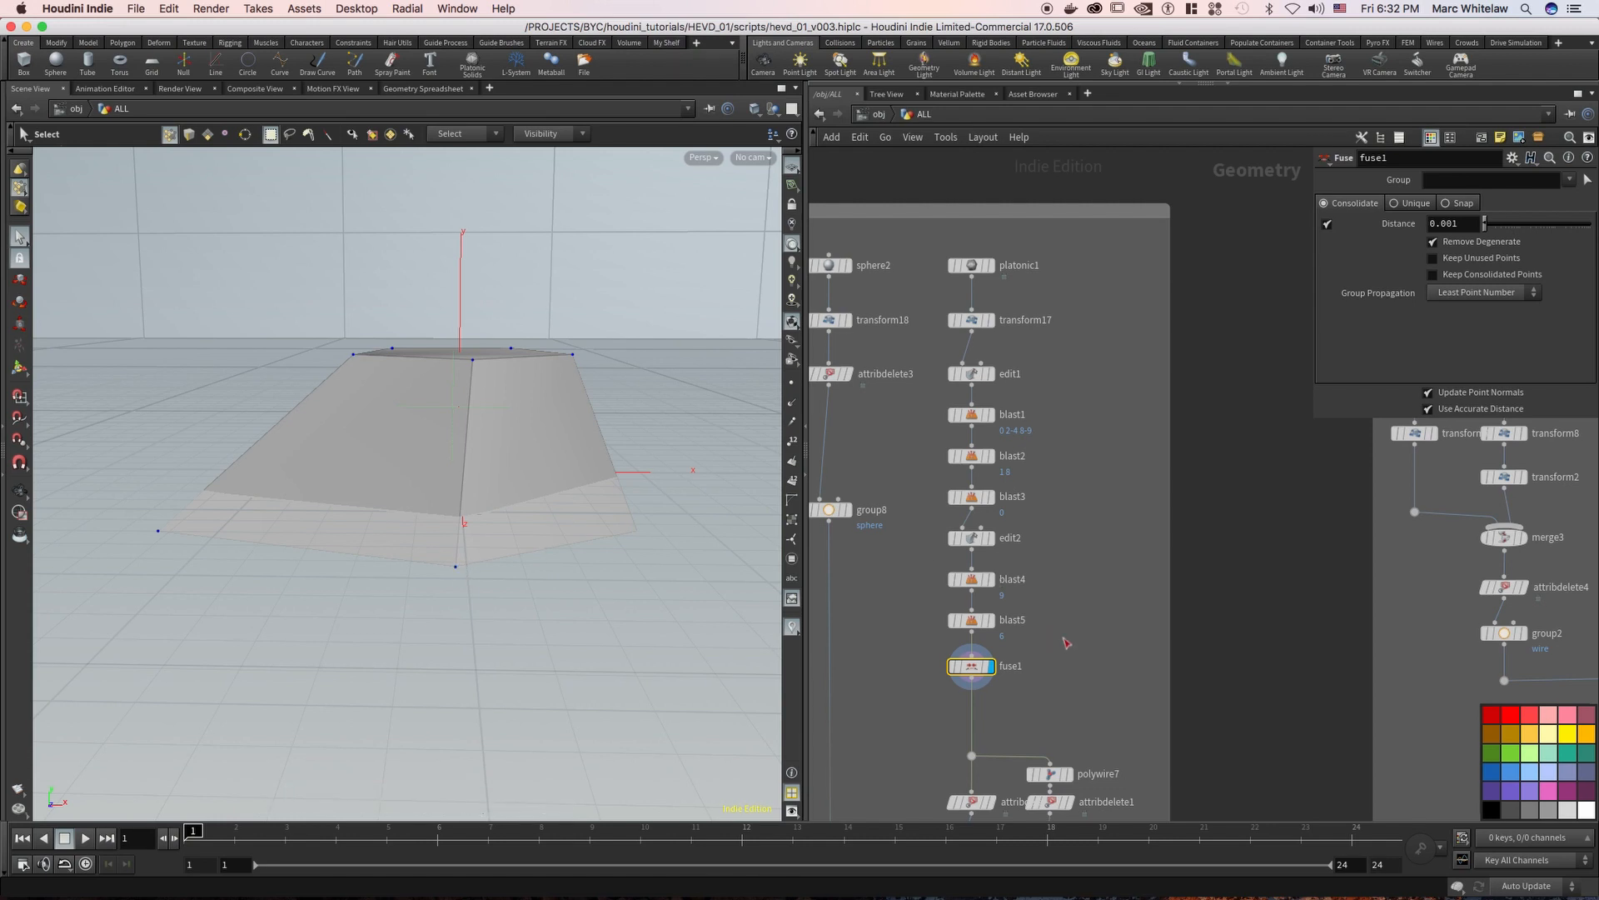
# Display the wire branch below fuse1 node by node: polywire7, attribdelete1 and group10
pyautogui.scroll(-6, 1067, 643)
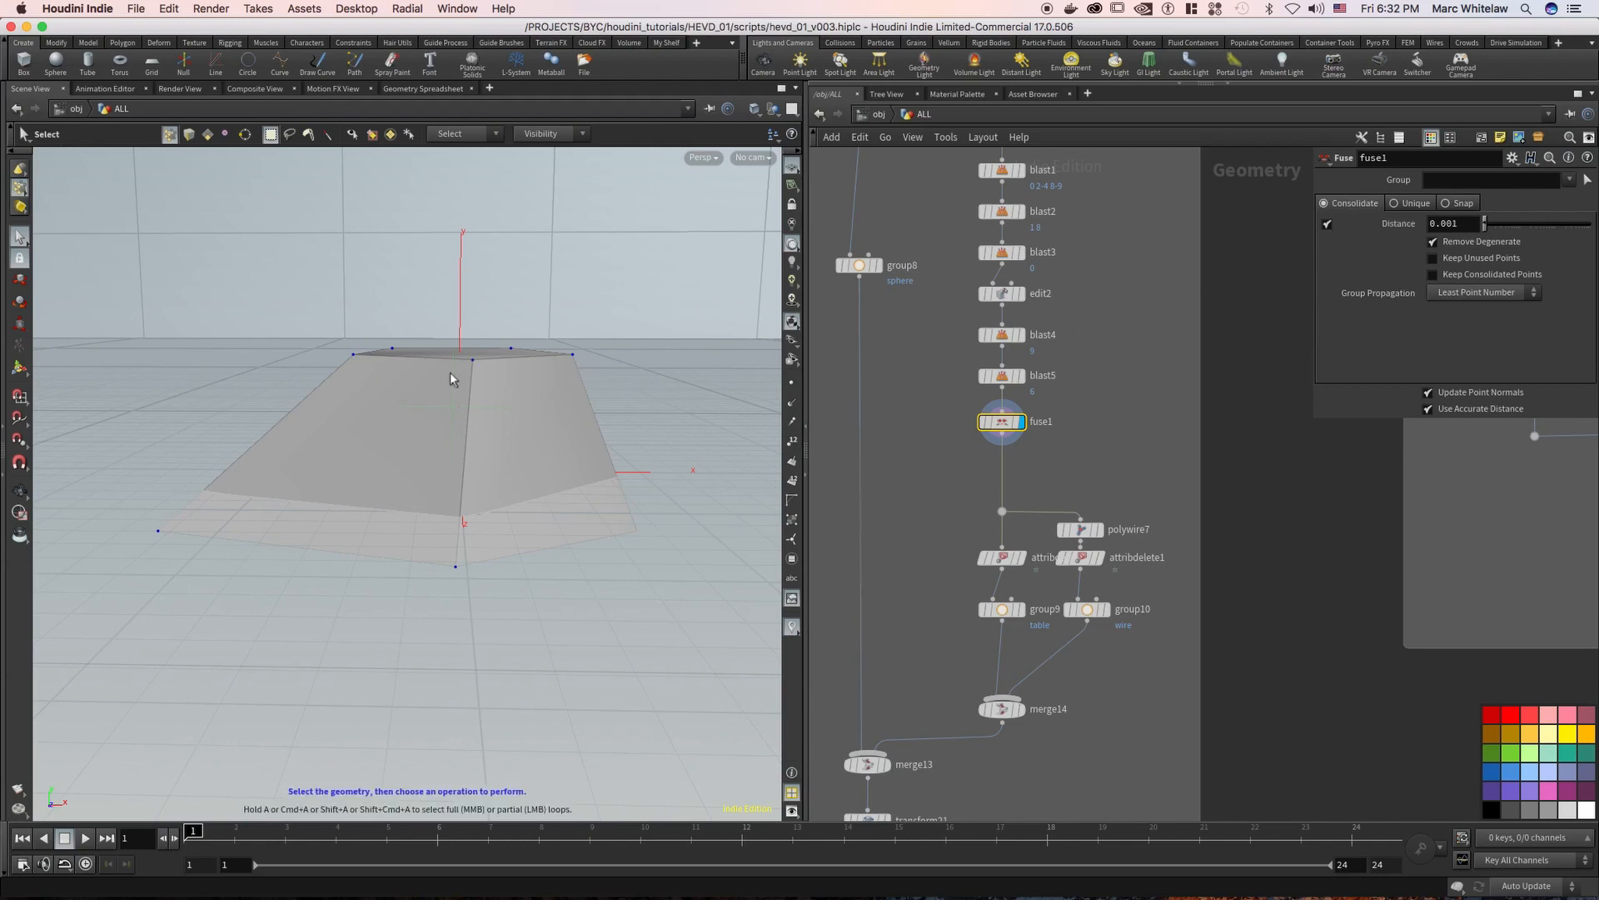
pyautogui.scroll(-3, 1105, 423)
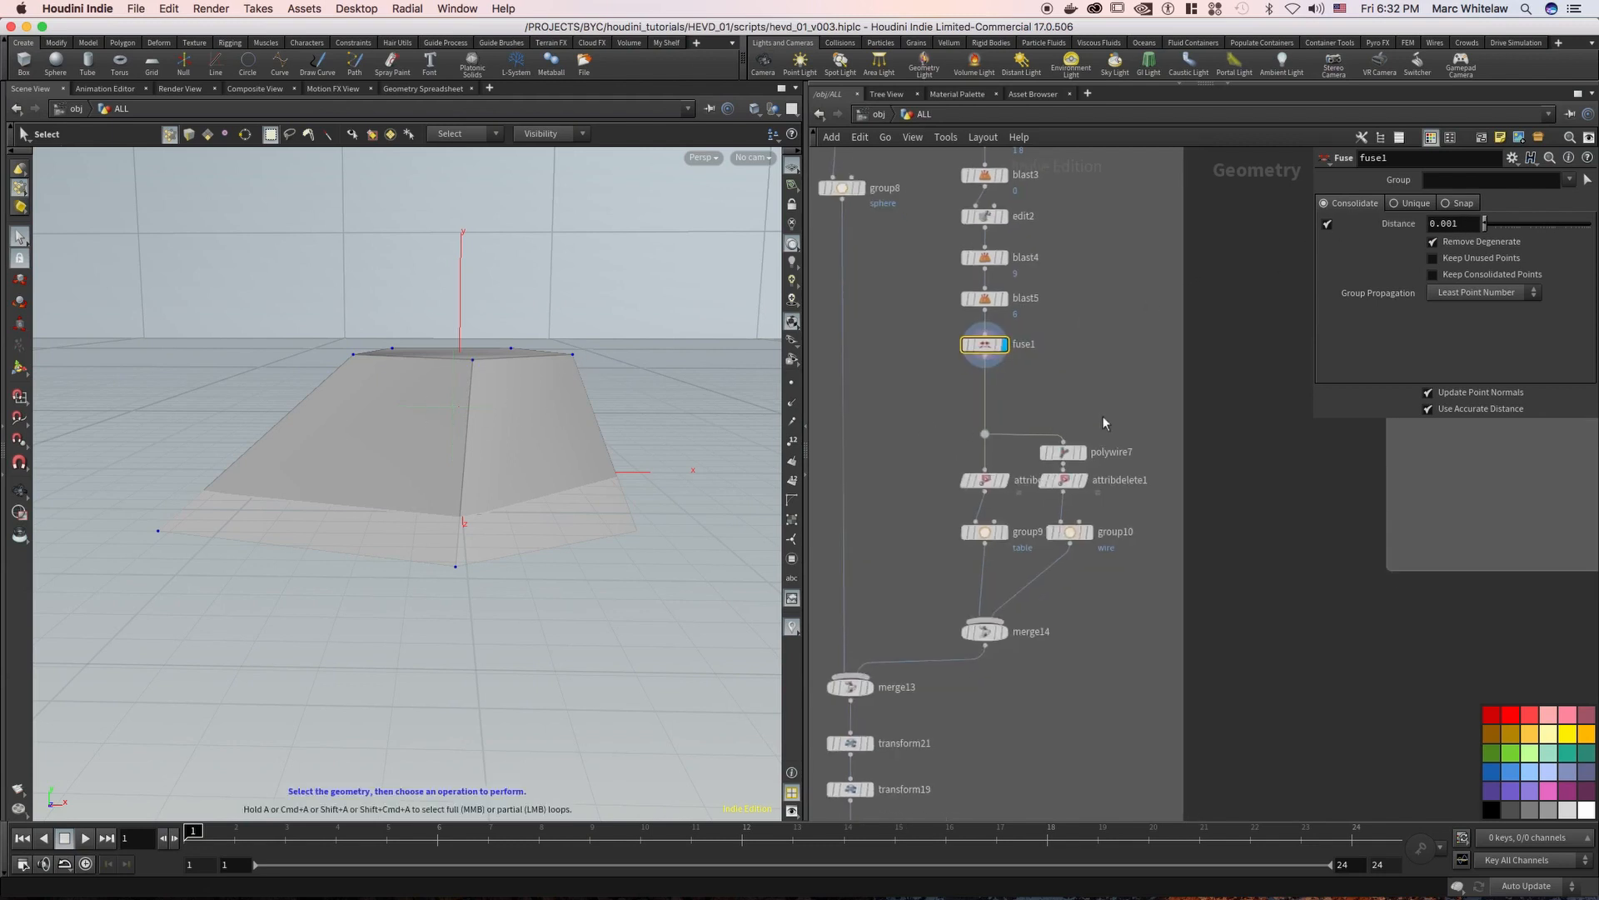
pyautogui.click(1083, 452)
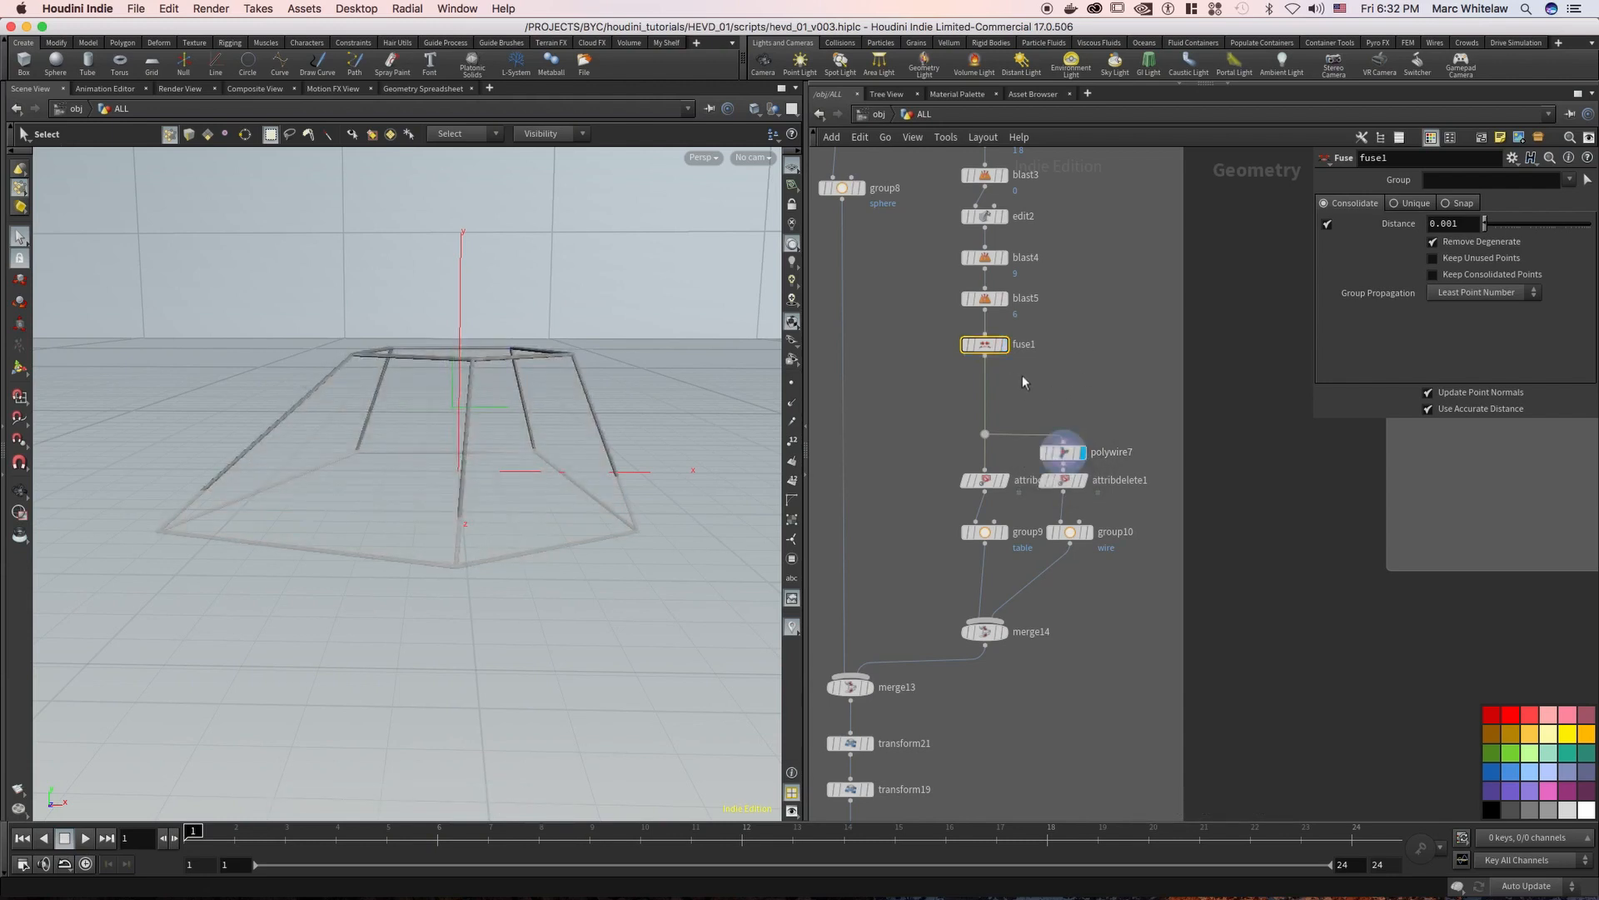
pyautogui.click(1082, 481)
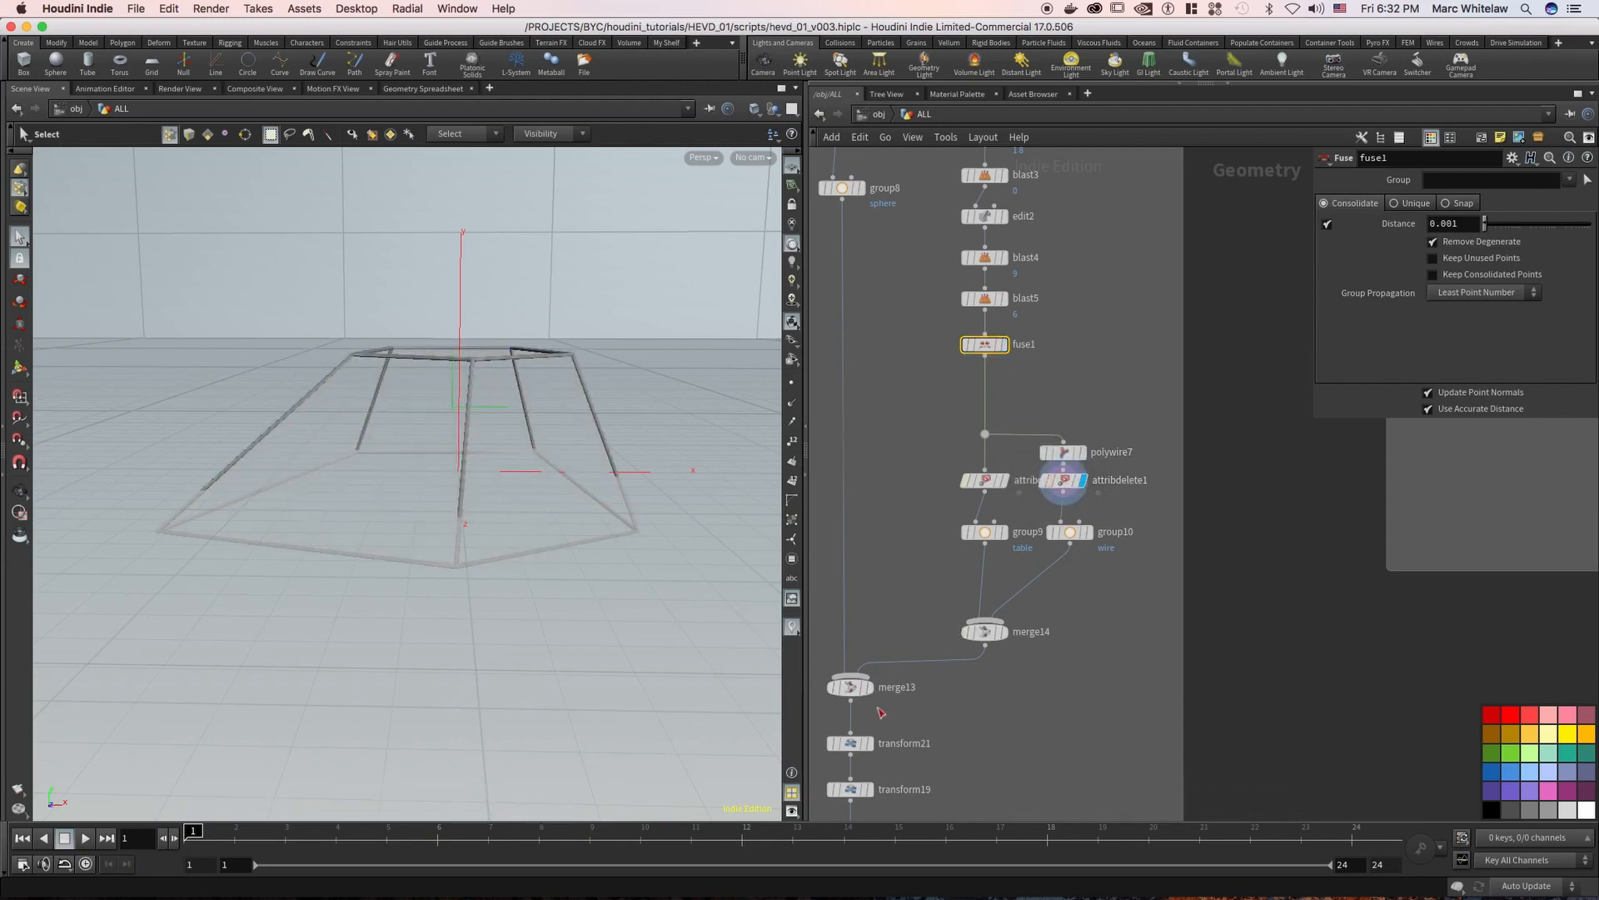
pyautogui.click(1088, 532)
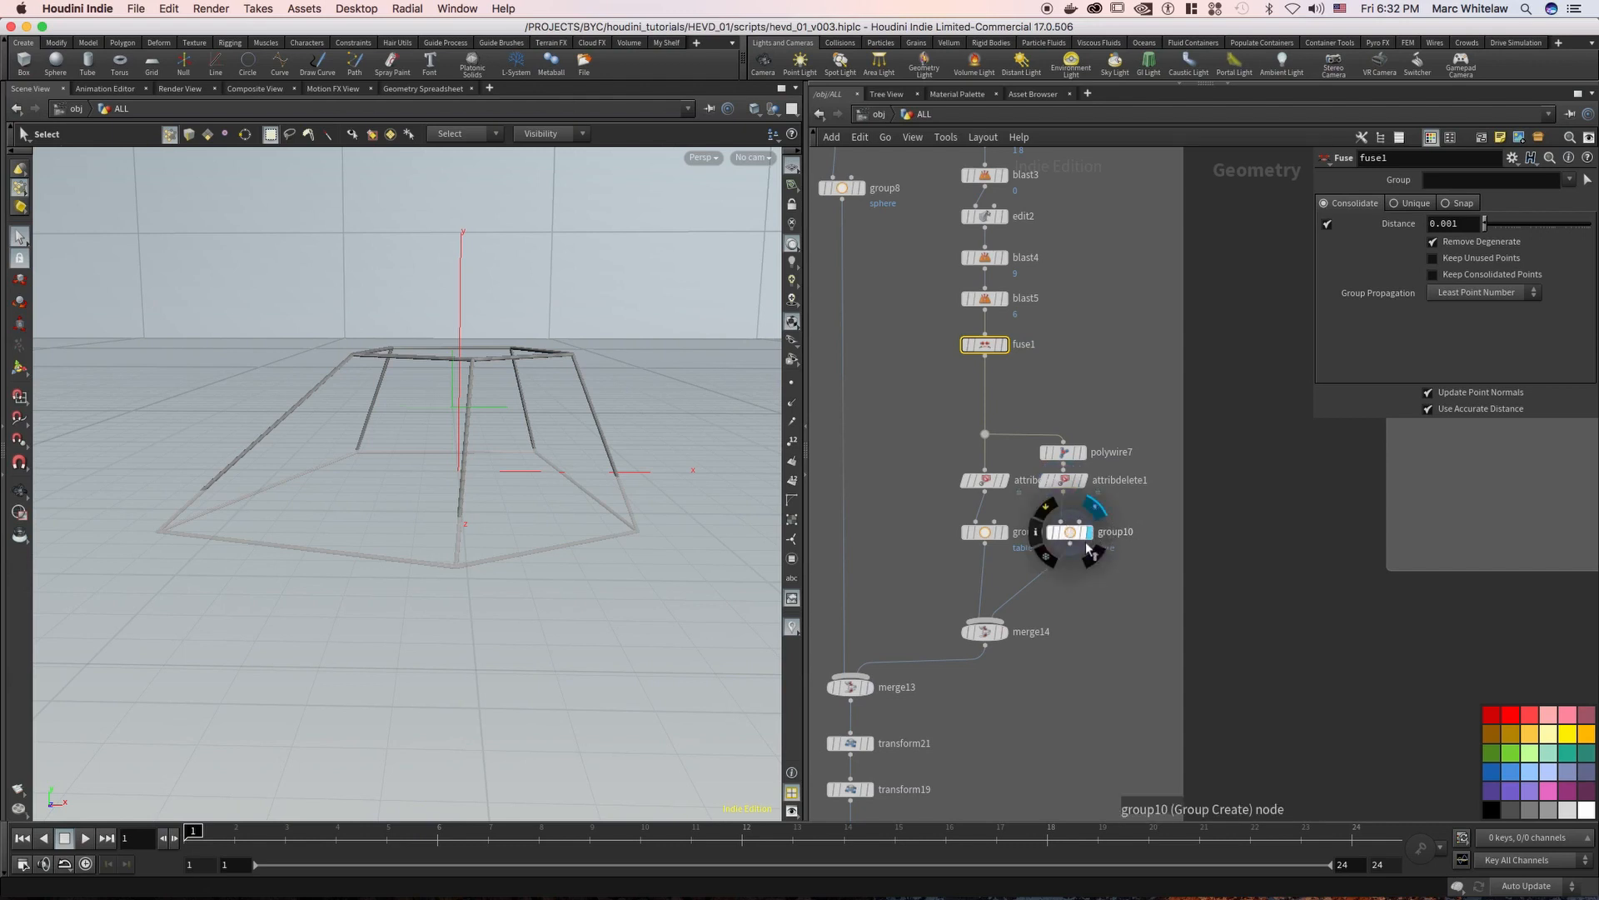
# Display the group9 table group and the merge14 node that combines it with the wire frame
pyautogui.click(1009, 534)
pyautogui.moveTo(908, 587); pyautogui.dragTo(984, 422, button='middle')
pyautogui.click(1081, 466)
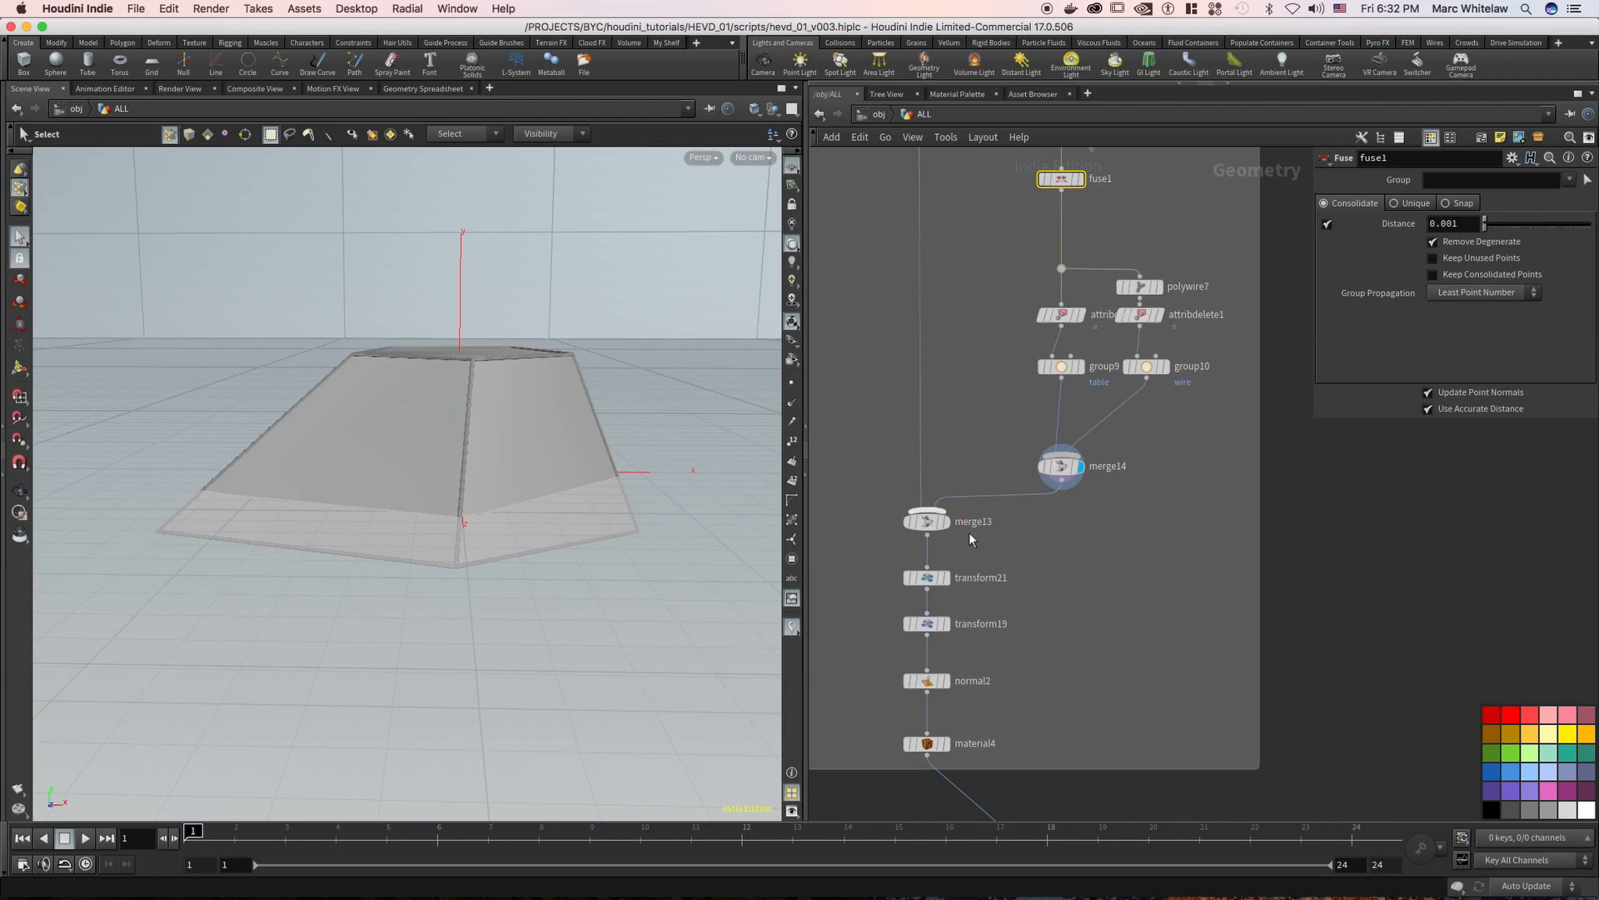
# Display the merge13 node and orbit to view the sphere and table together
pyautogui.click(944, 522)
pyautogui.moveTo(480, 433); pyautogui.dragTo(439, 643)
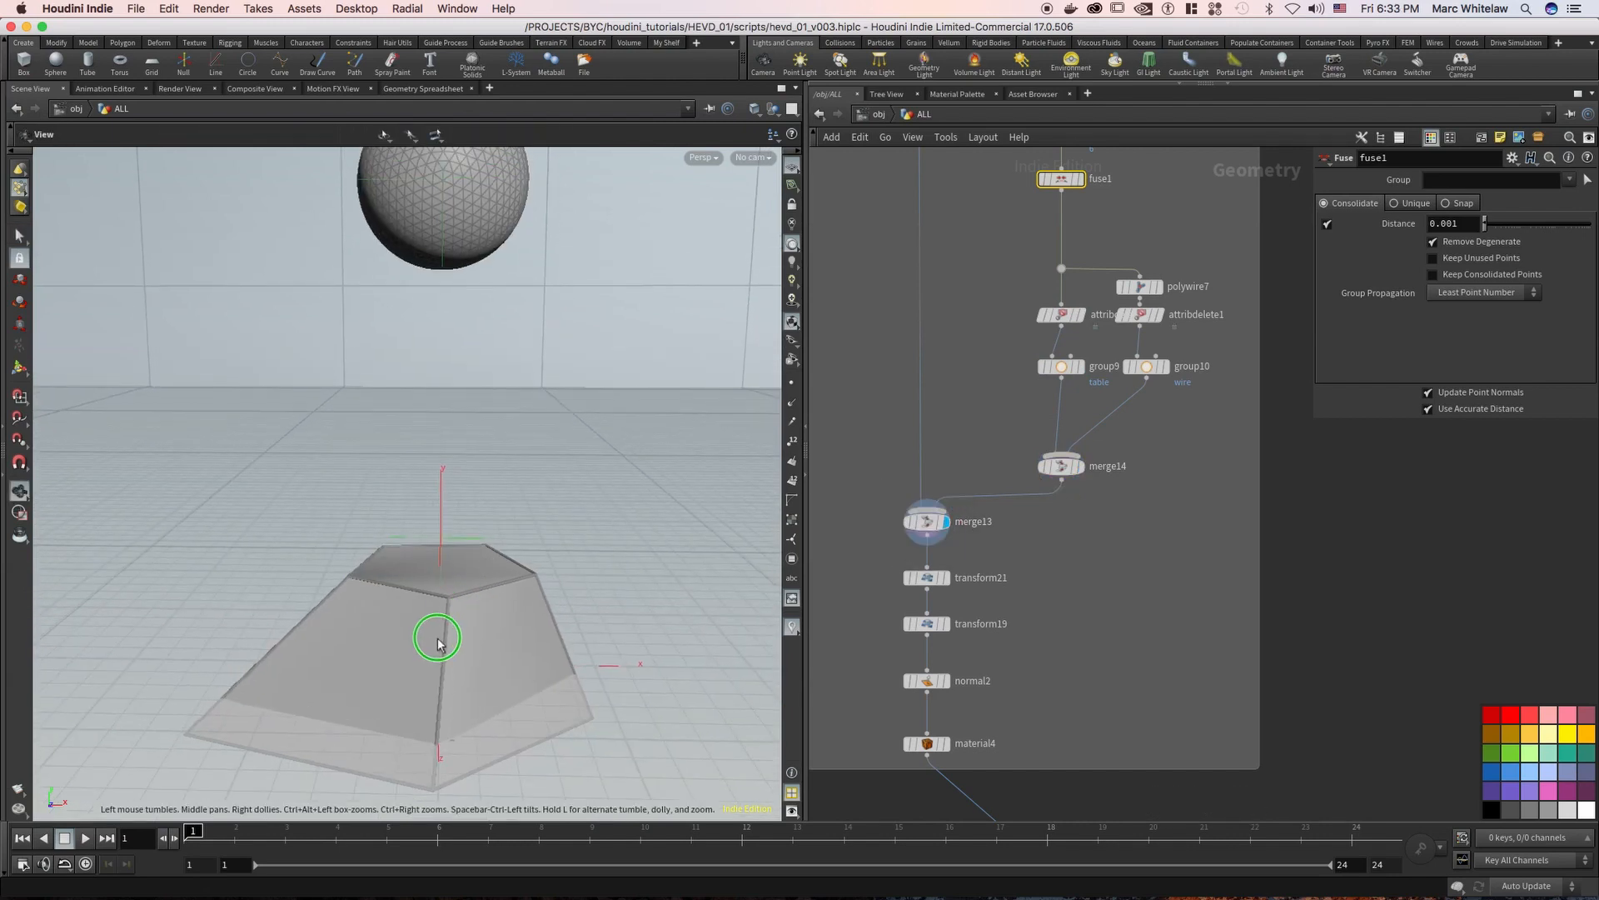
pyautogui.moveTo(438, 643); pyautogui.dragTo(421, 666, button='right')
# Display transform19, normal2 and material4 at the end of the TABLE chain, and select material4 to view its parameters
pyautogui.moveTo(1059, 496); pyautogui.dragTo(1092, 384, button='middle')
pyautogui.click(980, 513)
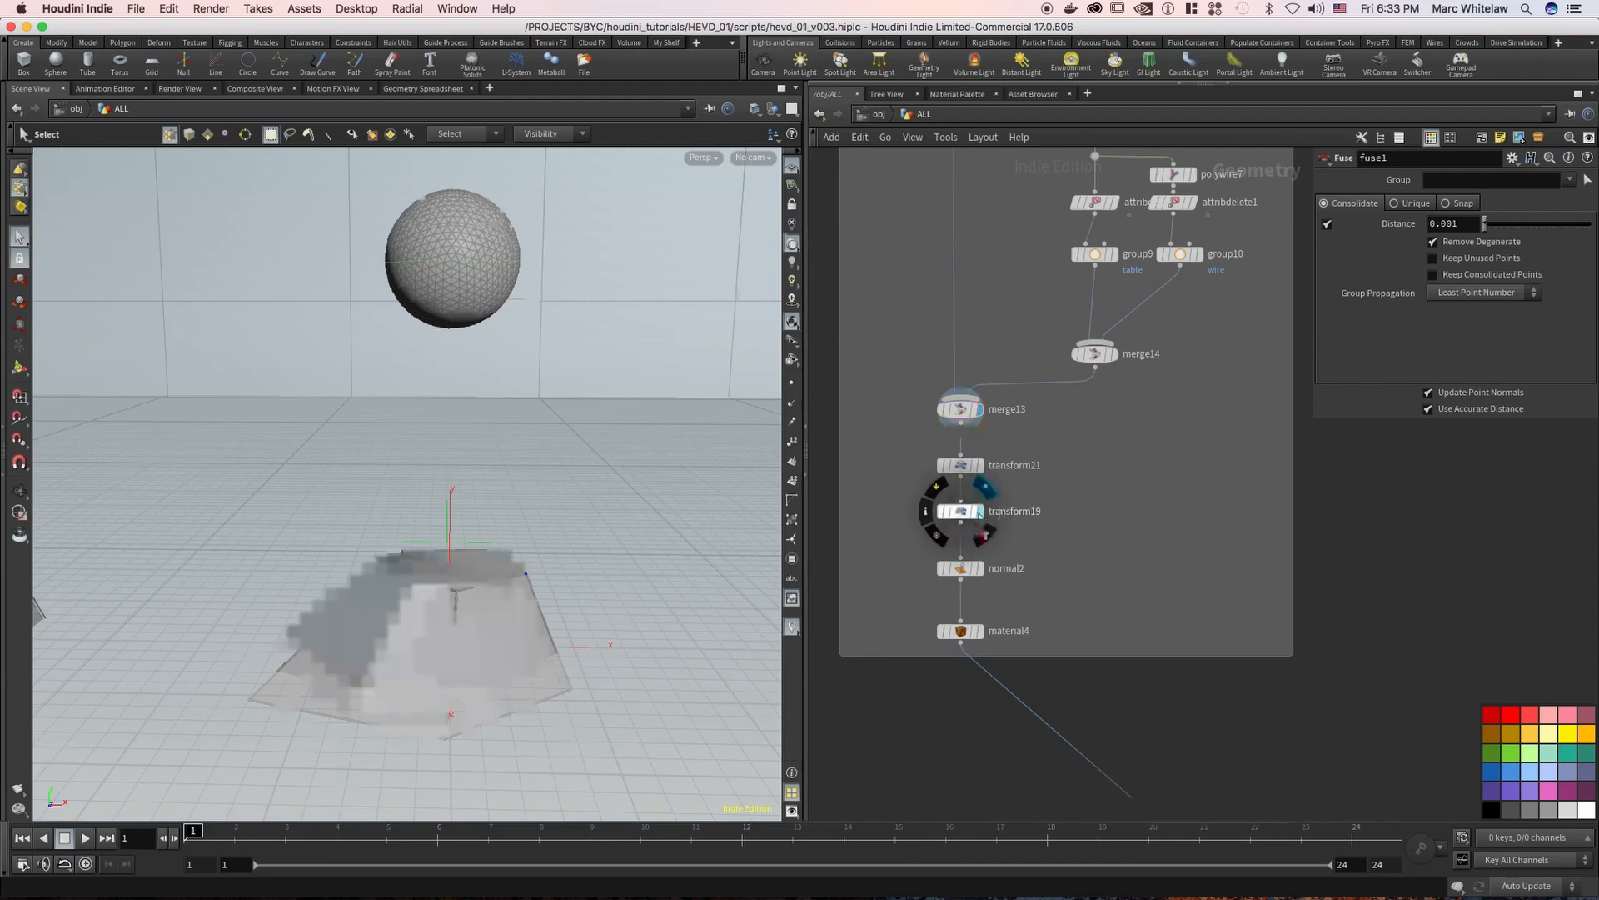
pyautogui.click(979, 568)
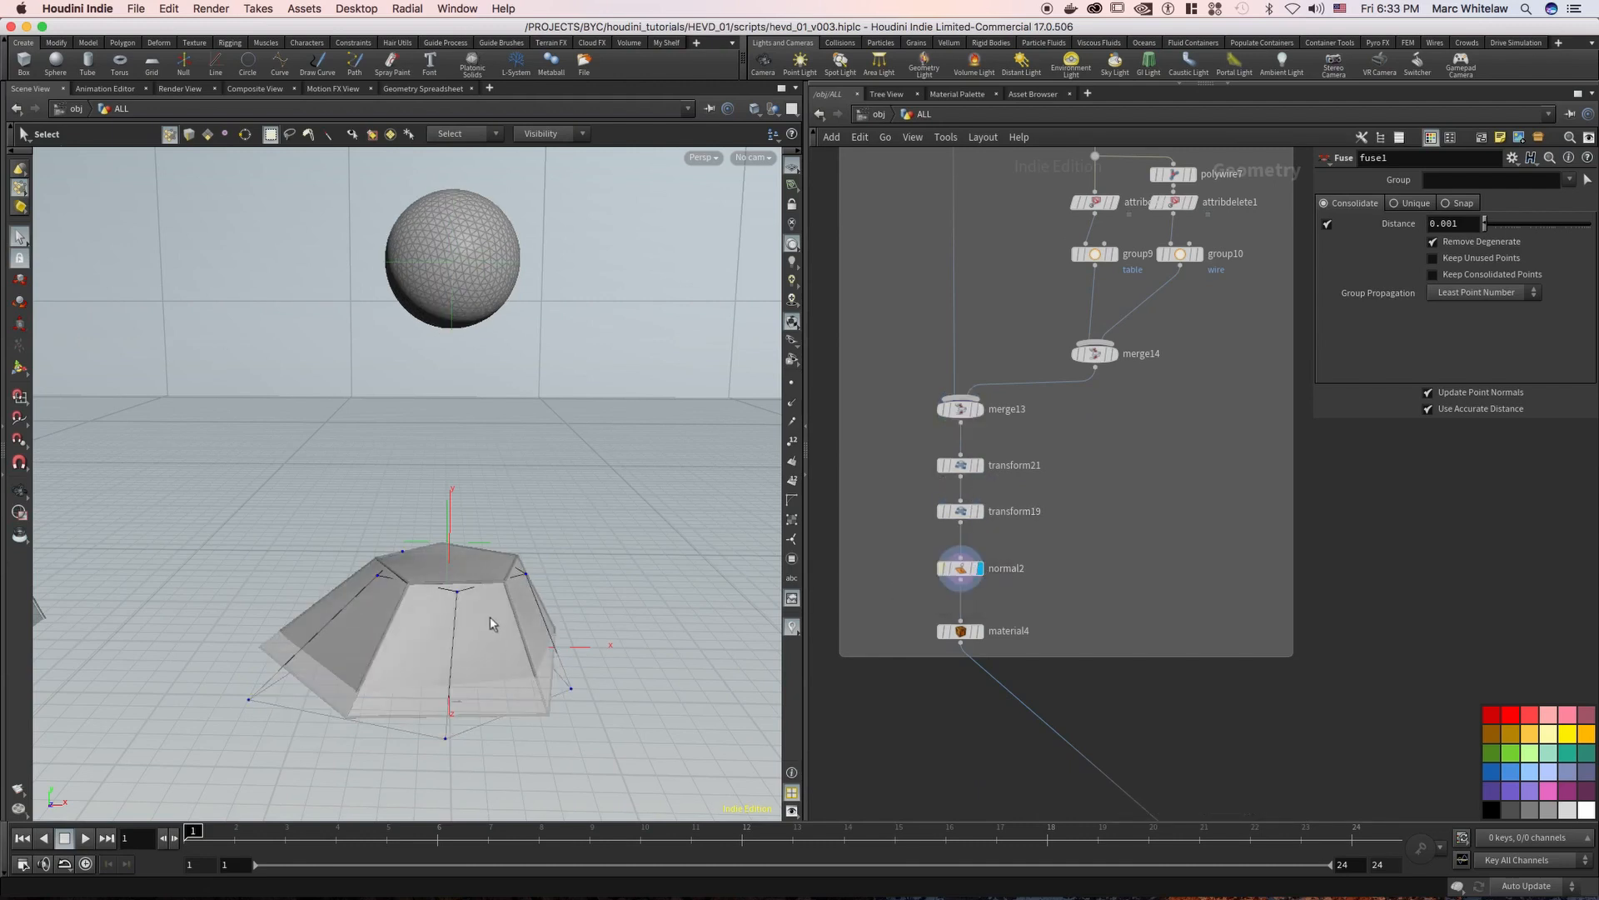
pyautogui.click(981, 632)
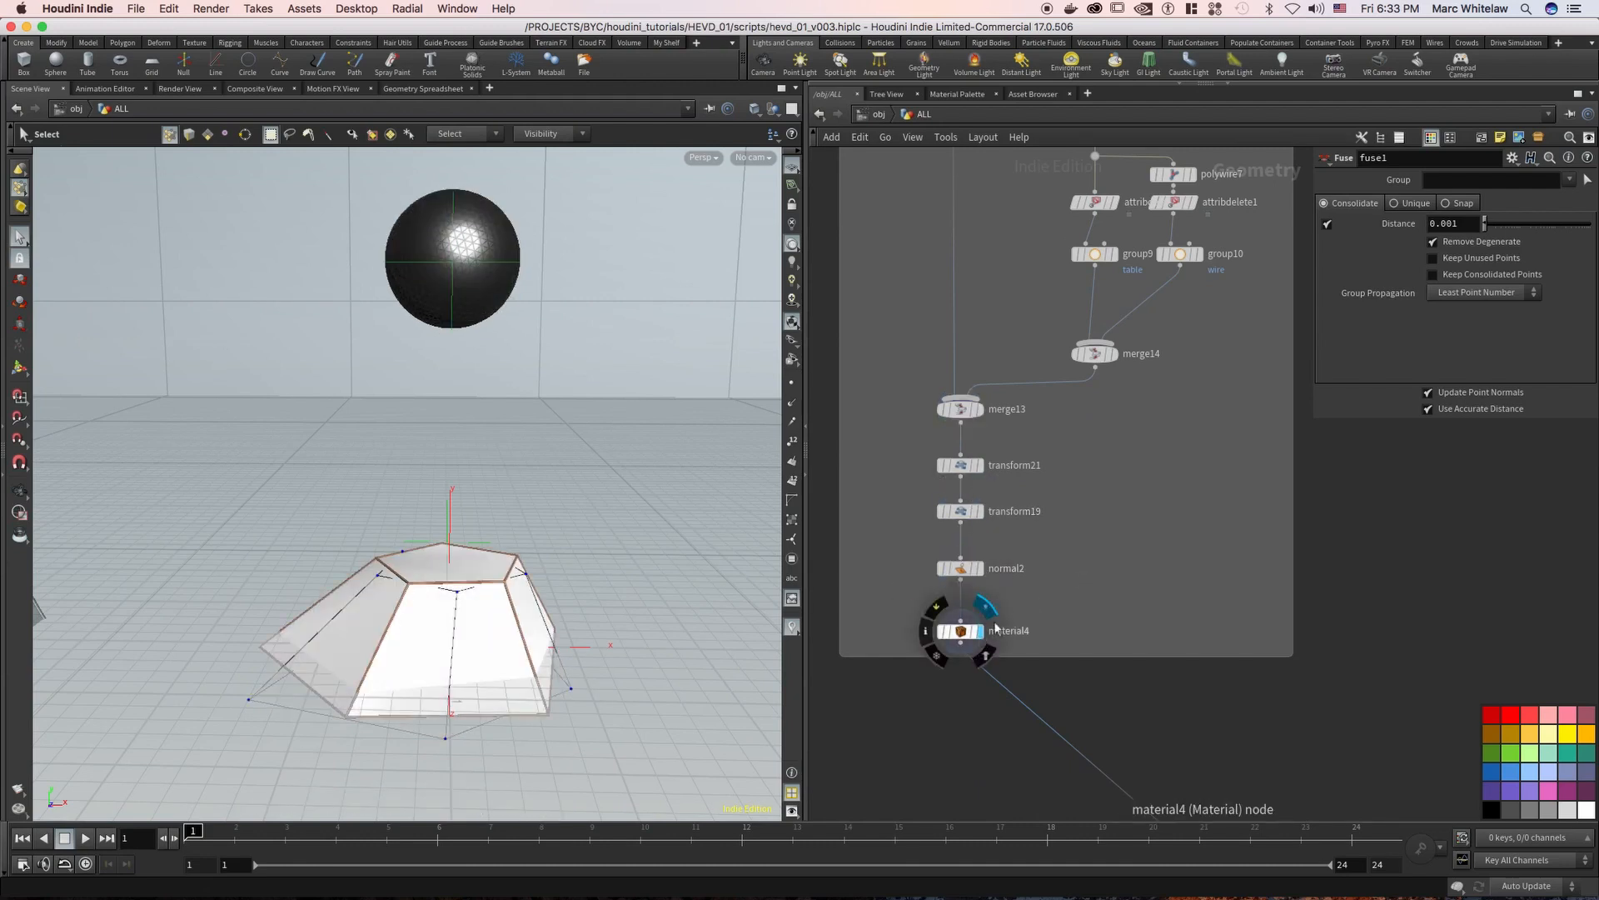
pyautogui.moveTo(1031, 598); pyautogui.dragTo(923, 664)
# Go to the CAKE STAND network box, and display and select its circle1 node
pyautogui.moveTo(1369, 414); pyautogui.dragTo(1147, 526, button='middle')
pyautogui.moveTo(1146, 526); pyautogui.dragTo(1174, 416, button='right')
pyautogui.moveTo(1175, 416); pyautogui.dragTo(942, 567, button='middle')
pyautogui.moveTo(1073, 302); pyautogui.dragTo(1029, 354, button='right')
pyautogui.moveTo(1029, 353); pyautogui.dragTo(989, 289, button='middle')
pyautogui.moveTo(1122, 316); pyautogui.dragTo(1105, 297, button='right')
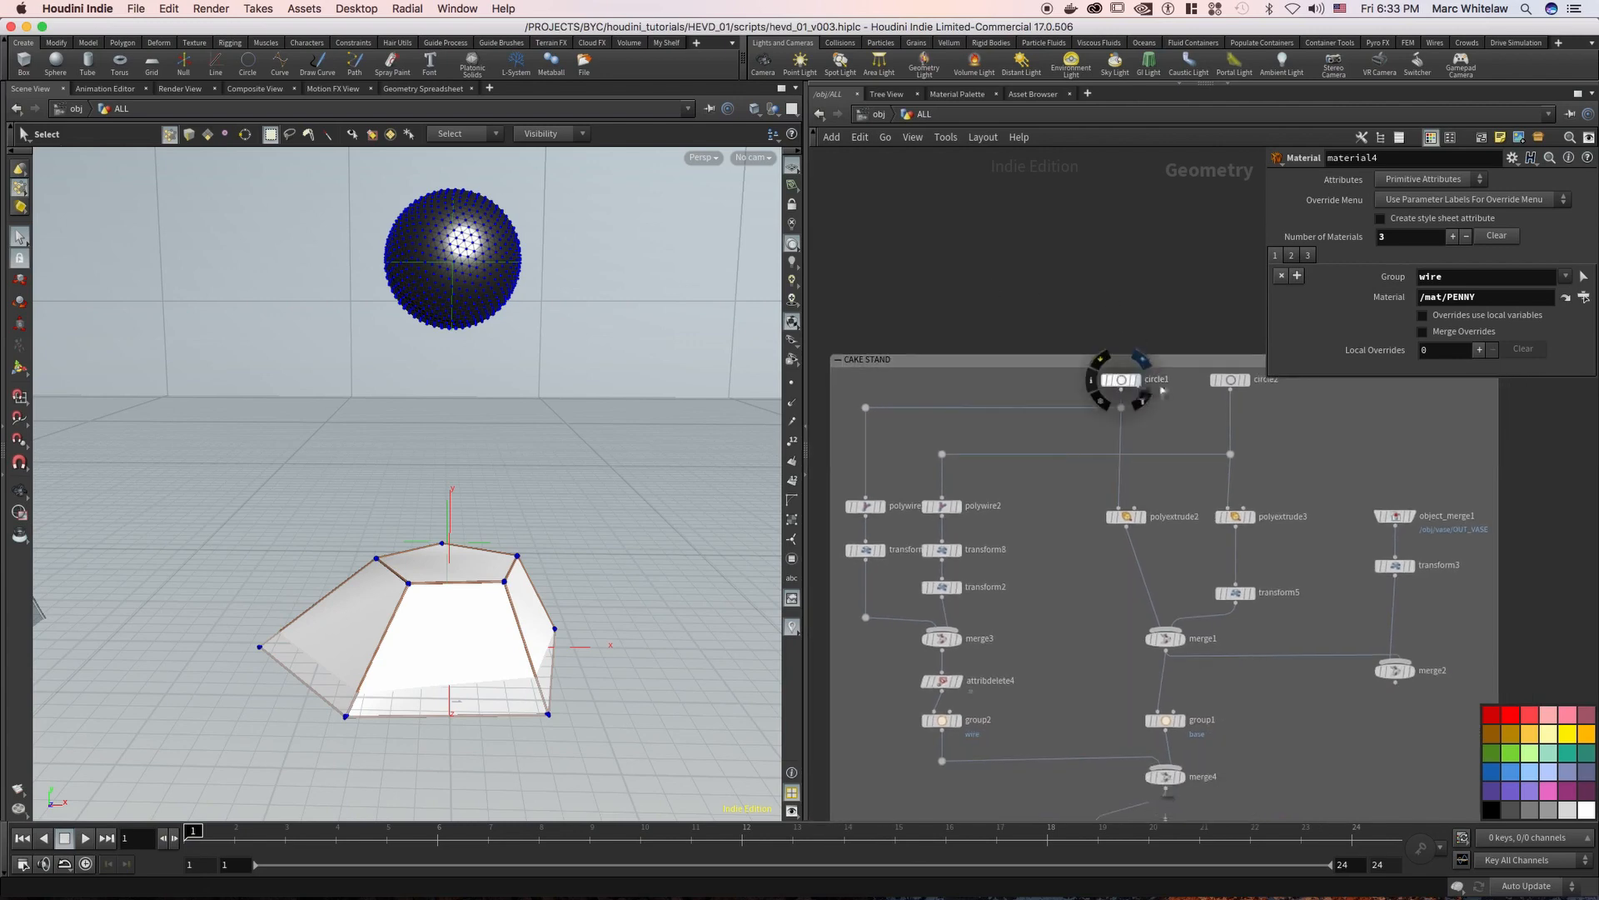
pyautogui.click(1137, 380)
pyautogui.moveTo(1151, 431); pyautogui.dragTo(1129, 403, button='middle')
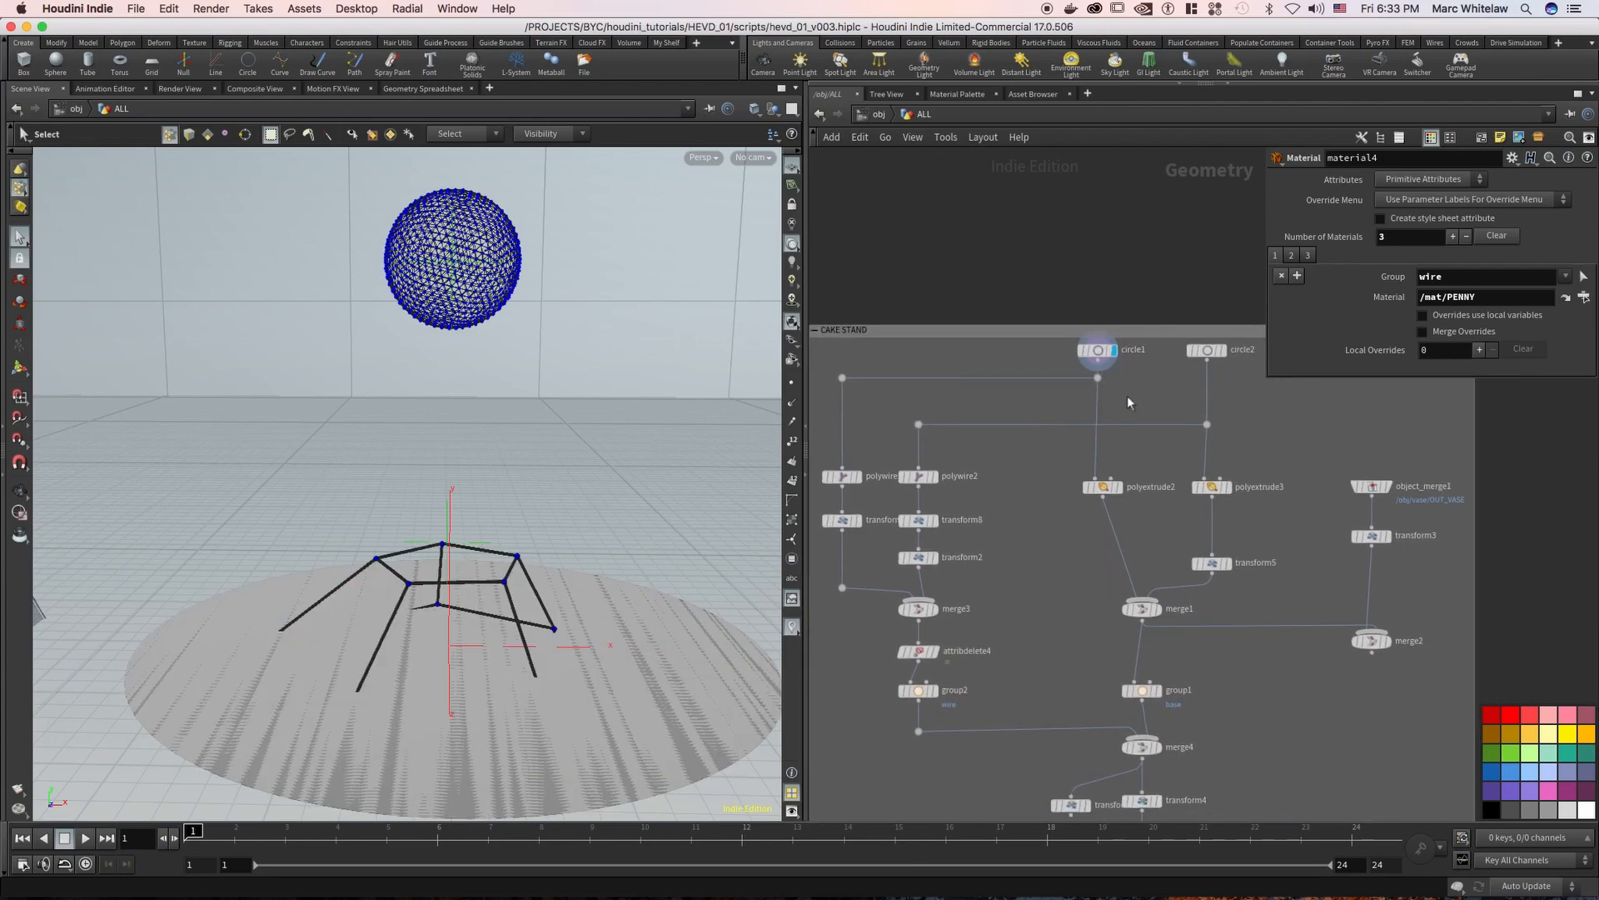
pyautogui.click(1097, 350)
# Select and display the circle2 node in the CAKE STAND box
pyautogui.hscroll(5, 1053, 404)
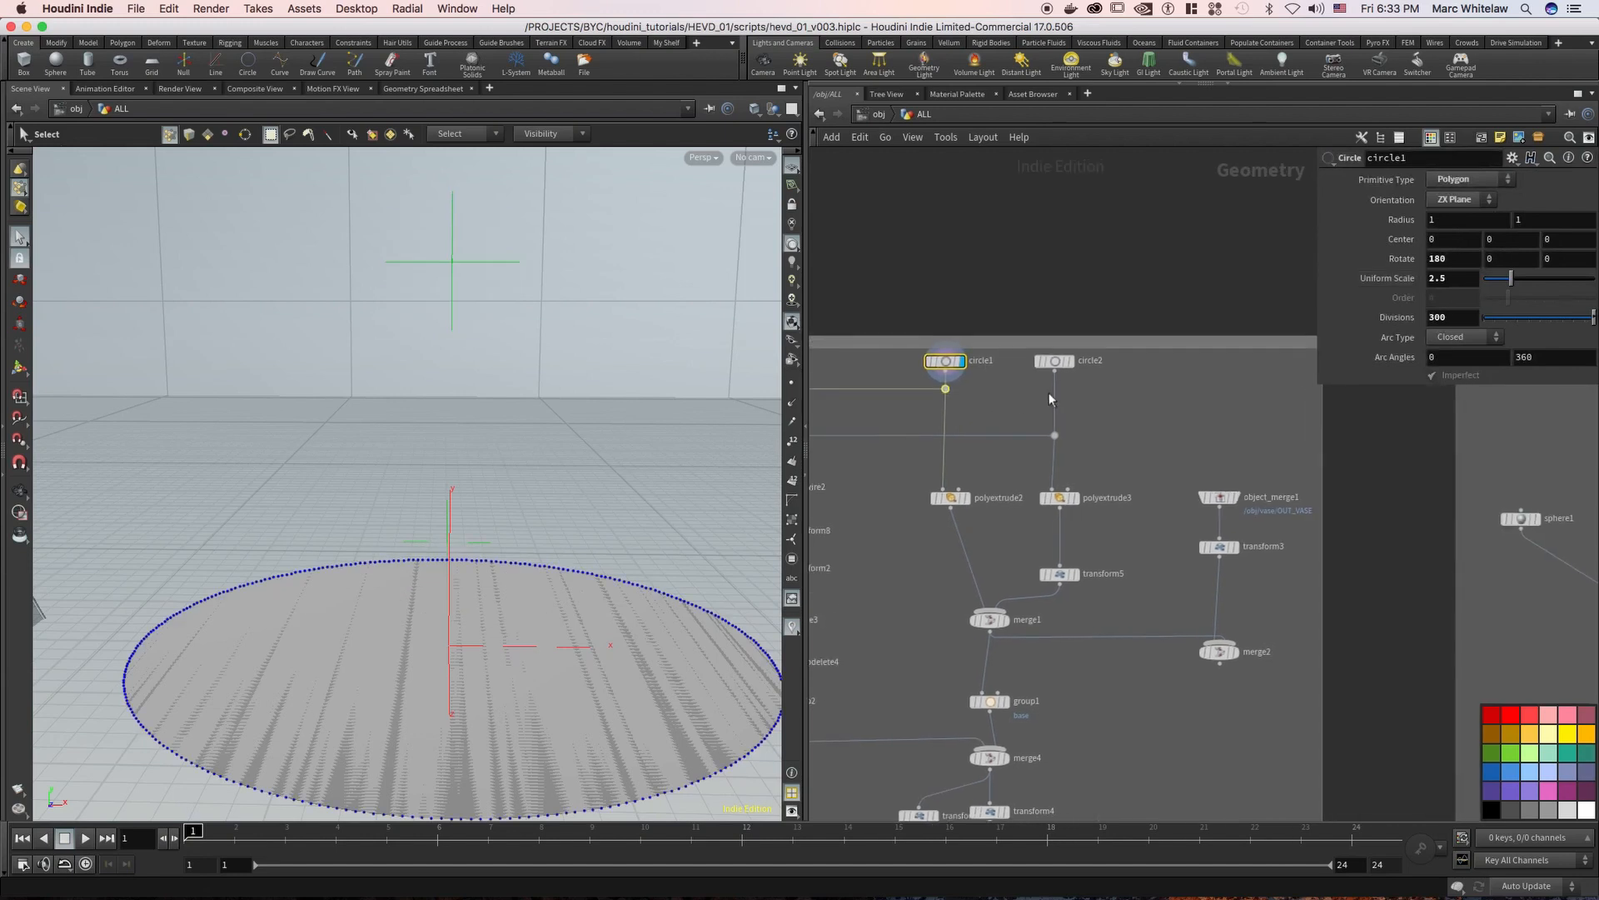
pyautogui.click(1054, 361)
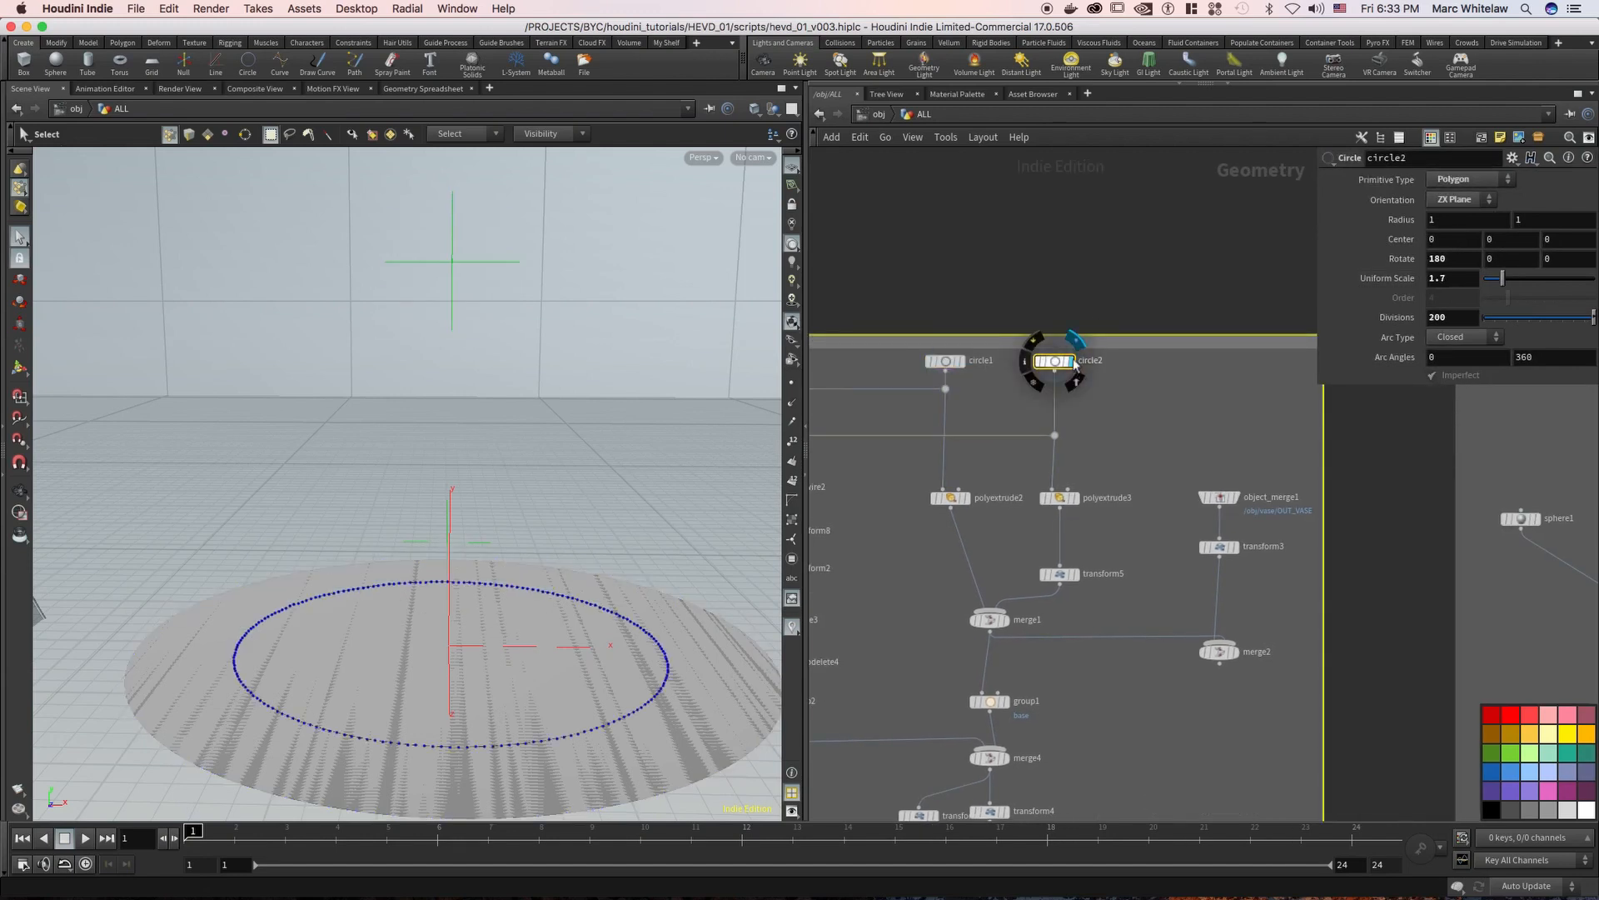
pyautogui.click(1075, 374)
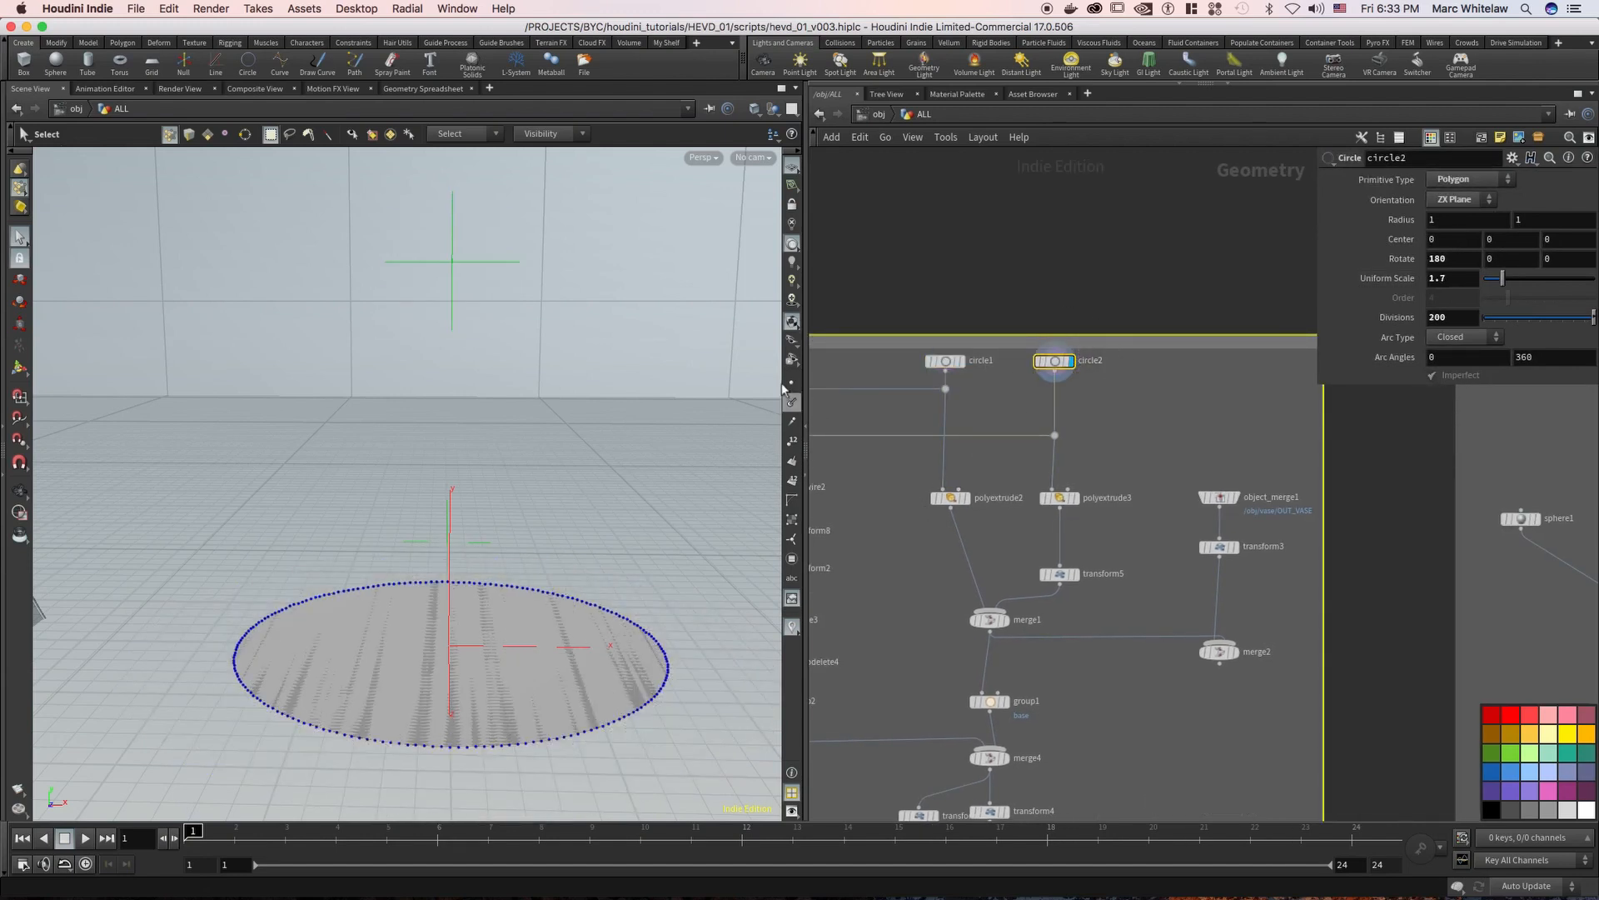
# Try another viewport lighting mode on the circle2 disc, and return to the original lighting
pyautogui.press('Escape')
pyautogui.moveTo(461, 574); pyautogui.dragTo(557, 554)
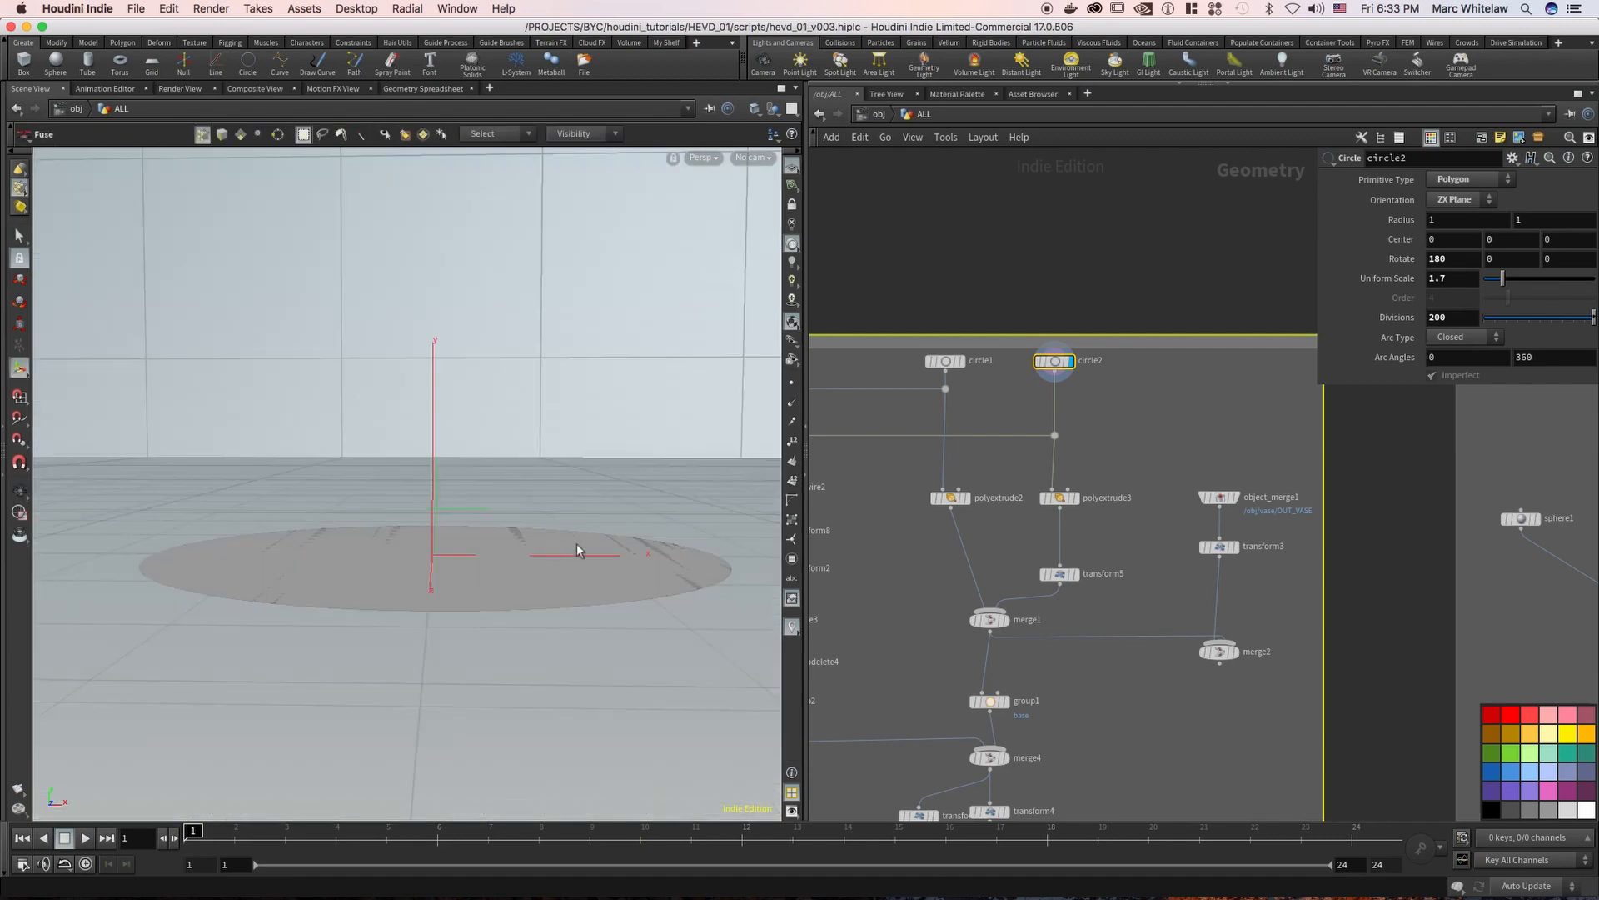
pyautogui.click(791, 227)
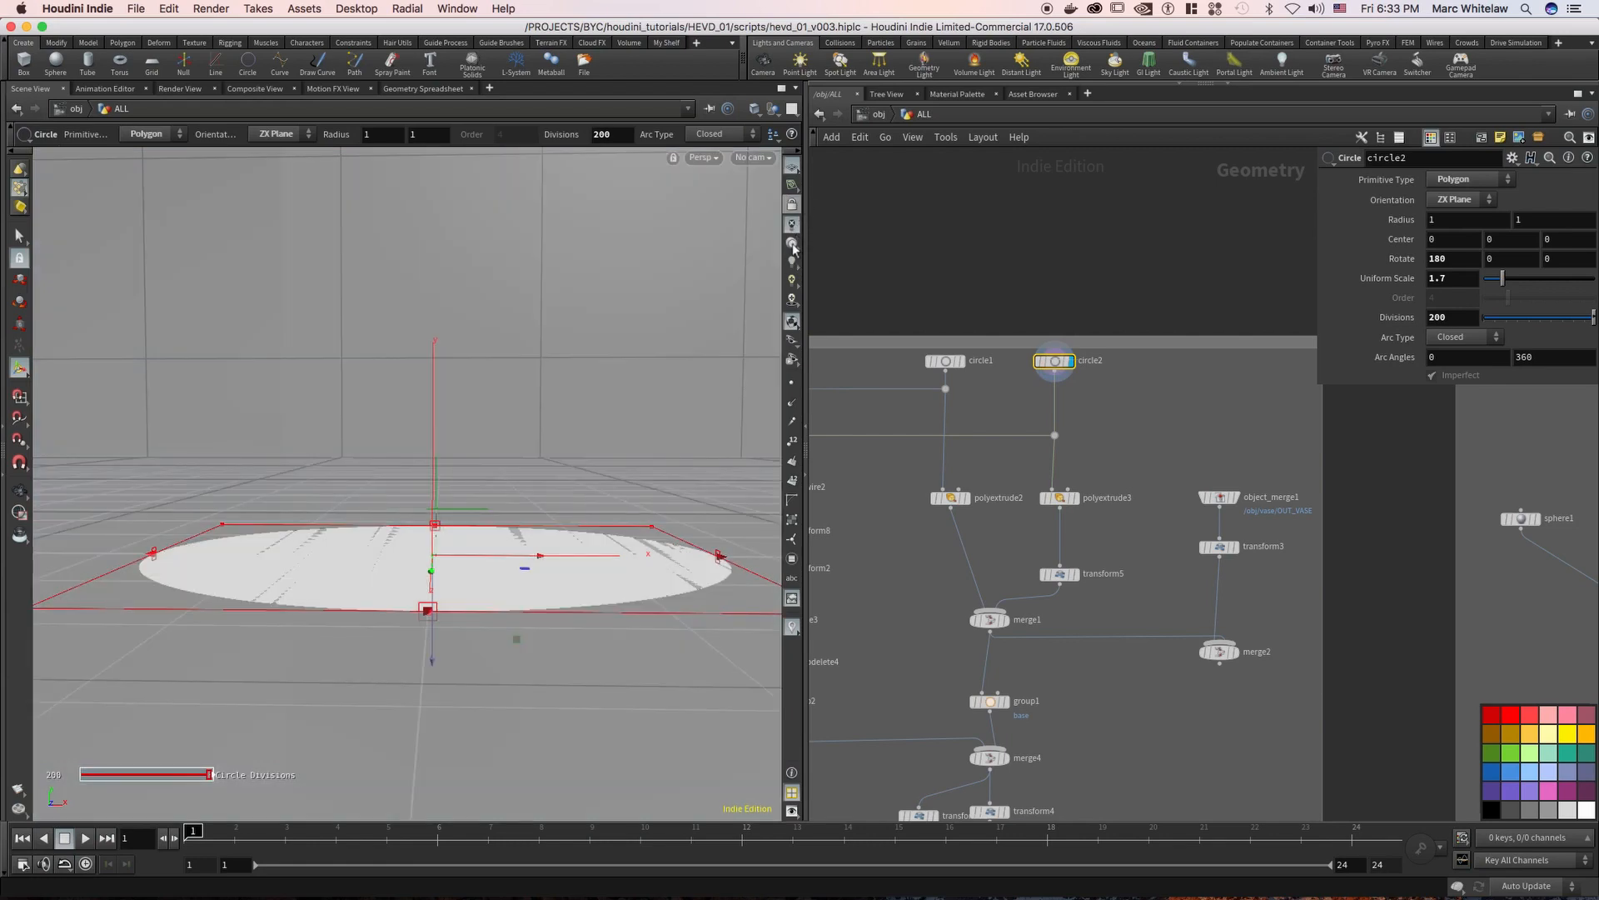
pyautogui.click(793, 282)
pyautogui.keyDown('alt'); pyautogui.moveTo(481, 586); pyautogui.dragTo(486, 614); pyautogui.keyUp('alt')
# Compare the two extruded discs by displaying polyextrude3, polyextrude2 and polyextrude3 again
pyautogui.moveTo(1098, 390); pyautogui.dragTo(1026, 381)
pyautogui.scroll(-5, 1026, 381)
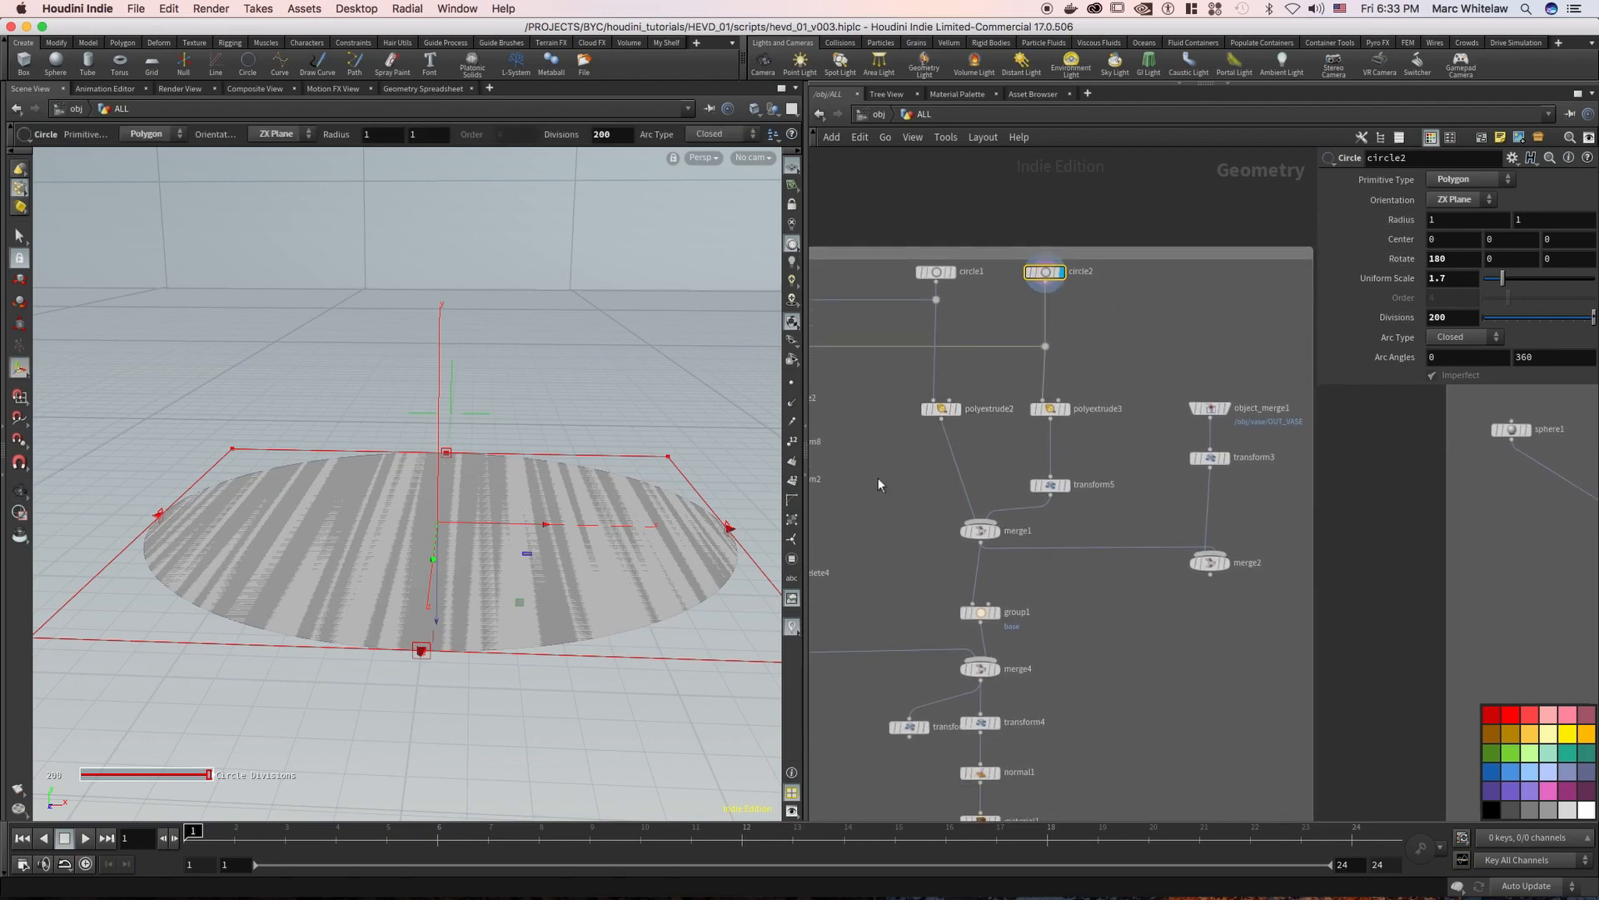
pyautogui.click(1067, 408)
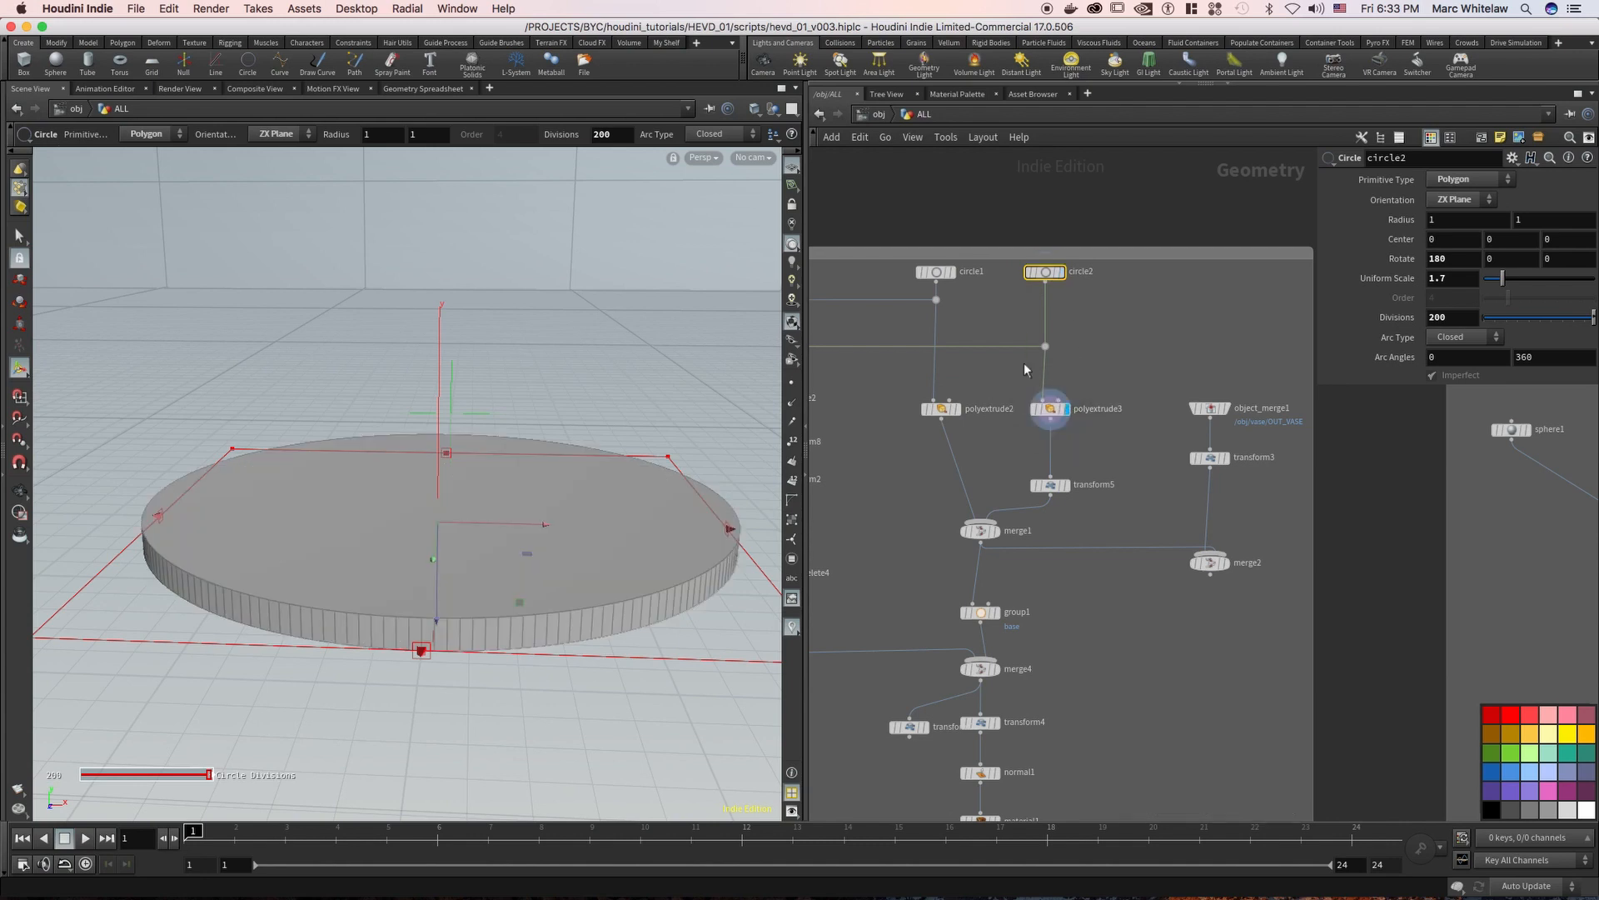
pyautogui.click(961, 418)
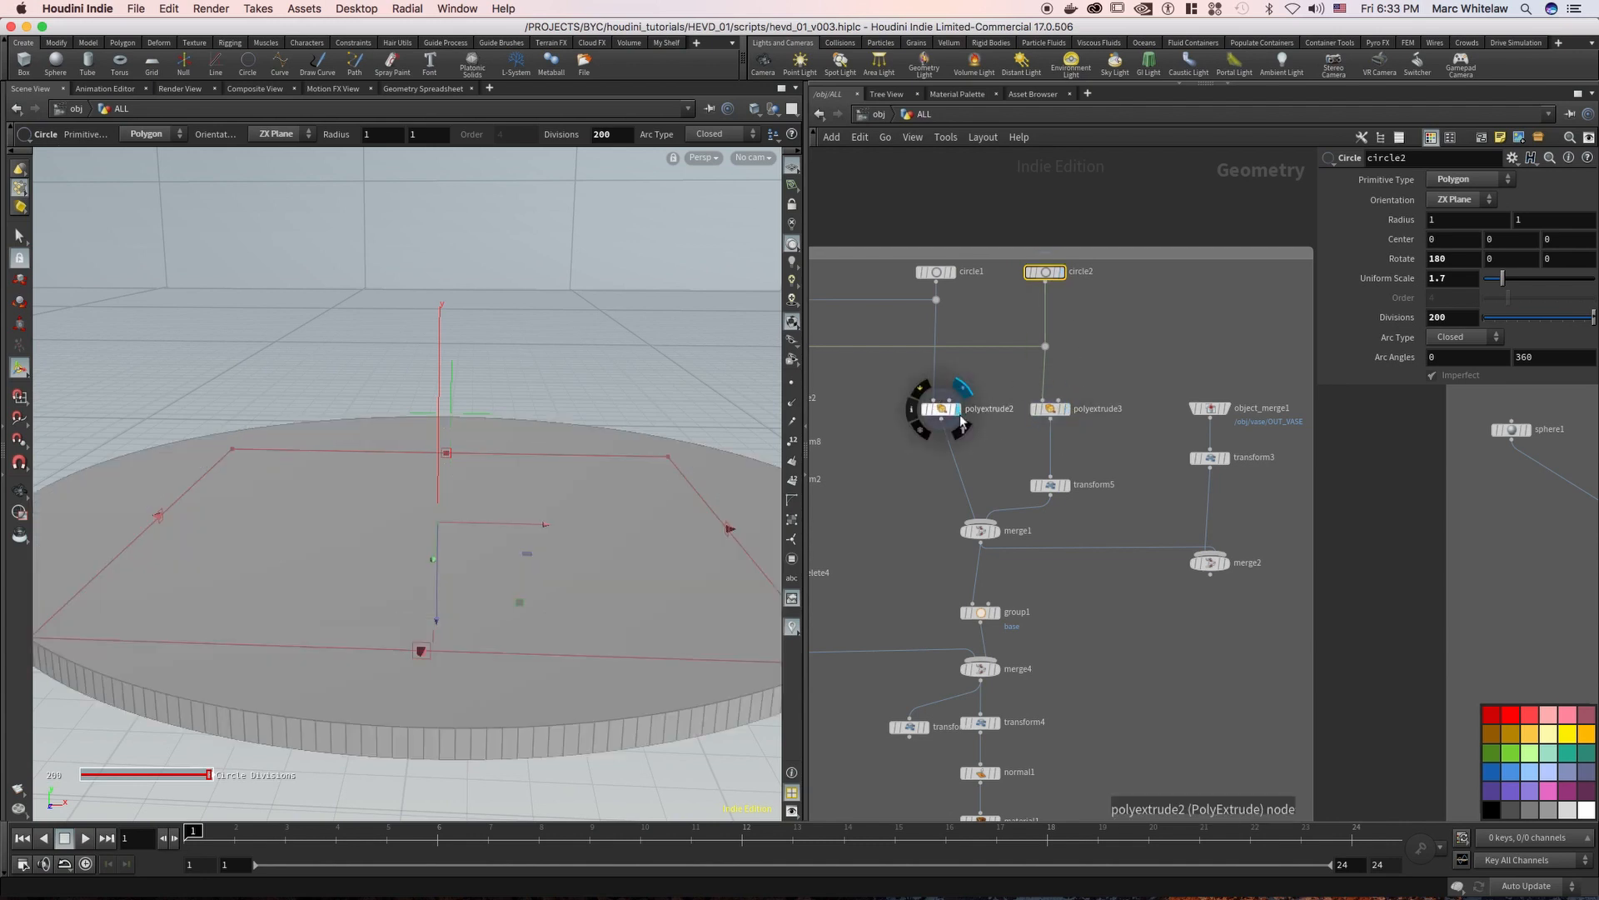
pyautogui.click(1070, 416)
# Display the merge1 node and view the two stacked cake stand discs from a lower angle
pyautogui.moveTo(987, 389); pyautogui.dragTo(981, 316, button='middle')
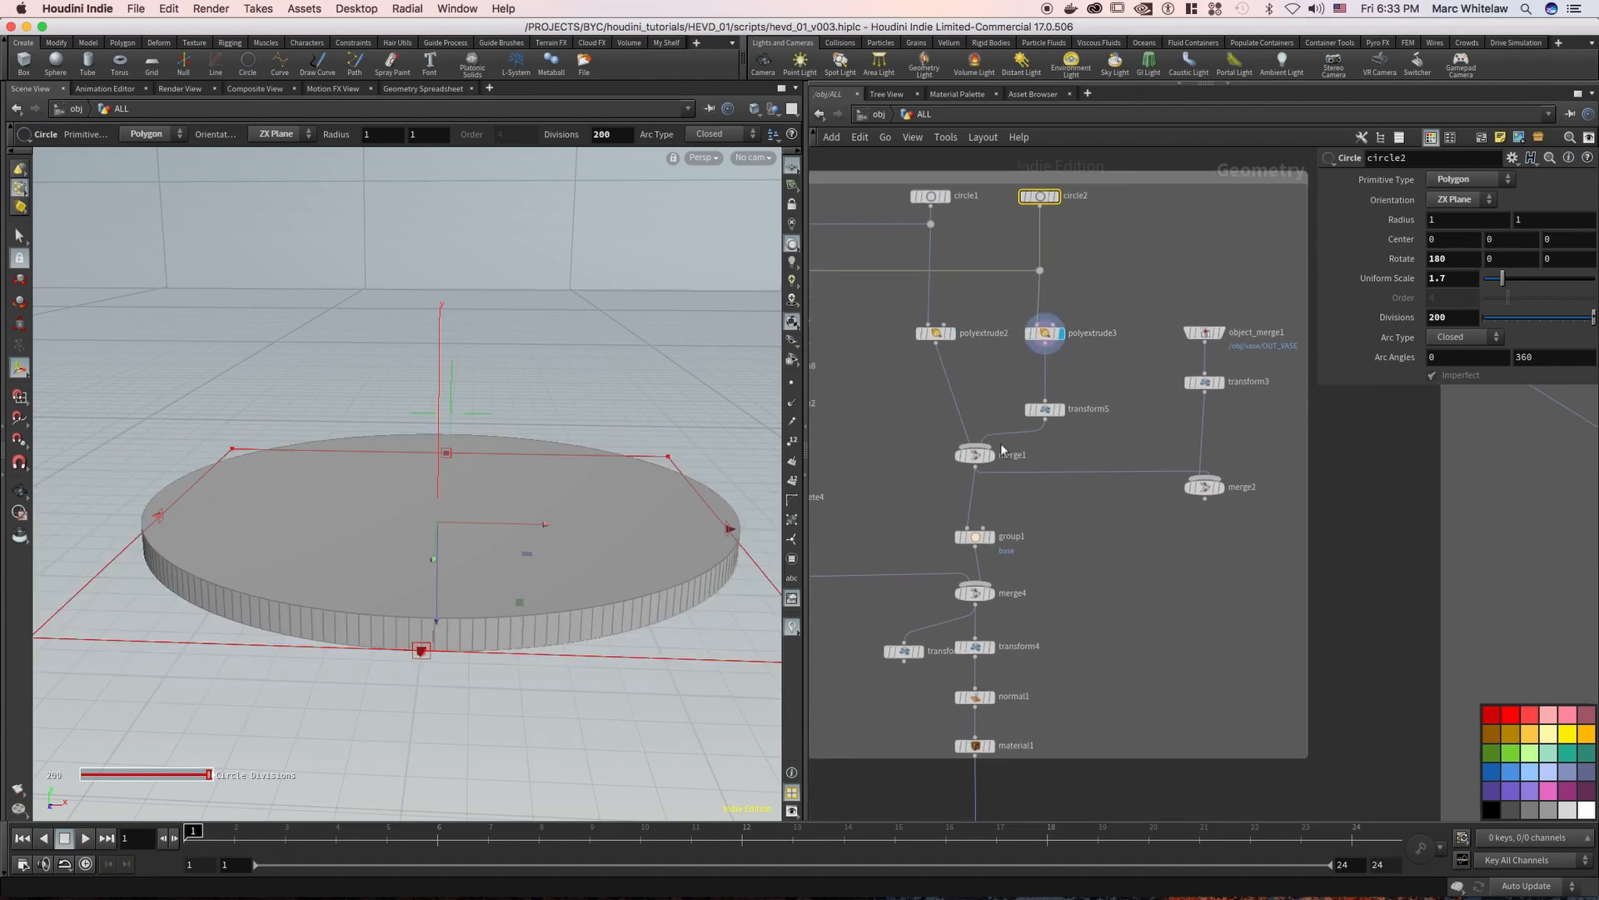
pyautogui.click(990, 456)
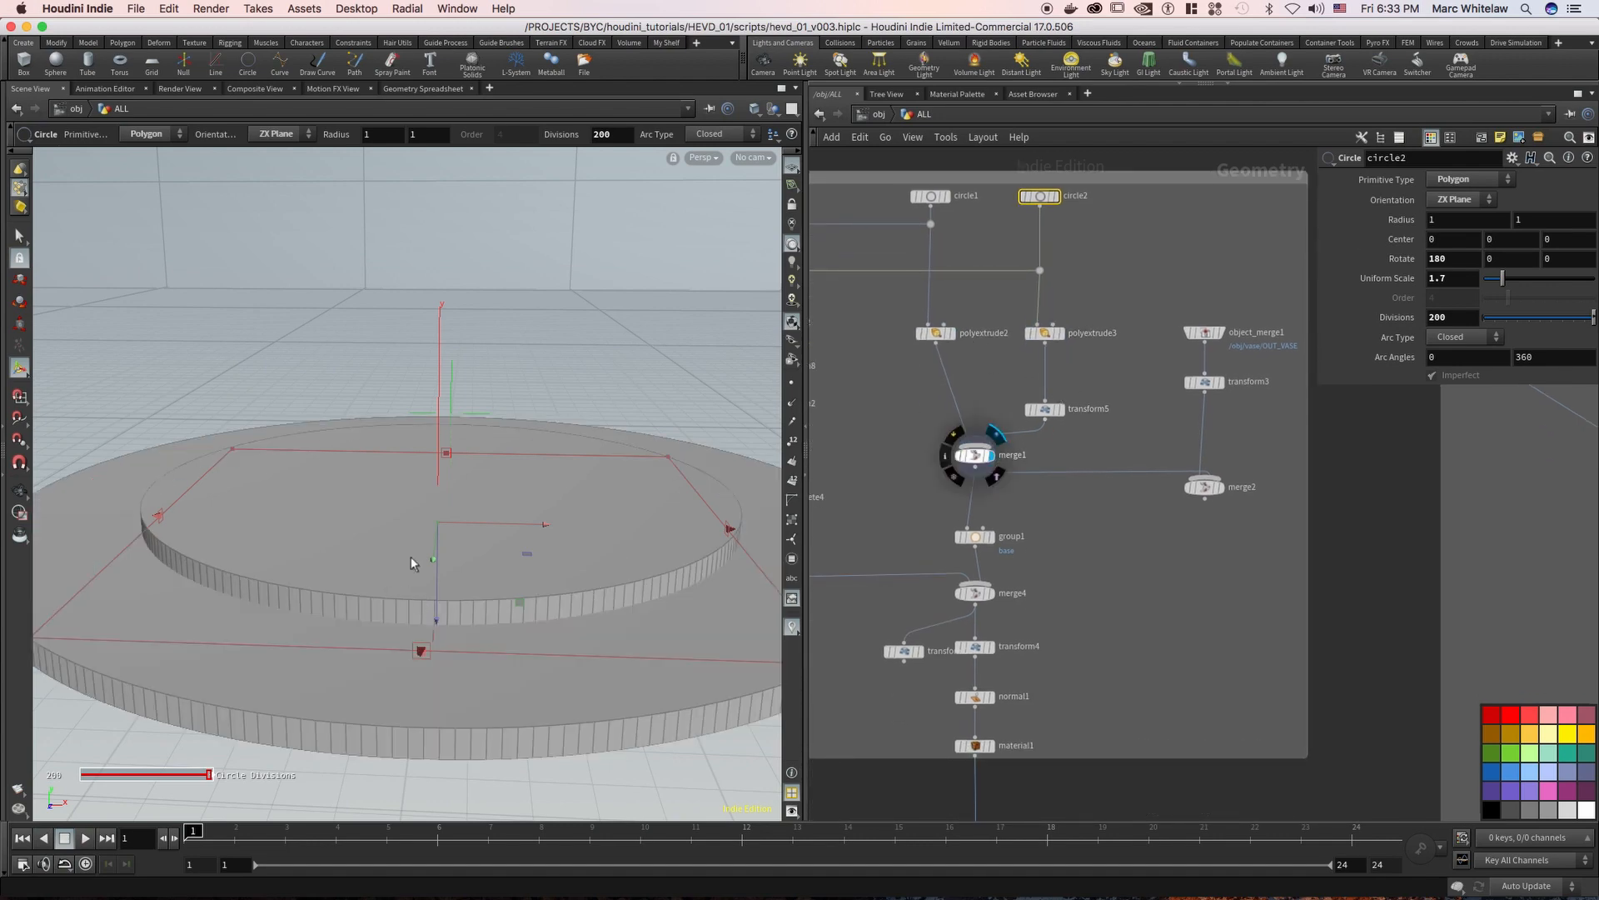
pyautogui.press('Escape')
pyautogui.moveTo(411, 607); pyautogui.dragTo(412, 585)
# Select the object_merge1 node in the CAKE STAND box to view the vase it brings in from /obj/vase/OUT_VASE
pyautogui.moveTo(1060, 483); pyautogui.dragTo(1051, 418, button='middle')
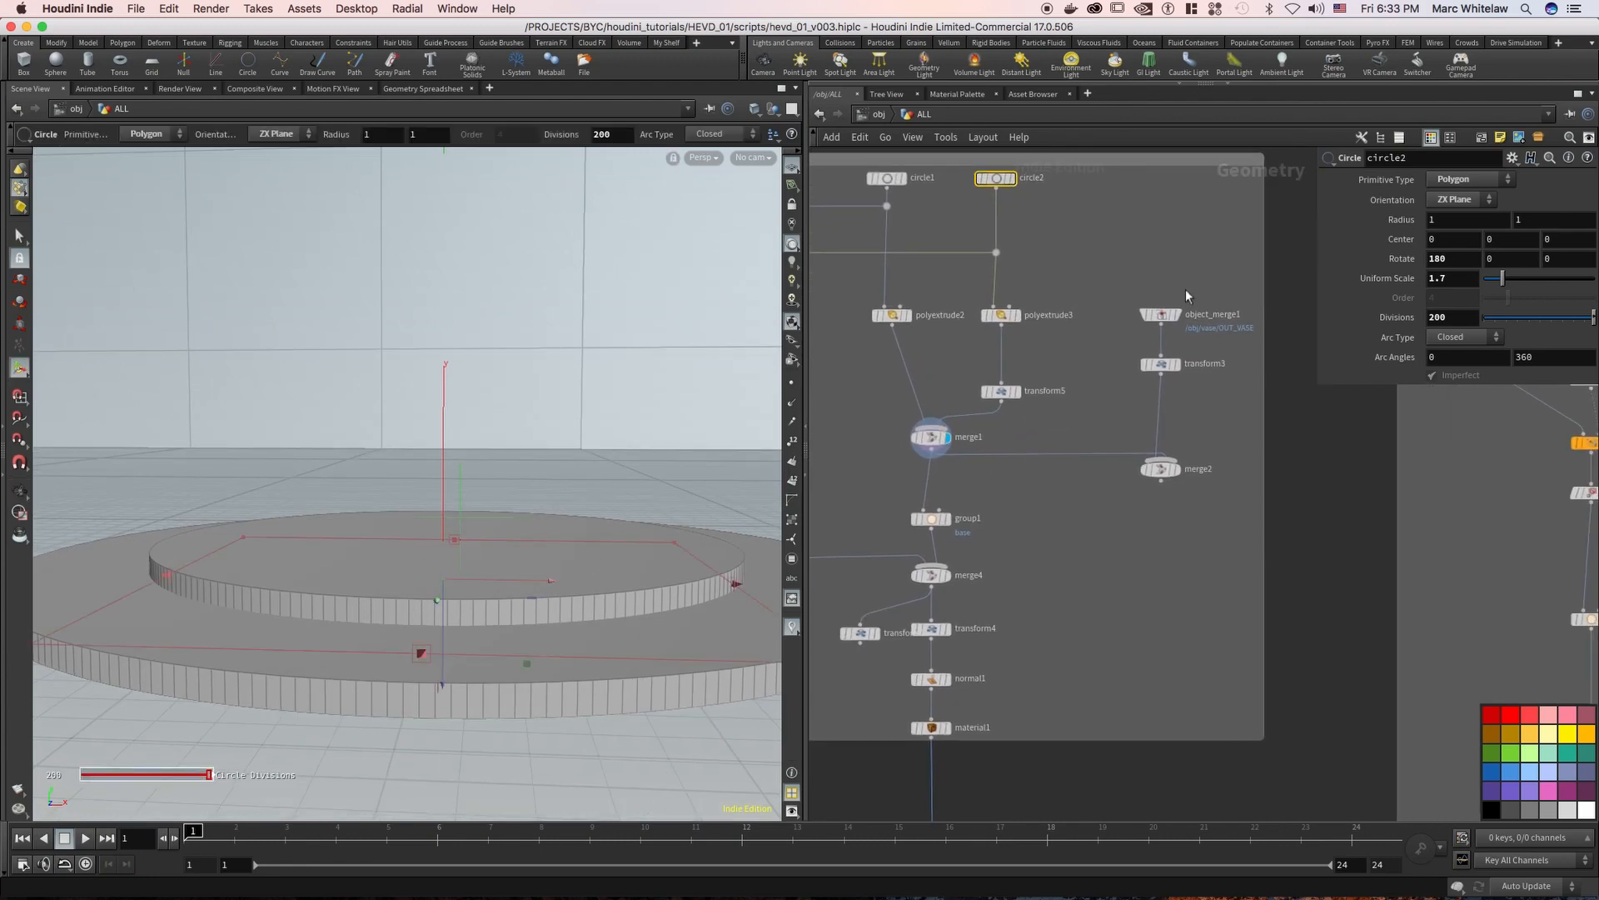
pyautogui.moveTo(1196, 278); pyautogui.dragTo(1128, 338)
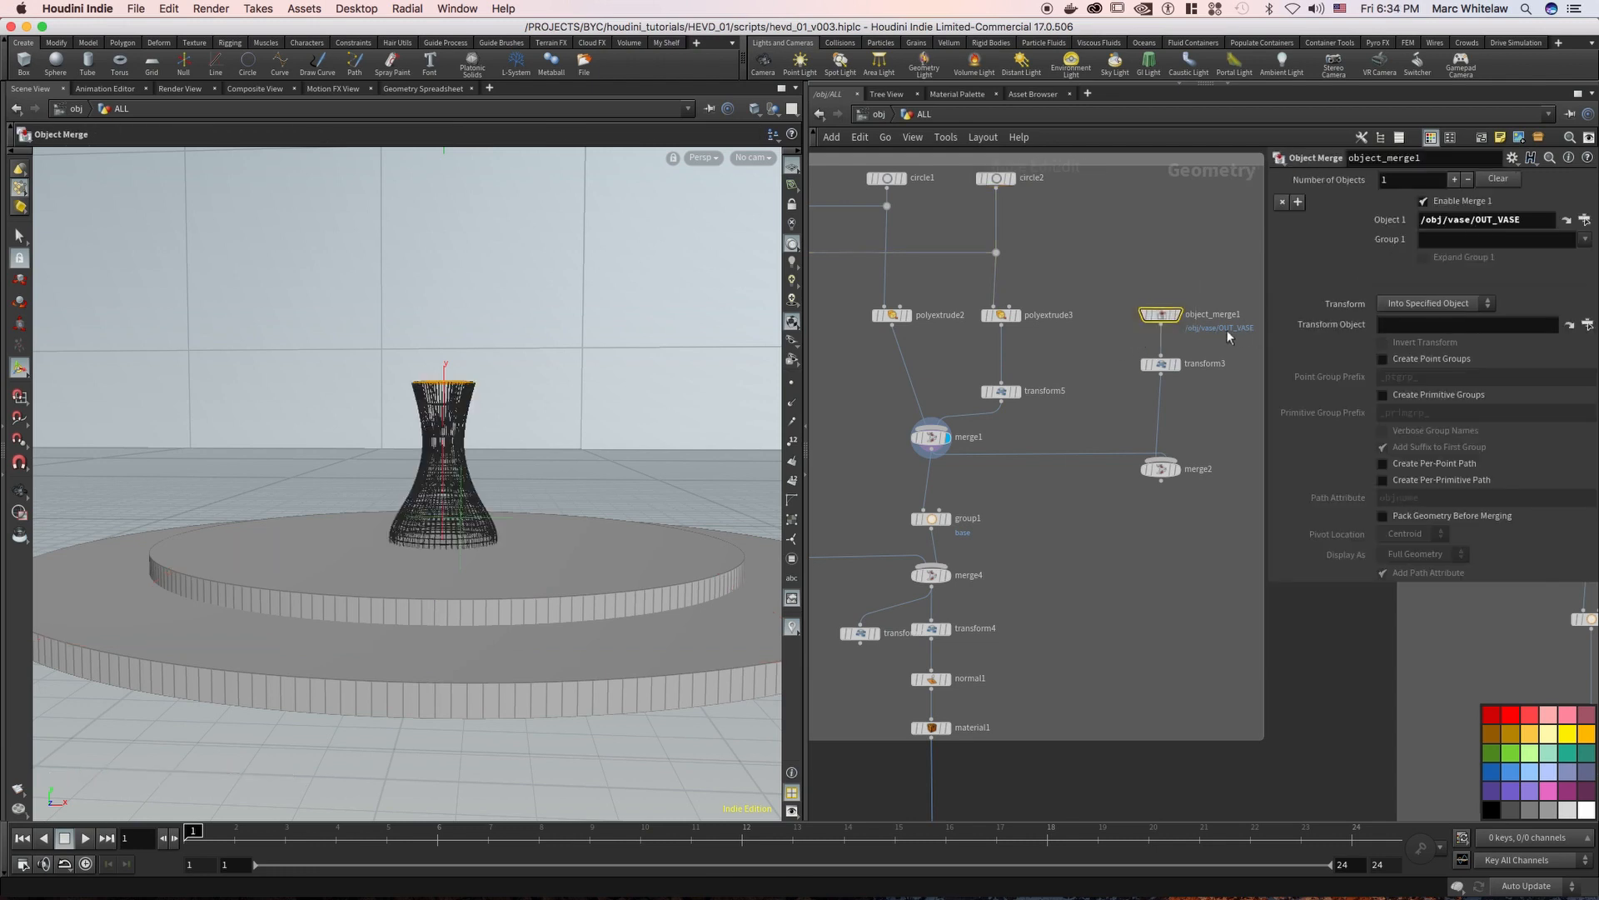
pyautogui.moveTo(1192, 283); pyautogui.dragTo(1132, 291, button='middle')
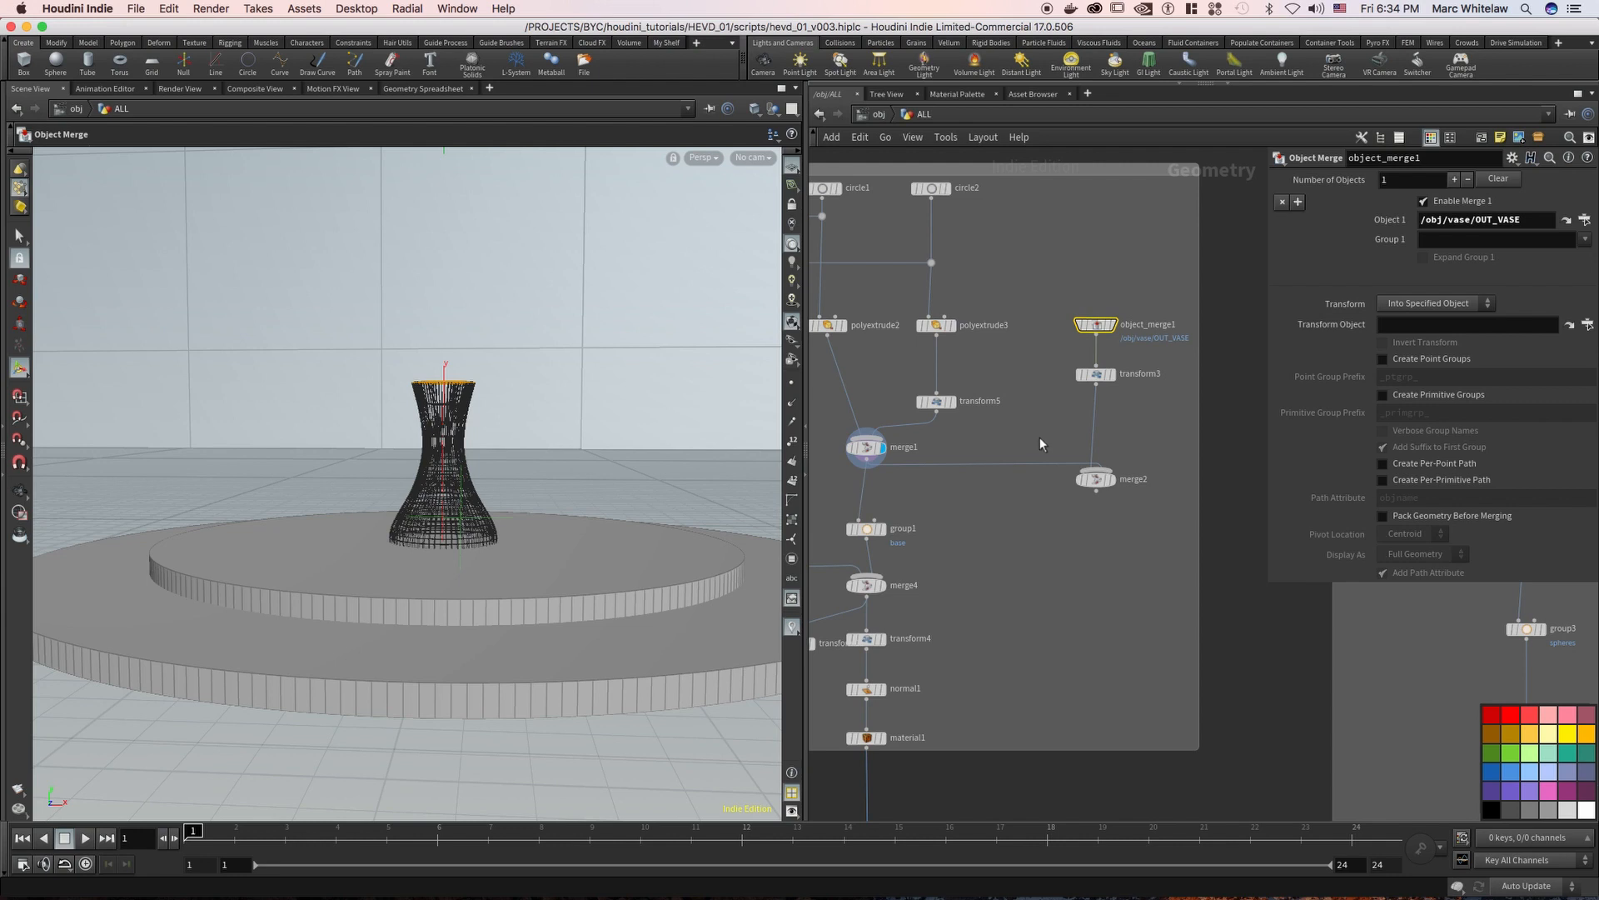
# Inspect the vase branch from object_merge1 through transform3 to merge2, and check the object-level network before returning inside ALL
pyautogui.moveTo(1044, 524); pyautogui.dragTo(1146, 288)
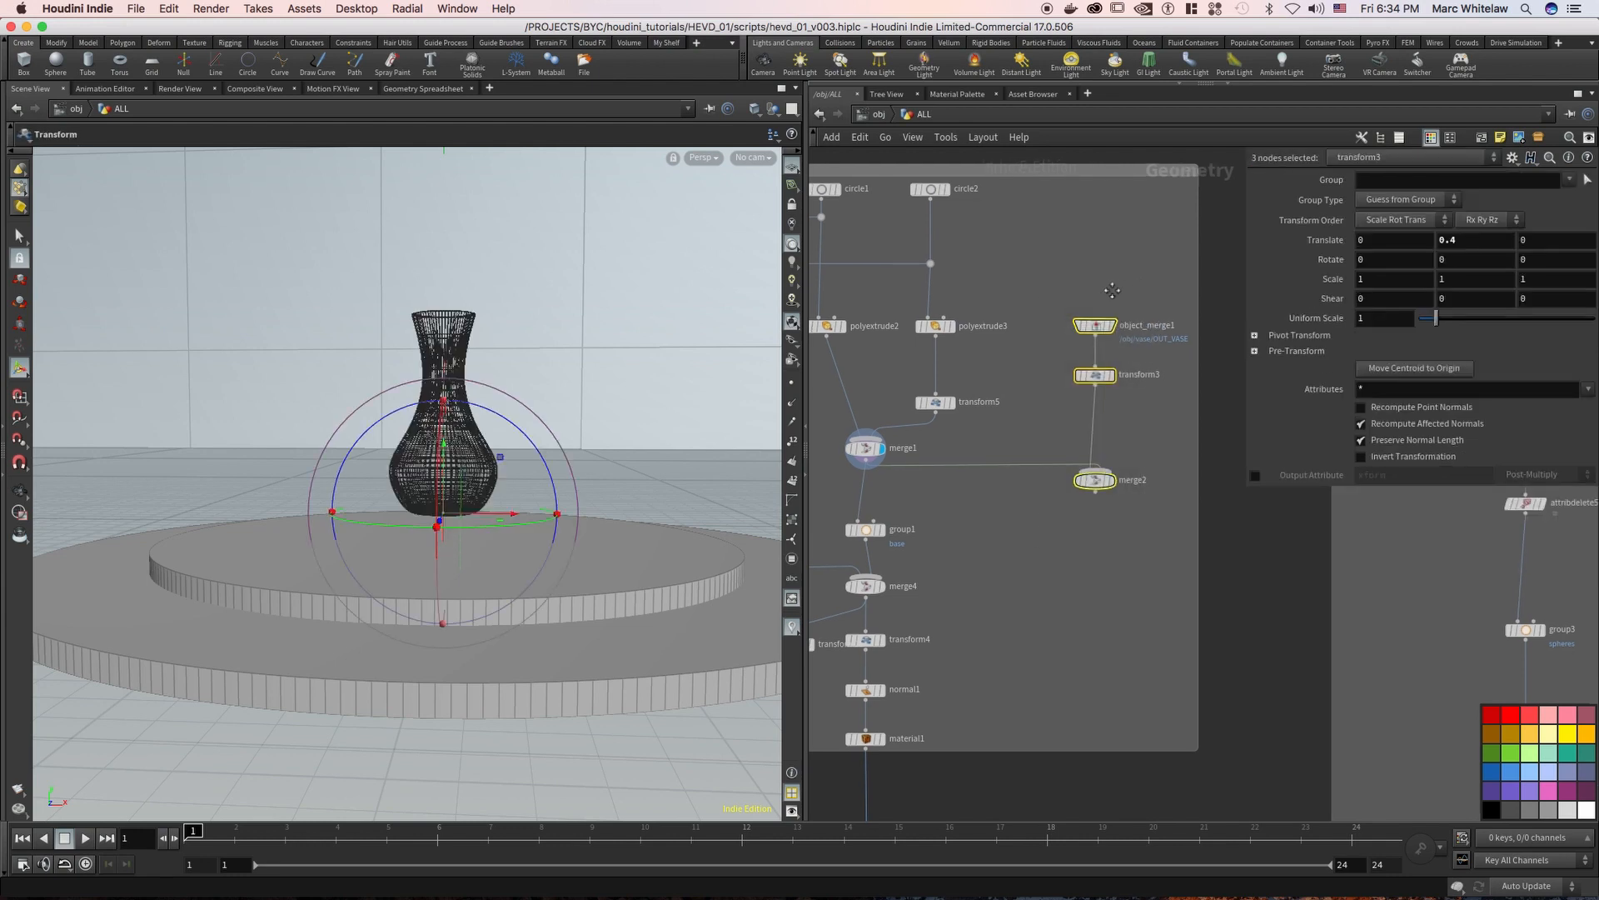
pyautogui.moveTo(1137, 312); pyautogui.dragTo(1042, 319, button='middle')
pyautogui.scroll(2, 1042, 319)
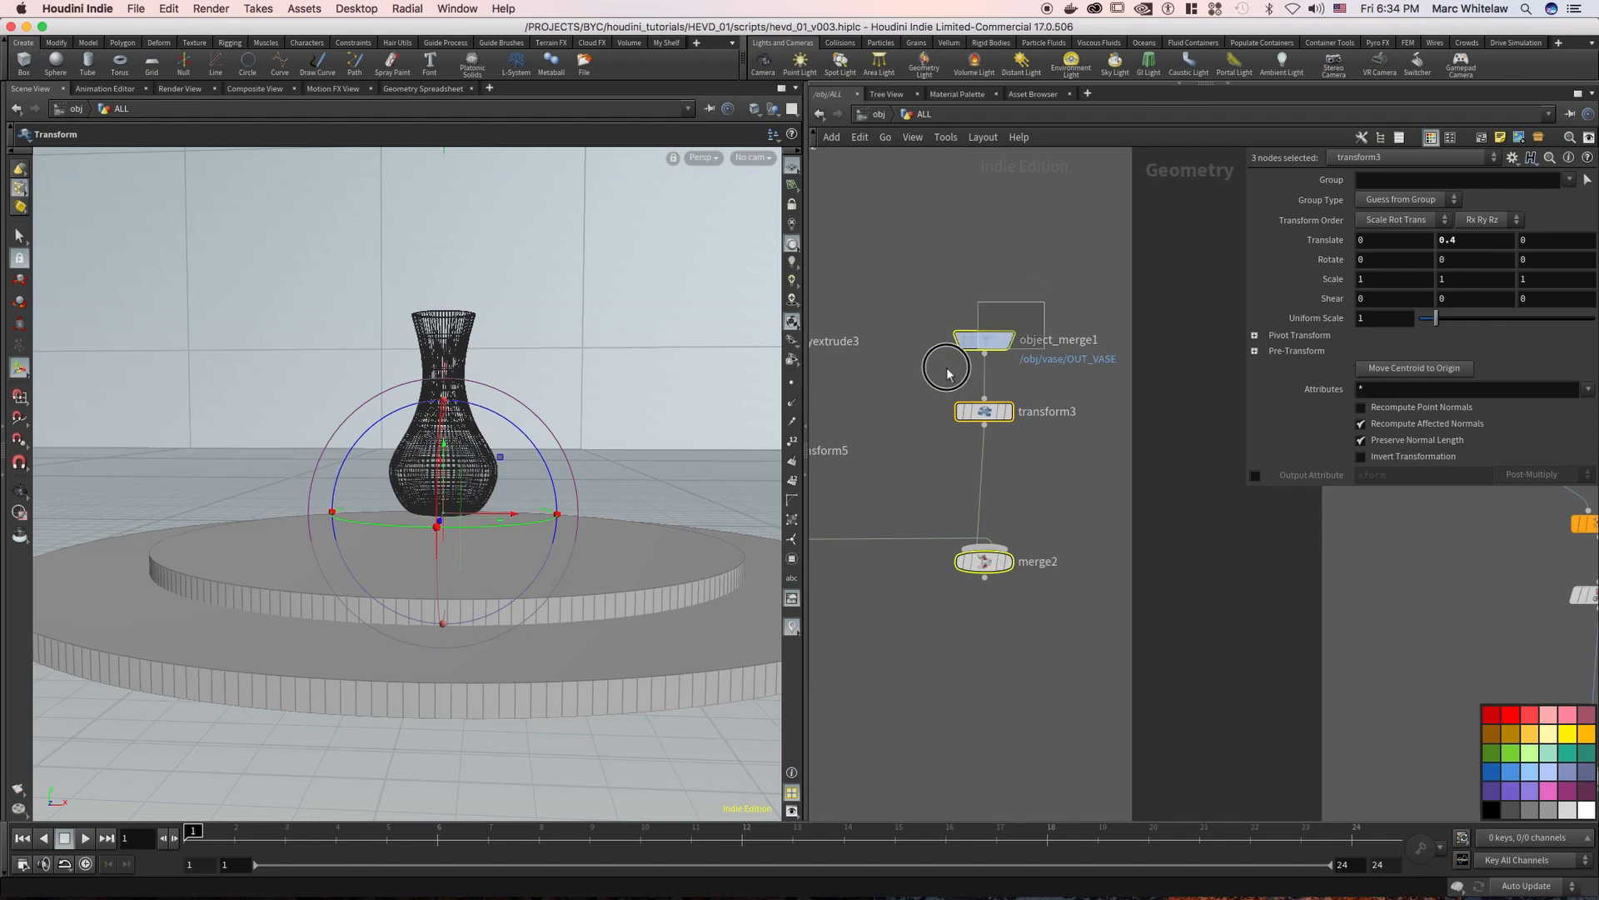
pyautogui.moveTo(967, 356); pyautogui.dragTo(1036, 317)
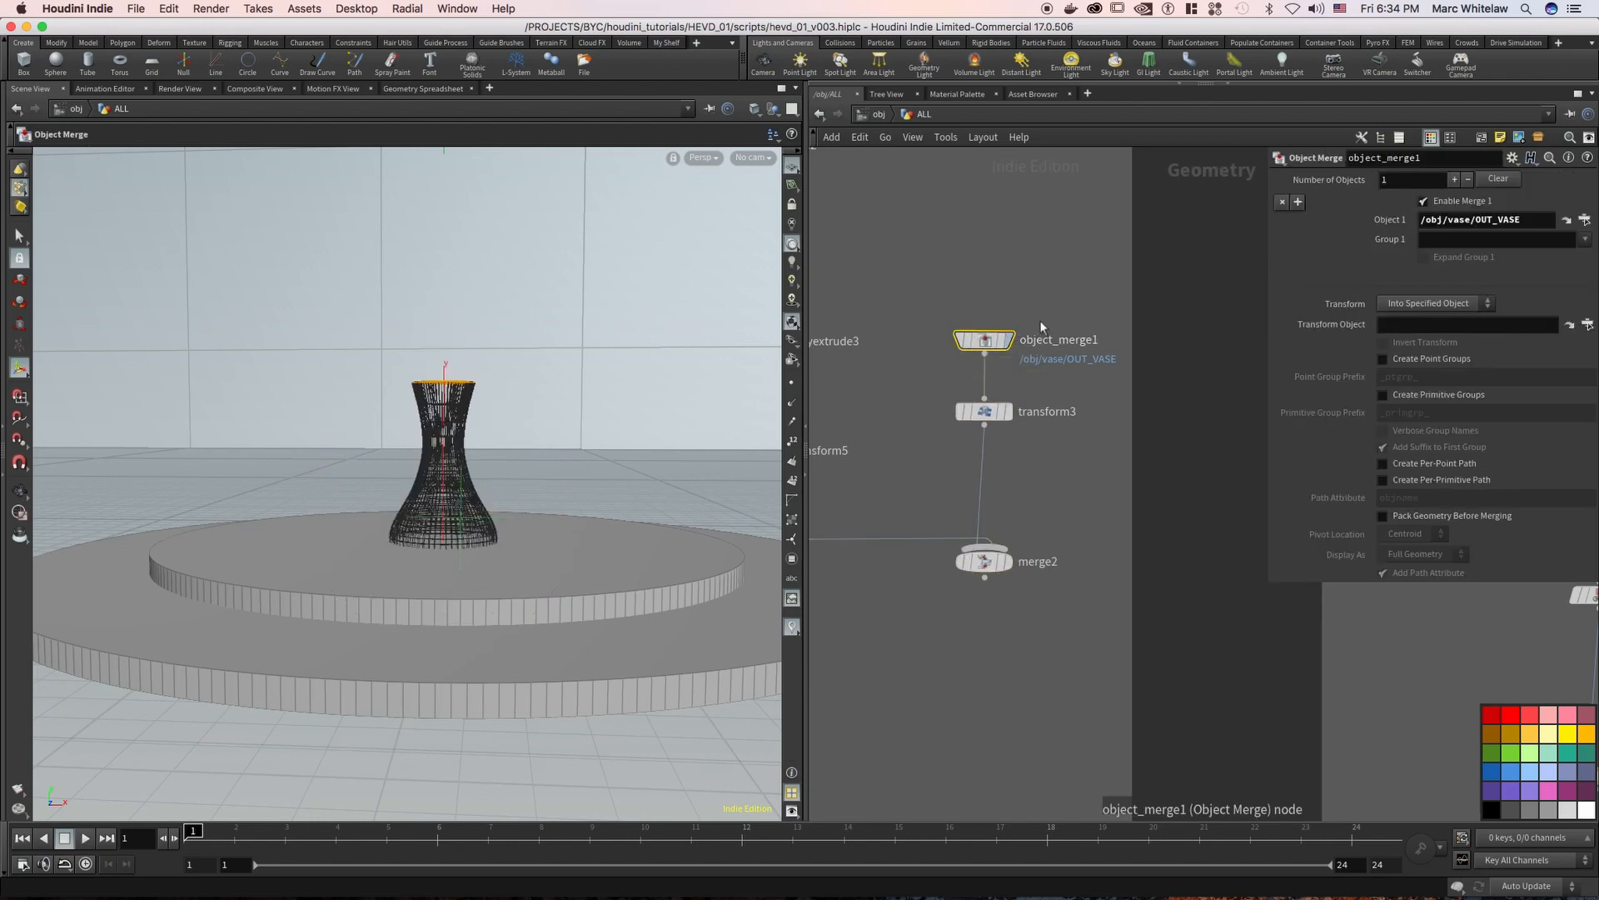
pyautogui.click(880, 114)
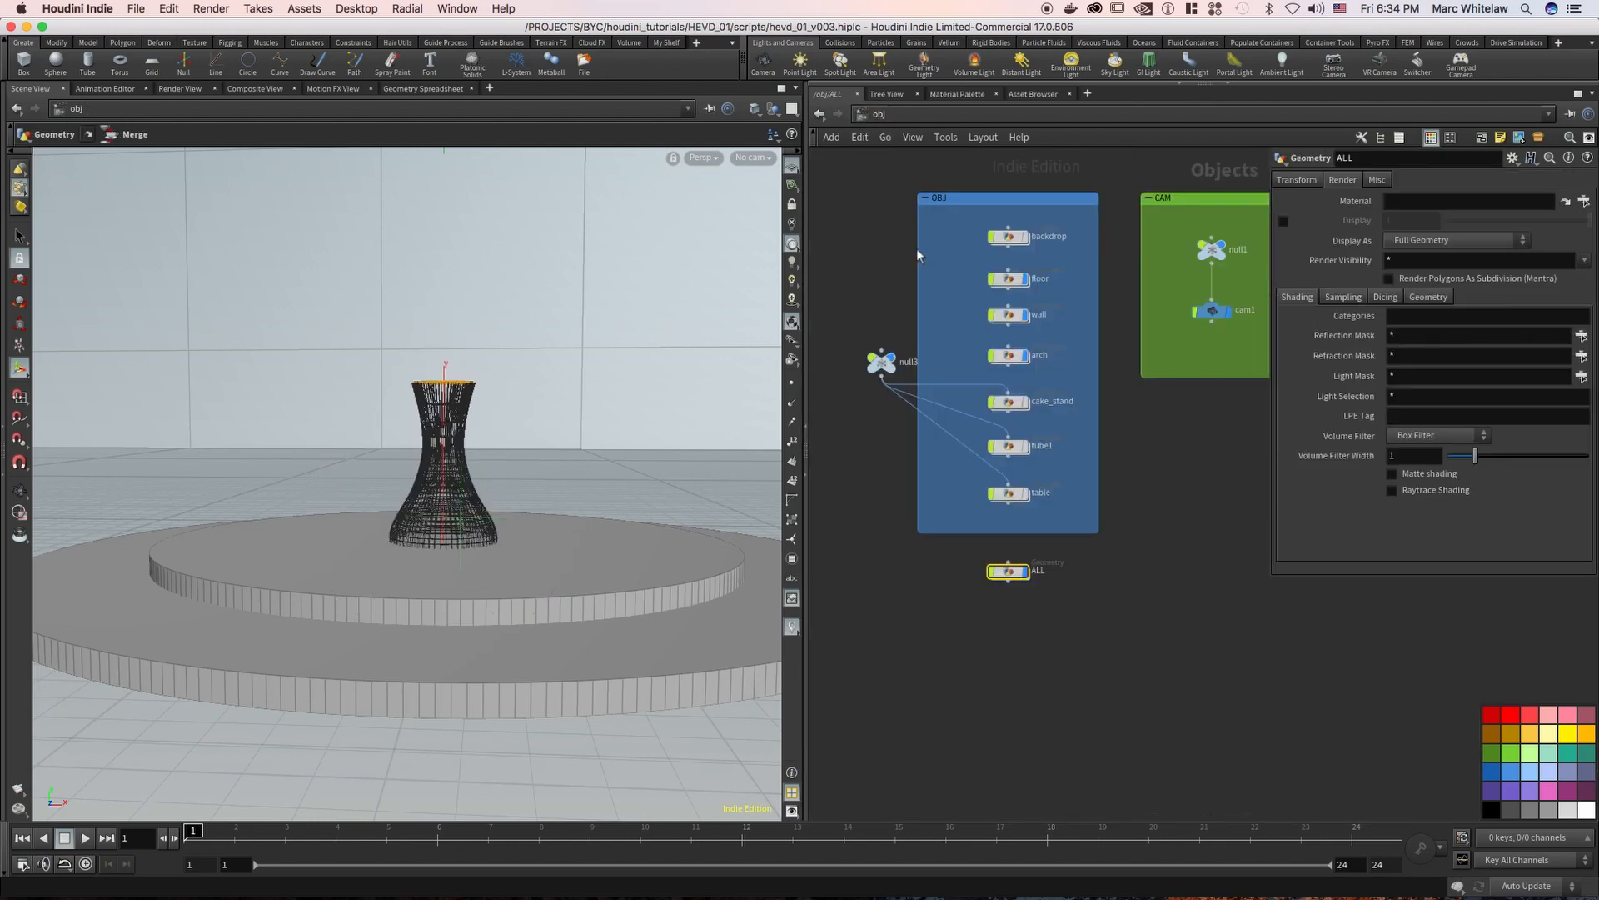
pyautogui.doubleClick(1009, 571)
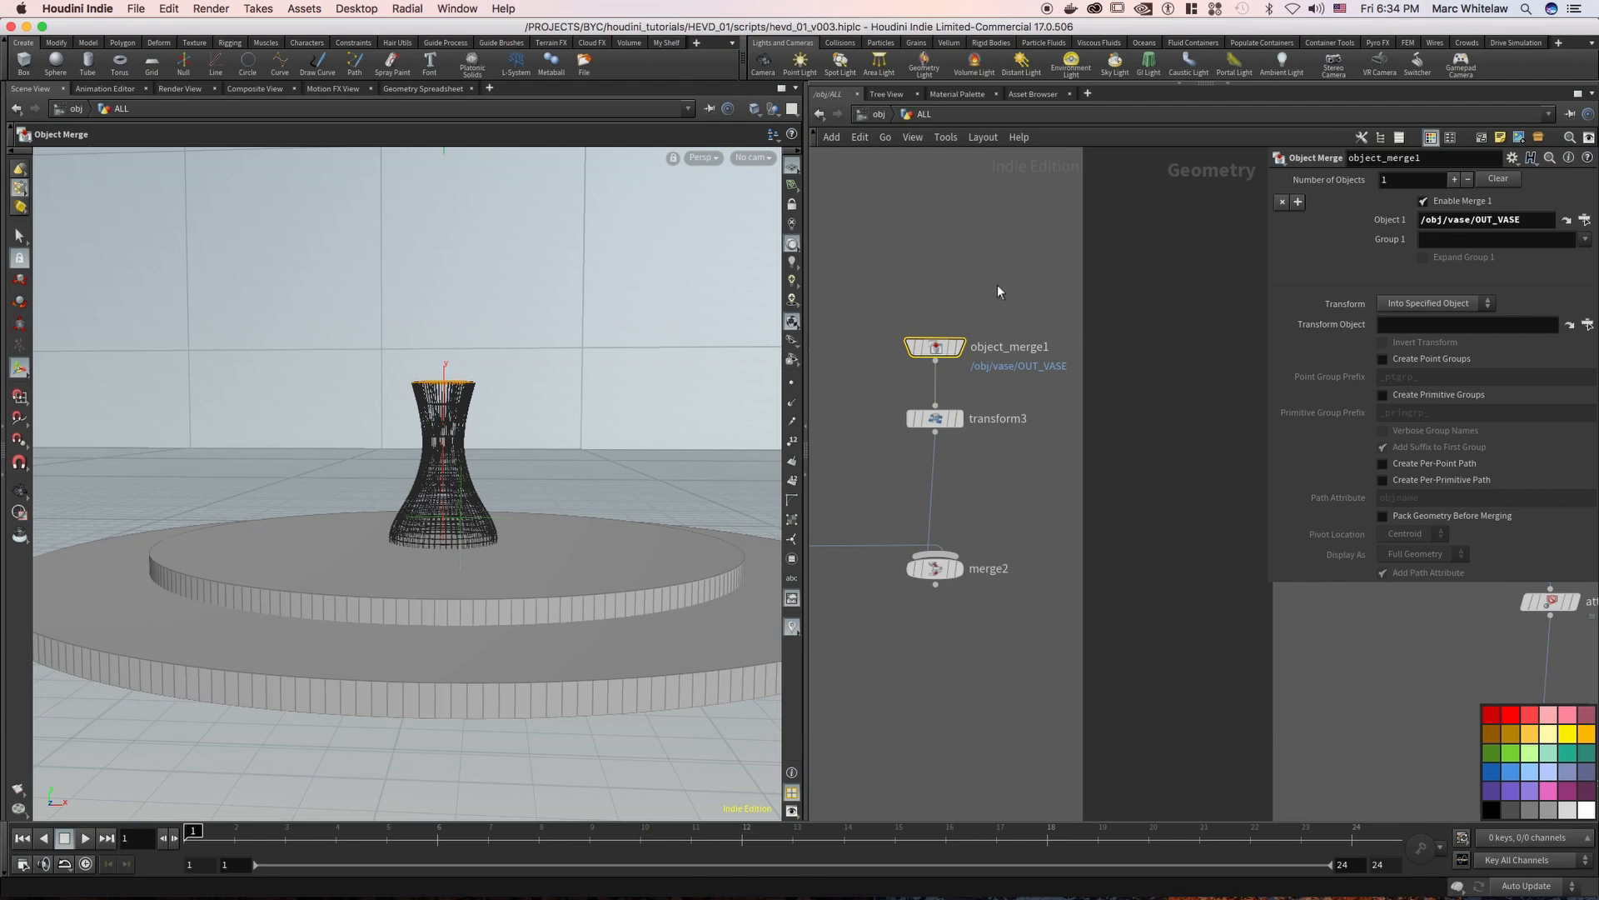
# Add a File node above object_merge1, browse for its geometry file, and cancel the file chooser
pyautogui.press('Tab')
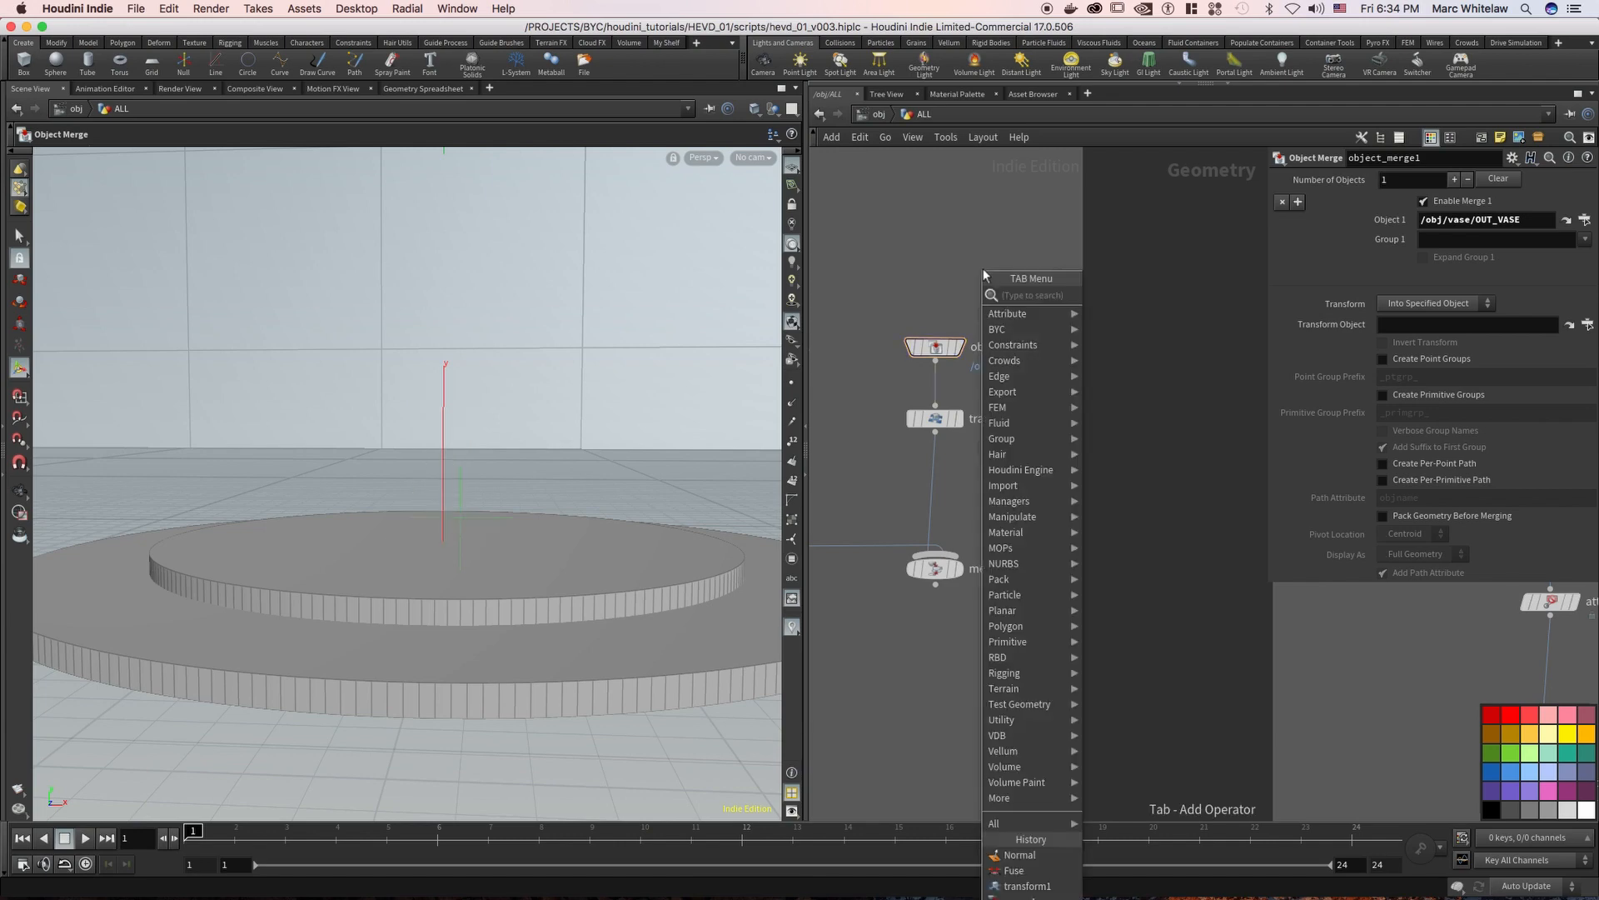
pyautogui.write('file')
pyautogui.press('Return')
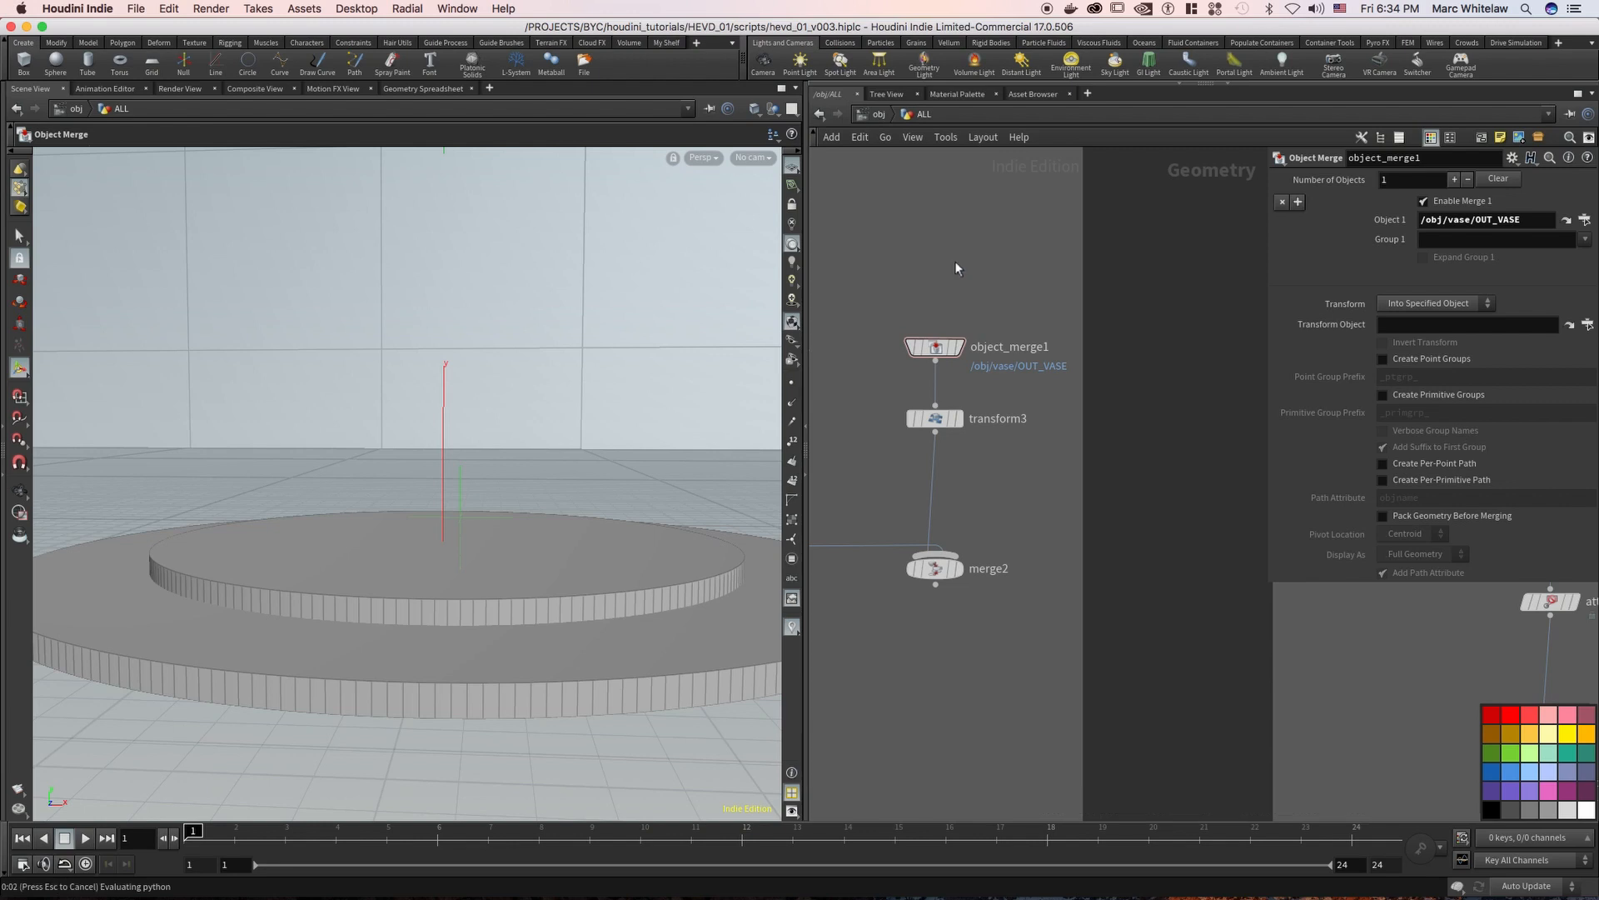
pyautogui.click(954, 261)
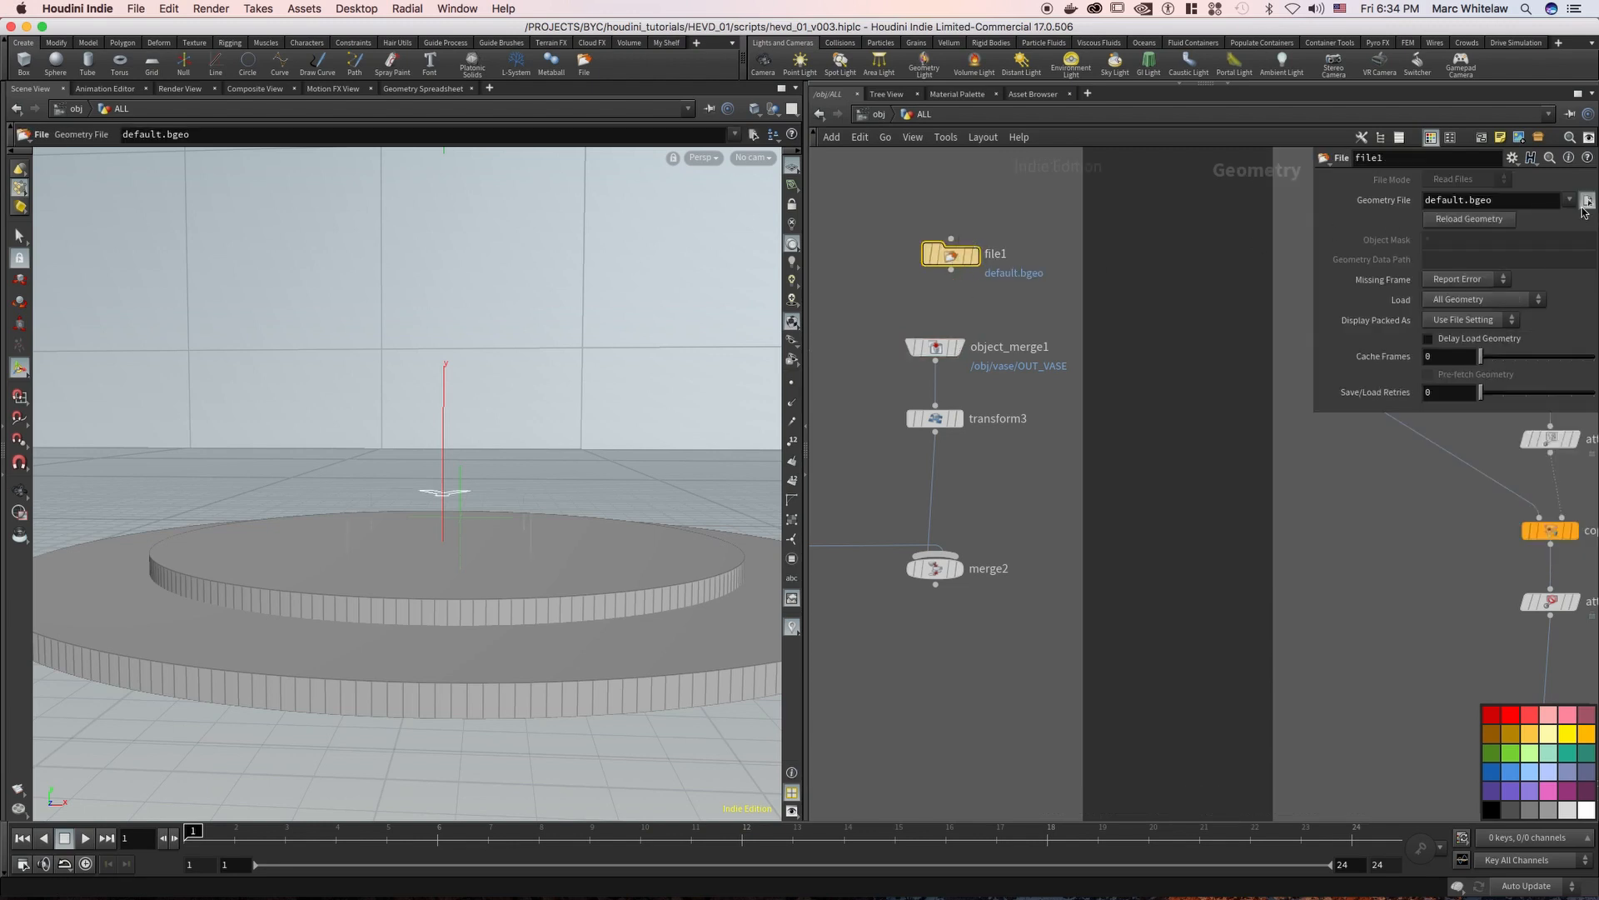
pyautogui.click(1586, 202)
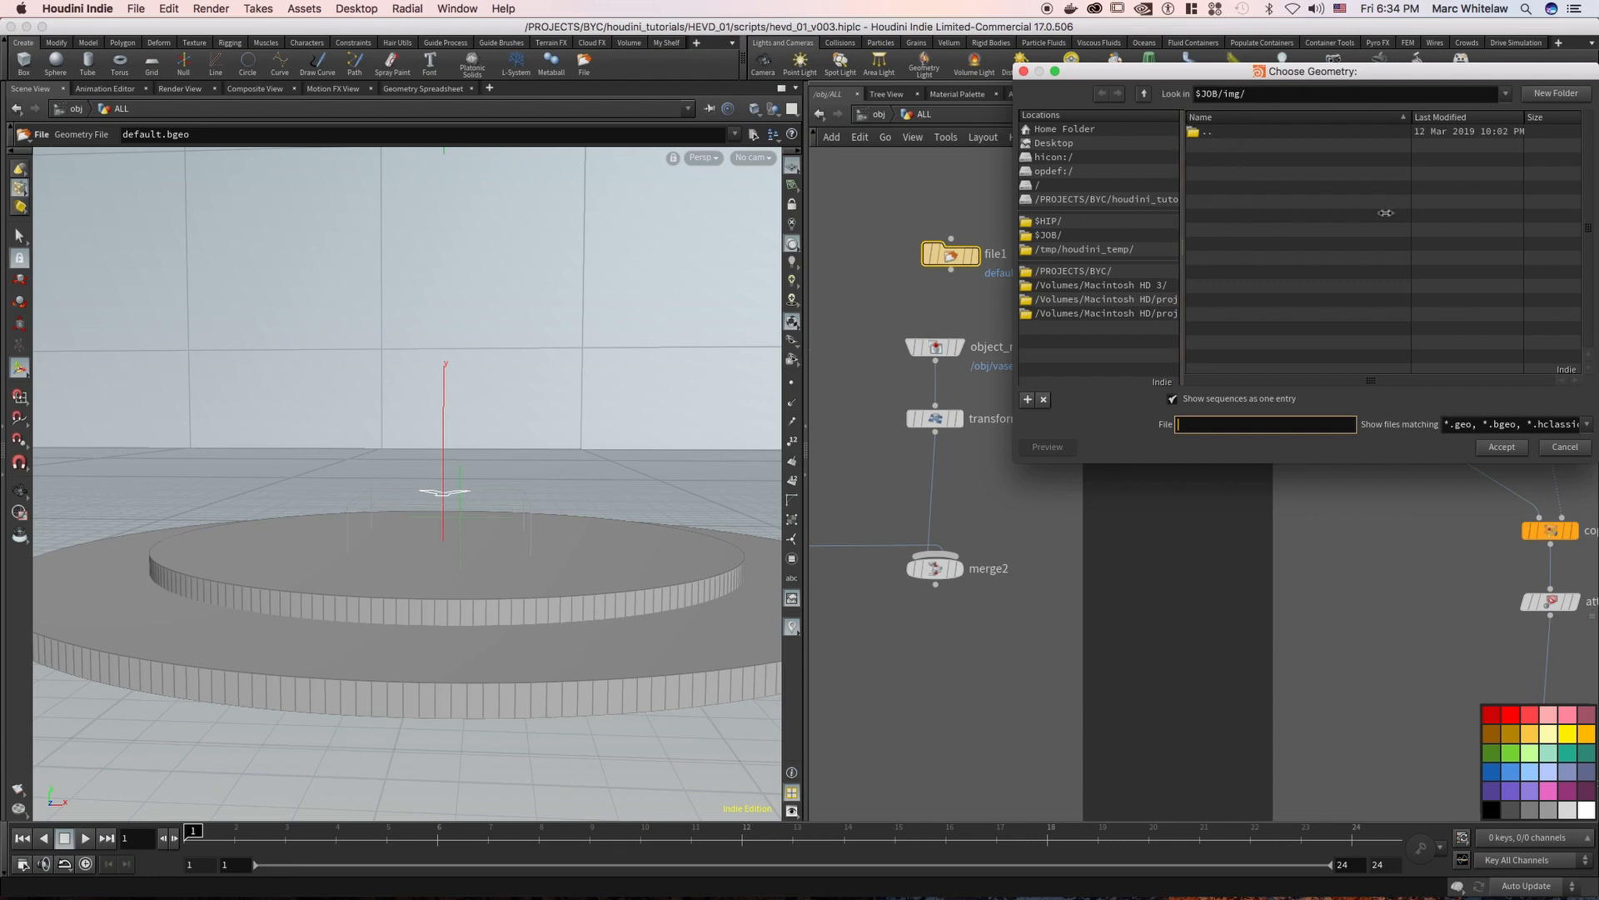
pyautogui.click(1504, 448)
pyautogui.click(1564, 448)
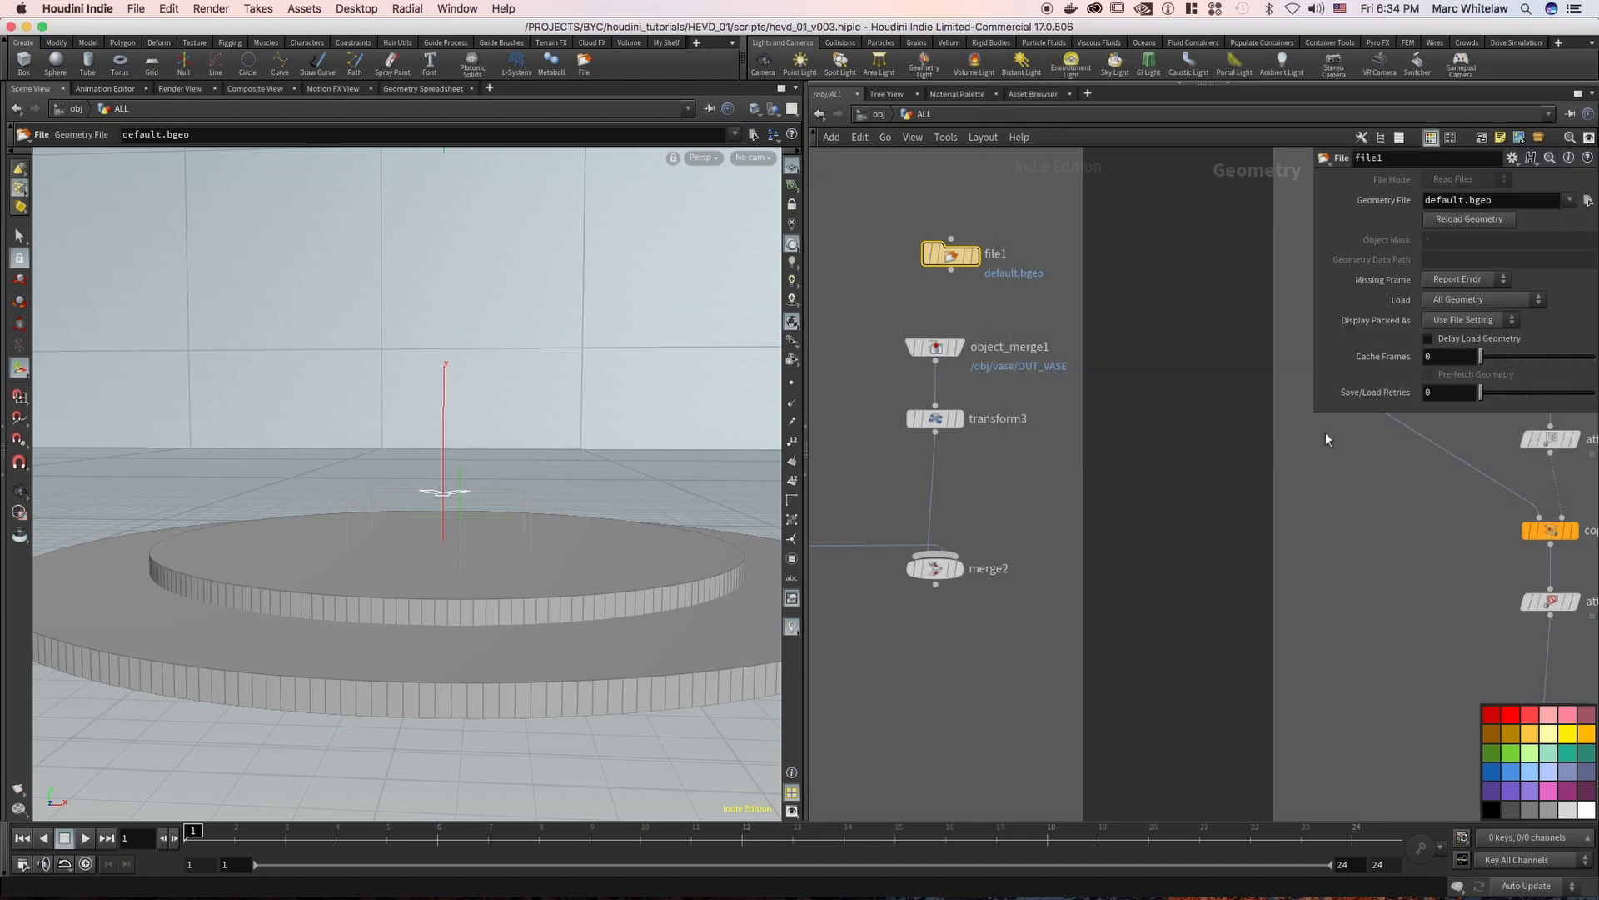
# Delete the file1, object_merge1, transform3 and merge2 nodes from the CAKE STAND box
pyautogui.moveTo(1013, 209); pyautogui.dragTo(886, 607)
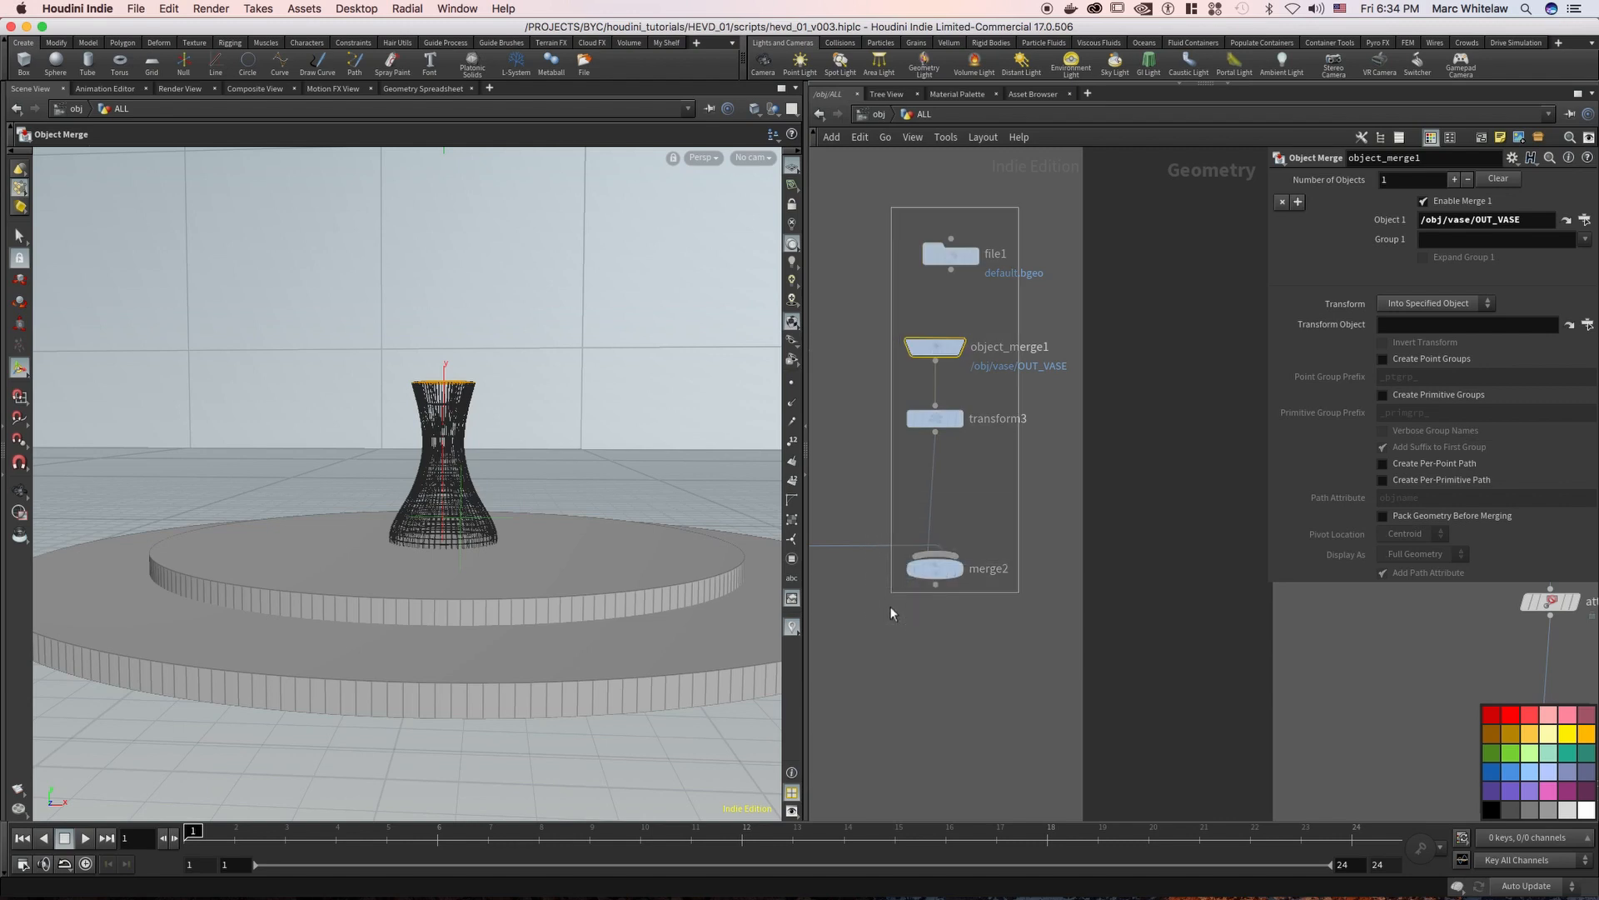
pyautogui.press('Delete')
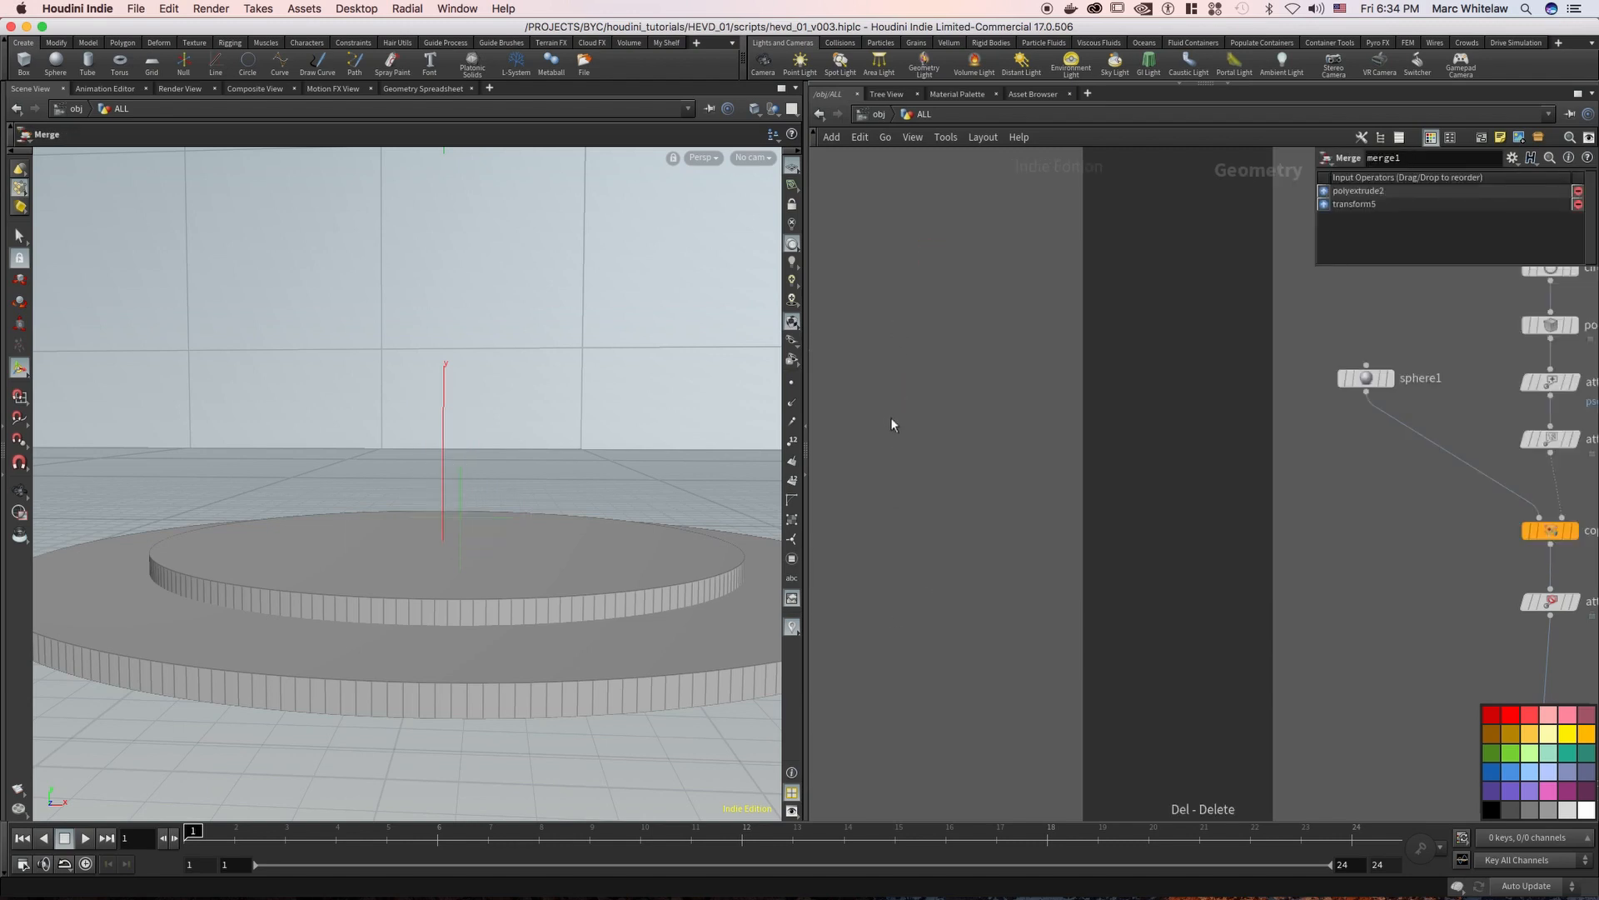
# Display the group1 node with its base group, and return to the circle1 and circle2 source nodes
pyautogui.press('h')
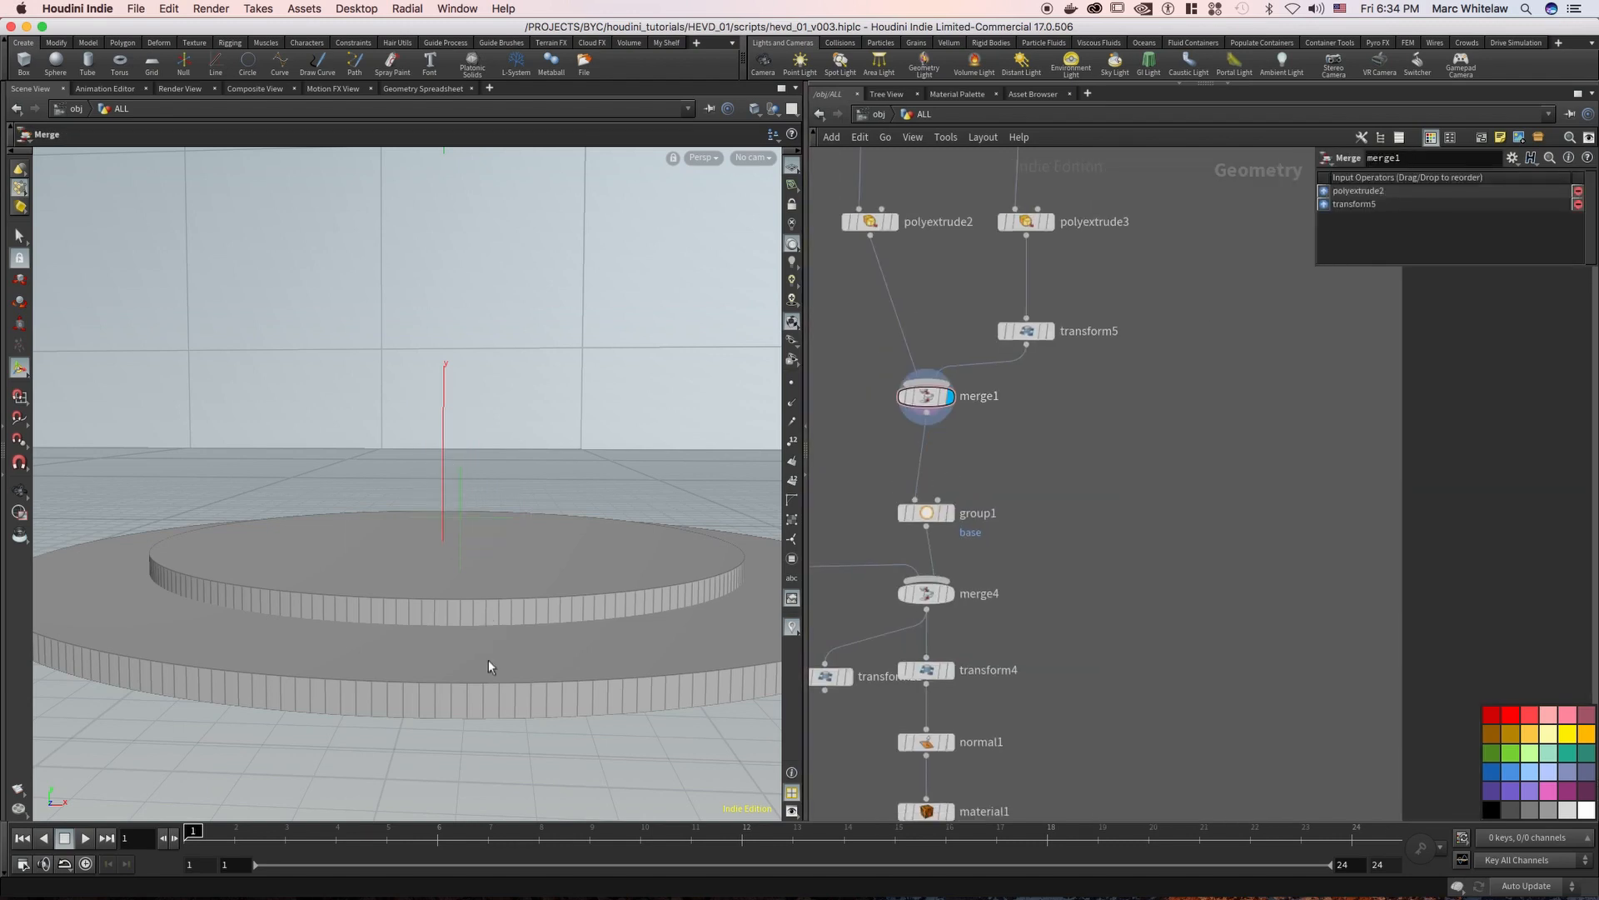
pyautogui.click(952, 512)
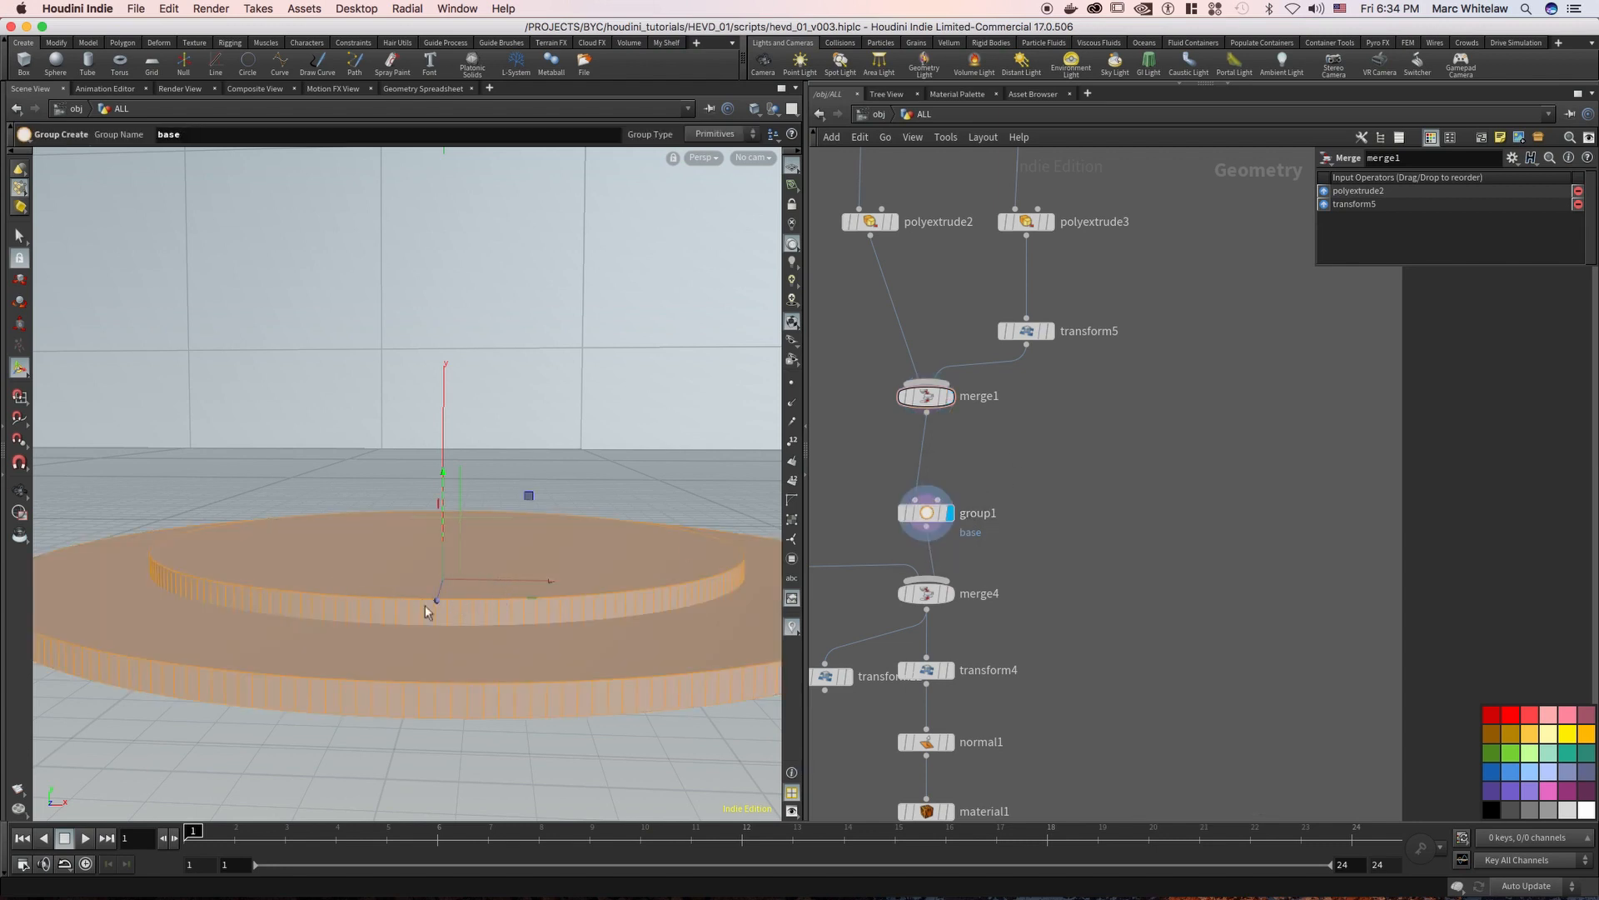
pyautogui.scroll(-5, 981, 526)
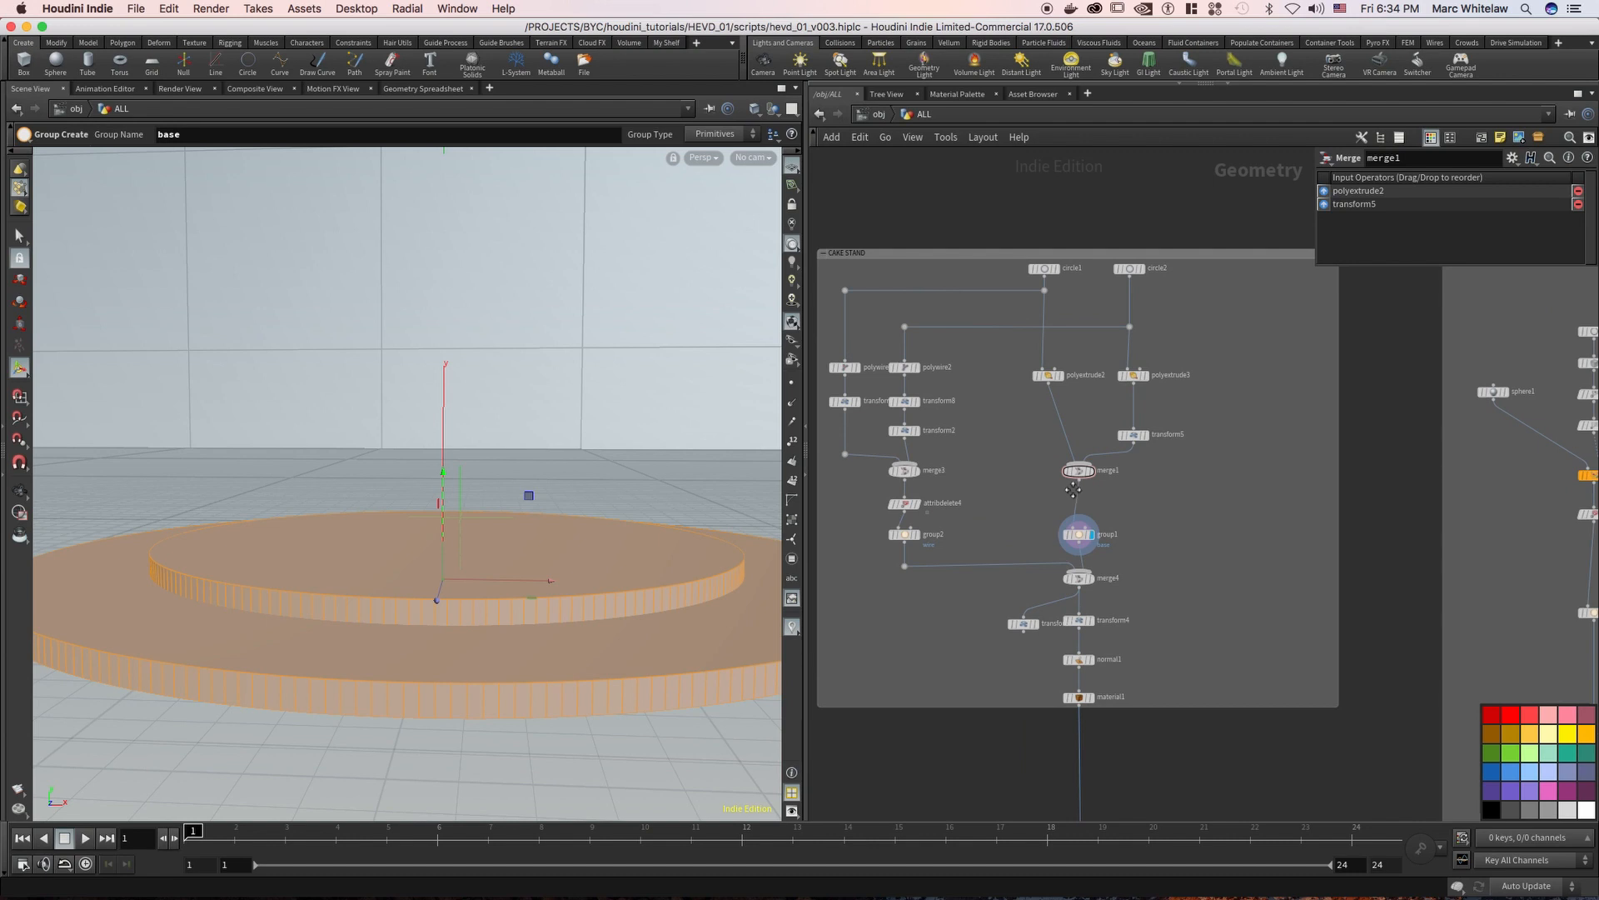
pyautogui.scroll(2, 1070, 350)
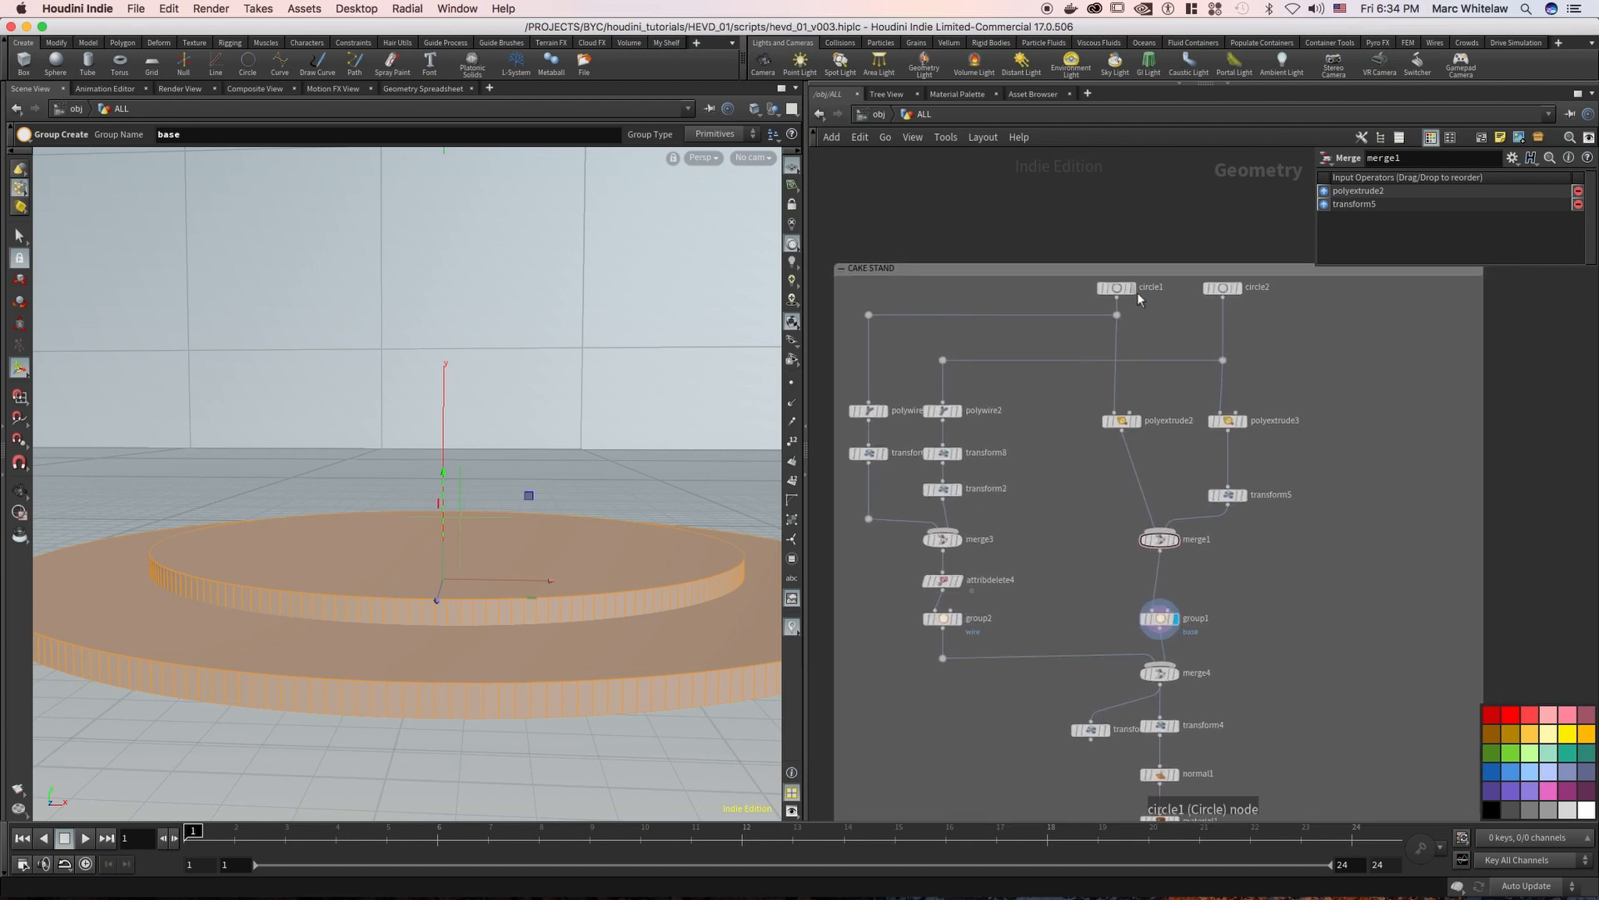
pyautogui.click(1136, 291)
pyautogui.click(1239, 289)
# Display polywire2, the neighbouring PolyWire node, transform2 and merge3 in turn to view the wire rings around the discs
pyautogui.moveTo(1082, 392); pyautogui.dragTo(1160, 360, button='middle')
pyautogui.click(1036, 378)
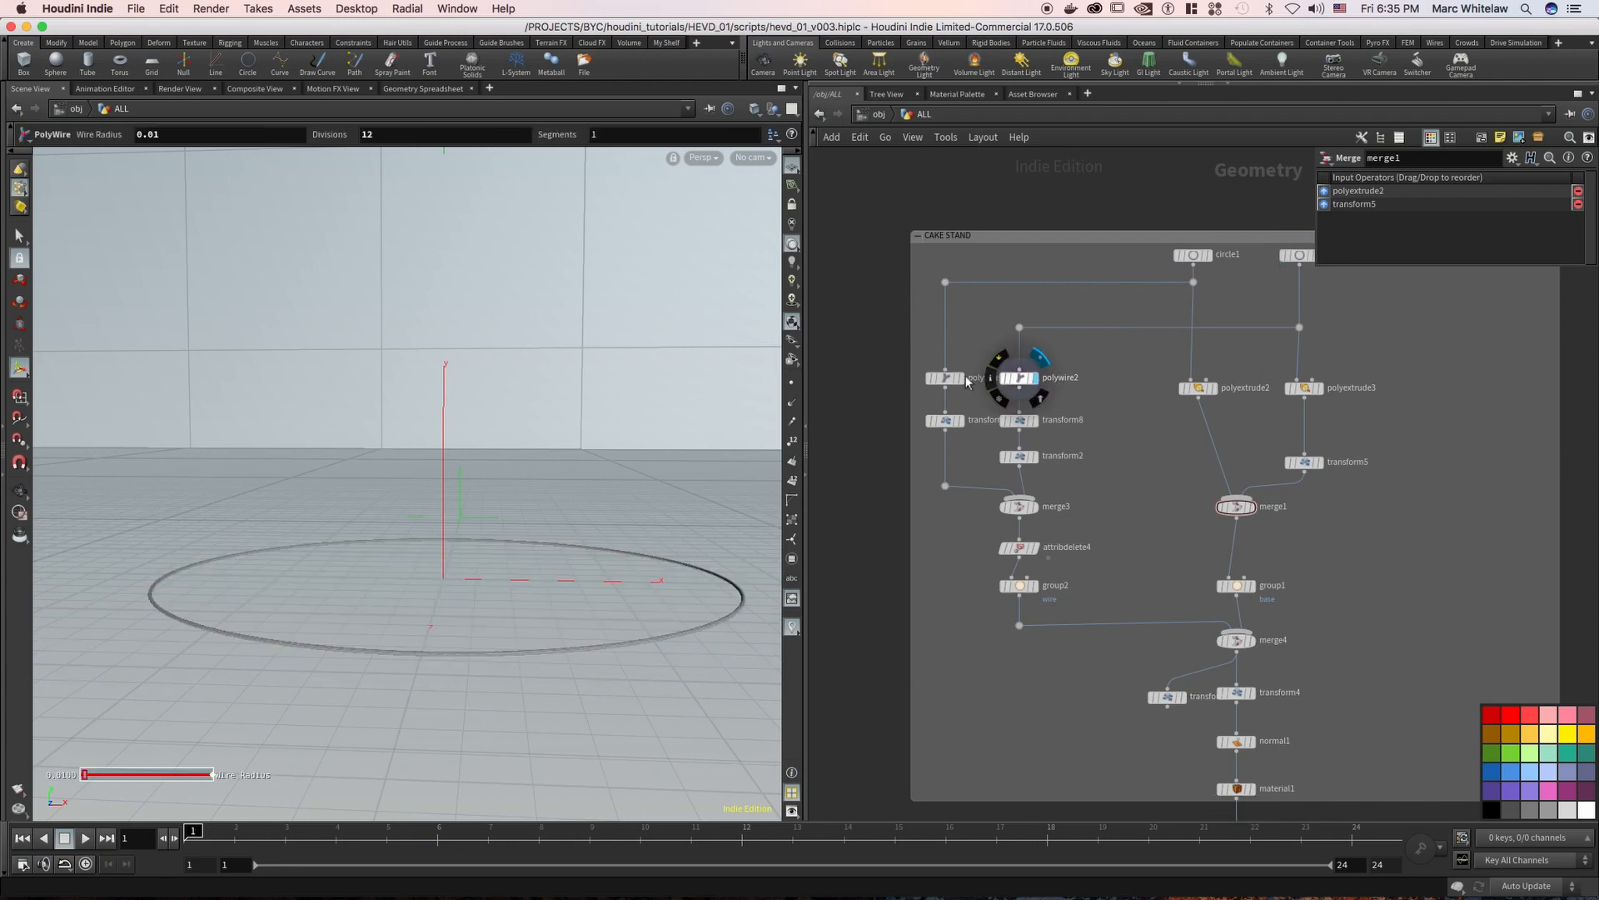
pyautogui.click(962, 382)
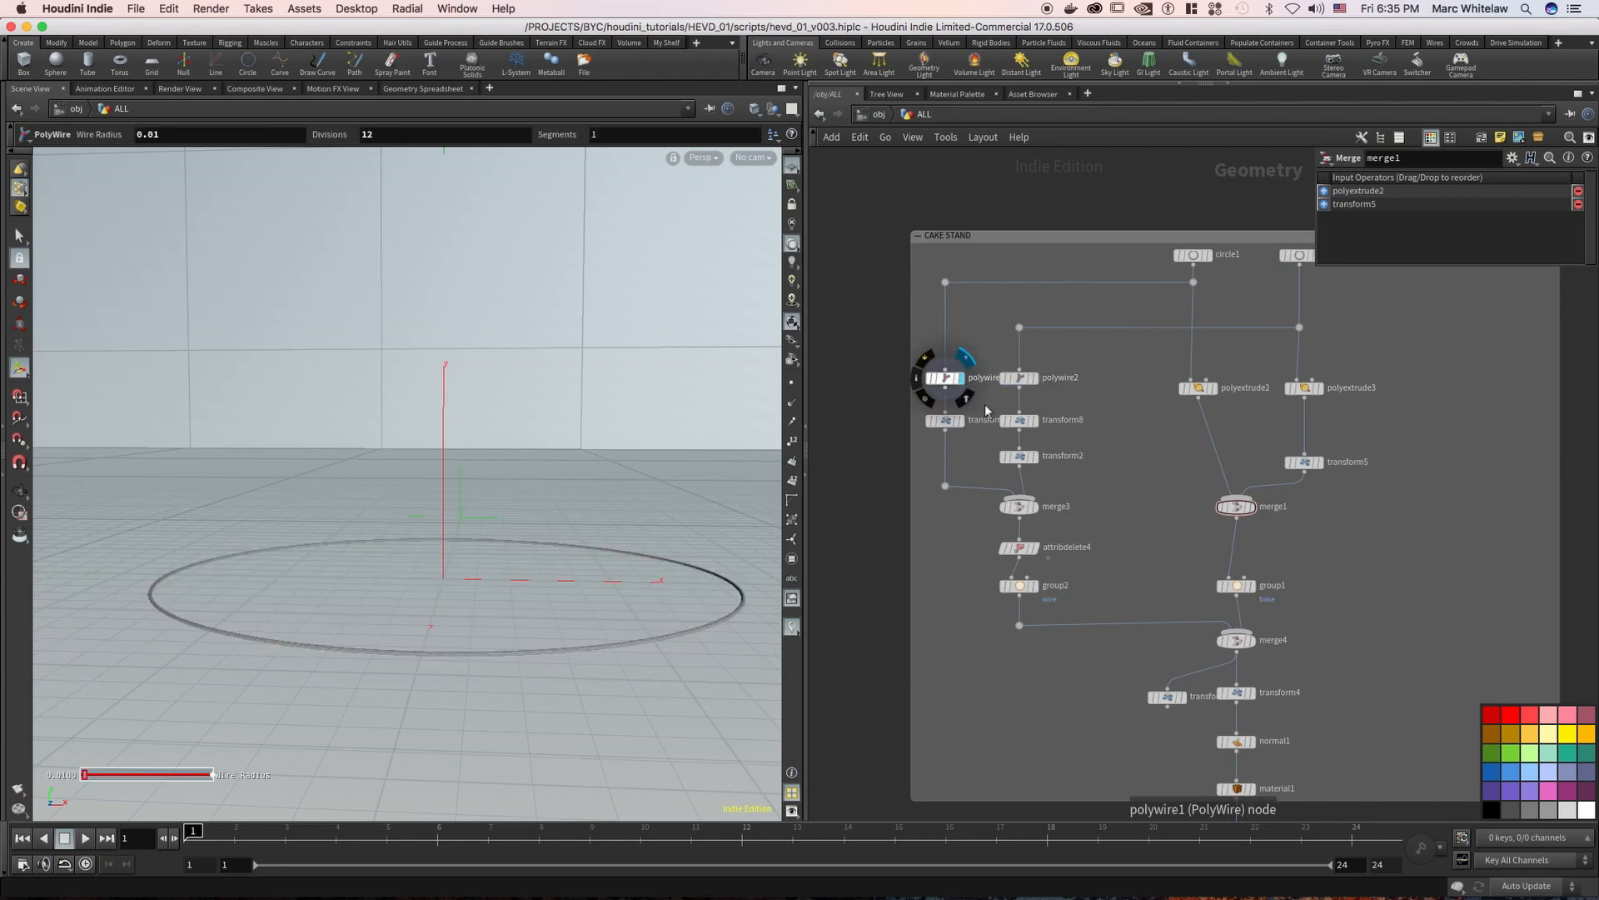
pyautogui.click(1037, 458)
pyautogui.click(1036, 506)
# Inspect the Translate settings of transform2, transform8 and transform5, including the full expression on transform8
pyautogui.click(1061, 457)
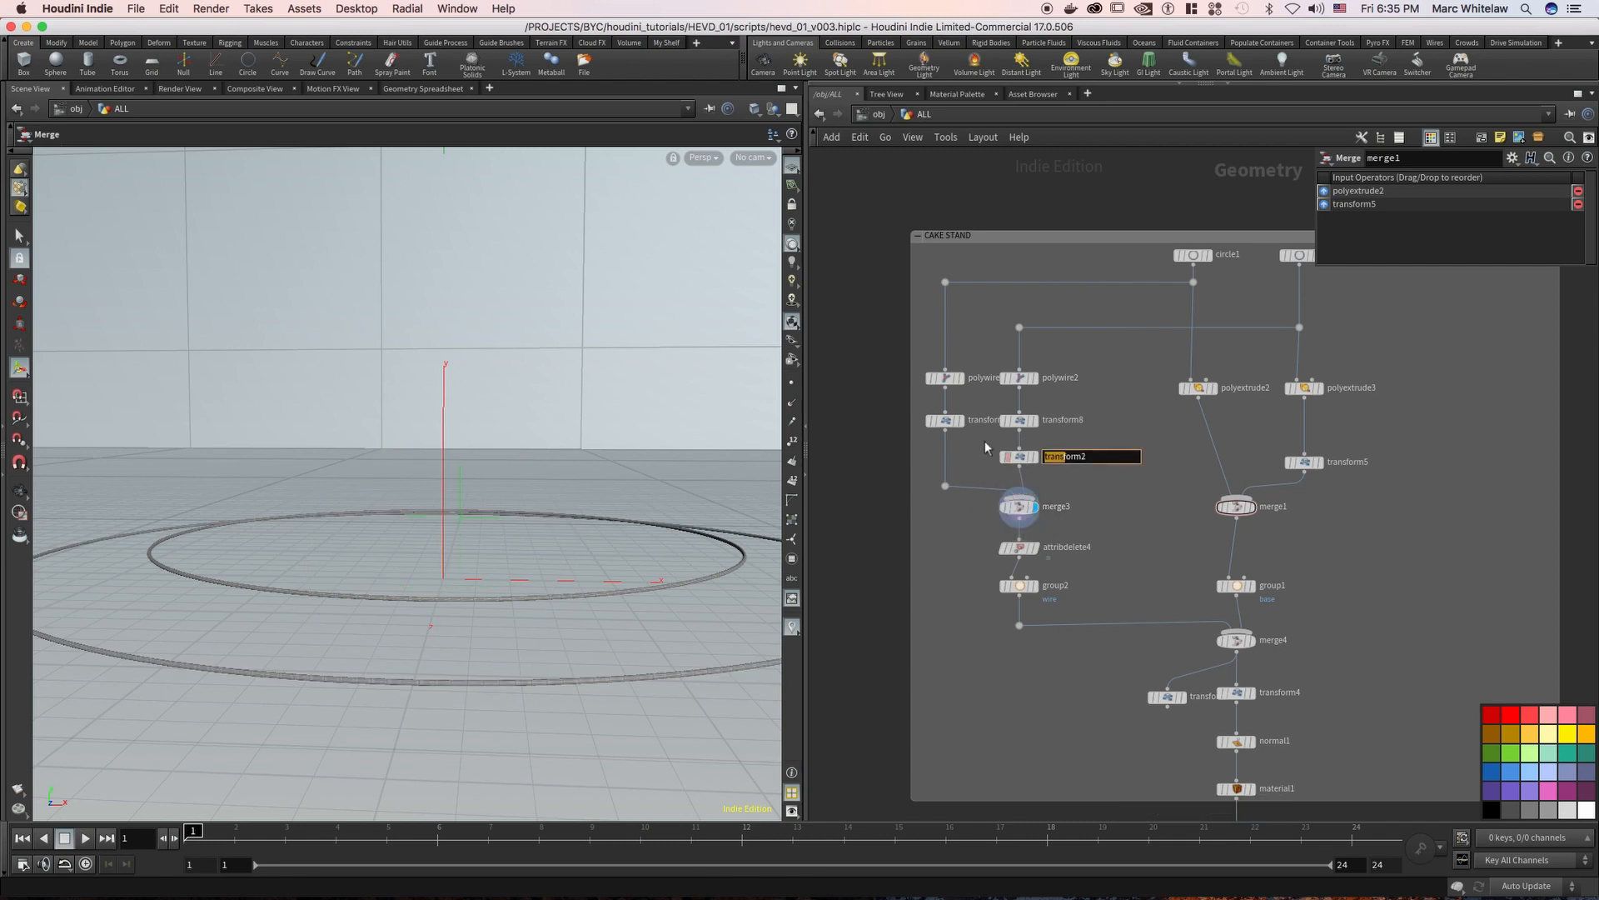
pyautogui.click(1019, 457)
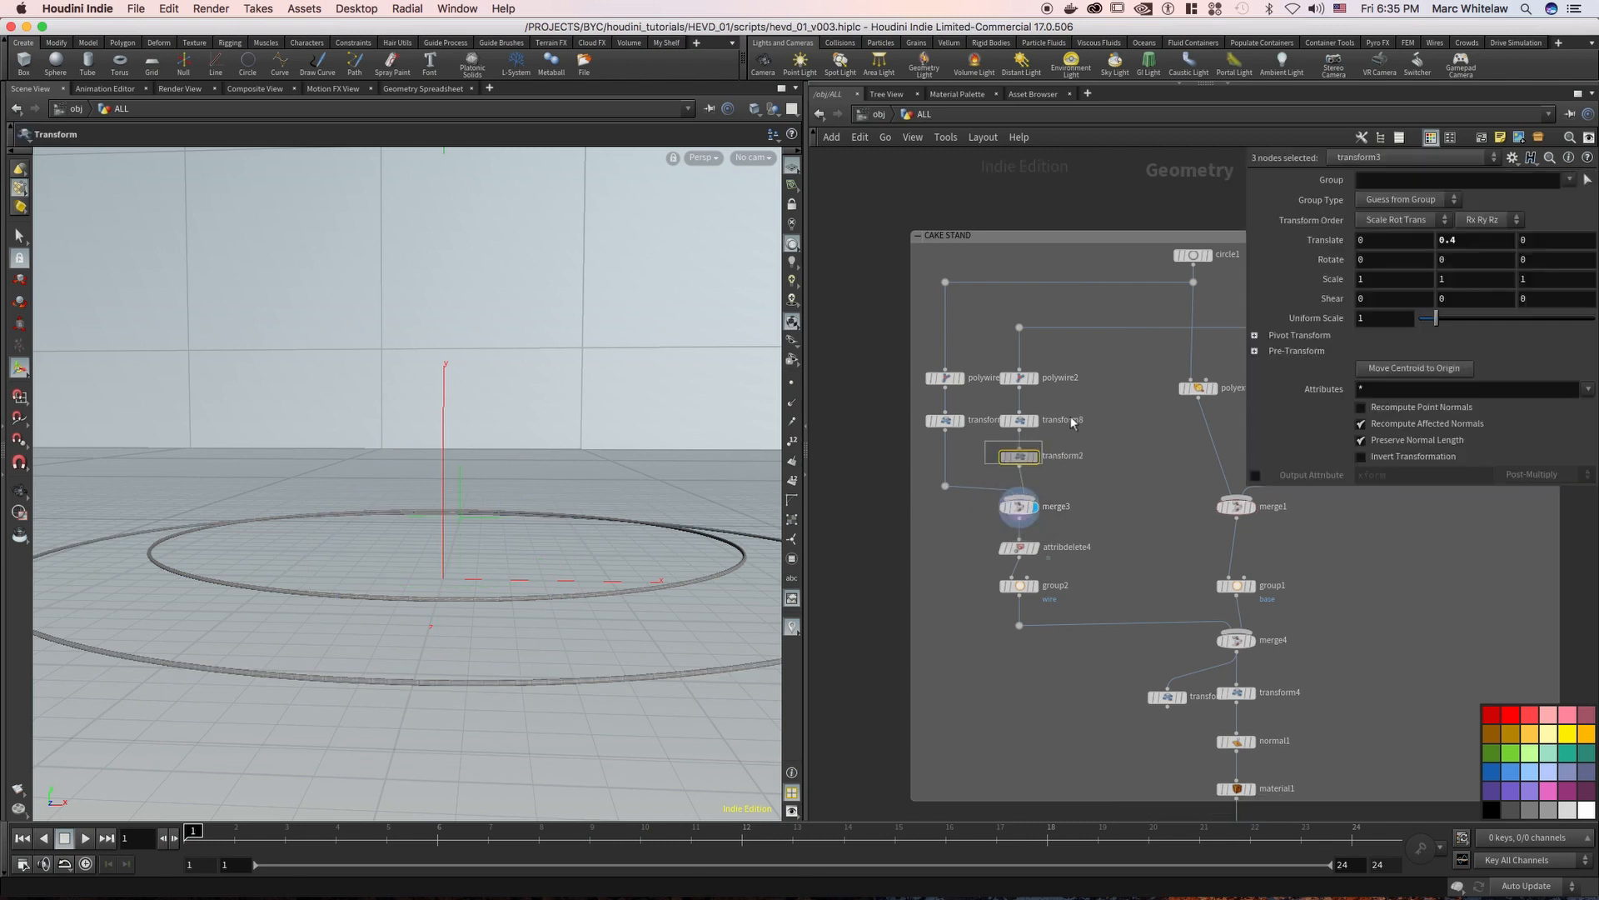
pyautogui.click(1010, 433)
pyautogui.moveTo(991, 404); pyautogui.dragTo(844, 396, button='middle')
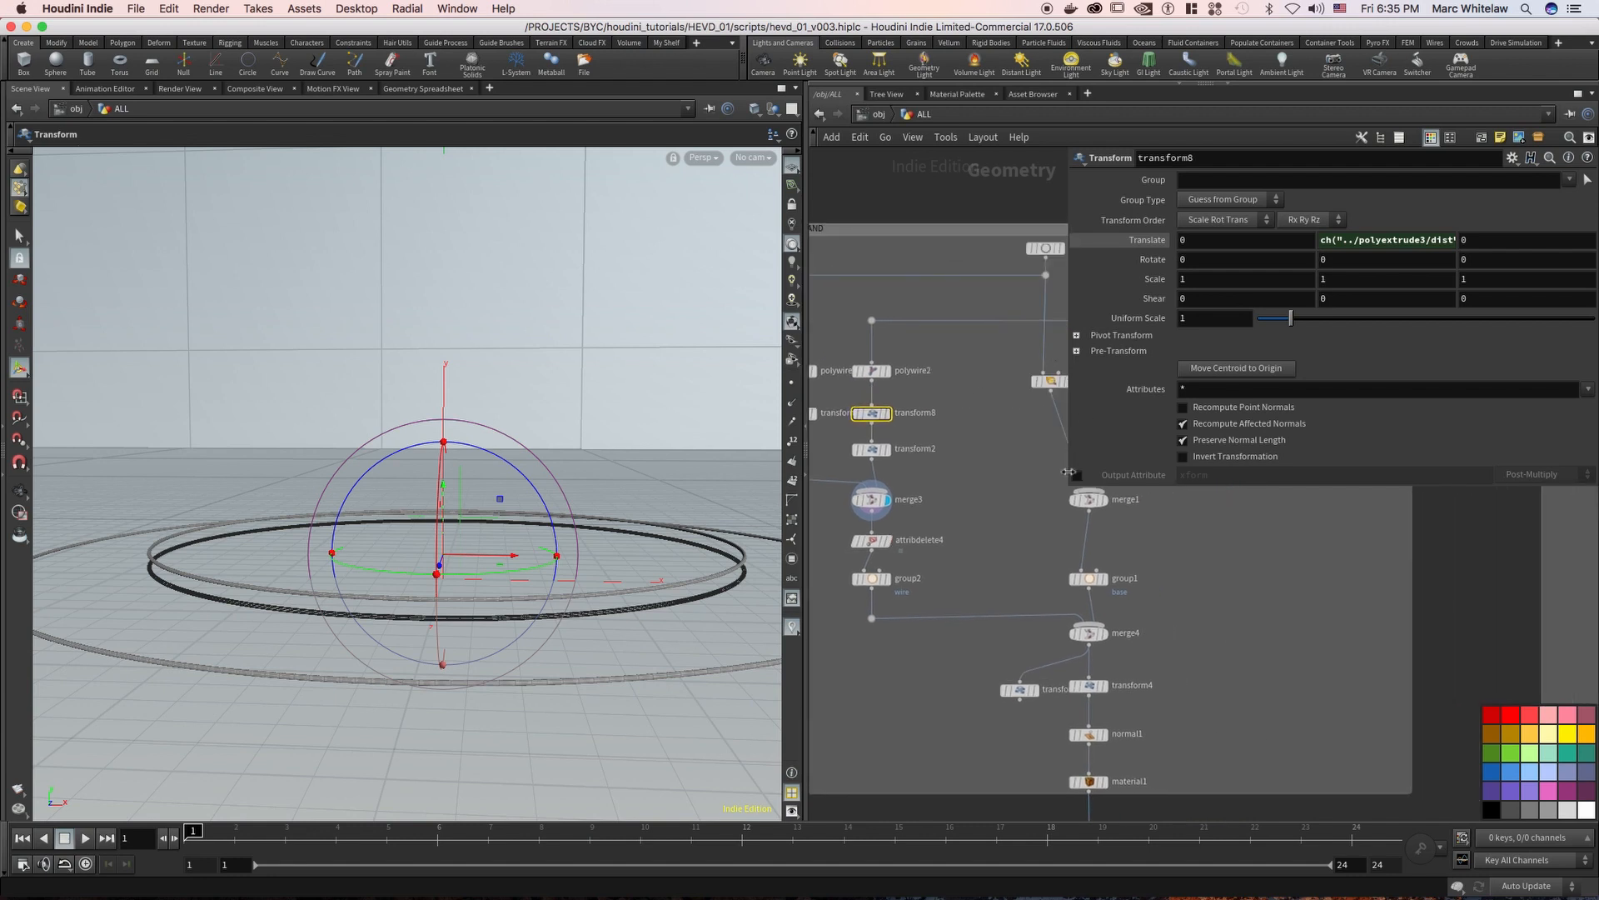
pyautogui.moveTo(1066, 487); pyautogui.dragTo(1241, 571)
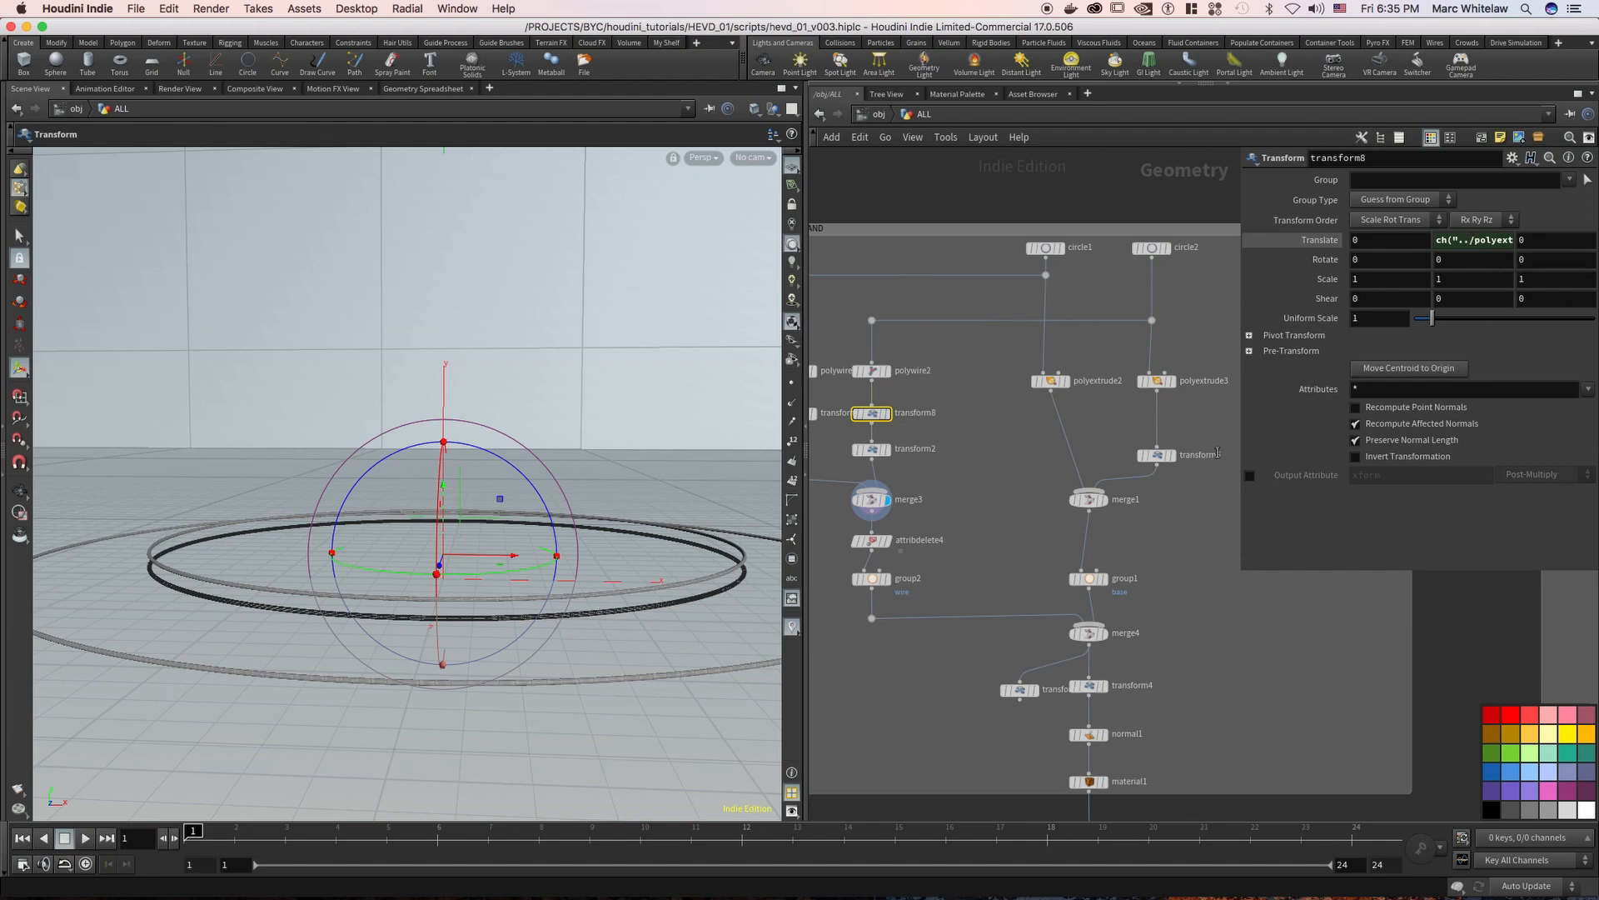
pyautogui.moveTo(1202, 430); pyautogui.dragTo(1140, 479)
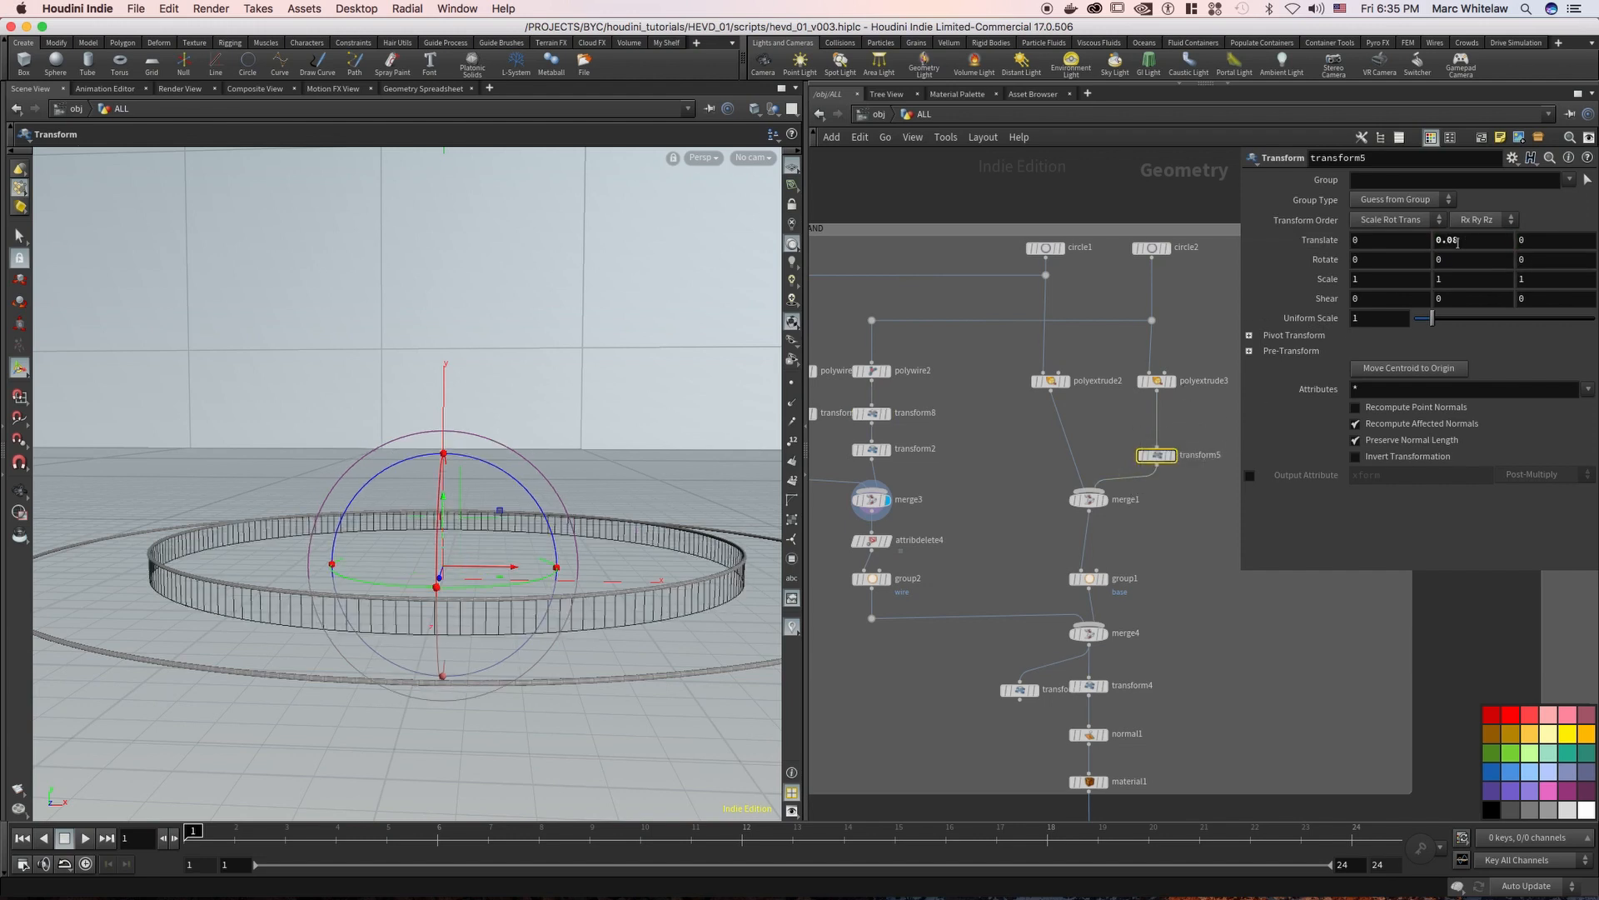
pyautogui.moveTo(928, 392); pyautogui.dragTo(855, 432)
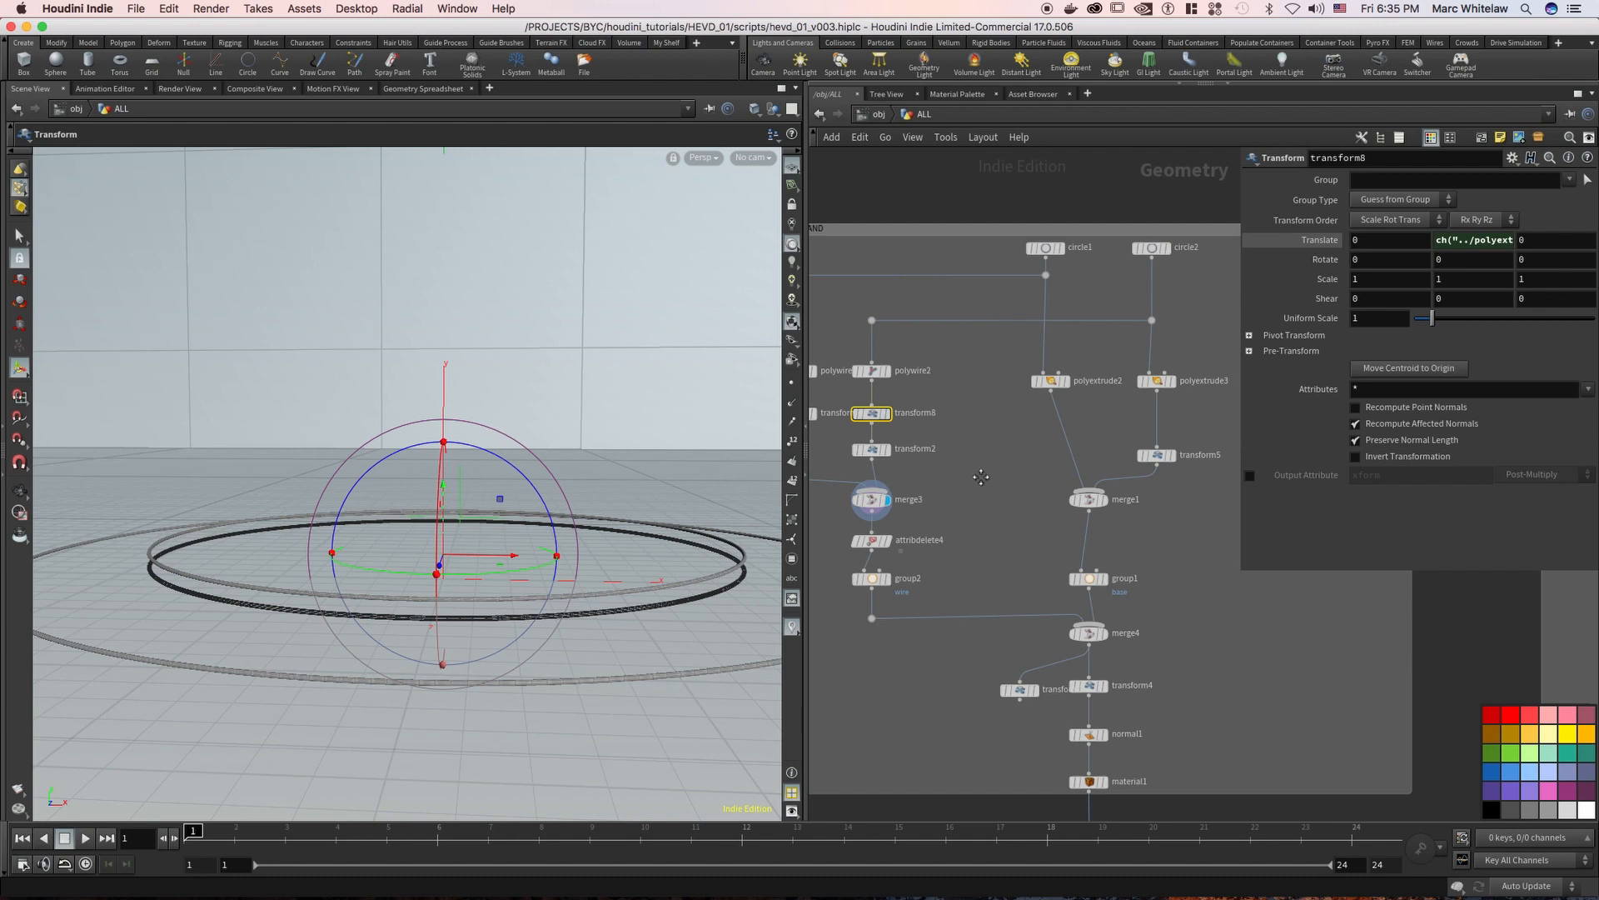
# Compare transform8's Translate Y expression with the Distance parameter it references on polyextrude3
pyautogui.moveTo(980, 476); pyautogui.dragTo(1005, 463, button='middle')
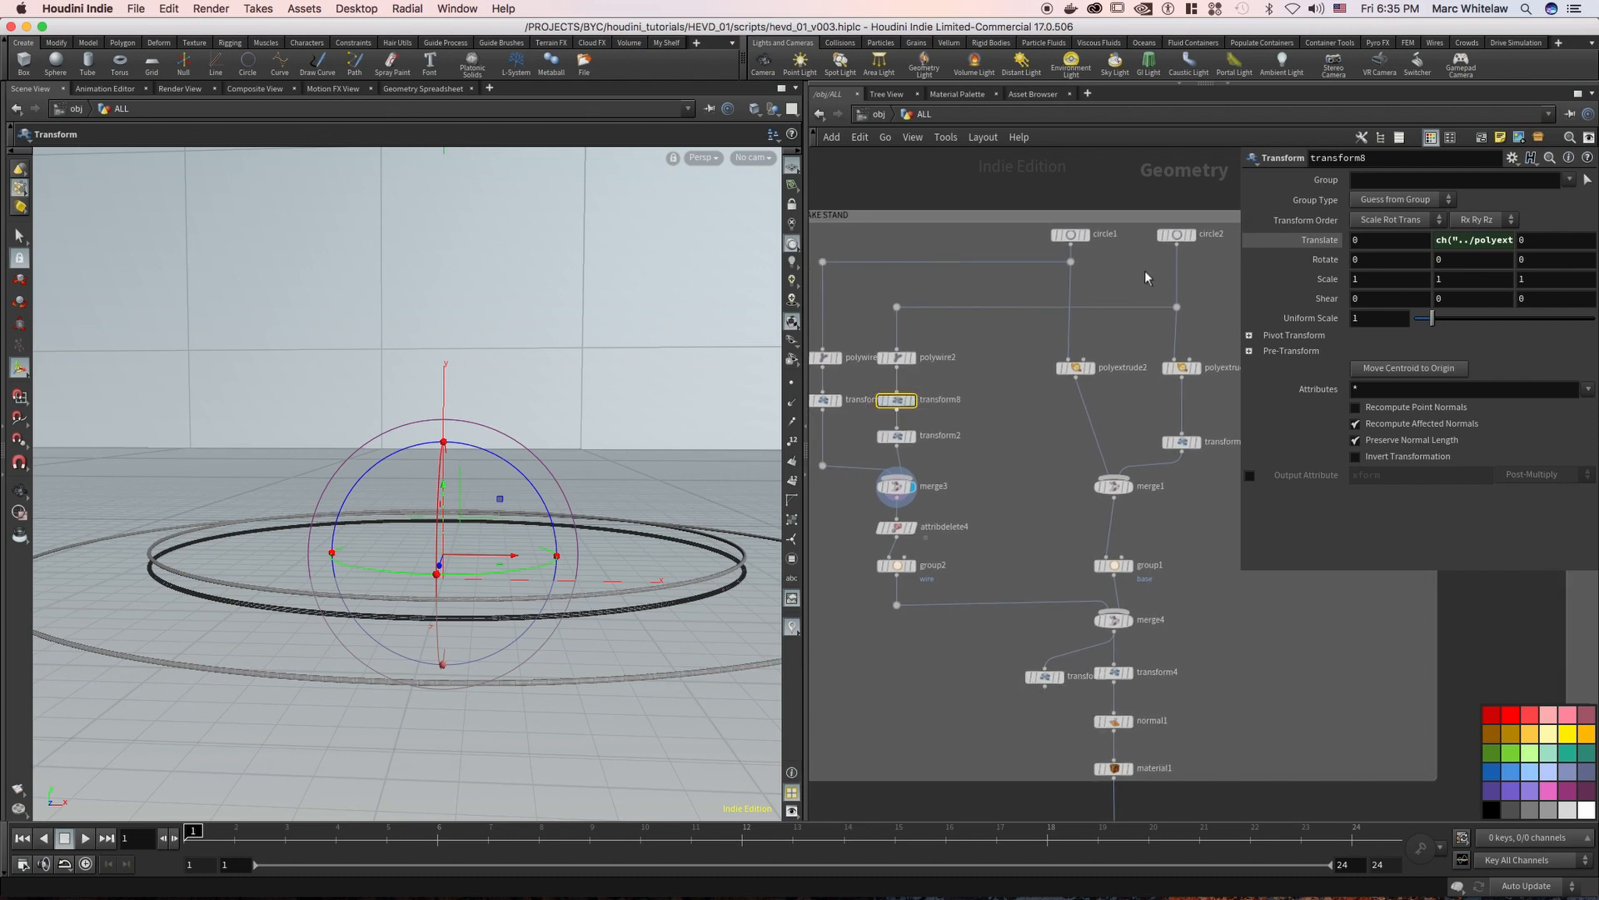
pyautogui.moveTo(1127, 337); pyautogui.dragTo(1083, 343, button='middle')
pyautogui.moveTo(1097, 343)
pyautogui.mouseDown()
pyautogui.moveTo(1170, 409)
pyautogui.moveTo(1159, 385)
pyautogui.mouseUp()
pyautogui.click(852, 405)
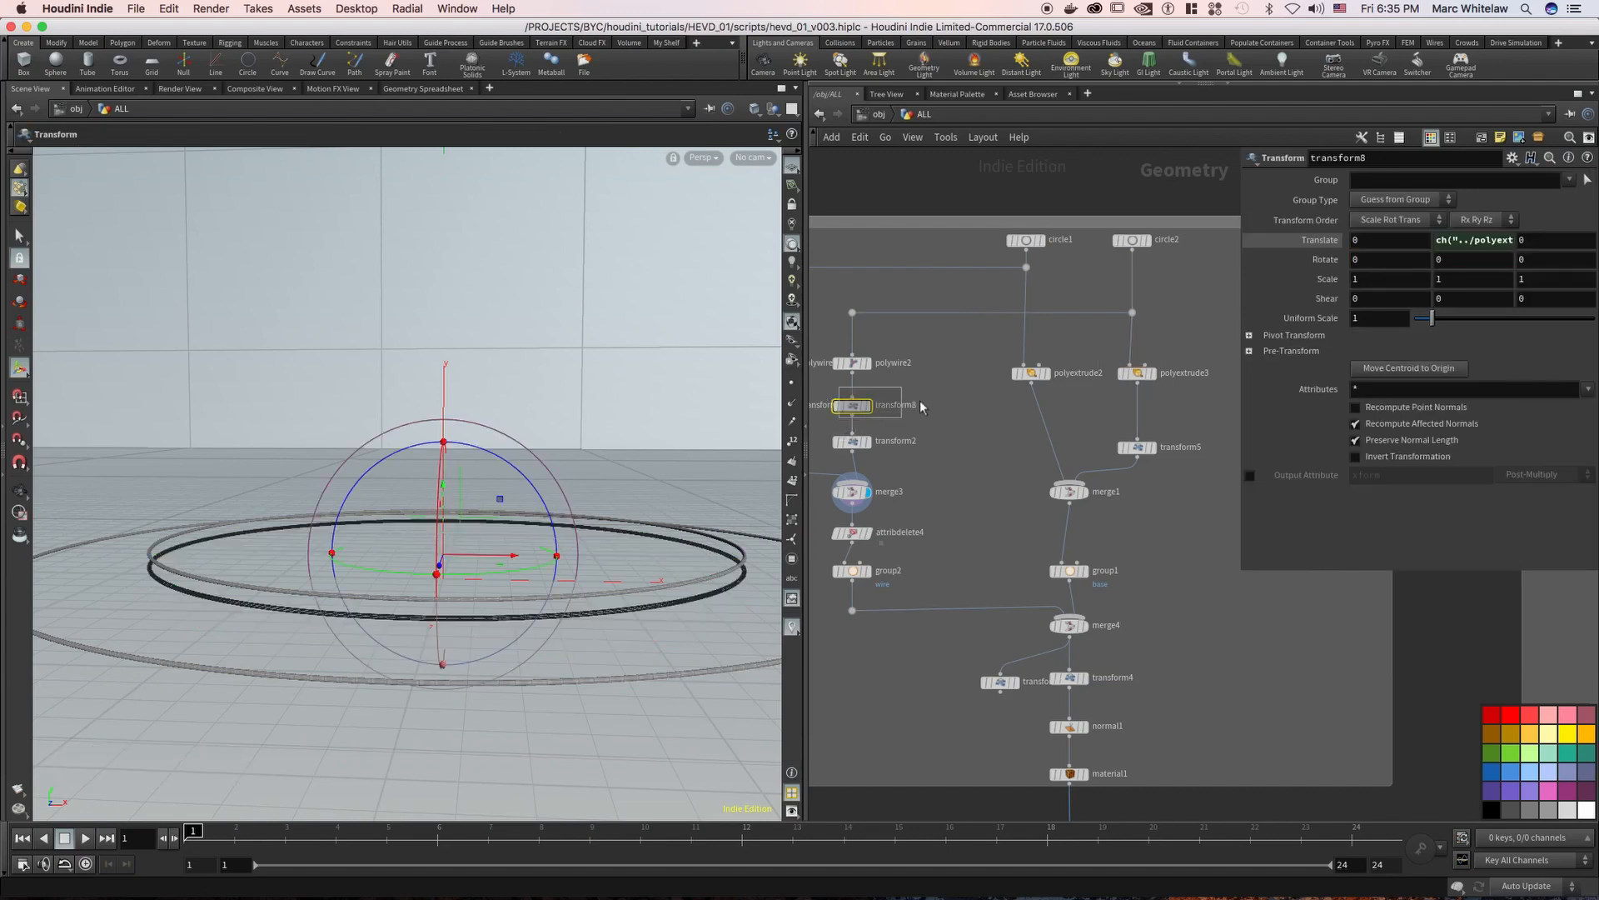
pyautogui.moveTo(1109, 347); pyautogui.dragTo(1216, 347)
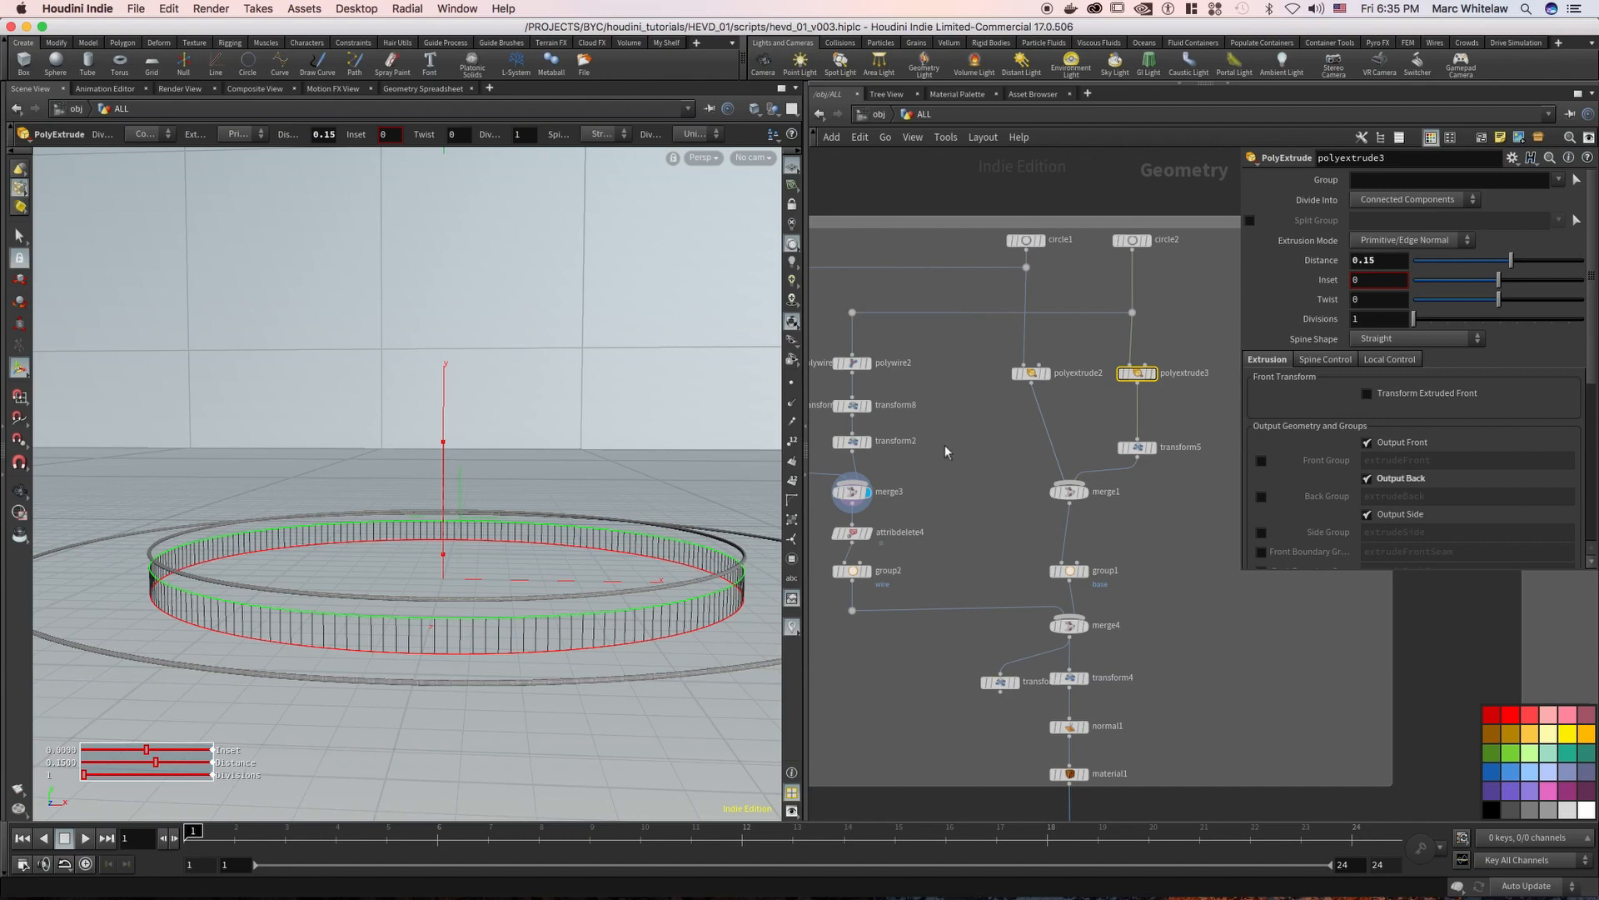
# Move the transform5 node closer to polyextrude3, and check the matching Translate values on transform2
pyautogui.moveTo(1156, 457)
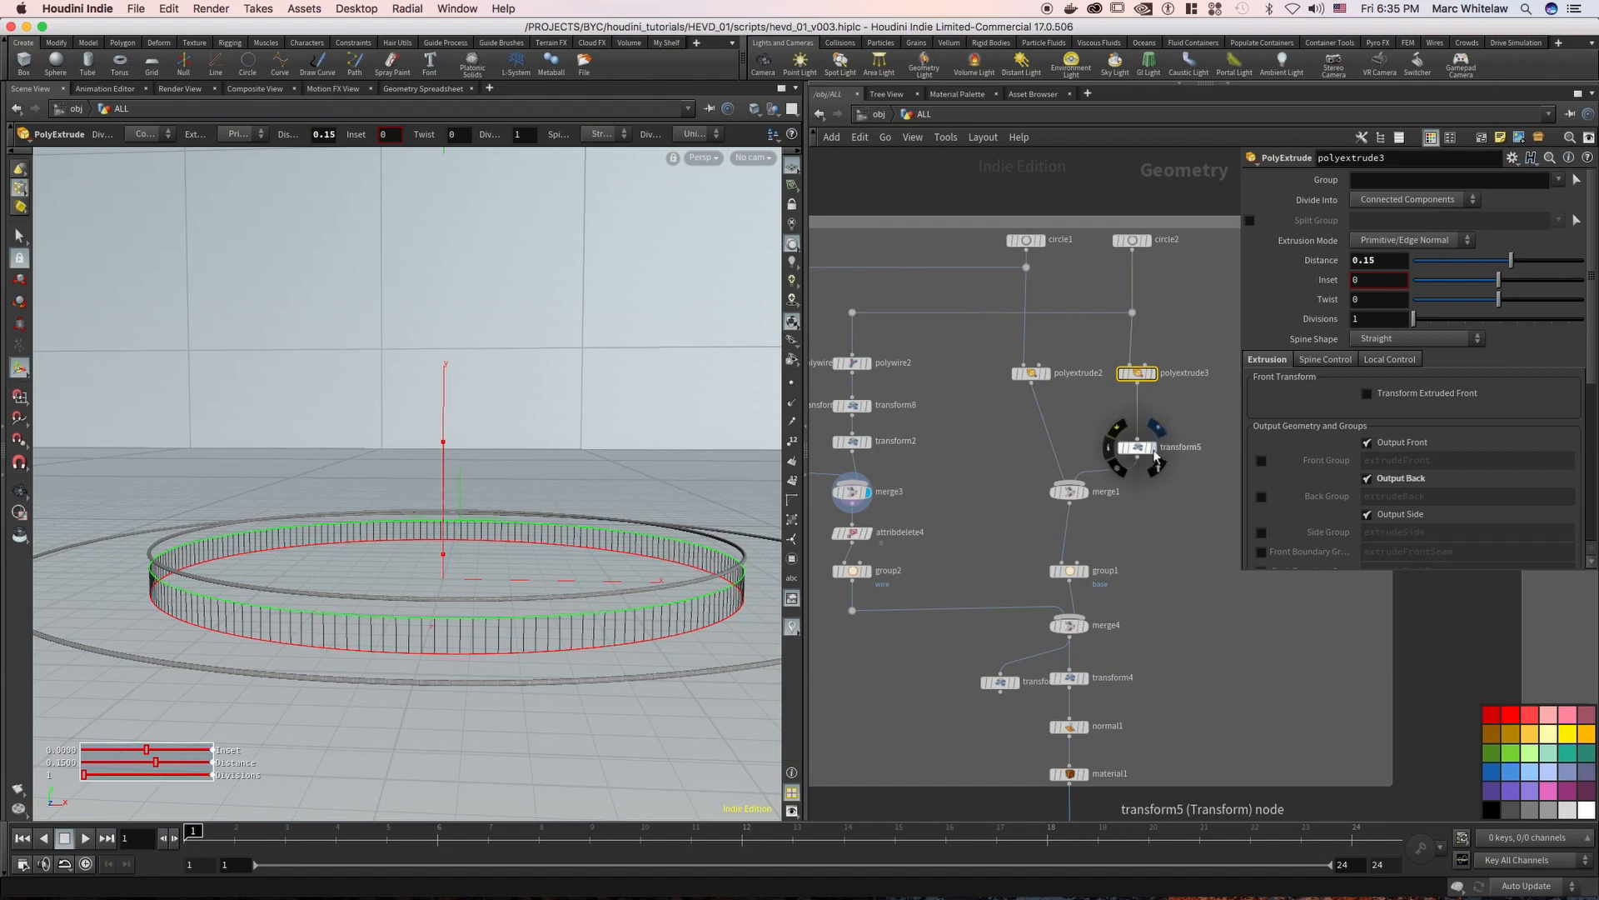
pyautogui.moveTo(1184, 427); pyautogui.dragTo(1121, 472)
pyautogui.moveTo(1141, 454); pyautogui.dragTo(1141, 438)
pyautogui.moveTo(952, 423); pyautogui.dragTo(981, 415, button='middle')
pyautogui.moveTo(939, 417); pyautogui.dragTo(871, 451)
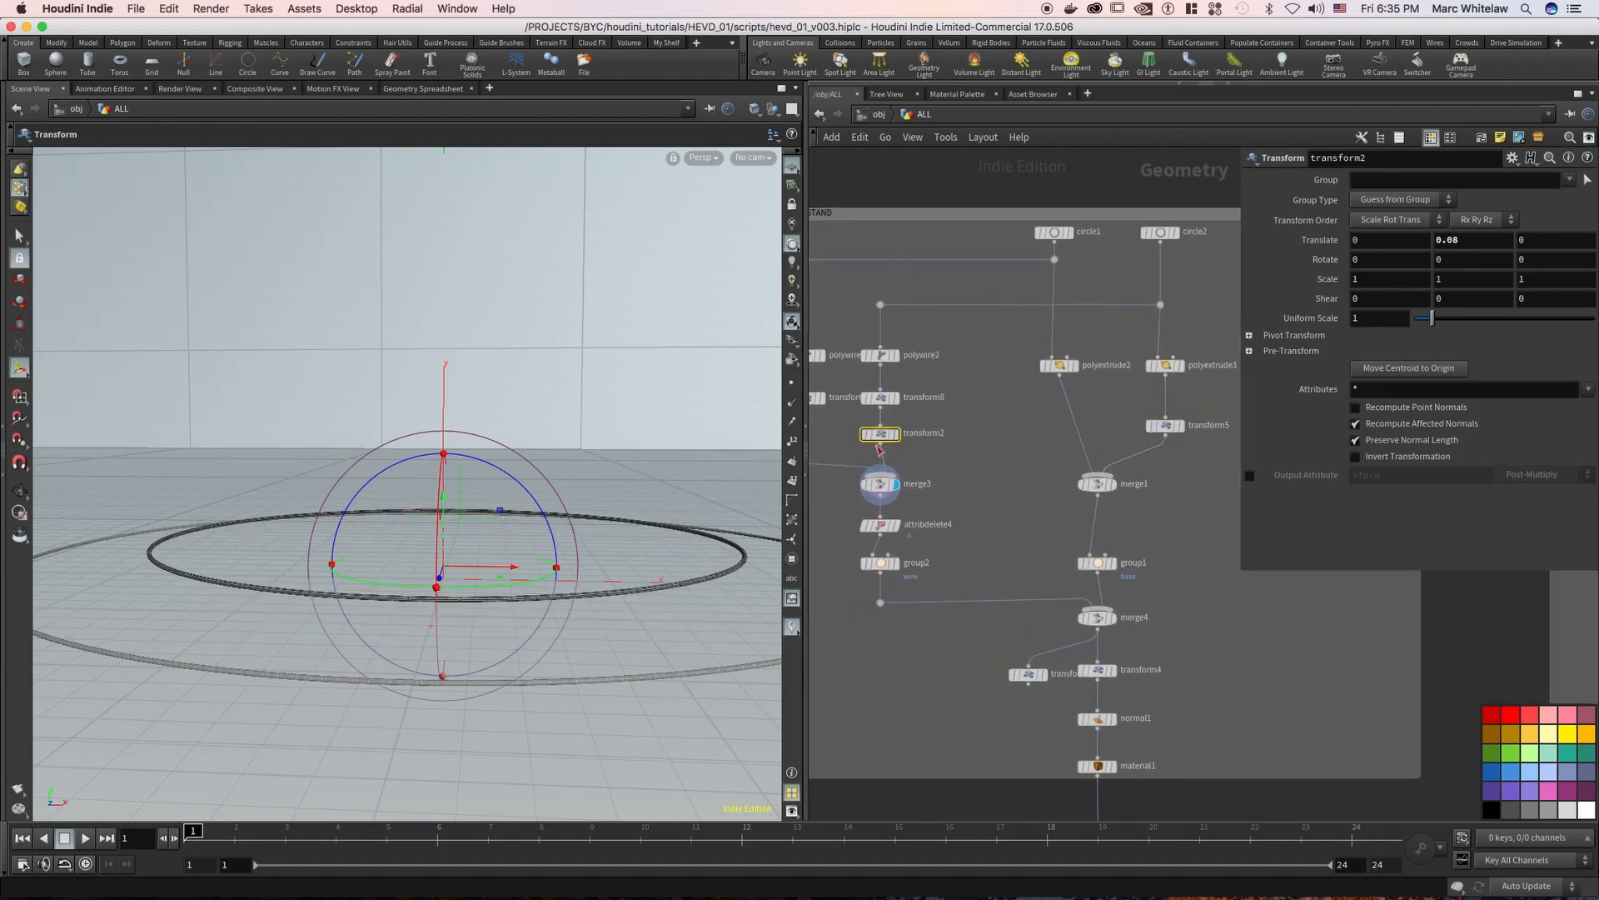
# Copy transform5's Translate Y parameter and paste it as a relative reference into transform2's Translate Y
pyautogui.moveTo(1117, 393); pyautogui.dragTo(1200, 449)
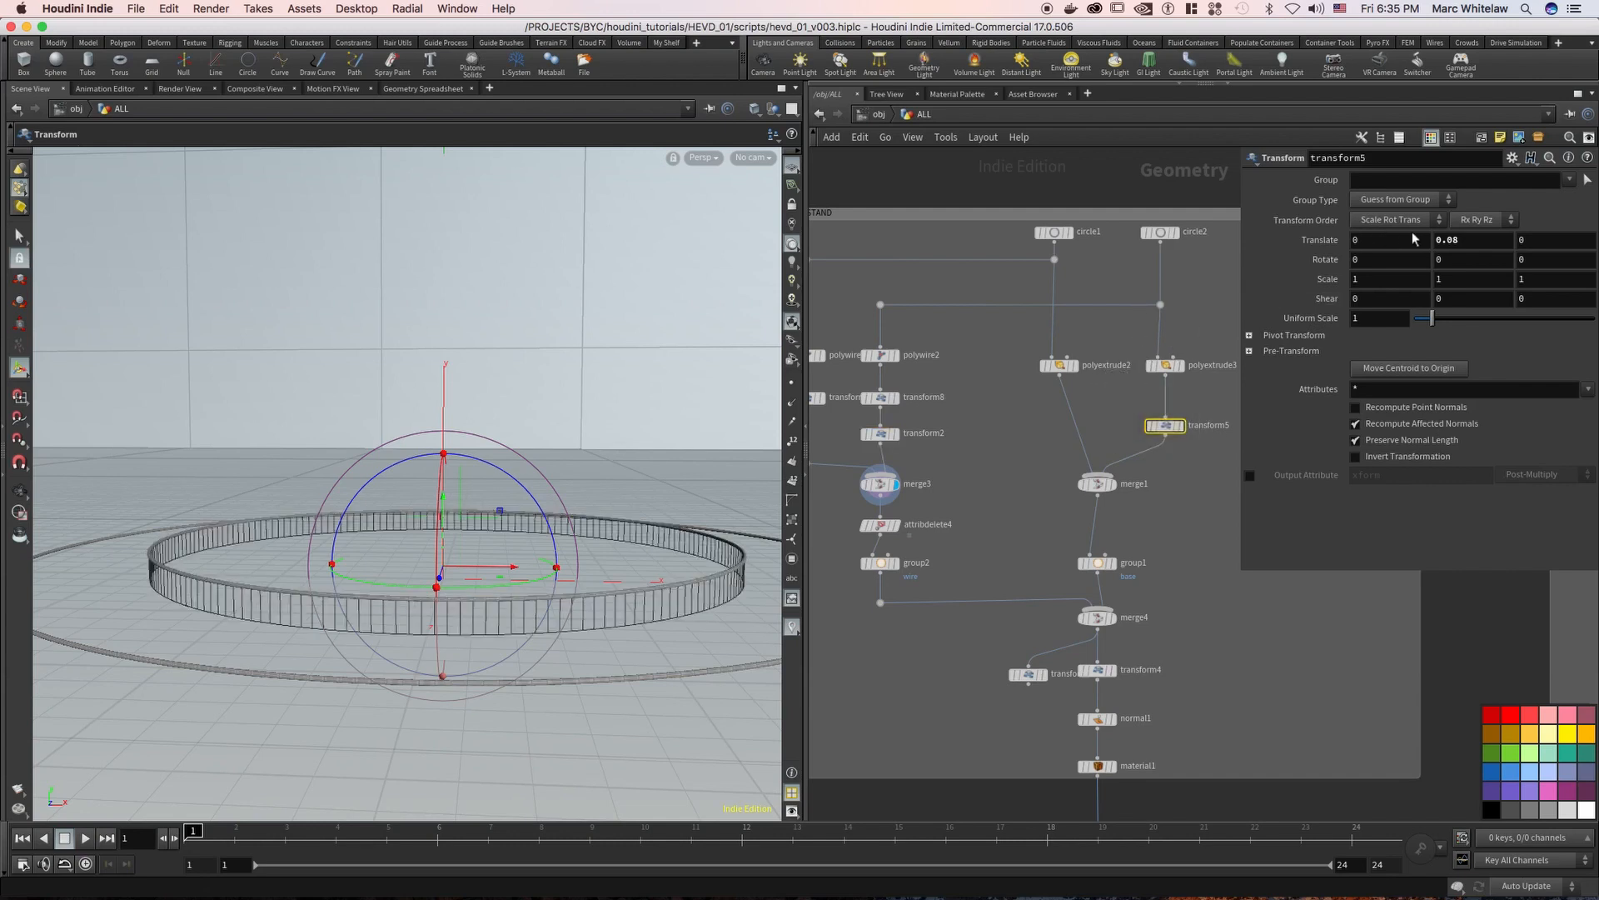
pyautogui.rightClick(1457, 242)
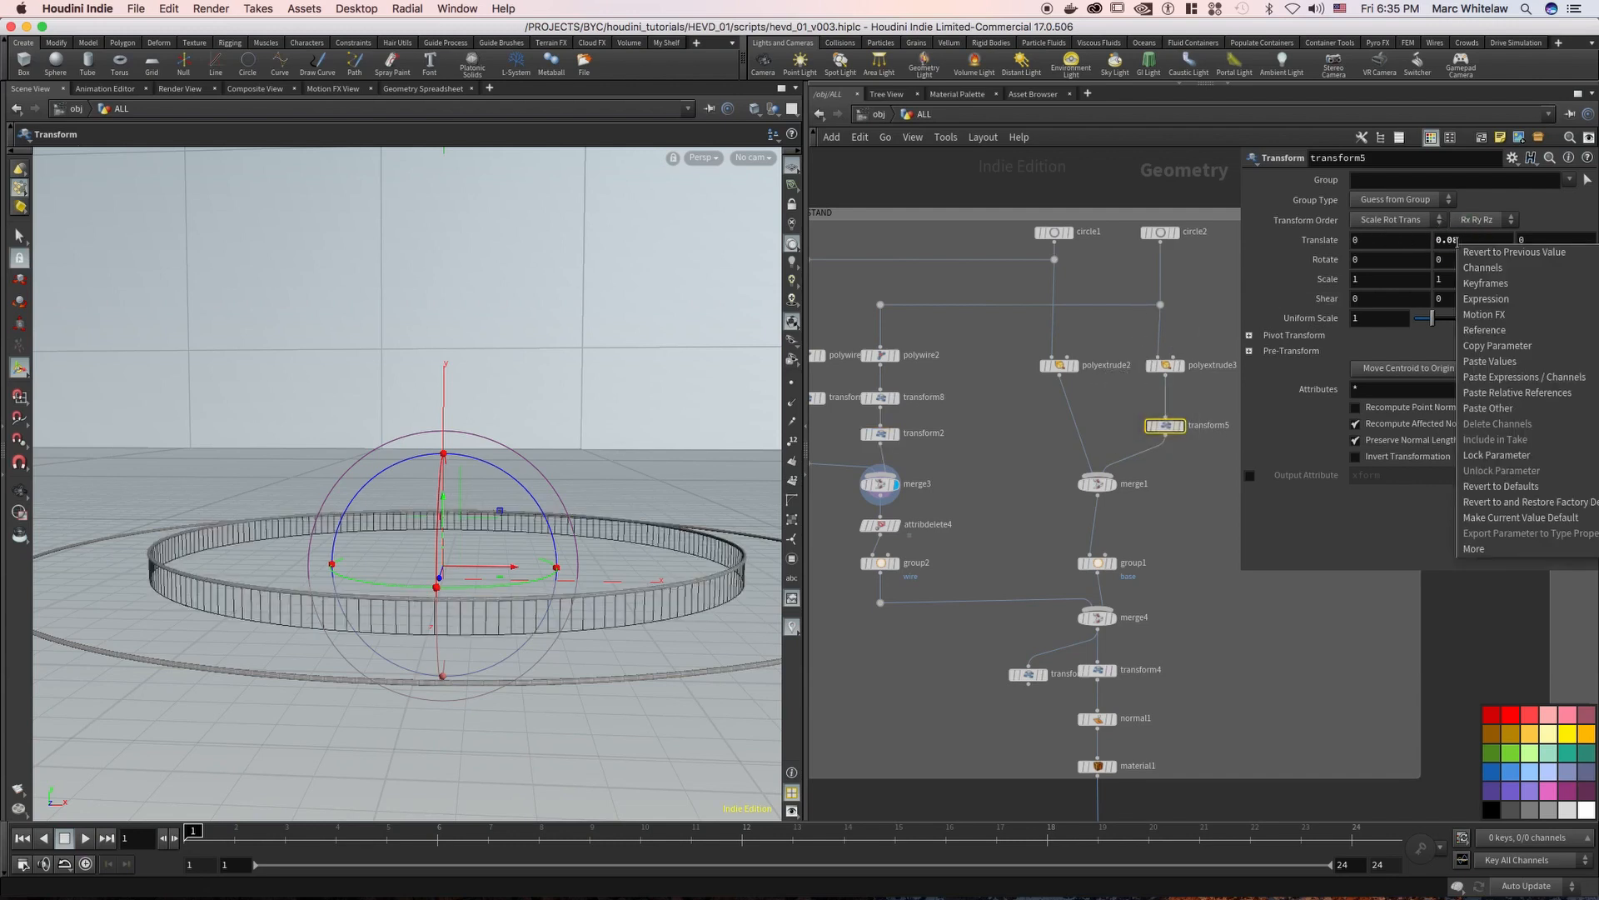
pyautogui.click(1491, 350)
pyautogui.moveTo(950, 417); pyautogui.dragTo(861, 449)
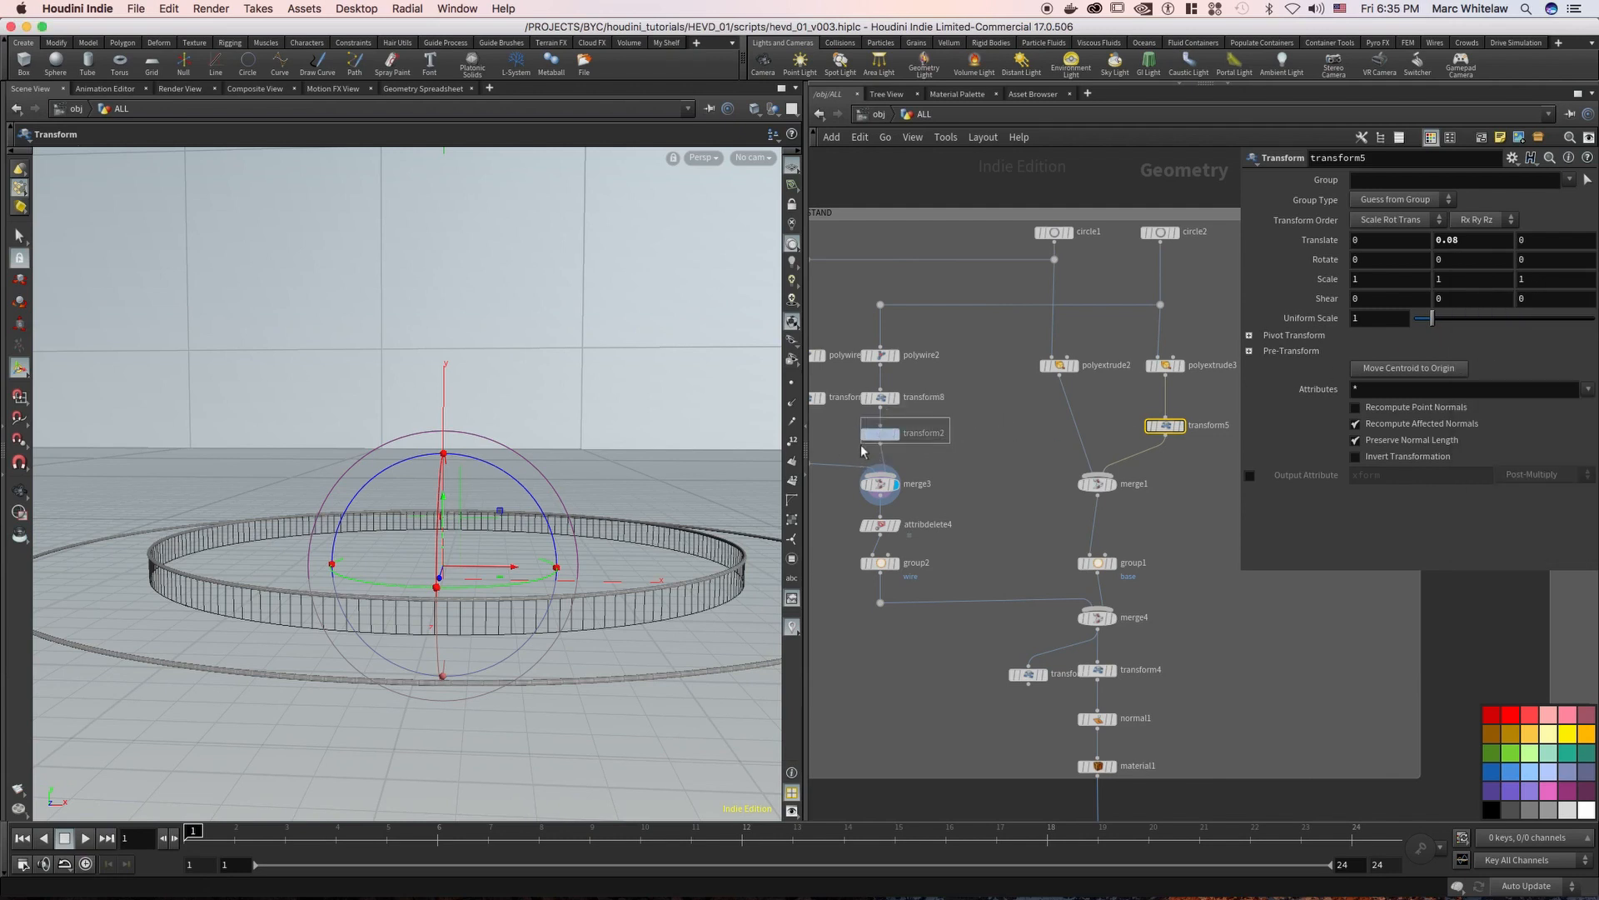
pyautogui.rightClick(1450, 241)
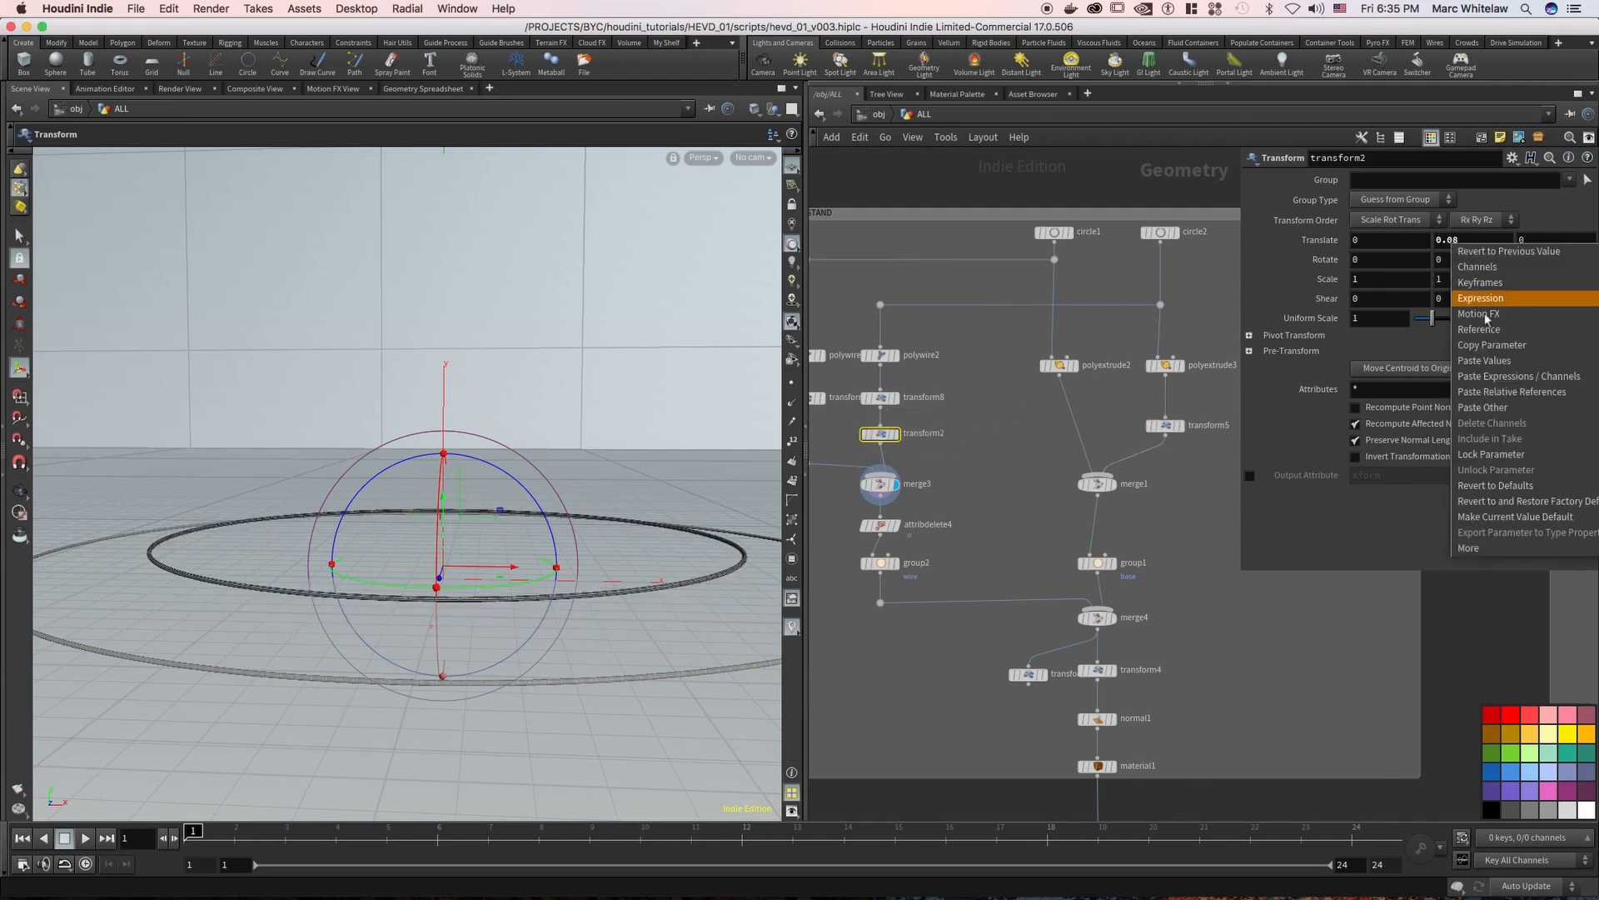
pyautogui.click(1510, 392)
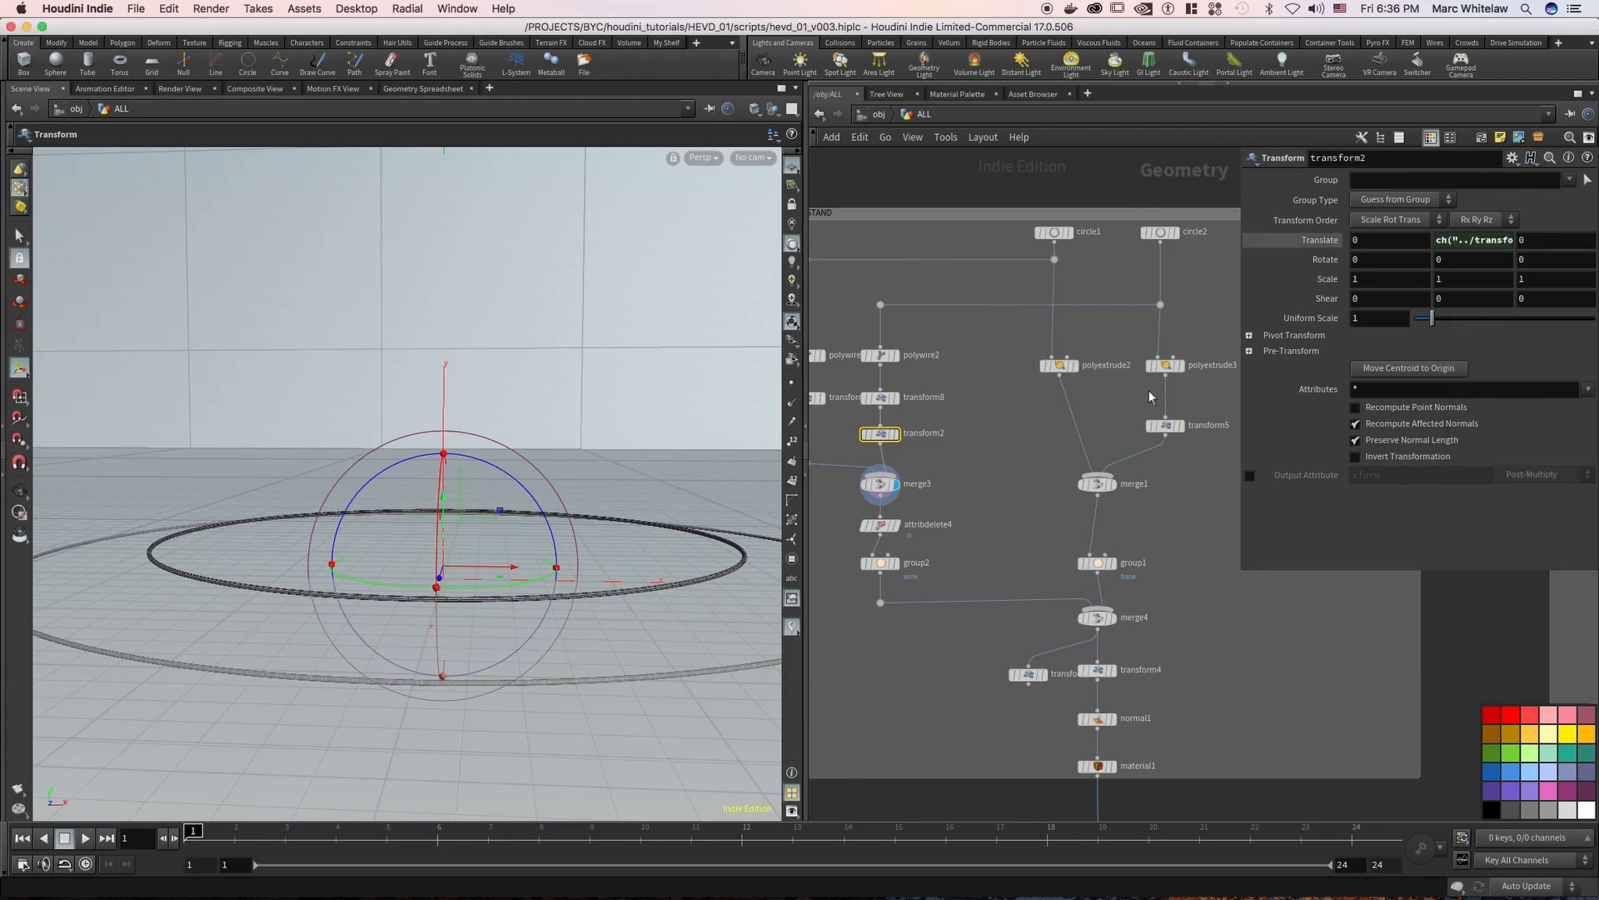
# Select transform5 and set its Translate Y to .08
pyautogui.moveTo(1152, 428); pyautogui.dragTo(1178, 444)
pyautogui.moveTo(1467, 247); pyautogui.dragTo(1418, 246)
pyautogui.write('.08')
pyautogui.press('Return')
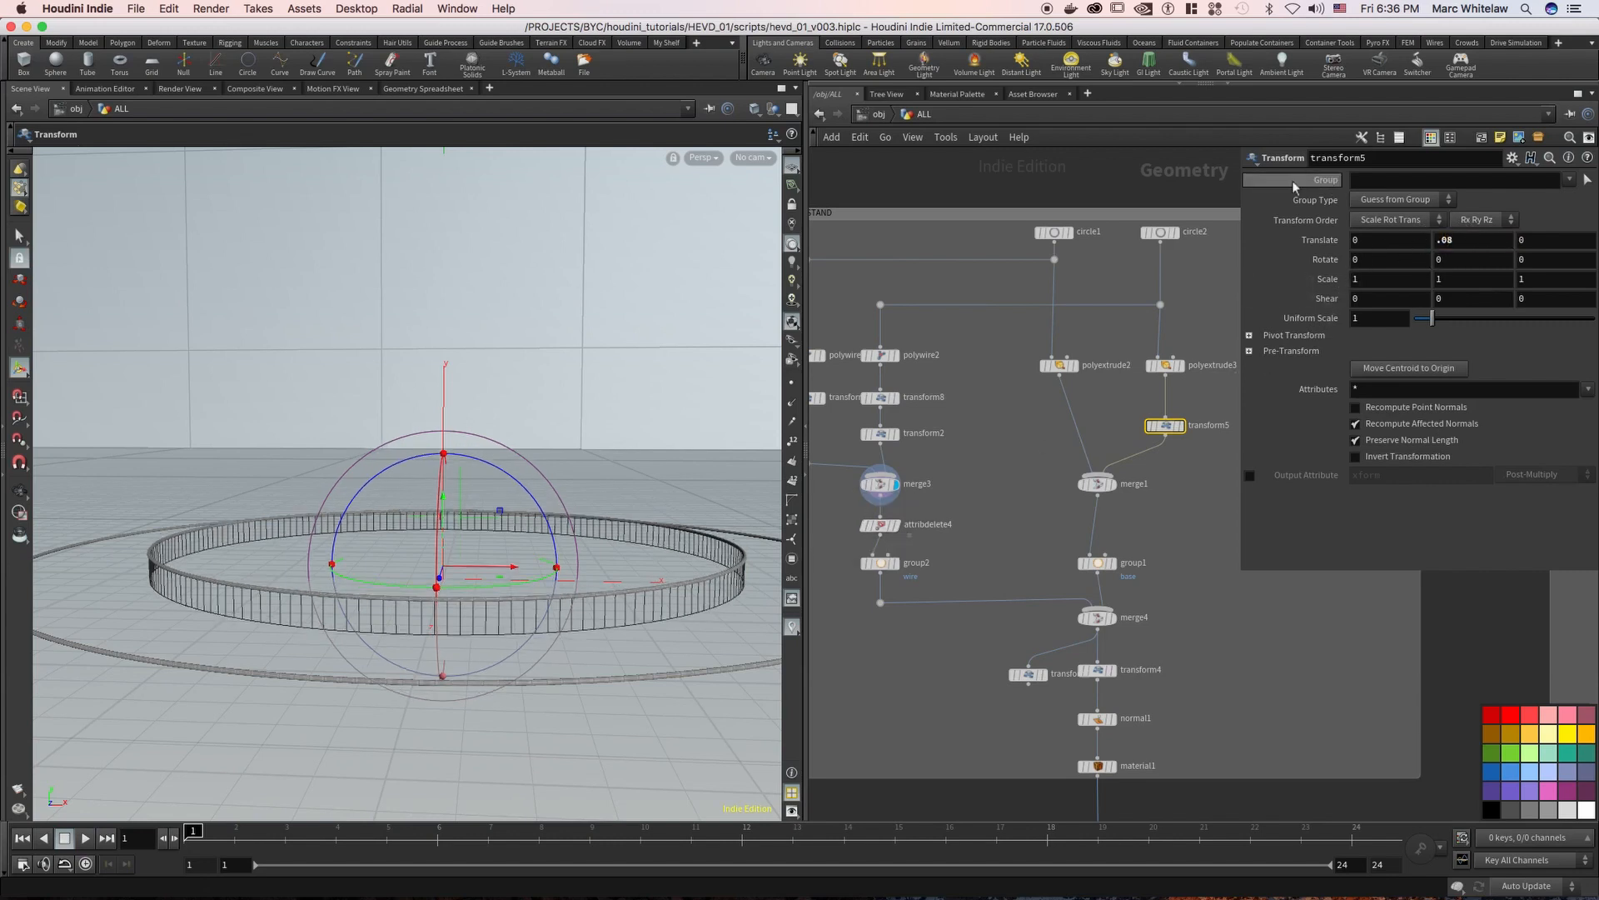
# Display the attribdelete4 and group2 nodes in turn to examine the cake stand's wire branch
pyautogui.moveTo(935, 510); pyautogui.dragTo(970, 448, button='middle')
pyautogui.click(931, 468)
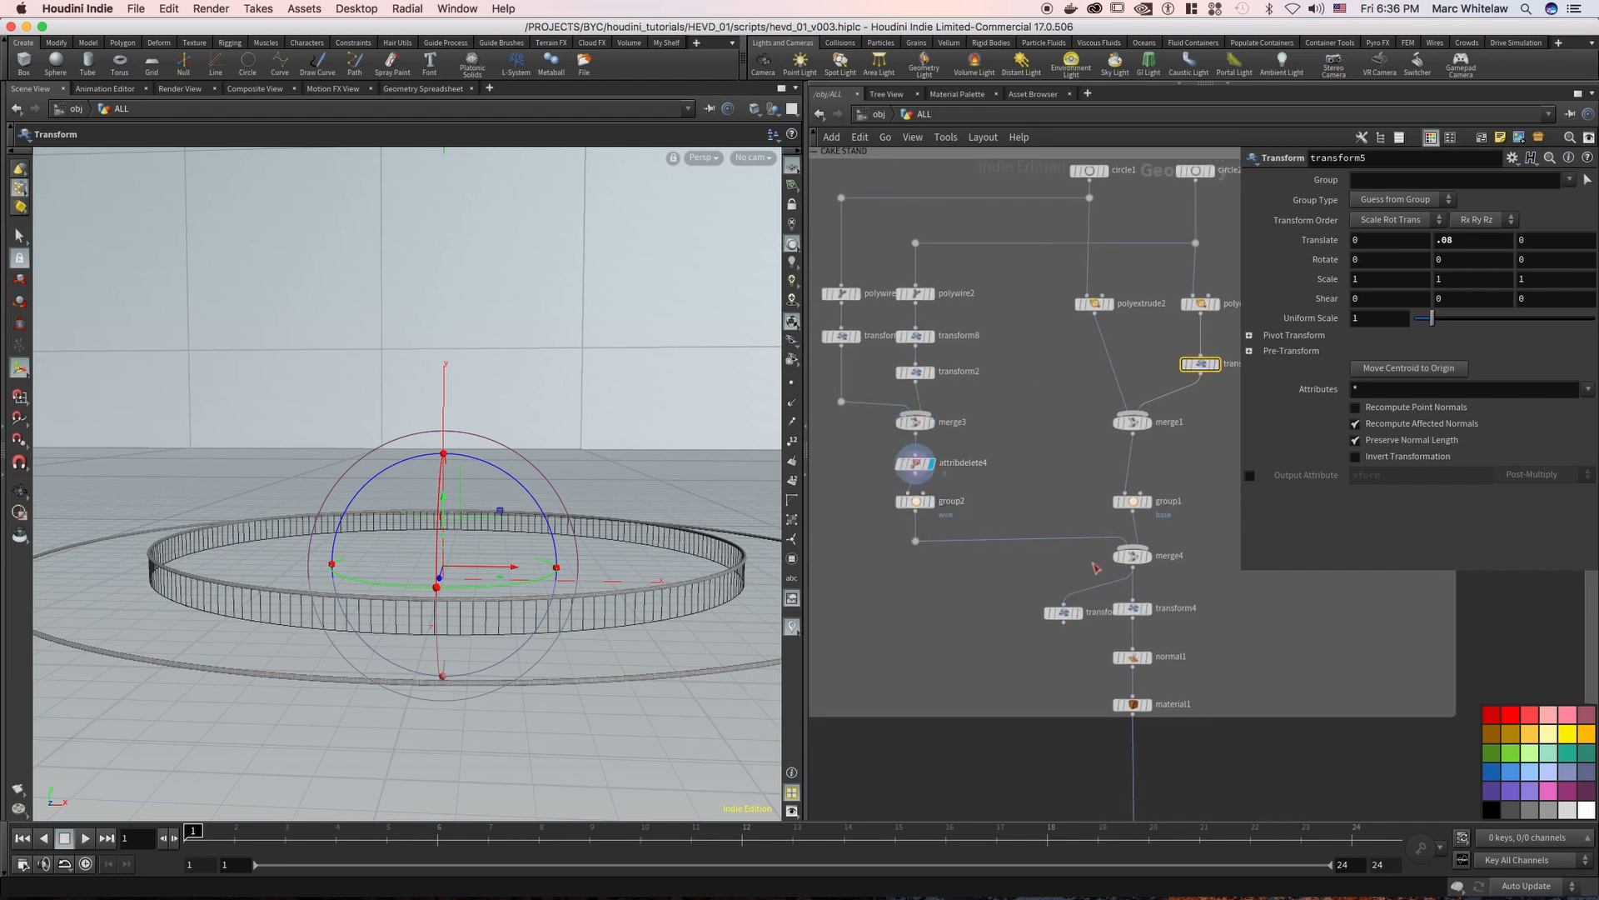
pyautogui.click(931, 503)
# Delete the stray transform22 node branching off merge4
pyautogui.moveTo(1024, 573); pyautogui.dragTo(938, 530, button='middle')
pyautogui.moveTo(937, 529); pyautogui.dragTo(988, 597)
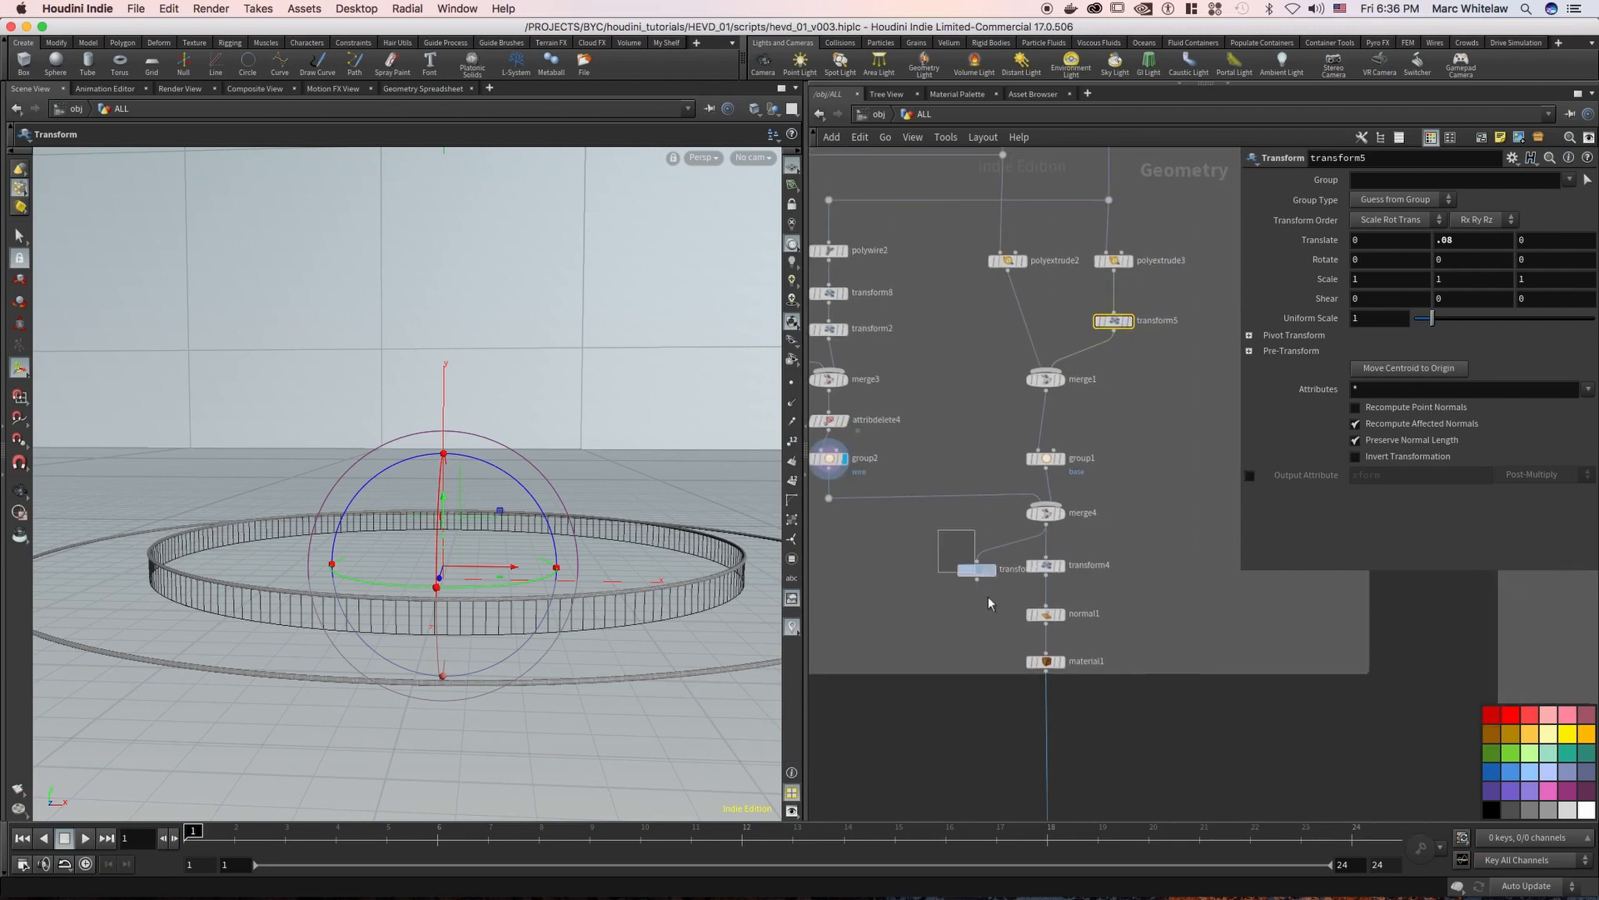
pyautogui.press('Delete')
# Display transform4, the normal node and material1 in turn to examine the finished cake stand
pyautogui.click(1061, 568)
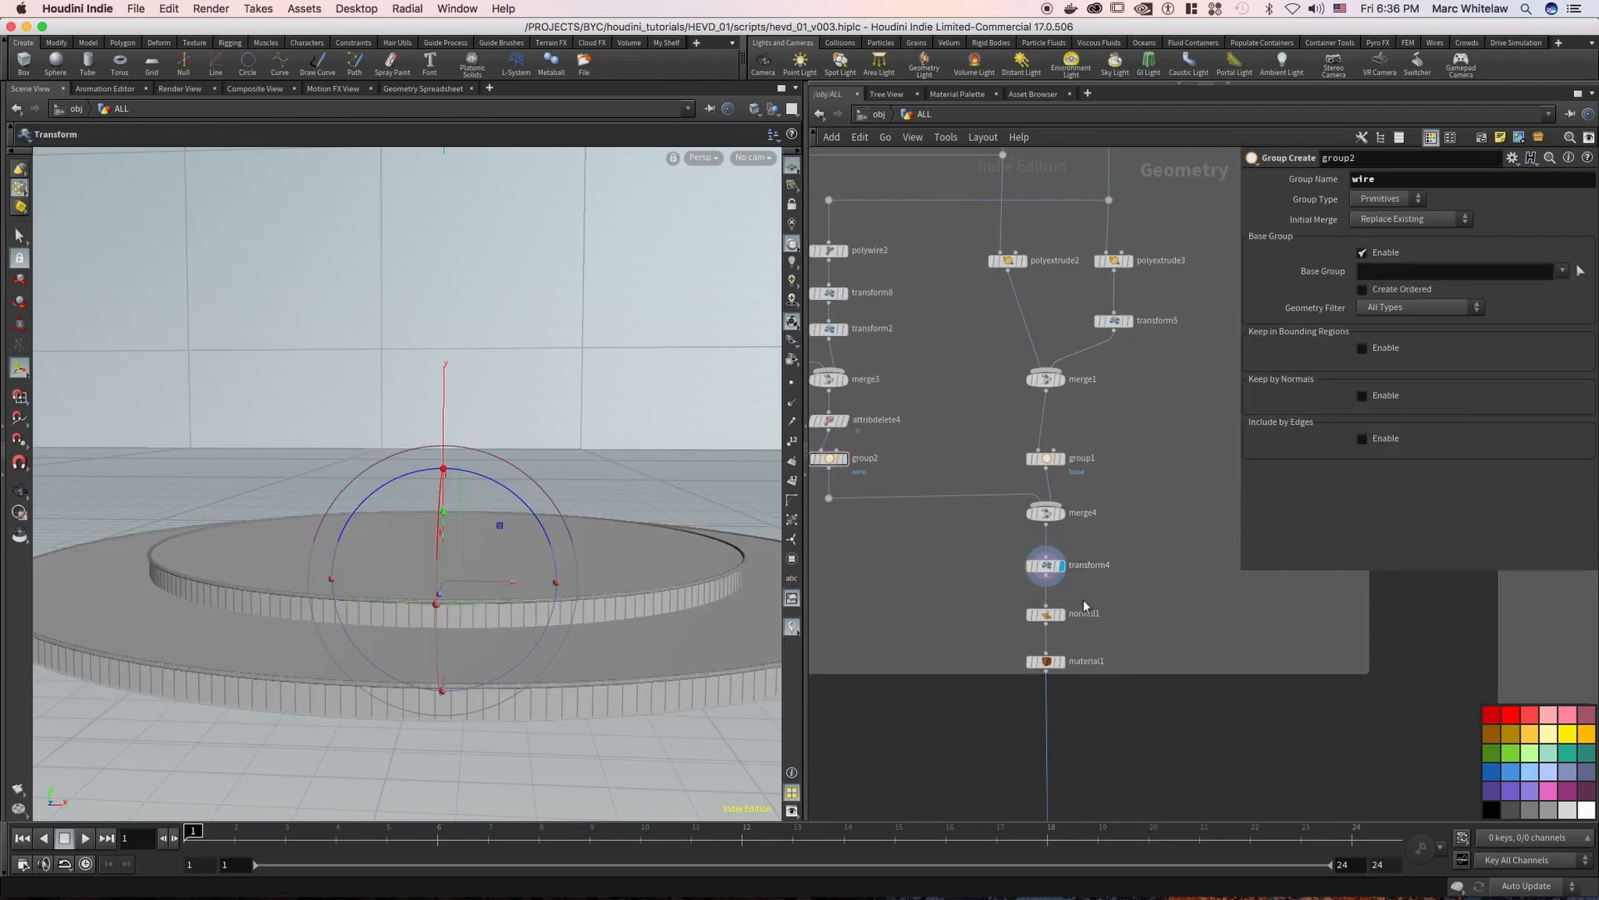
pyautogui.click(1061, 614)
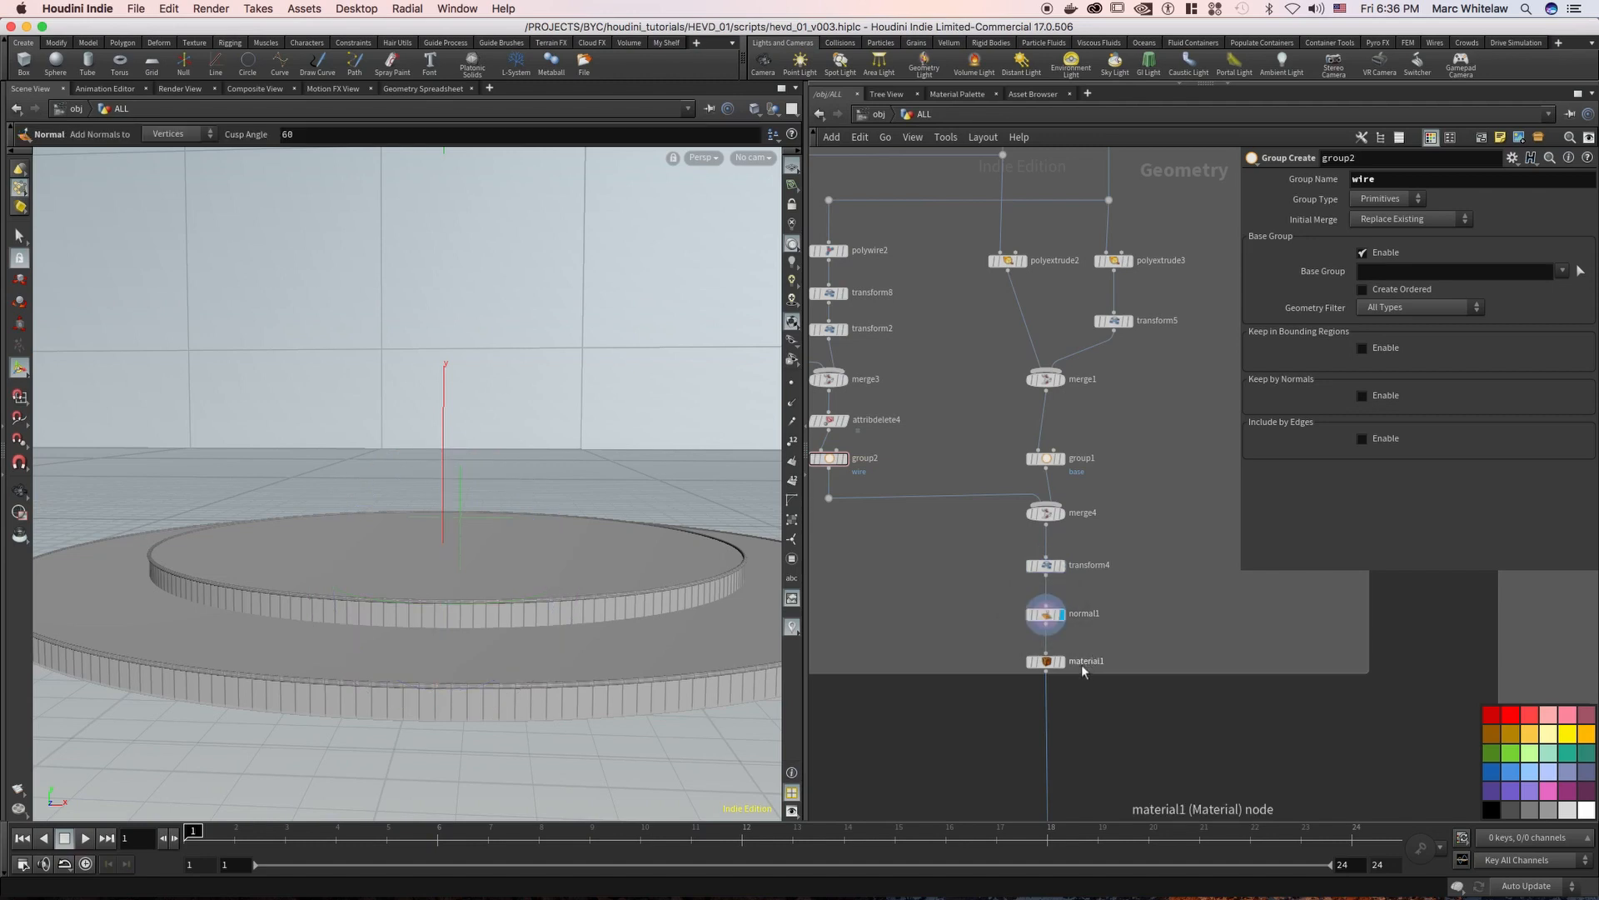
pyautogui.click(1061, 661)
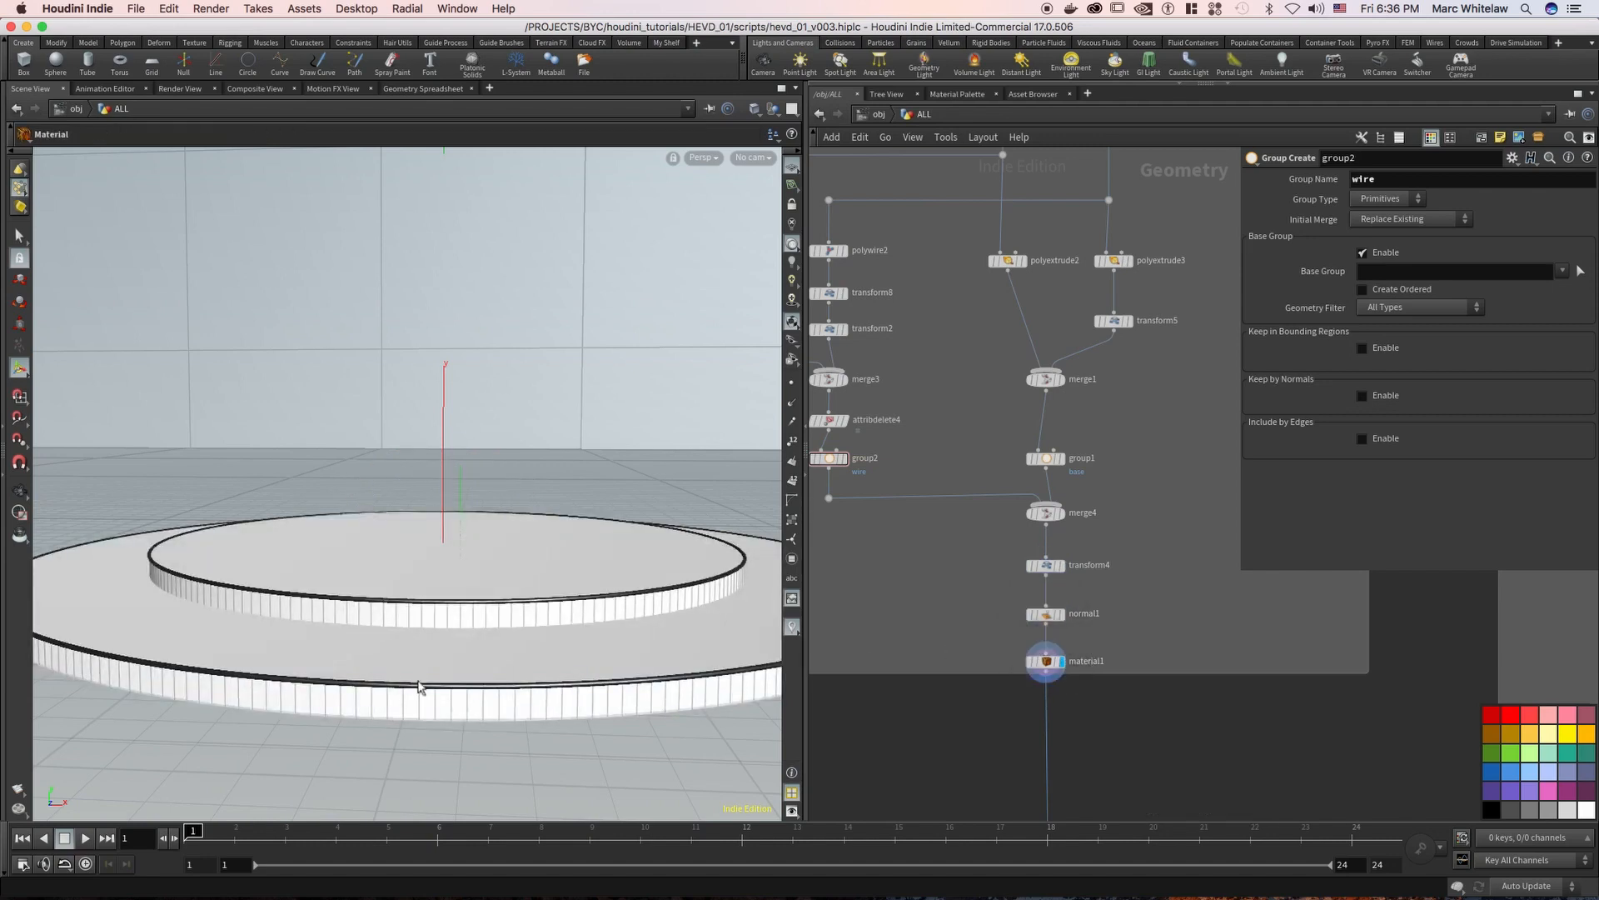
# Go to the TUBE network and display tube1 to examine its base shape
pyautogui.scroll(-6, 1138, 558)
pyautogui.moveTo(1137, 556); pyautogui.dragTo(967, 556, button='middle')
pyautogui.moveTo(1197, 388); pyautogui.dragTo(1005, 361, button='middle')
pyautogui.scroll(4, 991, 350)
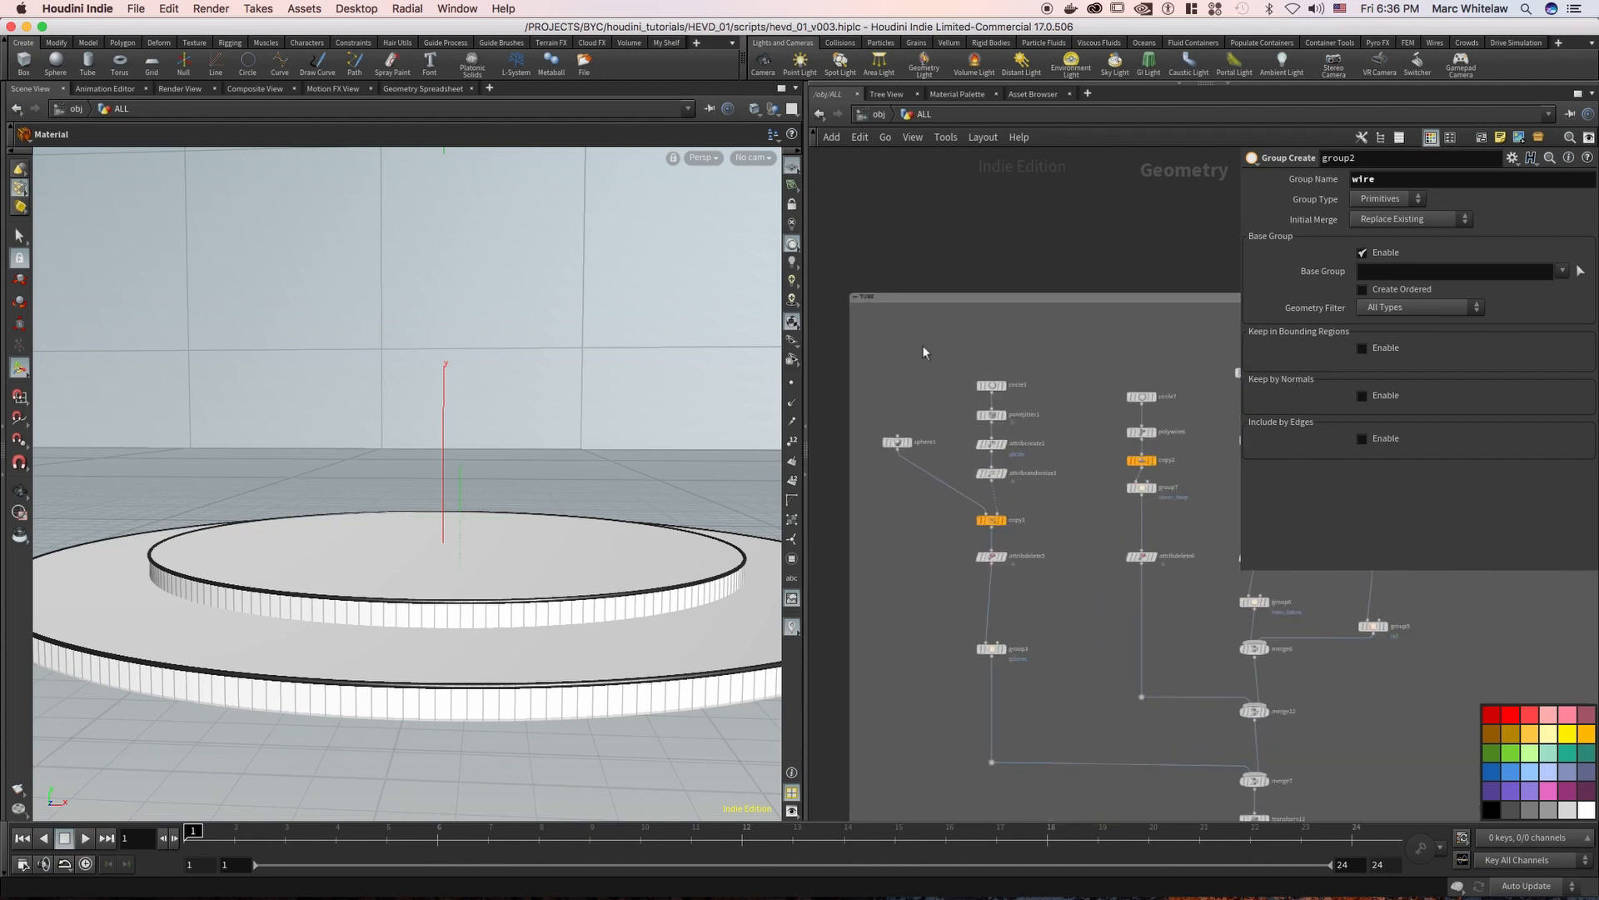
pyautogui.moveTo(937, 353); pyautogui.dragTo(957, 353, button='right')
pyautogui.moveTo(1035, 348); pyautogui.dragTo(804, 345, button='middle')
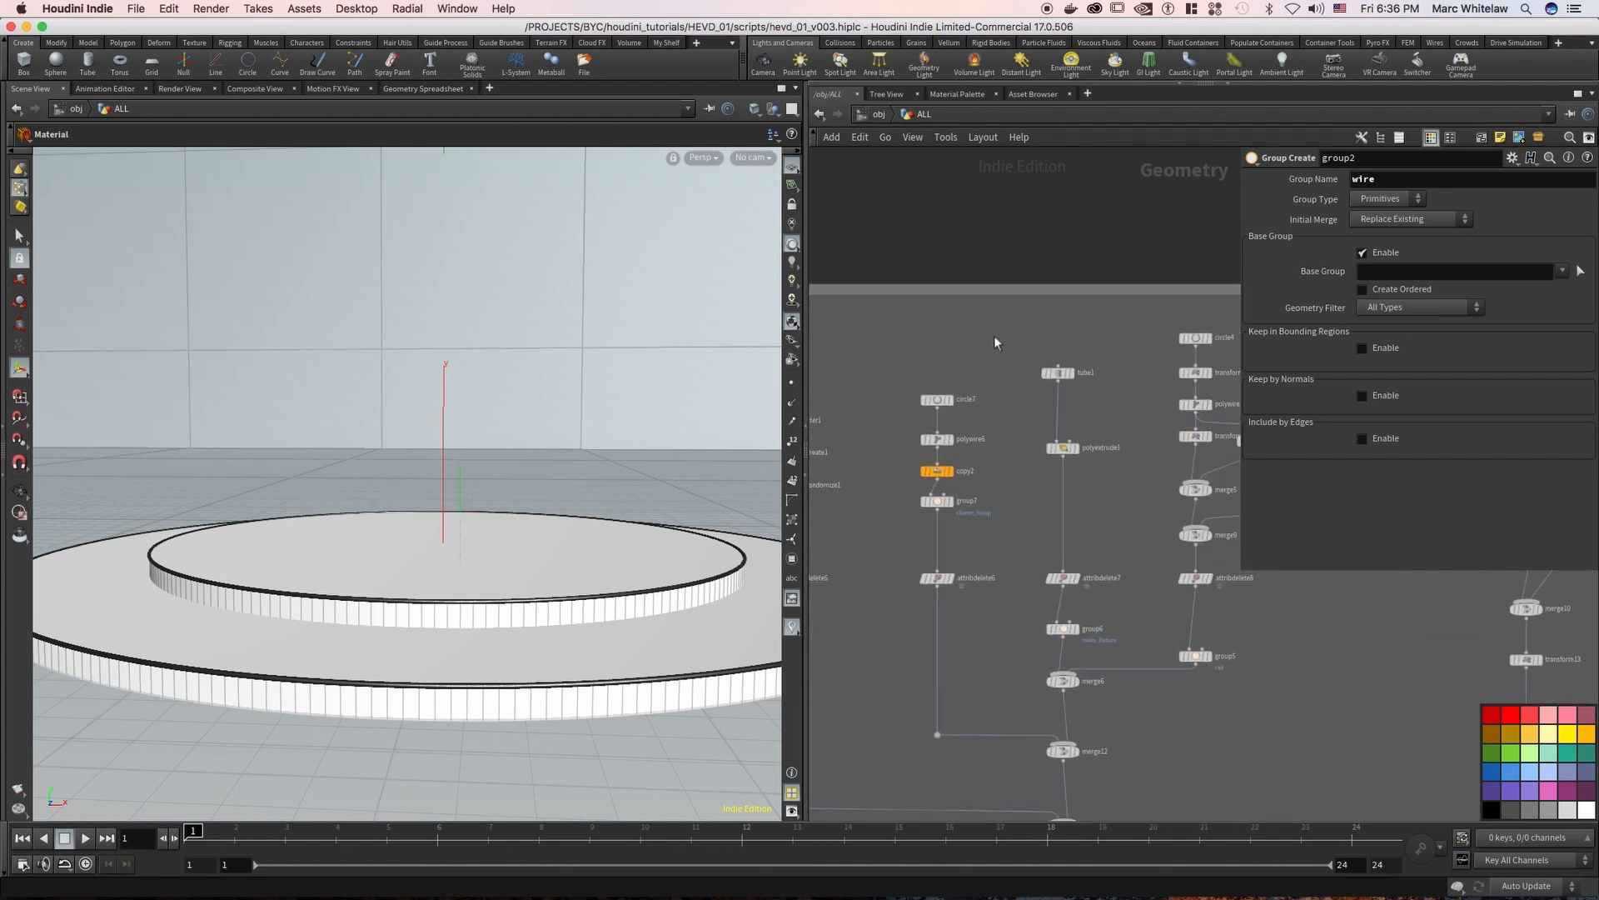
pyautogui.click(1070, 373)
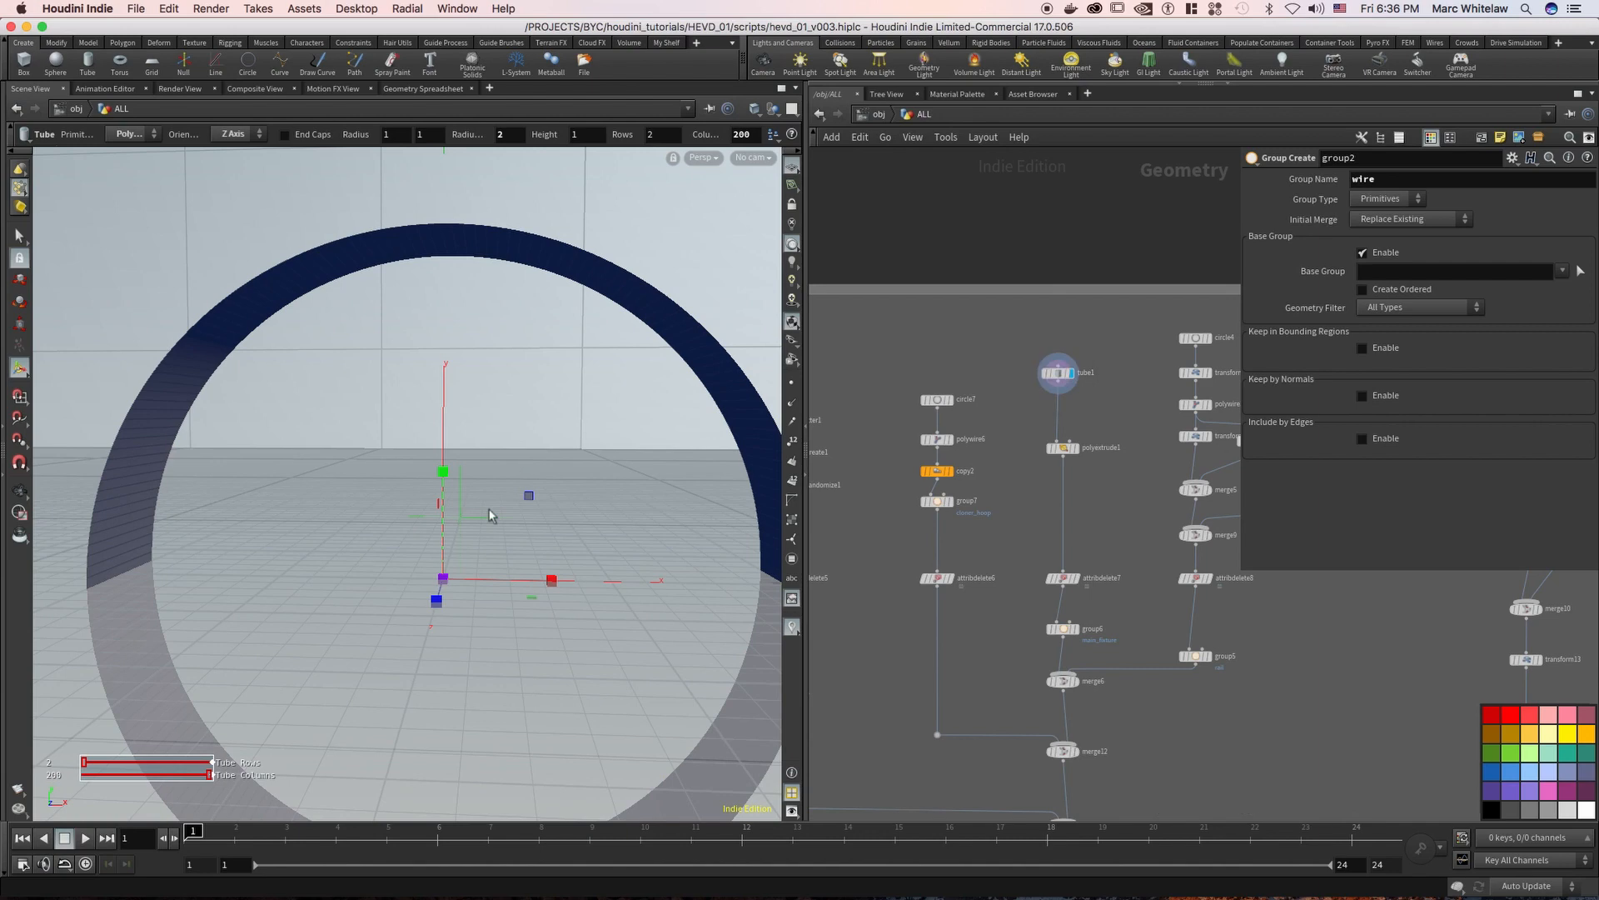
pyautogui.keyDown('alt'); pyautogui.moveTo(573, 482); pyautogui.dragTo(526, 458); pyautogui.keyUp('alt')
# Display polyextrude1 and examine its extrusion parameters
pyautogui.click(1072, 448)
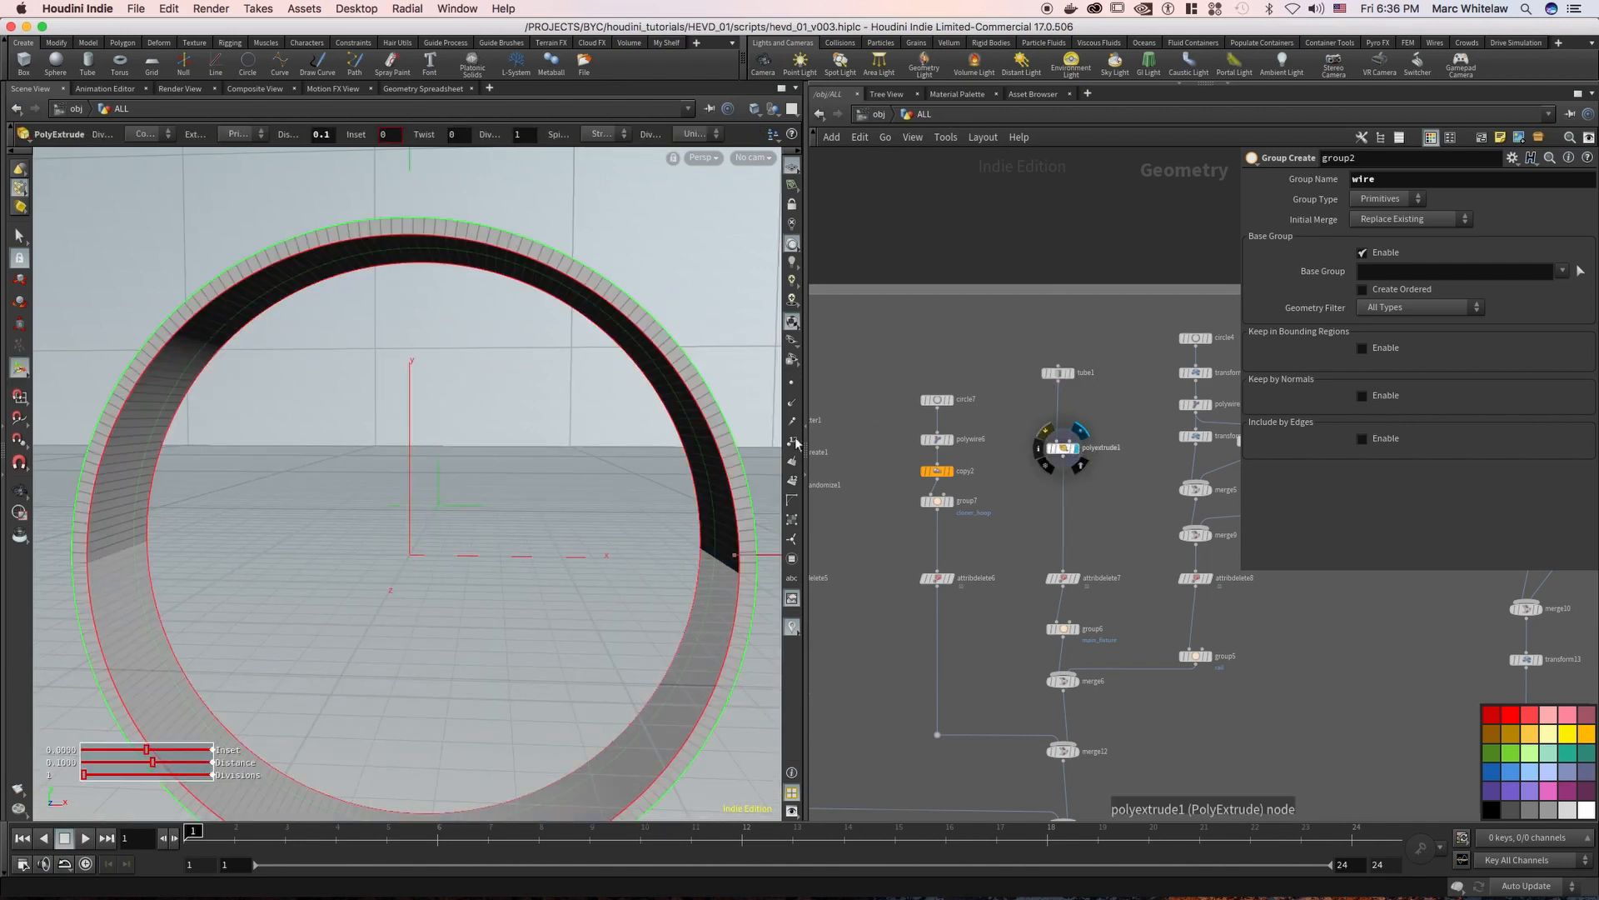
pyautogui.scroll(-5, 691, 383)
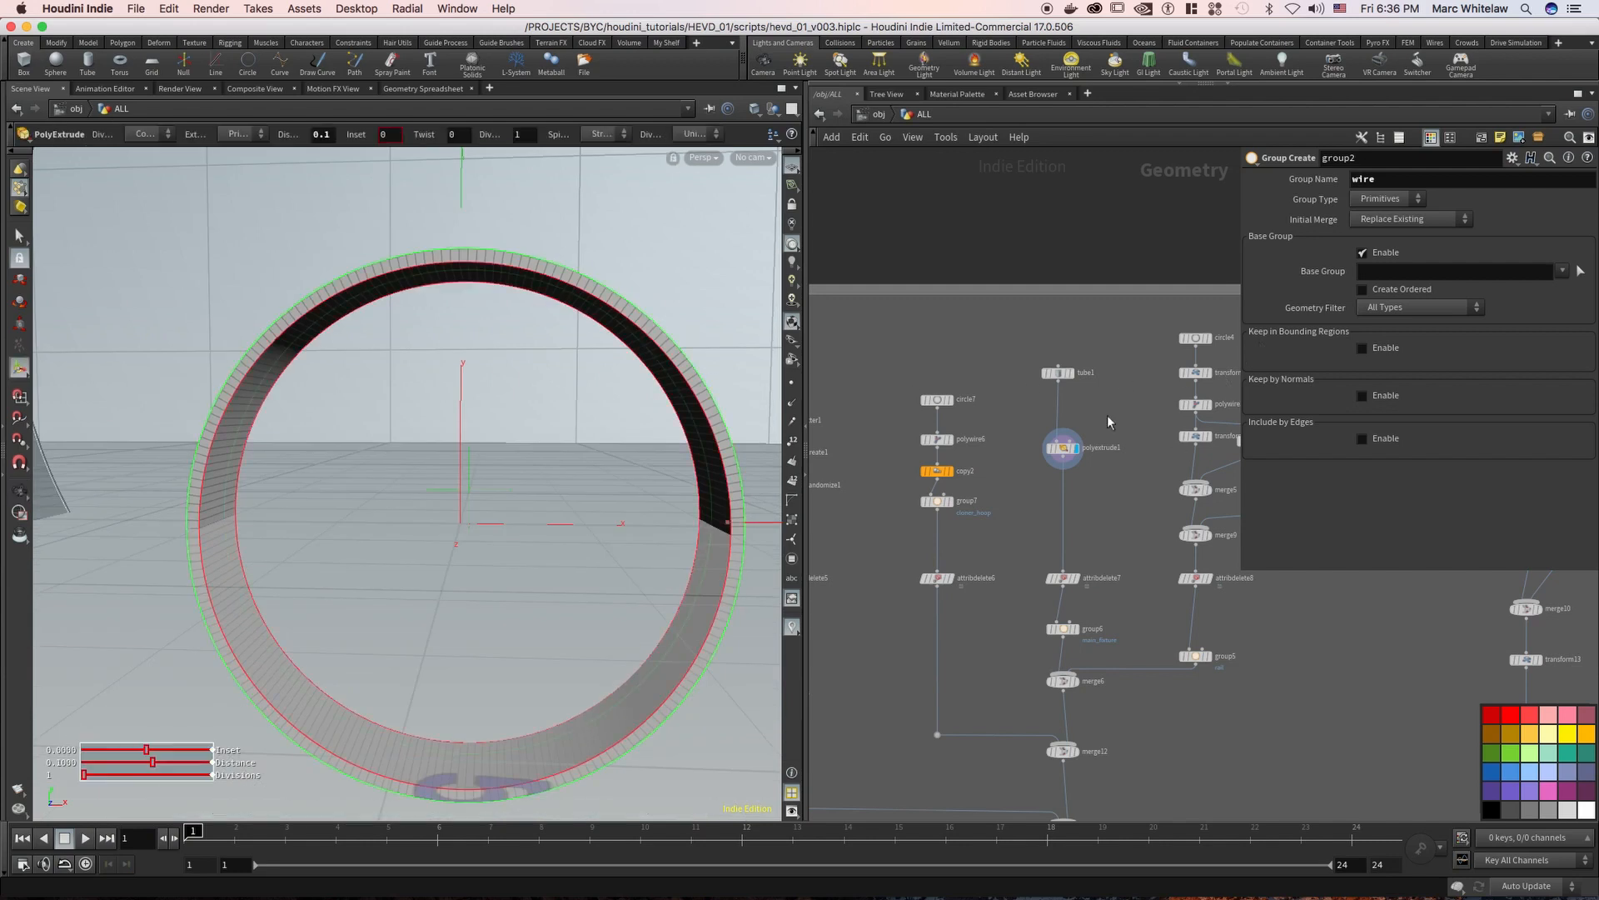
pyautogui.moveTo(1119, 412); pyautogui.dragTo(1035, 481)
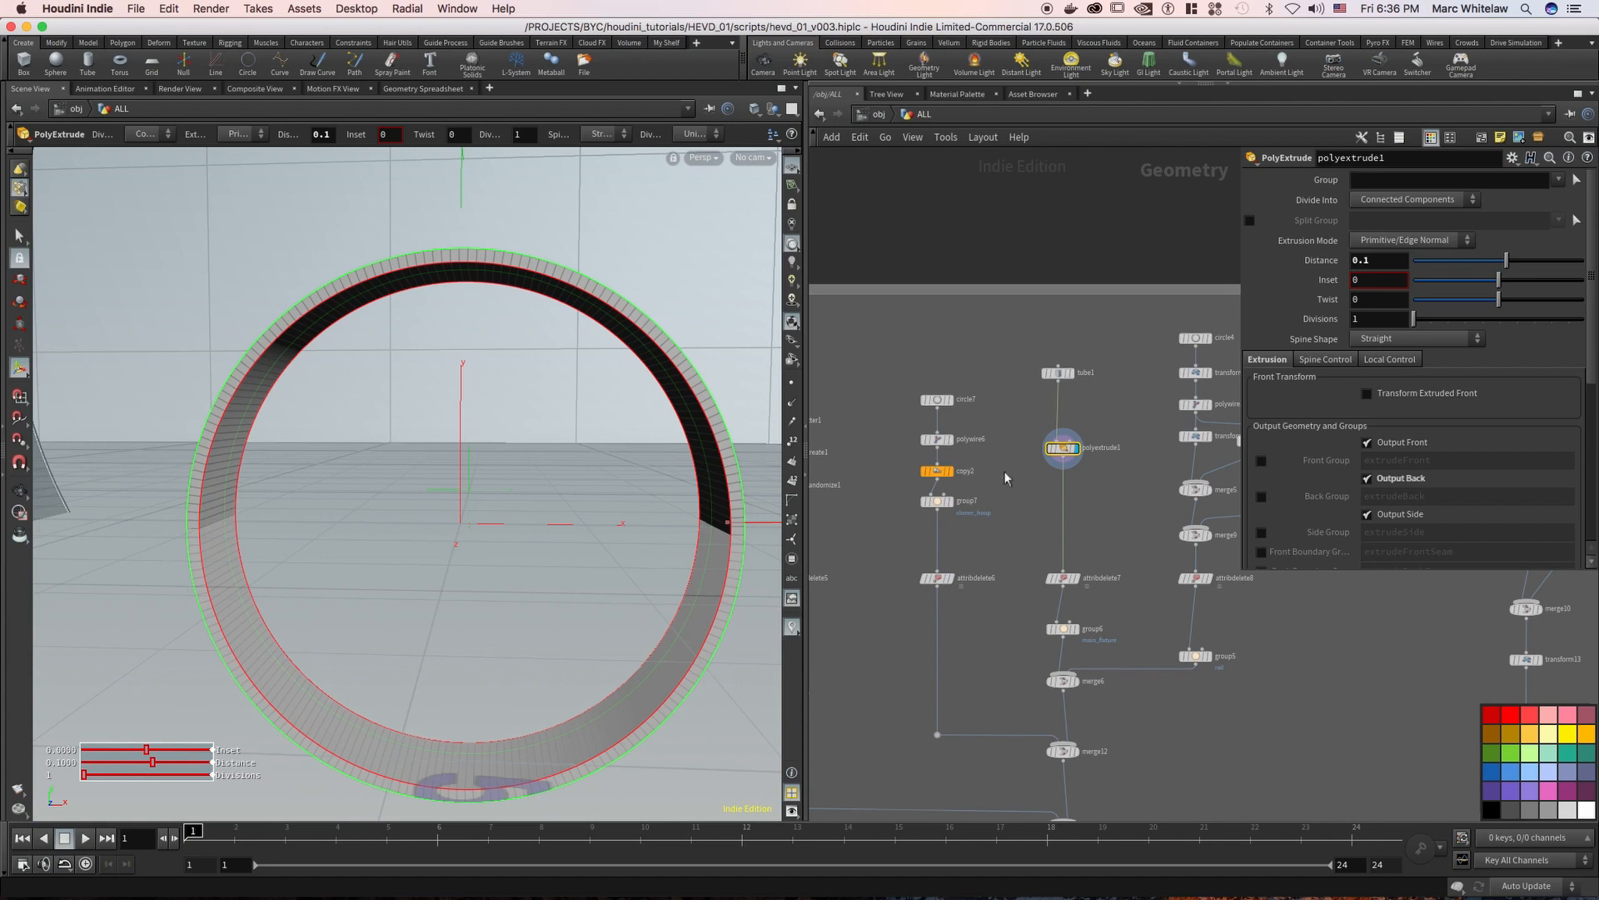
pyautogui.moveTo(992, 490); pyautogui.dragTo(1002, 463, button='middle')
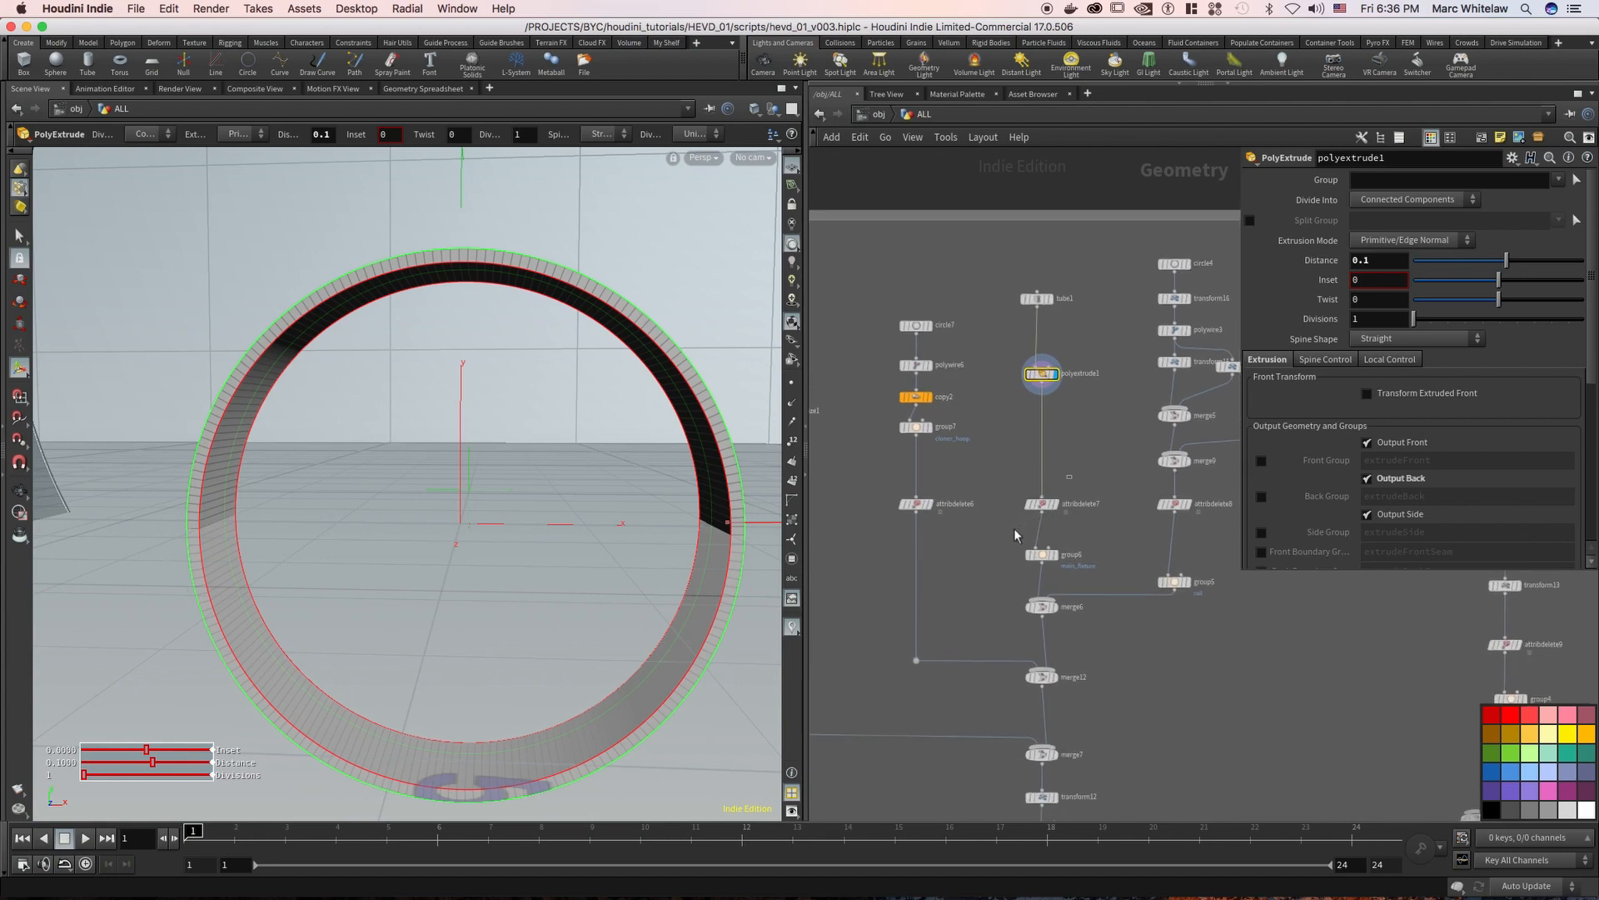
# Select the group6 node below attribdelete7 and examine its group settings
pyautogui.click(1041, 503)
pyautogui.moveTo(1023, 571); pyautogui.dragTo(1020, 575)
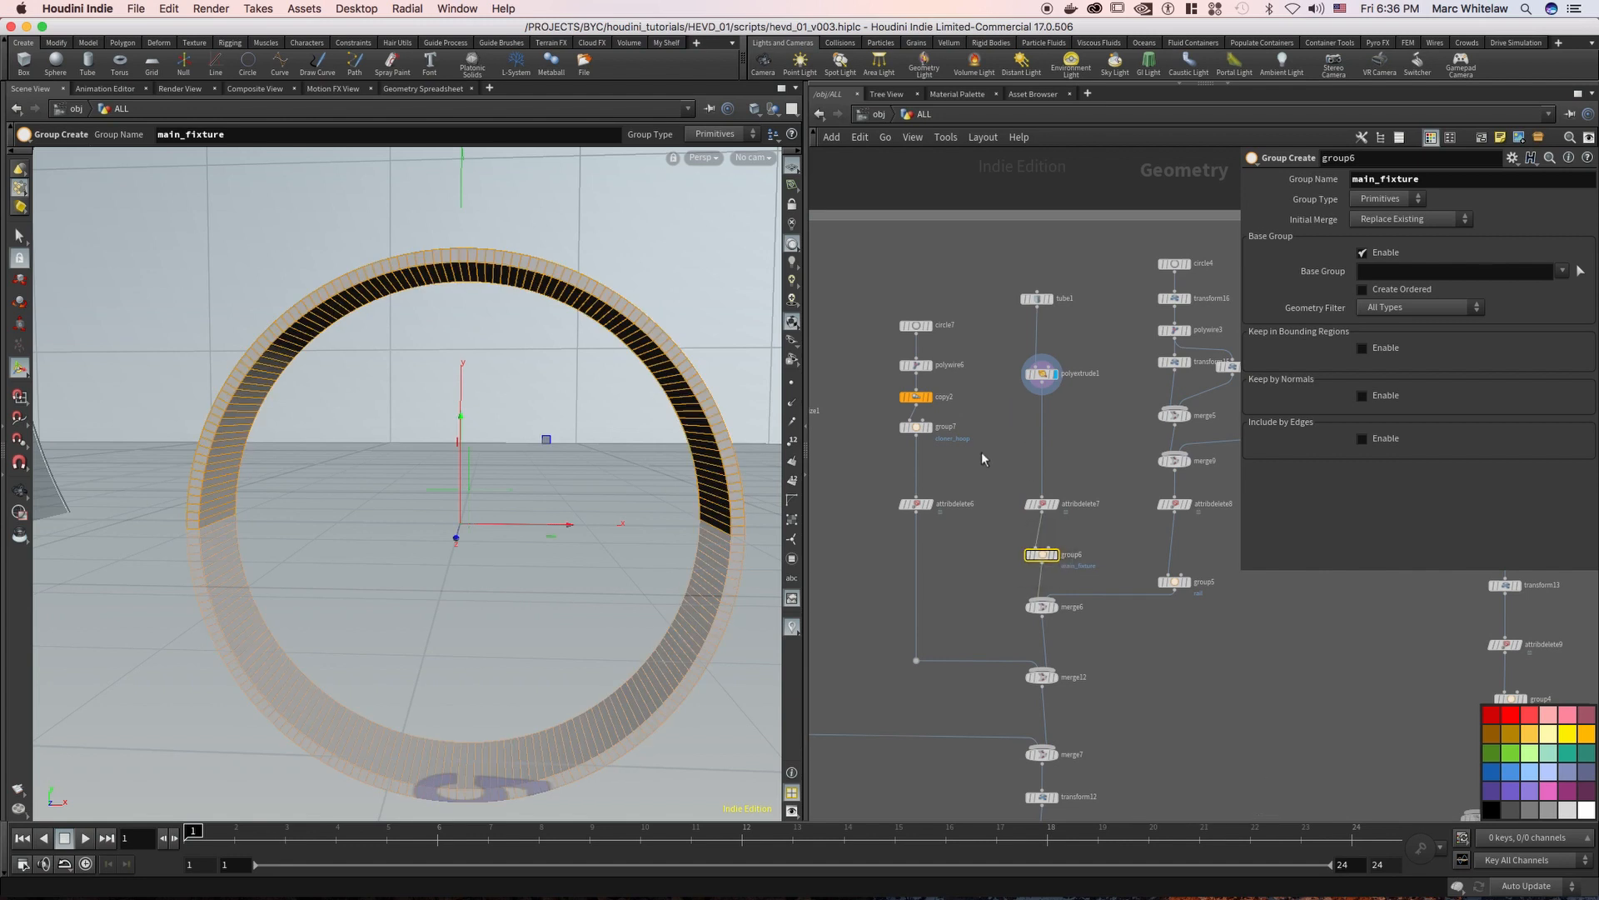
pyautogui.moveTo(977, 426); pyautogui.dragTo(776, 369, button='middle')
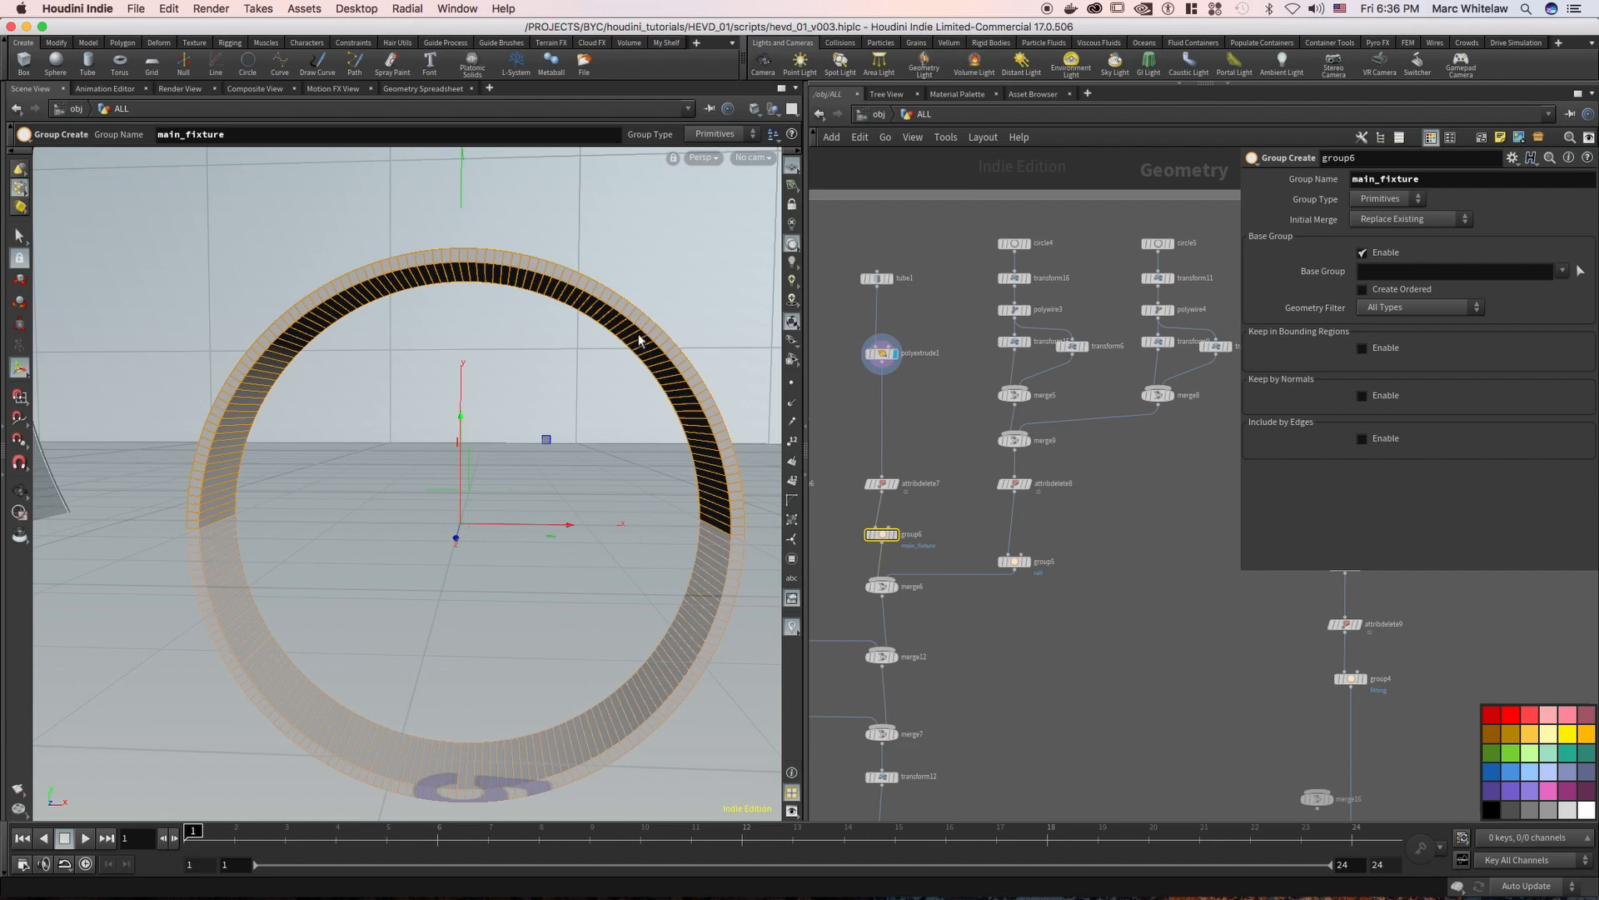
# Display circle4 and compare its Uniform Scale expression with the Radius Scale it references on tube1
pyautogui.moveTo(959, 292); pyautogui.dragTo(923, 288, button='middle')
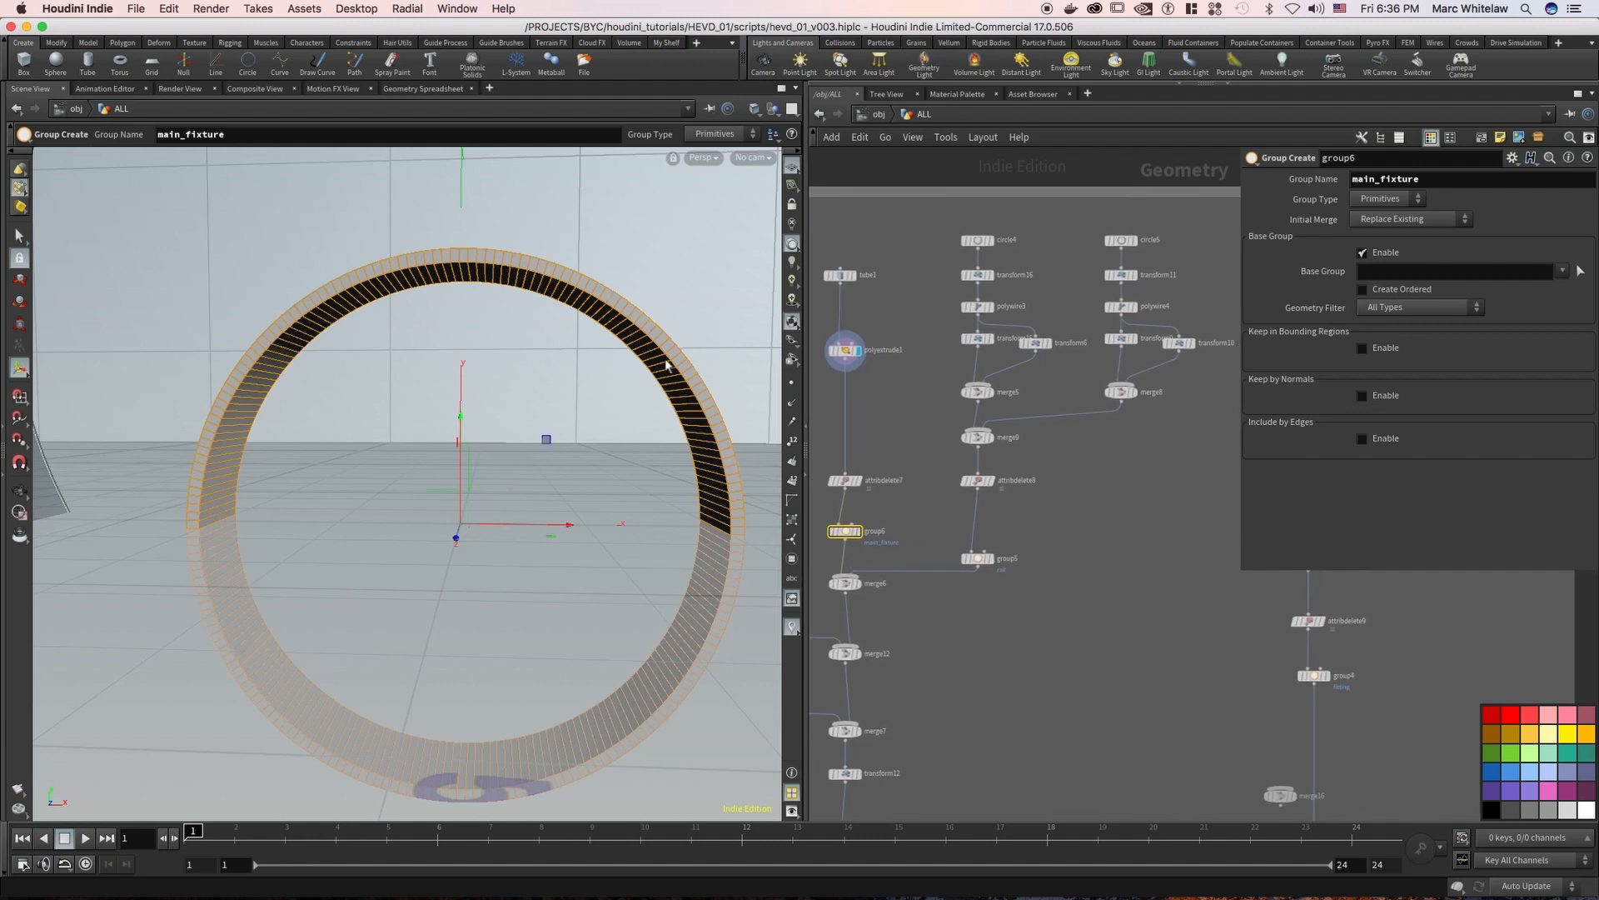
pyautogui.click(991, 241)
pyautogui.press('Escape')
pyautogui.moveTo(303, 422); pyautogui.dragTo(376, 438)
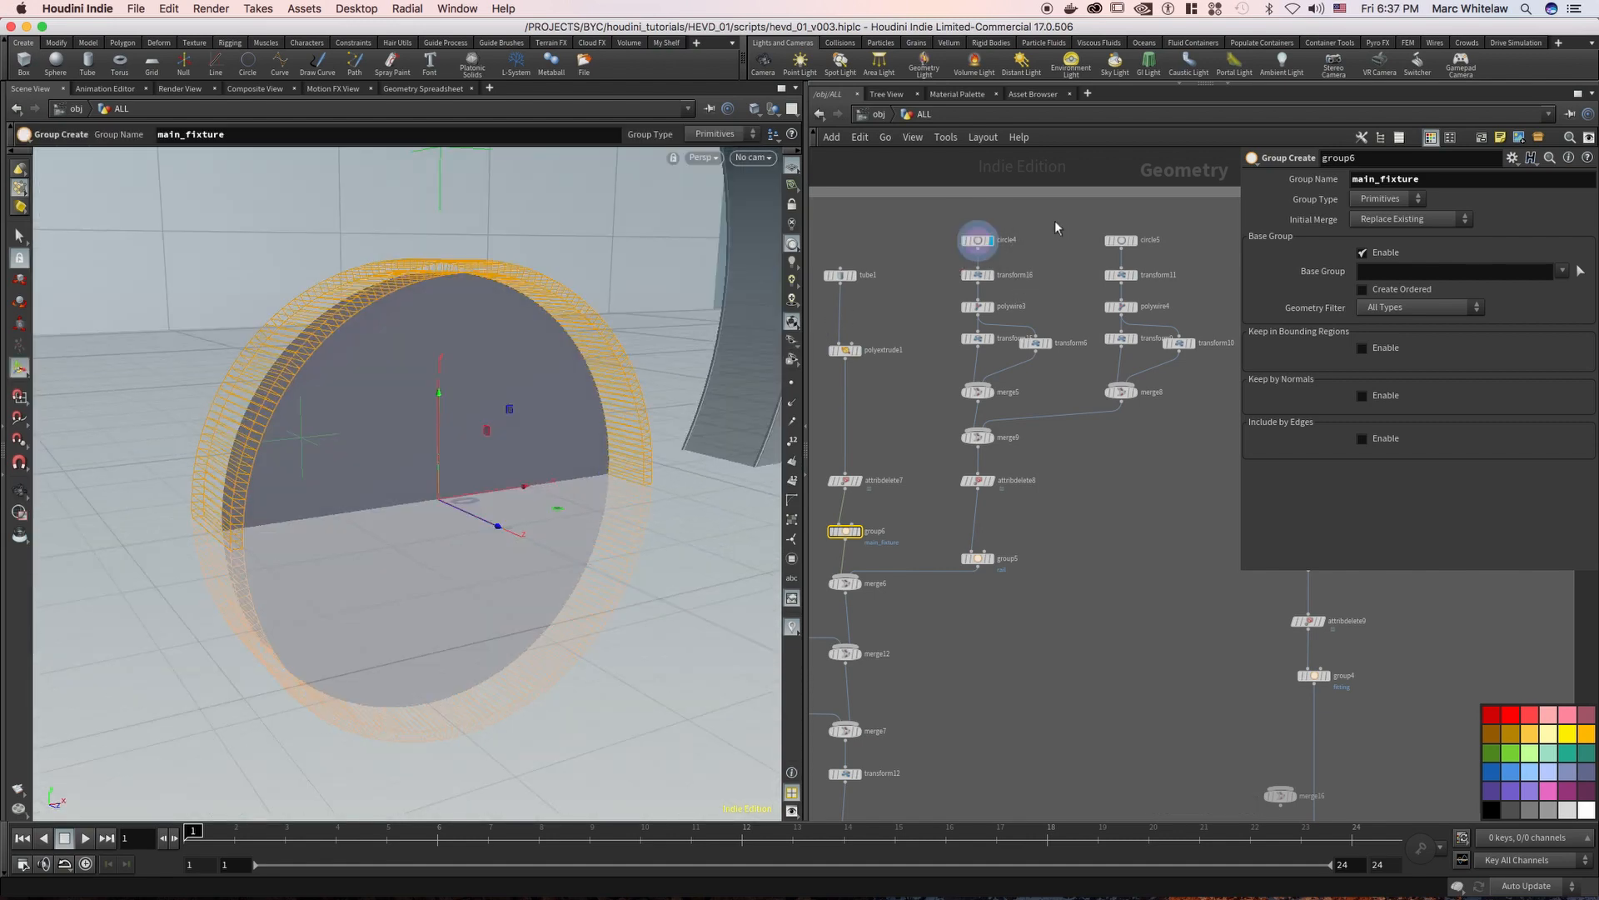
pyautogui.click(977, 241)
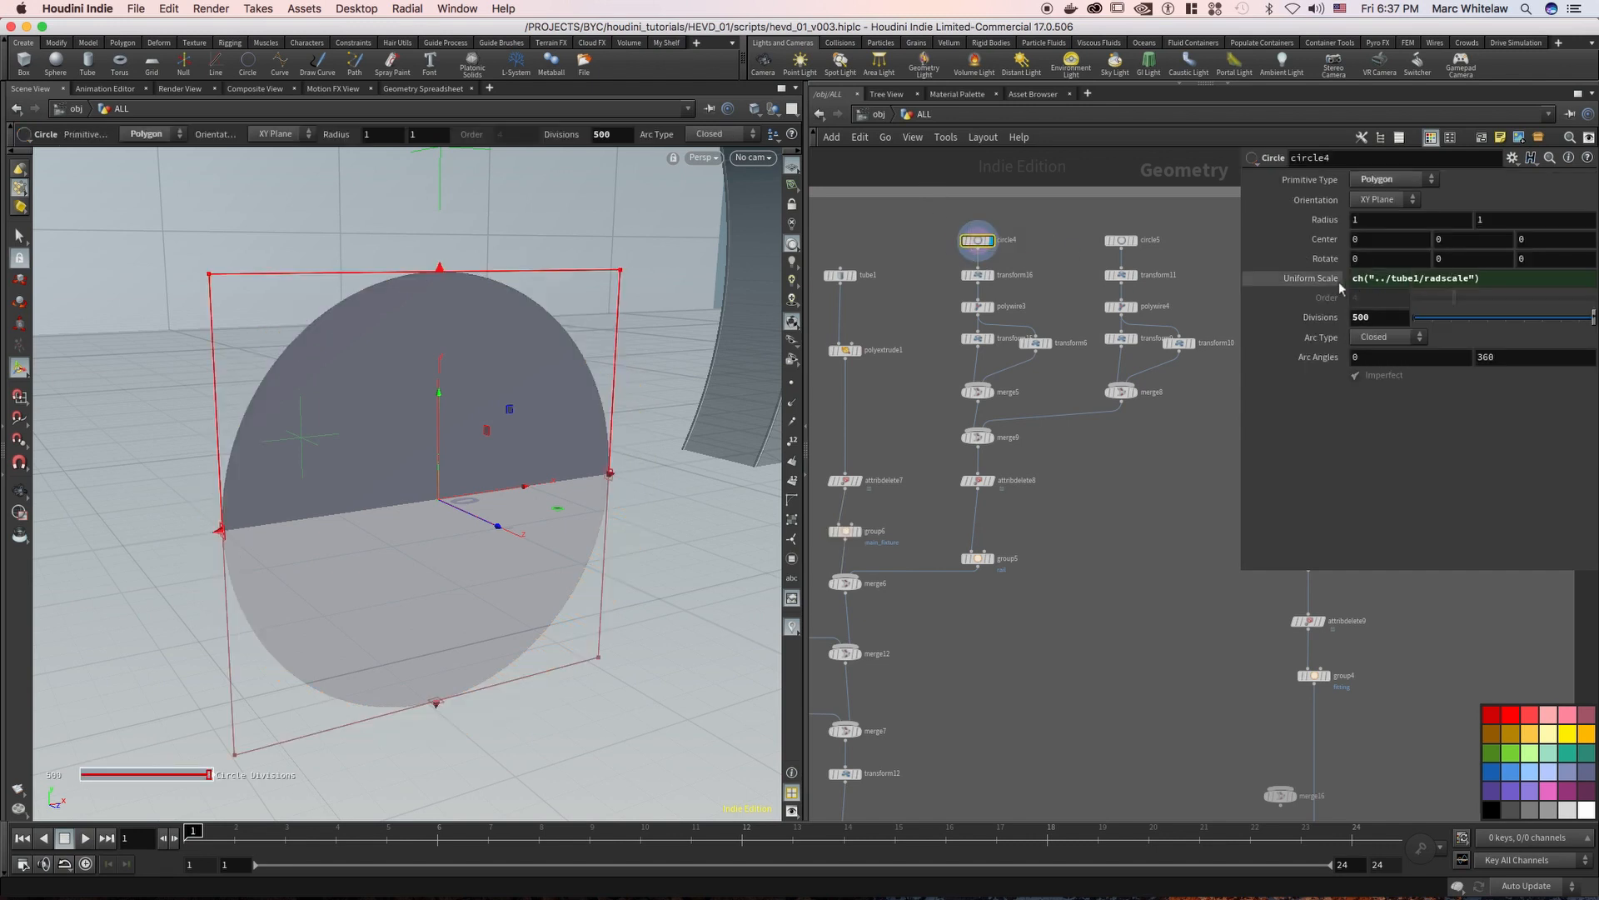
pyautogui.click(841, 275)
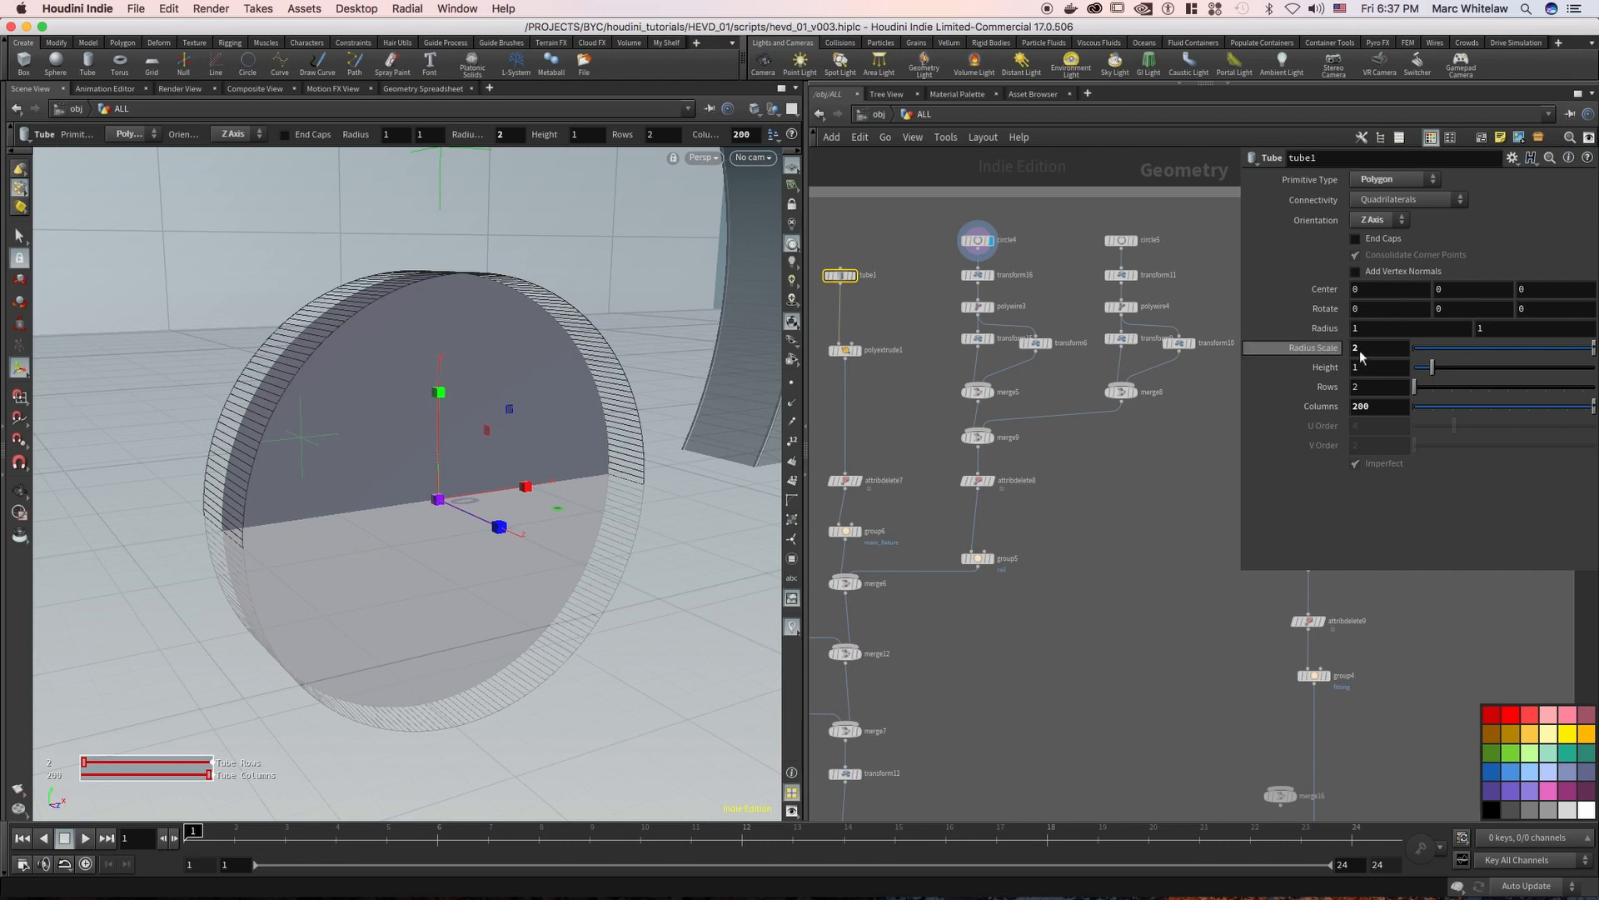
pyautogui.click(1004, 236)
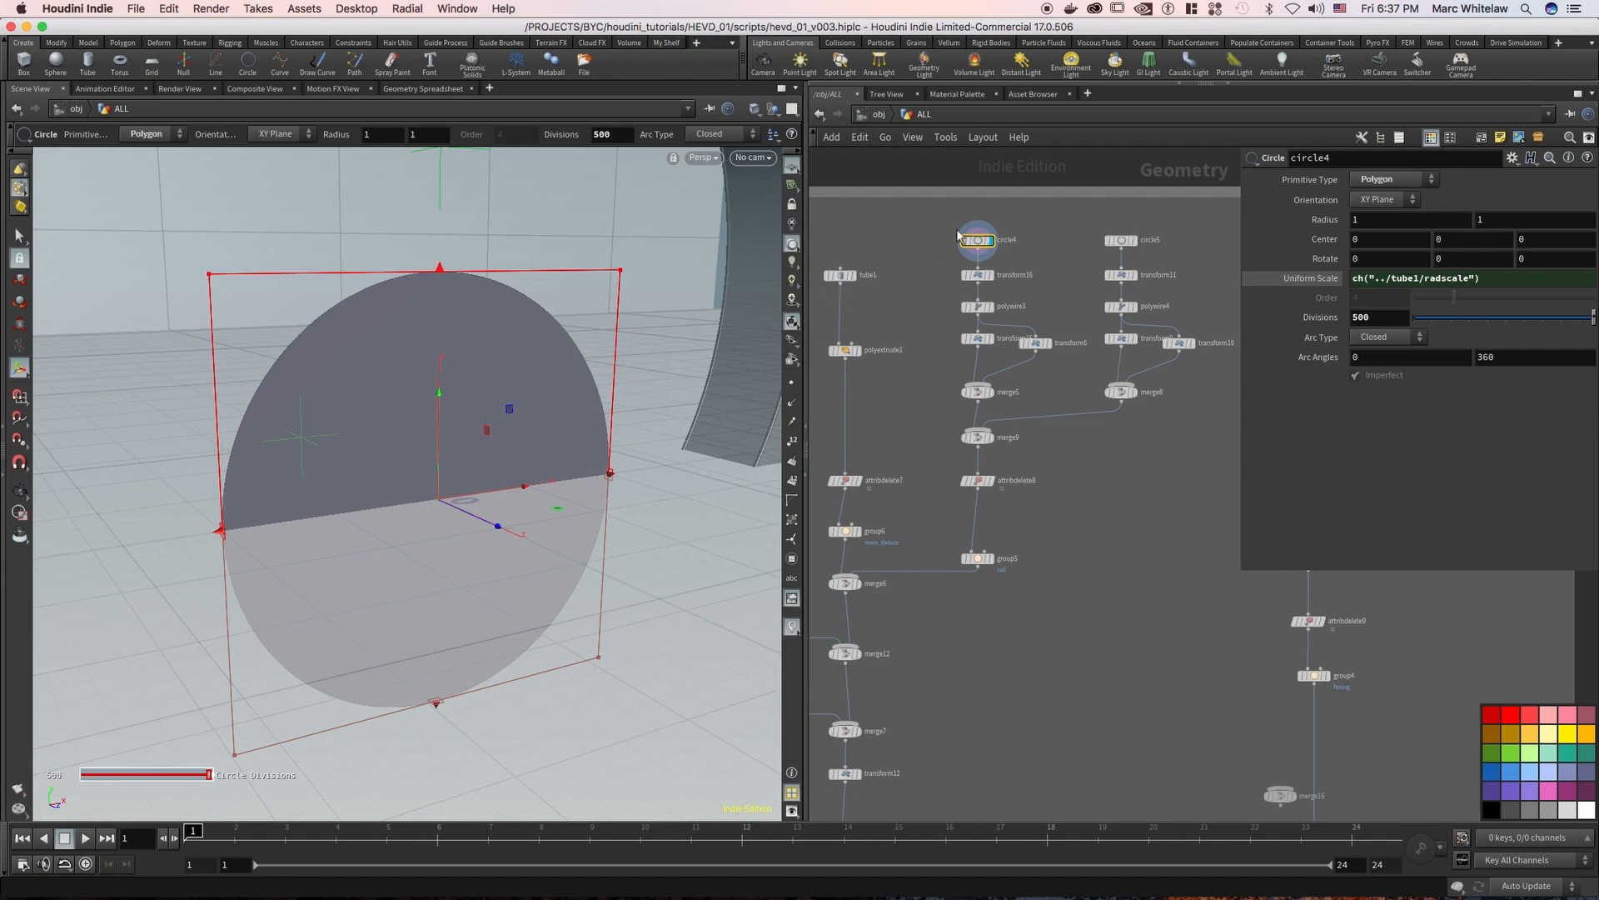
# Display polywire3 and merge5 in turn, and check the Translate values on transform15
pyautogui.scroll(2, 1033, 269)
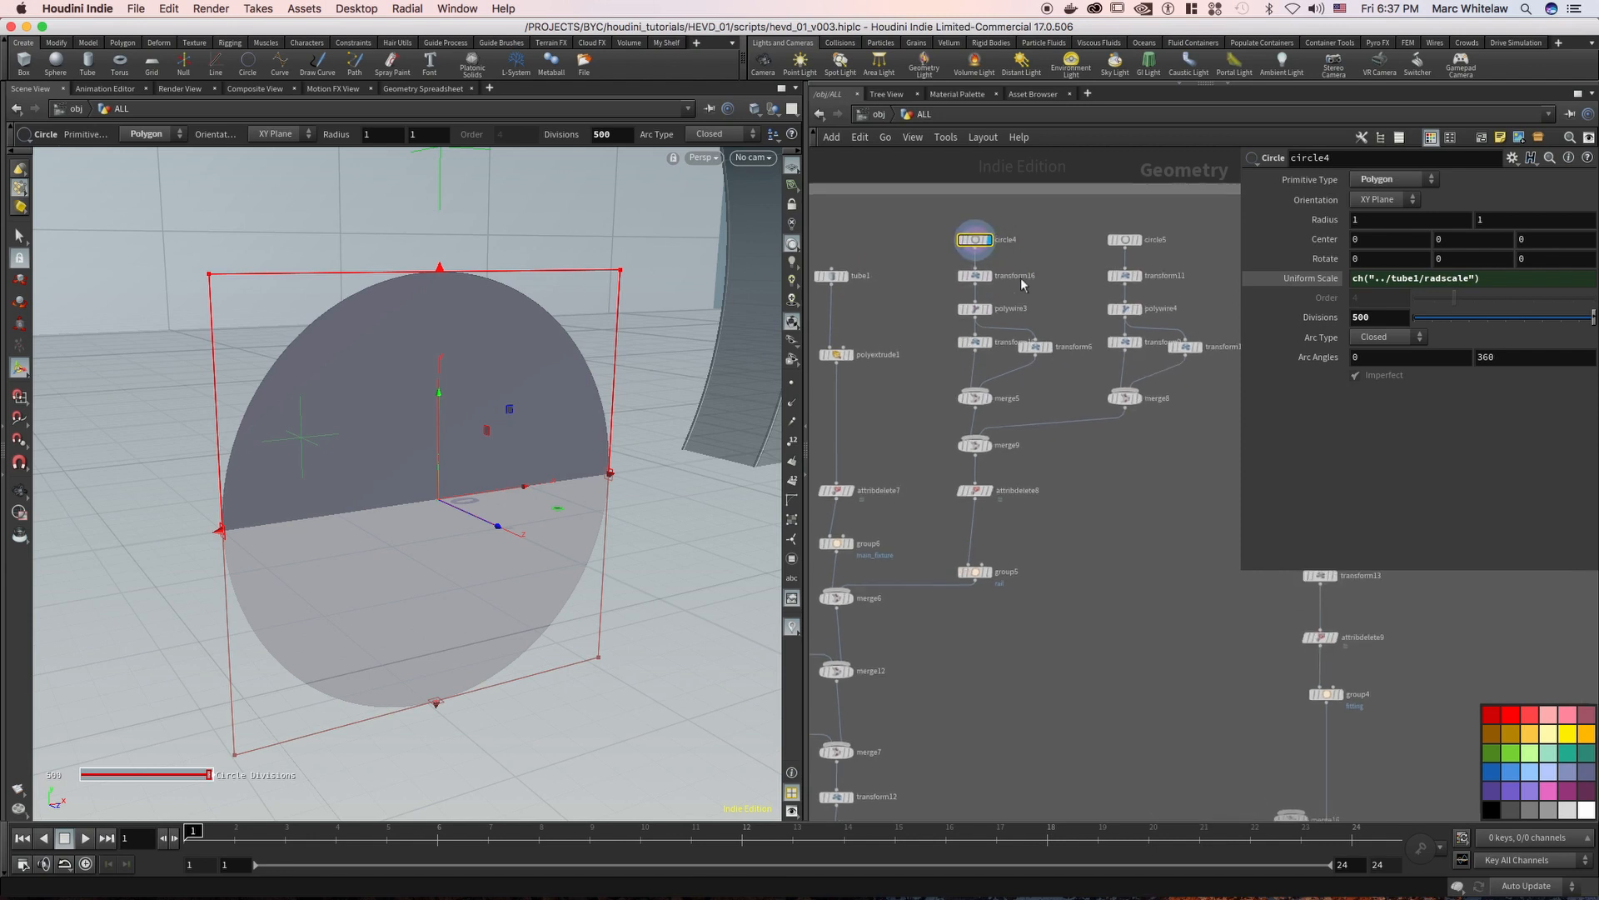
pyautogui.click(985, 319)
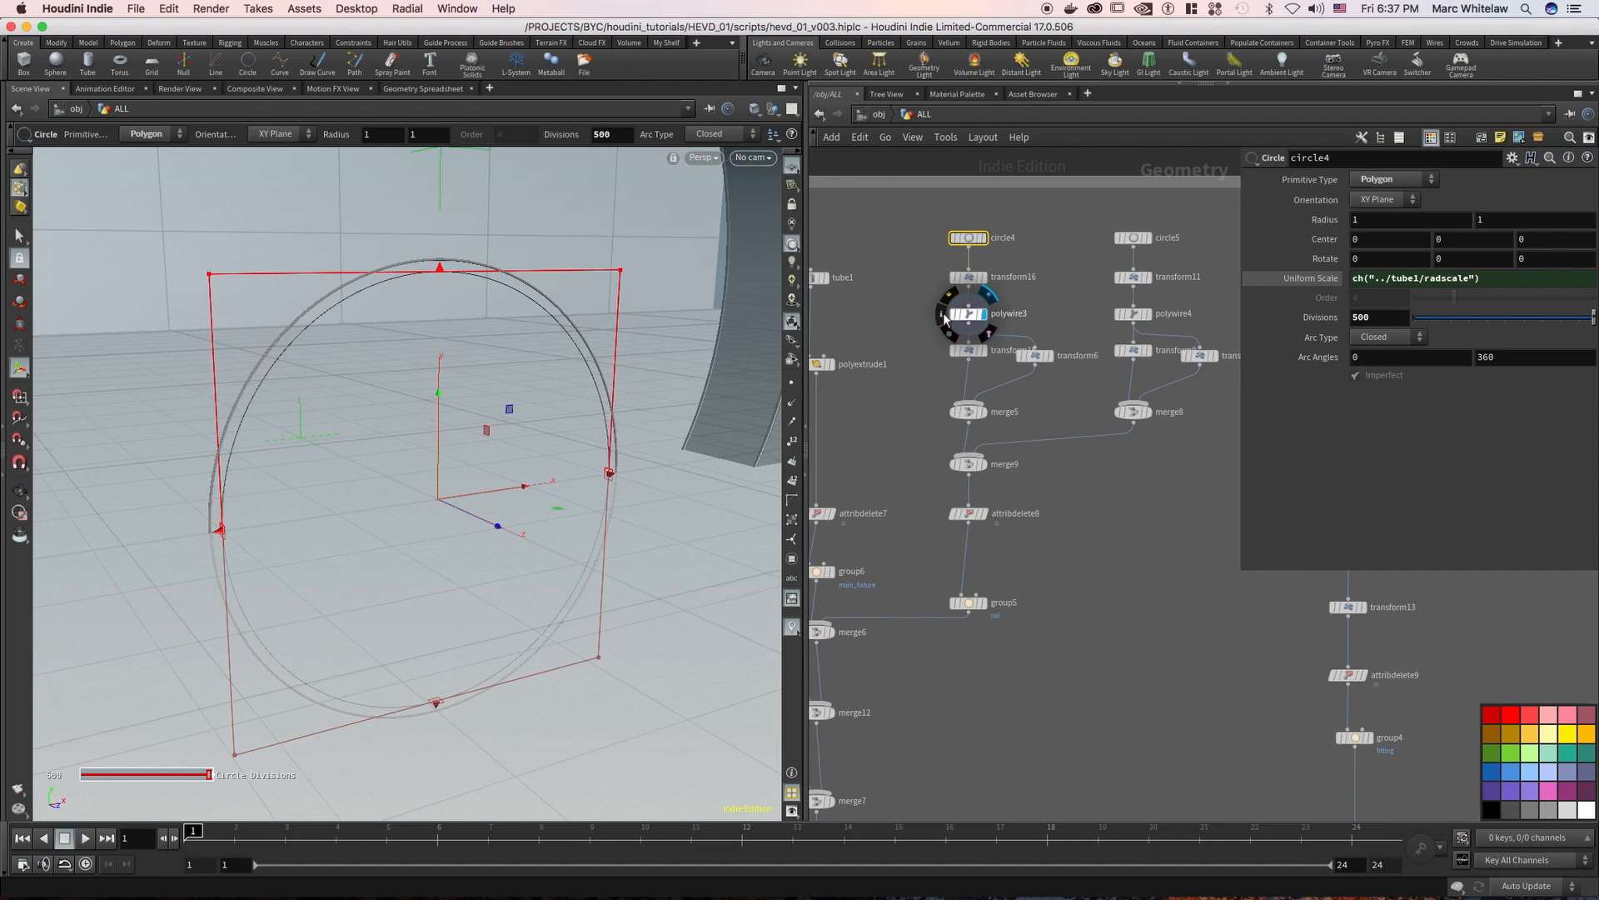
pyautogui.click(987, 416)
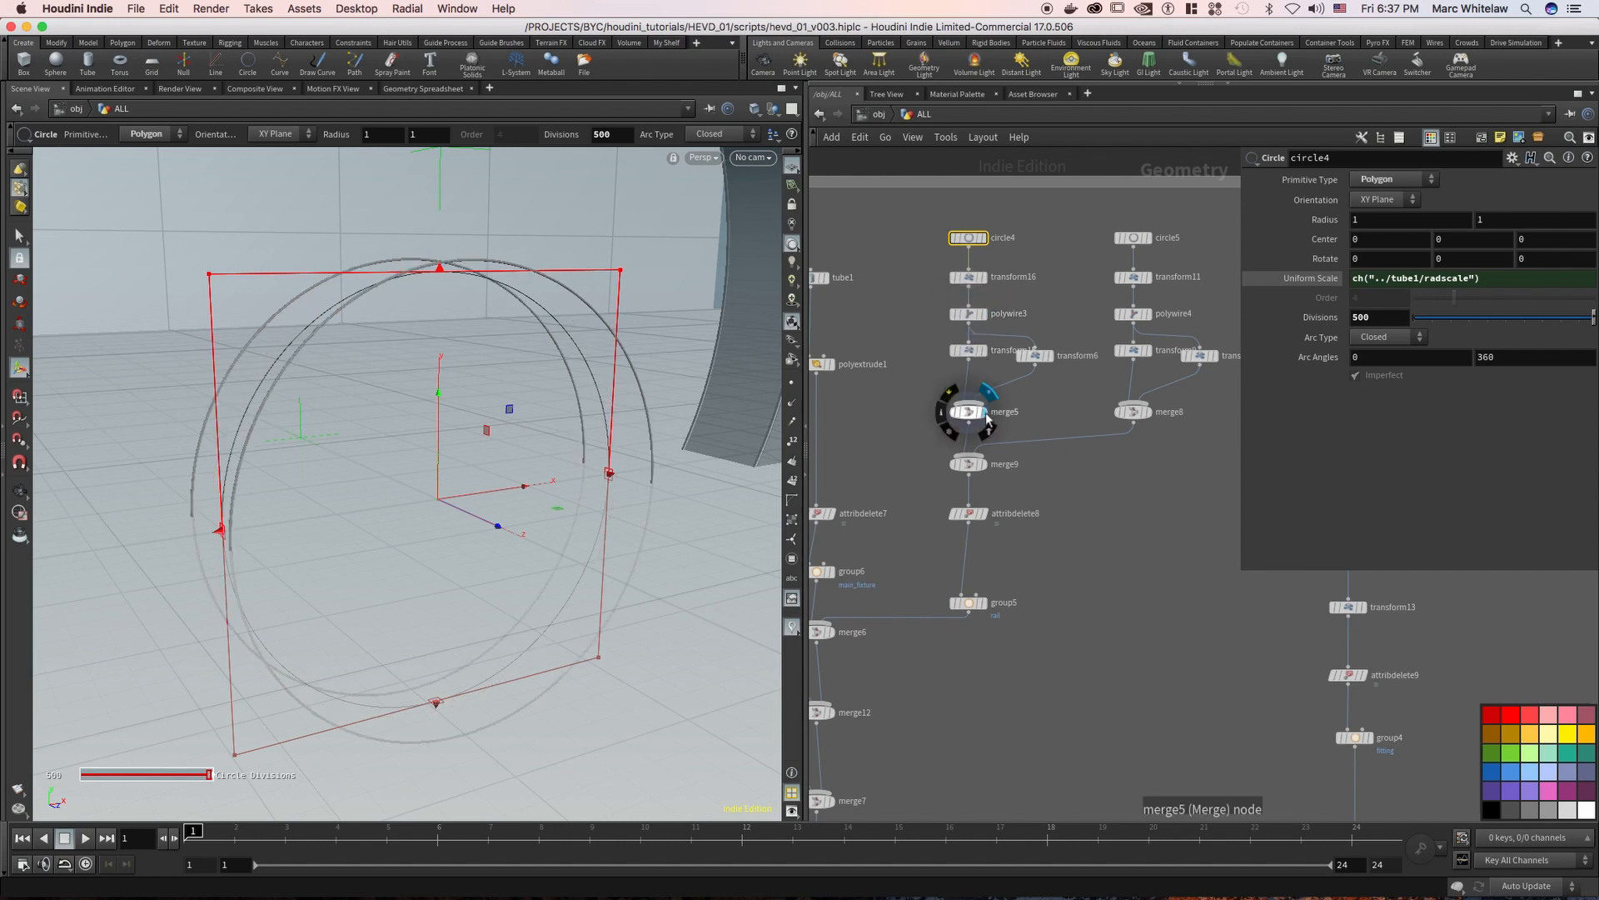
pyautogui.moveTo(943, 340); pyautogui.dragTo(994, 323, button='middle')
pyautogui.click(1020, 332)
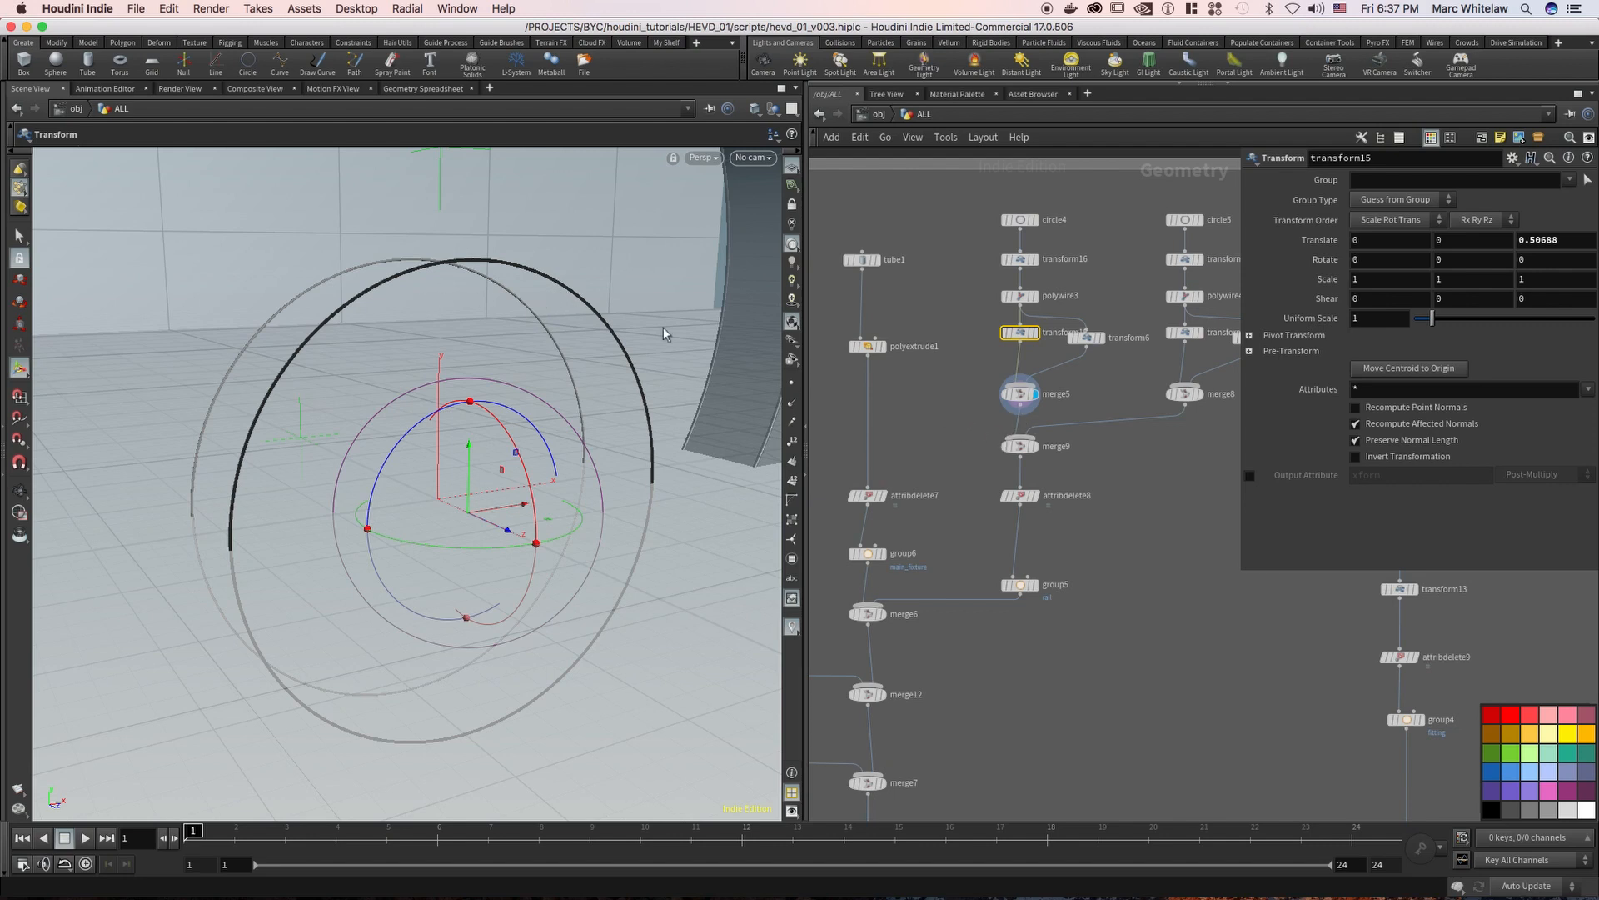
# Display merge9, group5 and merge6 in turn to examine how the wire rings combine with the main tube
pyautogui.click(1034, 446)
pyautogui.press('Escape')
pyautogui.moveTo(426, 280); pyautogui.dragTo(473, 279)
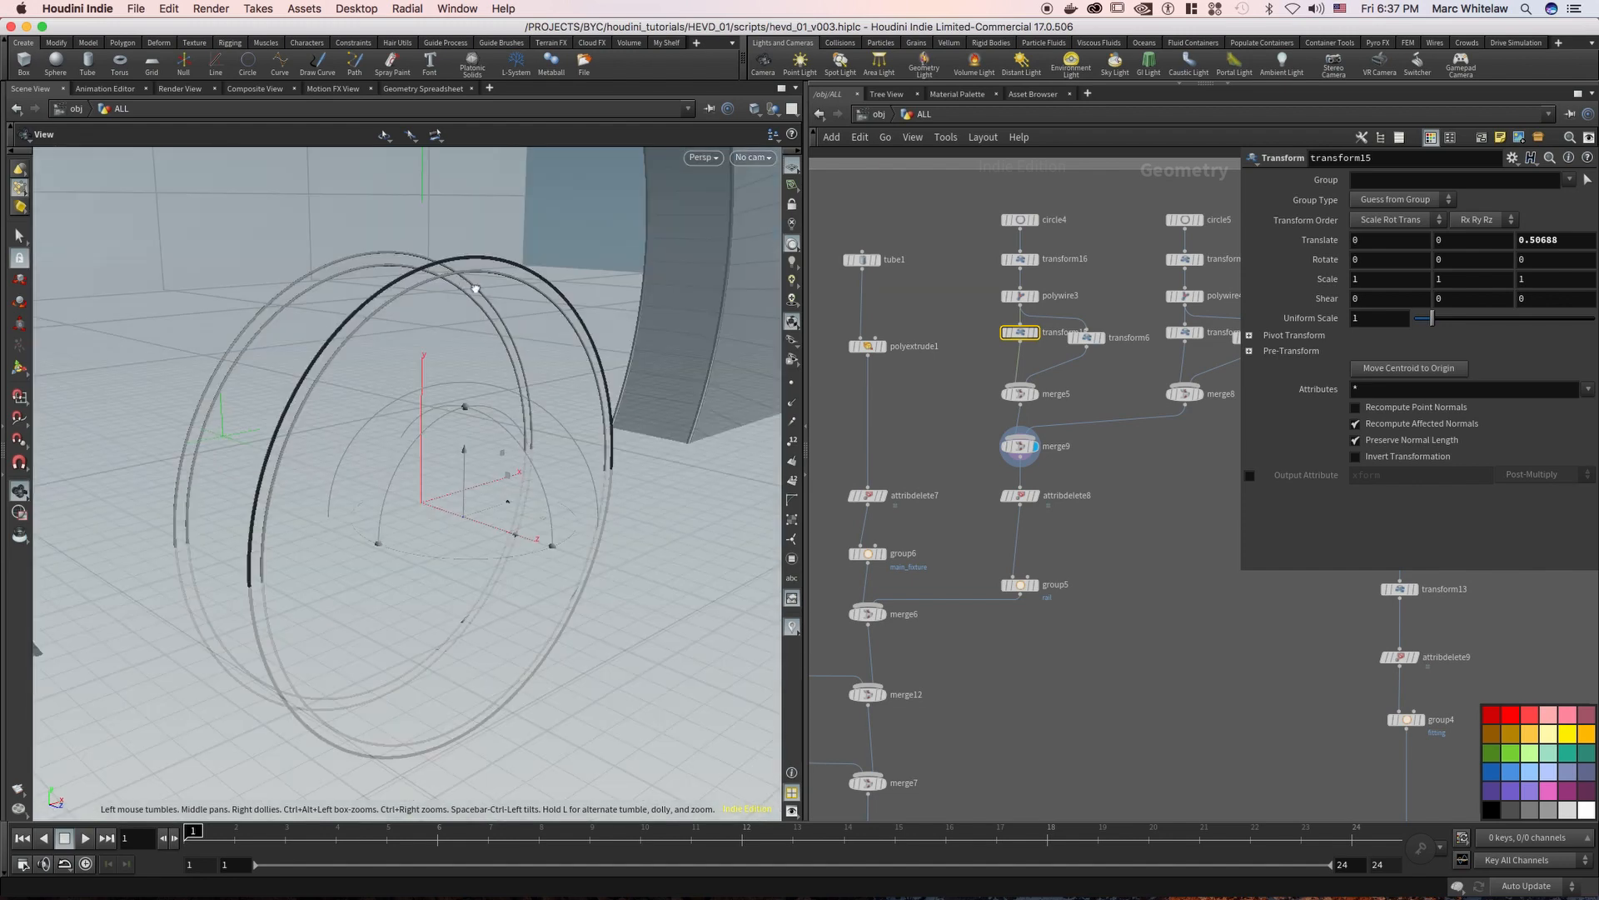
pyautogui.click(1036, 587)
pyautogui.moveTo(975, 530); pyautogui.dragTo(1077, 416, button='middle')
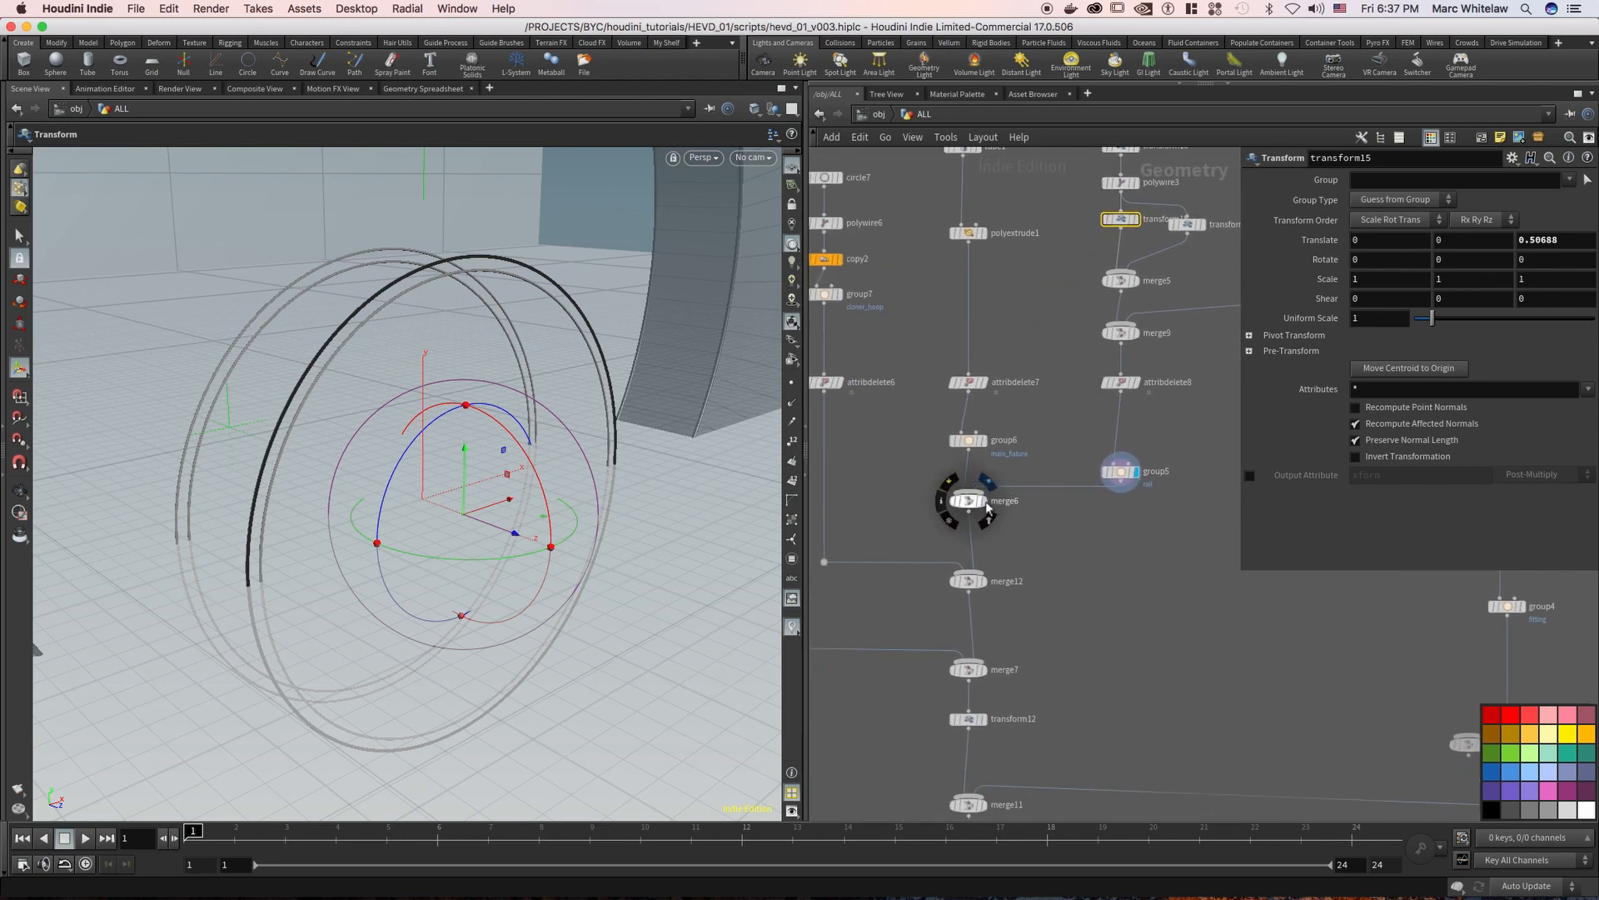
pyautogui.click(983, 502)
pyautogui.moveTo(314, 347); pyautogui.dragTo(372, 308, button='right')
pyautogui.moveTo(353, 314)
pyautogui.mouseDown()
pyautogui.moveTo(200, 307)
pyautogui.moveTo(376, 315)
pyautogui.mouseUp()
# Display polywire6 and copy2 in turn, and examine copy2's Total Number and Rotate settings
pyautogui.moveTo(1035, 545); pyautogui.dragTo(1146, 549, button='middle')
pyautogui.moveTo(1018, 509); pyautogui.dragTo(1020, 577, button='middle')
pyautogui.click(952, 293)
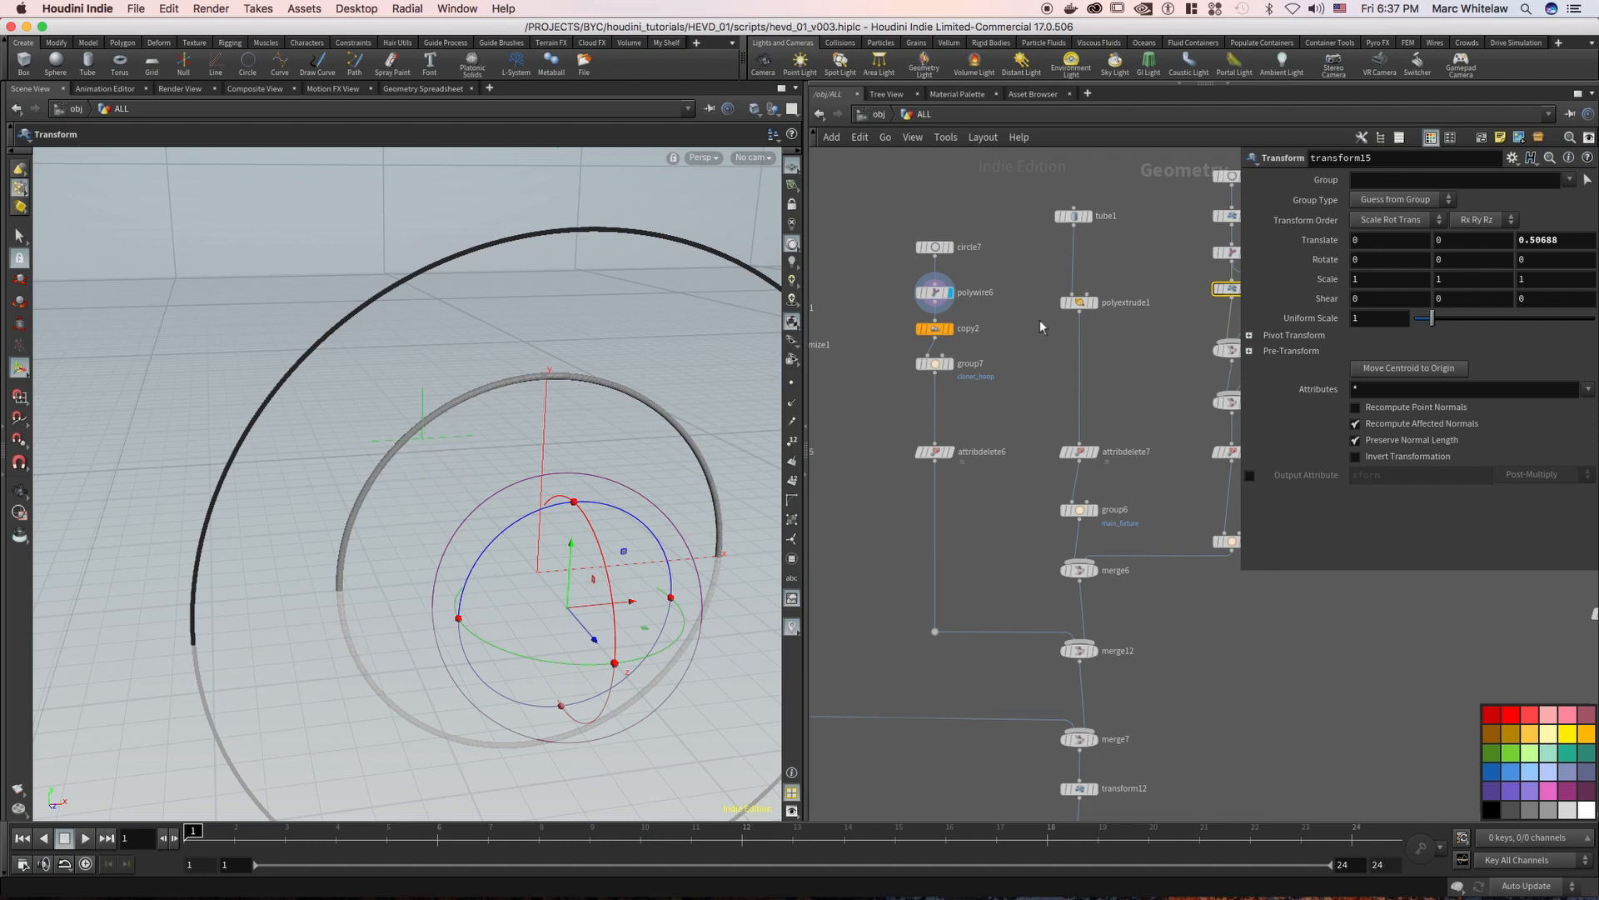
pyautogui.click(950, 331)
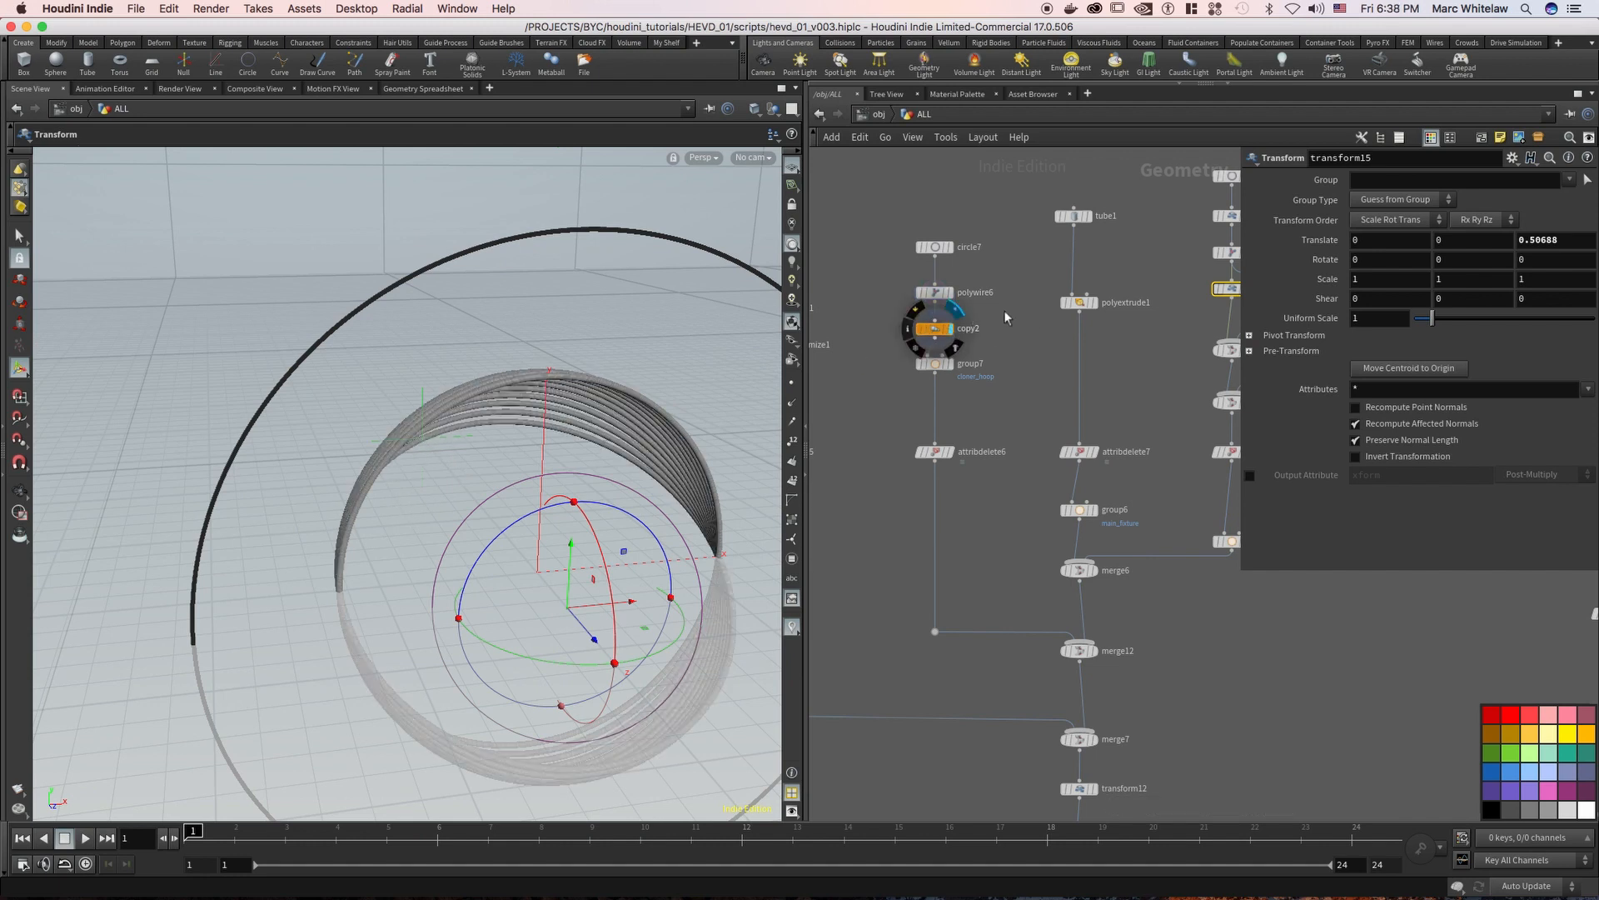
pyautogui.click(903, 350)
pyautogui.moveTo(996, 314); pyautogui.dragTo(888, 349)
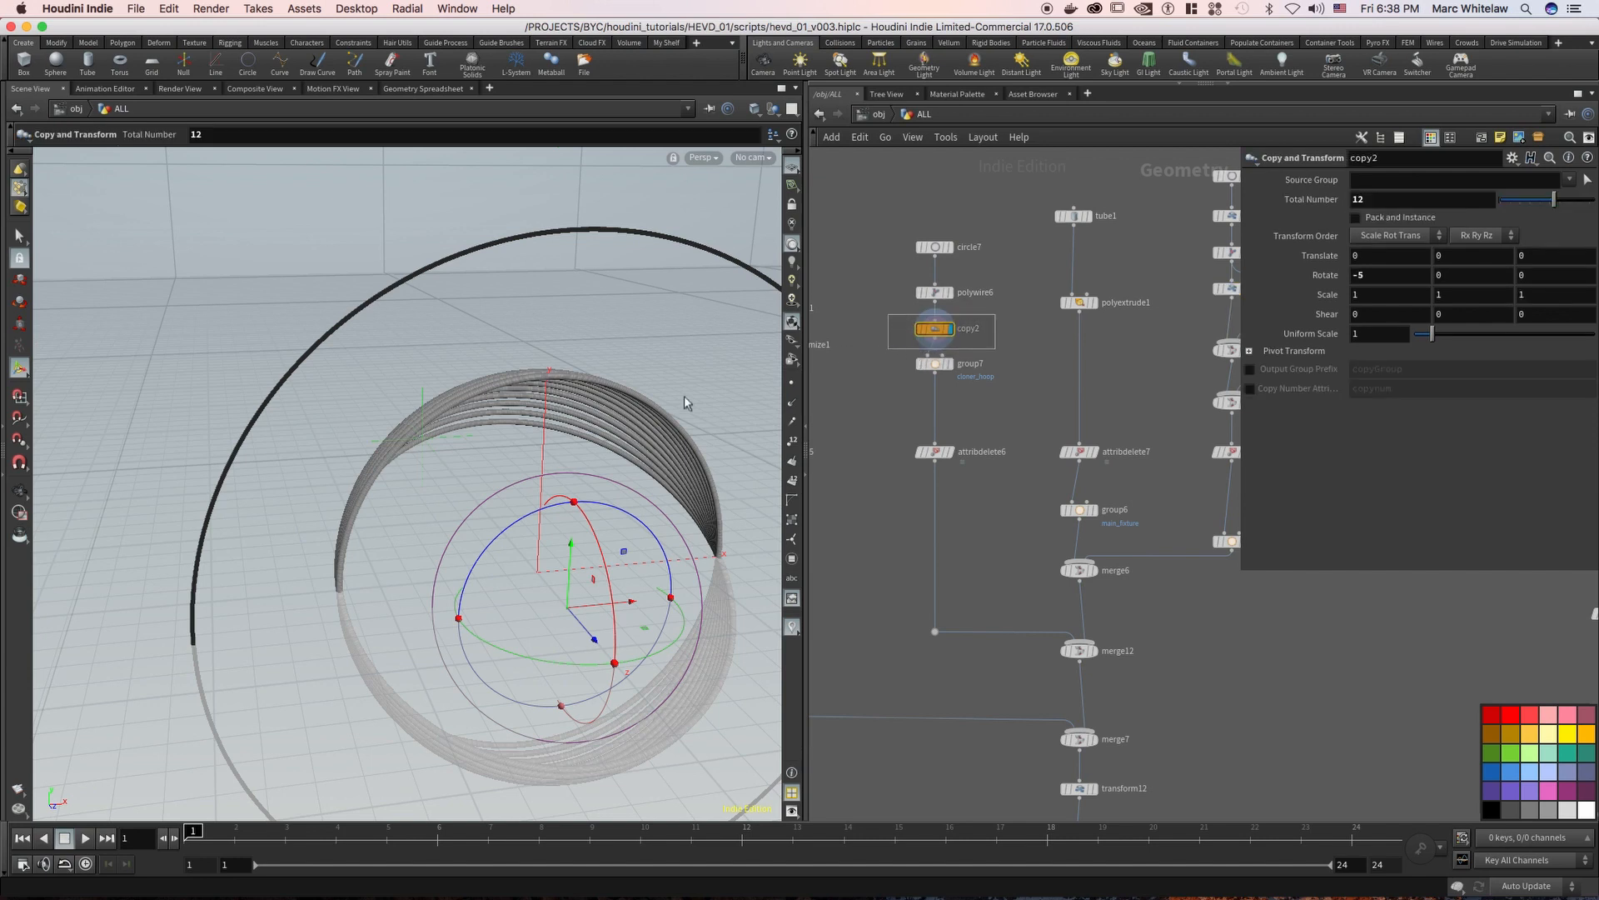
pyautogui.keyDown('alt'); pyautogui.moveTo(624, 372); pyautogui.dragTo(579, 348, button='middle'); pyautogui.keyUp('alt')
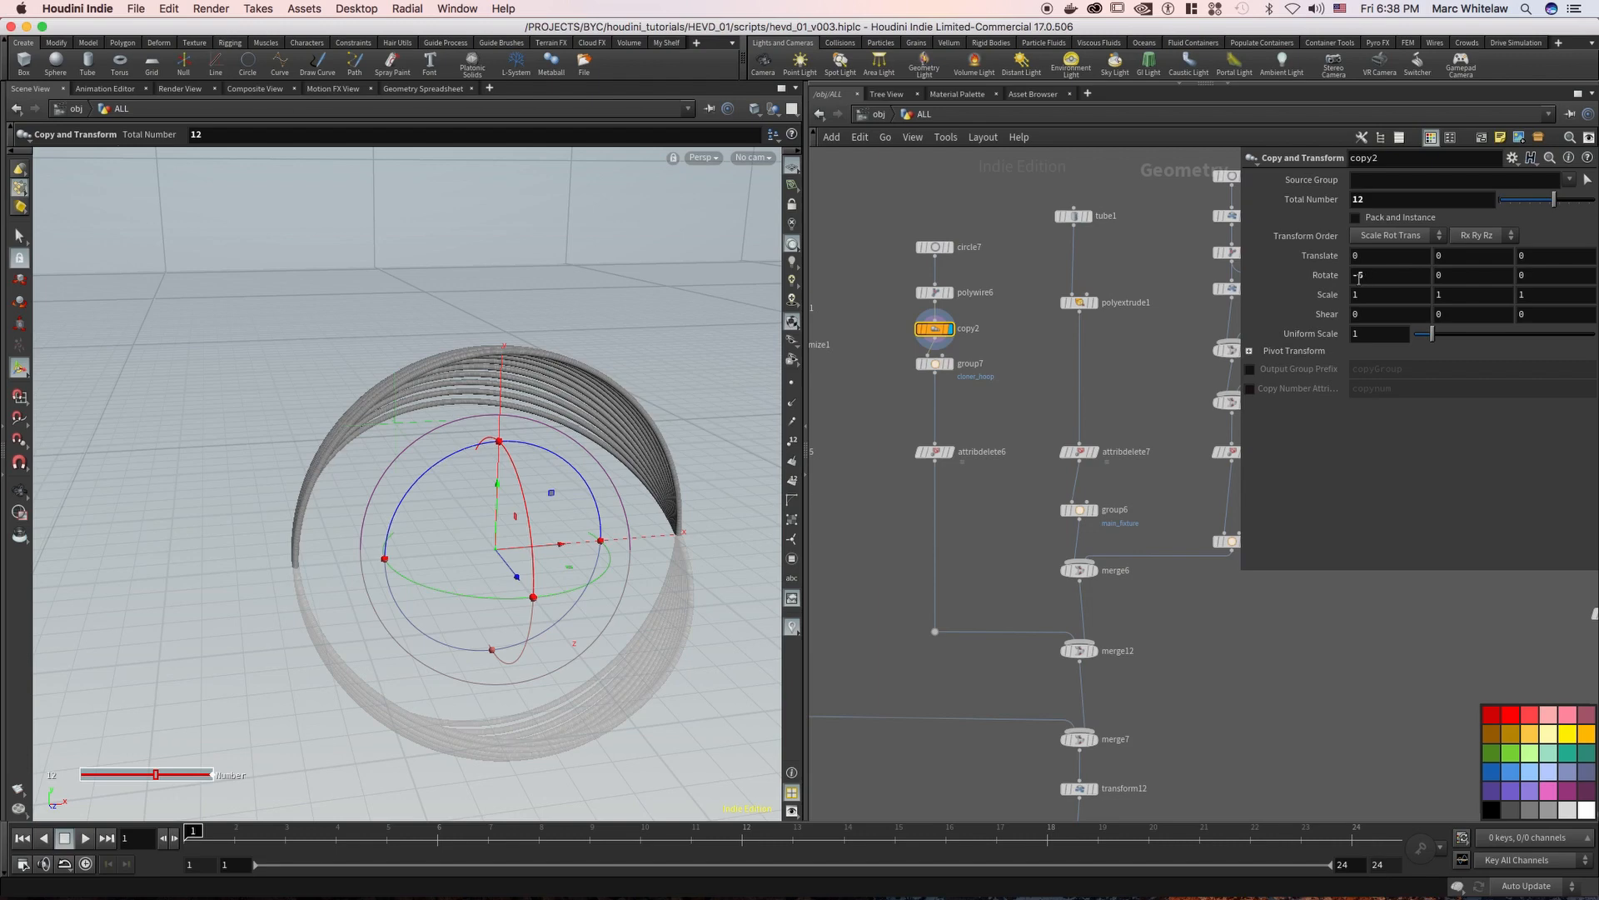
pyautogui.moveTo(636, 421); pyautogui.dragTo(682, 416)
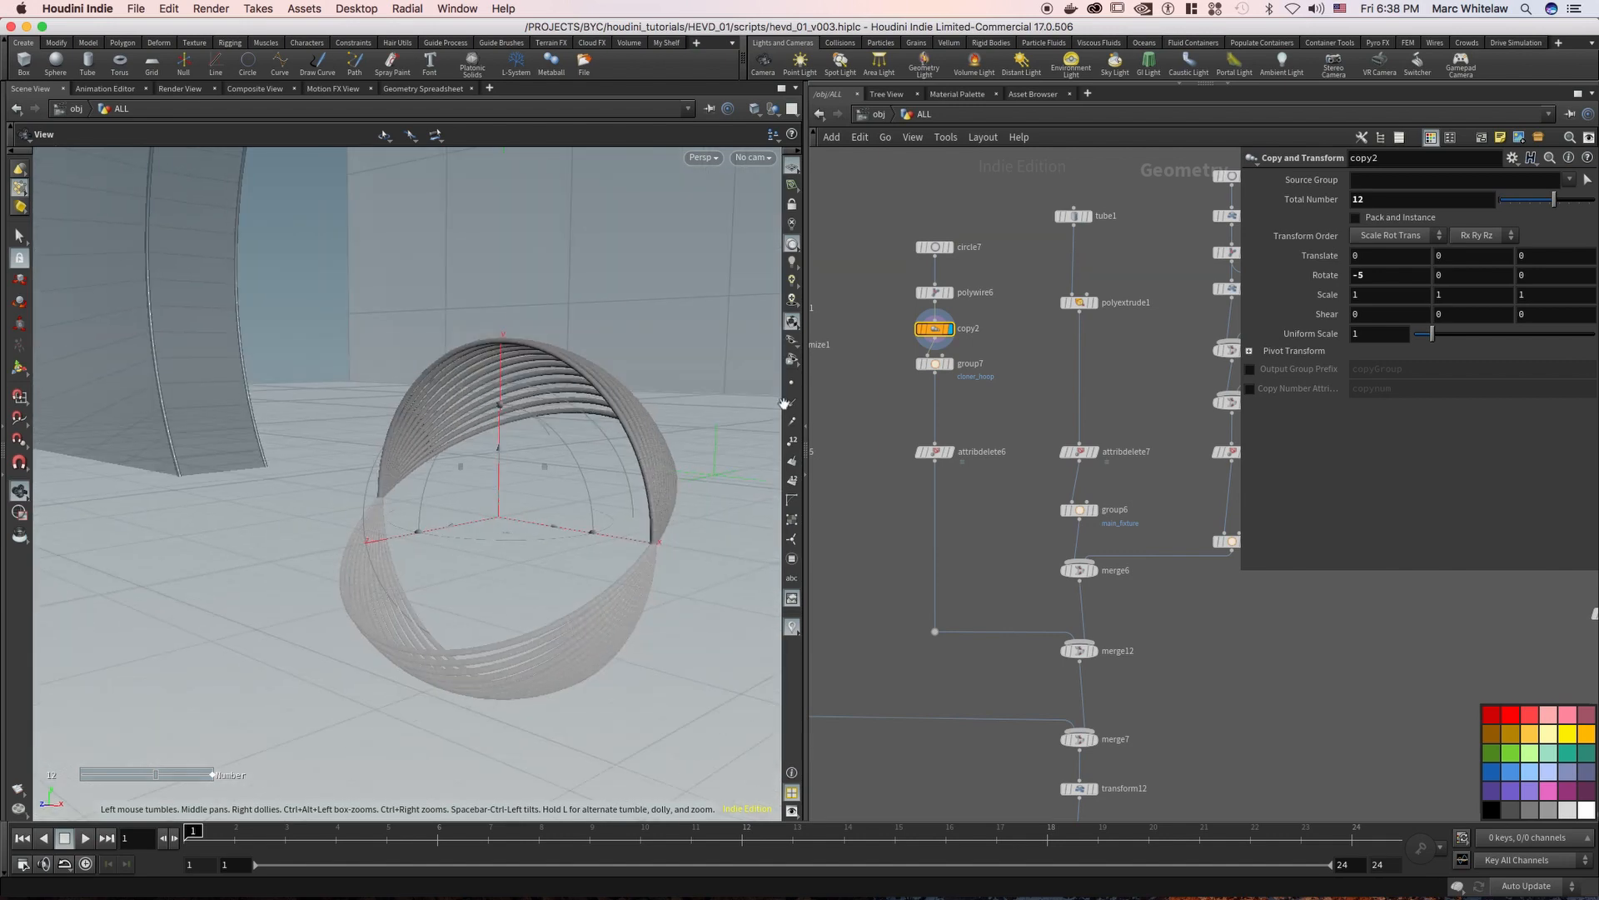
# Display merge12 to examine the copied inner hoops together with the main tube
pyautogui.moveTo(978, 532); pyautogui.dragTo(1088, 446, button='middle')
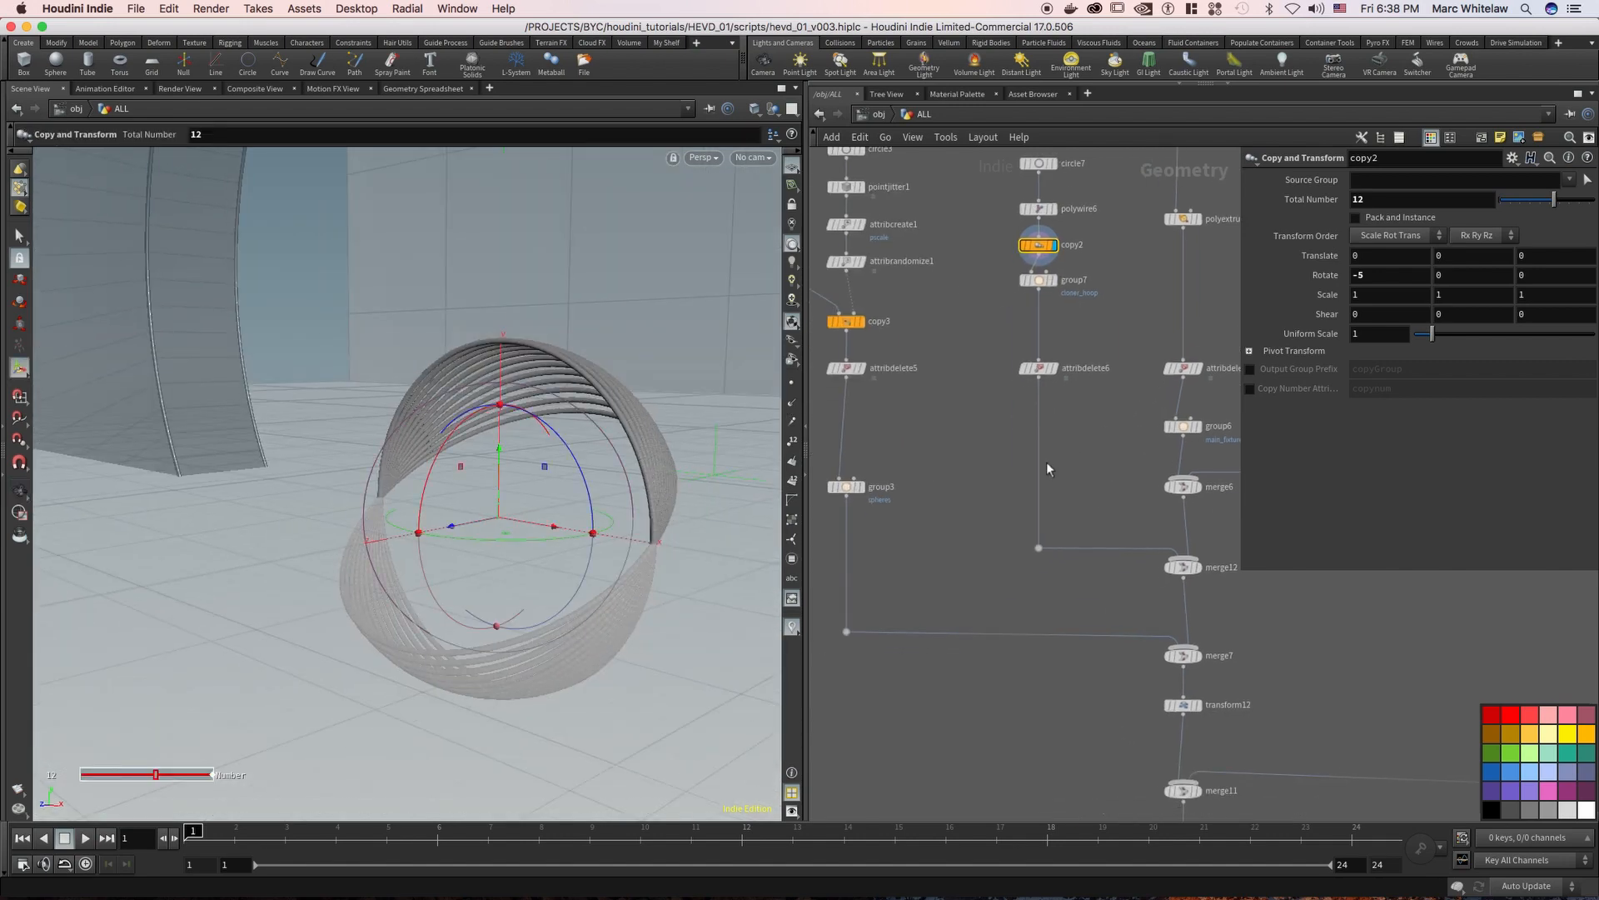
pyautogui.click(1197, 566)
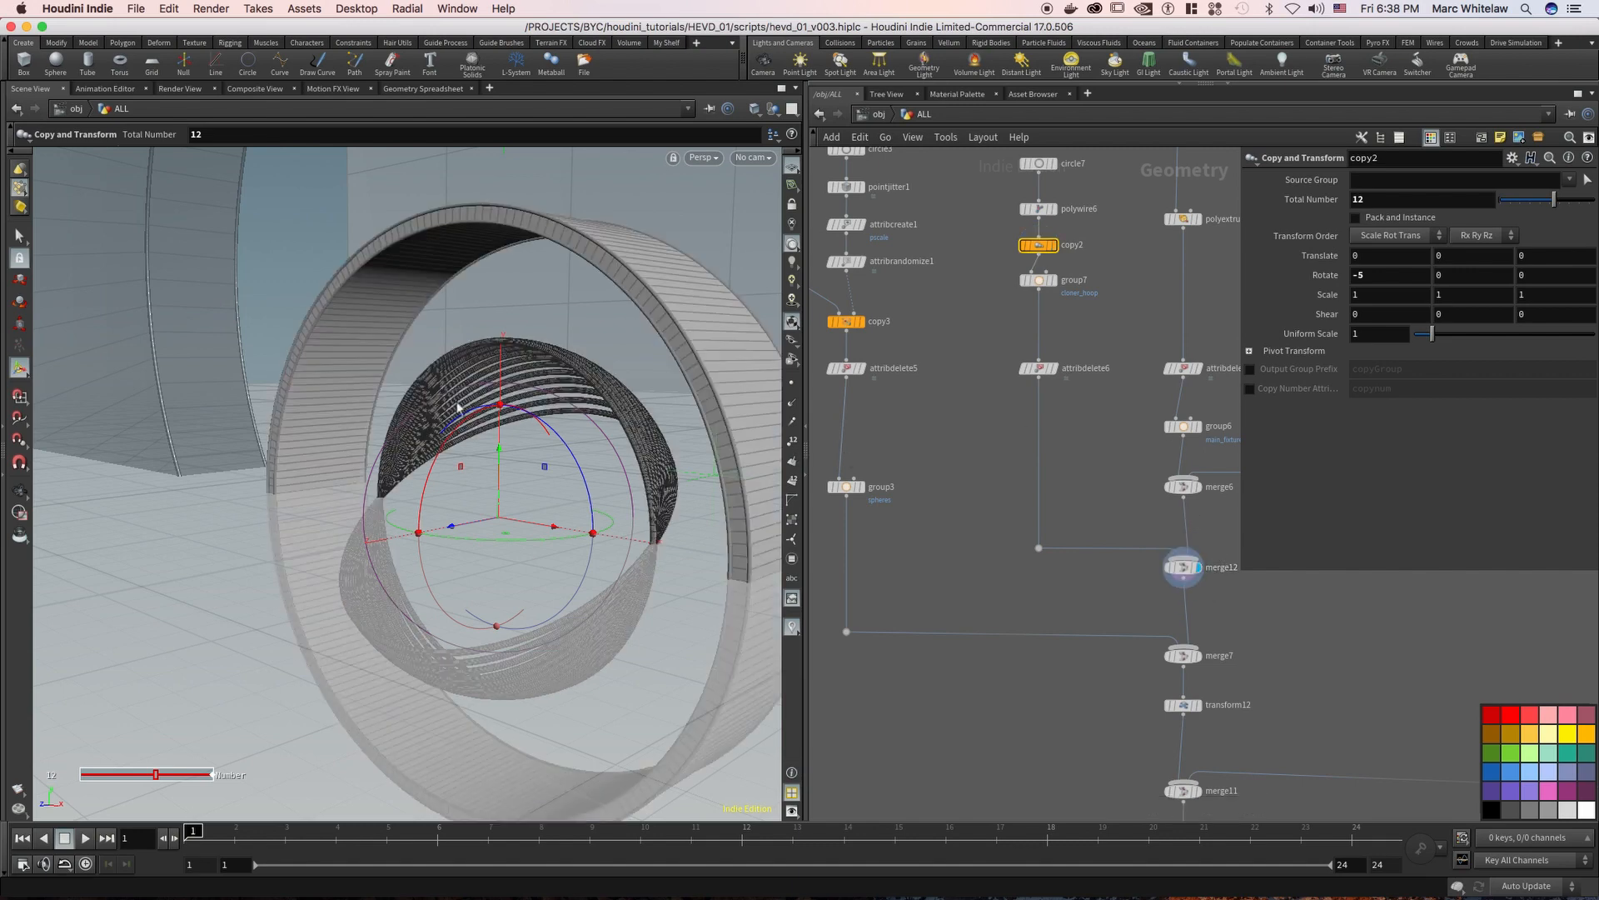
# Display circle3 in the spheres branch and examine its scale and division settings
pyautogui.moveTo(973, 489); pyautogui.dragTo(1119, 642, button='middle')
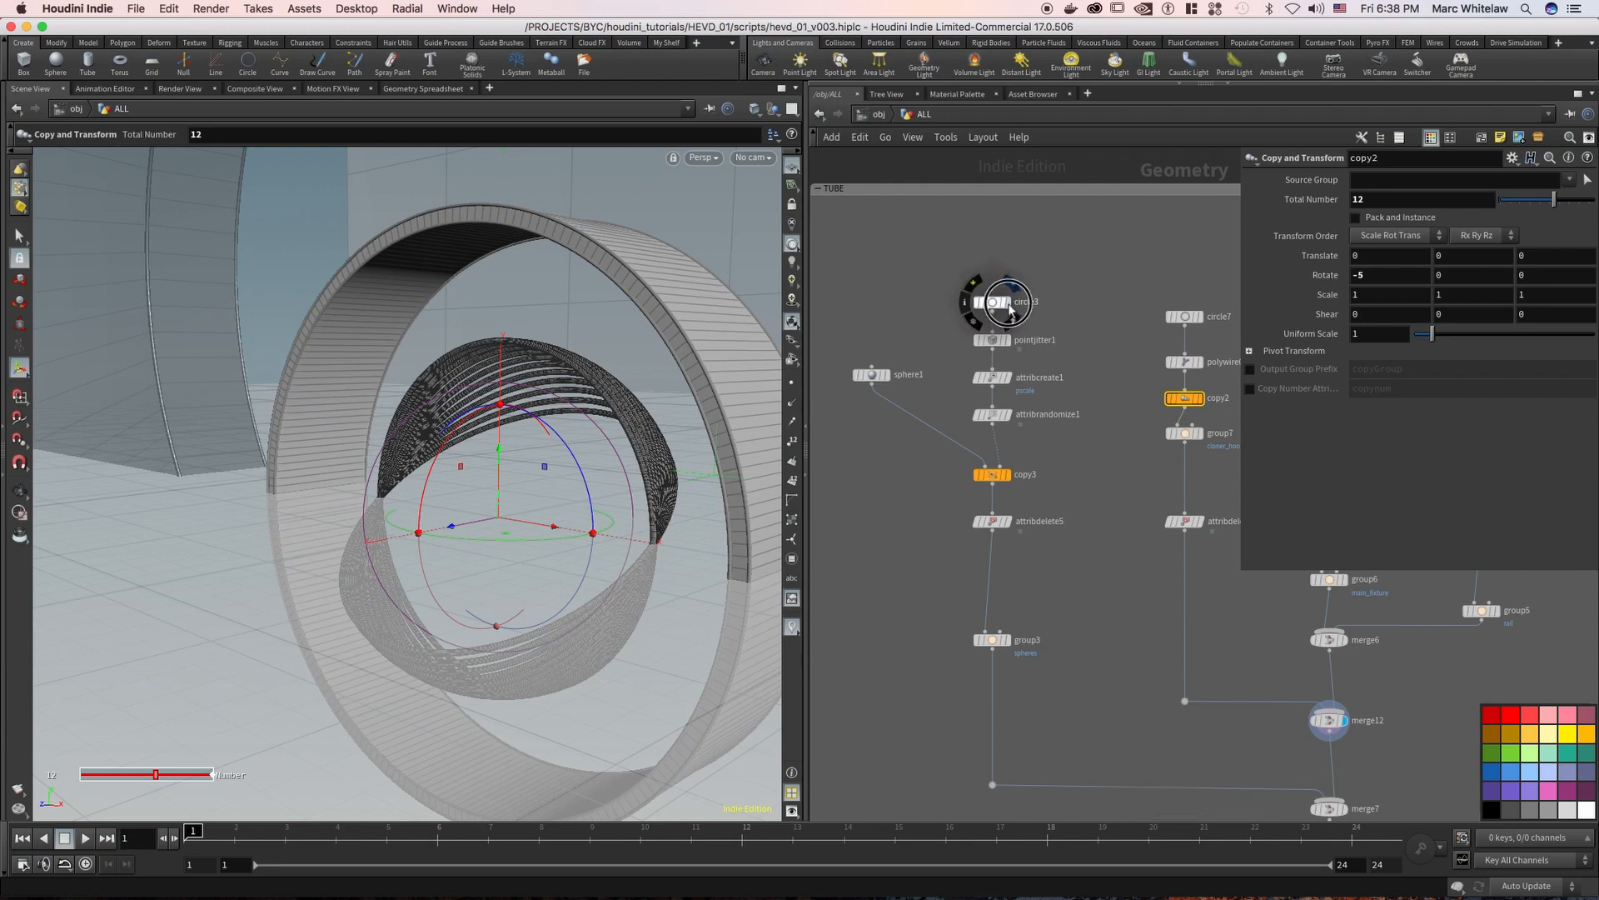
pyautogui.click(1010, 303)
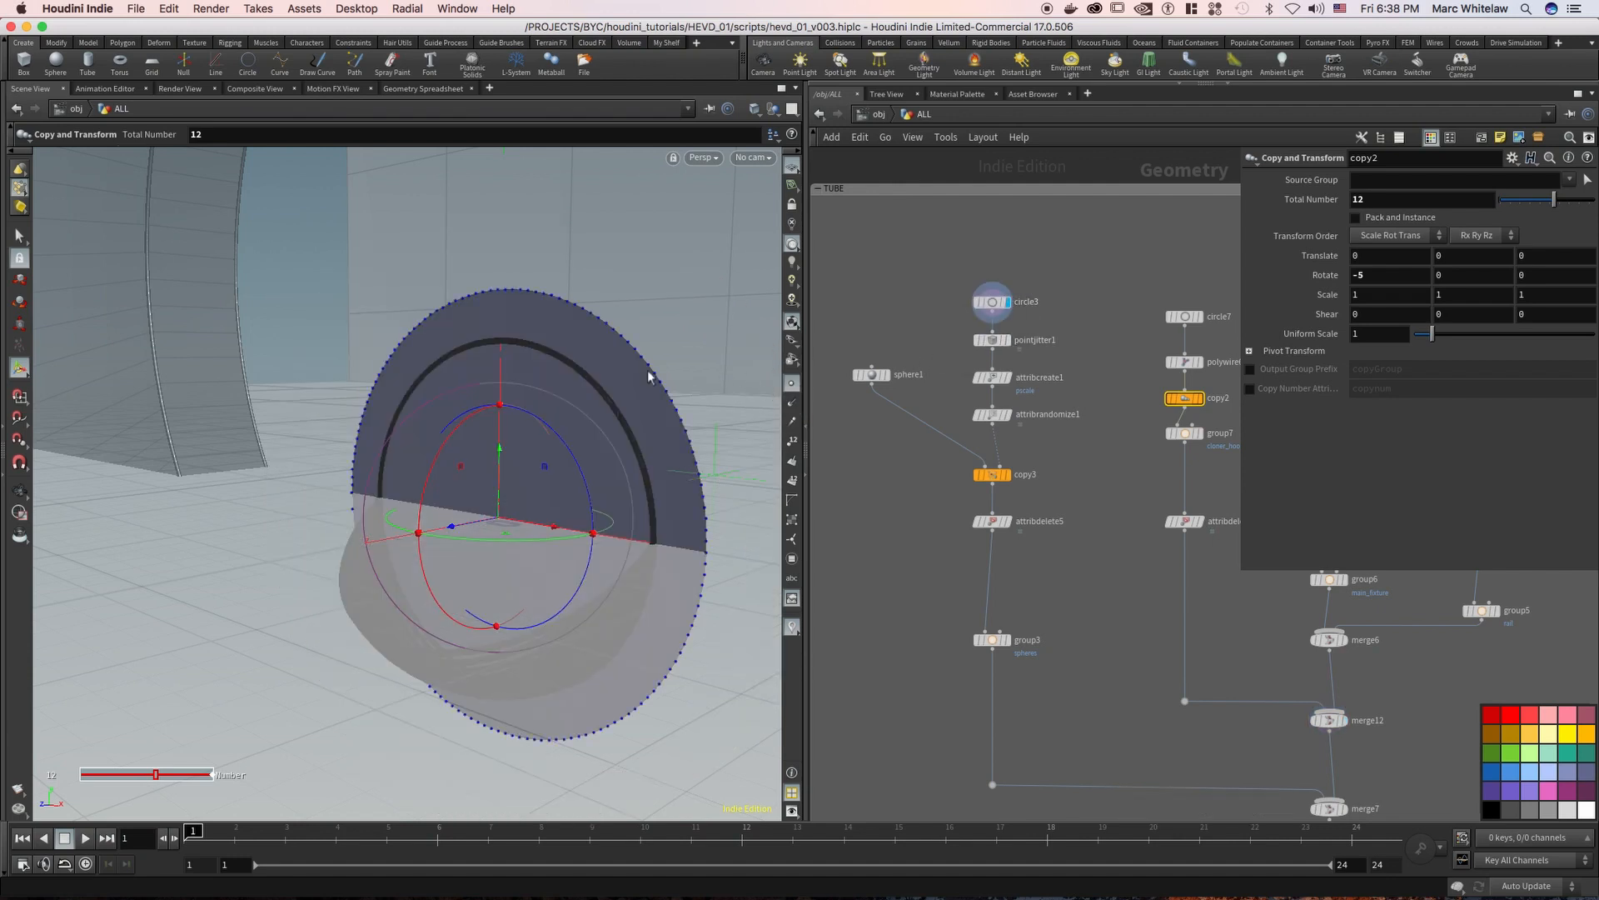
pyautogui.click(991, 302)
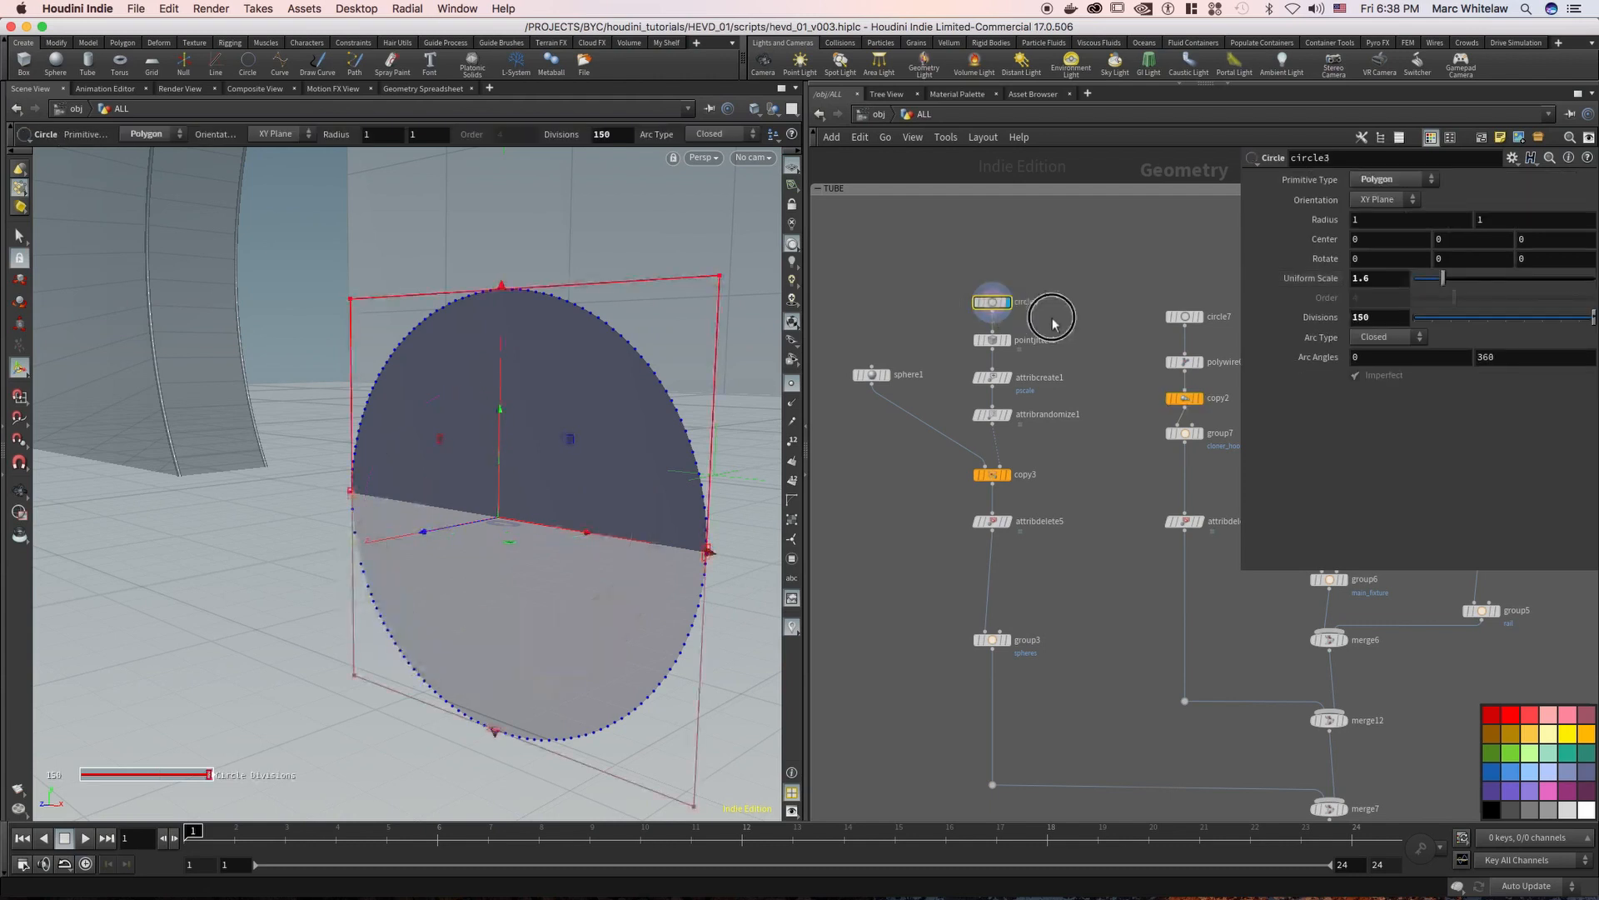
# Display pointjitter1, attribcreate1 and copy3 in turn and examine how the circle's points are jittered and given a pscale attribute
pyautogui.click(989, 343)
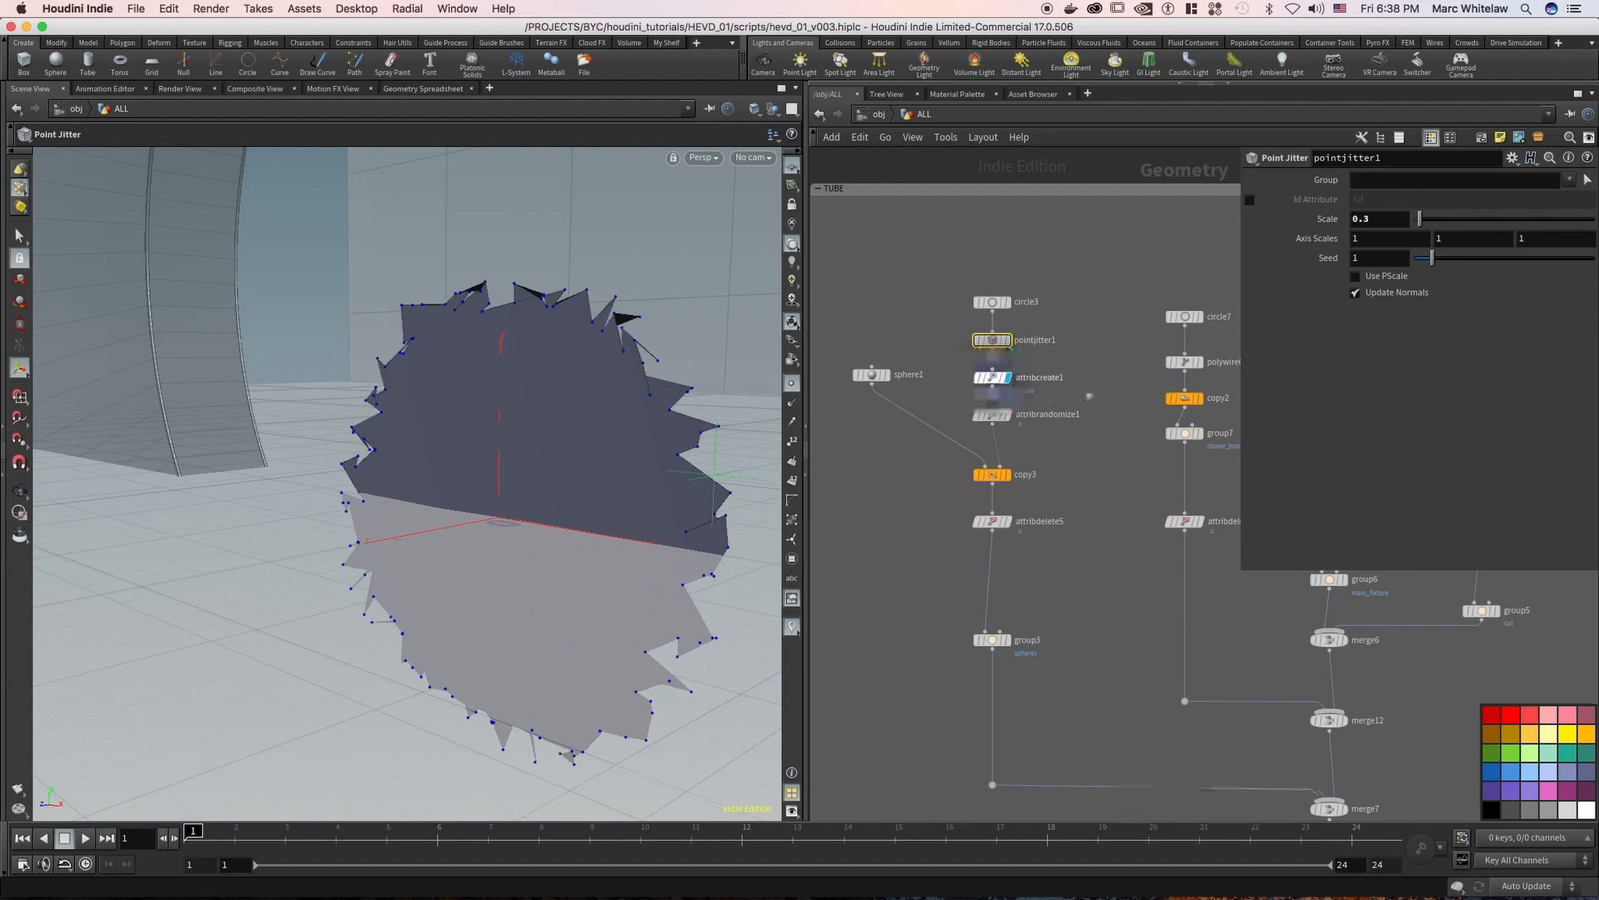
pyautogui.click(962, 396)
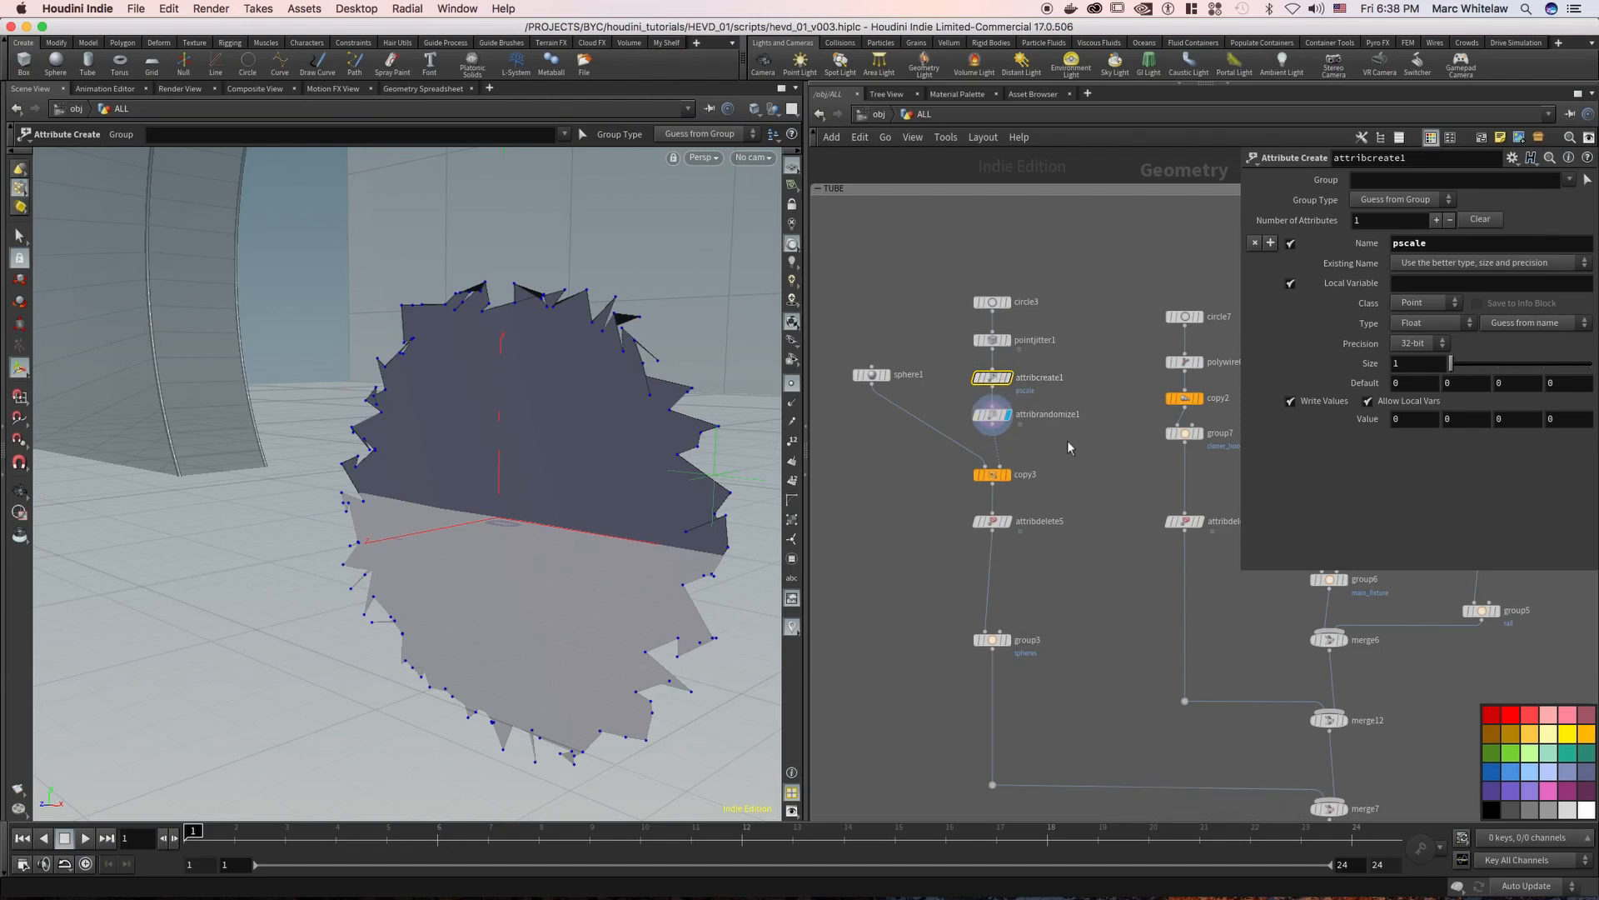
pyautogui.press('r')
pyautogui.click(991, 475)
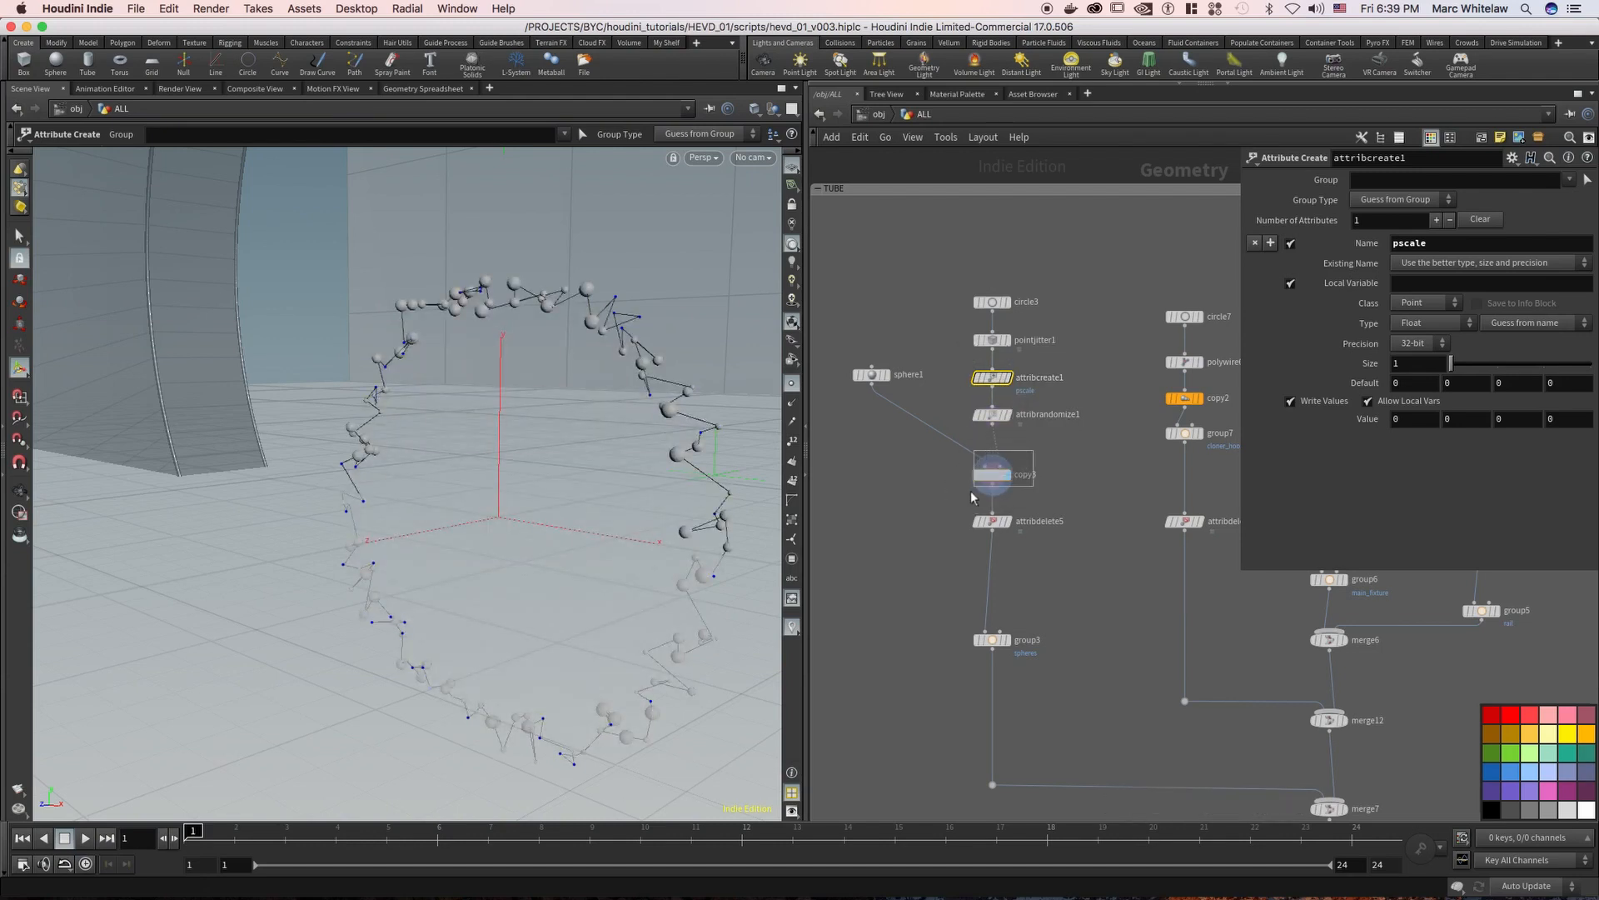
# Examine sphere1's scale and frequency settings, and display copy3 to inspect the small spheres copied around the jittered ring
pyautogui.click(874, 371)
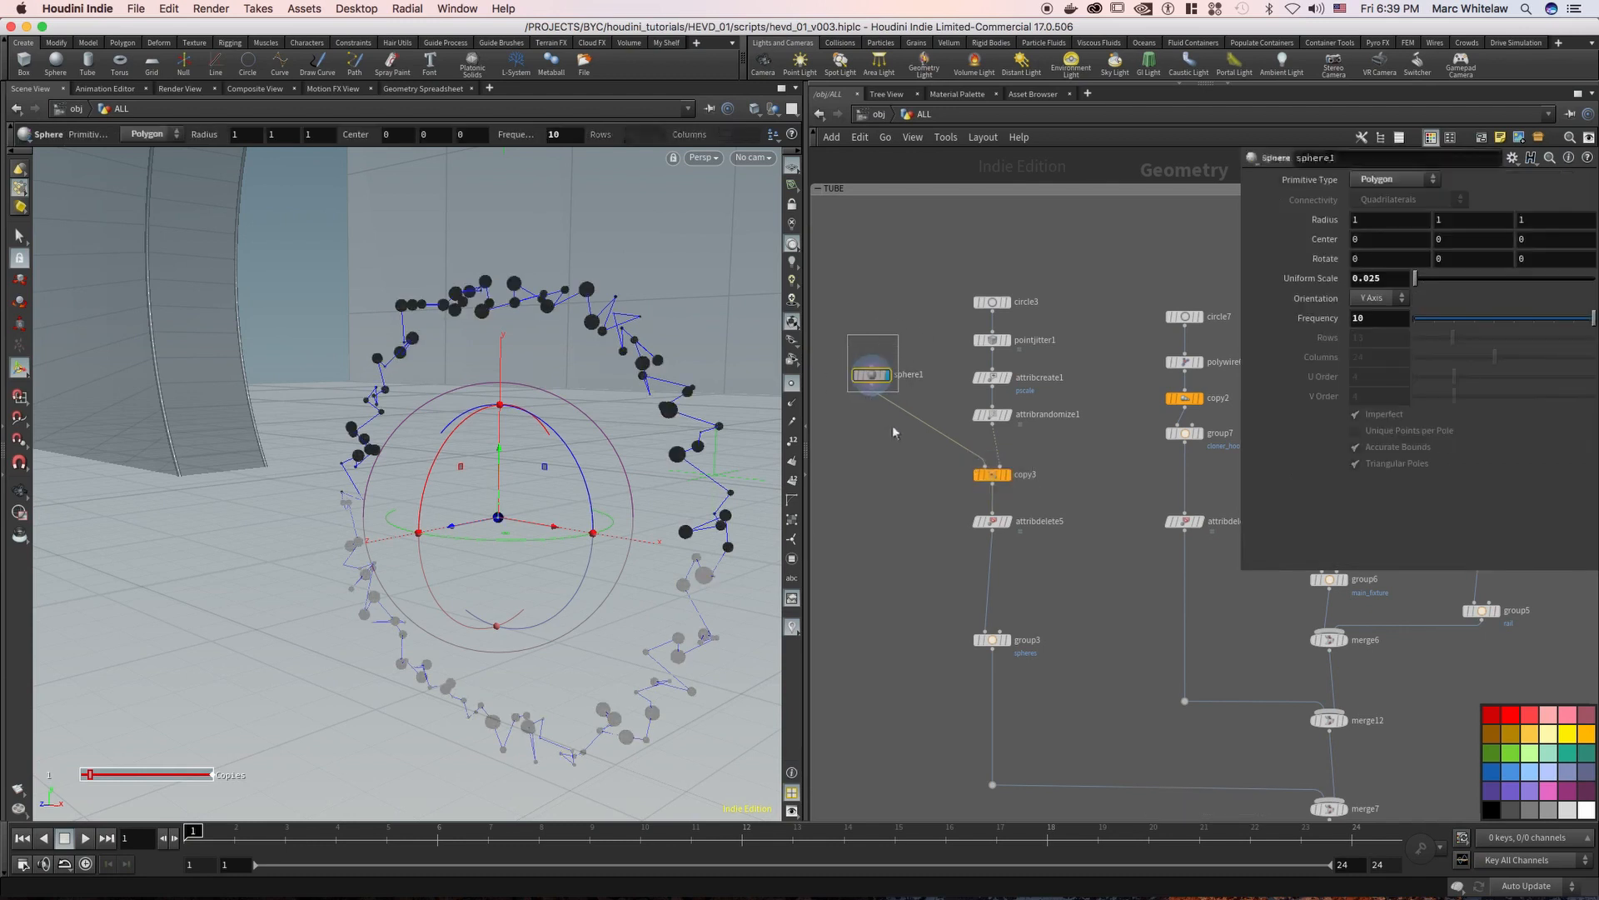
pyautogui.press('r')
pyautogui.click(1008, 474)
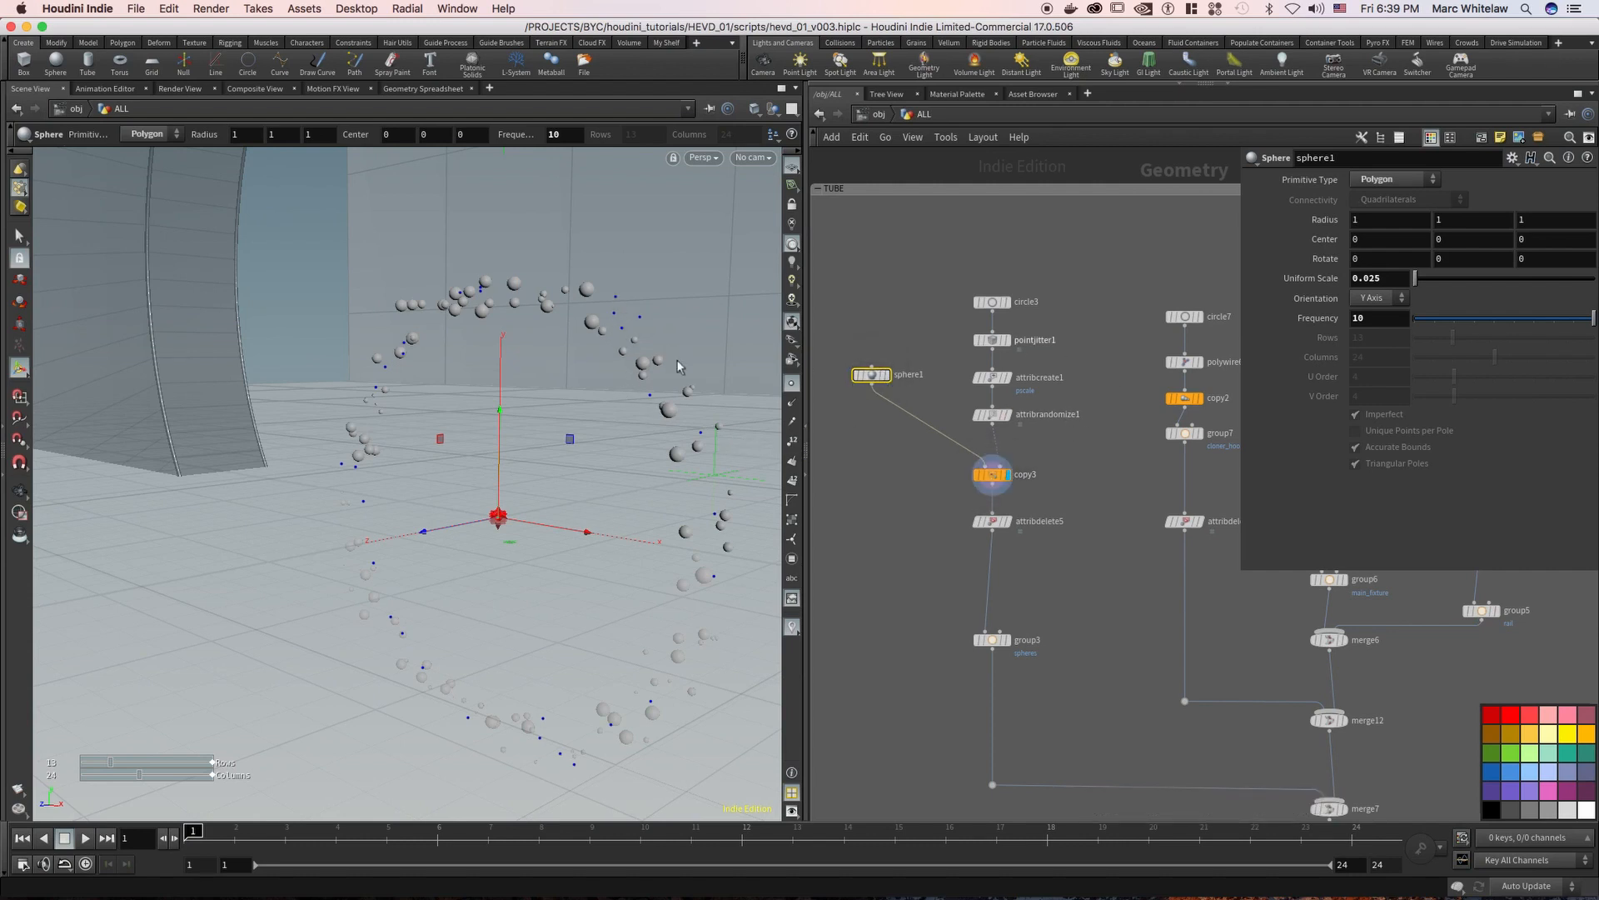
pyautogui.press('Escape')
pyautogui.moveTo(612, 362); pyautogui.dragTo(560, 325)
pyautogui.keyDown('alt'); pyautogui.moveTo(574, 328); pyautogui.dragTo(593, 328); pyautogui.keyUp('alt')
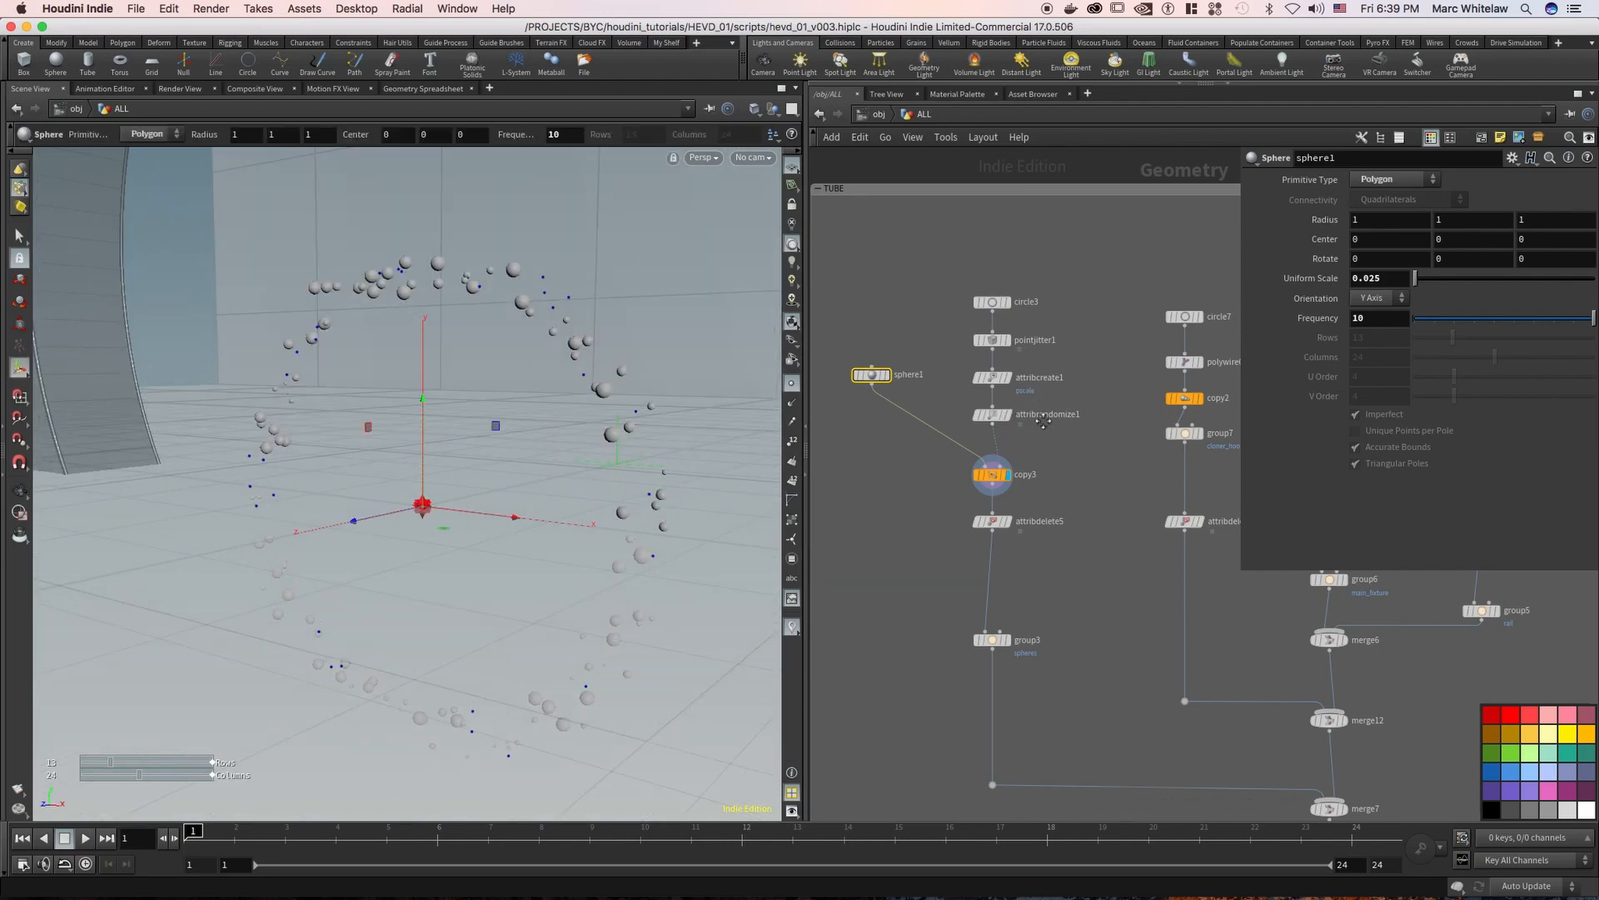
# Display merge7 without point markers and transform12 in turn to examine the tube combined with the hoops and spheres
pyautogui.scroll(-5, 1042, 421)
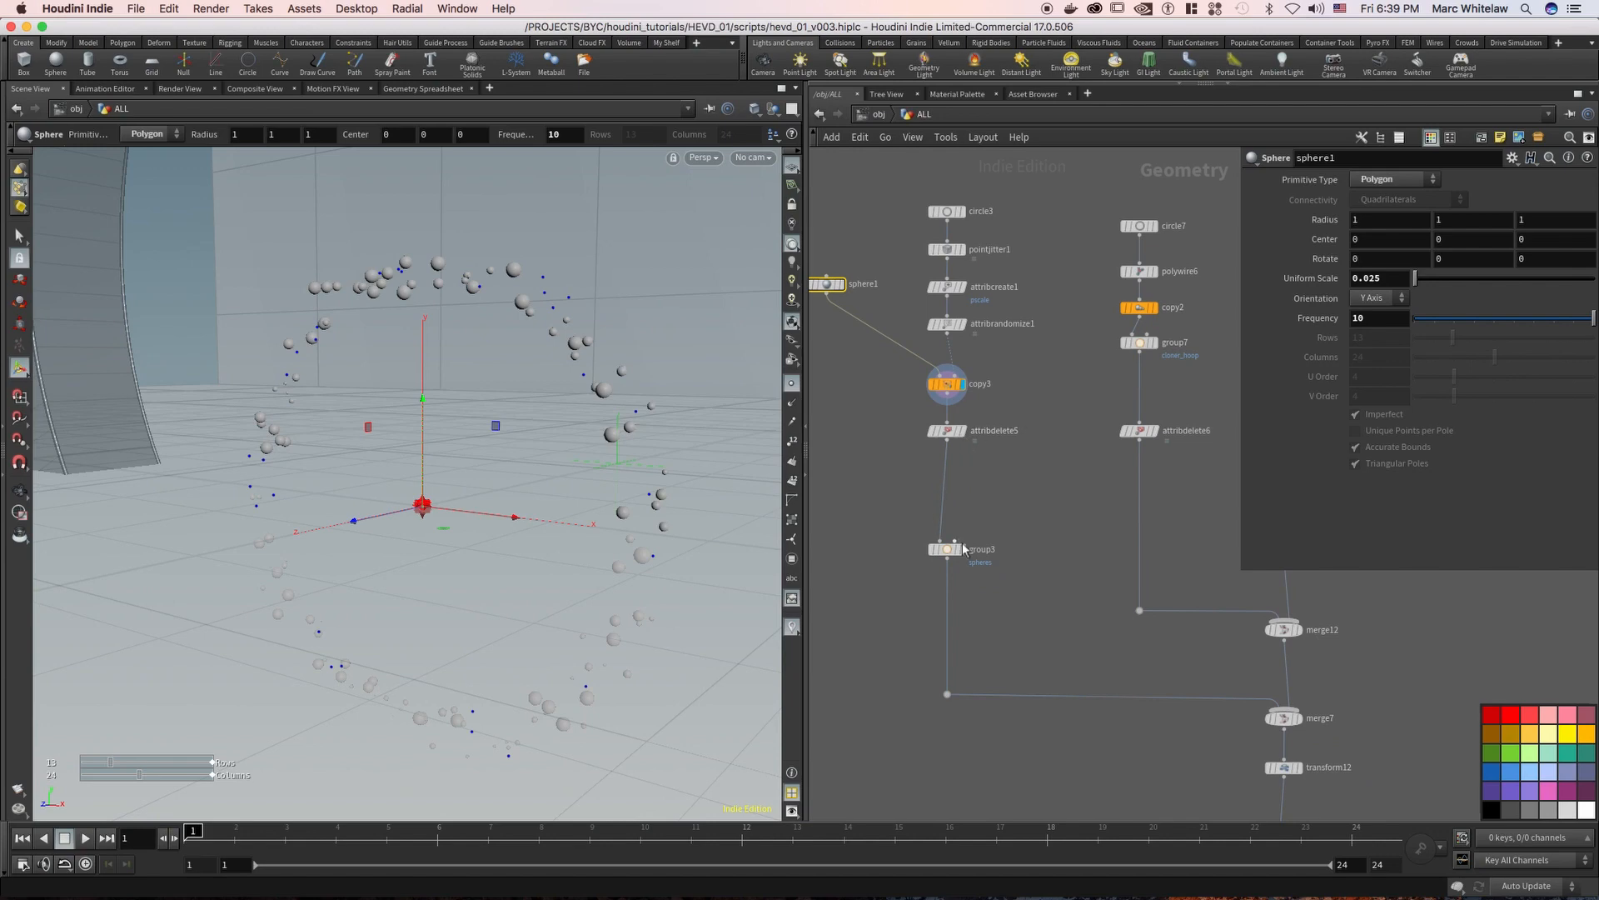
pyautogui.scroll(-5, 1051, 515)
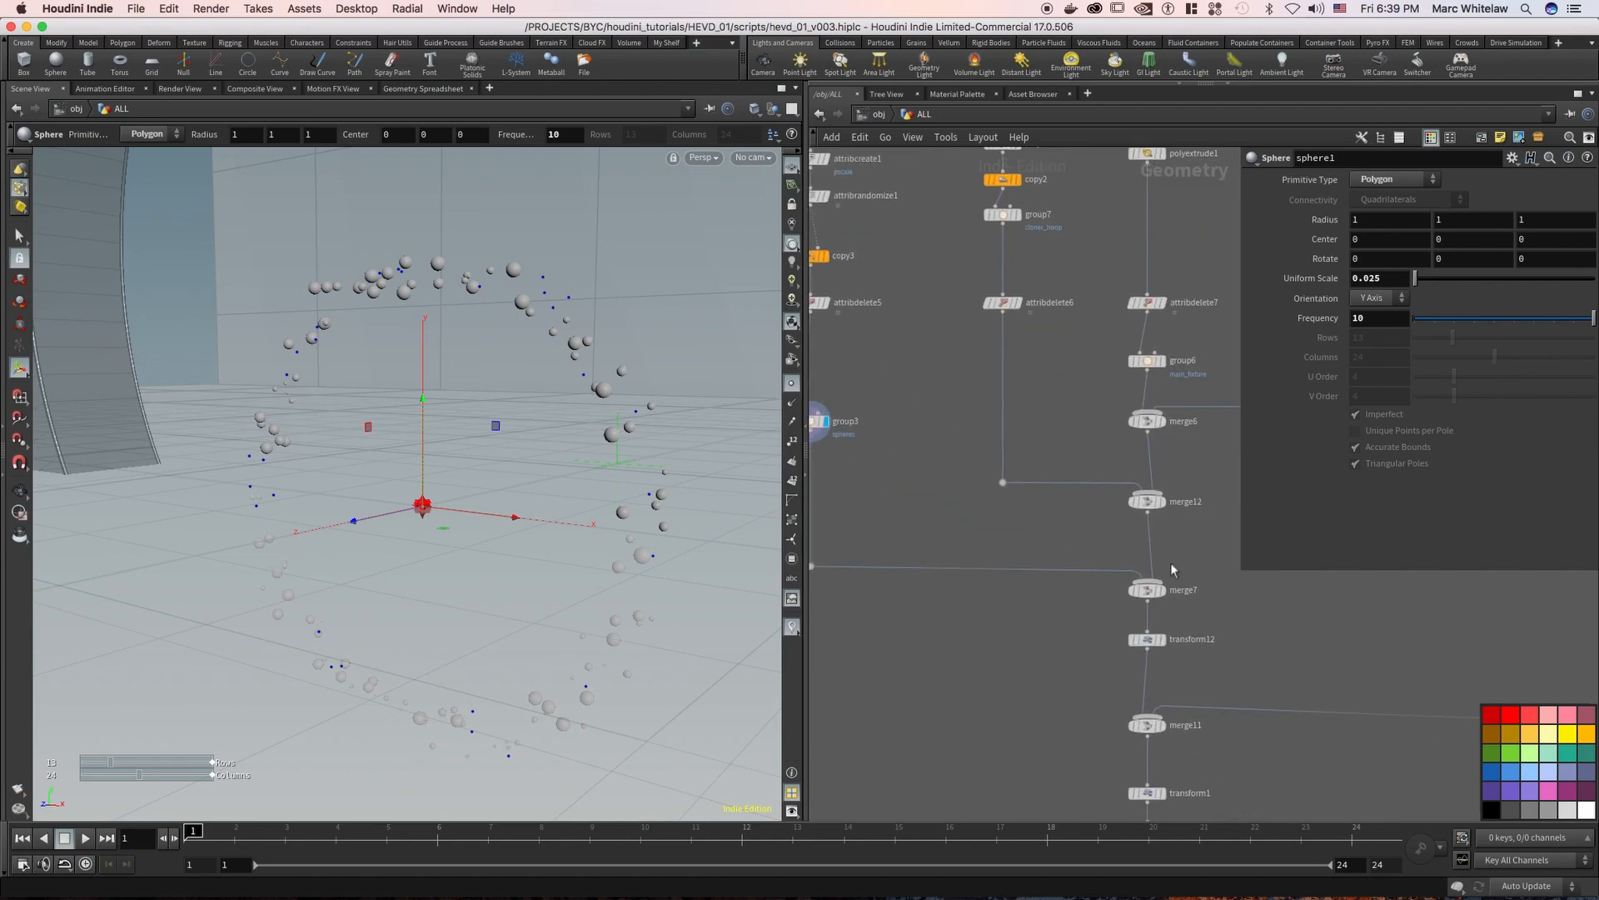
pyautogui.click(1162, 590)
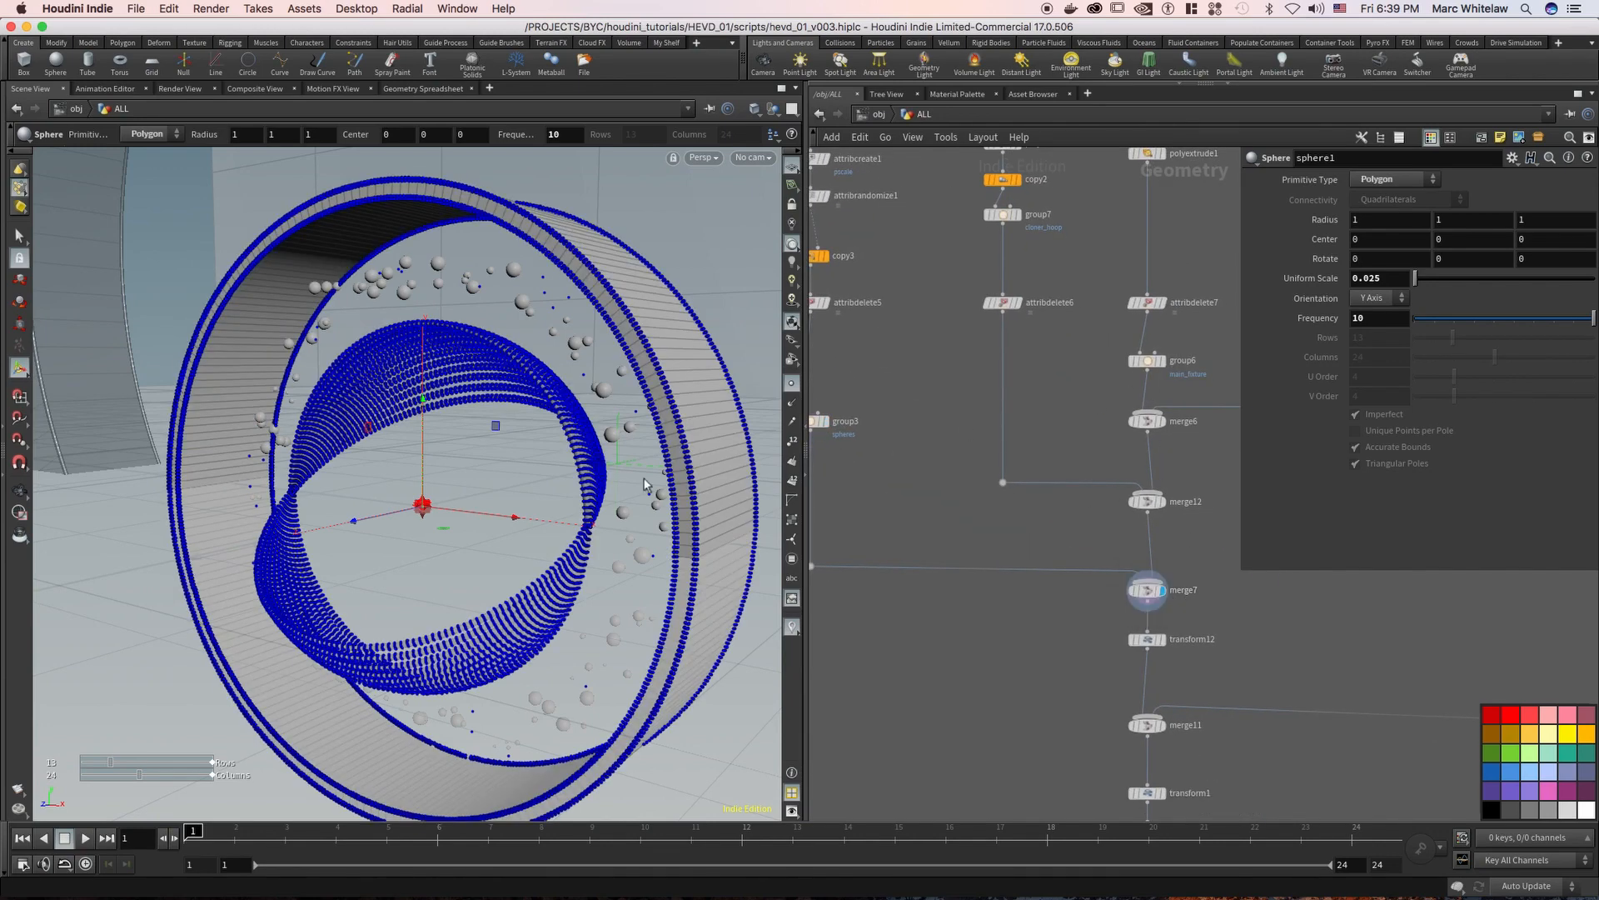
pyautogui.click(794, 384)
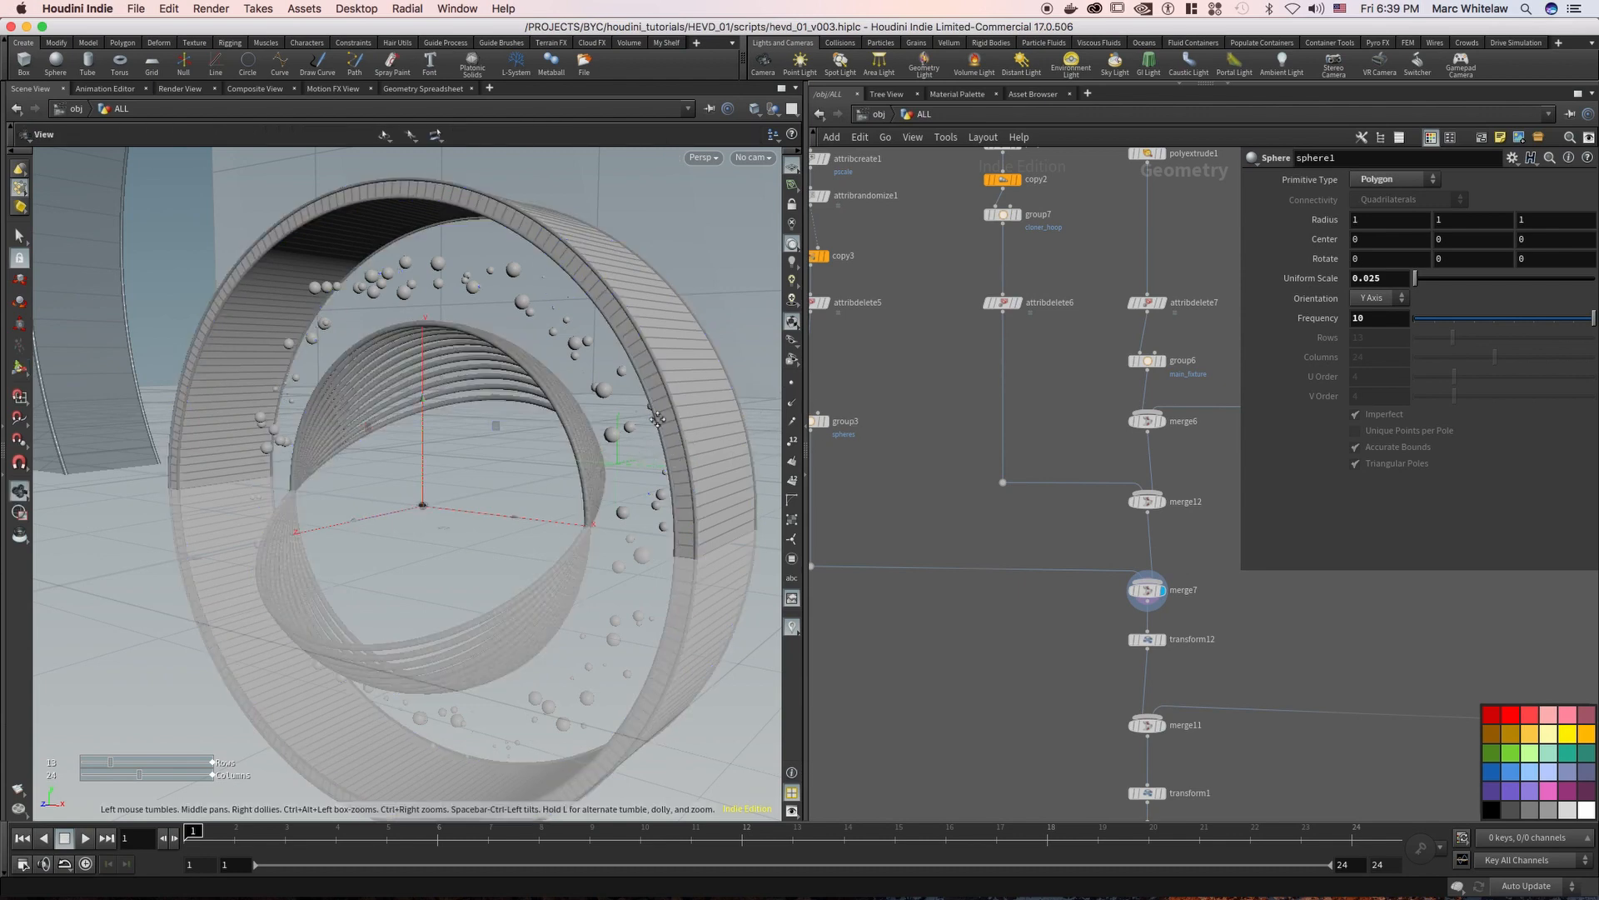
pyautogui.keyDown('alt'); pyautogui.moveTo(710, 470); pyautogui.dragTo(693, 439, button='middle'); pyautogui.keyUp('alt')
pyautogui.click(1162, 639)
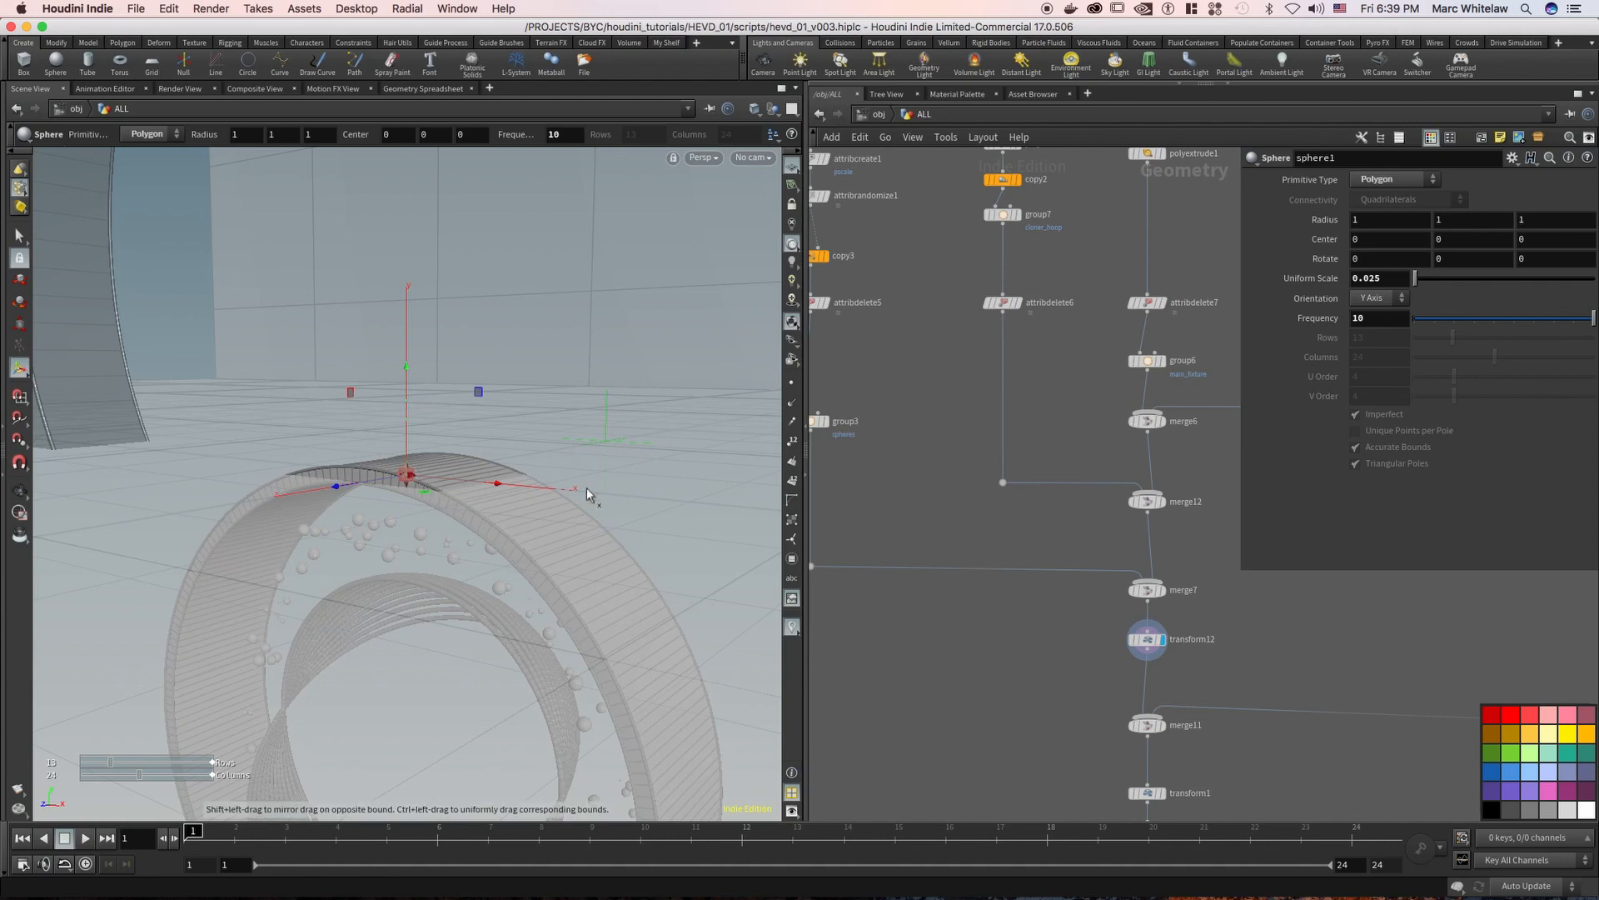
# Display line1, polywire5, circle6 and polyextrude4 in turn to examine the rod and disc that make up the fixing
pyautogui.moveTo(1132, 526); pyautogui.dragTo(885, 532, button='middle')
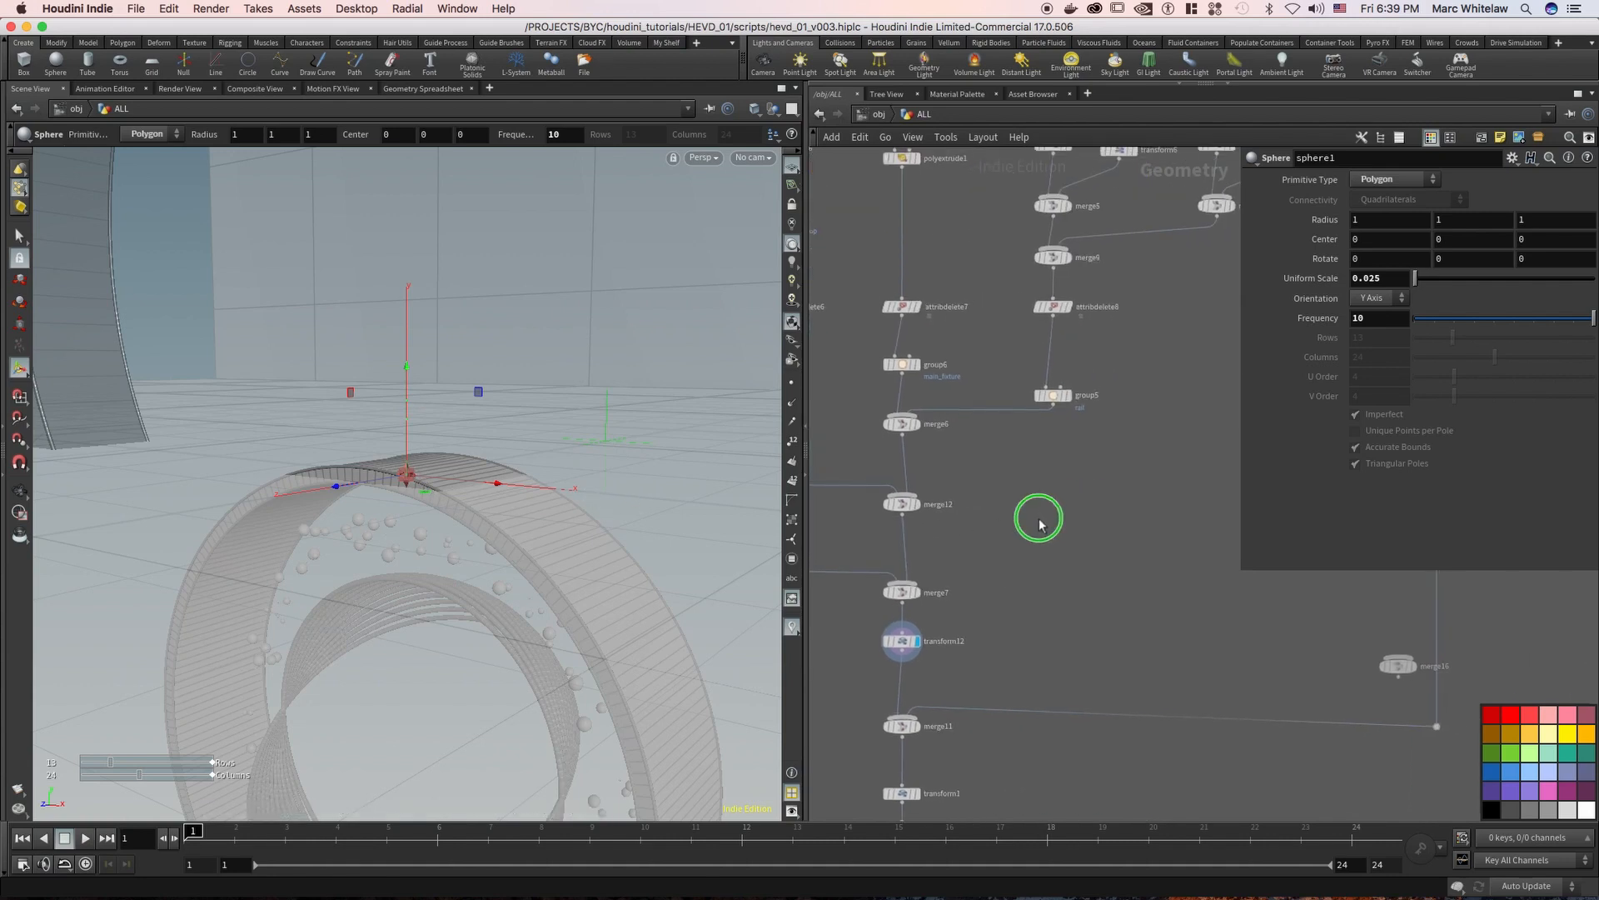
pyautogui.scroll(-5, 1058, 518)
pyautogui.moveTo(1051, 520); pyautogui.dragTo(939, 542, button='middle')
pyautogui.moveTo(1042, 452); pyautogui.dragTo(926, 461, button='middle')
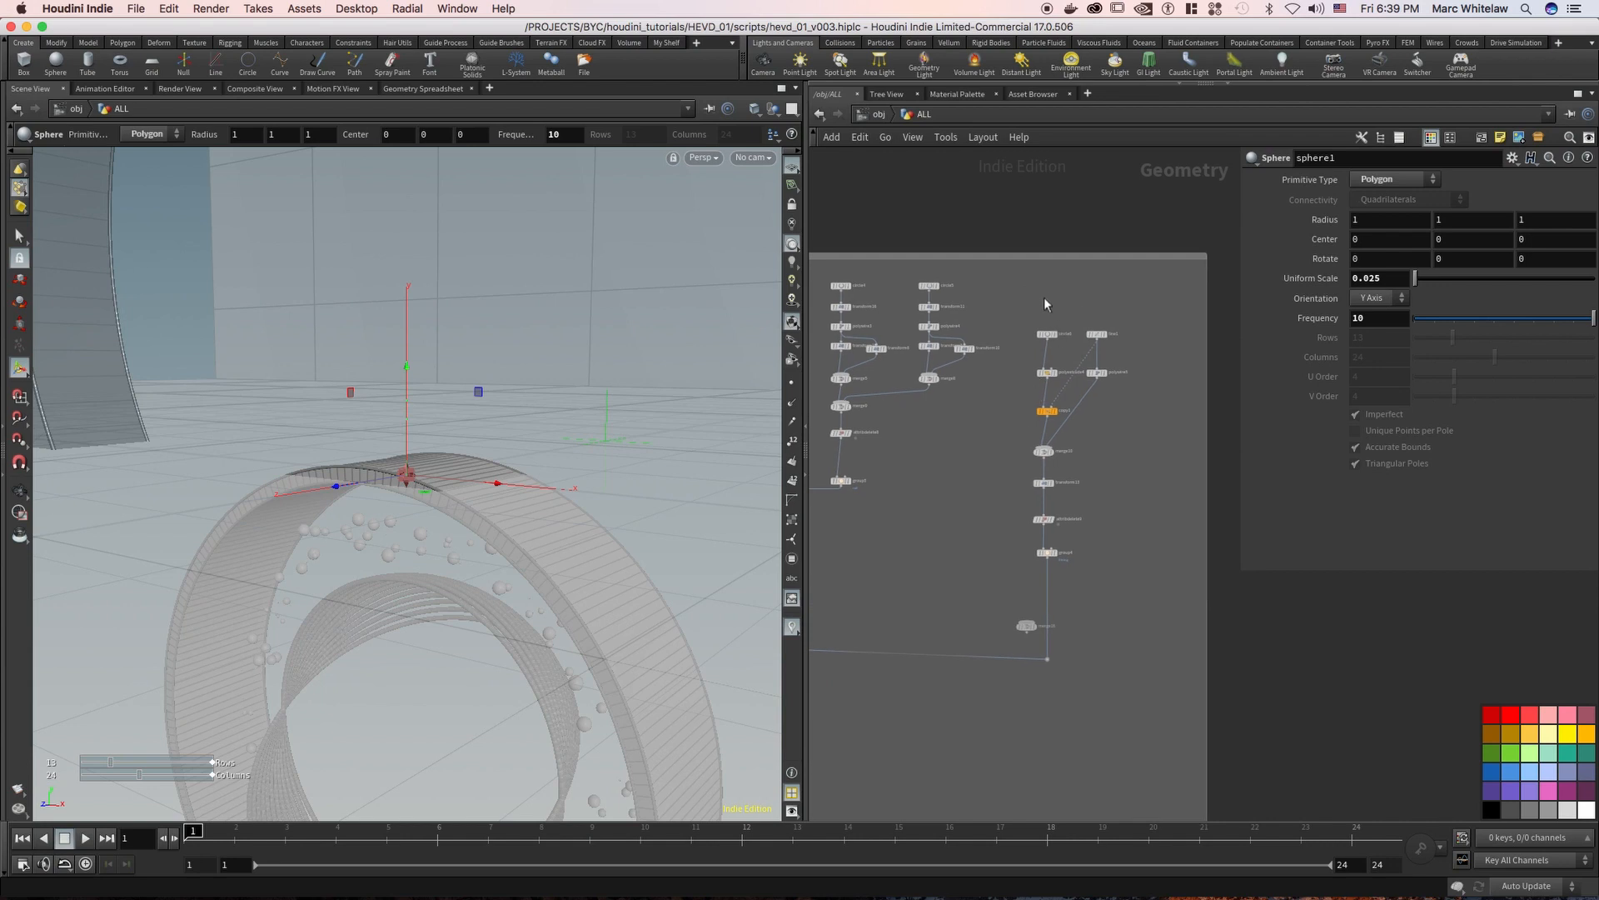
pyautogui.scroll(5, 1055, 297)
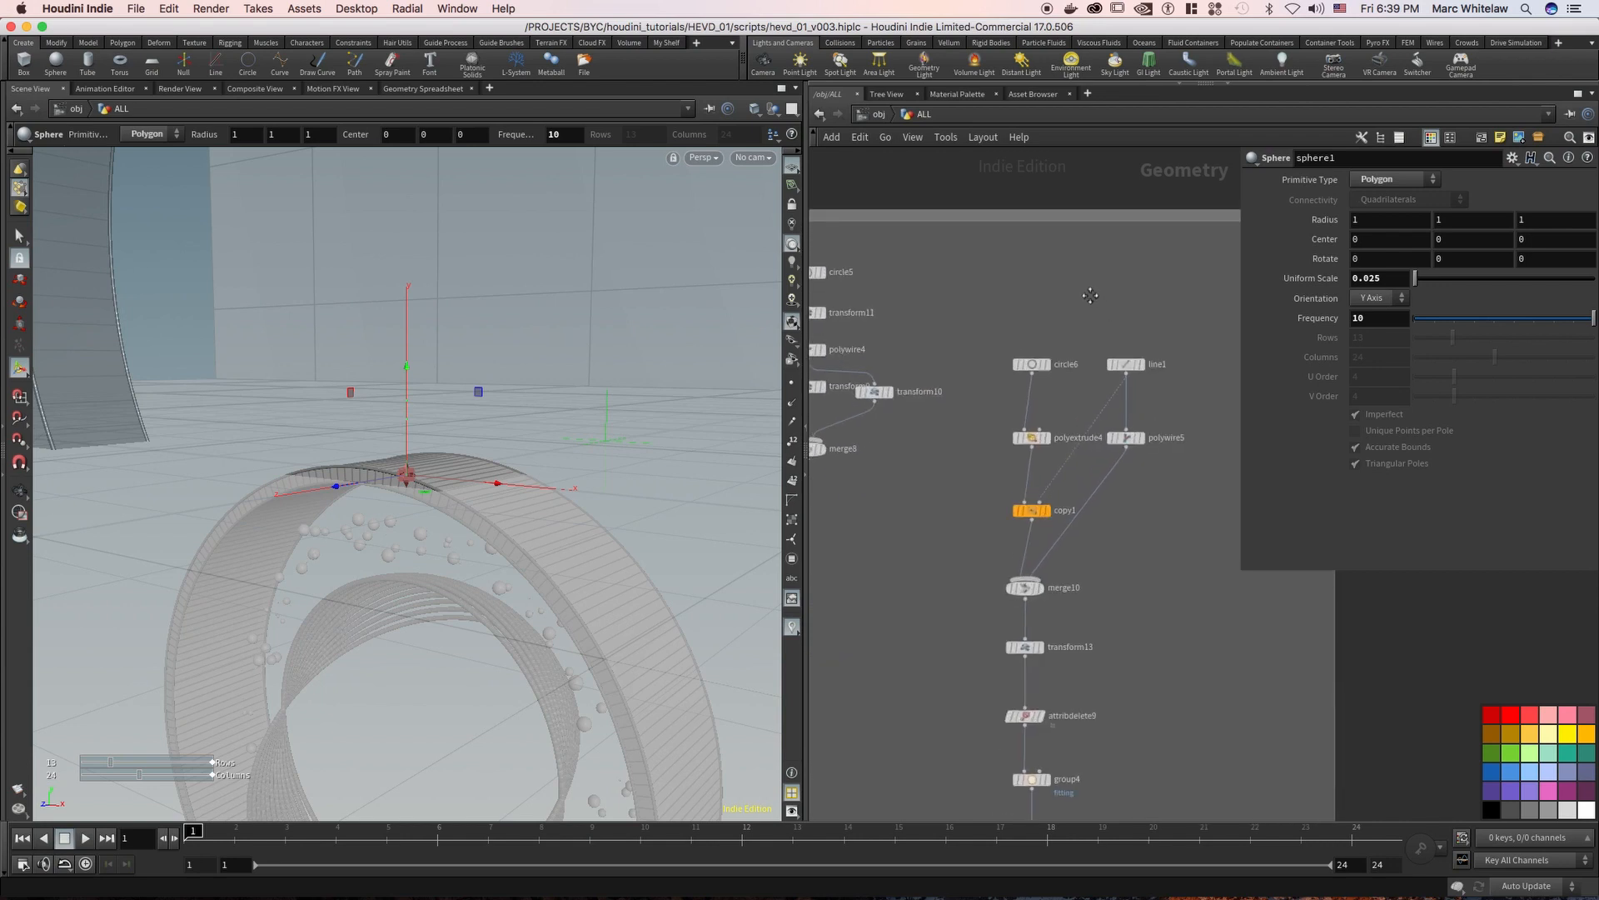
pyautogui.click(1130, 358)
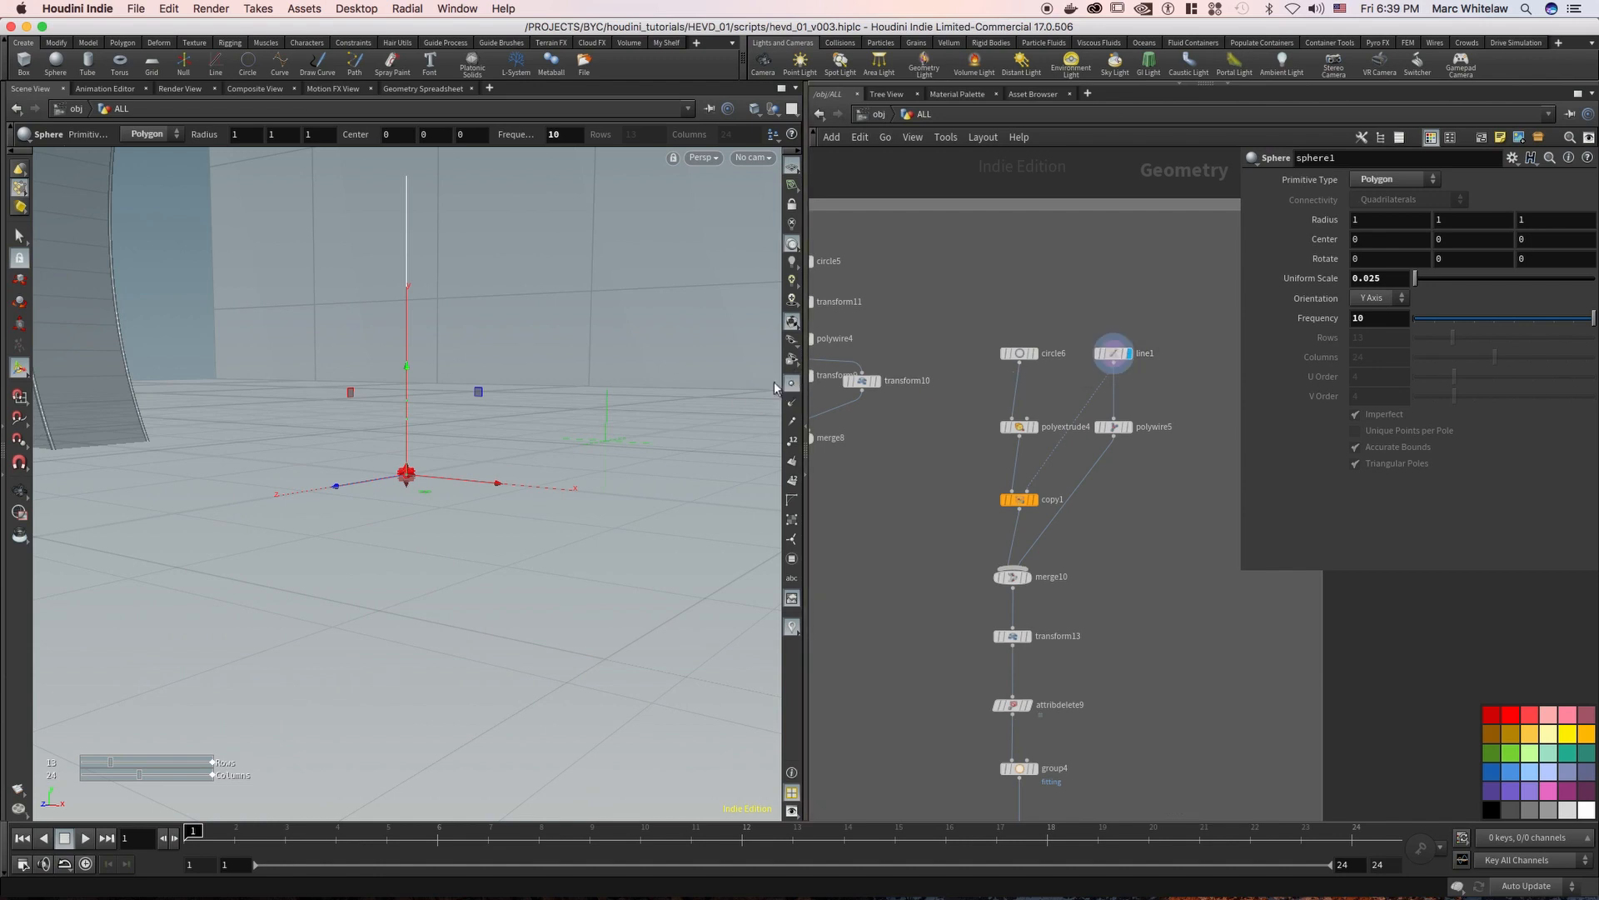
pyautogui.click(1130, 427)
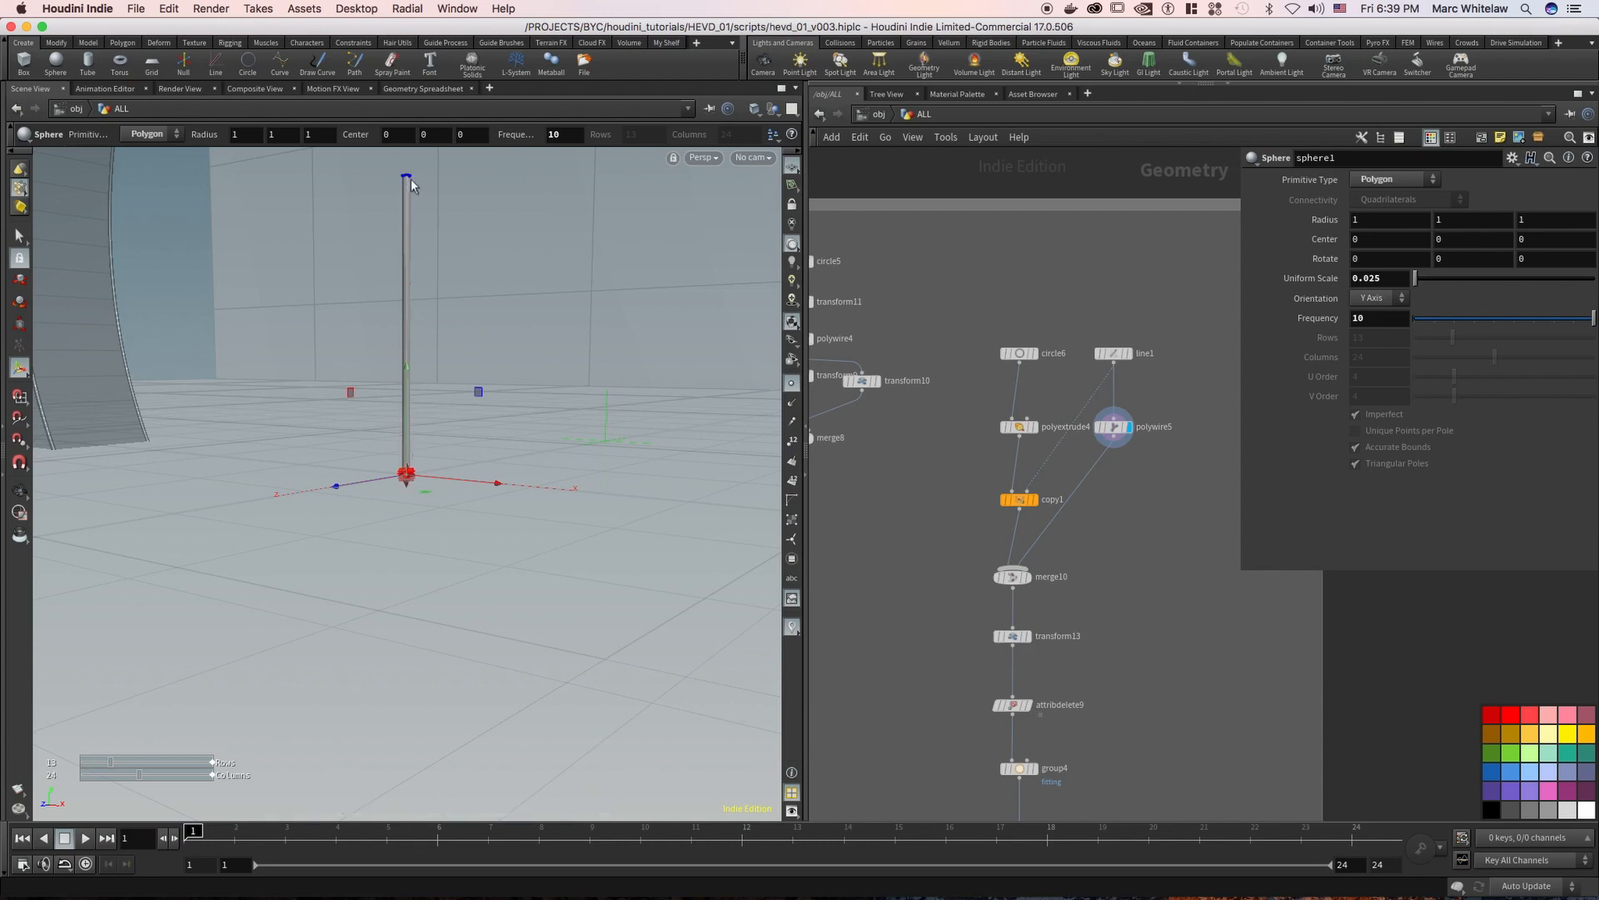
pyautogui.click(1034, 353)
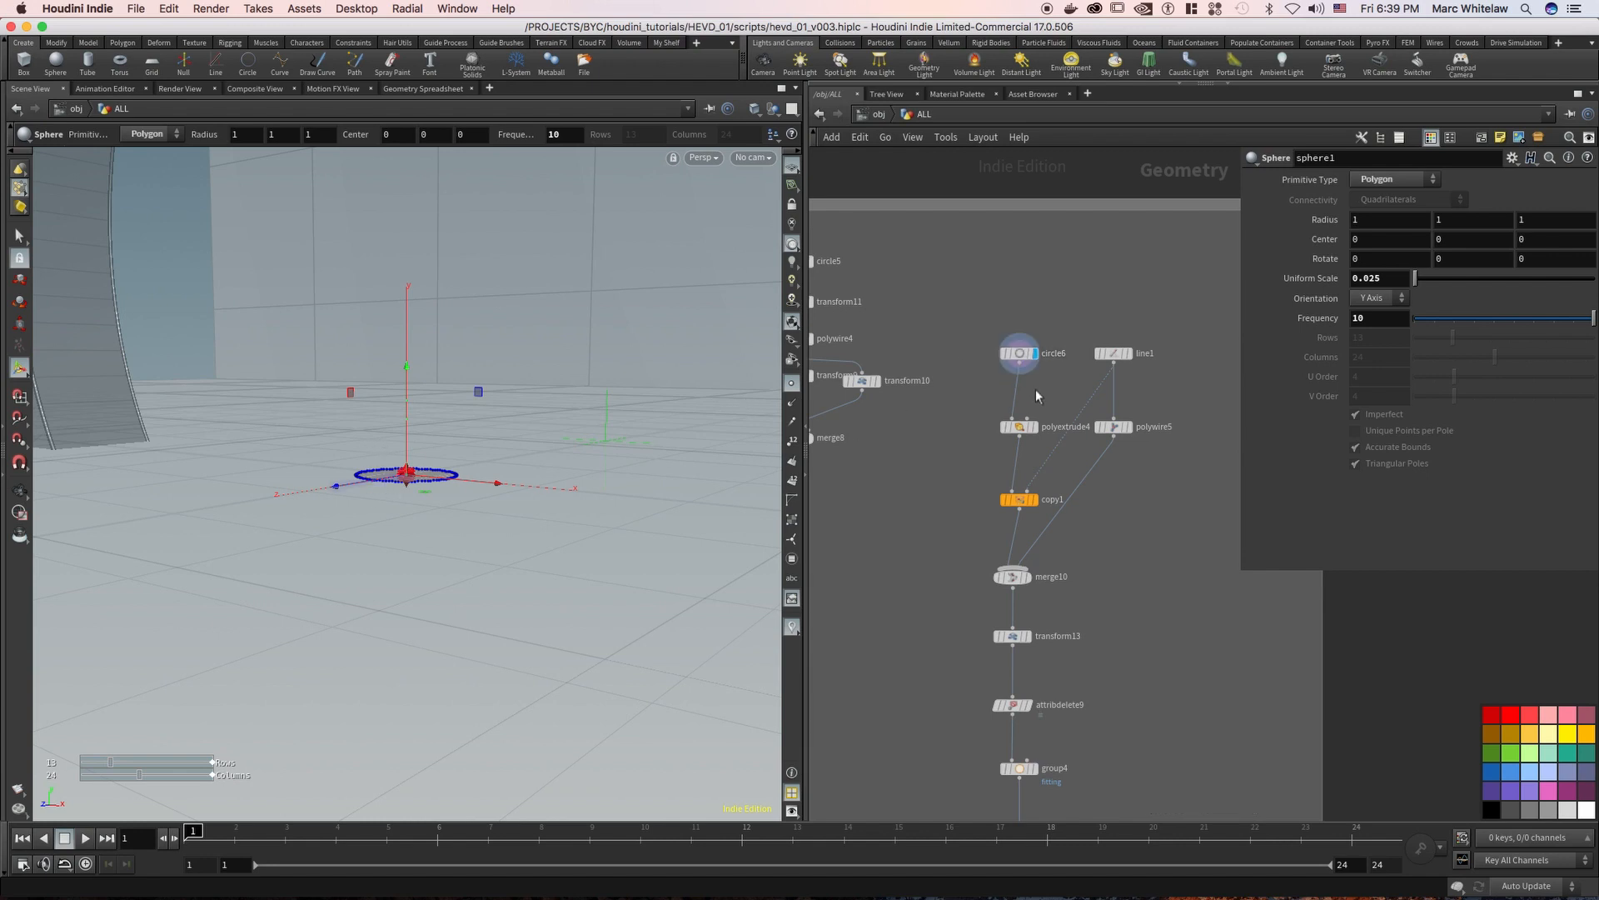
pyautogui.click(1033, 427)
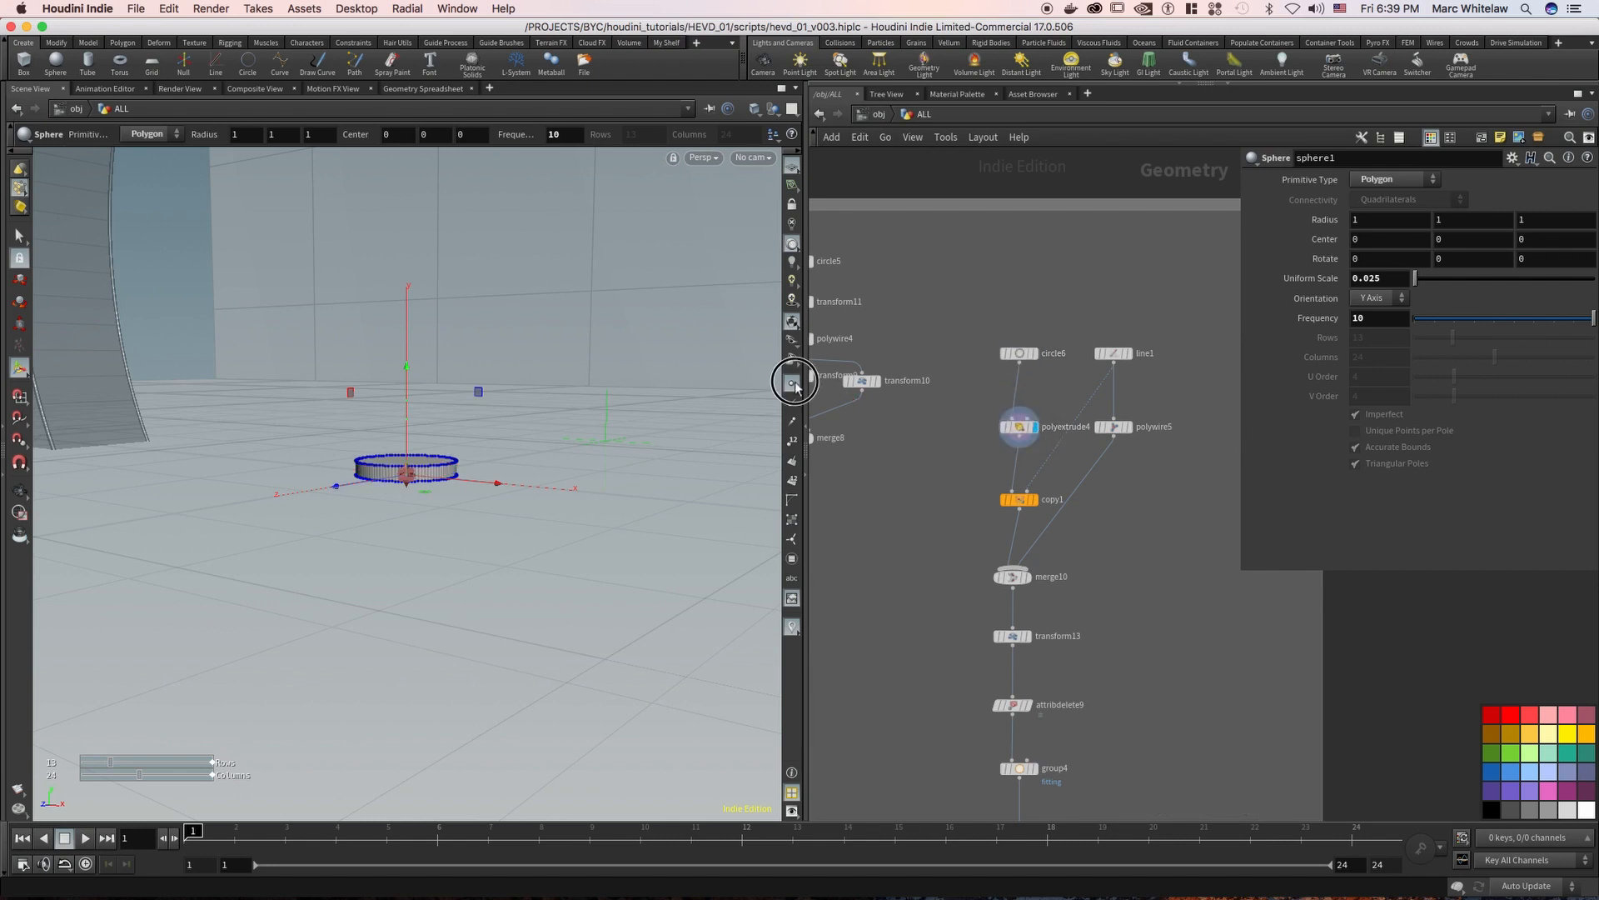
pyautogui.press('Escape')
pyautogui.moveTo(432, 475); pyautogui.dragTo(561, 463)
# Set line1's Points to 4 to compare polyextrude4 with copy1's disc copies, and restore Points to 2
pyautogui.click(1034, 499)
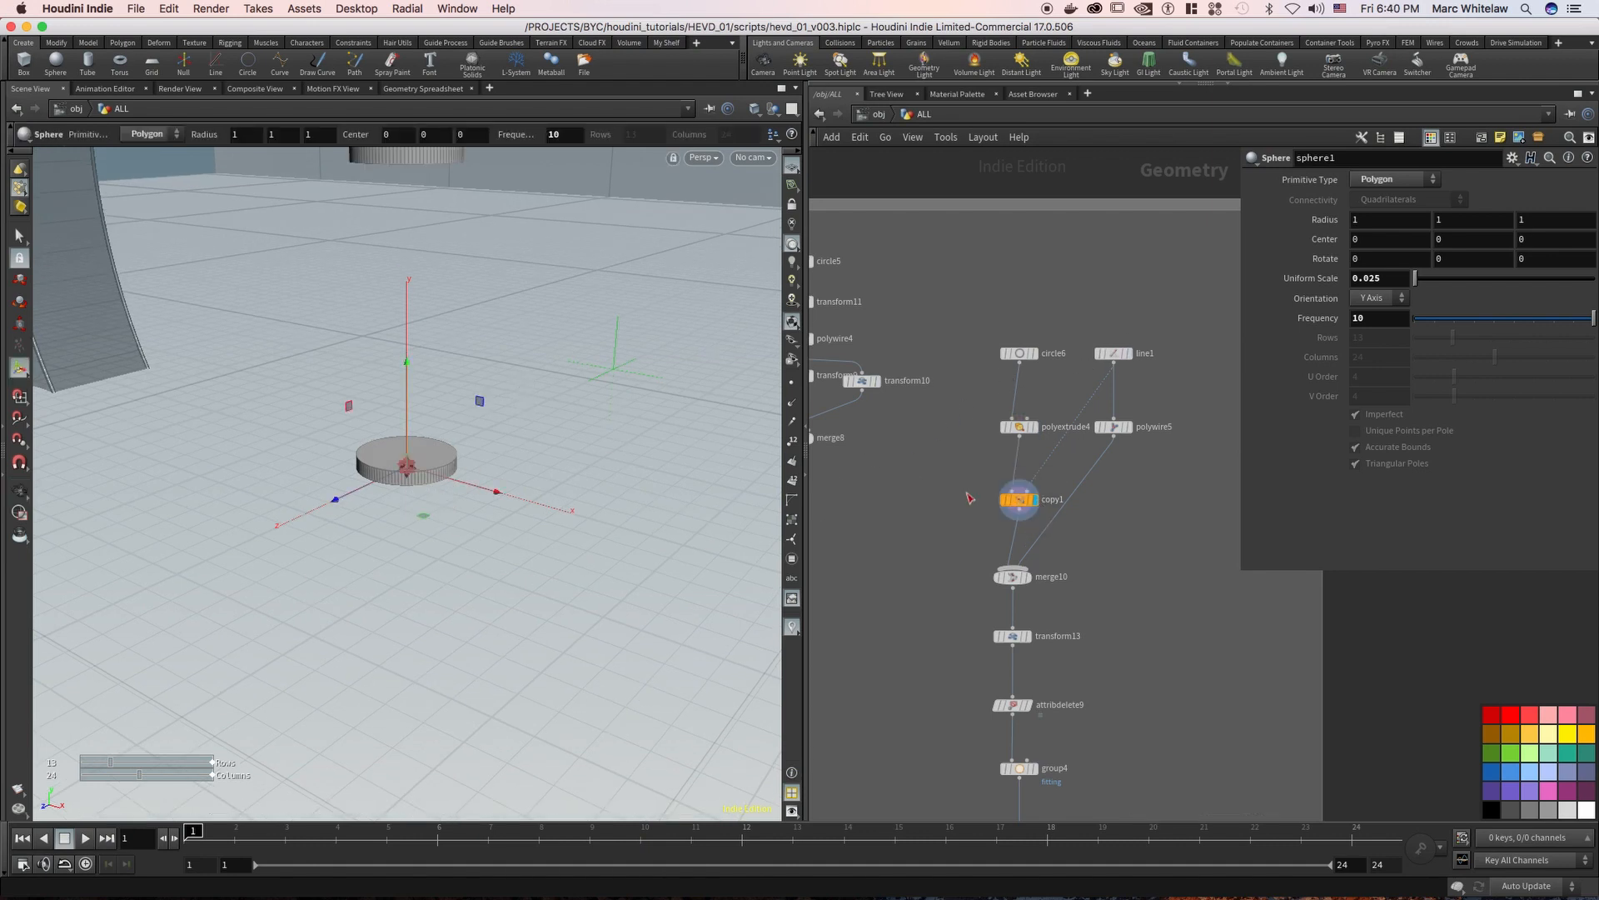
pyautogui.click(1110, 353)
pyautogui.write('4')
pyautogui.press('Return')
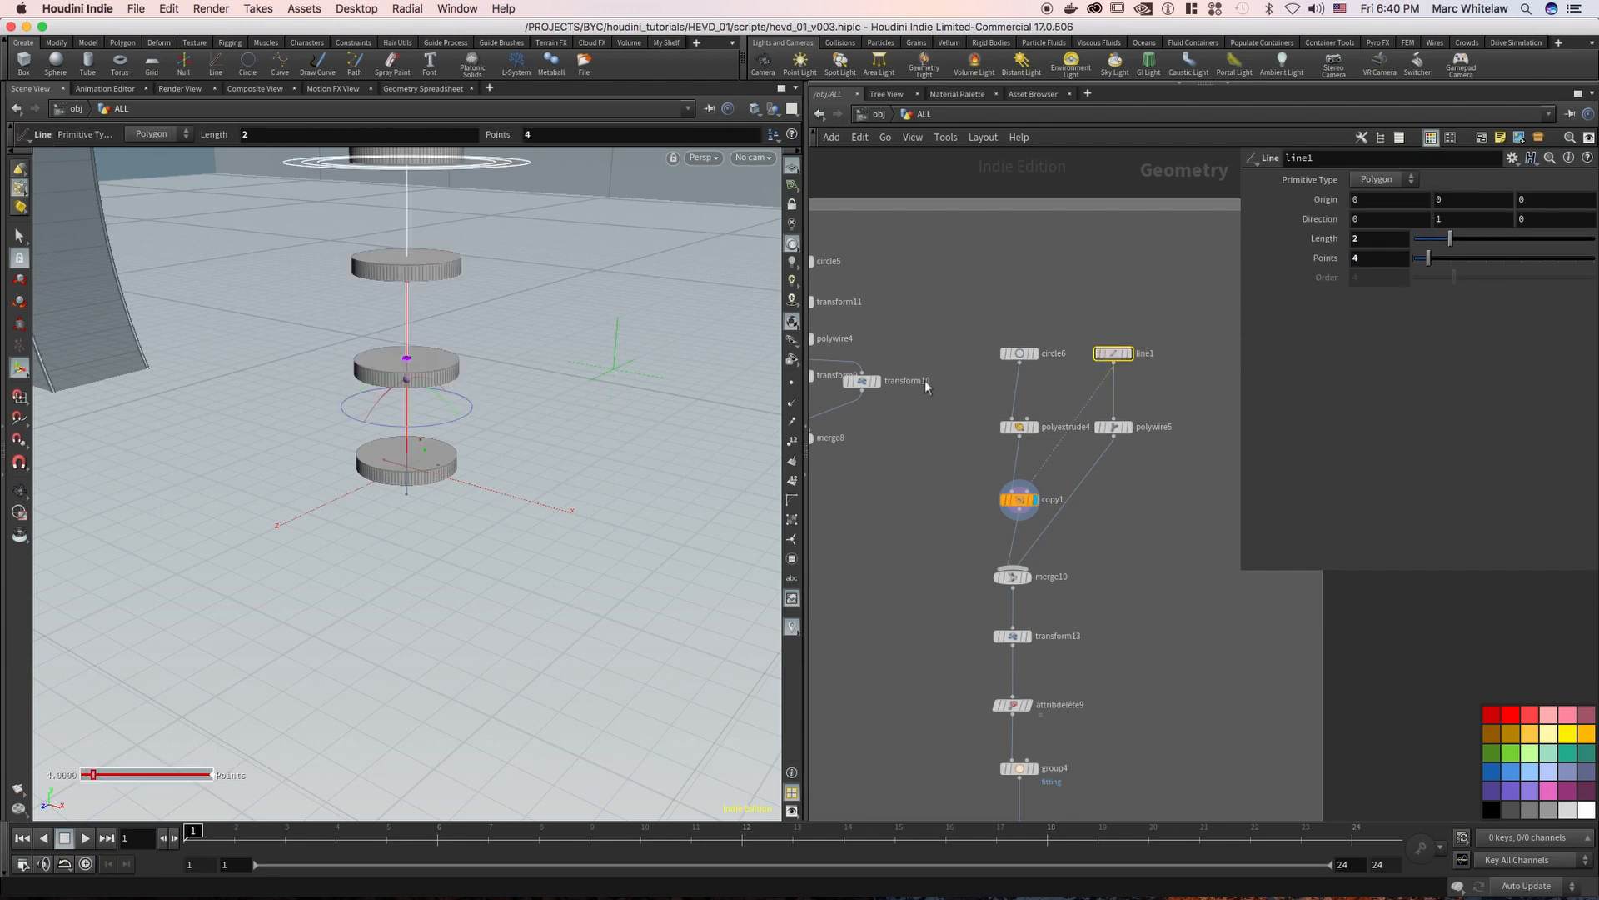
pyautogui.click(1034, 426)
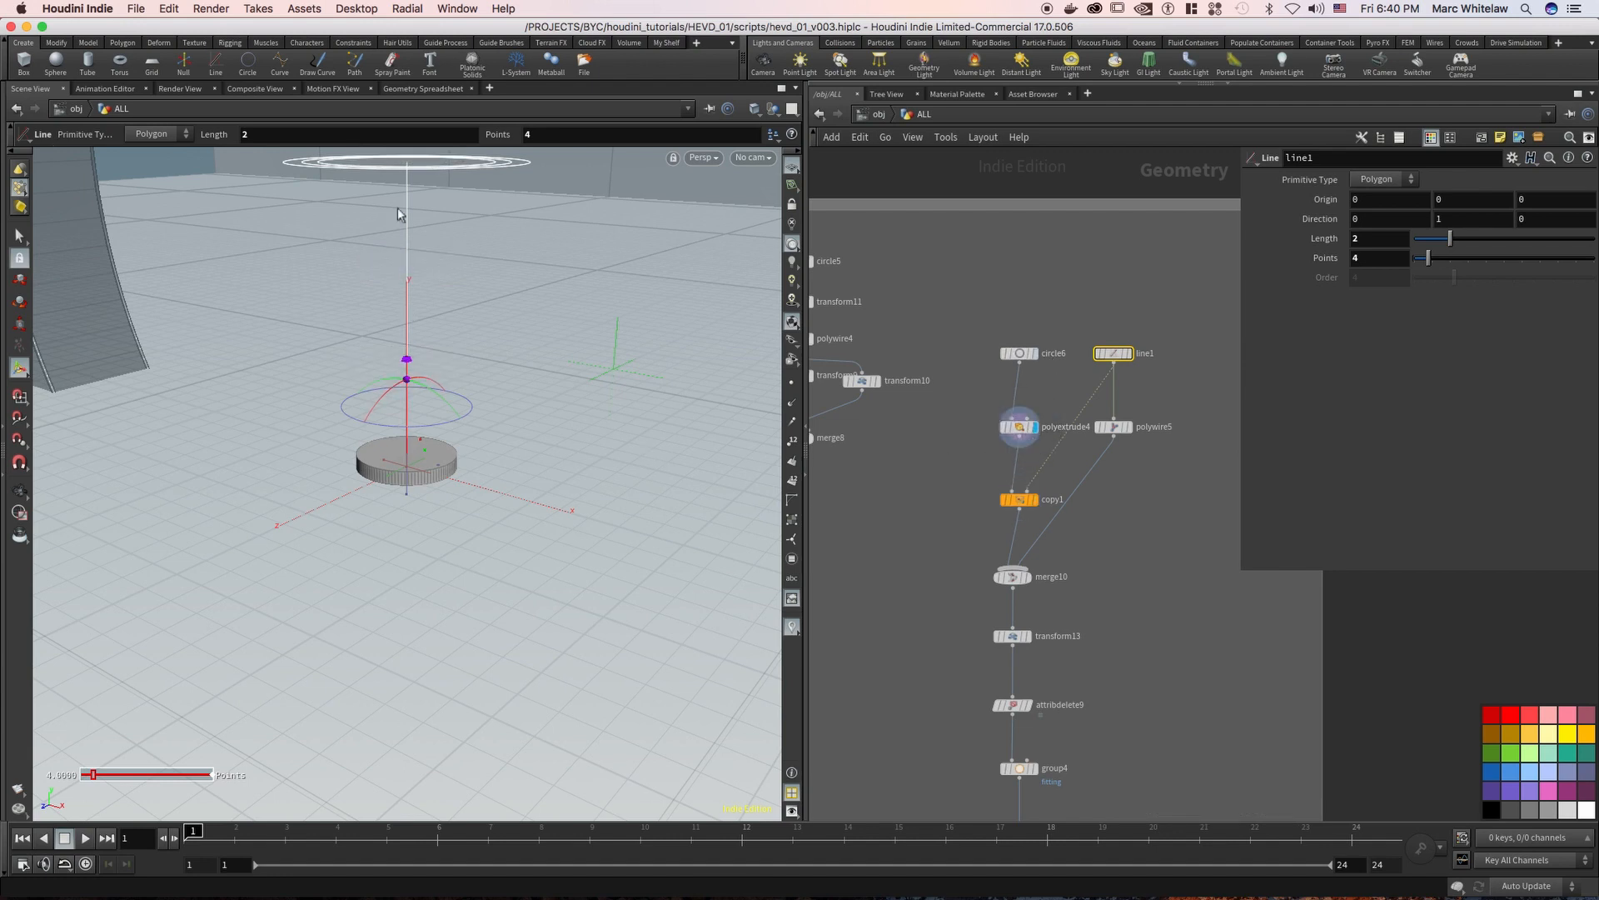
pyautogui.keyDown('alt'); pyautogui.moveTo(414, 335); pyautogui.dragTo(411, 407, button='middle'); pyautogui.keyUp('alt')
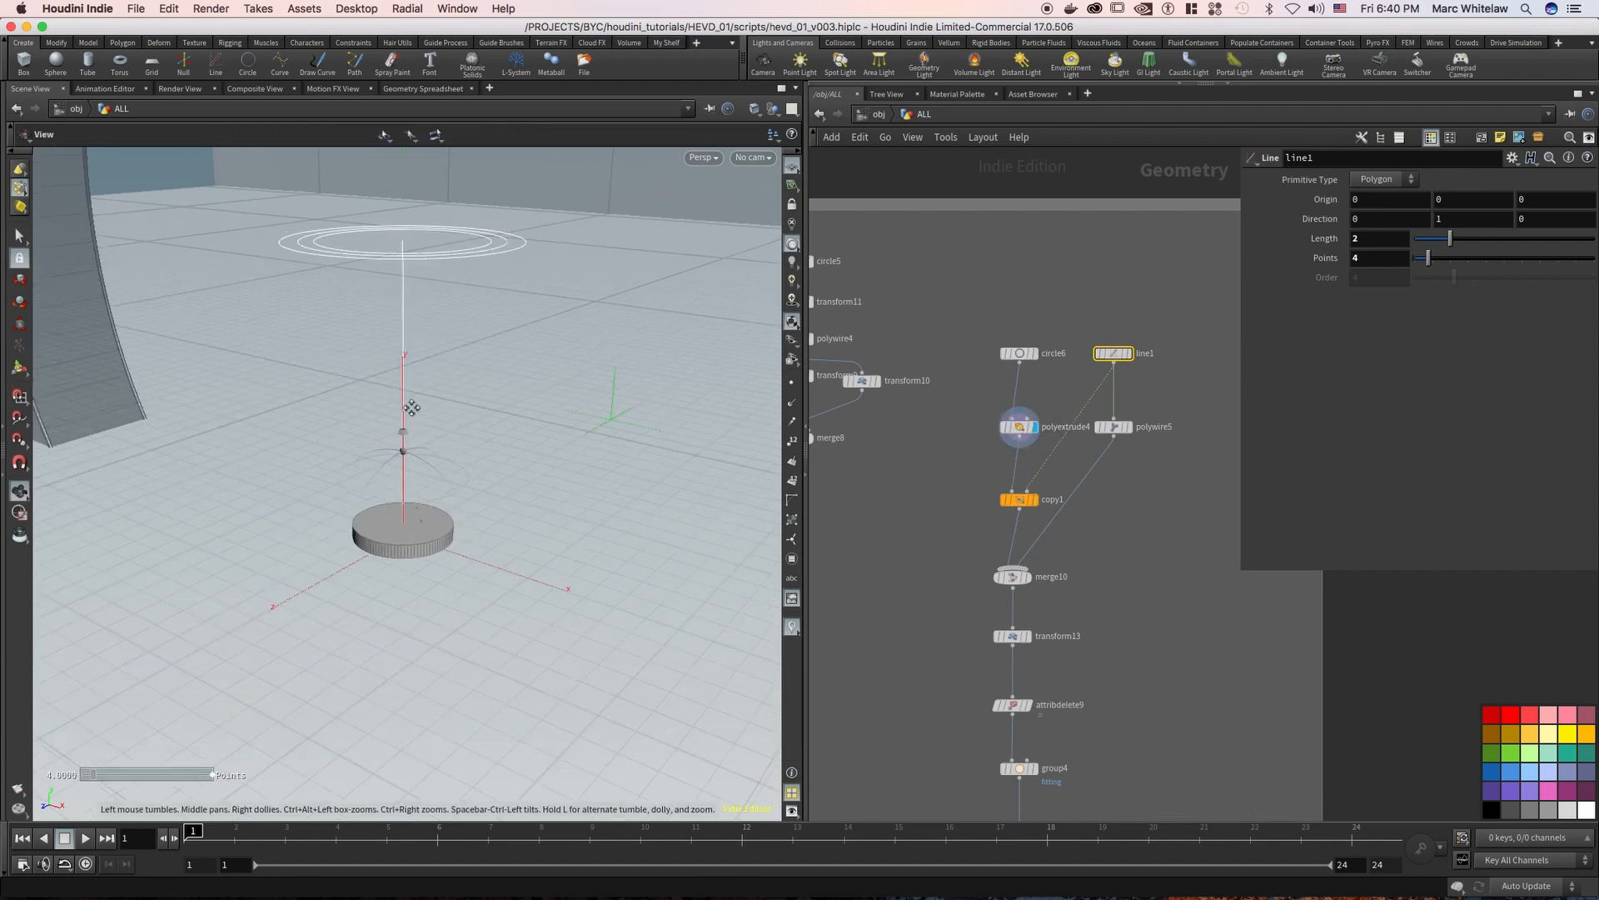
pyautogui.click(1034, 499)
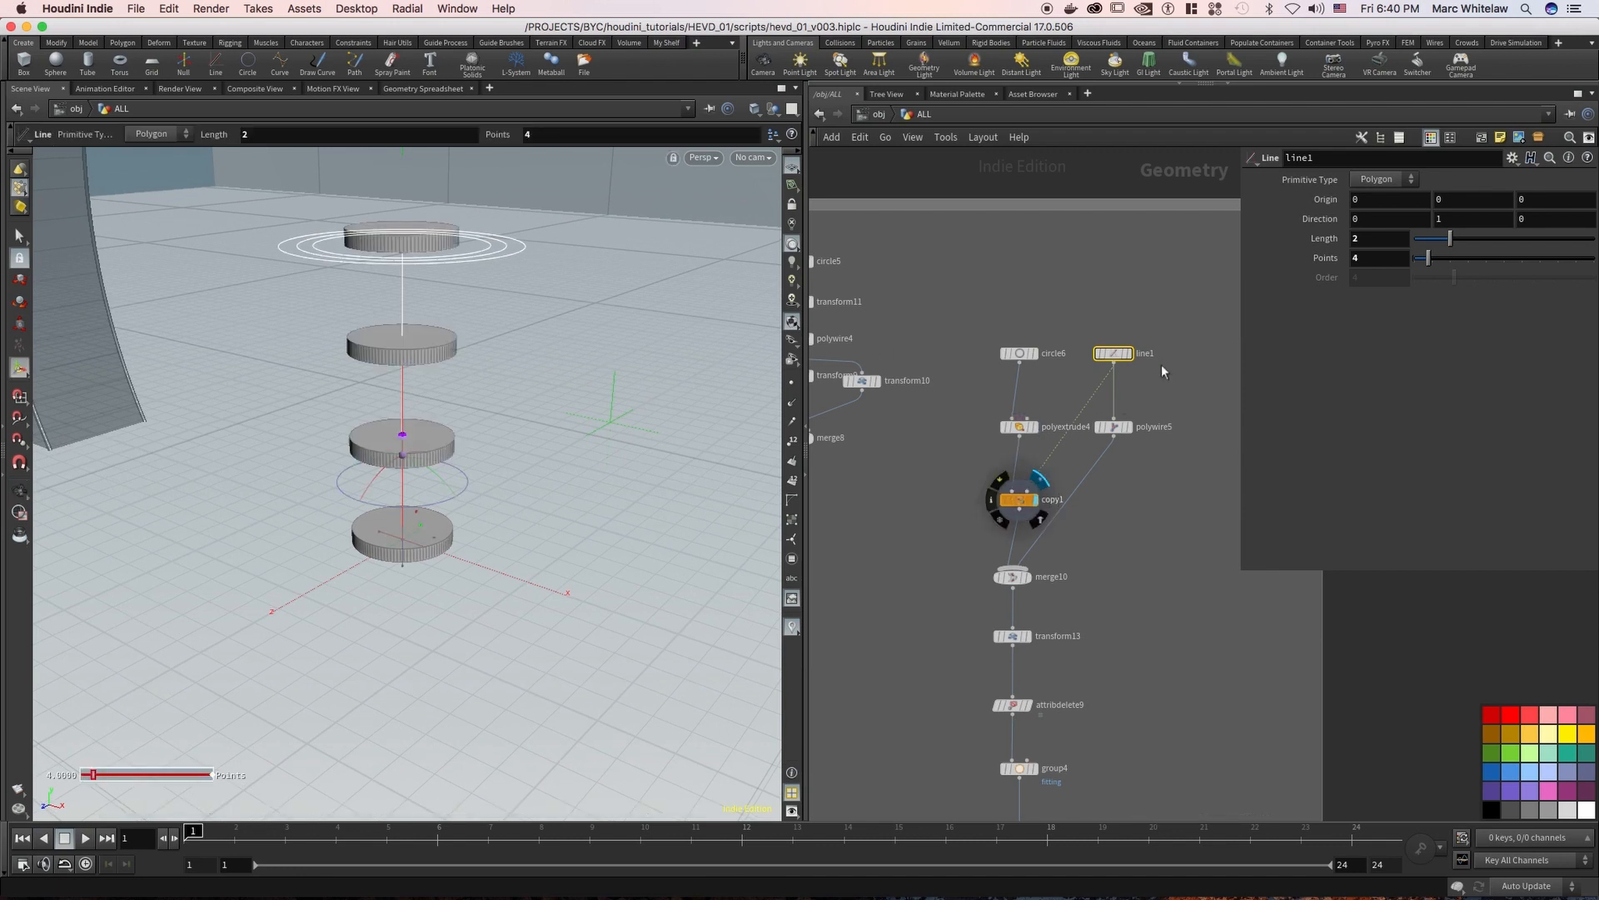
pyautogui.write('2')
pyautogui.press('Return')
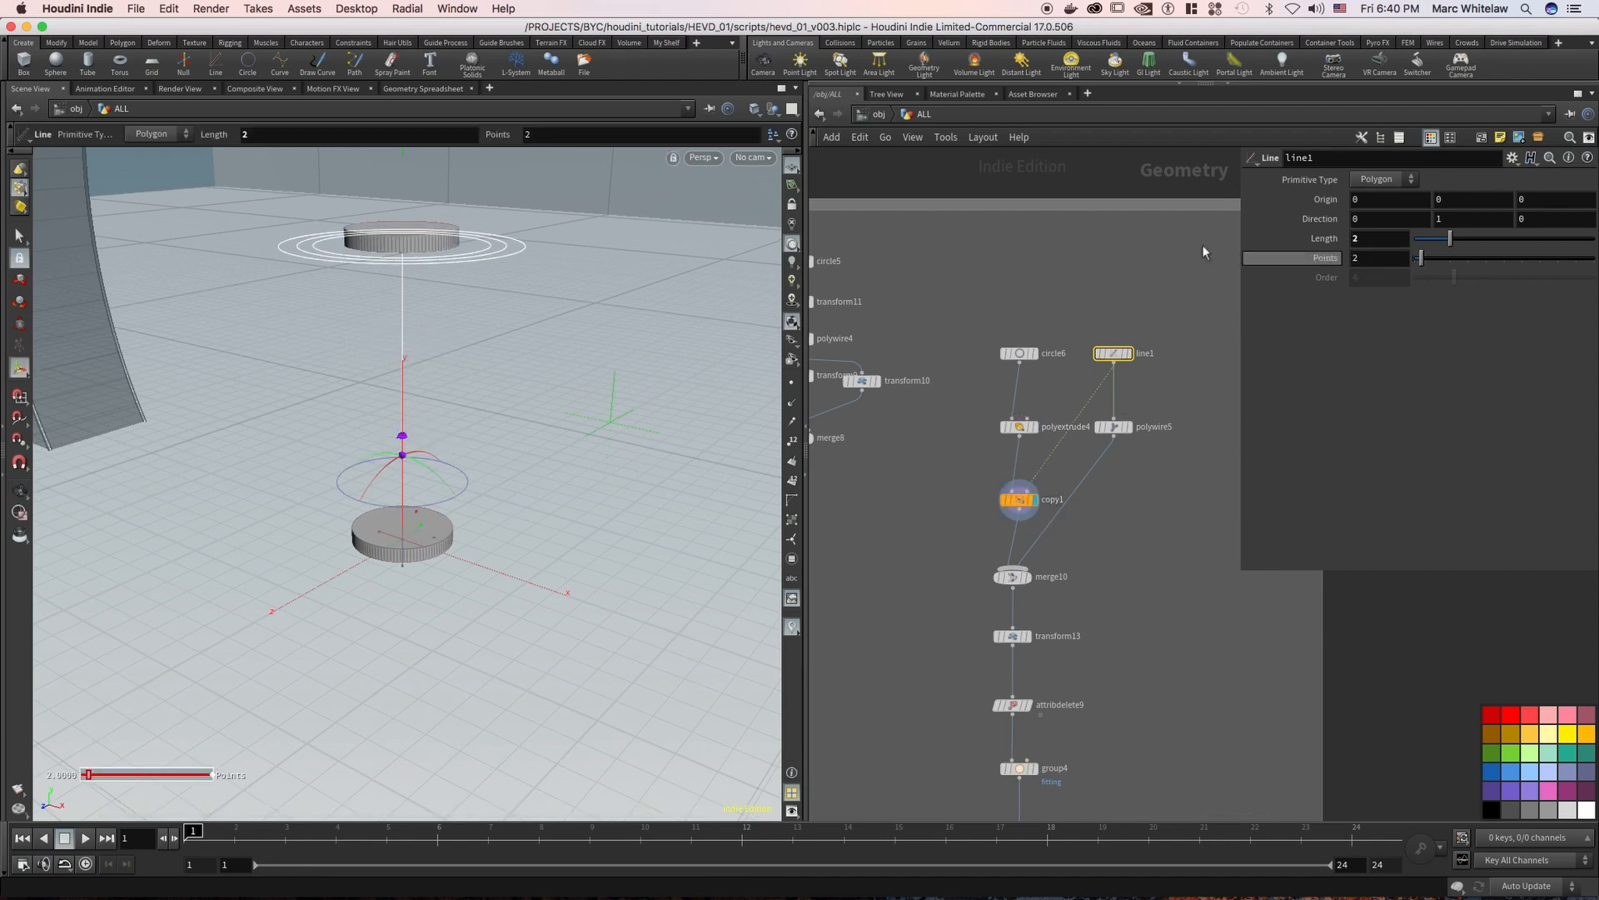
# Display merge10 to examine the rod merged with its end discs
pyautogui.click(1029, 577)
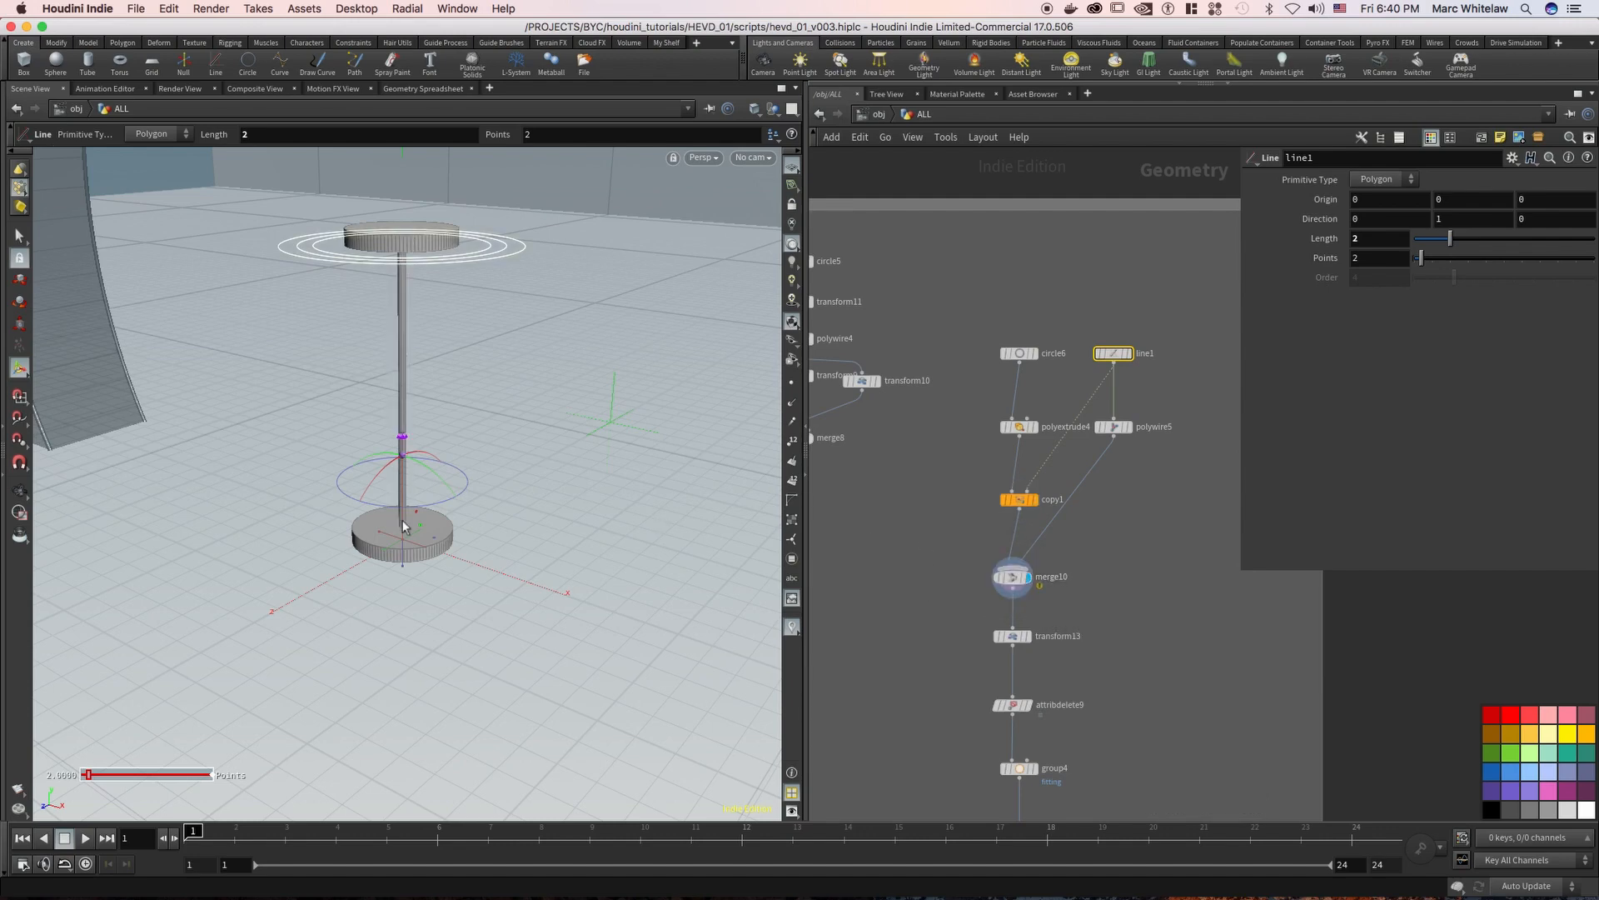
pyautogui.press('Escape')
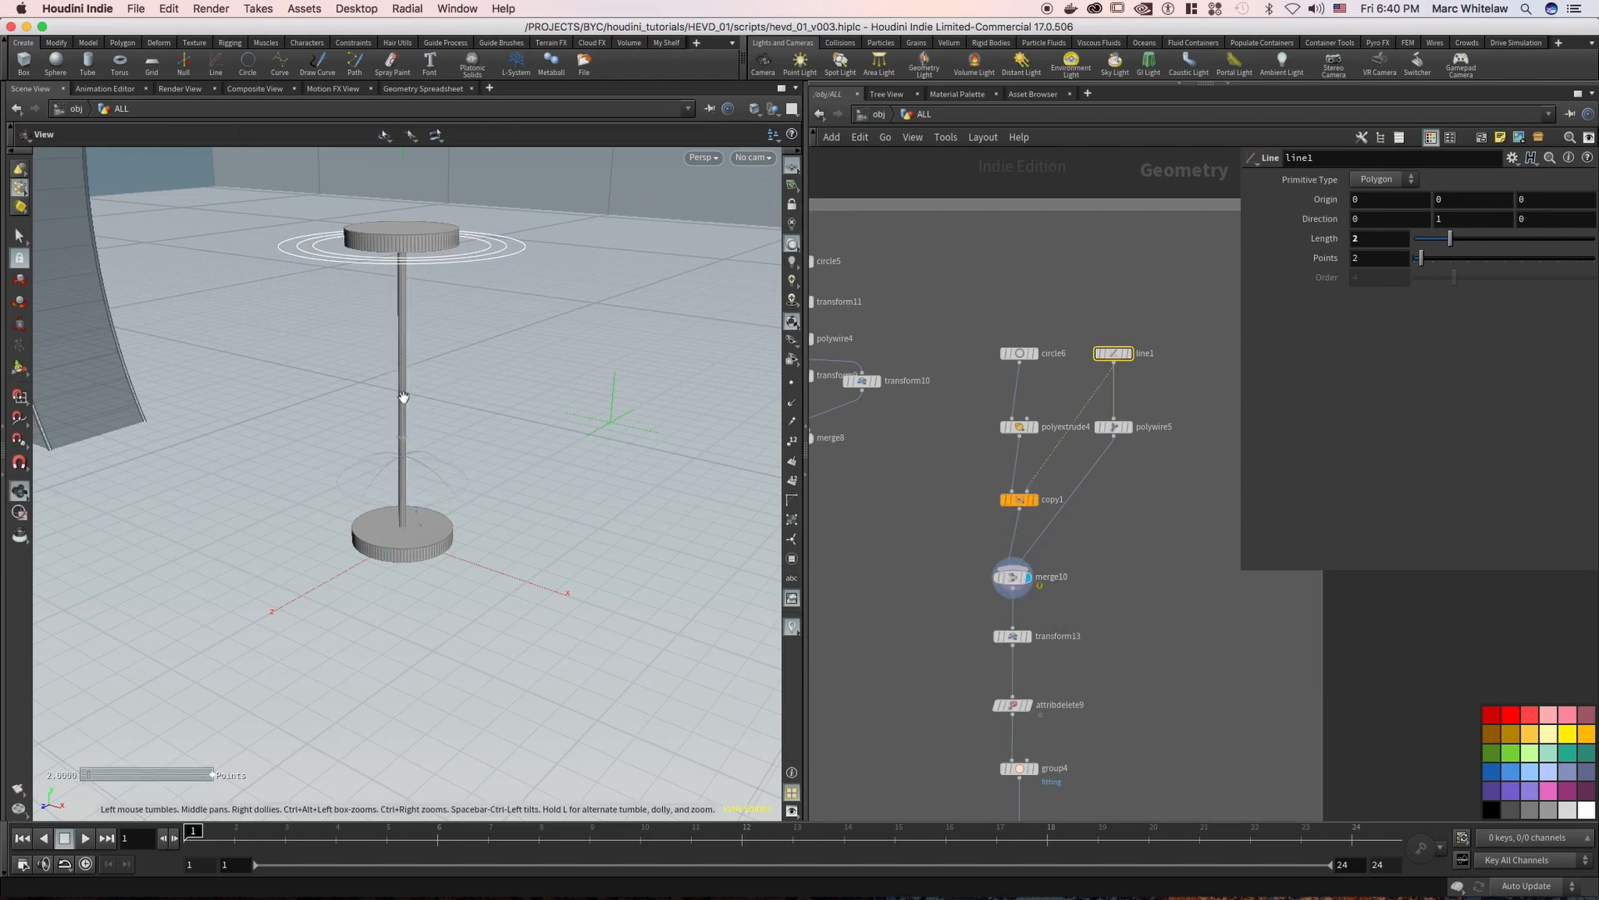
pyautogui.moveTo(402, 395); pyautogui.dragTo(404, 305)
pyautogui.press('Return')
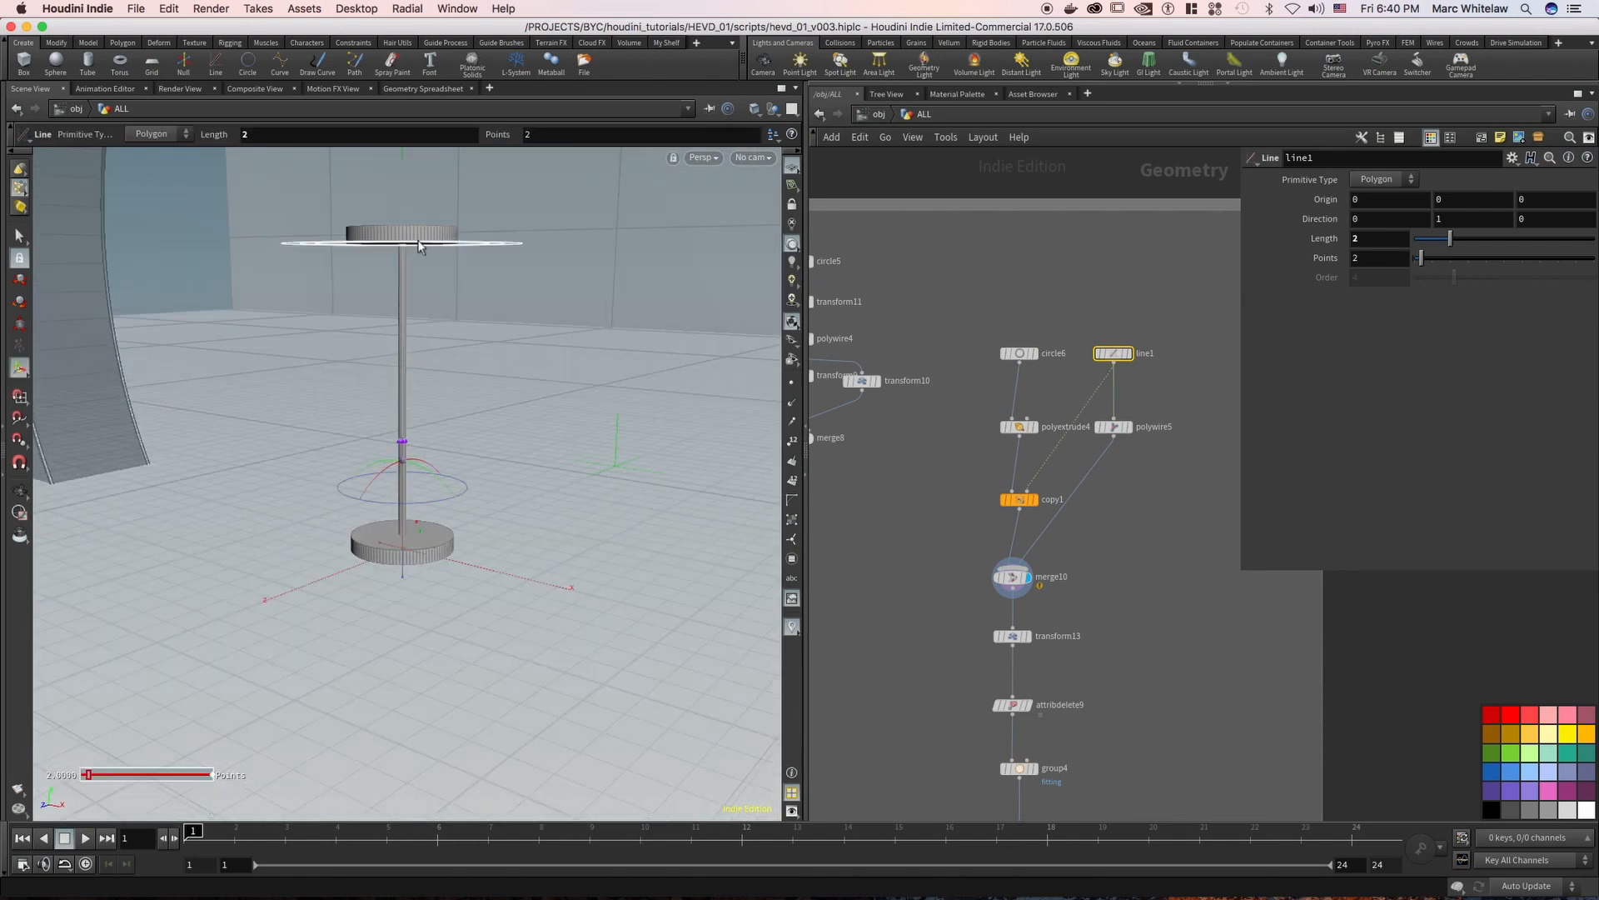
# Try a Length of 3 on line1, inspect the extended fixing, and restore the Length to 2
pyautogui.moveTo(1181, 327); pyautogui.dragTo(1107, 369)
pyautogui.click(1372, 239)
pyautogui.write('3')
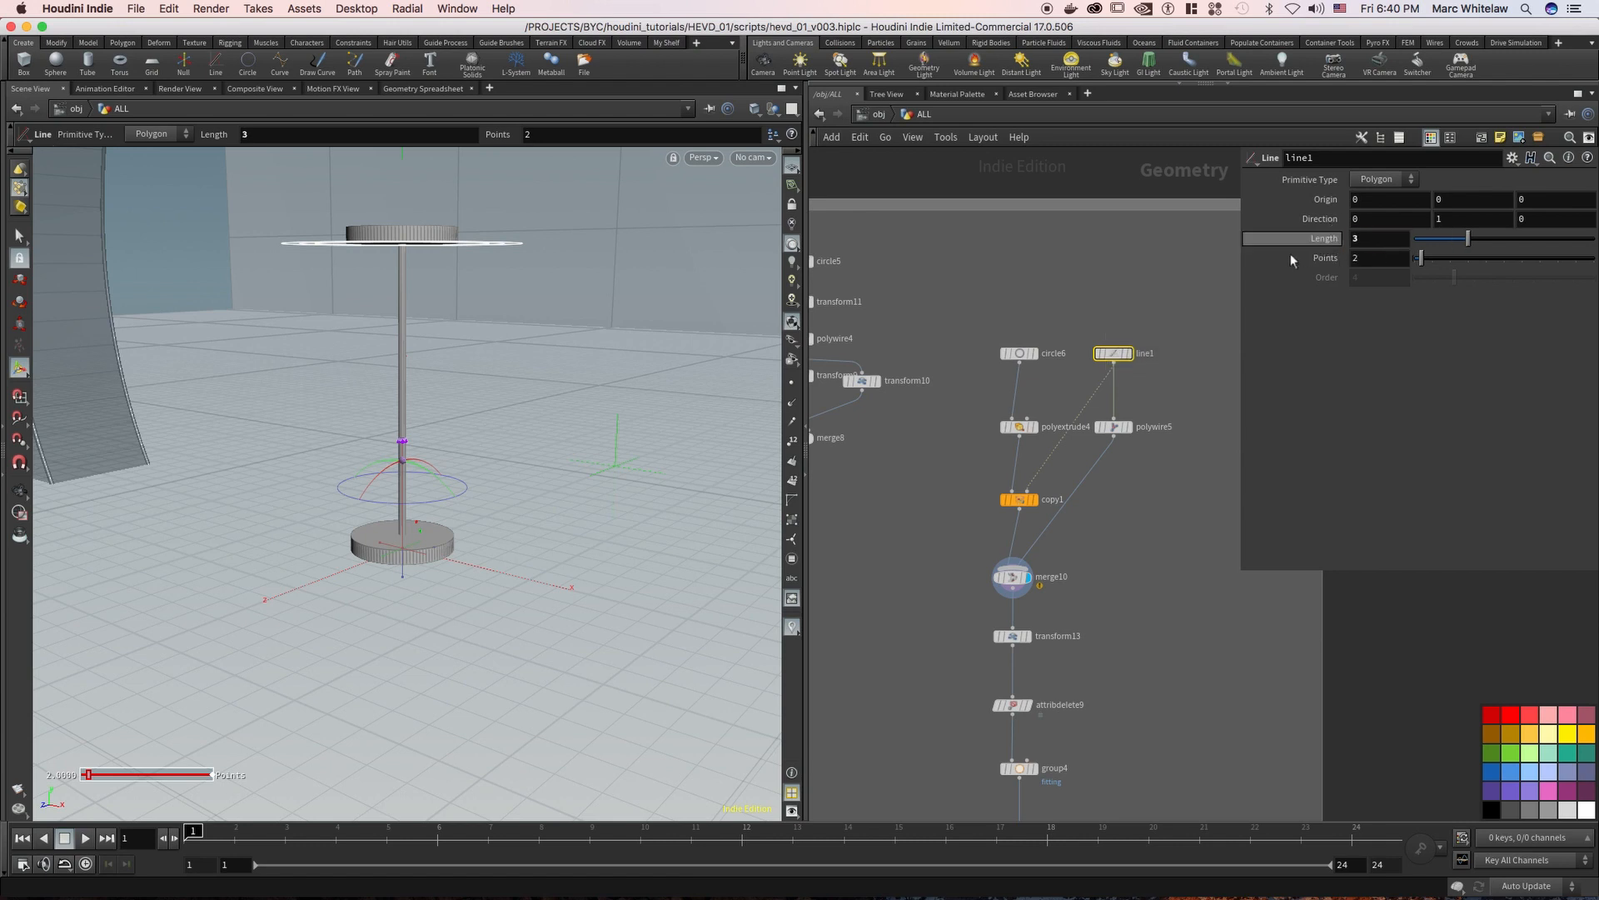
pyautogui.press('Escape')
pyautogui.moveTo(386, 407); pyautogui.dragTo(460, 324)
pyautogui.keyDown('alt'); pyautogui.moveTo(459, 324); pyautogui.dragTo(453, 367, button='right'); pyautogui.keyUp('alt')
pyautogui.keyDown('alt'); pyautogui.moveTo(453, 367); pyautogui.dragTo(450, 379, button='middle'); pyautogui.keyUp('alt')
pyautogui.click(440, 356)
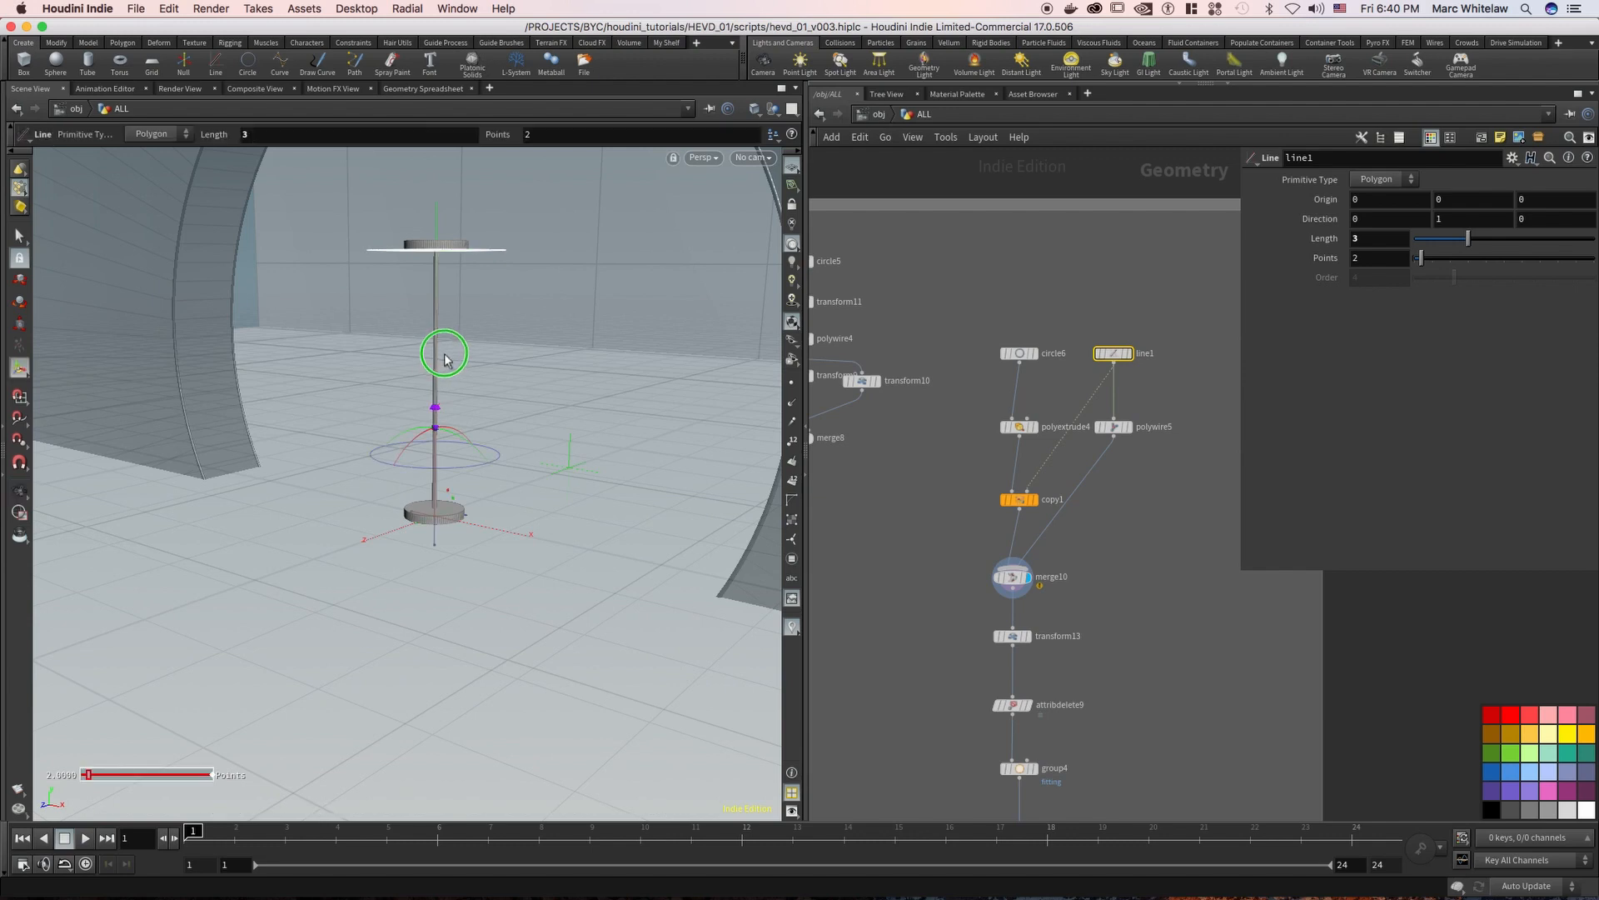
pyautogui.keyDown('alt'); pyautogui.moveTo(442, 361); pyautogui.dragTo(478, 321, button='right'); pyautogui.keyUp('alt')
pyautogui.keyDown('alt'); pyautogui.moveTo(457, 336); pyautogui.dragTo(437, 358, button='middle'); pyautogui.keyUp('alt')
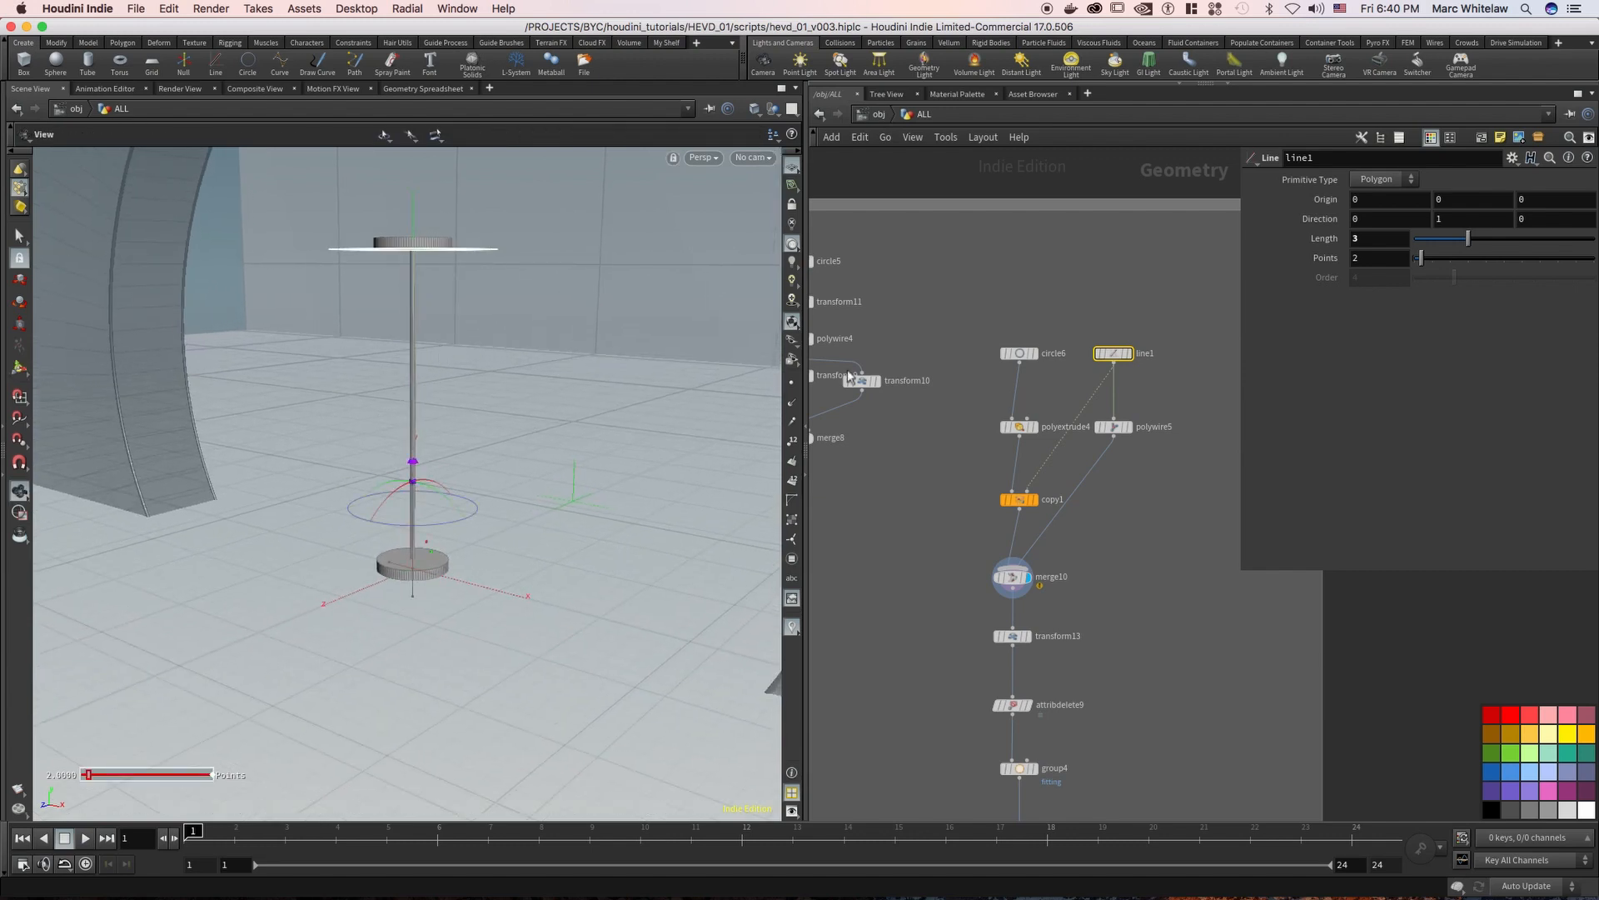
pyautogui.press('Return')
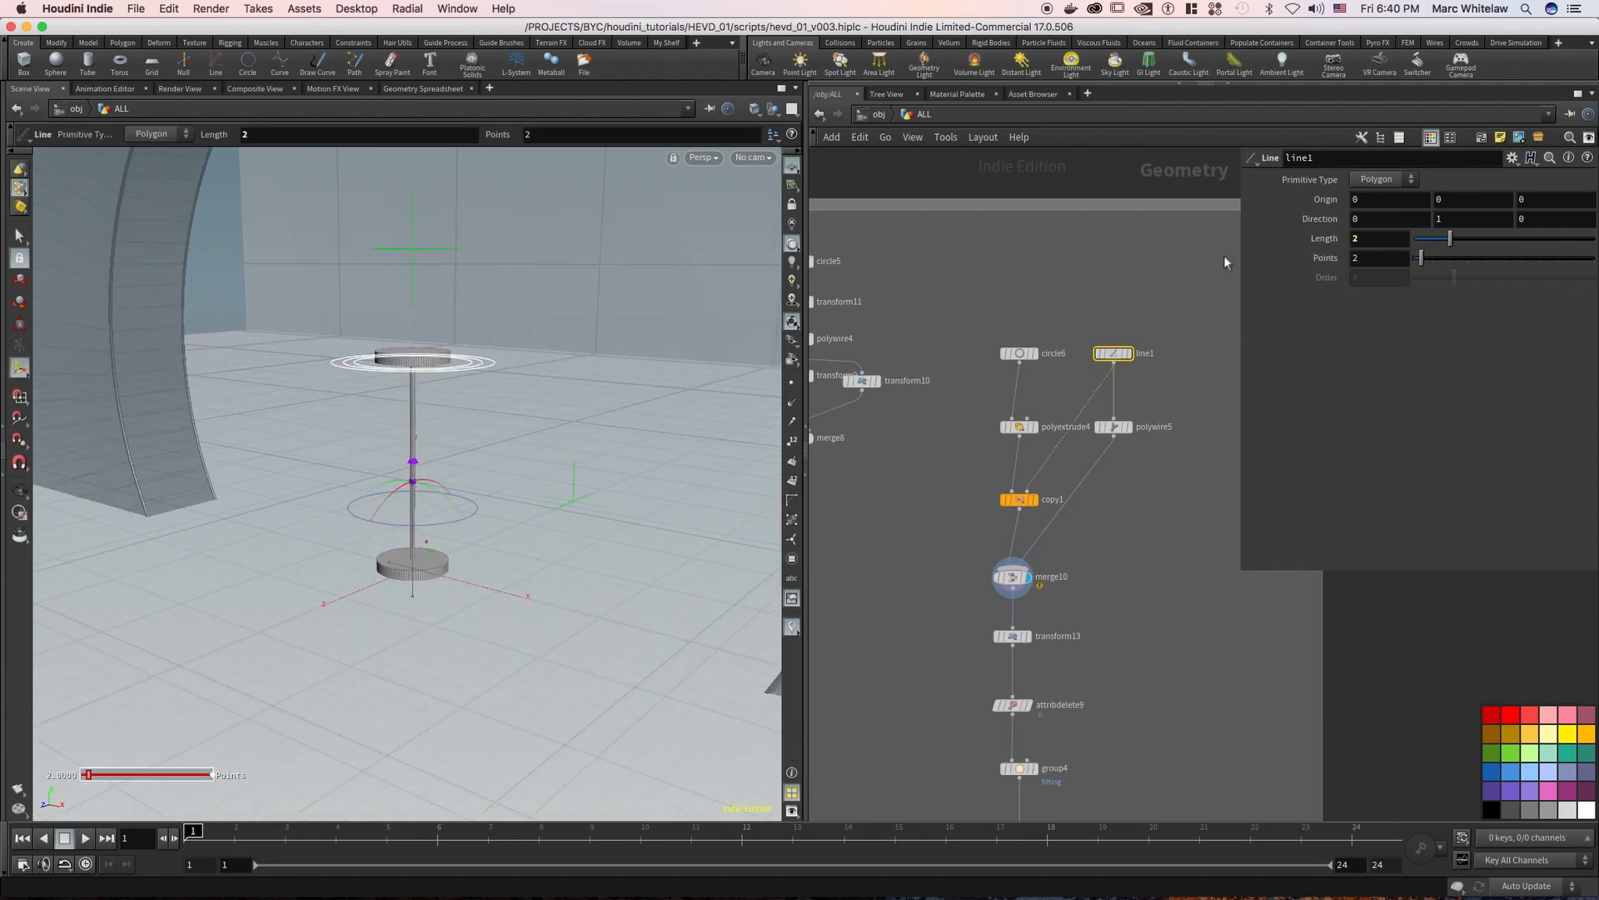
# Display transform13 and attribdelete9 in turn to follow the fixing branch downstream
pyautogui.scroll(-5, 937, 458)
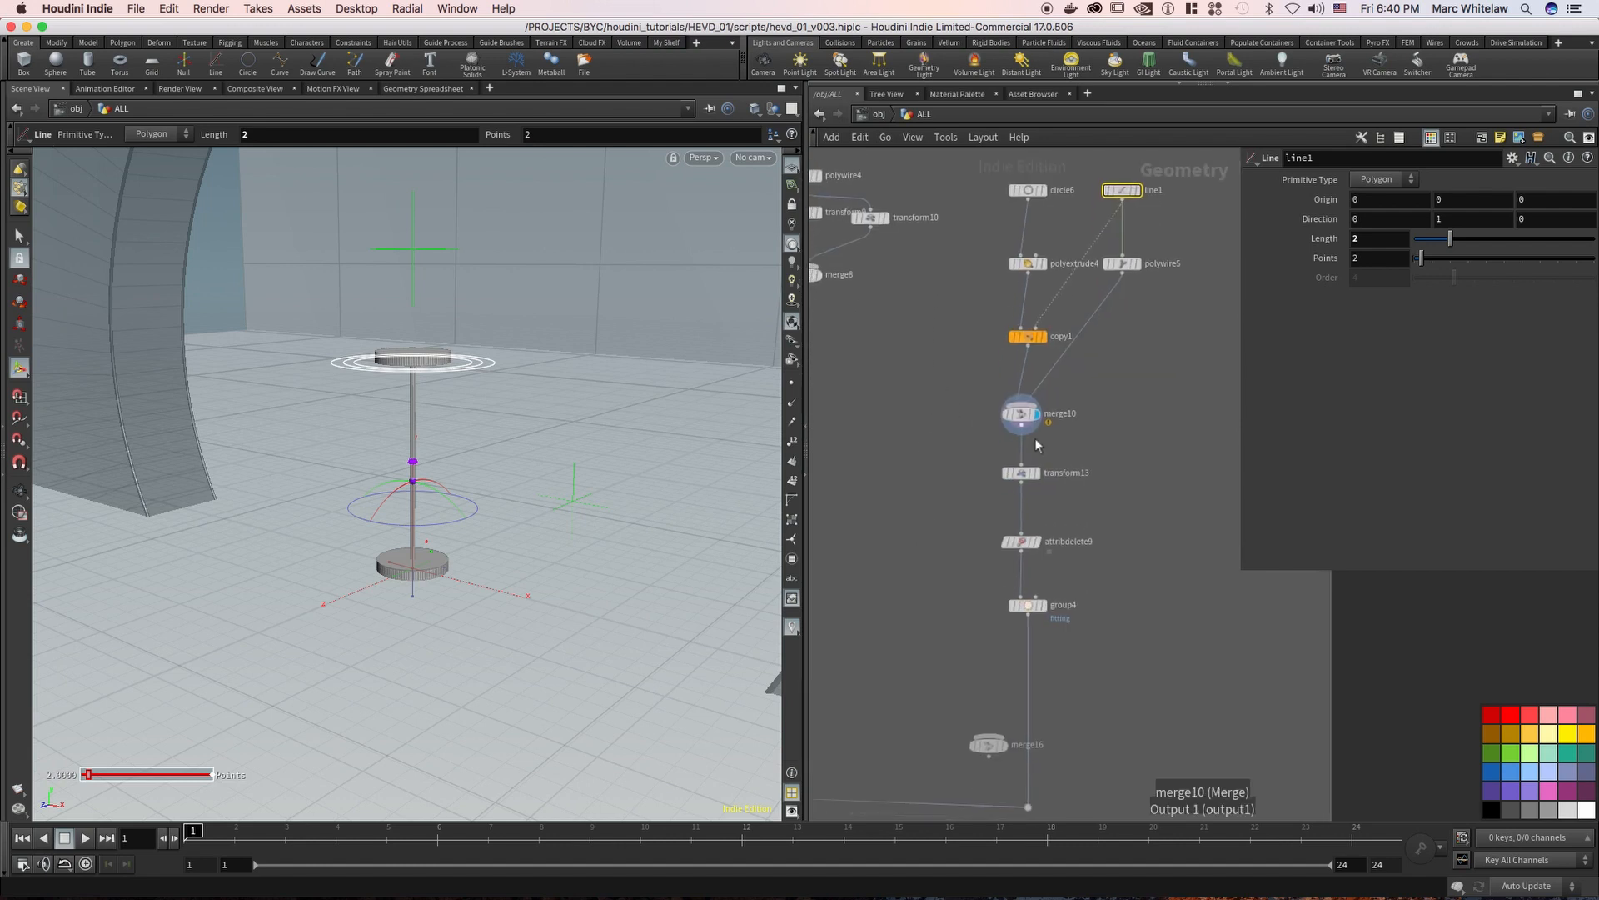
pyautogui.moveTo(1040, 479)
pyautogui.moveTo(1039, 547)
pyautogui.scroll(-5, 1092, 528)
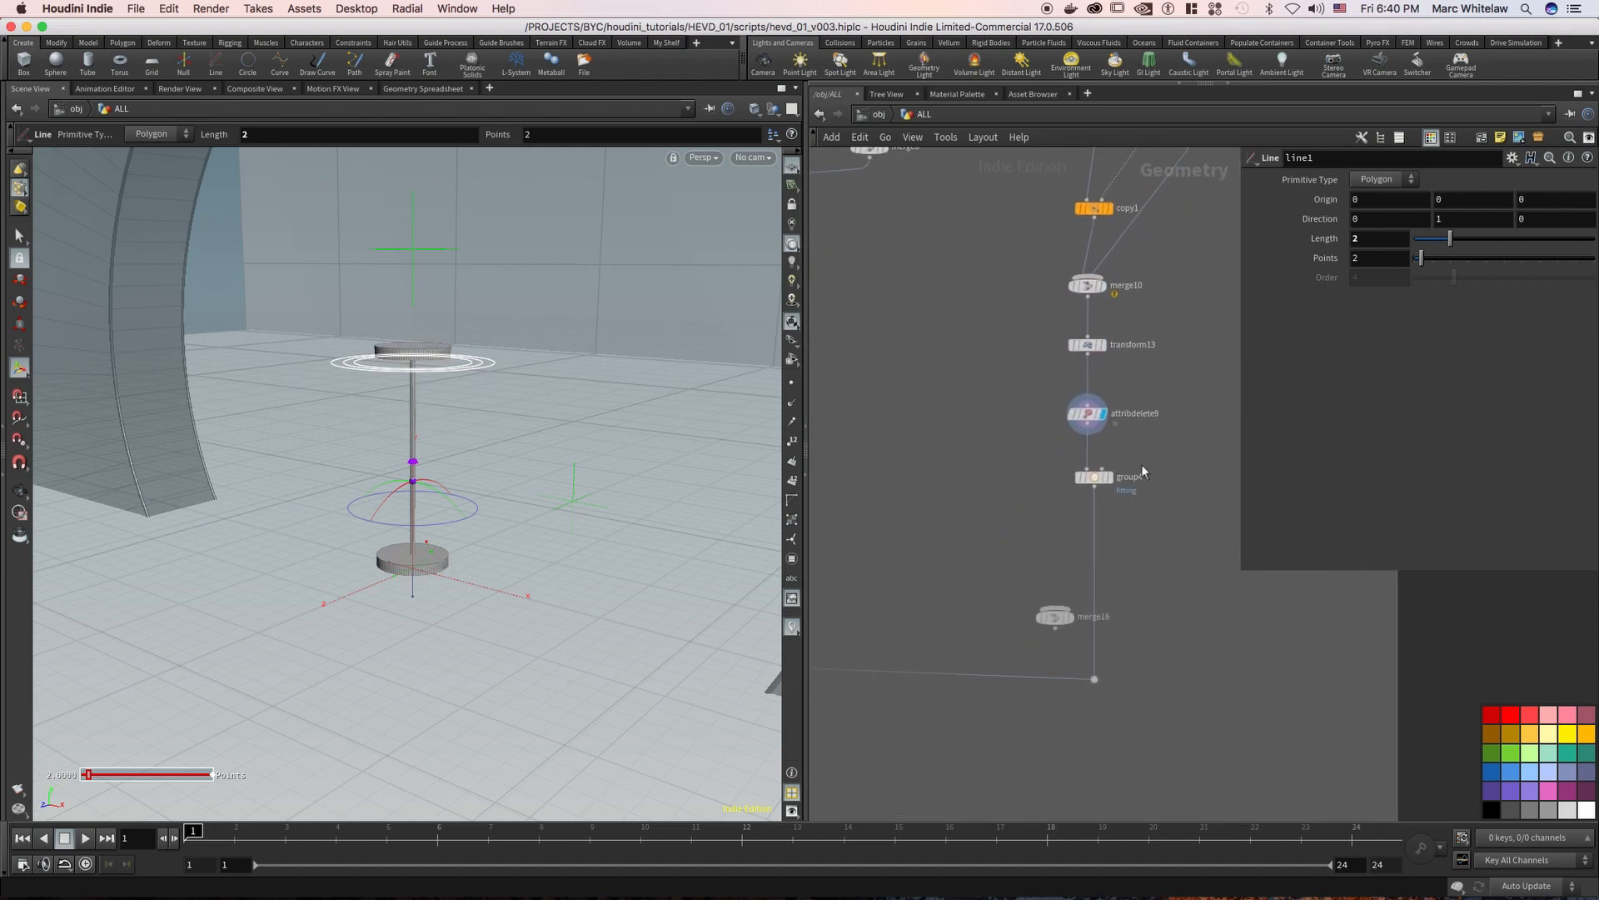
# Delete the unconnected merge16 node beside the fixing branch
pyautogui.click(1091, 500)
pyautogui.click(1048, 615)
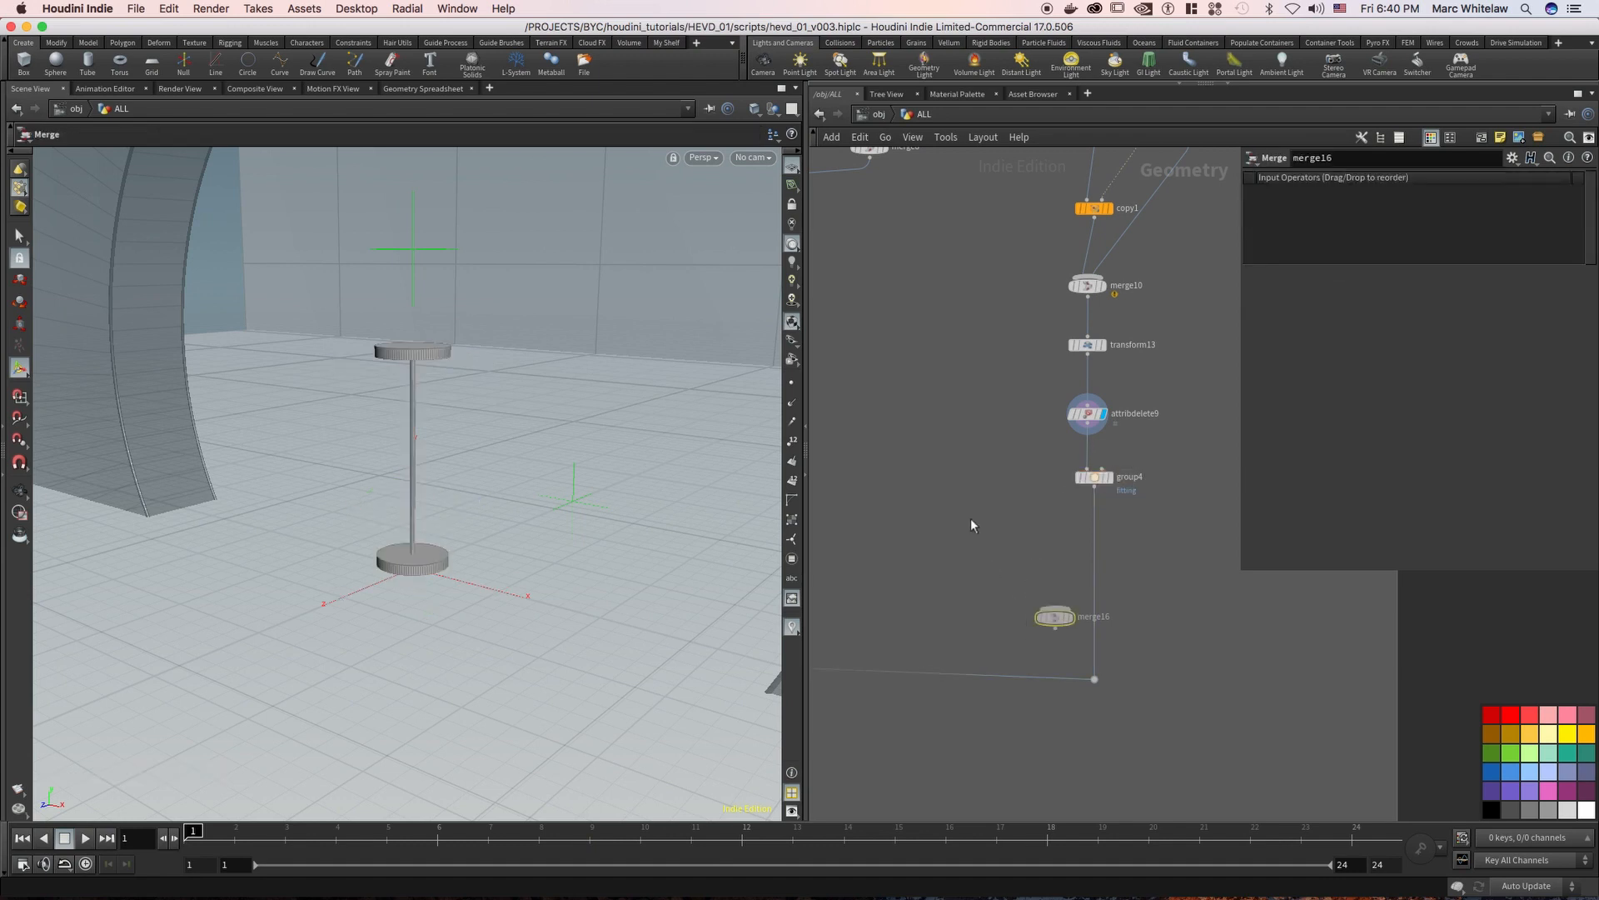
pyautogui.press('Delete')
# Display merge11 to examine the fixing combined with the main tube assembly
pyautogui.moveTo(909, 531); pyautogui.dragTo(1145, 433, button='middle')
pyautogui.moveTo(958, 479); pyautogui.dragTo(1160, 433, button='middle')
pyautogui.click(1018, 513)
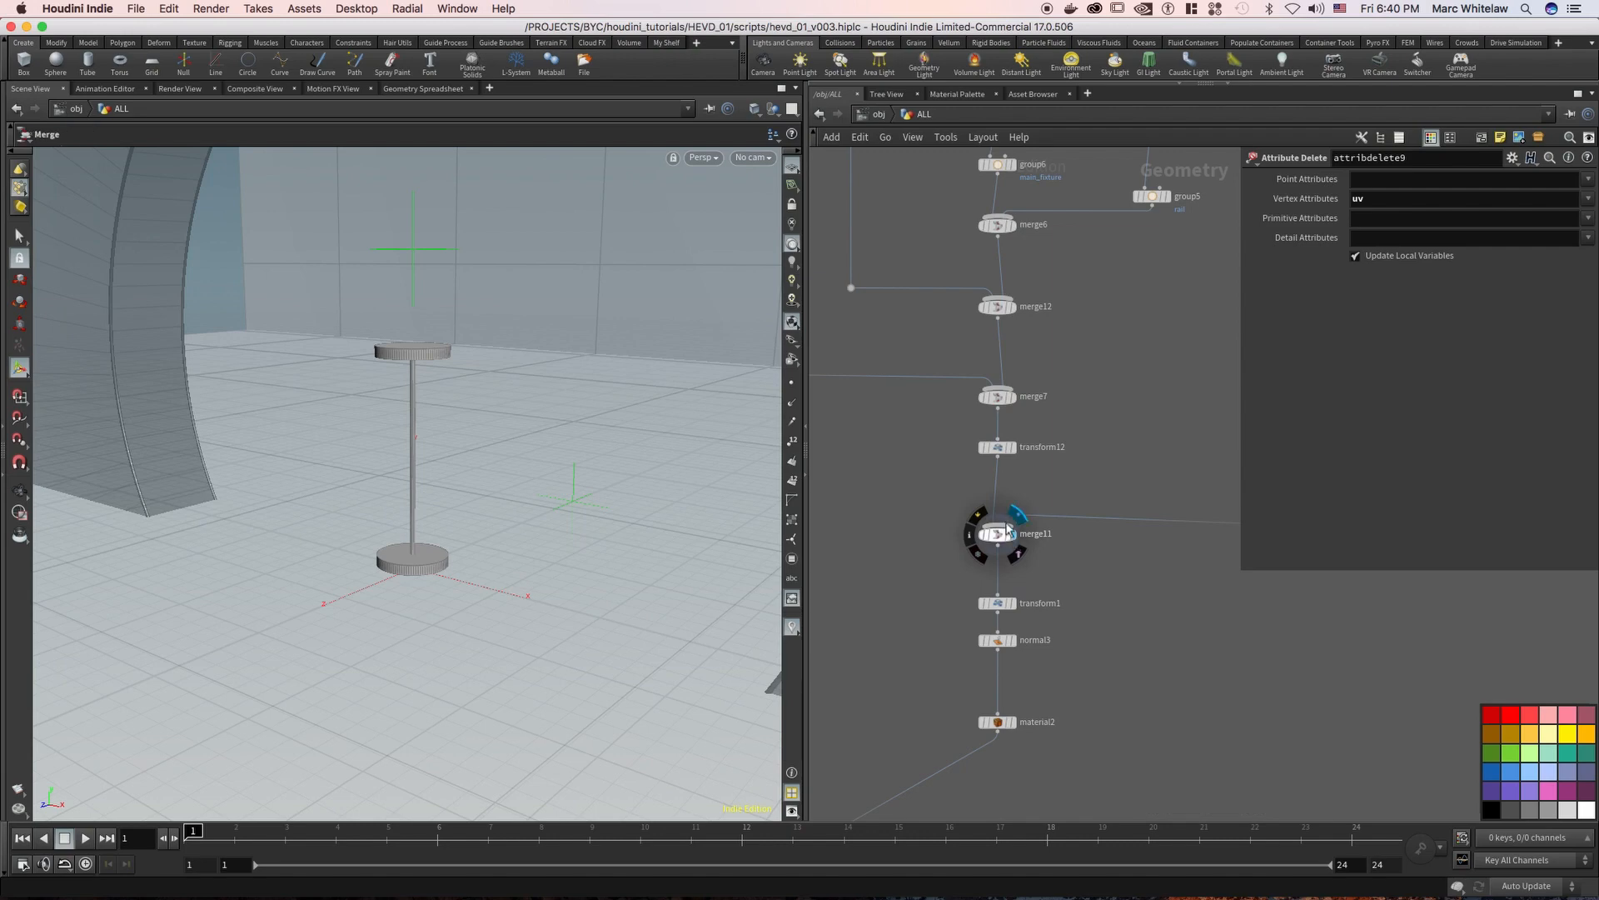
# Display transform1, normal3 and material2 in turn below merge11 to follow the tube assembly to its end
pyautogui.keyDown('alt'); pyautogui.moveTo(467, 572); pyautogui.dragTo(410, 594, button='right'); pyautogui.keyUp('alt')
pyautogui.keyDown('alt'); pyautogui.moveTo(452, 598); pyautogui.dragTo(398, 576); pyautogui.keyUp('alt')
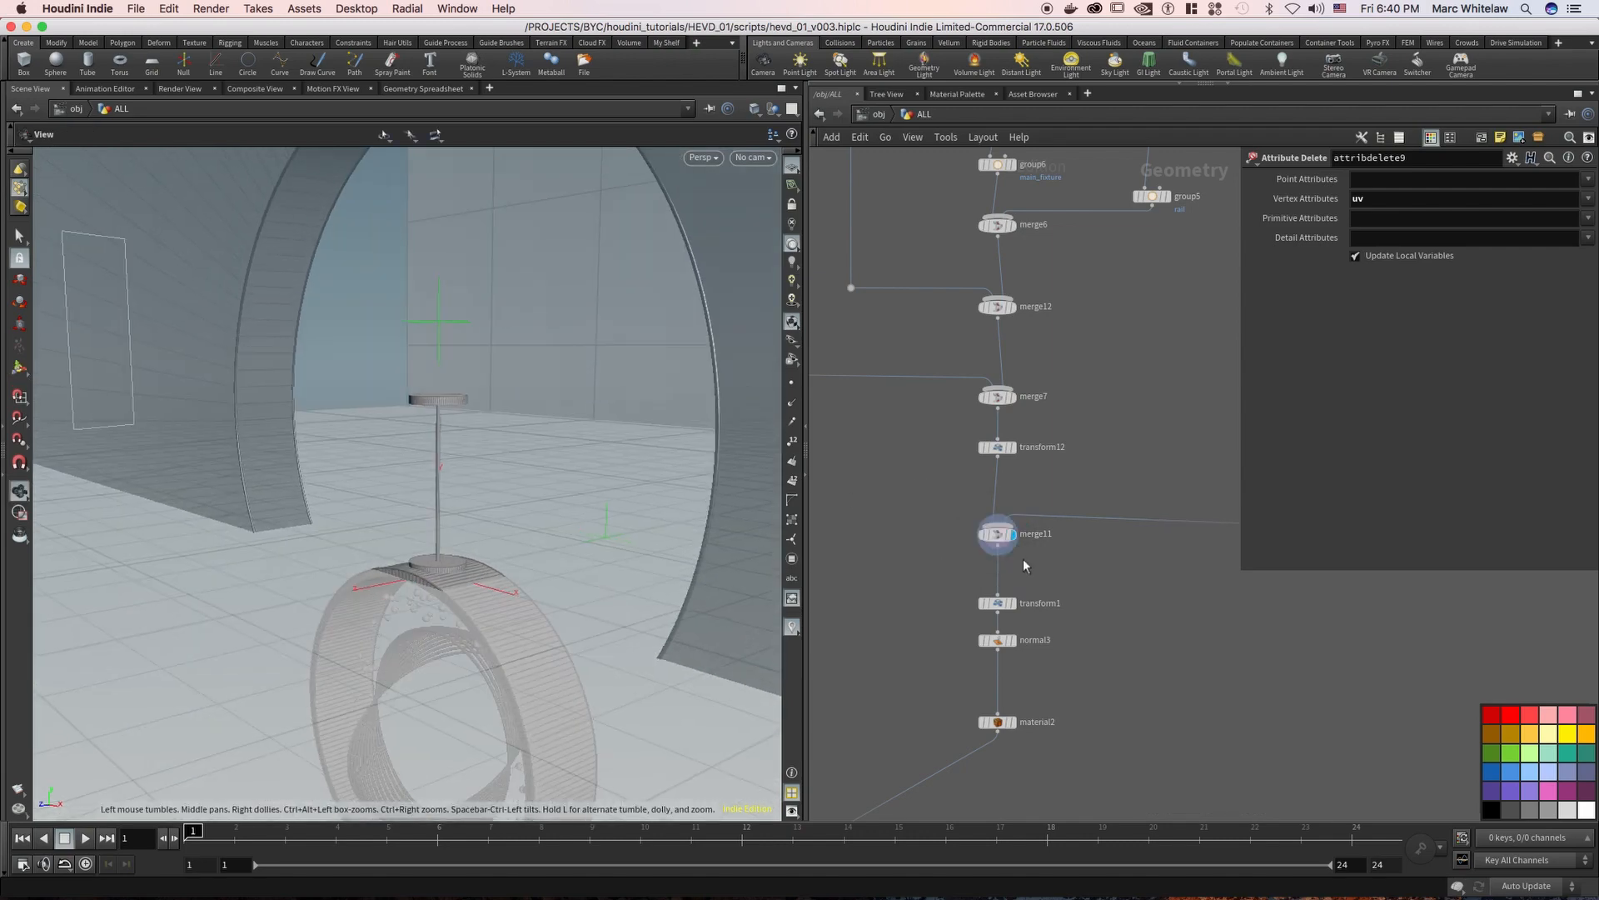
pyautogui.click(1012, 611)
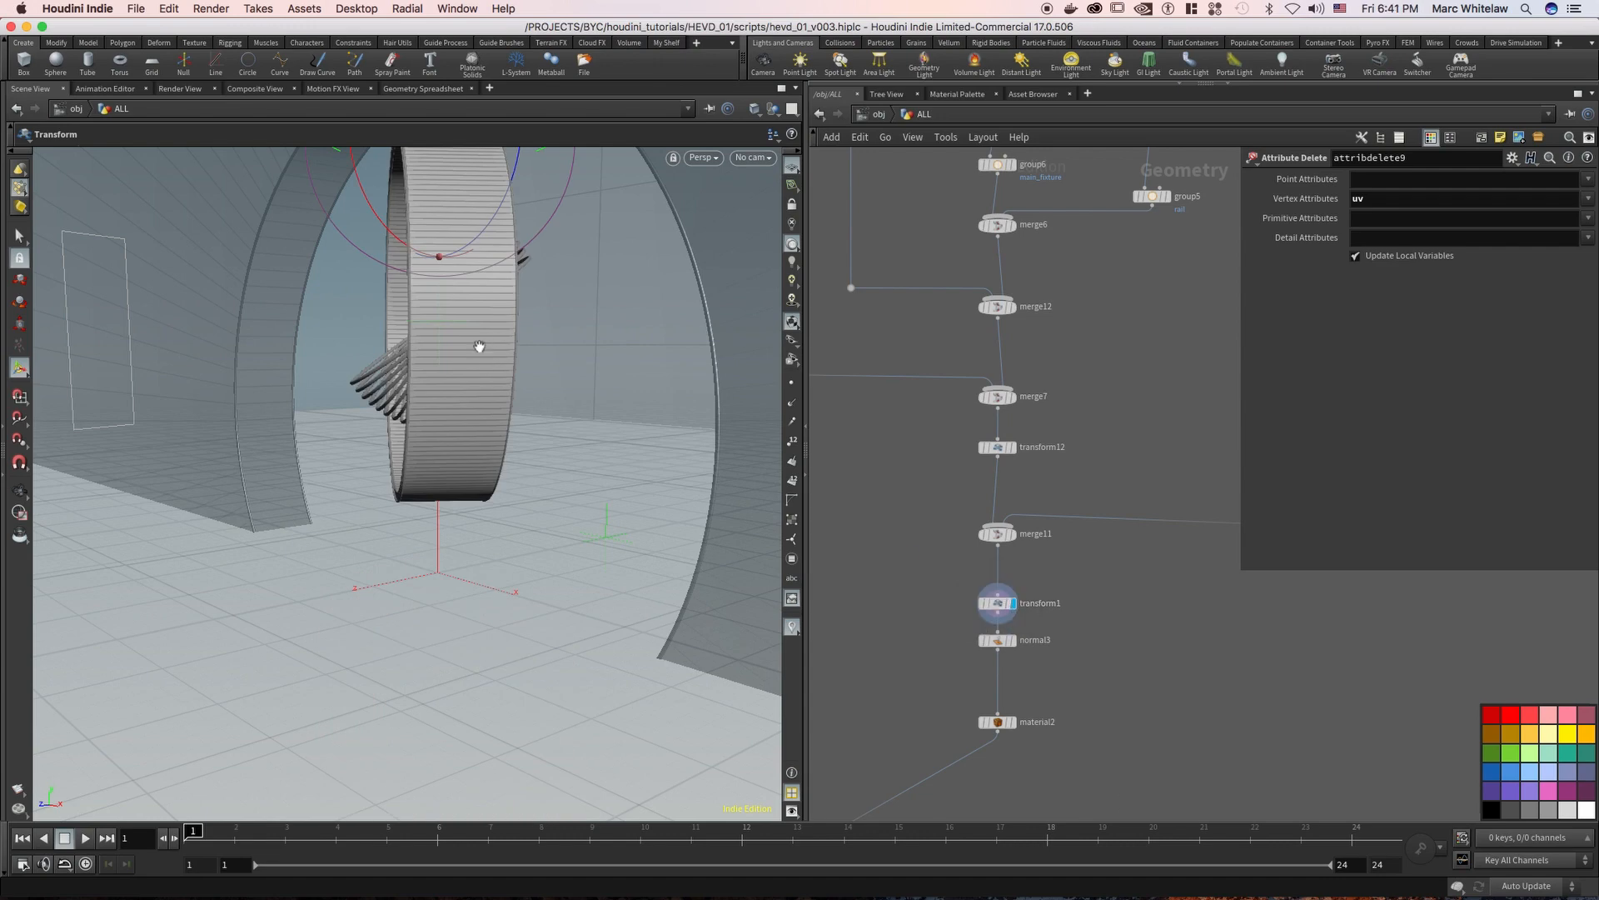
pyautogui.moveTo(466, 354)
pyautogui.keyDown('alt'); pyautogui.mouseDown()
pyautogui.moveTo(439, 364)
pyautogui.moveTo(497, 359)
pyautogui.mouseUp(); pyautogui.keyUp('alt')
pyautogui.click(1012, 640)
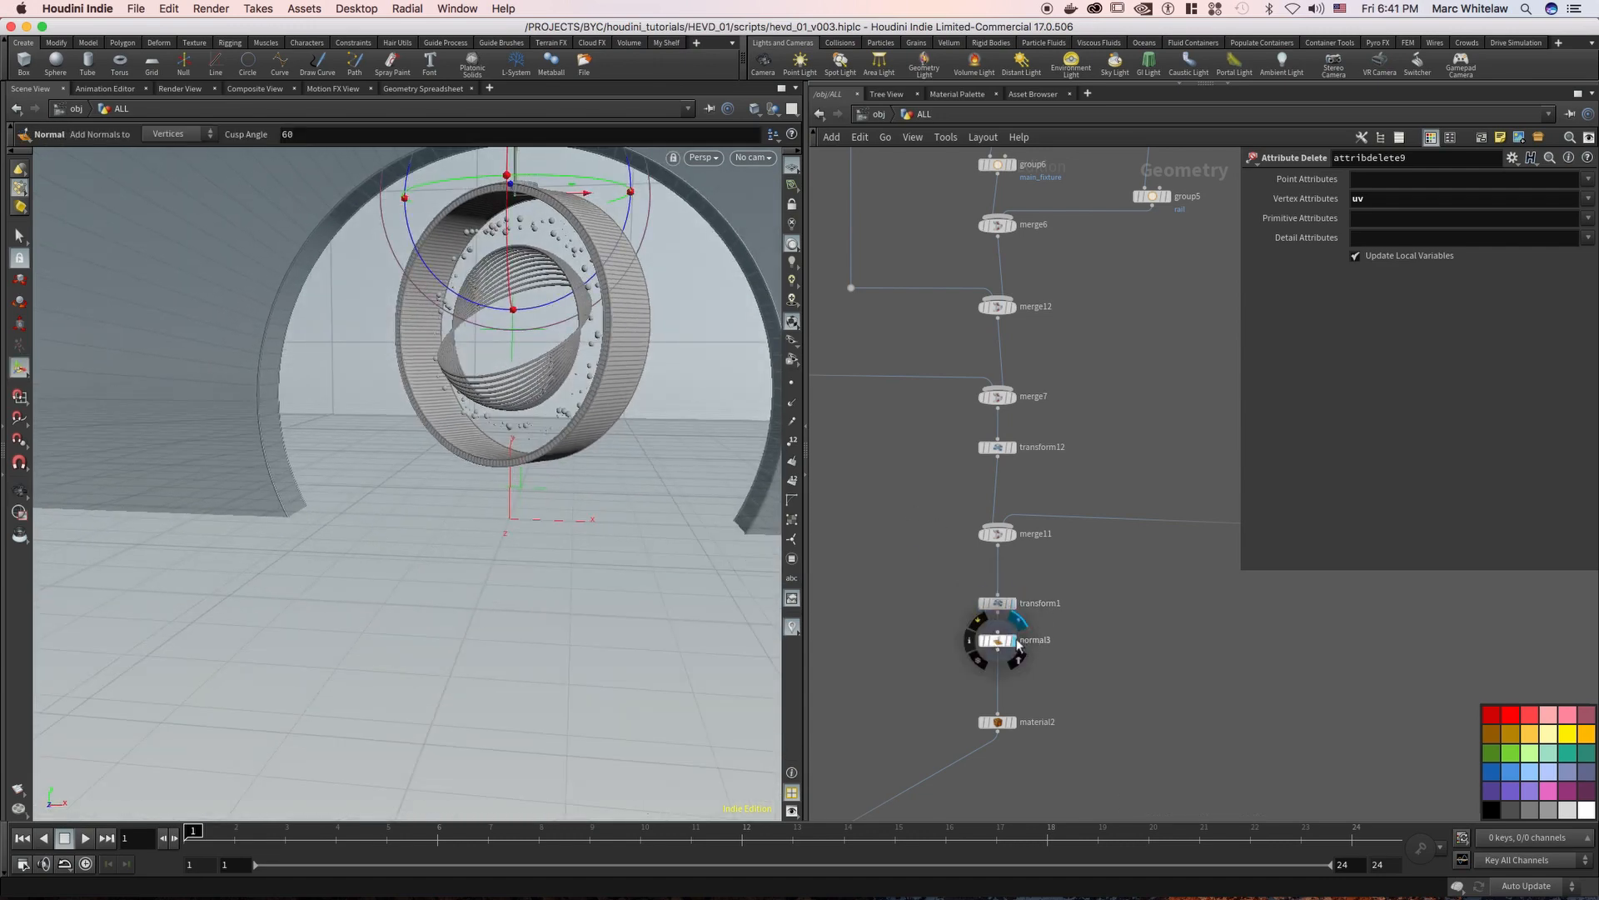
pyautogui.click(1014, 723)
# Display merge15 outside the network boxes to examine all three branches combined
pyautogui.moveTo(916, 536); pyautogui.dragTo(836, 590, button='right')
pyautogui.moveTo(898, 612); pyautogui.dragTo(1177, 372, button='middle')
pyautogui.moveTo(915, 562); pyautogui.dragTo(973, 491, button='right')
pyautogui.click(970, 452)
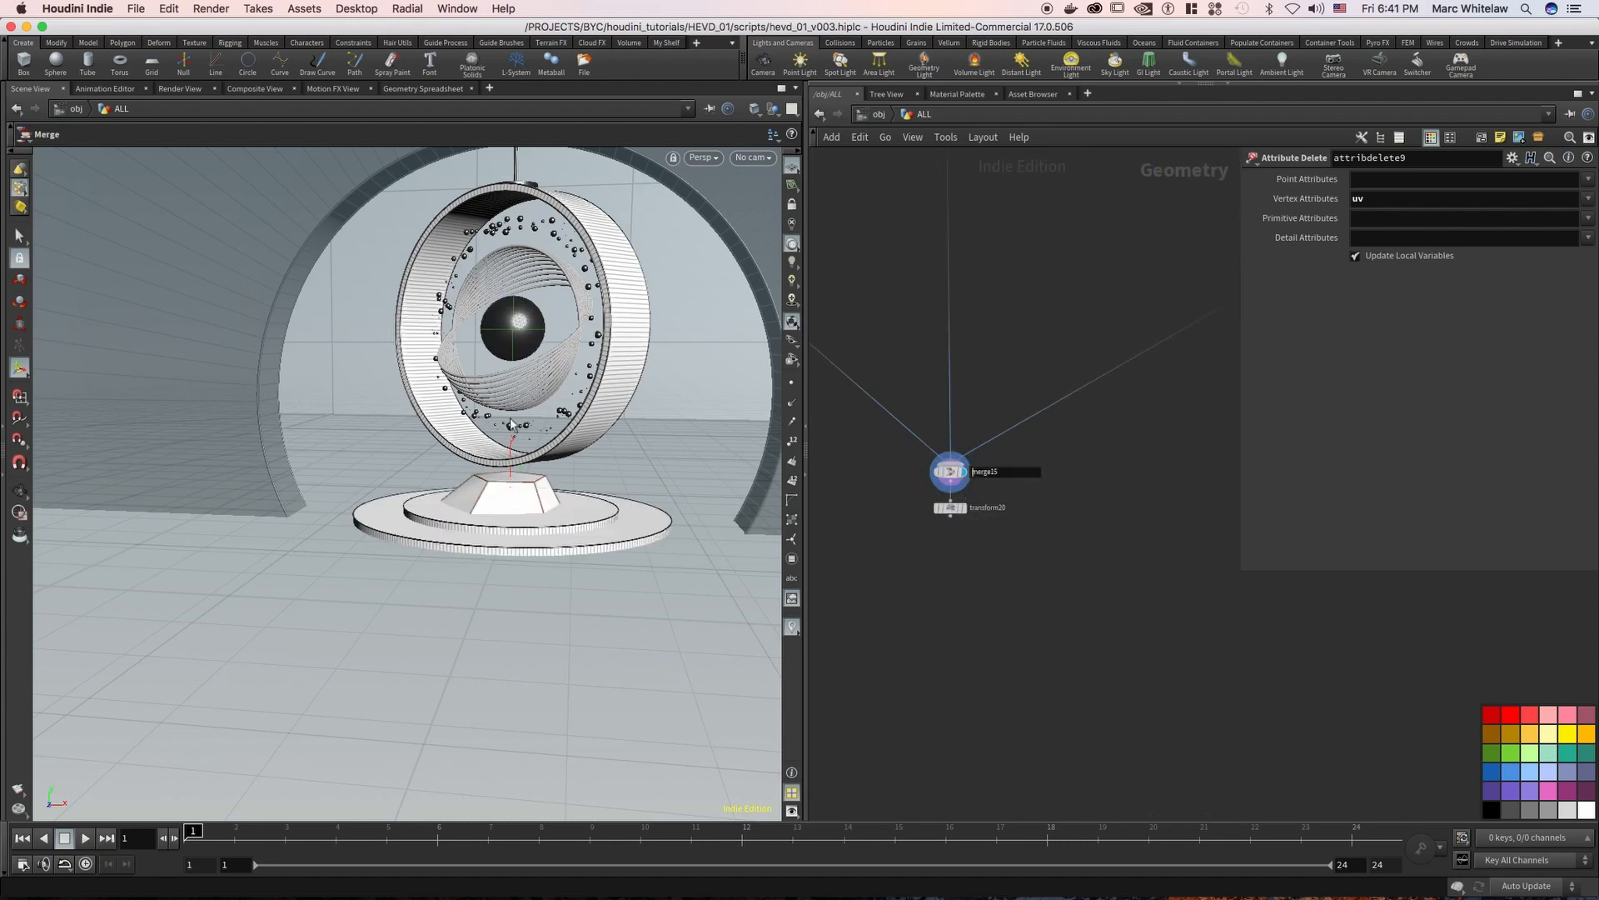
# Select material2 at the end of the tube network to examine its material assignments
pyautogui.moveTo(1100, 397); pyautogui.dragTo(906, 585, button='middle')
pyautogui.moveTo(998, 393); pyautogui.dragTo(993, 473, button='right')
pyautogui.moveTo(1045, 487); pyautogui.dragTo(941, 543, button='middle')
pyautogui.moveTo(1007, 498); pyautogui.dragTo(889, 571, button='middle')
pyautogui.moveTo(1096, 425); pyautogui.dragTo(1061, 438, button='middle')
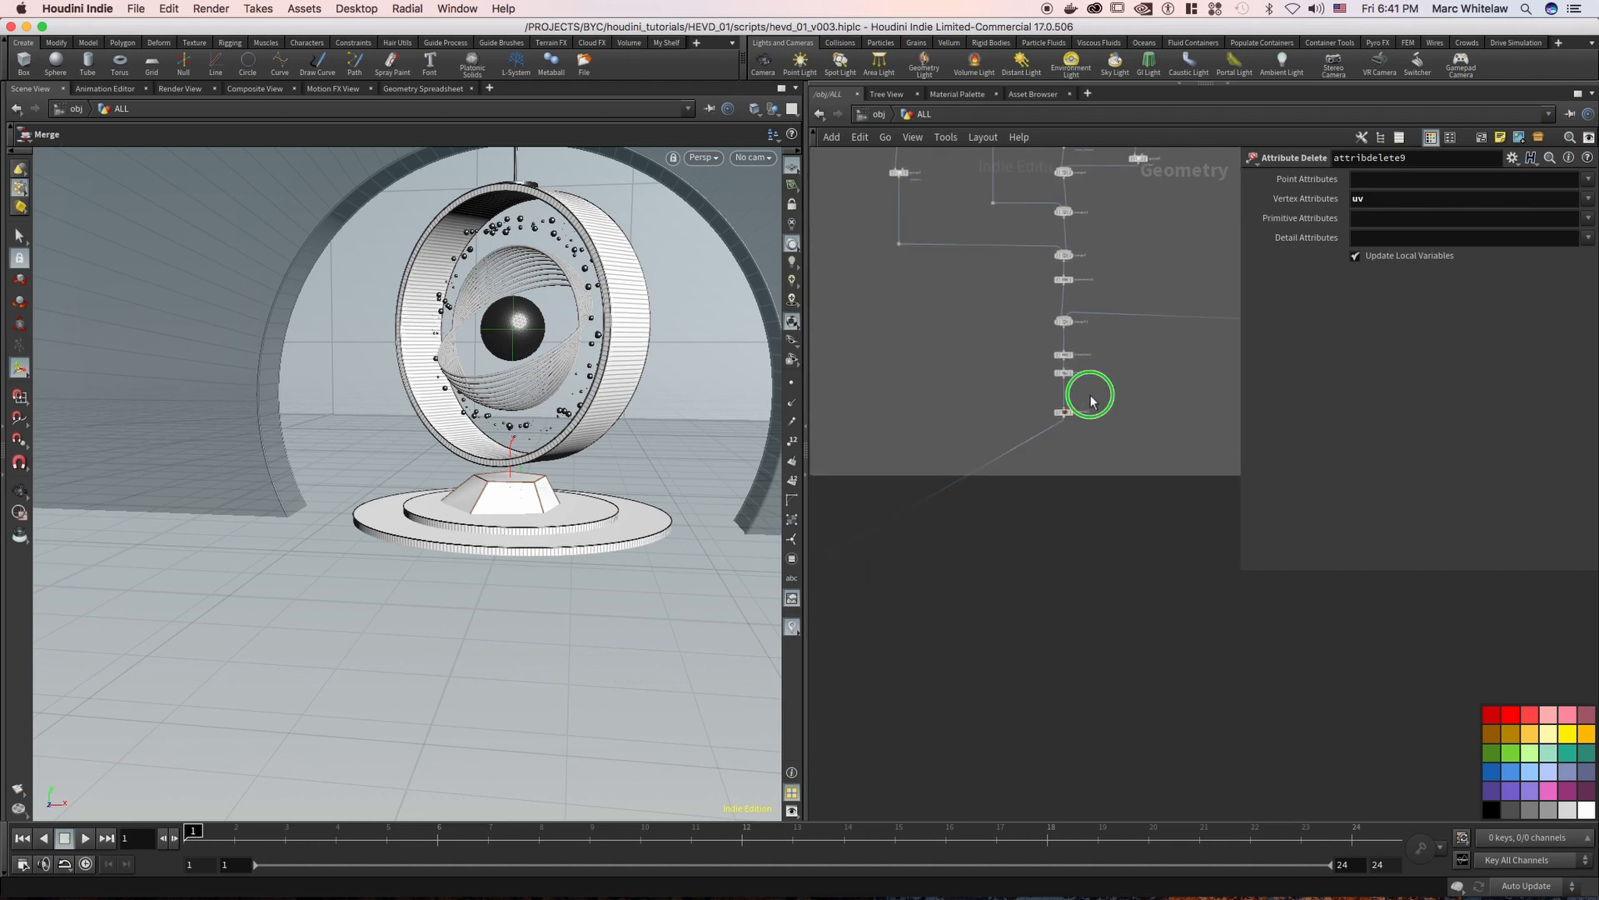
pyautogui.scroll(3, 1091, 398)
pyautogui.moveTo(985, 464); pyautogui.dragTo(985, 462)
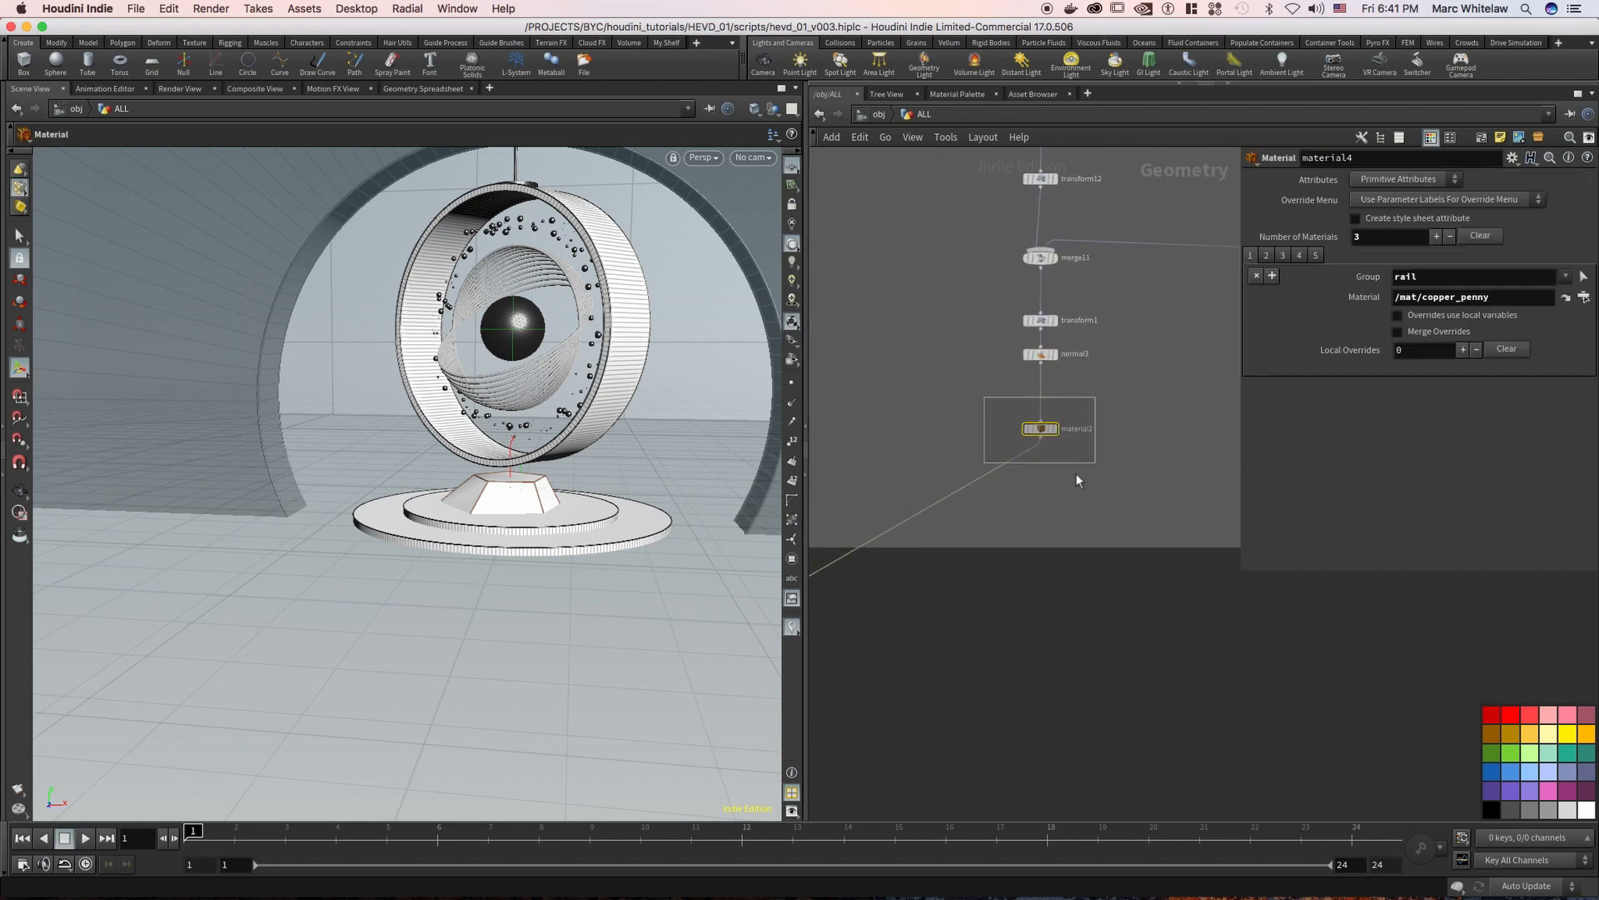
# Inspect the node information of merge15, including its primitive groups
pyautogui.moveTo(962, 552); pyautogui.dragTo(939, 582, button='right')
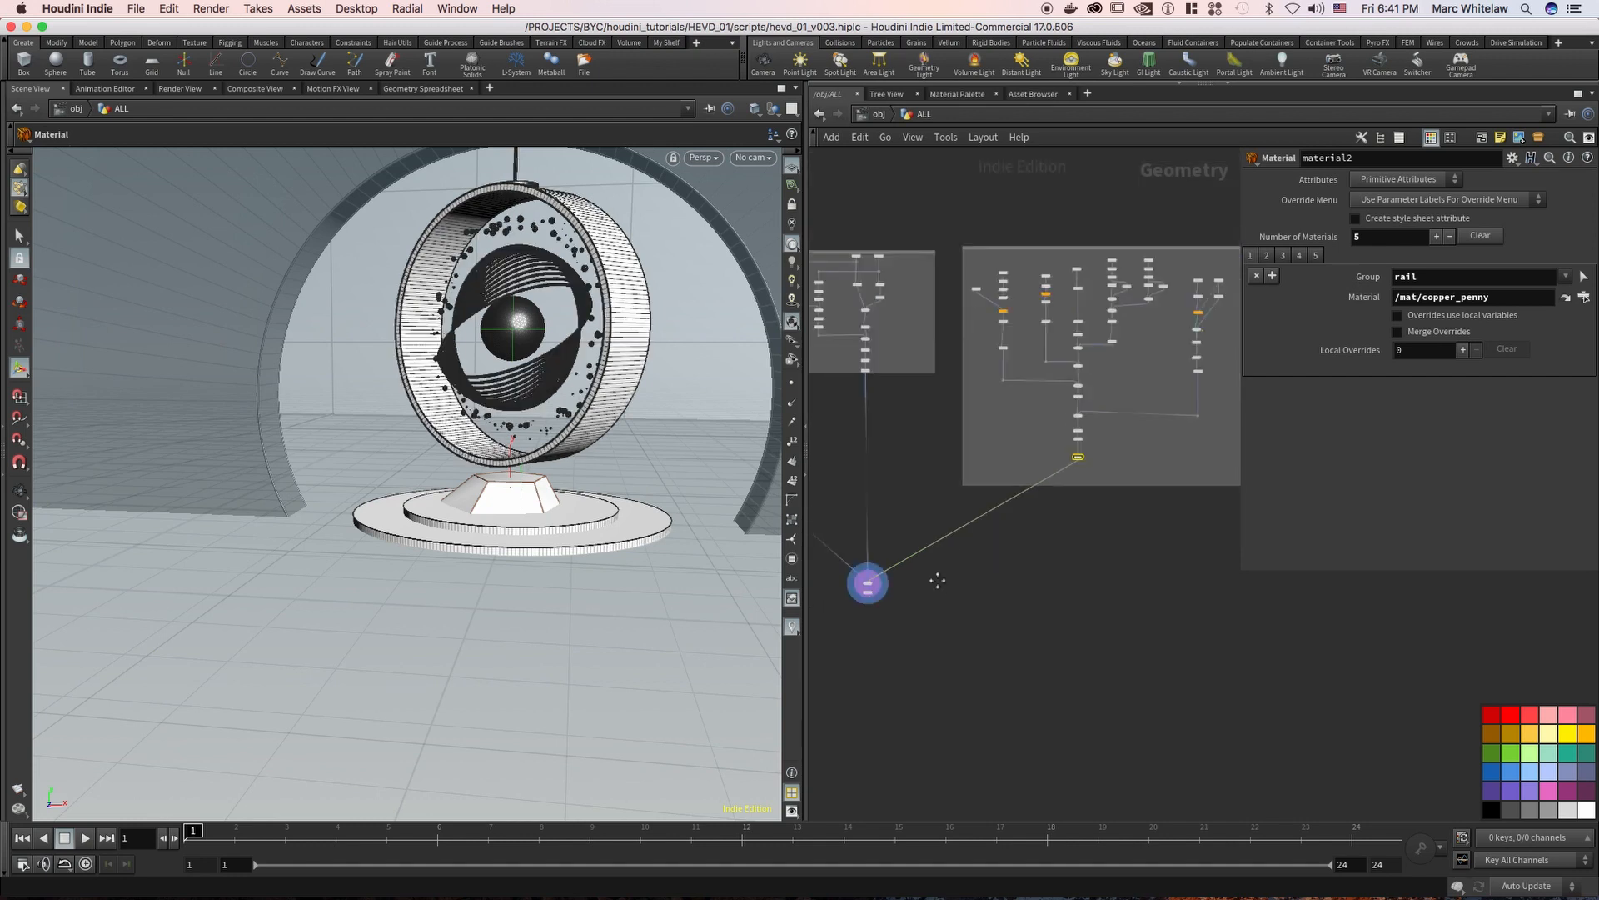
pyautogui.moveTo(939, 581); pyautogui.dragTo(1031, 500, button='middle')
pyautogui.moveTo(977, 525); pyautogui.dragTo(928, 496, button='right')
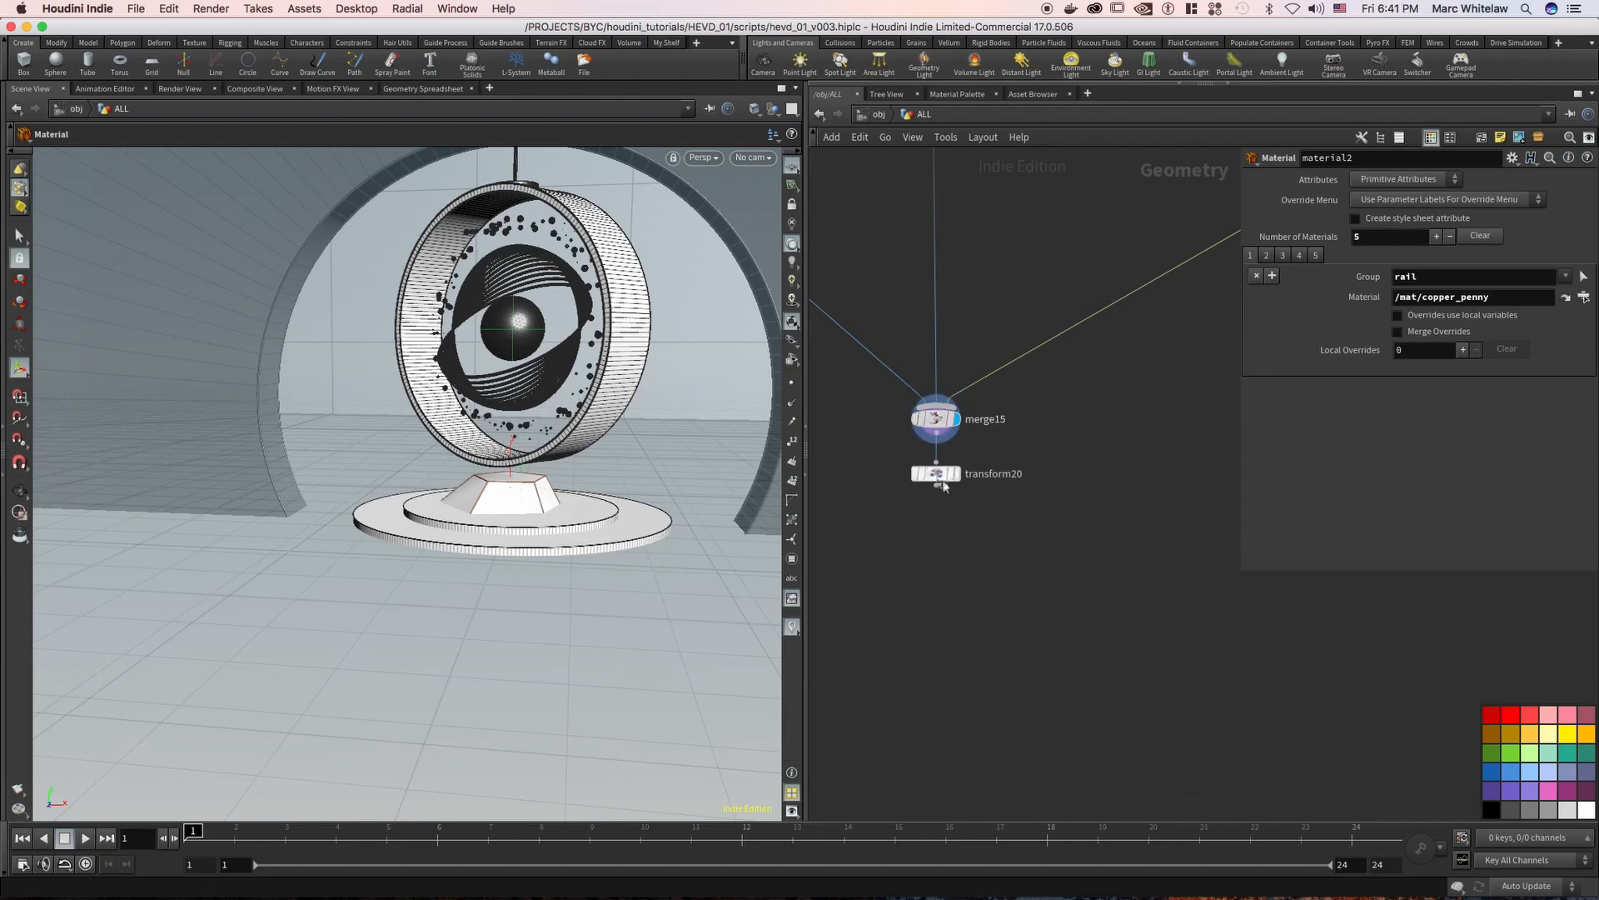
pyautogui.middleClick(938, 420)
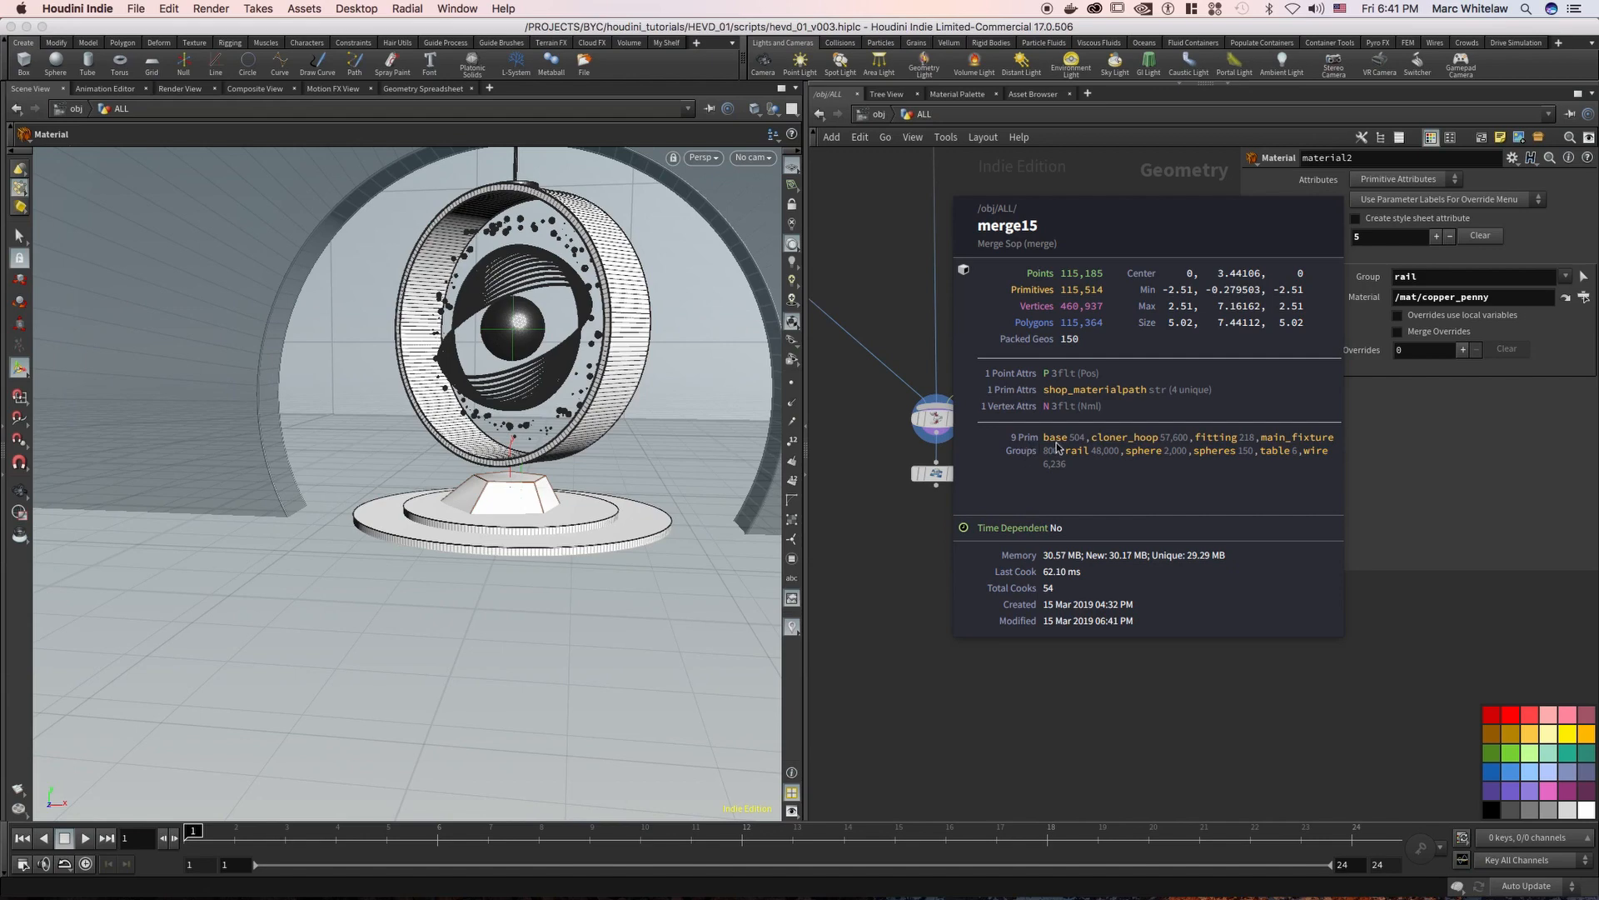
pyautogui.click(857, 481)
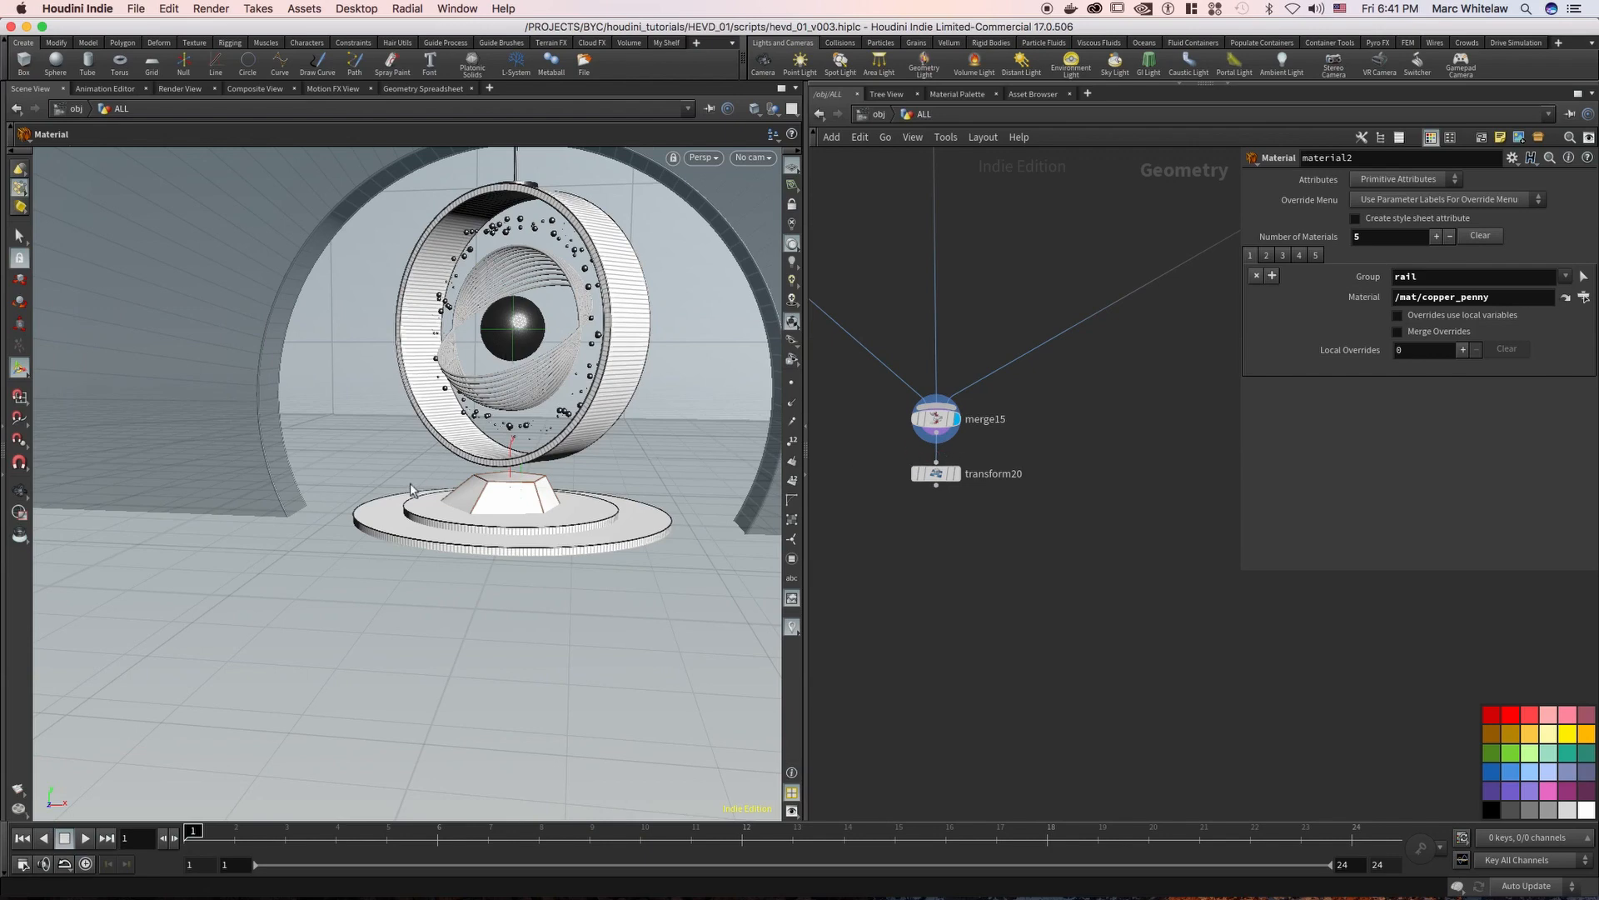
# Display transform20 below merge15 as the network's output and view the repositioned assembly in the arch
pyautogui.keyDown('alt'); pyautogui.moveTo(513, 348); pyautogui.dragTo(417, 482, button='middle'); pyautogui.keyUp('alt')
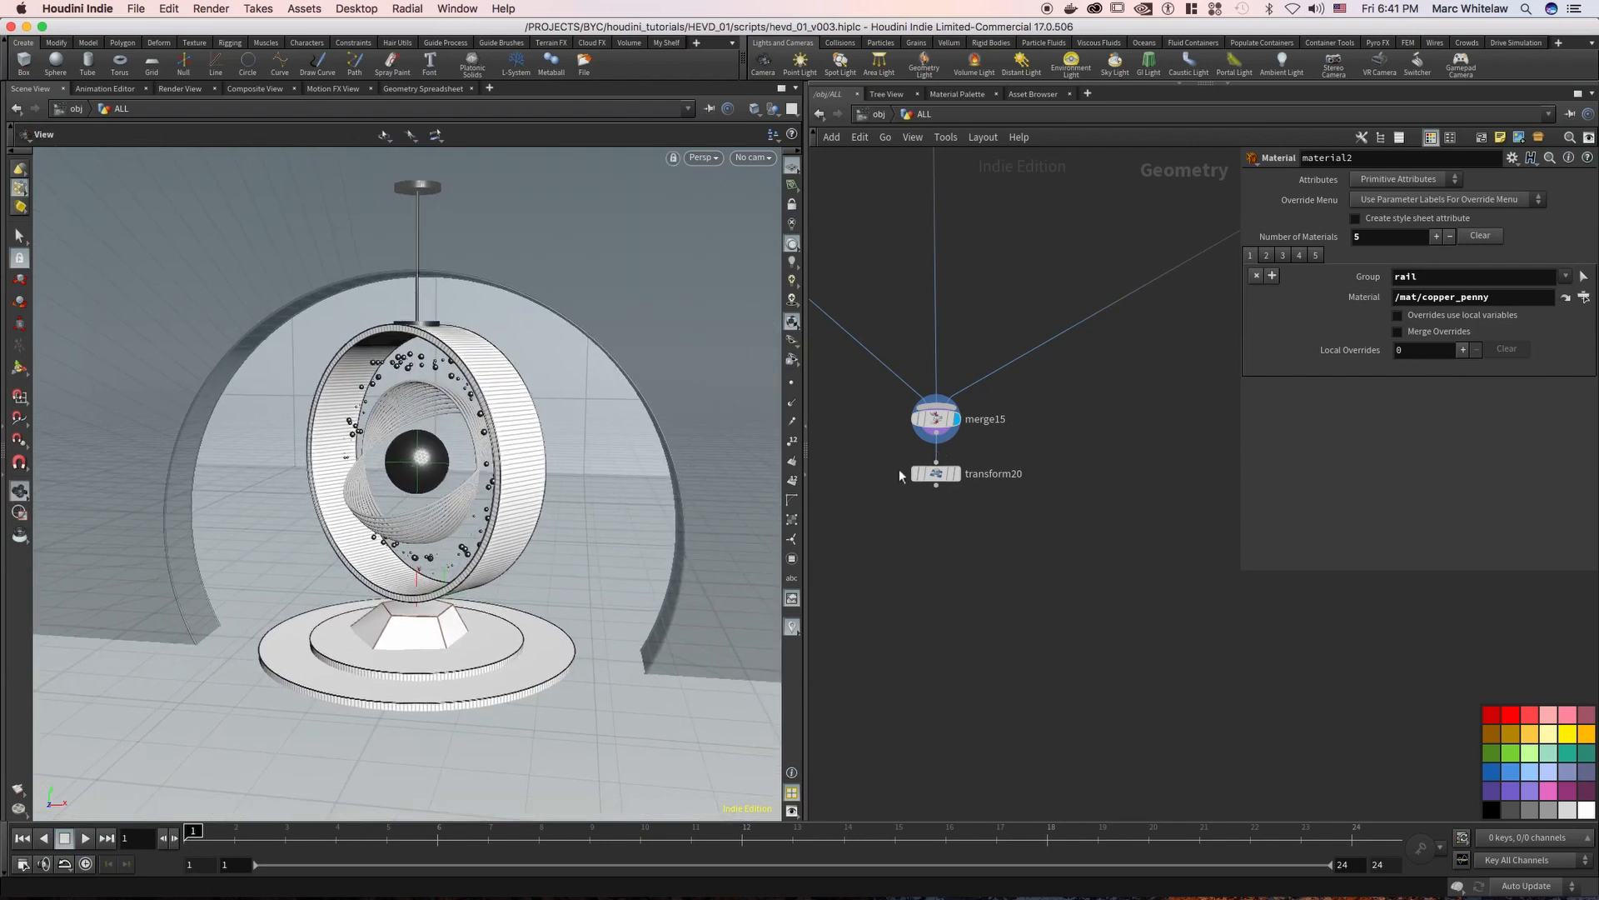
pyautogui.click(956, 474)
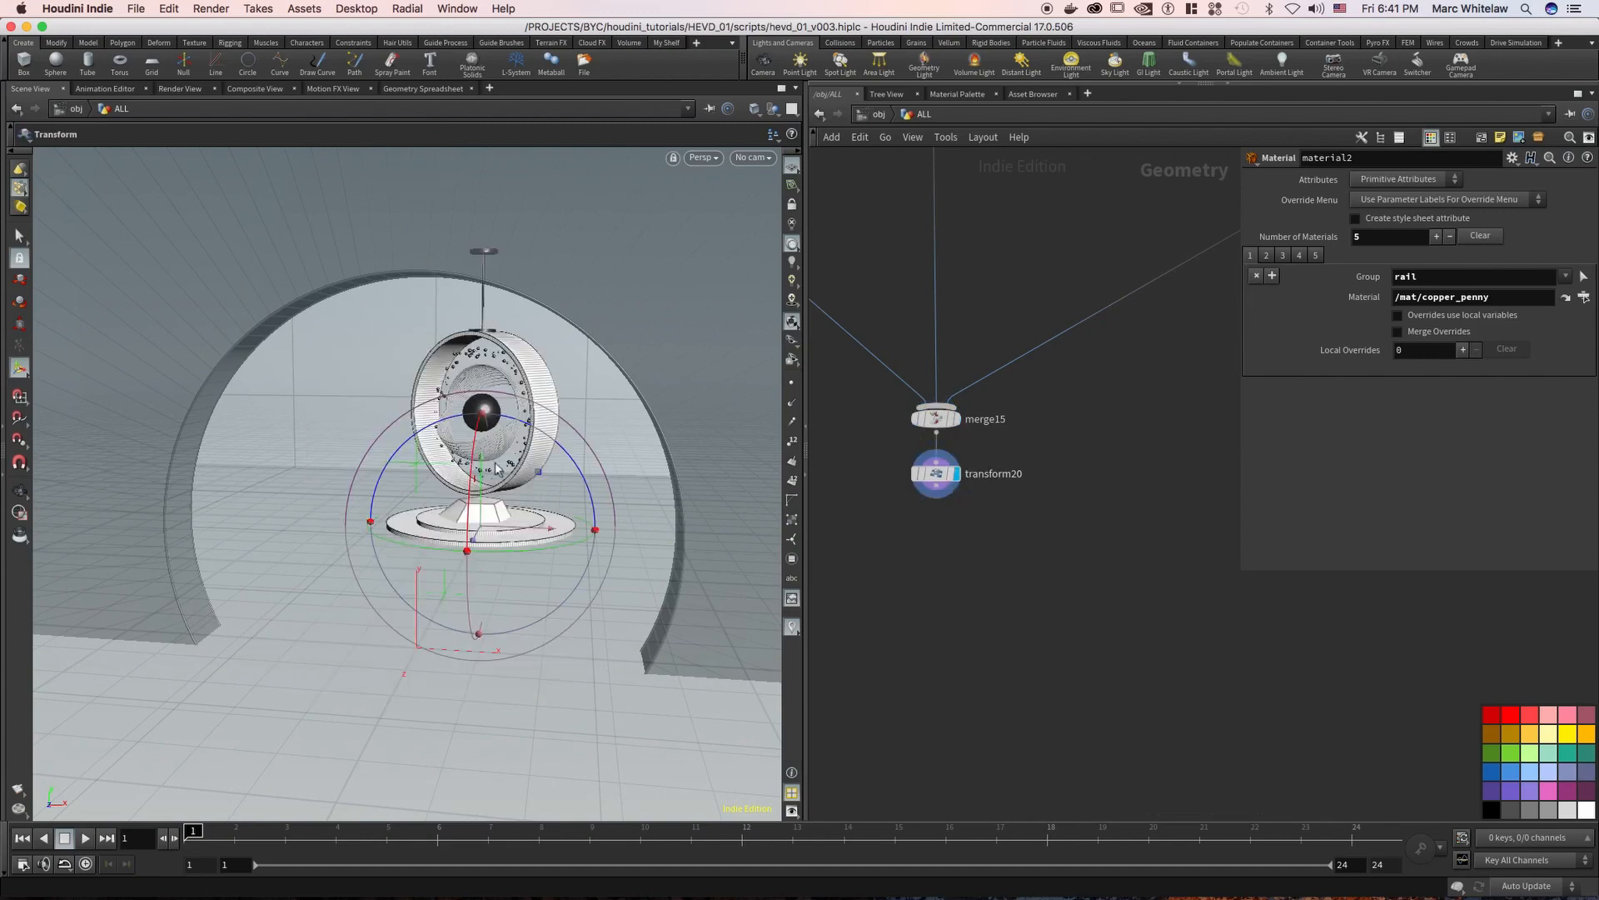
pyautogui.keyDown('alt'); pyautogui.moveTo(545, 453); pyautogui.dragTo(481, 516, button='right'); pyautogui.keyUp('alt')
pyautogui.moveTo(495, 504); pyautogui.dragTo(717, 370)
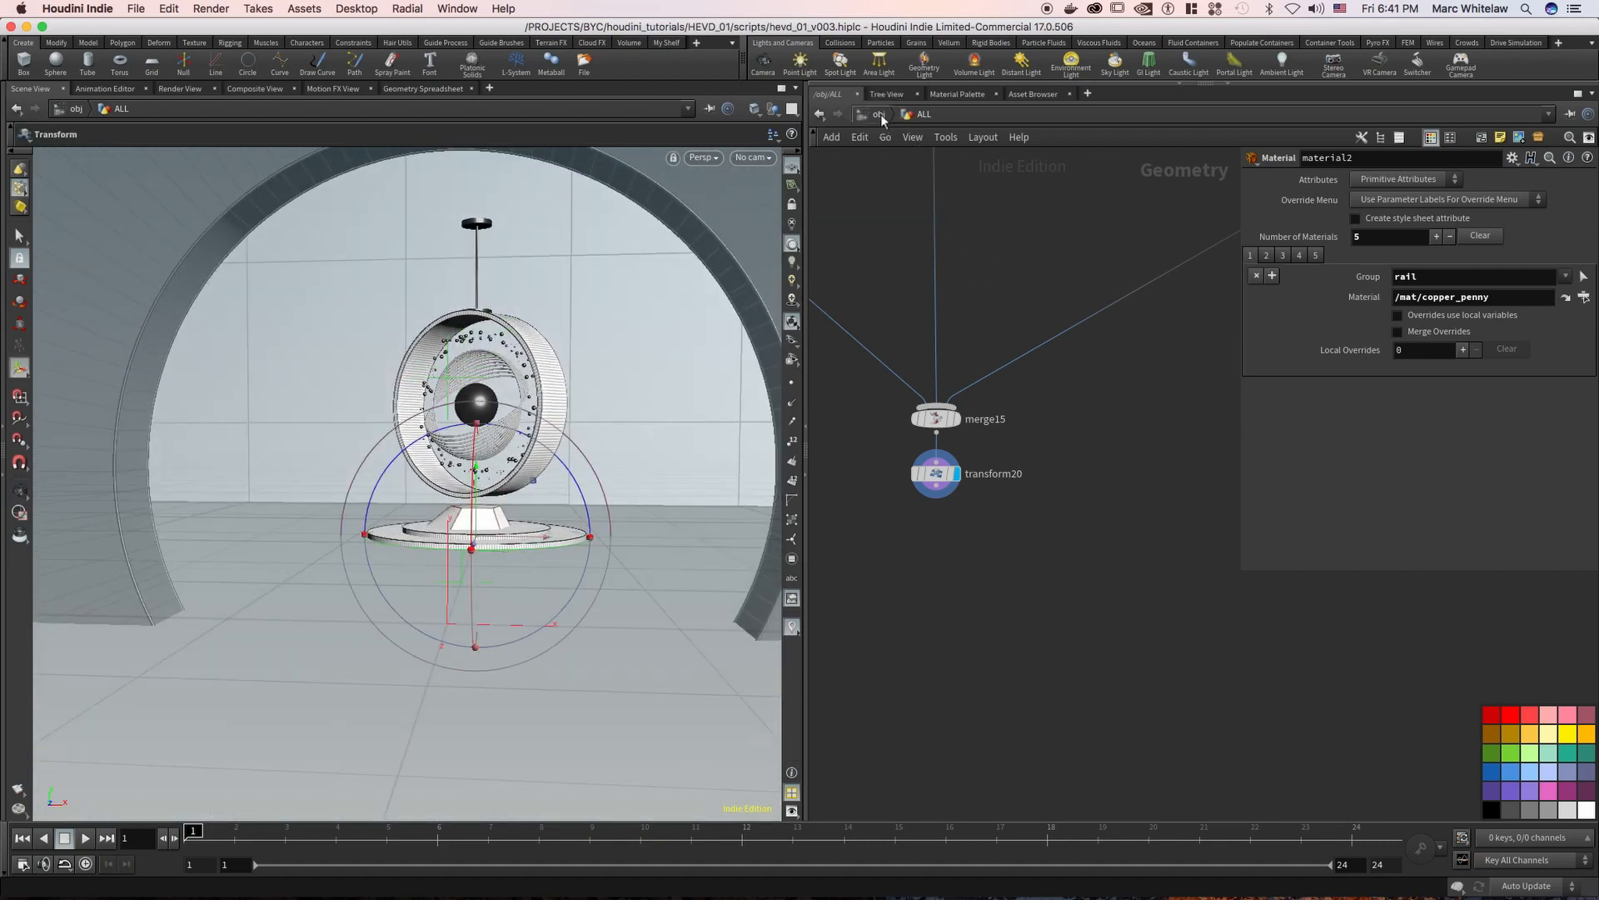
# Return to the object level, re-enter the ALL network and select transform20 to examine its Translate values
pyautogui.click(880, 114)
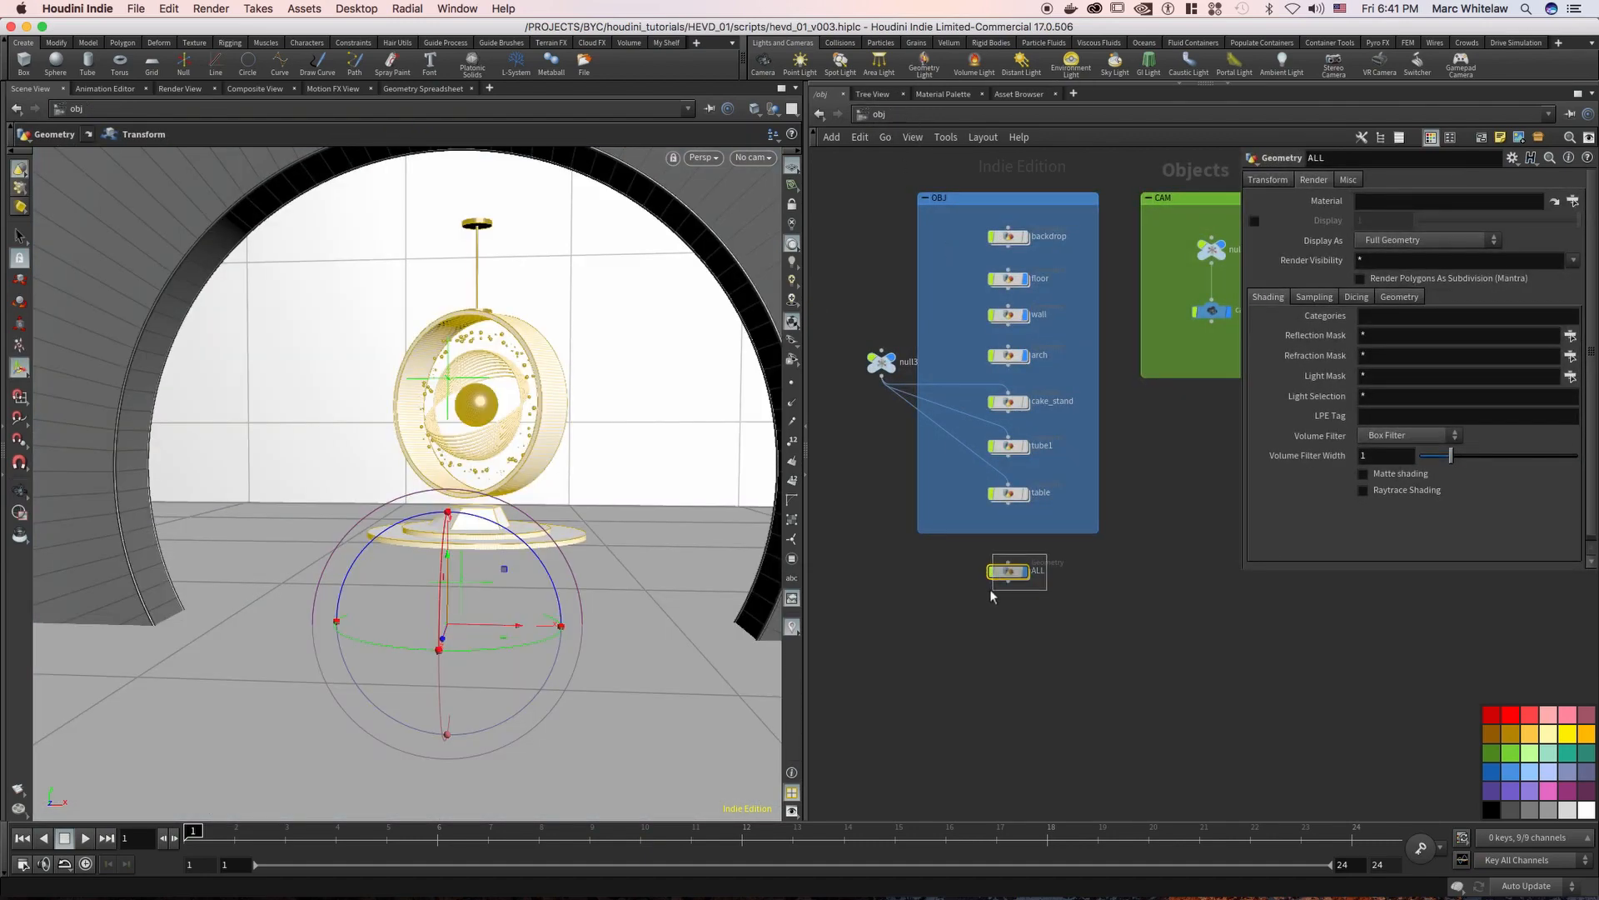
pyautogui.moveTo(991, 590); pyautogui.dragTo(989, 592)
pyautogui.press('Return')
pyautogui.moveTo(1117, 377); pyautogui.dragTo(1039, 368, button='right')
pyautogui.moveTo(1043, 279); pyautogui.dragTo(922, 451, button='middle')
pyautogui.moveTo(972, 450); pyautogui.dragTo(967, 524, button='right')
pyautogui.click(952, 516)
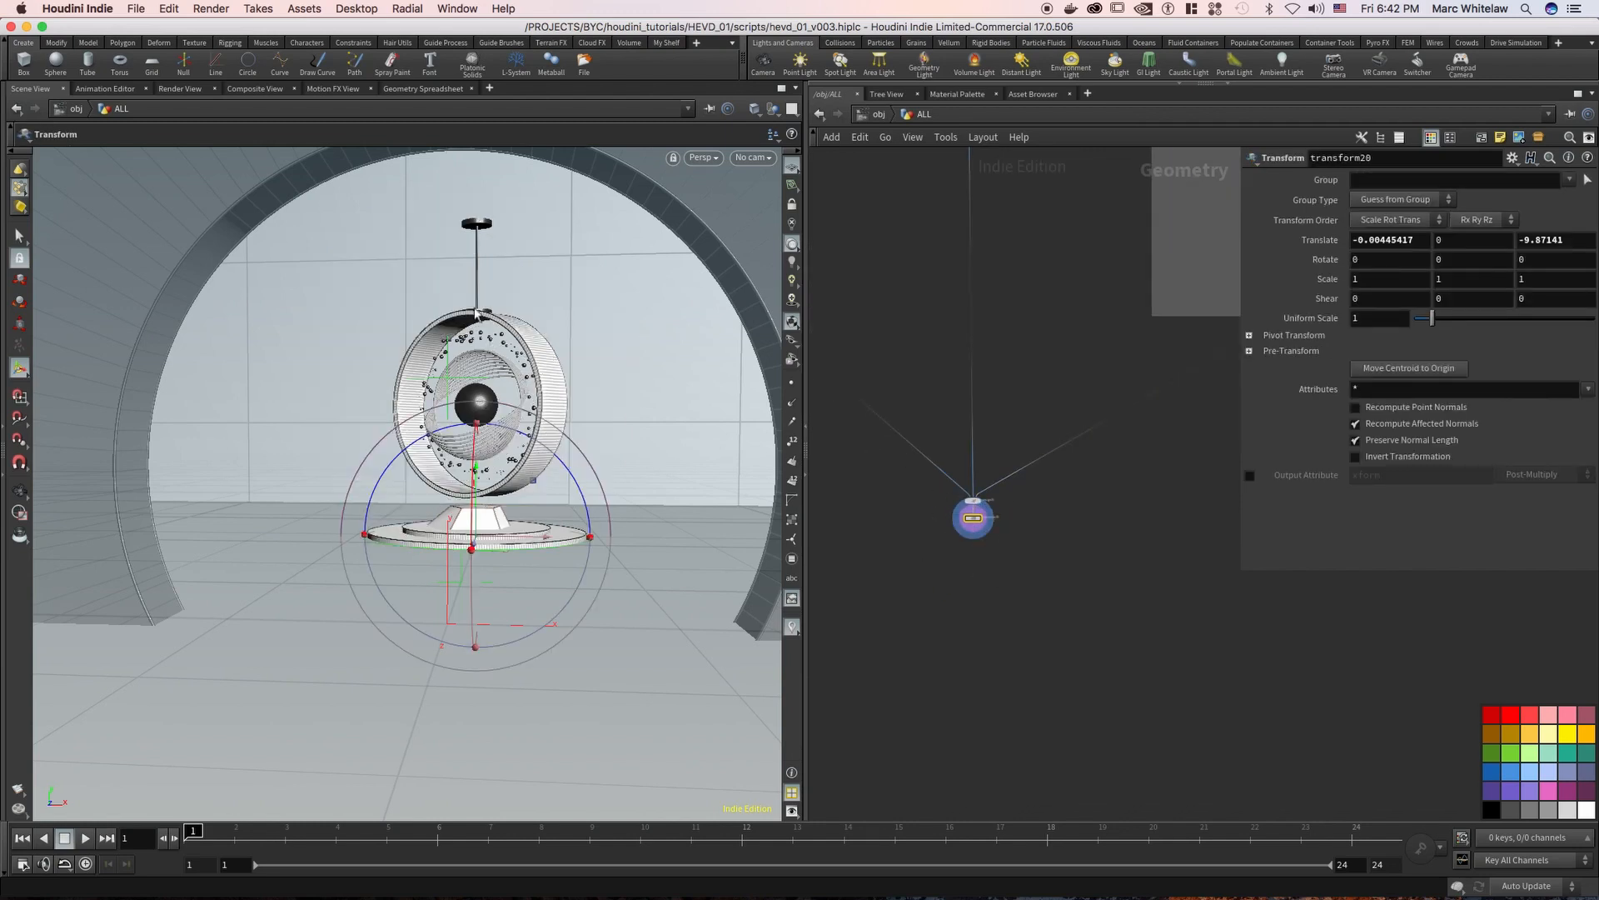
# Examine the framed assembly and the separate branches of the ALL network leading into merge15 and transform20
pyautogui.press('Escape')
pyautogui.moveTo(511, 358); pyautogui.dragTo(489, 388)
pyautogui.moveTo(1073, 310); pyautogui.dragTo(1012, 323, button='right')
pyautogui.moveTo(1063, 285); pyautogui.dragTo(864, 352, button='middle')
pyautogui.moveTo(904, 422); pyautogui.dragTo(873, 401, button='middle')
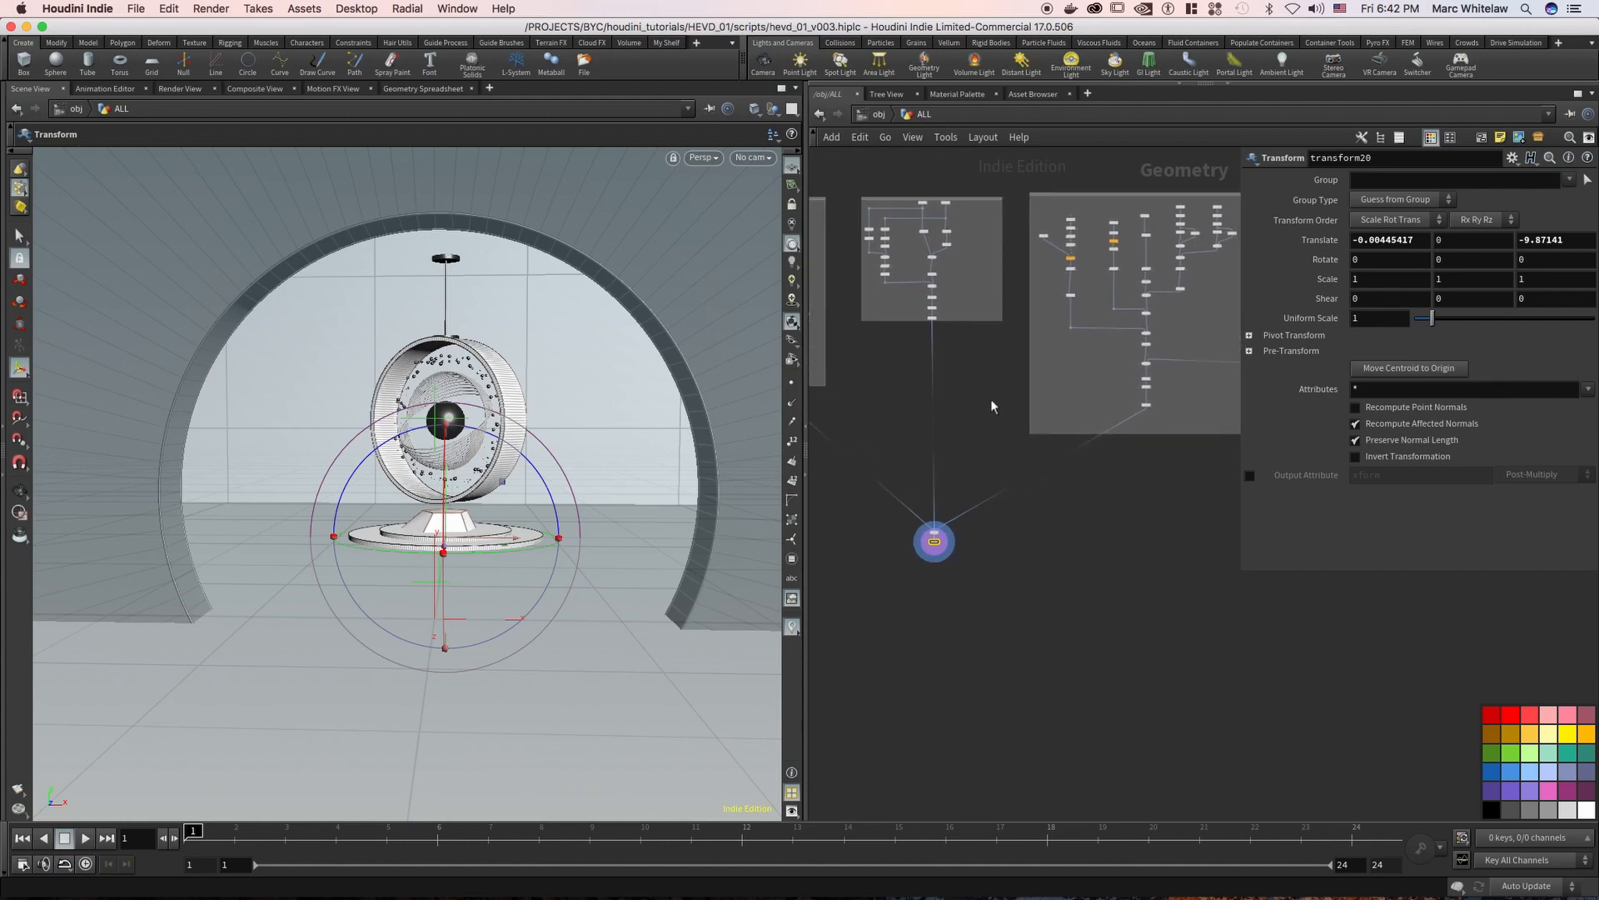
pyautogui.moveTo(968, 412)
pyautogui.mouseDown(button='middle')
pyautogui.moveTo(995, 400)
pyautogui.moveTo(833, 409)
pyautogui.moveTo(963, 382)
pyautogui.mouseUp(button='middle')
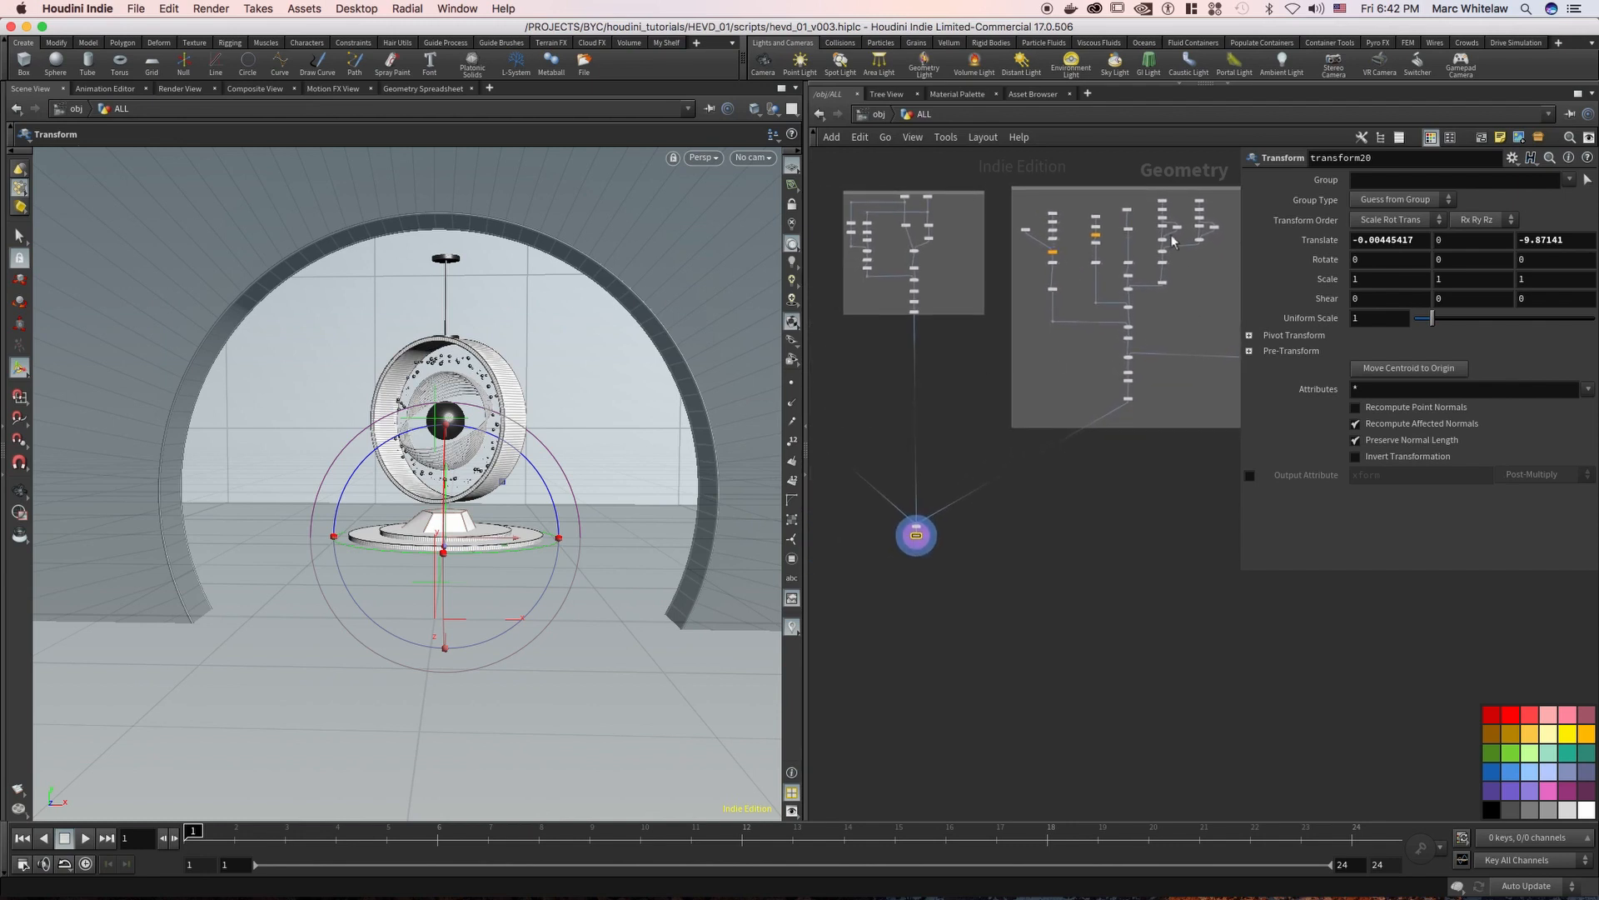
pyautogui.scroll(5, 978, 433)
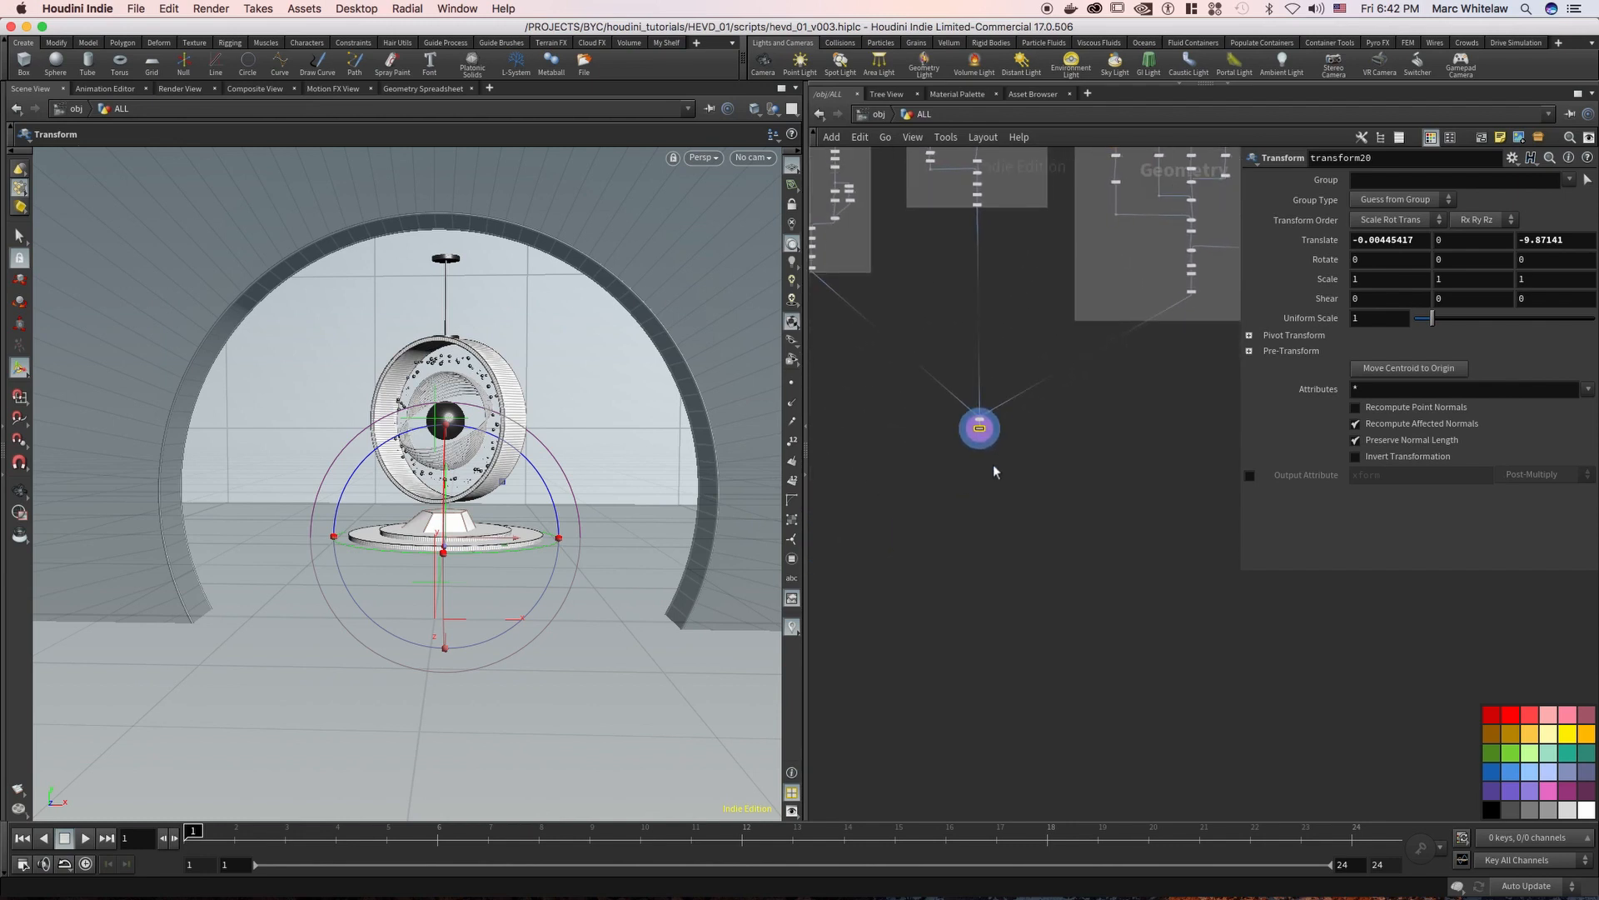
pyautogui.click(988, 420)
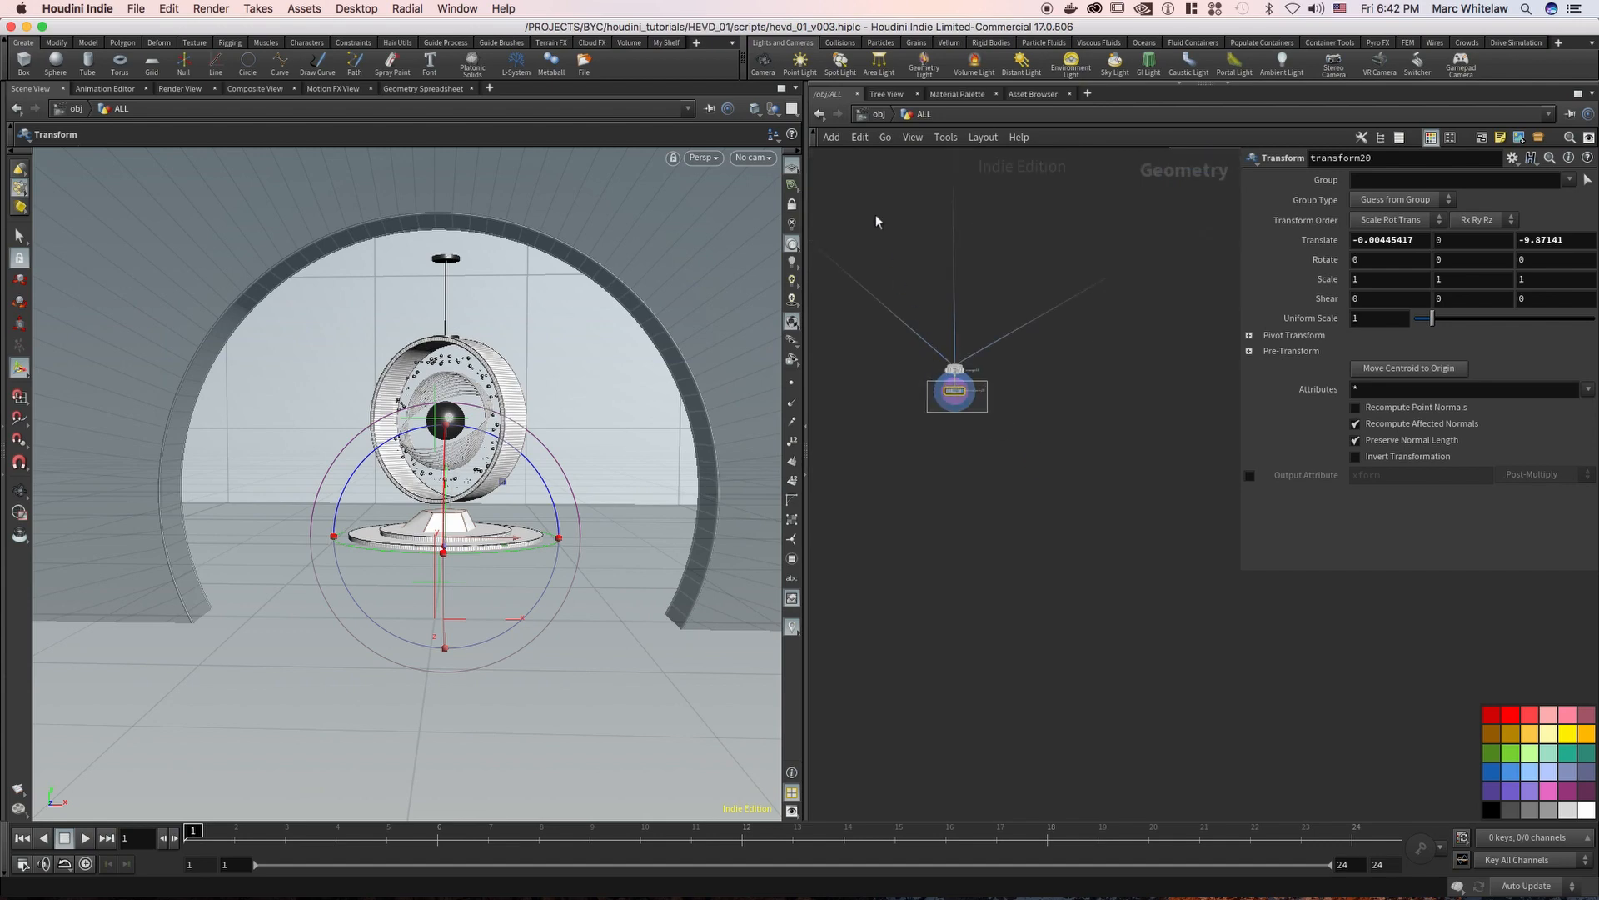
# Inspect the node network inside the floor object and return to the object level
pyautogui.click(879, 114)
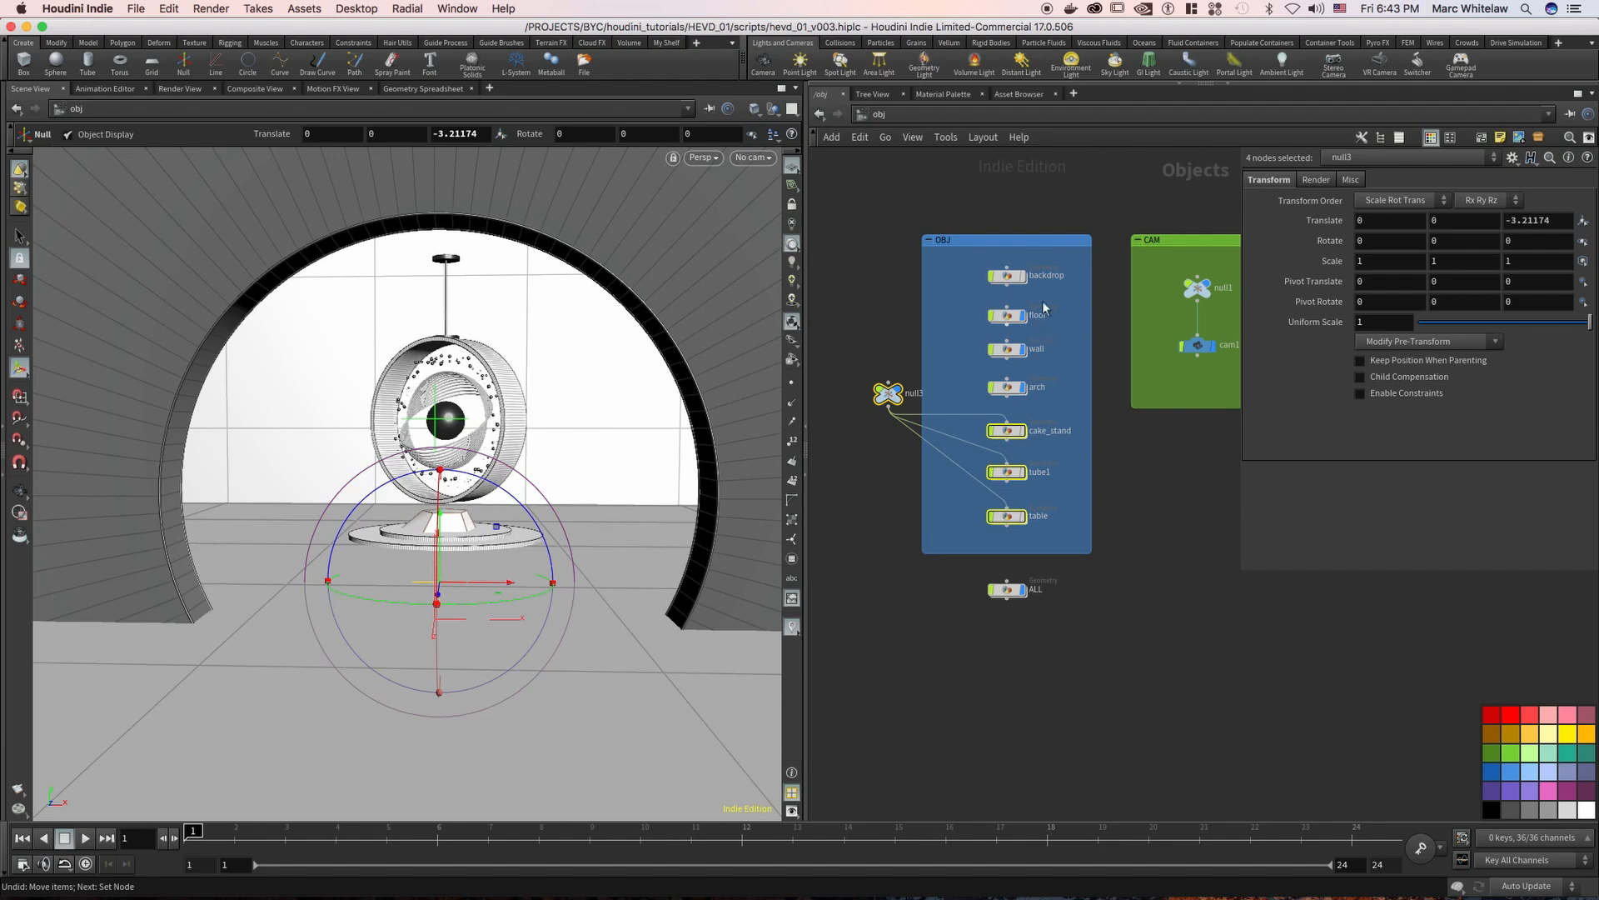
pyautogui.click(1014, 320)
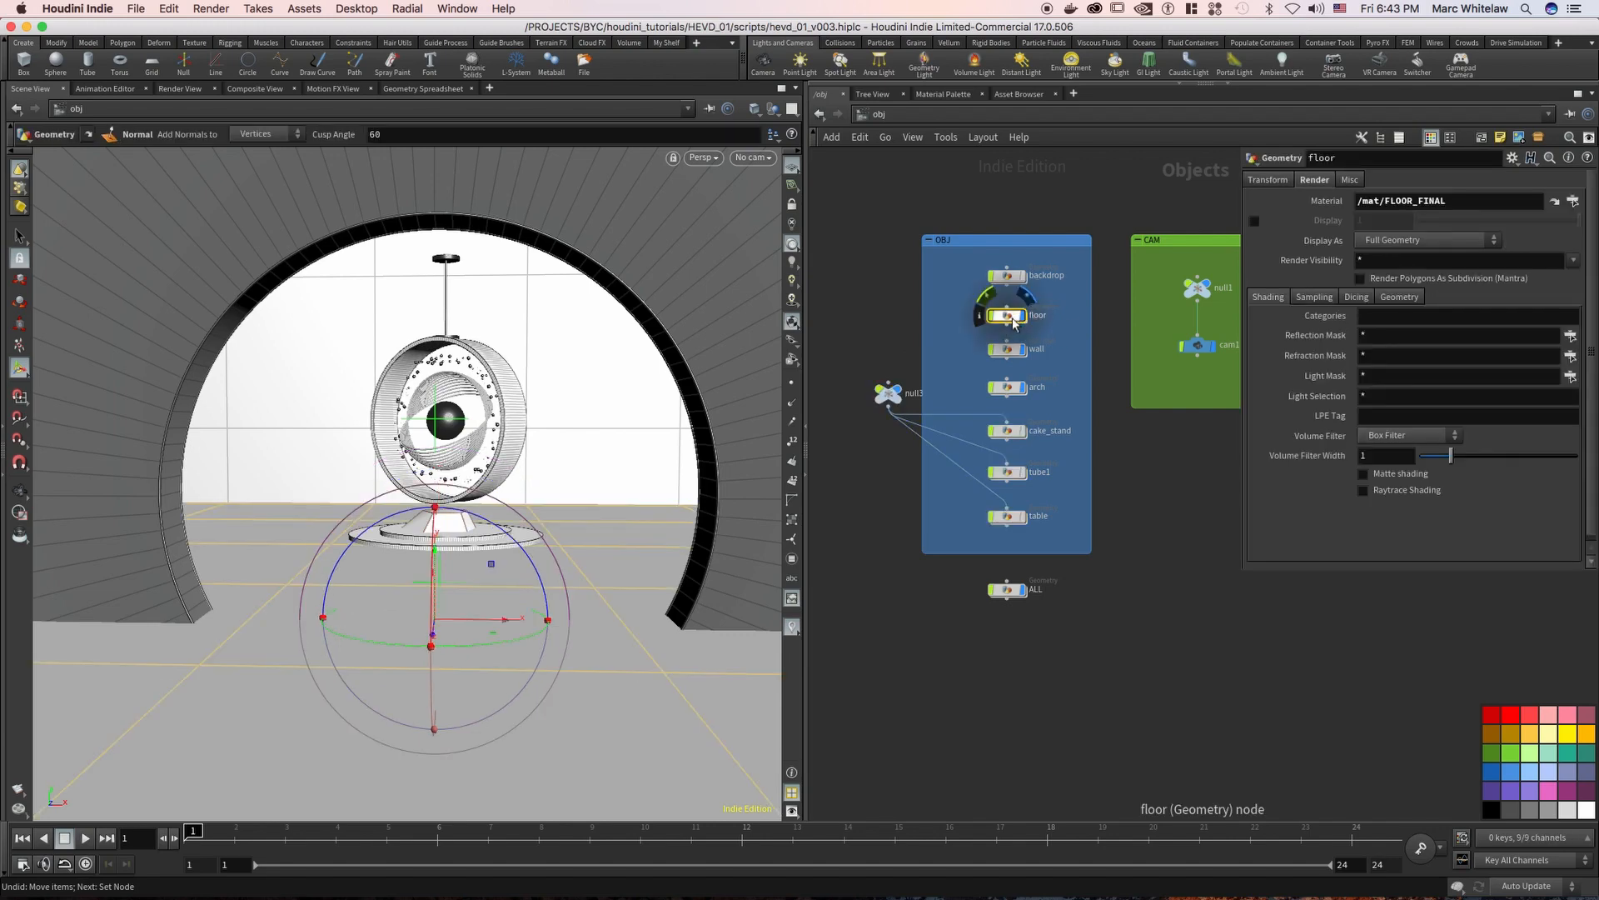
pyautogui.press('Return')
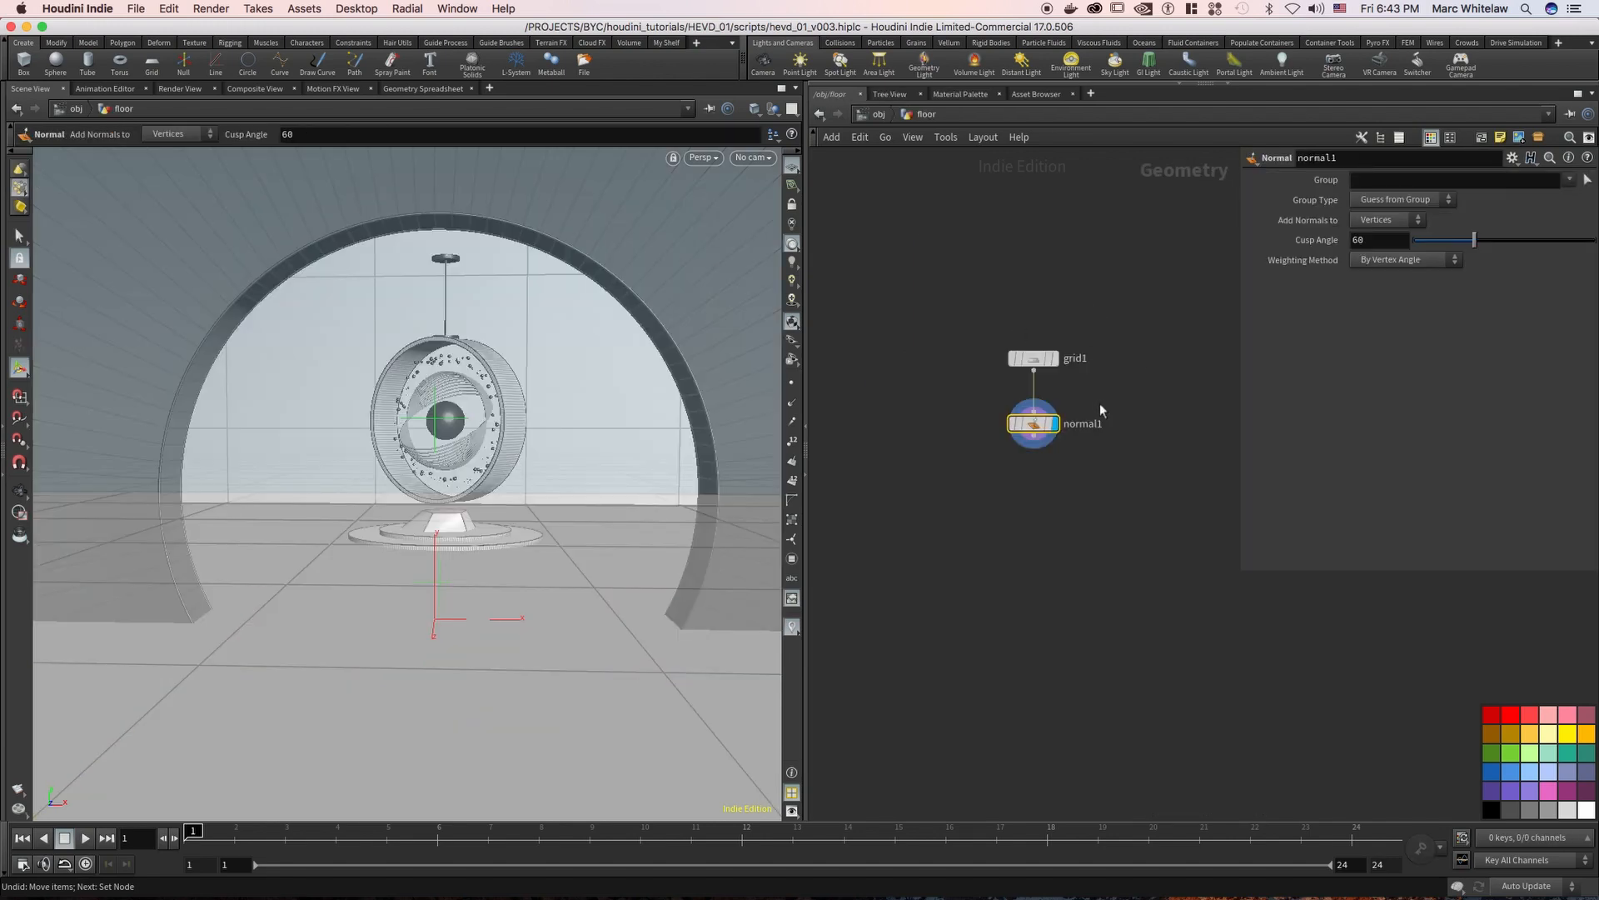
pyautogui.press('u')
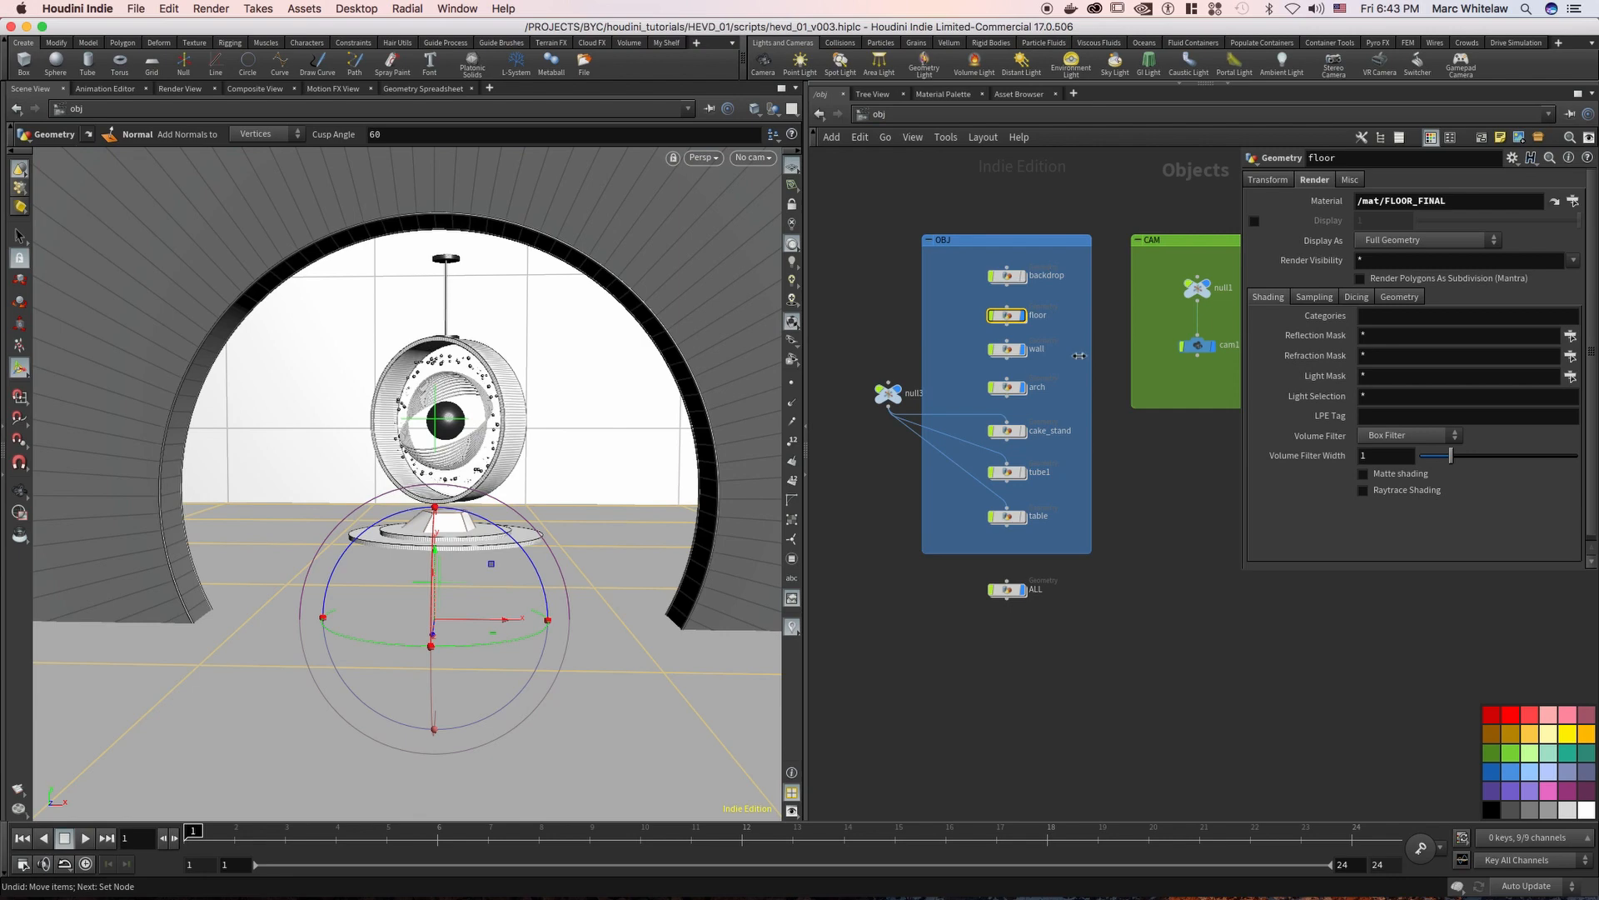
# Enter the wall object and examine the Translate and Rotate values of its transform1 node
pyautogui.click(1007, 350)
pyautogui.press('Return')
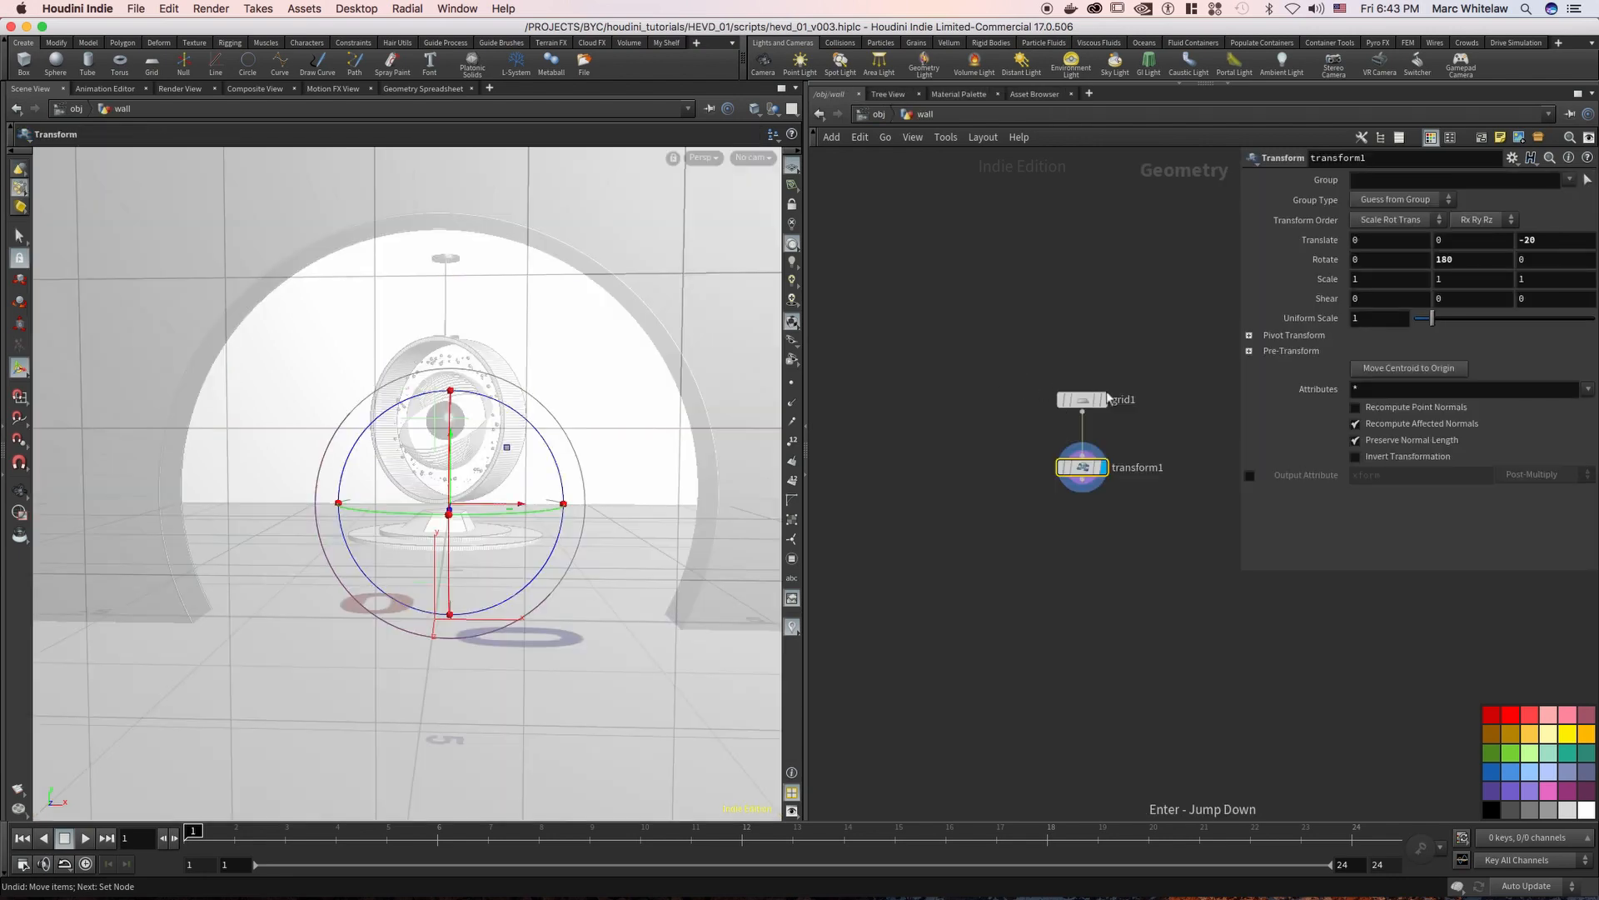
pyautogui.moveTo(1102, 469)
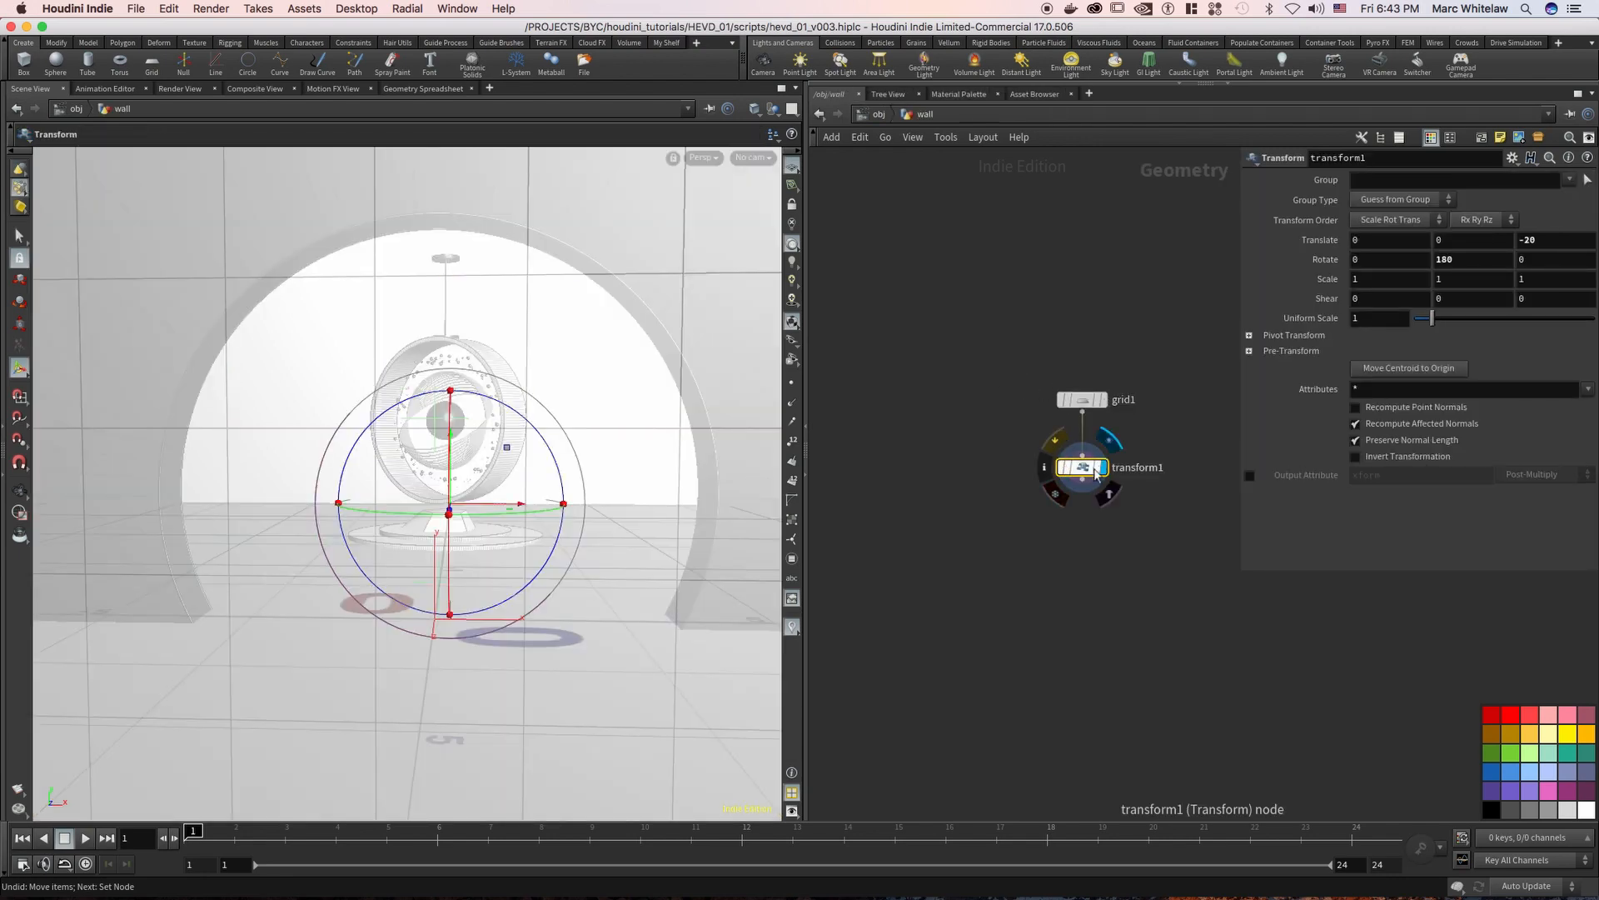
pyautogui.moveTo(1152, 427); pyautogui.dragTo(1035, 498)
pyautogui.moveTo(1053, 443); pyautogui.dragTo(1053, 443)
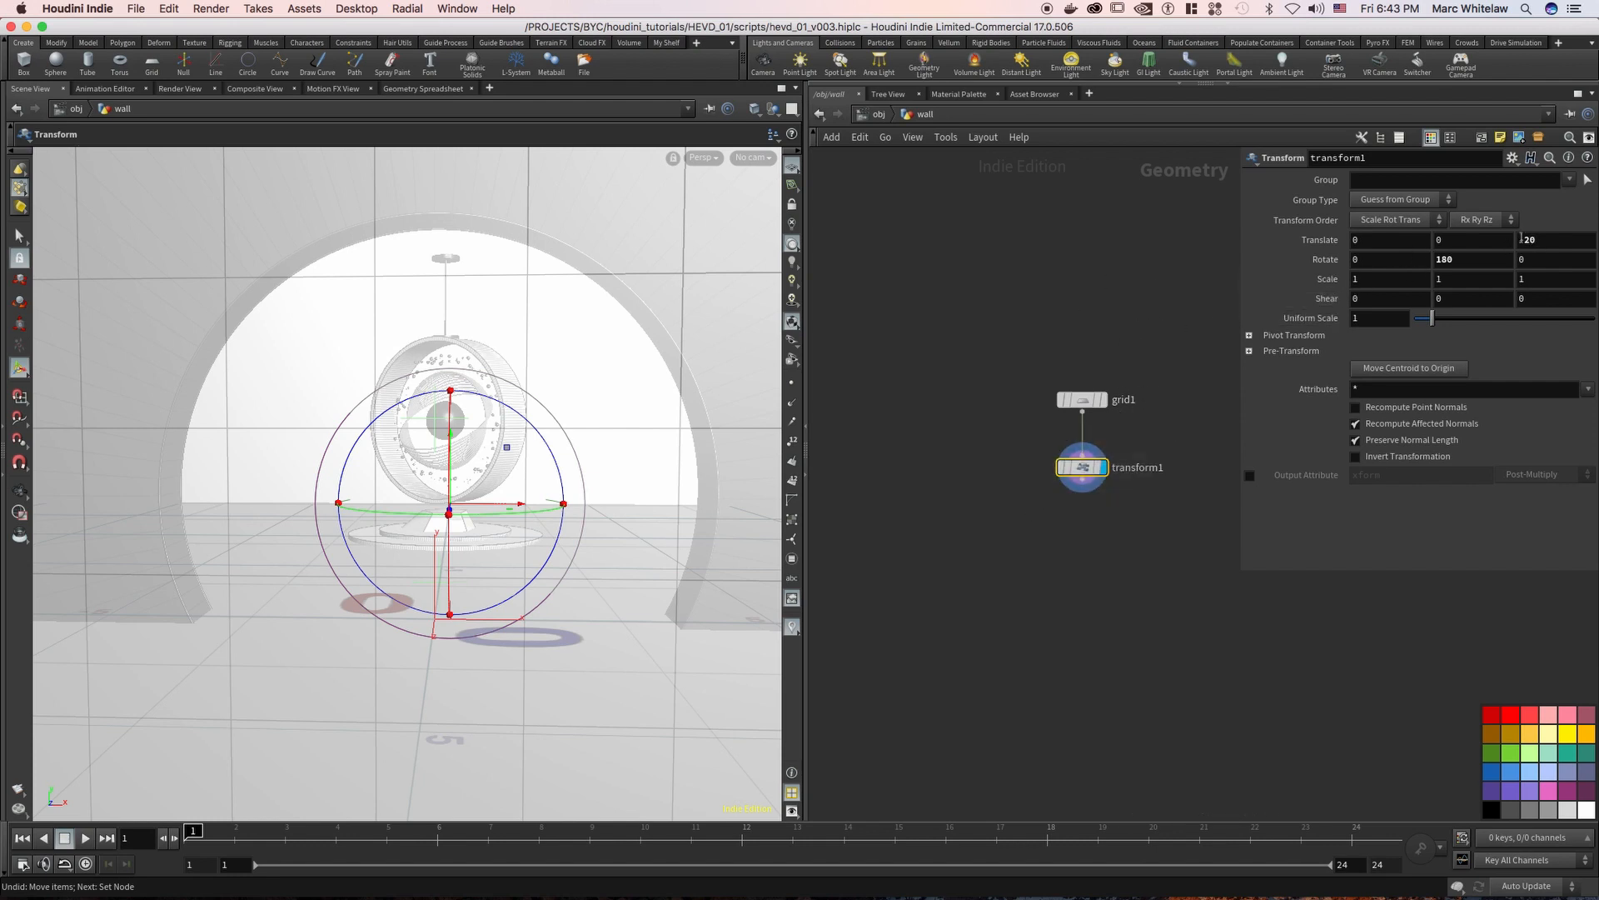
# Try the ZX Plane orientation on the wall's grid1 and restore it to XY Plane
pyautogui.moveTo(1122, 370); pyautogui.dragTo(1108, 405)
pyautogui.click(1386, 220)
pyautogui.click(1376, 268)
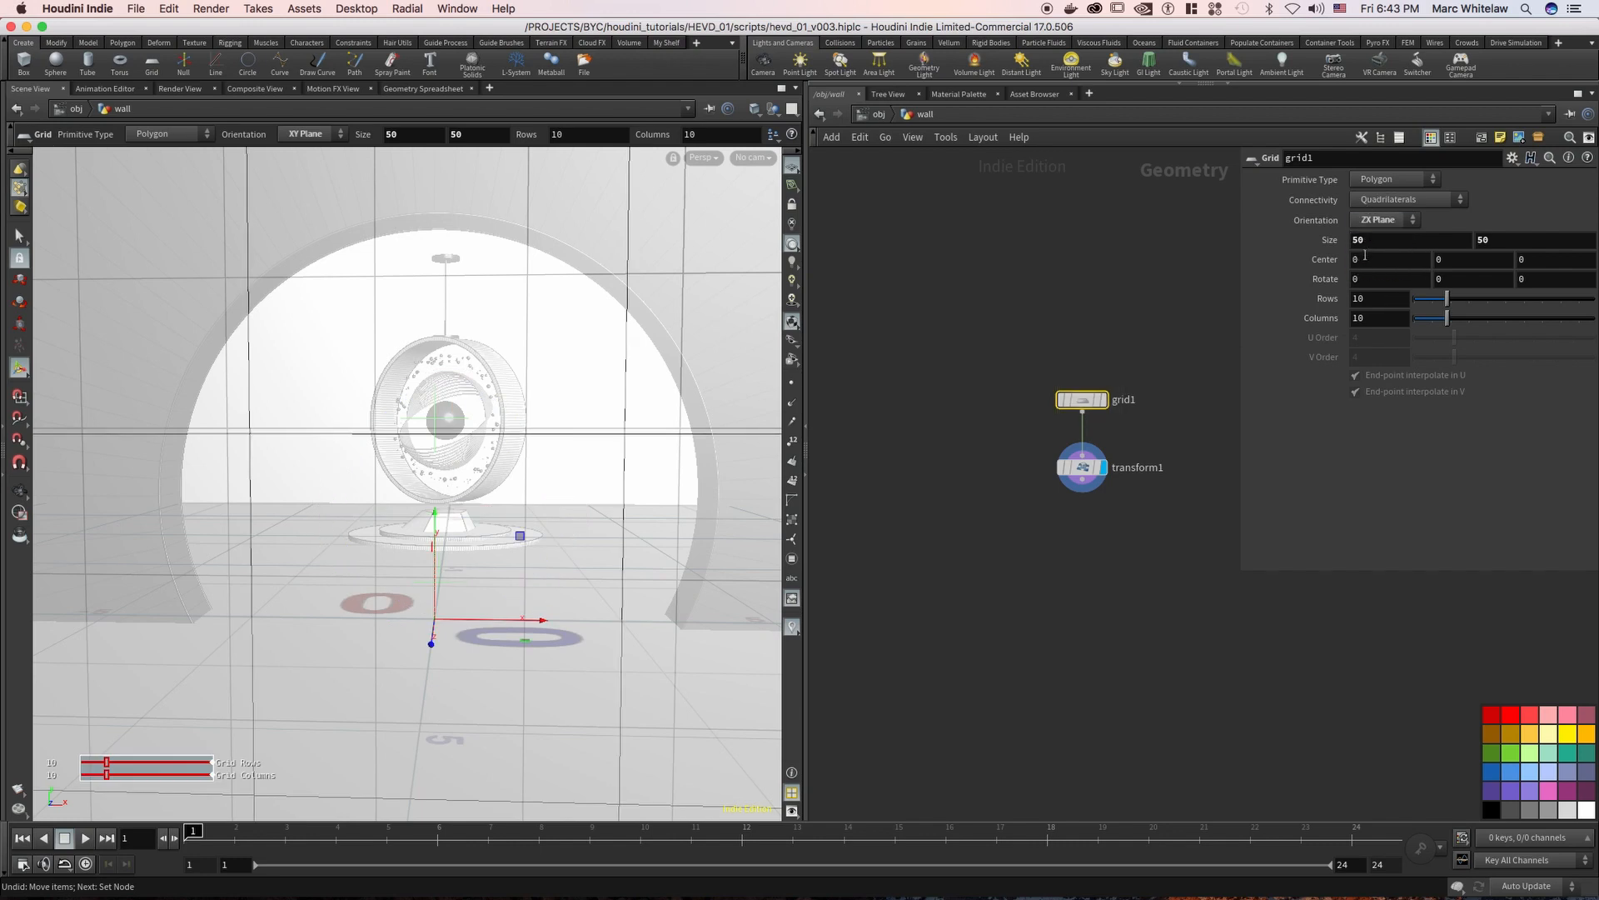
pyautogui.click(1389, 221)
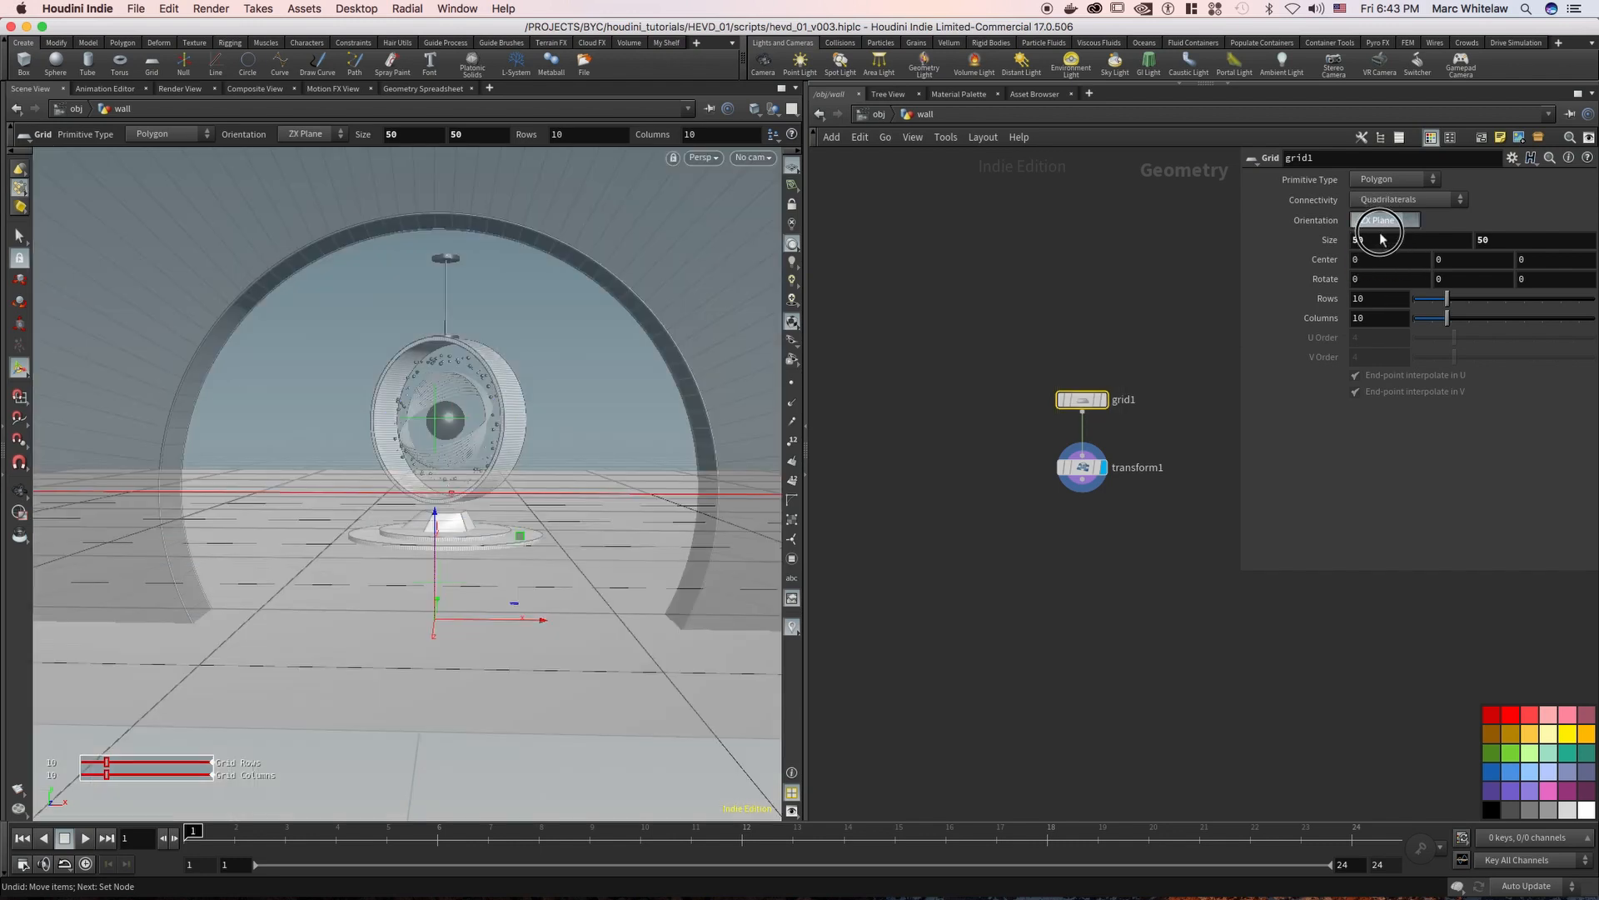
pyautogui.click(1376, 238)
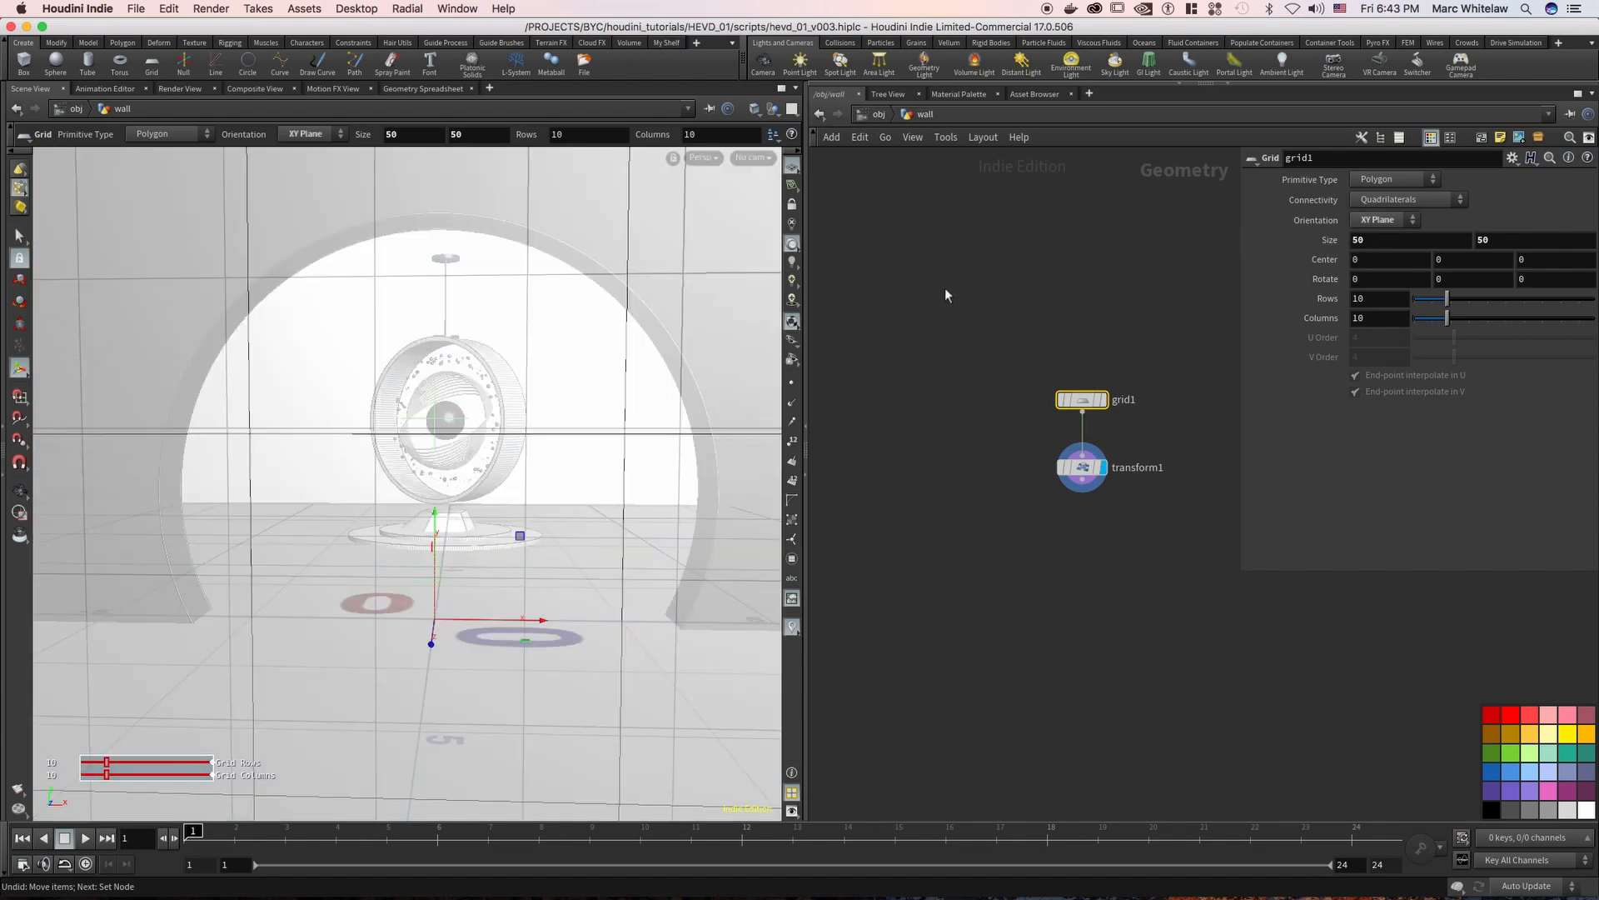
# Enter the arch object and display its tube and the transform below it in turn
pyautogui.click(878, 115)
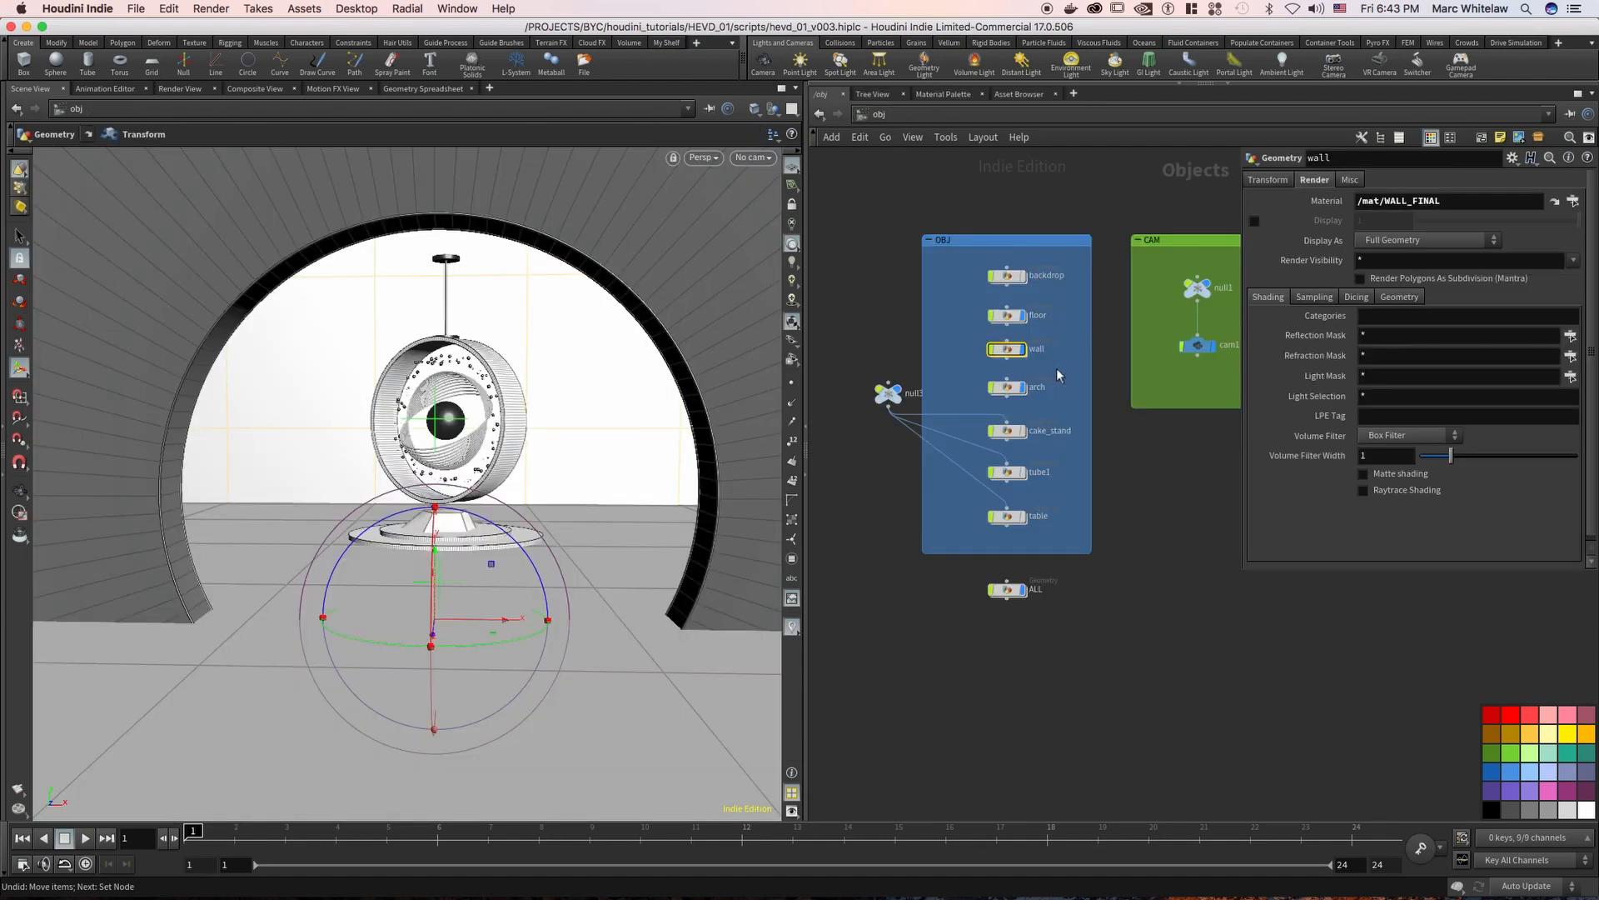
pyautogui.click(1004, 390)
pyautogui.press('Return')
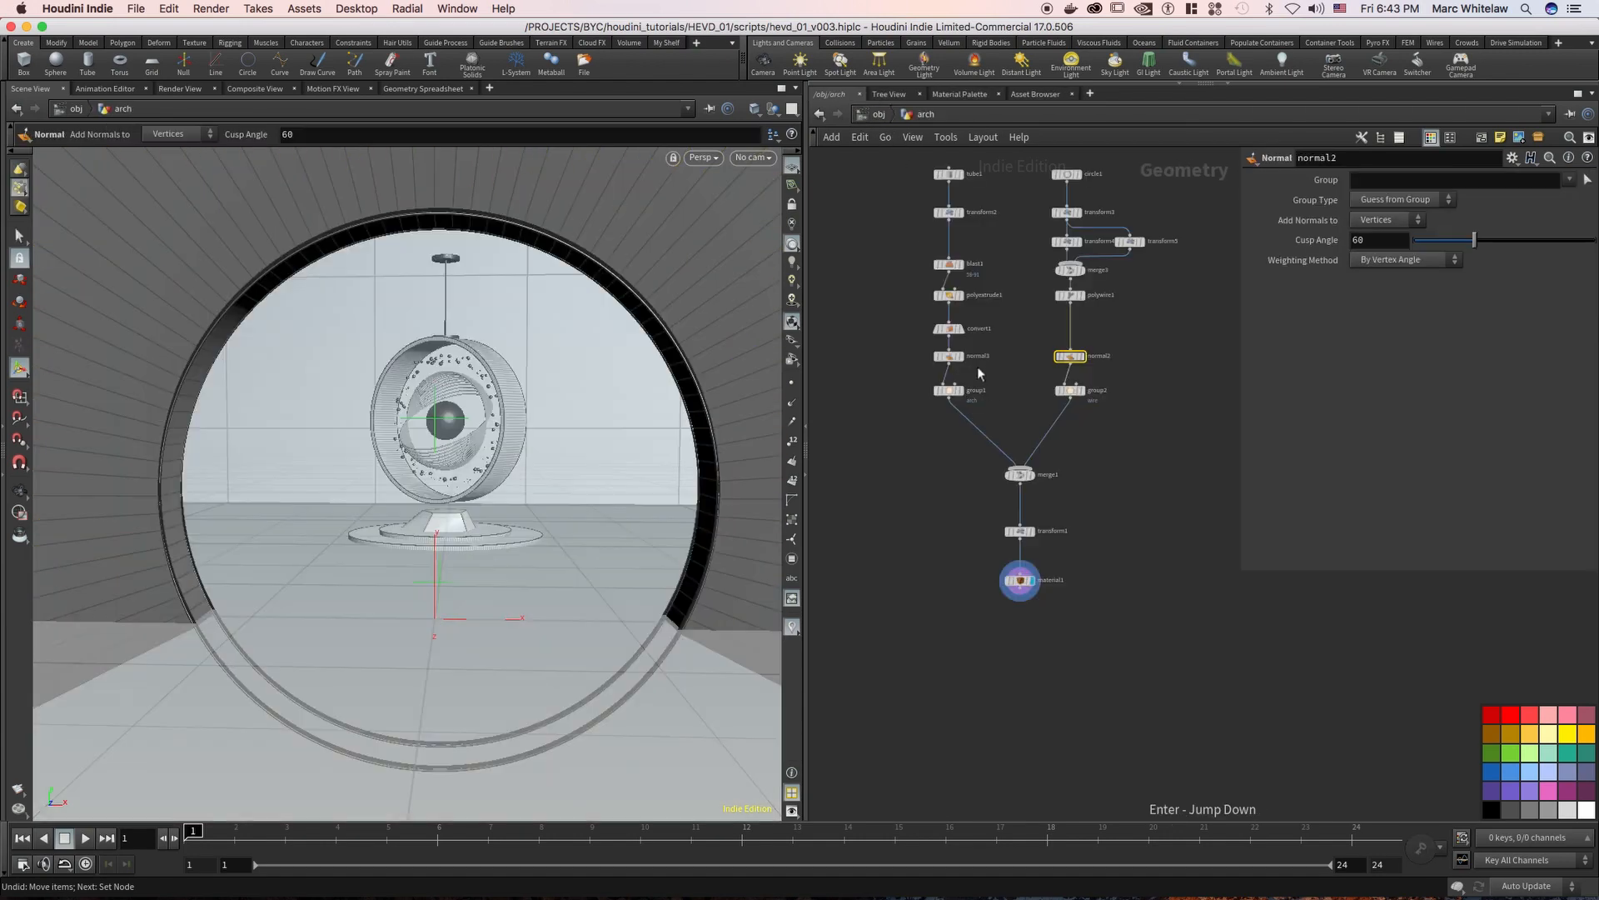
pyautogui.click(961, 174)
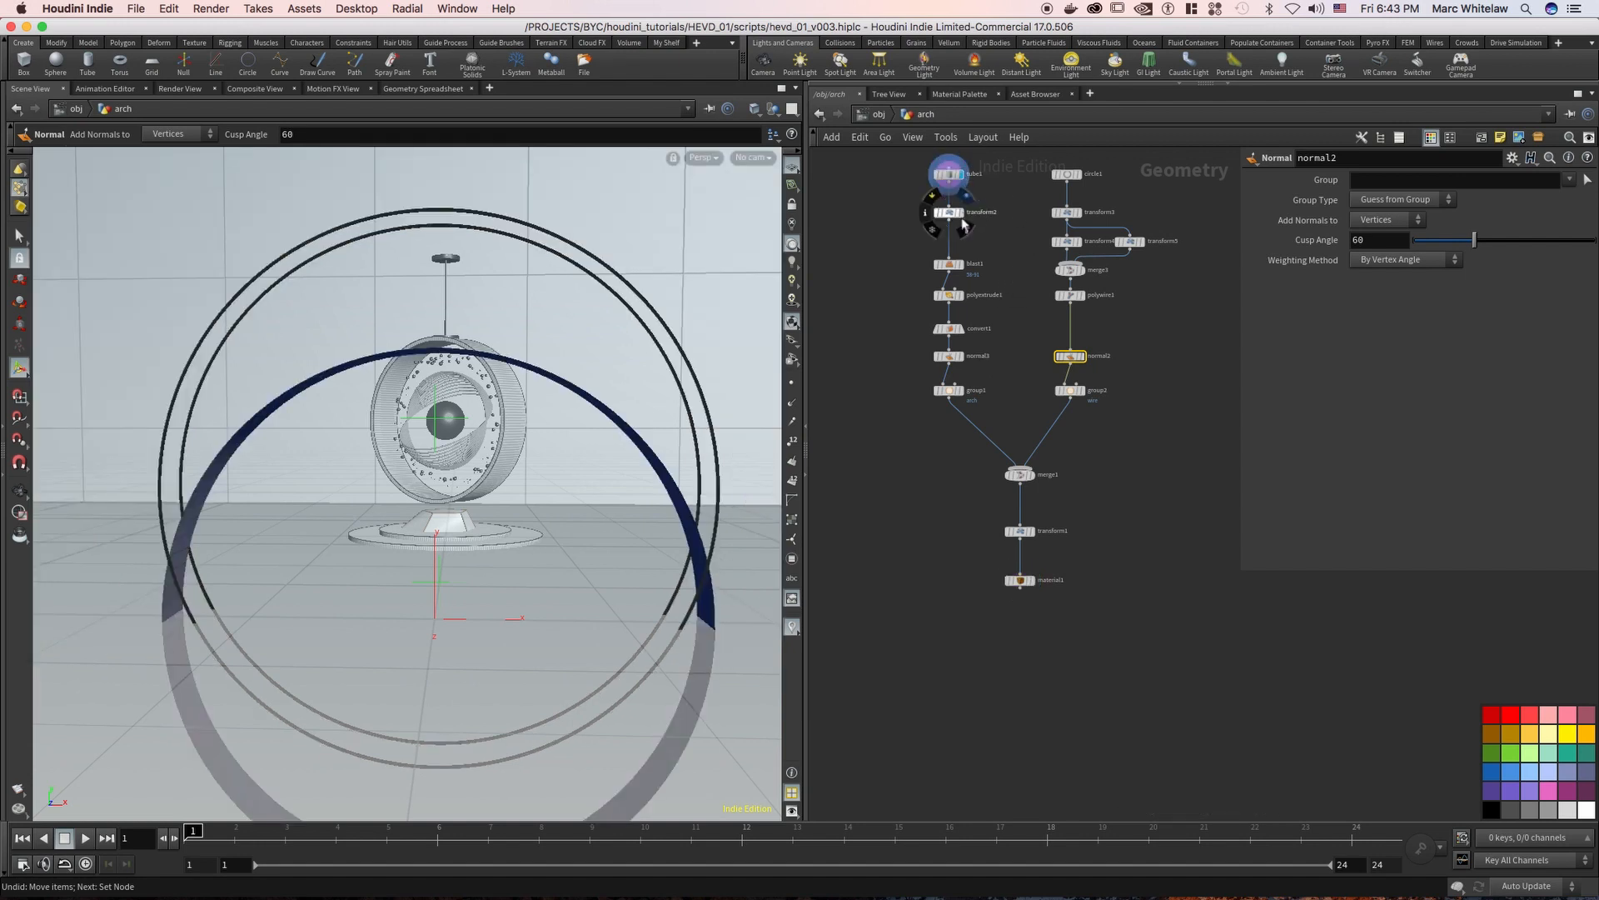
pyautogui.click(961, 213)
# Display the arch's blast1 node, examine its Group setting, and display the polyextrude node below it
pyautogui.click(962, 265)
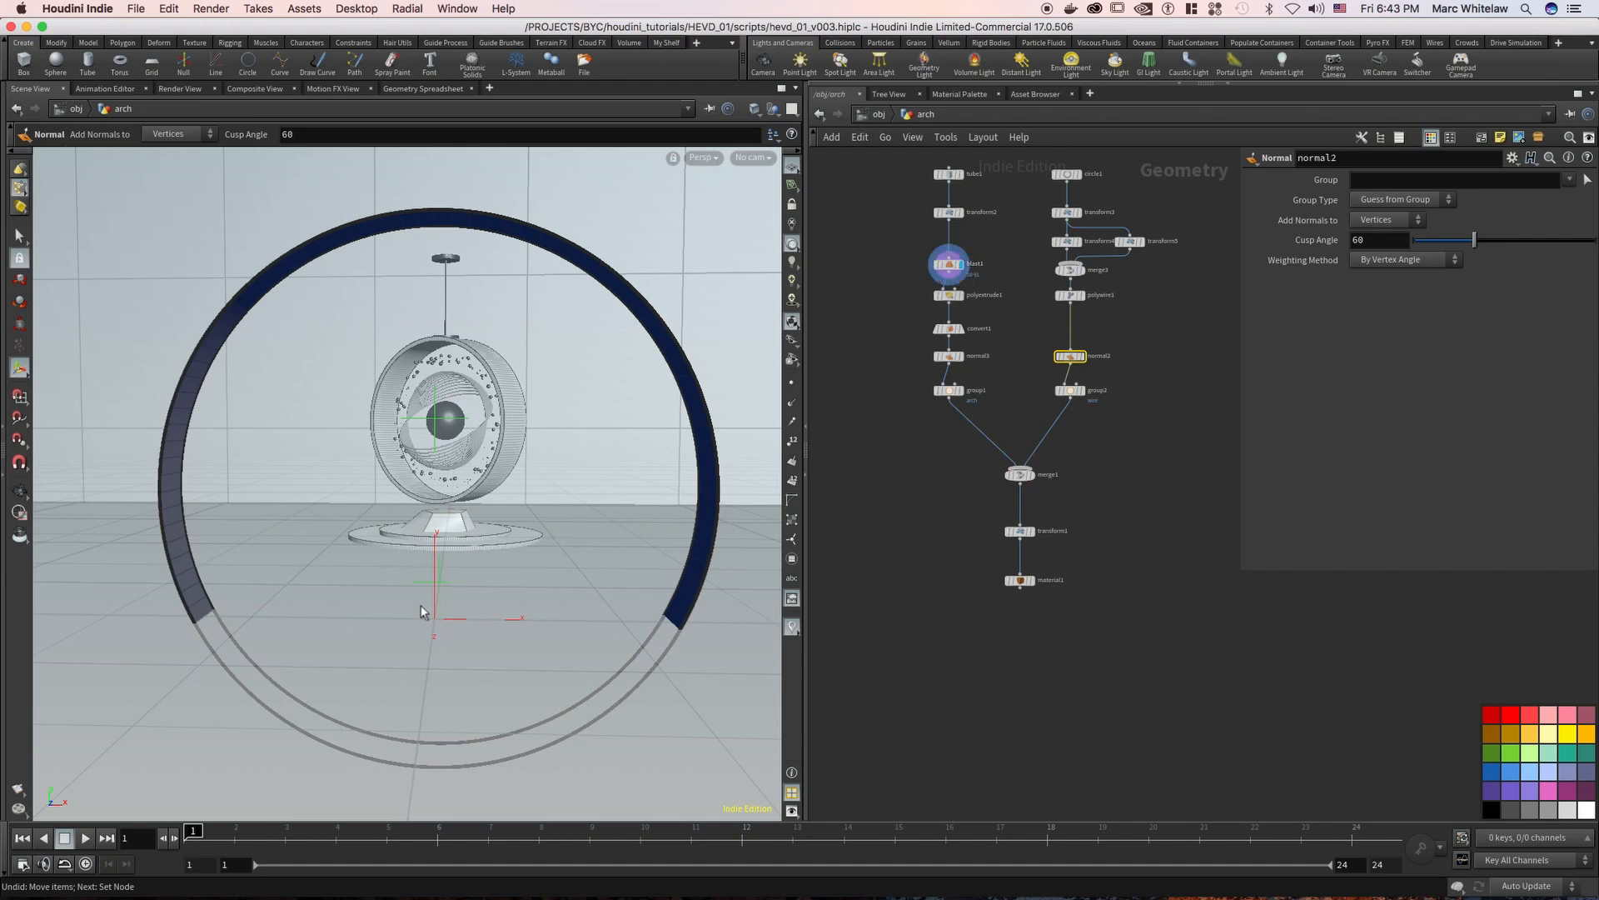
pyautogui.click(948, 265)
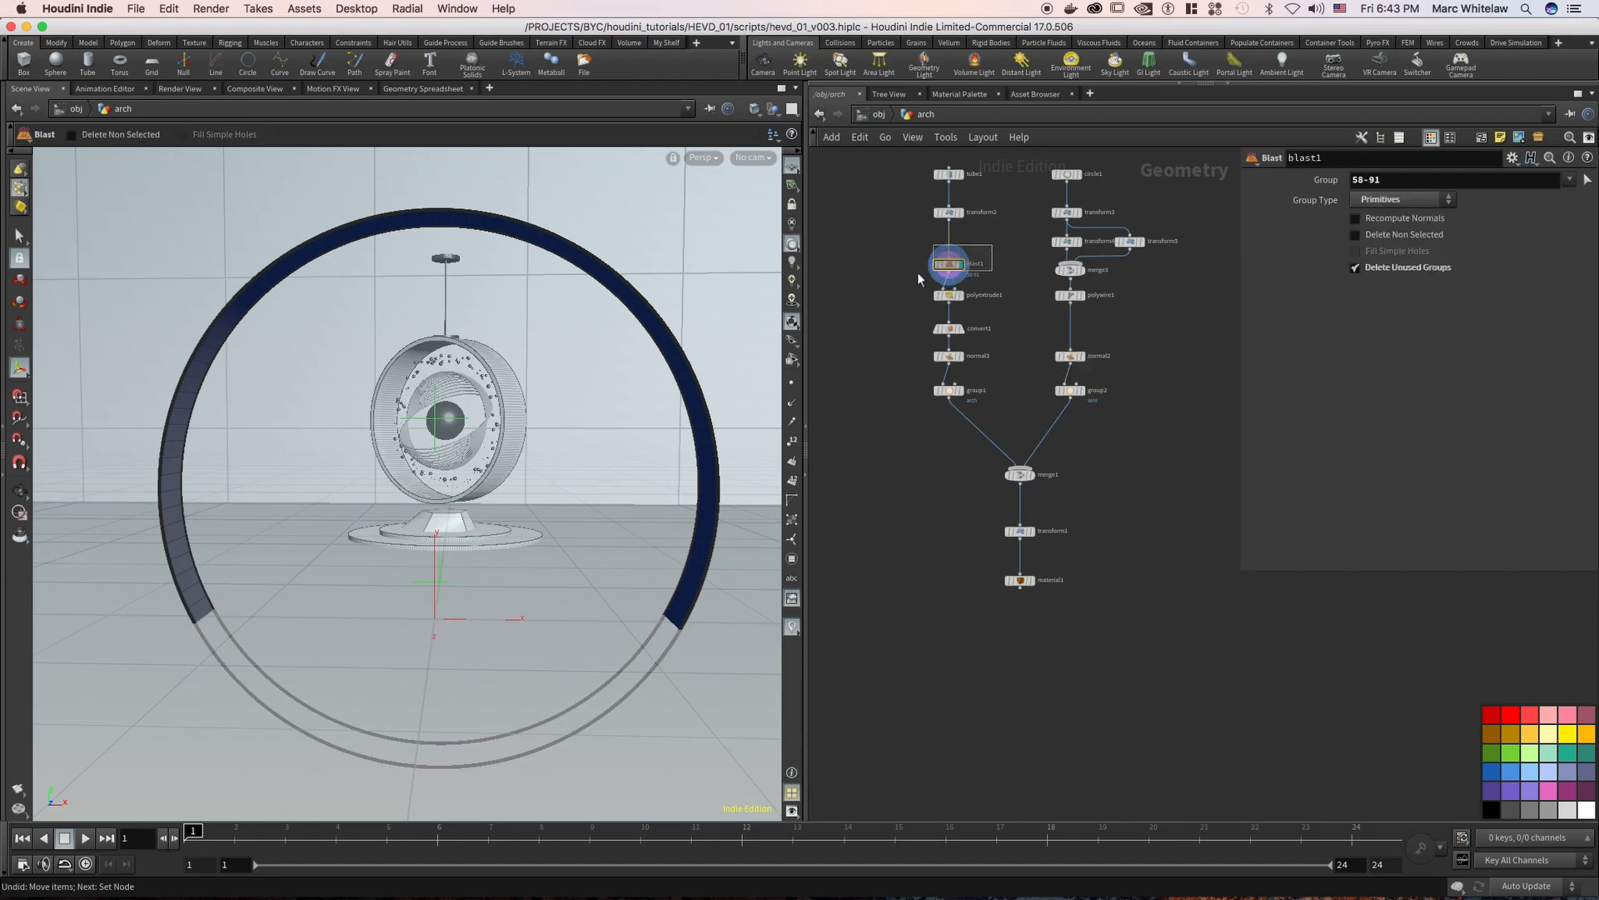
pyautogui.click(962, 295)
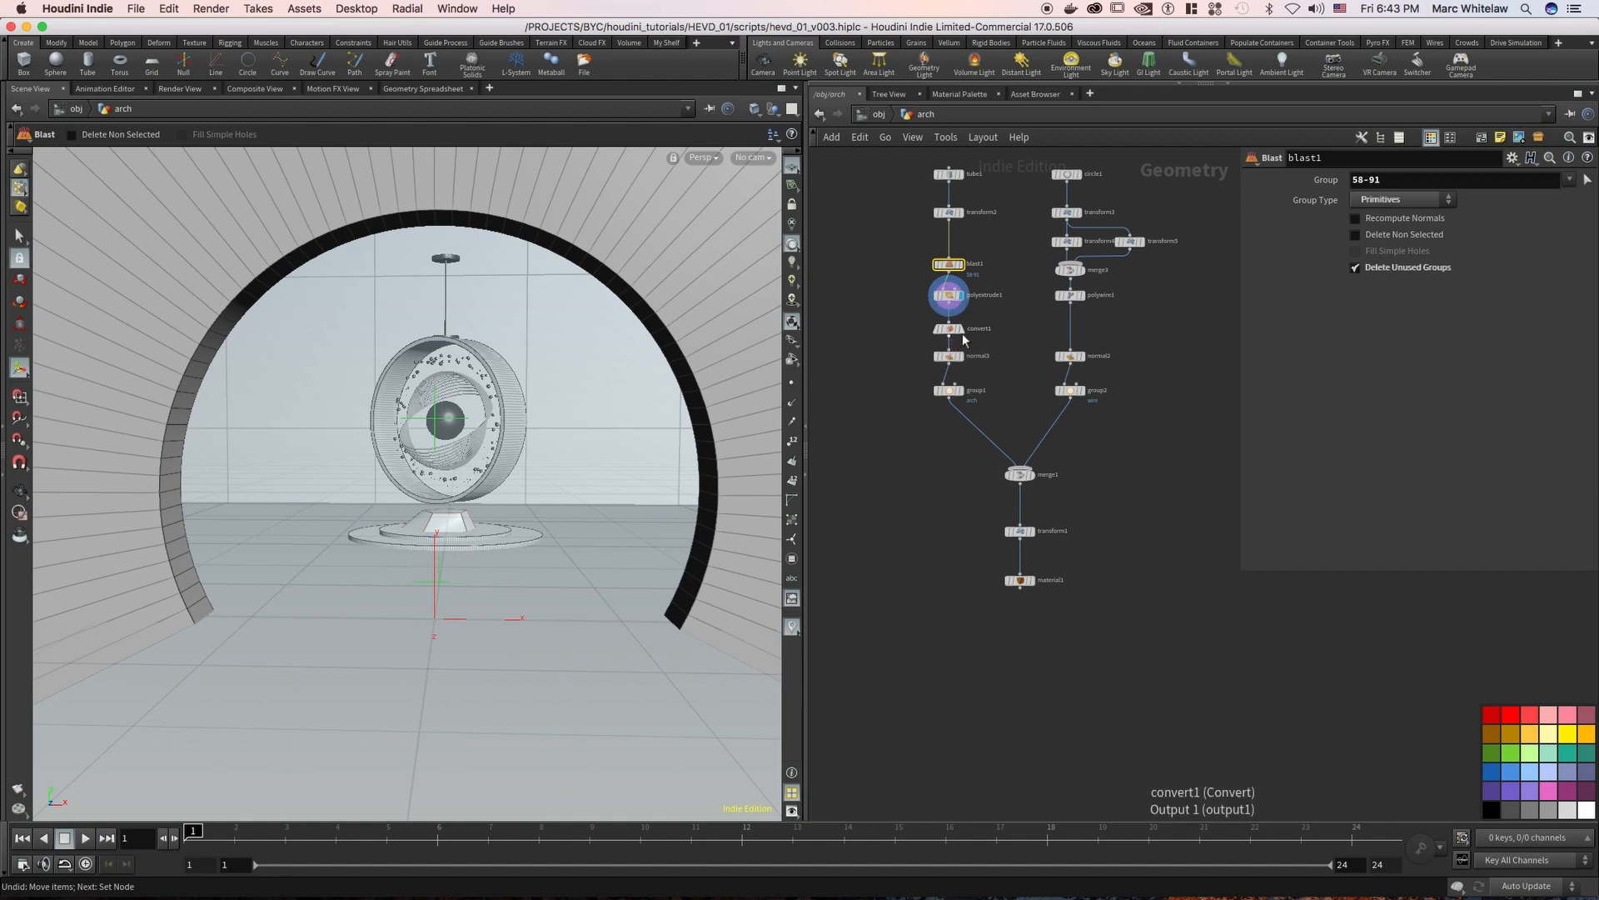
# Examine the arch's convert1 settings and display the group1 node at the end of that branch
pyautogui.scroll(5, 956, 320)
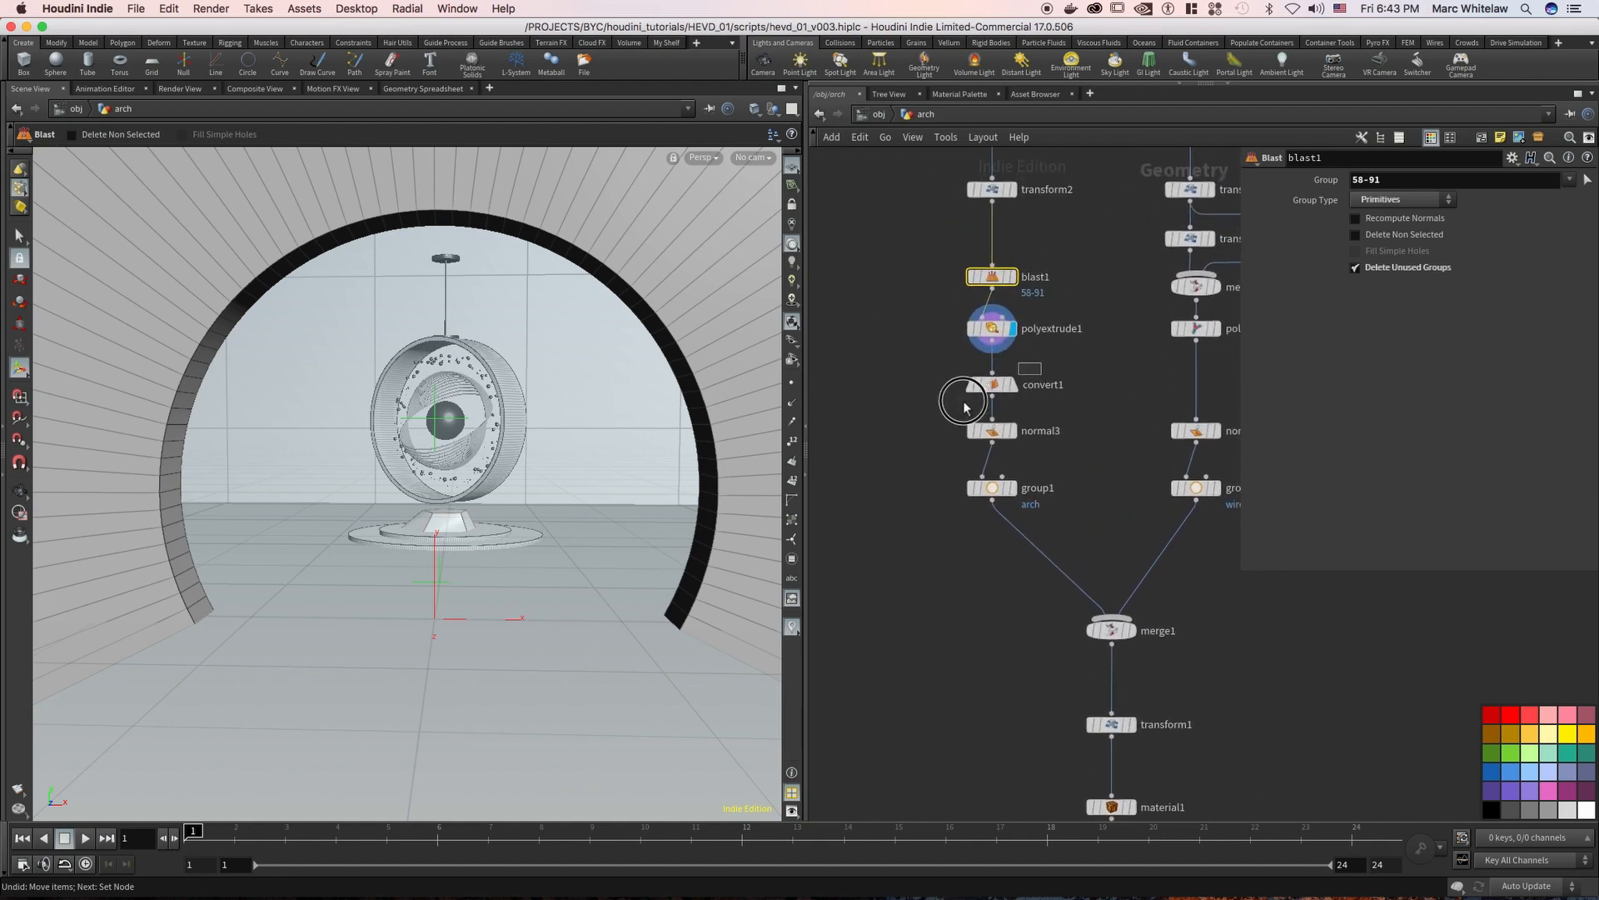
pyautogui.click(991, 385)
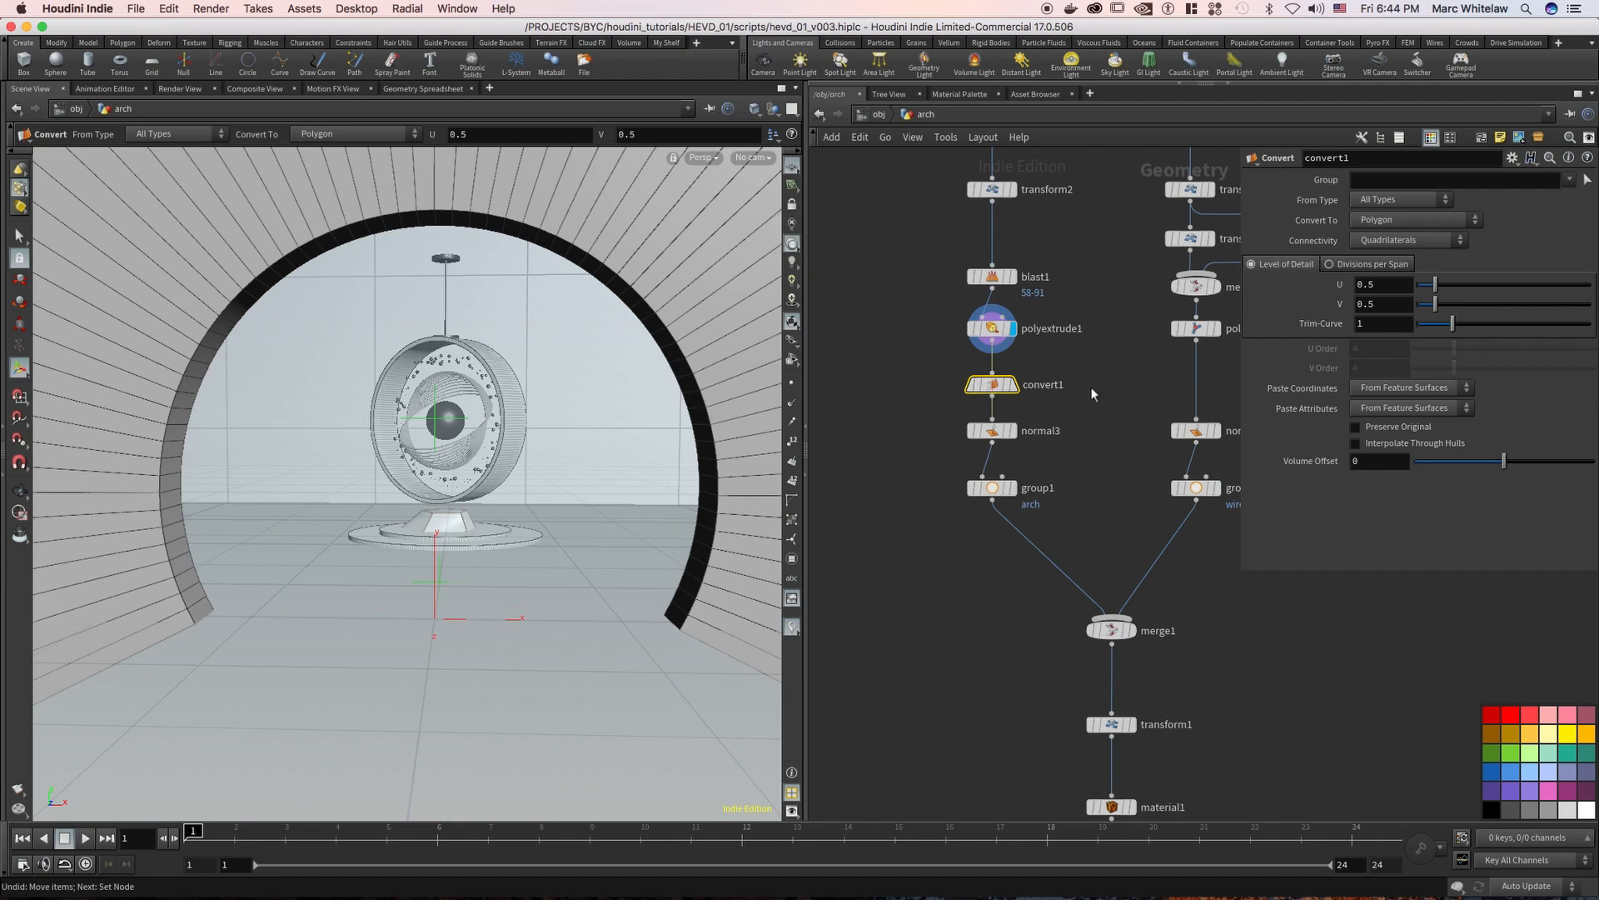
pyautogui.moveTo(1091, 389); pyautogui.dragTo(1077, 359, button='middle')
pyautogui.click(998, 405)
pyautogui.click(999, 459)
# Display the circle1 and transform3 nodes of the wire branch, and compare transform3's Translate with that of transform2
pyautogui.scroll(5, 1092, 358)
pyautogui.hscroll(3, 1033, 371)
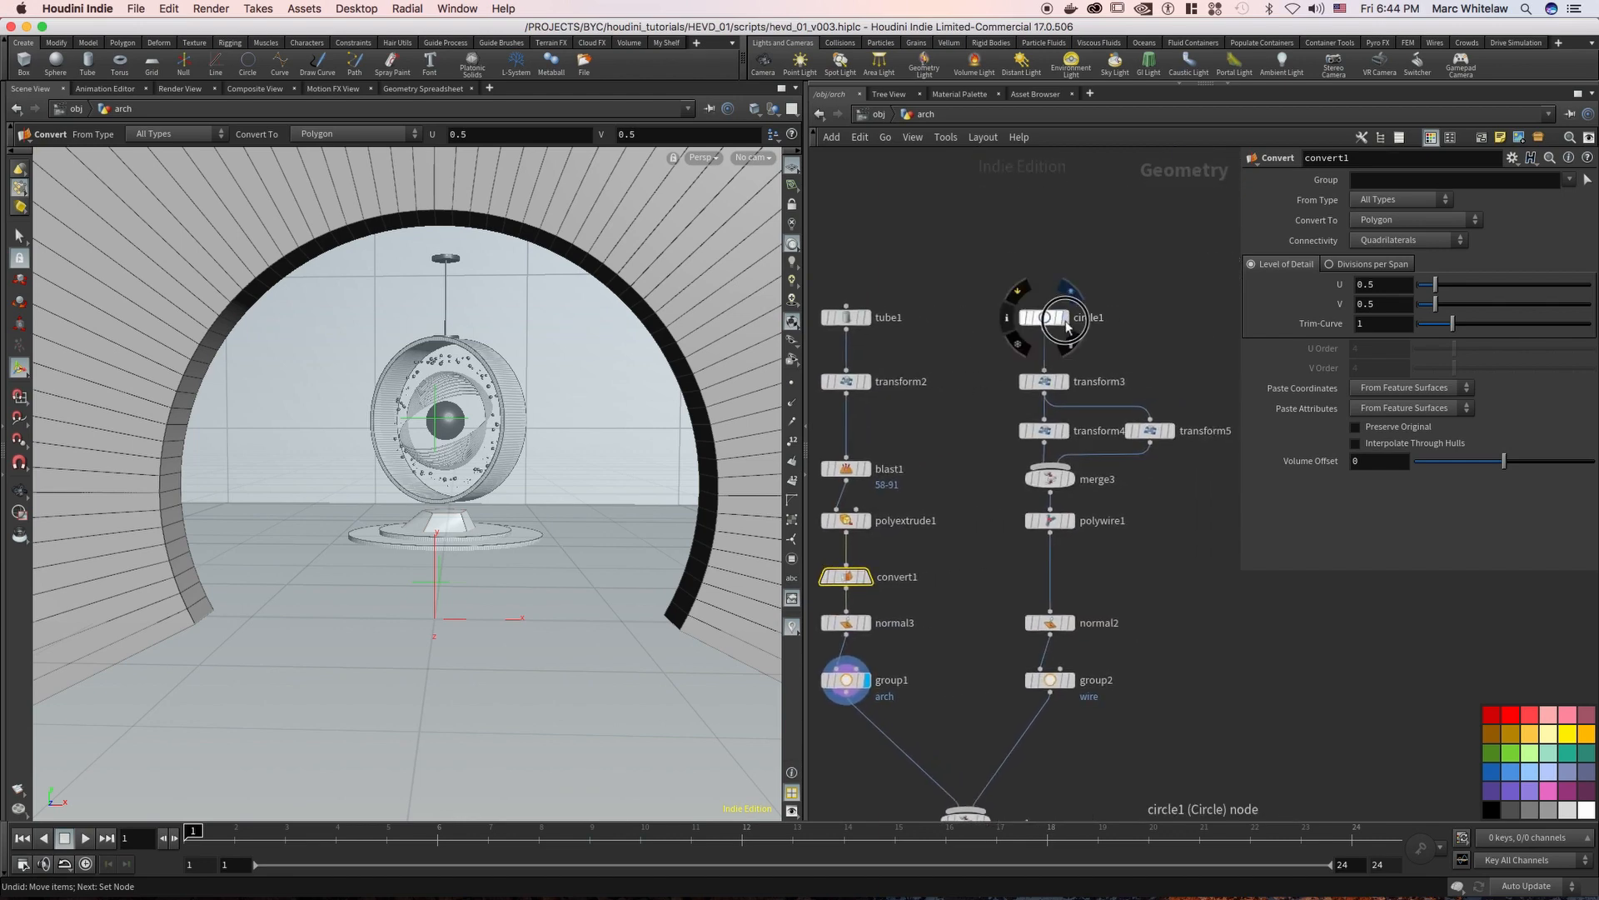
pyautogui.click(1065, 317)
pyautogui.click(1039, 321)
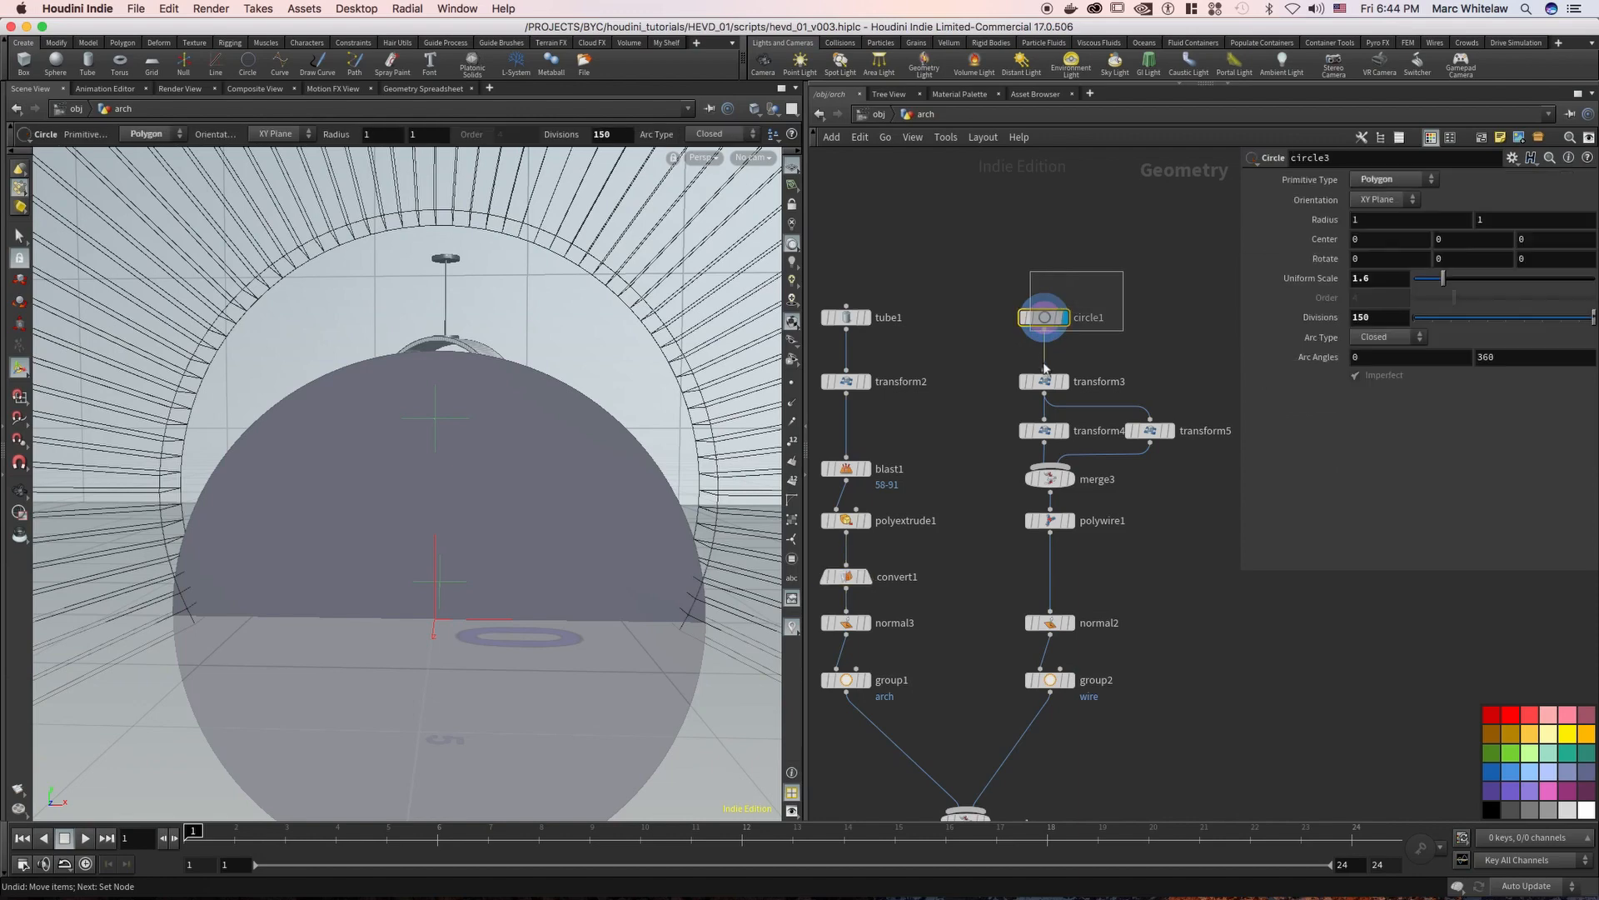
pyautogui.click(1043, 382)
pyautogui.click(843, 400)
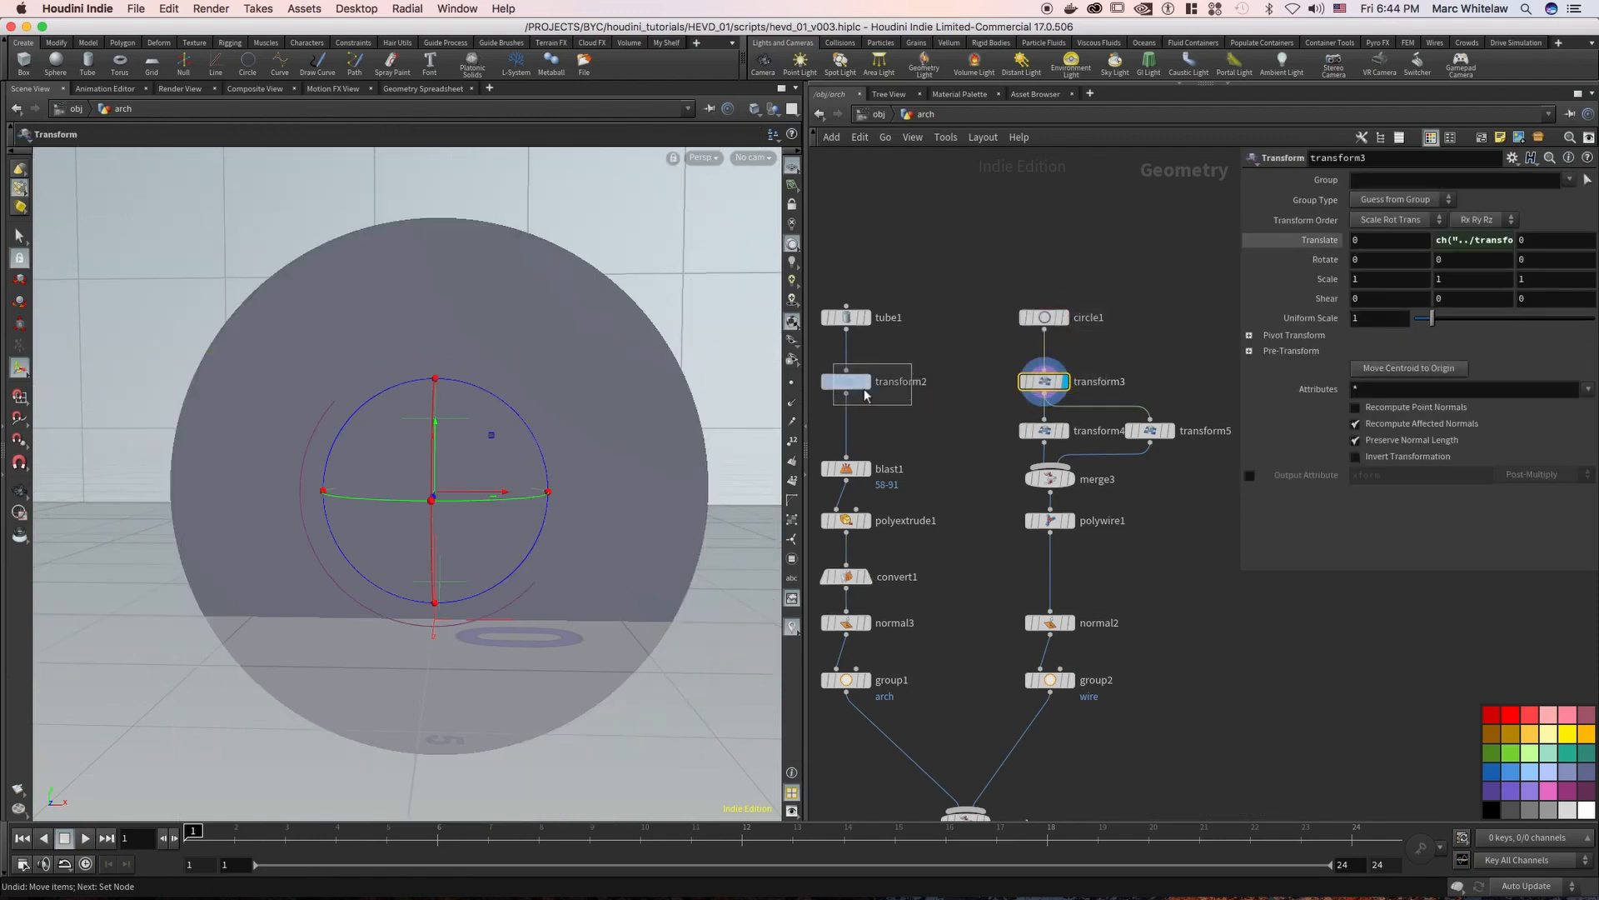
pyautogui.click(1065, 382)
# Display the merge3 node, view the duplicated circles from the side, and display the polywire1 node
pyautogui.click(1073, 483)
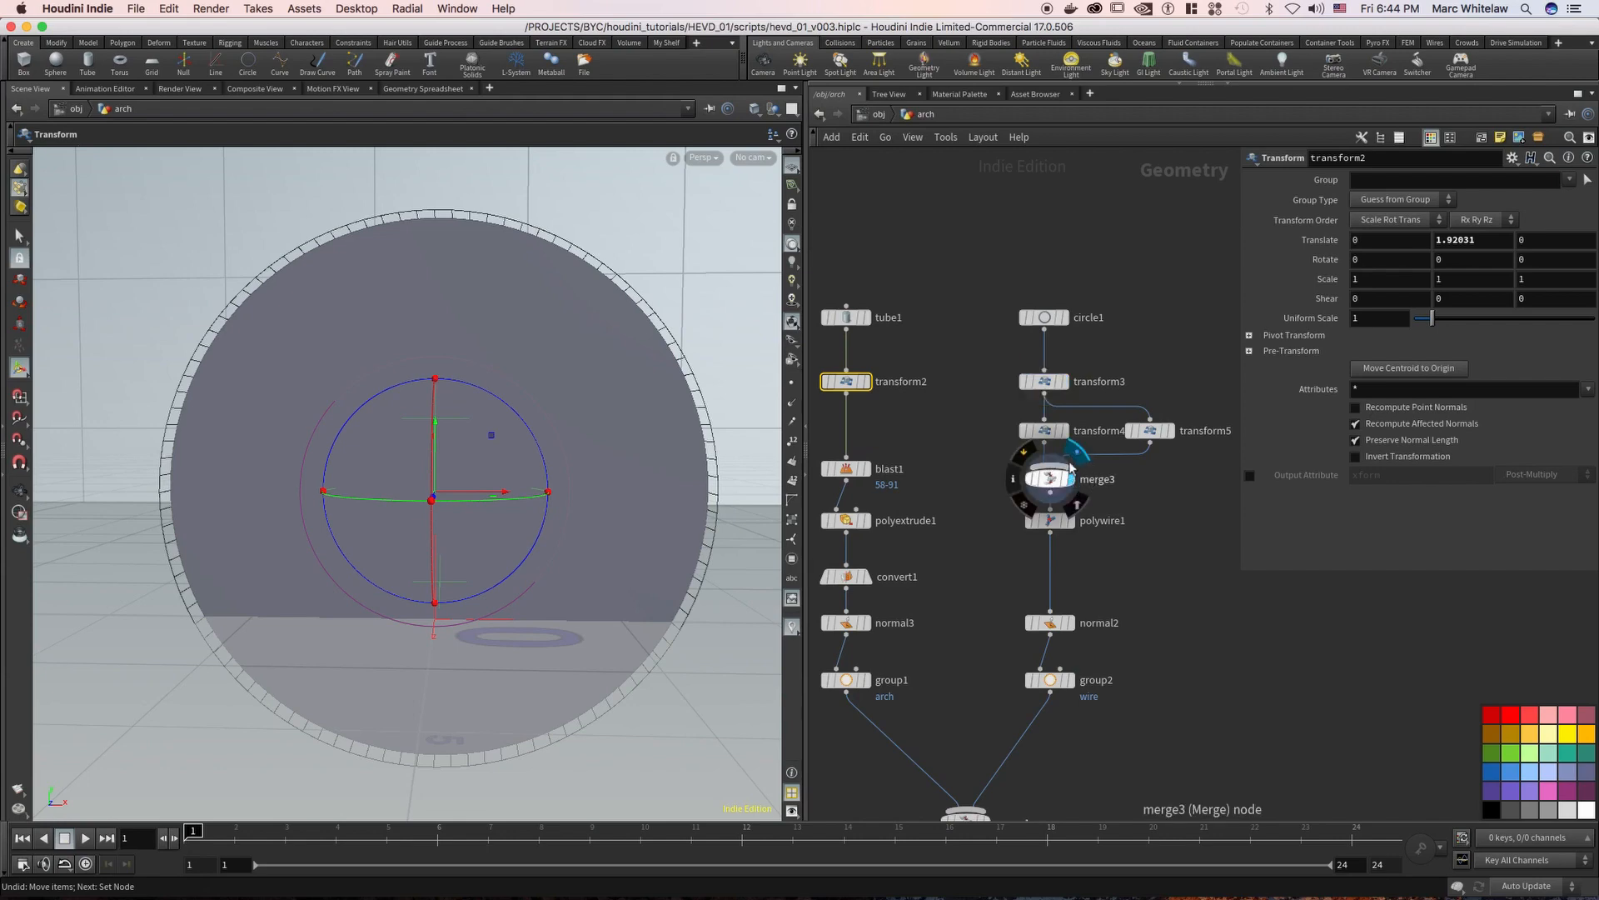
pyautogui.press('Escape')
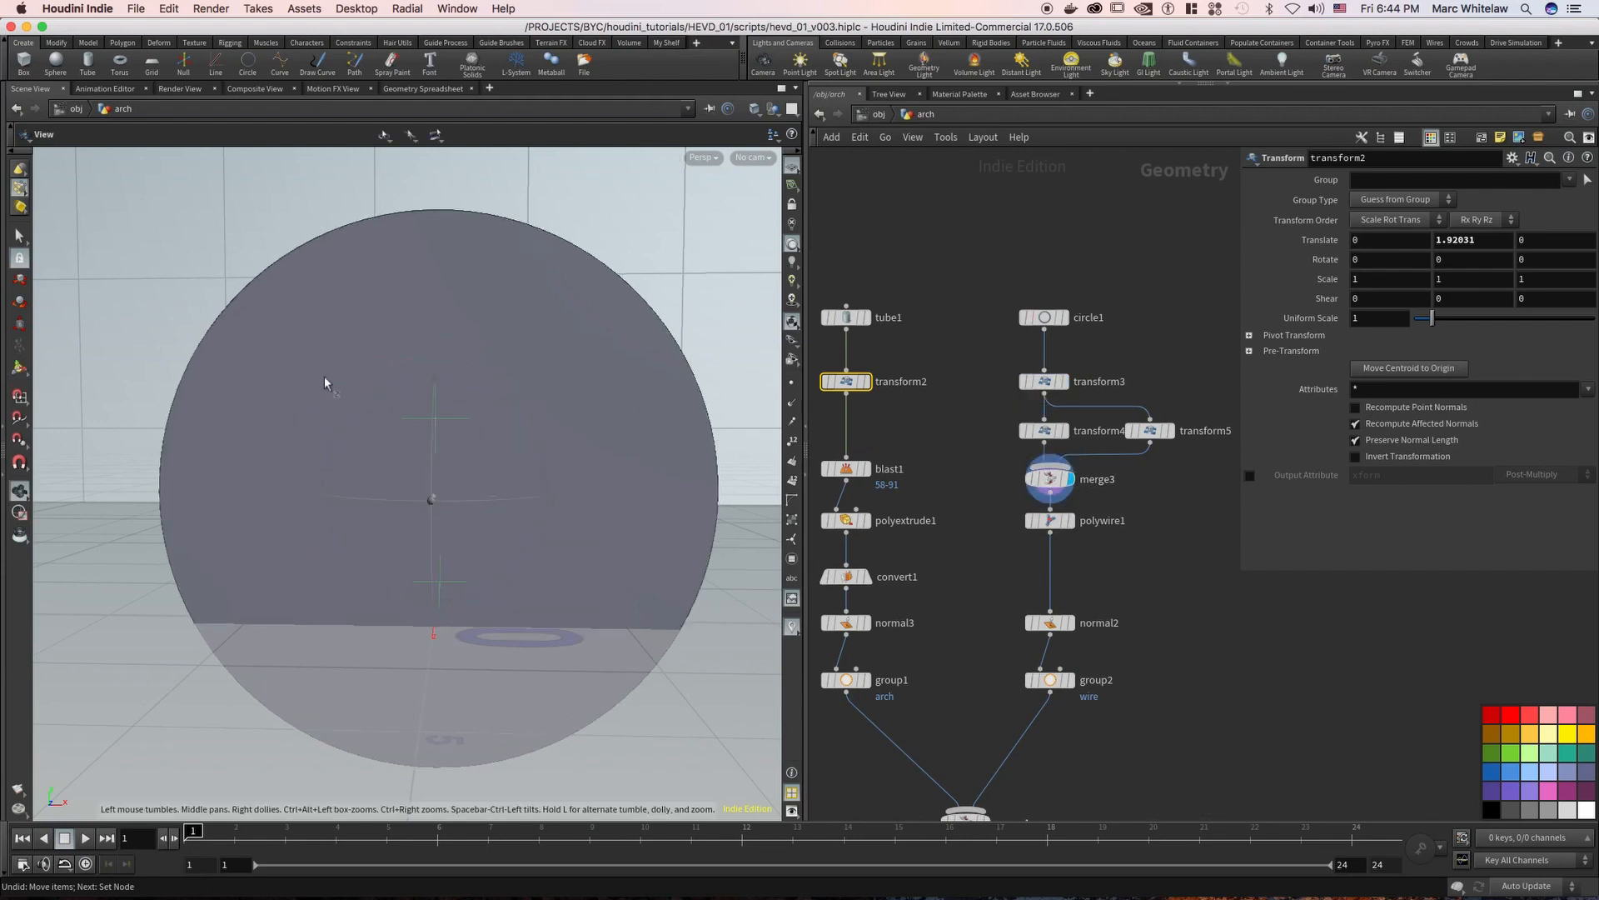
pyautogui.moveTo(435, 364); pyautogui.dragTo(236, 375)
pyautogui.press('t')
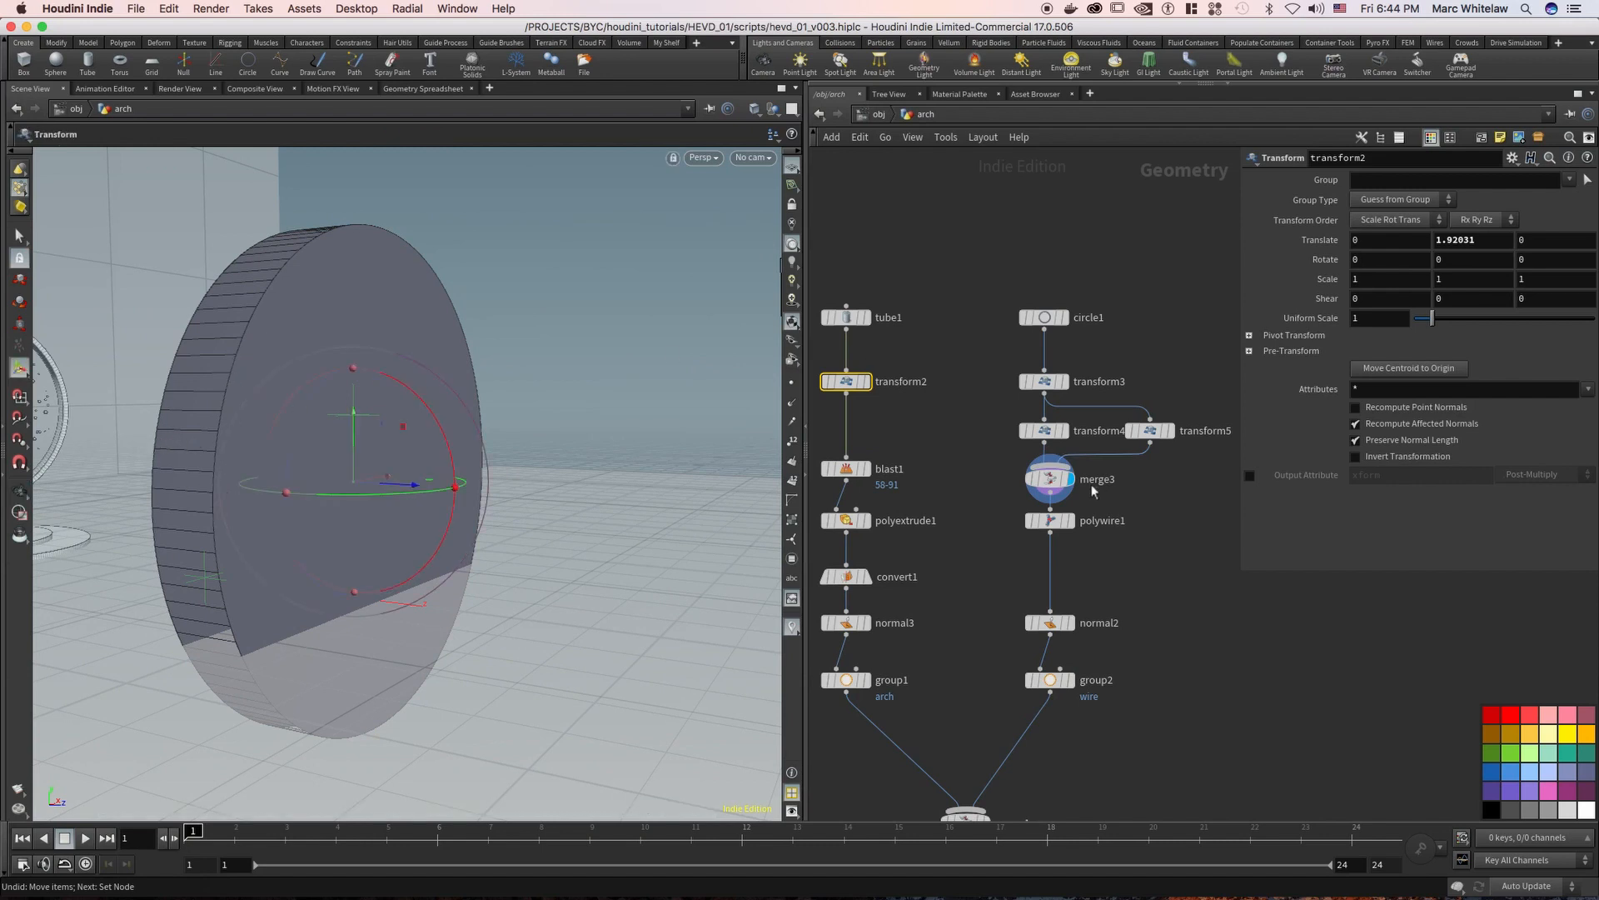
pyautogui.click(1071, 522)
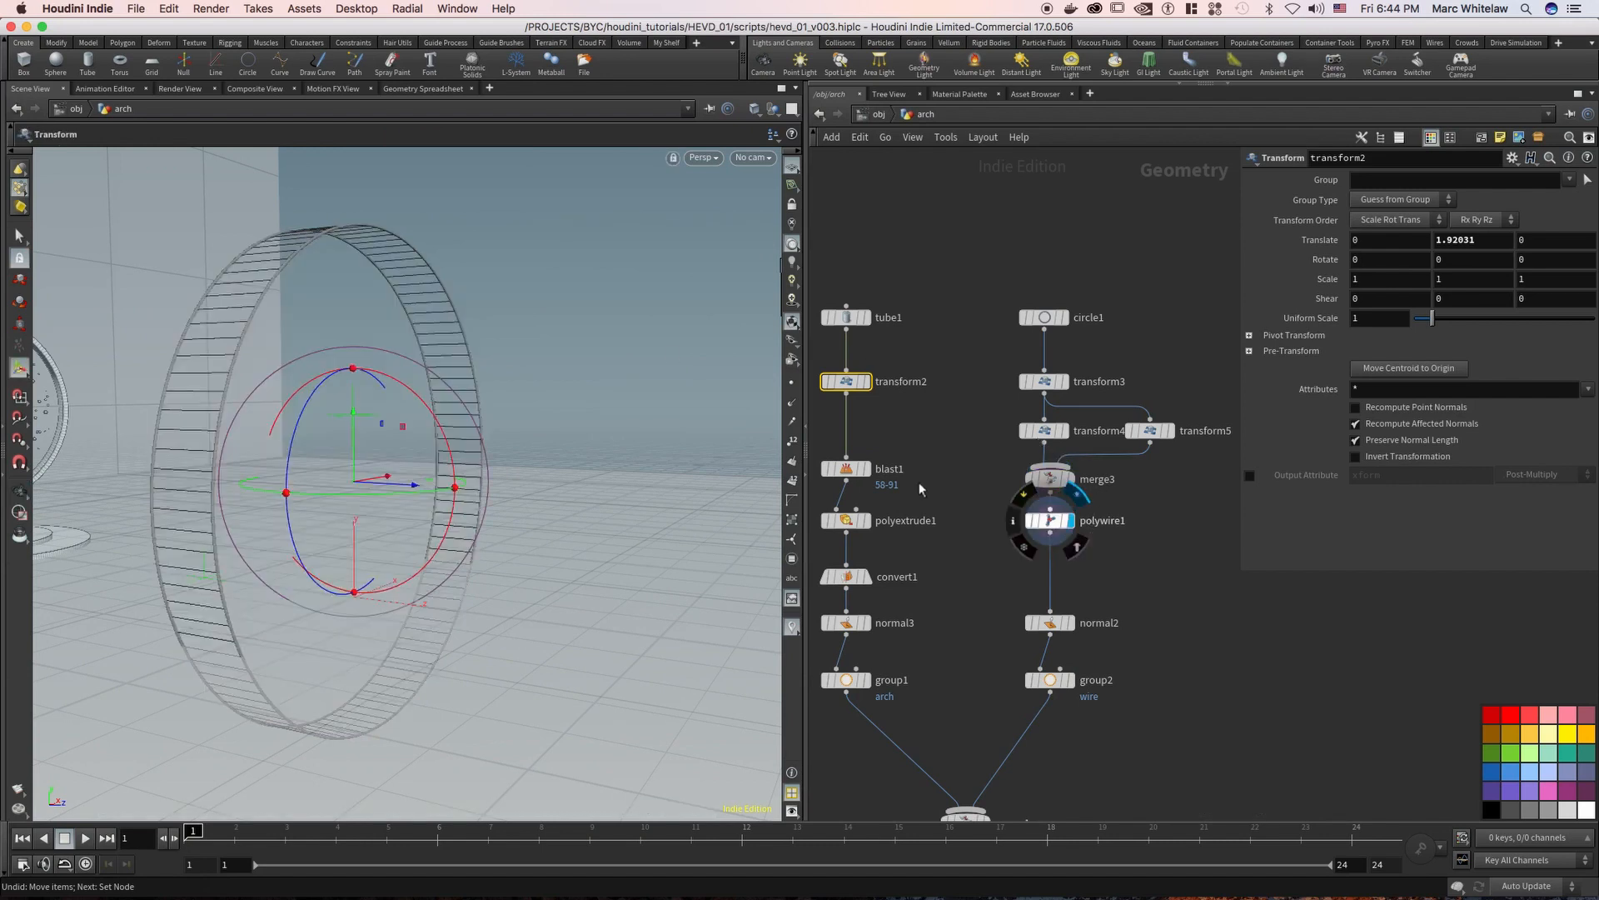
# Display the wire branch's normal2 node, examine its settings, and display the group2 node
pyautogui.moveTo(936, 421); pyautogui.dragTo(924, 295, button='middle')
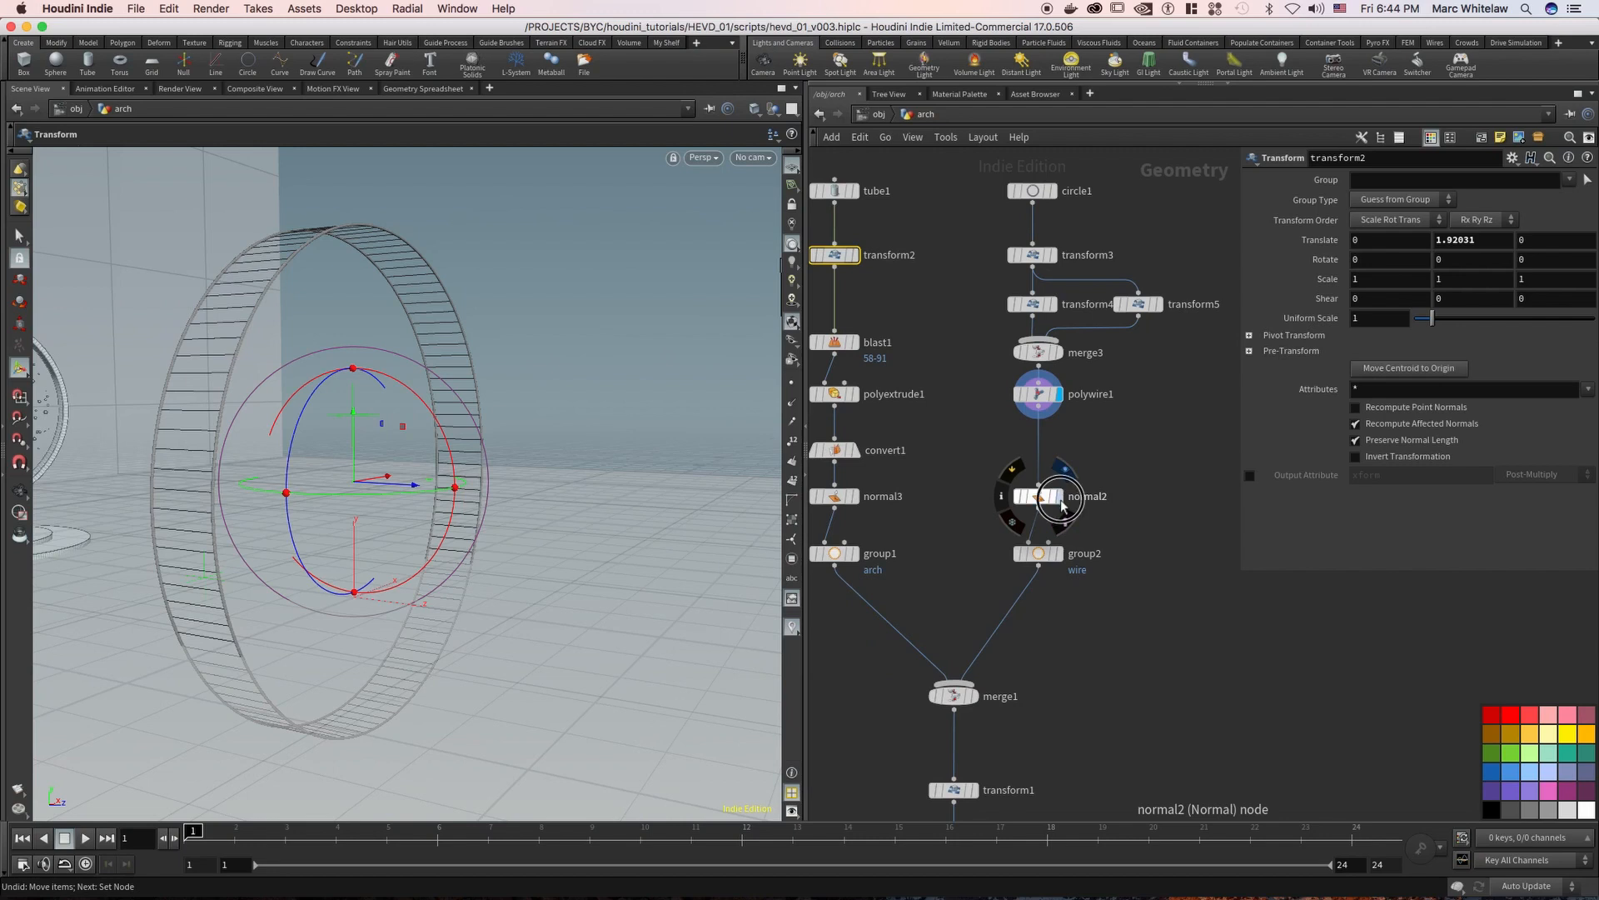
pyautogui.click(1060, 498)
pyautogui.click(1037, 497)
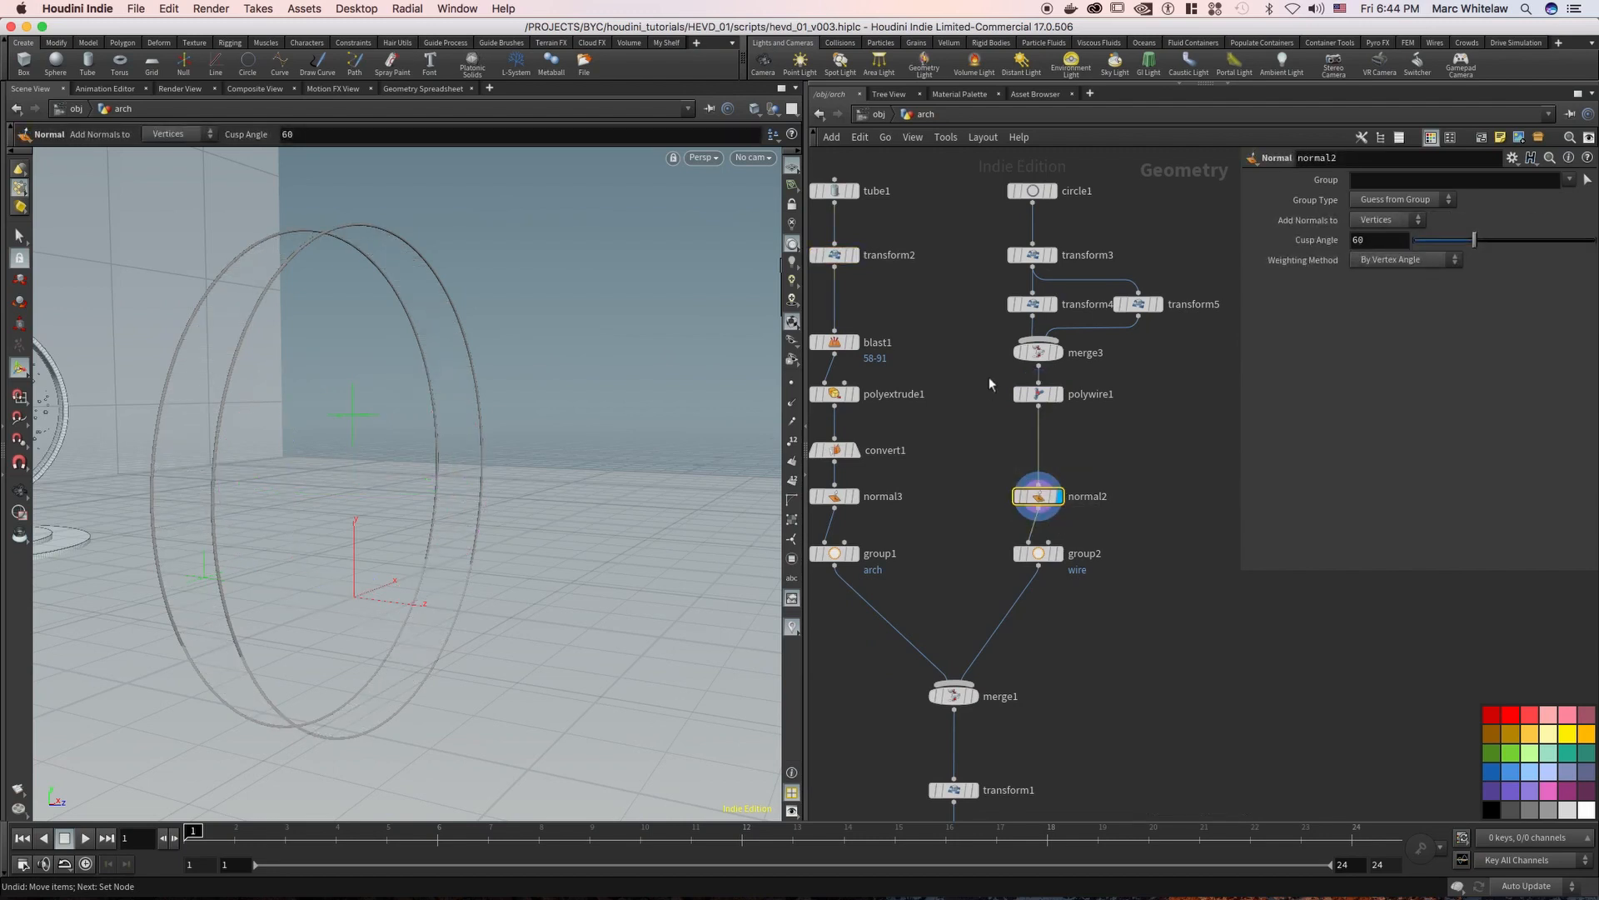
pyautogui.click(1059, 553)
# Display the merge1 node that joins arch and wire, and examine the Translate value of the transform1 node below it
pyautogui.moveTo(998, 693); pyautogui.dragTo(1060, 510, button='middle')
pyautogui.click(1034, 511)
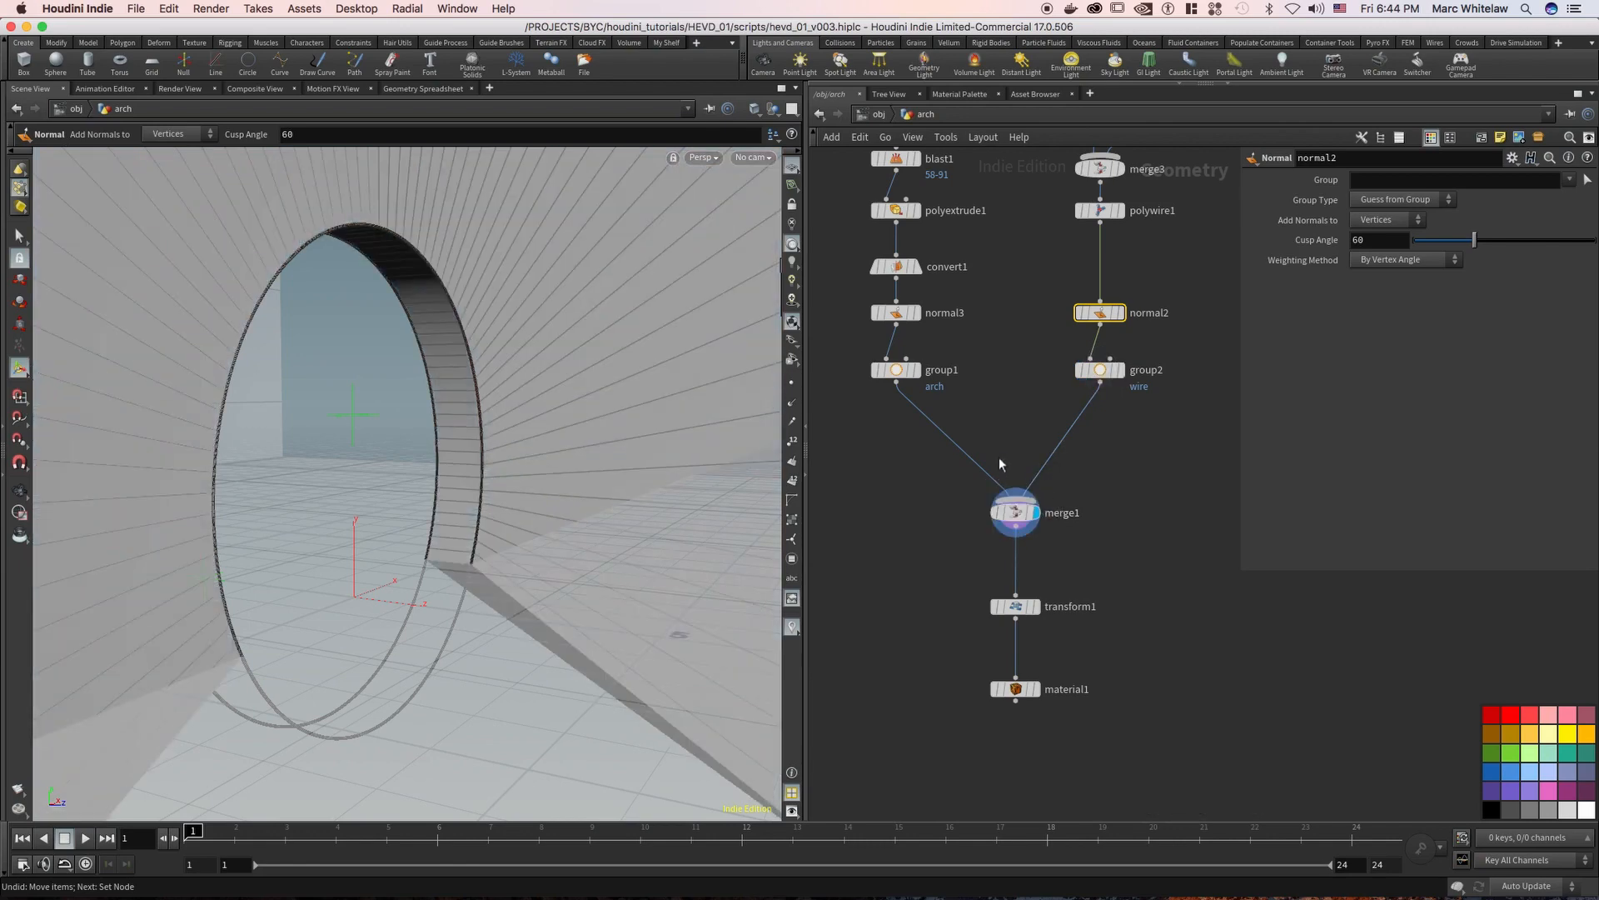
pyautogui.keyDown('alt'); pyautogui.moveTo(469, 323); pyautogui.dragTo(446, 325, button='right'); pyautogui.keyUp('alt')
pyautogui.keyDown('alt'); pyautogui.moveTo(463, 336); pyautogui.dragTo(411, 268); pyautogui.keyUp('alt')
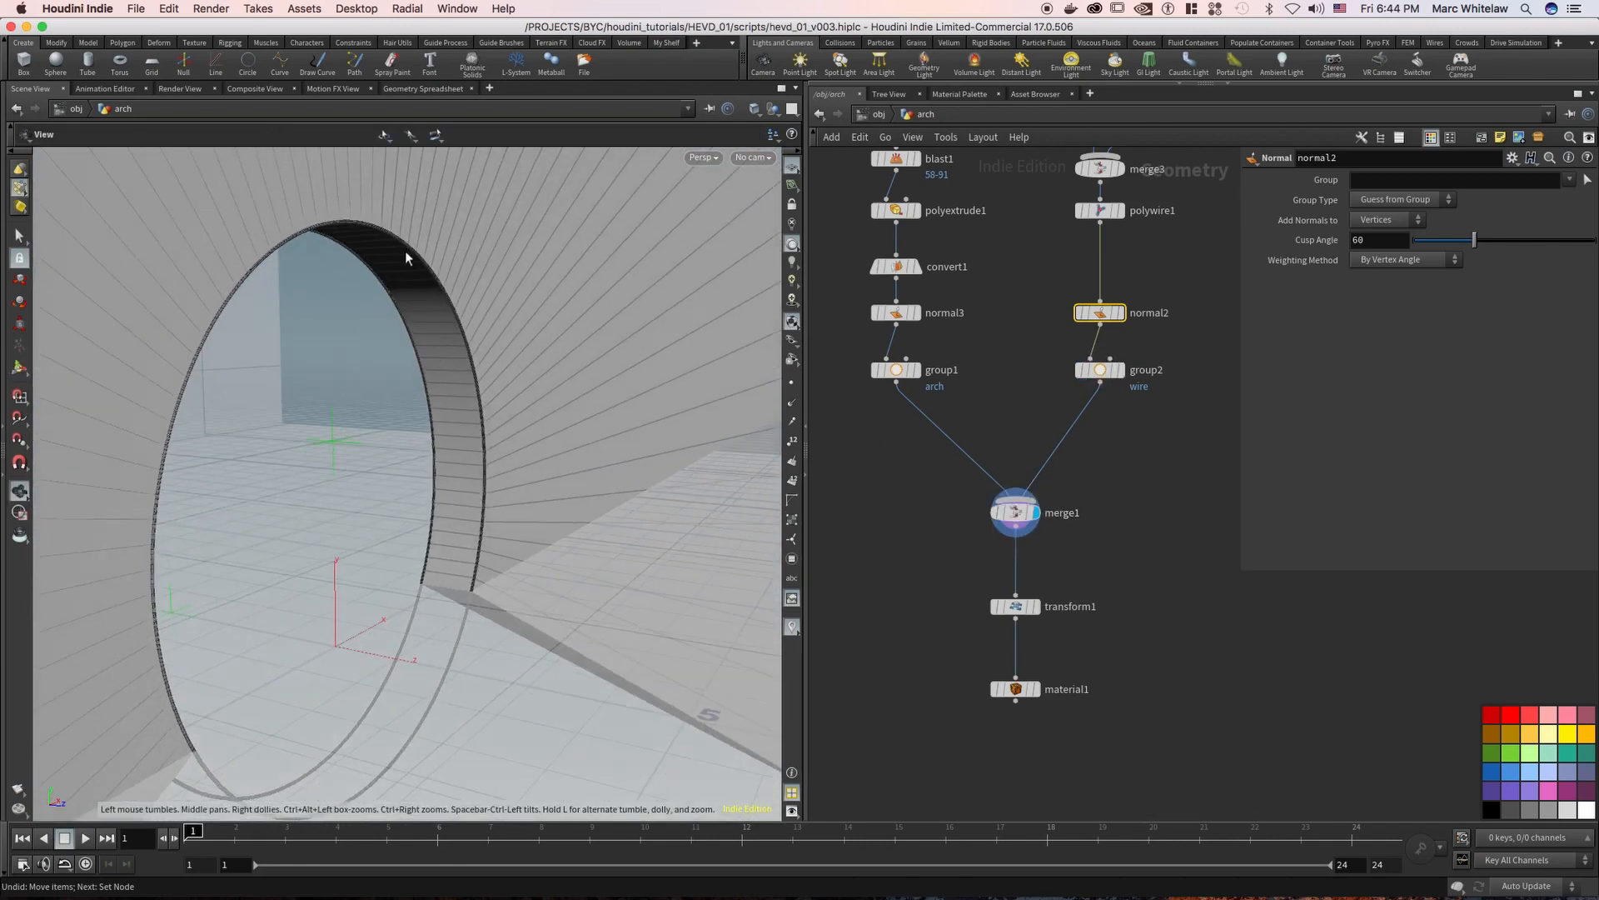
pyautogui.click(1037, 607)
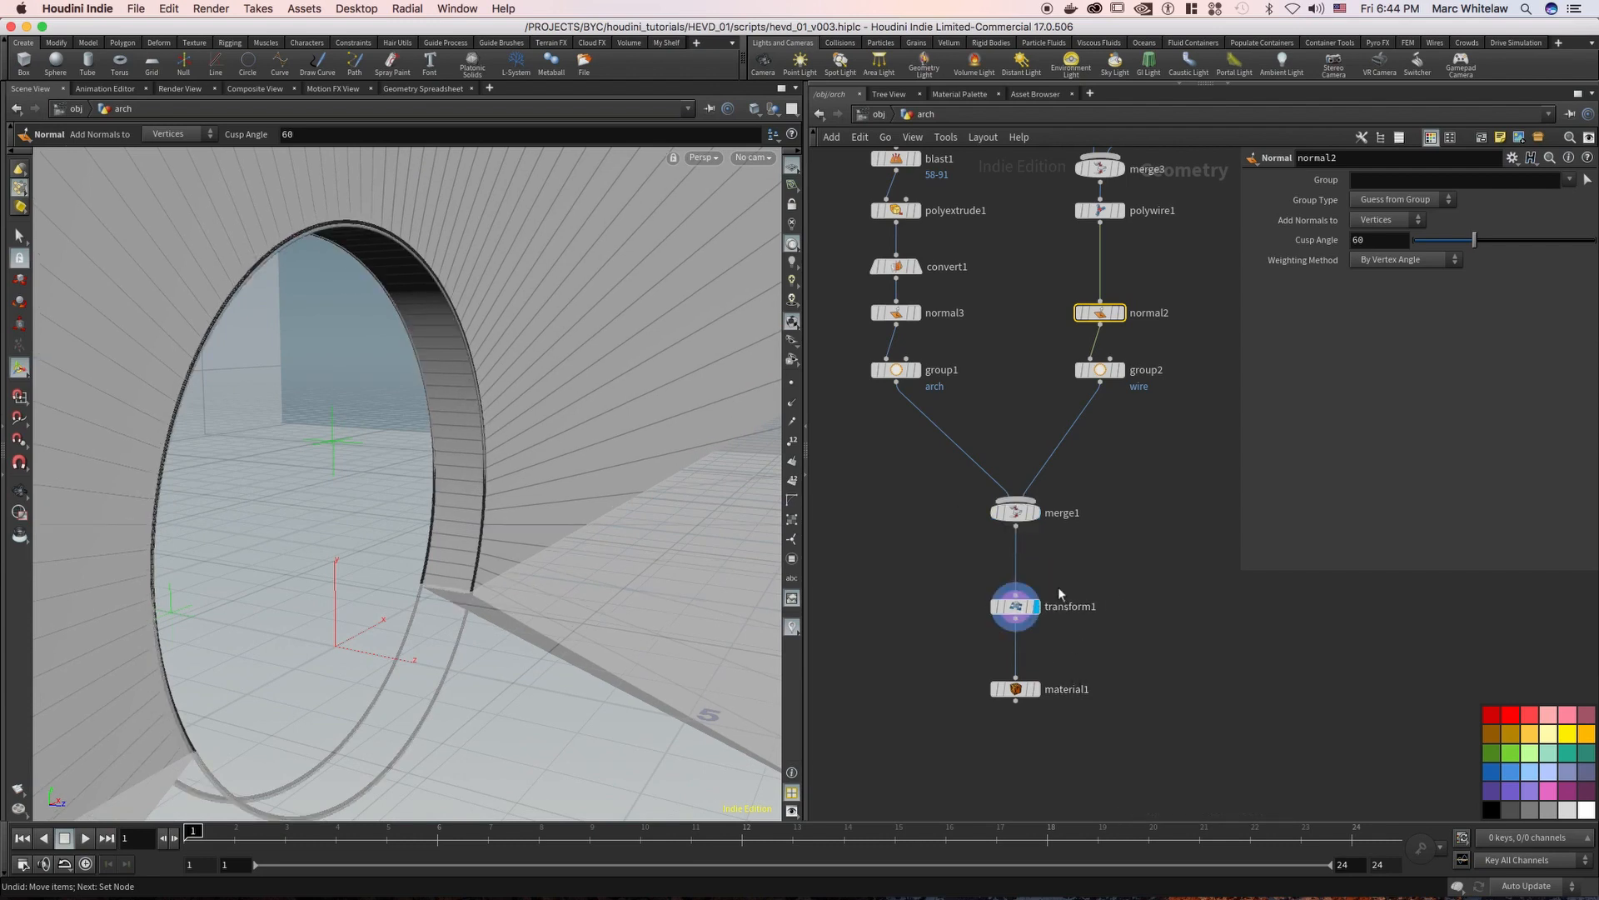
pyautogui.click(995, 617)
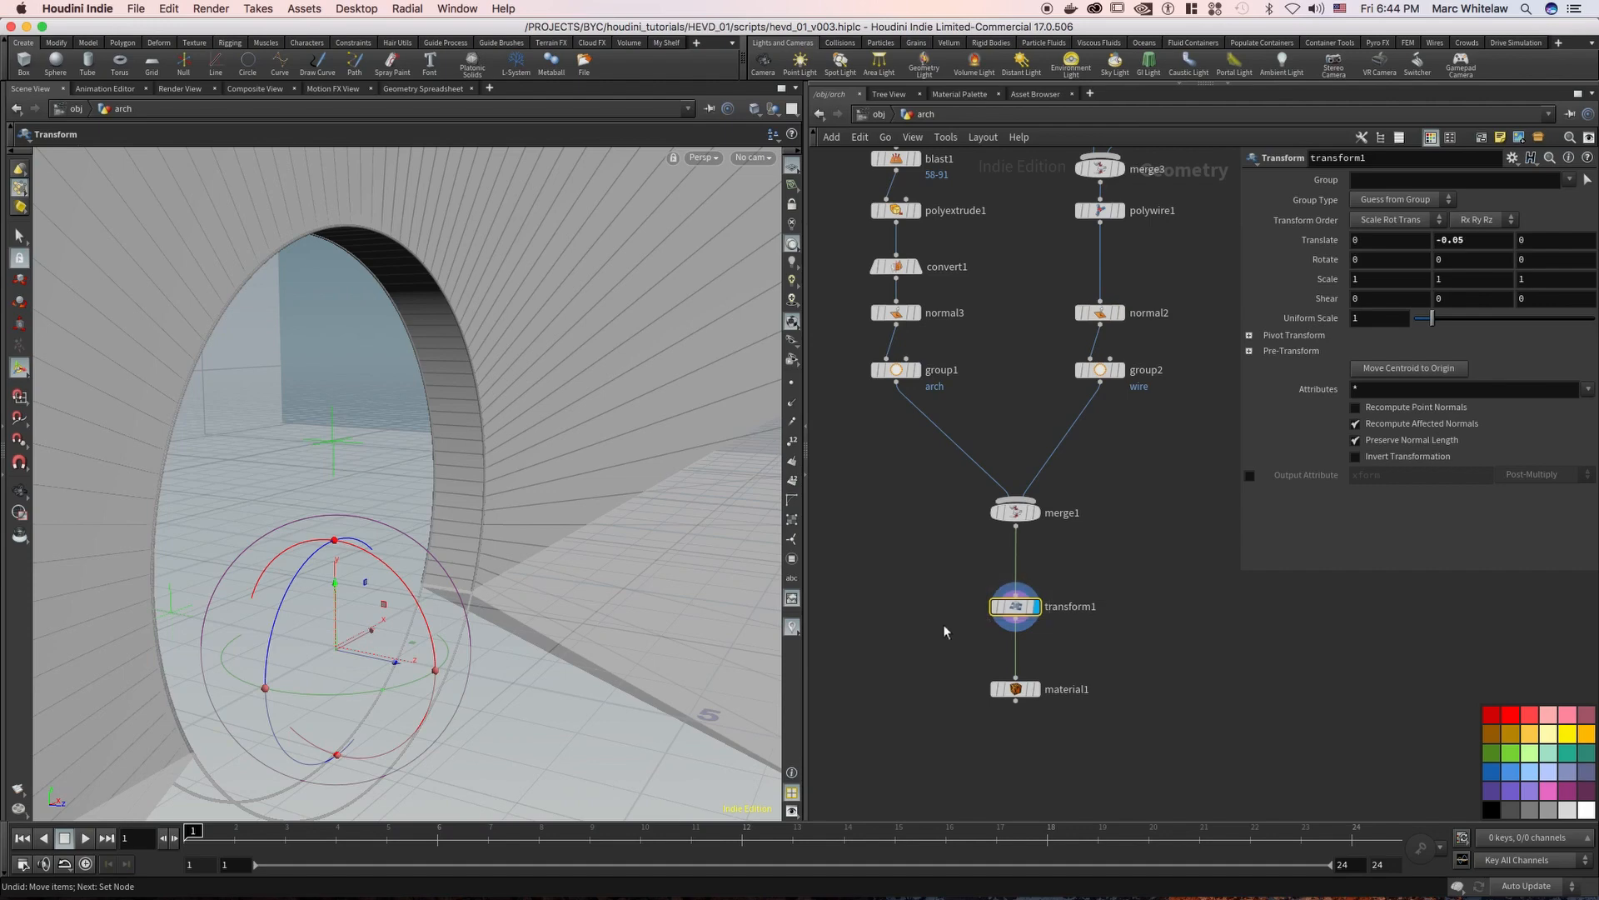
# Display the arch's final material1 node and view the finished arch from the front
pyautogui.click(1037, 690)
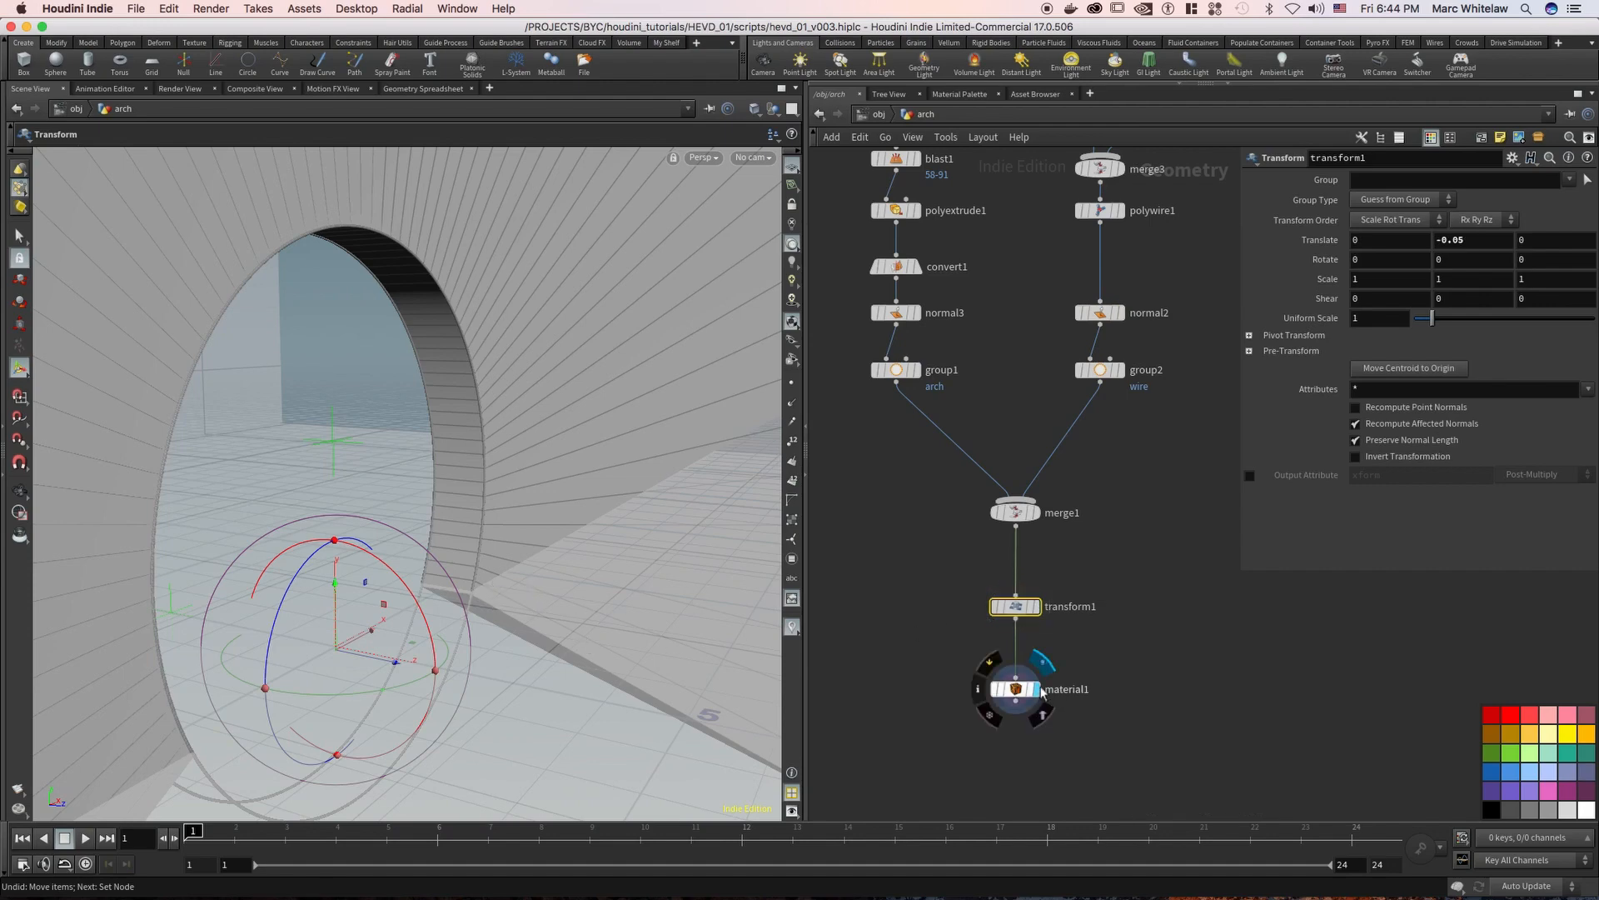
pyautogui.press('Escape')
pyautogui.moveTo(521, 447); pyautogui.dragTo(458, 383)
pyautogui.moveTo(516, 407); pyautogui.dragTo(689, 502, button='middle')
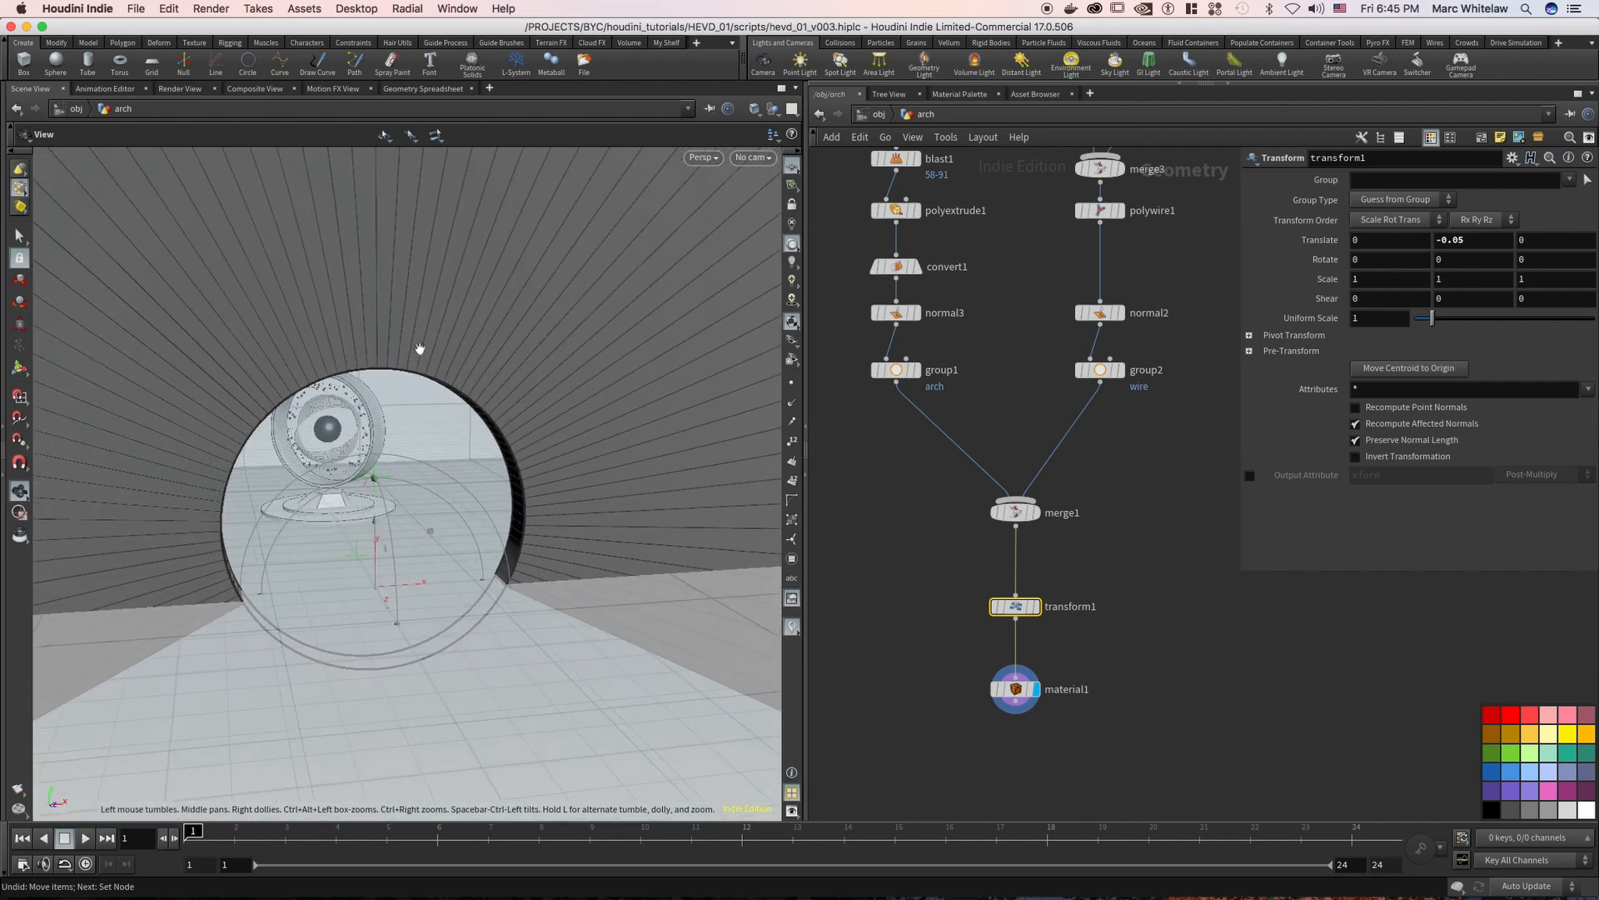
pyautogui.moveTo(387, 342)
pyautogui.mouseDown()
pyautogui.moveTo(362, 331)
pyautogui.moveTo(372, 320)
pyautogui.mouseUp()
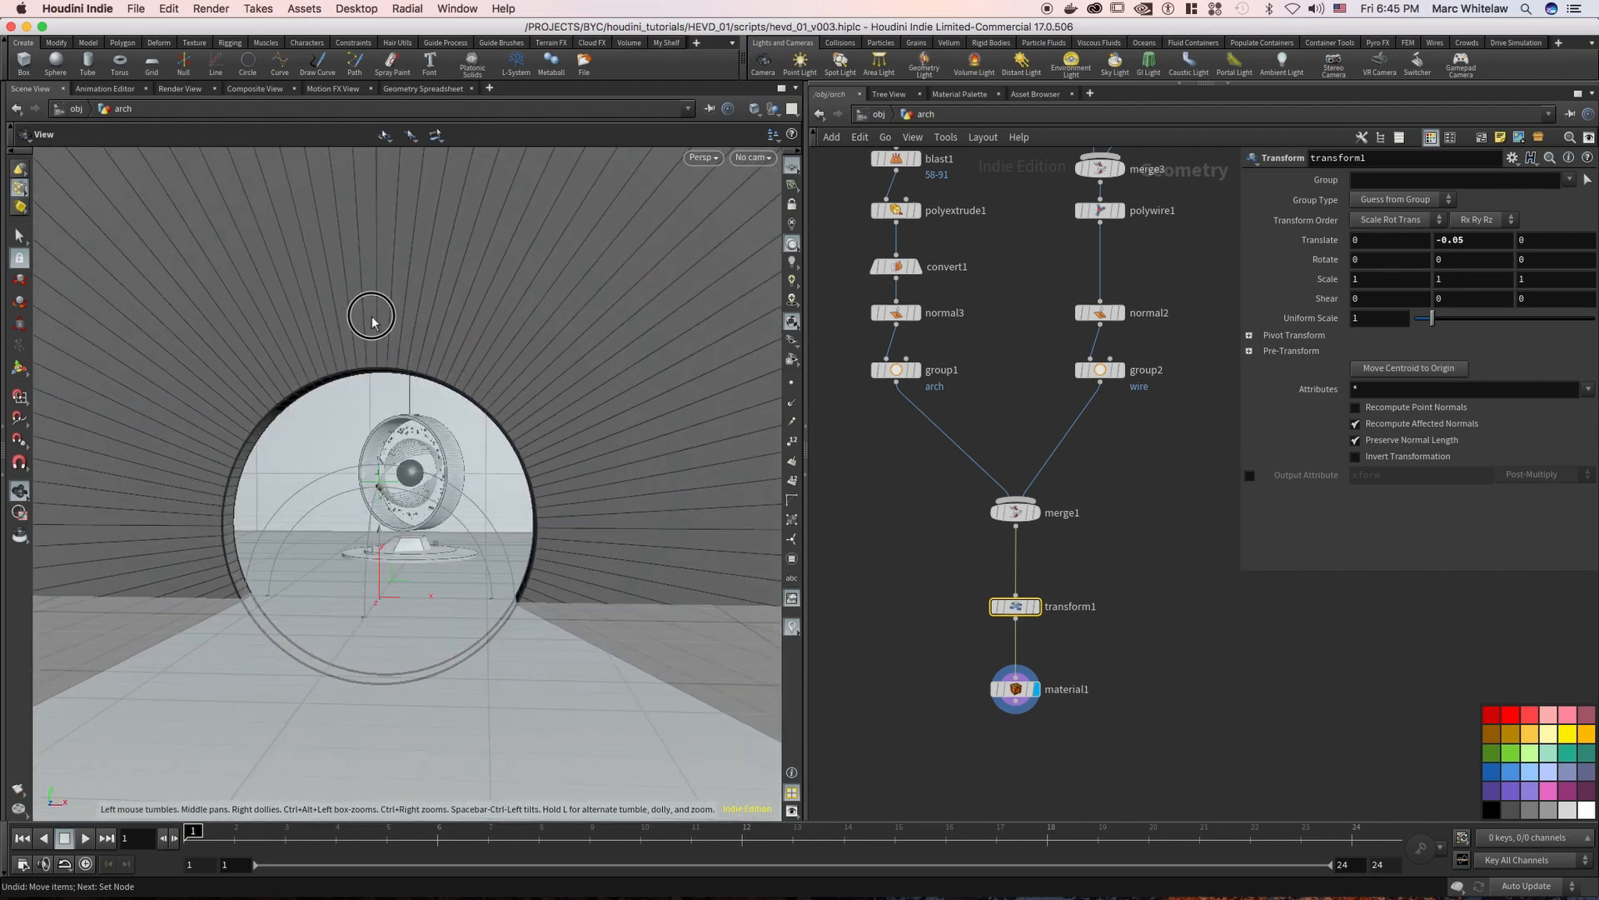
pyautogui.moveTo(371, 320); pyautogui.dragTo(445, 315, button='right')
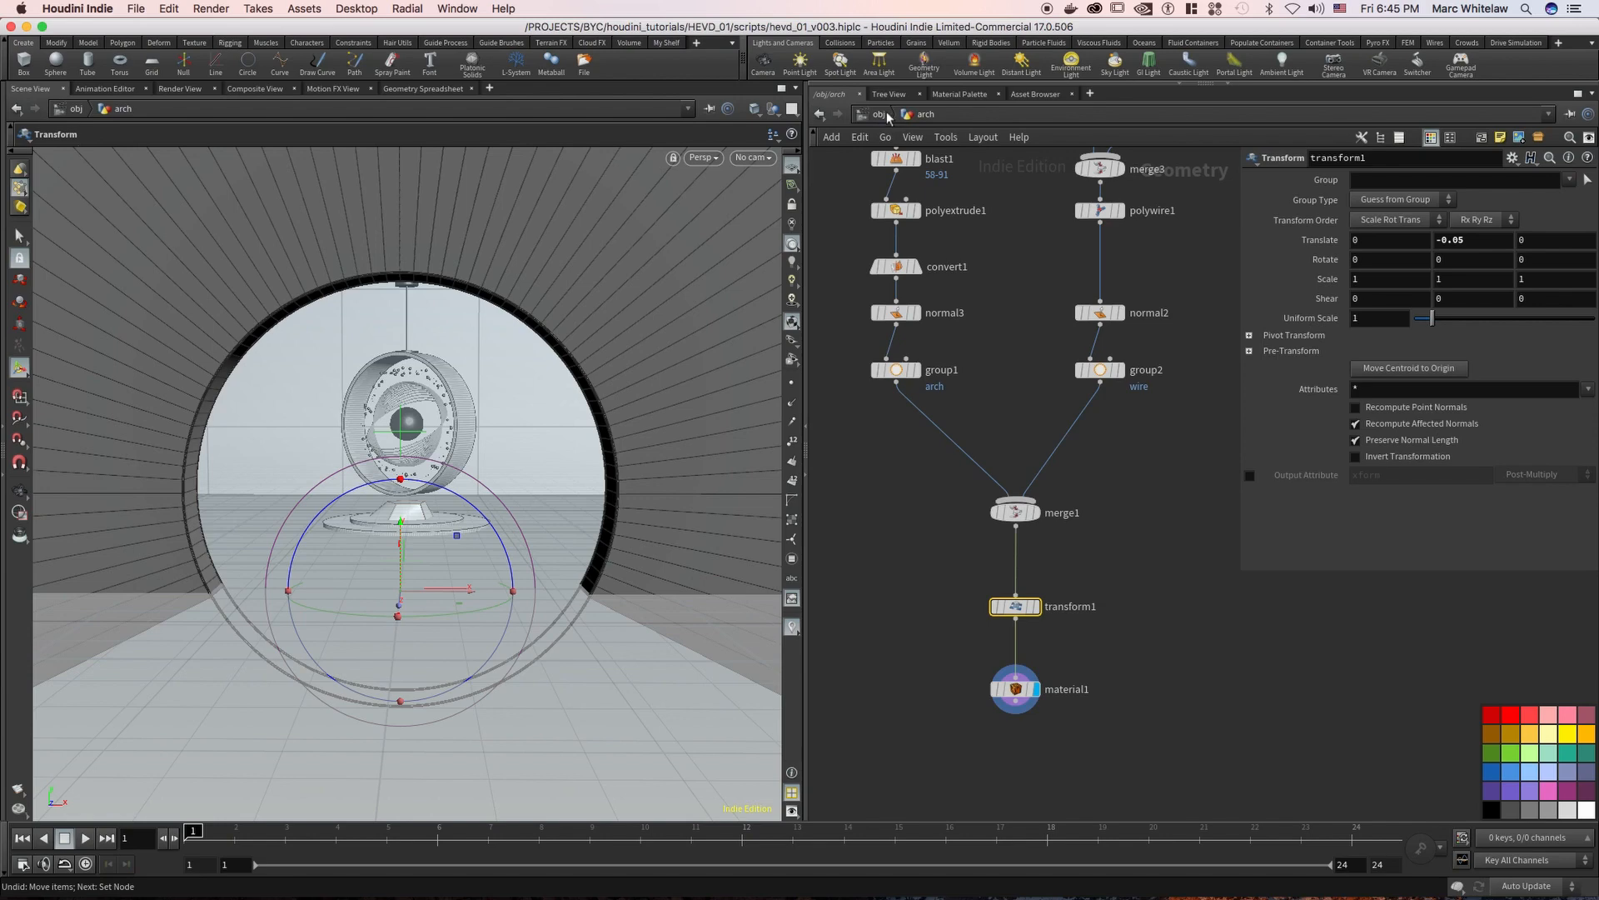
pyautogui.moveTo(586, 317); pyautogui.dragTo(549, 333, button='right')
pyautogui.moveTo(534, 331); pyautogui.dragTo(537, 379, button='middle')
pyautogui.moveTo(565, 325); pyautogui.dragTo(571, 325)
# Return to the object level, select cam1 to show its settings, and look through it in the viewport
pyautogui.press('u')
pyautogui.moveTo(1079, 201); pyautogui.dragTo(941, 223, button='middle')
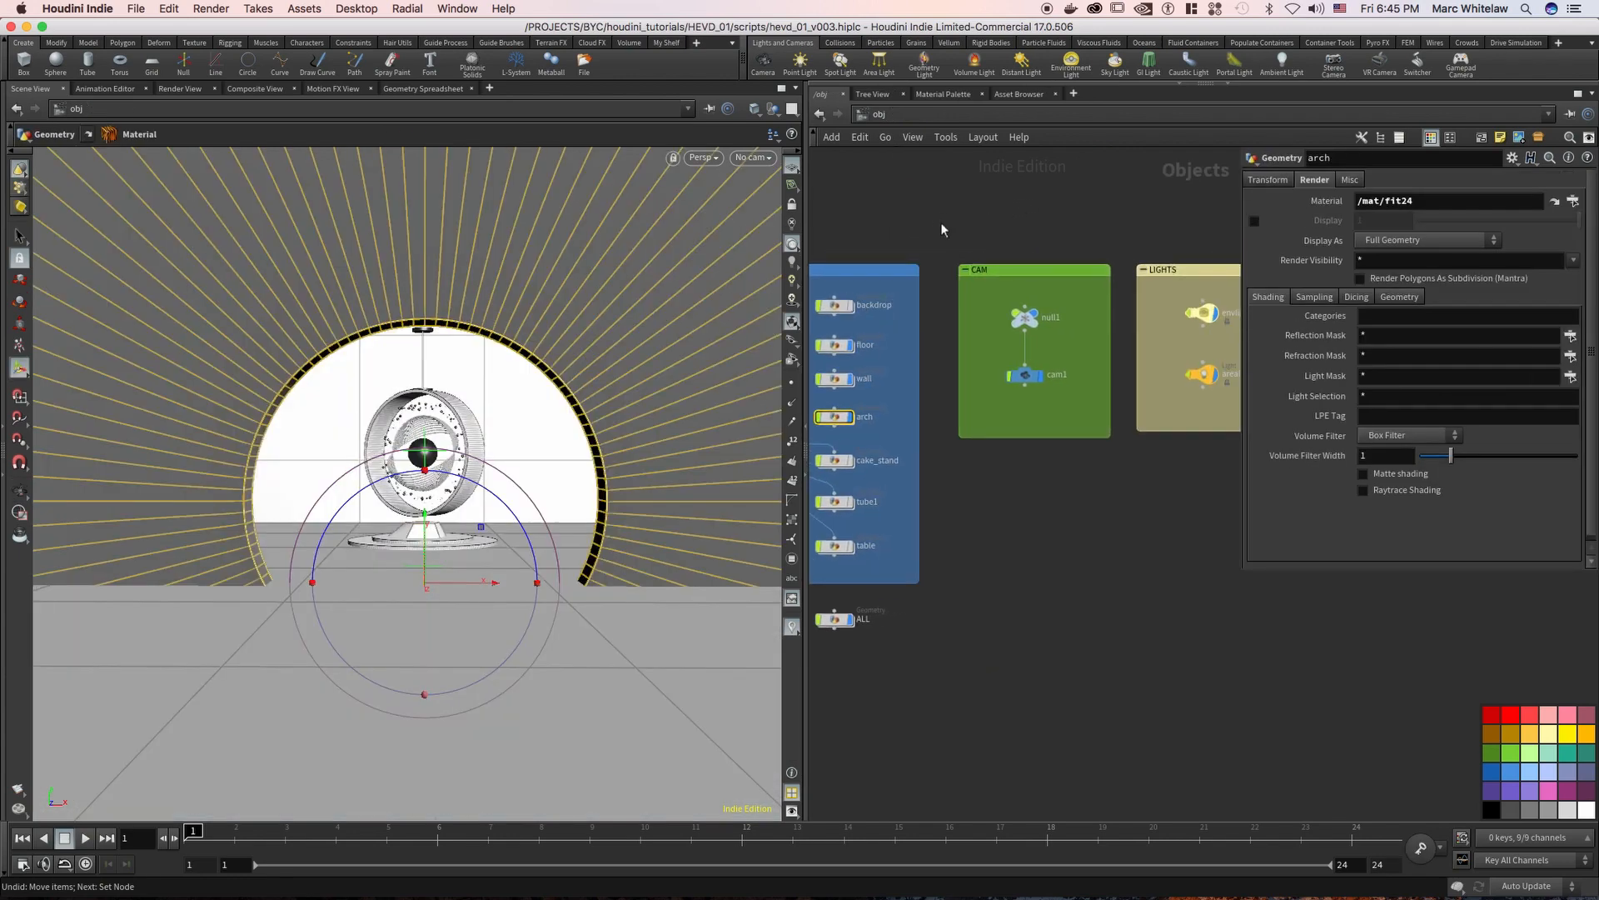
pyautogui.moveTo(1062, 354); pyautogui.dragTo(995, 399)
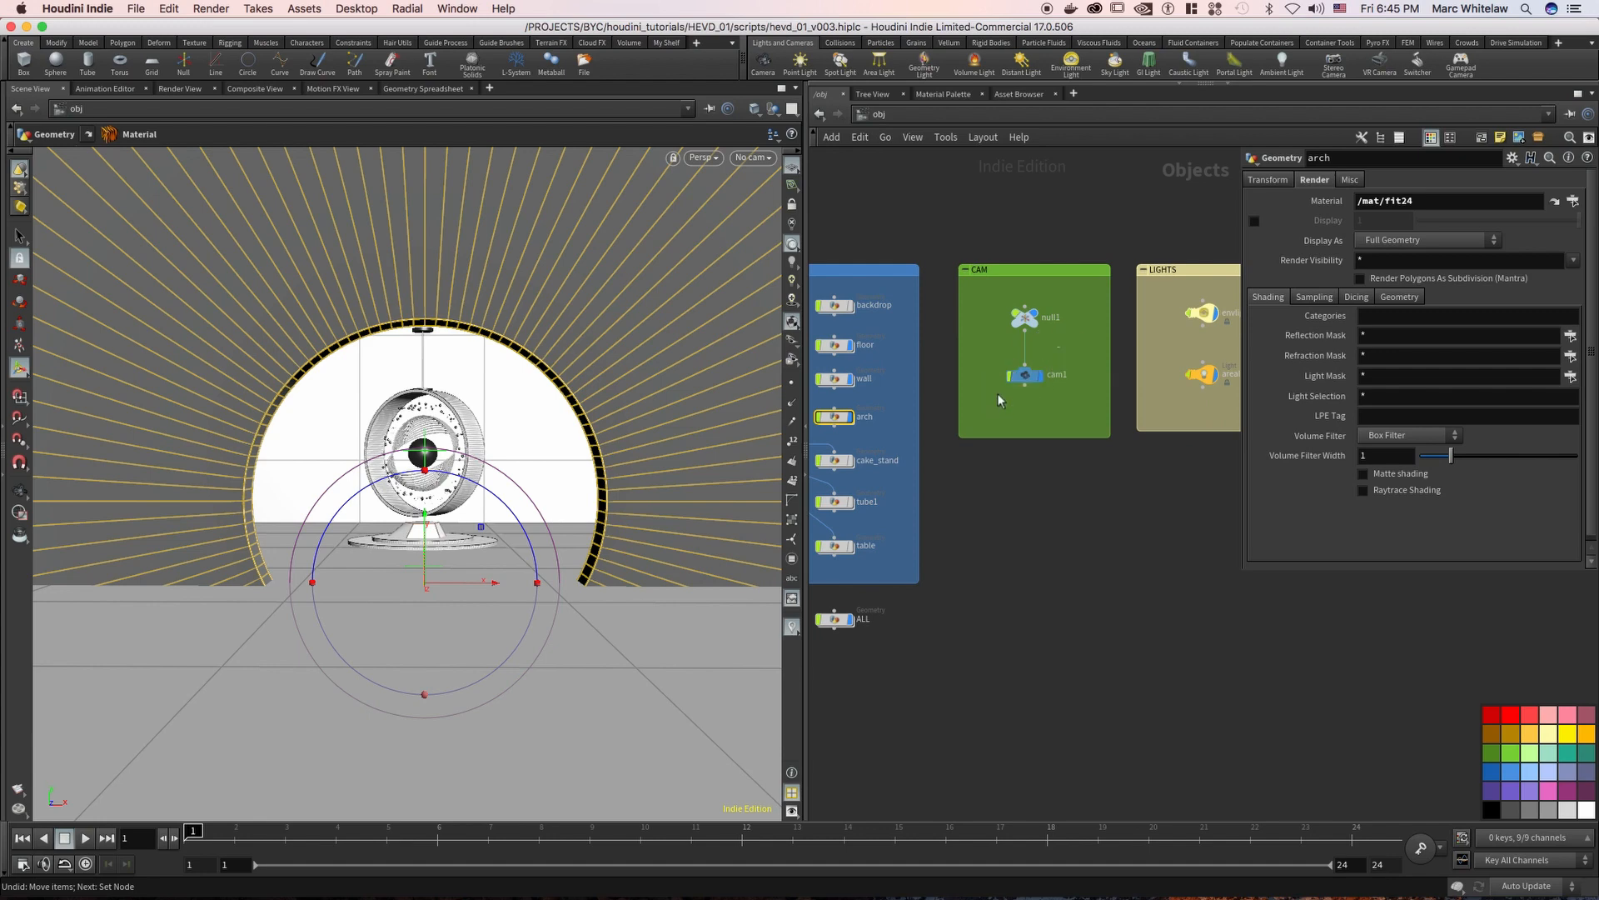
pyautogui.click(753, 159)
pyautogui.click(754, 158)
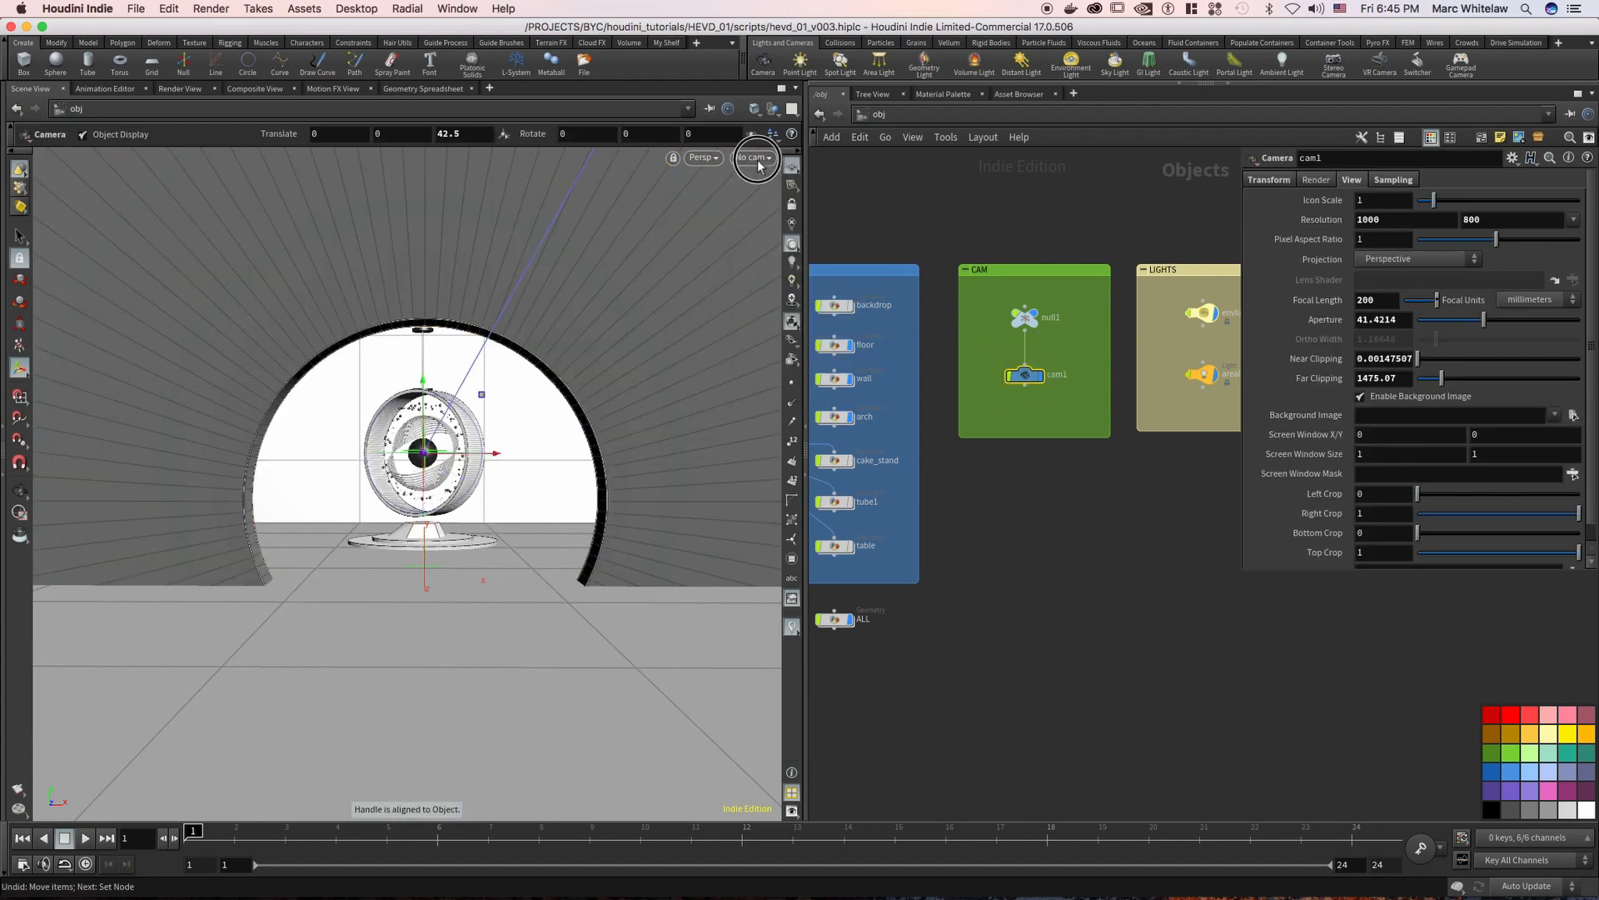
pyautogui.click(756, 158)
pyautogui.click(762, 234)
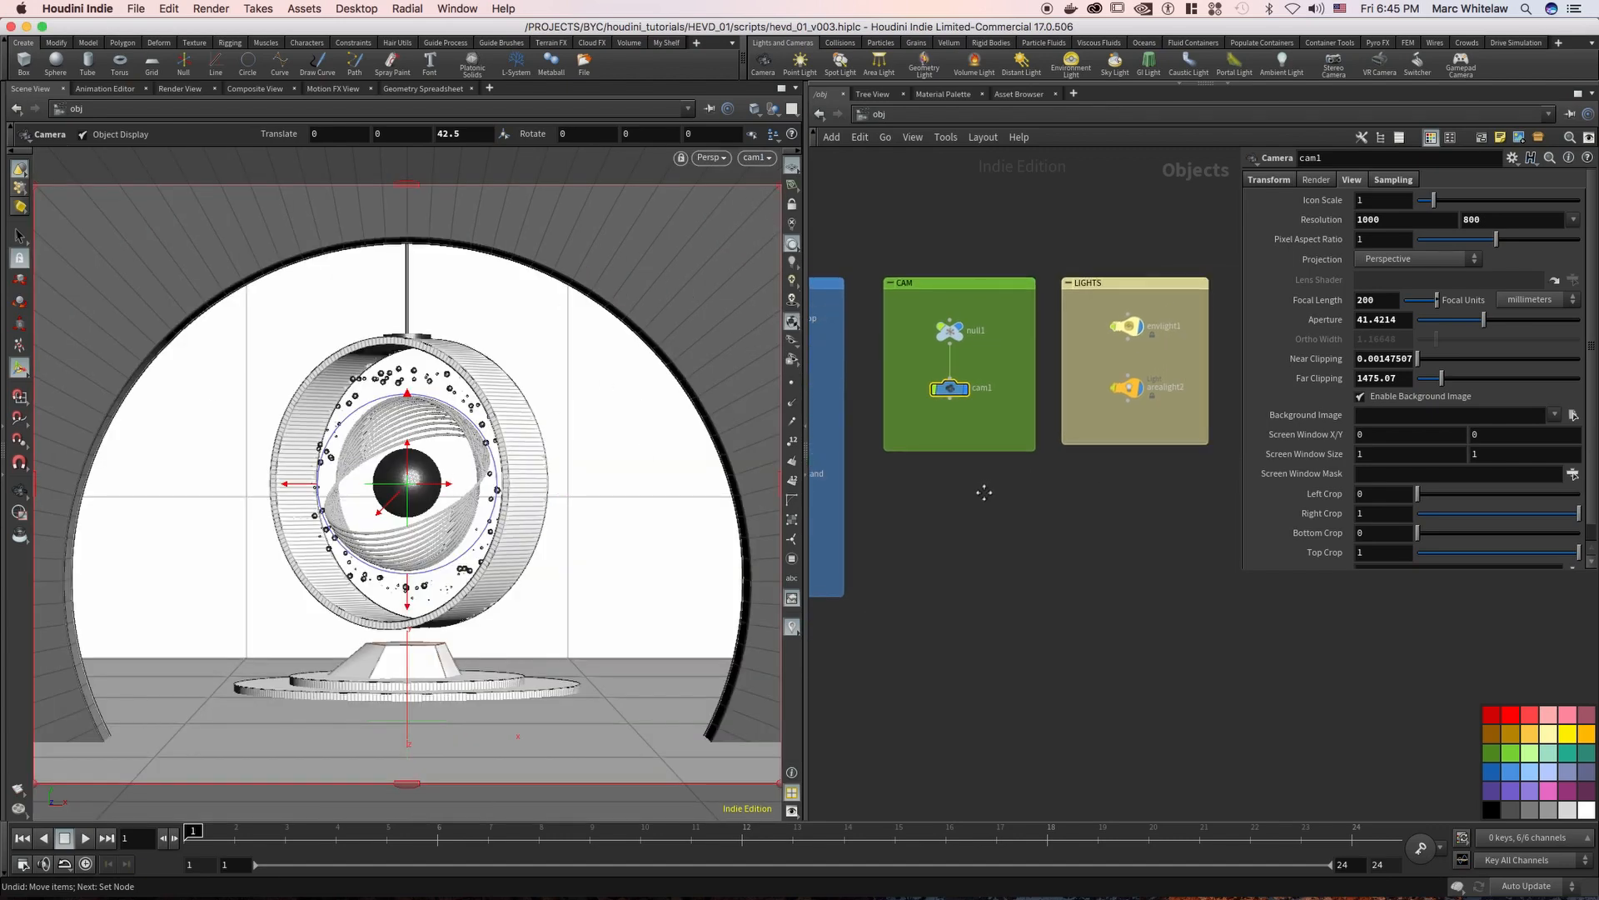
# Select envlight1 in the LIGHTS group and examine its intensity and the file name in its Environment Map path
pyautogui.press('Tab')
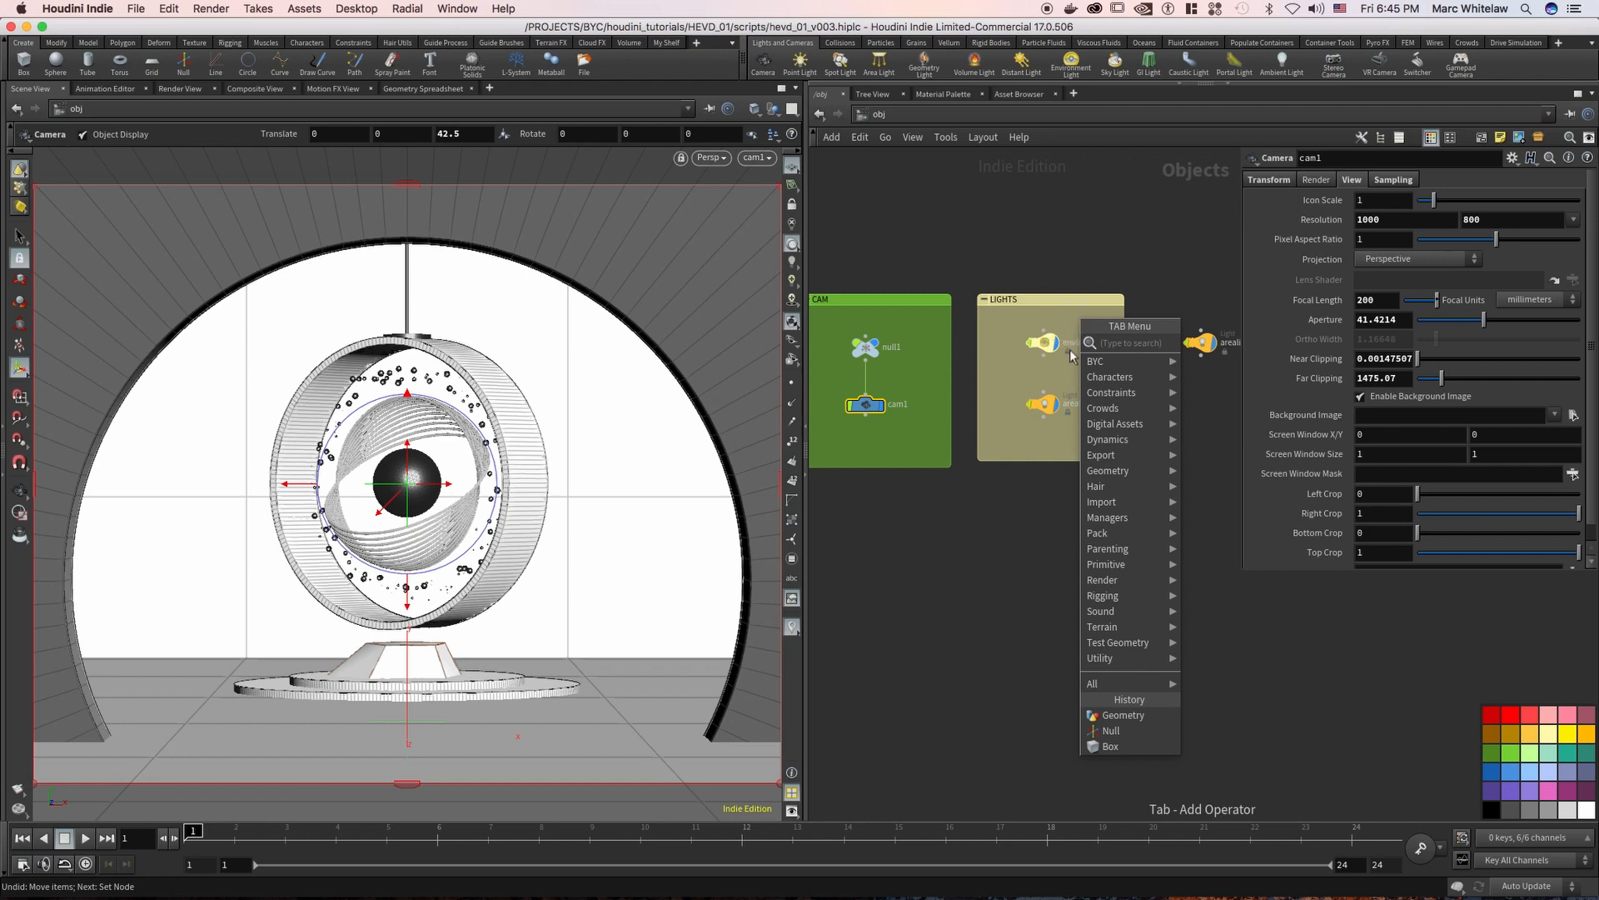
pyautogui.press('Escape')
pyautogui.click(1041, 342)
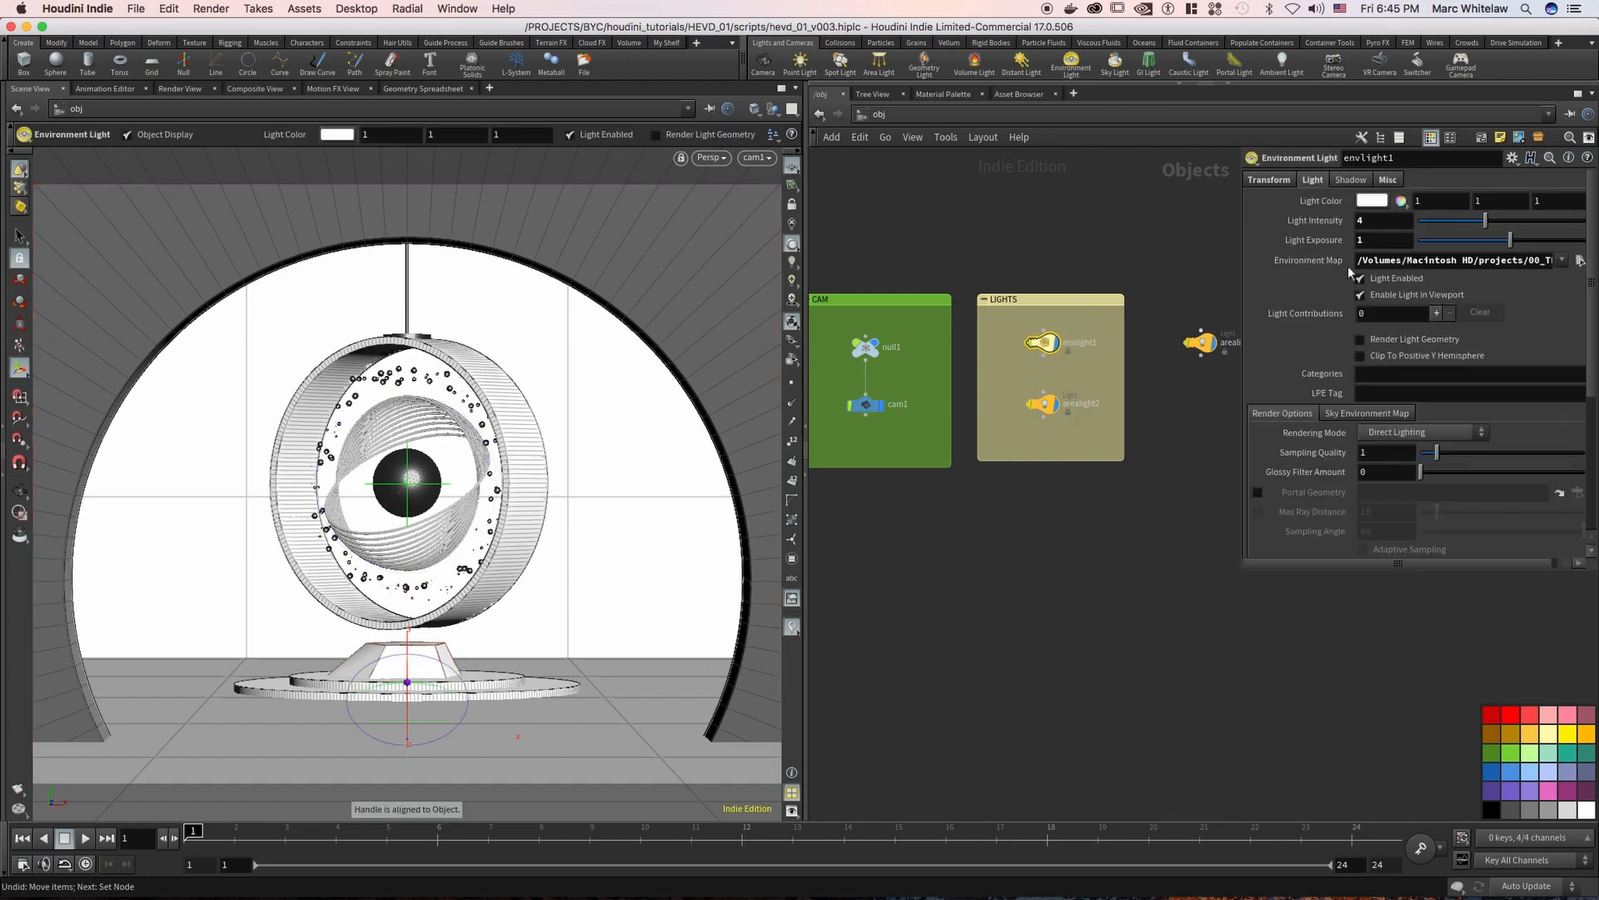
pyautogui.moveTo(1097, 372); pyautogui.dragTo(1002, 318)
pyautogui.moveTo(1086, 385); pyautogui.dragTo(1071, 376)
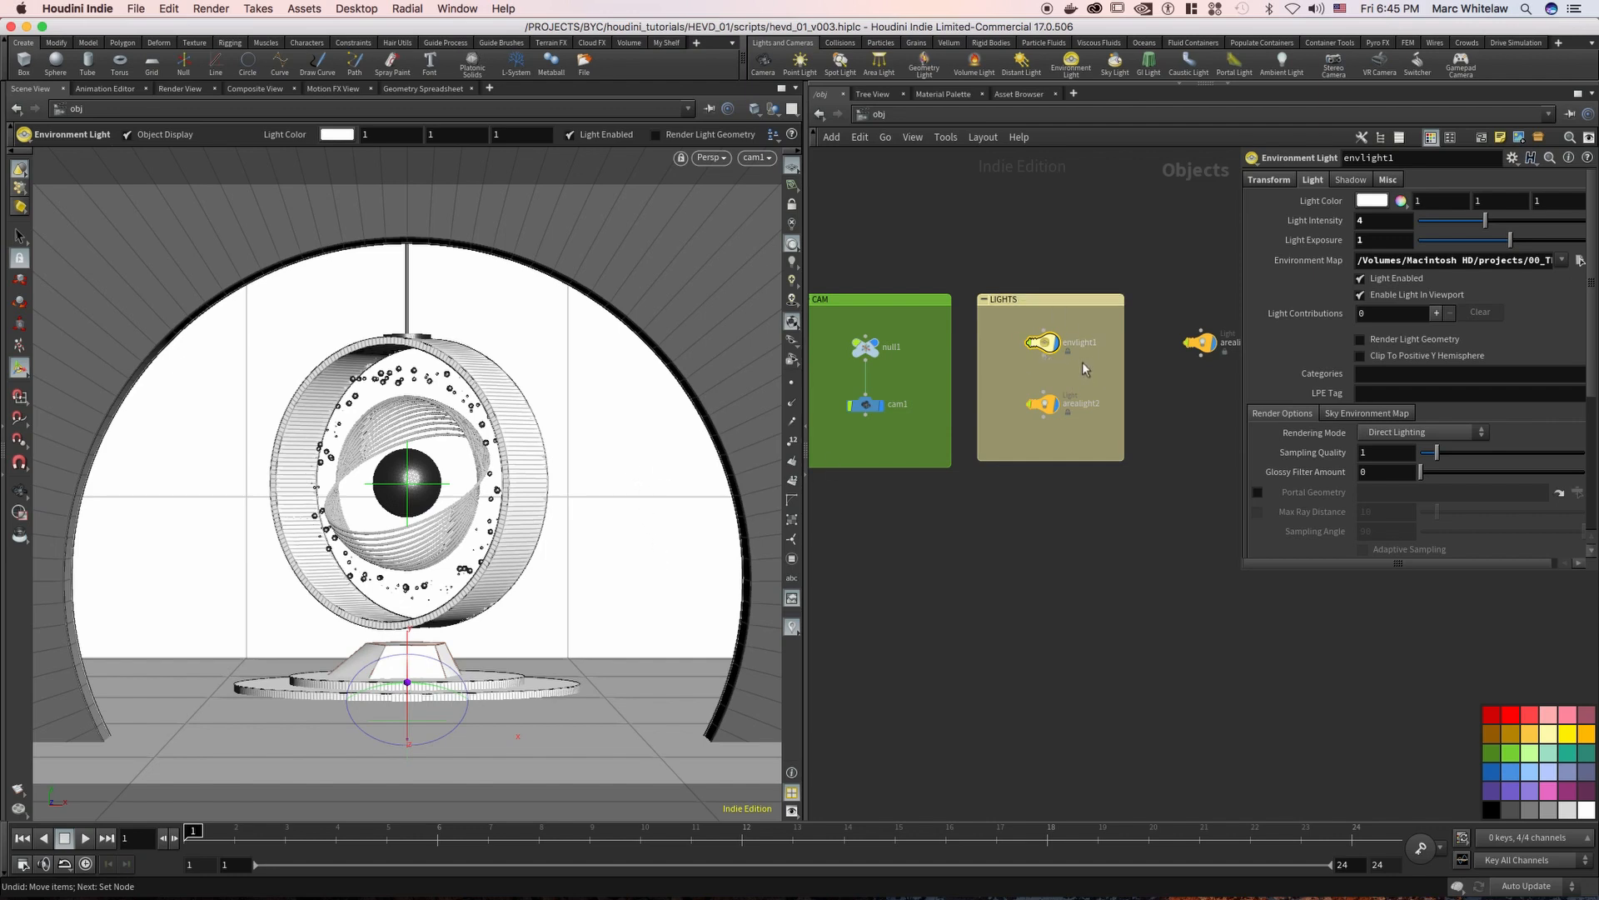
pyautogui.moveTo(1534, 259); pyautogui.dragTo(1591, 265)
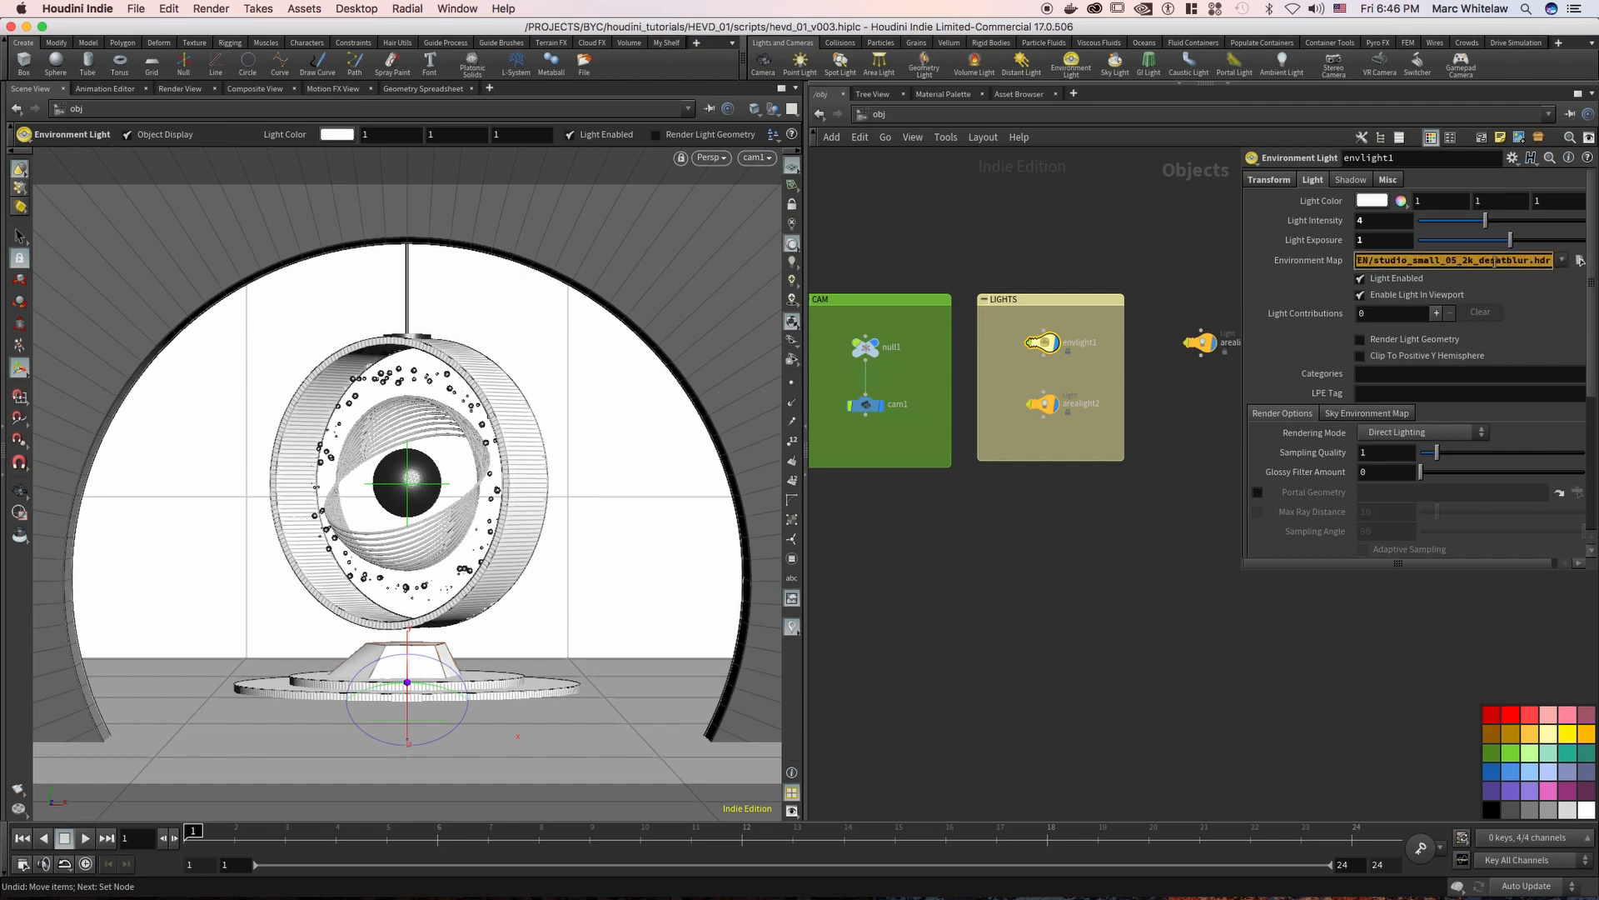
pyautogui.click(1442, 261)
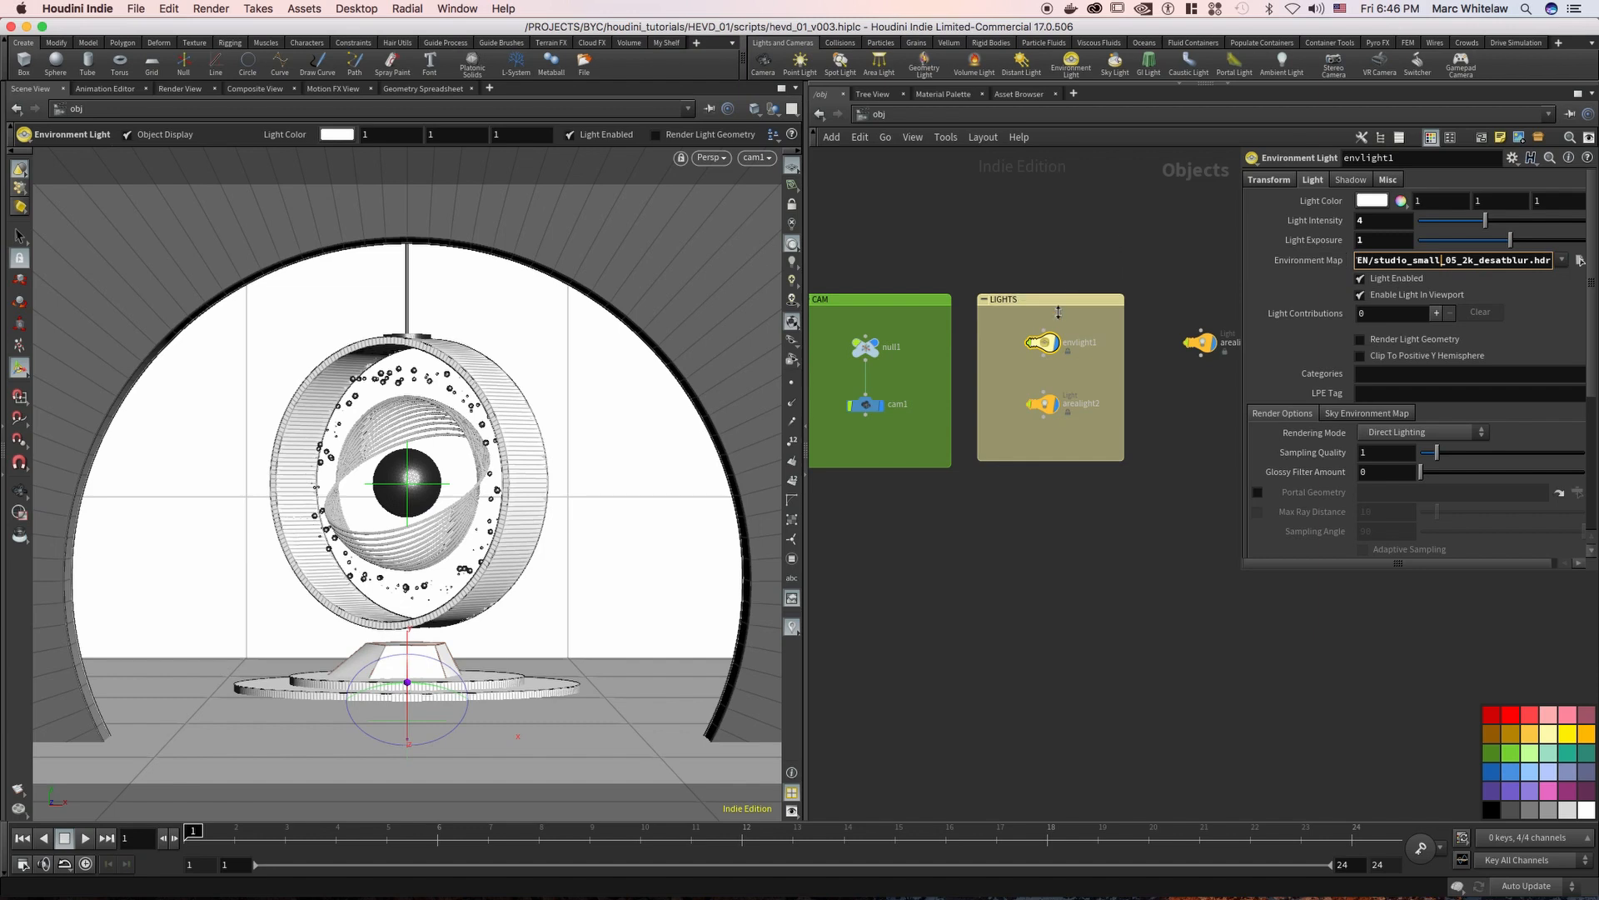
# Compare the settings of envlight1 and arealight2 by selecting each in turn, ending on arealight2
pyautogui.scroll(2, 1072, 377)
pyautogui.moveTo(1085, 374); pyautogui.dragTo(997, 444)
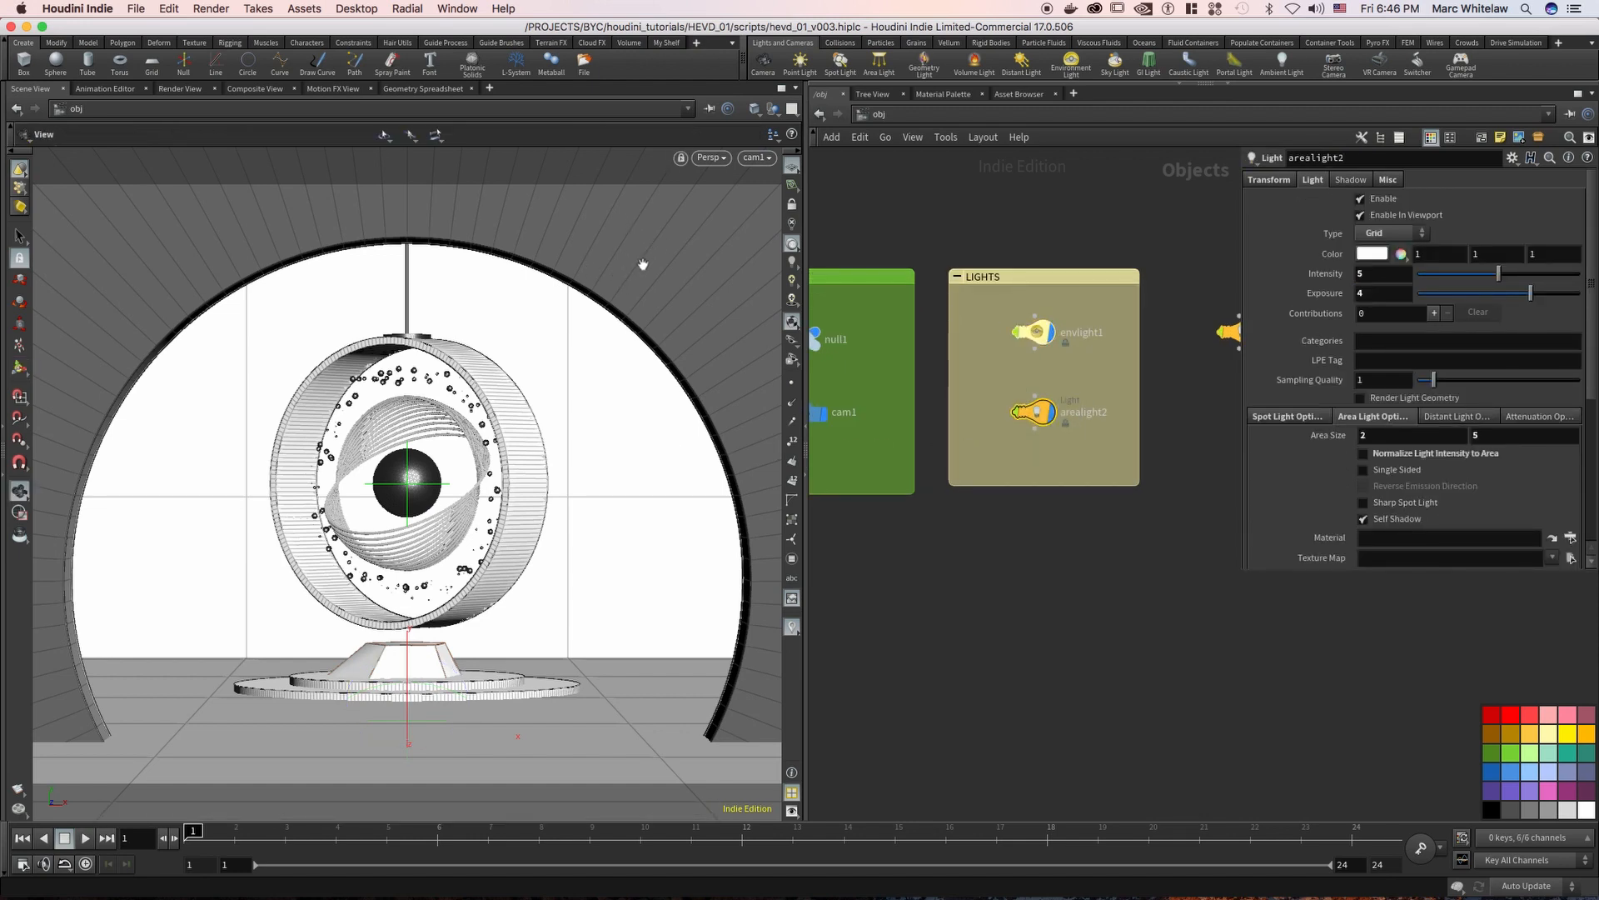
pyautogui.moveTo(1095, 375); pyautogui.dragTo(982, 460)
pyautogui.moveTo(987, 374); pyautogui.dragTo(1087, 310)
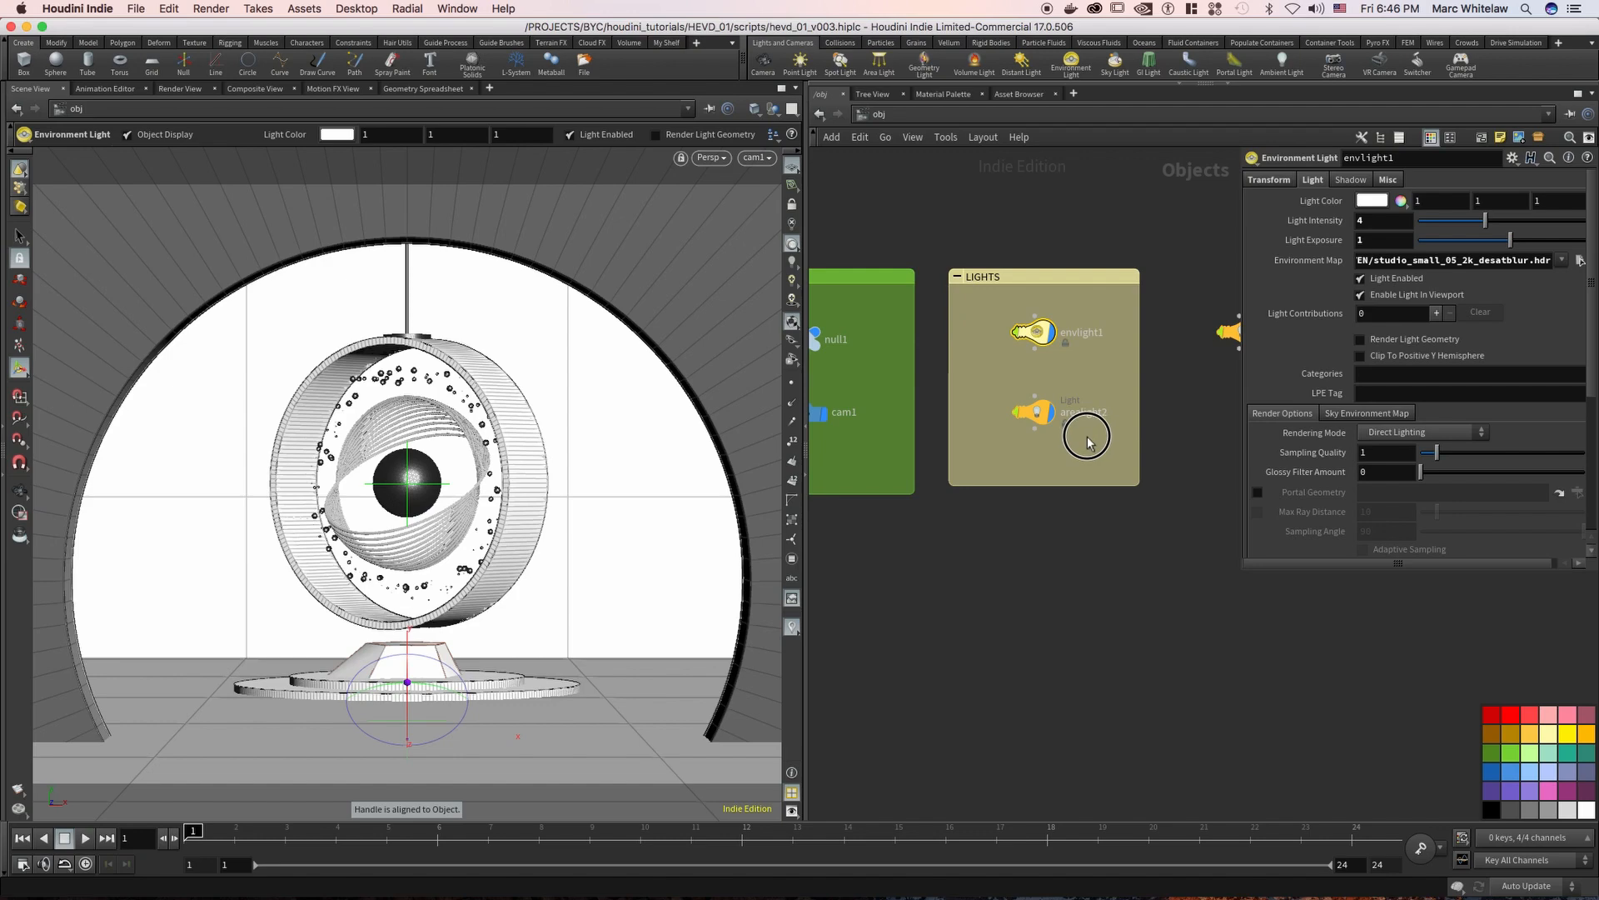
pyautogui.moveTo(1087, 437); pyautogui.dragTo(989, 382)
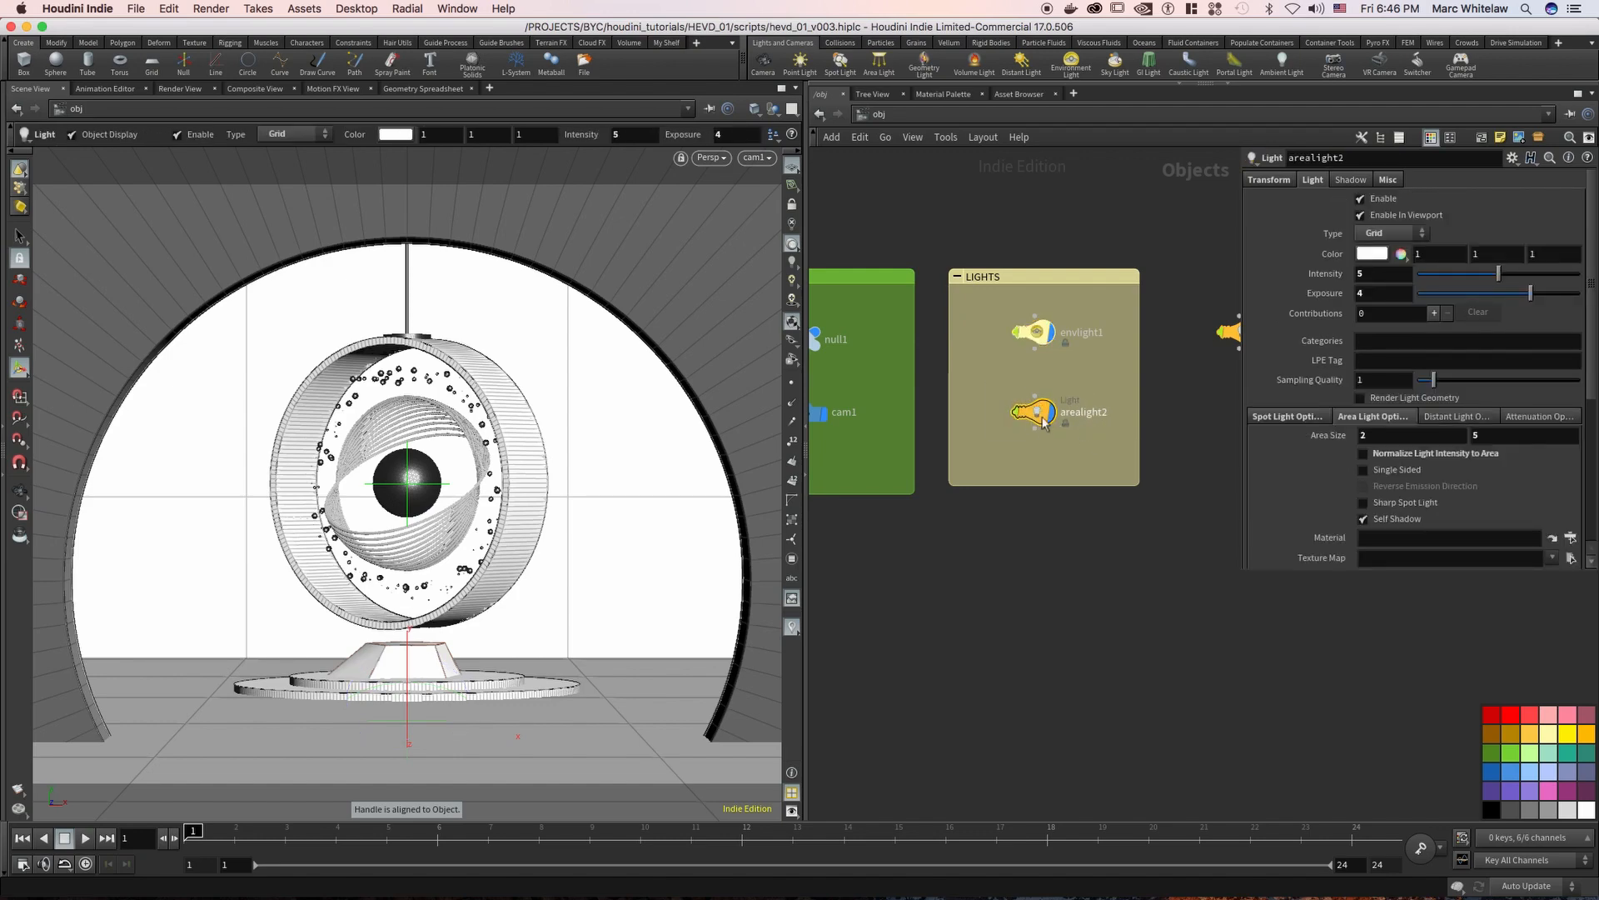
# Leave the camera view and examine where arealight2 sits in relation to the arch and the display piece
pyautogui.moveTo(639, 225); pyautogui.dragTo(539, 269, button='right')
pyautogui.hotkey('space', 'f')
pyautogui.moveTo(537, 272); pyautogui.dragTo(950, 377)
pyautogui.moveTo(1153, 391); pyautogui.dragTo(1282, 375)
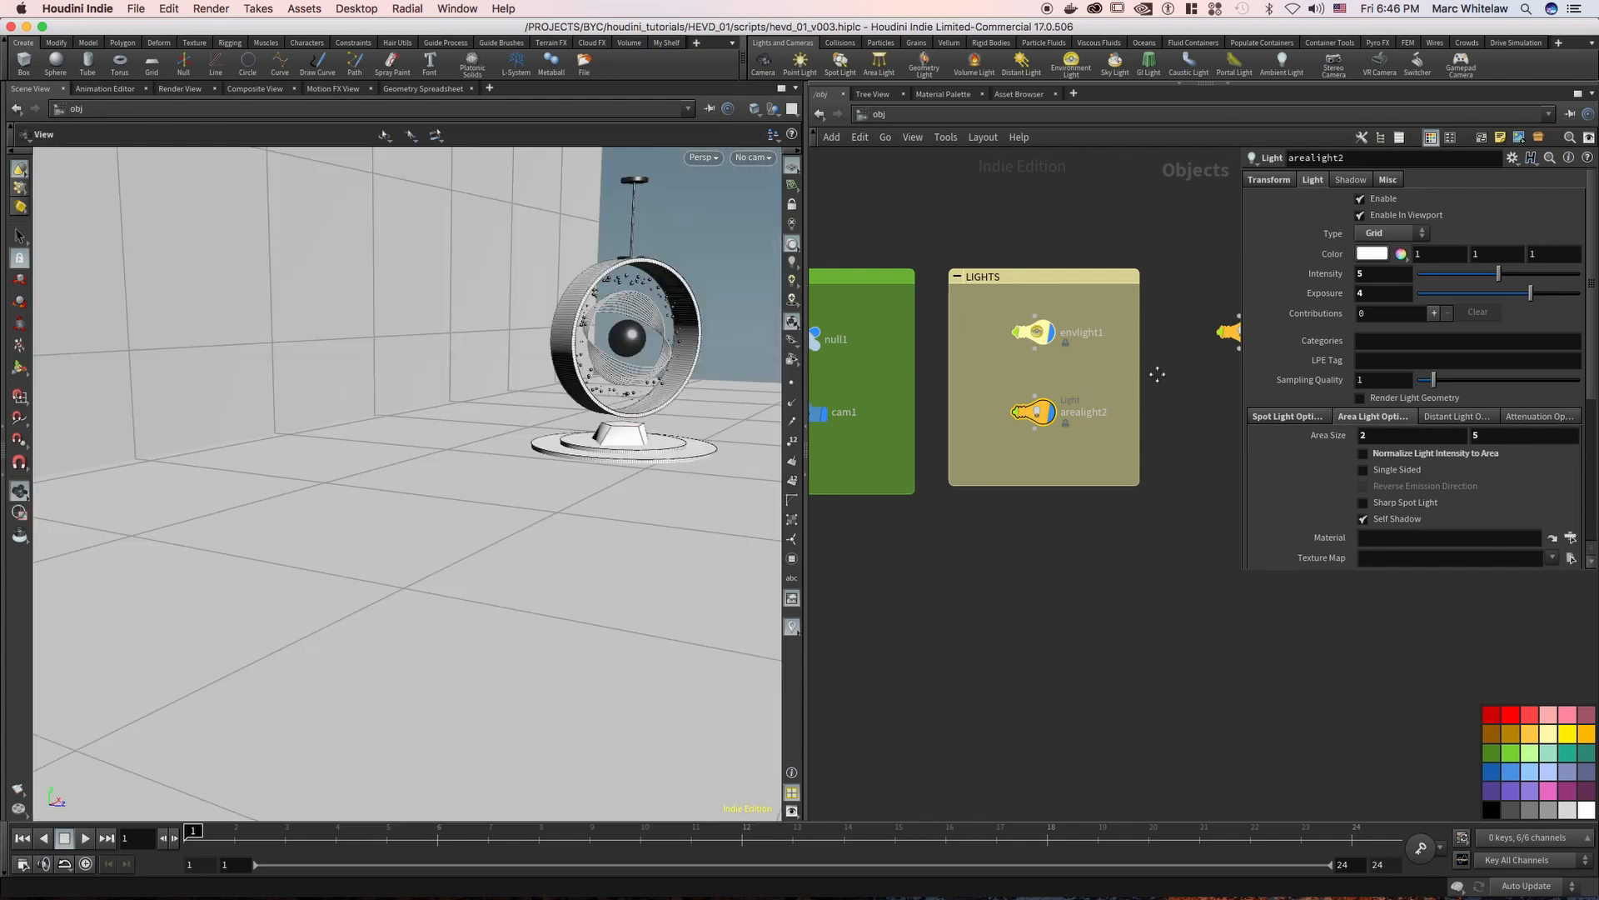
pyautogui.moveTo(492, 446); pyautogui.dragTo(297, 541)
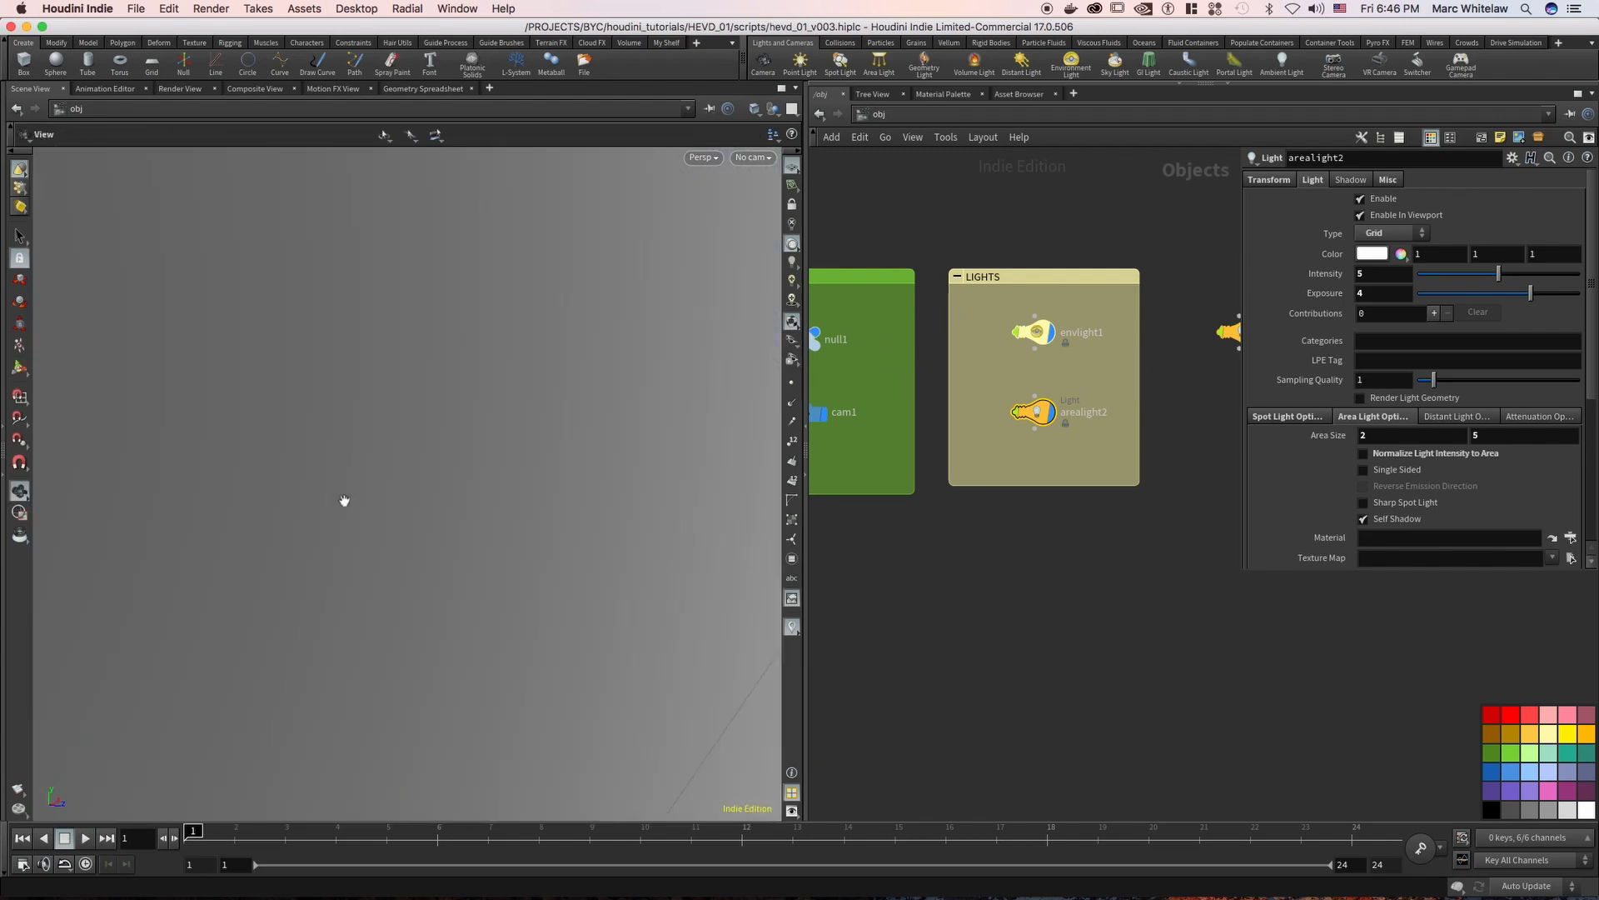
pyautogui.moveTo(464, 433); pyautogui.dragTo(394, 321)
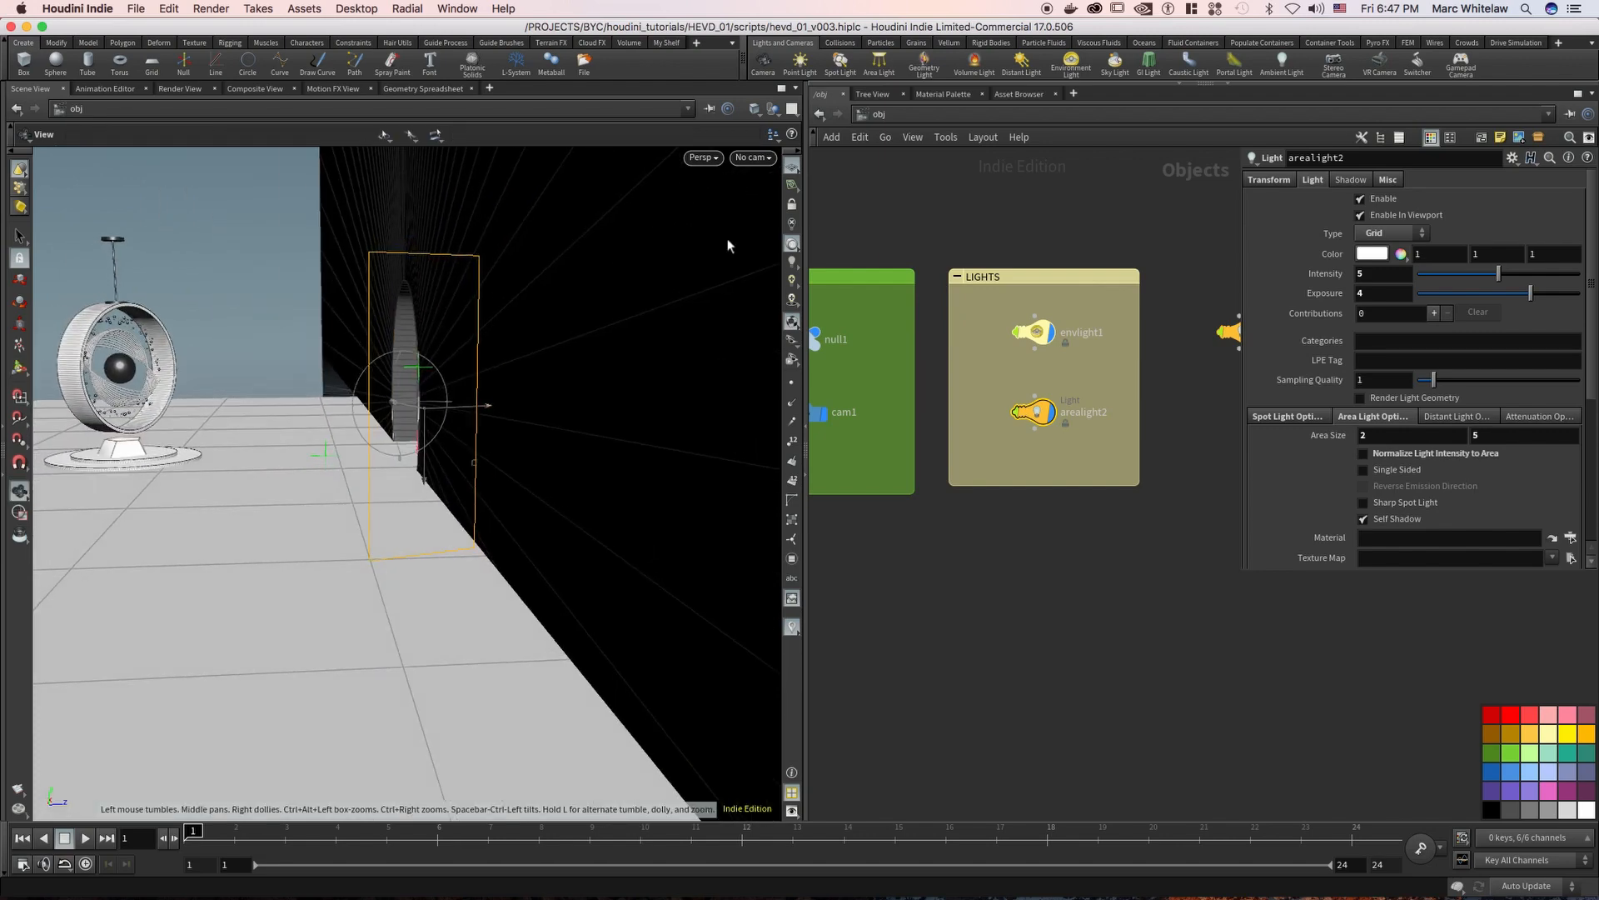
# Create an area light from the current view and reposition it by tumbling the view while locked to the light
pyautogui.keyDown('ctrl'); pyautogui.click(881, 62); pyautogui.keyUp('ctrl')
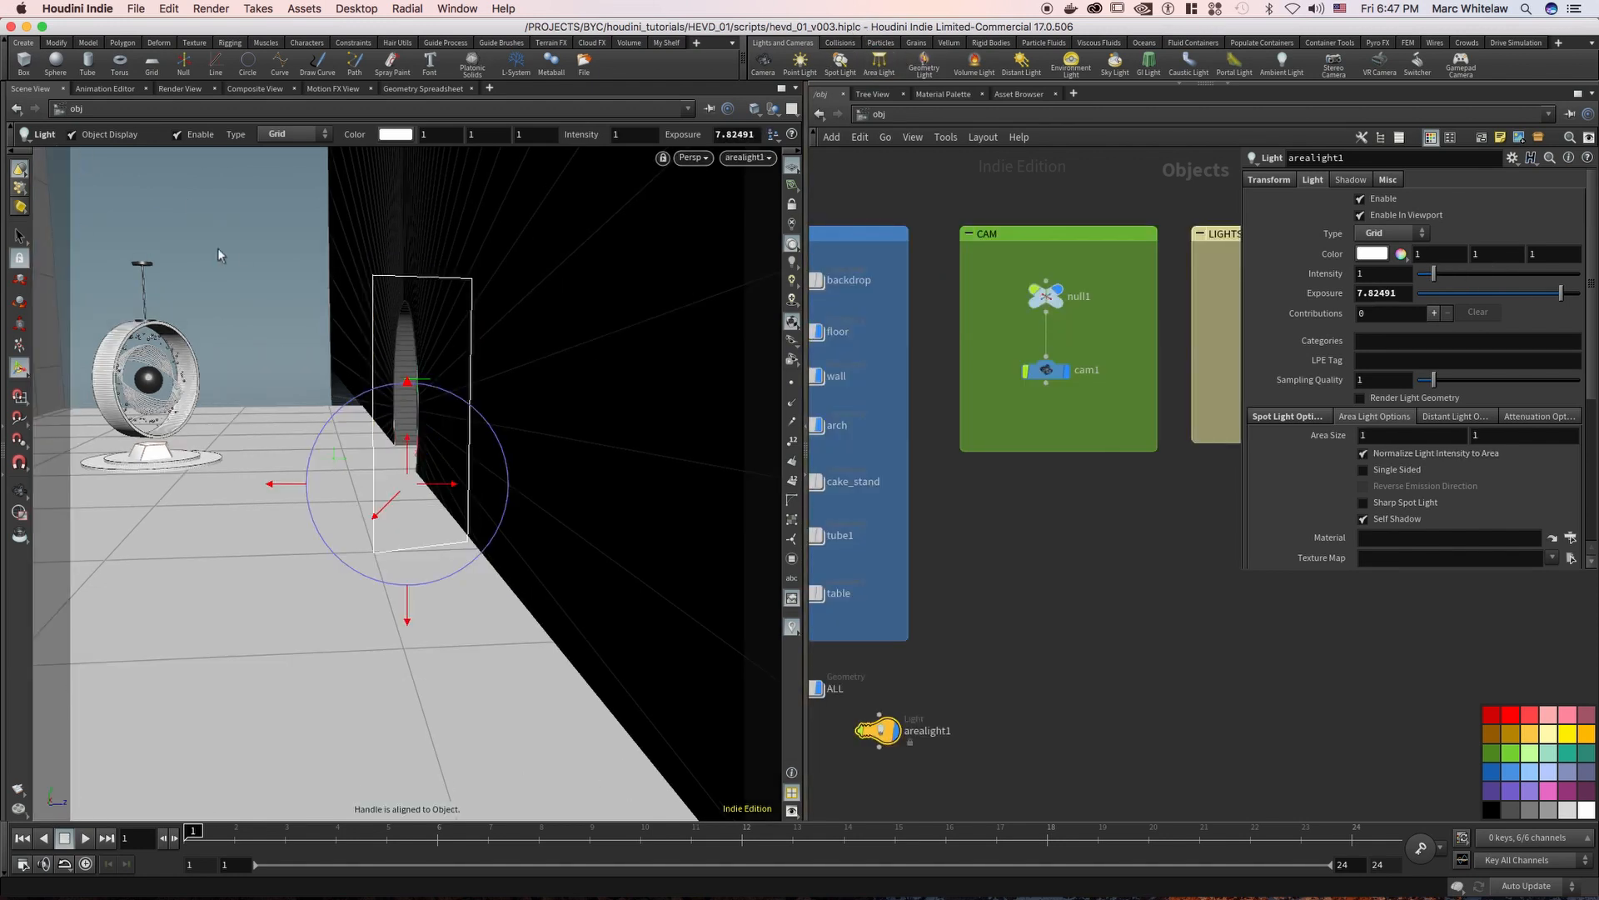
pyautogui.click(792, 205)
pyautogui.press('Escape')
pyautogui.moveTo(302, 367); pyautogui.dragTo(661, 290)
pyautogui.press('Return')
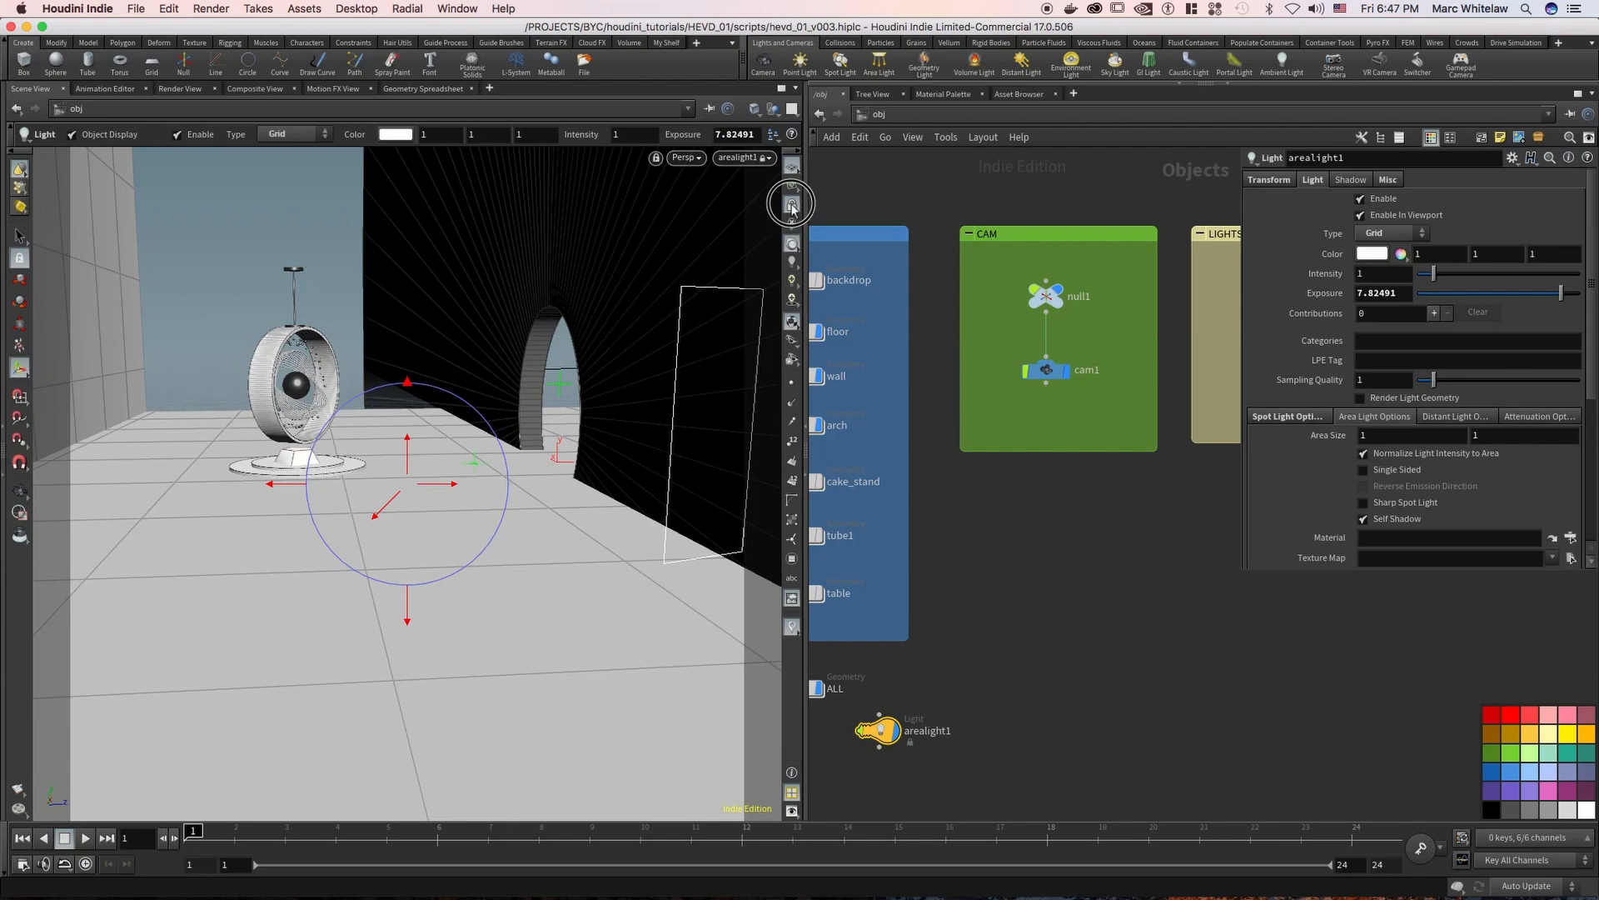
pyautogui.click(792, 204)
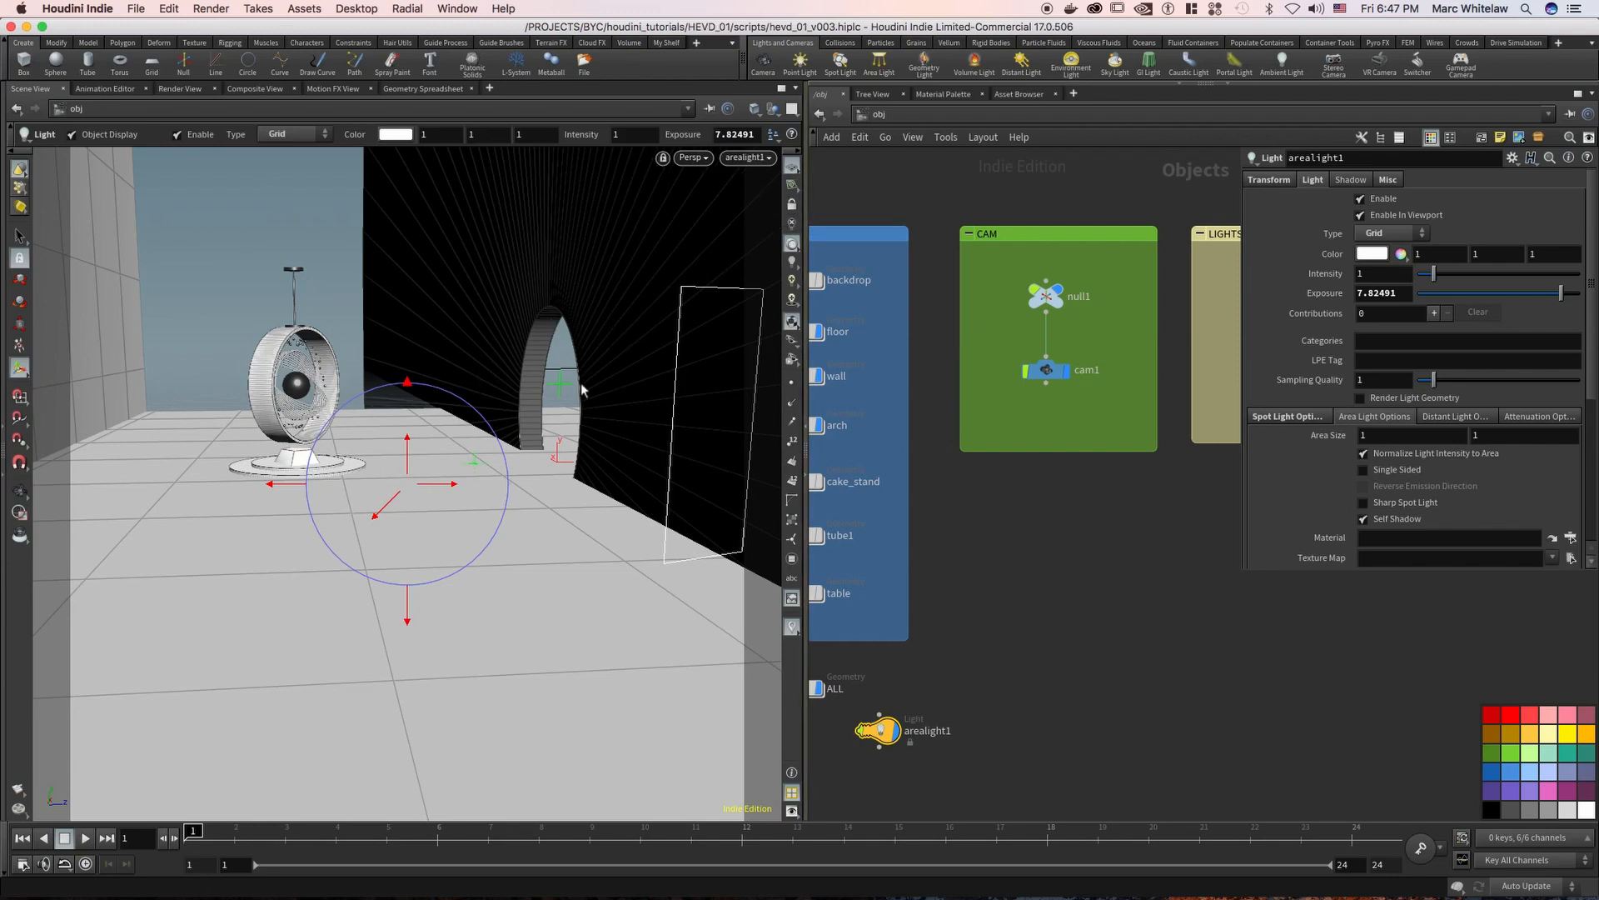
# View the new arealight1 from outside and reset its Exposure to 0
pyautogui.moveTo(598, 350); pyautogui.dragTo(408, 441)
pyautogui.keyDown('alt'); pyautogui.moveTo(559, 345); pyautogui.dragTo(602, 314); pyautogui.keyUp('alt')
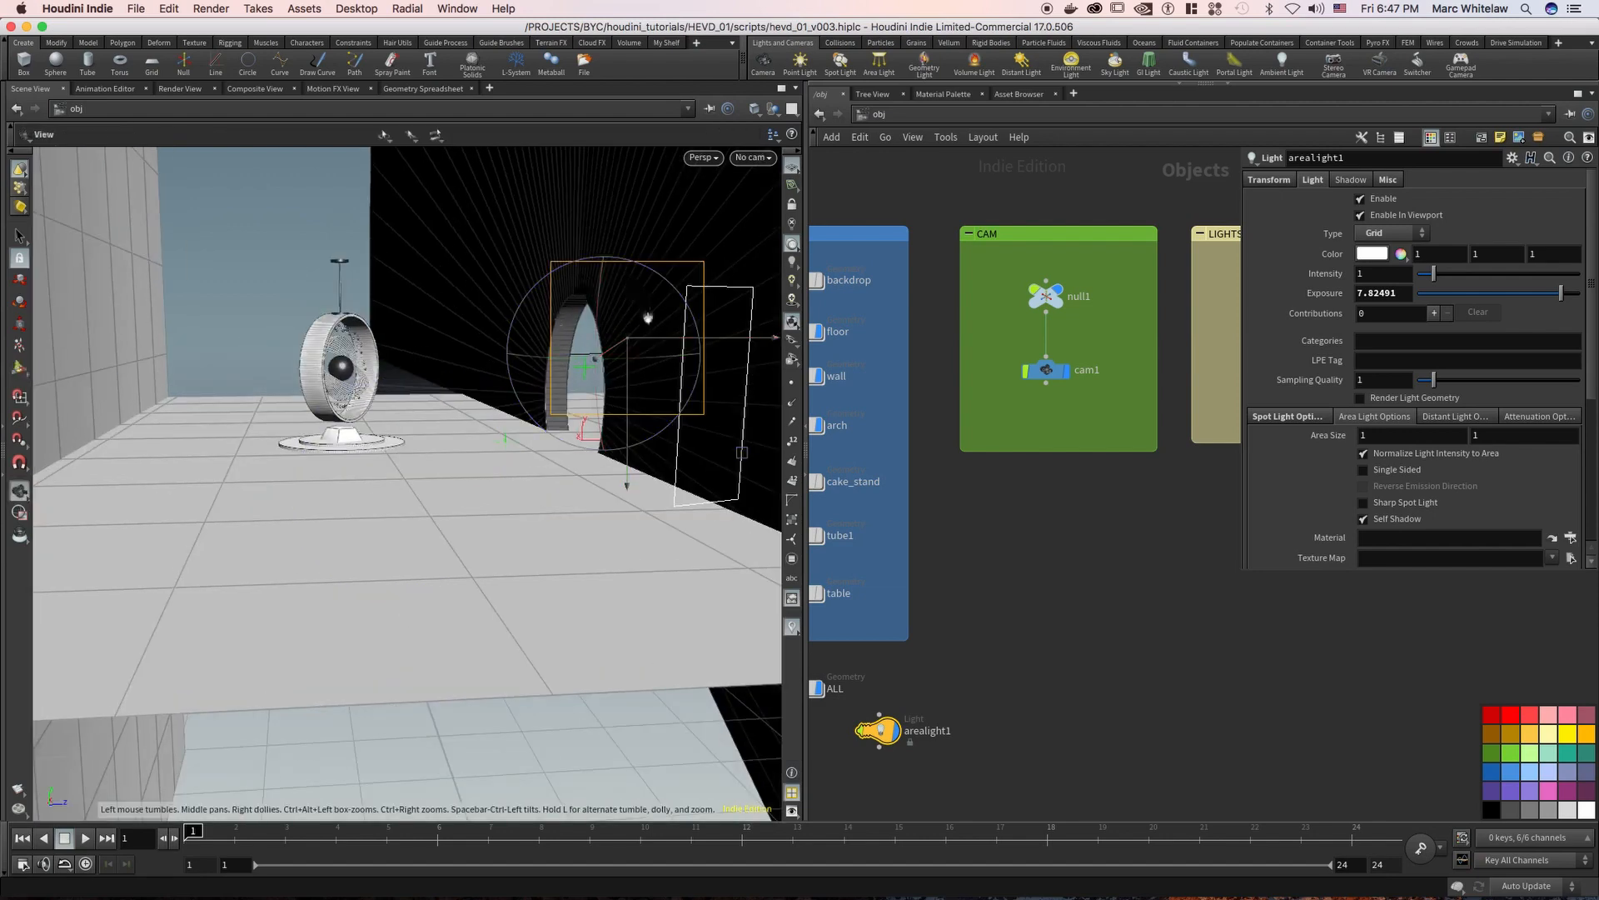
pyautogui.keyDown('alt'); pyautogui.moveTo(564, 345); pyautogui.dragTo(403, 389, button='middle'); pyautogui.keyUp('alt')
pyautogui.press('Return')
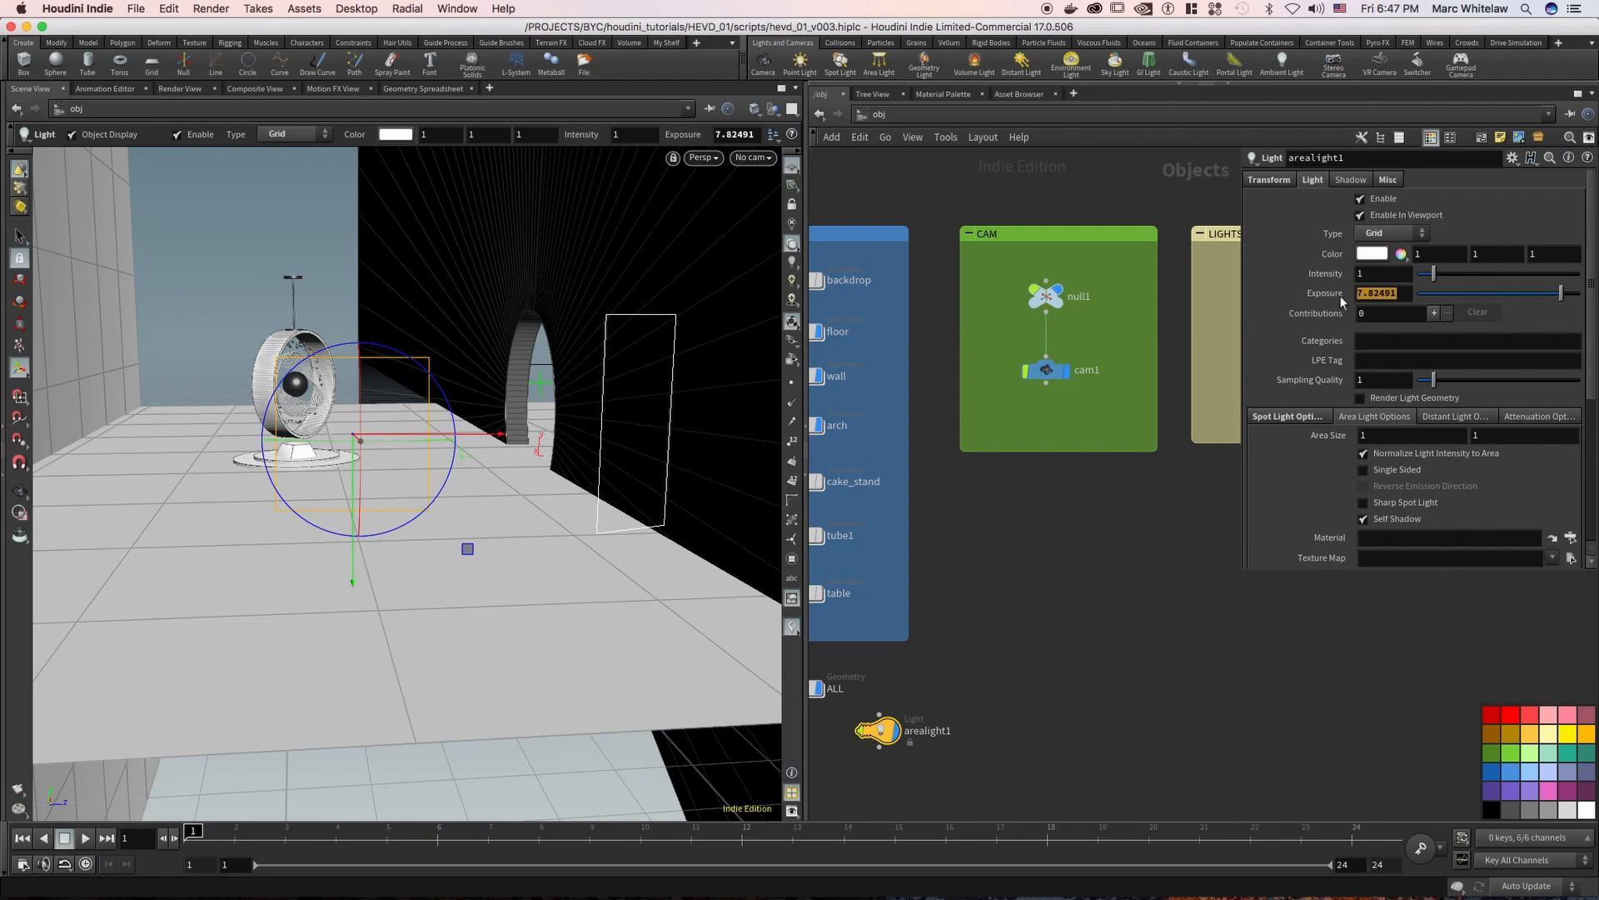
pyautogui.keyDown('ctrl'); pyautogui.middleClick(1348, 301); pyautogui.keyUp('ctrl')
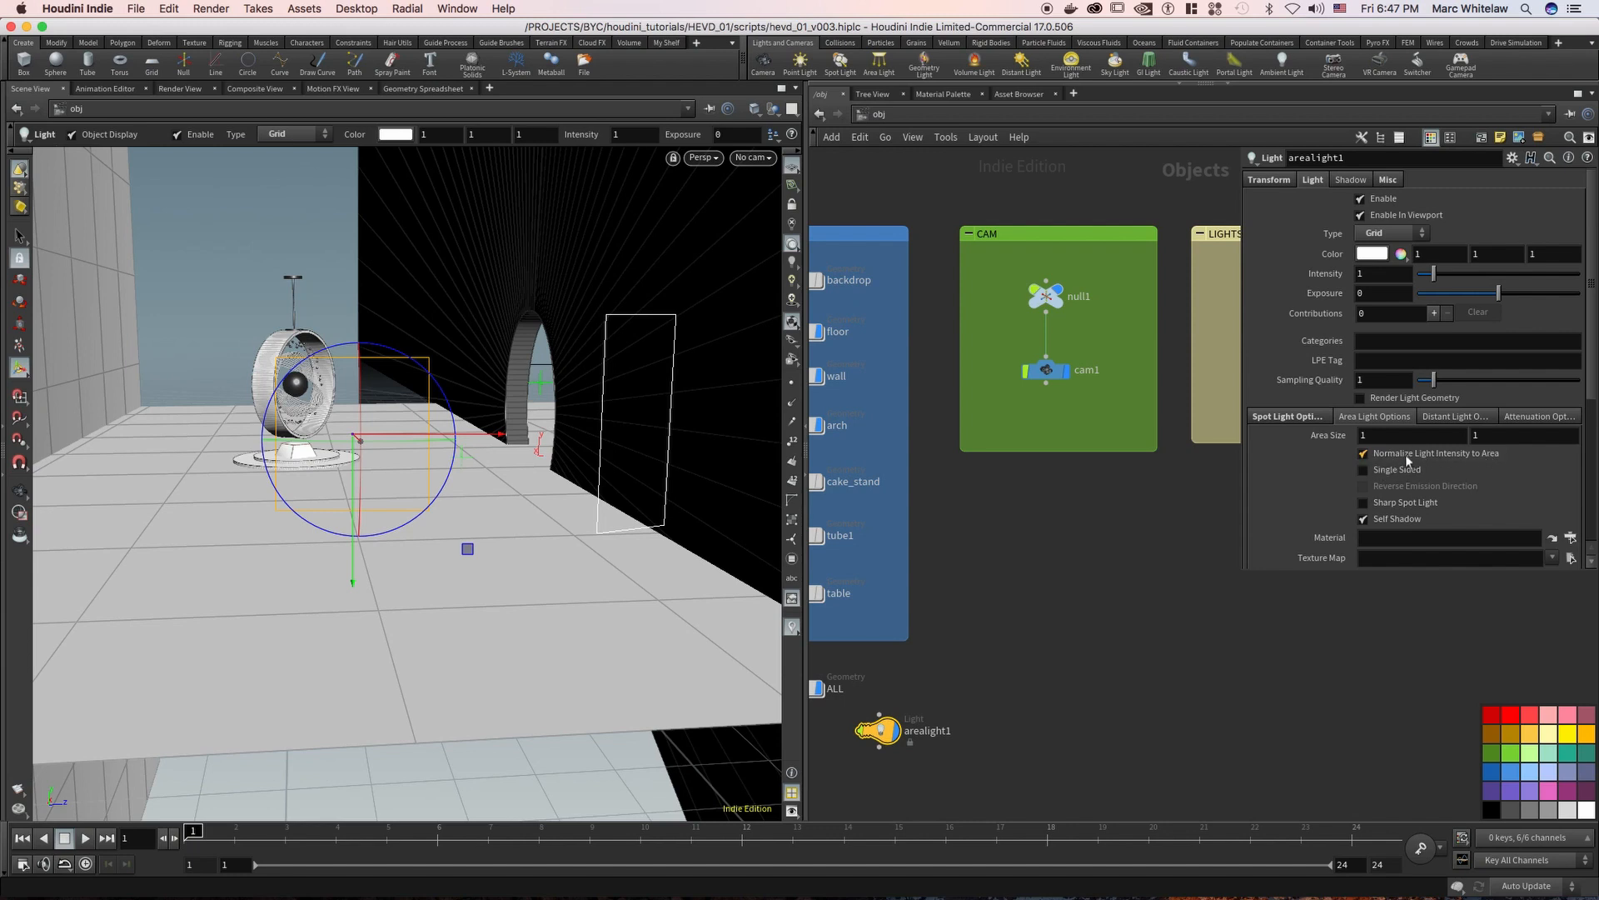
# Try an area size of 5 by 5 on arealight1 and return it to 1 by 1
pyautogui.click(1385, 435)
pyautogui.moveTo(1495, 437); pyautogui.dragTo(1437, 445)
pyautogui.write('5')
pyautogui.press('Return')
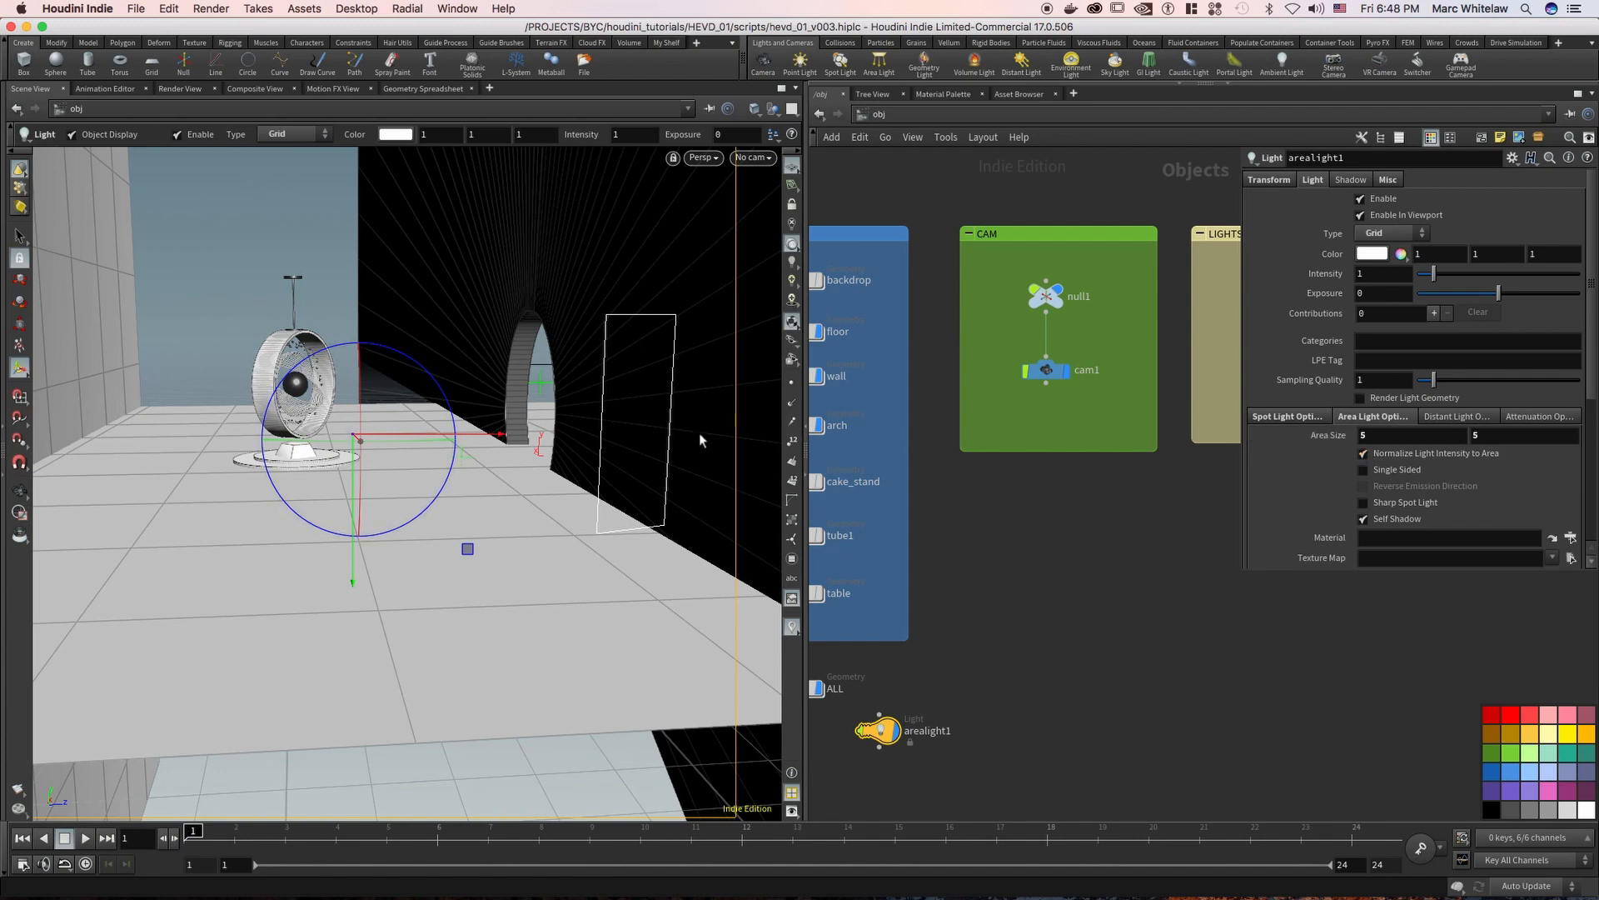
pyautogui.click(1390, 435)
pyautogui.press('Tab')
pyautogui.write('1')
pyautogui.press('Return')
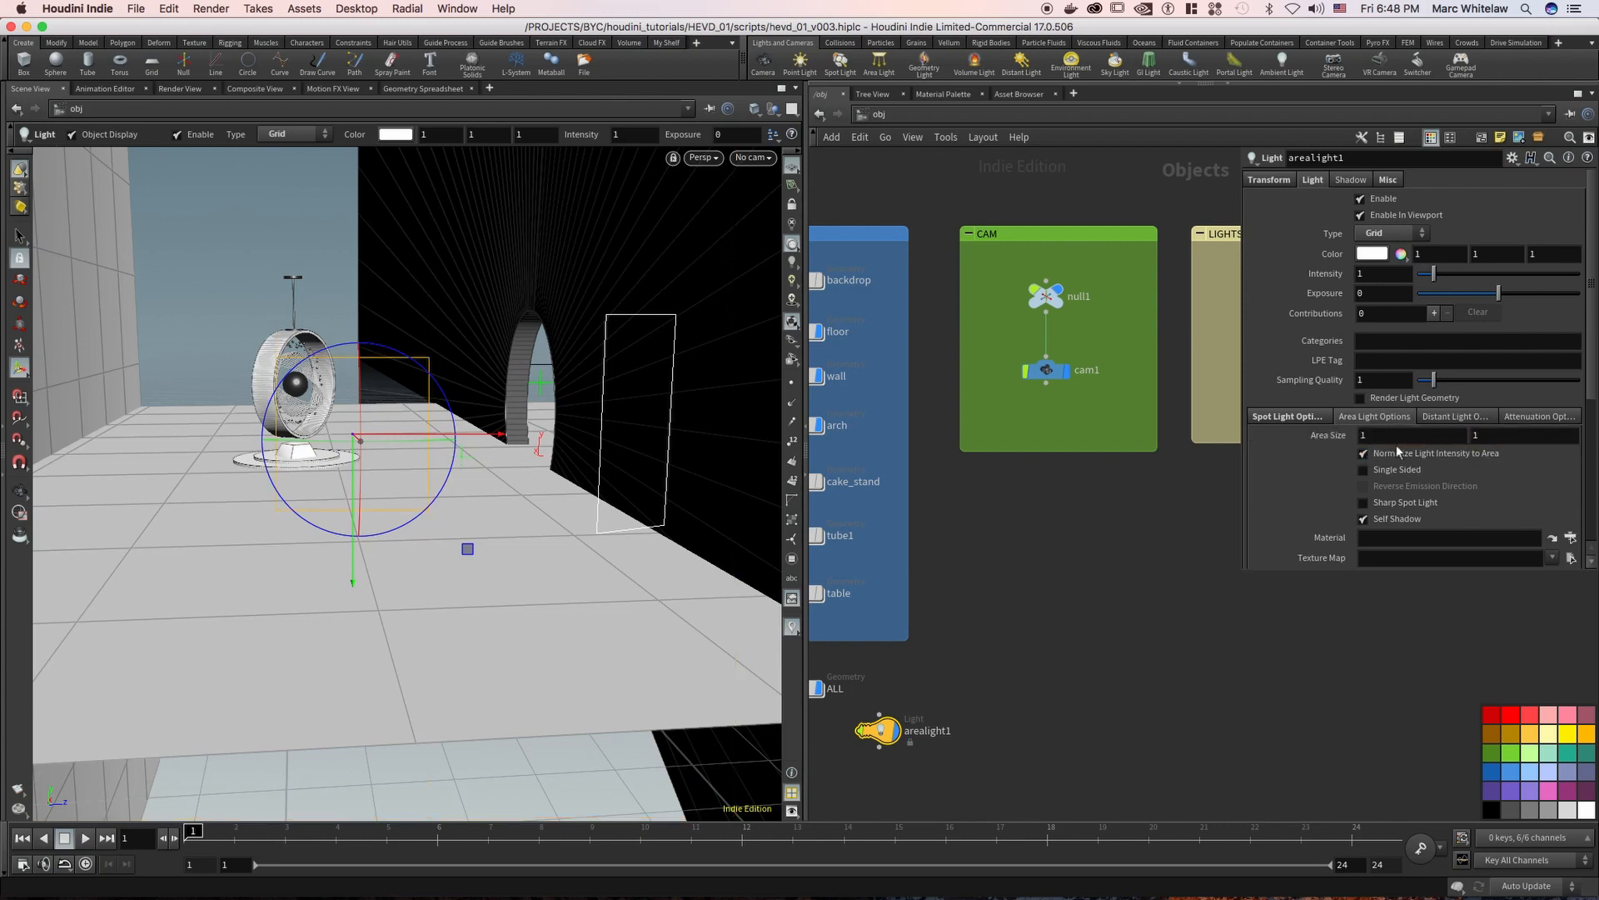
# Try a width of 20 in arealight1's area size and restore it to 1
pyautogui.moveTo(1380, 439); pyautogui.dragTo(1343, 436)
pyautogui.write('20')
pyautogui.press('Return')
pyautogui.write('1')
pyautogui.press('Return')
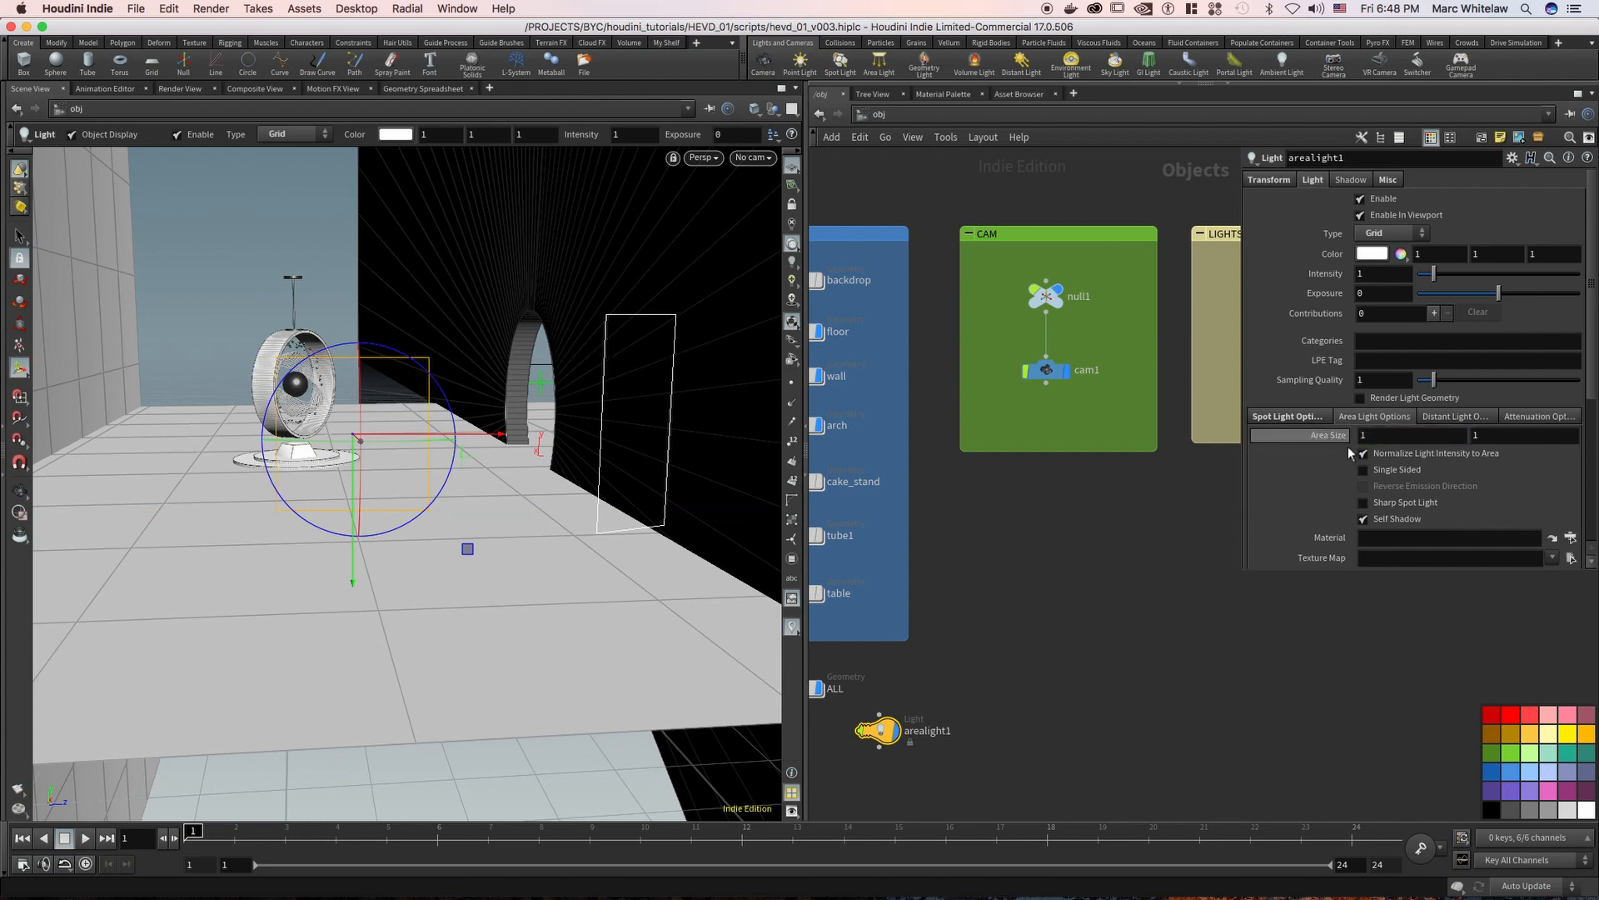
# Turn off Normalize Light Intensity to Area for arealight1 and set its area size to 1 by 3
pyautogui.click(1361, 456)
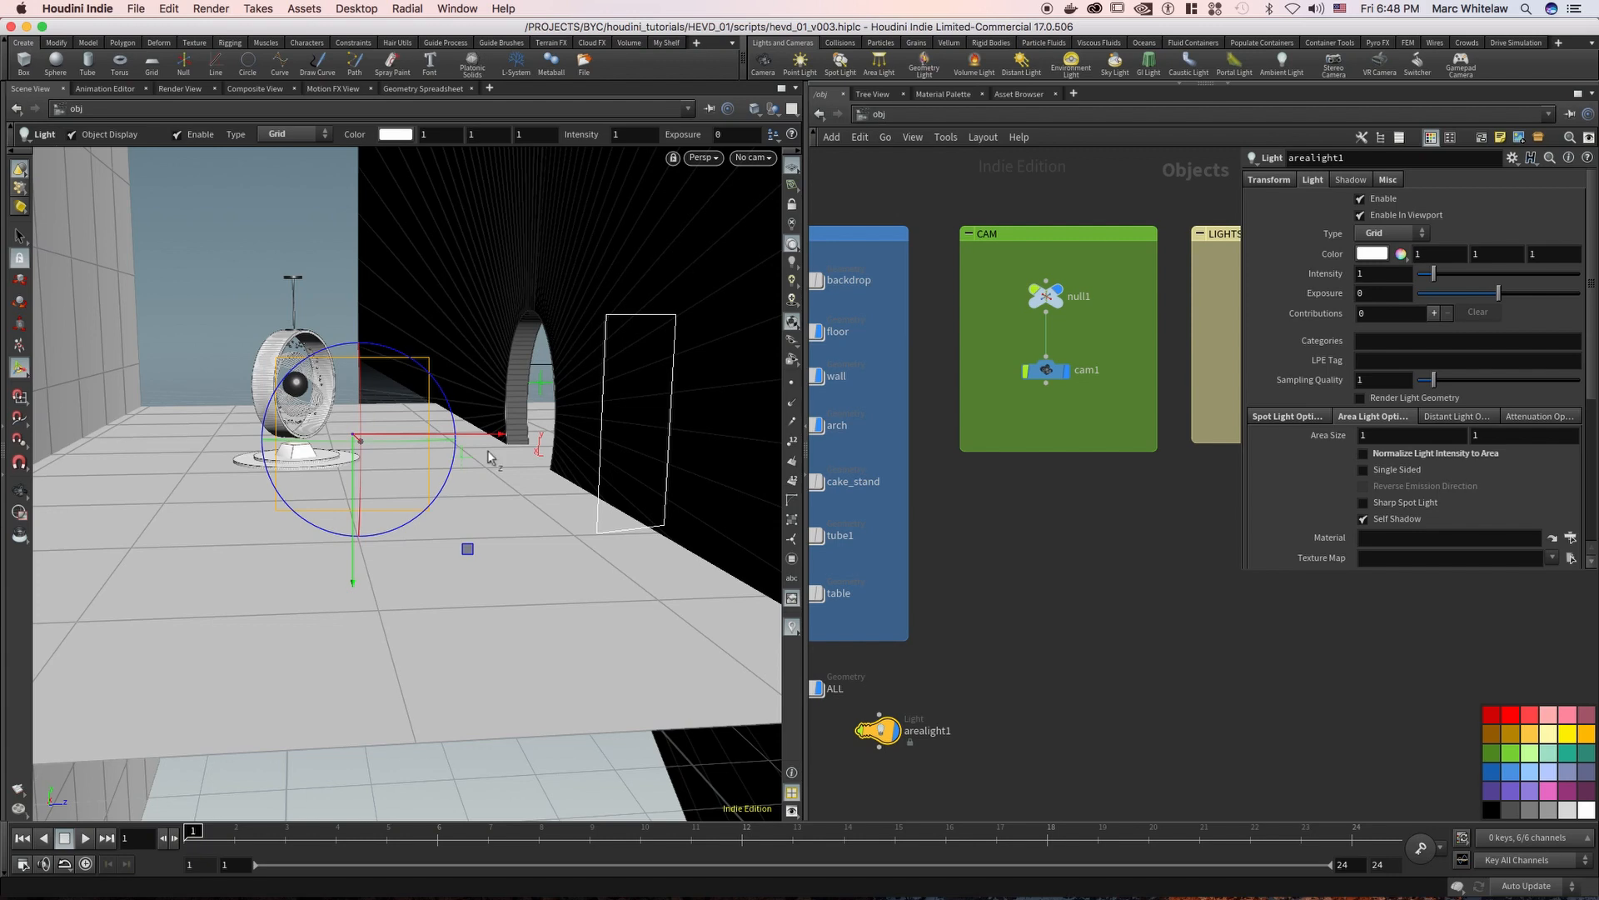
pyautogui.moveTo(1389, 436); pyautogui.dragTo(1338, 448)
pyautogui.moveTo(1496, 436); pyautogui.dragTo(1444, 443)
pyautogui.write('3')
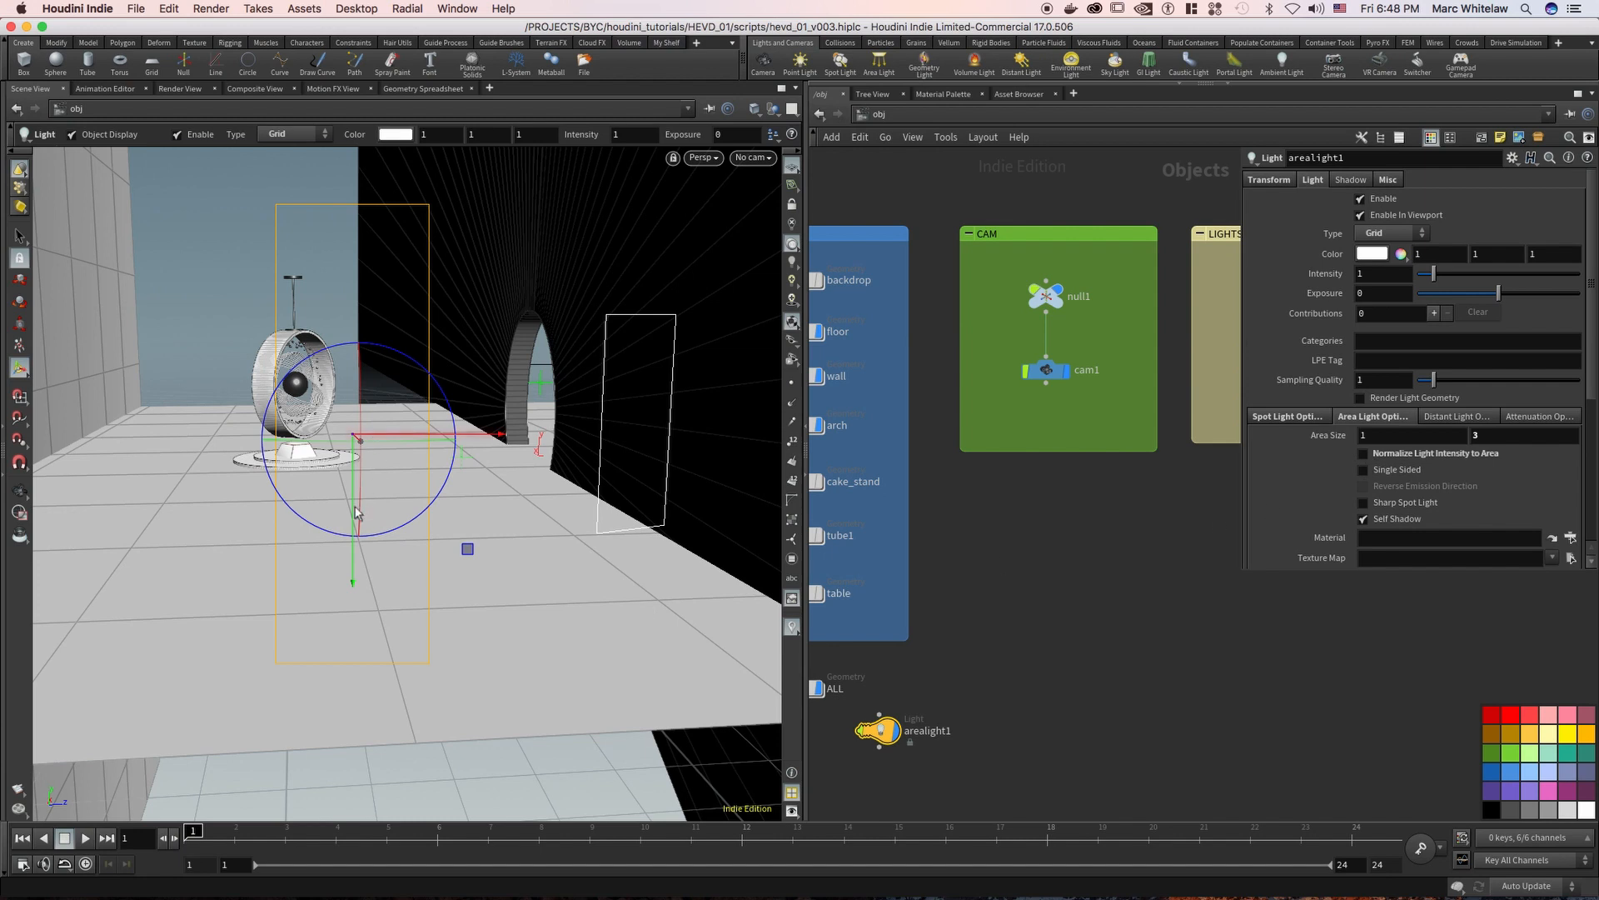
# Check arealight2's area settings and move the arealight1 node directly beneath the LIGHTS network box
pyautogui.moveTo(1210, 363); pyautogui.dragTo(1021, 388, button='middle')
pyautogui.click(1083, 393)
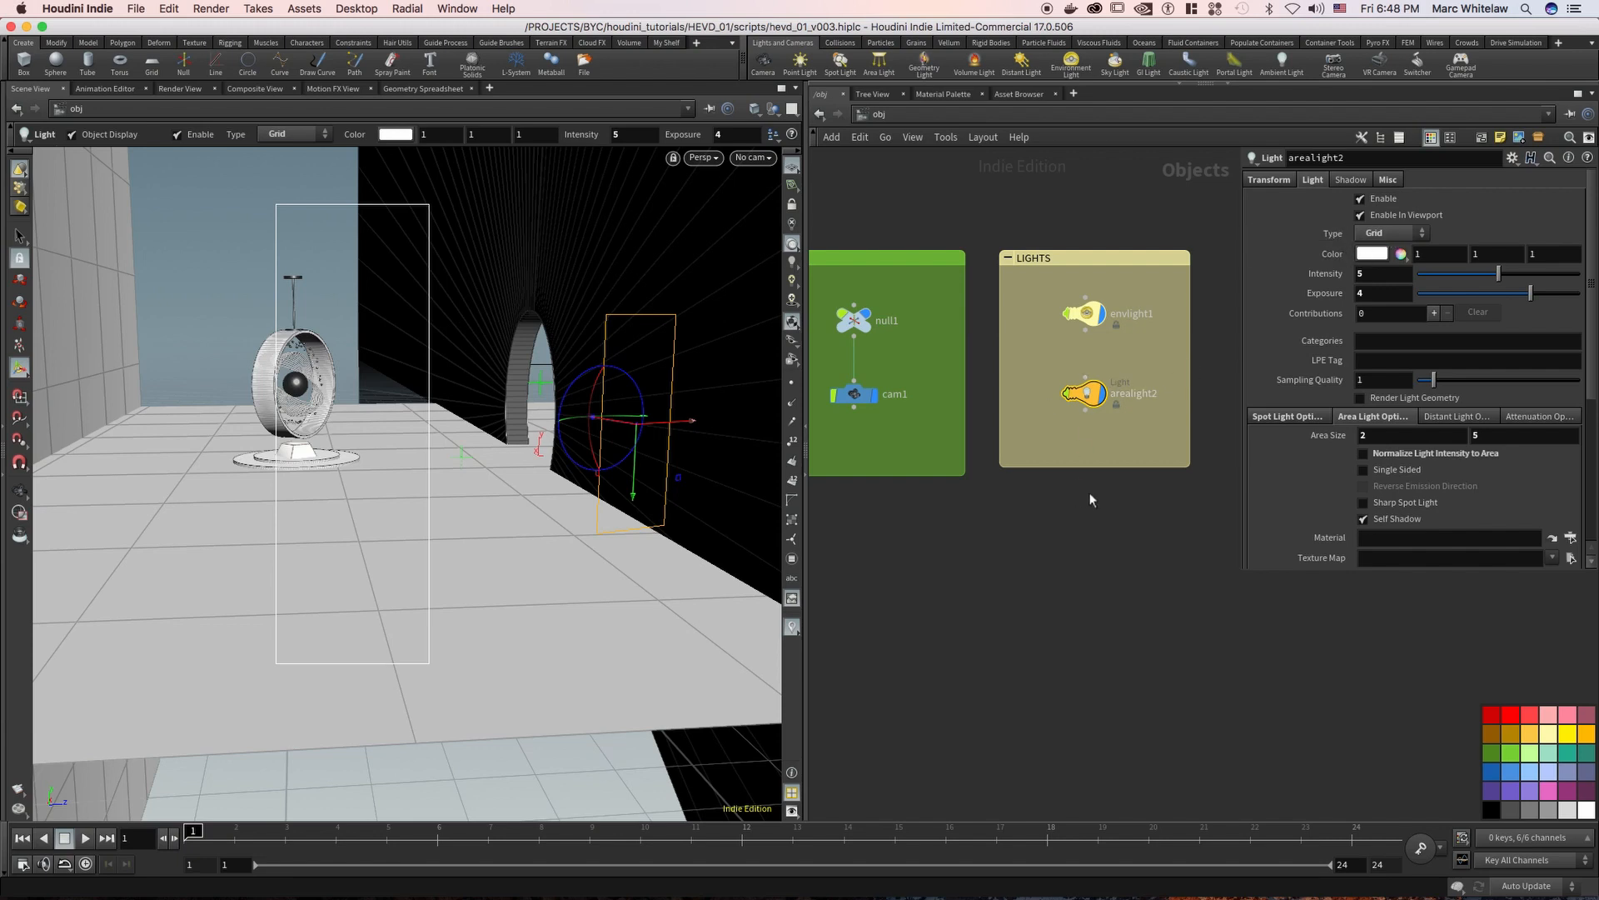
pyautogui.scroll(-5, 1042, 471)
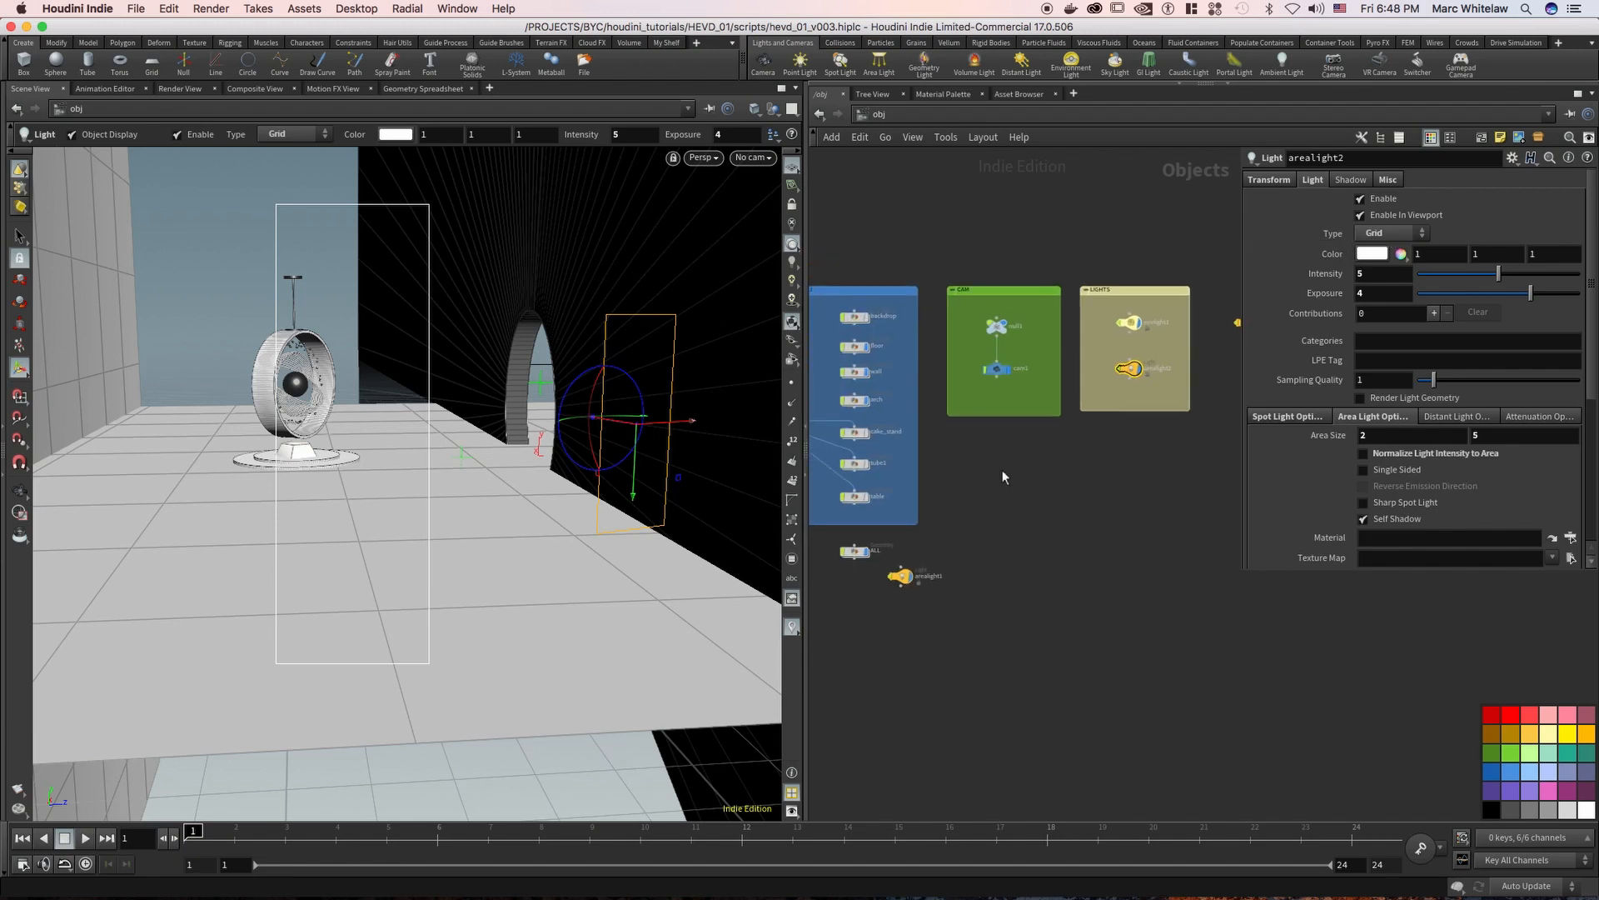
pyautogui.click(926, 561)
pyautogui.moveTo(931, 565); pyautogui.dragTo(1168, 403)
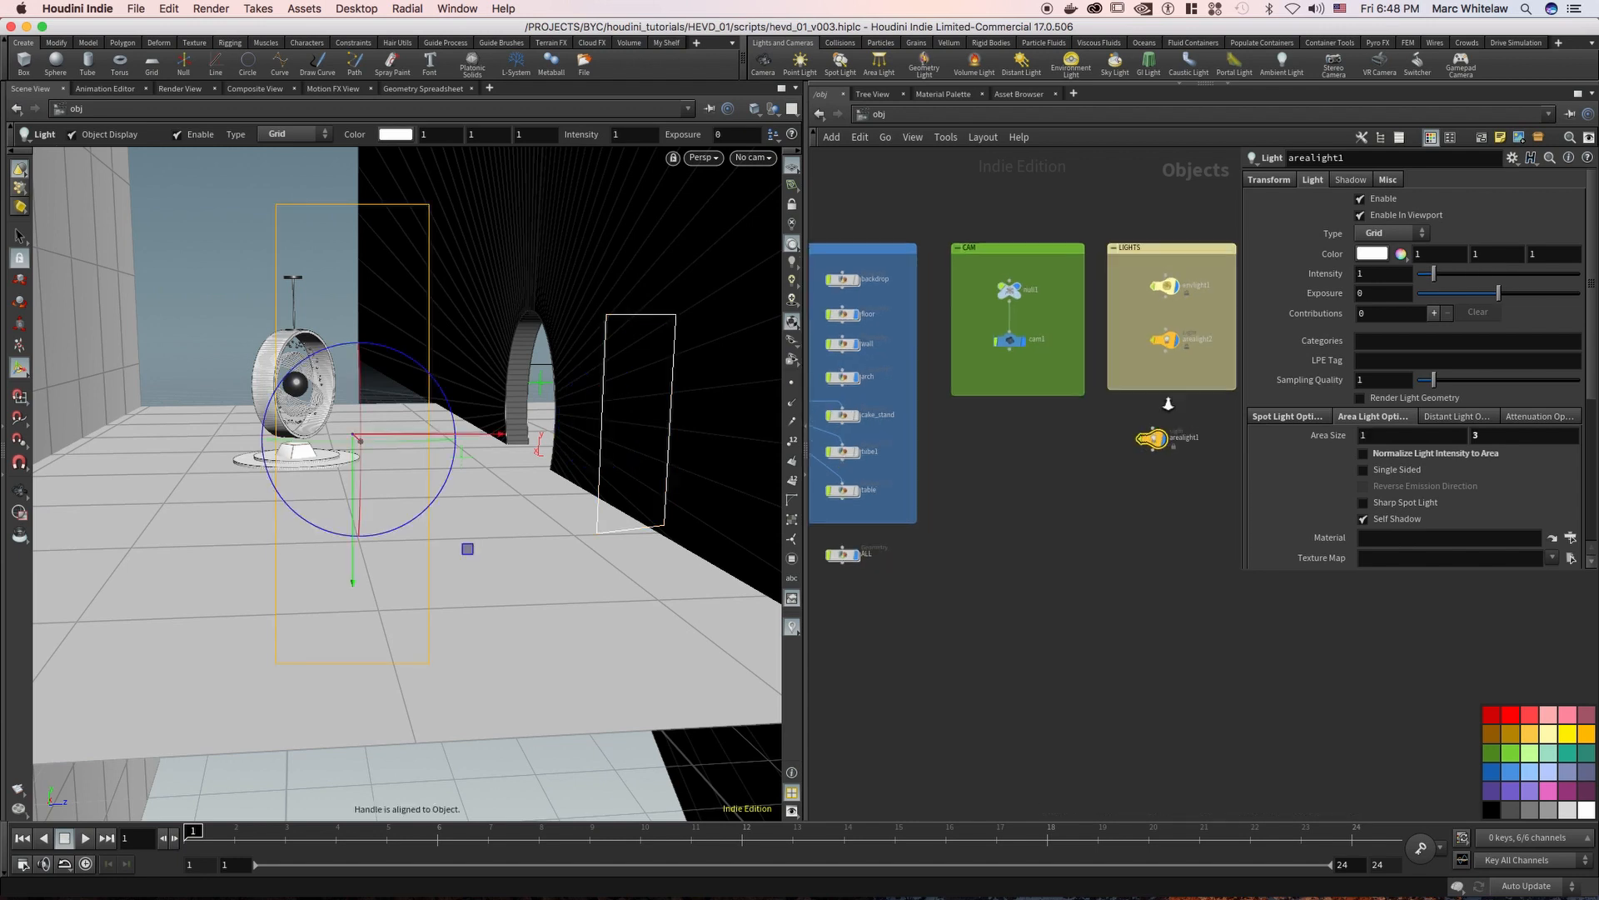
pyautogui.scroll(5, 1168, 403)
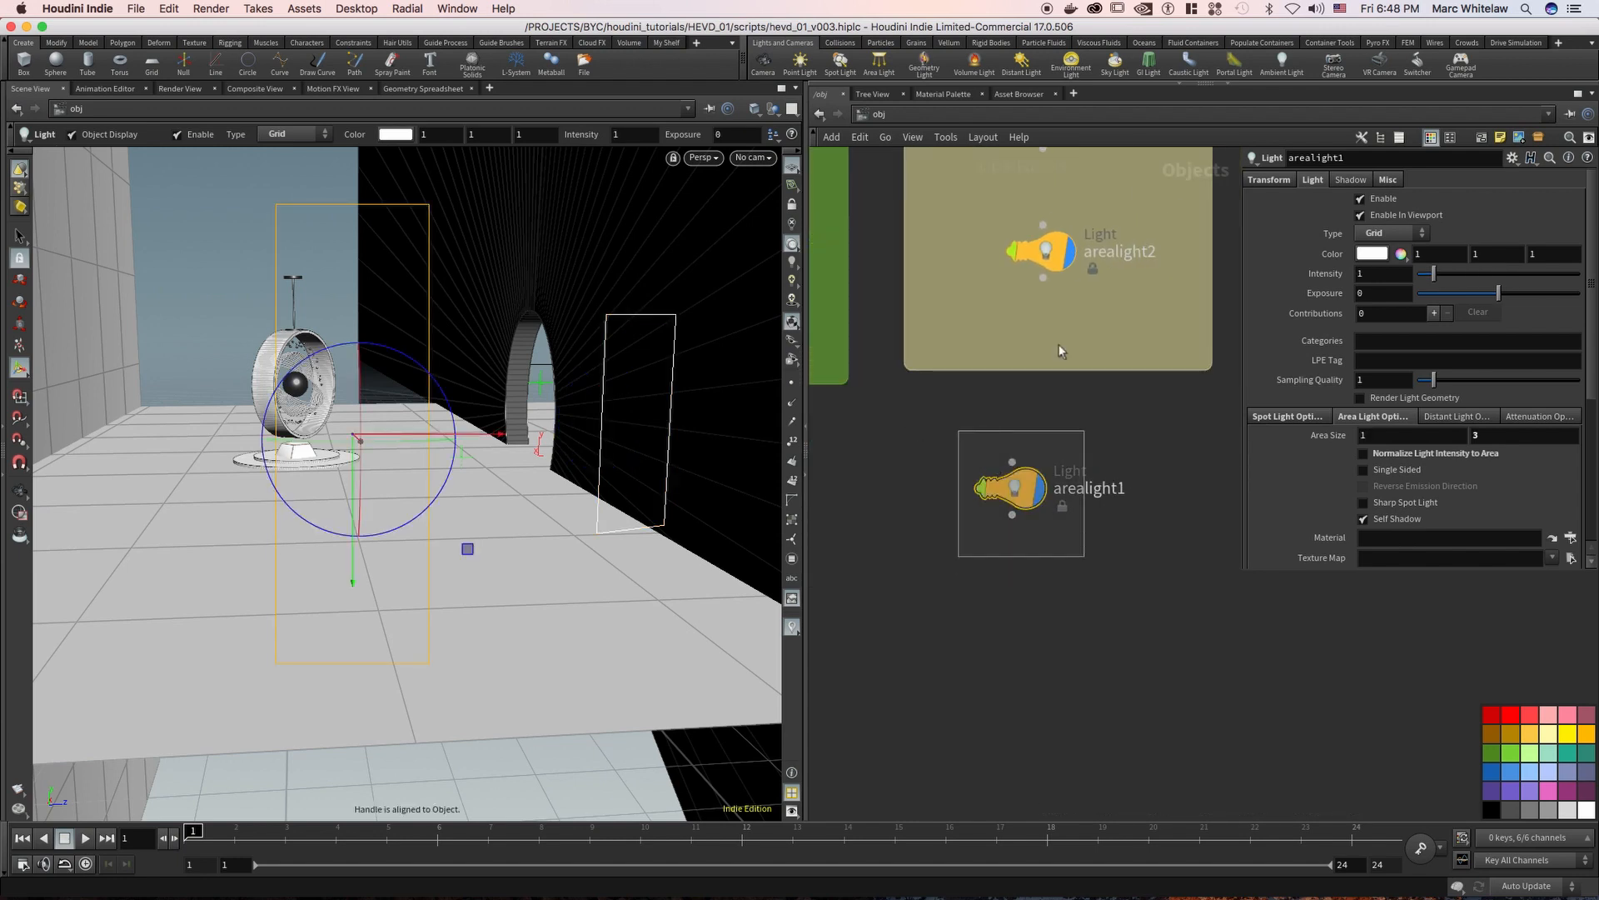
# Change arealight1's type to Disk and set its area size to 1 by 1
pyautogui.click(1387, 234)
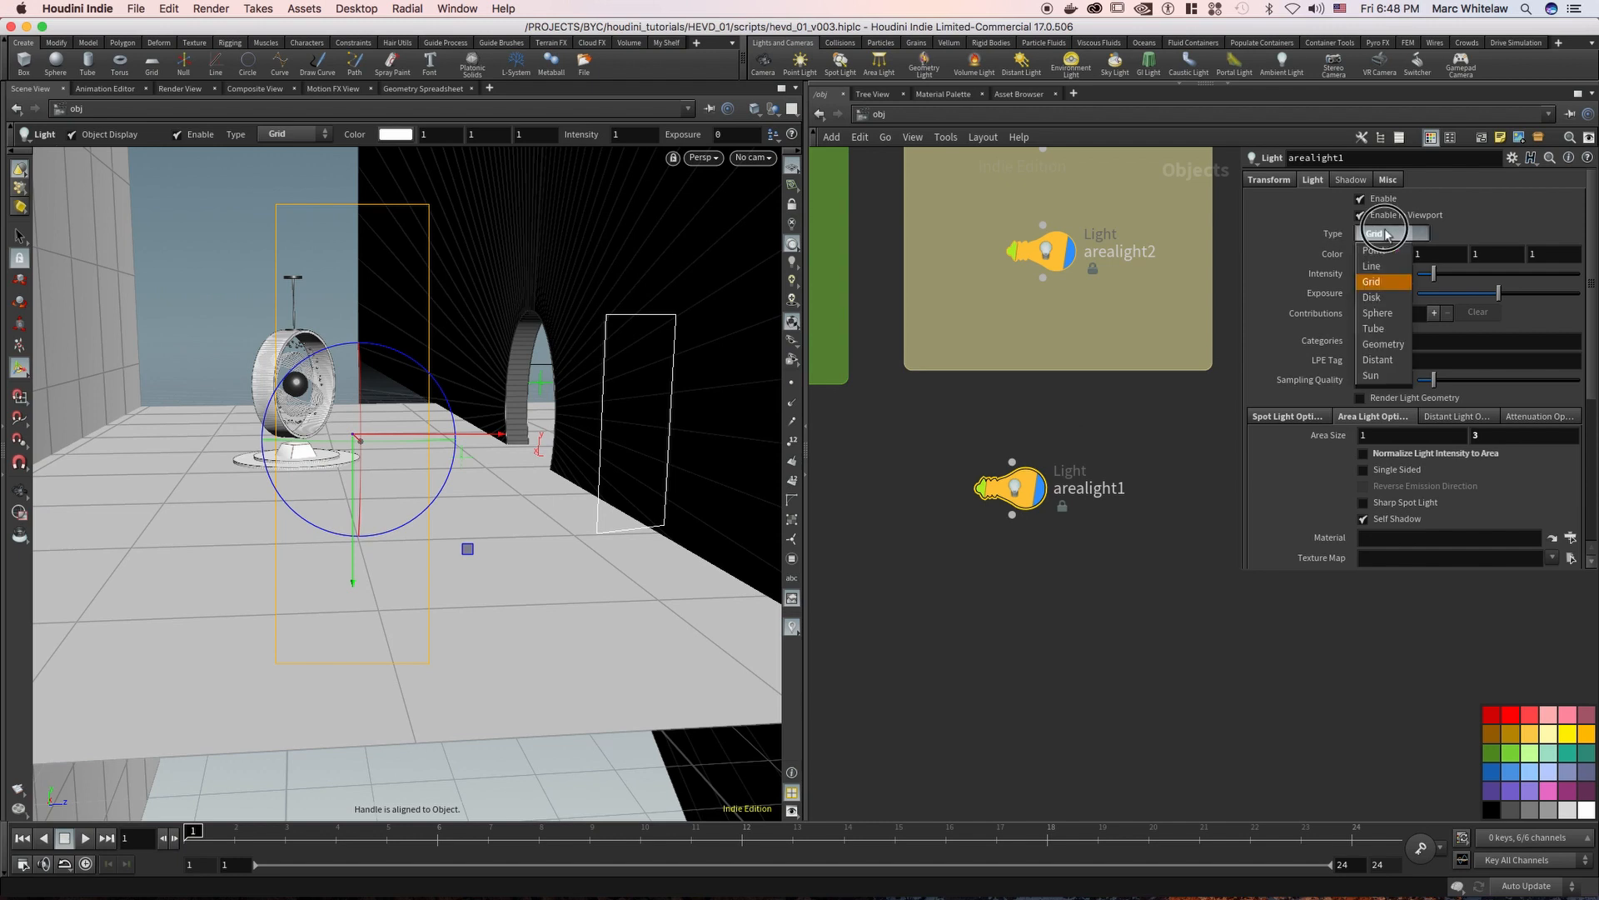
pyautogui.click(1376, 298)
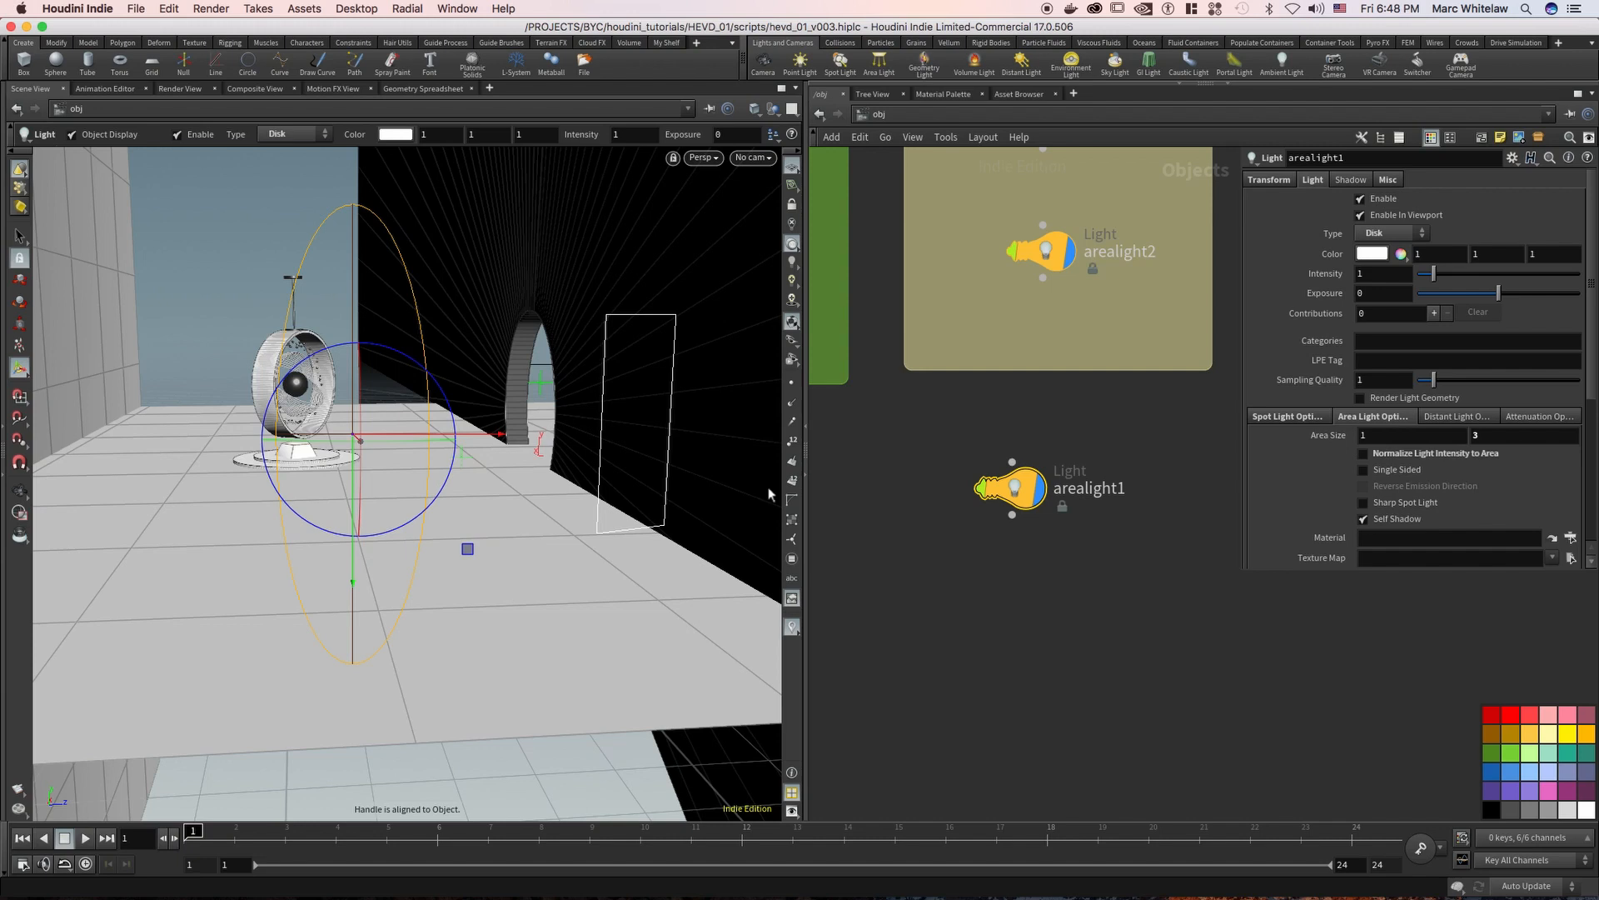
pyautogui.moveTo(1486, 436); pyautogui.dragTo(1395, 445)
pyautogui.write('1')
pyautogui.press('Return')
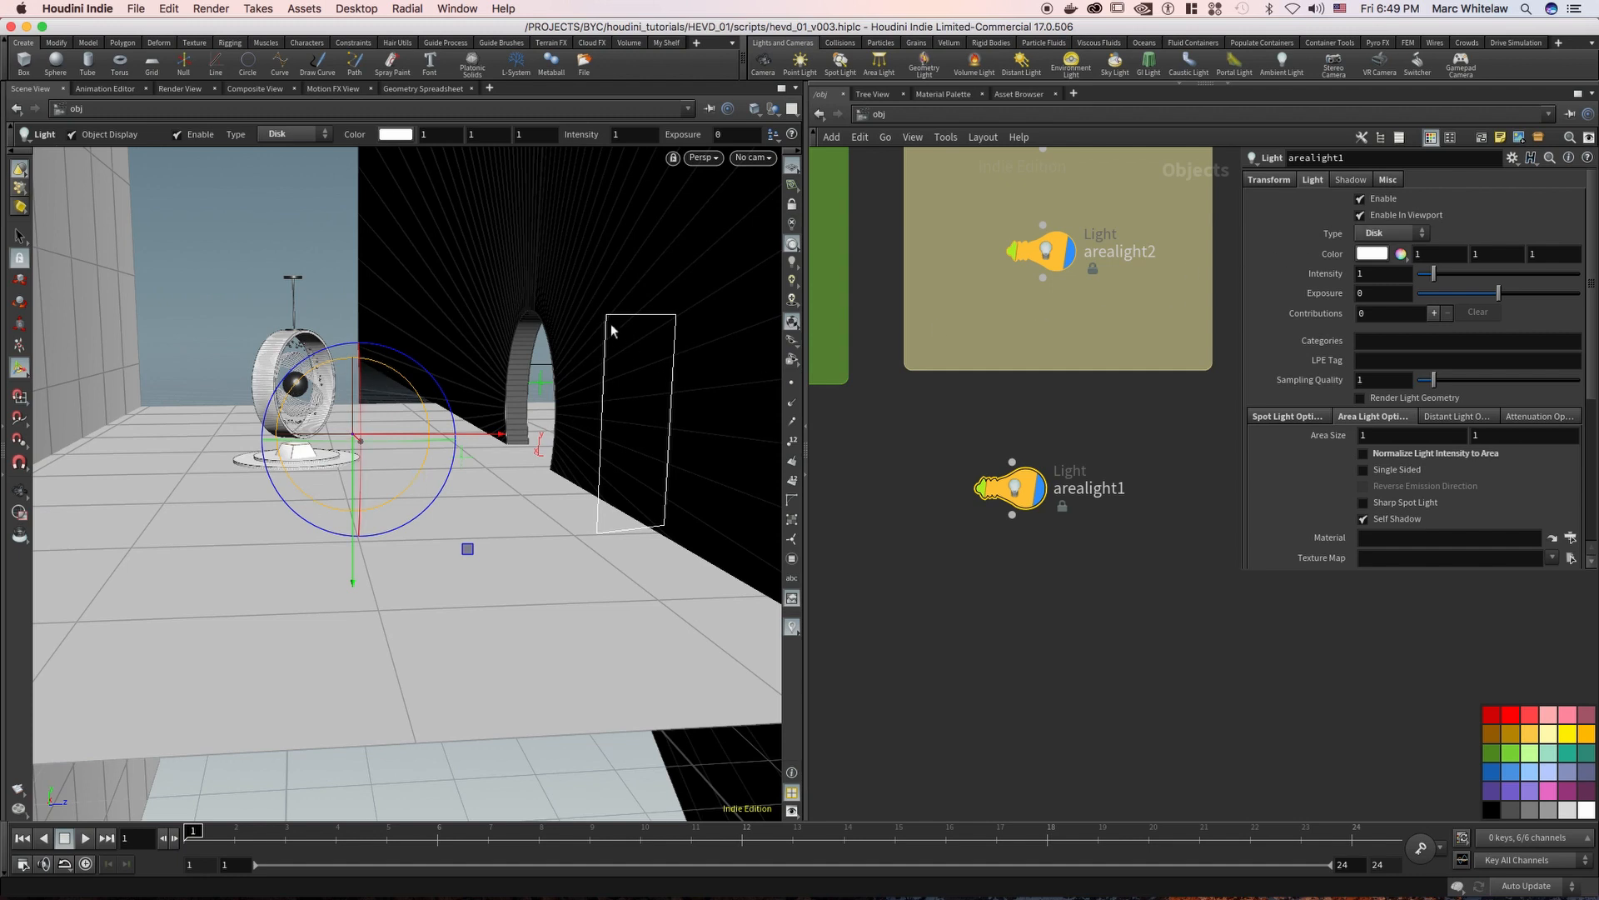
# Change arealight1's type to Sun and tilt the light by about 15.3° with its rotation handle
pyautogui.click(1371, 234)
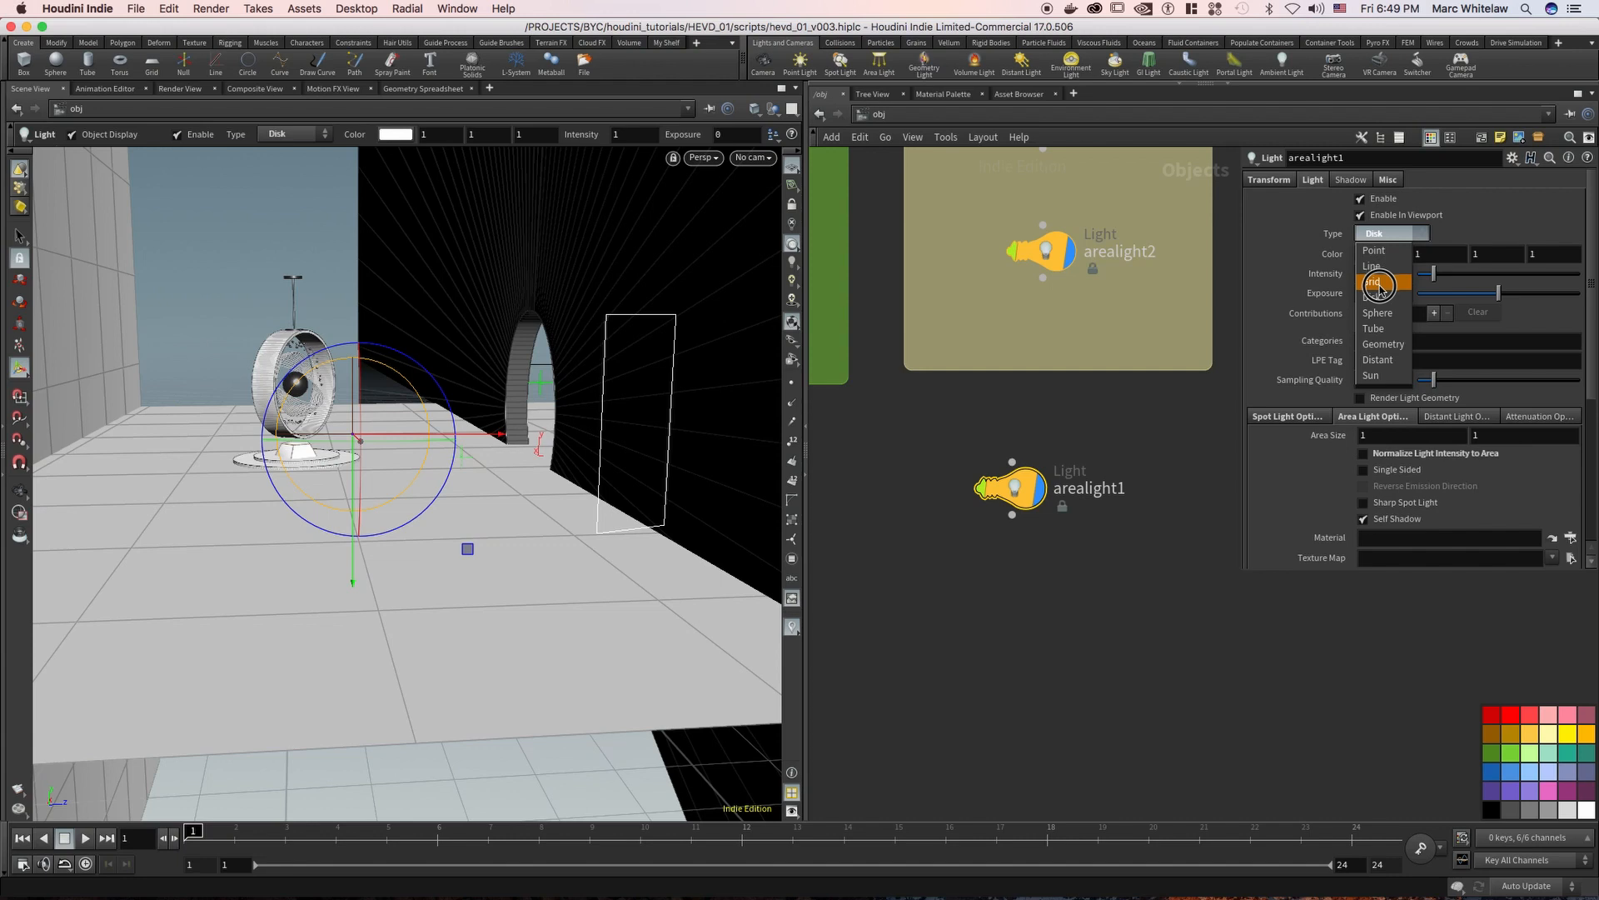
pyautogui.moveTo(1378, 285); pyautogui.dragTo(1372, 375)
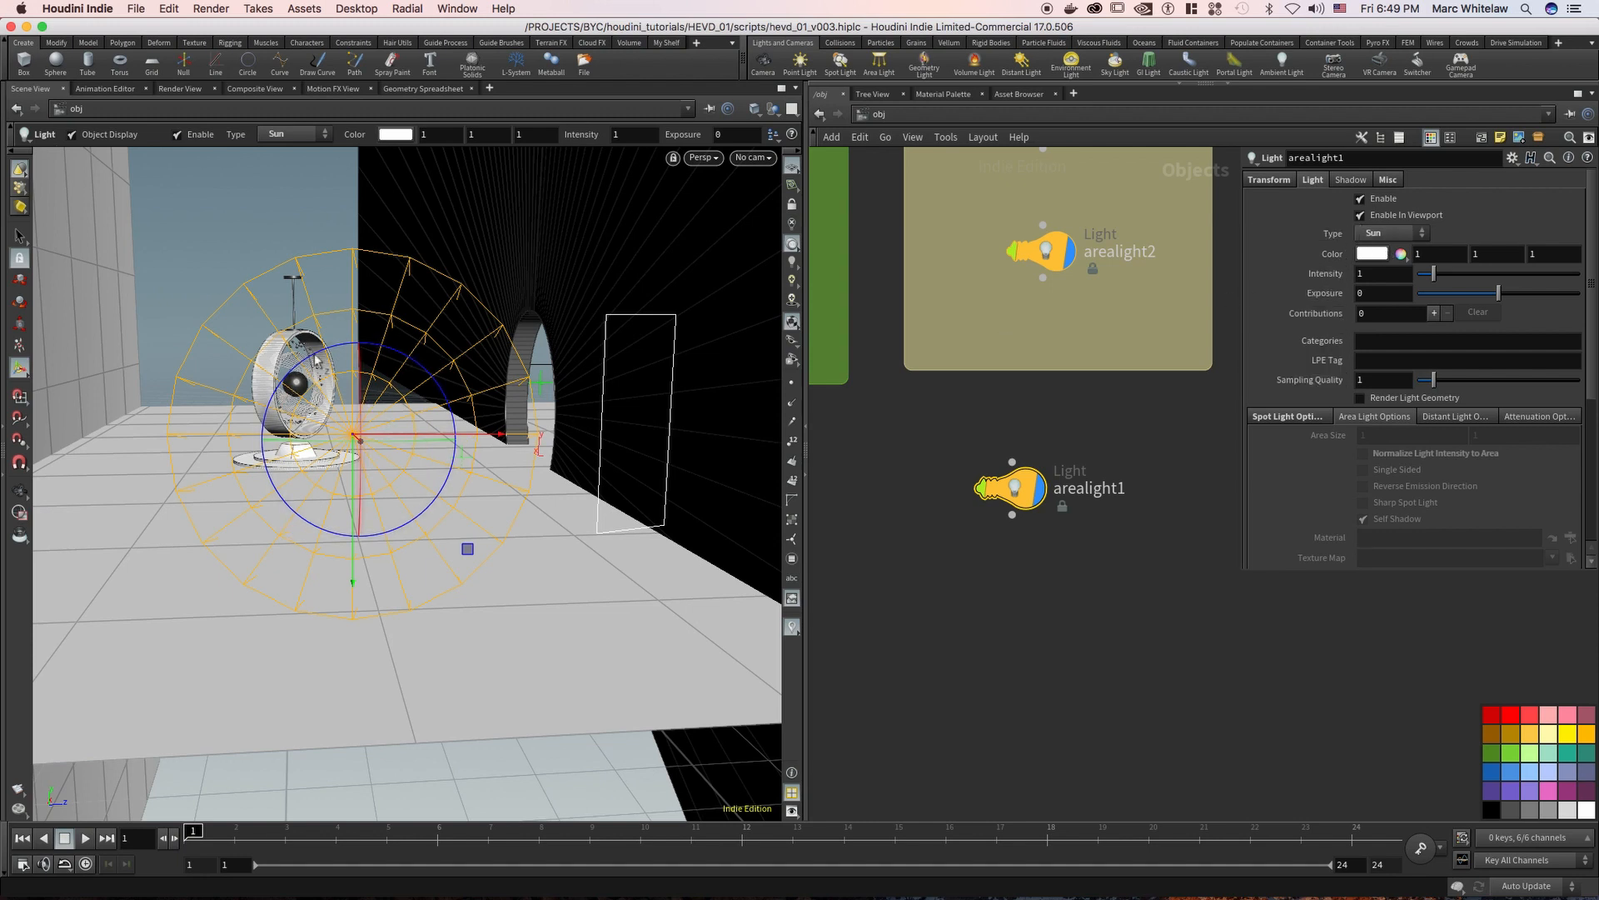
pyautogui.keyDown('alt'); pyautogui.moveTo(446, 404); pyautogui.dragTo(405, 421); pyautogui.keyUp('alt')
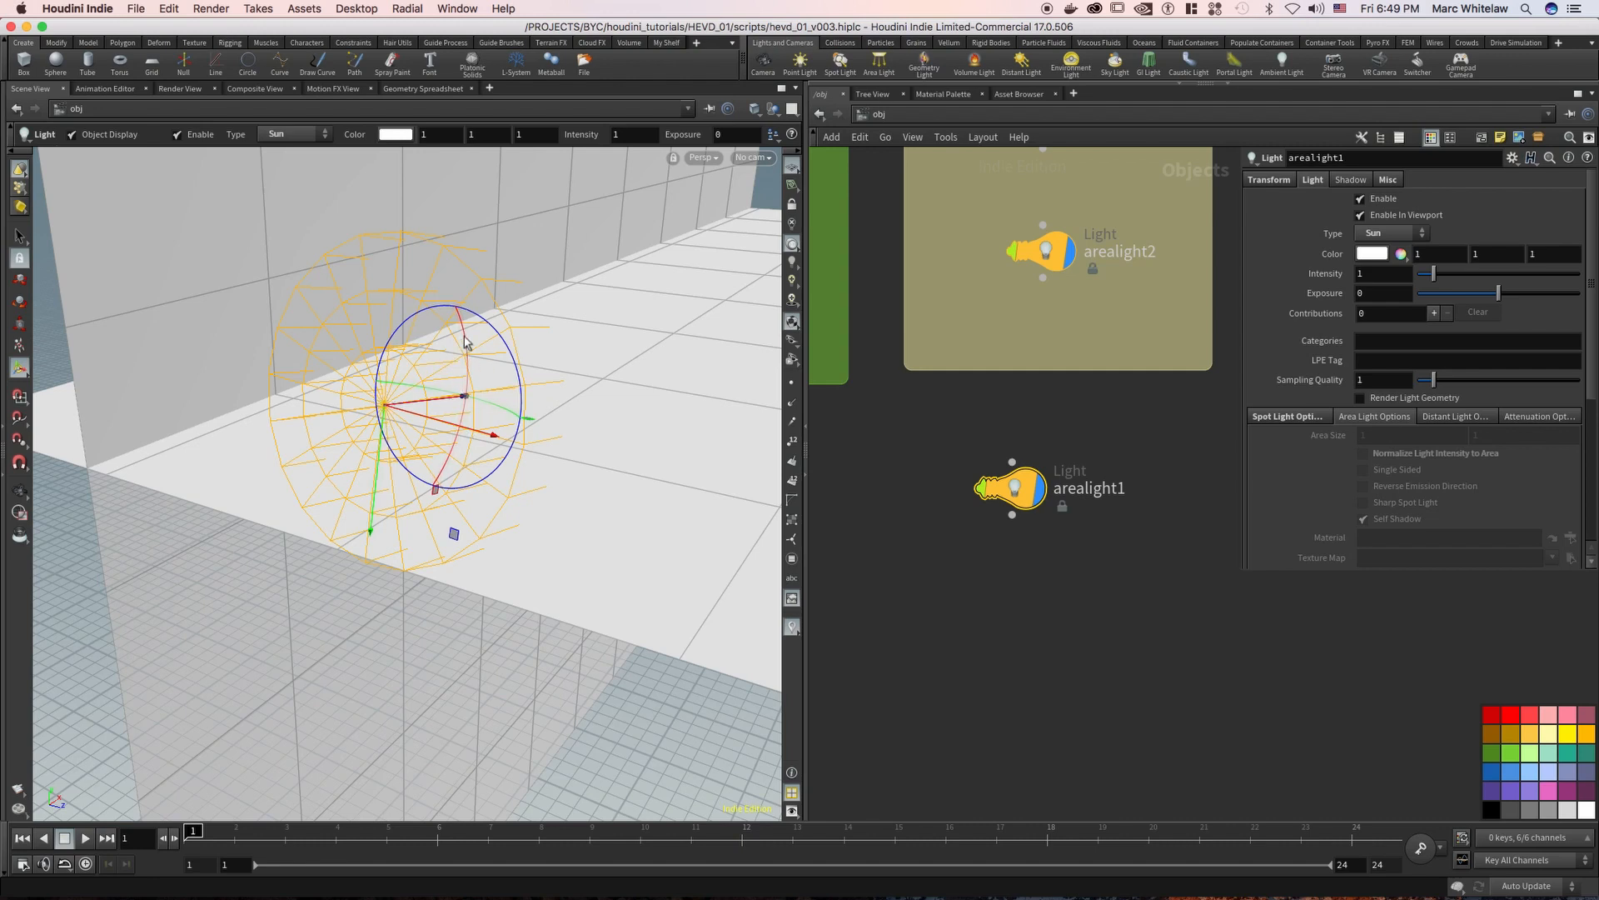
pyautogui.moveTo(464, 332); pyautogui.dragTo(471, 367)
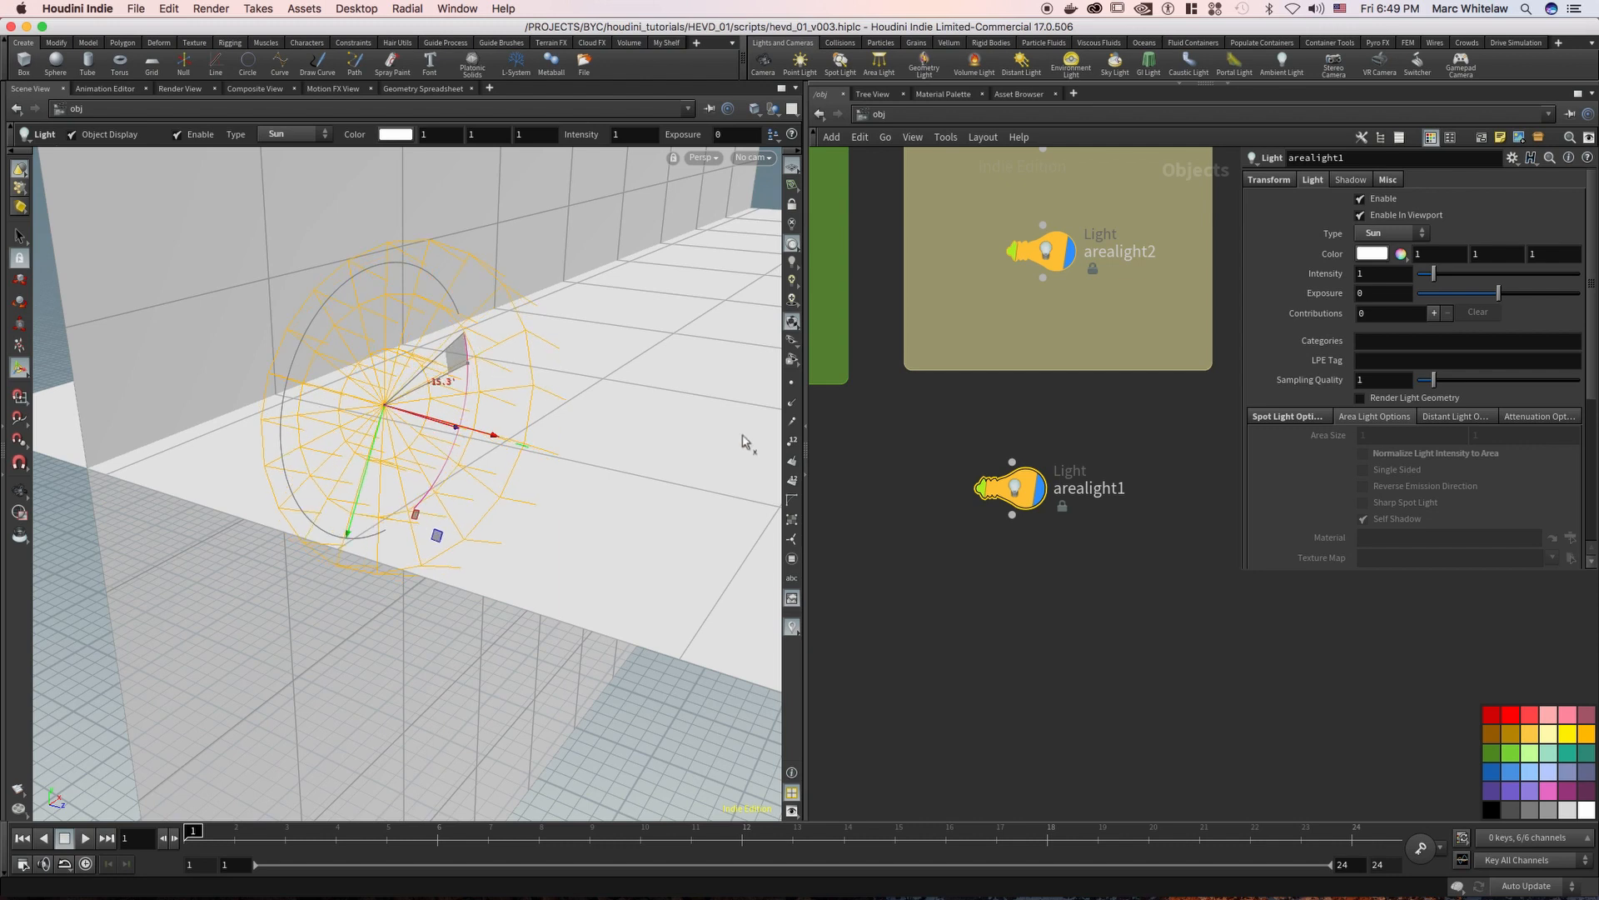
# Set arealight1's Sun Angle to 1 in the distant light options
pyautogui.click(1279, 417)
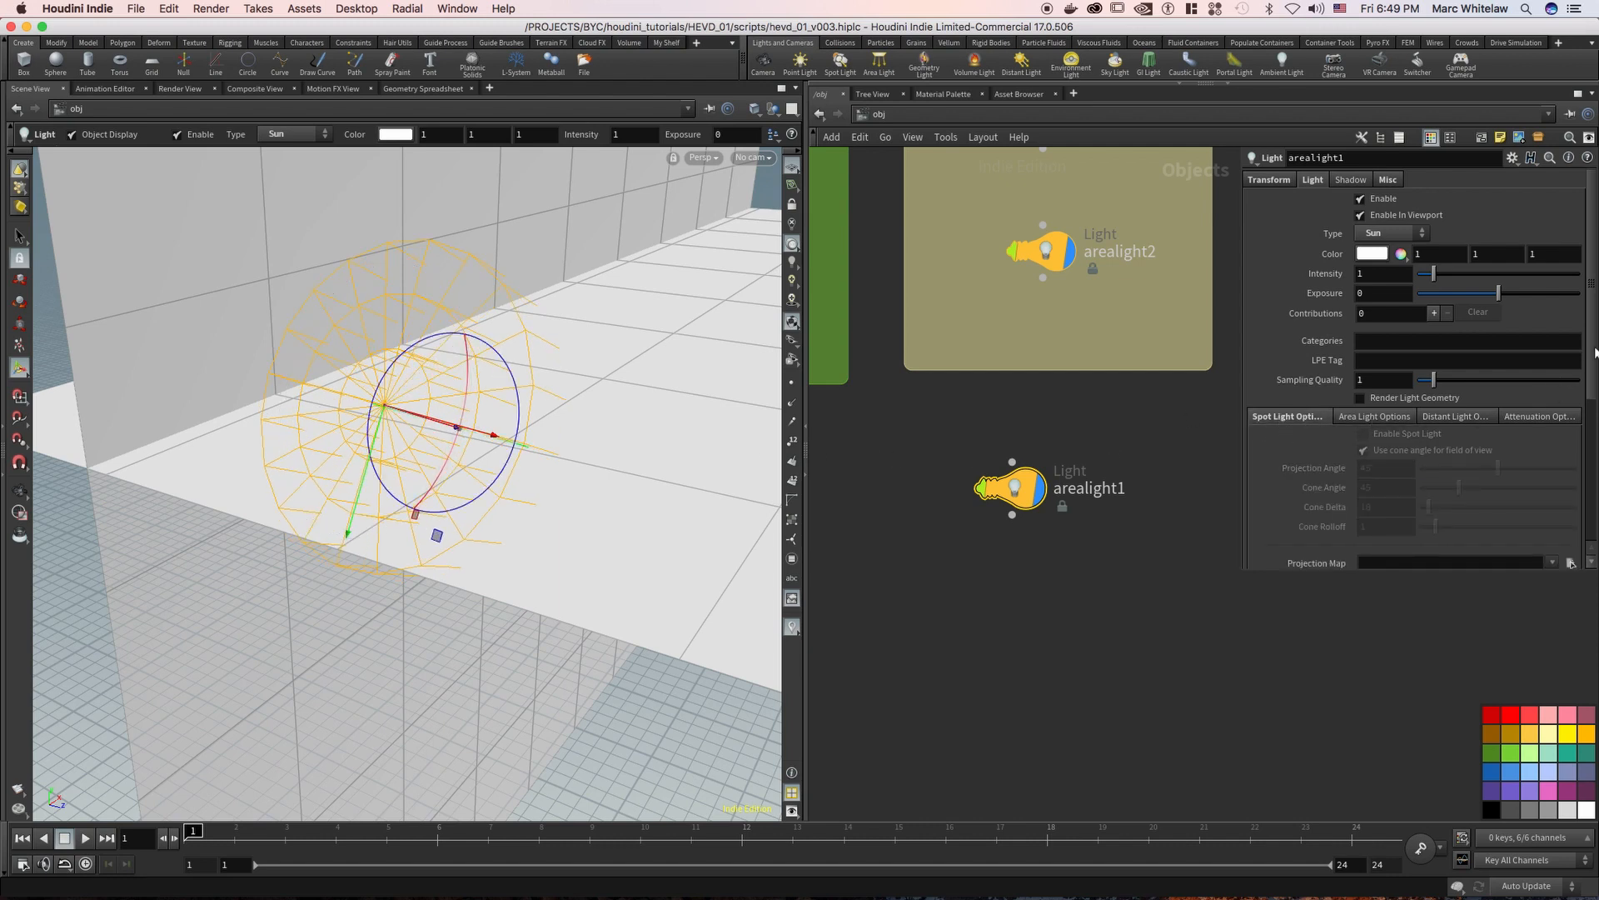
pyautogui.click(1459, 417)
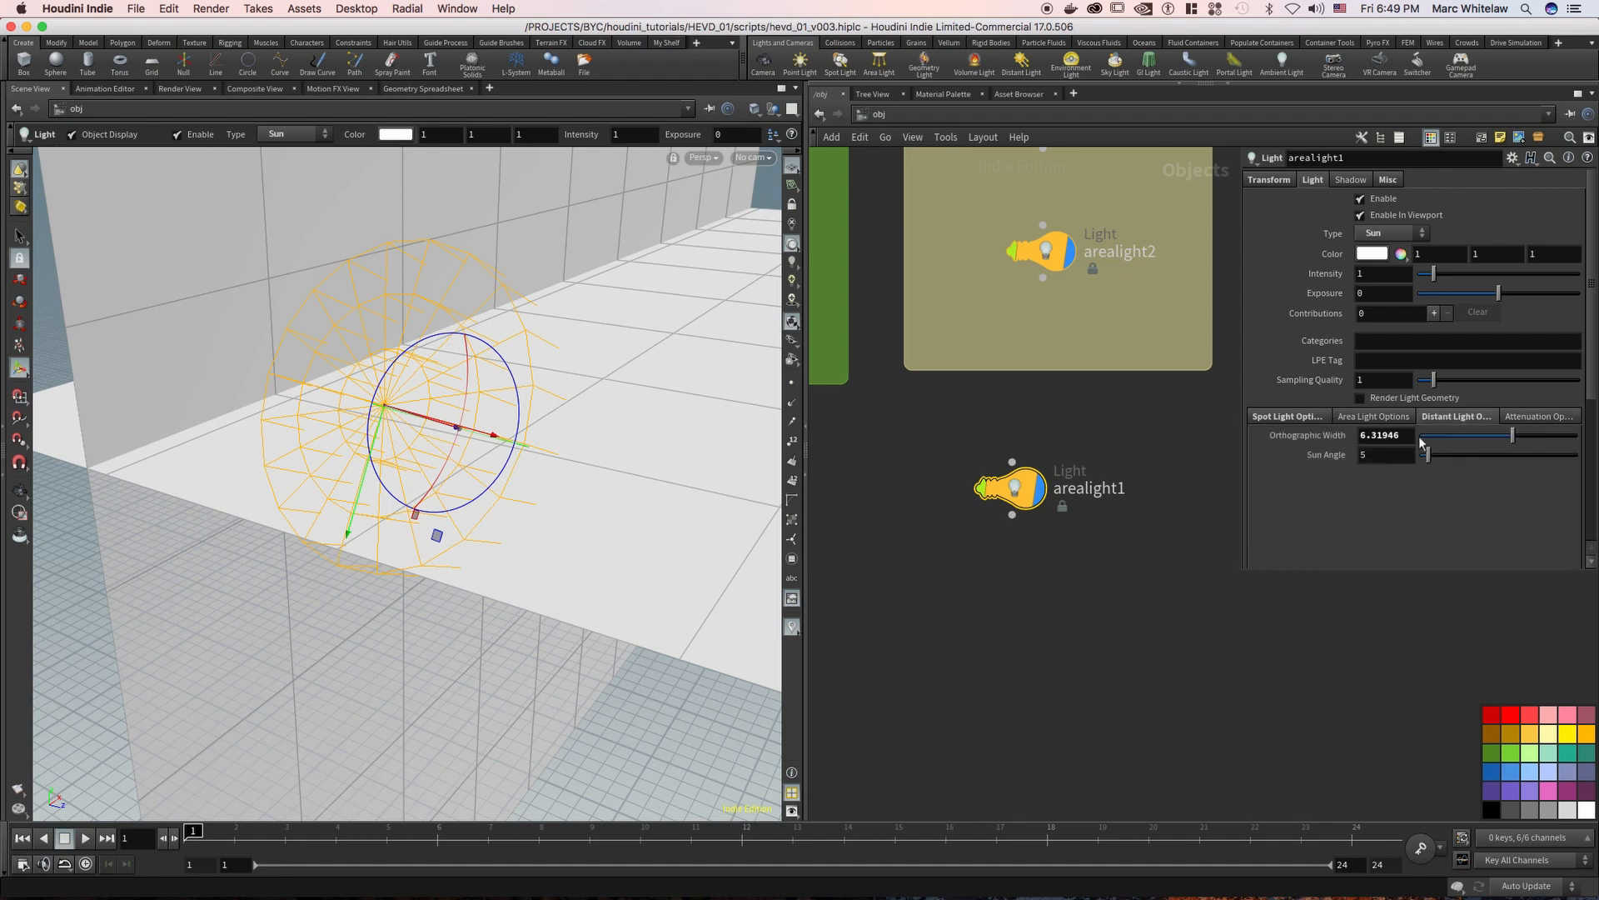
pyautogui.click(1380, 457)
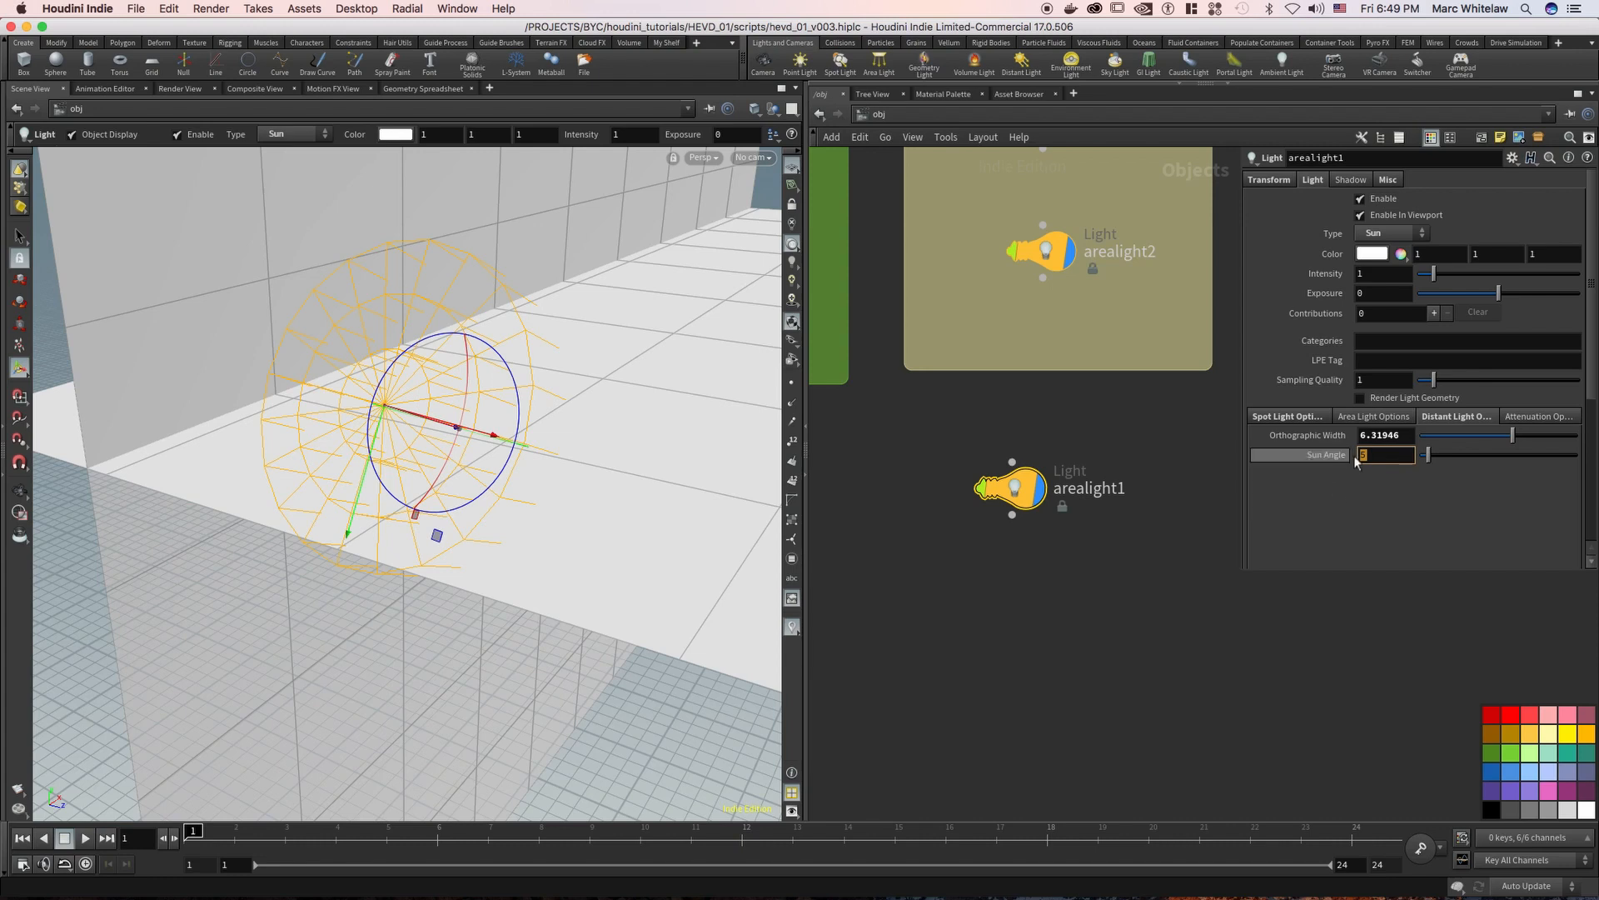
pyautogui.rightClick(559, 365)
pyautogui.click(559, 383)
pyautogui.press('Escape')
pyautogui.moveTo(542, 346); pyautogui.dragTo(733, 370)
pyautogui.moveTo(1379, 460); pyautogui.dragTo(1334, 456)
pyautogui.write('1')
pyautogui.press('Return')
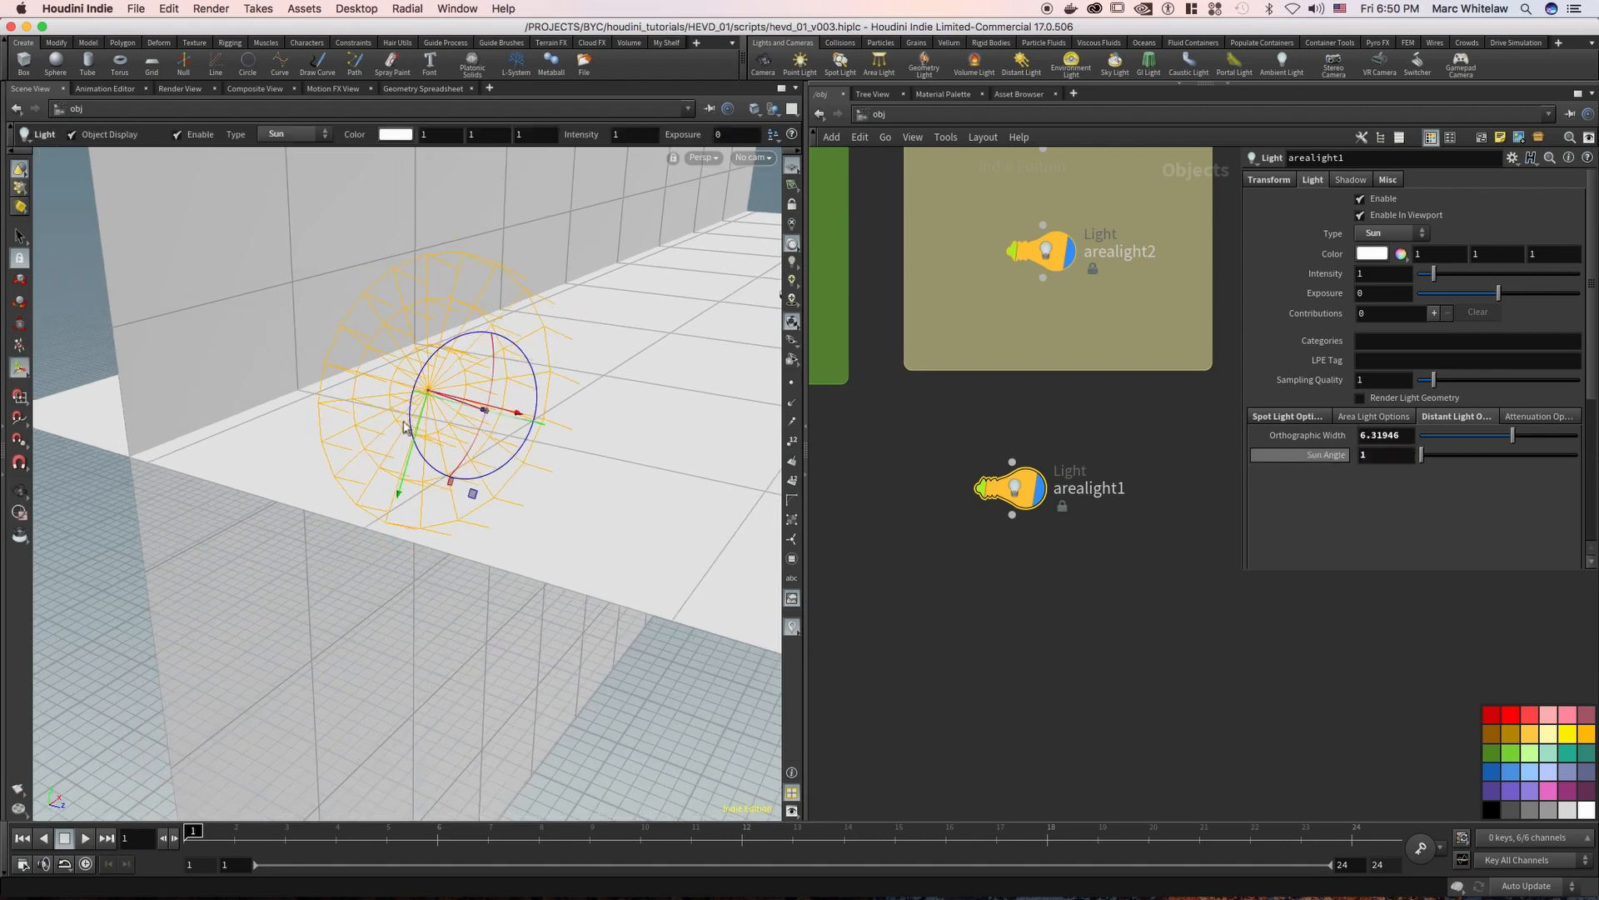
# Set arealight1's Sun Angle to 45 and view the light's cone in the scene
pyautogui.moveTo(1376, 458); pyautogui.dragTo(1331, 460)
pyautogui.write('45')
pyautogui.press('Return')
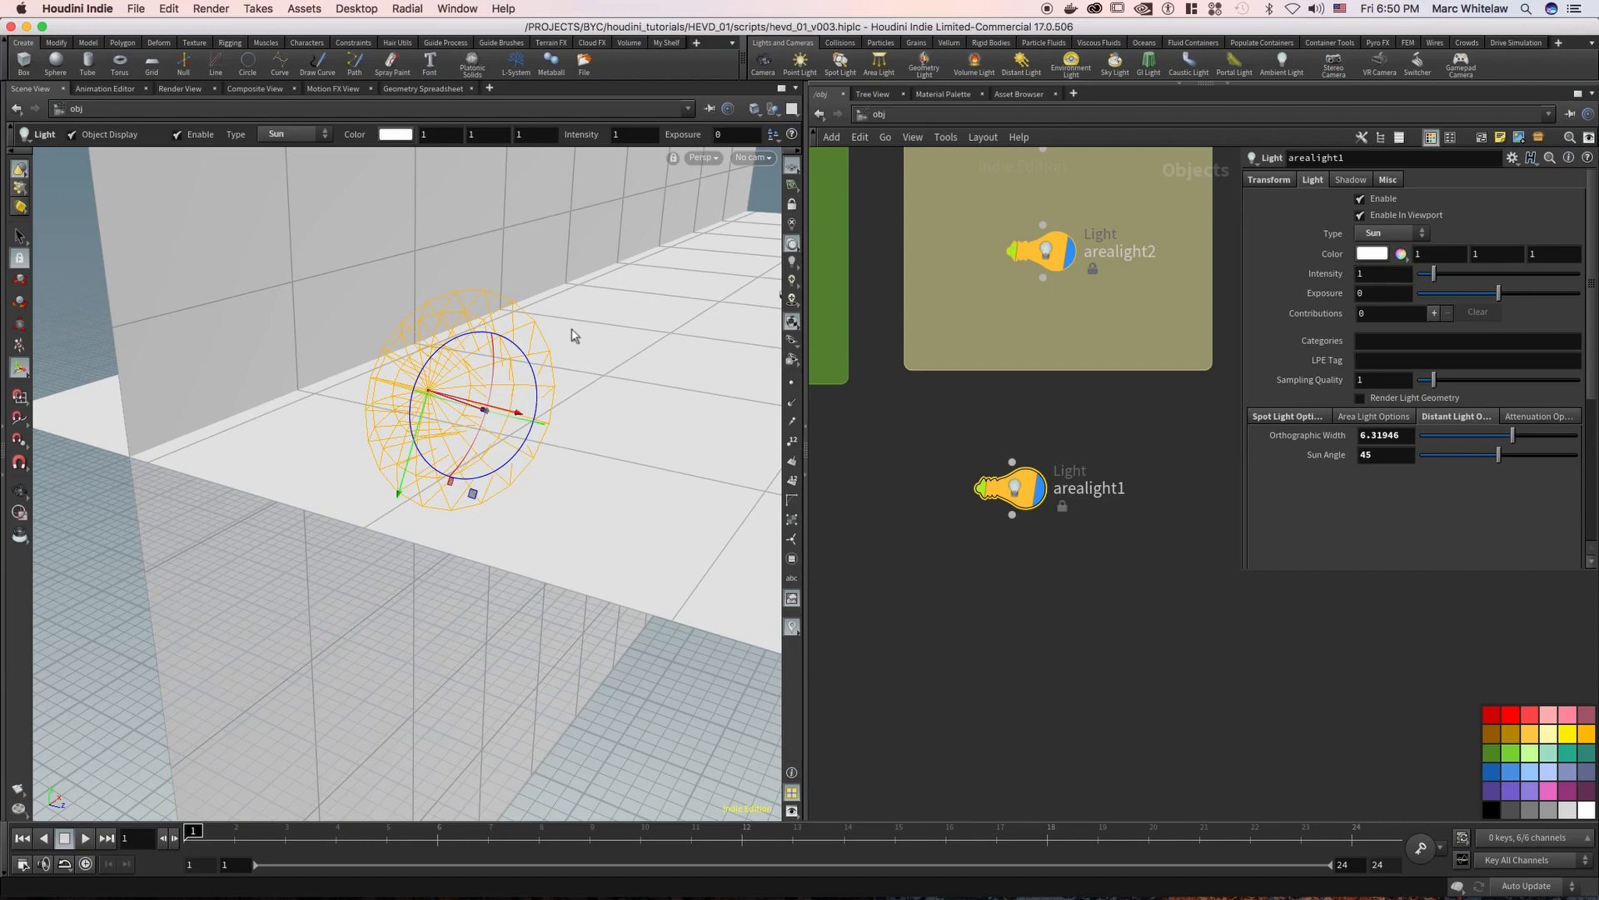
pyautogui.press('Escape')
pyautogui.moveTo(596, 403); pyautogui.dragTo(516, 423)
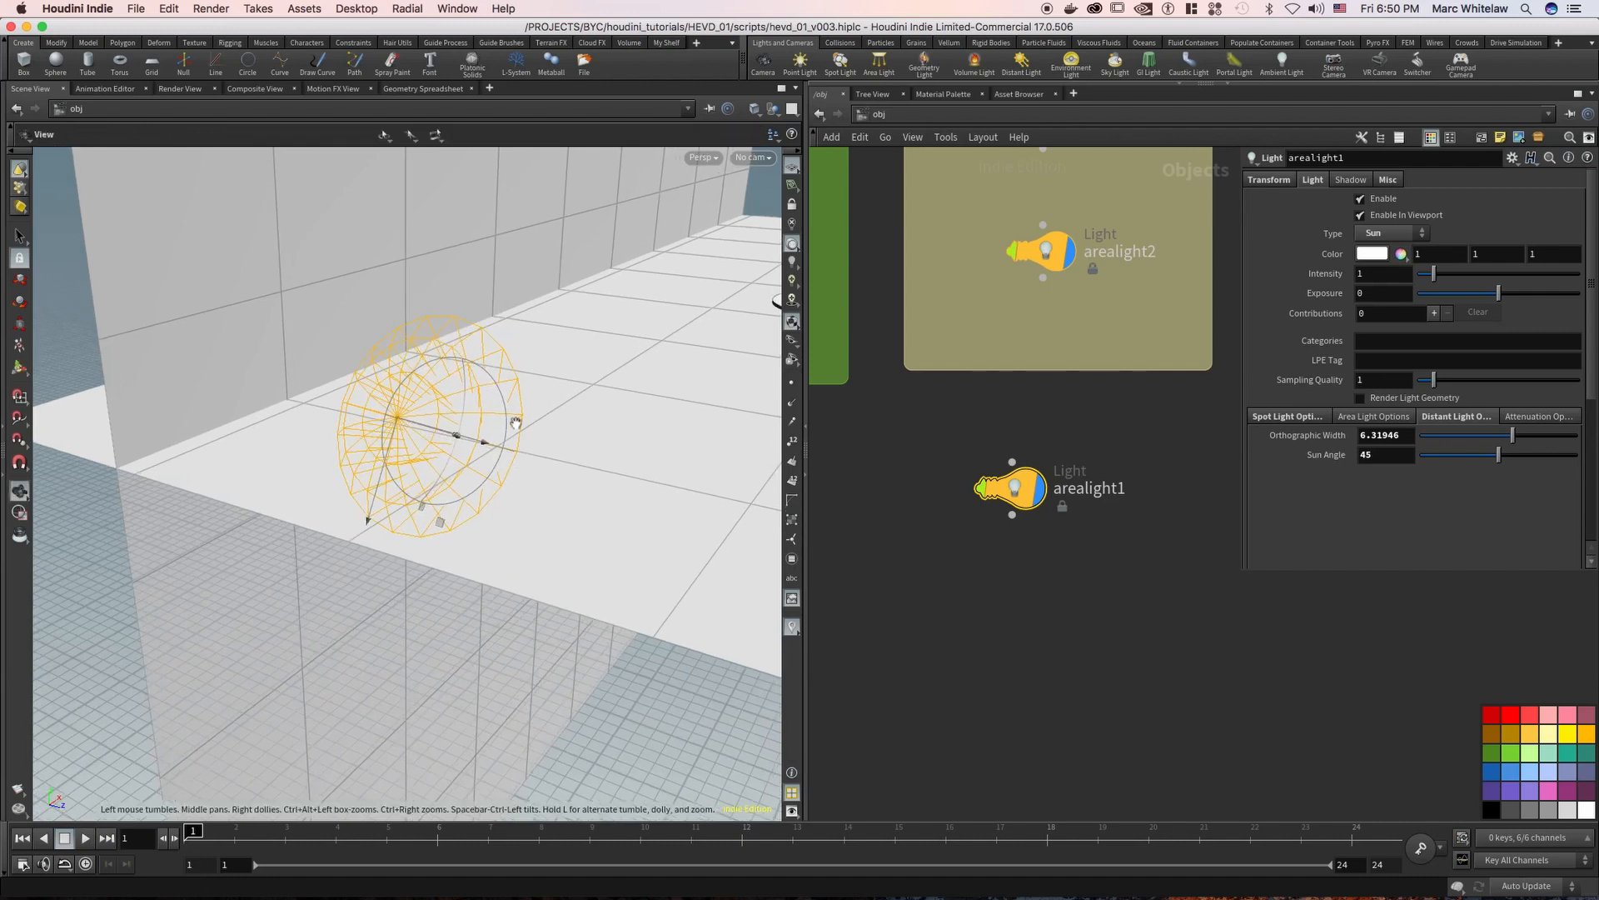
pyautogui.press('Return')
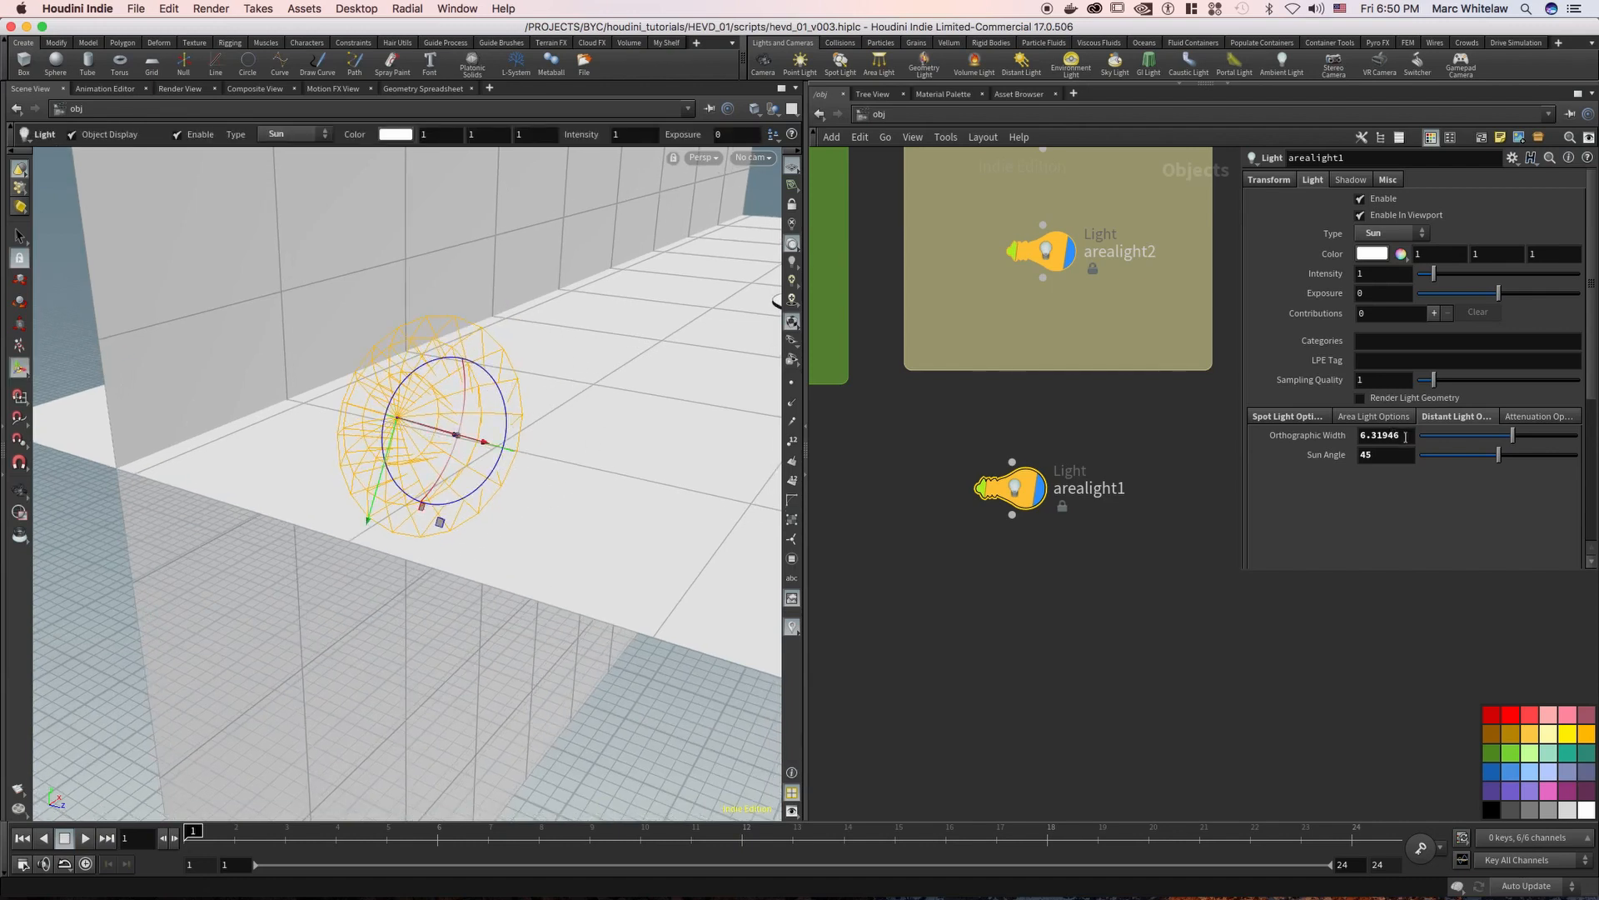
# Try the Distant type on arealight1 and switch it back to Sun
pyautogui.click(1390, 235)
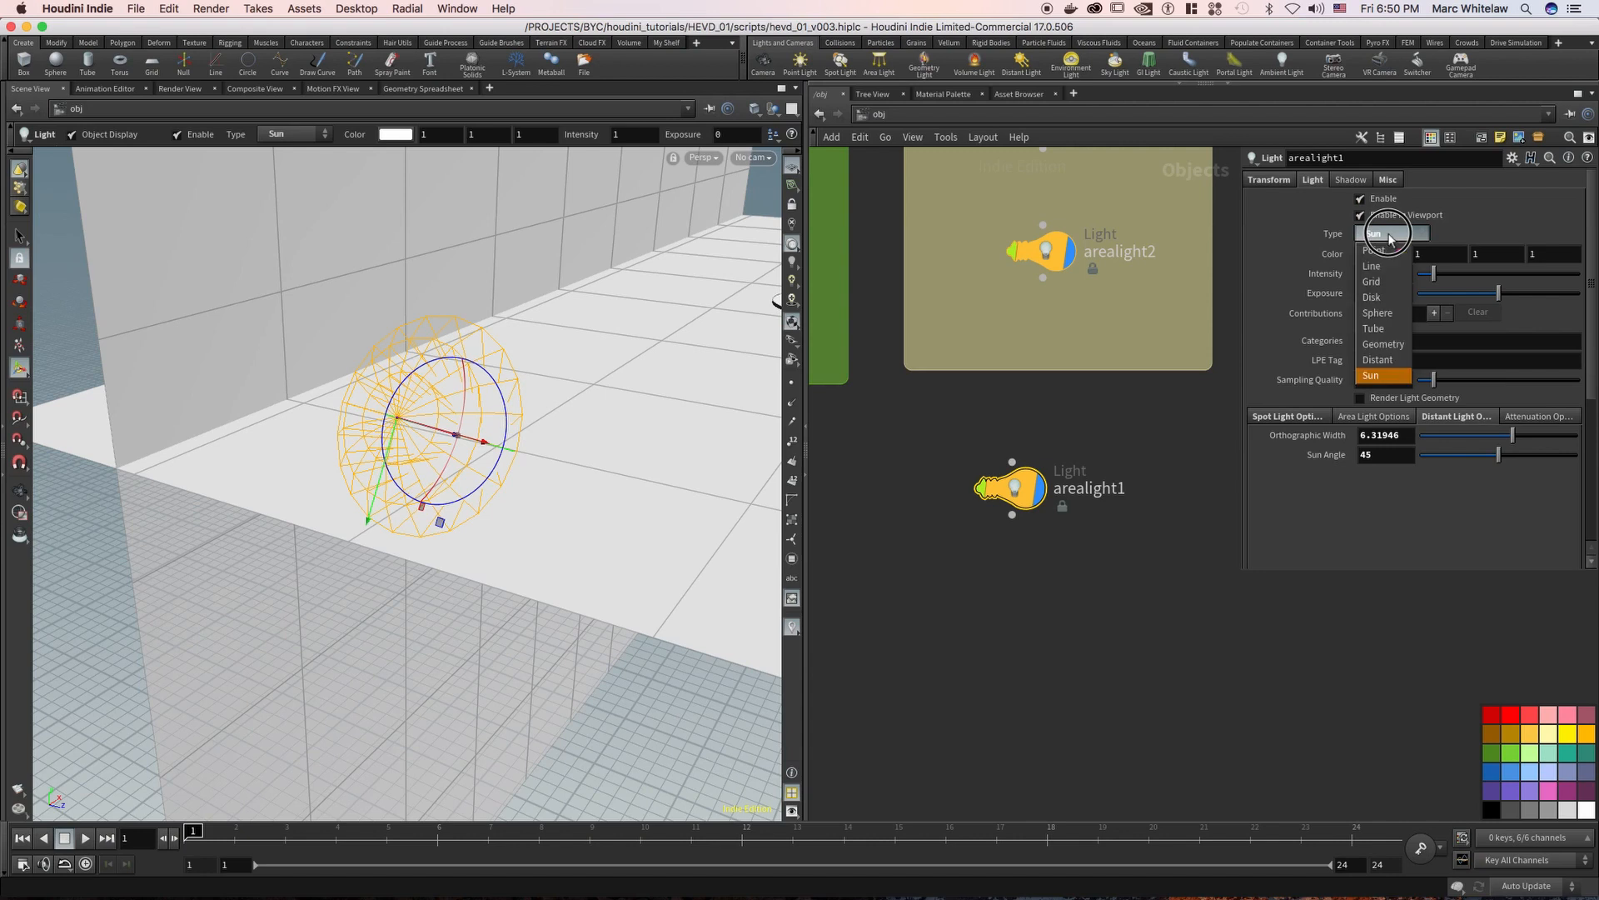
pyautogui.click(1370, 358)
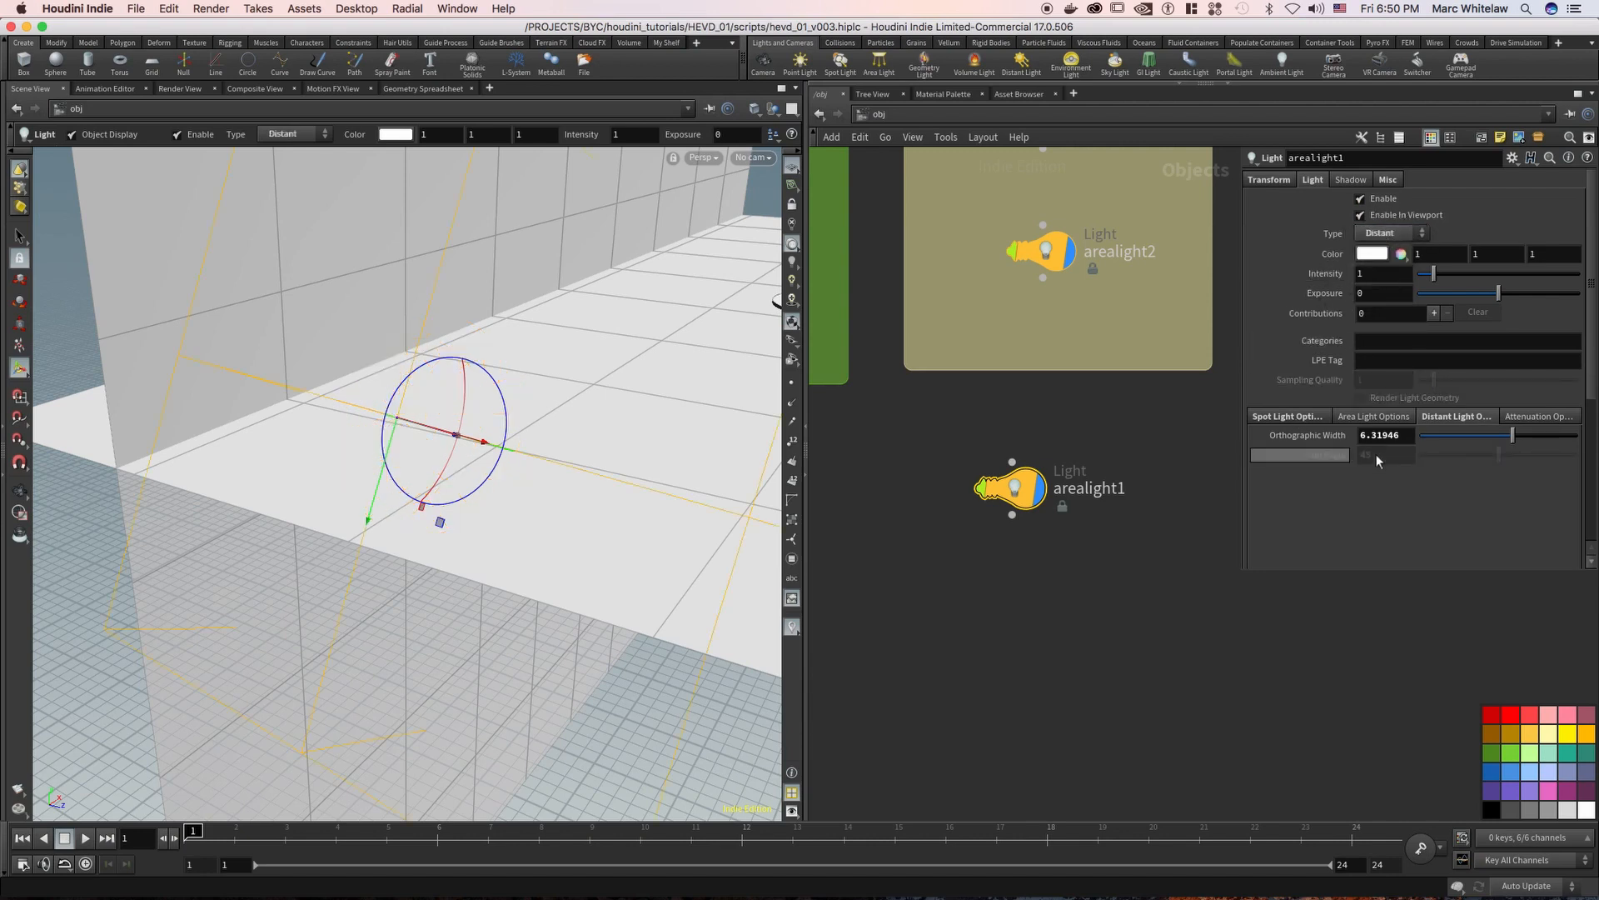
pyautogui.click(1388, 233)
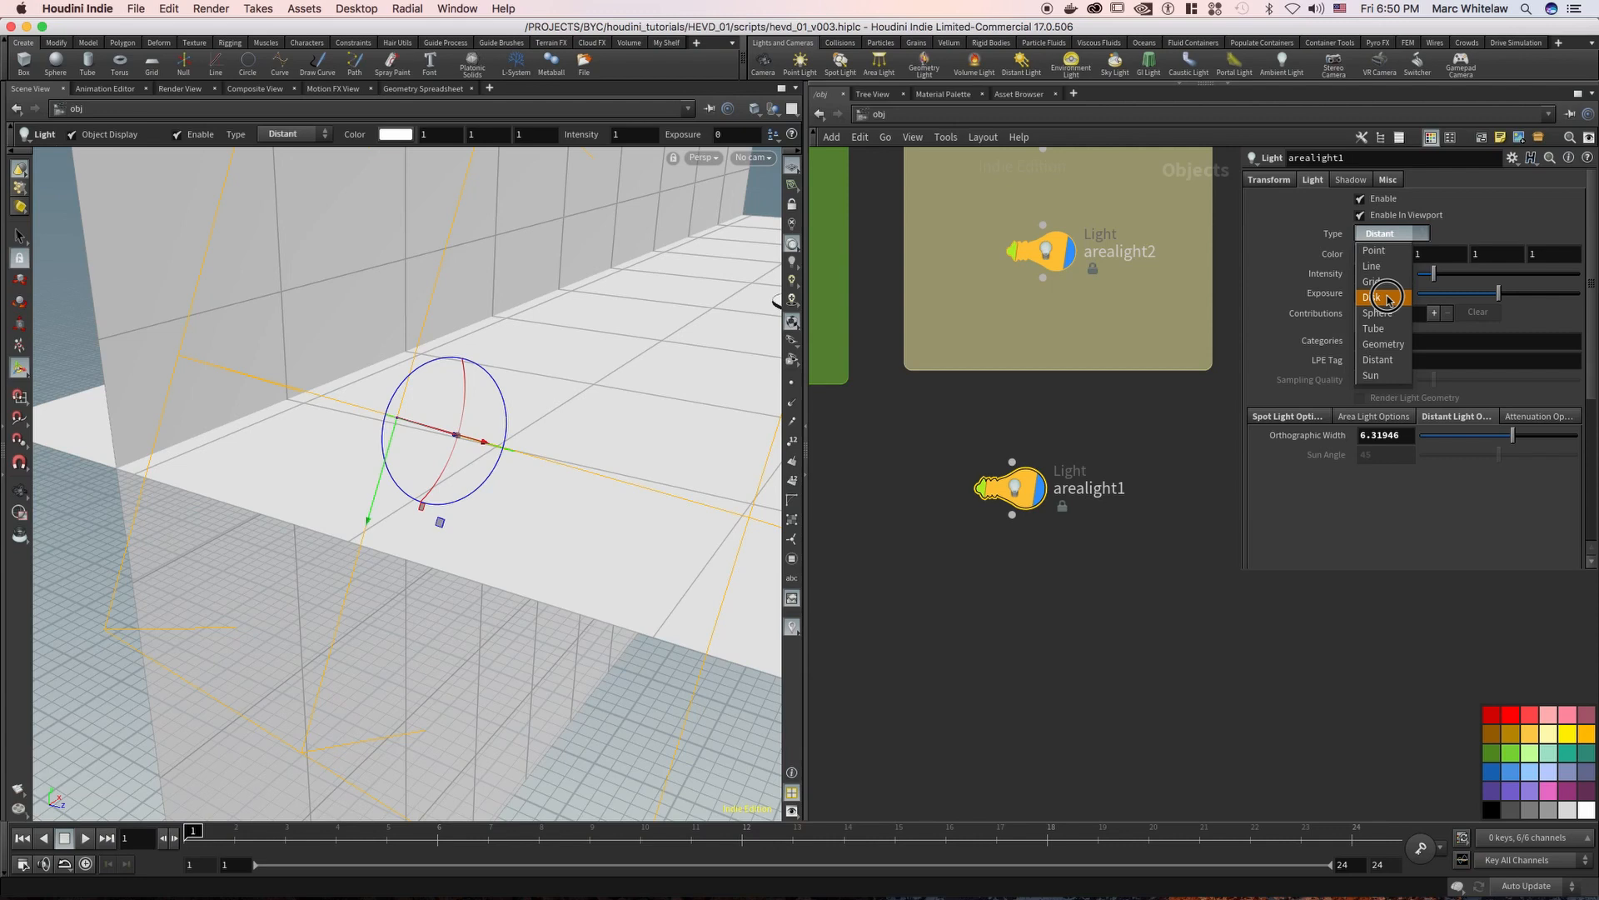
pyautogui.click(1386, 376)
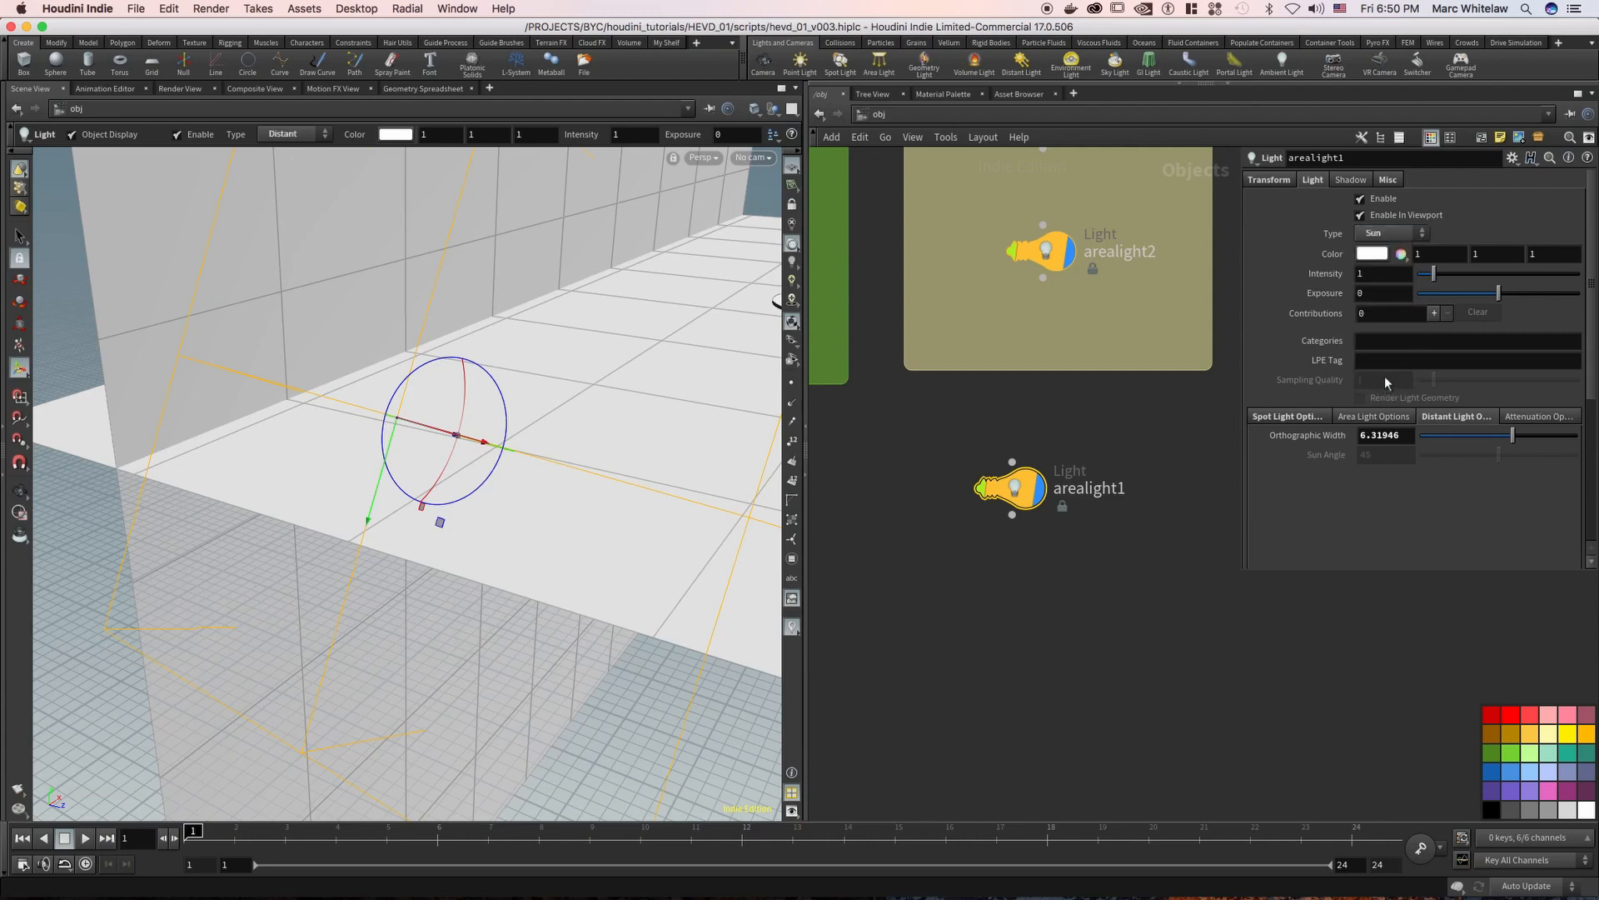
pyautogui.click(1369, 460)
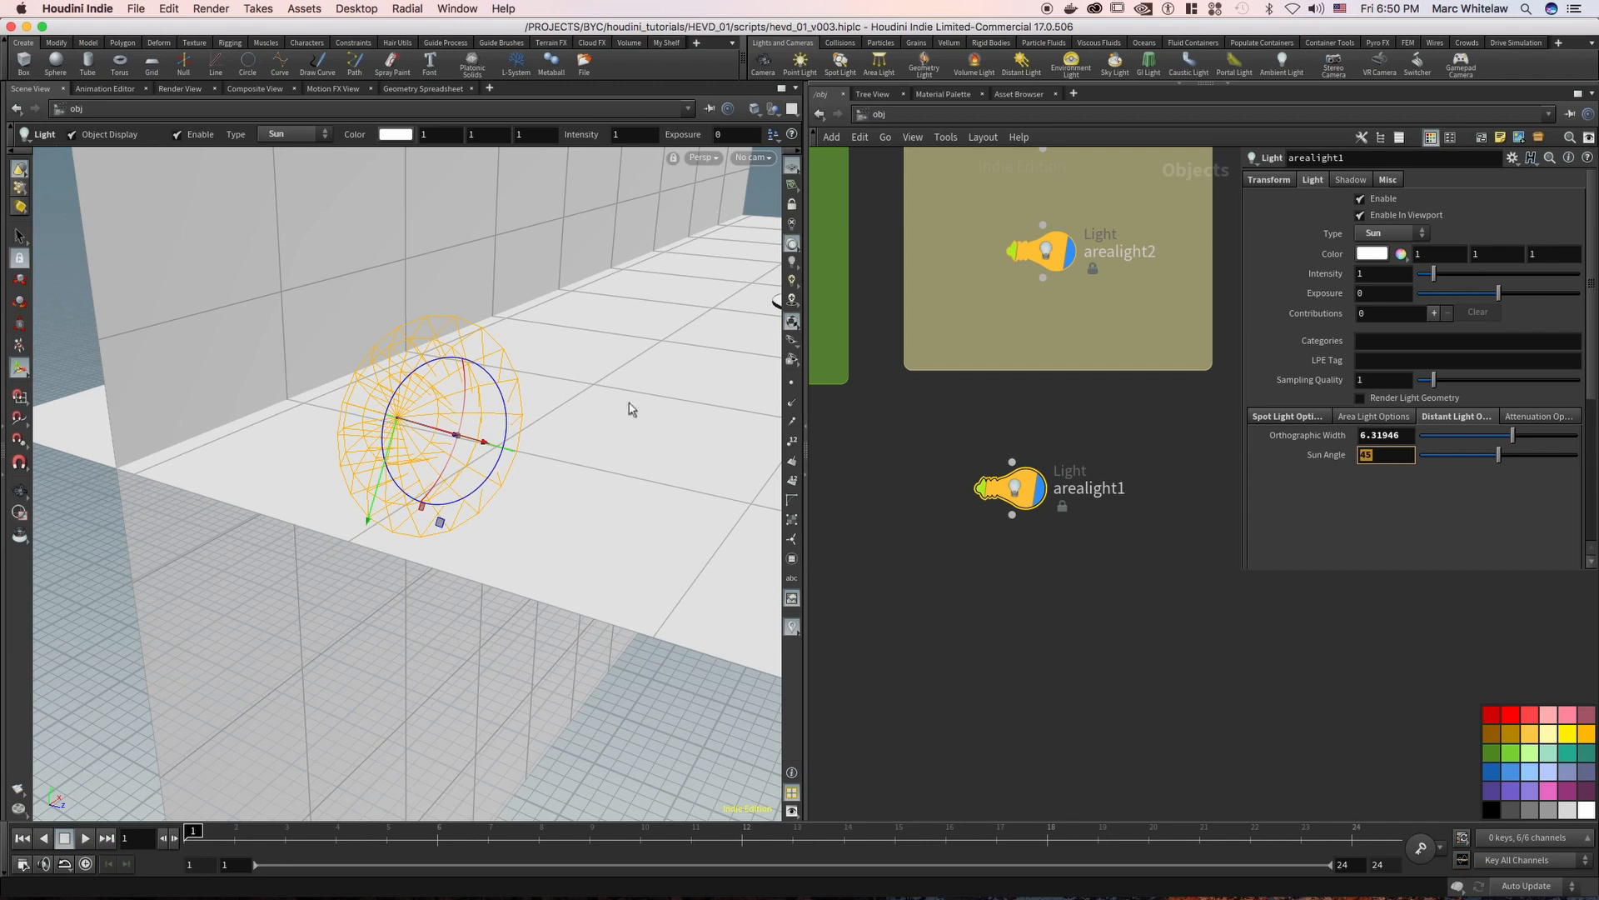
# Shift the arealight1 node slightly down in the network and reset its Translate and Rotate values to 0
pyautogui.moveTo(1096, 420); pyautogui.dragTo(930, 597)
pyautogui.moveTo(1023, 510); pyautogui.dragTo(1044, 551)
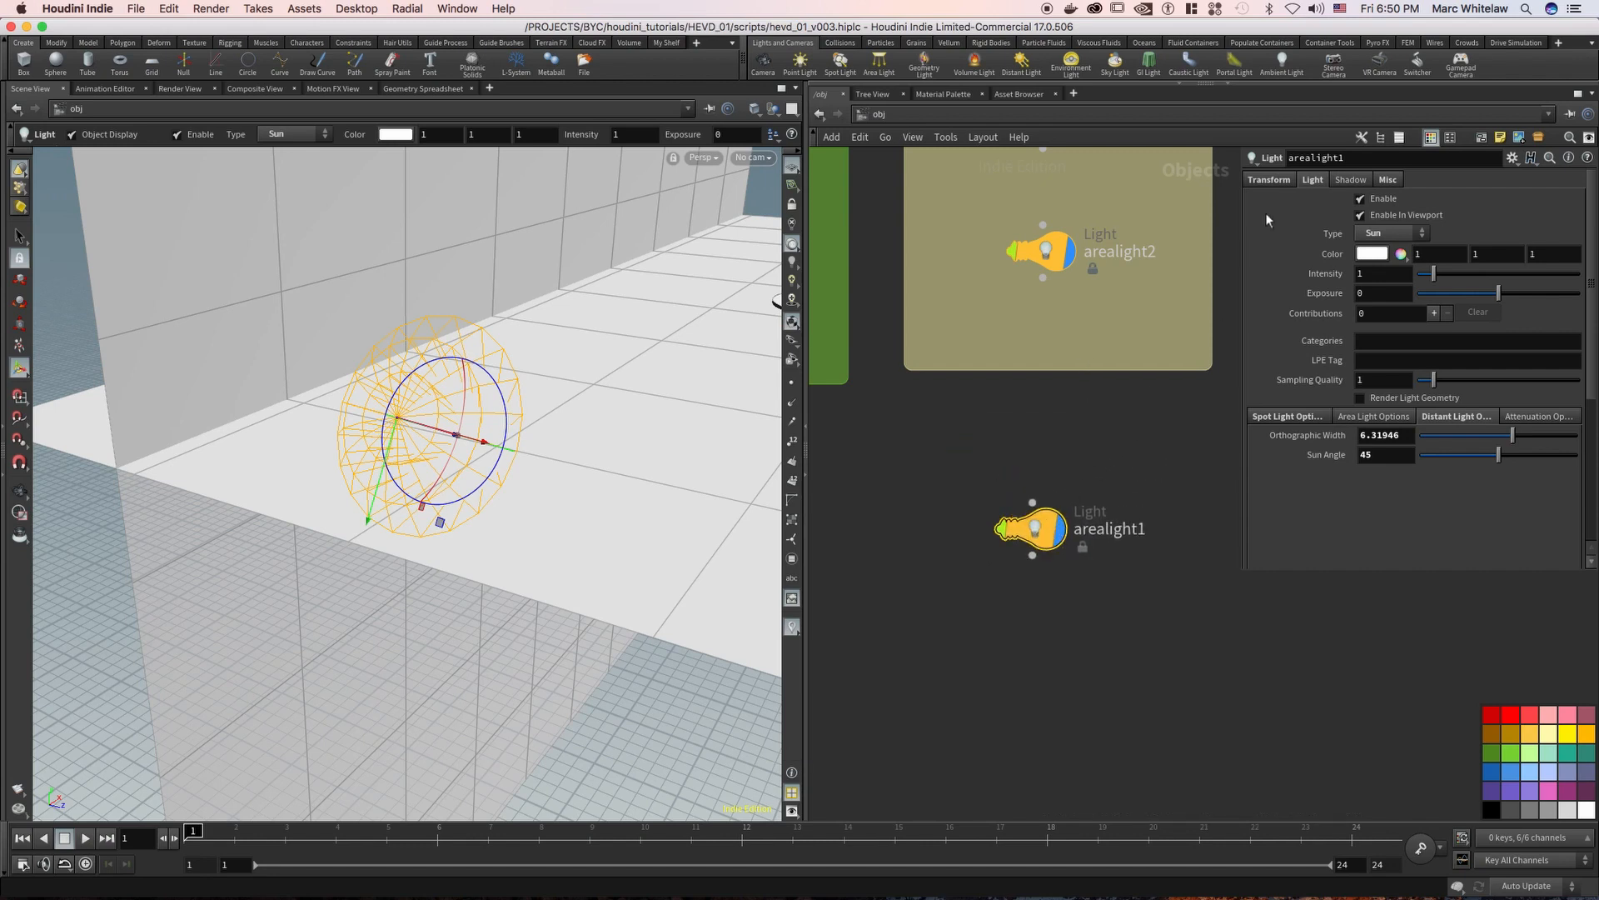
pyautogui.click(1269, 180)
pyautogui.click(1397, 221)
pyautogui.write('0')
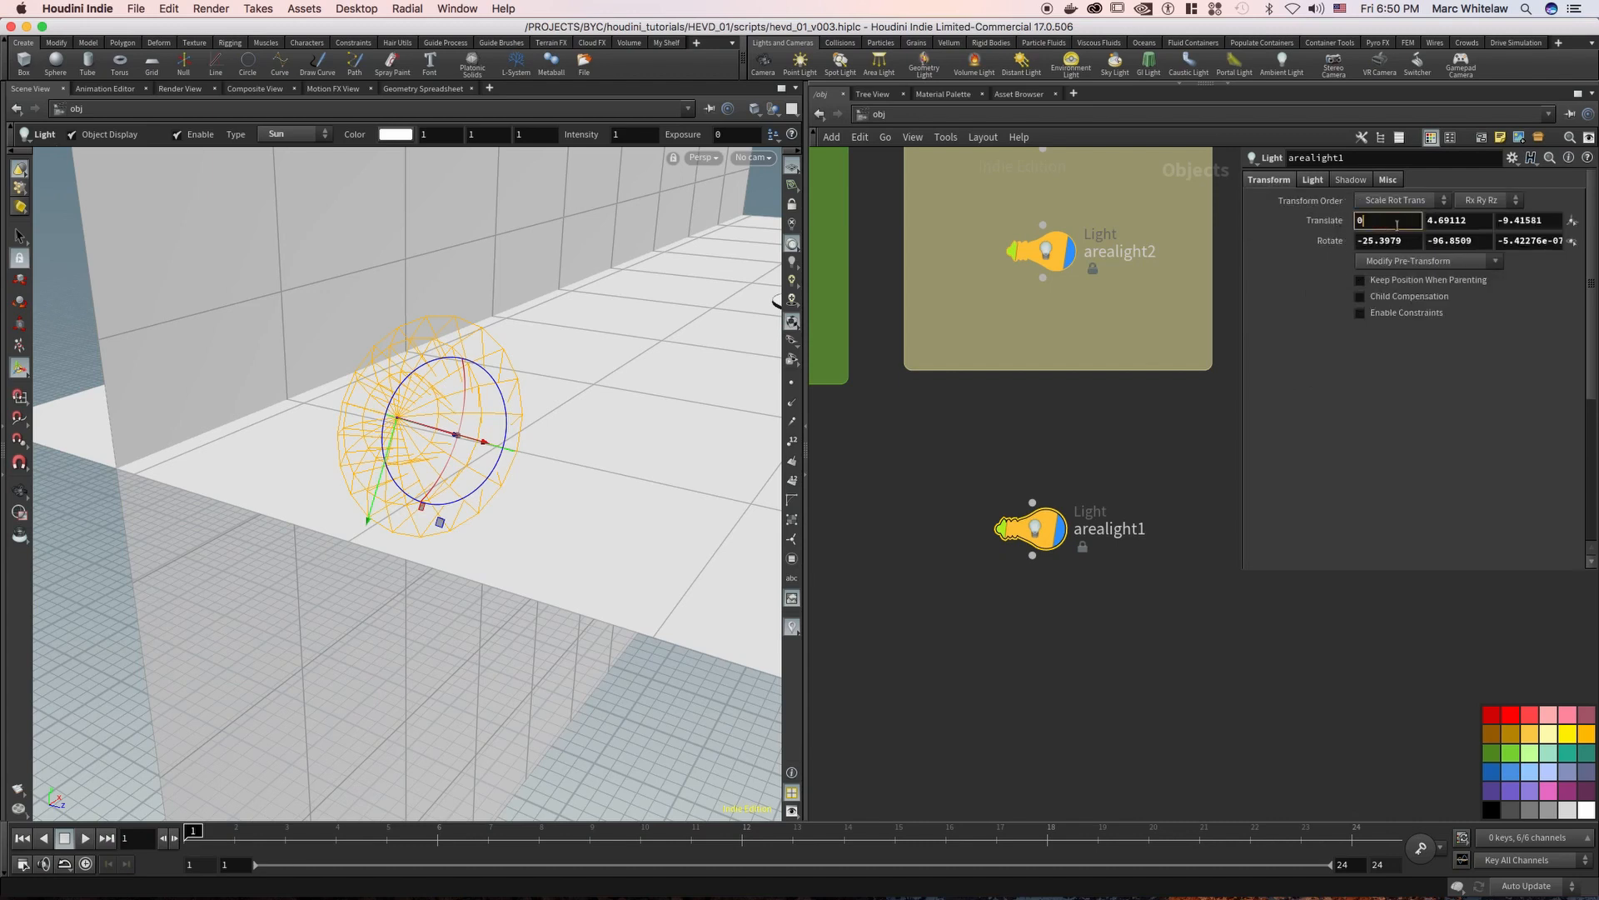
pyautogui.click(1406, 241)
pyautogui.write('00')
pyautogui.click(1445, 241)
pyautogui.write('00')
pyautogui.click(1528, 241)
pyautogui.write('-0')
pyautogui.press('Return')
# Frame arealight1 at the origin and set its X rotation to -90 so it points straight down
pyautogui.press('f')
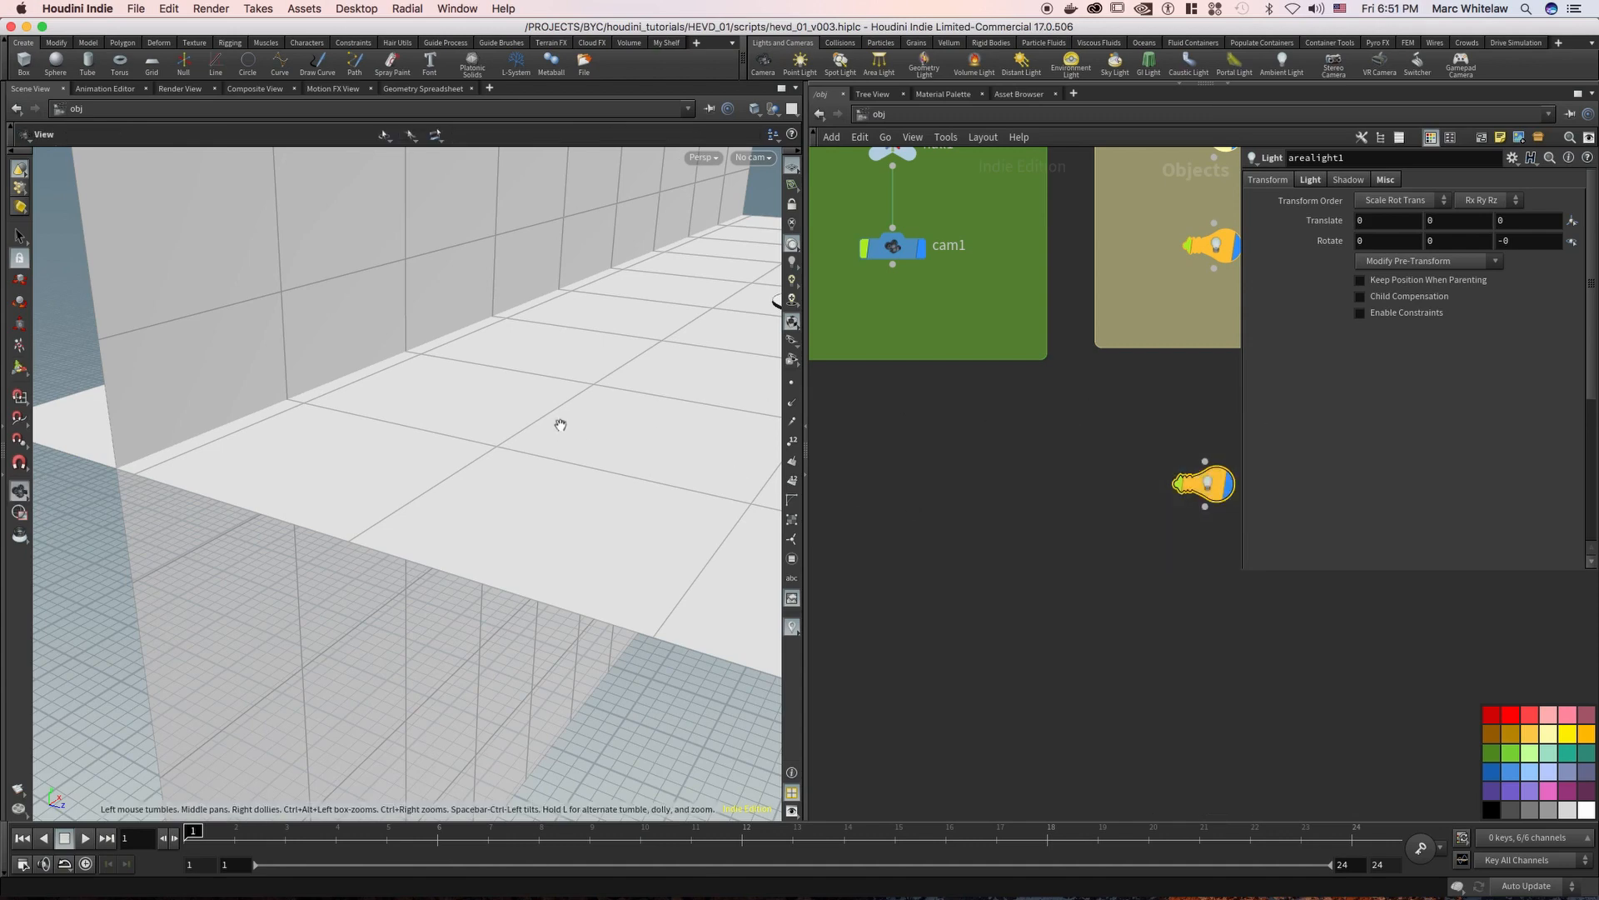
pyautogui.press('f')
pyautogui.moveTo(544, 367); pyautogui.dragTo(225, 527, button='right')
pyautogui.click(1370, 243)
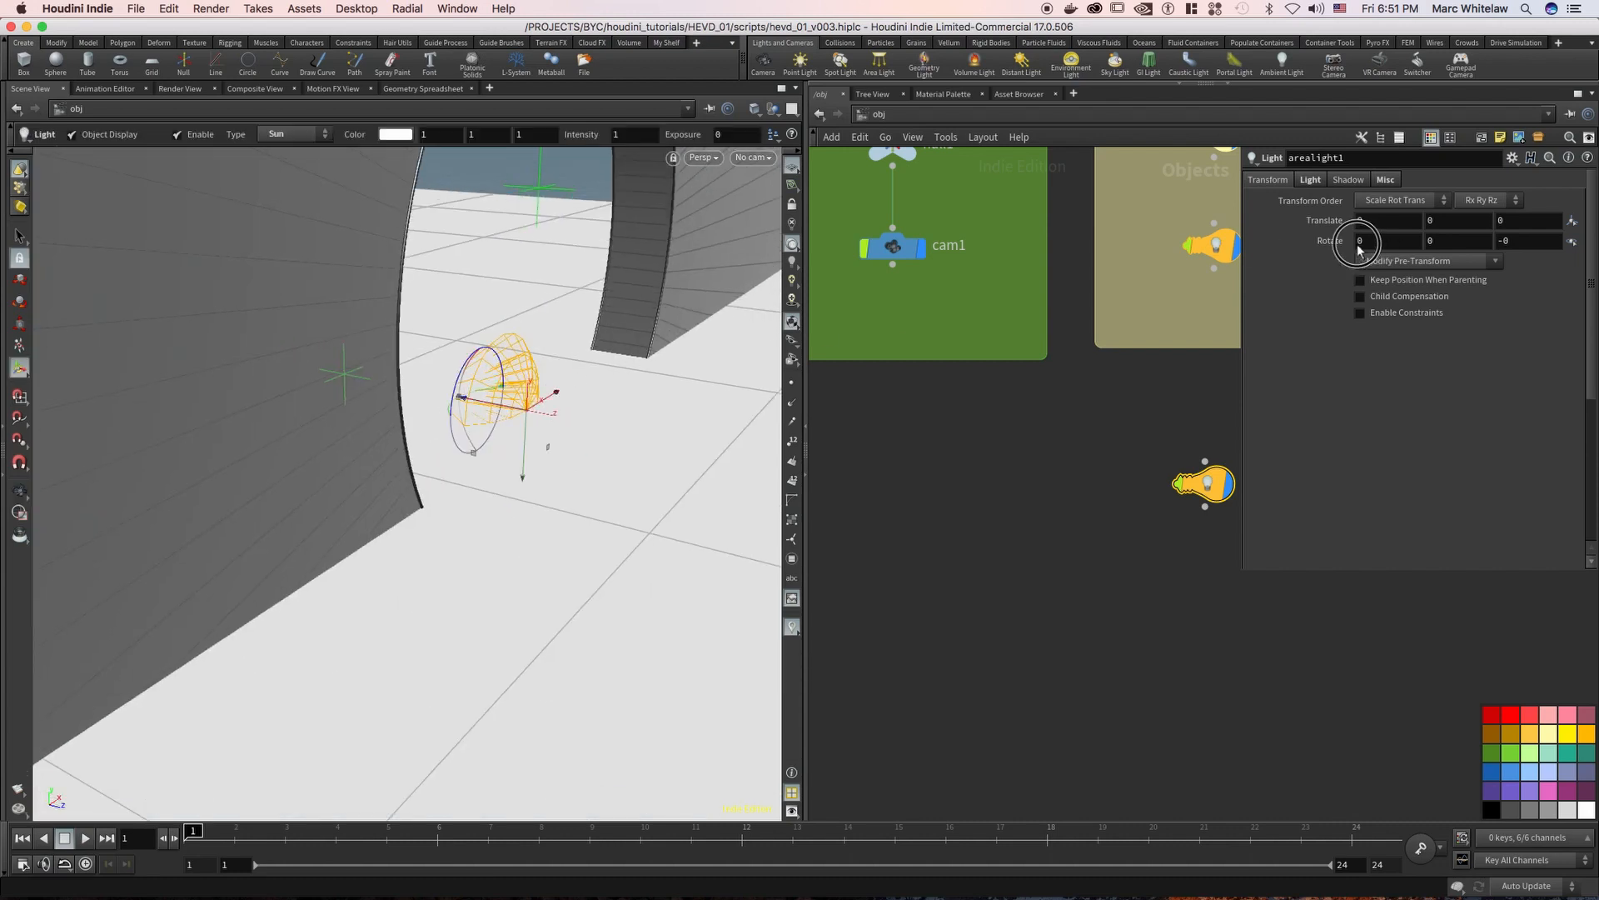
pyautogui.write('-90')
pyautogui.press('Return')
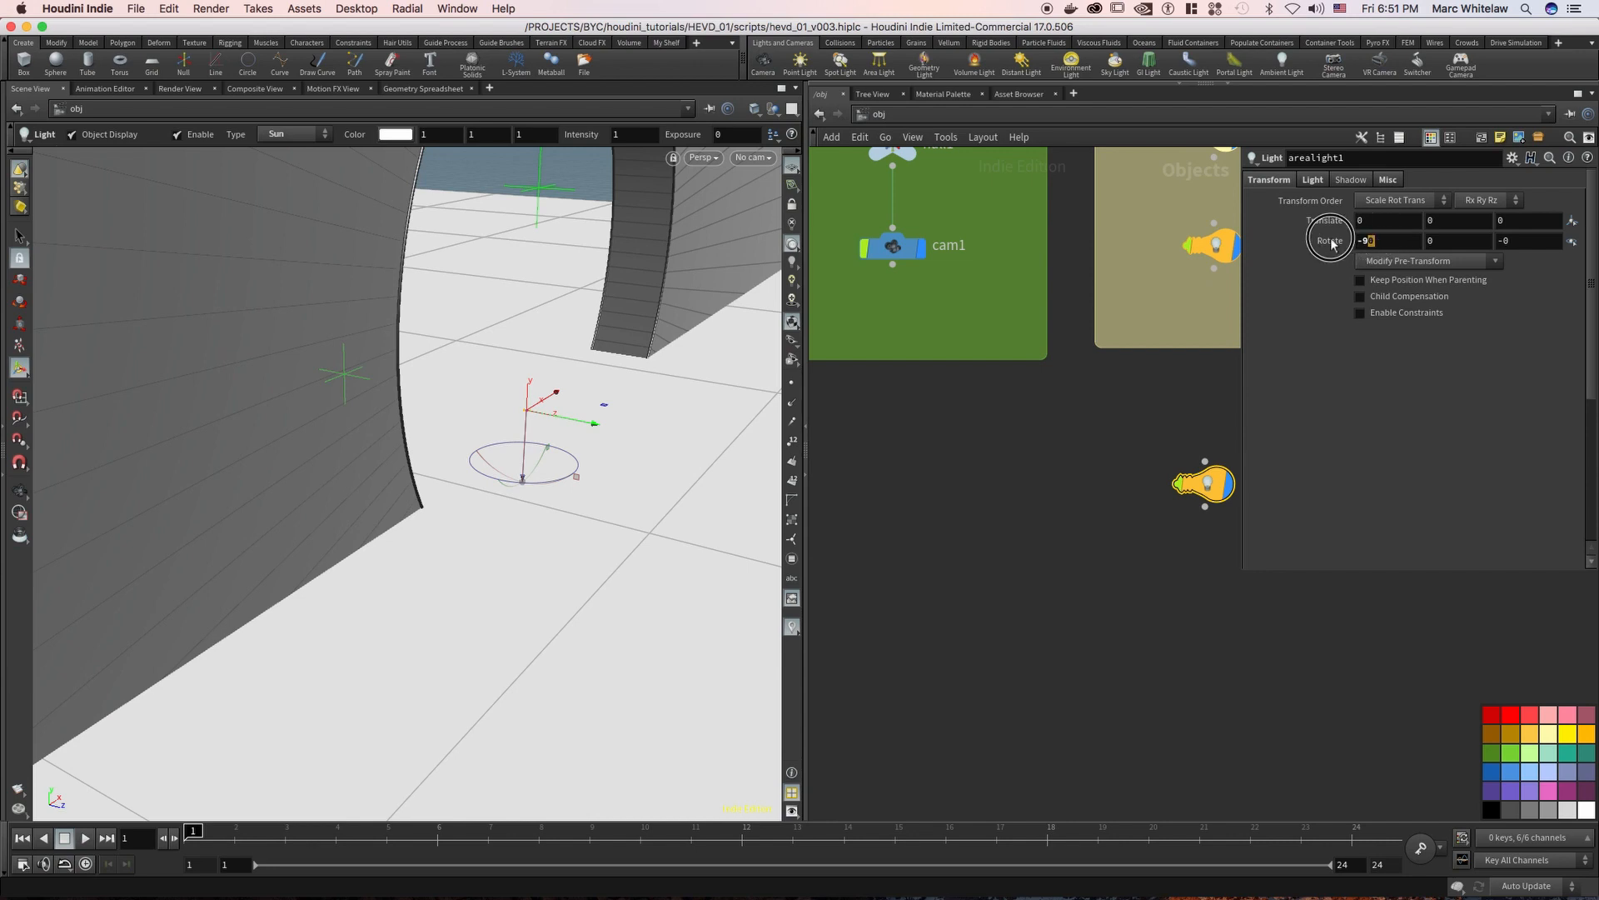
# Raise arealight1 to a Y translation of 10 and view it in relation to the arch
pyautogui.click(1390, 221)
pyautogui.press('Tab')
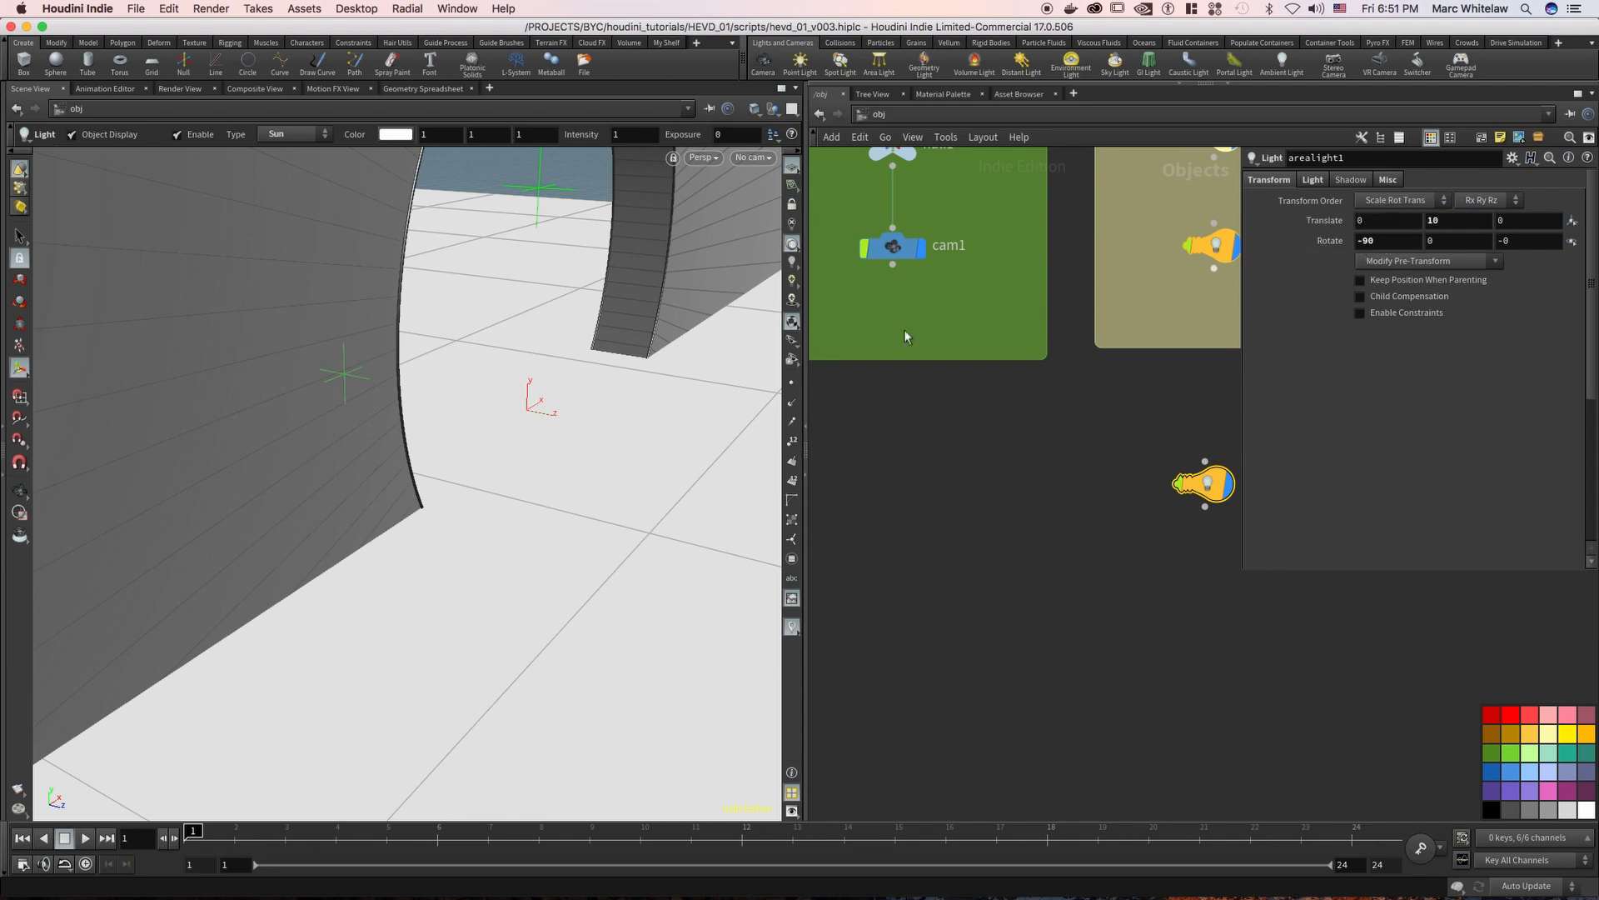
pyautogui.keyDown('alt'); pyautogui.moveTo(676, 327); pyautogui.dragTo(367, 481, button='right'); pyautogui.keyUp('alt')
pyautogui.keyDown('alt'); pyautogui.moveTo(630, 339); pyautogui.dragTo(441, 395); pyautogui.keyUp('alt')
# Lower arealight1 to a Y translation of 5 and view it through the arch
pyautogui.click(1431, 222)
pyautogui.press('BackSpace')
pyautogui.press('BackSpace')
pyautogui.write('5')
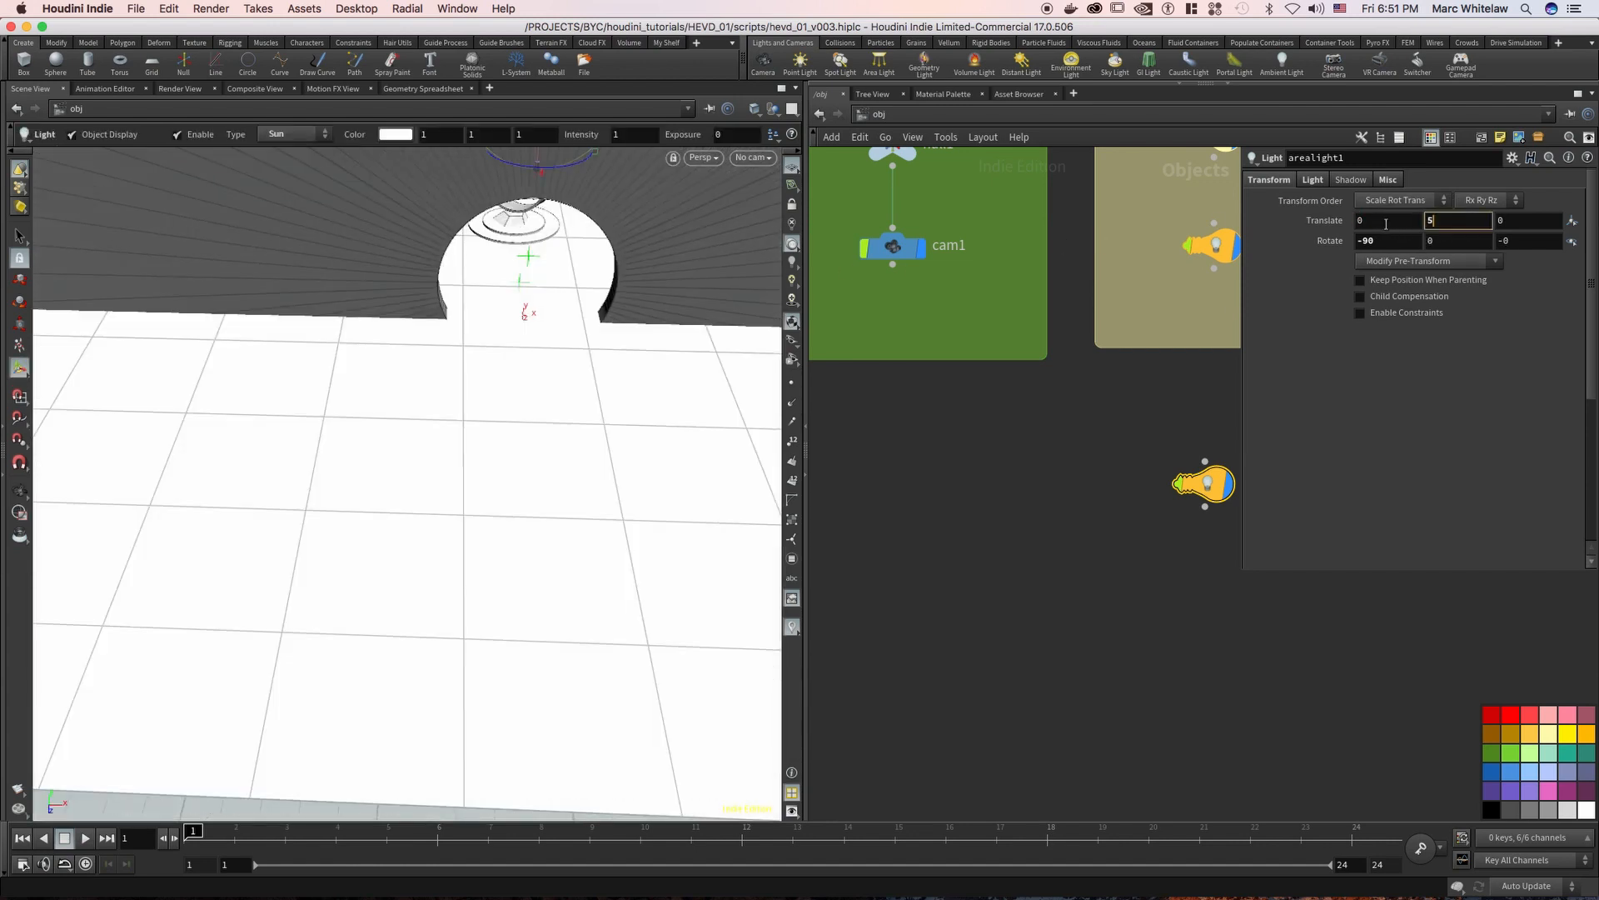
pyautogui.keyDown('alt'); pyautogui.moveTo(506, 382); pyautogui.dragTo(448, 491, button='middle'); pyautogui.keyUp('alt')
pyautogui.keyDown('alt'); pyautogui.moveTo(484, 366); pyautogui.dragTo(642, 315); pyautogui.keyUp('alt')
pyautogui.moveTo(642, 316)
pyautogui.keyDown('alt'); pyautogui.mouseDown(button='right')
pyautogui.moveTo(675, 289)
pyautogui.moveTo(653, 315)
pyautogui.mouseUp(button='right'); pyautogui.keyUp('alt')
pyautogui.keyDown('alt'); pyautogui.moveTo(624, 322); pyautogui.dragTo(586, 261); pyautogui.keyUp('alt')
pyautogui.keyDown('alt'); pyautogui.moveTo(553, 371); pyautogui.dragTo(521, 503, button='middle'); pyautogui.keyUp('alt')
pyautogui.keyDown('alt'); pyautogui.moveTo(546, 389); pyautogui.dragTo(507, 416, button='right'); pyautogui.keyUp('alt')
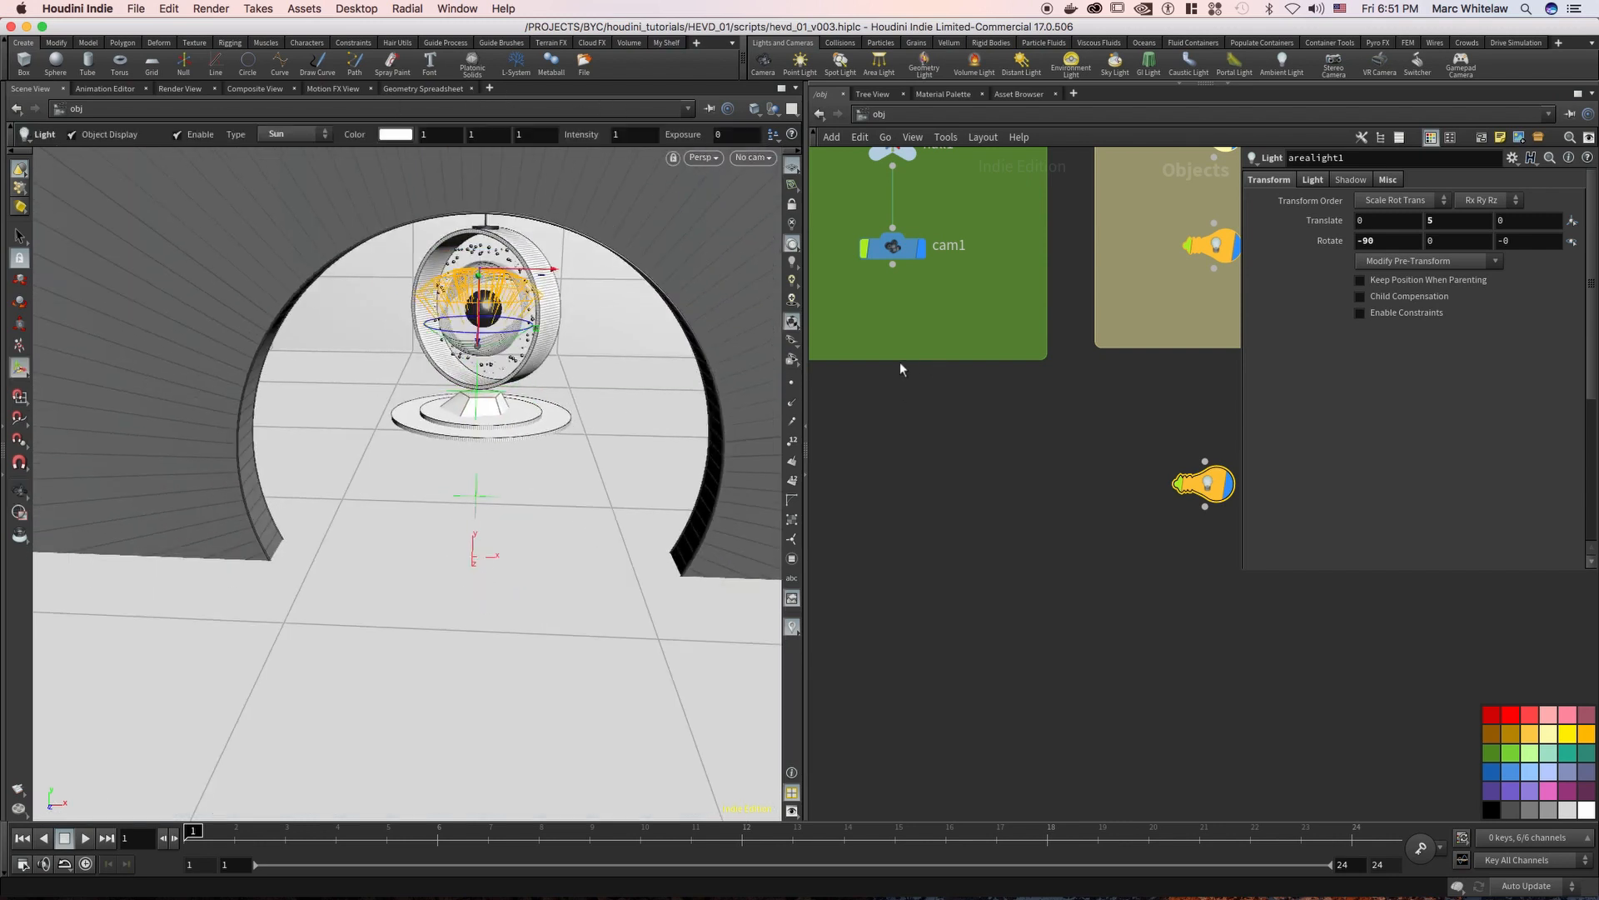
# Add a Null node between the LIGHTS group and arealight1 in the network
pyautogui.keyDown('alt'); pyautogui.moveTo(1123, 390); pyautogui.dragTo(985, 373, button='middle'); pyautogui.keyUp('alt')
pyautogui.keyDown('alt'); pyautogui.moveTo(1085, 393); pyautogui.dragTo(1059, 419, button='right'); pyautogui.keyUp('alt')
pyautogui.moveTo(1161, 392); pyautogui.dragTo(1037, 514)
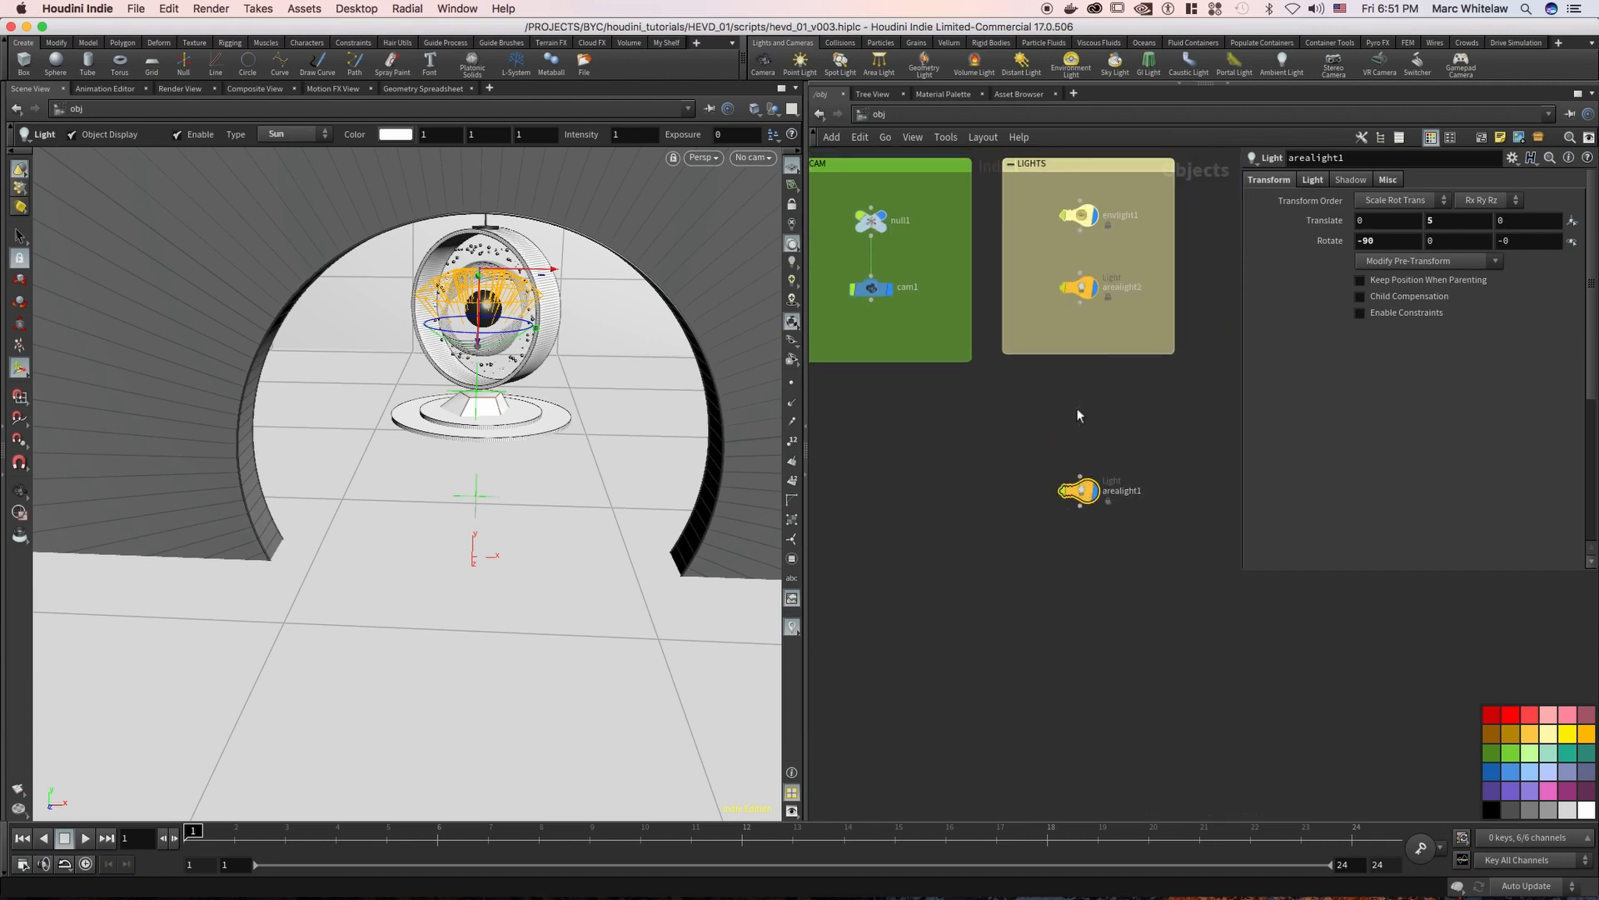
pyautogui.click(1077, 407)
pyautogui.press('Tab')
pyautogui.write('n')
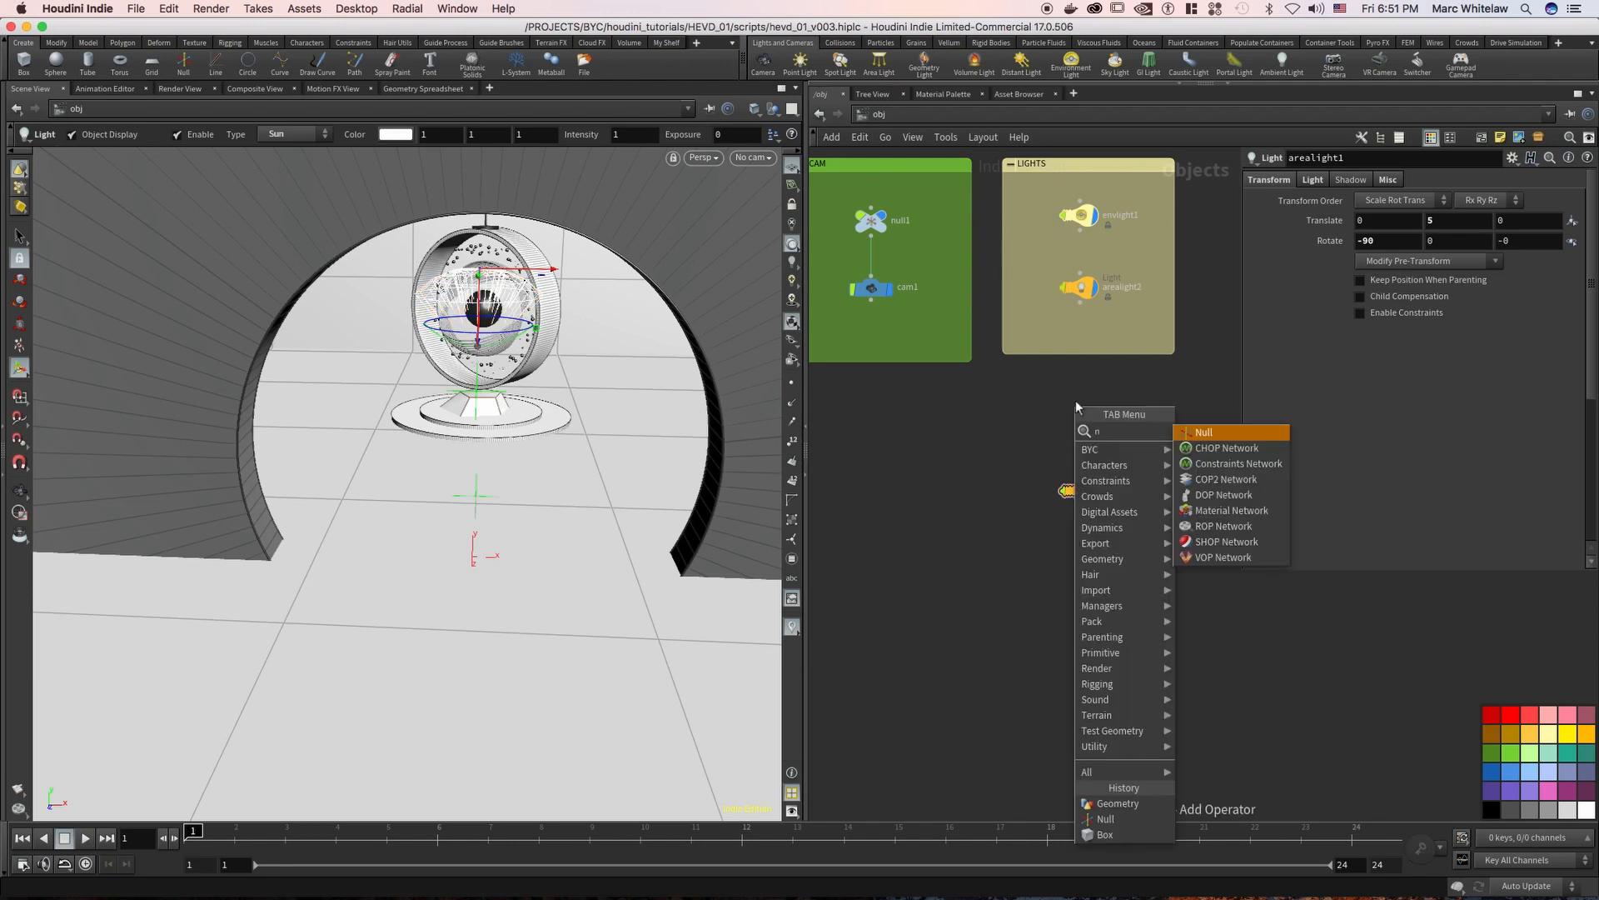
pyautogui.write('ull')
pyautogui.press('Return')
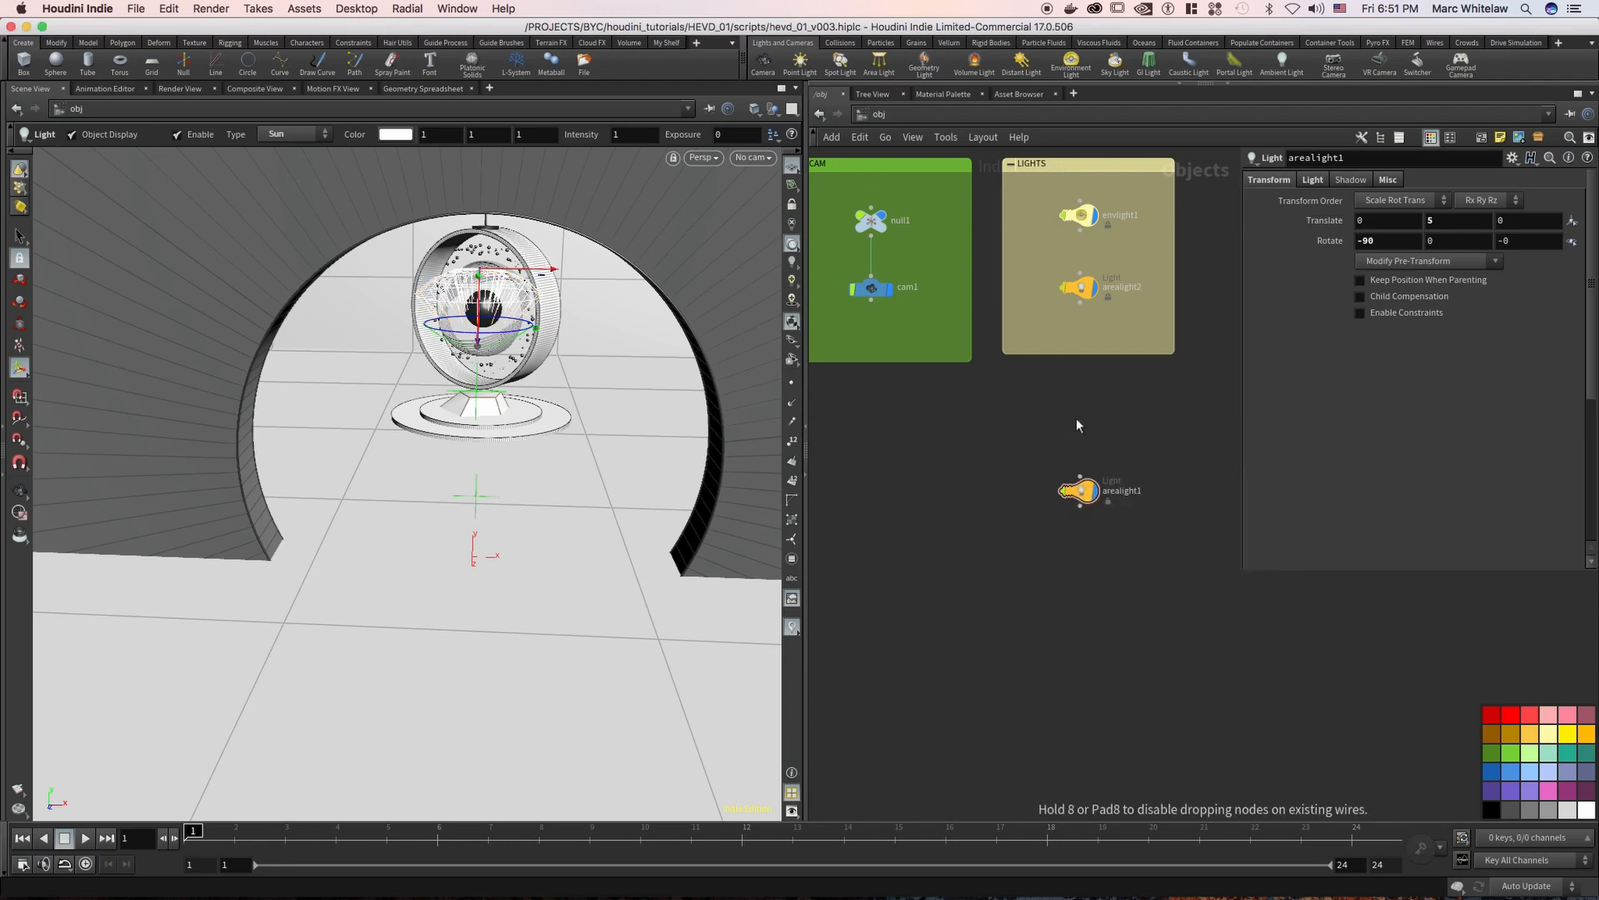
pyautogui.click(1079, 417)
# Parent arealight1 to the new Null and rotate the Null to about 27° in X and 64° in Z
pyautogui.moveTo(1081, 434); pyautogui.dragTo(1080, 426)
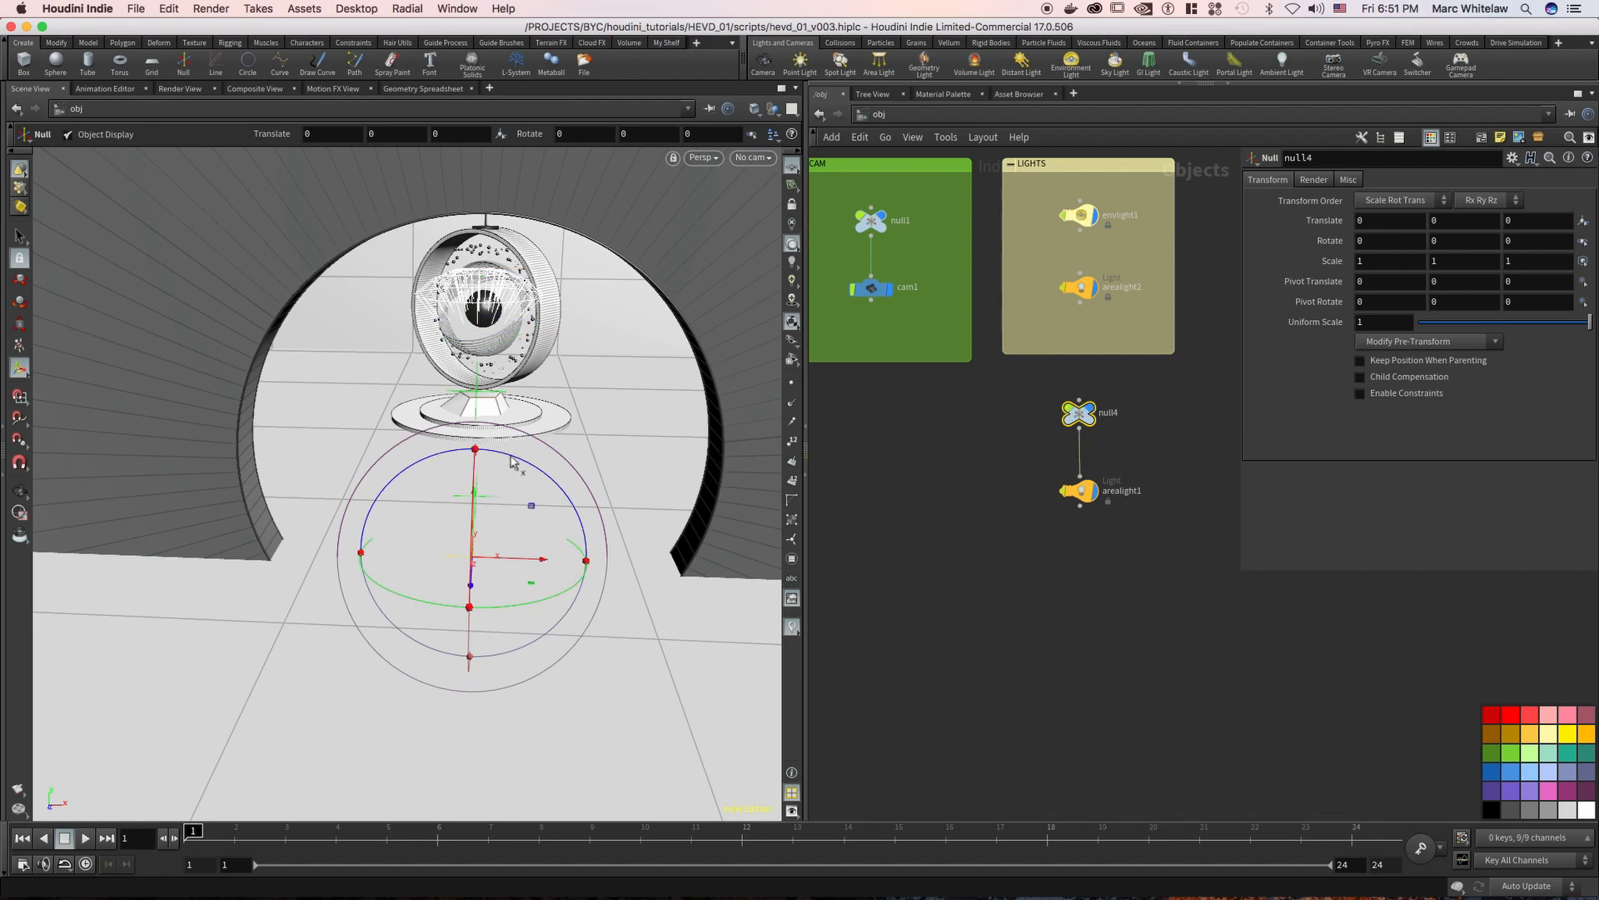
pyautogui.moveTo(515, 463); pyautogui.dragTo(462, 593)
pyautogui.moveTo(472, 483); pyautogui.dragTo(473, 484)
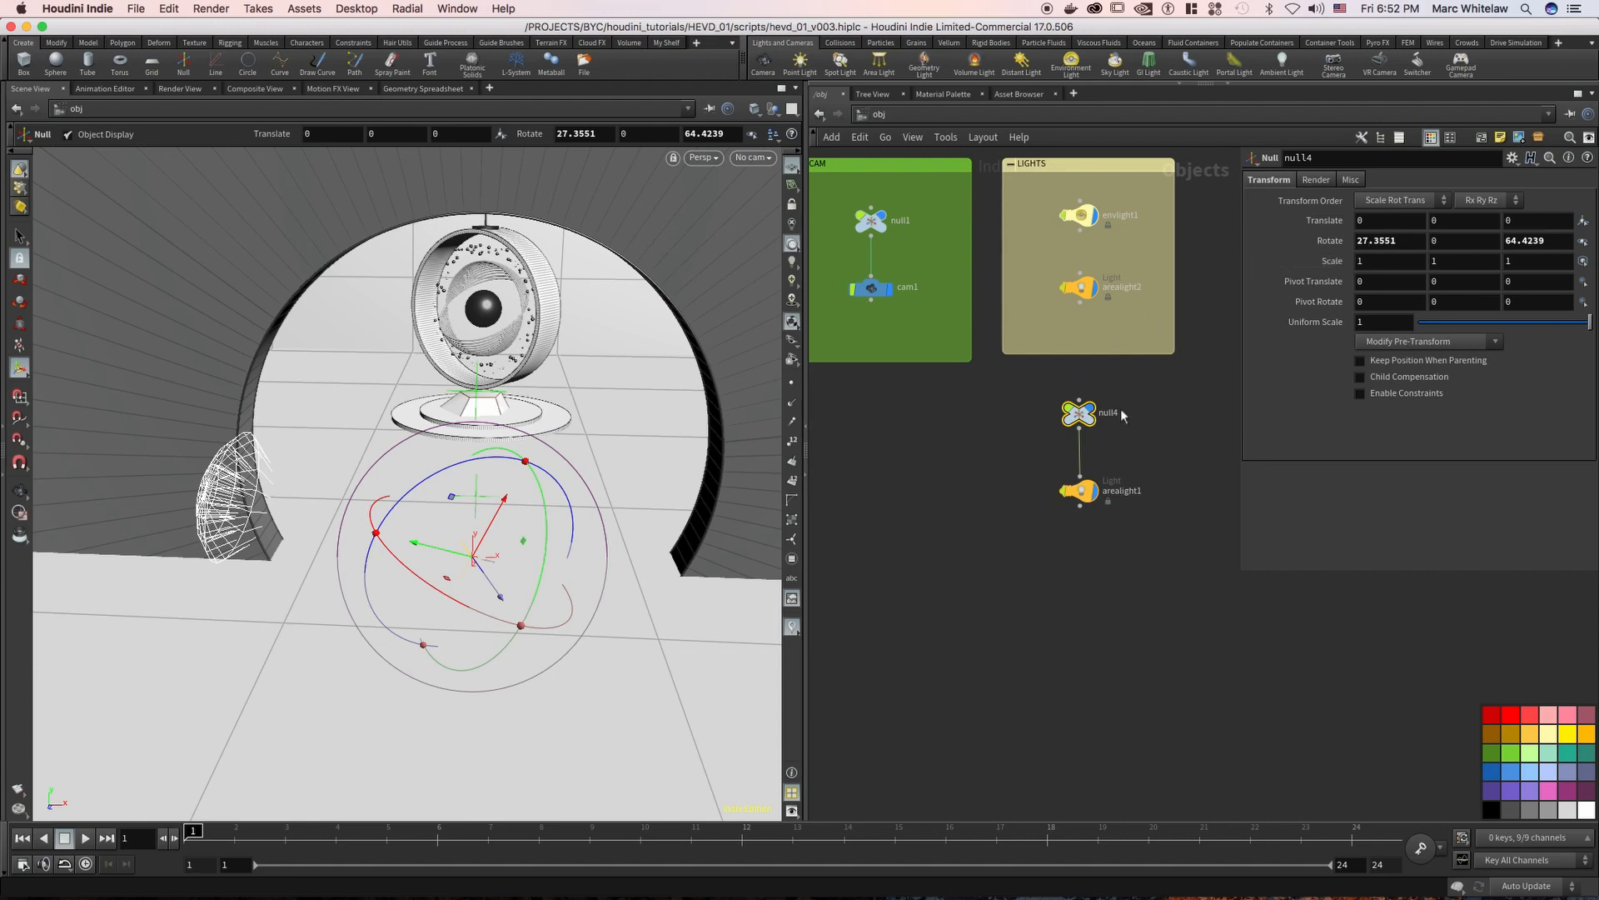
# Delete both arealight1 and its parent Null from the network
pyautogui.moveTo(1015, 457); pyautogui.dragTo(952, 455, button='middle')
pyautogui.moveTo(951, 455); pyautogui.dragTo(961, 433, button='right')
pyautogui.moveTo(941, 469); pyautogui.dragTo(887, 582, button='middle')
pyautogui.moveTo(1070, 479); pyautogui.dragTo(886, 638)
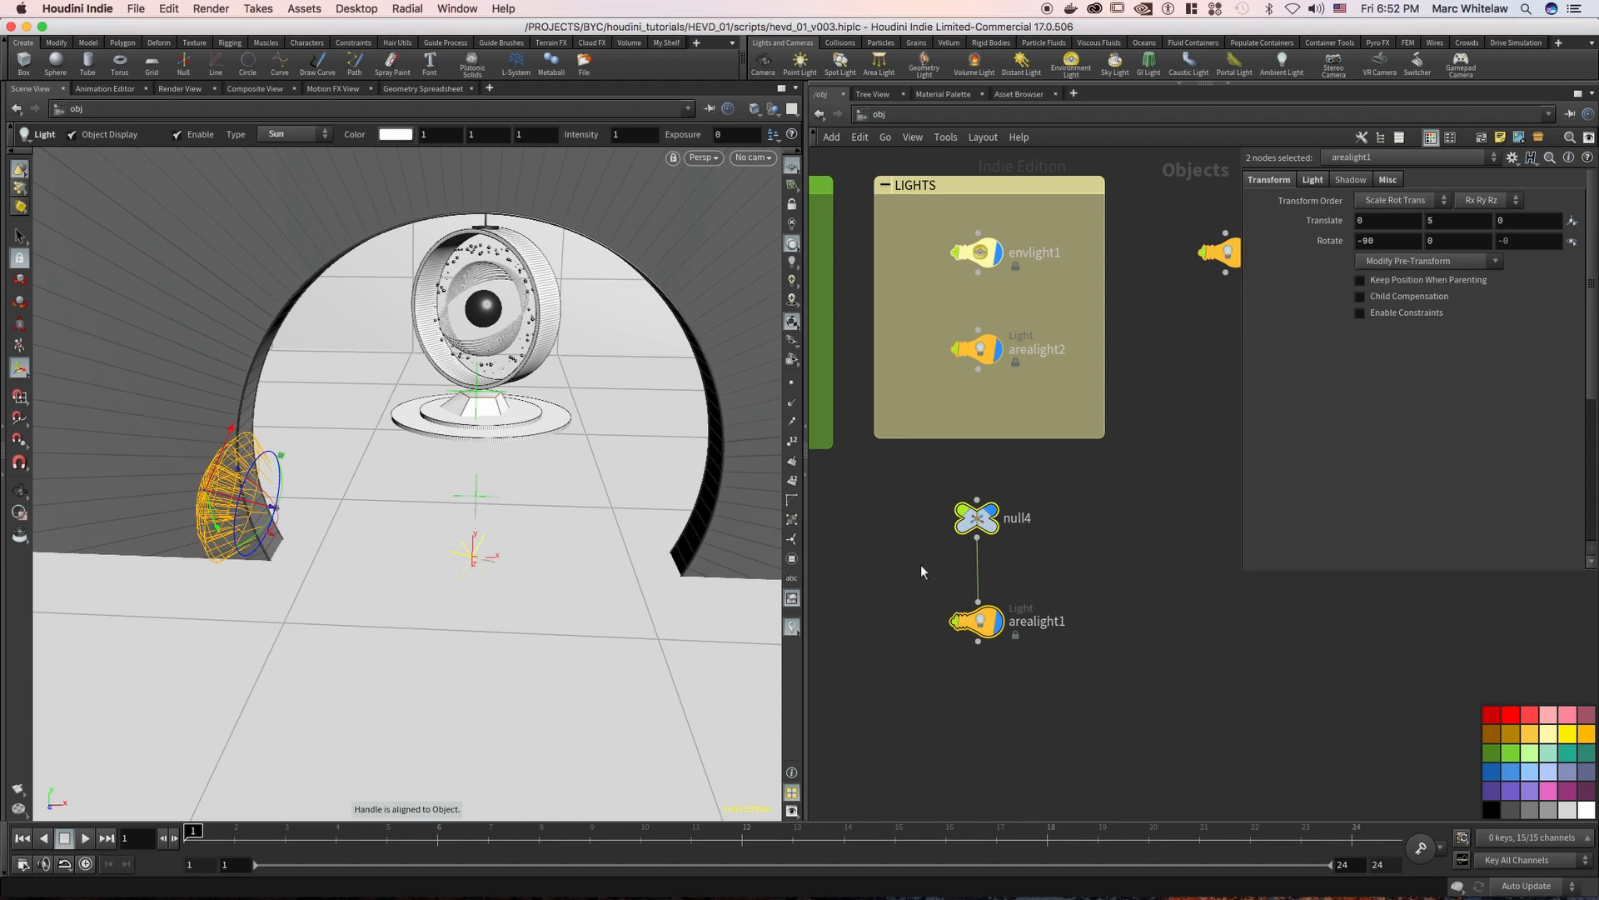
pyautogui.press('Delete')
# Bring the OBJ, CAM and LIGHTS groups into view and look at the scene through cam1
pyautogui.moveTo(1053, 481); pyautogui.dragTo(1003, 499, button='right')
pyautogui.moveTo(1024, 492); pyautogui.dragTo(1183, 431, button='middle')
pyautogui.moveTo(1122, 459); pyautogui.dragTo(1108, 467, button='right')
pyautogui.moveTo(1103, 463); pyautogui.dragTo(1077, 449, button='middle')
pyautogui.moveTo(1078, 449); pyautogui.dragTo(1083, 456, button='right')
pyautogui.moveTo(1081, 449); pyautogui.dragTo(1058, 435, button='middle')
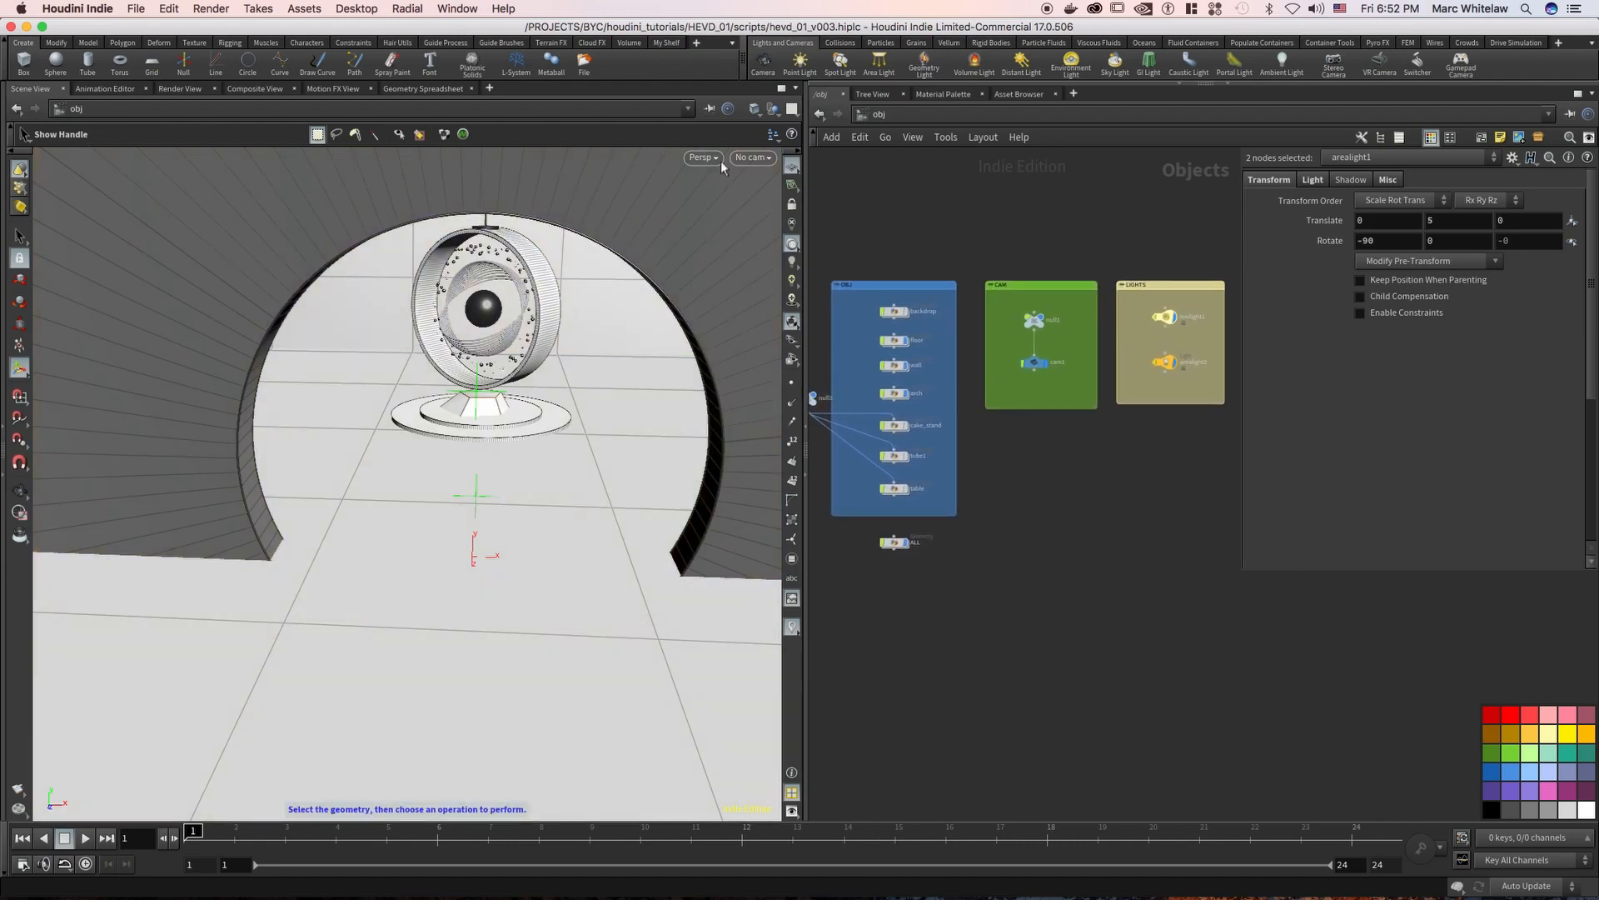
pyautogui.click(753, 158)
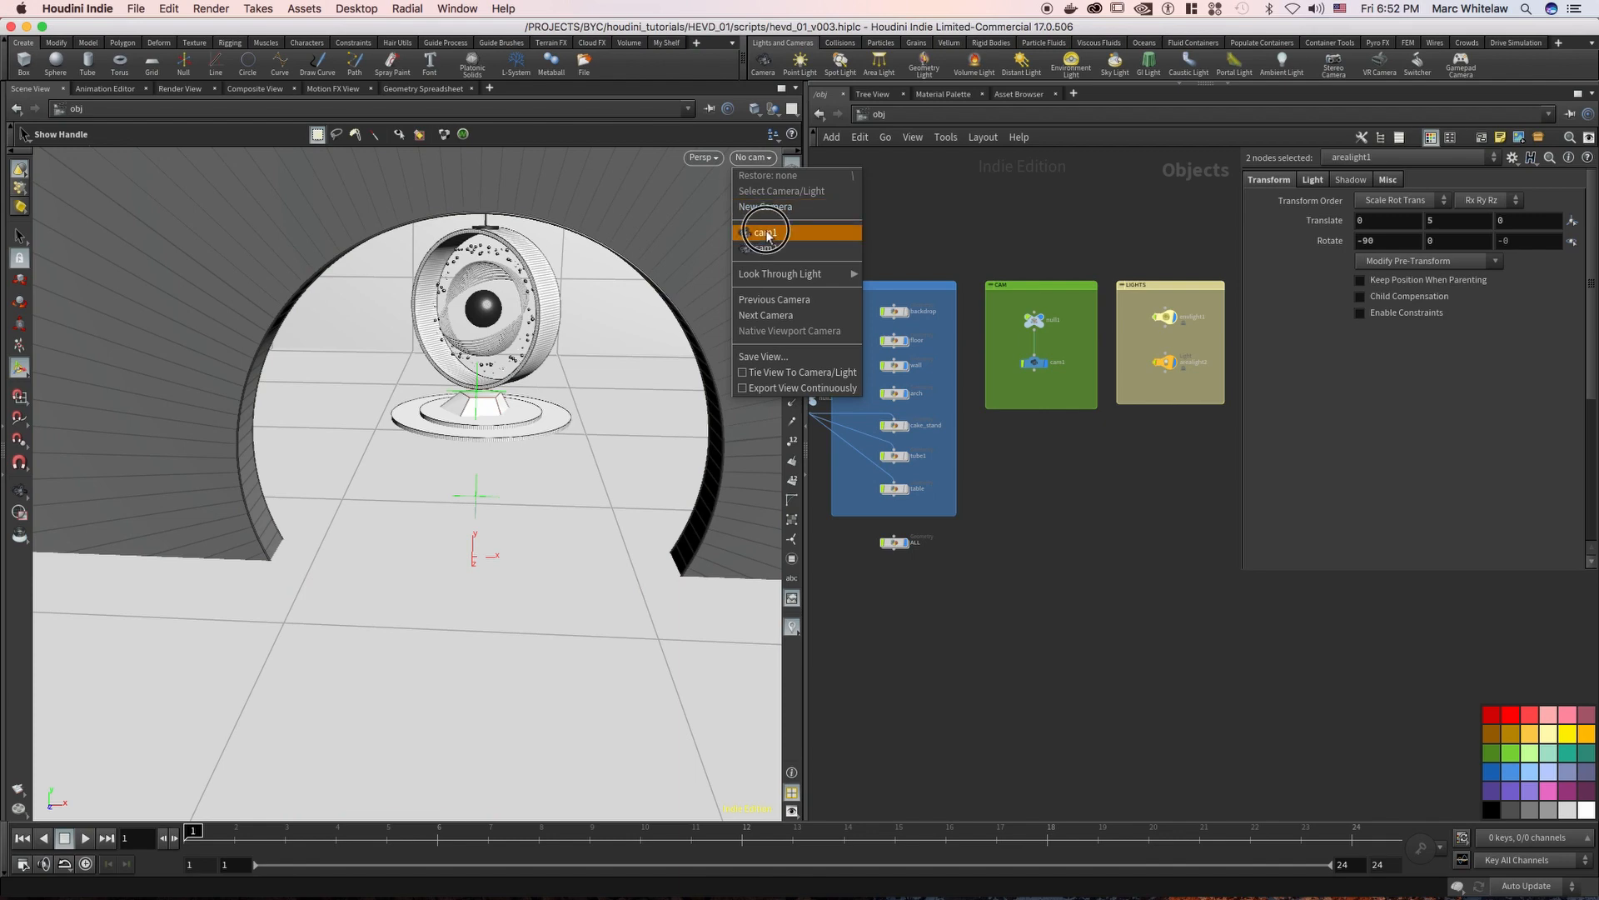
pyautogui.click(766, 234)
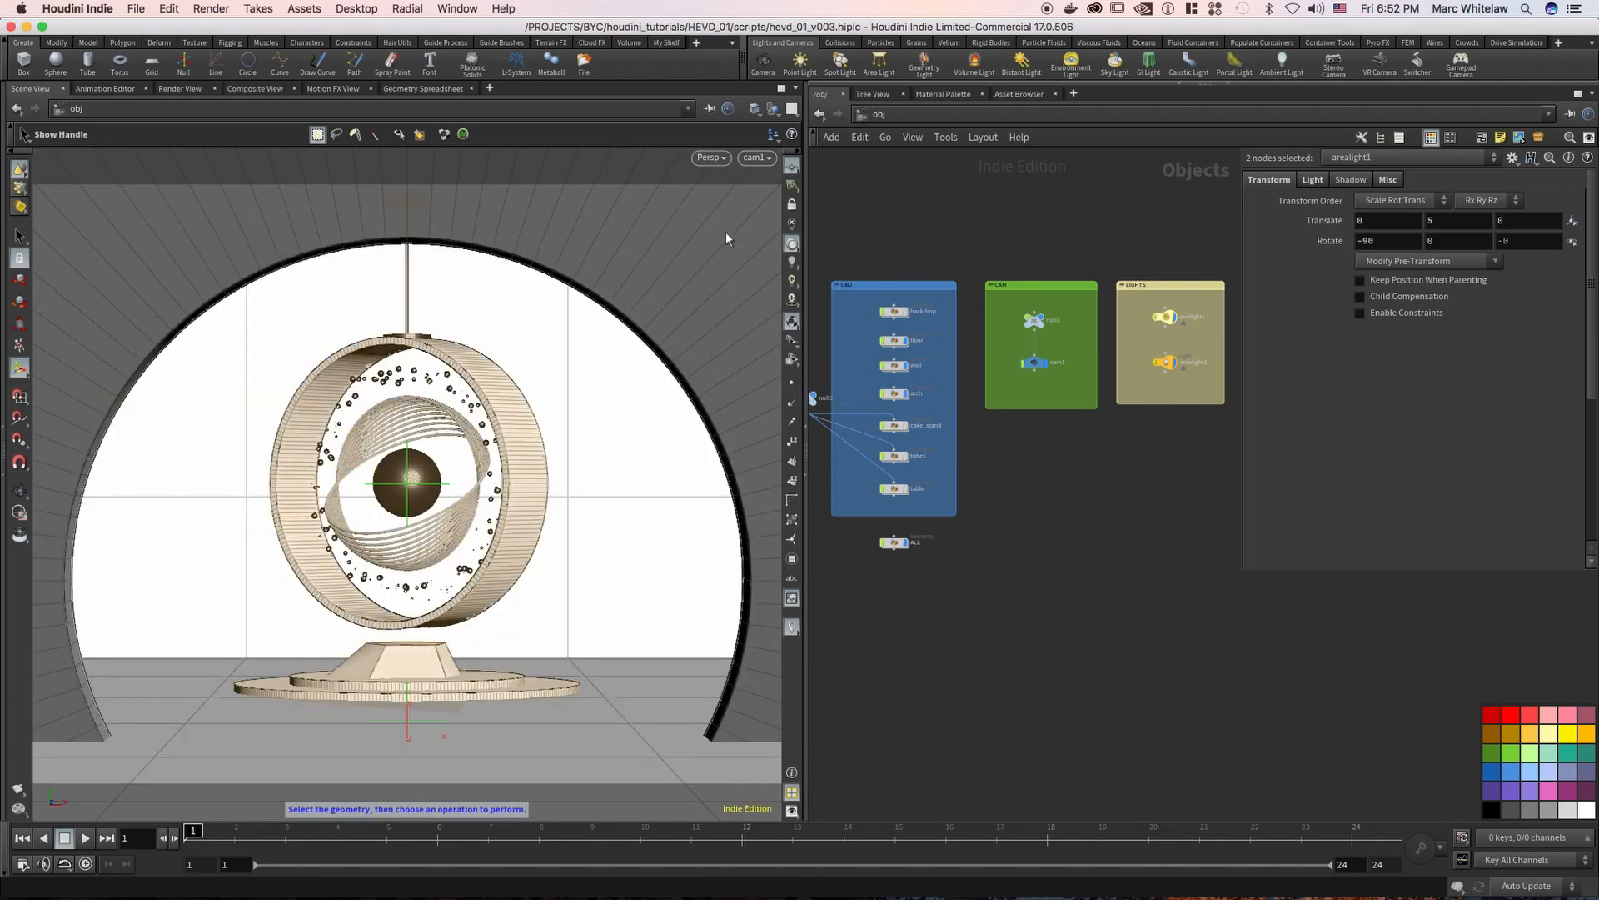
# Show the finished Mantra render and examine the whole image
pyautogui.click(177, 89)
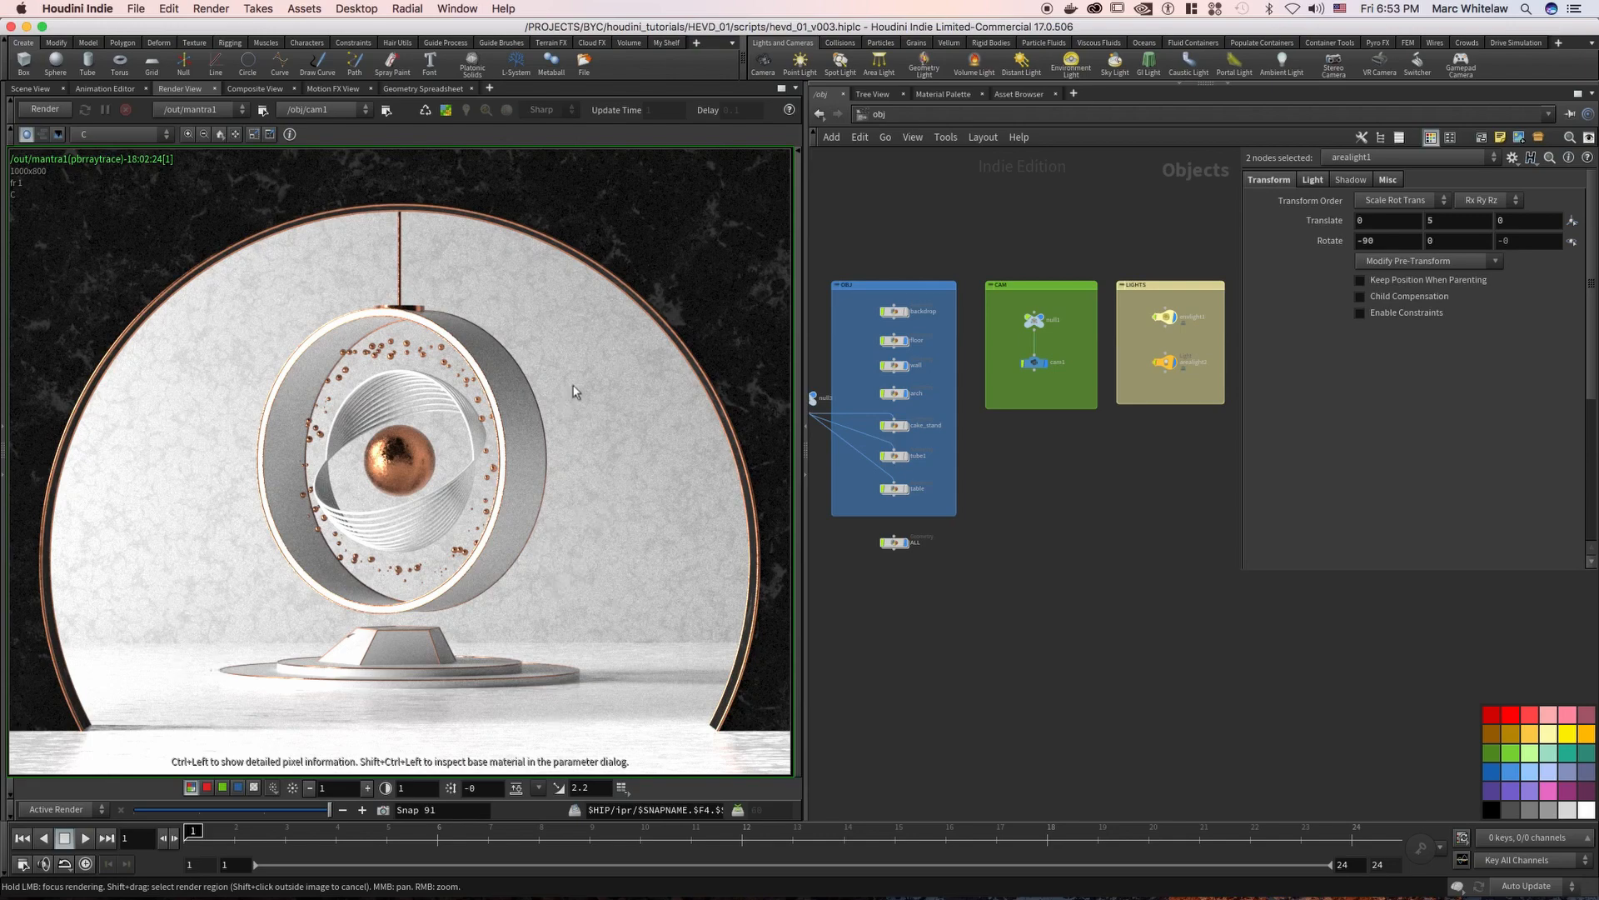
pyautogui.moveTo(608, 414); pyautogui.dragTo(607, 424, button='right')
pyautogui.moveTo(621, 417); pyautogui.dragTo(608, 417, button='middle')
pyautogui.moveTo(592, 425); pyautogui.dragTo(598, 420, button='right')
pyautogui.moveTo(598, 419)
pyautogui.mouseDown(button='middle')
pyautogui.moveTo(617, 410)
pyautogui.moveTo(596, 413)
pyautogui.mouseUp(button='middle')
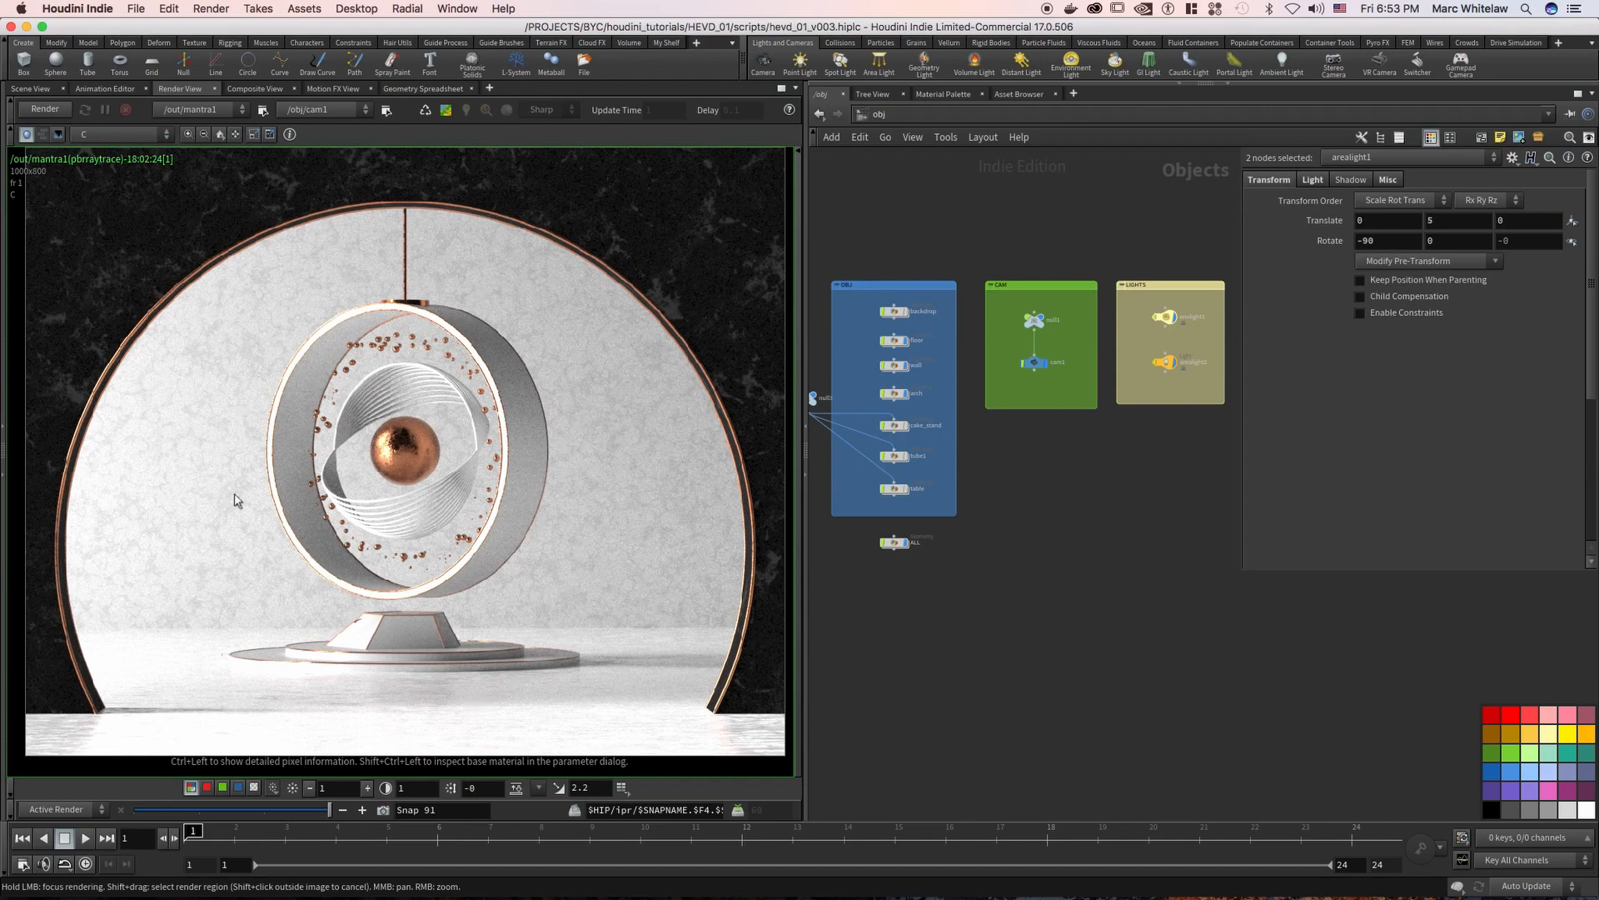
# Switch to the mat network, frame the PROCEDURAL COPPER group and hide the parameter dialog
pyautogui.click(898, 114)
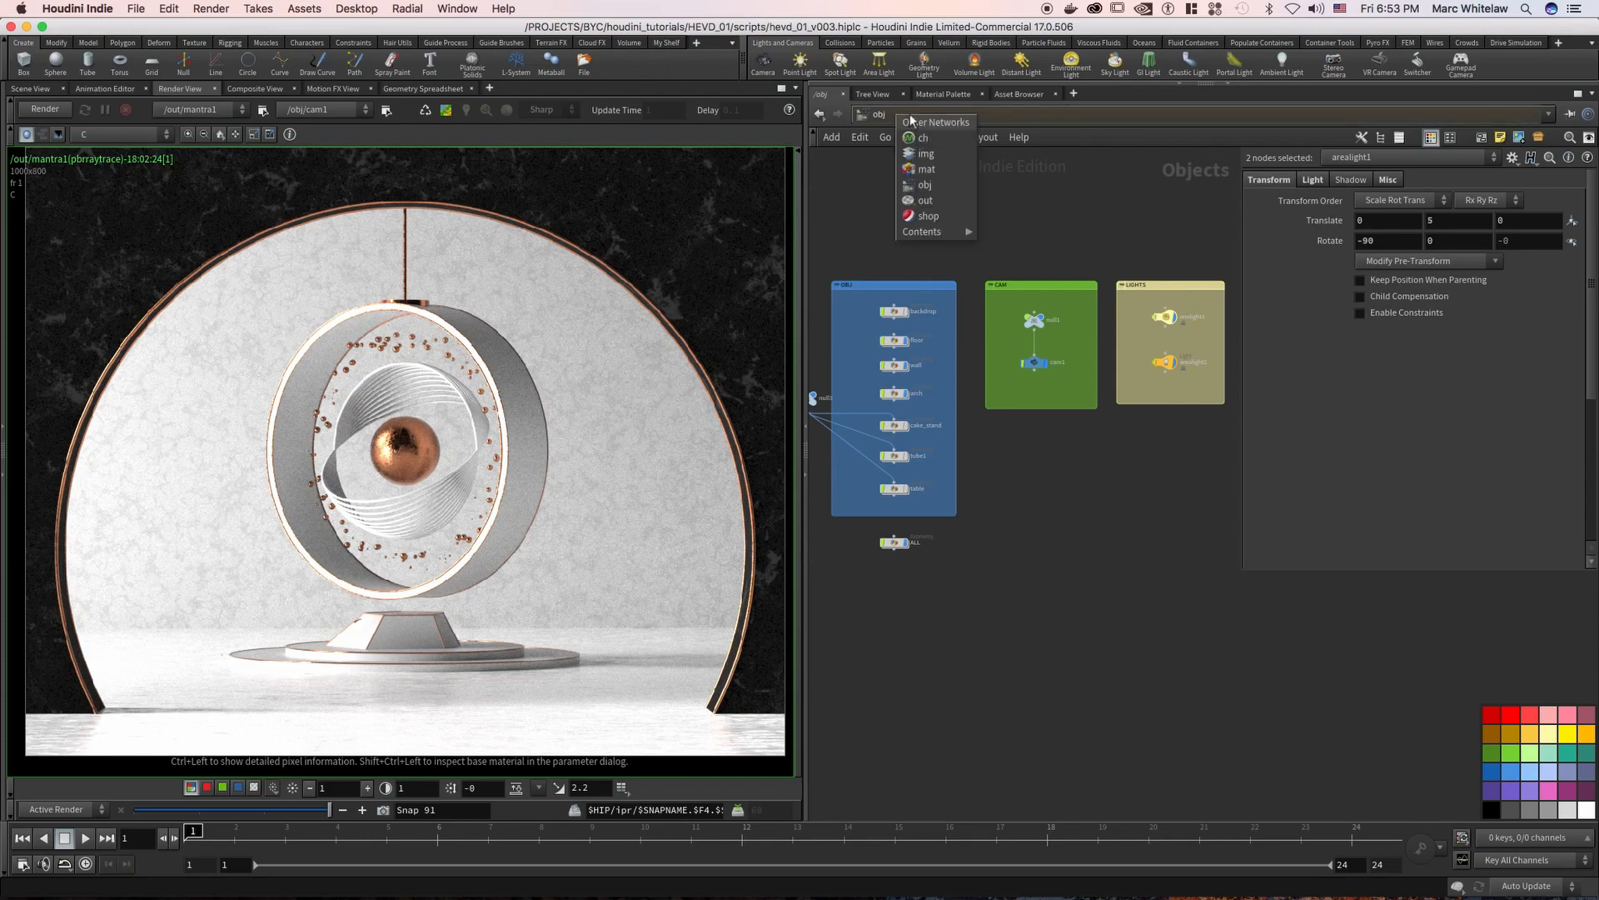
pyautogui.click(929, 170)
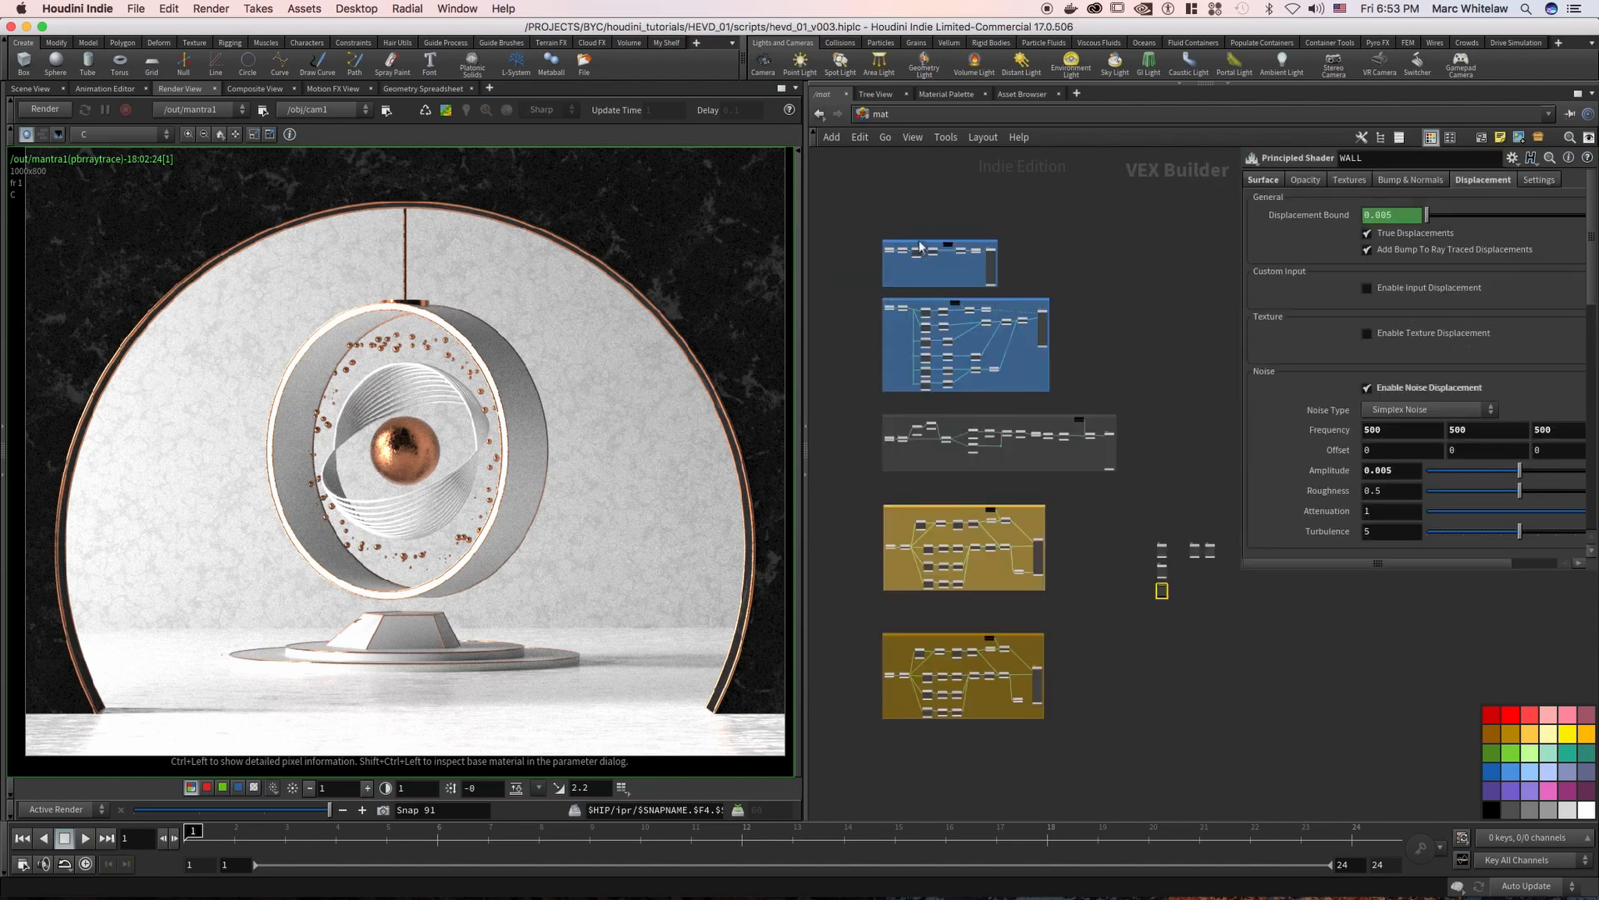
pyautogui.moveTo(1088, 527); pyautogui.dragTo(1108, 478, button='middle')
pyautogui.moveTo(984, 431); pyautogui.dragTo(1065, 479, button='right')
pyautogui.moveTo(1018, 459); pyautogui.dragTo(1146, 350, button='middle')
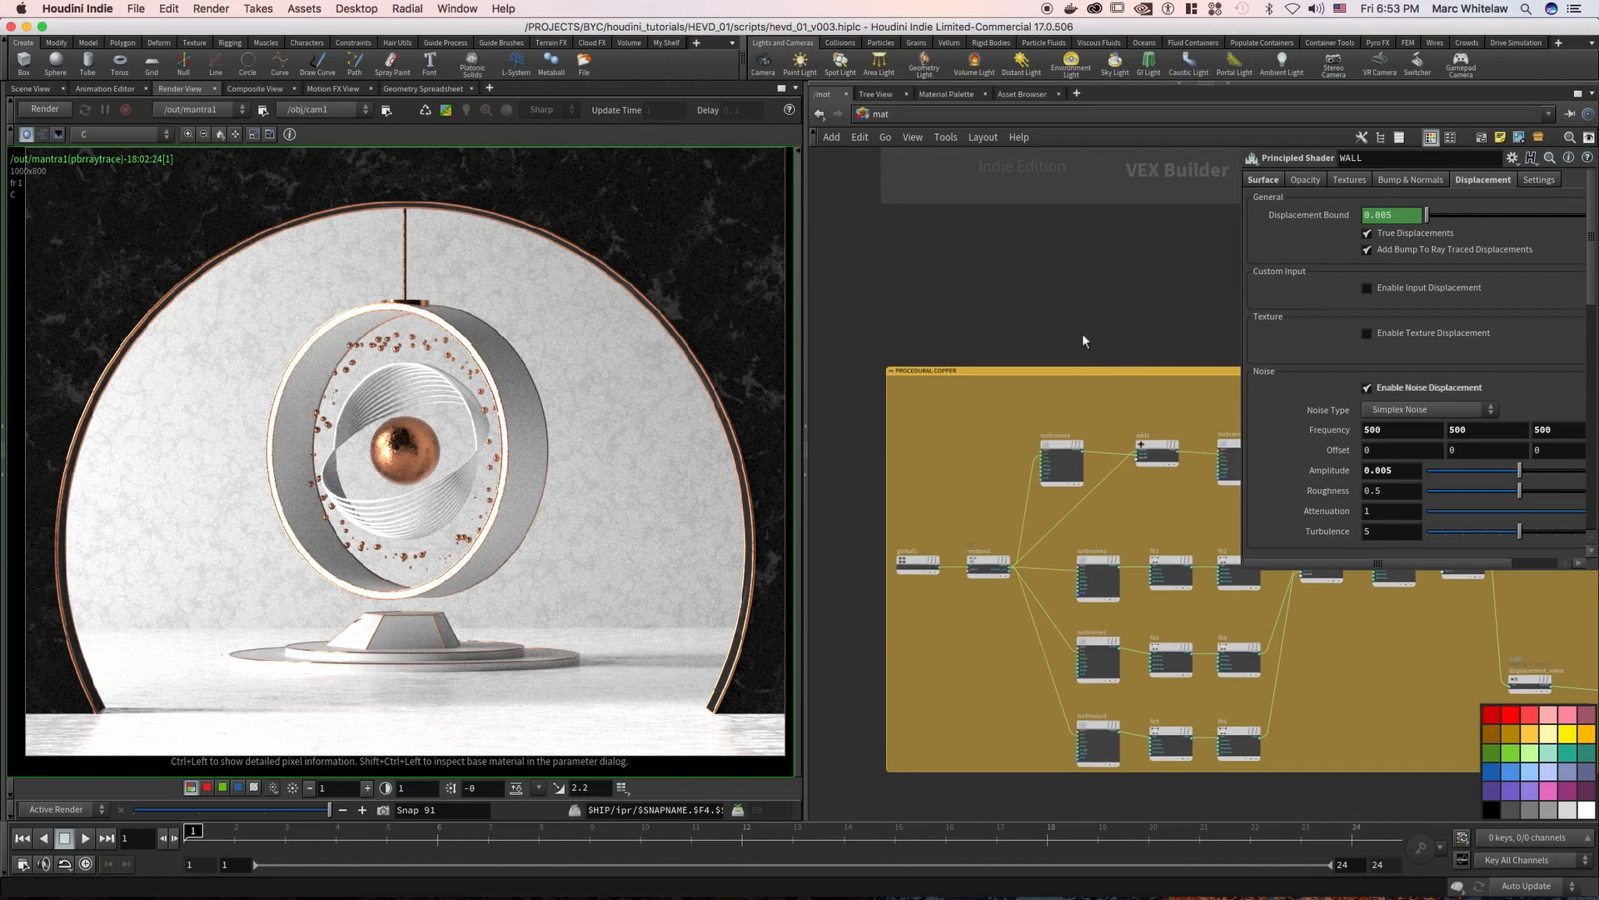
pyautogui.press('p')
pyautogui.moveTo(987, 350); pyautogui.dragTo(889, 265, button='middle')
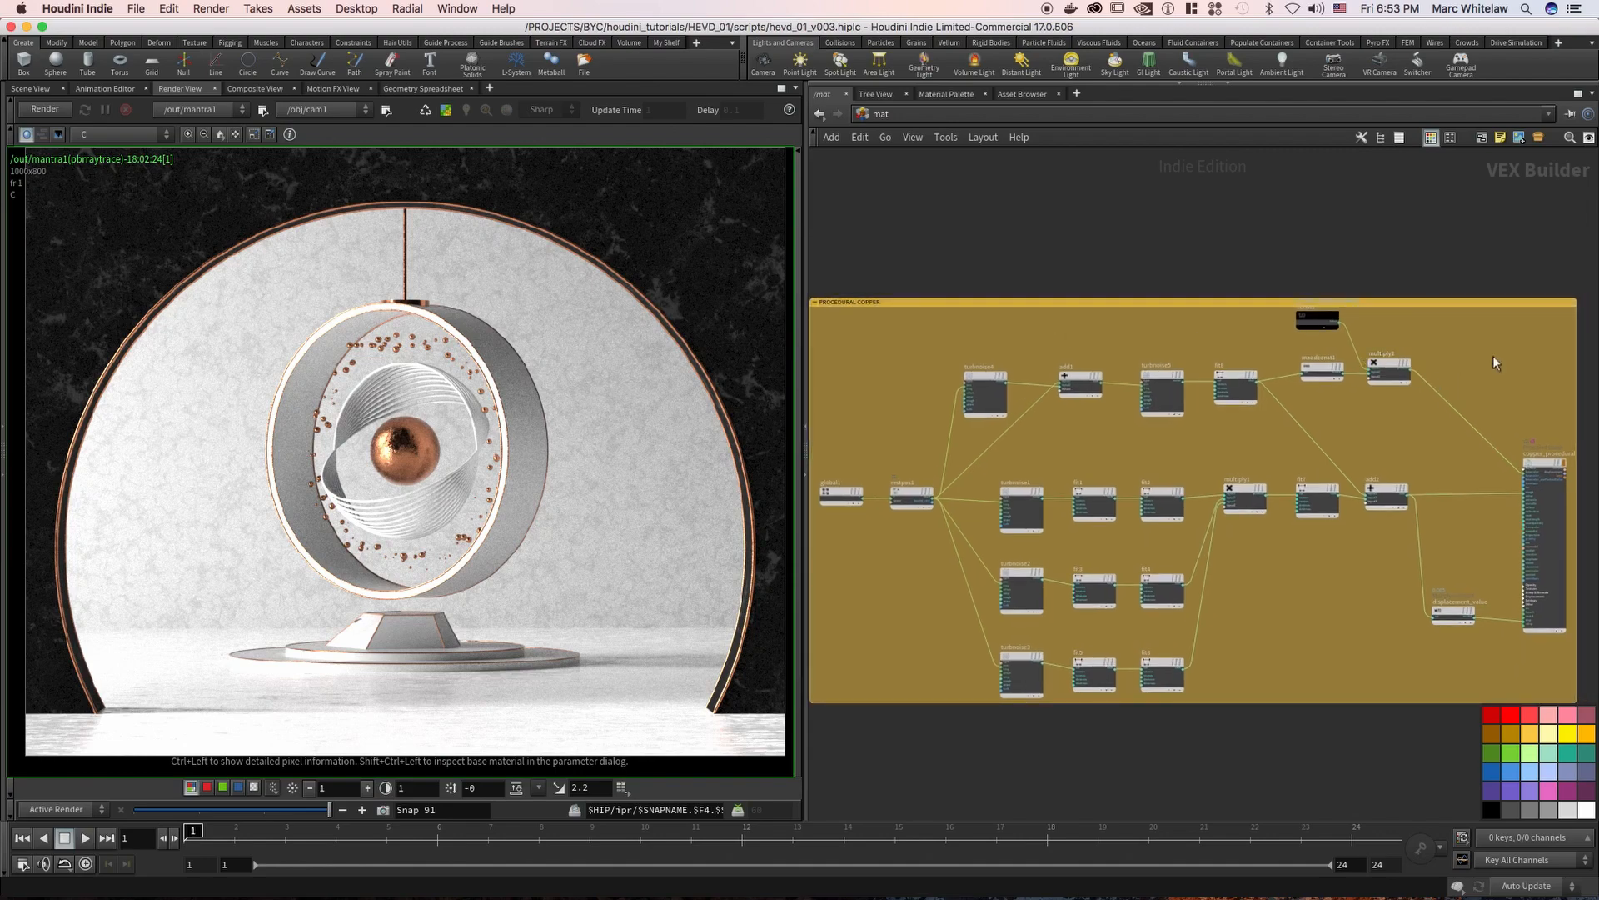
# Examine how the noise, fit, multiply and add nodes are wired in the PROCEDURAL COPPER group
pyautogui.moveTo(1473, 345)
pyautogui.mouseDown(button='middle')
pyautogui.moveTo(1483, 327)
pyautogui.moveTo(1452, 337)
pyautogui.mouseUp(button='middle')
pyautogui.scroll(-3, 1474, 333)
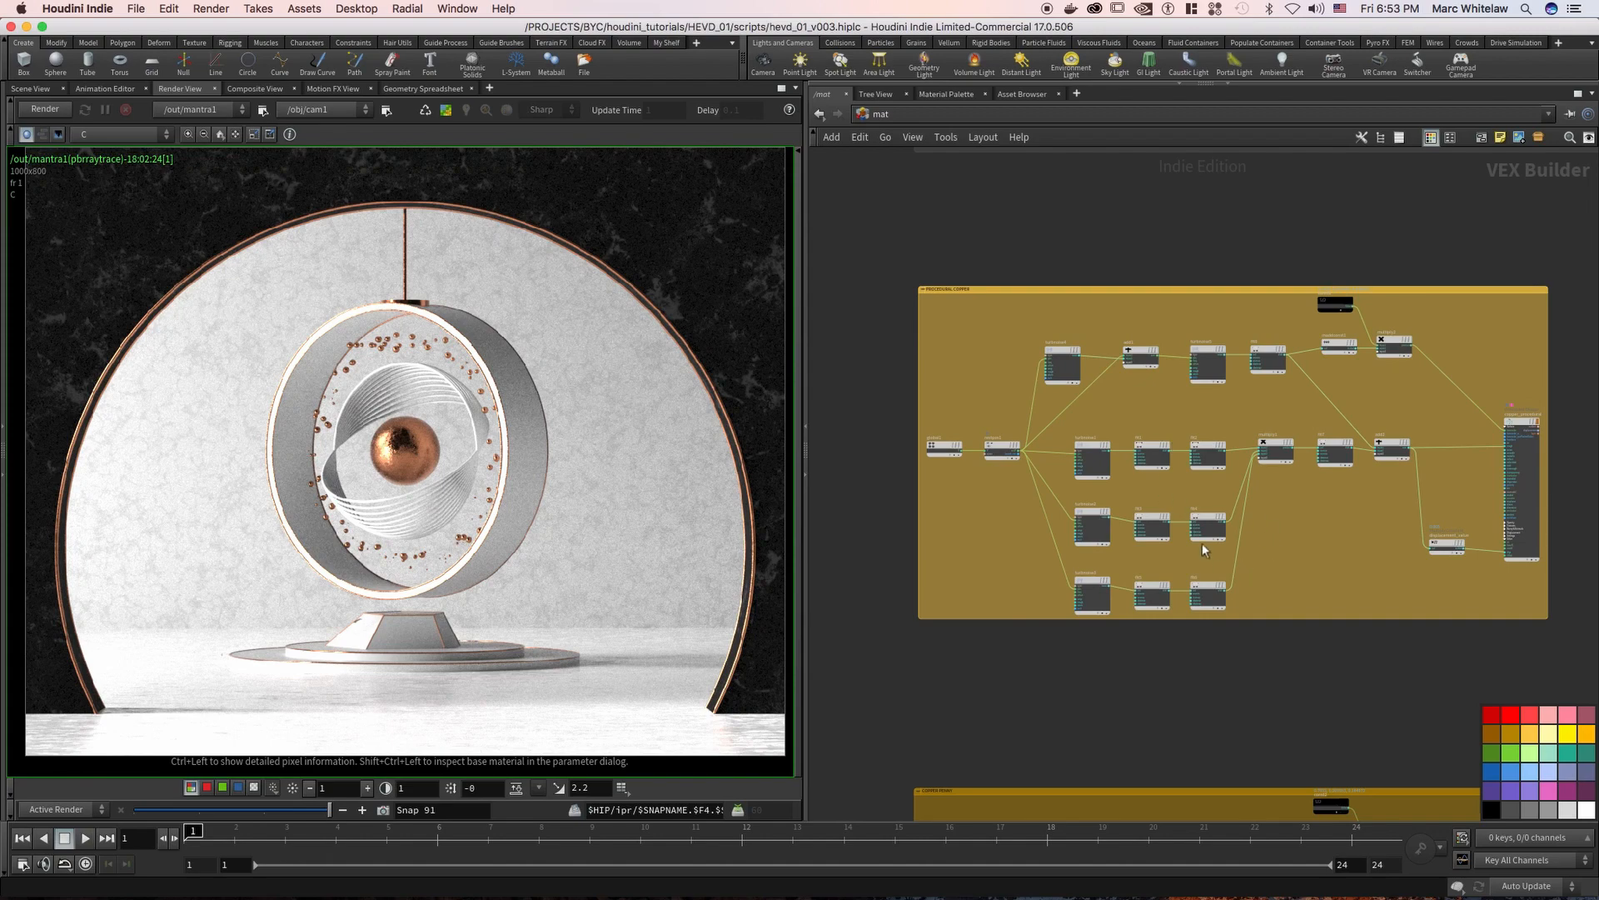
pyautogui.scroll(3, 1366, 397)
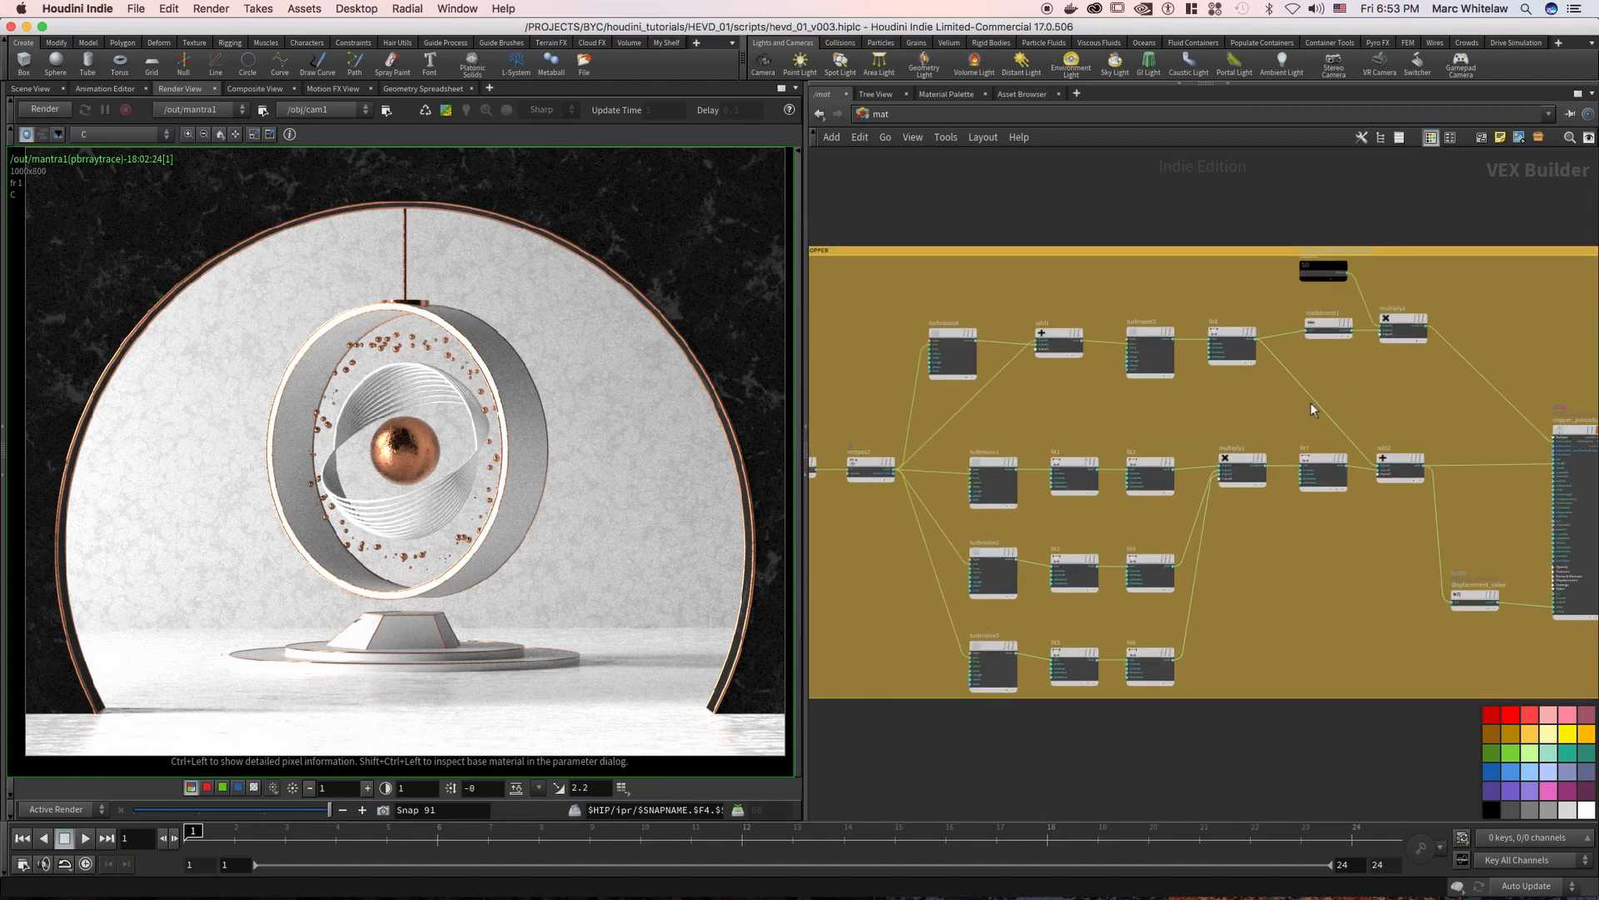
pyautogui.click(1242, 471)
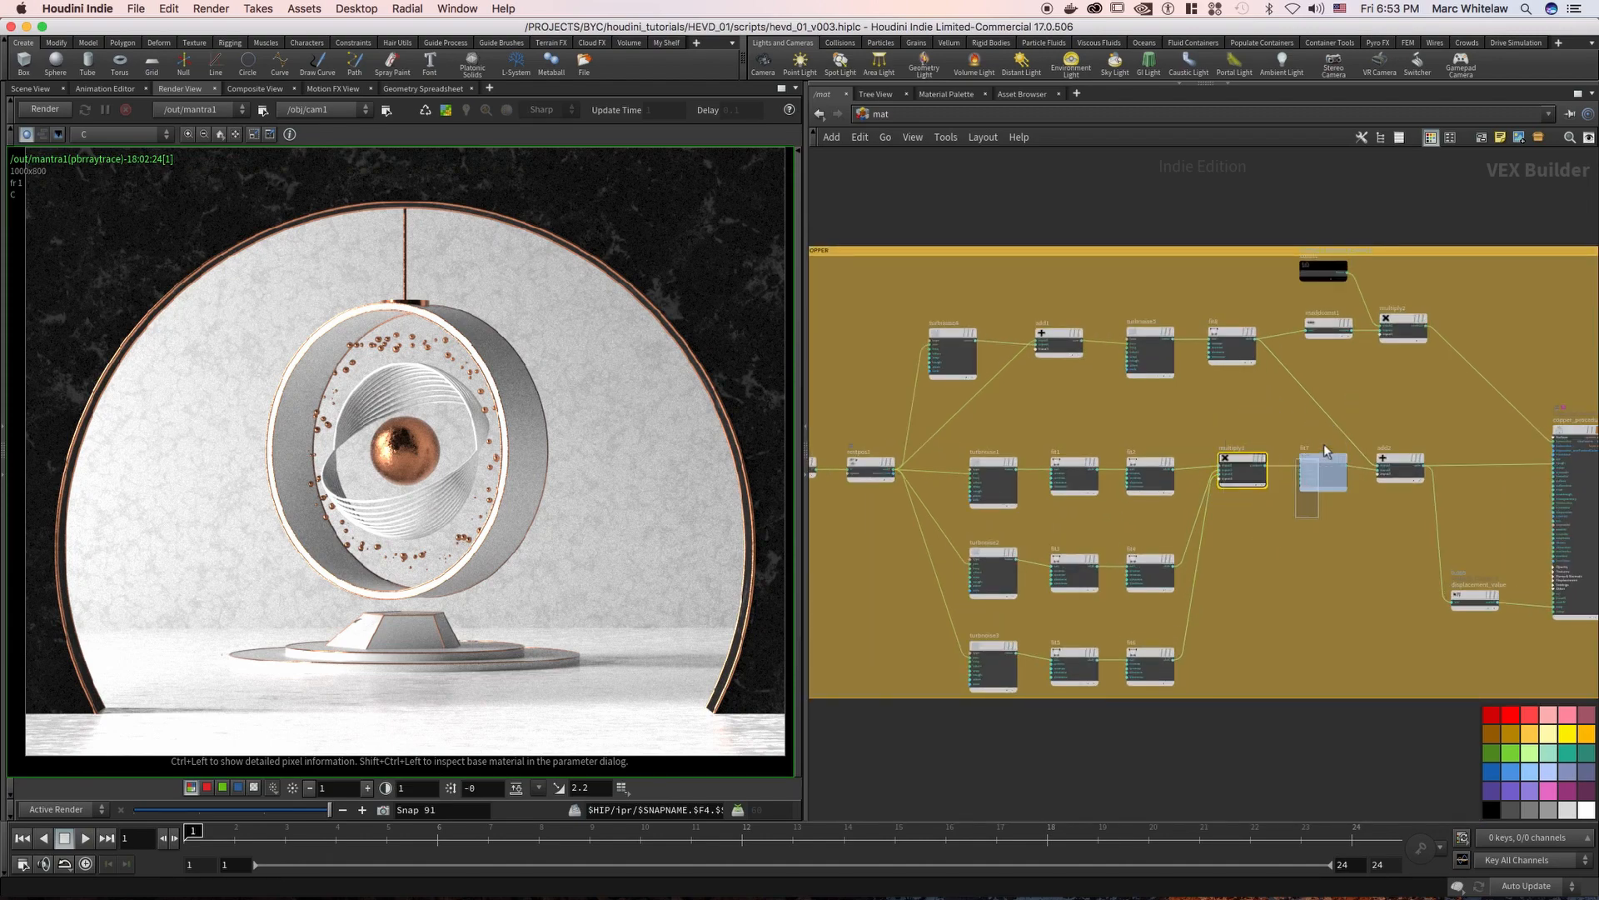
pyautogui.moveTo(1416, 405); pyautogui.dragTo(1374, 404, button='middle')
pyautogui.moveTo(1376, 395); pyautogui.dragTo(1276, 350, button='right')
pyautogui.moveTo(1193, 414); pyautogui.dragTo(1147, 540, button='middle')
# Go to the WALL group and display the parameters of its turbulent noise node, turbnoise15
pyautogui.moveTo(1183, 273); pyautogui.dragTo(1465, 231, button='right')
pyautogui.moveTo(1098, 304); pyautogui.dragTo(1072, 247, button='middle')
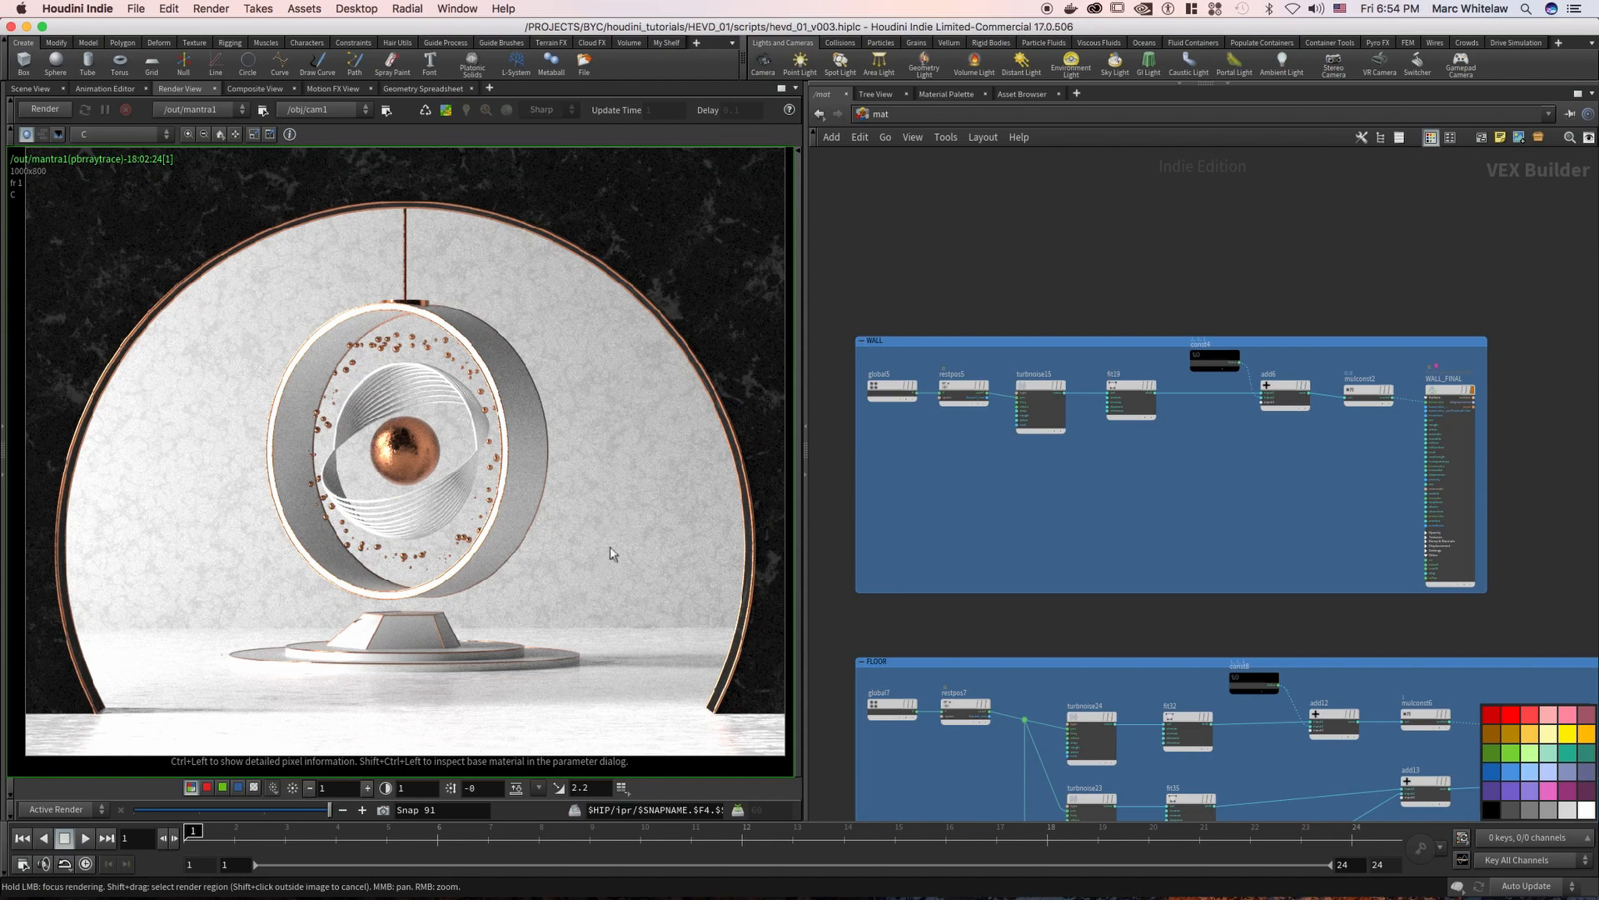
pyautogui.moveTo(972, 445); pyautogui.dragTo(988, 444, button='right')
pyautogui.moveTo(924, 435); pyautogui.dragTo(954, 432, button='middle')
pyautogui.click(908, 376)
pyautogui.moveTo(906, 372); pyautogui.dragTo(902, 342)
pyautogui.moveTo(972, 421); pyautogui.dragTo(1006, 356)
pyautogui.moveTo(1047, 472); pyautogui.dragTo(1104, 360)
pyautogui.press('p')
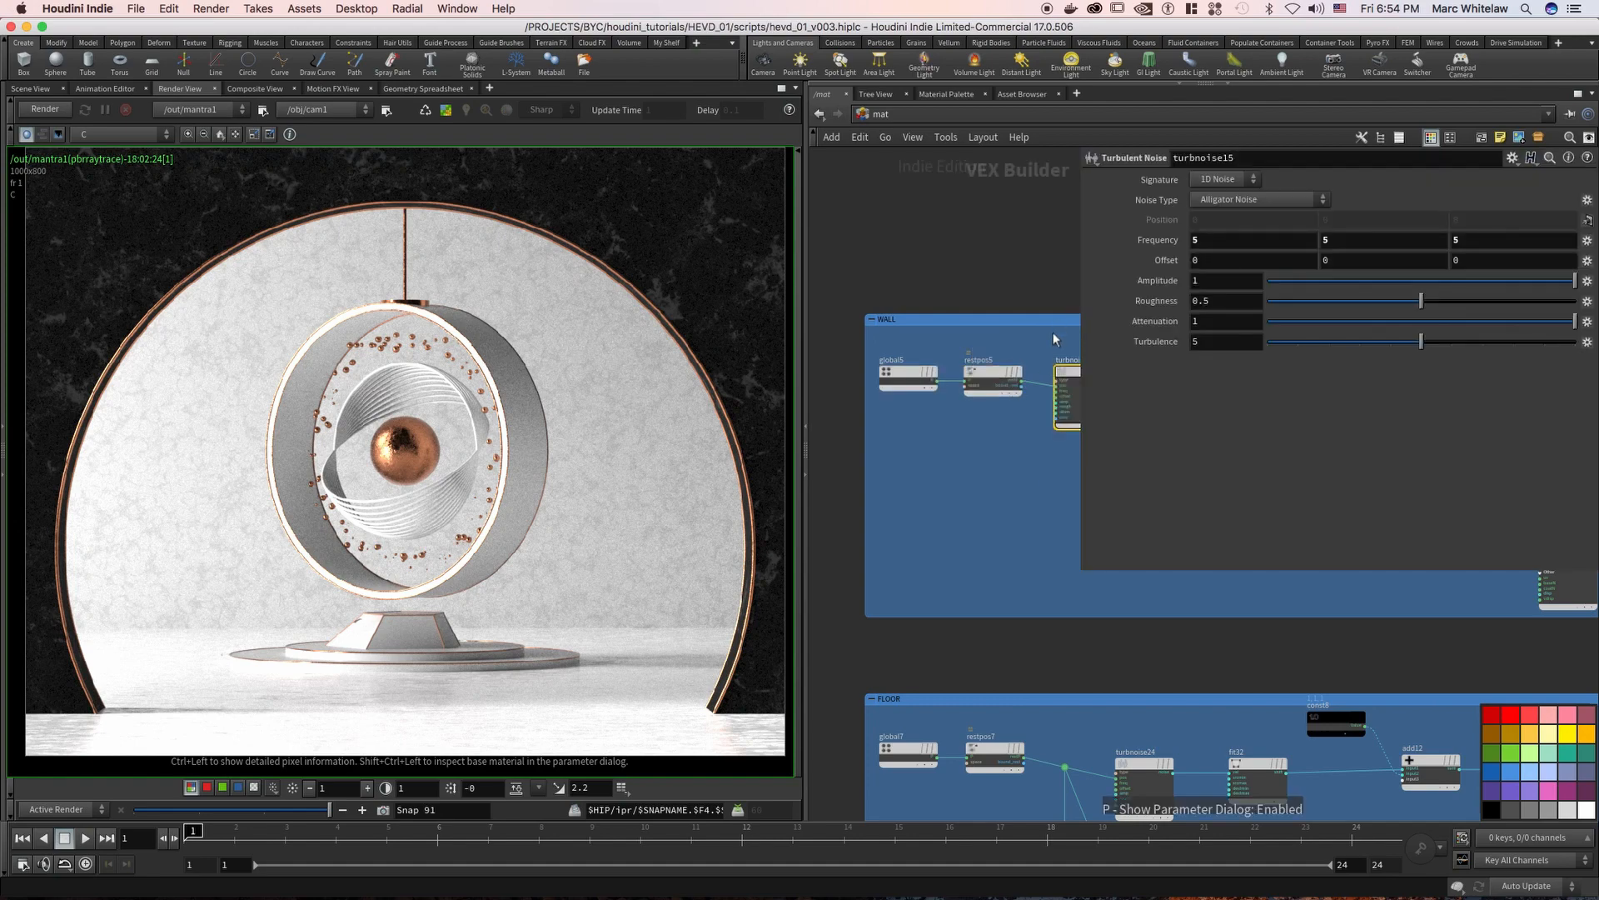
pyautogui.moveTo(1082, 521); pyautogui.dragTo(1216, 521)
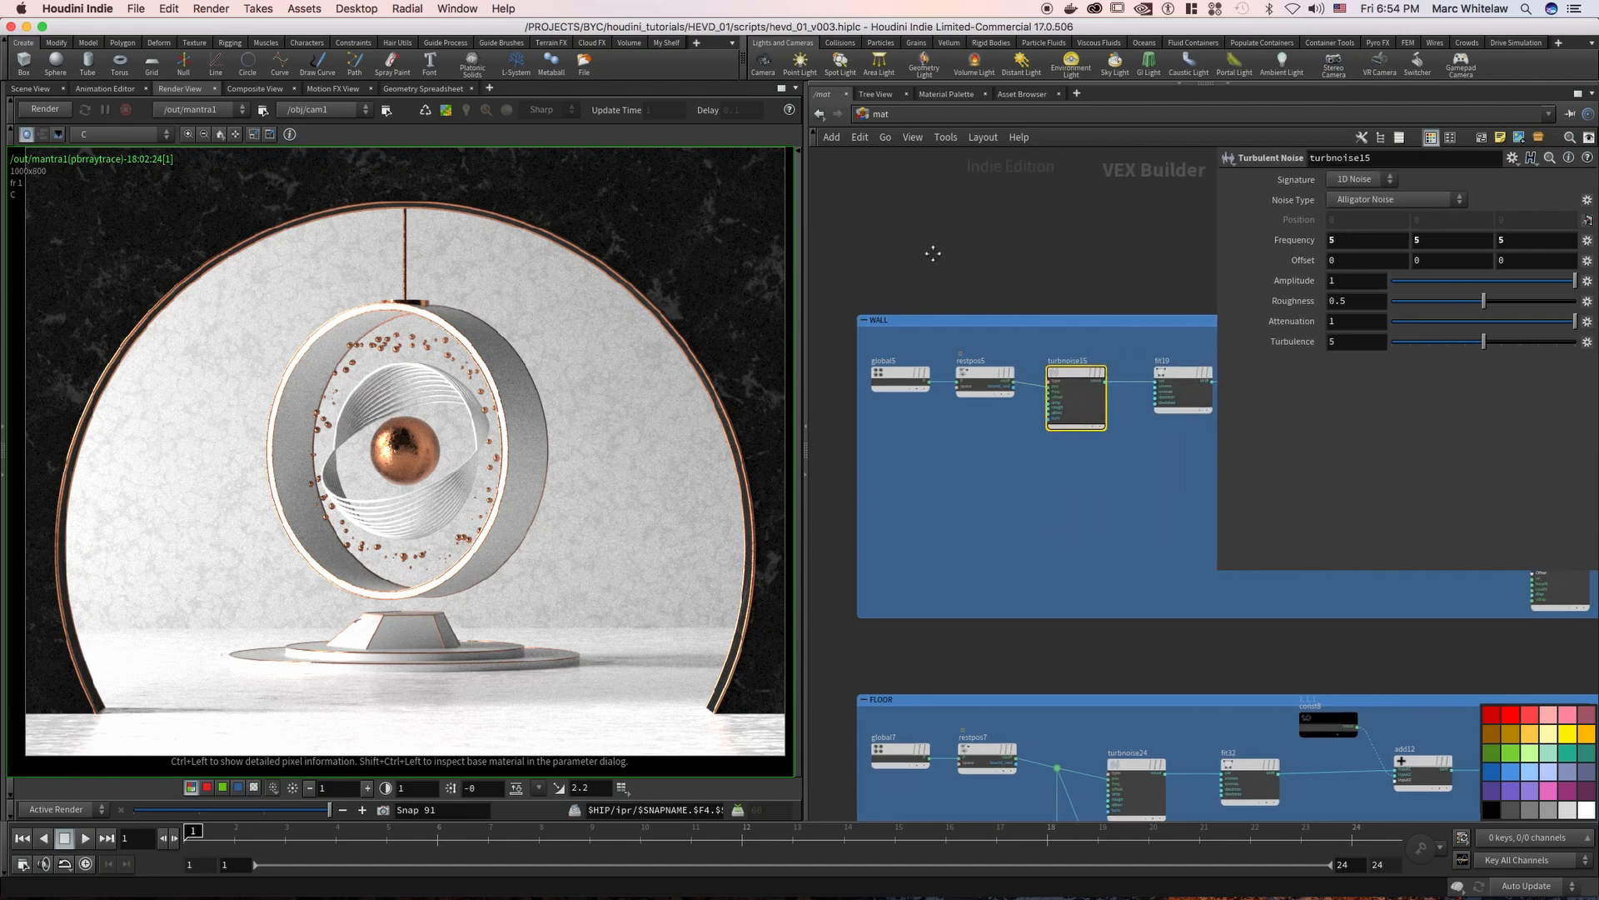
# Inspect the parameters of the wall's fit19, add6 and const4 nodes
pyautogui.hscroll(5, 932, 250)
pyautogui.moveTo(978, 443); pyautogui.dragTo(1040, 369)
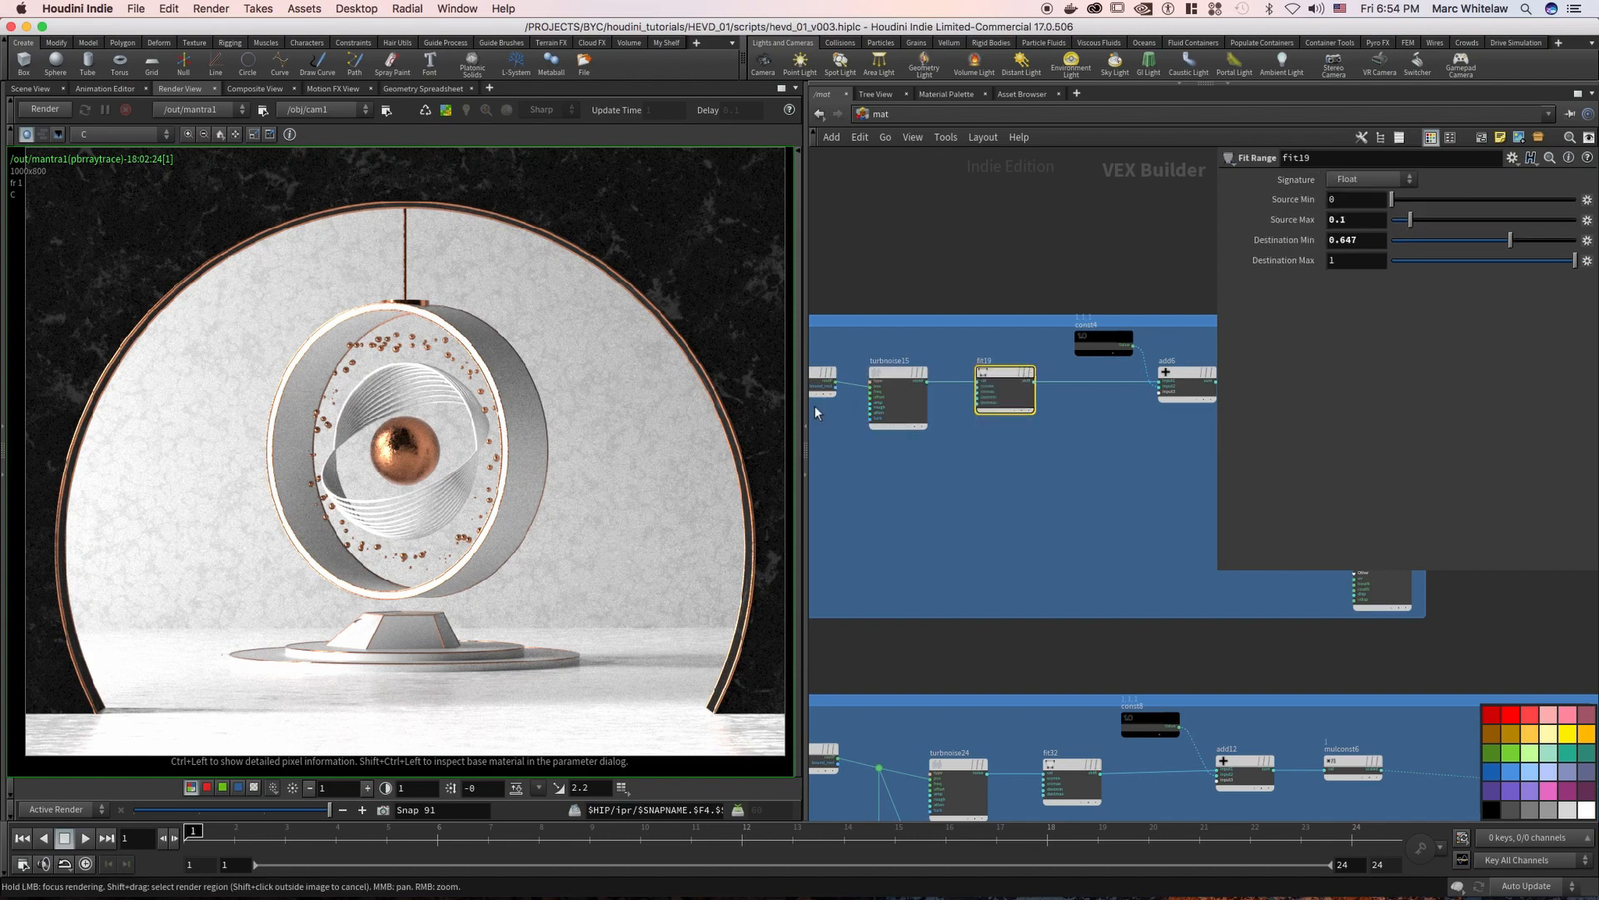
pyautogui.hscroll(5, 916, 400)
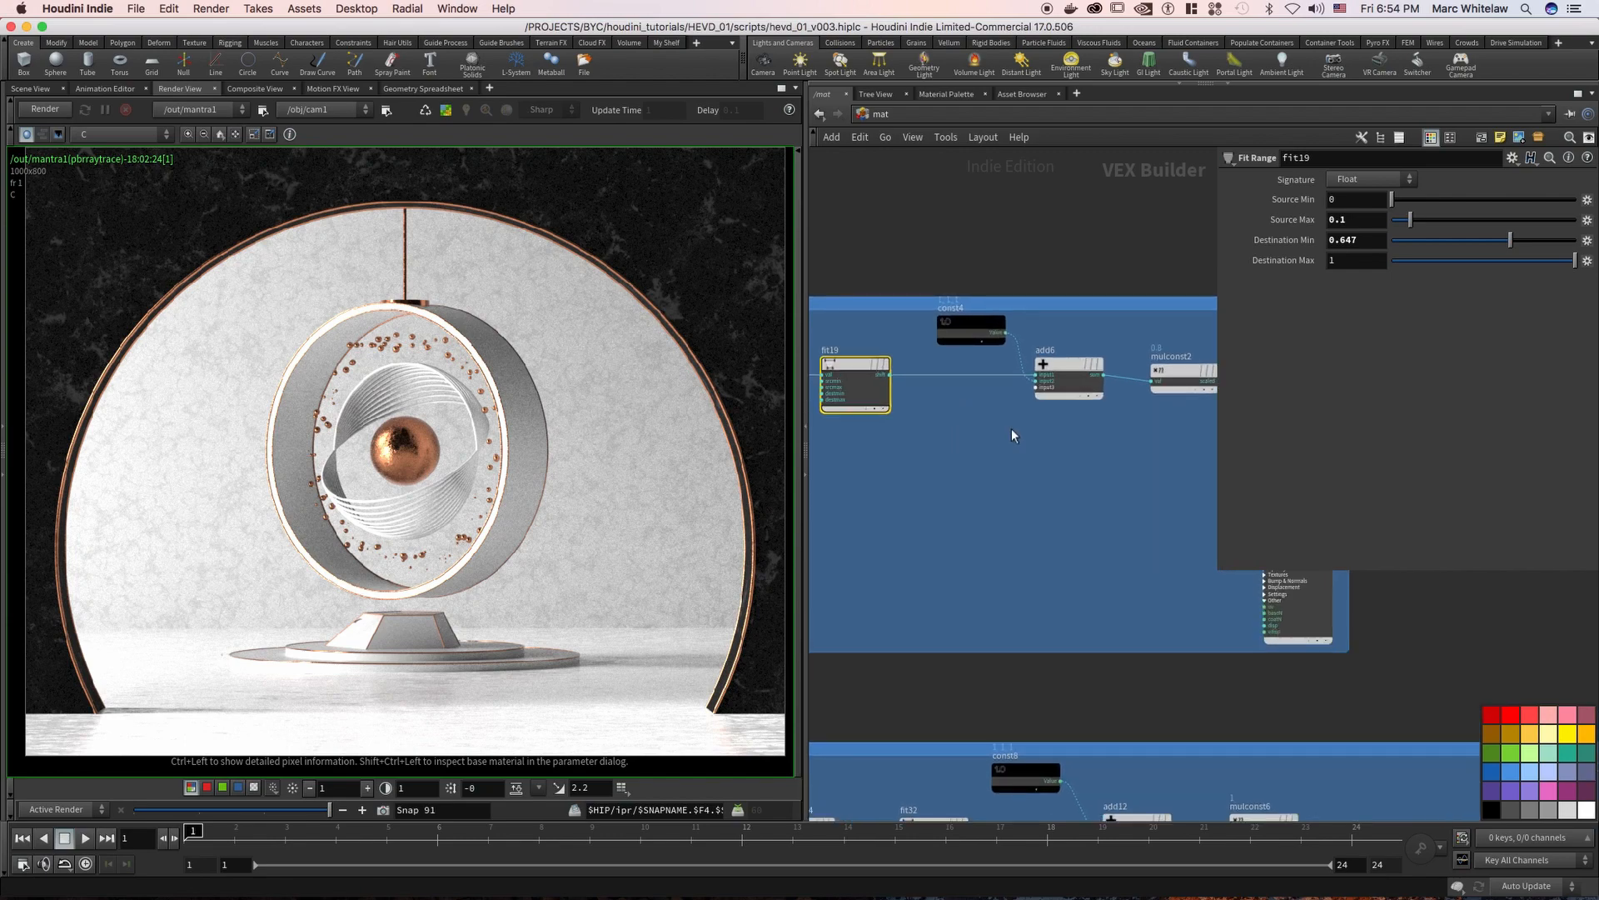
pyautogui.moveTo(1033, 402); pyautogui.dragTo(1074, 366)
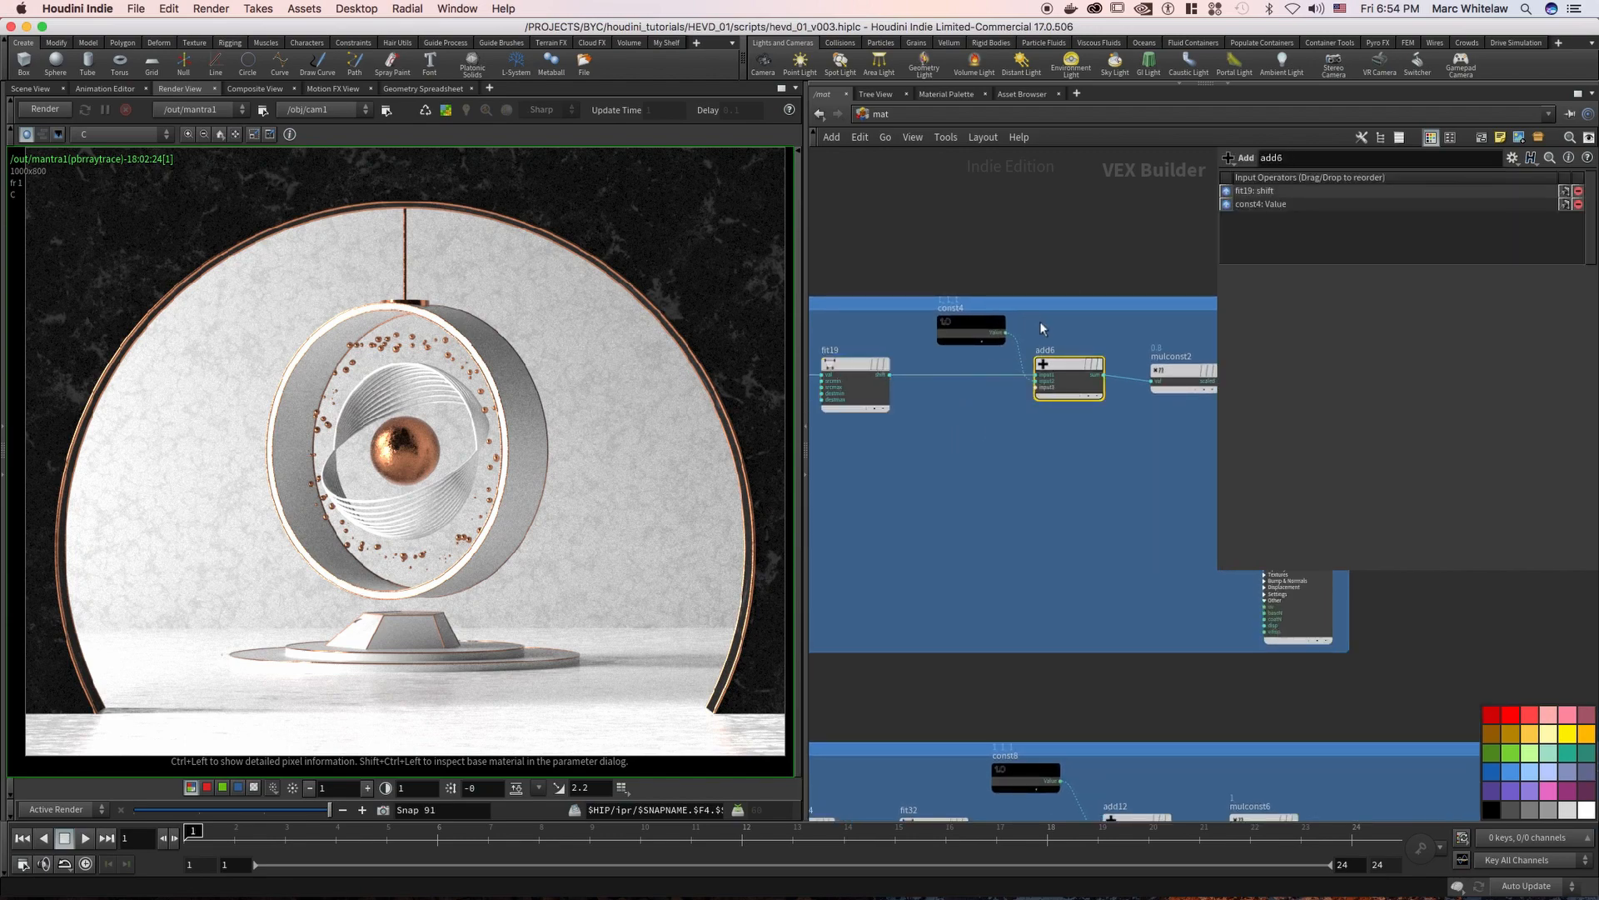
pyautogui.click(956, 343)
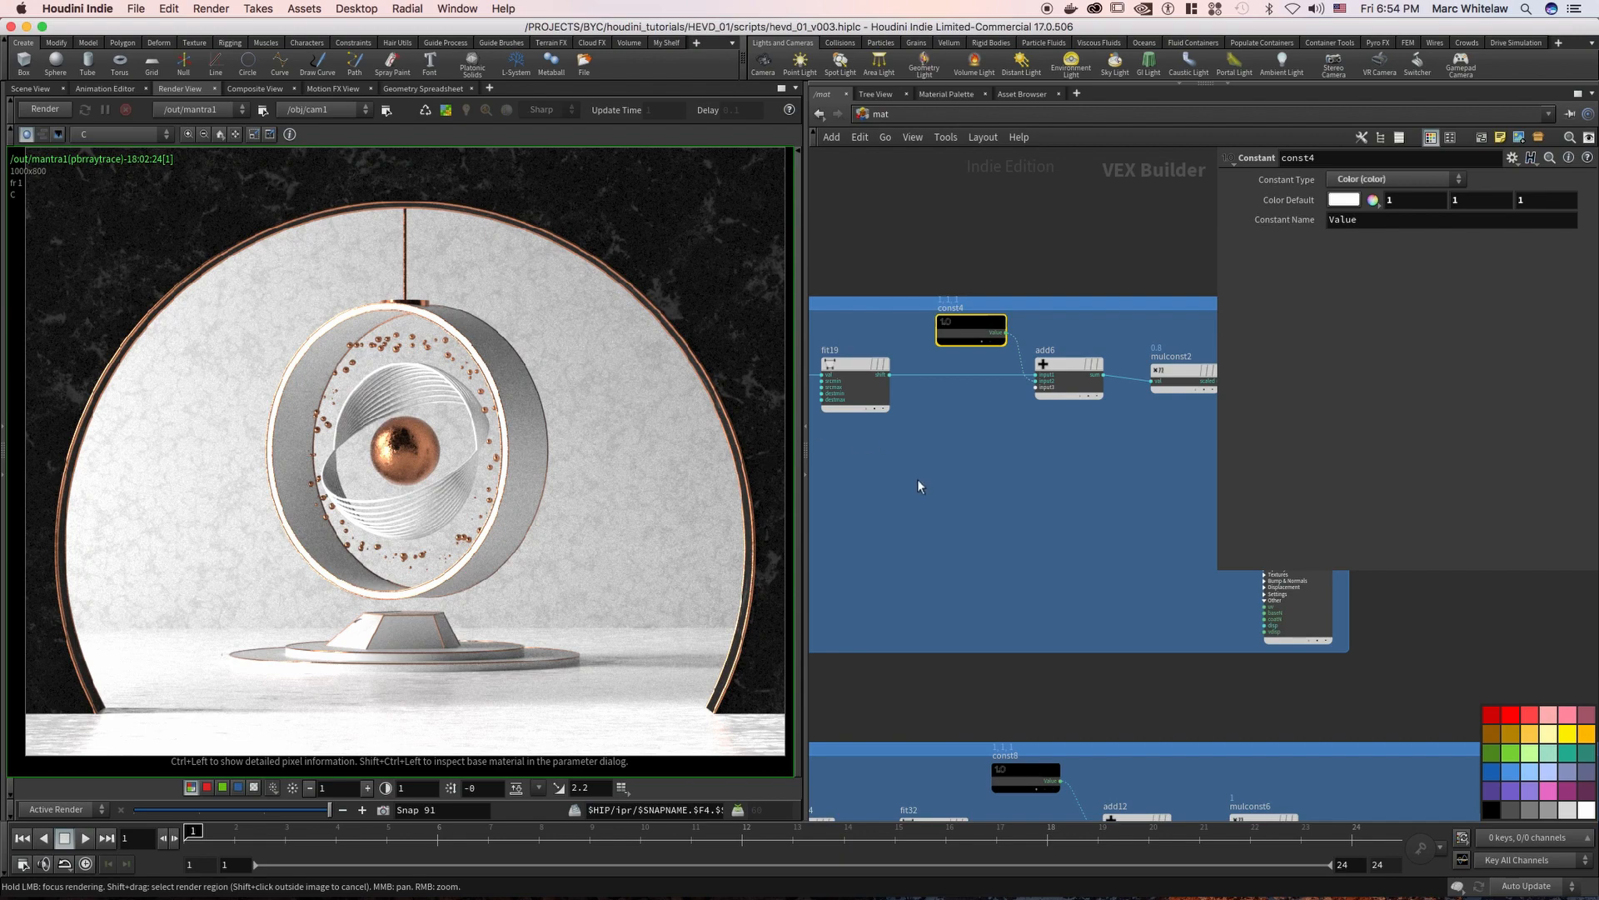
# Inspect the parameters of the wall's mulconst2 node and its WALL_FINAL principled shader
pyautogui.moveTo(929, 359); pyautogui.dragTo(991, 338)
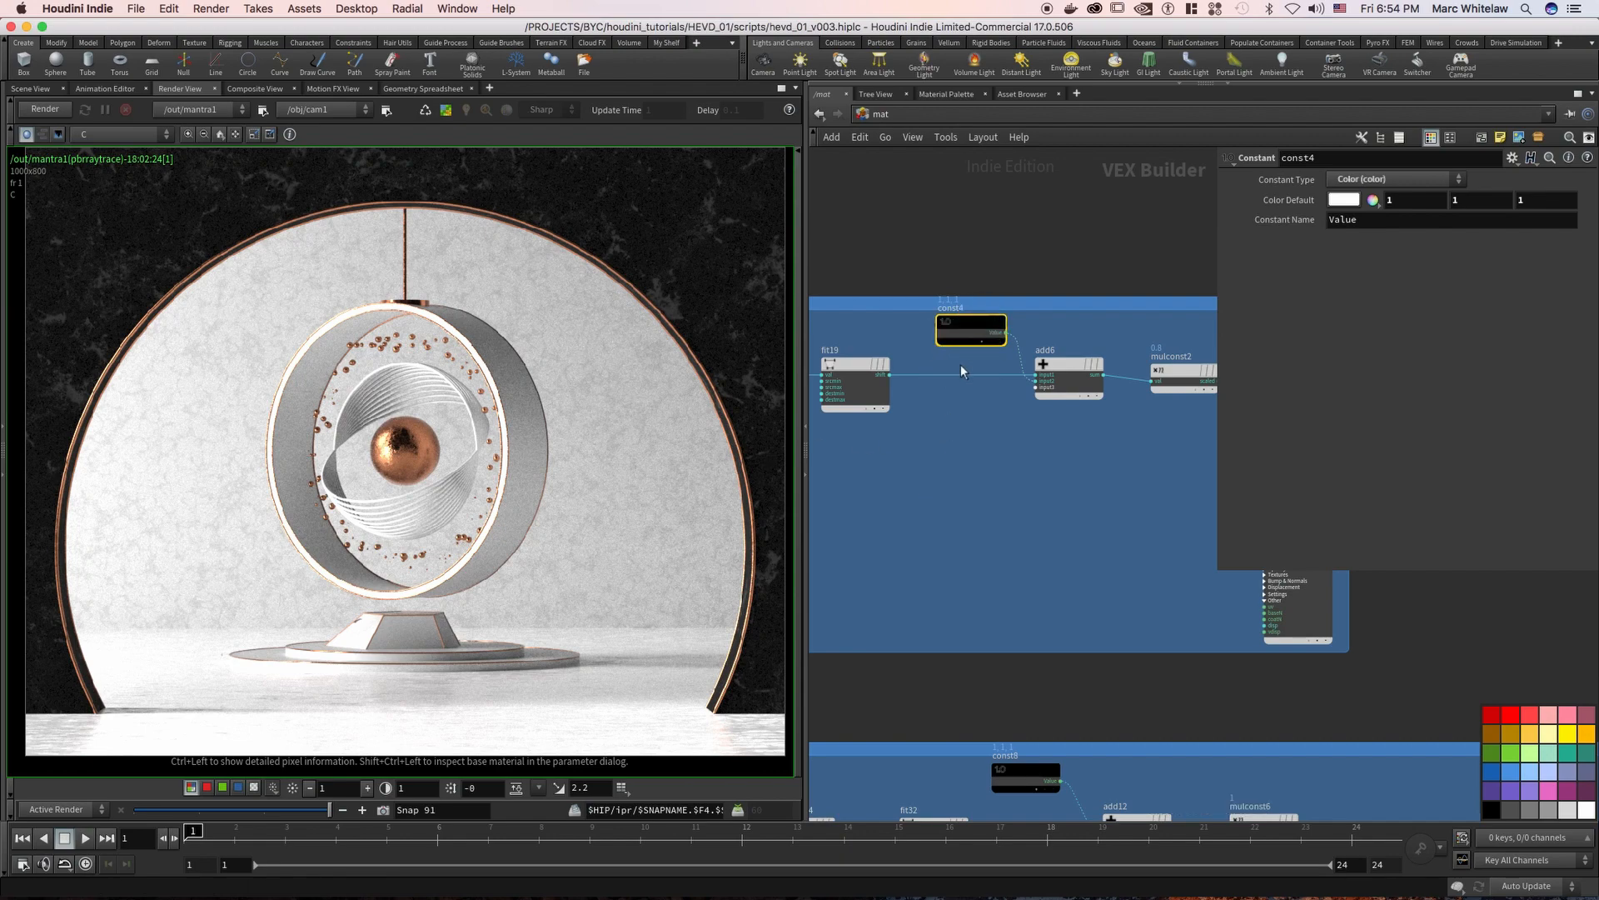
pyautogui.moveTo(940, 444)
pyautogui.mouseDown(button='middle')
pyautogui.moveTo(1003, 439)
pyautogui.moveTo(965, 445)
pyautogui.mouseUp(button='middle')
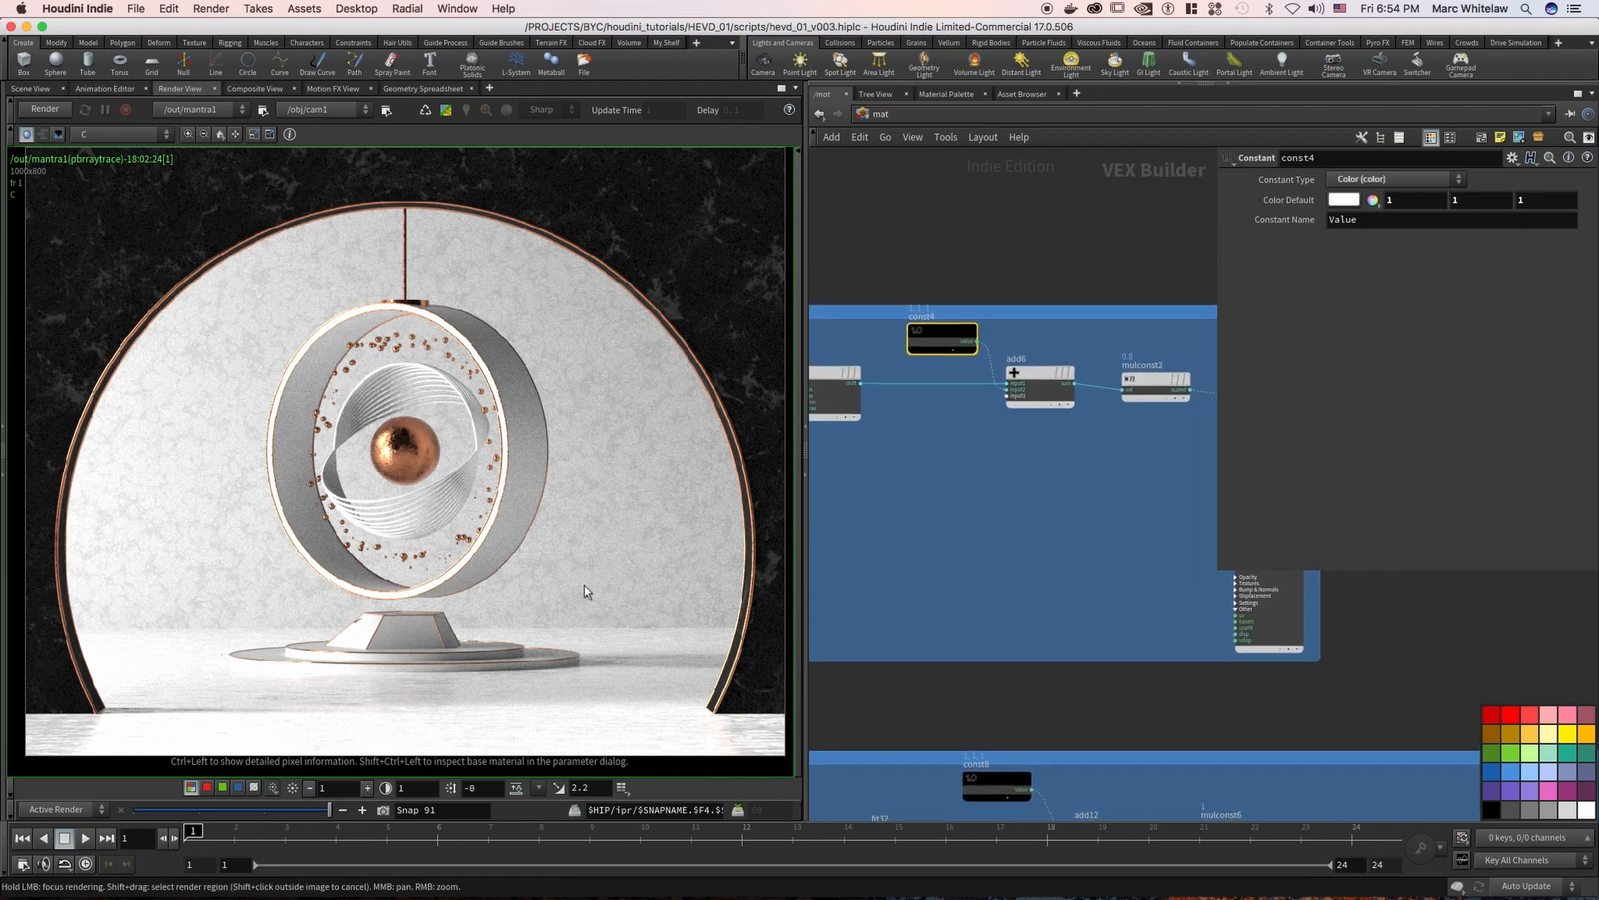
pyautogui.moveTo(1045, 451); pyautogui.dragTo(983, 459, button='middle')
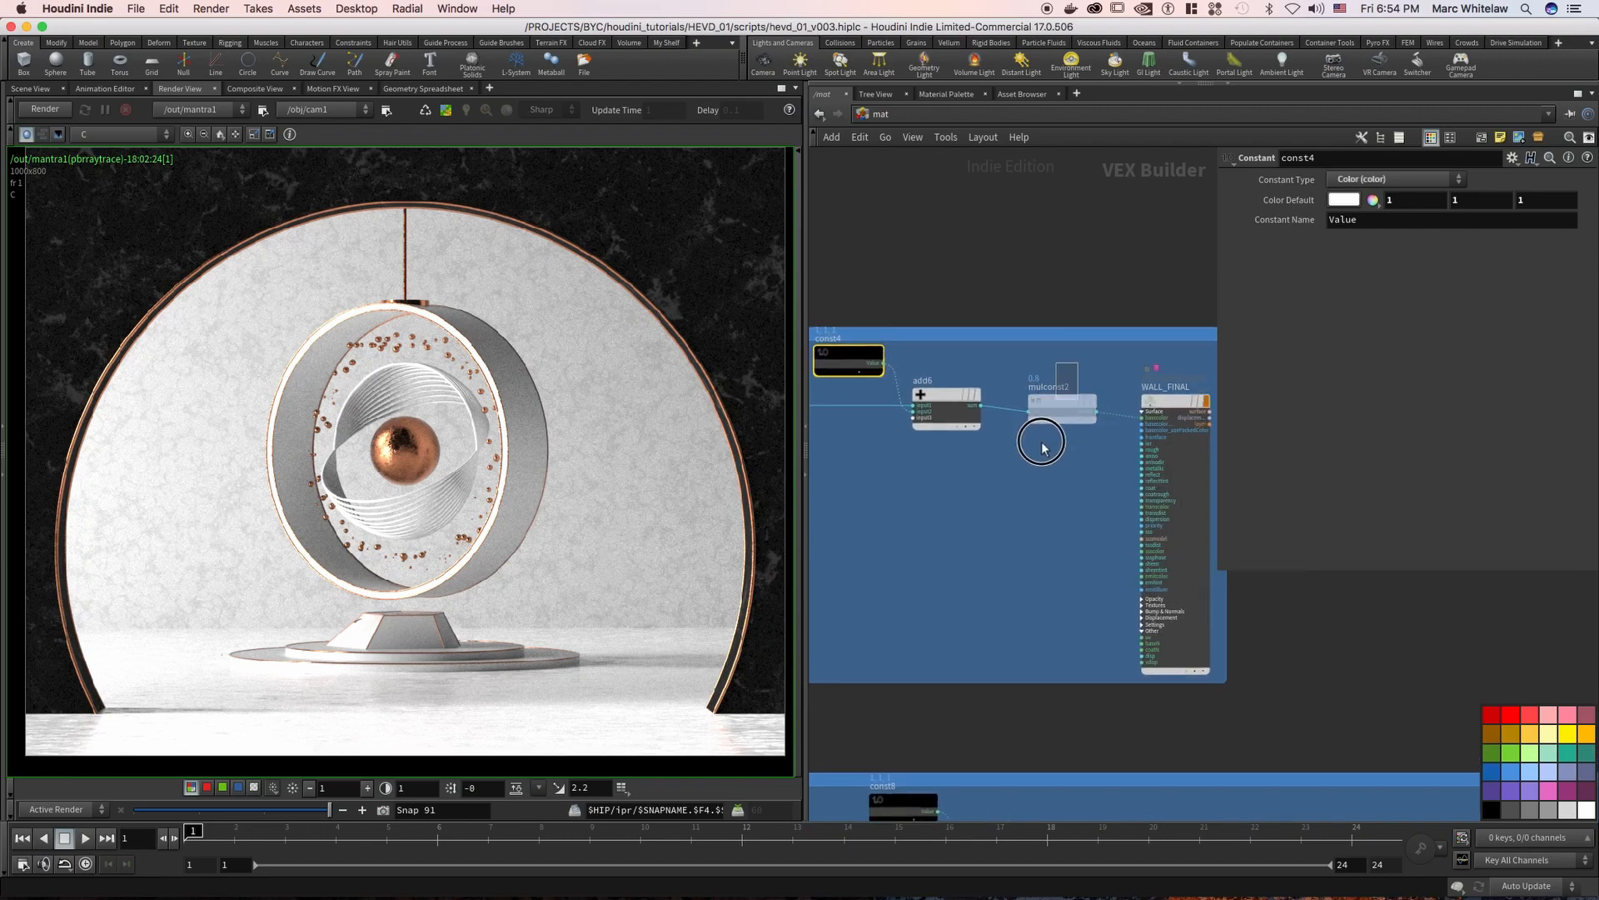
pyautogui.click(1051, 408)
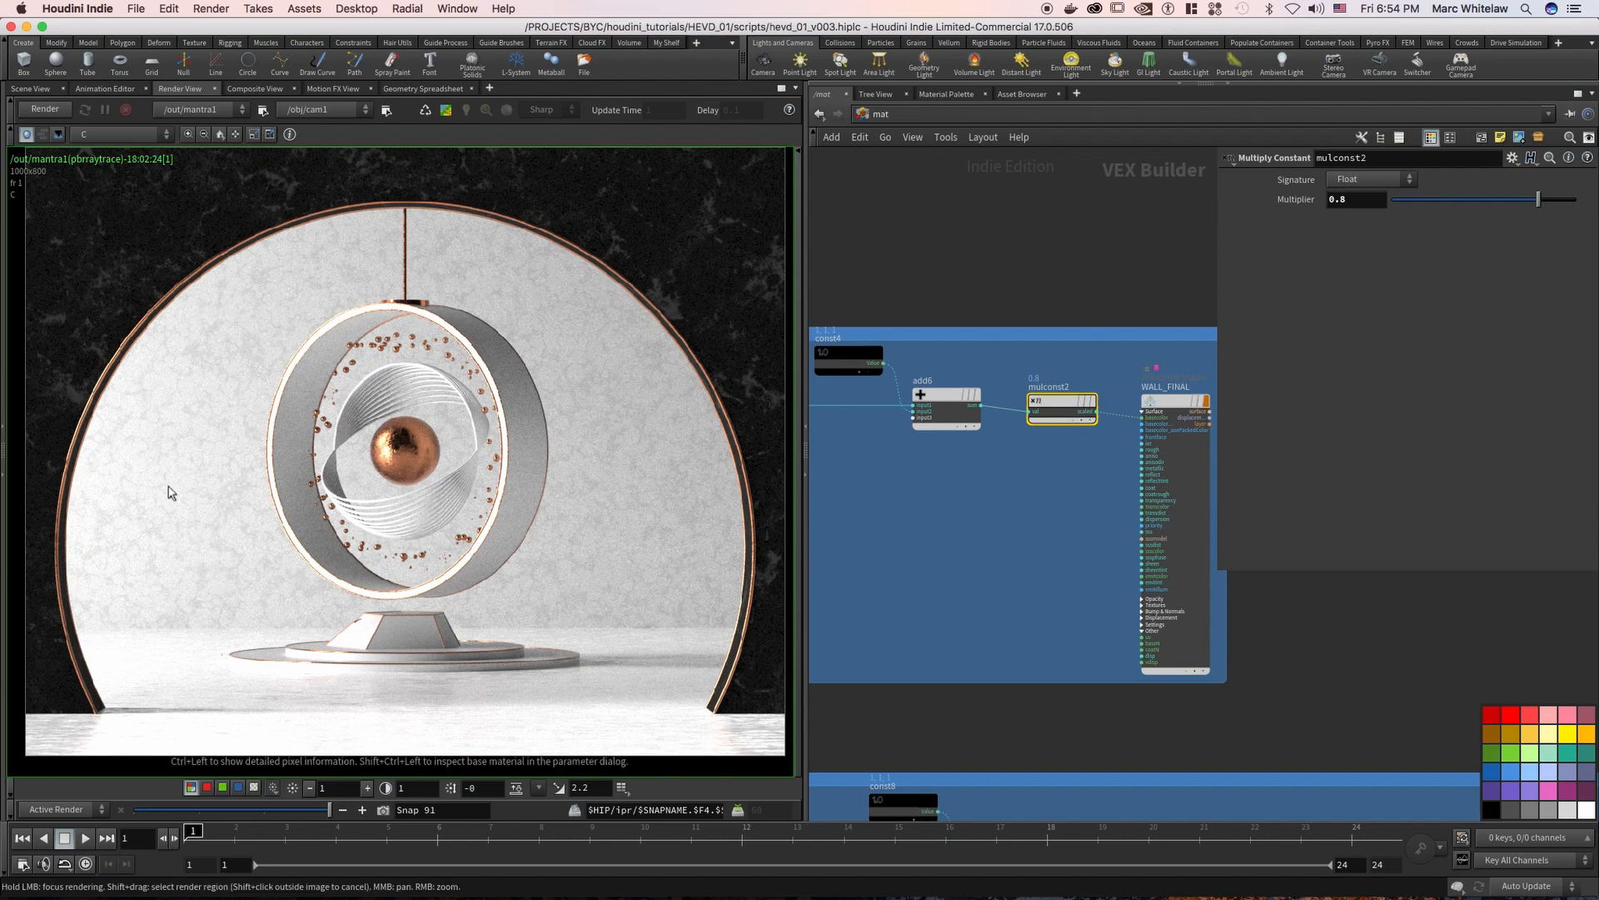
pyautogui.moveTo(1063, 481); pyautogui.dragTo(954, 474, button='middle')
pyautogui.moveTo(954, 474); pyautogui.dragTo(993, 456, button='right')
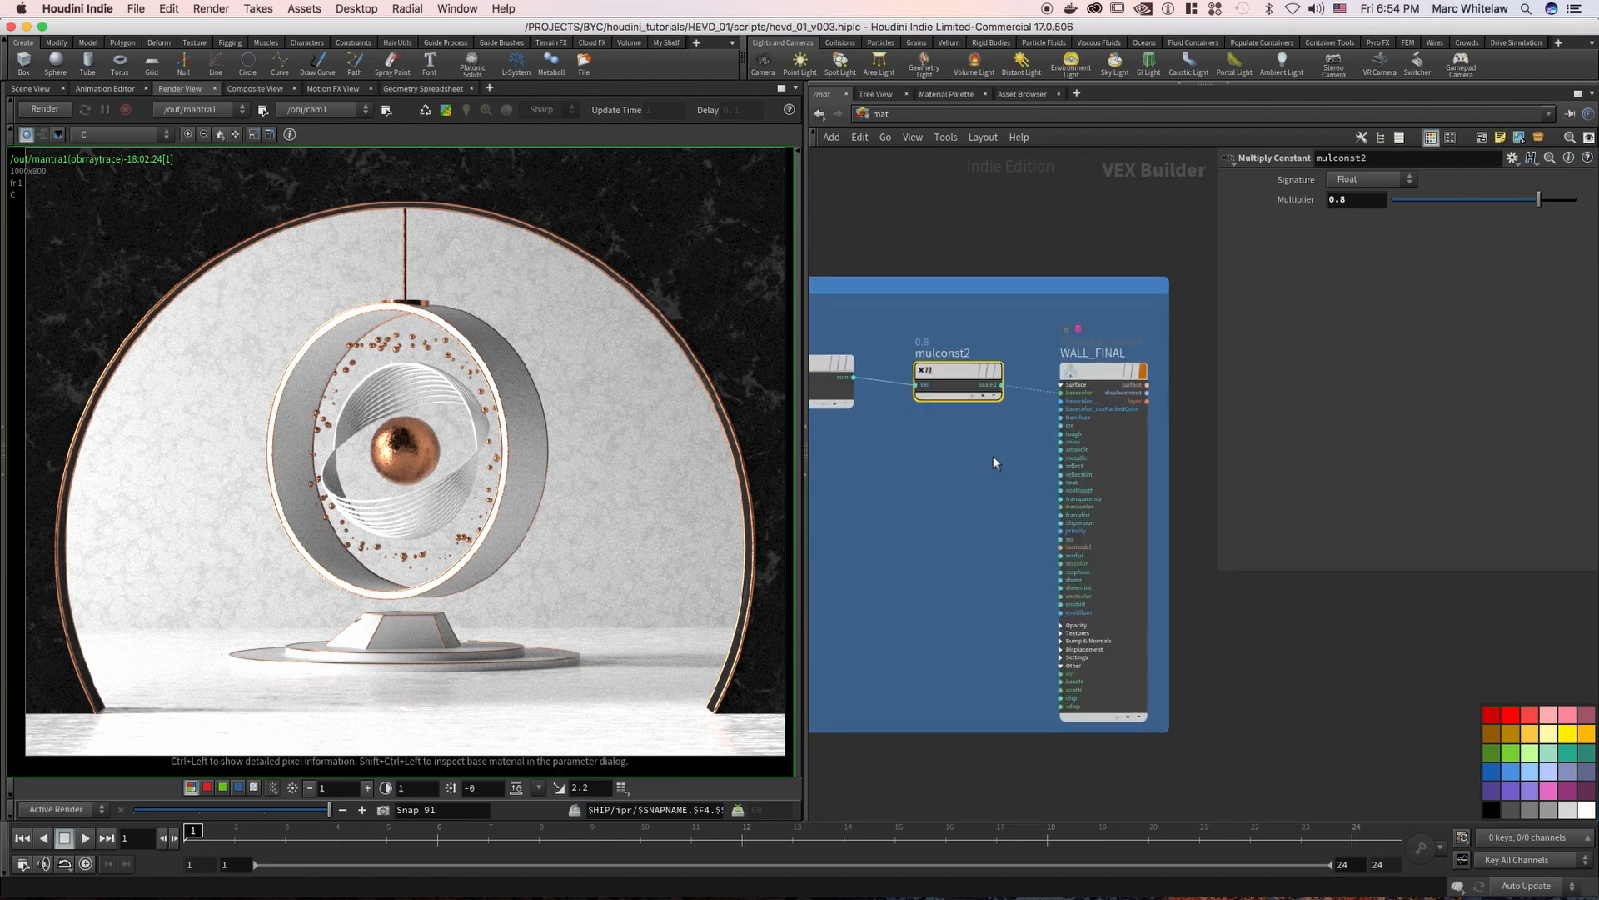
pyautogui.click(1111, 433)
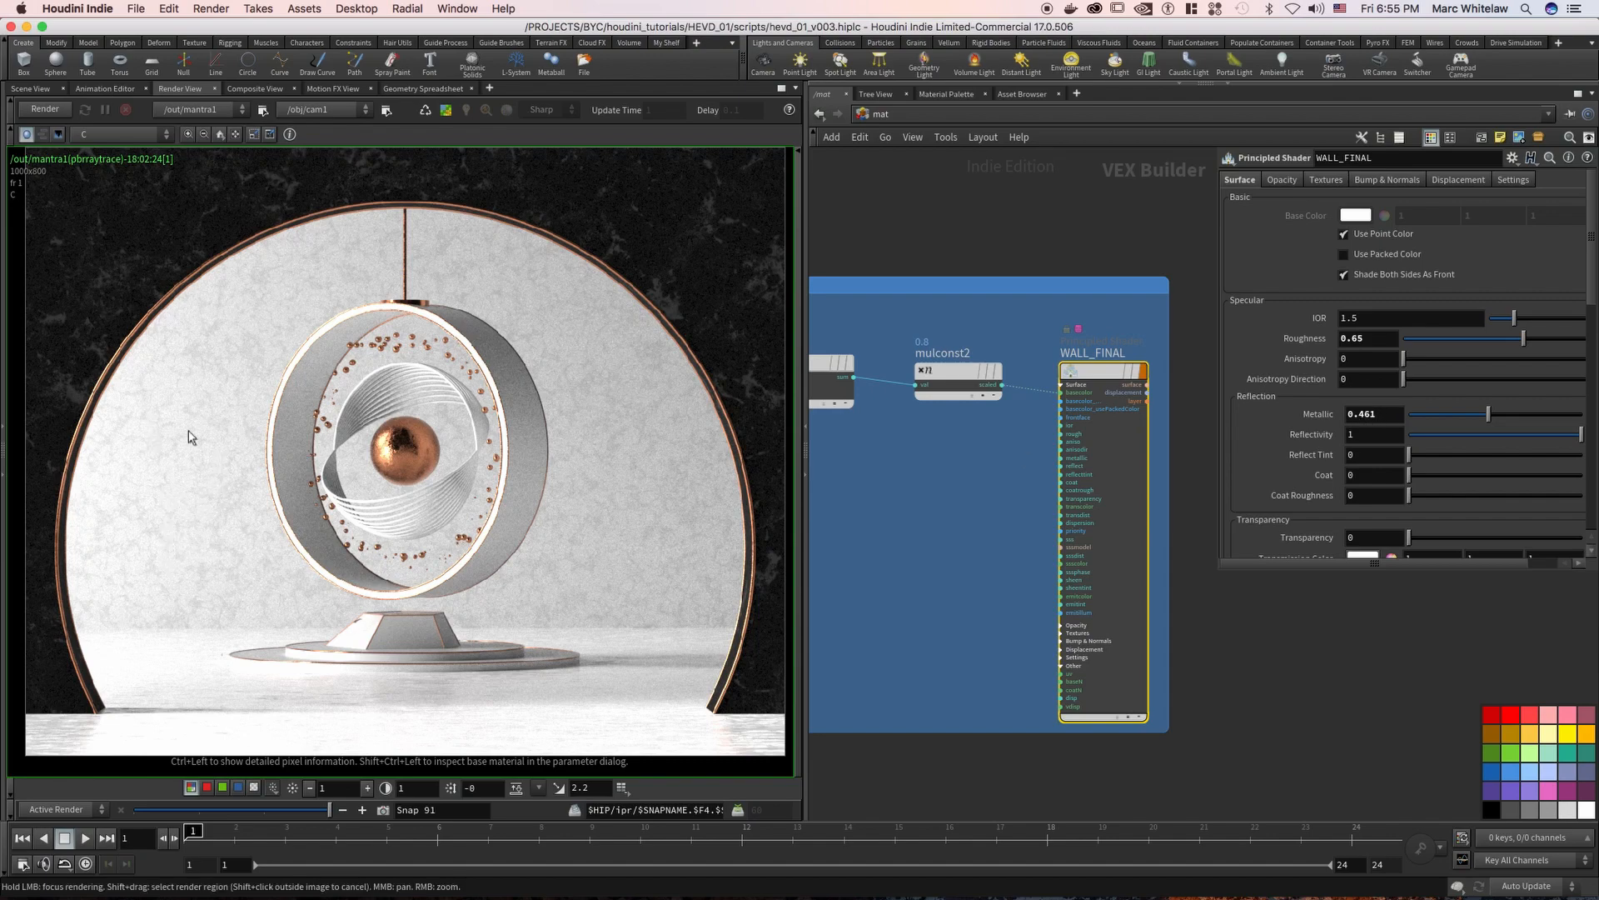
# Hide the parameter dialog and review the full WALL node chain above the FLOOR group
pyautogui.moveTo(1041, 218); pyautogui.dragTo(902, 223, button='right')
pyautogui.moveTo(997, 220); pyautogui.dragTo(1140, 218, button='middle')
pyautogui.moveTo(968, 222)
pyautogui.mouseDown(button='right')
pyautogui.moveTo(1021, 218)
pyautogui.moveTo(995, 222)
pyautogui.mouseUp(button='right')
pyautogui.rightClick(995, 225)
pyautogui.click(946, 219)
pyautogui.click(1001, 225)
pyautogui.scroll(-5, 1035, 227)
pyautogui.press('p')
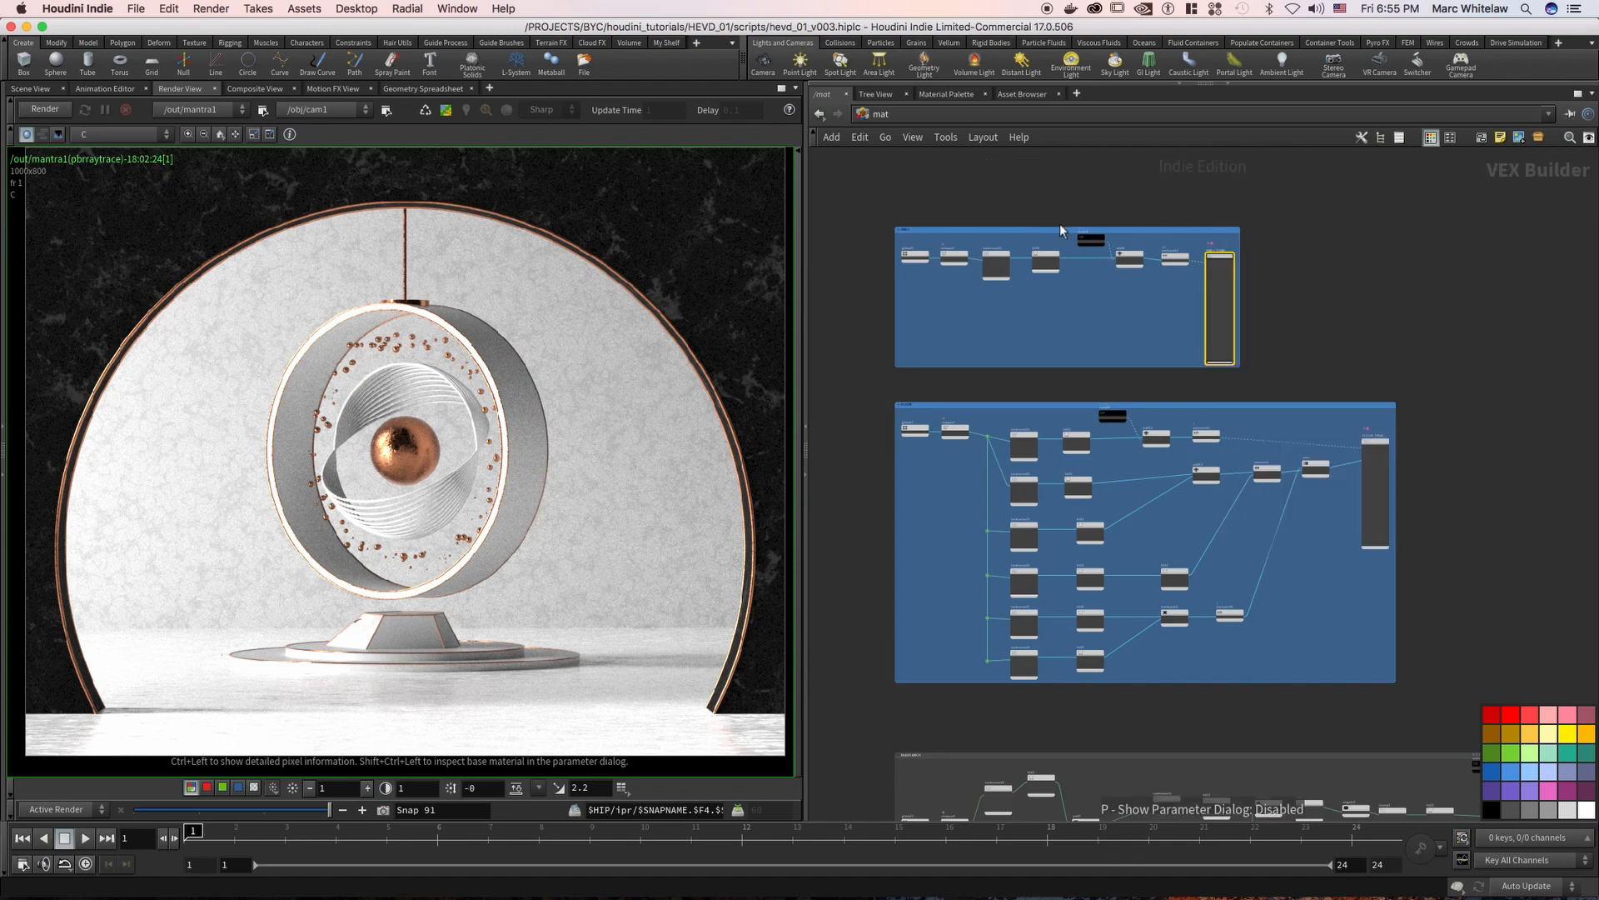
pyautogui.moveTo(1003, 220); pyautogui.dragTo(1053, 223, button='right')
pyautogui.moveTo(1038, 213); pyautogui.dragTo(1077, 218, button='middle')
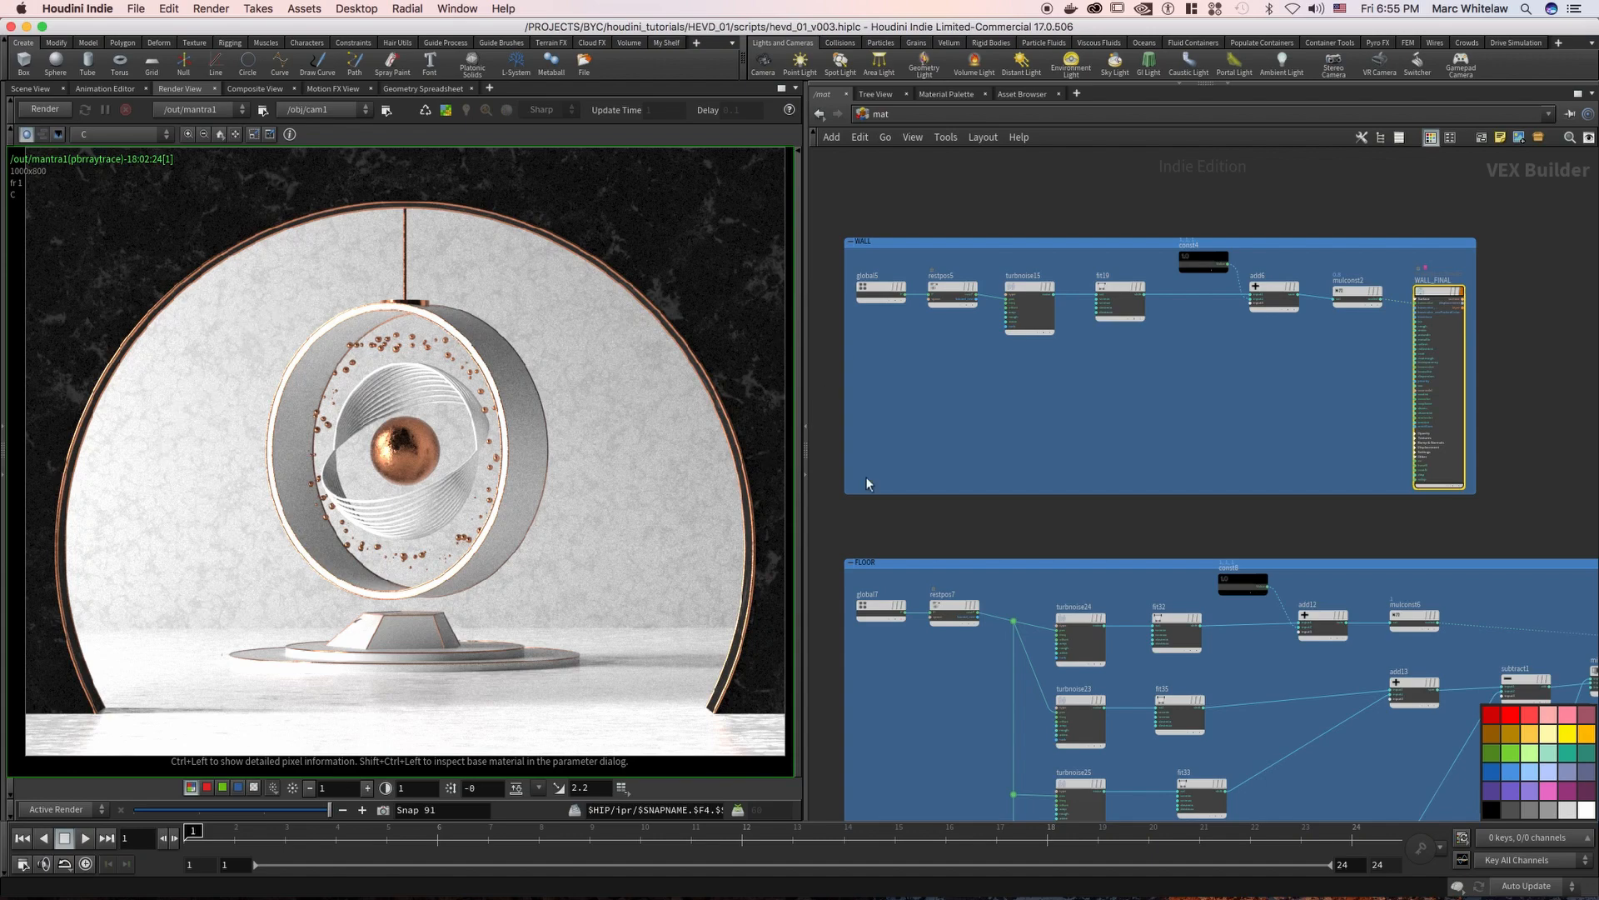
# Bring the FLOOR group into view and display render snapshot Snap 88 at 0.5 brightness to examine the floor
pyautogui.moveTo(955, 547); pyautogui.dragTo(933, 286, button='middle')
pyautogui.moveTo(1226, 311); pyautogui.dragTo(1135, 264, button='middle')
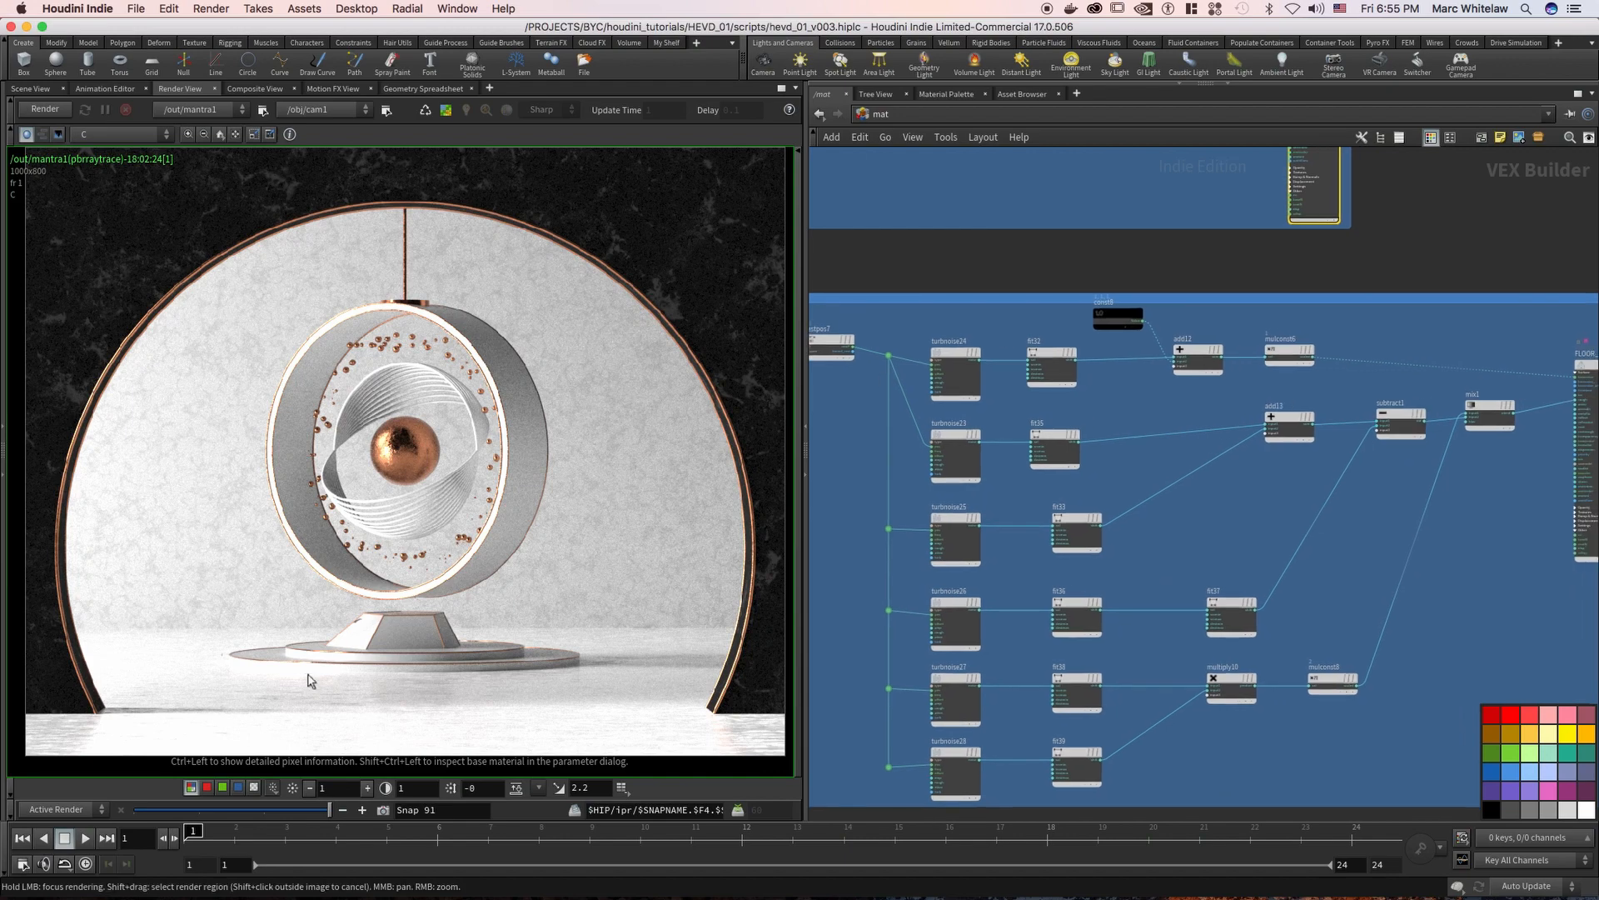
pyautogui.click(310, 788)
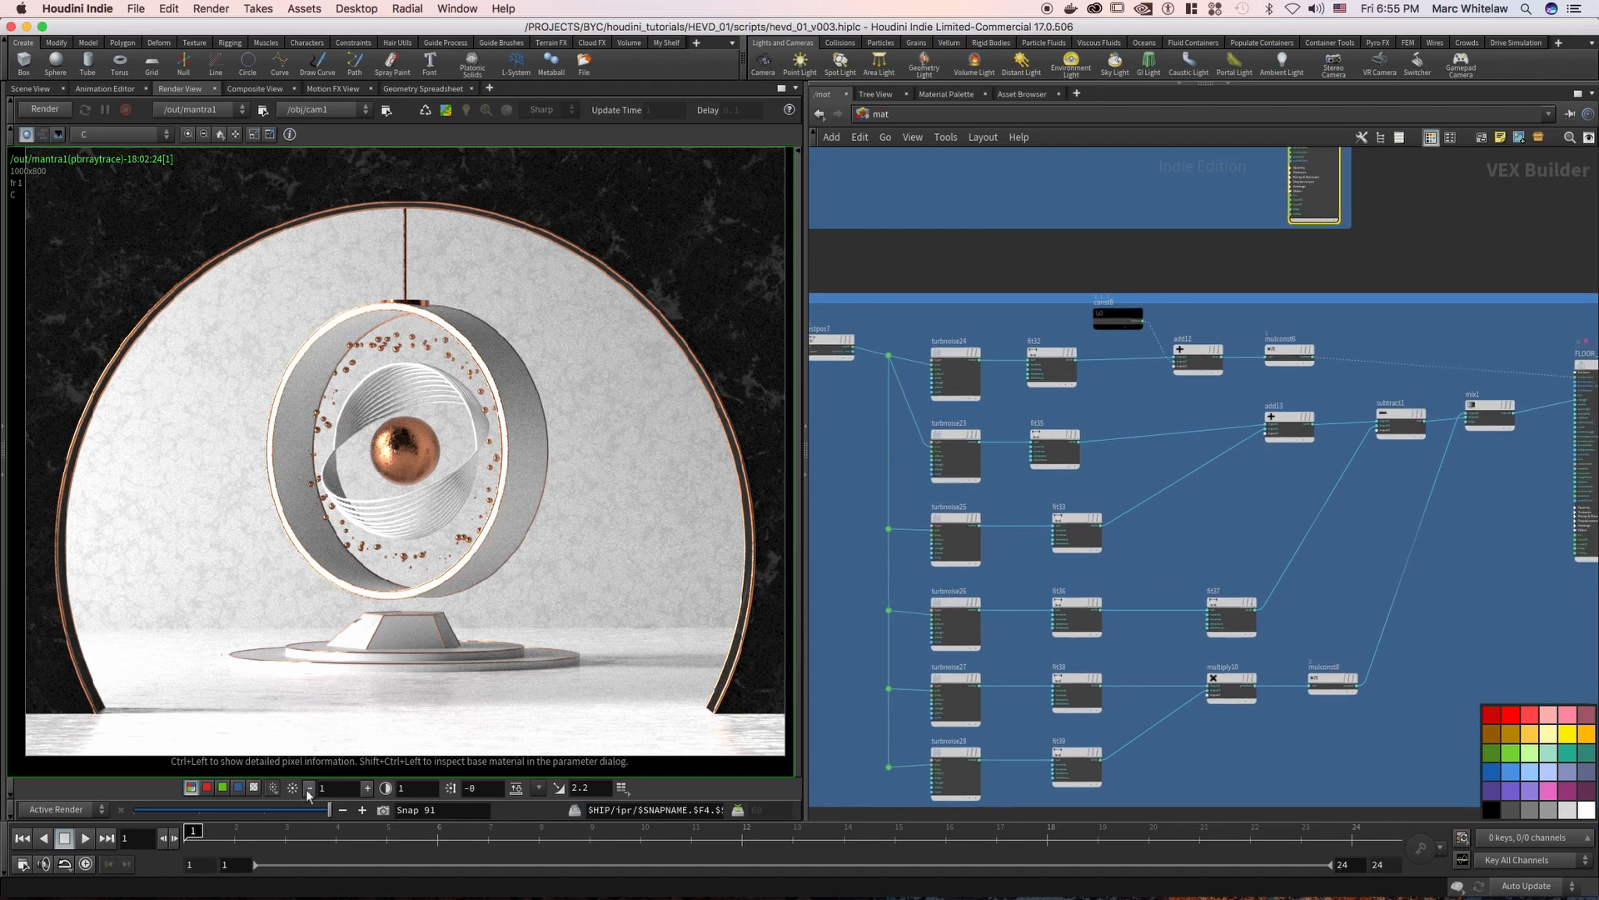
pyautogui.moveTo(263, 807); pyautogui.dragTo(211, 817)
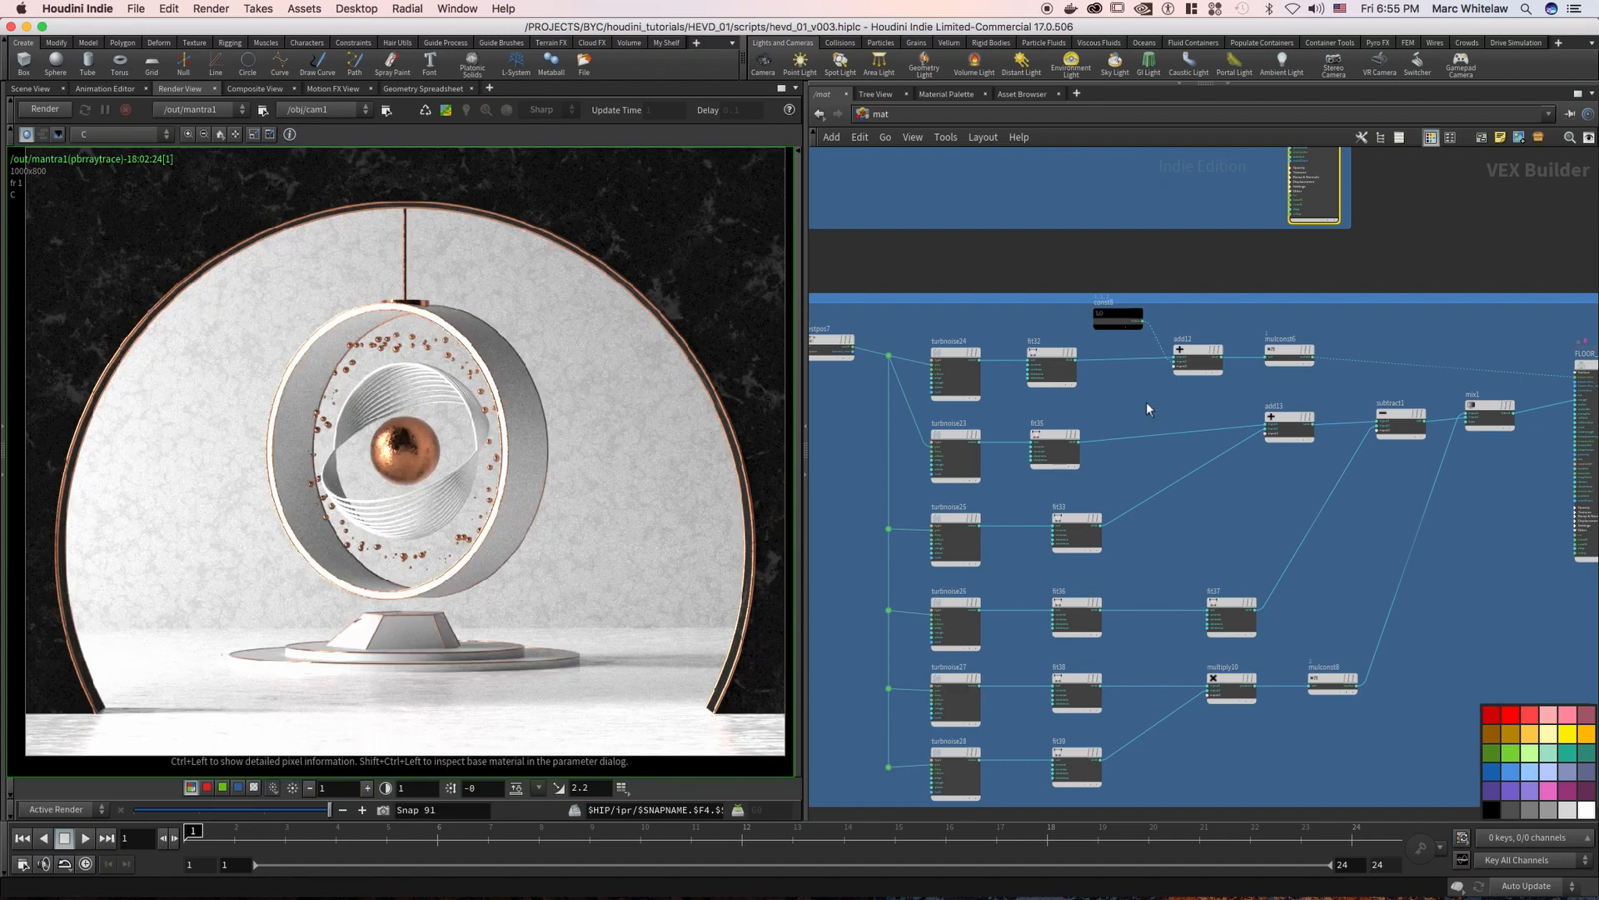
# Review the upper branch of the FLOOR group from turbulent noise turbnoise24 through to mulconst6
pyautogui.moveTo(1196, 382)
pyautogui.mouseDown(button='middle')
pyautogui.moveTo(1120, 328)
pyautogui.moveTo(1211, 362)
pyautogui.mouseUp(button='middle')
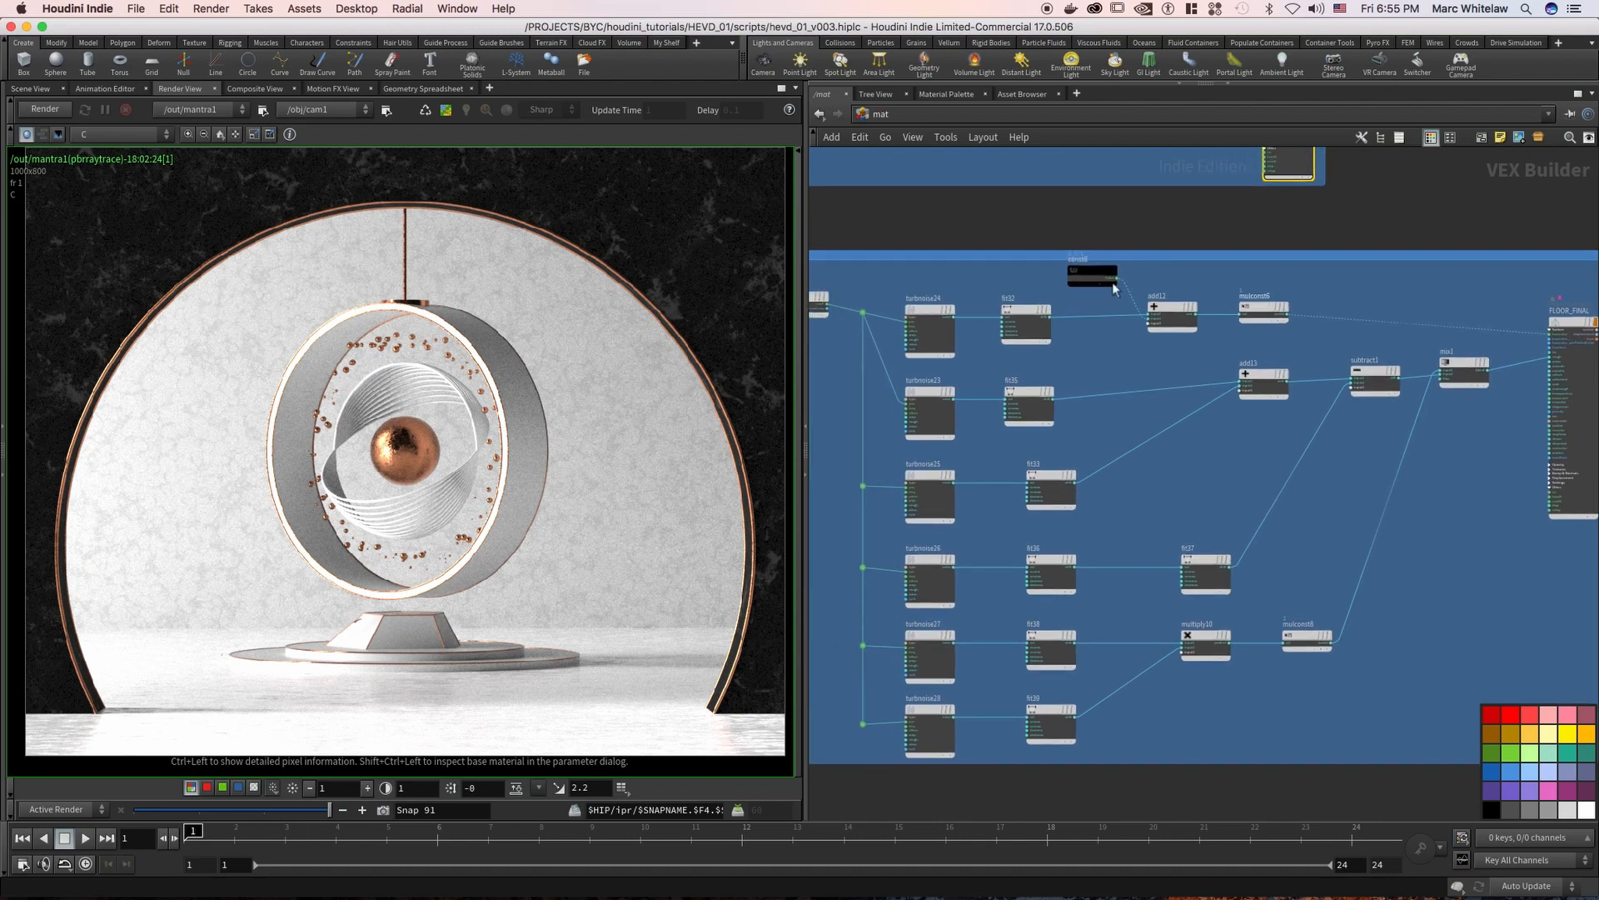
pyautogui.click(932, 341)
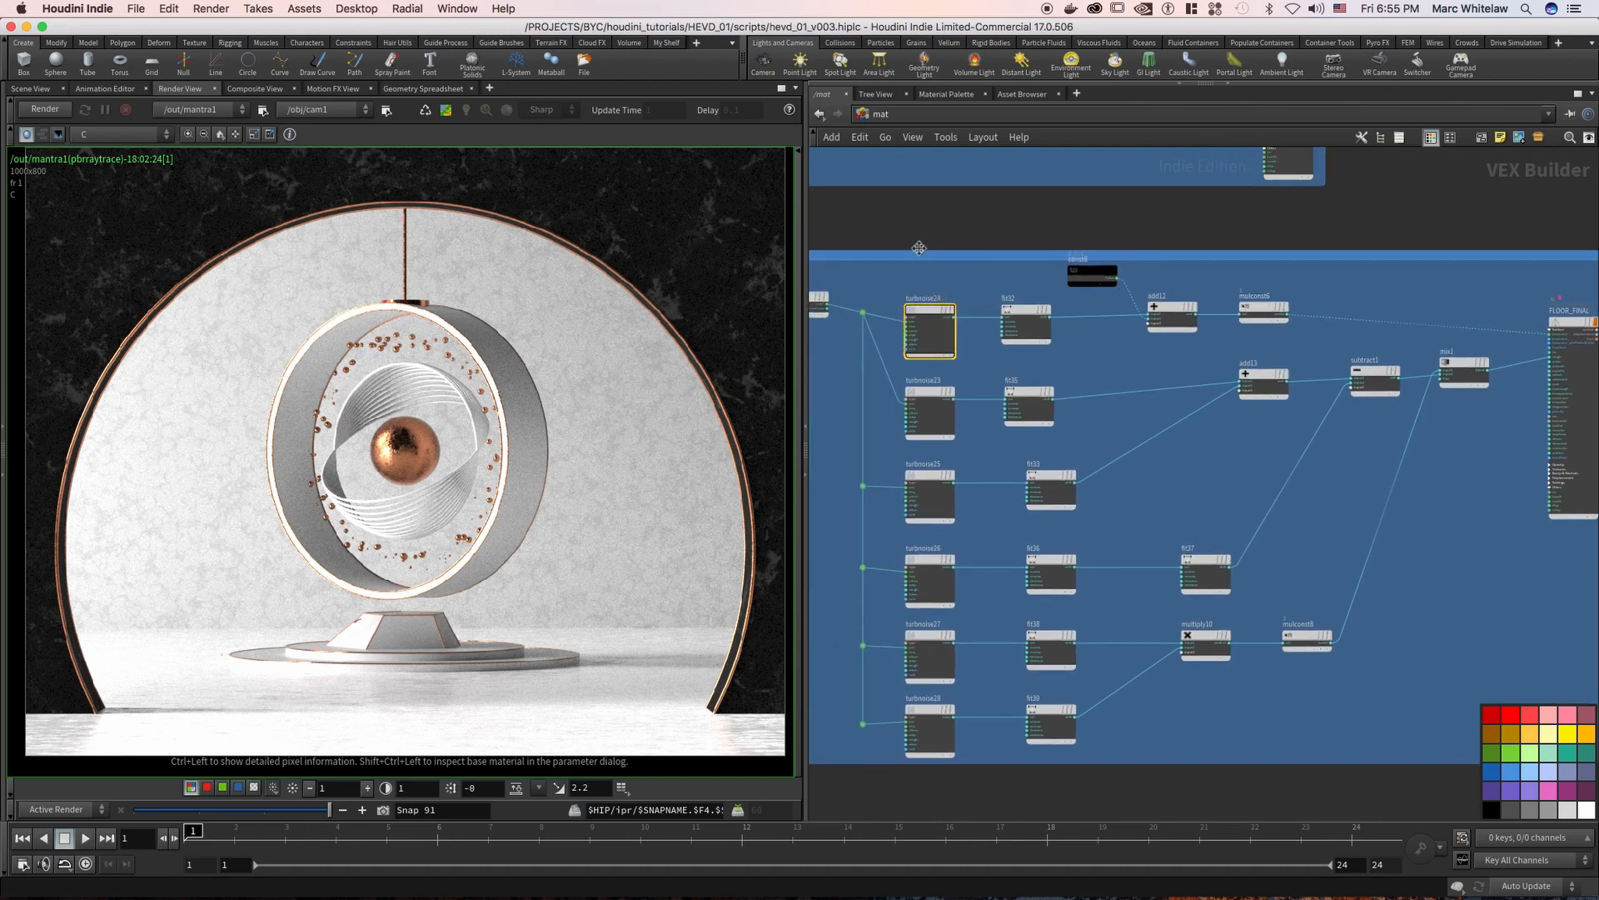
pyautogui.moveTo(970, 316)
pyautogui.mouseDown(button='middle')
pyautogui.moveTo(1016, 361)
pyautogui.moveTo(1044, 520)
pyautogui.moveTo(1089, 528)
pyautogui.moveTo(1024, 333)
pyautogui.moveTo(982, 293)
pyautogui.mouseUp(button='middle')
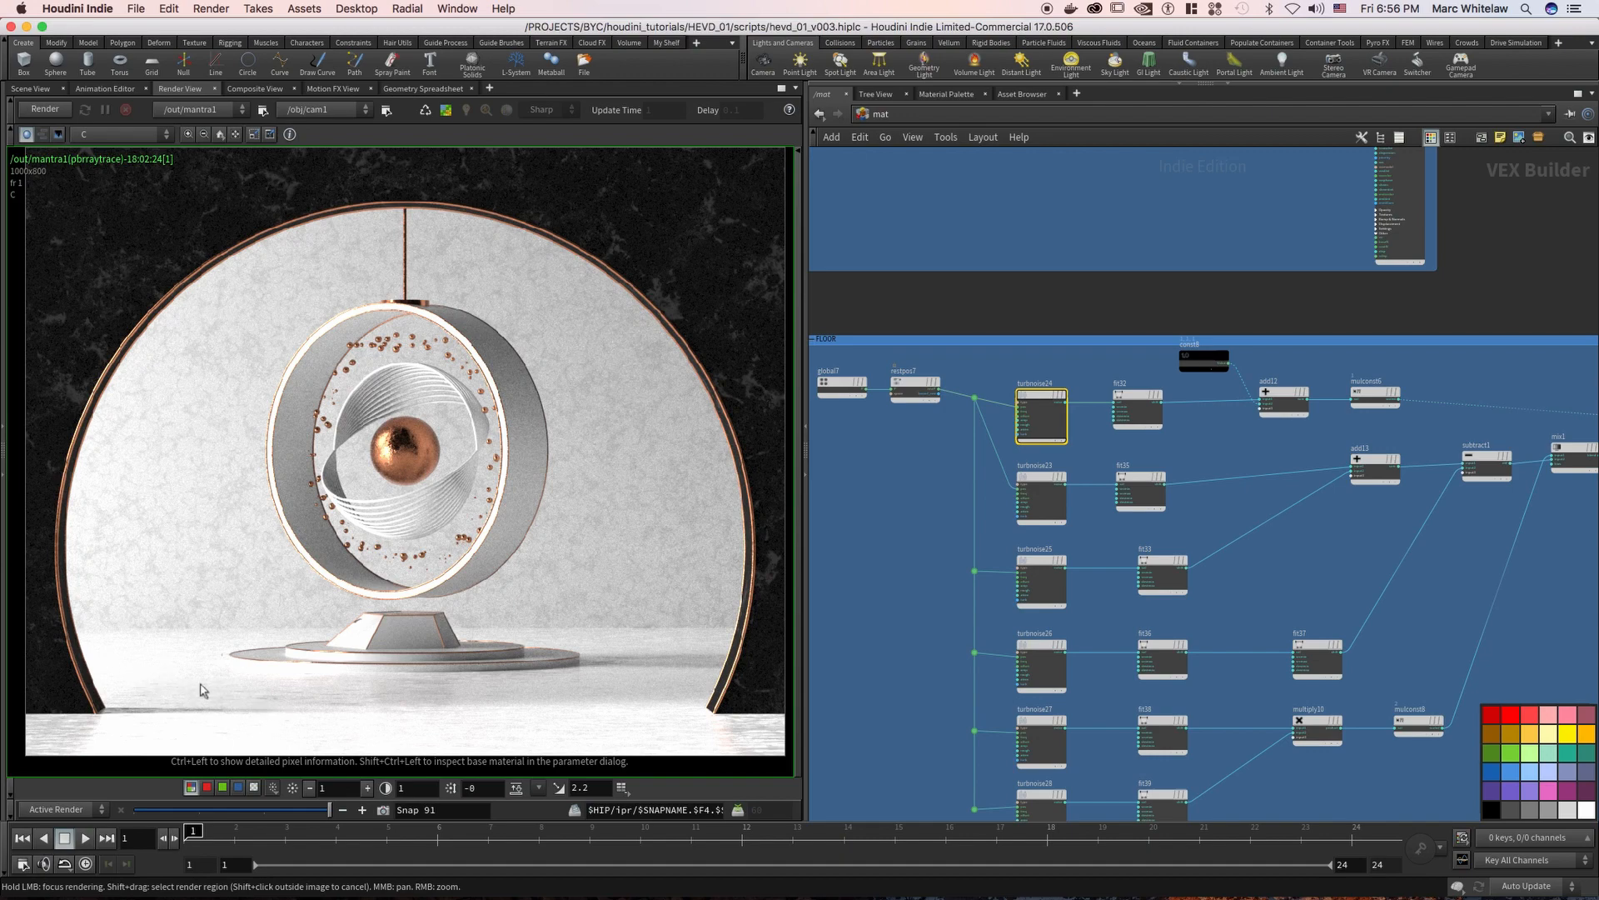
pyautogui.moveTo(1269, 310); pyautogui.dragTo(1191, 291, button='middle')
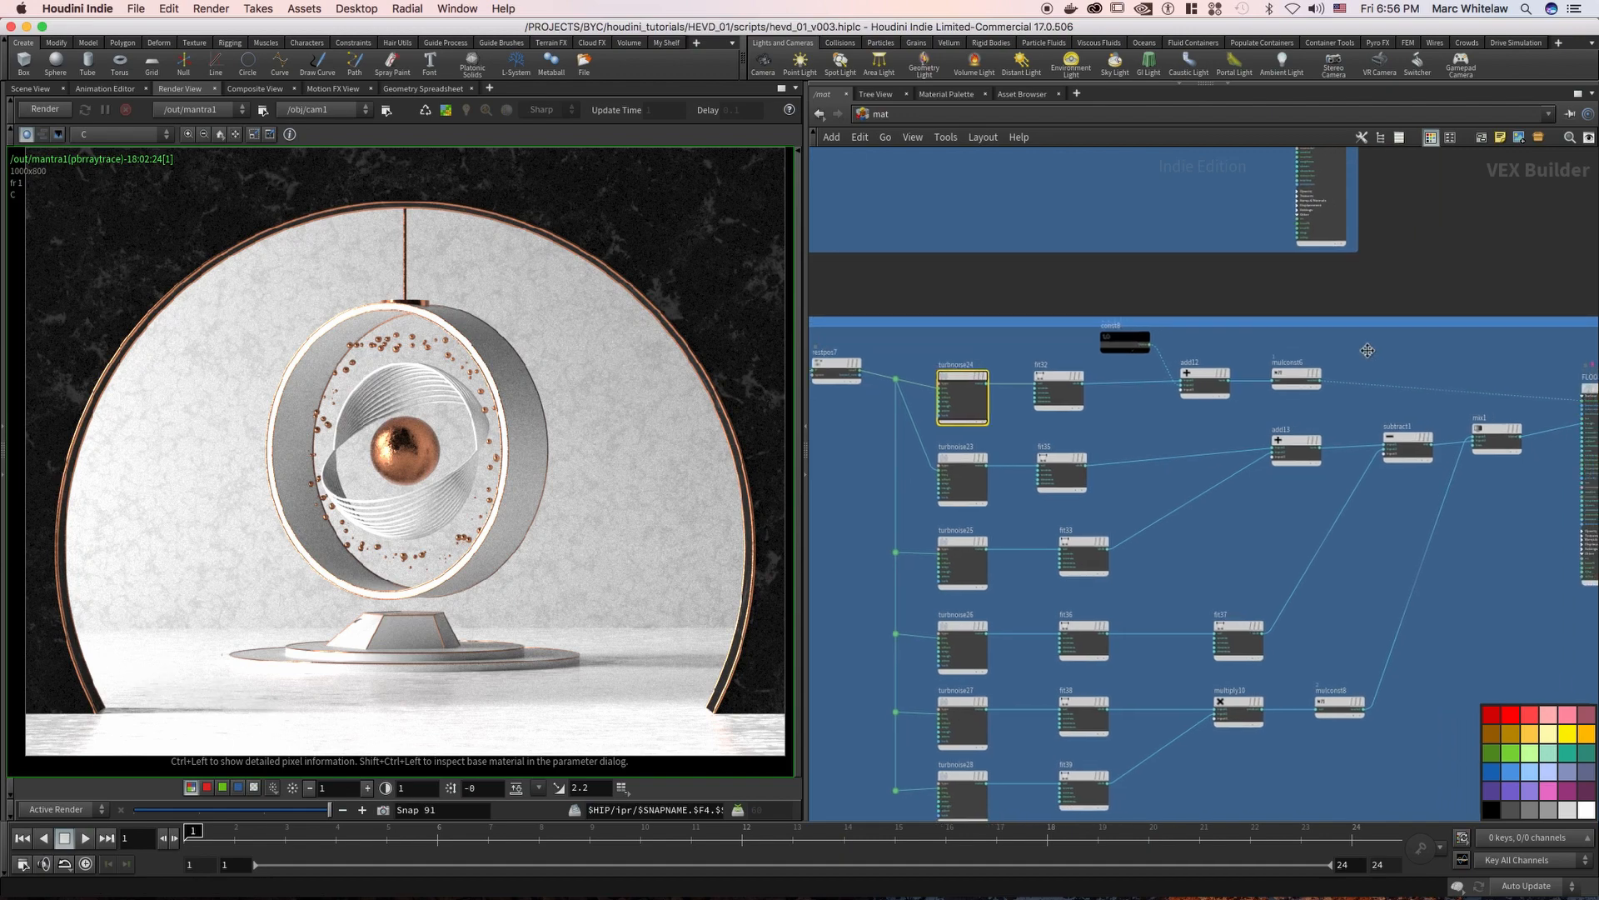
pyautogui.click(1311, 374)
pyautogui.moveTo(1360, 363); pyautogui.dragTo(1366, 343, button='middle')
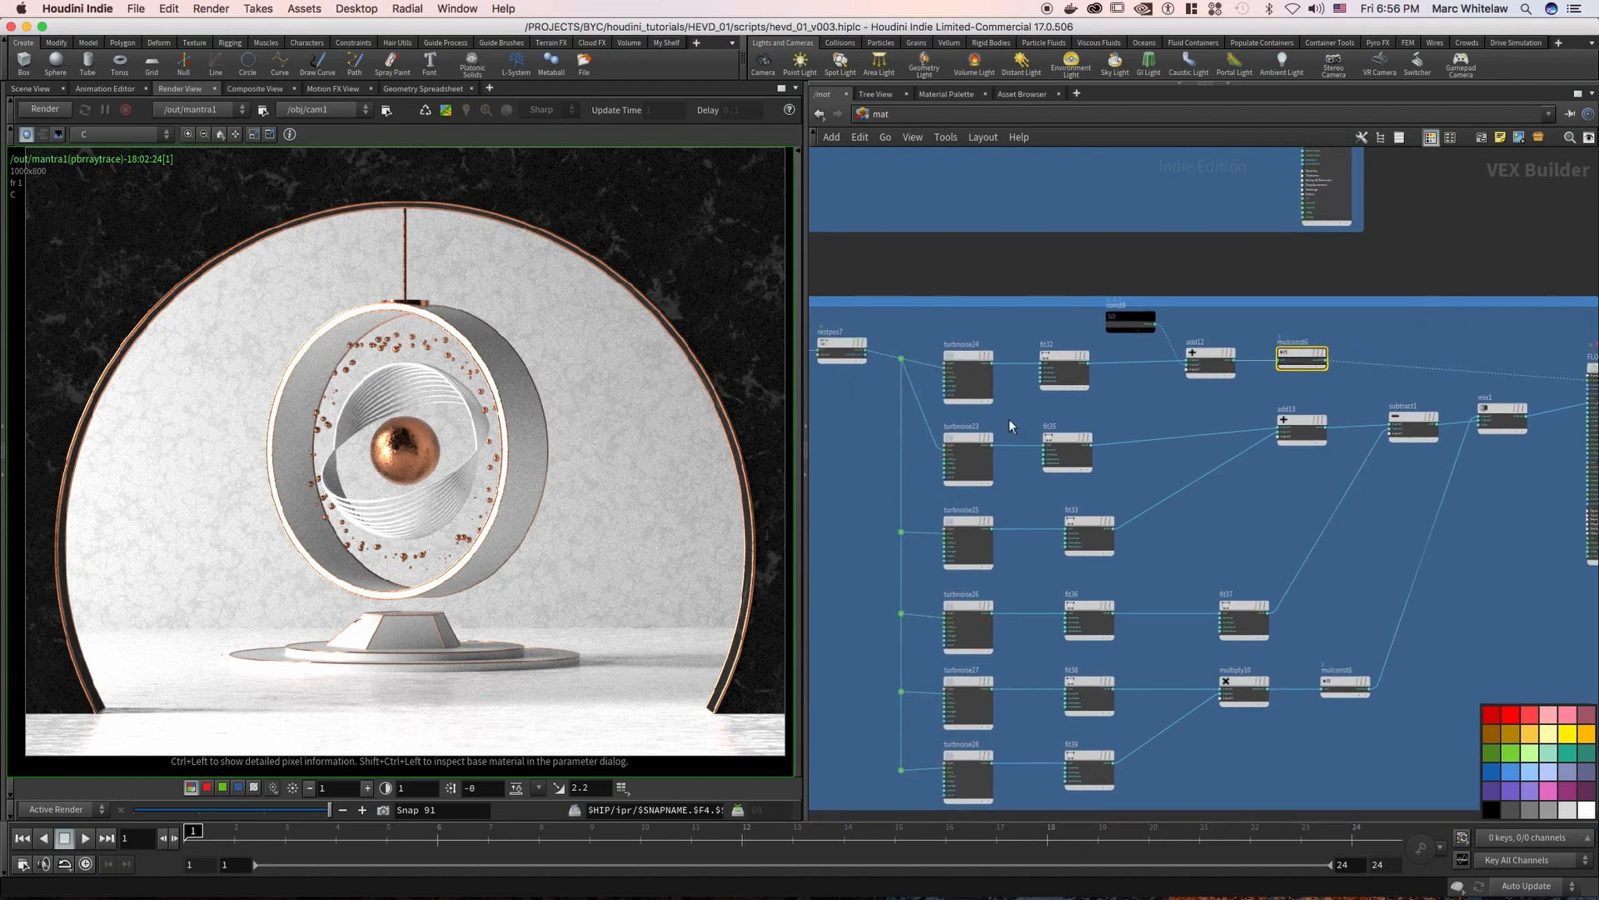
# Display the parameters of the floor's turbnoise23 and the fit35 node it feeds
pyautogui.click(973, 481)
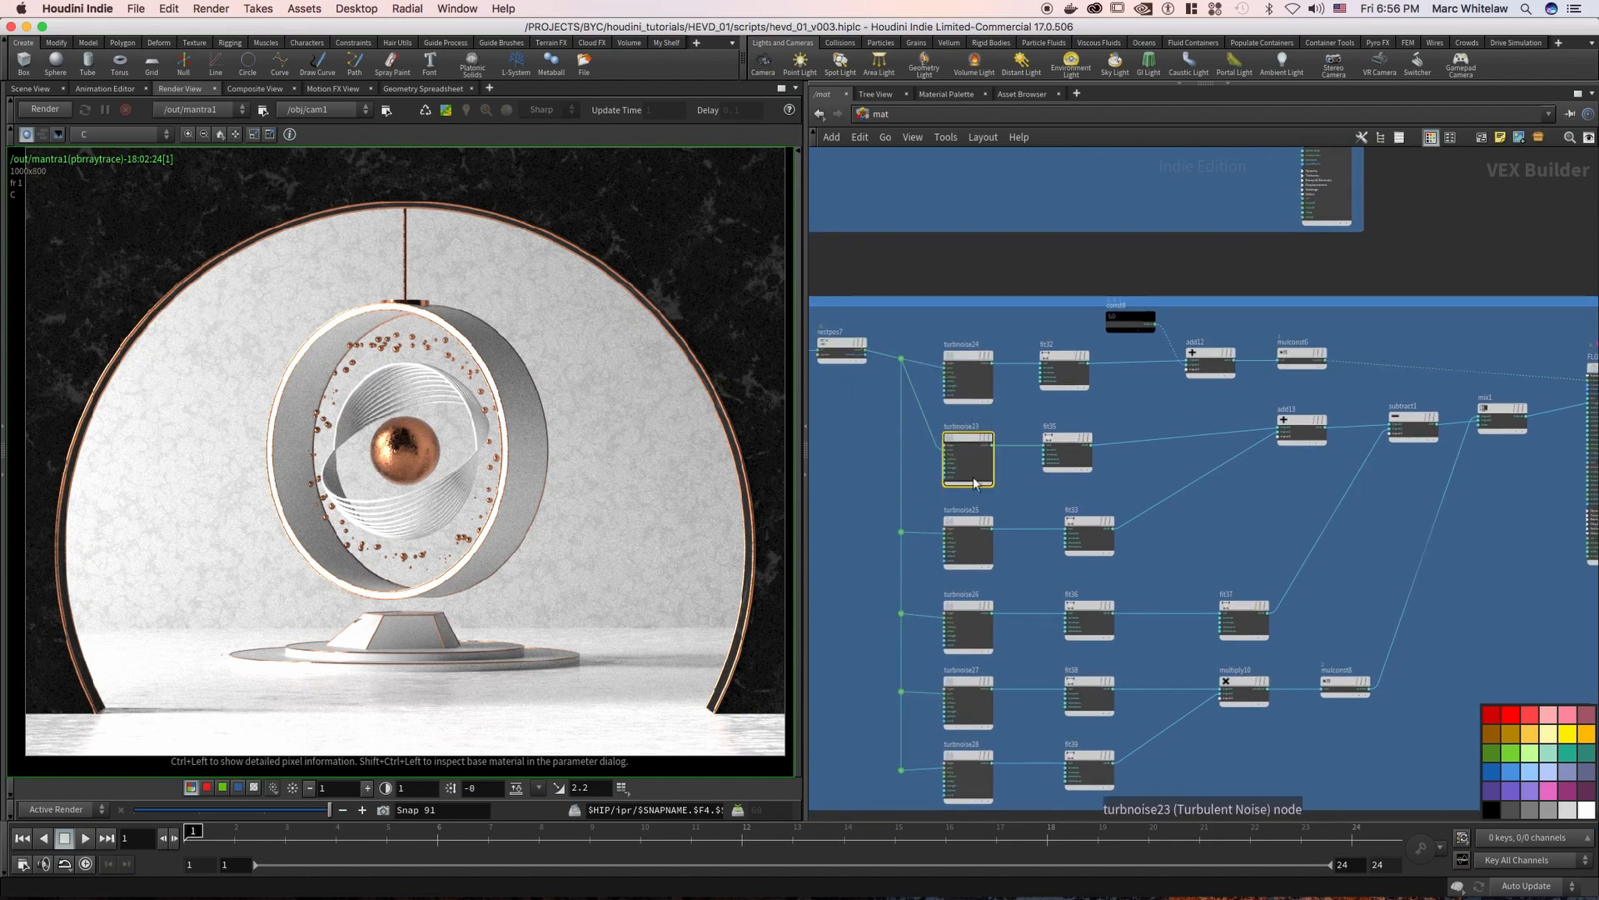
pyautogui.press('p')
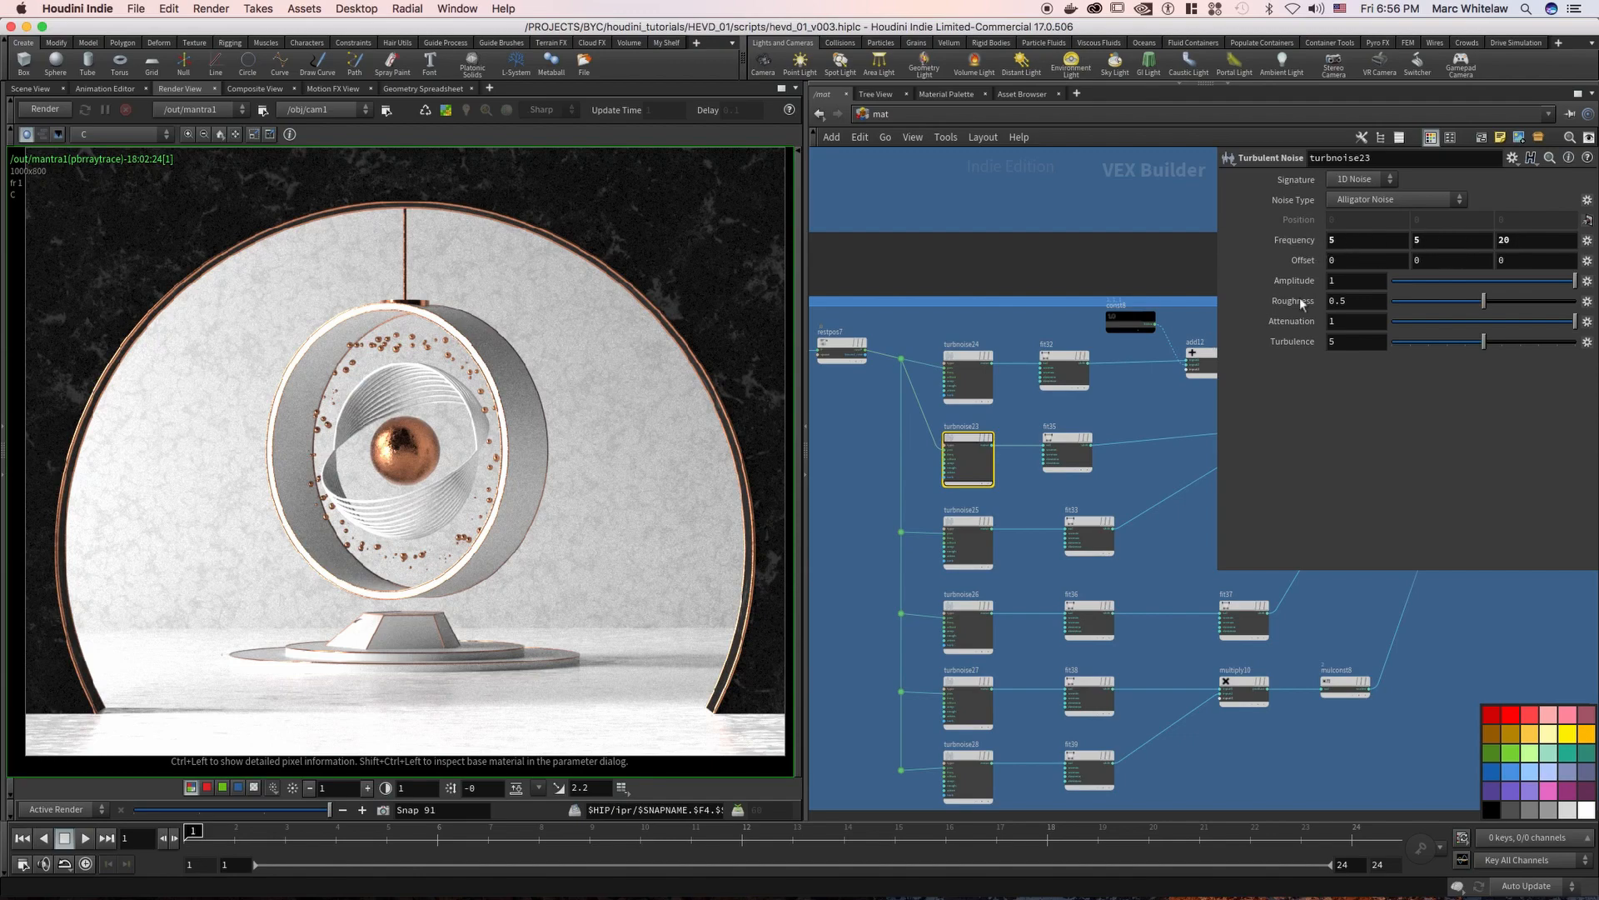
pyautogui.click(1073, 447)
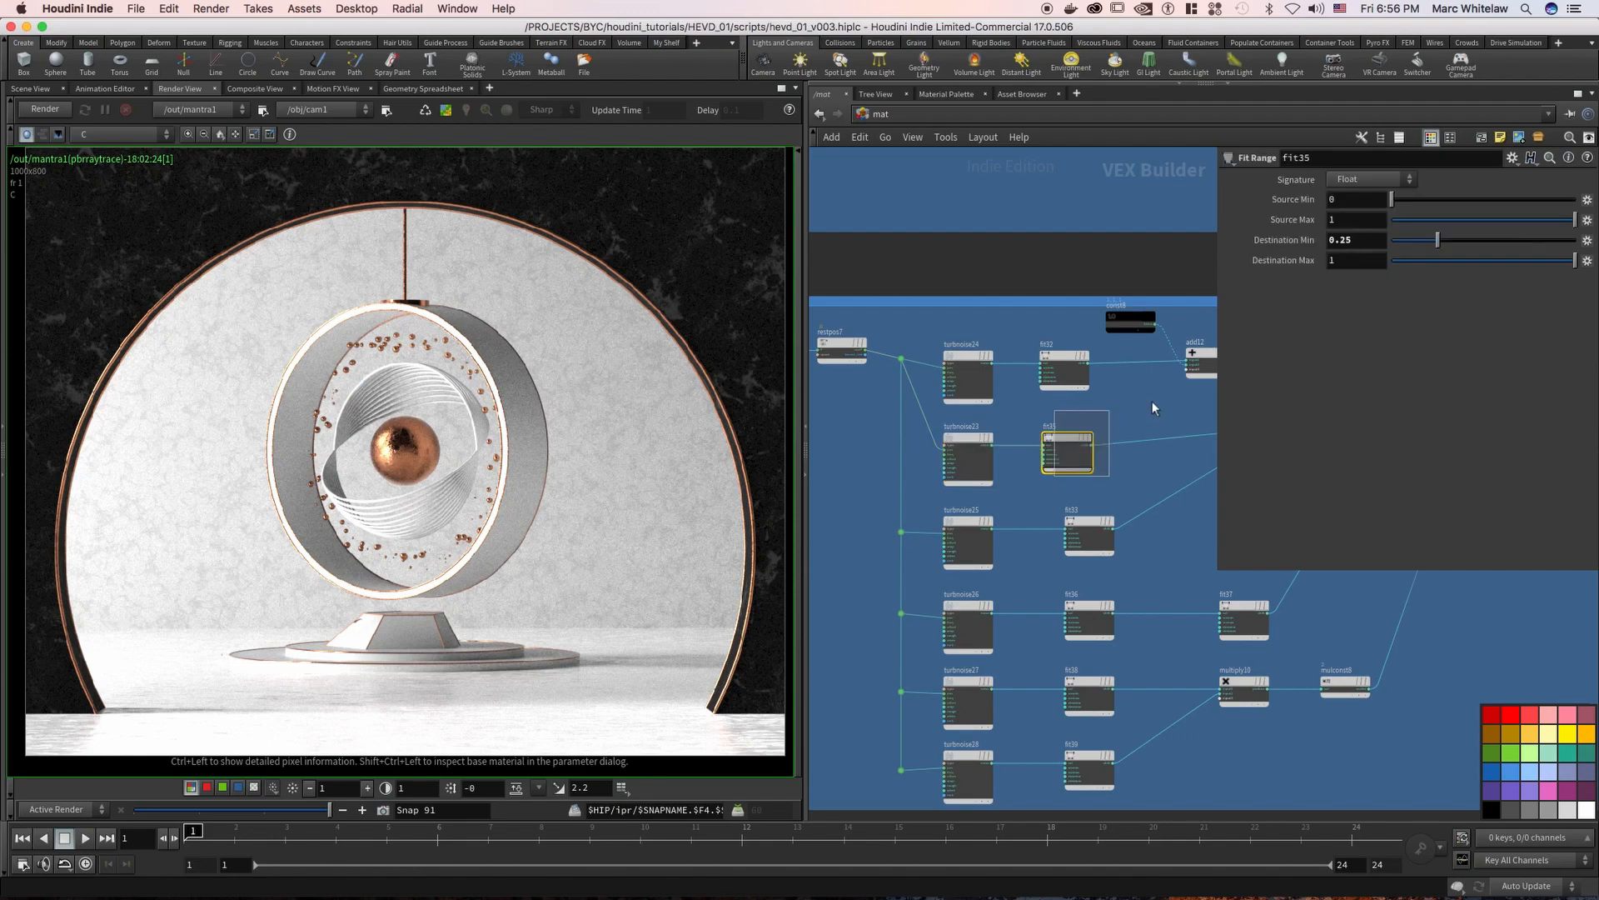
pyautogui.moveTo(1082, 390); pyautogui.dragTo(1082, 346, button='middle')
# Inspect the floor's turbnoise25 and fit33 nodes and the inputs of add13, which combines the two noise branches
pyautogui.click(964, 499)
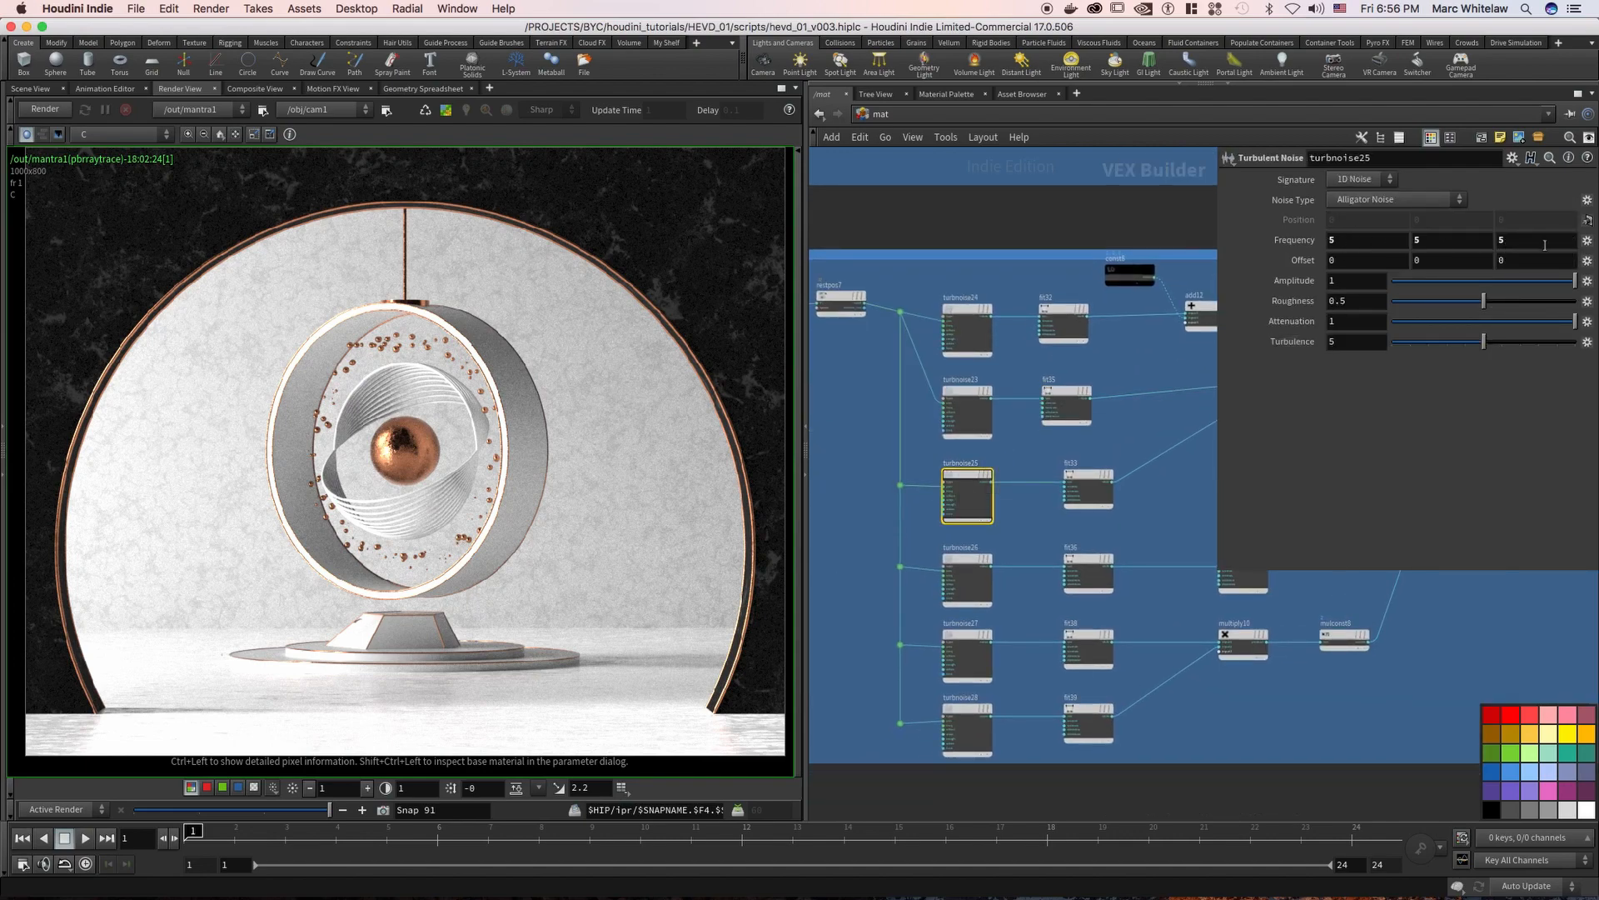
pyautogui.moveTo(1135, 436); pyautogui.dragTo(1052, 448, button='middle')
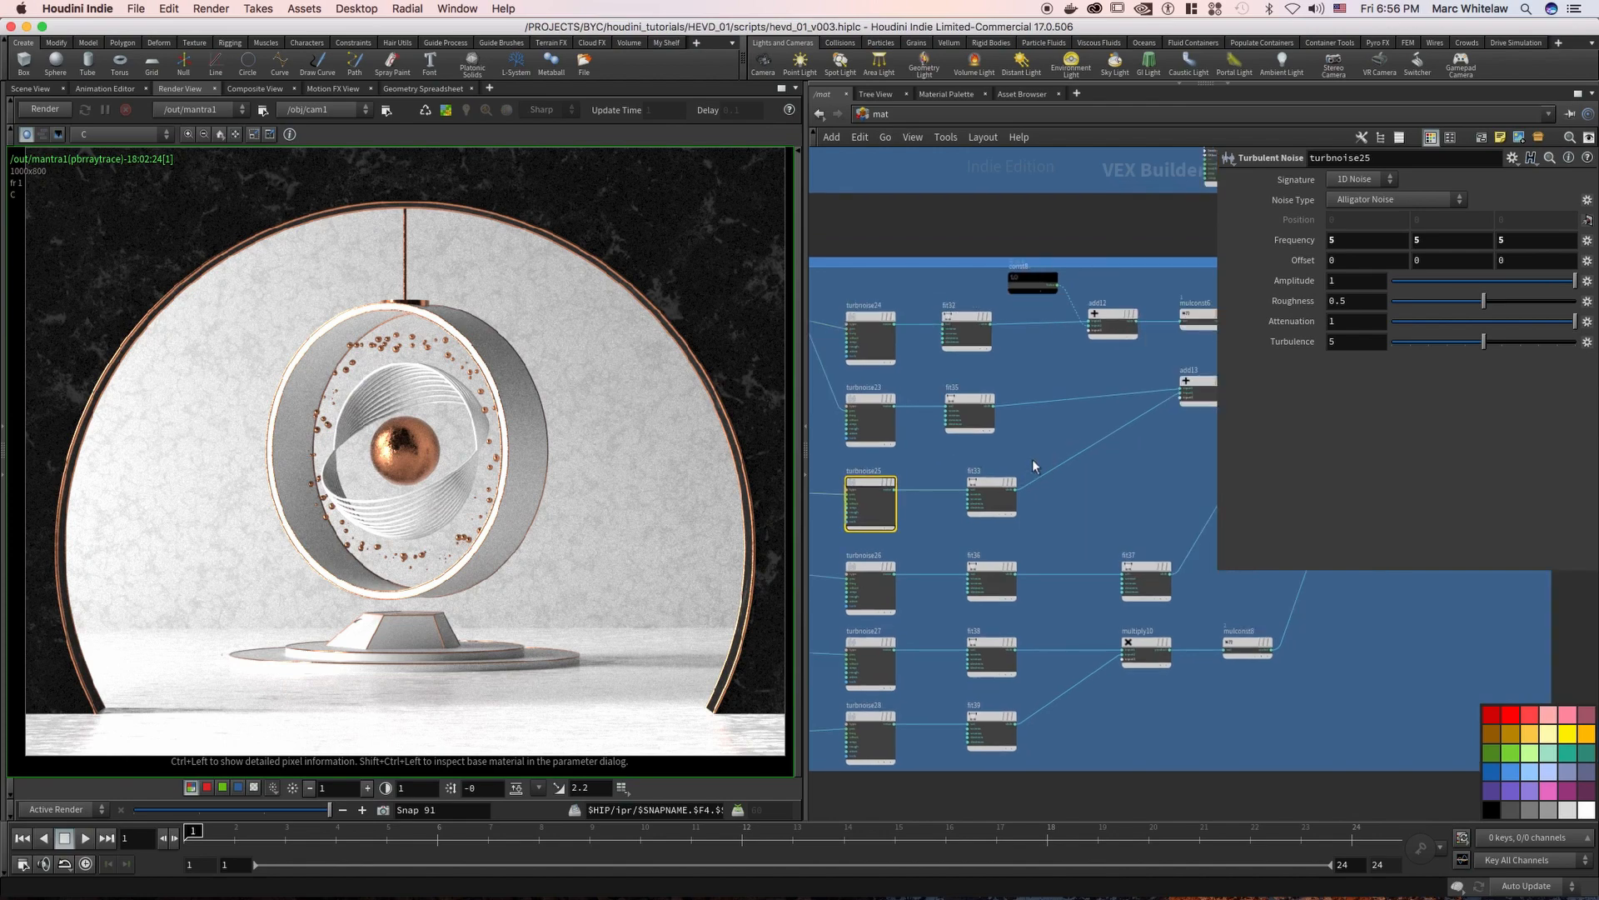
pyautogui.click(991, 493)
pyautogui.moveTo(1199, 436); pyautogui.dragTo(1162, 373)
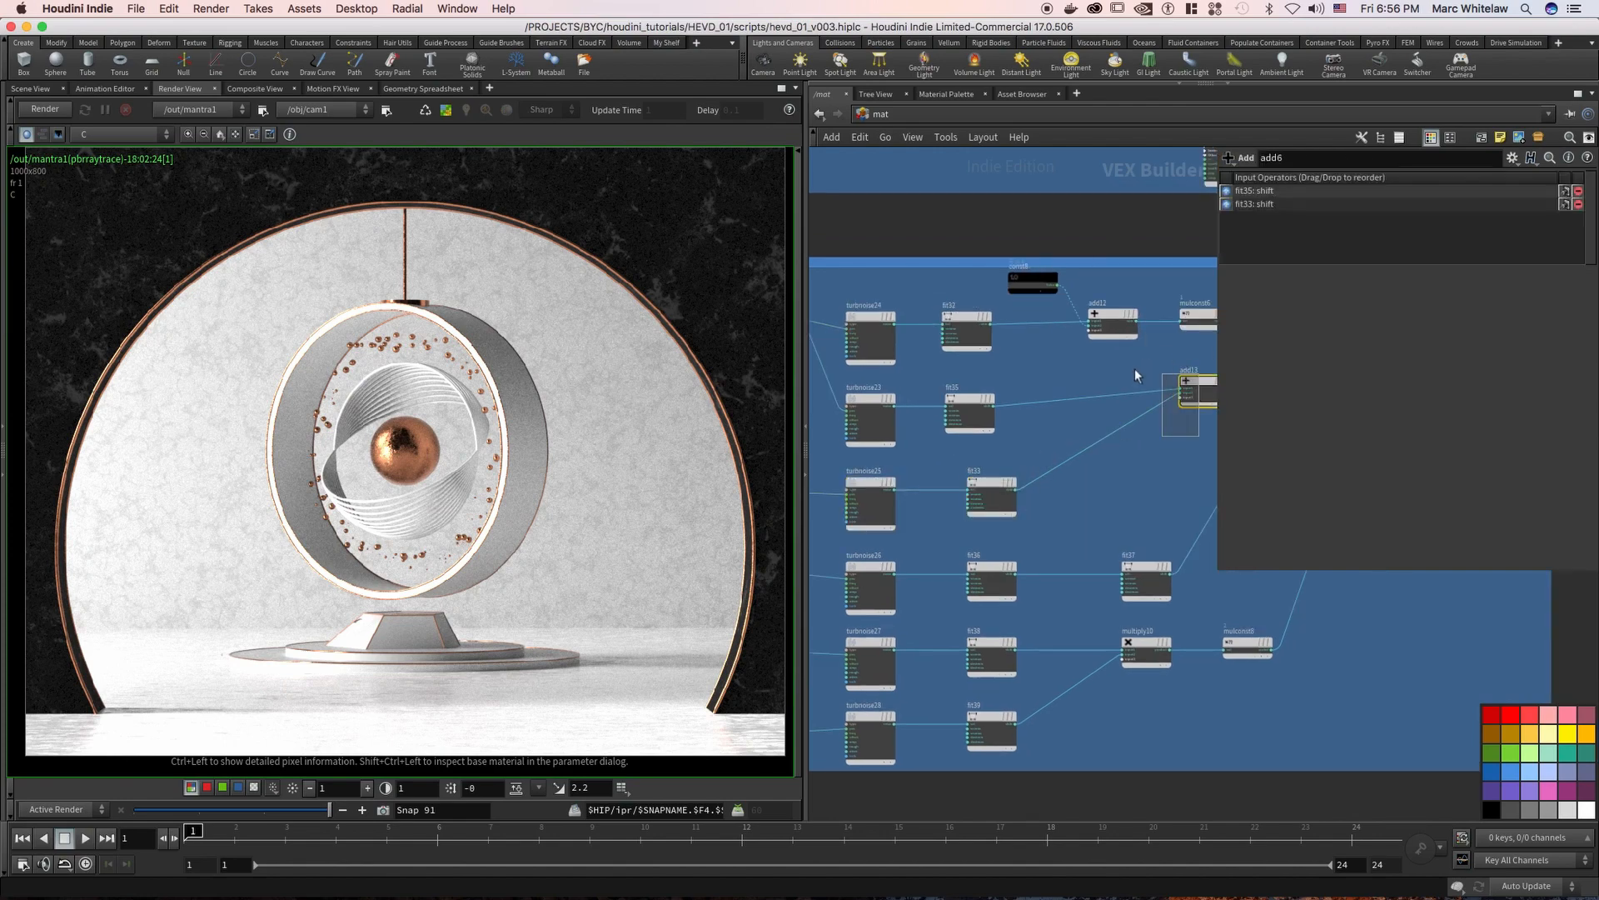
# Inspect the parameters of the floor's turbnoise26, turbnoise27 and turbnoise28 nodes
pyautogui.moveTo(924, 537); pyautogui.dragTo(1002, 463, button='middle')
pyautogui.moveTo(1019, 456); pyautogui.dragTo(958, 510)
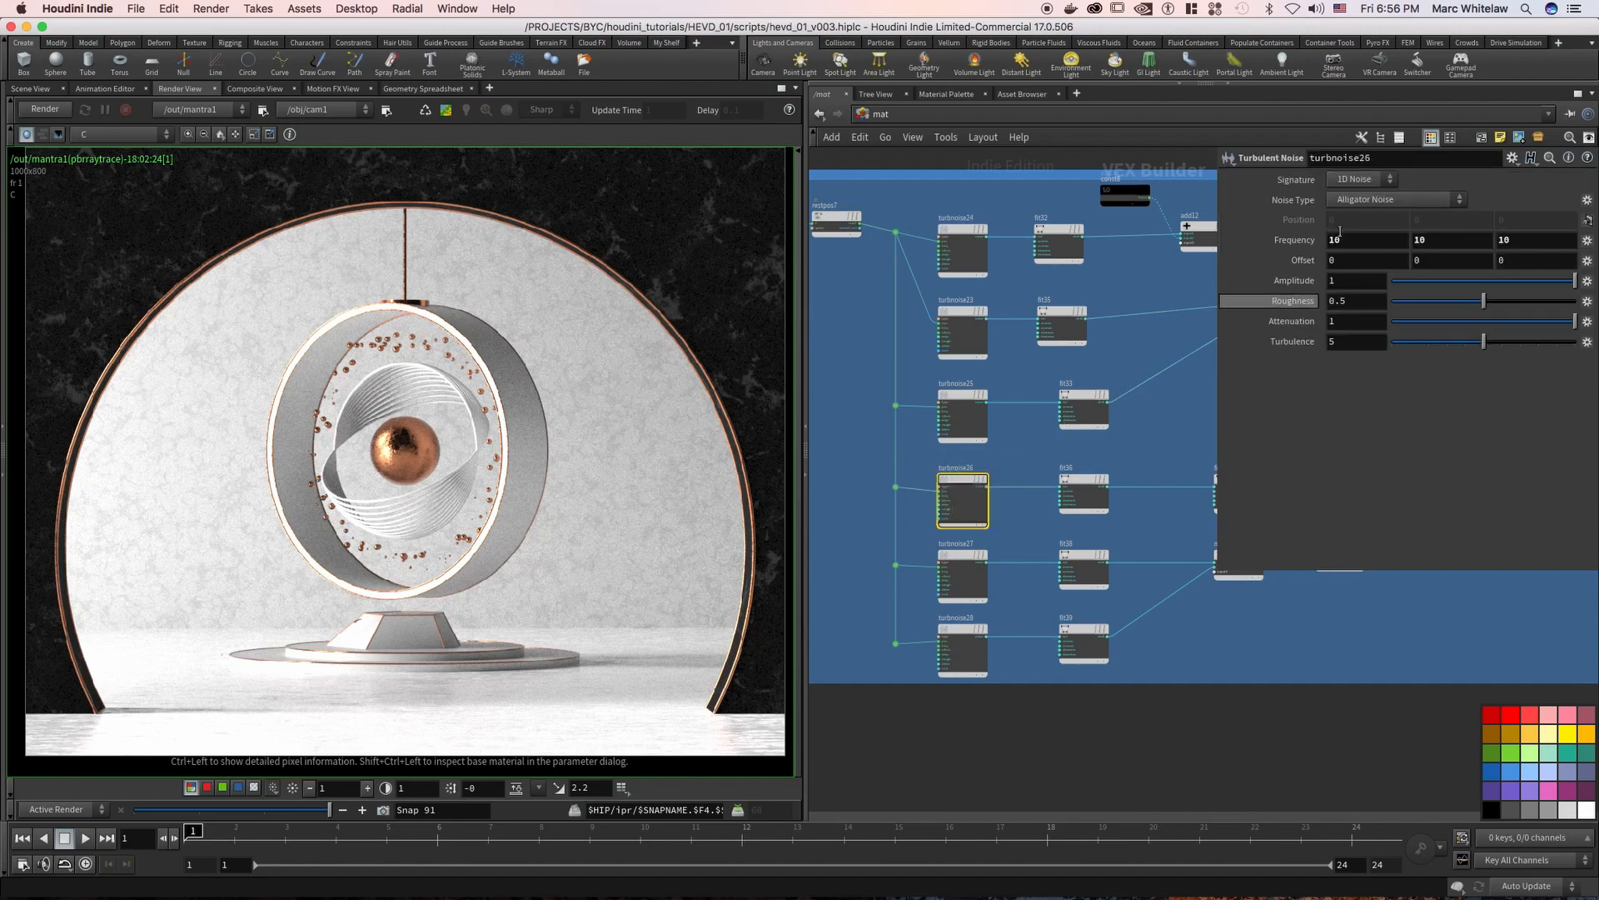
pyautogui.moveTo(961, 573); pyautogui.dragTo(962, 574)
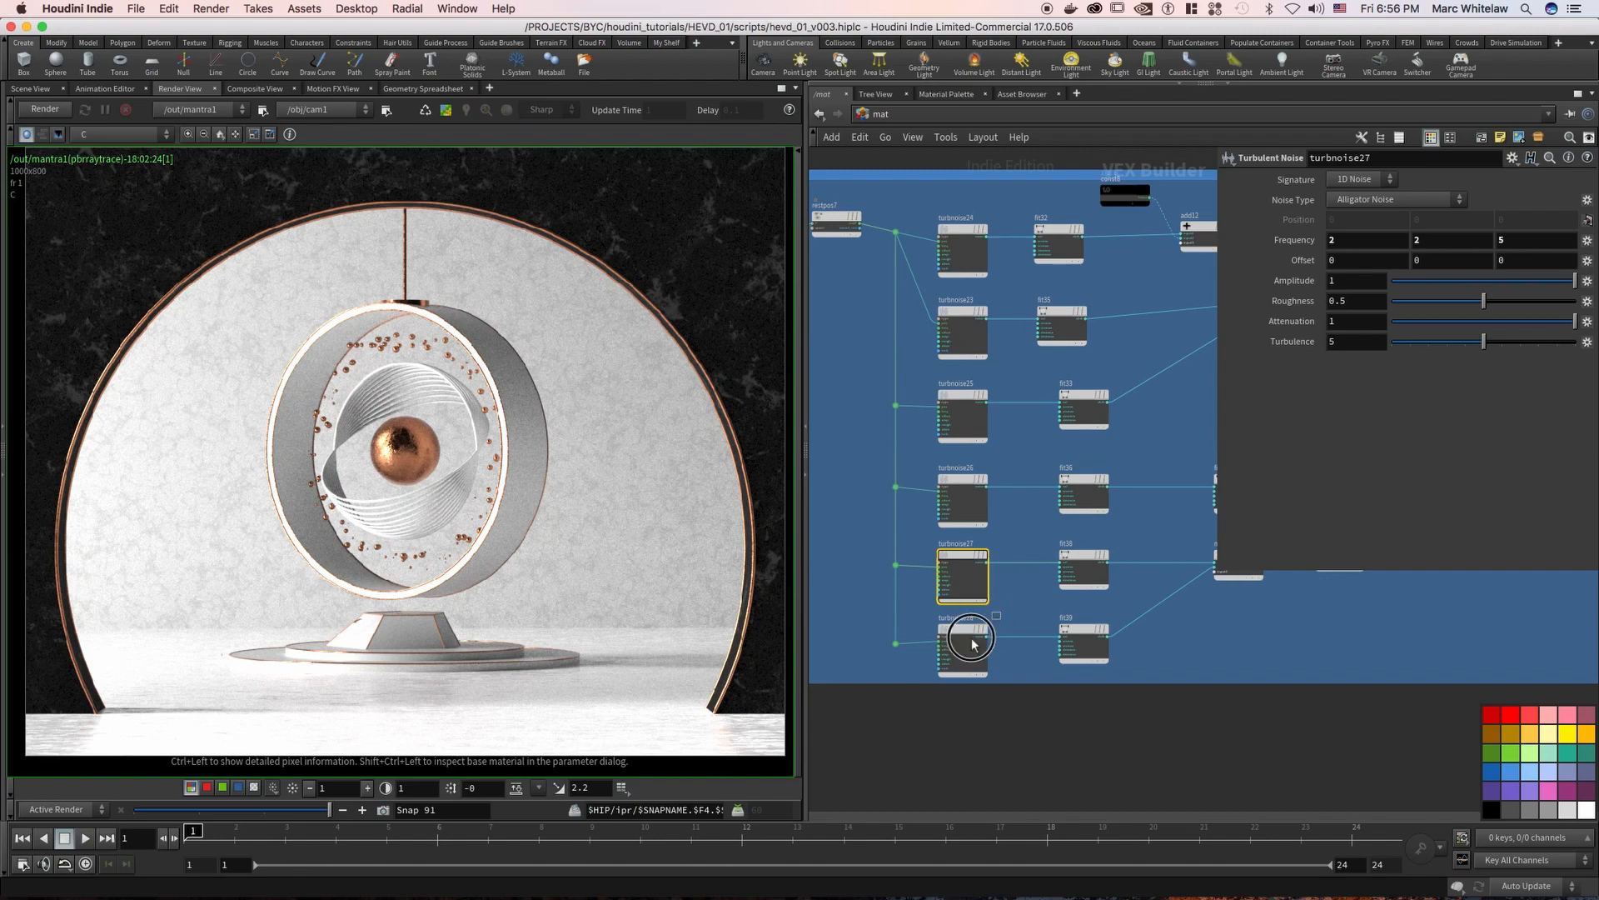
pyautogui.moveTo(952, 676); pyautogui.dragTo(954, 676)
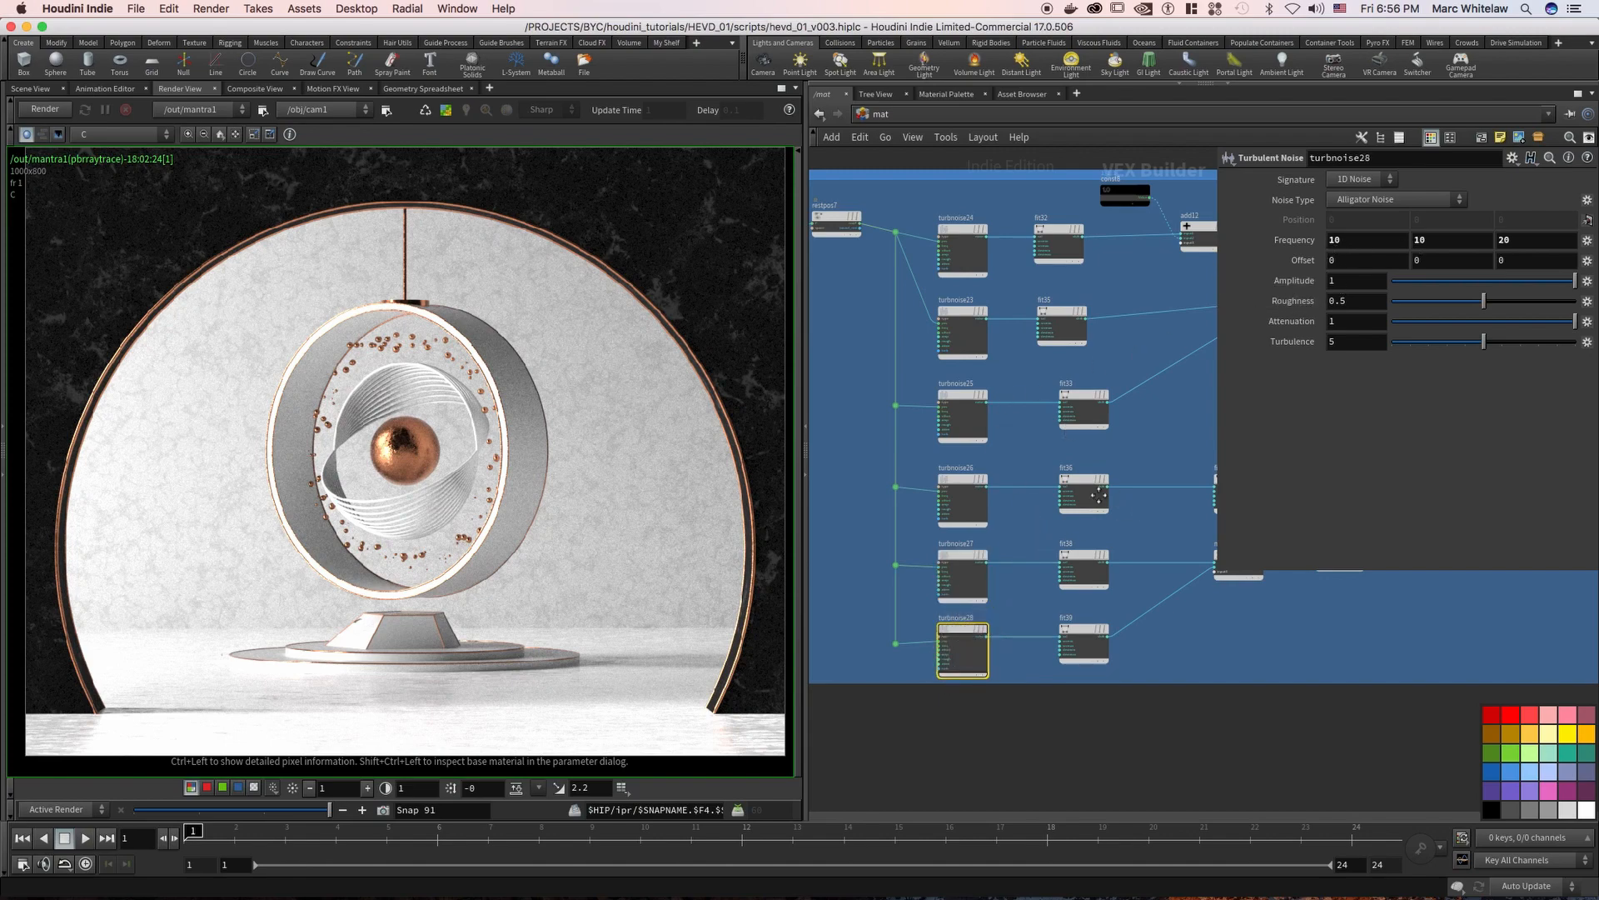
# Inspect the floor's fit37 range parameters and the input operators of the subtract1 node
pyautogui.moveTo(1098, 495); pyautogui.dragTo(985, 496, button='middle')
pyautogui.moveTo(898, 651); pyautogui.dragTo(974, 446)
pyautogui.moveTo(1058, 408); pyautogui.dragTo(919, 476, button='middle')
pyautogui.moveTo(916, 487); pyautogui.dragTo(991, 507)
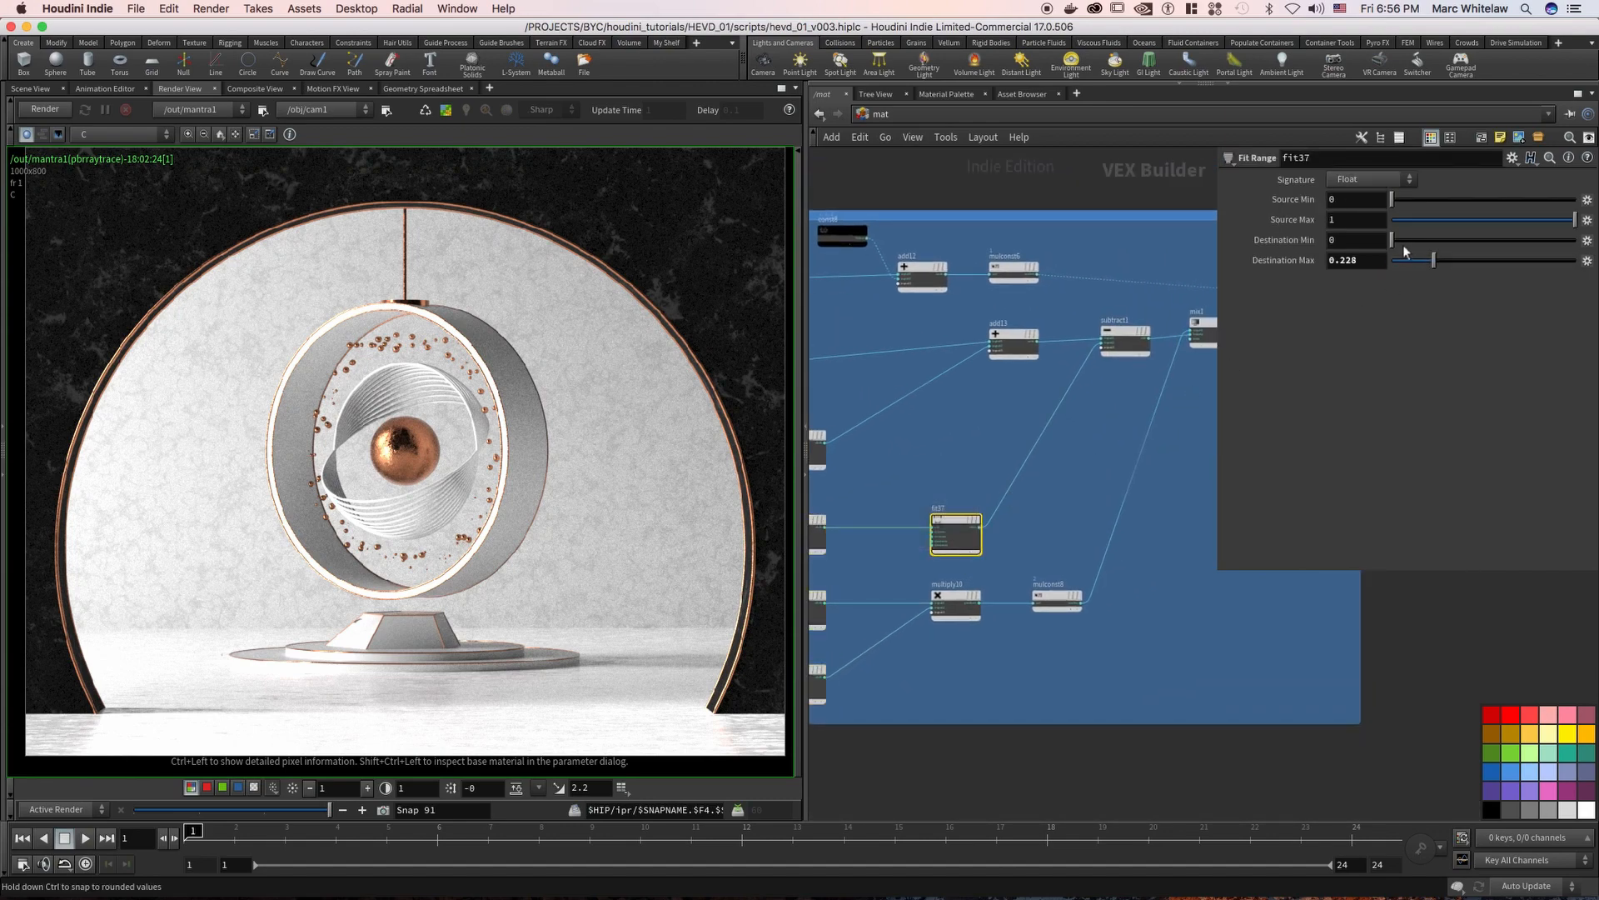
pyautogui.moveTo(1122, 328); pyautogui.dragTo(1081, 386)
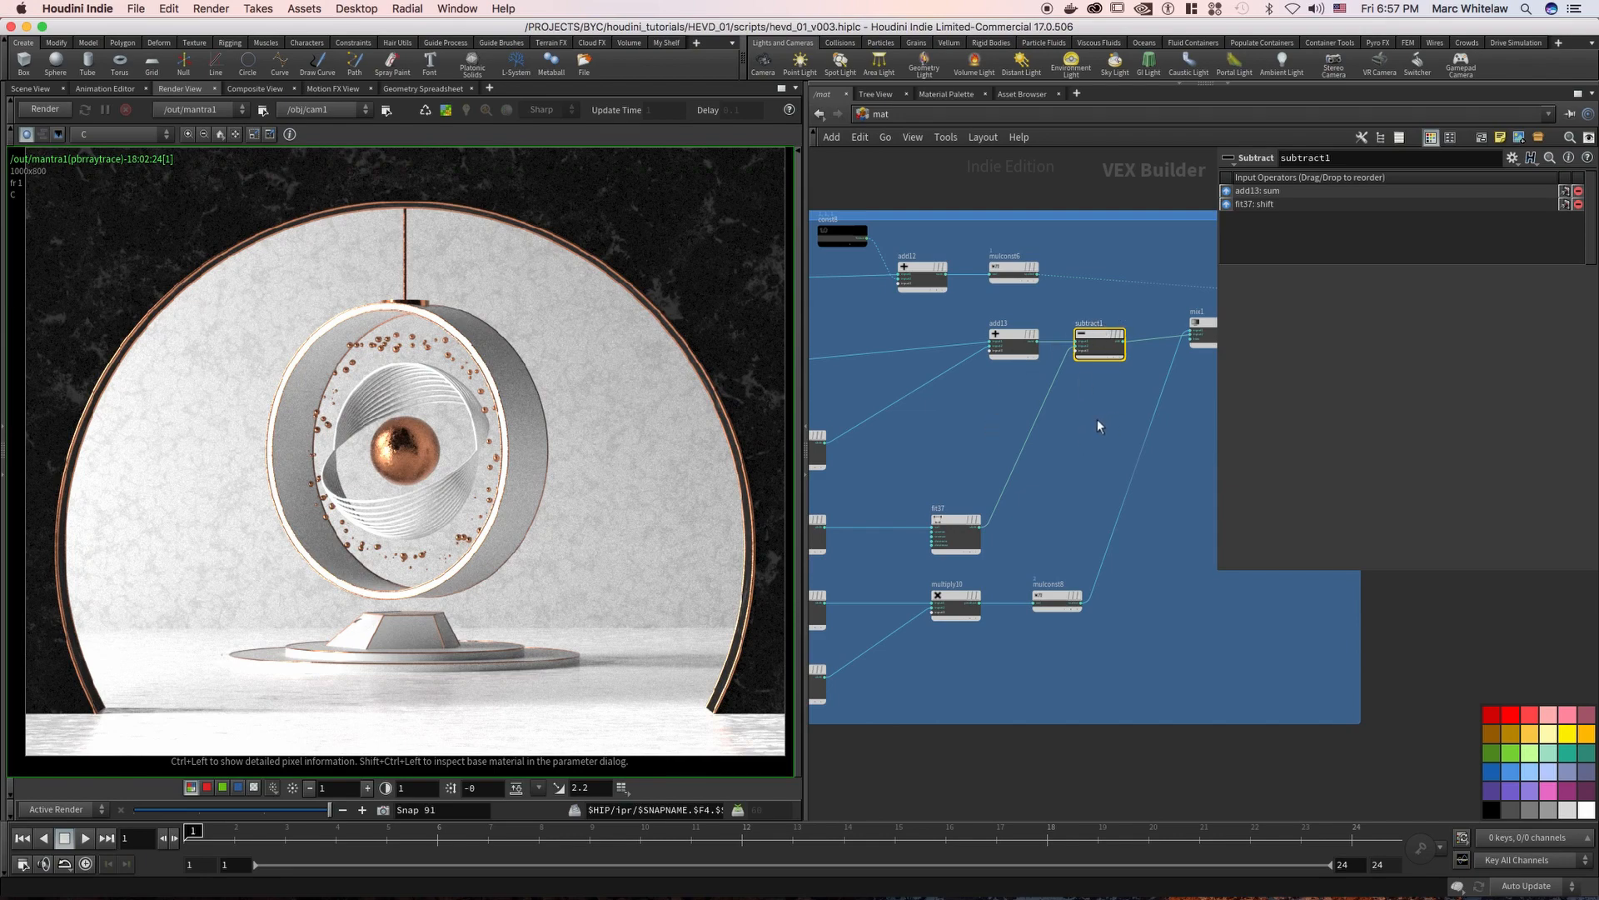
pyautogui.moveTo(1111, 423); pyautogui.dragTo(1035, 394, button='middle')
pyautogui.click(1061, 336)
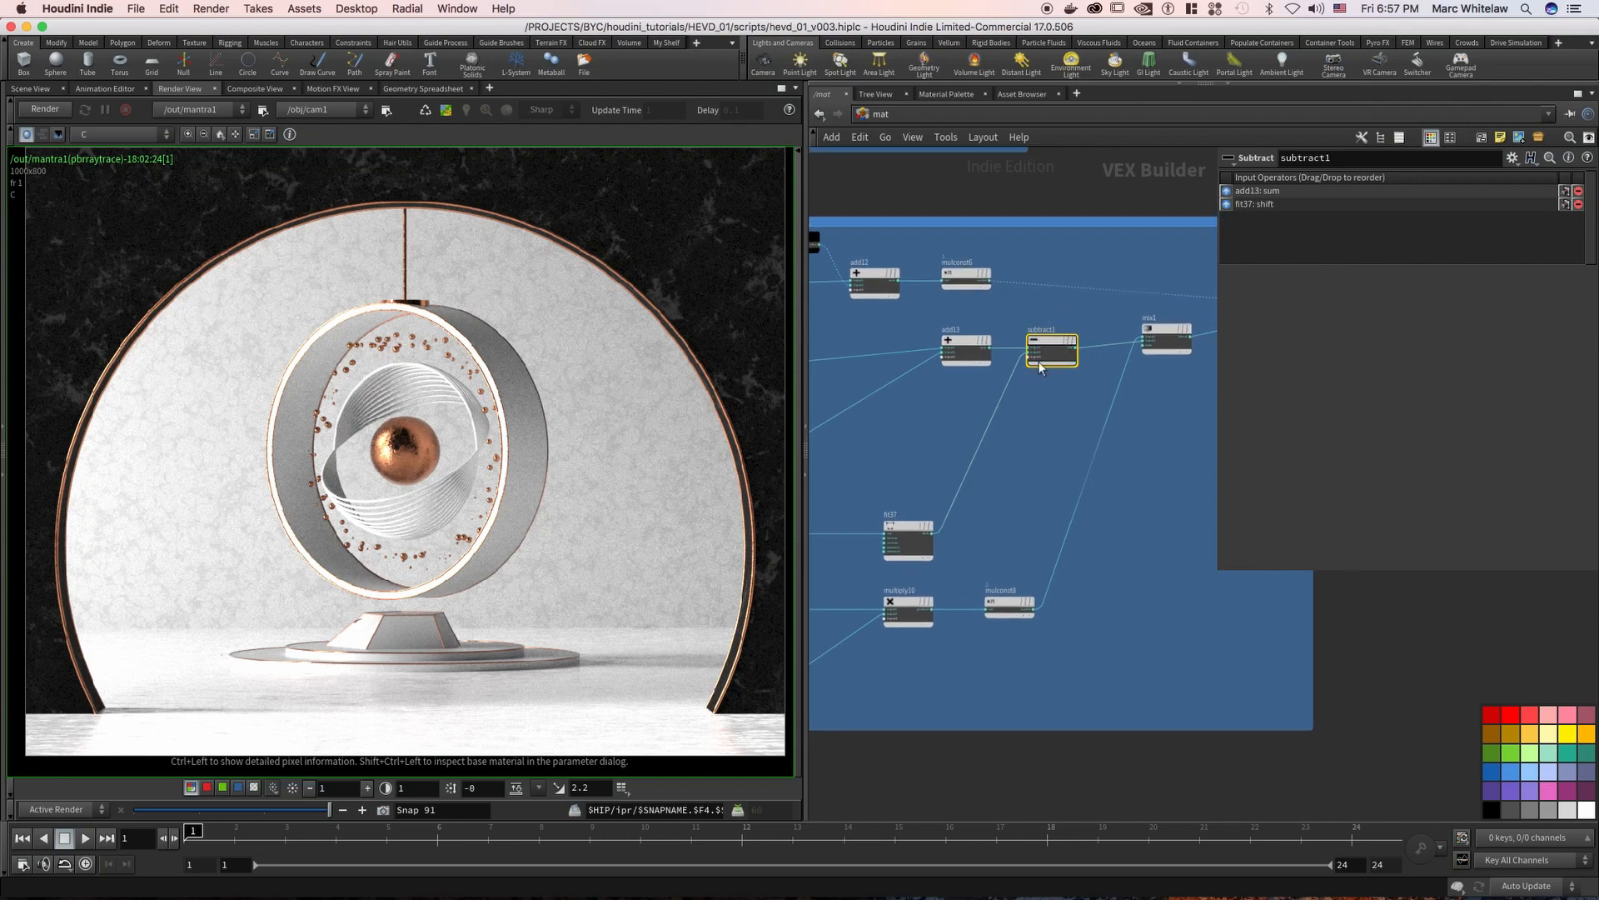
# Inspect the floor's multiply10 inputs and the multiplier of mulconst8
pyautogui.moveTo(1029, 456); pyautogui.dragTo(1178, 374, button='middle')
pyautogui.moveTo(950, 492); pyautogui.dragTo(1083, 533)
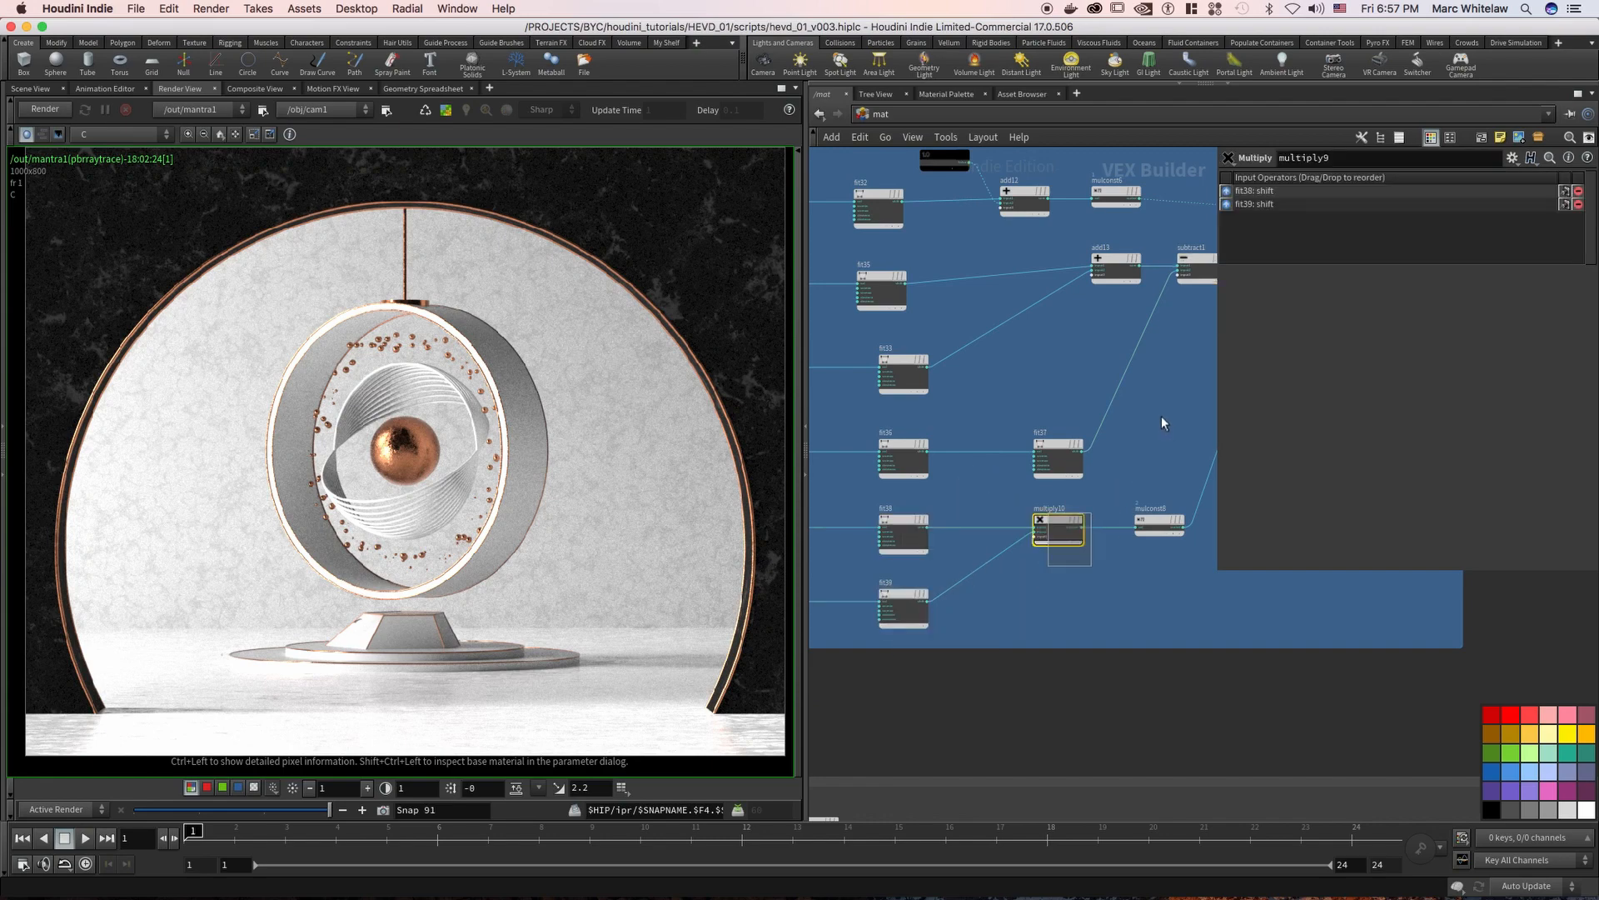
pyautogui.moveTo(1037, 431); pyautogui.dragTo(888, 451, button='middle')
pyautogui.moveTo(1004, 497); pyautogui.dragTo(991, 553)
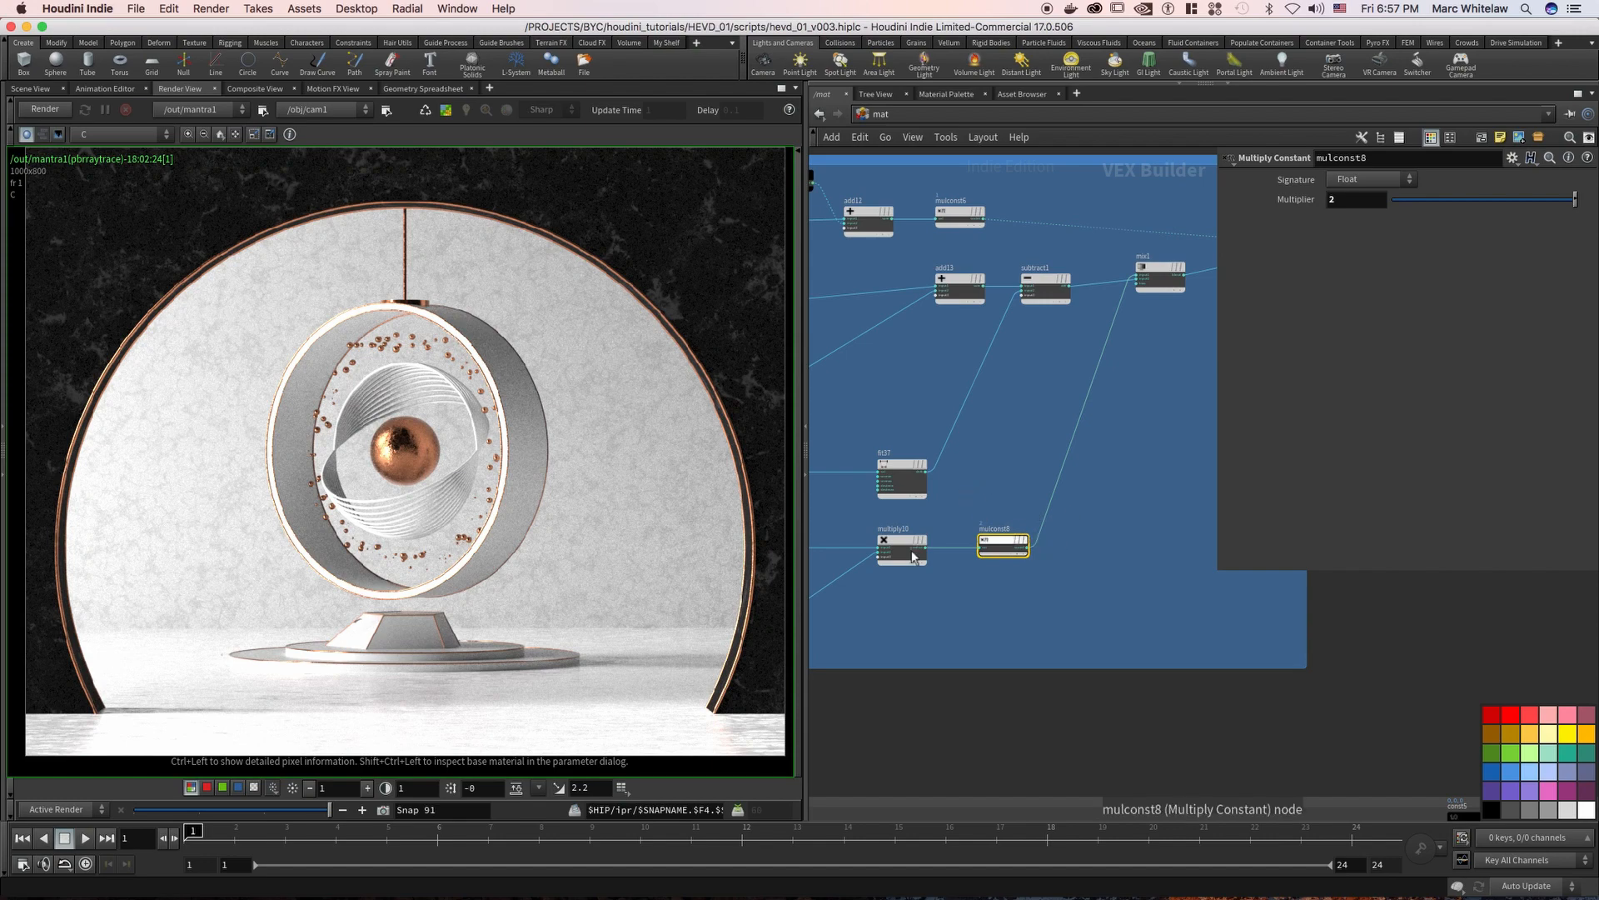
# Display the parameters of the mix1 node and examine its connections near the FLOOR_FINAL shader
pyautogui.moveTo(1102, 402); pyautogui.dragTo(998, 471, button='middle')
pyautogui.moveTo(1082, 395); pyautogui.dragTo(1052, 325)
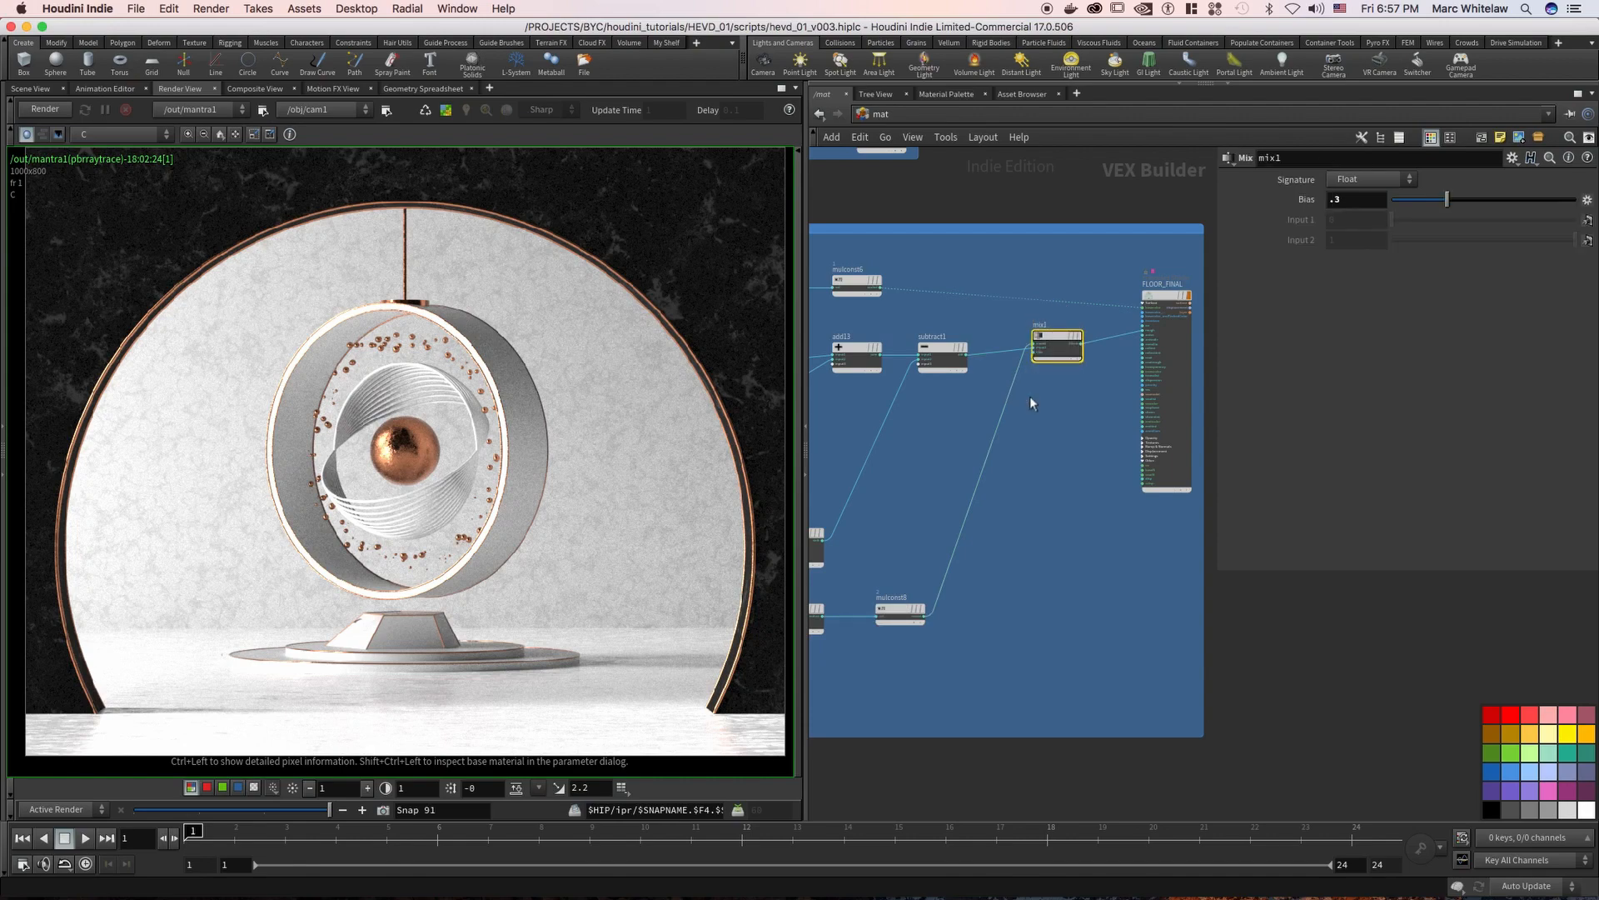
pyautogui.scroll(3, 1037, 394)
pyautogui.moveTo(1061, 423); pyautogui.dragTo(1071, 422, button='middle')
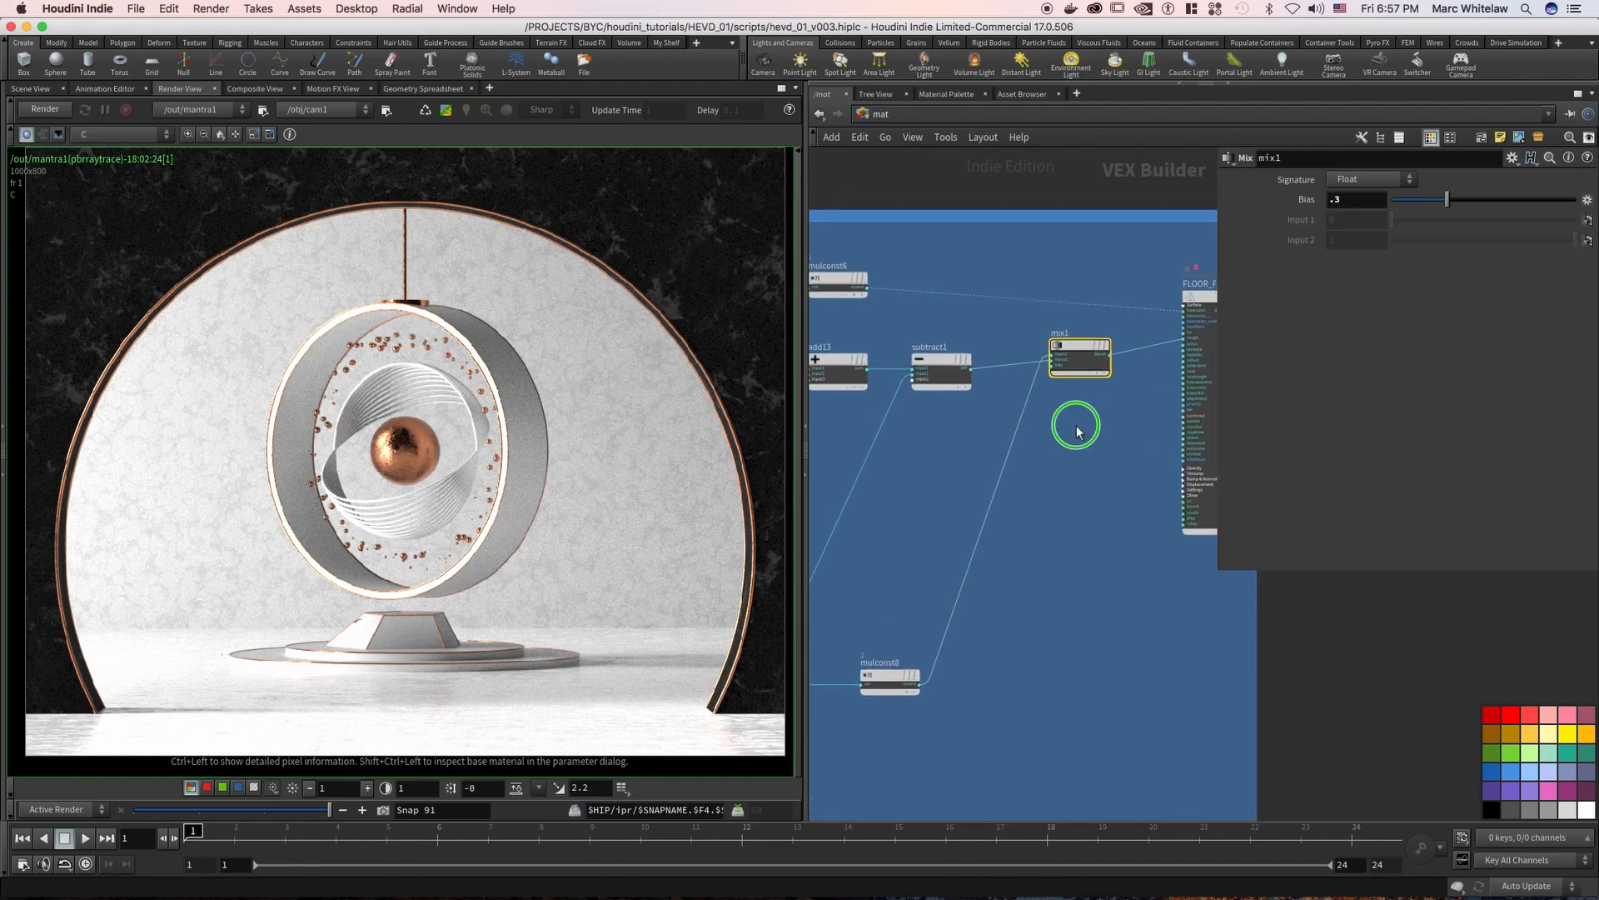
pyautogui.scroll(-3, 1060, 411)
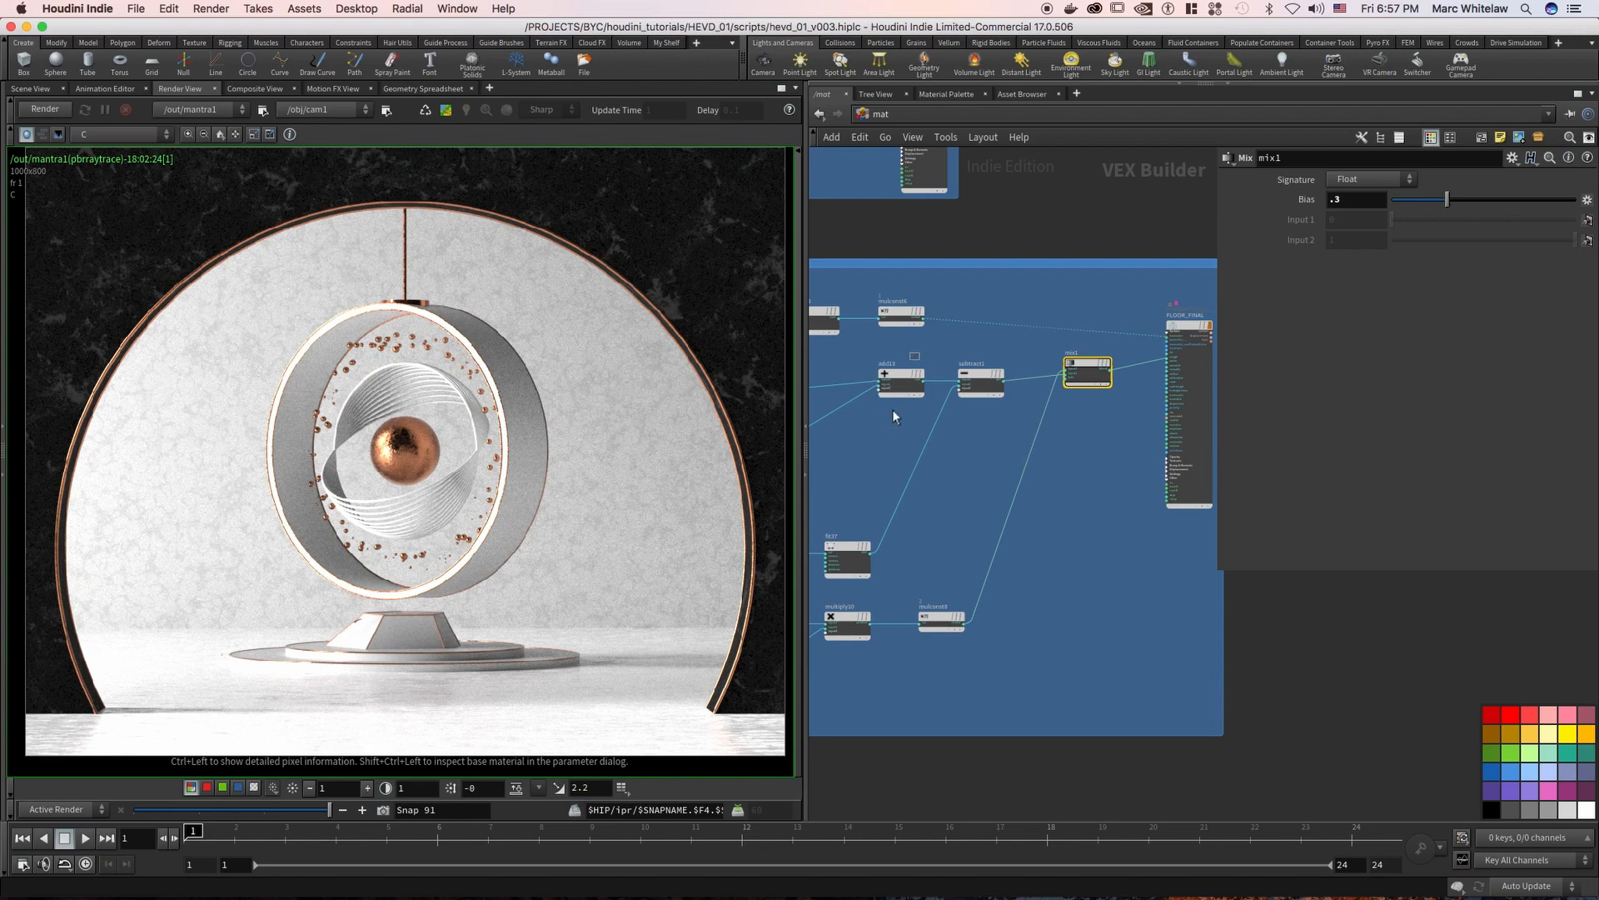
# Trace the subtraction branch again through the add13, subtract1 and fit37 nodes
pyautogui.click(898, 384)
pyautogui.click(981, 382)
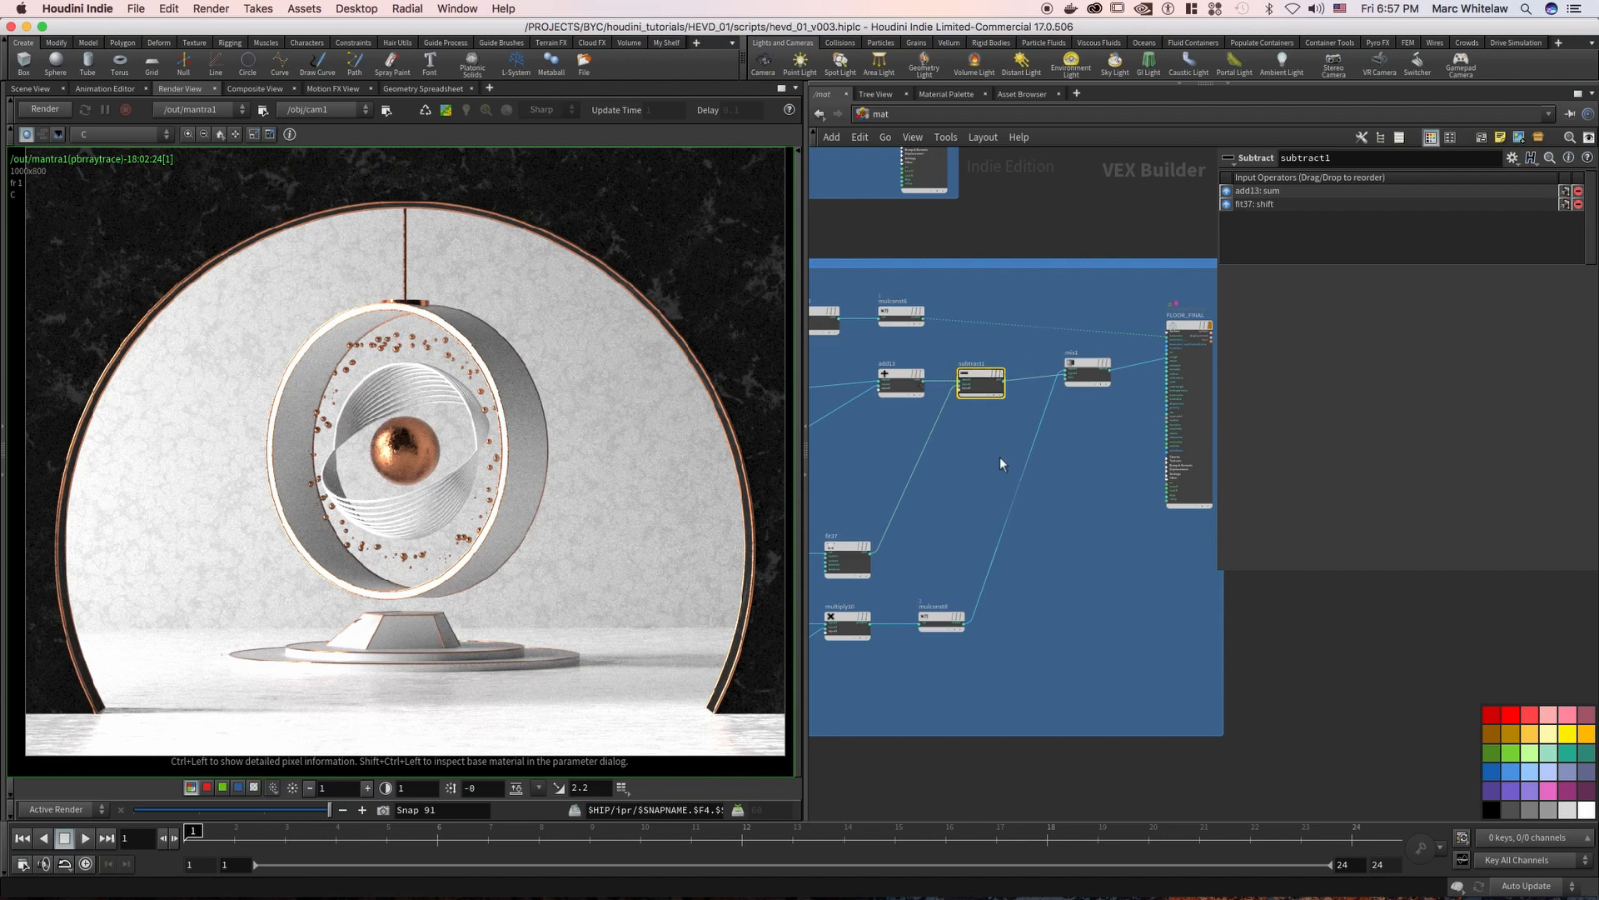
pyautogui.hscroll(-5, 1000, 456)
pyautogui.click(943, 543)
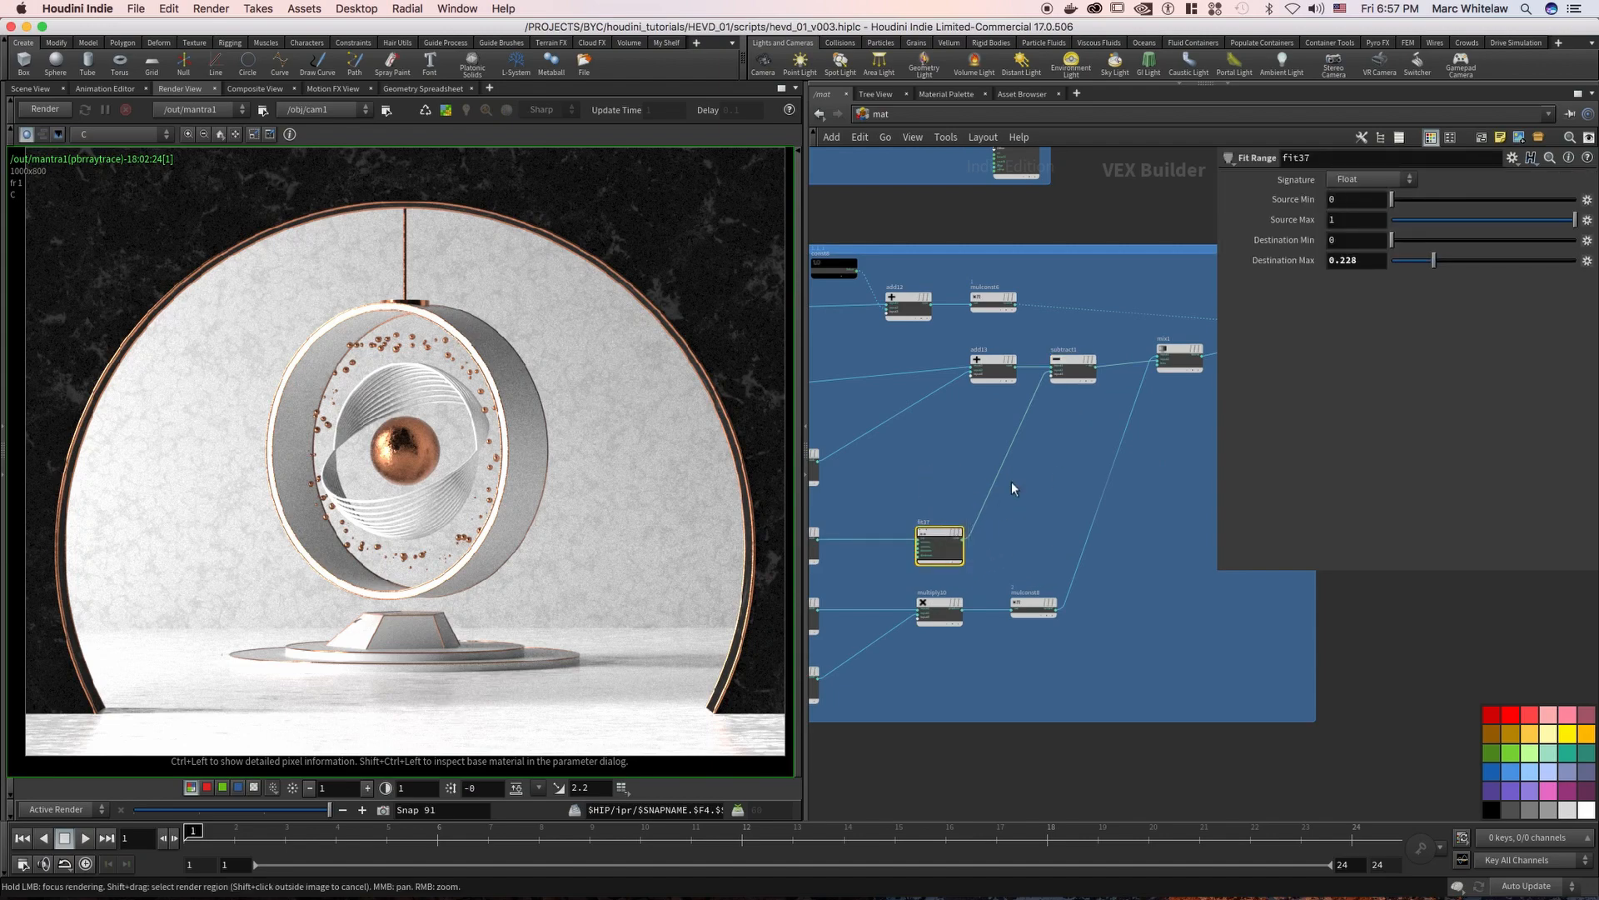
# Inspect mix1's bias and trace its two inputs and its output into the FLOOR_FINAL shader
pyautogui.moveTo(1061, 422); pyautogui.dragTo(980, 455, button='middle')
pyautogui.click(1090, 399)
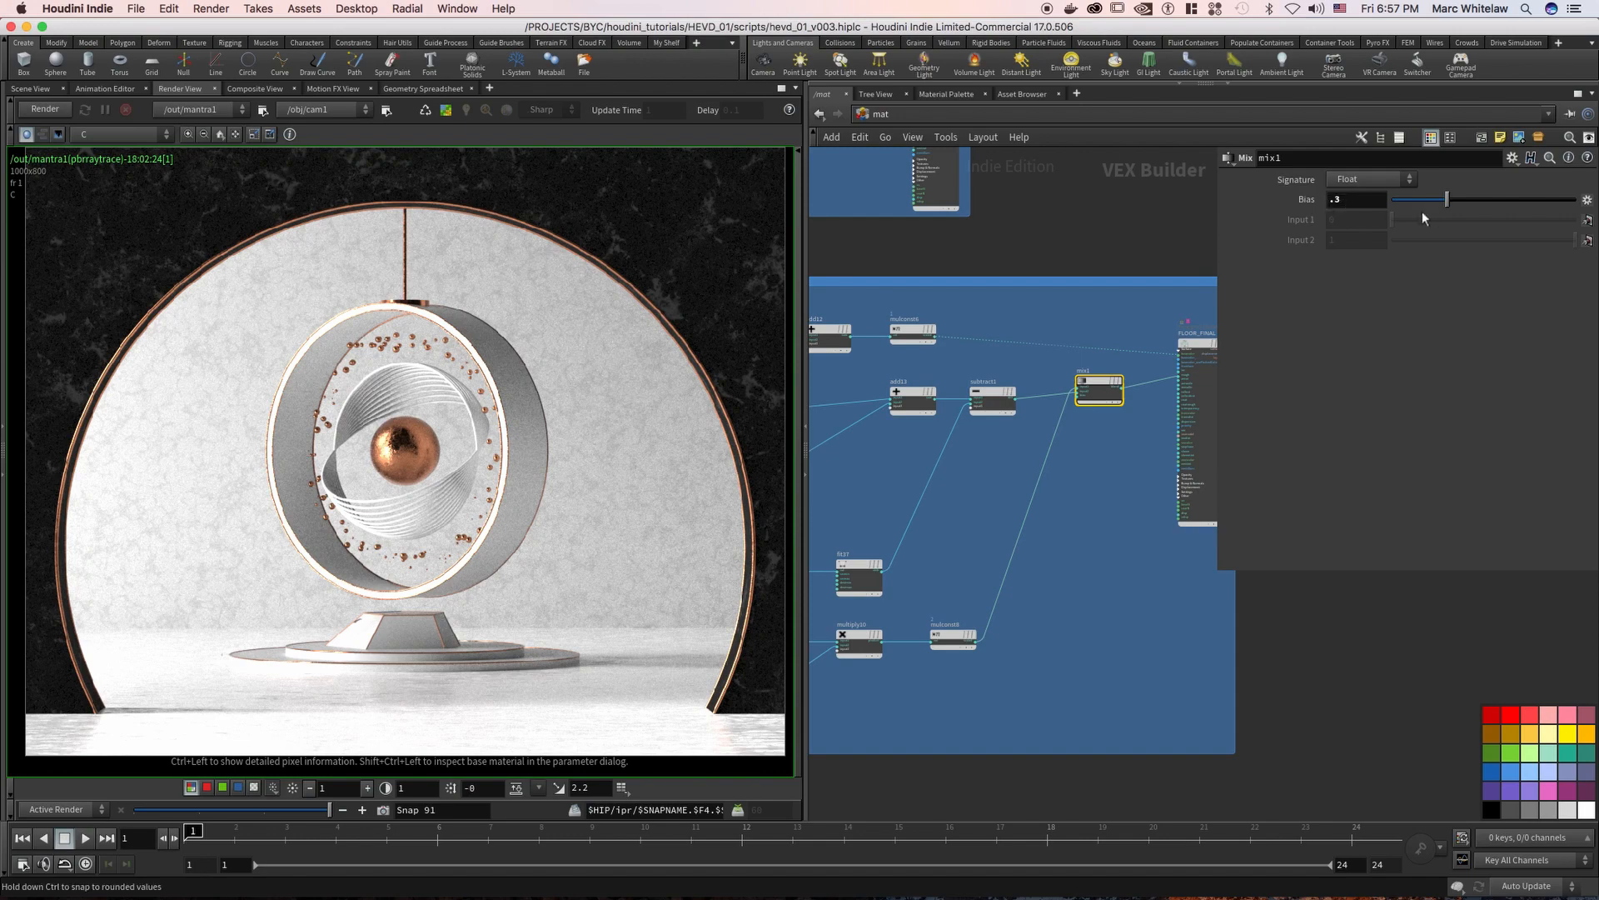
pyautogui.scroll(5, 1097, 460)
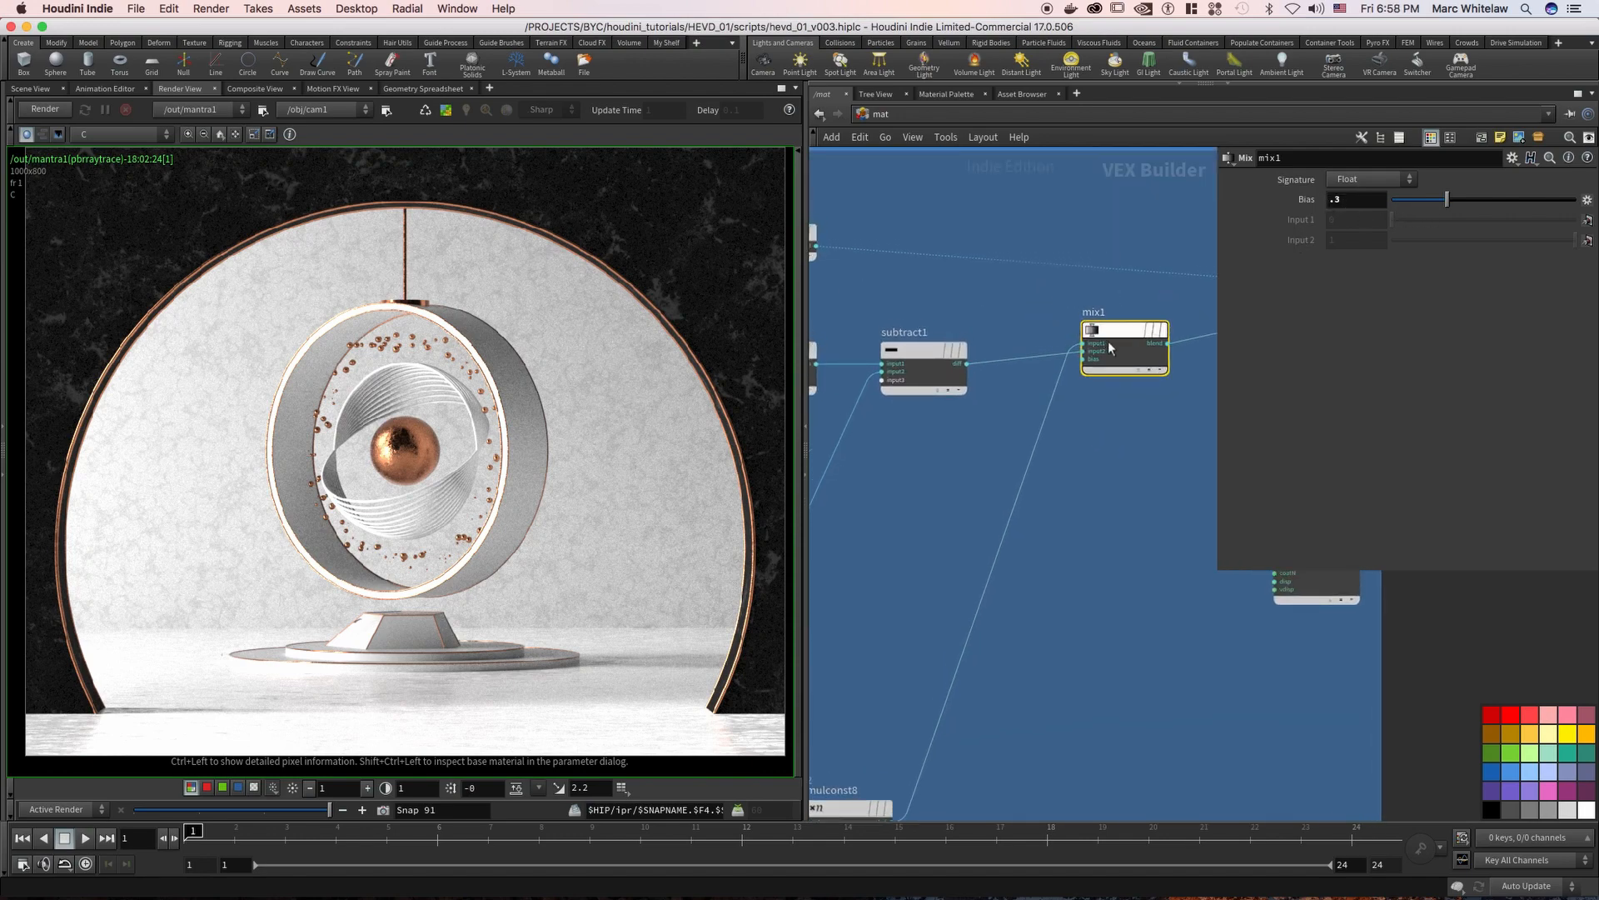
pyautogui.scroll(-1, 1117, 400)
pyautogui.scroll(-2, 1089, 428)
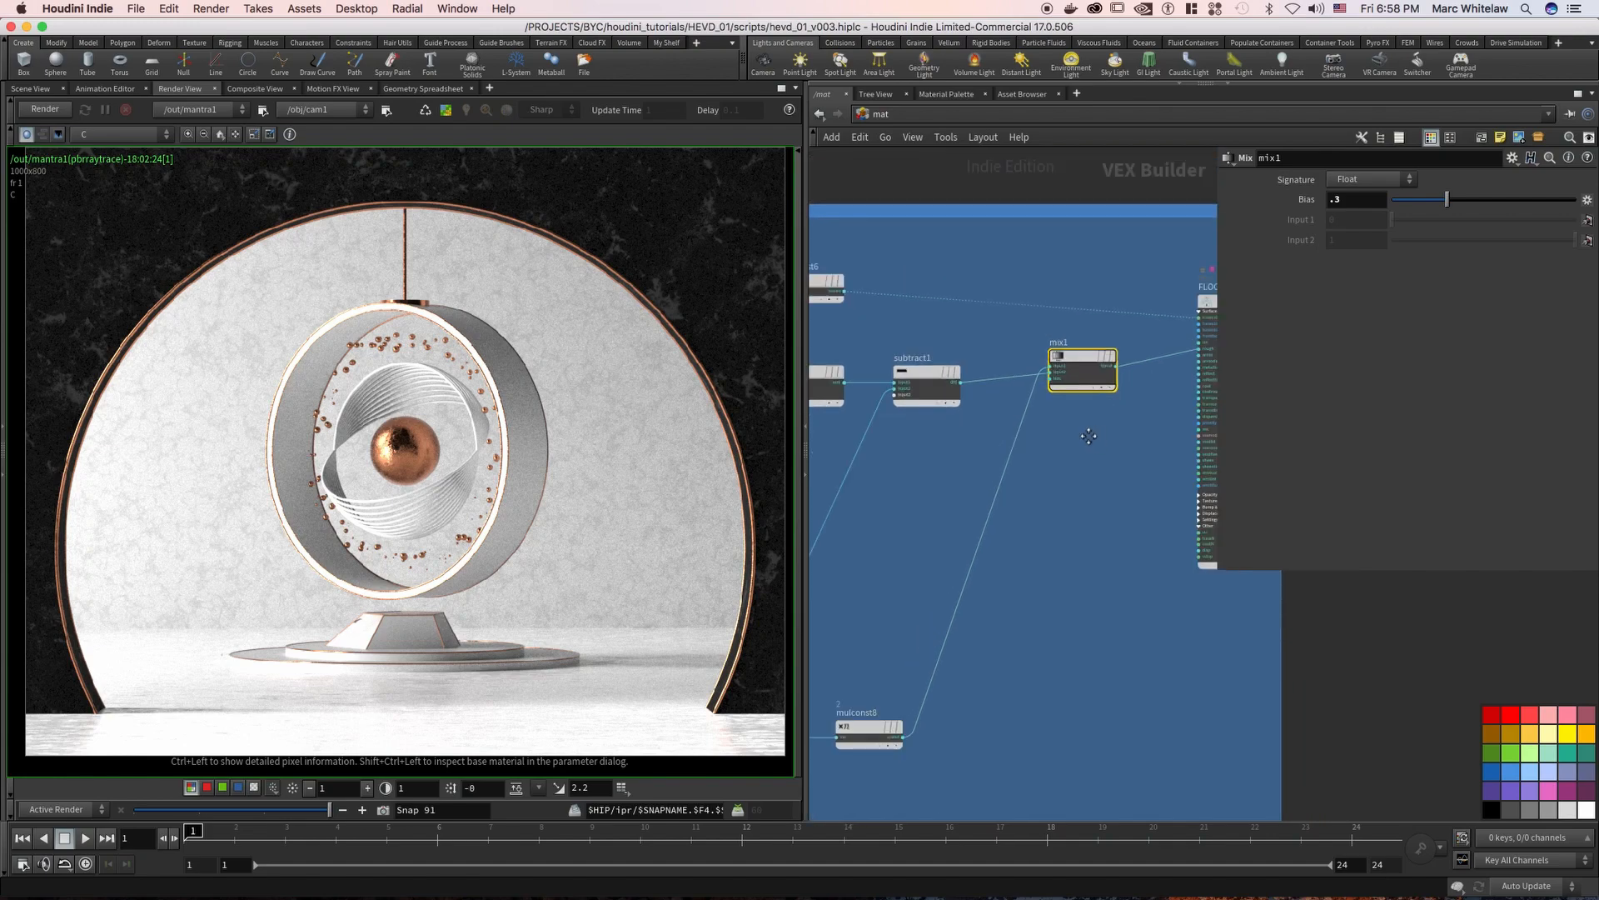
pyautogui.scroll(1, 1059, 422)
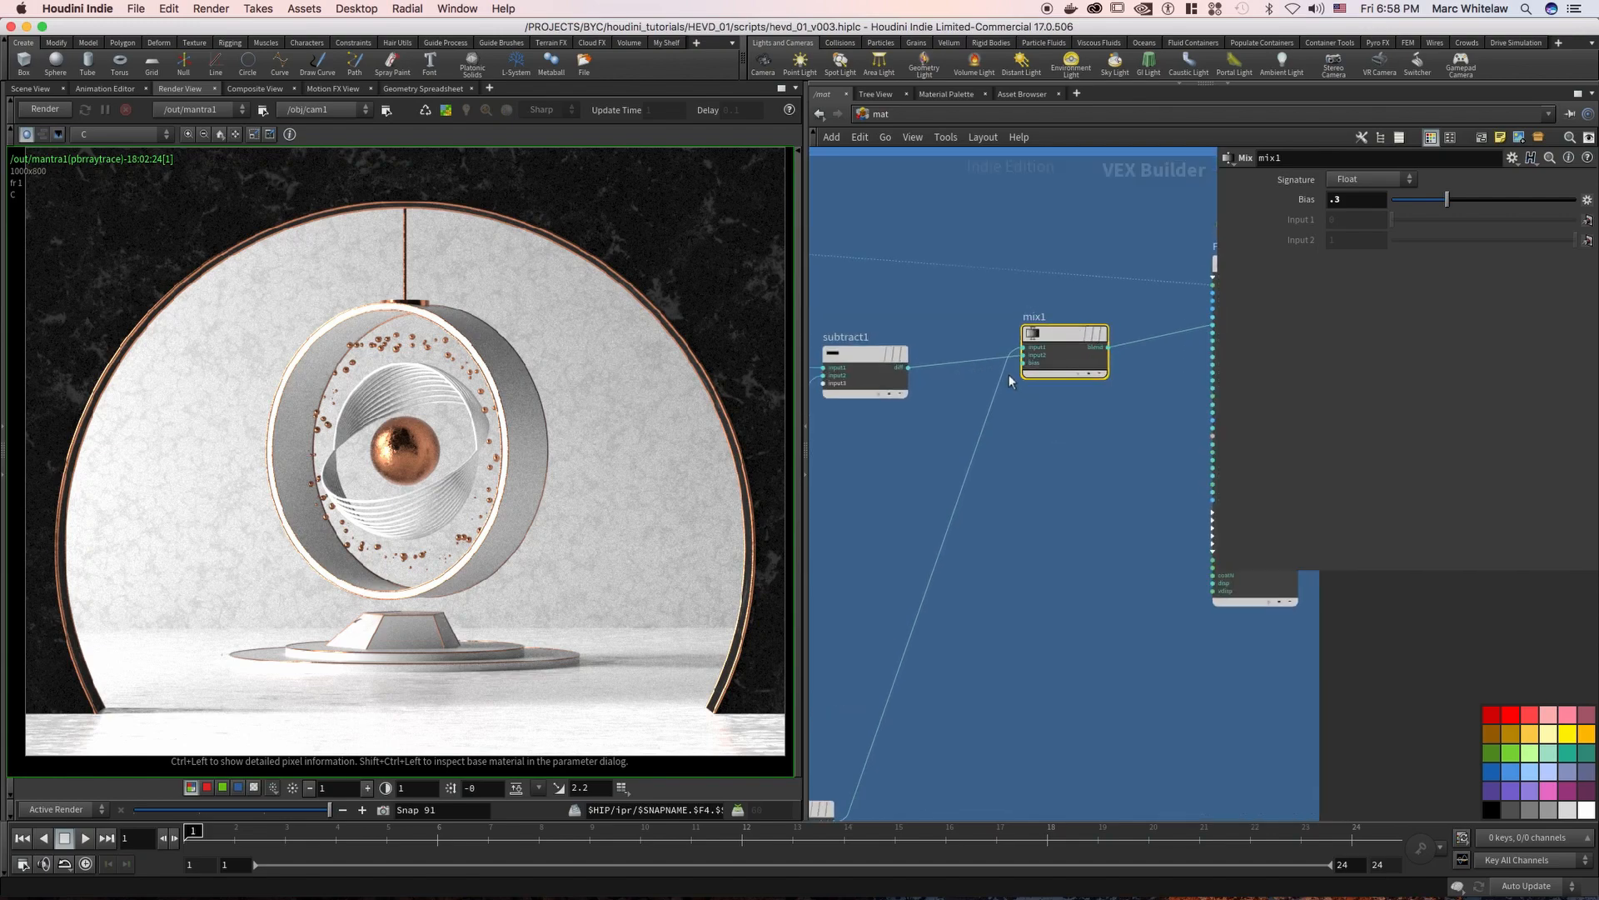
pyautogui.moveTo(1116, 452); pyautogui.dragTo(1037, 493, button='middle')
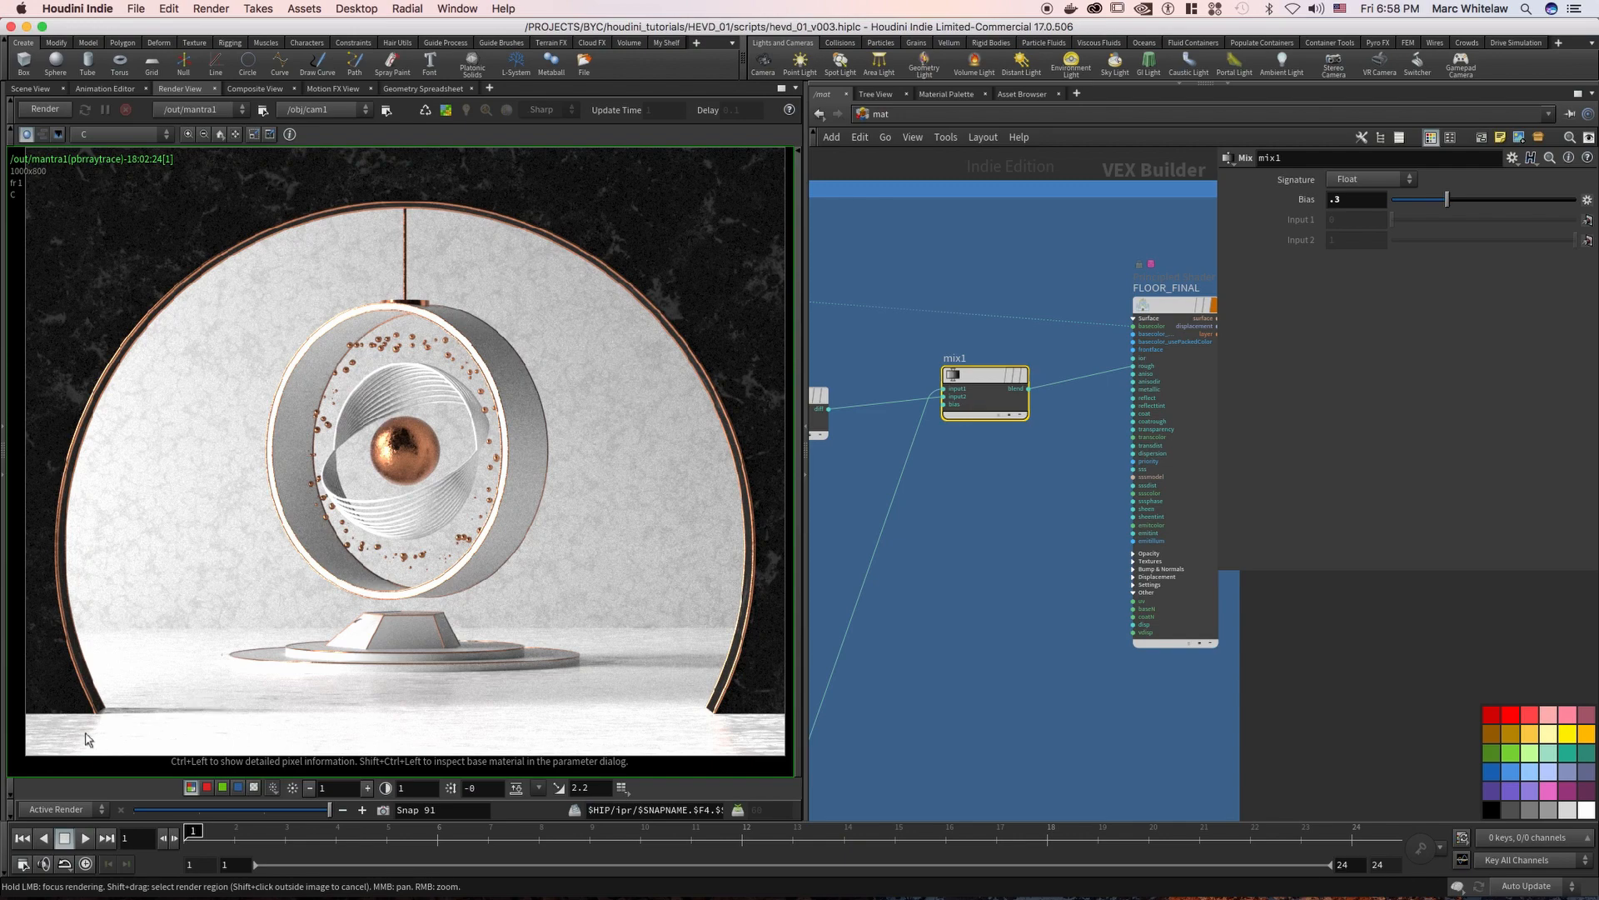
# Go to the grey node group below FLOOR and enlarge the rendered image
pyautogui.moveTo(1008, 487); pyautogui.dragTo(911, 660, button='right')
pyautogui.moveTo(972, 623); pyautogui.dragTo(1143, 344, button='middle')
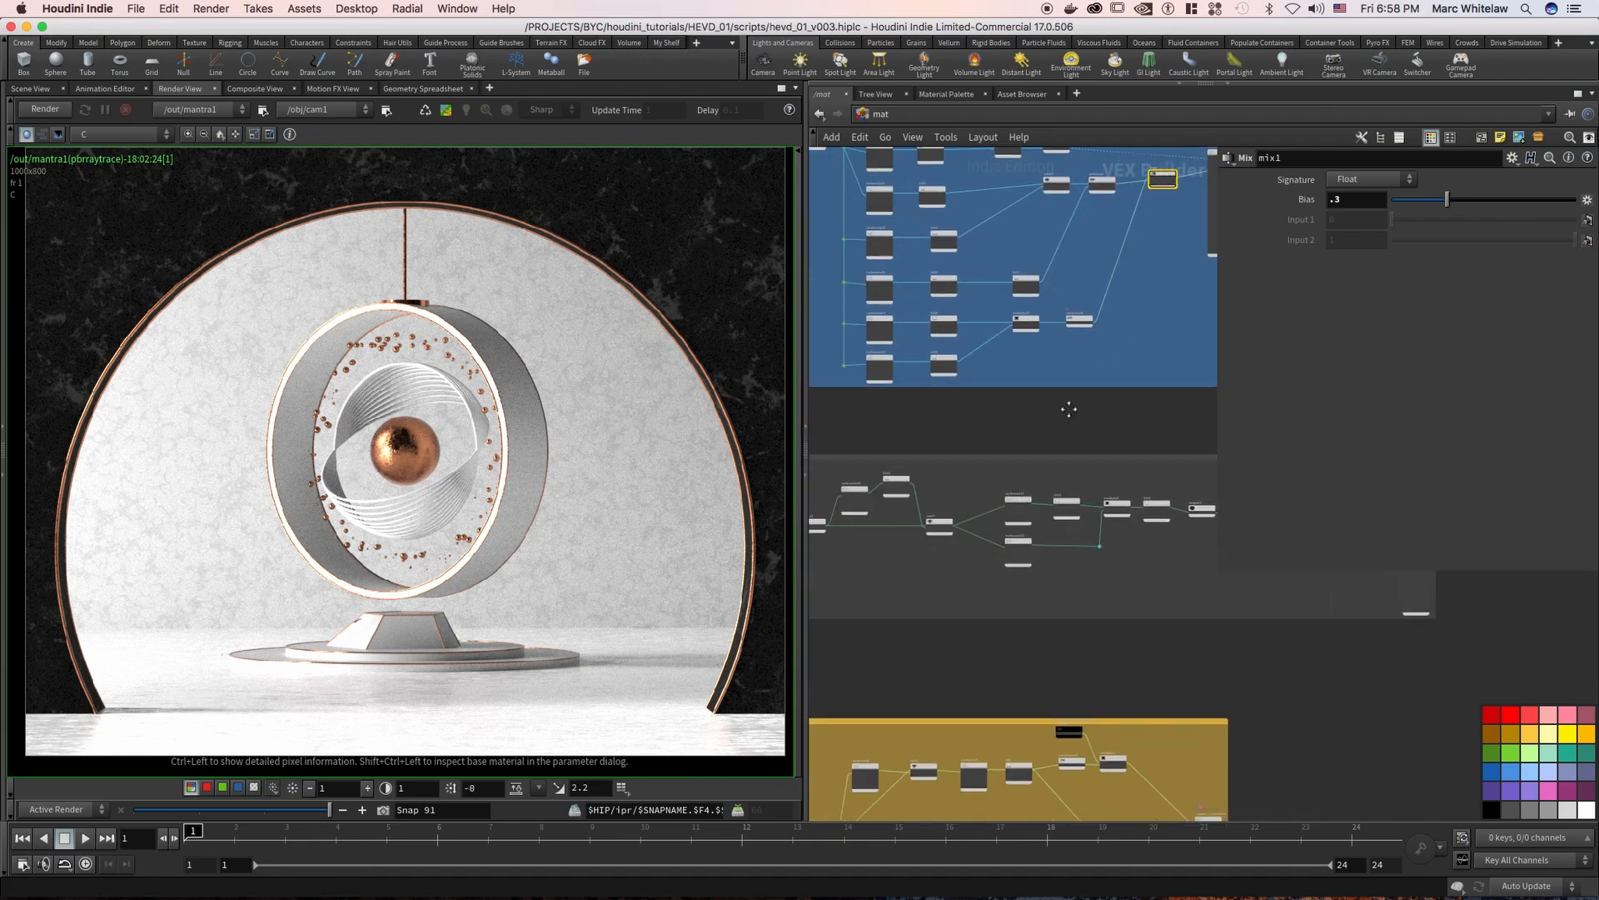
pyautogui.moveTo(879, 418); pyautogui.dragTo(939, 386, button='middle')
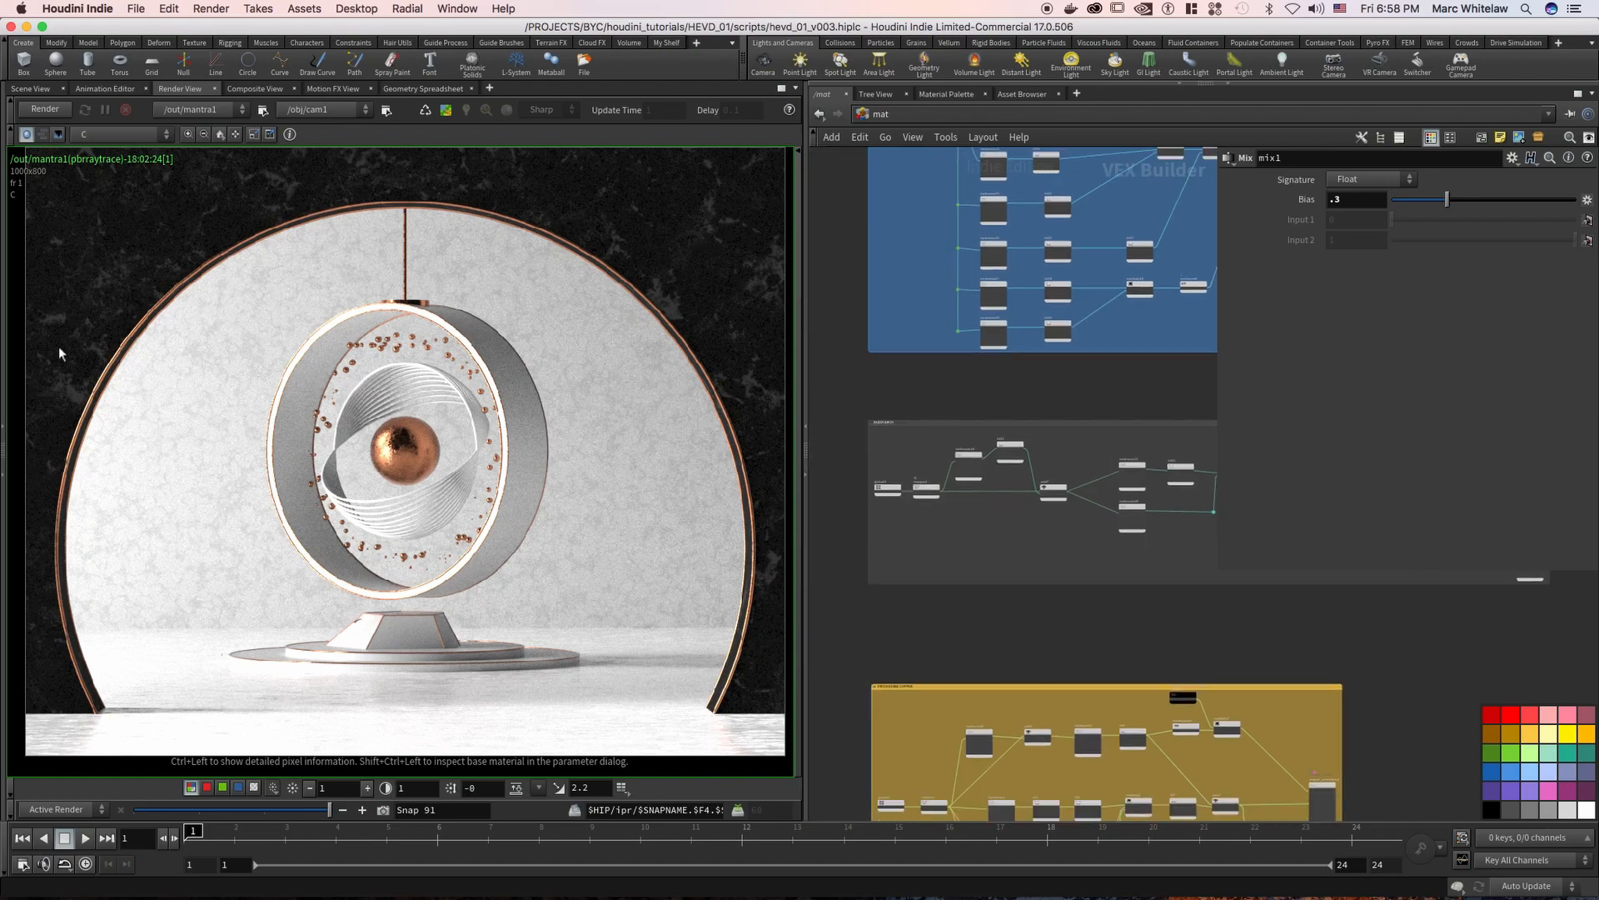
pyautogui.click(220, 135)
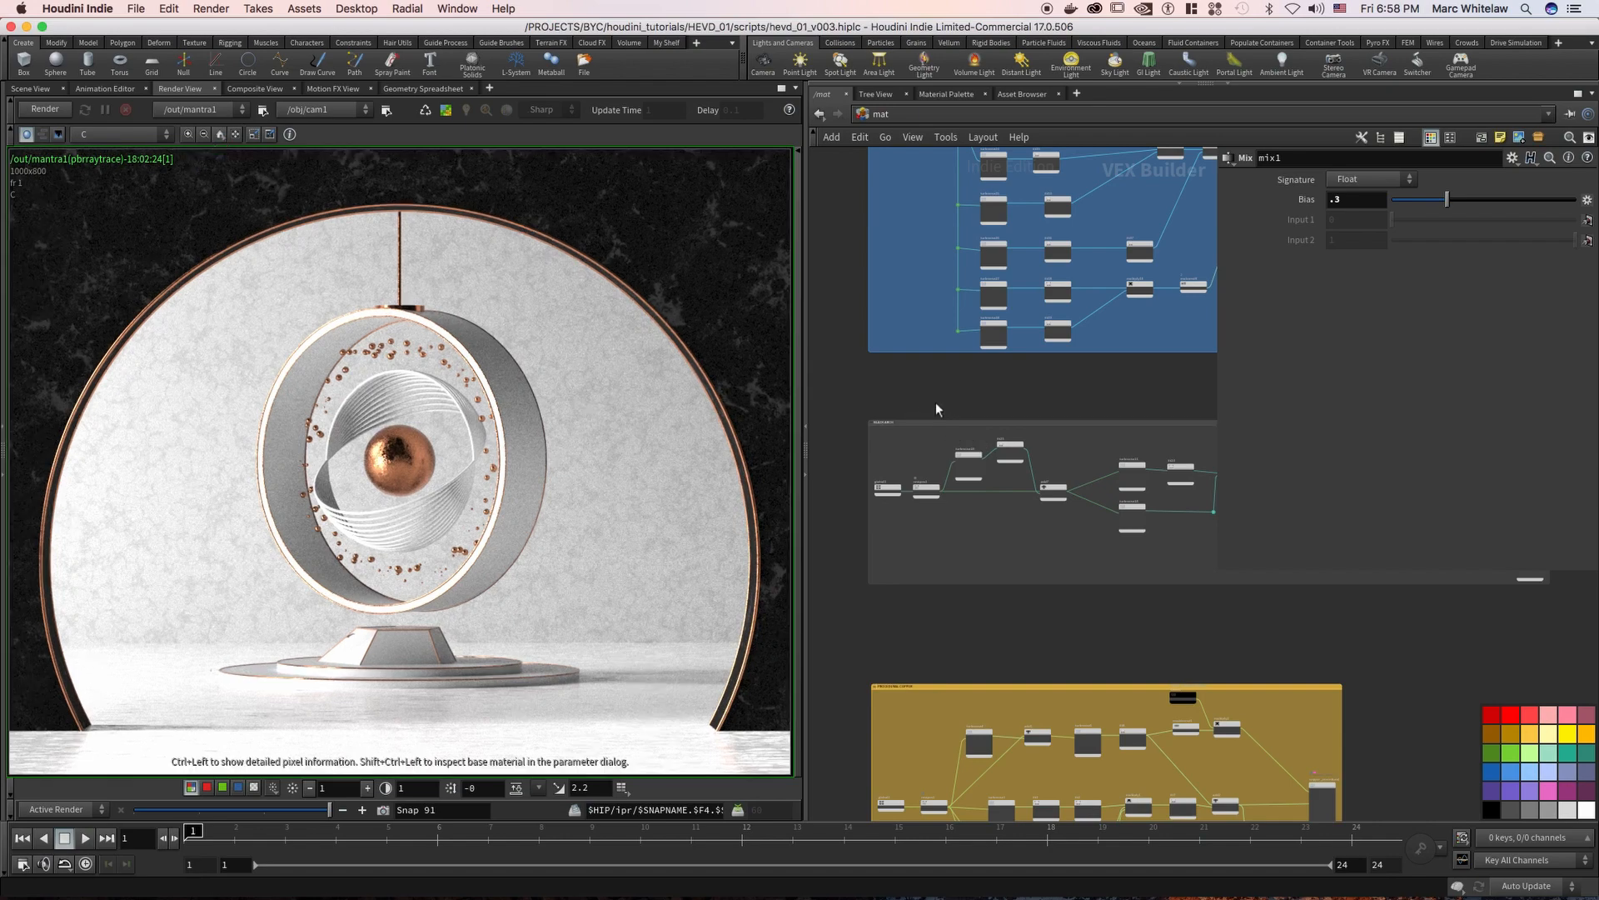
# Inspect the restpos3, turbnoise18 and fit25 nodes at the start of the BLACK ARCH network
pyautogui.scroll(5, 970, 384)
pyautogui.moveTo(949, 583); pyautogui.dragTo(875, 508)
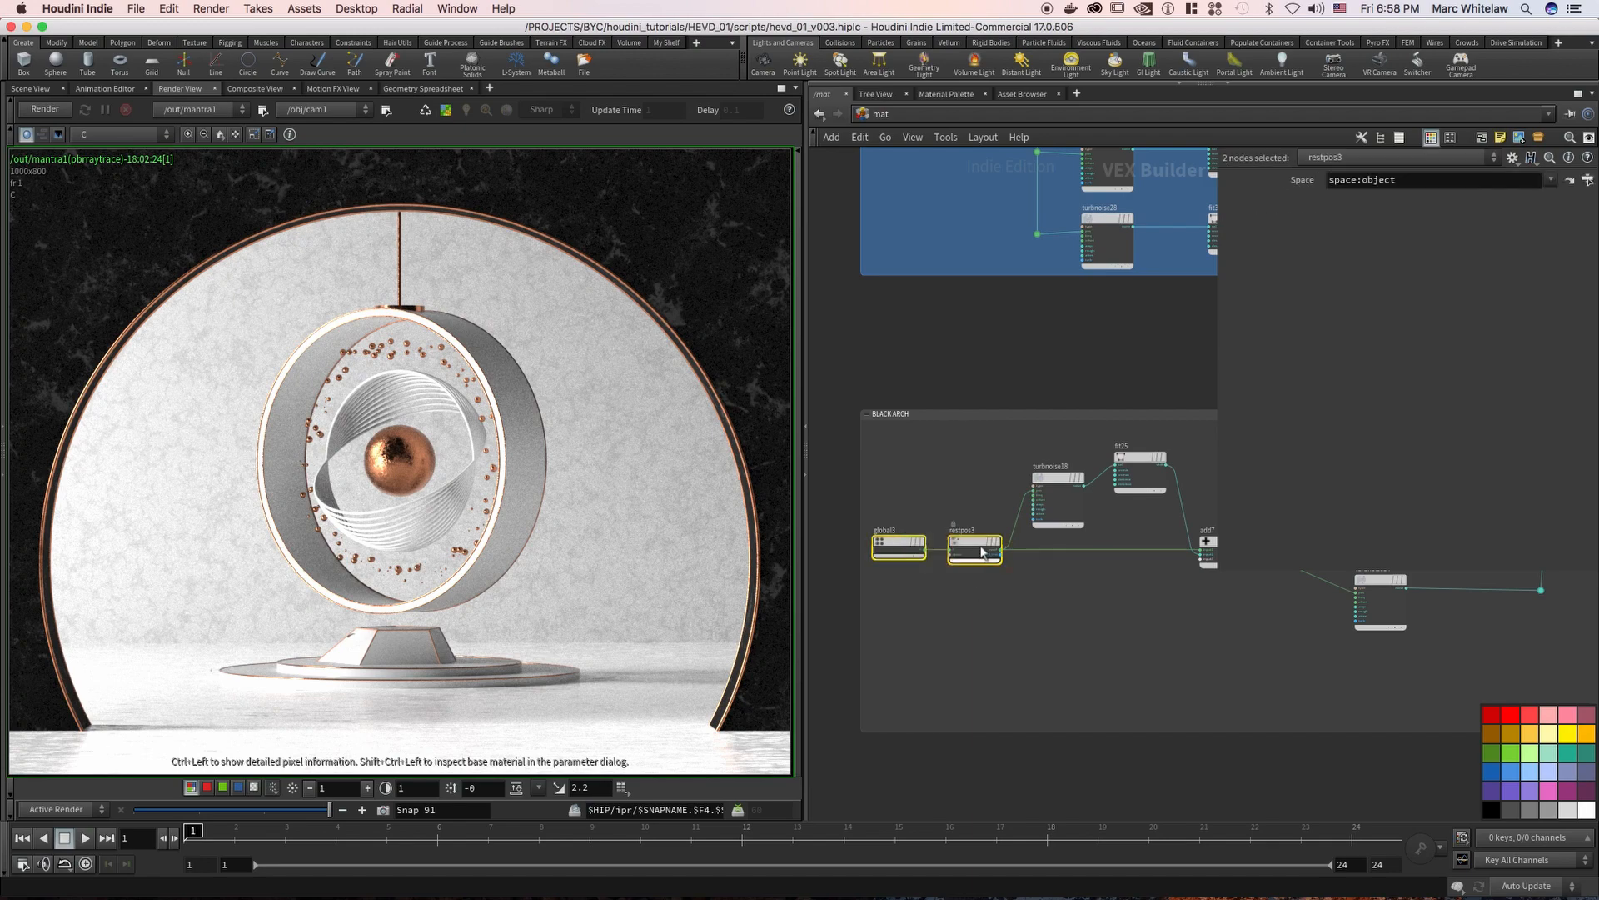
pyautogui.hscroll(5, 971, 525)
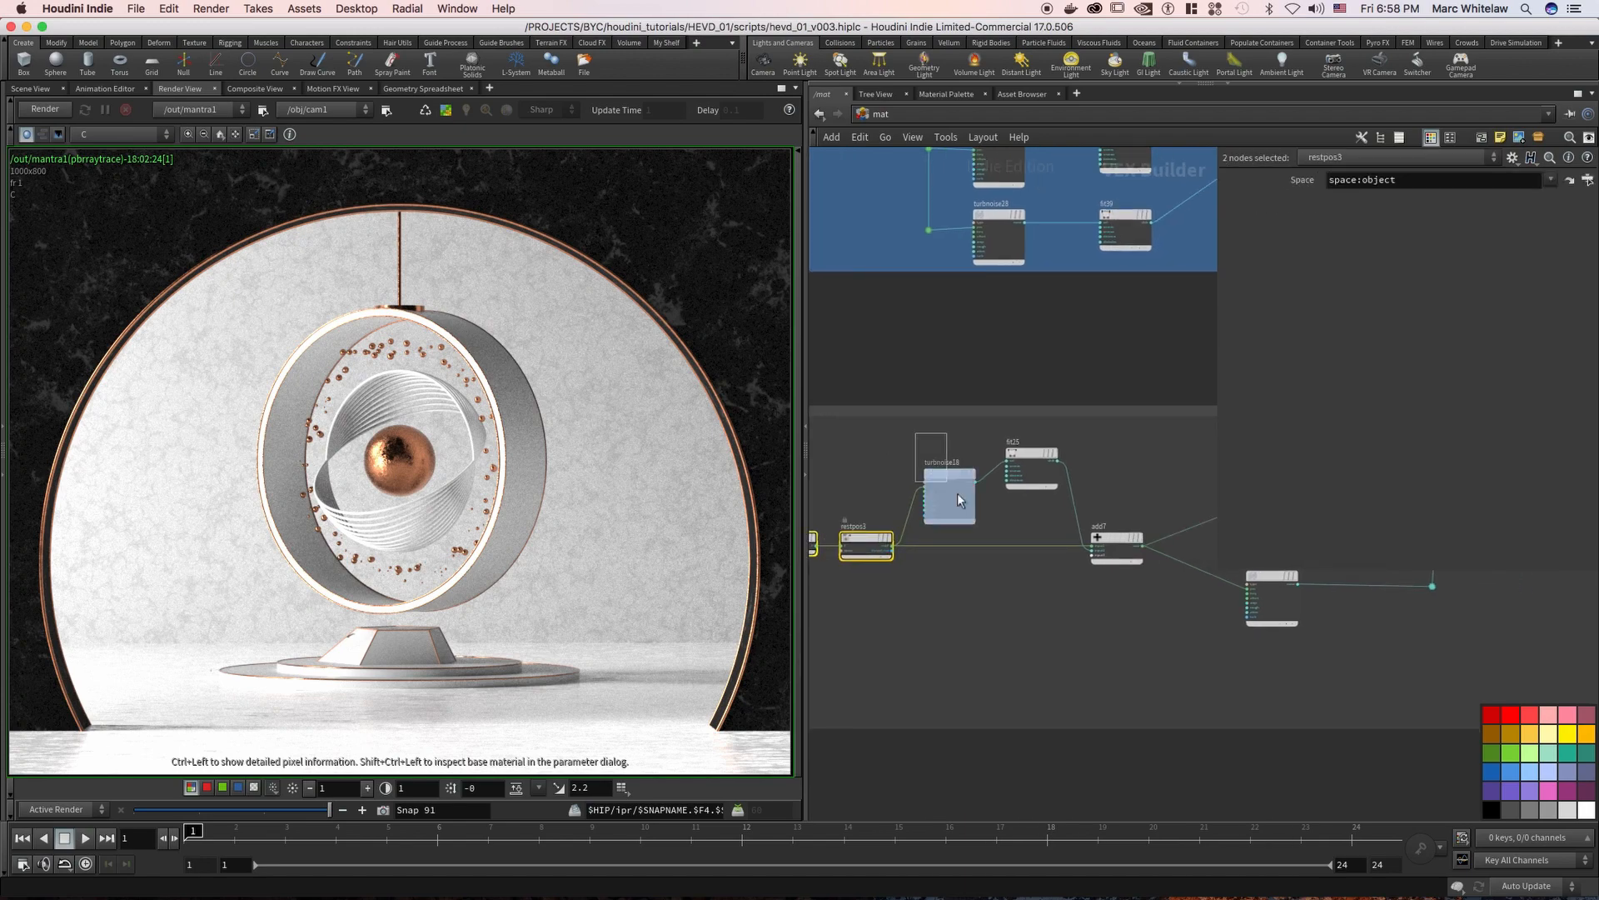
pyautogui.click(957, 493)
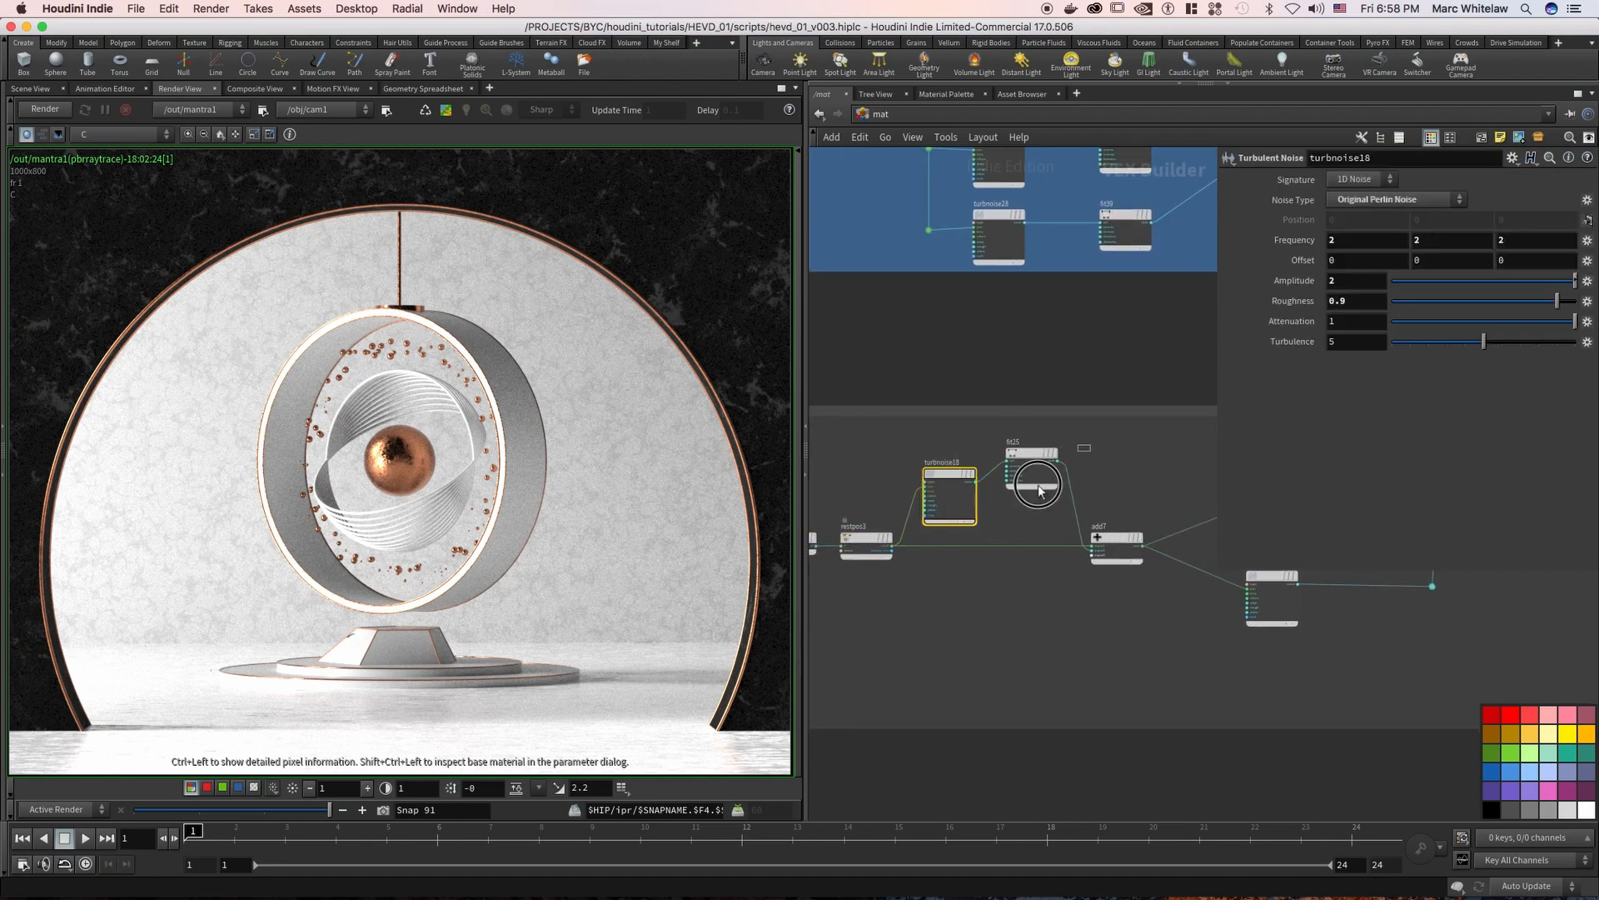
pyautogui.moveTo(1085, 463); pyautogui.dragTo(1096, 464)
pyautogui.hscroll(3, 1096, 464)
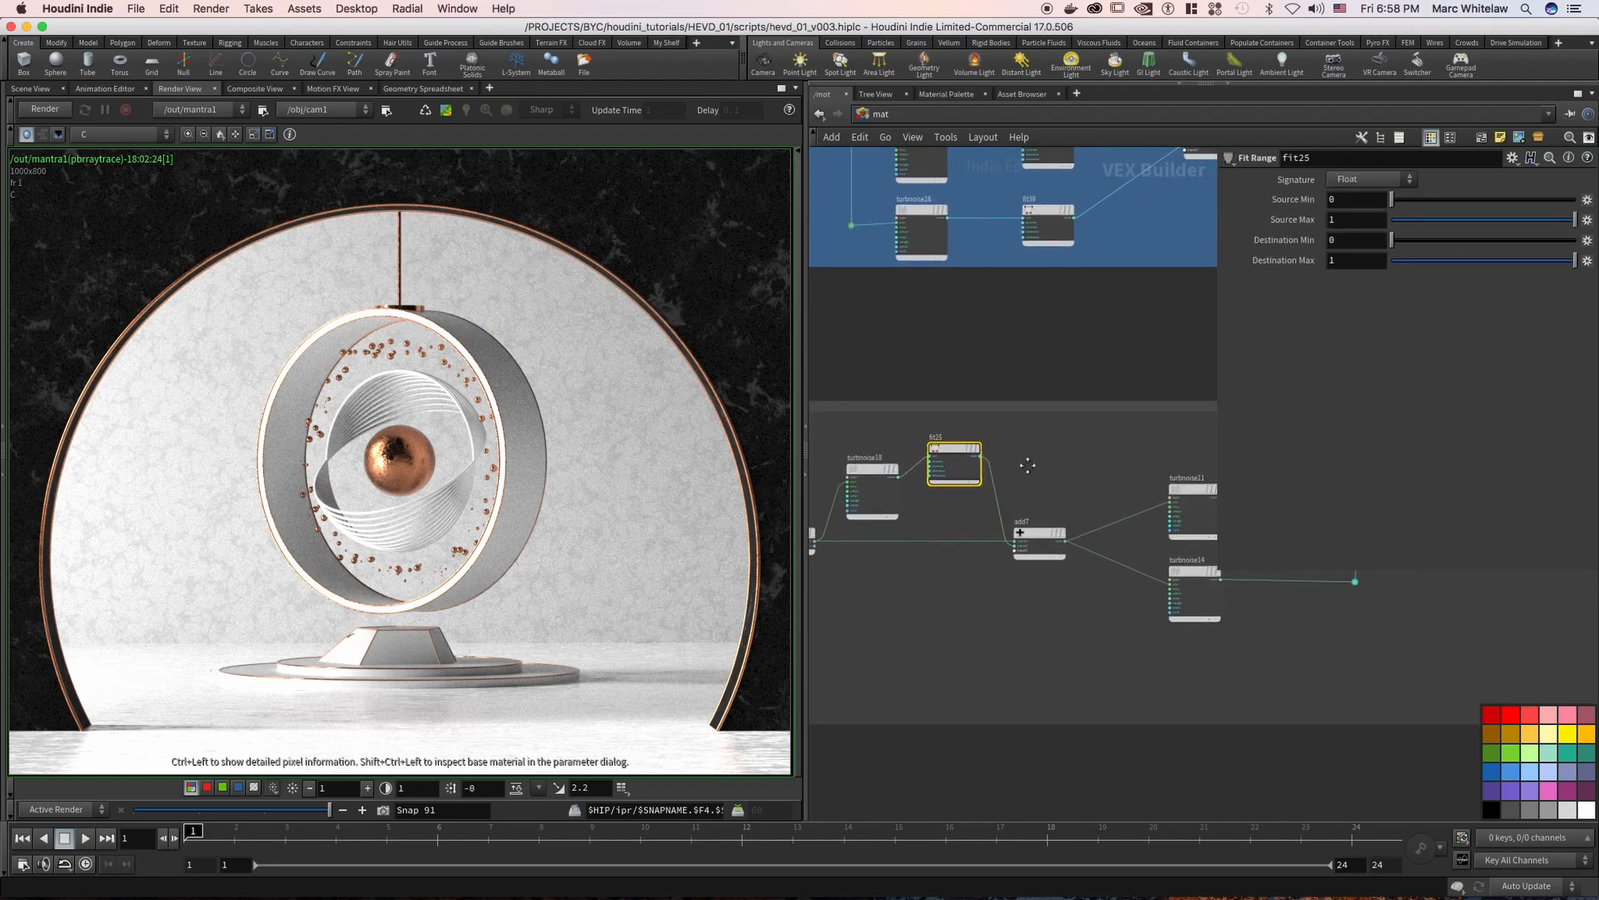
# Examine the inputs of add7 and the two turbulent noise nodes it feeds in the BLACK ARCH network
pyautogui.hscroll(3, 1033, 454)
pyautogui.moveTo(1018, 467); pyautogui.dragTo(1005, 525)
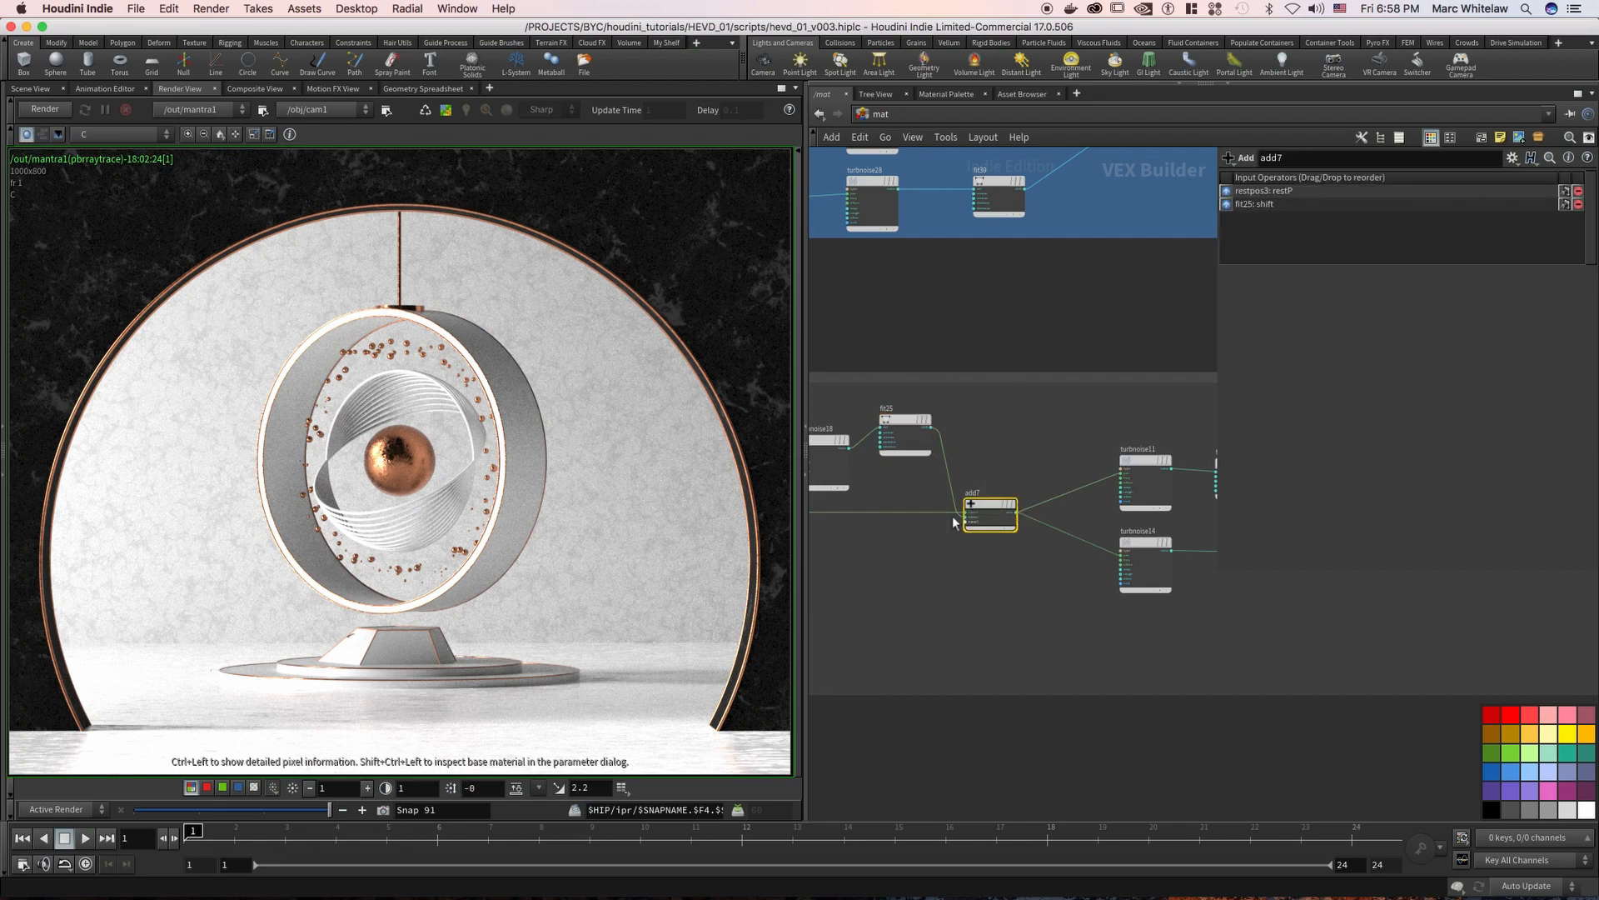
pyautogui.moveTo(1083, 424); pyautogui.dragTo(1133, 614)
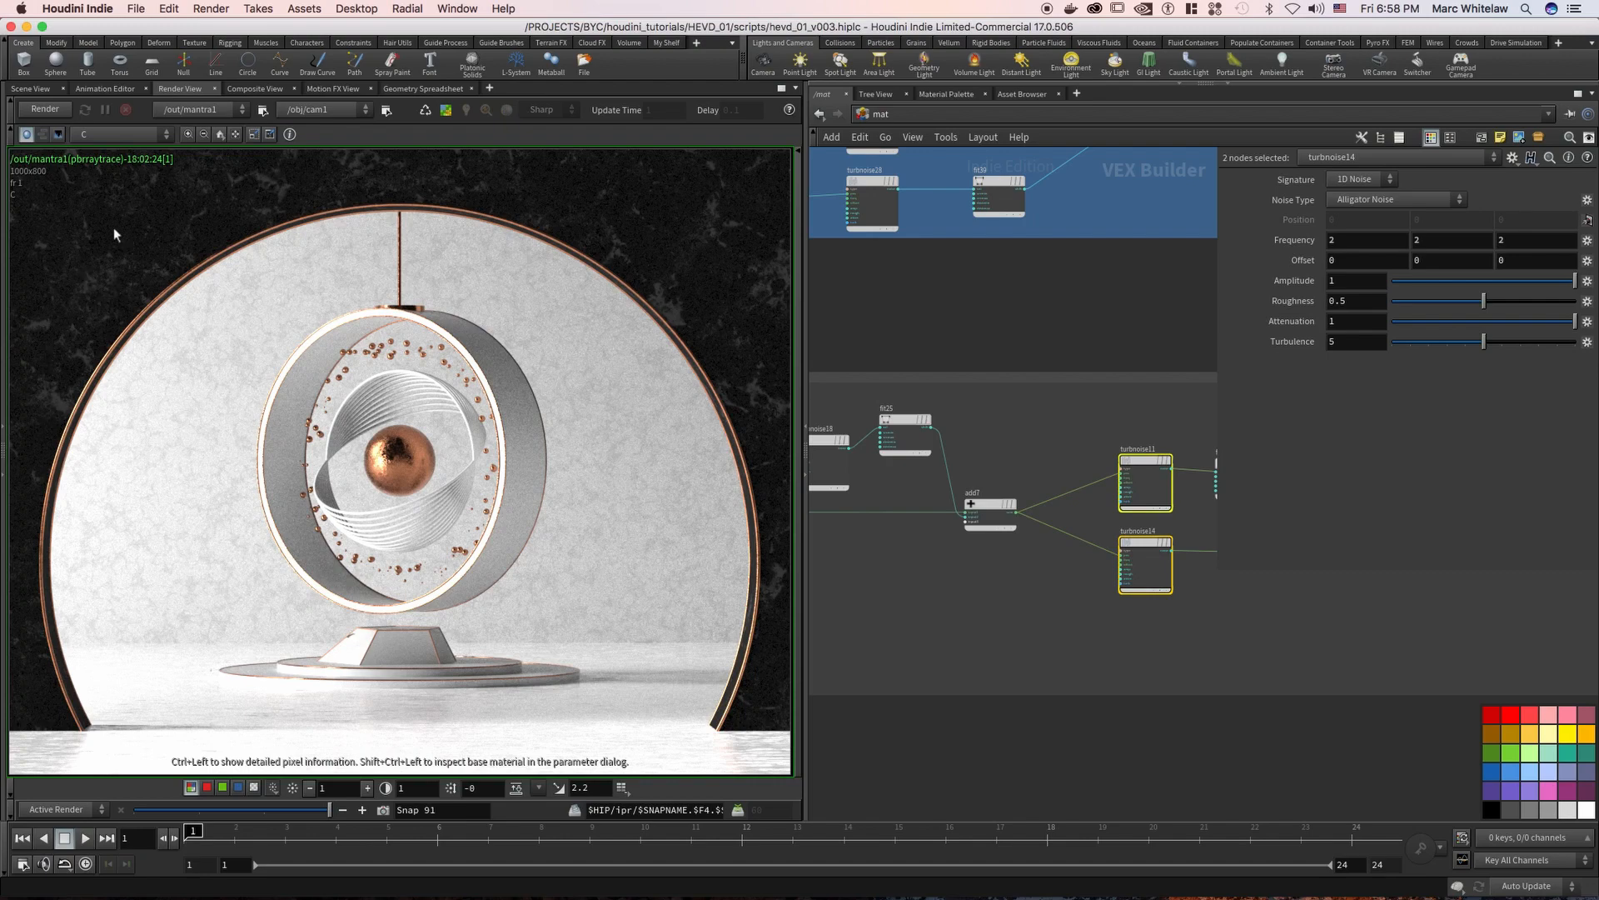
pyautogui.hscroll(5, 932, 297)
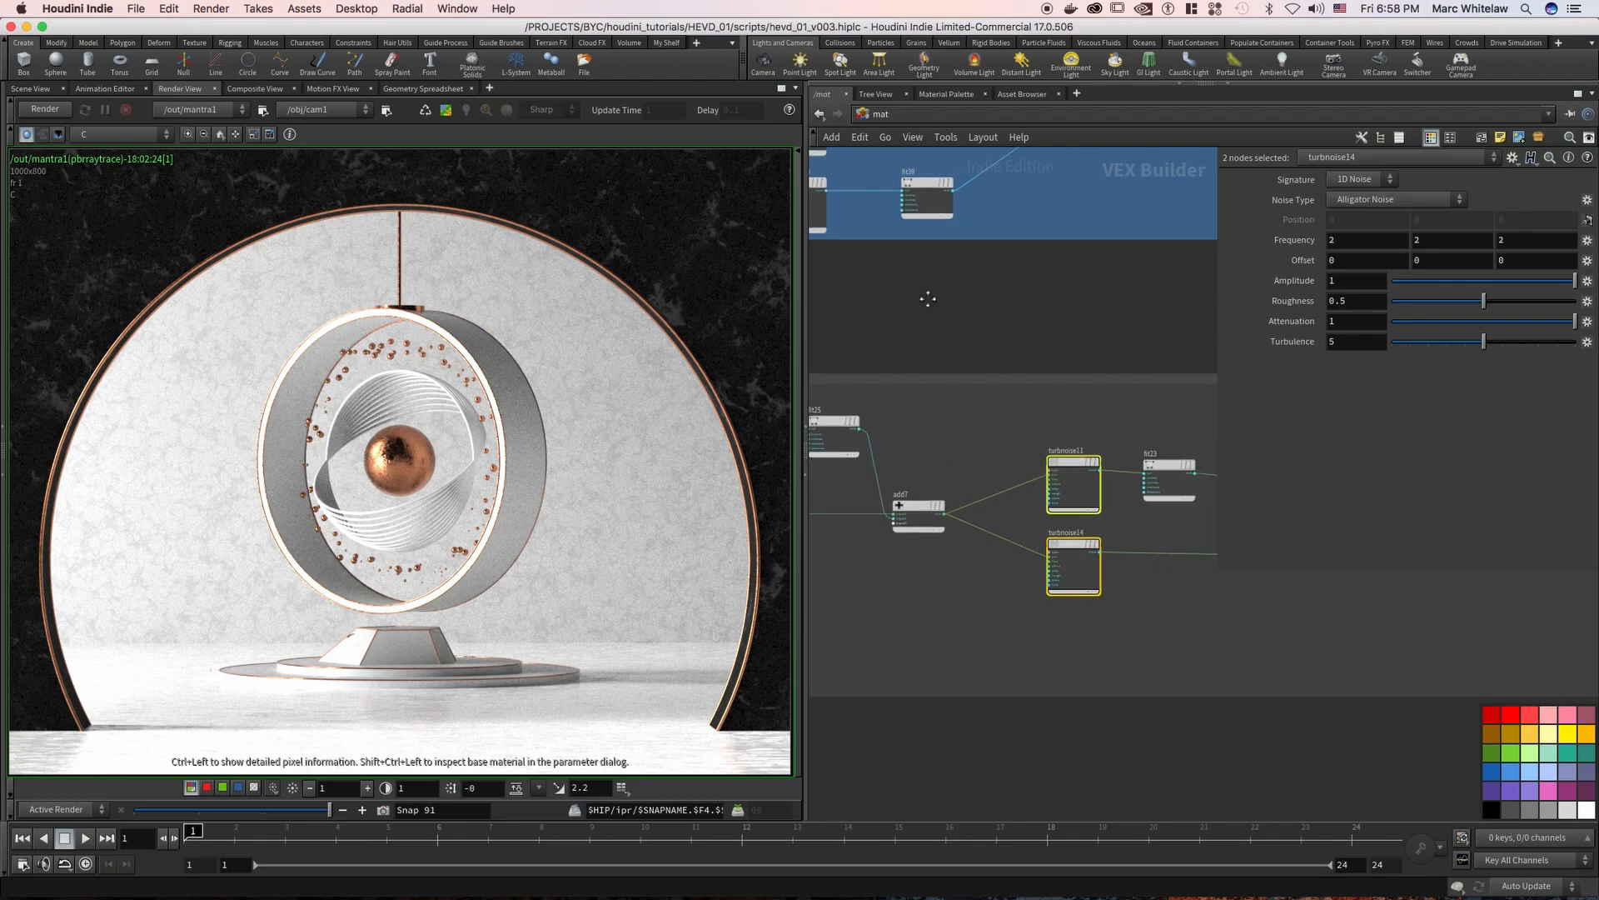
# Compare the settings of turbnoise11 and turbnoise14 and check how multiply6 combines the two noise branches
pyautogui.click(960, 473)
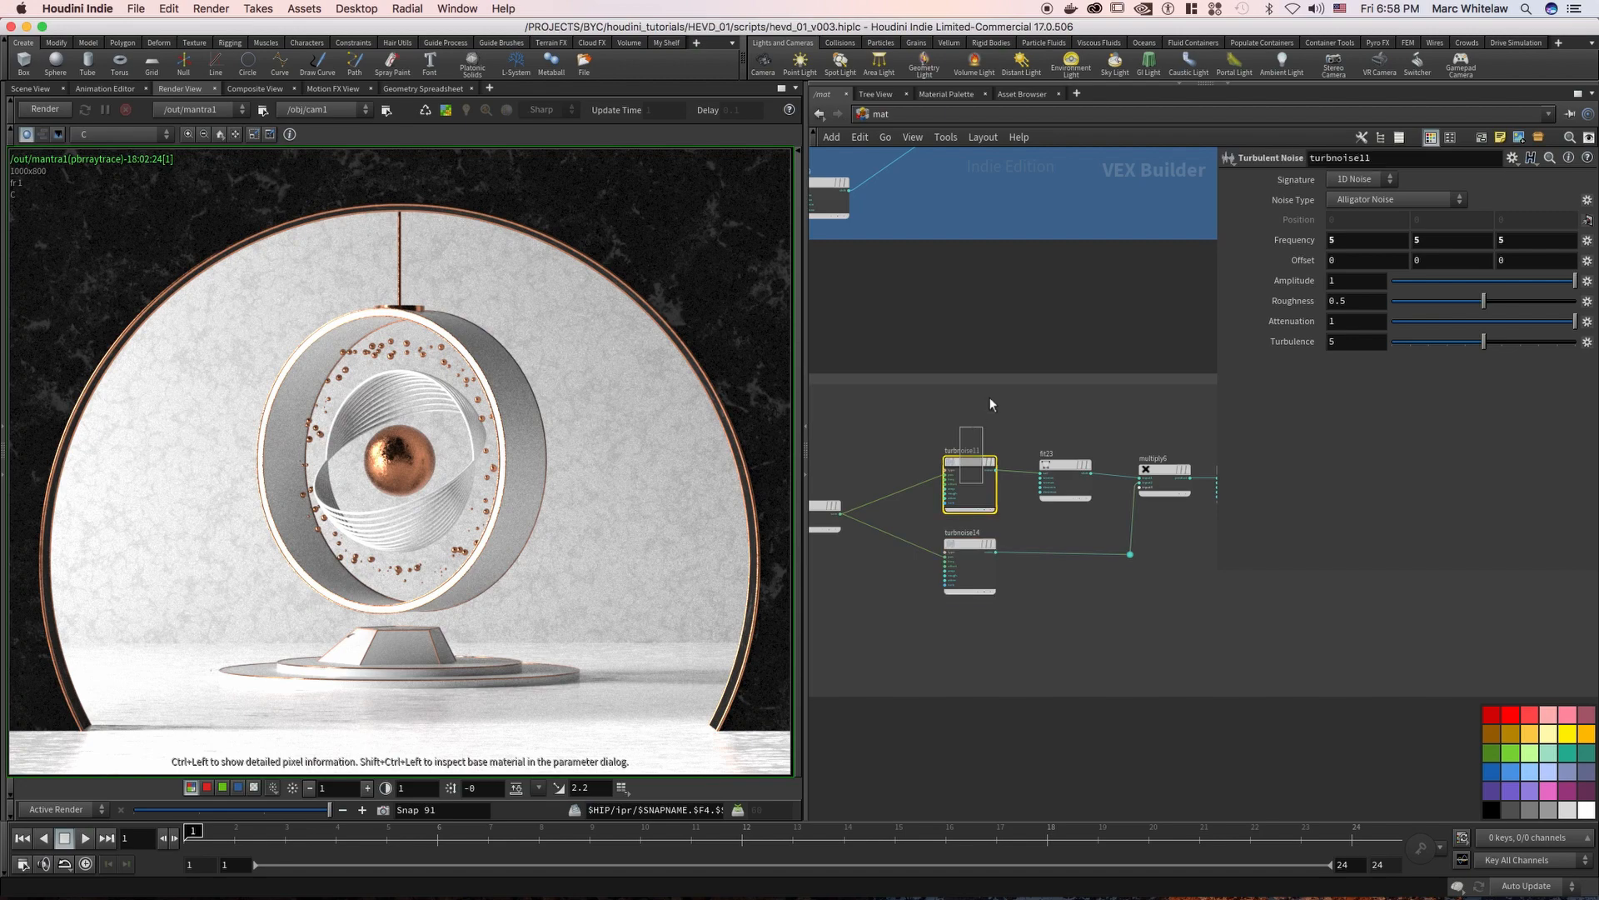
pyautogui.hscroll(2, 1006, 307)
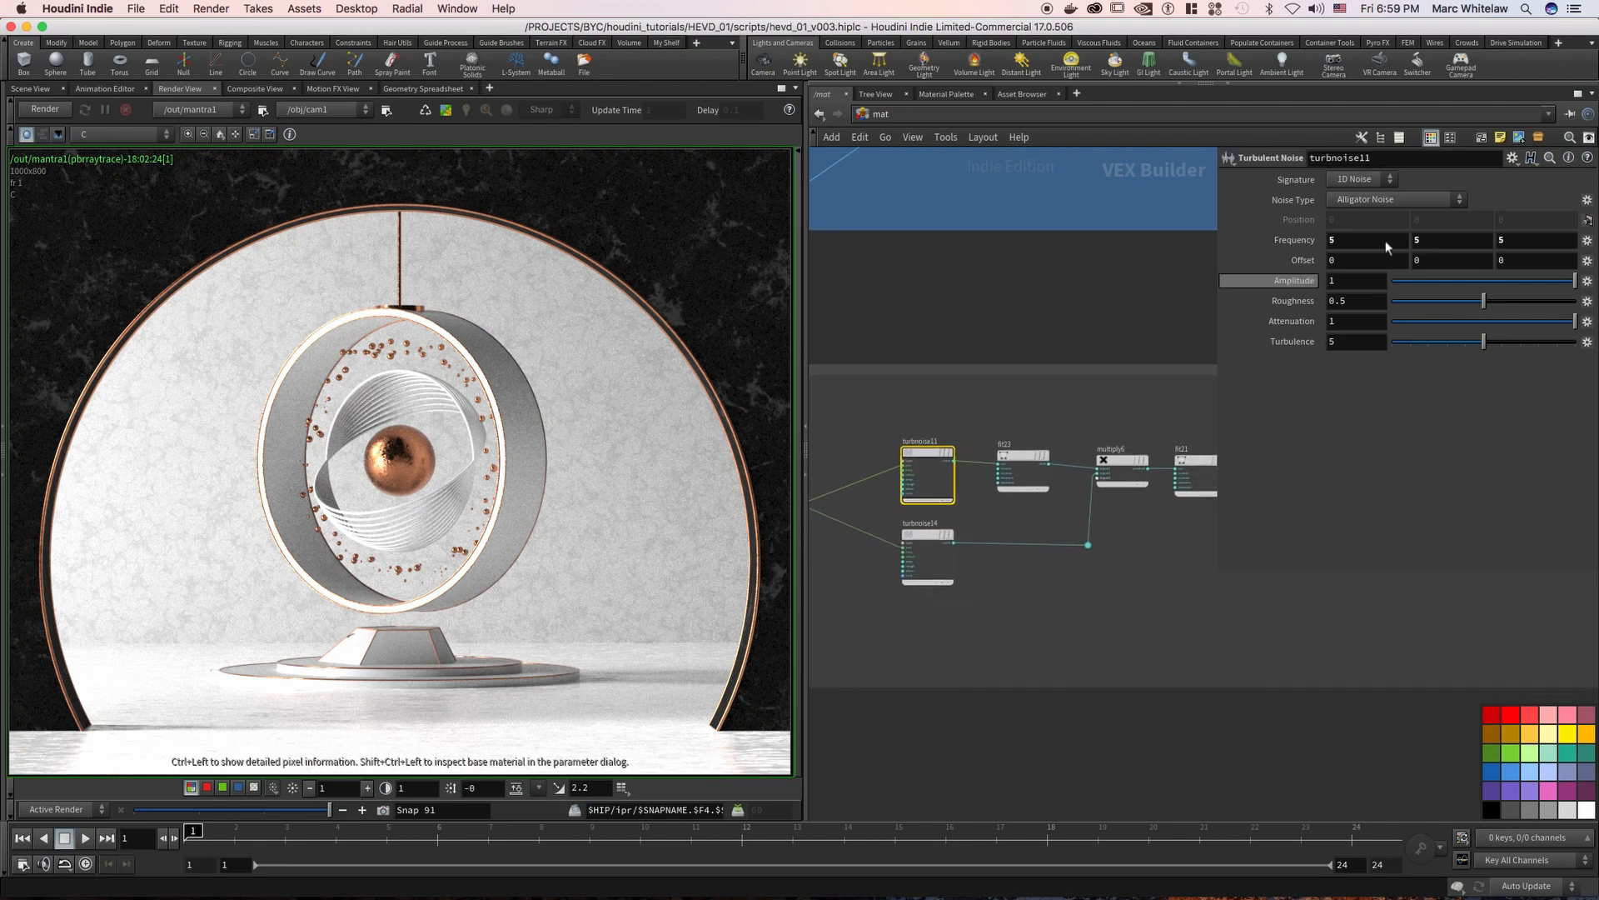
pyautogui.click(1012, 476)
pyautogui.click(939, 568)
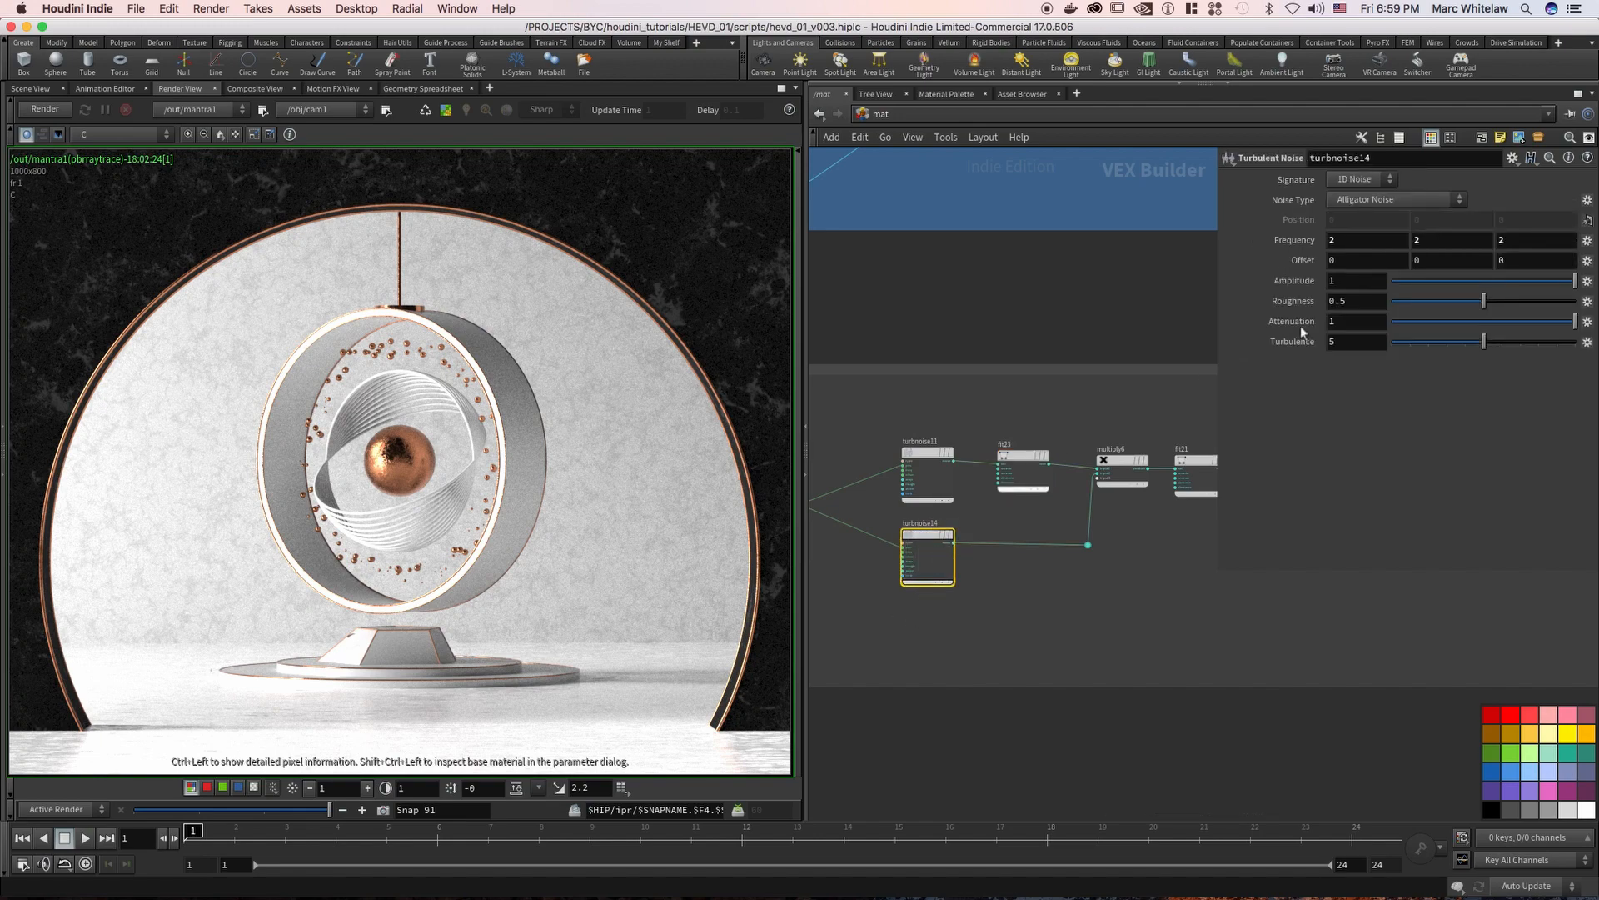
pyautogui.click(1120, 471)
# Inspect fit21's range values and display the parameters of the negate1 node after it
pyautogui.moveTo(1164, 414); pyautogui.dragTo(872, 401, button='middle')
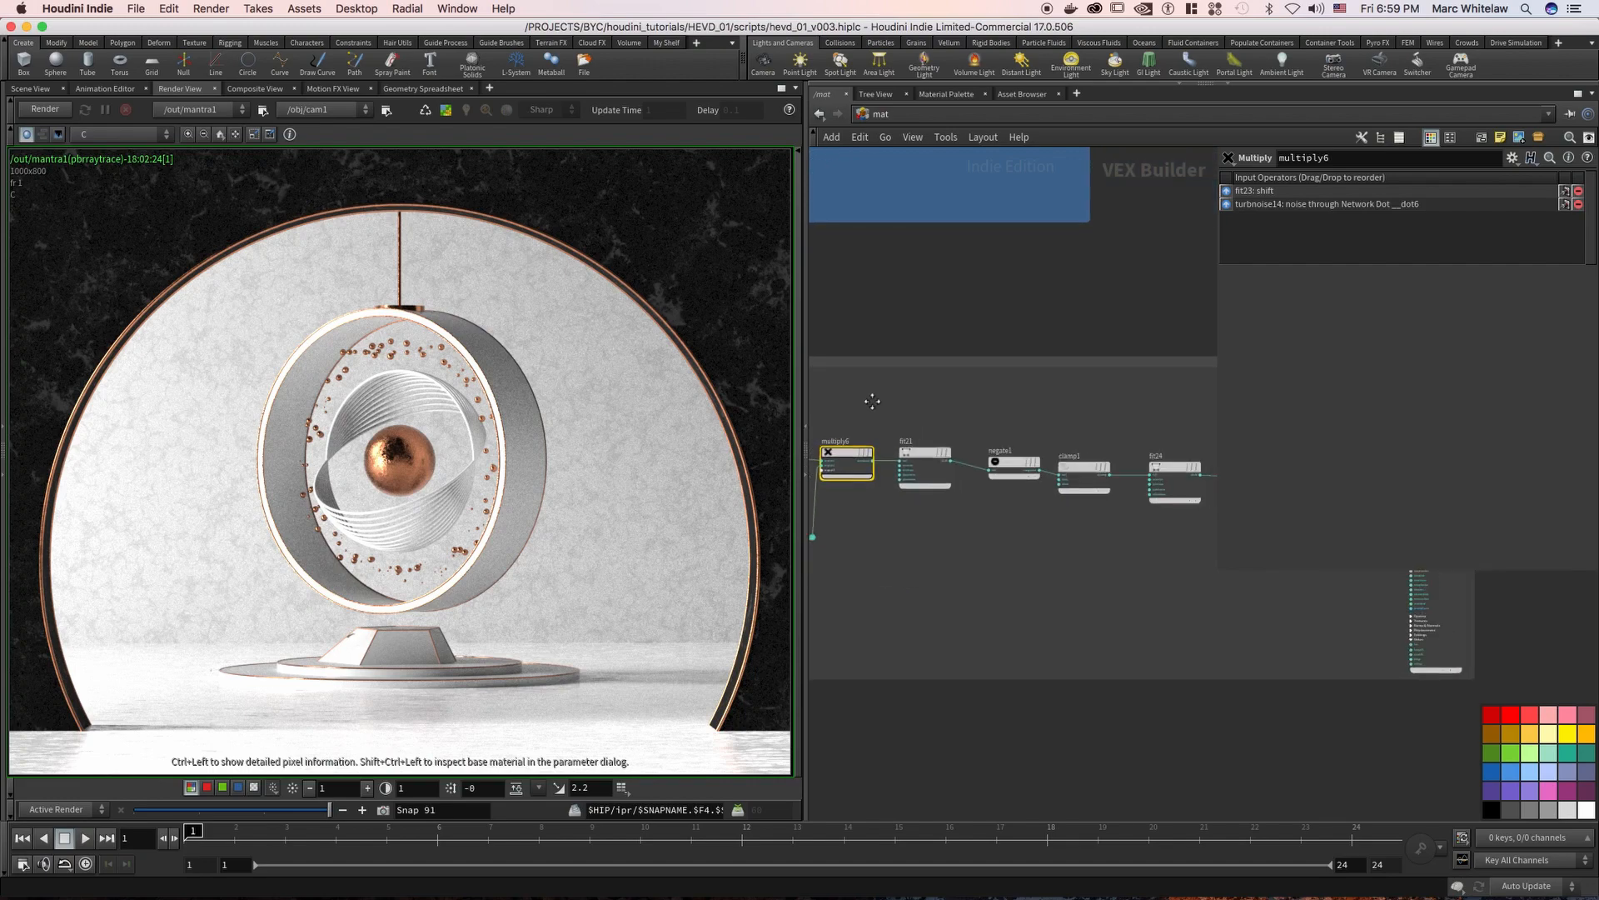
pyautogui.moveTo(940, 417); pyautogui.dragTo(896, 532)
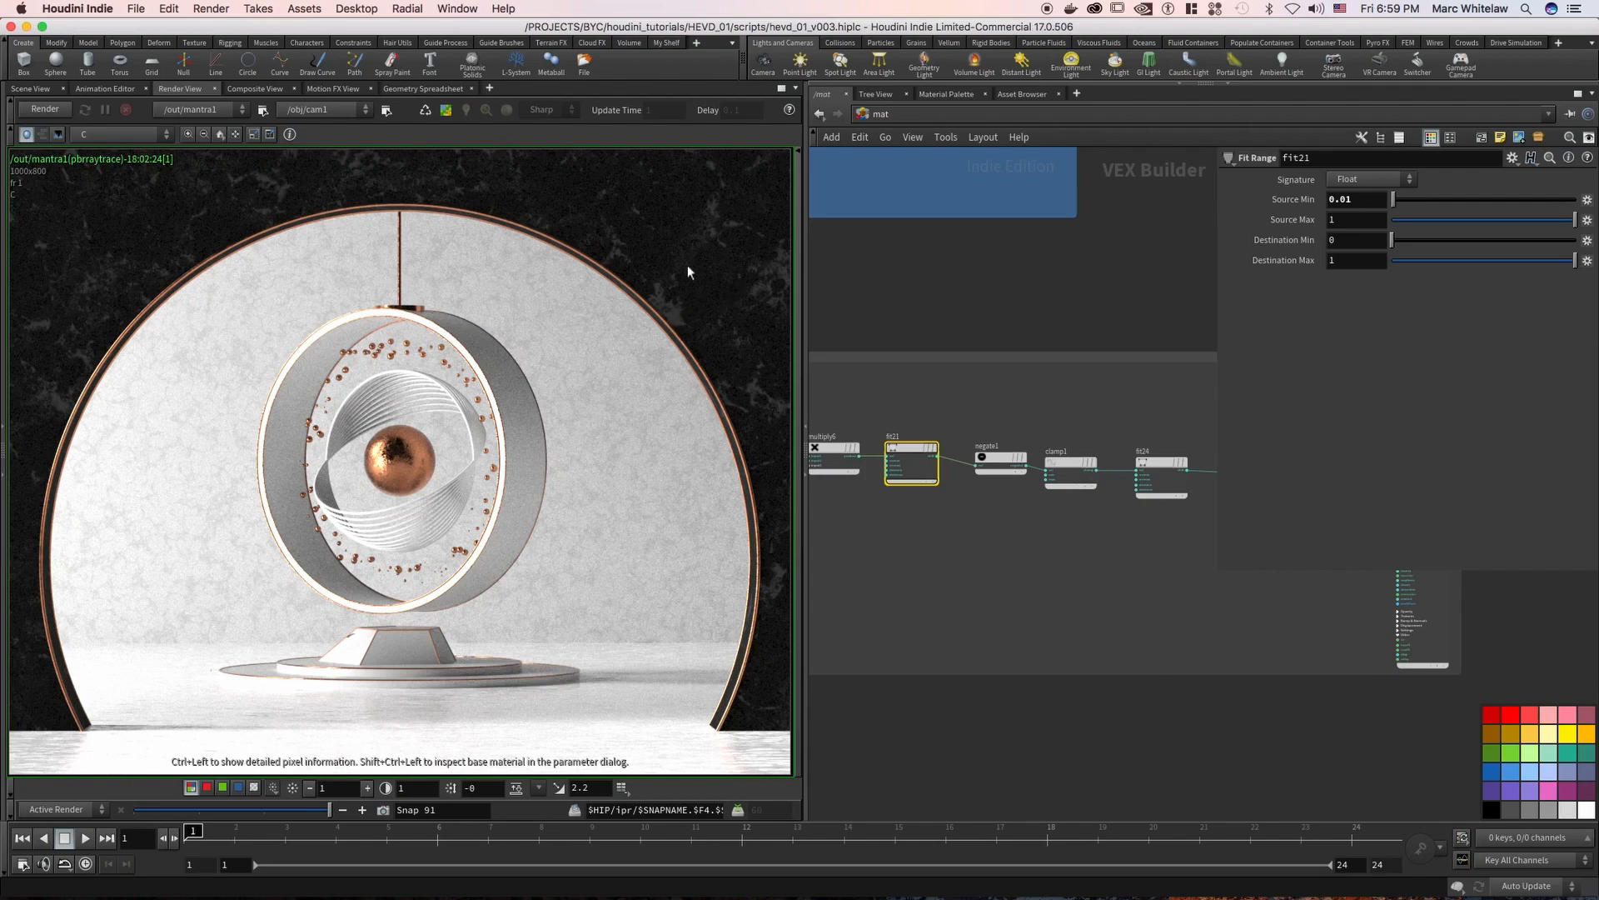
pyautogui.click(995, 463)
pyautogui.moveTo(972, 411); pyautogui.dragTo(1005, 406, button='right')
pyautogui.moveTo(1007, 409); pyautogui.dragTo(983, 418, button='middle')
pyautogui.moveTo(979, 475); pyautogui.dragTo(967, 464)
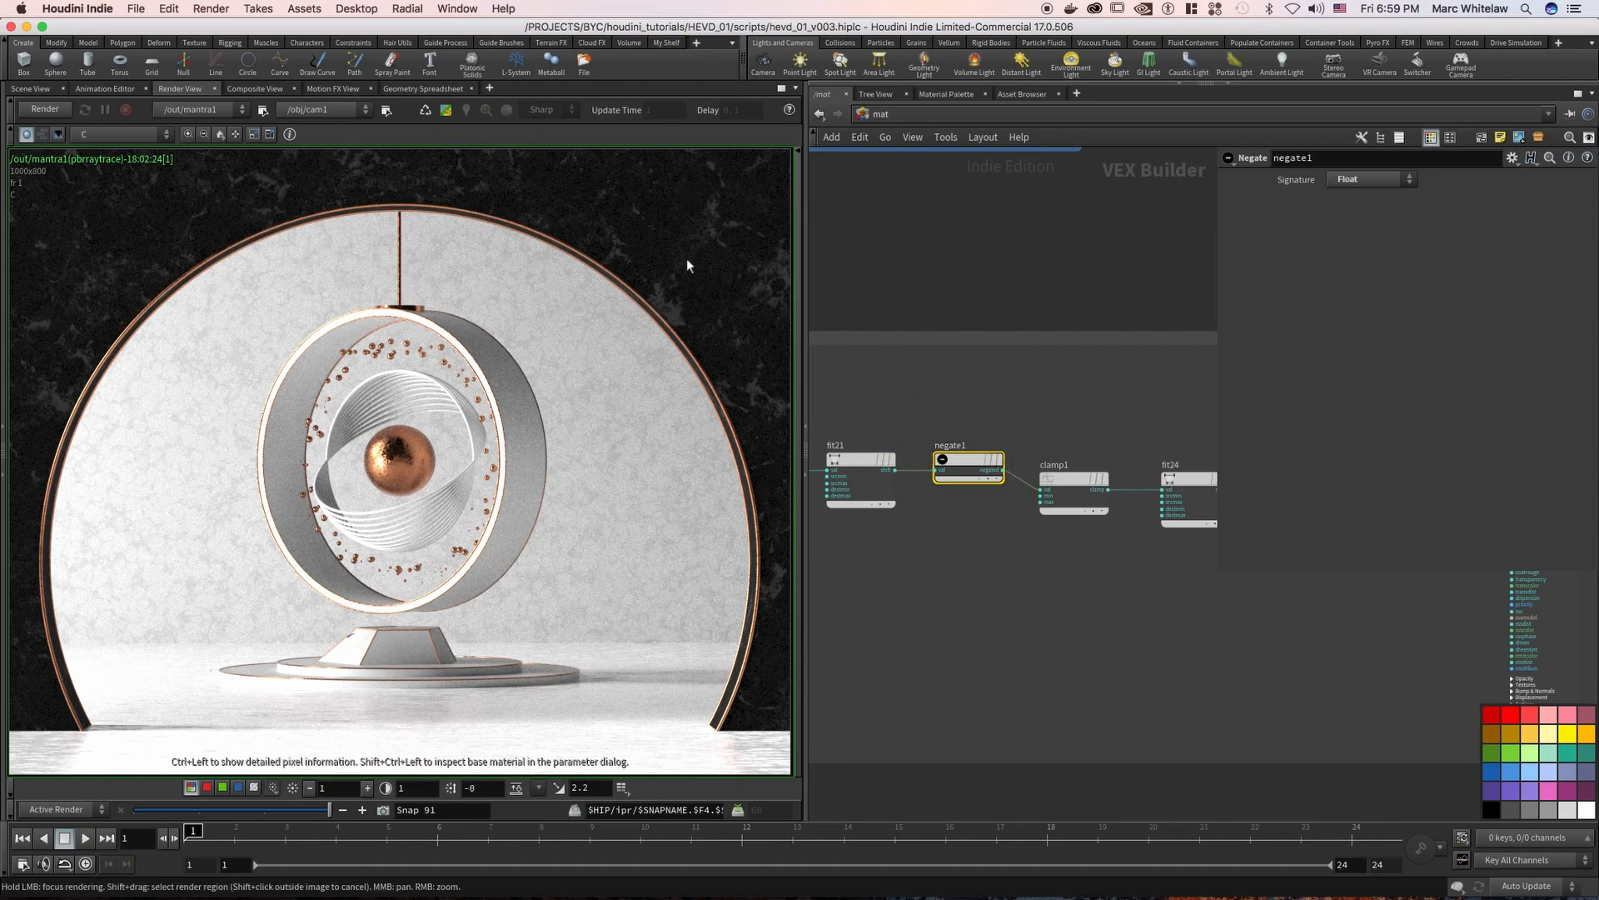
# Examine negate1's connections between fit21 and clamp1 up close
pyautogui.moveTo(1022, 399); pyautogui.dragTo(995, 433, button='right')
pyautogui.moveTo(995, 435); pyautogui.dragTo(1033, 396, button='middle')
pyautogui.moveTo(997, 511); pyautogui.dragTo(1016, 472, button='right')
pyautogui.moveTo(1016, 473); pyautogui.dragTo(1006, 497, button='middle')
pyautogui.moveTo(1047, 337); pyautogui.dragTo(1012, 468)
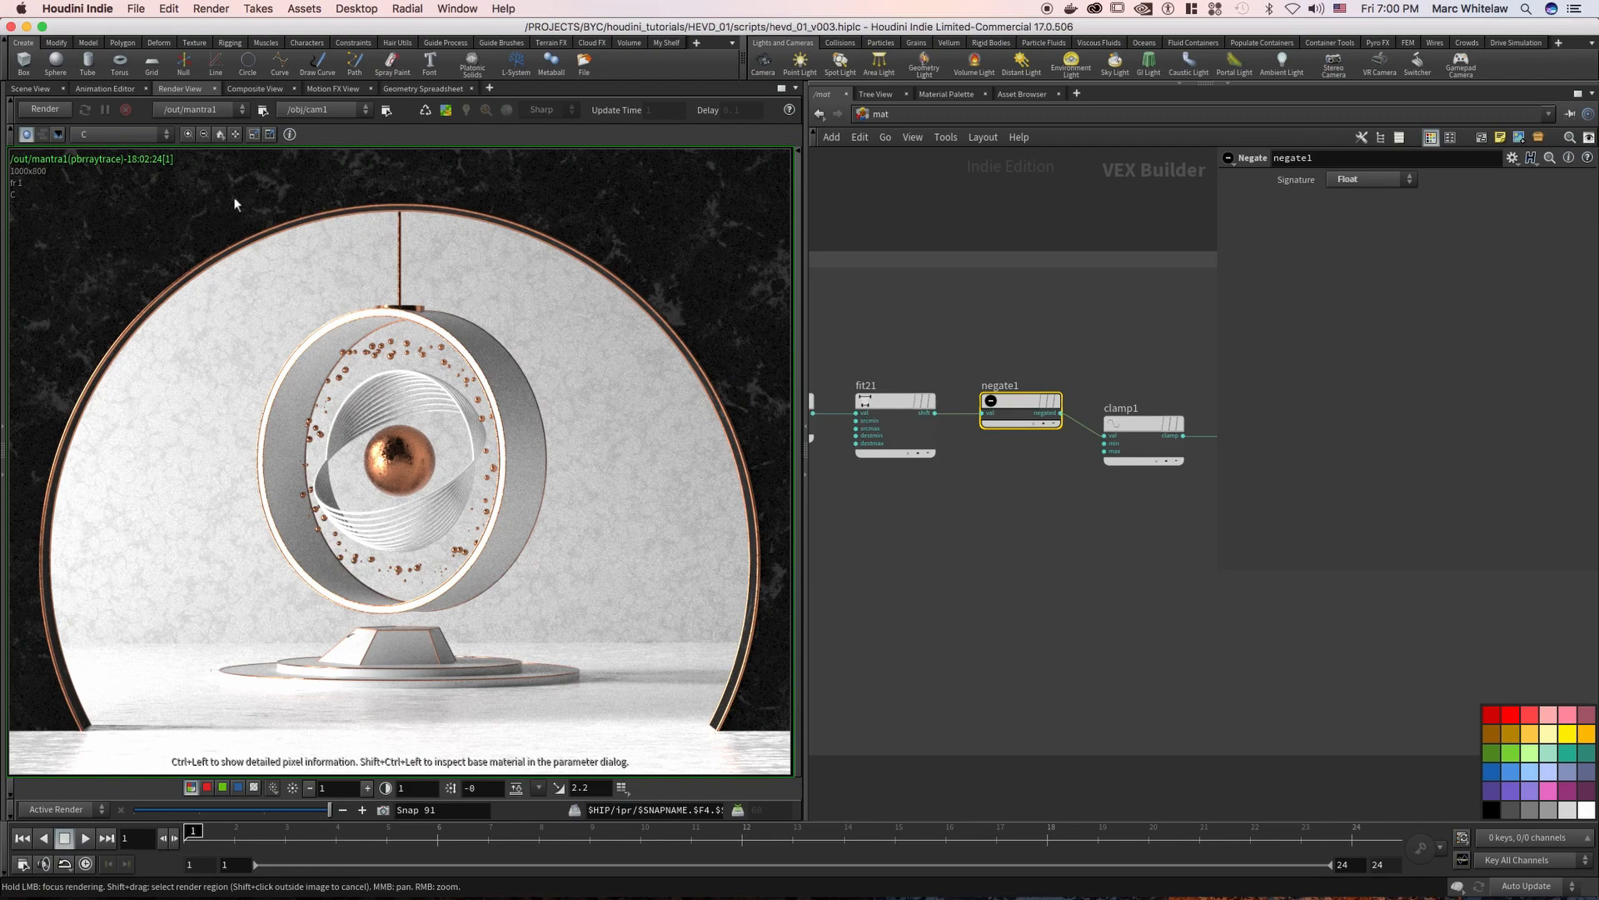
# Inspect clamp1's minimum and maximum values and return to the negate1 node
pyautogui.moveTo(1125, 329); pyautogui.dragTo(1071, 323, button='middle')
pyautogui.moveTo(1116, 342)
pyautogui.mouseDown()
pyautogui.moveTo(1066, 487)
pyautogui.moveTo(1062, 454)
pyautogui.mouseUp()
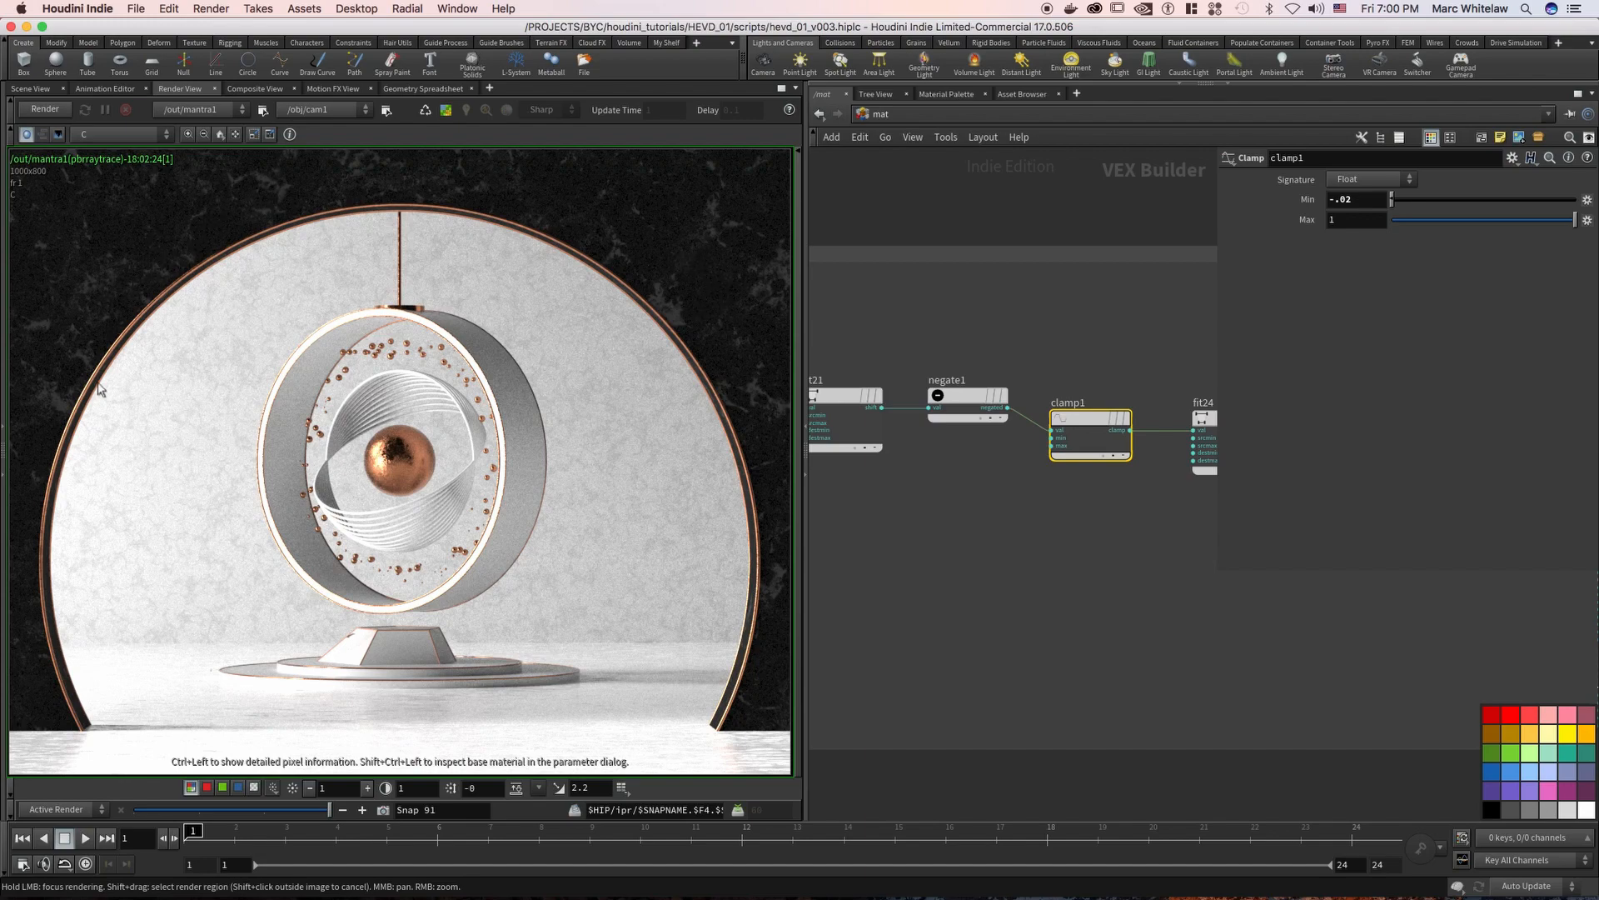
pyautogui.moveTo(1118, 328); pyautogui.dragTo(1086, 302, button='middle')
pyautogui.moveTo(1042, 297); pyautogui.dragTo(983, 430)
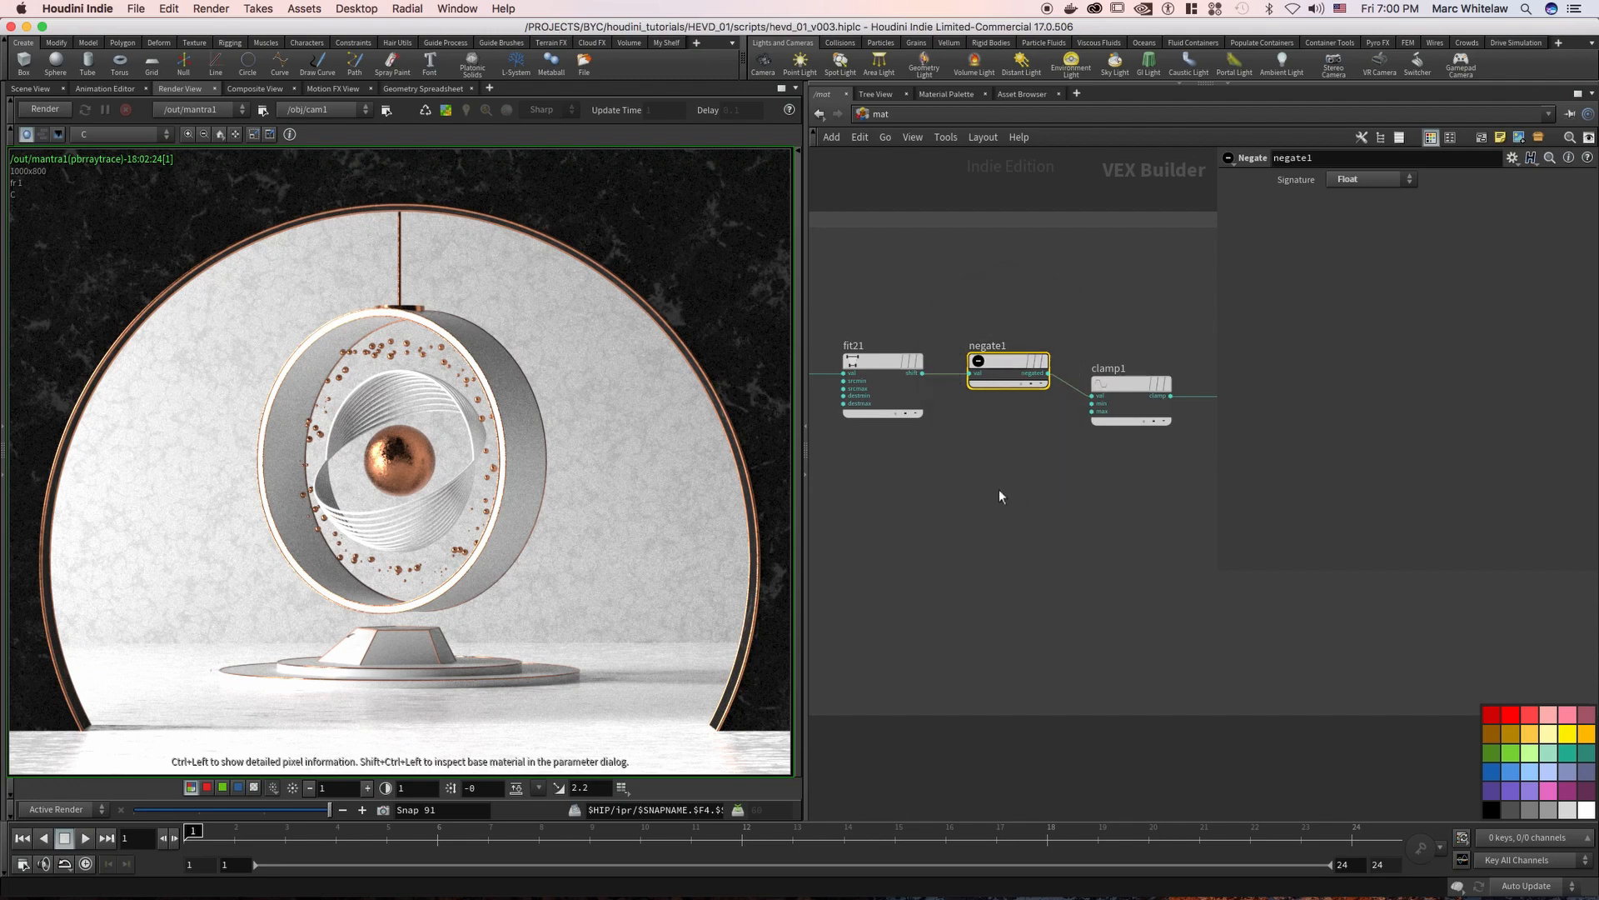
# Add a Fit Range node below negate1 and feed it from fit21's output
pyautogui.press('Tab')
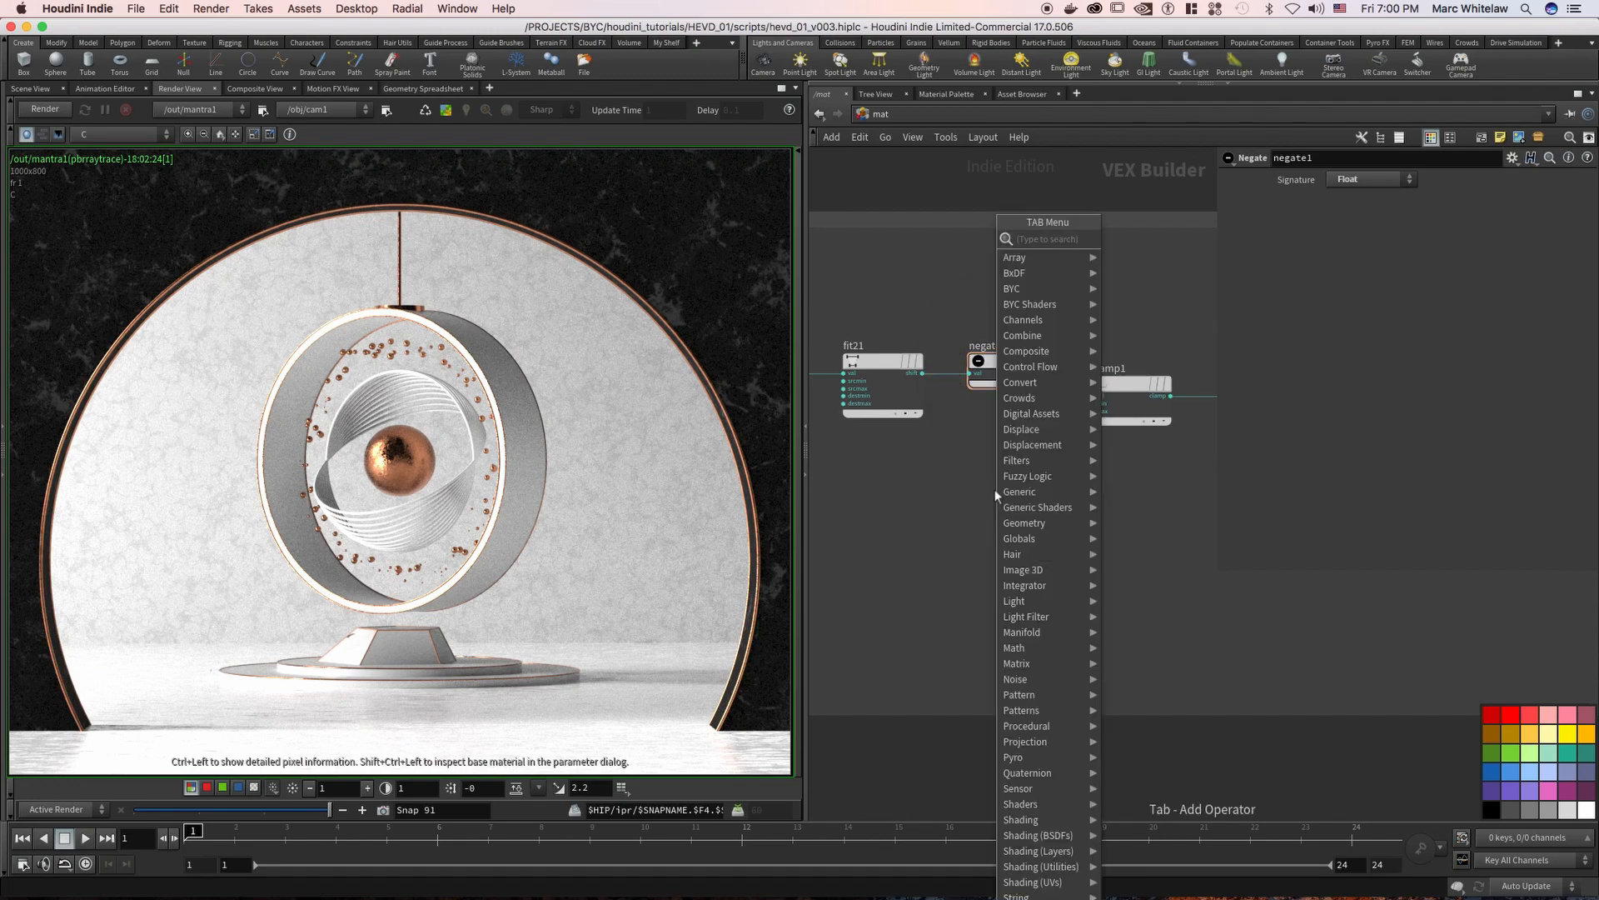
pyautogui.write('fit')
pyautogui.press('Return')
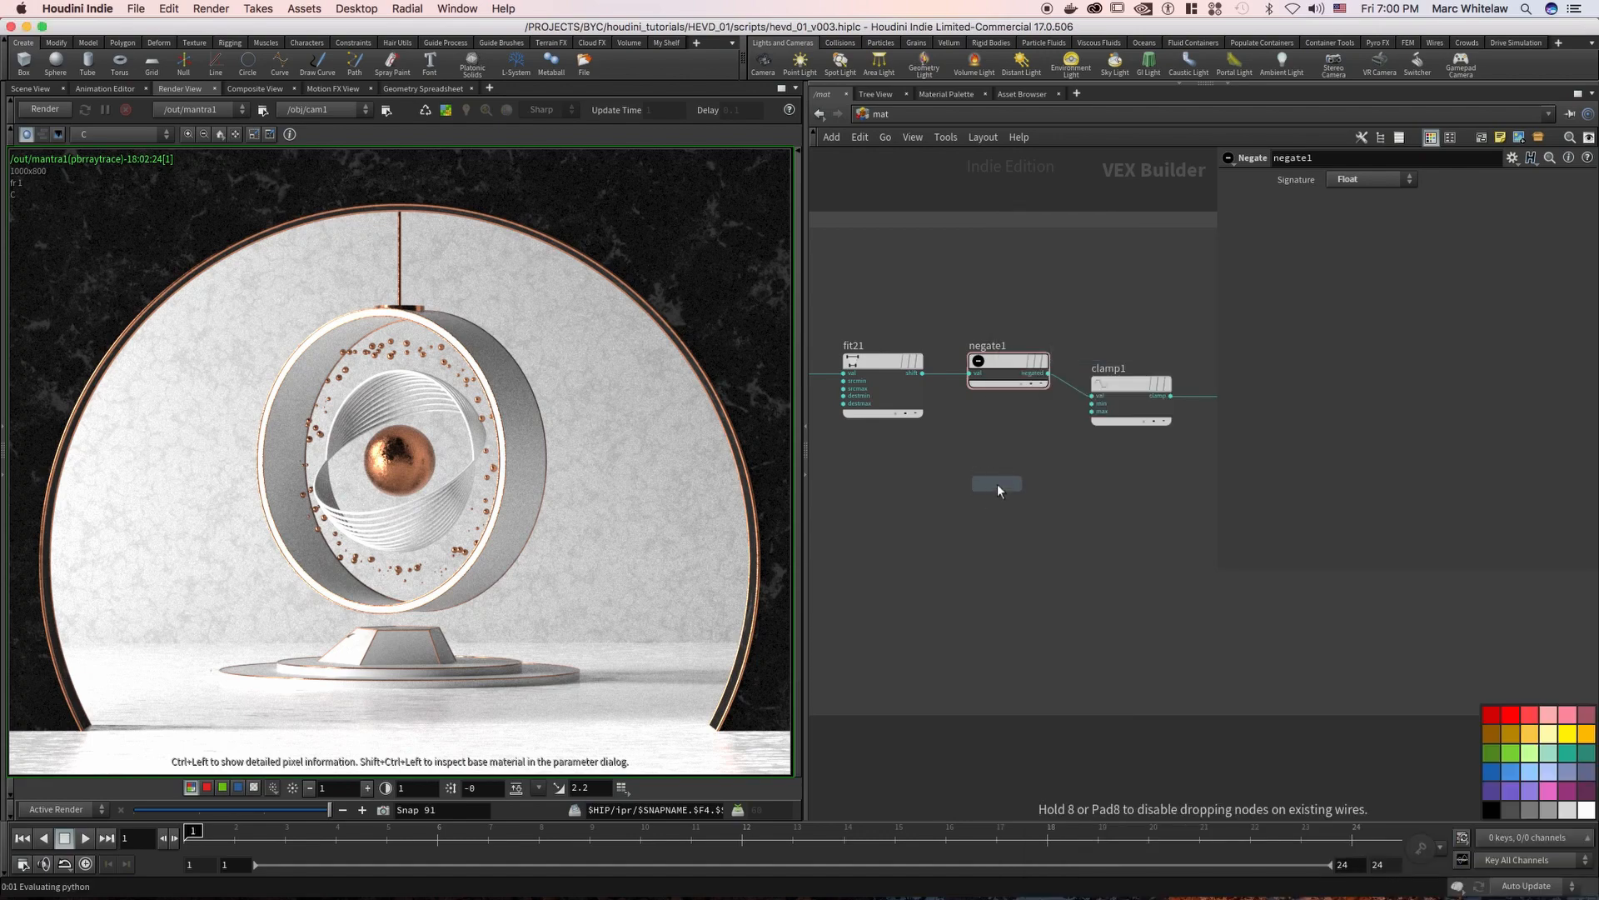
pyautogui.click(969, 473)
pyautogui.moveTo(960, 499); pyautogui.dragTo(922, 373)
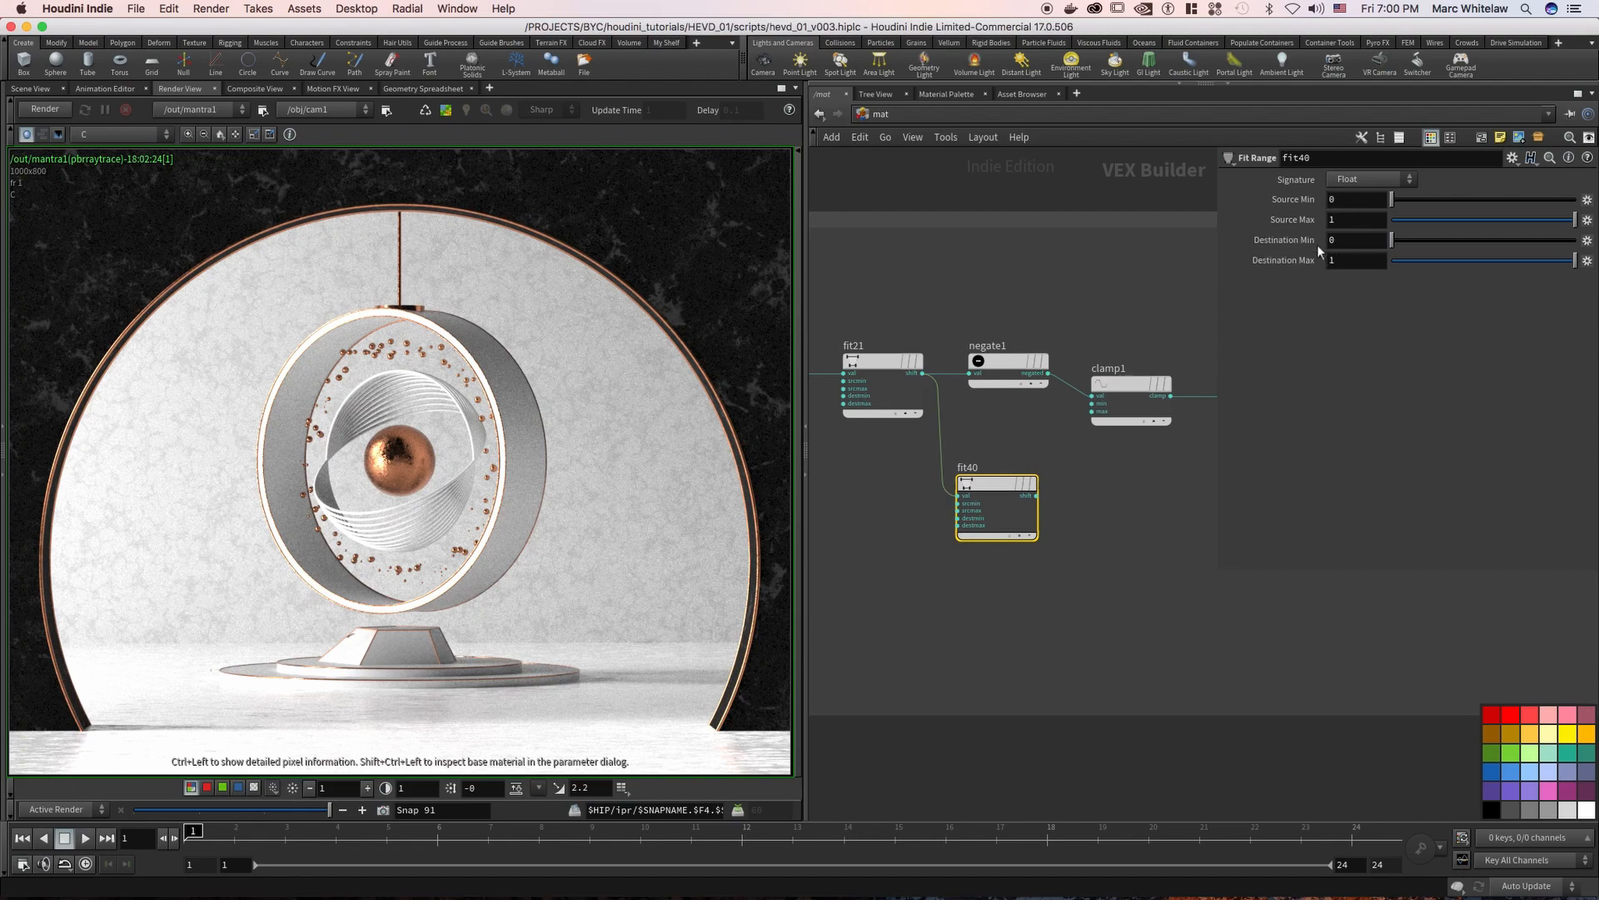
# Invert the new Fit Range node by setting its destination minimum to 1 and destination maximum to 0
pyautogui.click(1346, 242)
pyautogui.write('1')
pyautogui.press('Tab')
pyautogui.write('0')
pyautogui.press('Return')
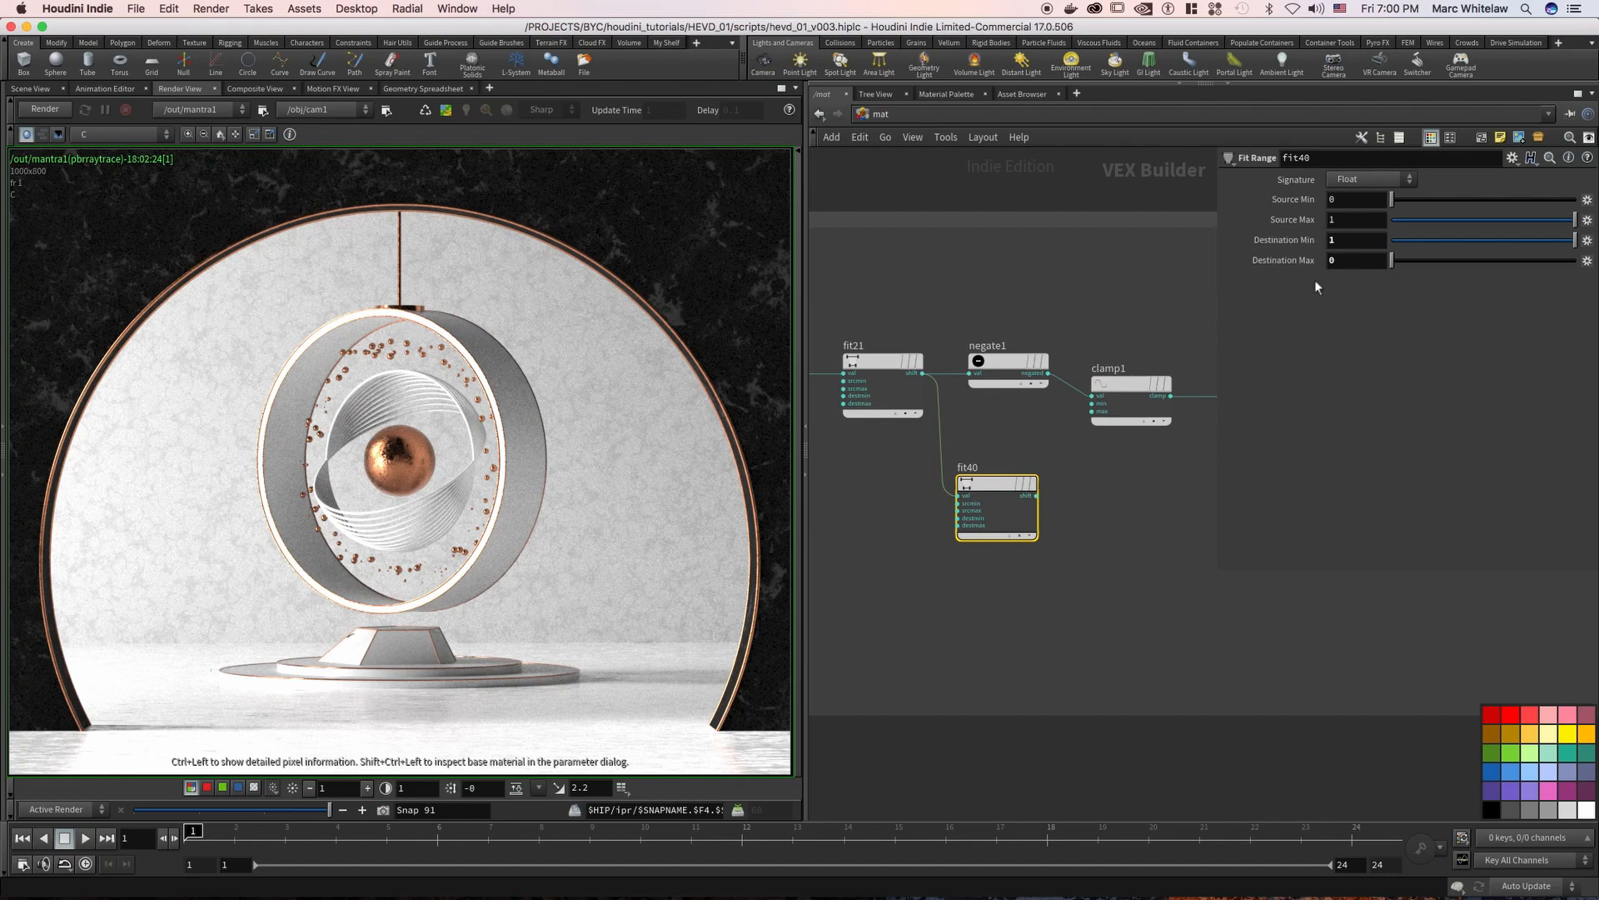
# Delete the newly added Fit Range node below negate1
pyautogui.moveTo(1065, 454); pyautogui.dragTo(1002, 455, button='middle')
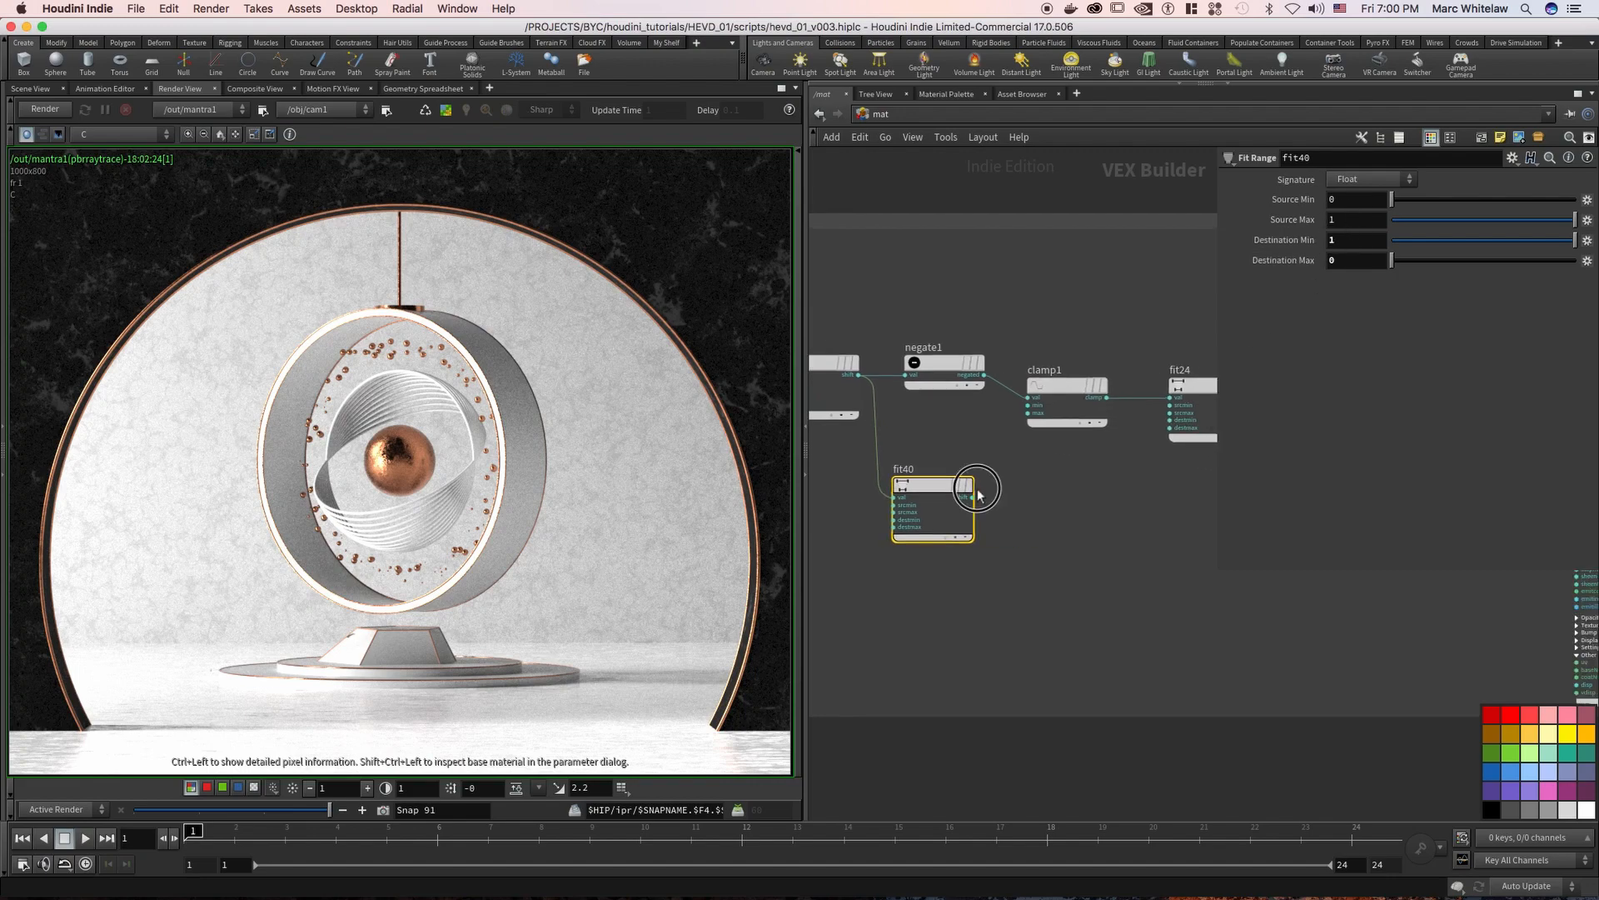
pyautogui.press('Delete')
# Inspect the source and destination range values of the fit24 node following clamp1
pyautogui.moveTo(1081, 488); pyautogui.dragTo(913, 516, button='middle')
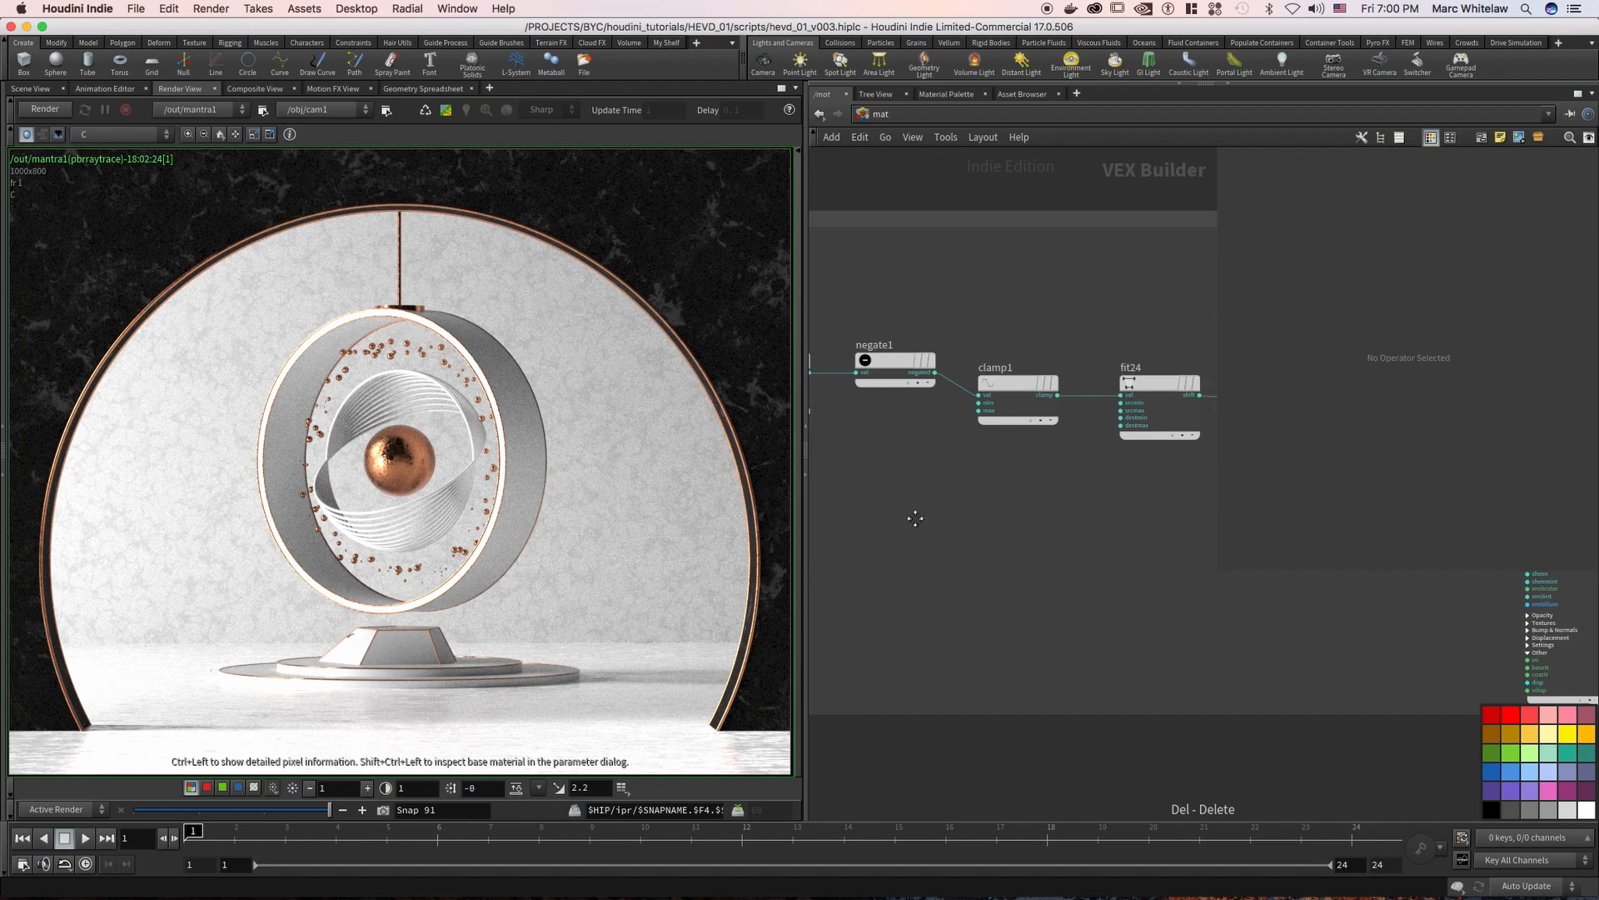
pyautogui.moveTo(1033, 352); pyautogui.dragTo(1068, 477)
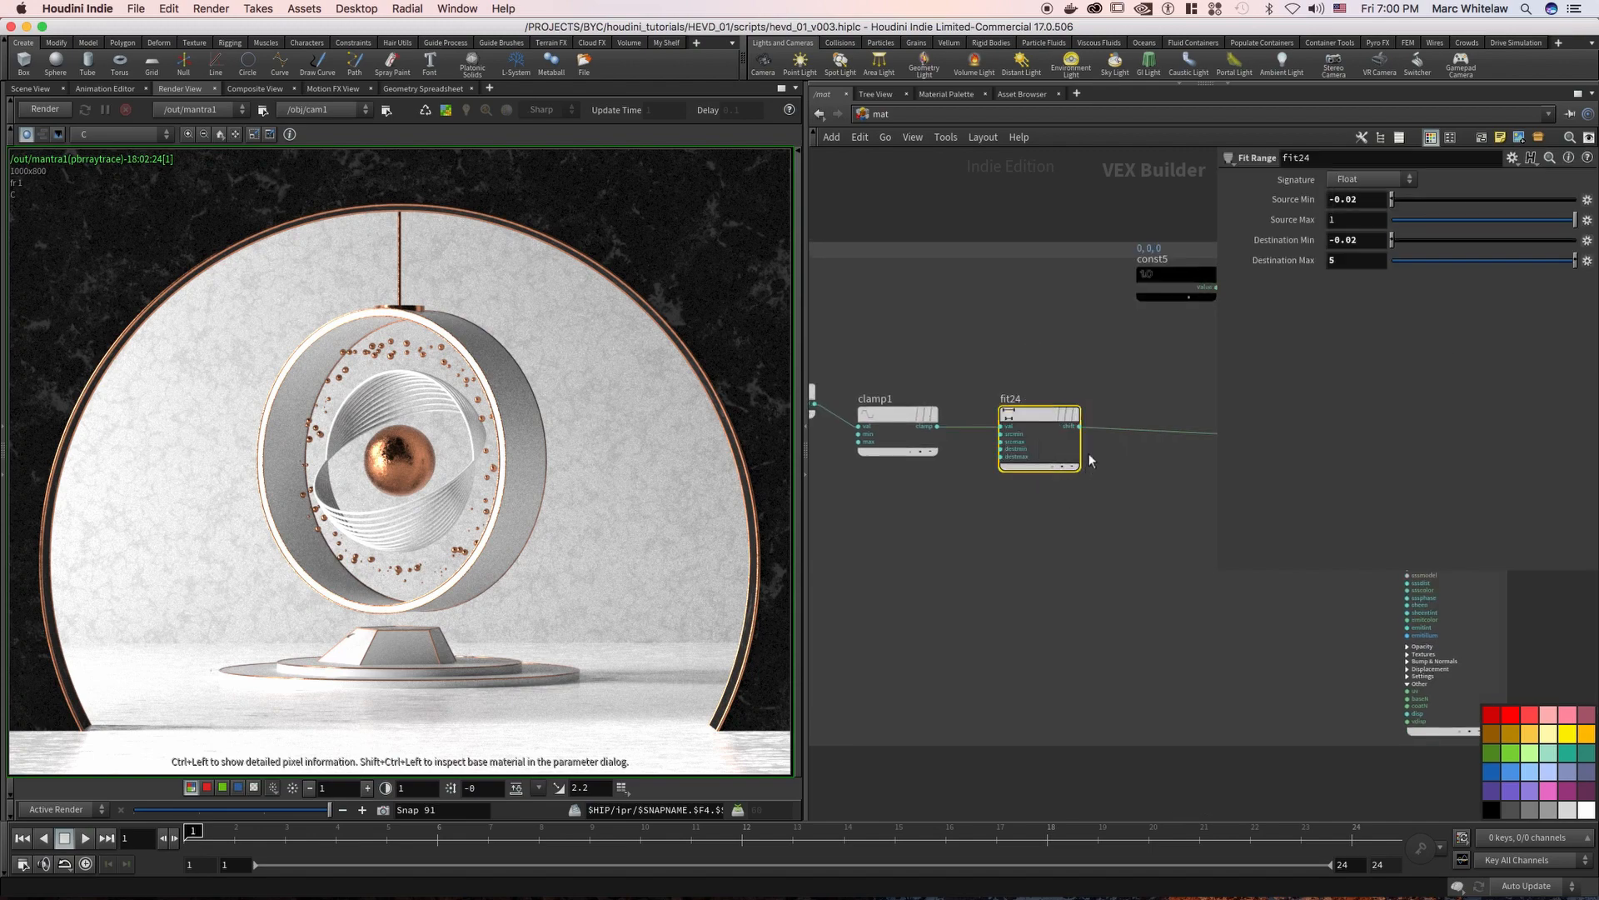
pyautogui.moveTo(1080, 328)
pyautogui.mouseDown(button='middle')
pyautogui.moveTo(1023, 334)
pyautogui.moveTo(1071, 322)
pyautogui.mouseUp(button='middle')
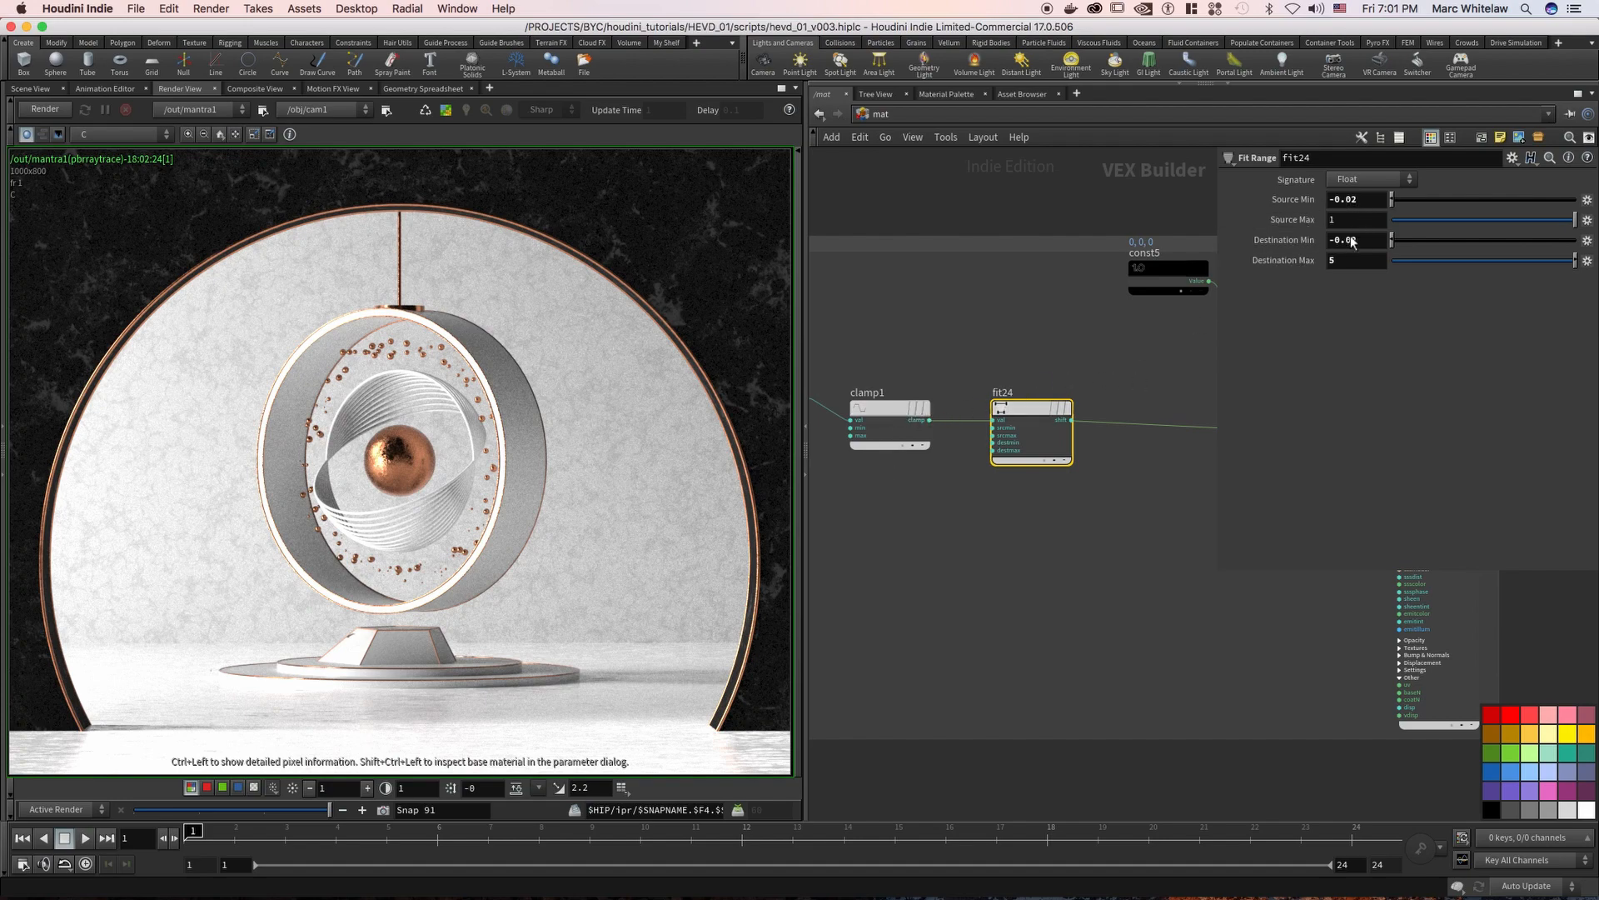
pyautogui.moveTo(1073, 362); pyautogui.dragTo(997, 361, button='middle')
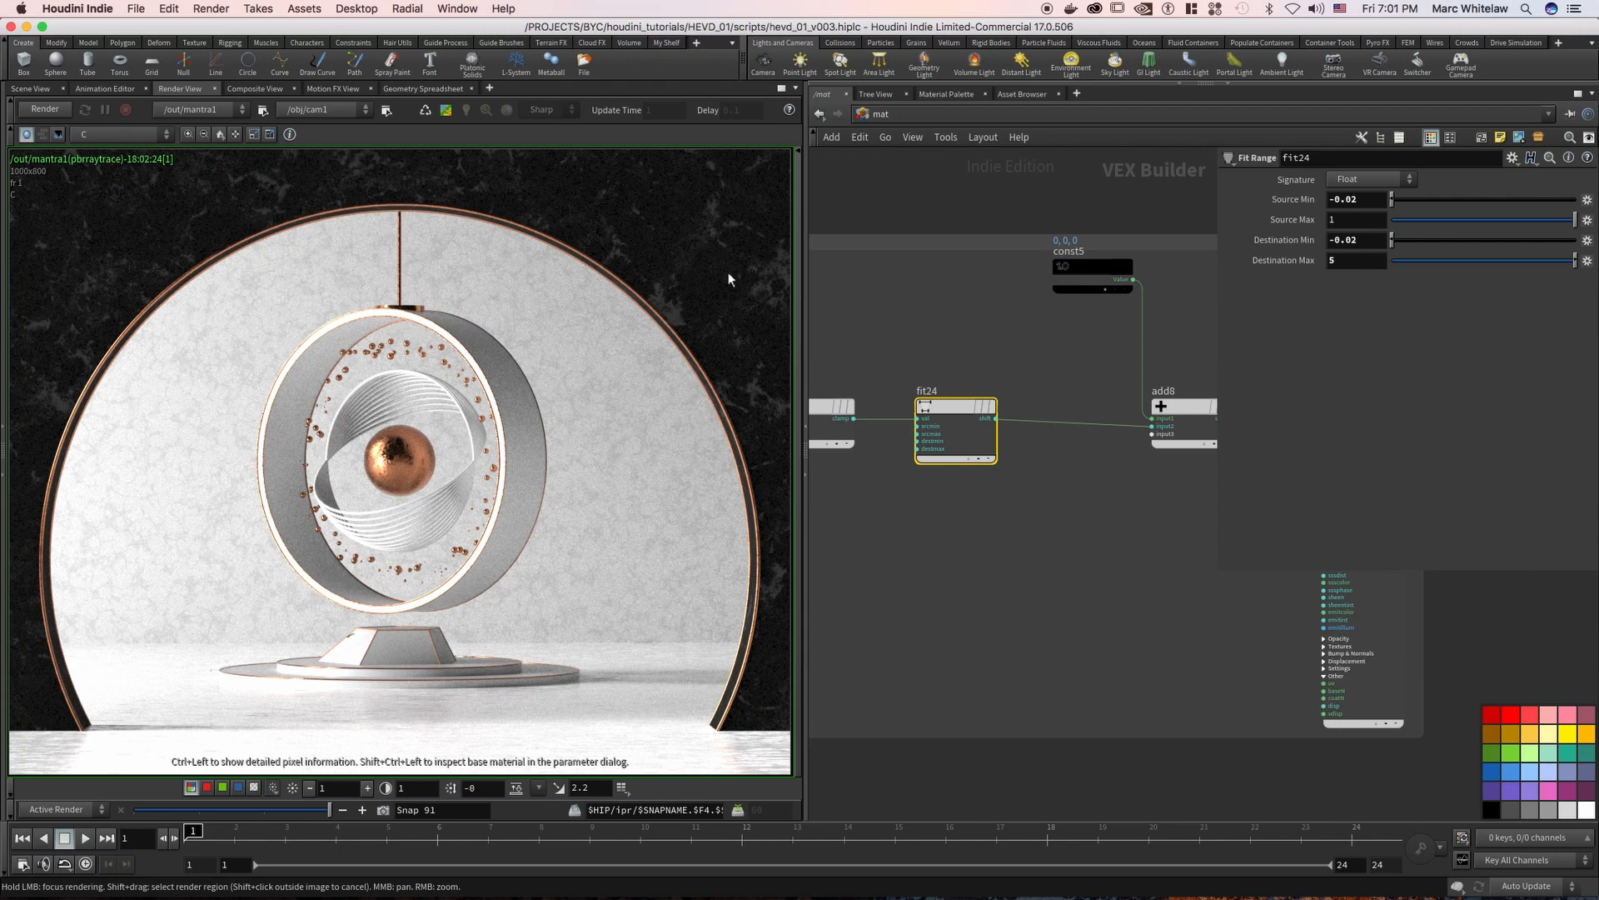
# Examine the const5 constant and the add8 node that combines it with fit24
pyautogui.moveTo(1081, 342); pyautogui.dragTo(927, 336, button='middle')
pyautogui.click(998, 288)
pyautogui.moveTo(1102, 371); pyautogui.dragTo(1052, 496)
pyautogui.moveTo(938, 453); pyautogui.dragTo(967, 482)
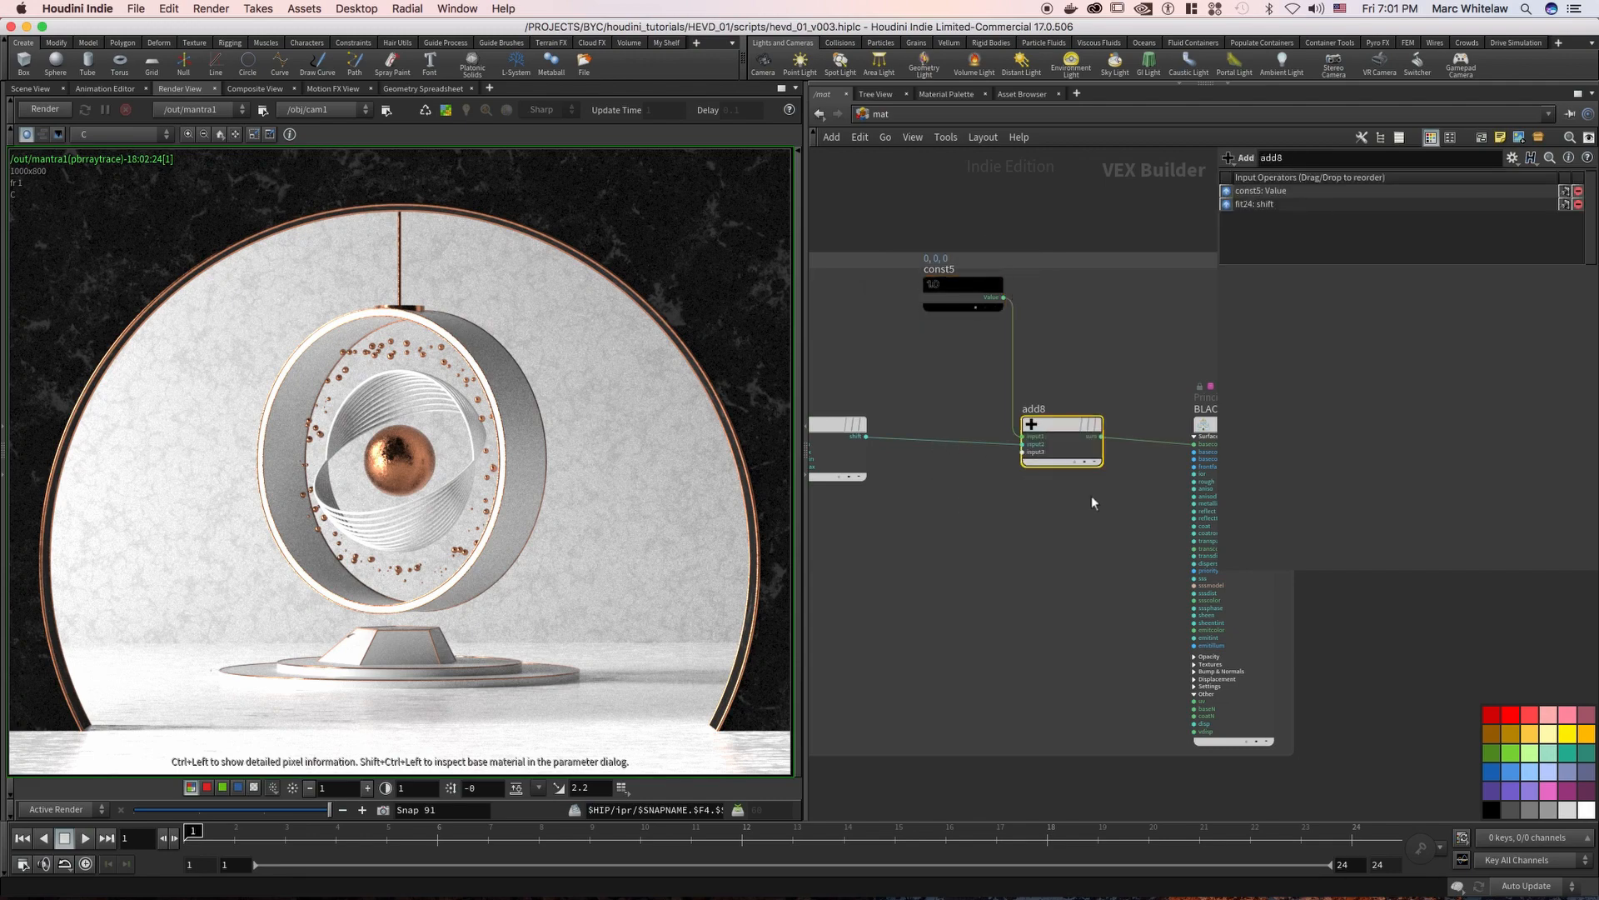
pyautogui.moveTo(1080, 509); pyautogui.dragTo(919, 284)
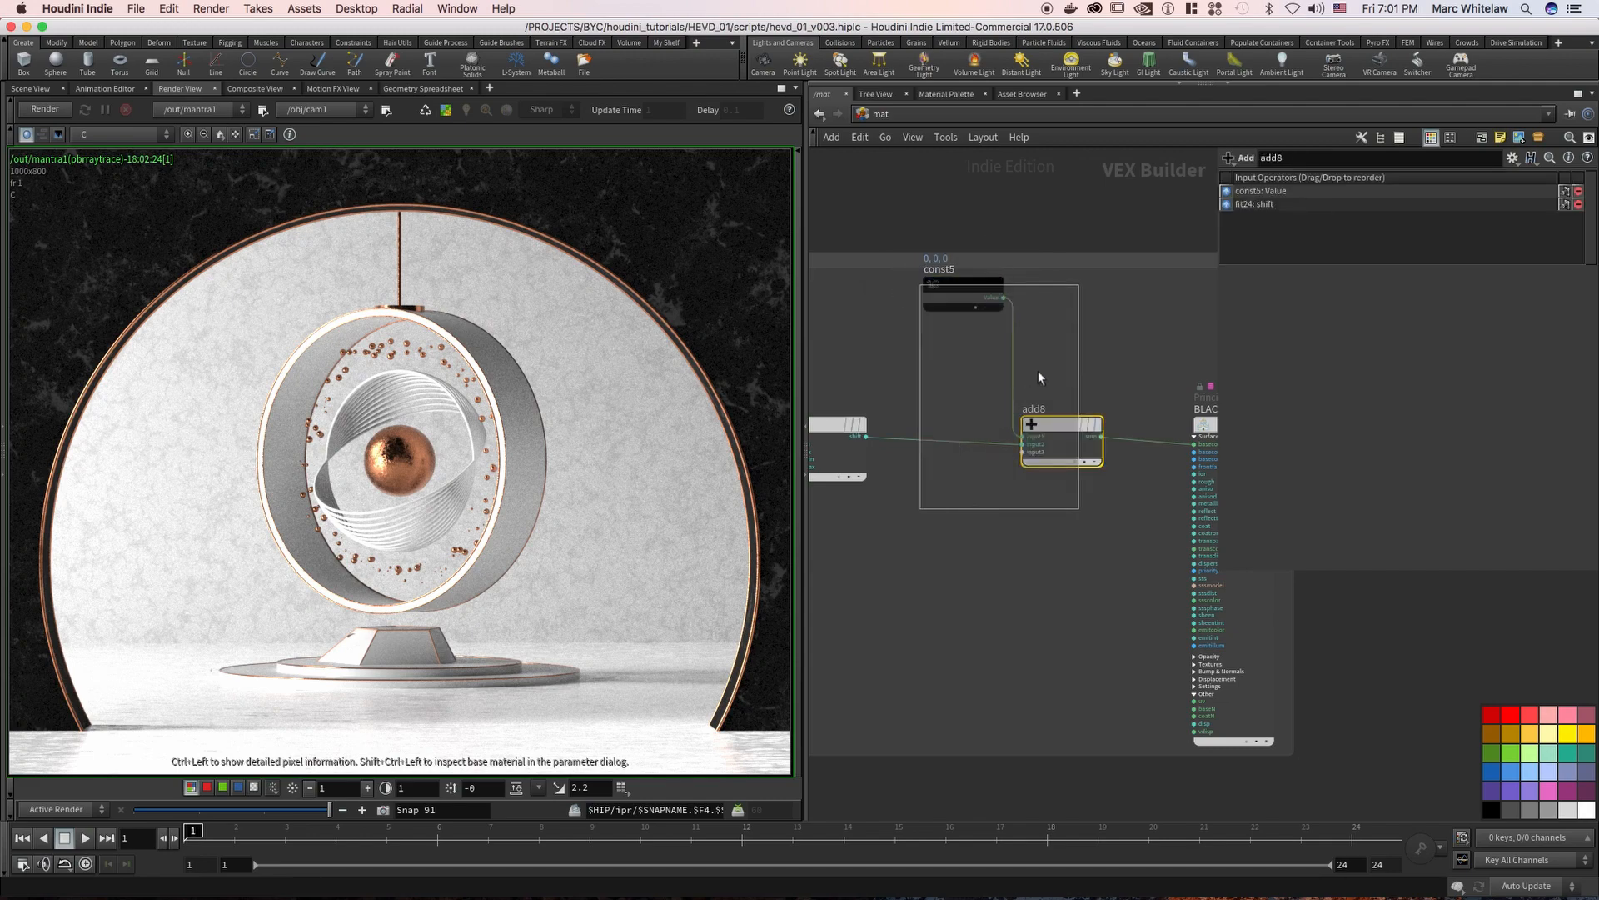
# Display the BLACK principled shader's surface parameters and check its input from add8
pyautogui.moveTo(1039, 325); pyautogui.dragTo(867, 311, button='middle')
pyautogui.moveTo(1002, 333); pyautogui.dragTo(1037, 473)
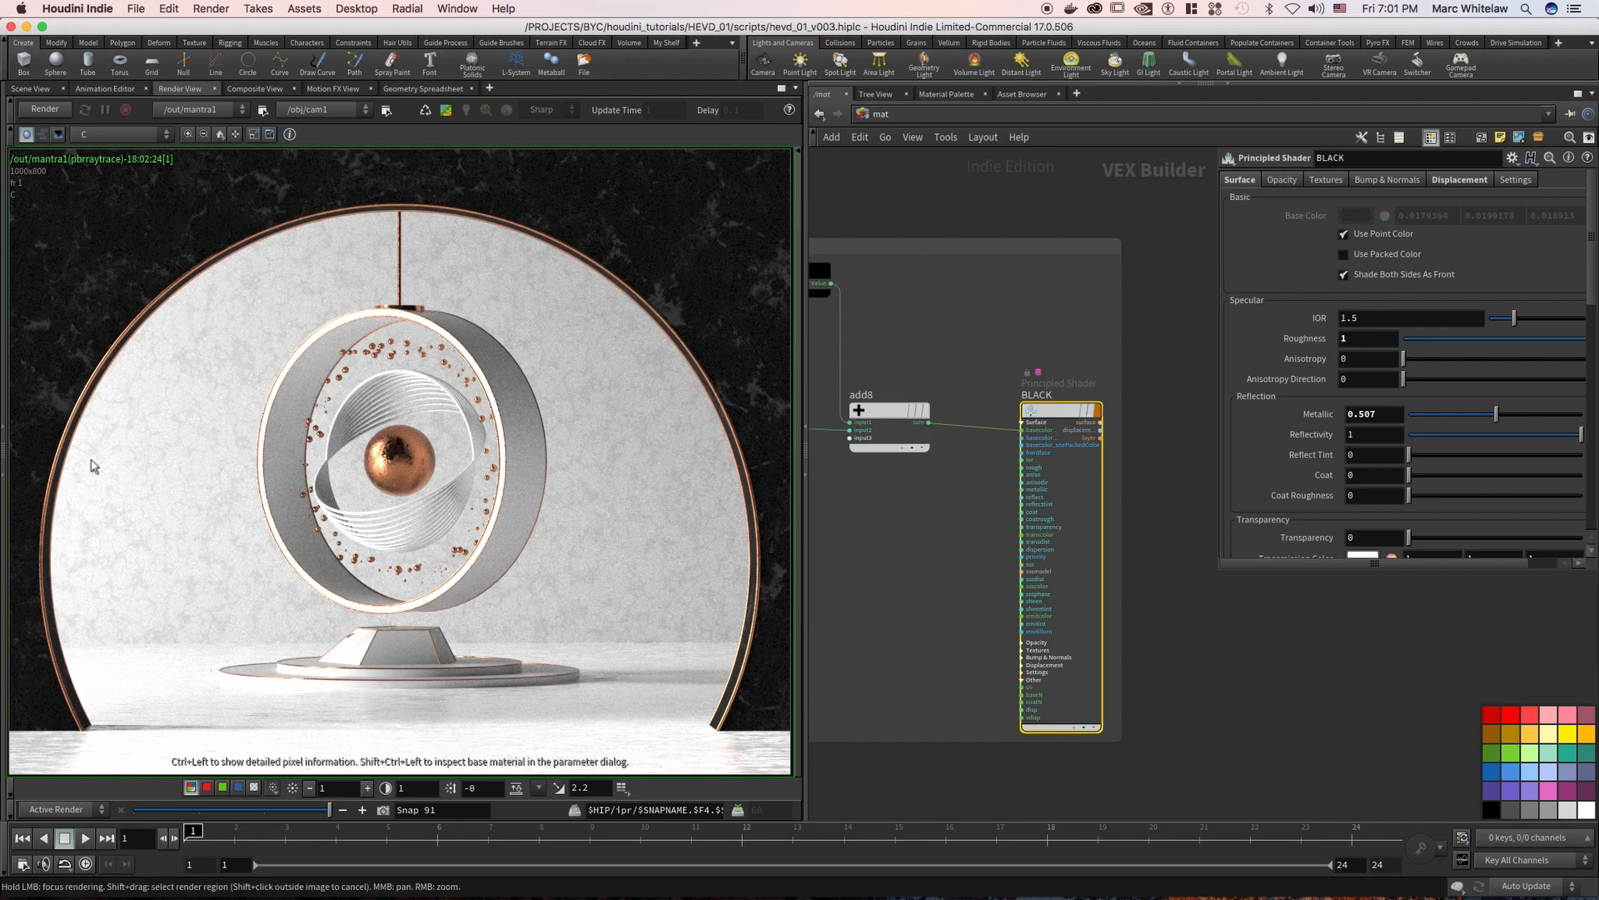
pyautogui.moveTo(1148, 325); pyautogui.dragTo(975, 403, button='right')
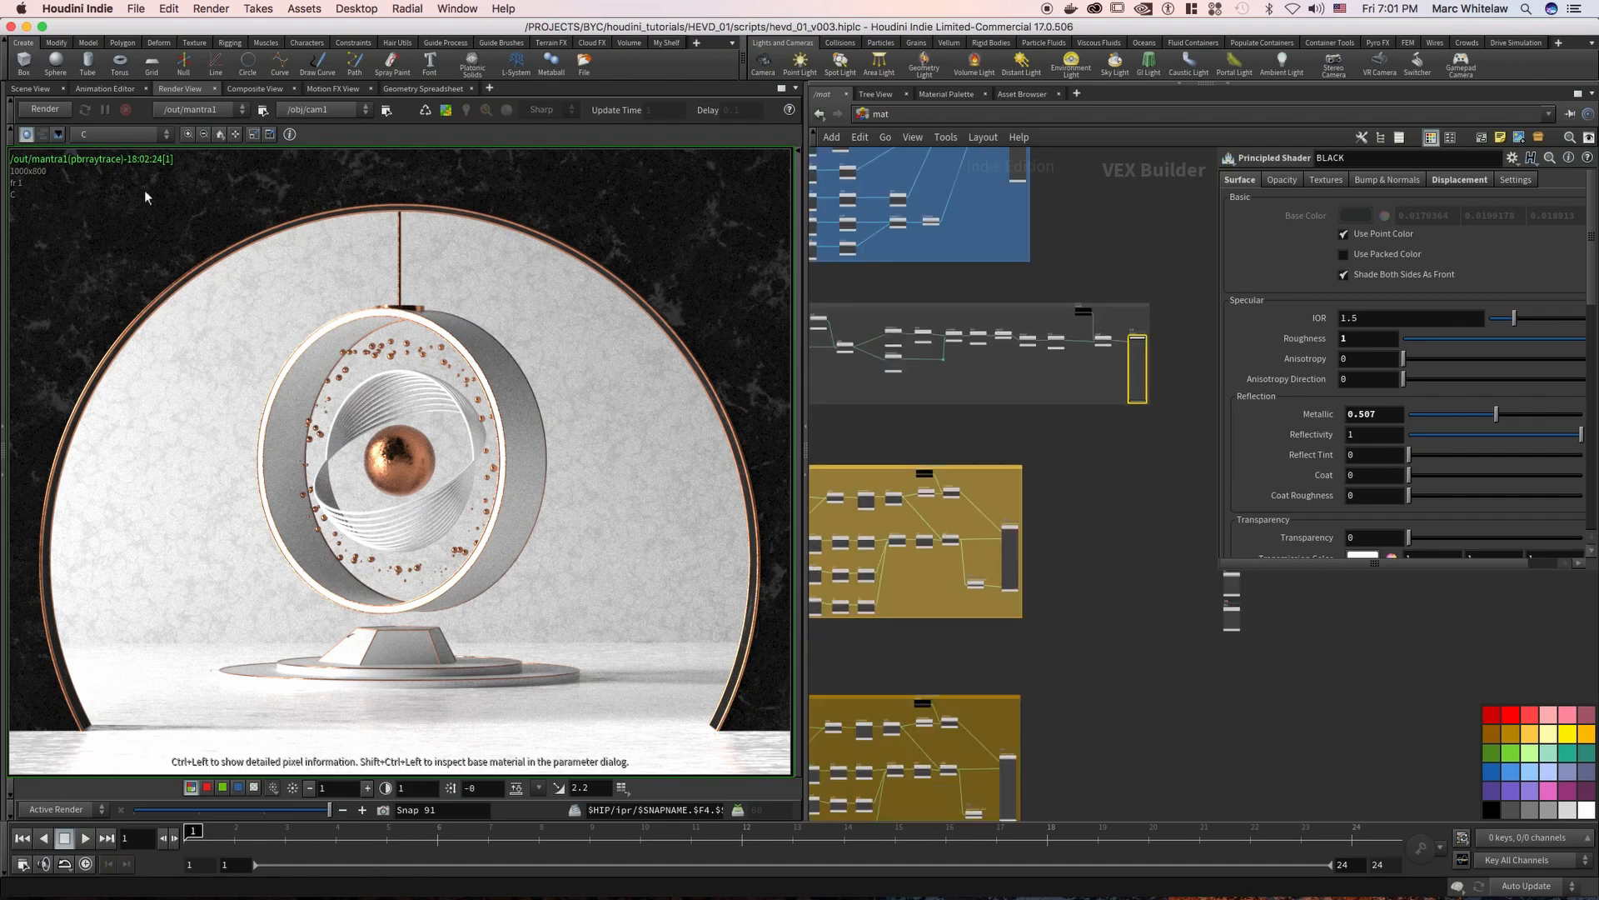
# Cut the wire between displacement_value1 and the copper_penny shader in the lower gold node group
pyautogui.moveTo(945, 435); pyautogui.dragTo(1092, 370, button='middle')
pyautogui.moveTo(983, 380); pyautogui.dragTo(1112, 335, button='right')
pyautogui.moveTo(980, 364); pyautogui.dragTo(805, 324, button='middle')
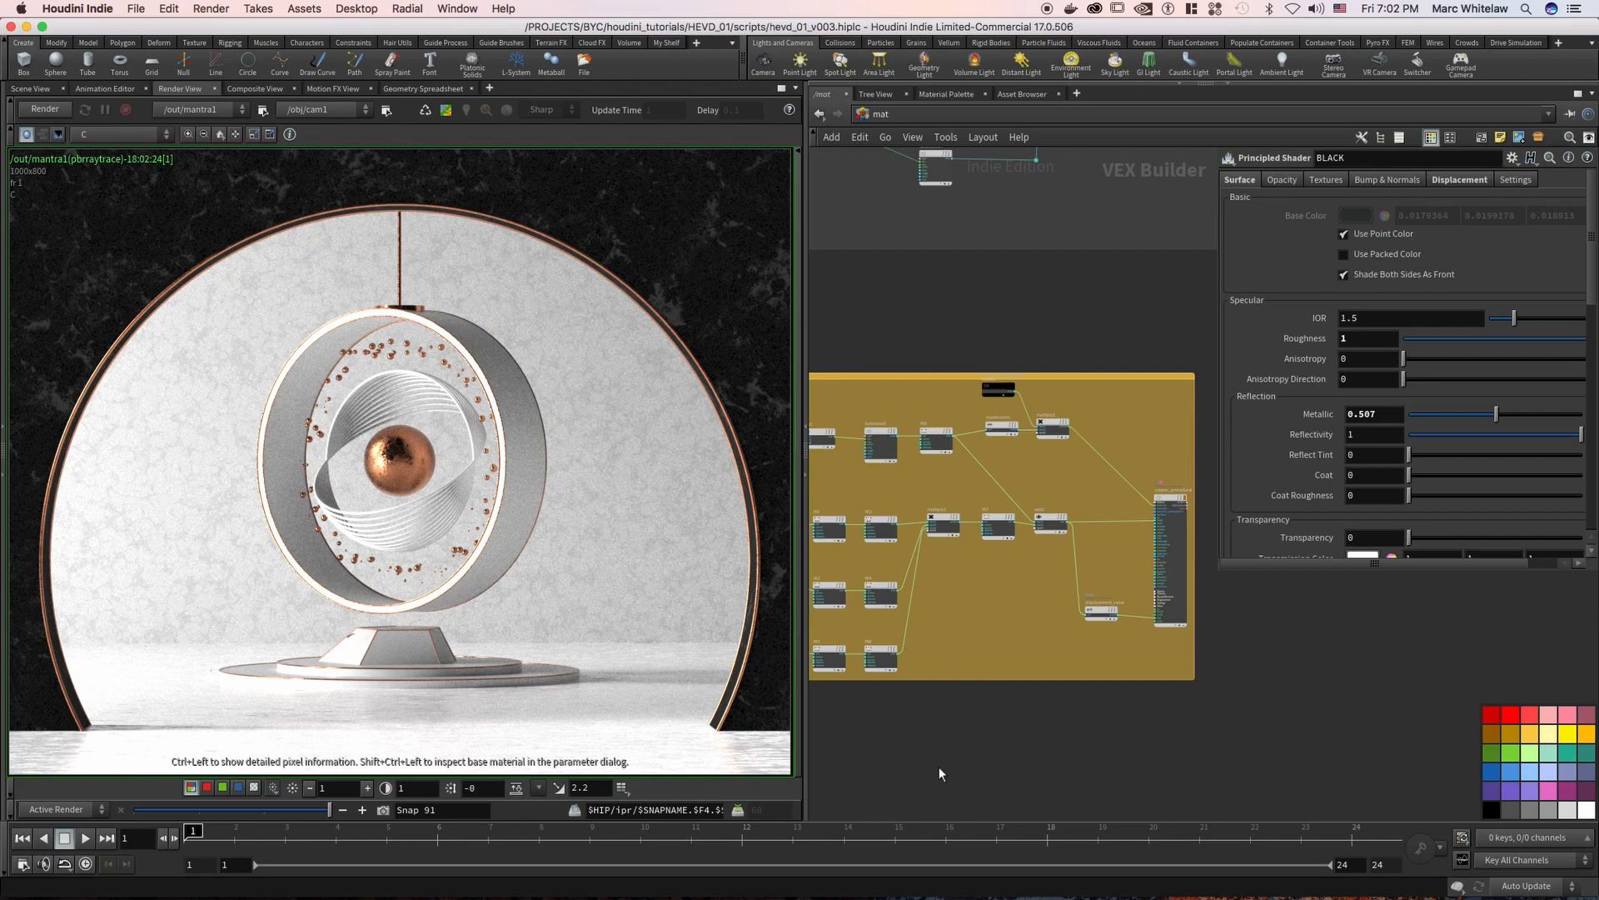
pyautogui.scroll(-10, 938, 766)
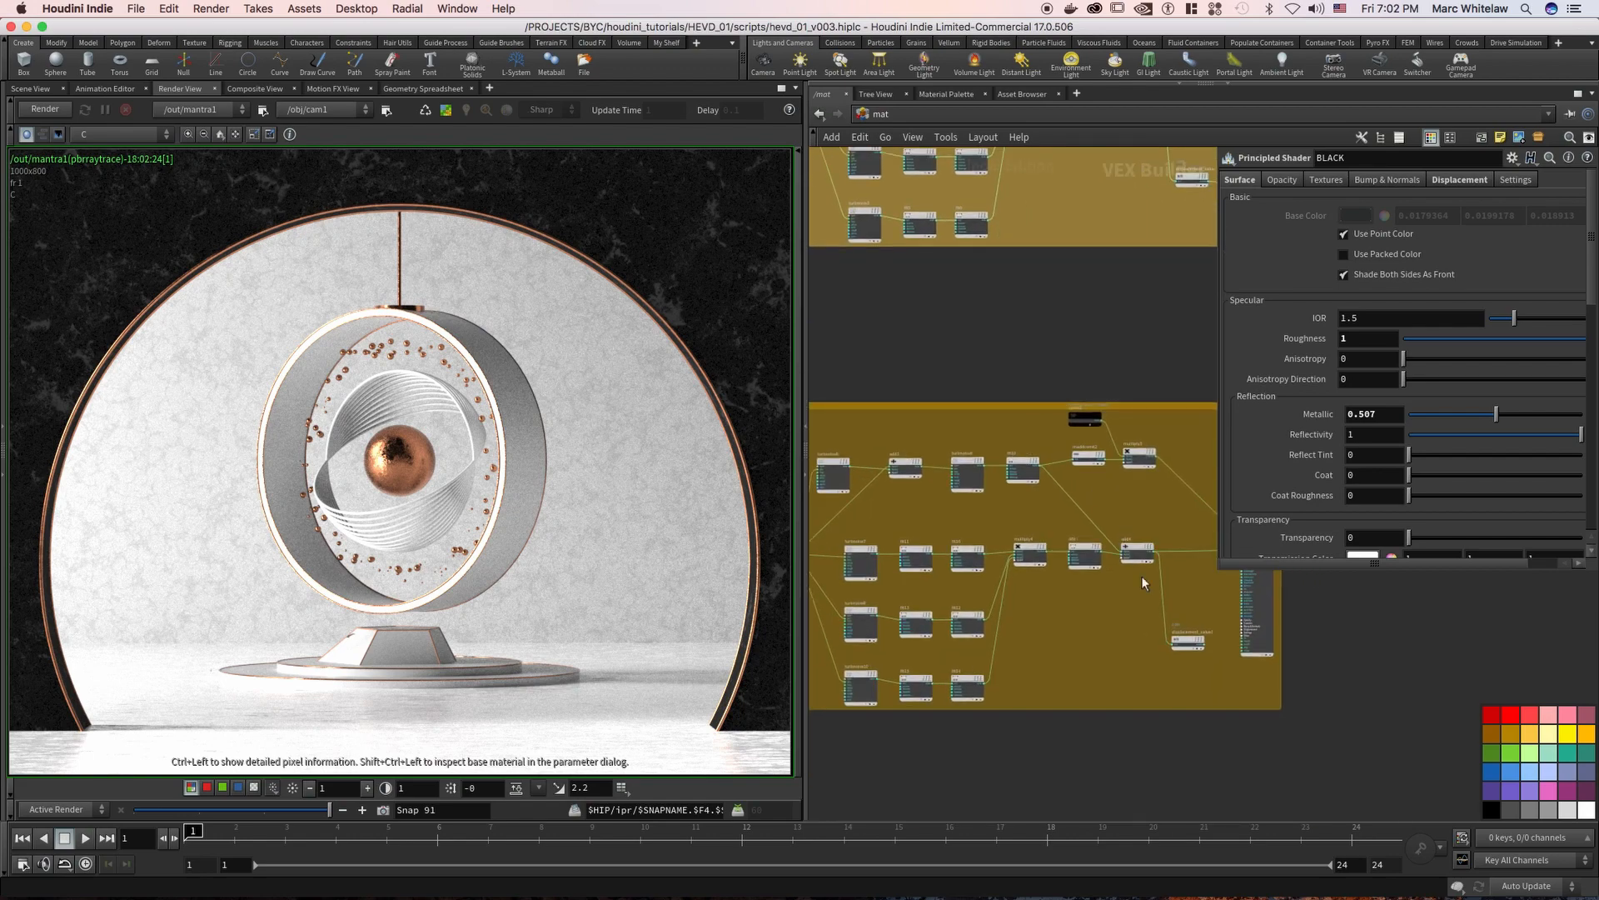
pyautogui.moveTo(1196, 595); pyautogui.dragTo(1030, 575, button='middle')
pyautogui.moveTo(1059, 660); pyautogui.dragTo(1056, 524, button='right')
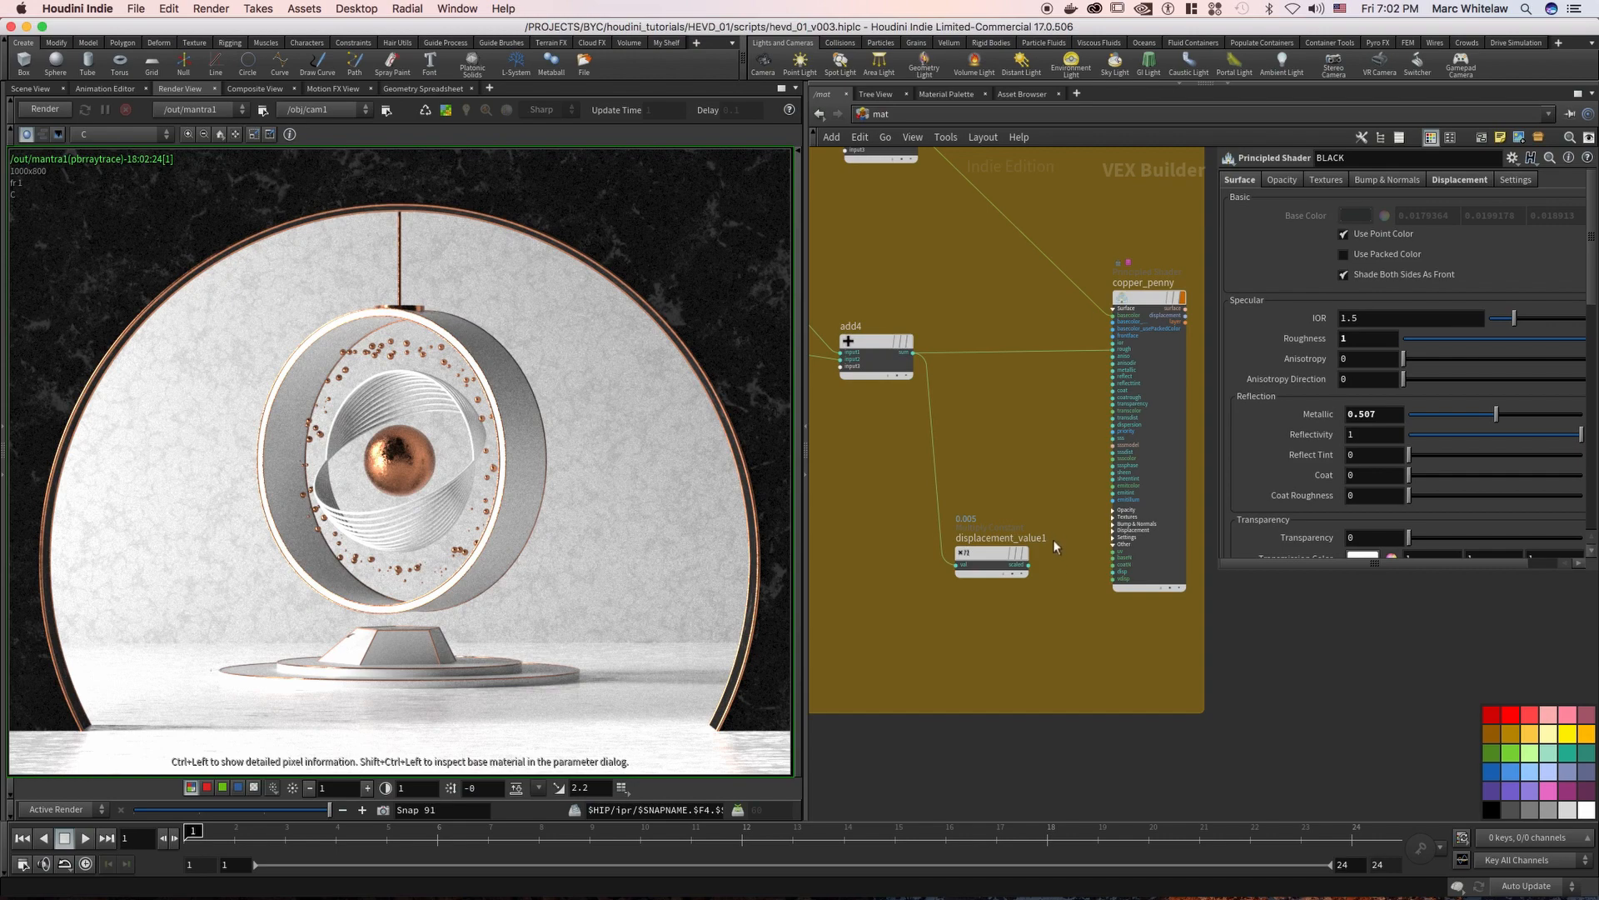
pyautogui.press('y')
pyautogui.moveTo(1067, 497); pyautogui.dragTo(1074, 655)
# Review the node networks of the two gold material groups and compare their structure
pyautogui.moveTo(1035, 430); pyautogui.dragTo(862, 485, button='right')
pyautogui.moveTo(941, 495); pyautogui.dragTo(1033, 563, button='middle')
pyautogui.moveTo(1006, 288); pyautogui.dragTo(907, 308, button='right')
pyautogui.moveTo(974, 304); pyautogui.dragTo(748, 451, button='middle')
pyautogui.moveTo(1029, 401); pyautogui.dragTo(1138, 366, button='right')
pyautogui.moveTo(1138, 367); pyautogui.dragTo(1223, 347, button='middle')
pyautogui.moveTo(929, 359); pyautogui.dragTo(854, 389, button='right')
pyautogui.moveTo(853, 389); pyautogui.dragTo(1109, 332, button='middle')
pyautogui.moveTo(946, 391); pyautogui.dragTo(1001, 396, button='middle')
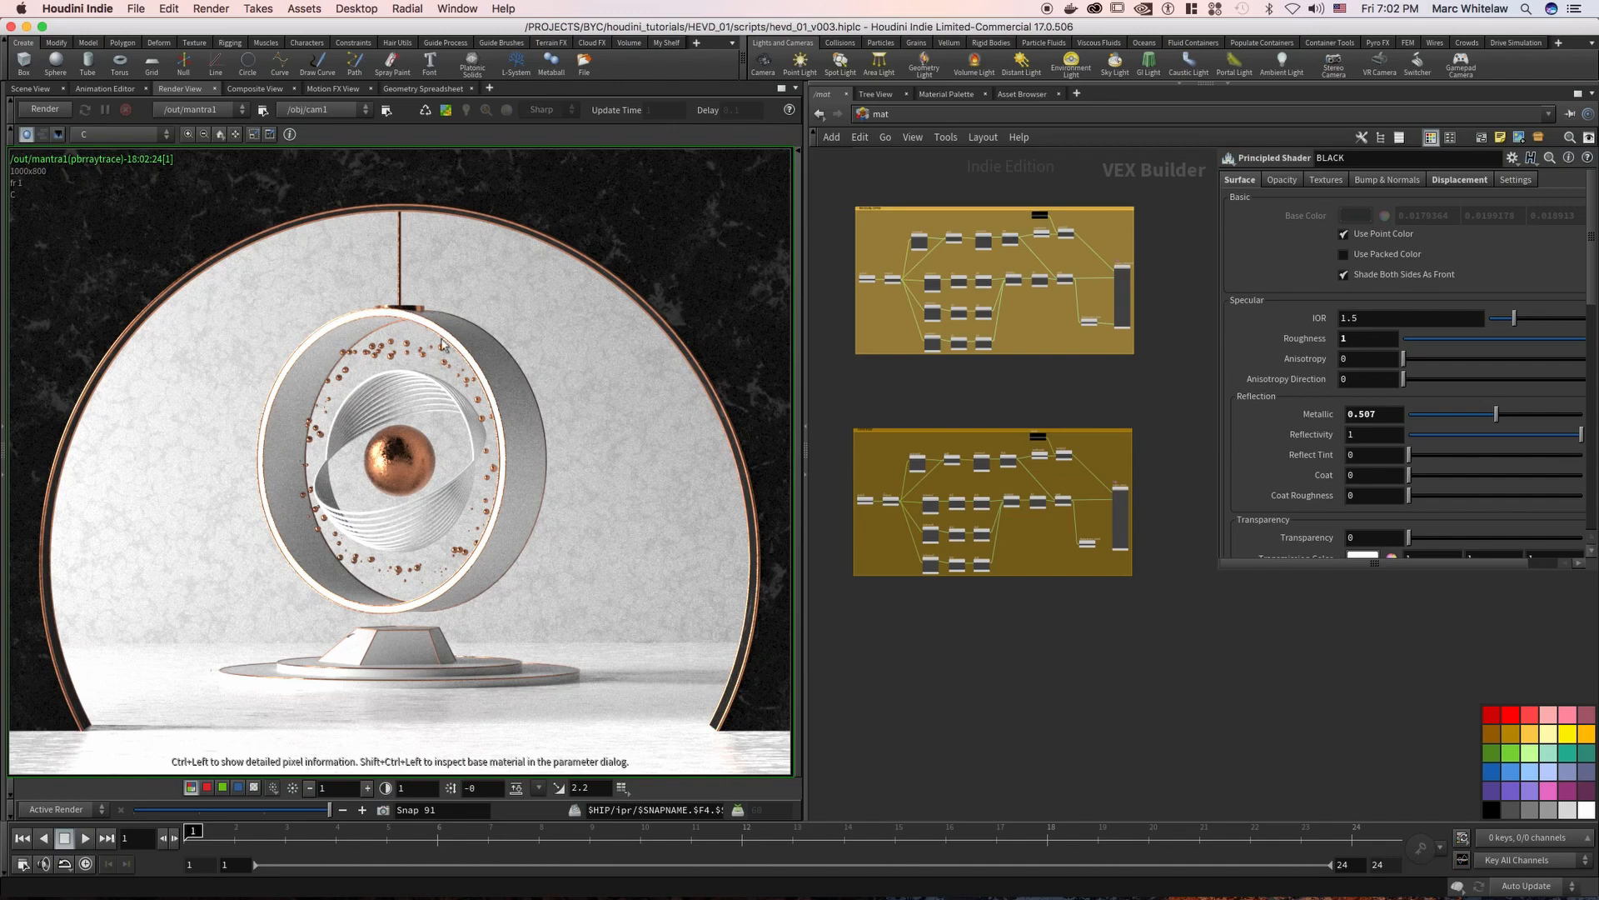
# Switch the network view from the material network to the obj network
pyautogui.moveTo(984, 394); pyautogui.dragTo(993, 418, button='middle')
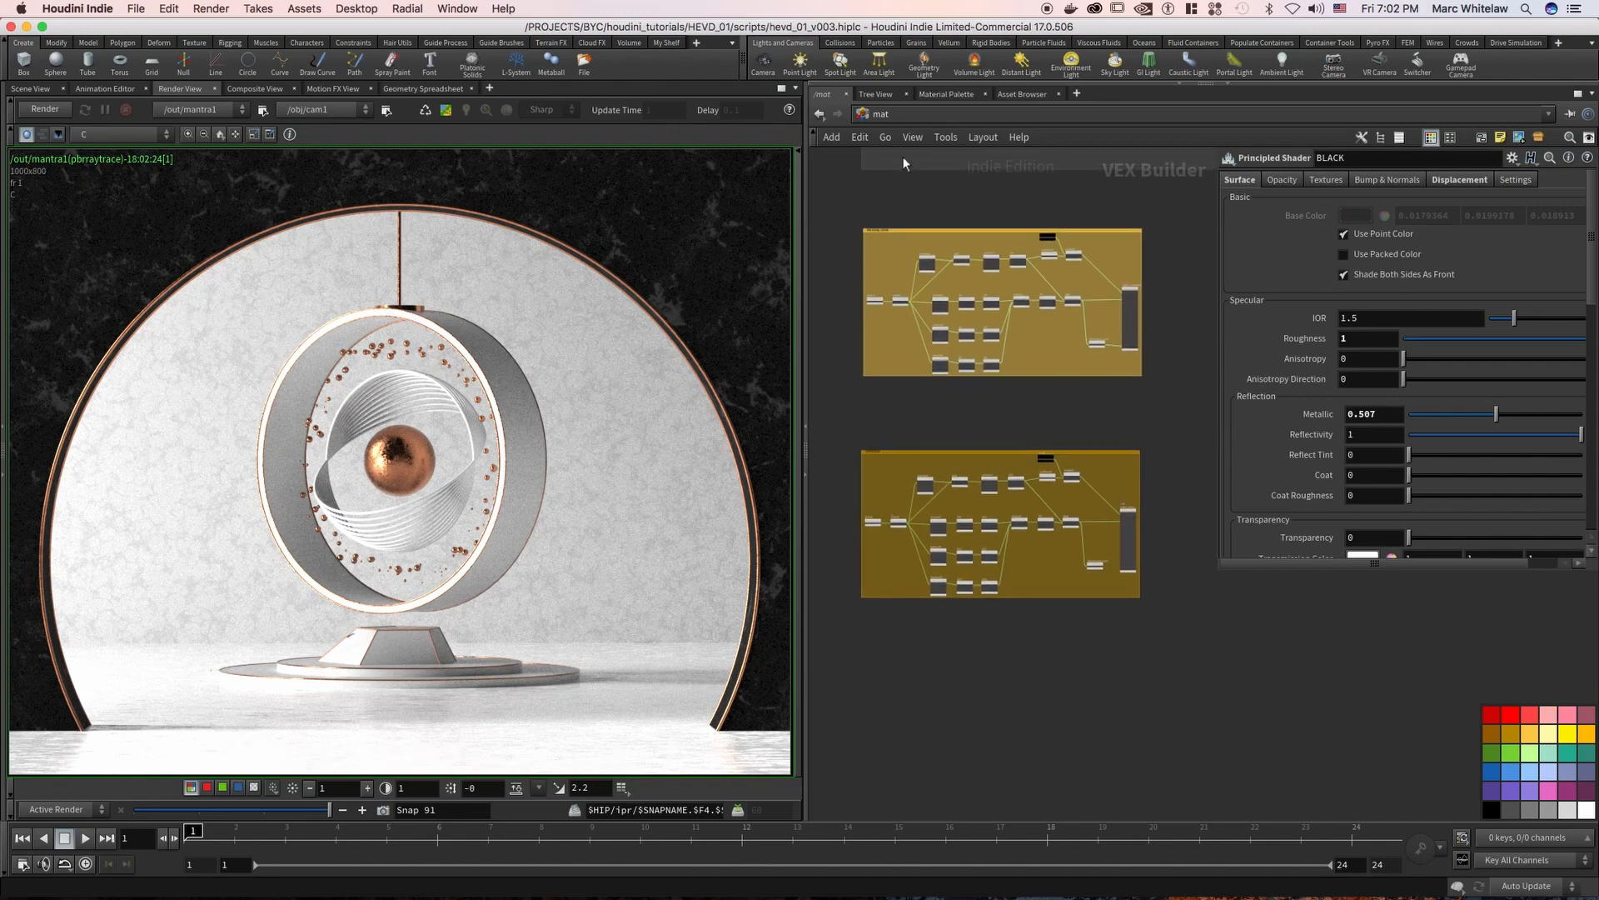
pyautogui.click(904, 121)
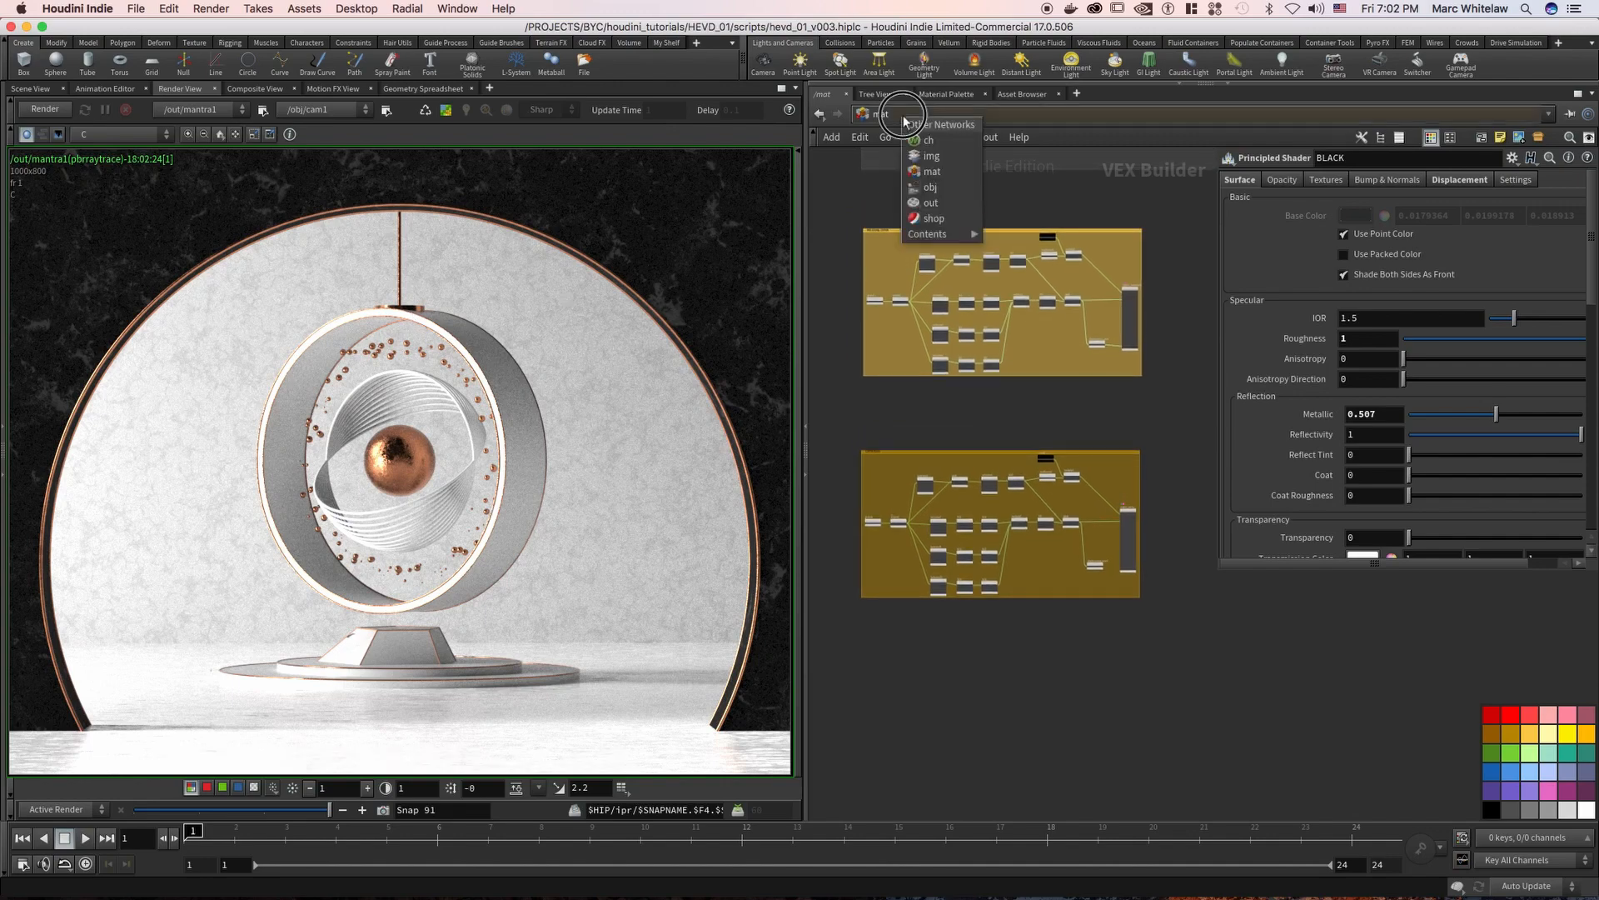
pyautogui.click(936, 198)
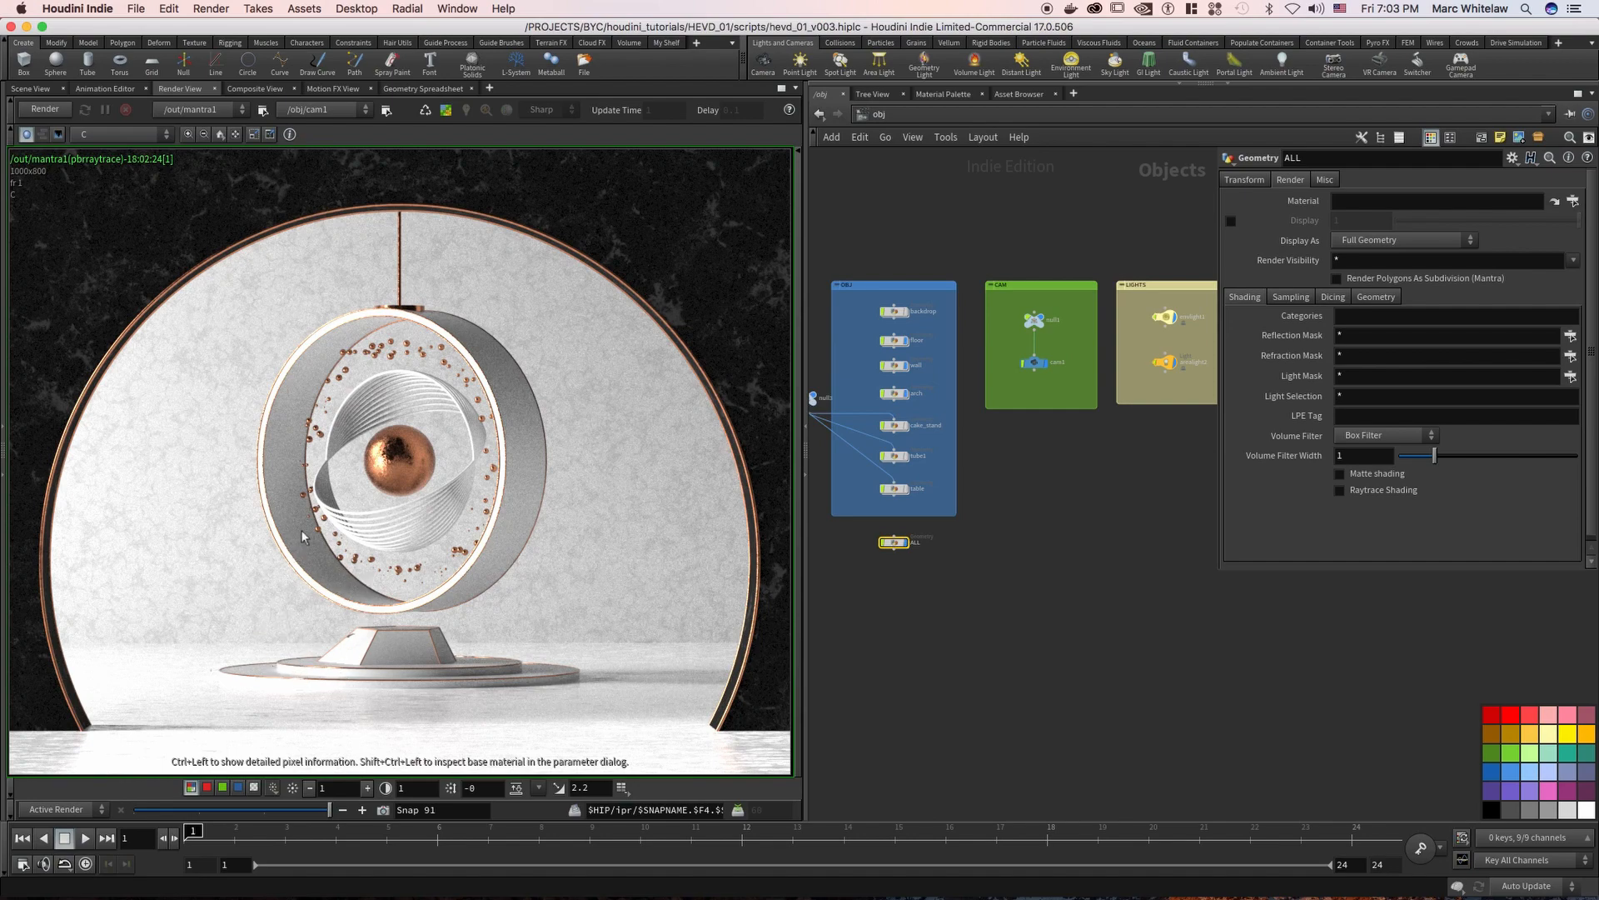
pyautogui.click(899, 114)
pyautogui.click(860, 188)
# Look through the render nodes available for creation, including Mantra - PBR
pyautogui.click(209, 10)
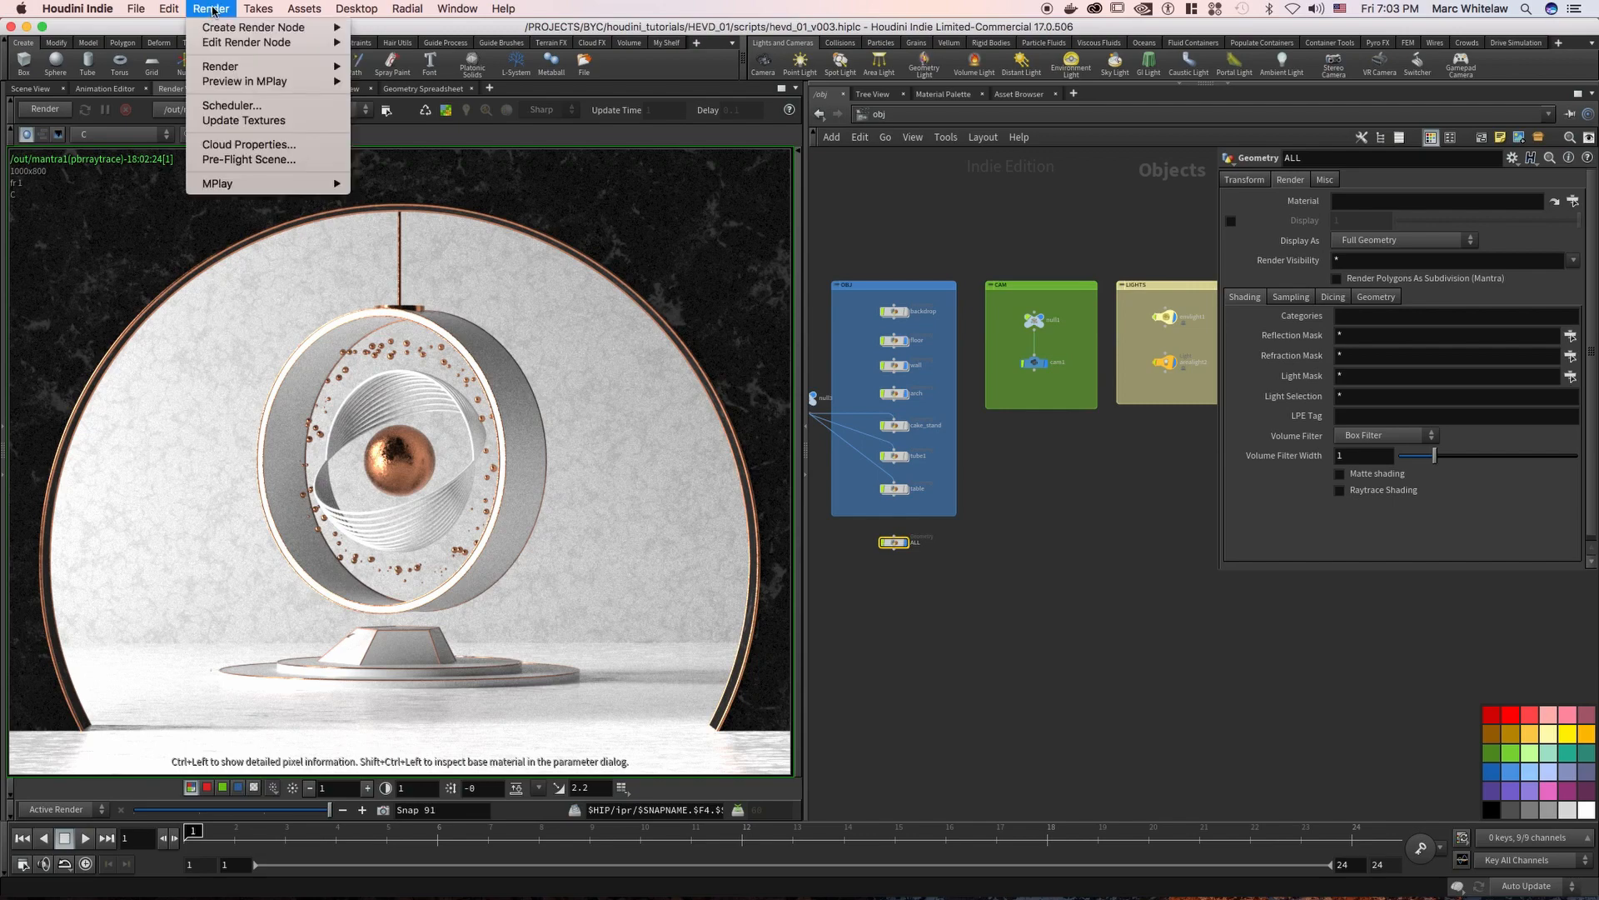
pyautogui.moveTo(222, 52)
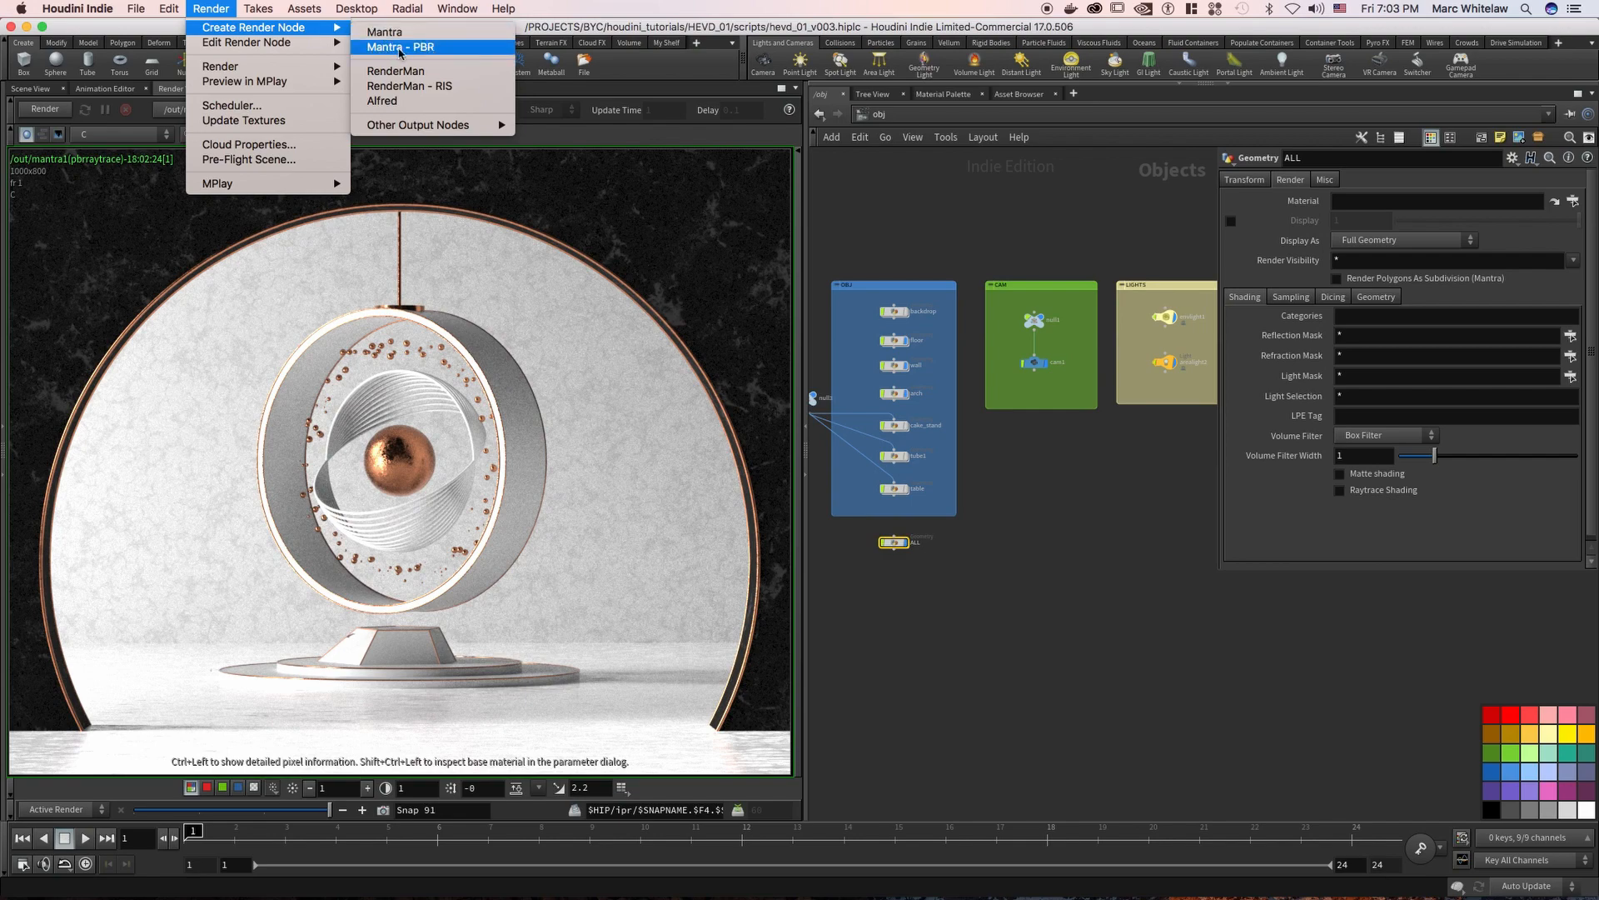
pyautogui.click(434, 50)
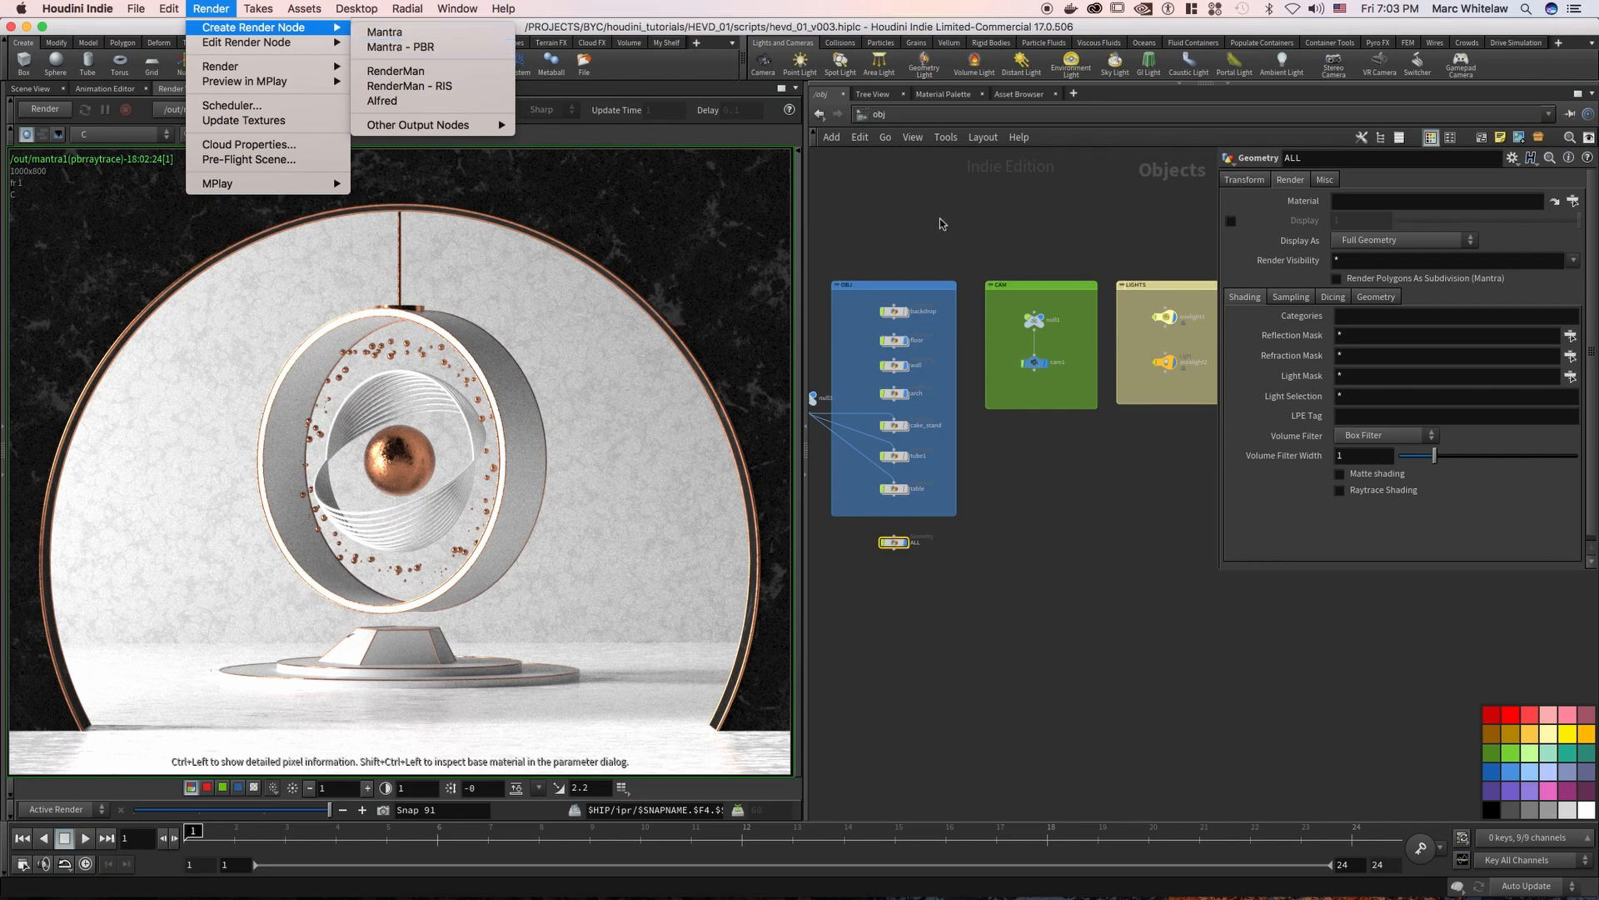
# Open the out network containing the mantra1 node and display render snapshot 88
pyautogui.click(891, 115)
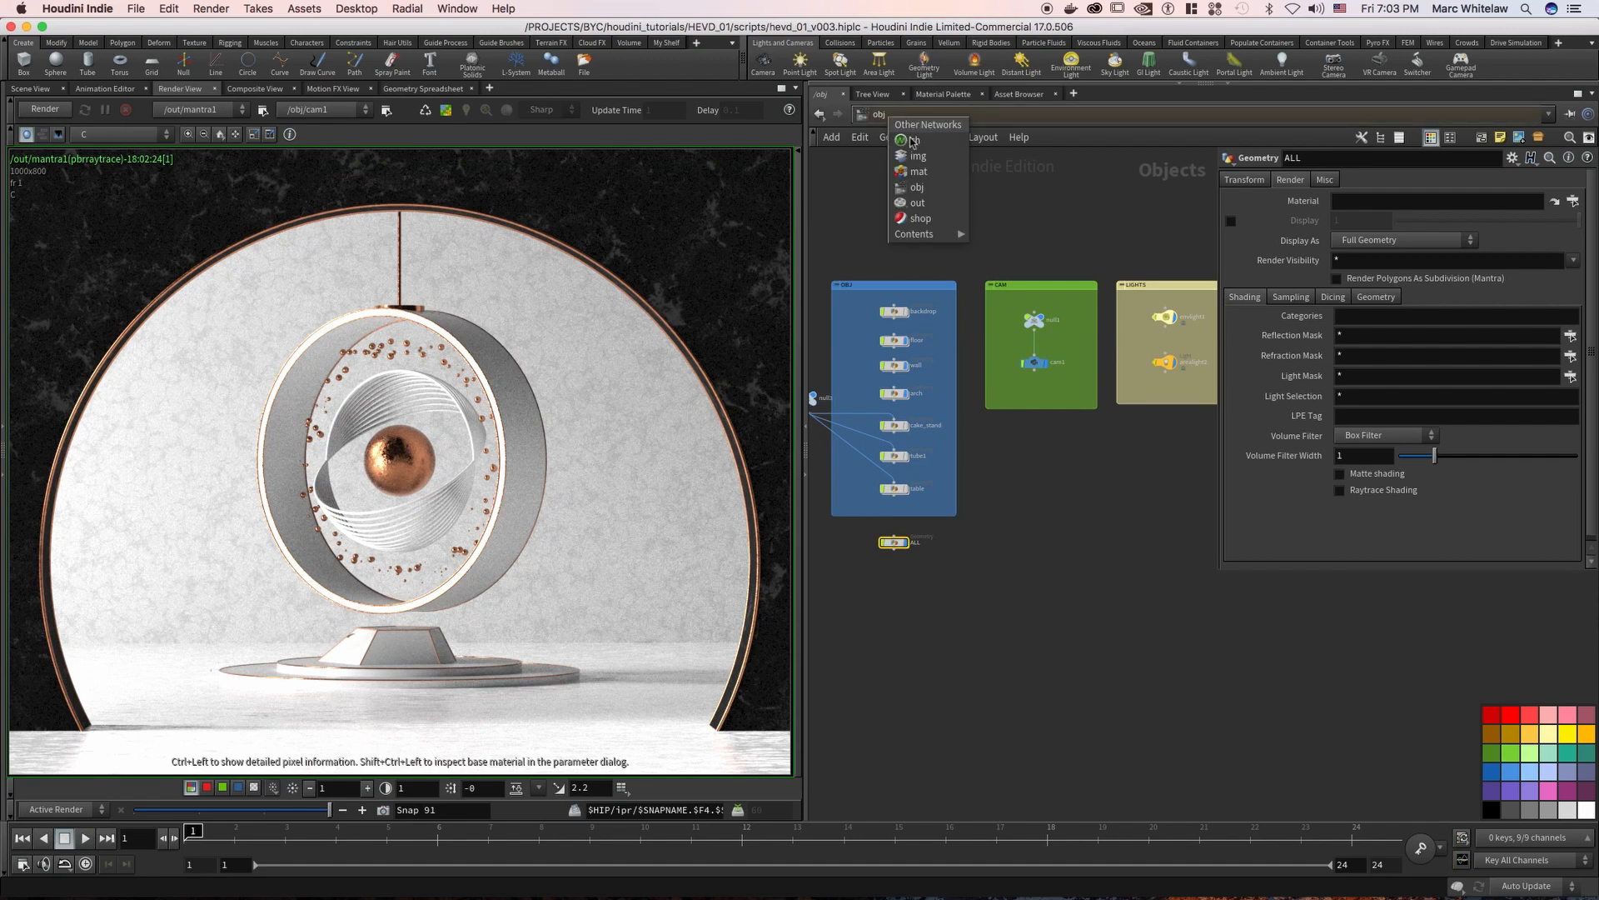
pyautogui.click(916, 202)
pyautogui.moveTo(982, 286); pyautogui.dragTo(909, 264, button='middle')
pyautogui.moveTo(1004, 377); pyautogui.dragTo(903, 493)
pyautogui.moveTo(266, 808); pyautogui.dragTo(211, 819)
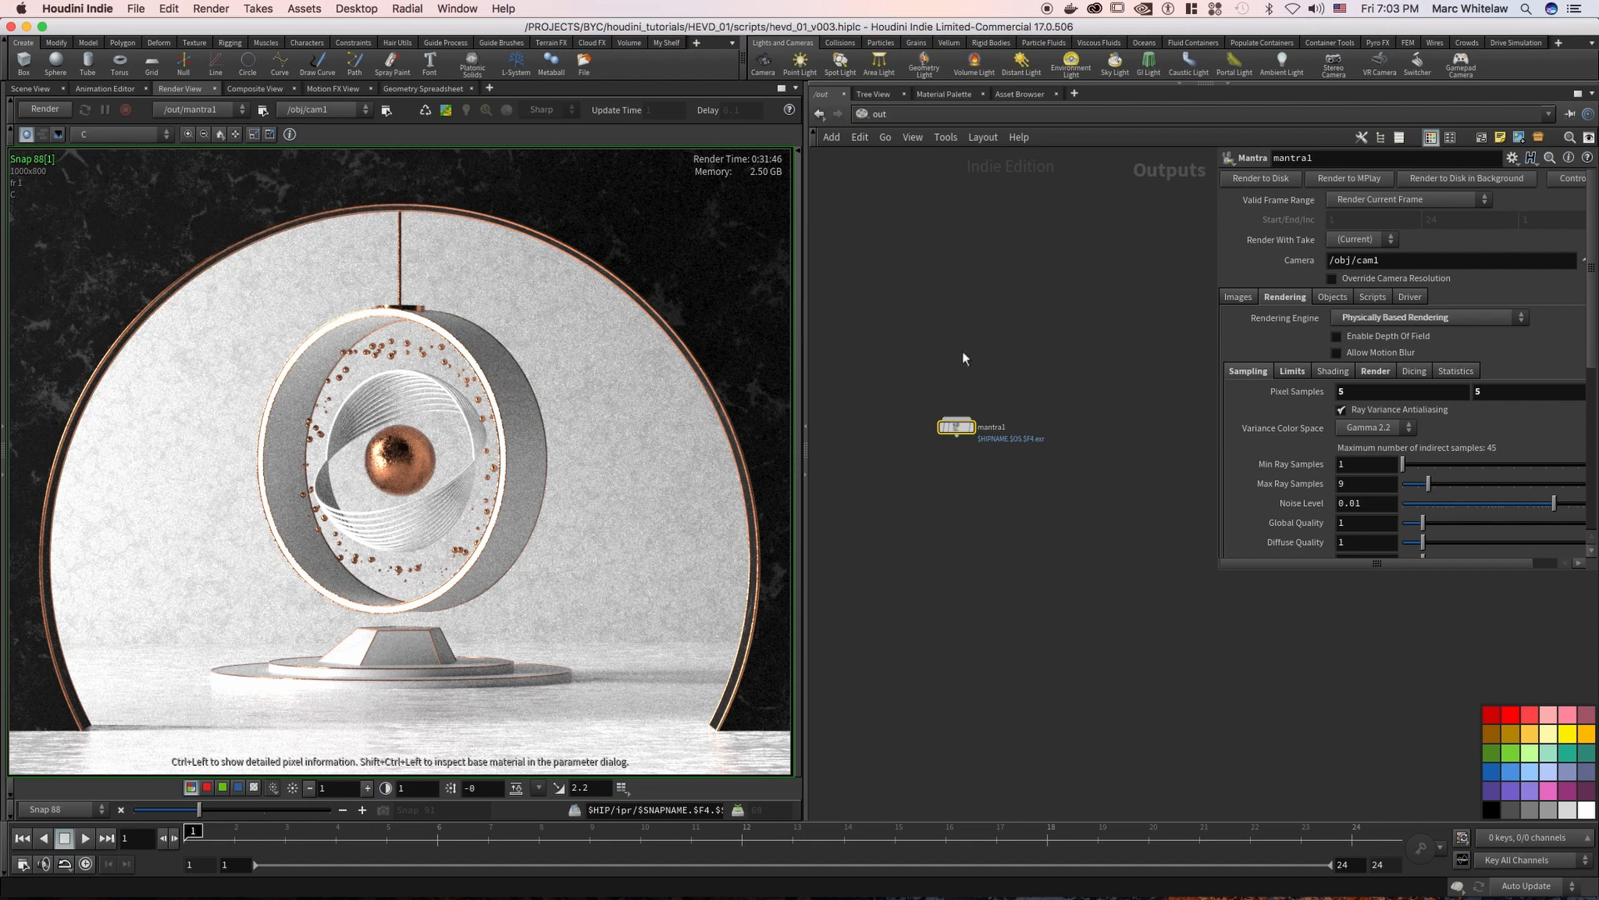
# Examine mantra1's image output settings and its list of extra image planes
pyautogui.click(1237, 297)
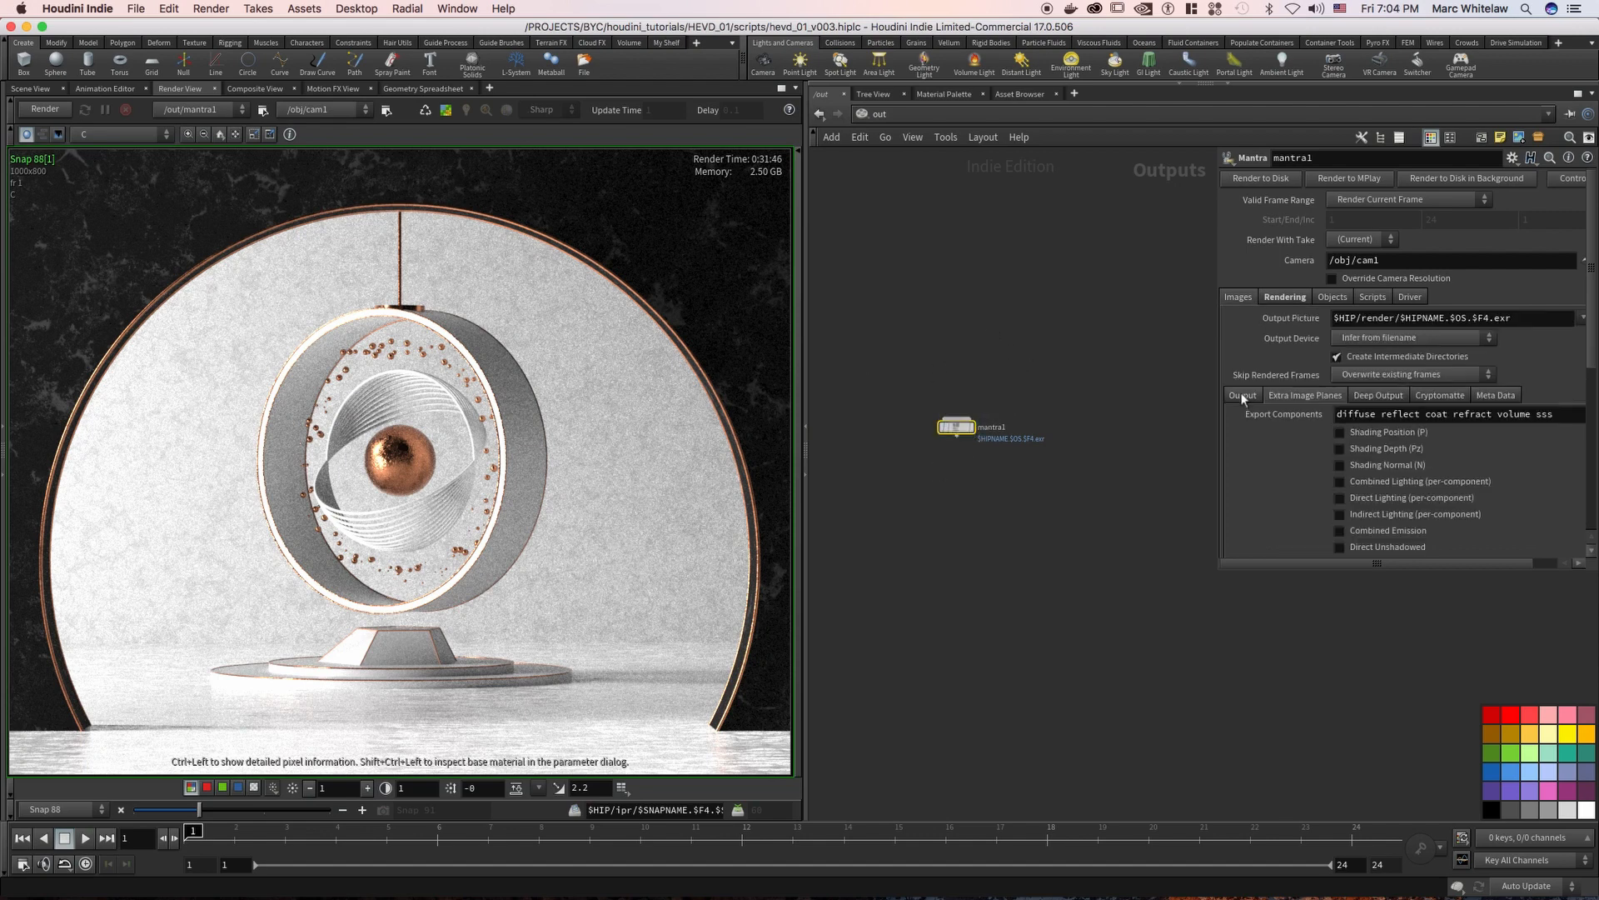
pyautogui.moveTo(957, 380)
pyautogui.mouseDown(button='right')
pyautogui.moveTo(986, 370)
pyautogui.moveTo(963, 392)
pyautogui.mouseUp(button='right')
pyautogui.moveTo(963, 392); pyautogui.dragTo(991, 365, button='middle')
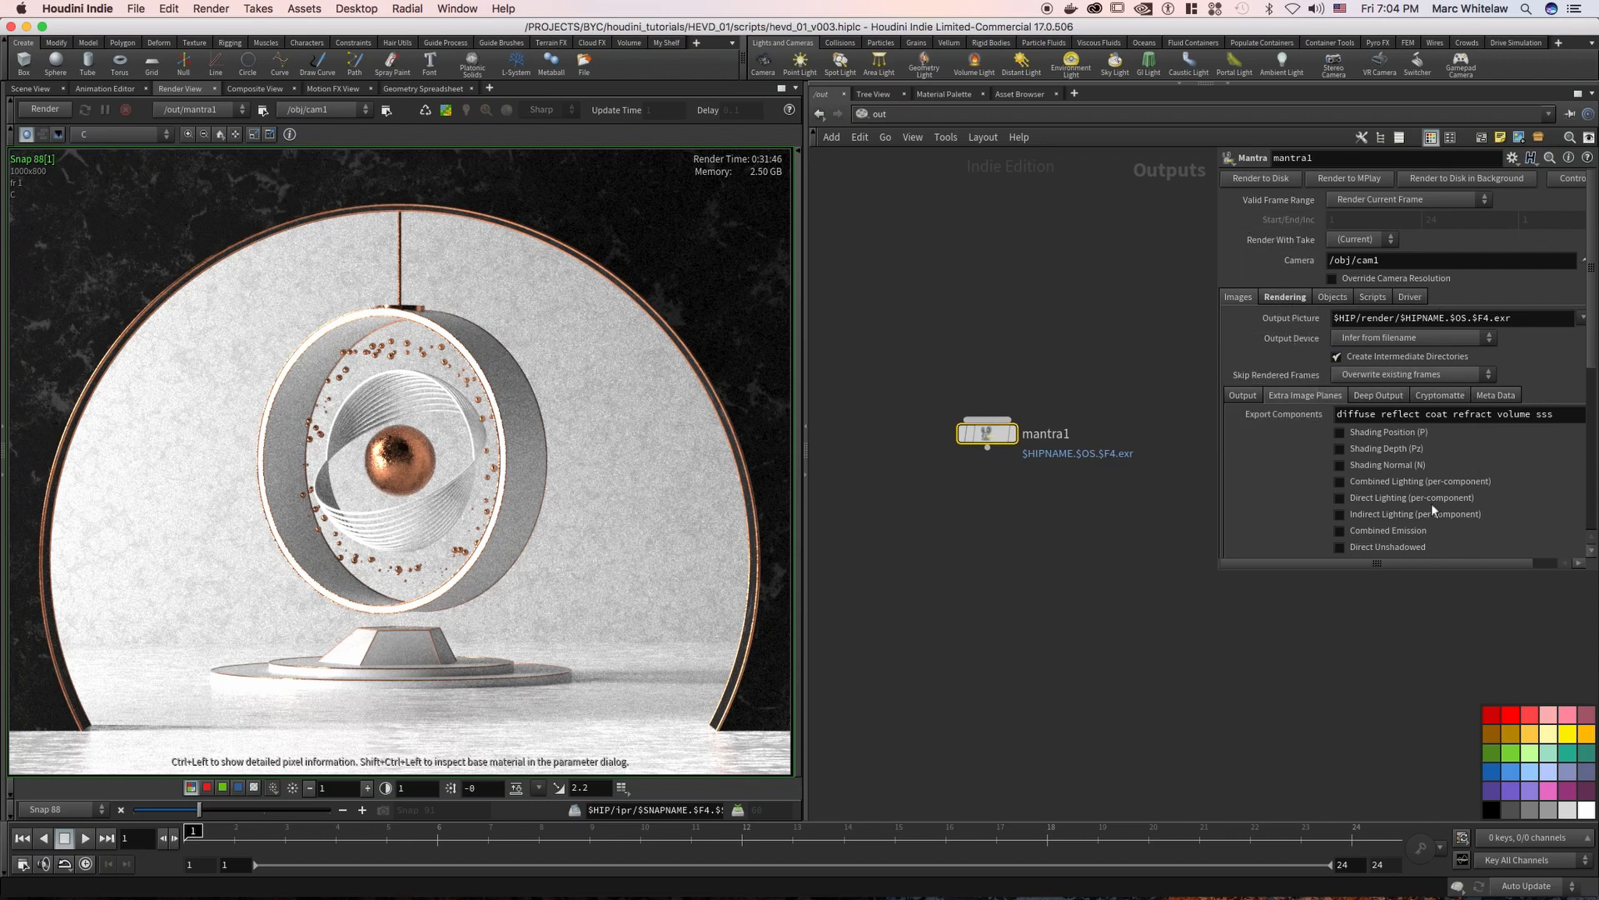
# Set mantra1's Pixel Samples to 3 by 3 in the rendering sampling settings
pyautogui.click(1284, 298)
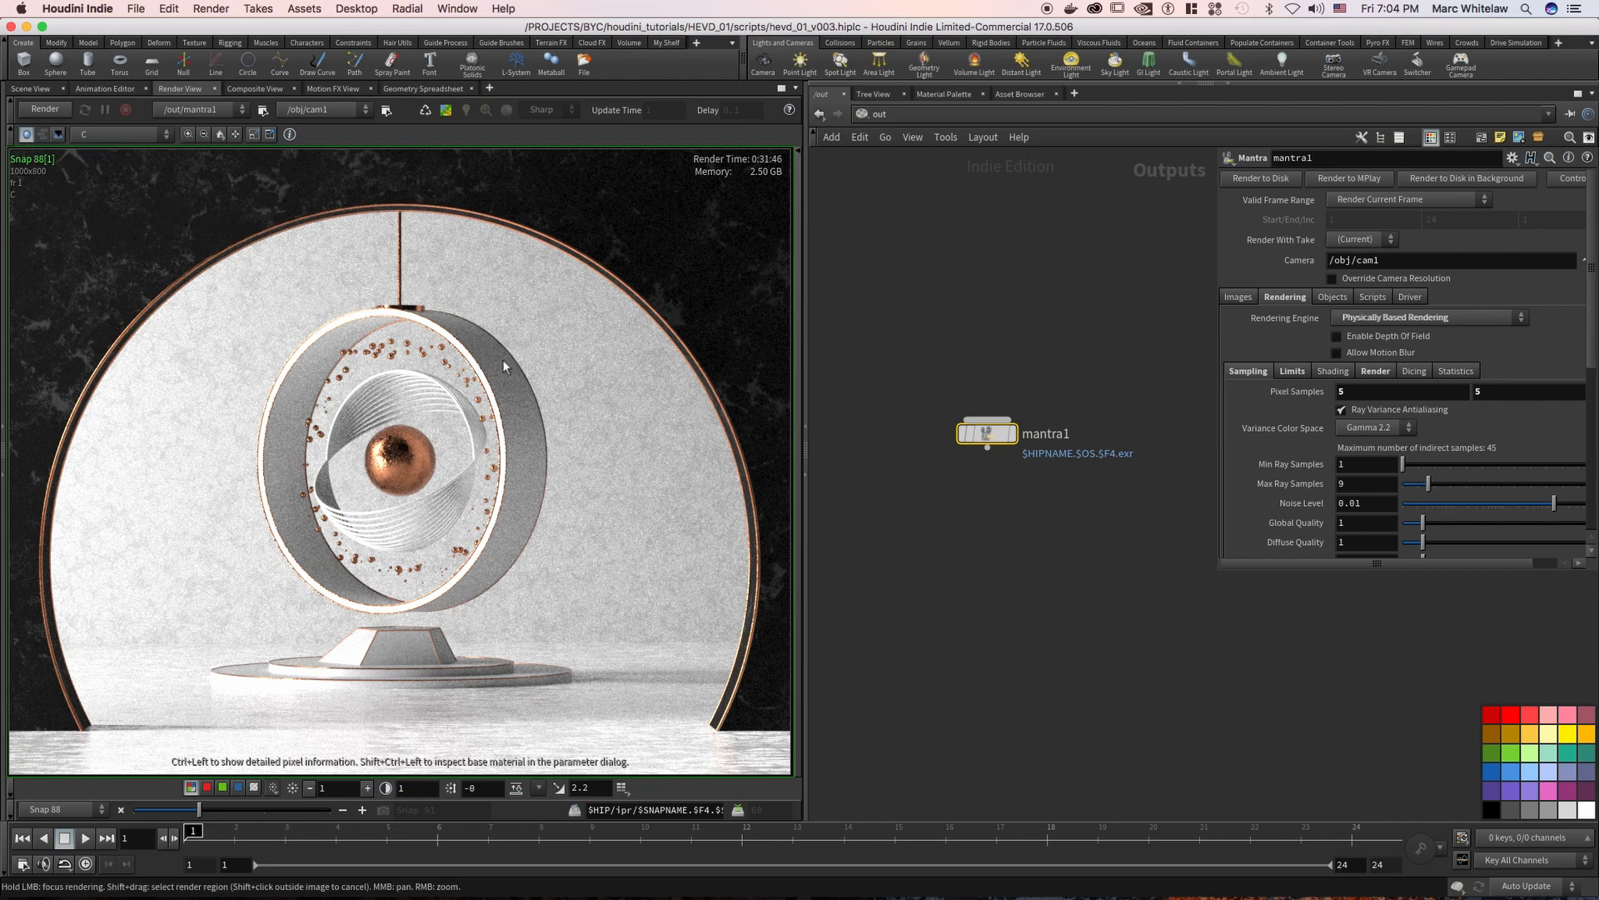
pyautogui.click(1346, 391)
pyautogui.write('3')
pyautogui.click(1476, 392)
pyautogui.write('3')
pyautogui.press('Return')
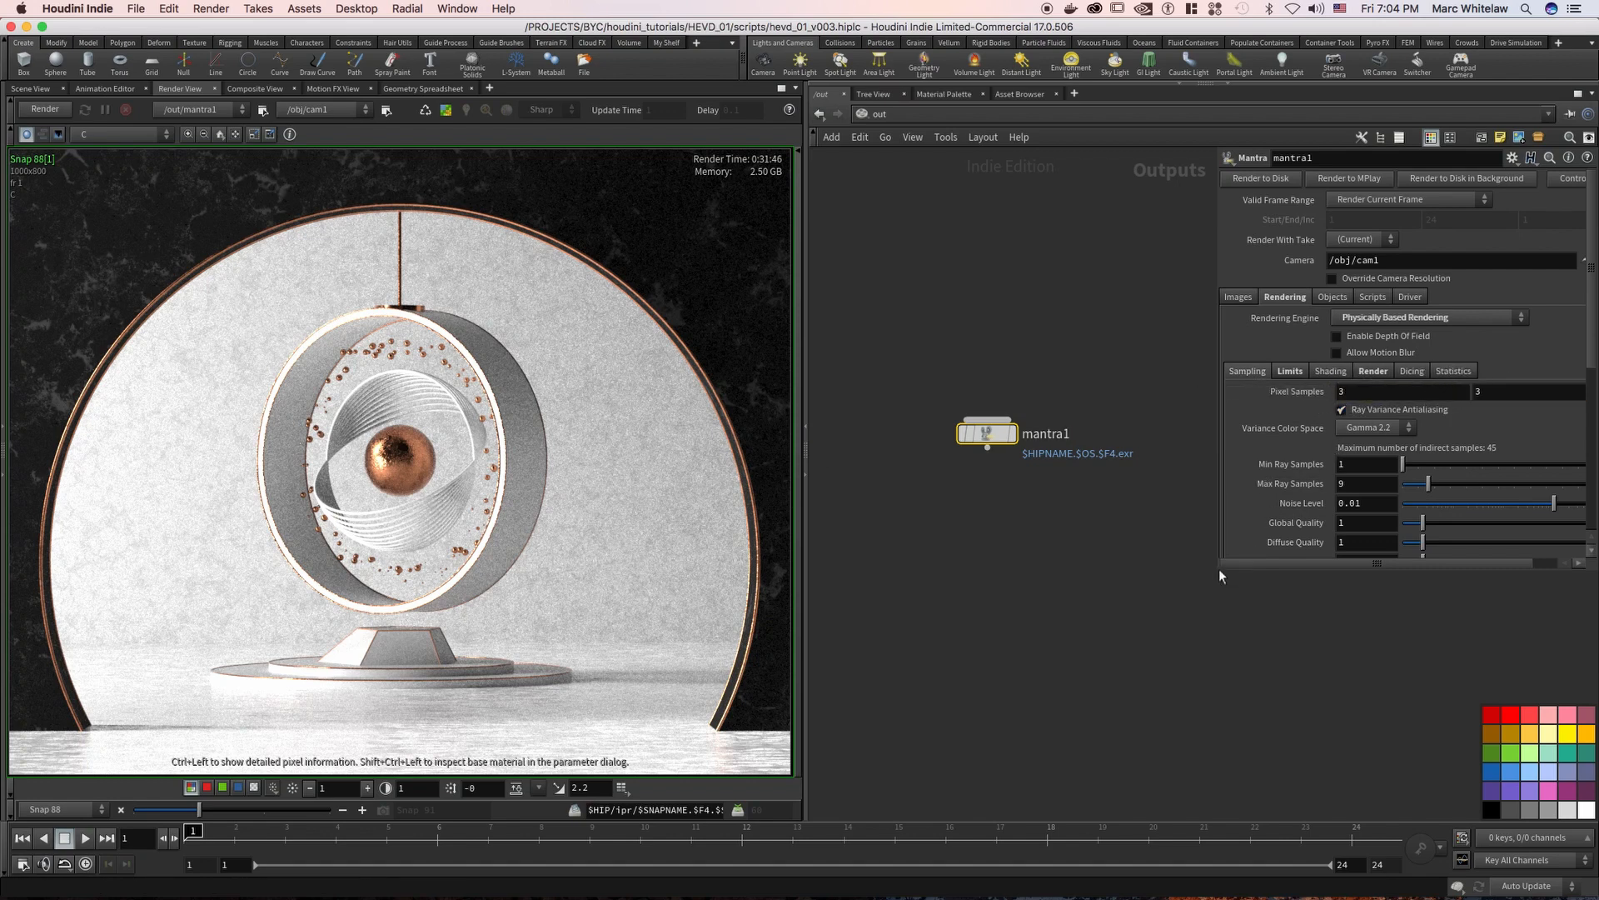
# Set mantra1's Reflect and Refract limits to 10, Diffuse Limit to 1, and At Ray Limit to Use Black Background
pyautogui.moveTo(1217, 567); pyautogui.dragTo(1150, 760)
pyautogui.click(1221, 371)
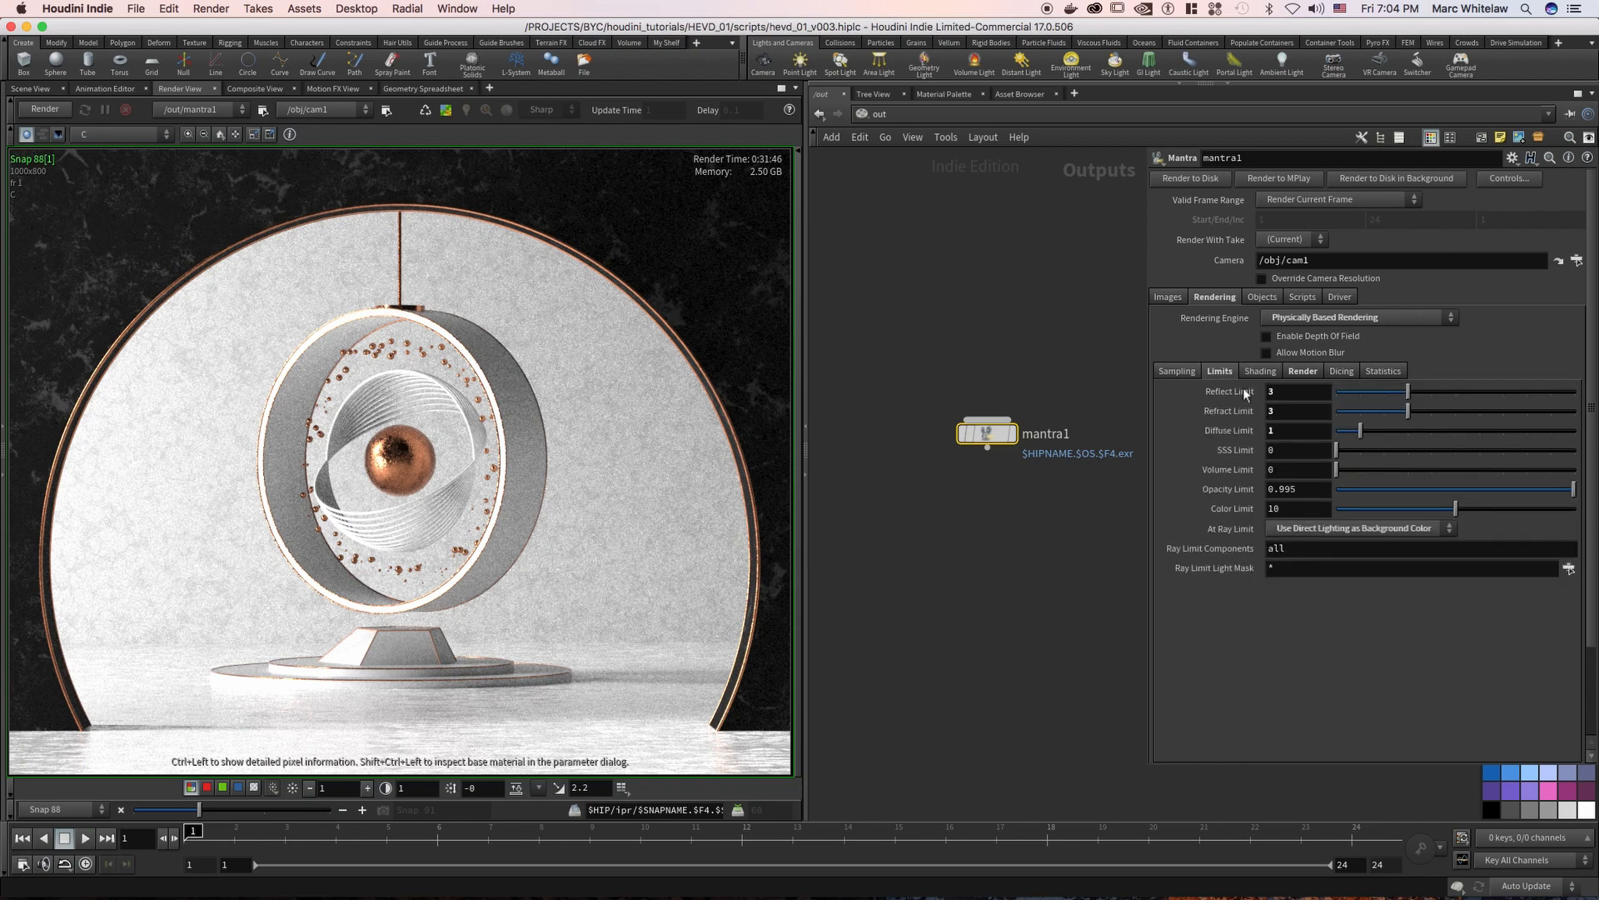
pyautogui.click(1280, 397)
pyautogui.moveTo(1284, 410); pyautogui.dragTo(1249, 432)
pyautogui.write('1001')
pyautogui.press('Return')
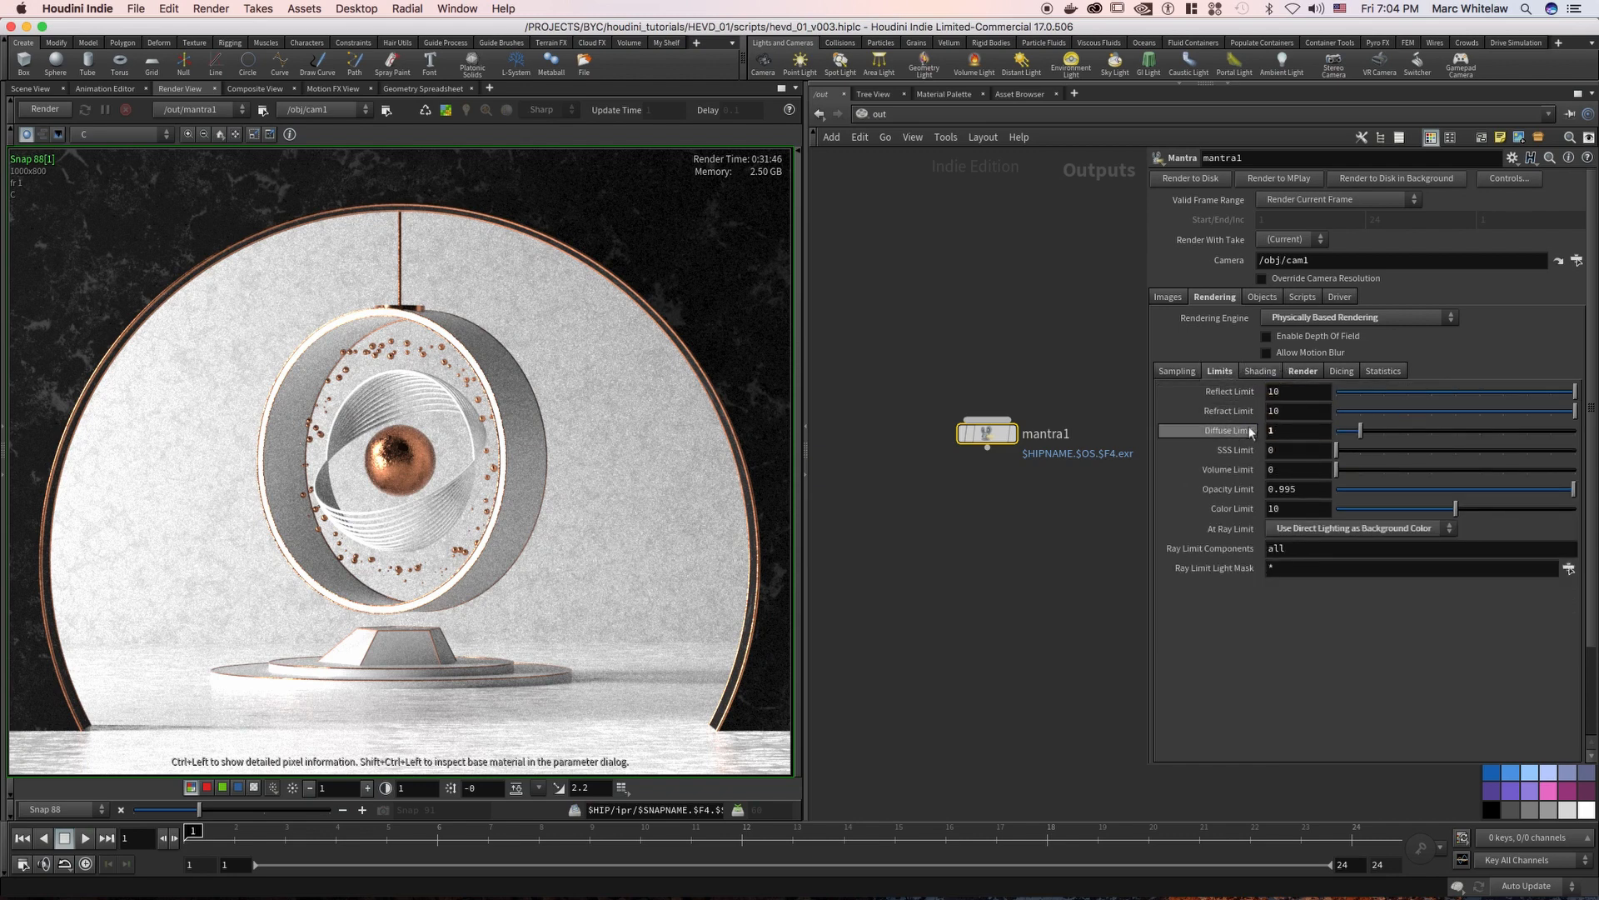
pyautogui.click(1320, 528)
pyautogui.click(1316, 545)
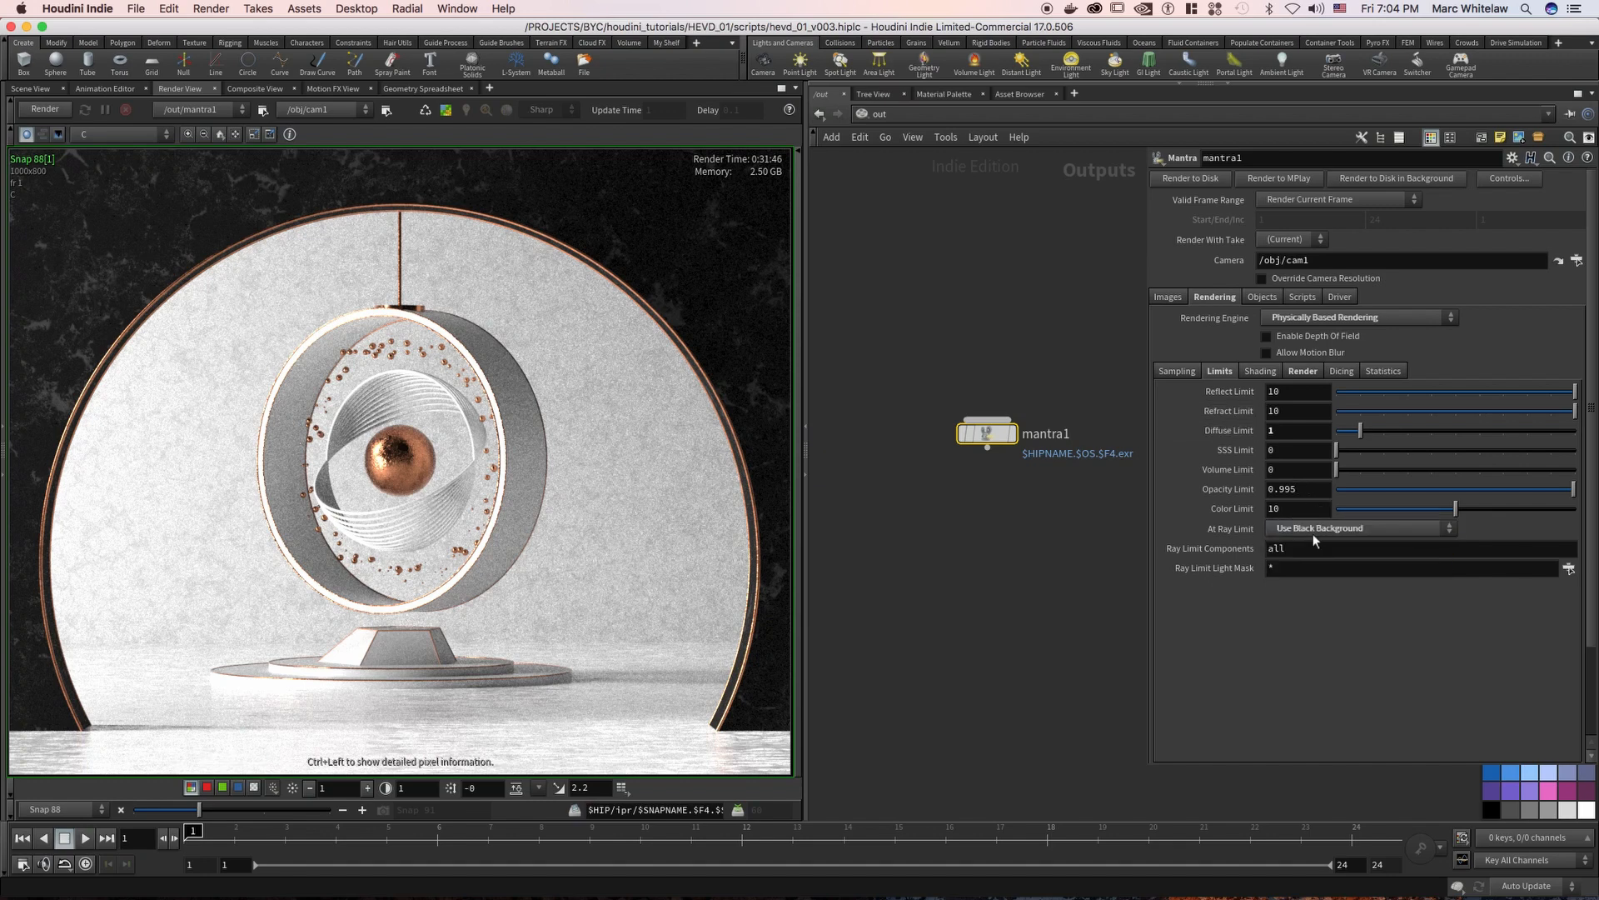
# Review the rendering engine options and keep Physically Based Rendering selected for mantra1
pyautogui.click(1177, 372)
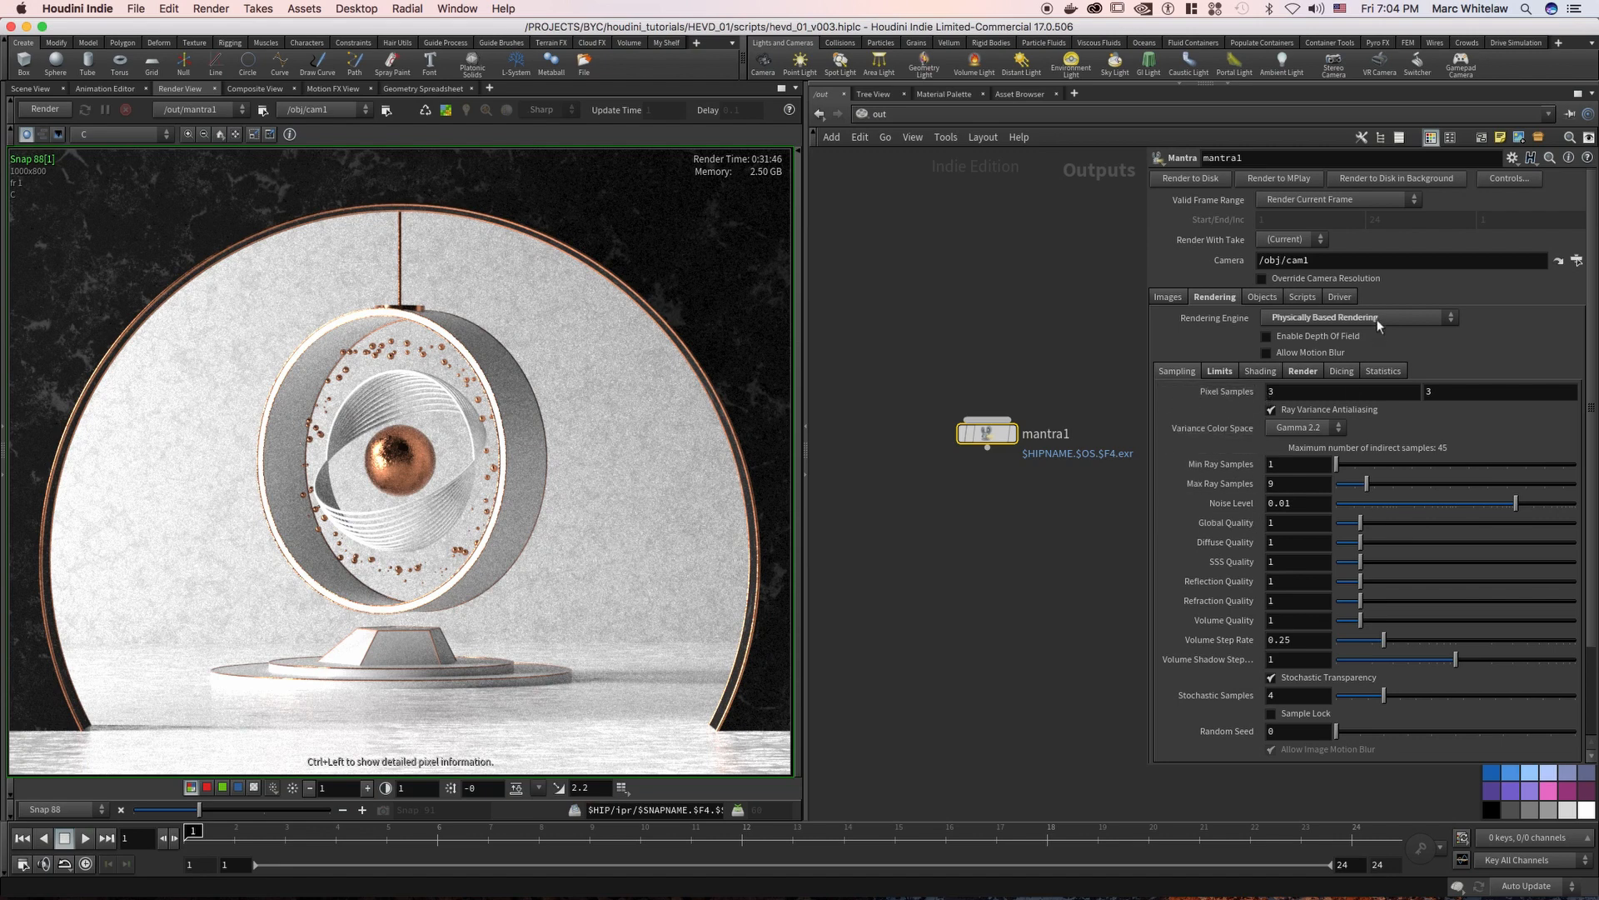
pyautogui.click(1342, 317)
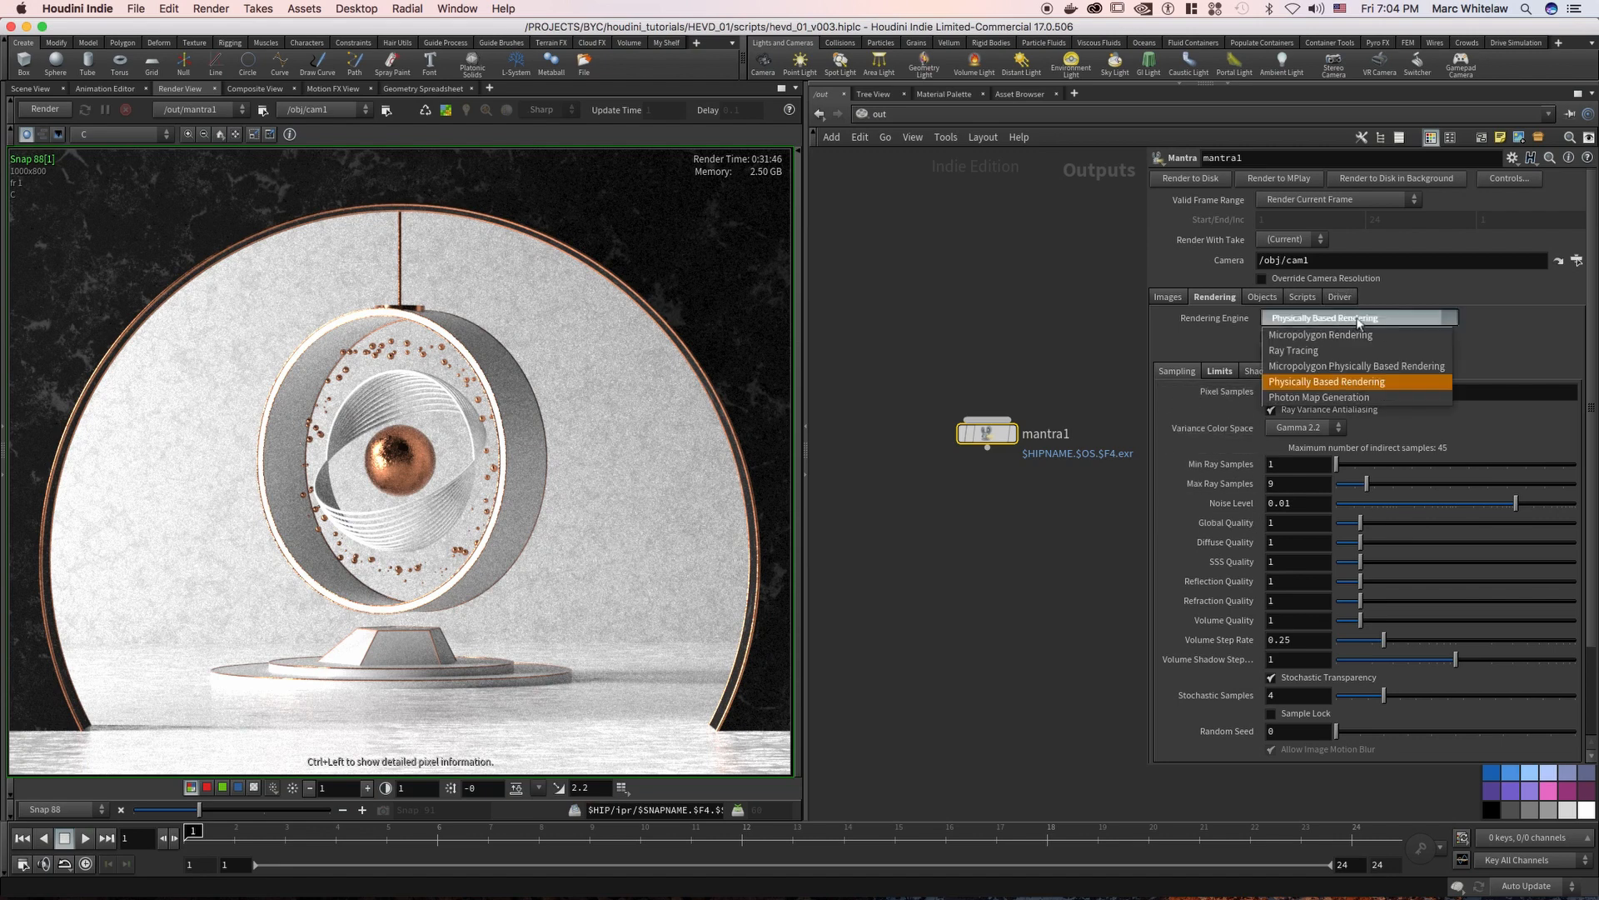
pyautogui.click(1327, 384)
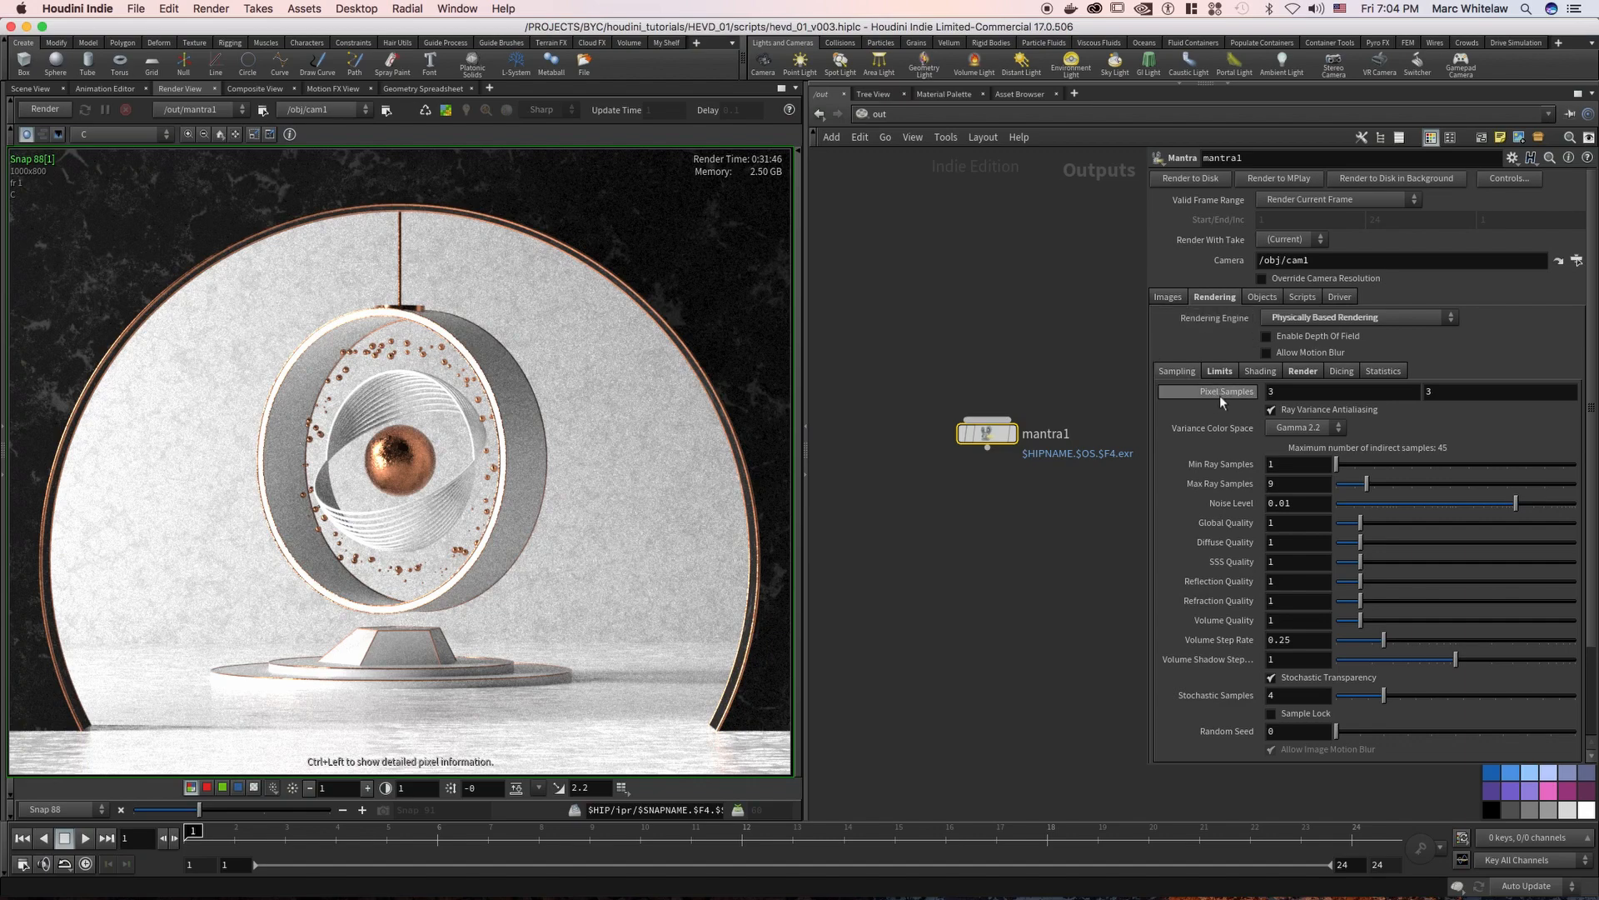
# Set mantra1's Pixel Samples to 4 by 4
pyautogui.doubleClick(1287, 392)
pyautogui.write('4')
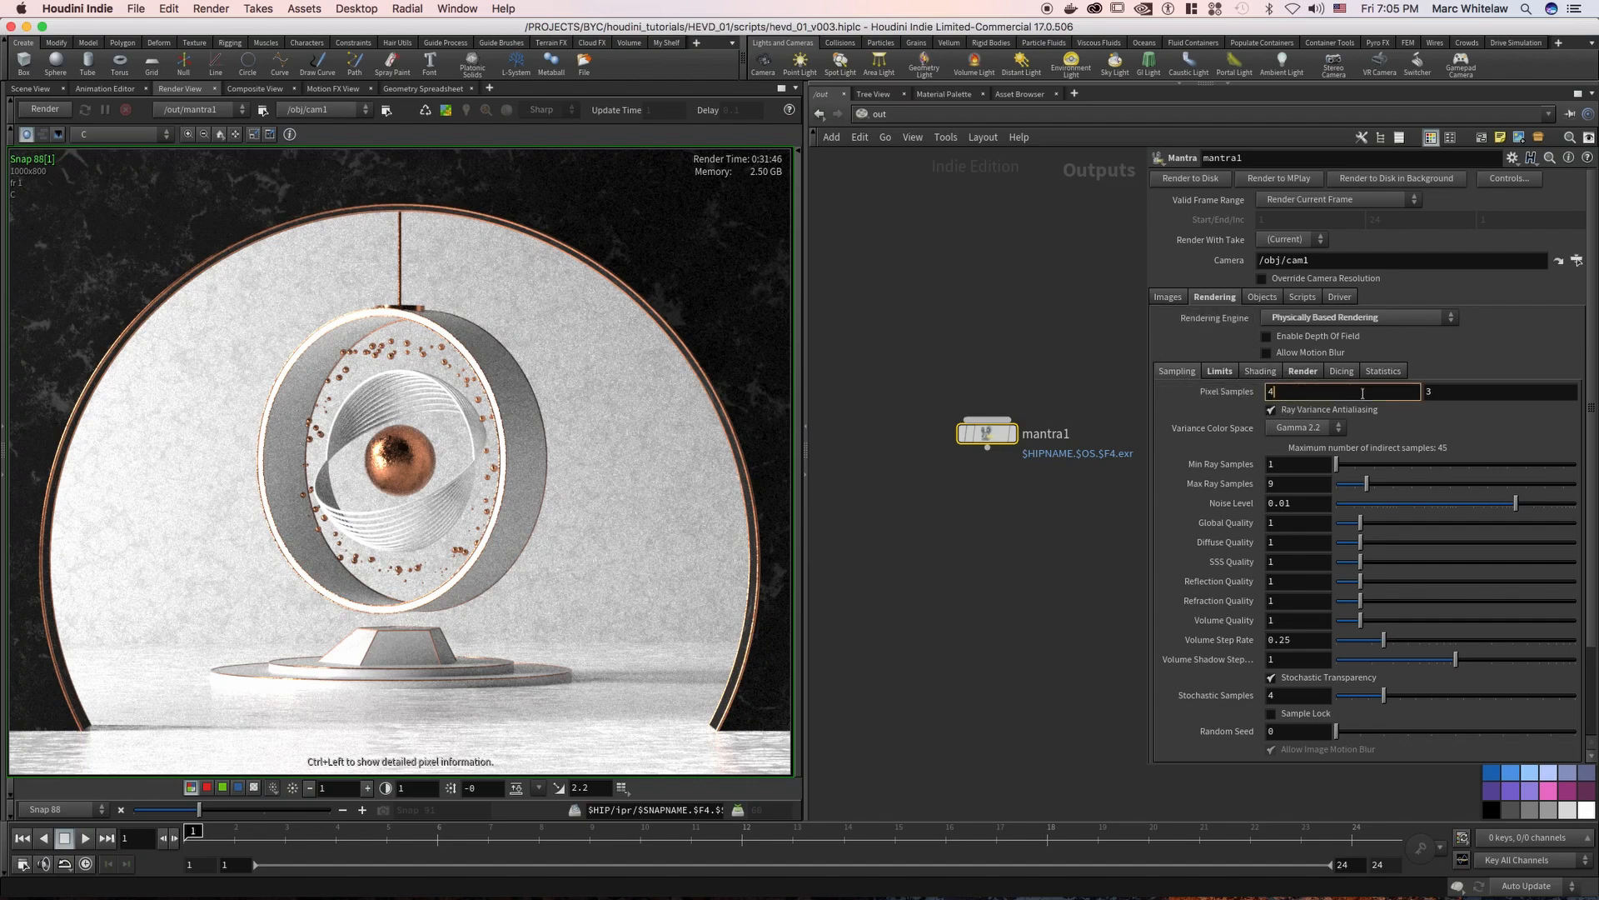
pyautogui.moveTo(1442, 393); pyautogui.dragTo(1400, 396)
pyautogui.write('4')
pyautogui.press('Return')
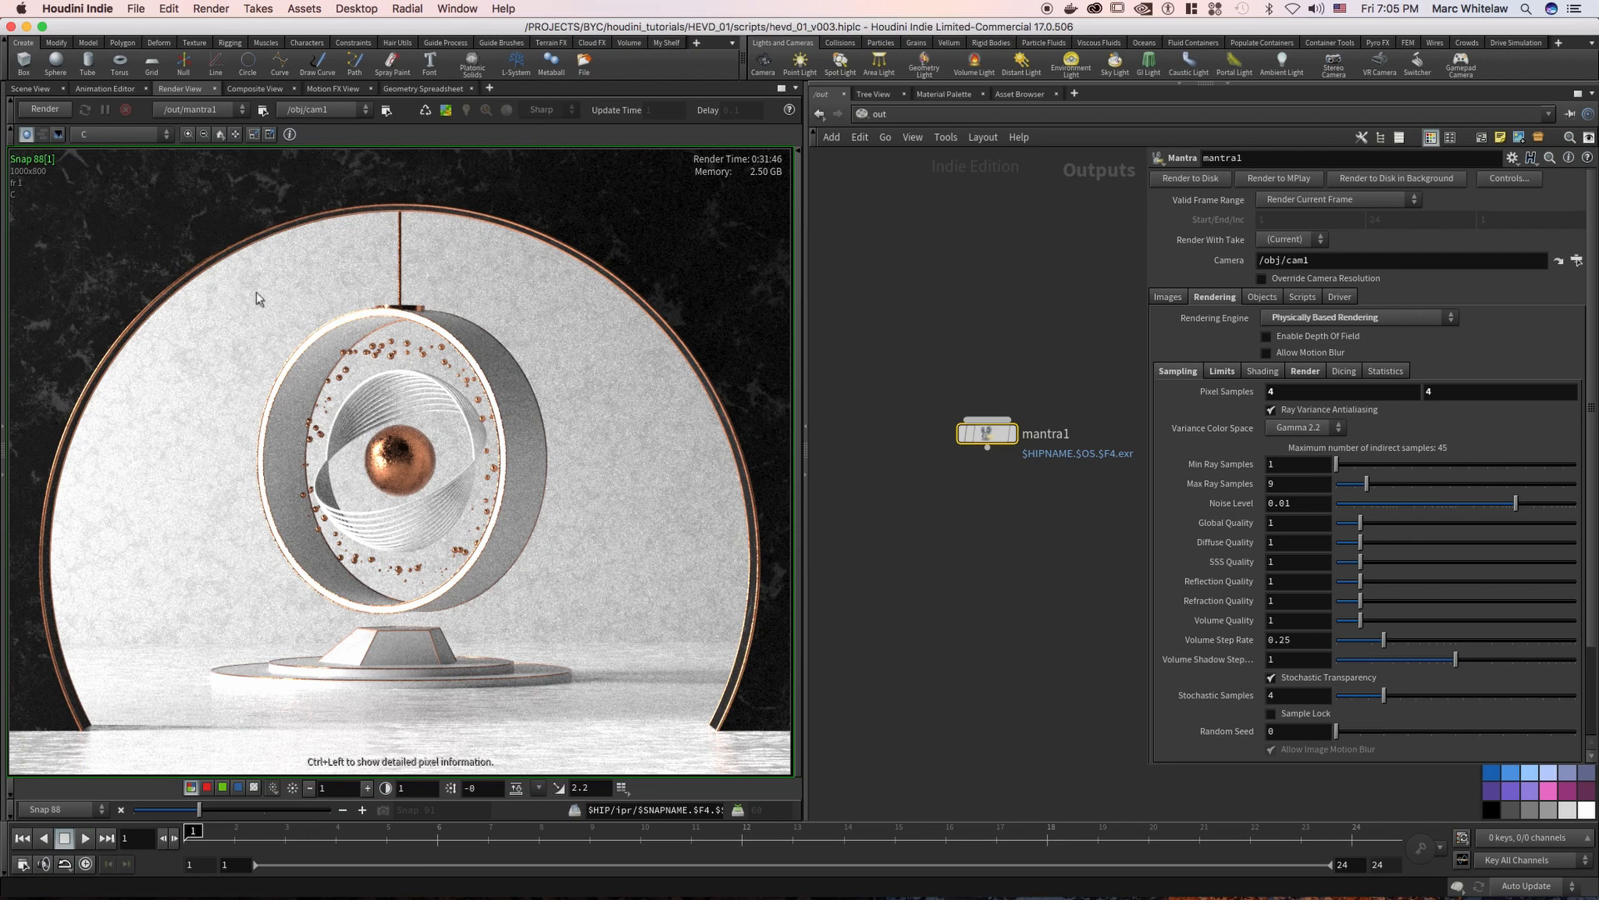
# Check the Pixel Samples values and set Max Ray Samples to 30
pyautogui.doubleClick(1270, 391)
pyautogui.click(1437, 392)
pyautogui.click(1298, 484)
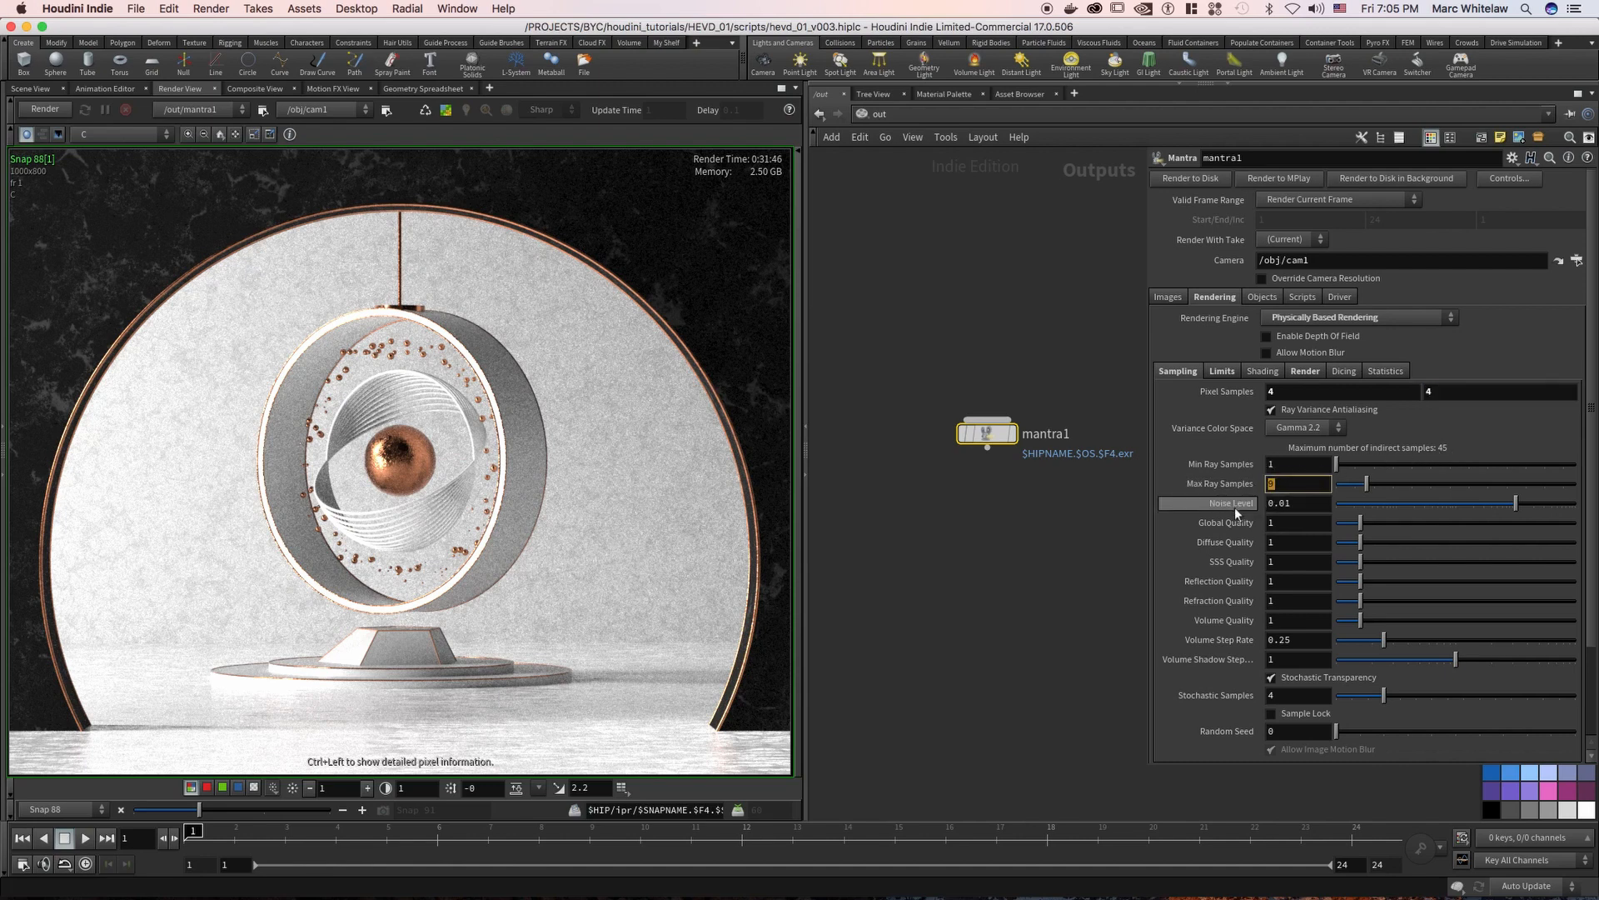
pyautogui.write('30')
pyautogui.press('Return')
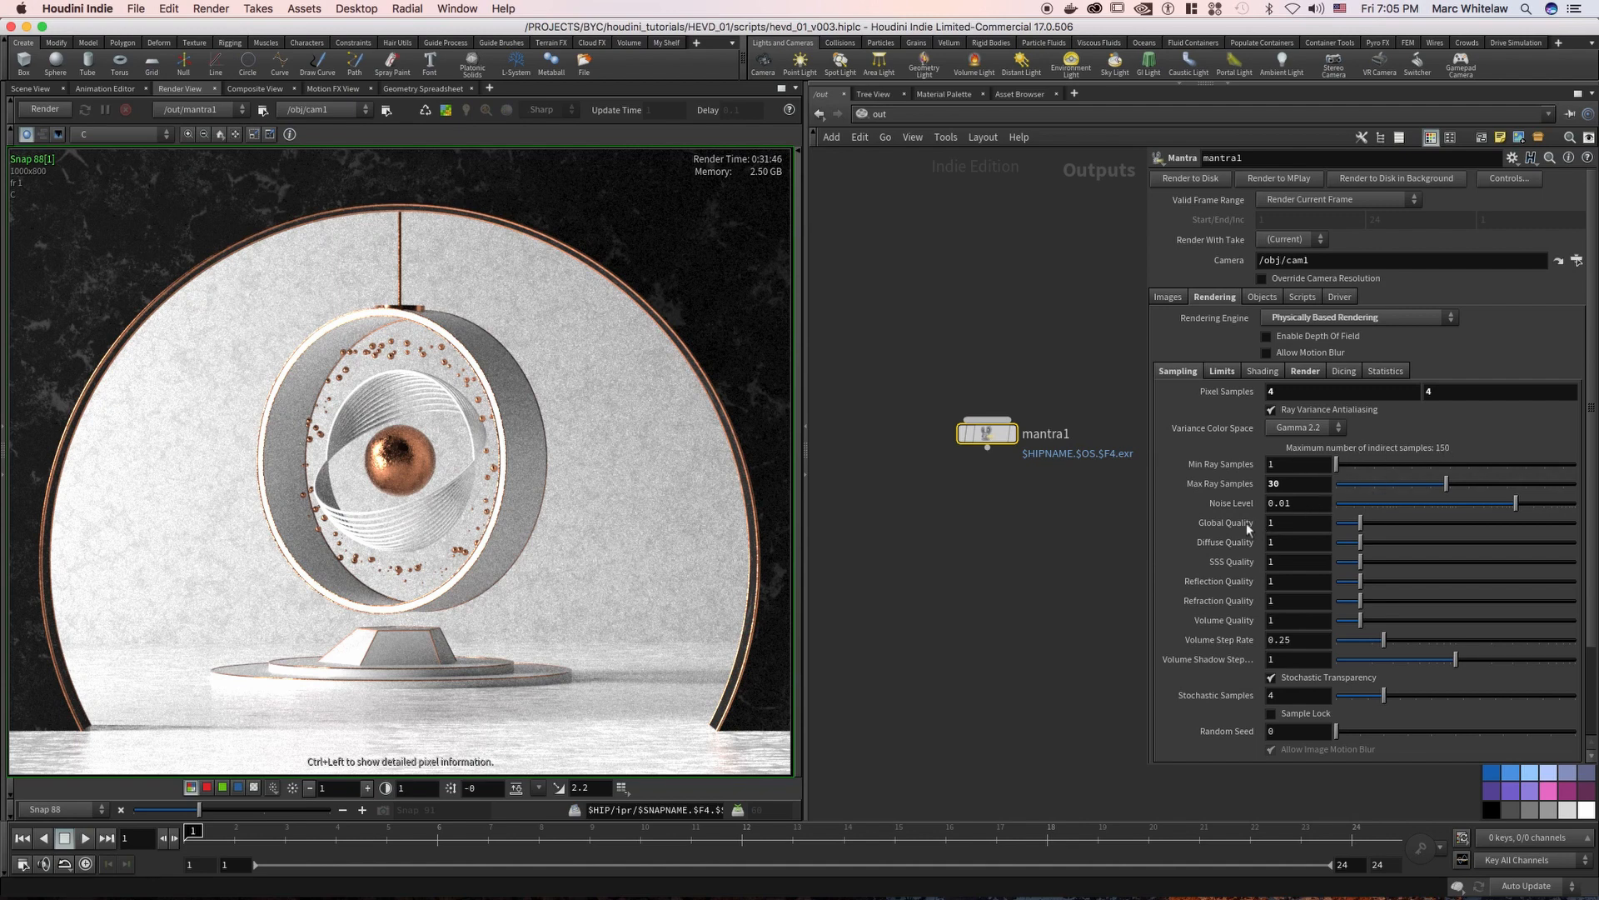
# Set the Diffuse, SSS, Reflection, Refraction and Volume Quality values to 0
pyautogui.click(1282, 544)
pyautogui.write('0')
pyautogui.press('Tab')
pyautogui.write('0')
pyautogui.press('Tab')
pyautogui.write('0')
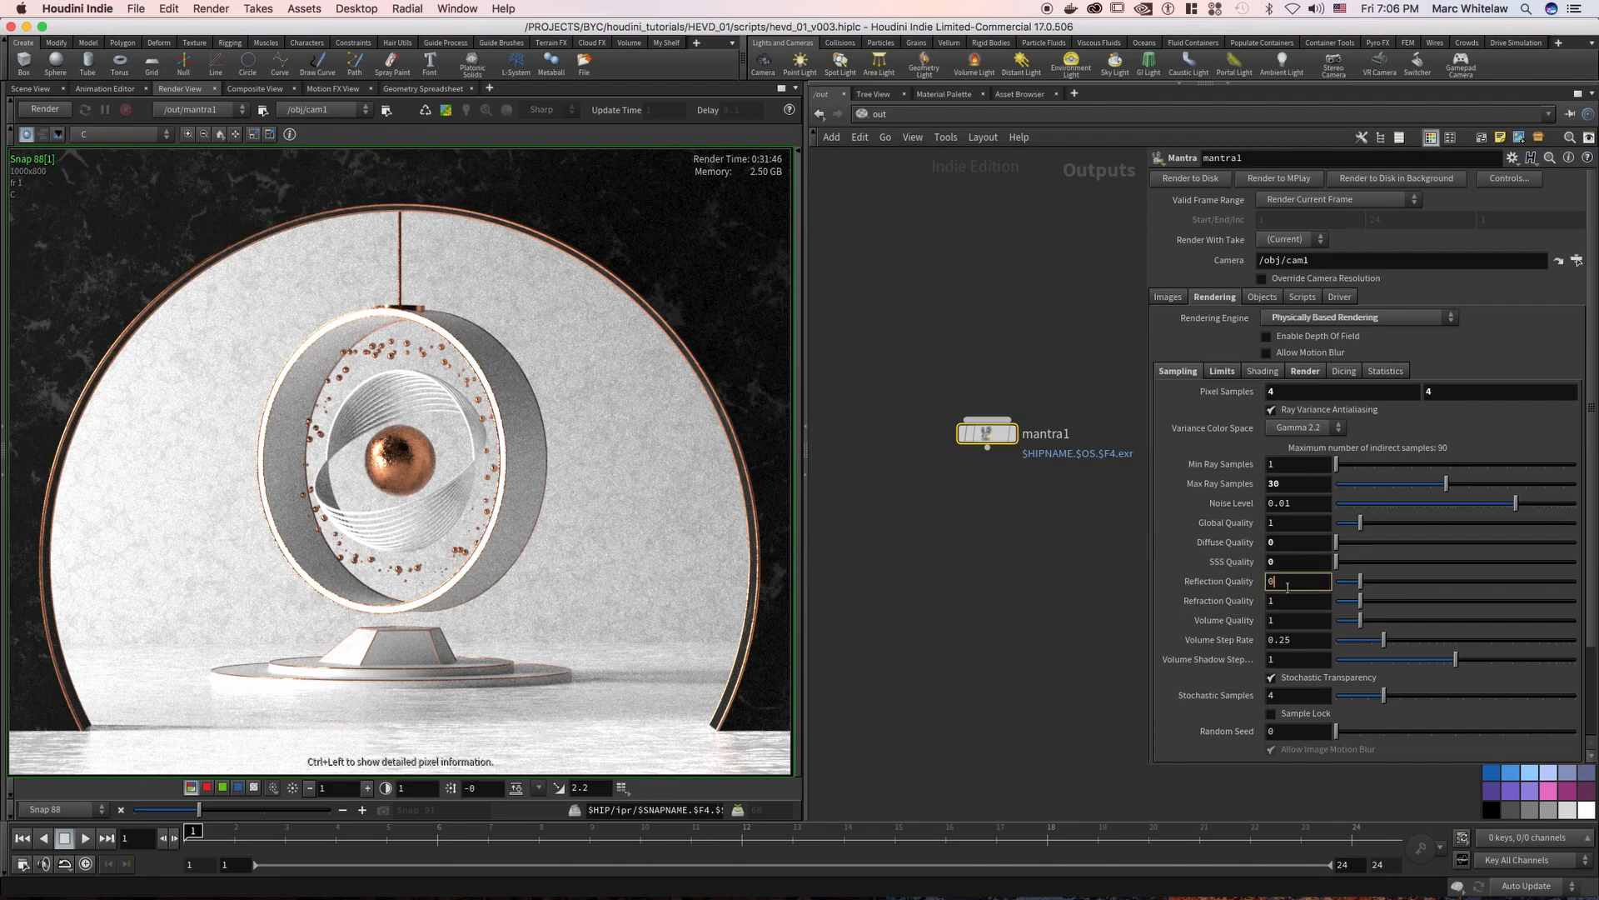
pyautogui.press('Tab')
pyautogui.write('0')
pyautogui.press('Tab')
pyautogui.write('0')
pyautogui.press('Return')
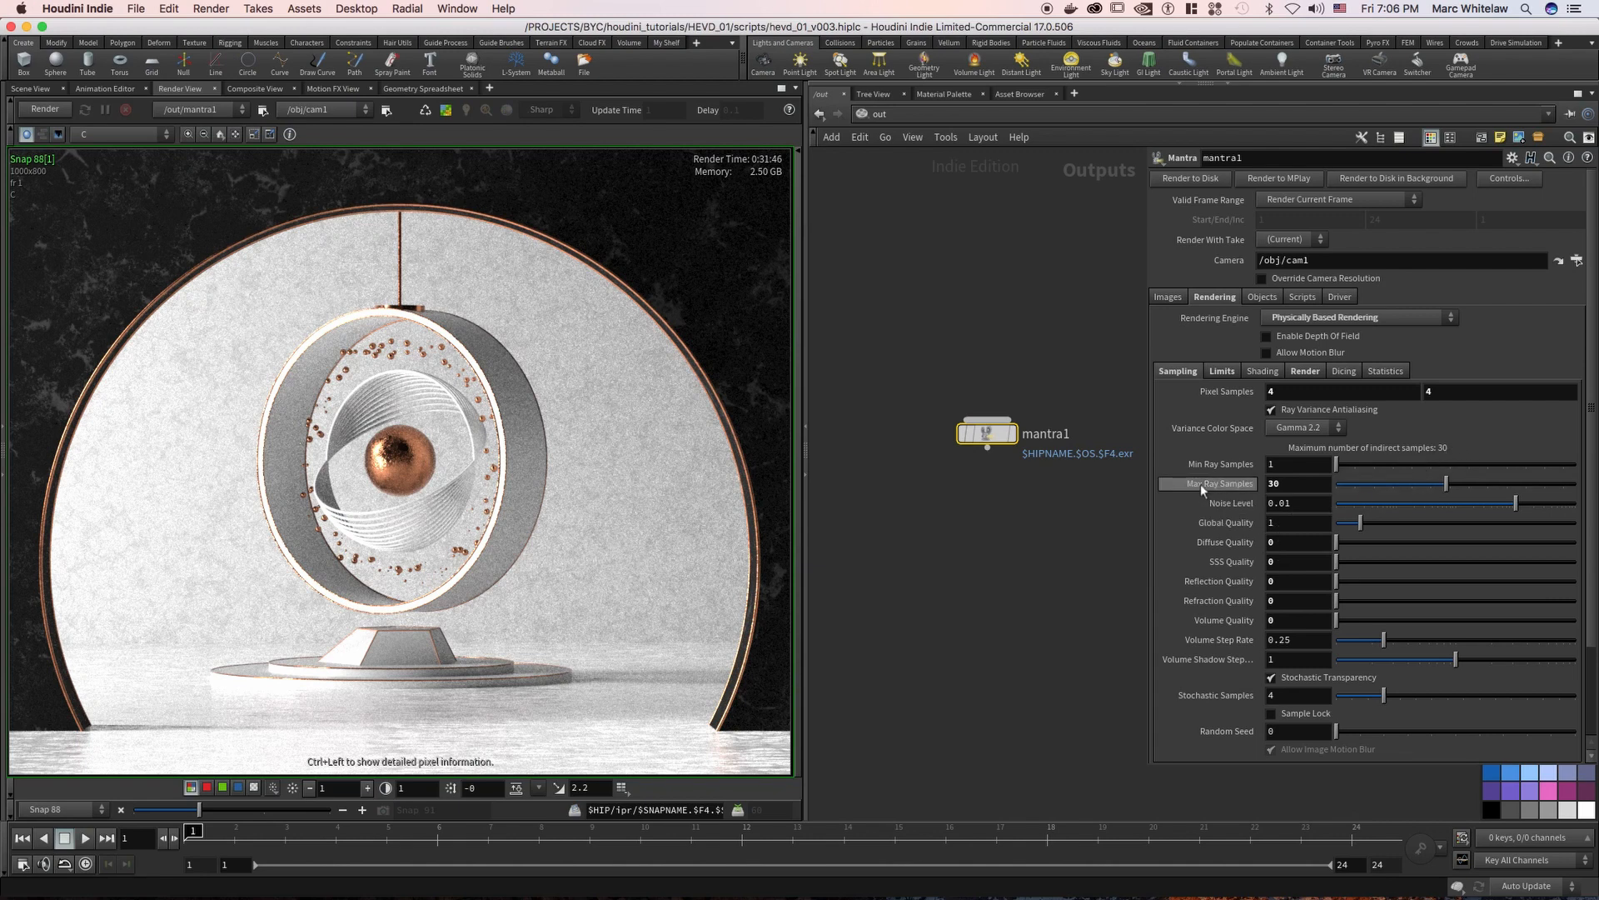
# Set Global Quality to 0 as a test and restore it to 1
pyautogui.click(1293, 483)
pyautogui.click(1288, 525)
pyautogui.write('0')
pyautogui.press('Return')
pyautogui.click(1283, 524)
pyautogui.write('1')
pyautogui.press('Return')
# Set Diffuse Quality and SSS Quality back to 1
pyautogui.click(1288, 543)
pyautogui.write('1')
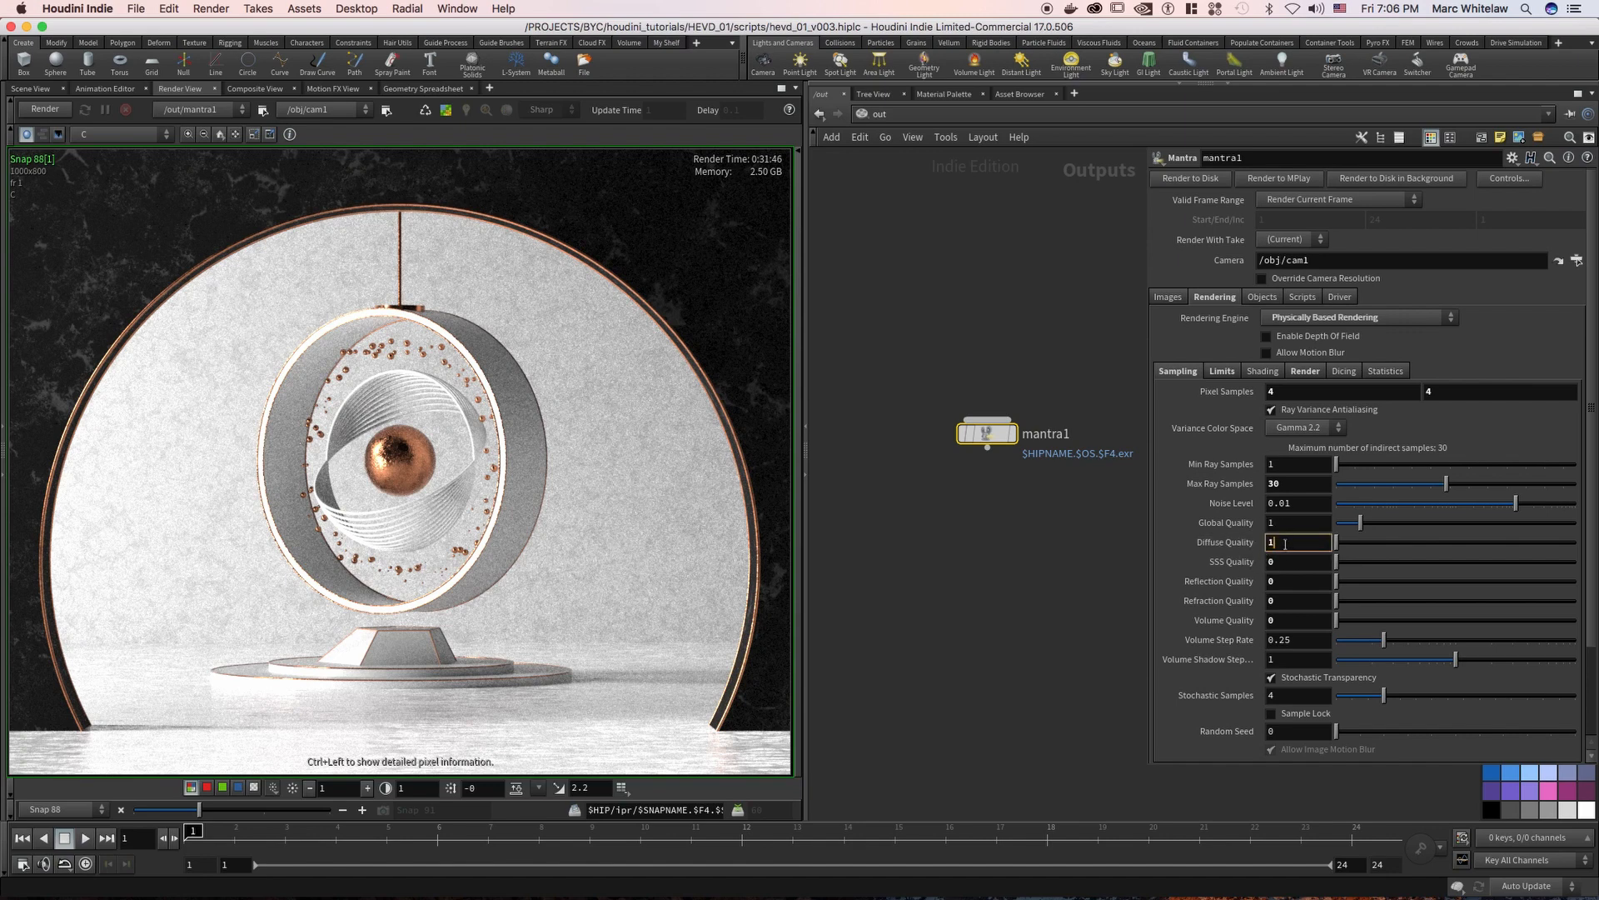
pyautogui.press('Return')
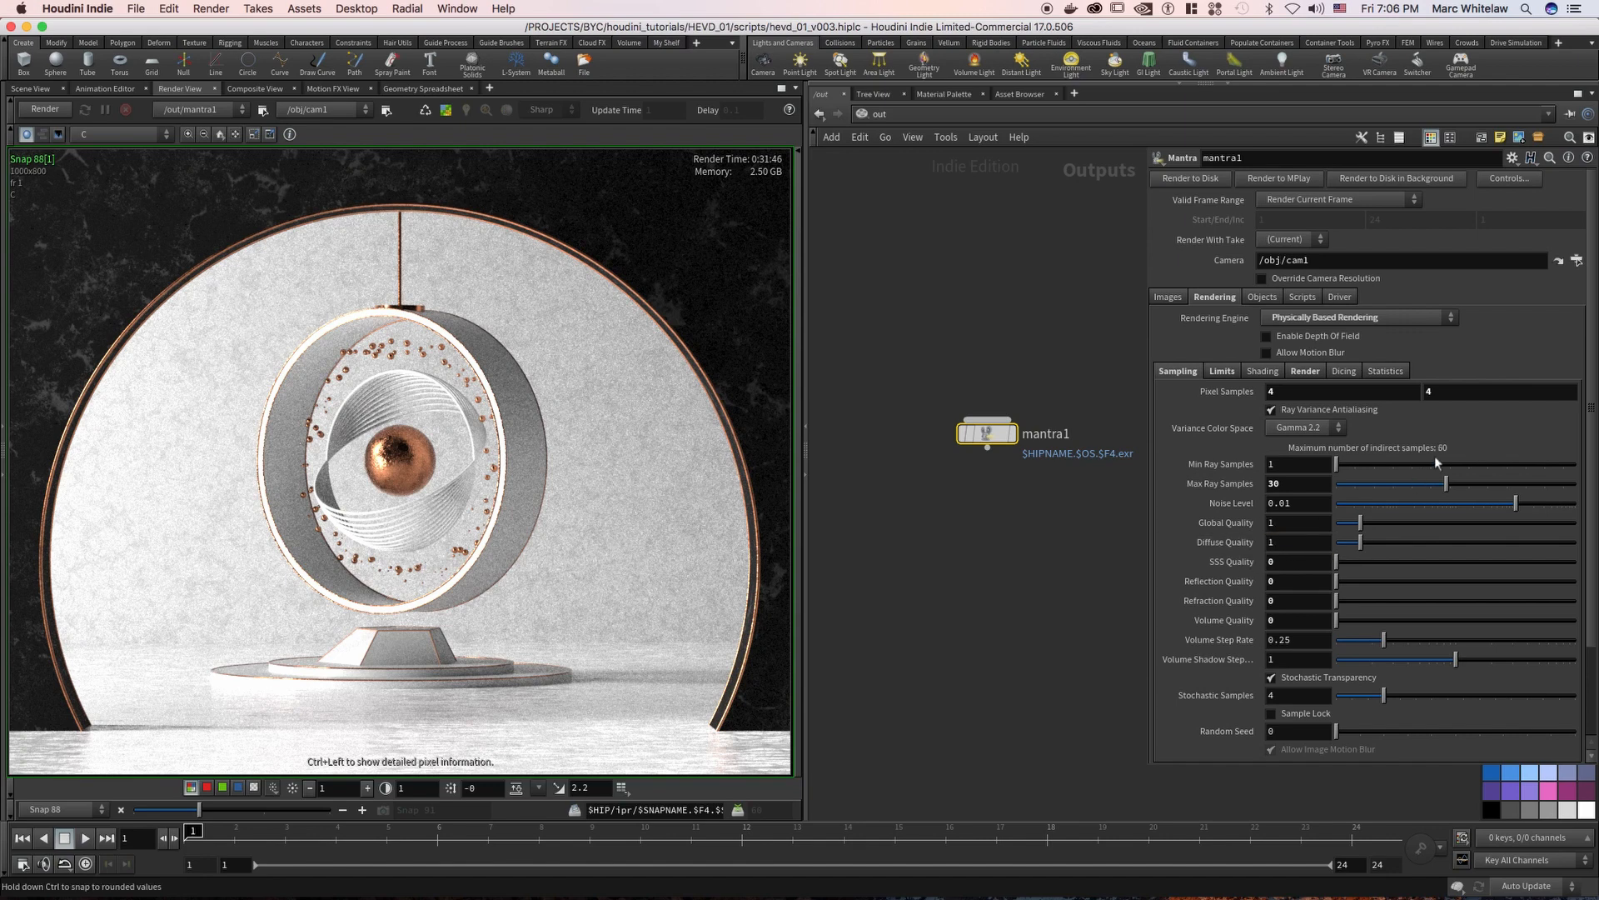
pyautogui.doubleClick(1271, 561)
pyautogui.moveTo(1254, 568); pyautogui.dragTo(1258, 570)
pyautogui.write('1')
pyautogui.press('Return')
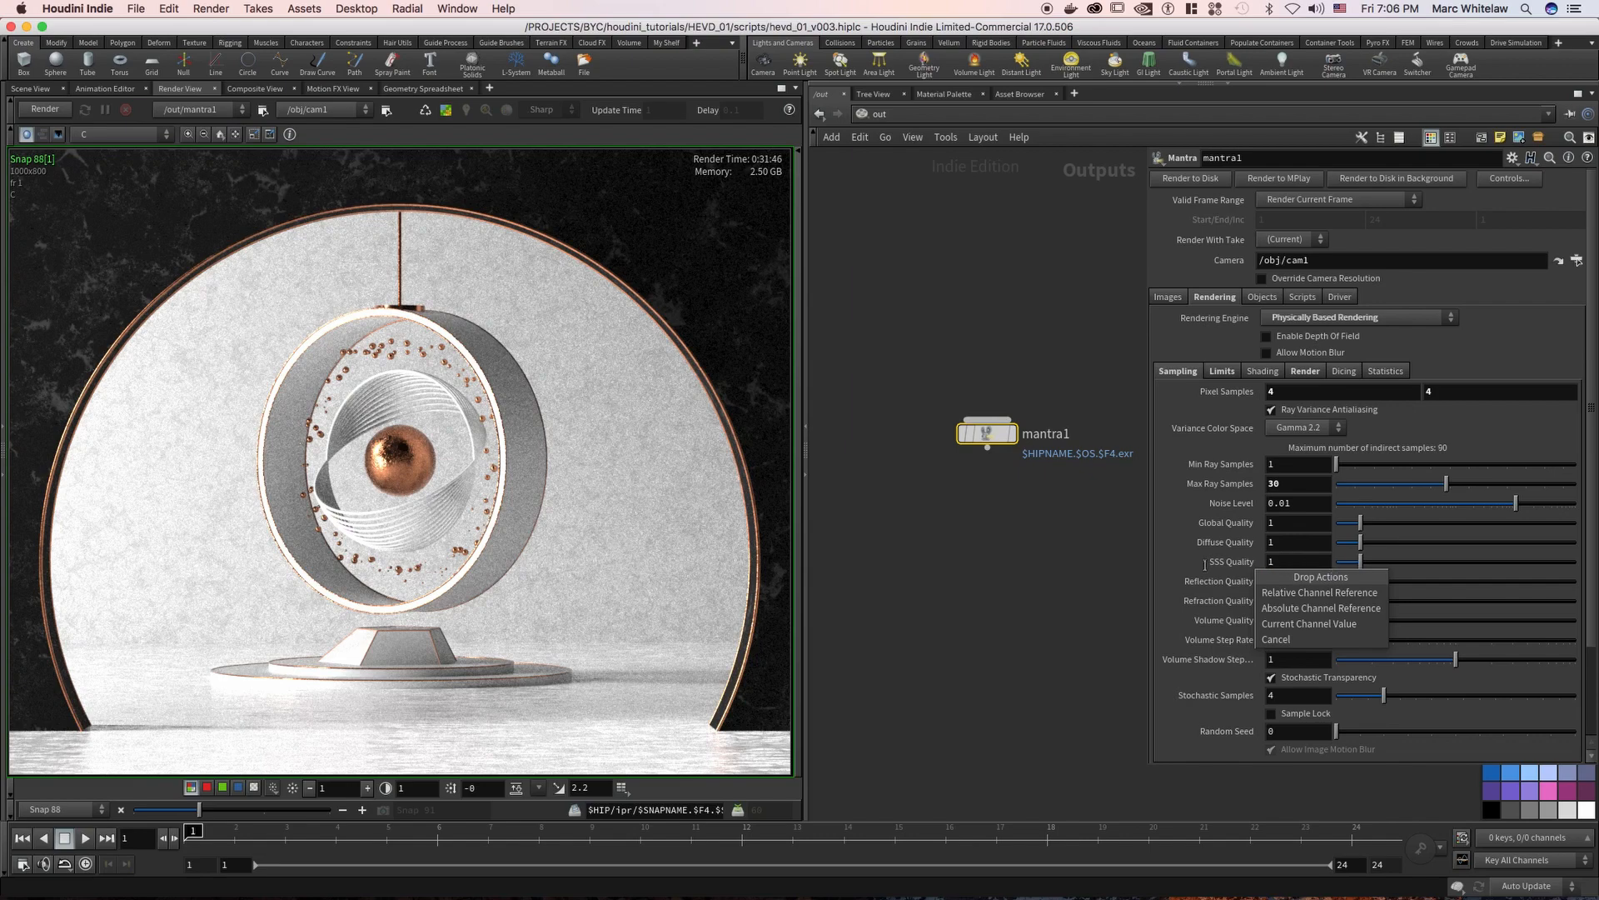
pyautogui.click(1226, 561)
# Set Reflection, Refraction and Volume Quality back to 1
pyautogui.click(1272, 583)
pyautogui.write('1')
pyautogui.press('Tab')
pyautogui.write('1')
pyautogui.press('Tab')
pyautogui.write('1')
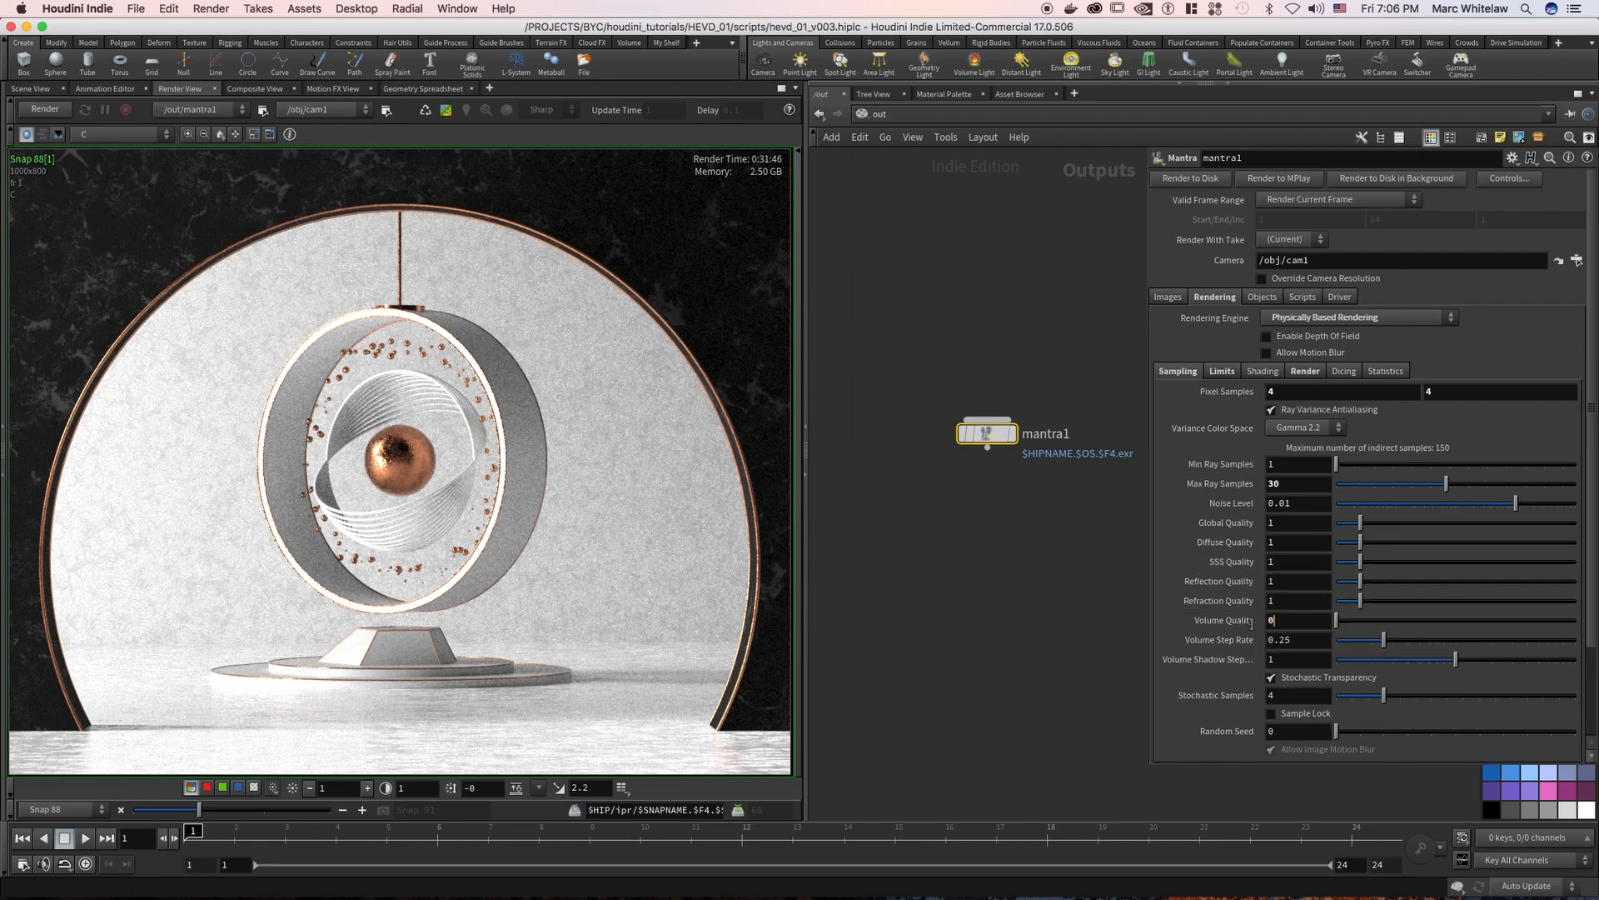
pyautogui.press('Return')
# Set Max Ray Samples to 9 and review the Global, Diffuse and SSS Quality fields
pyautogui.click(1289, 483)
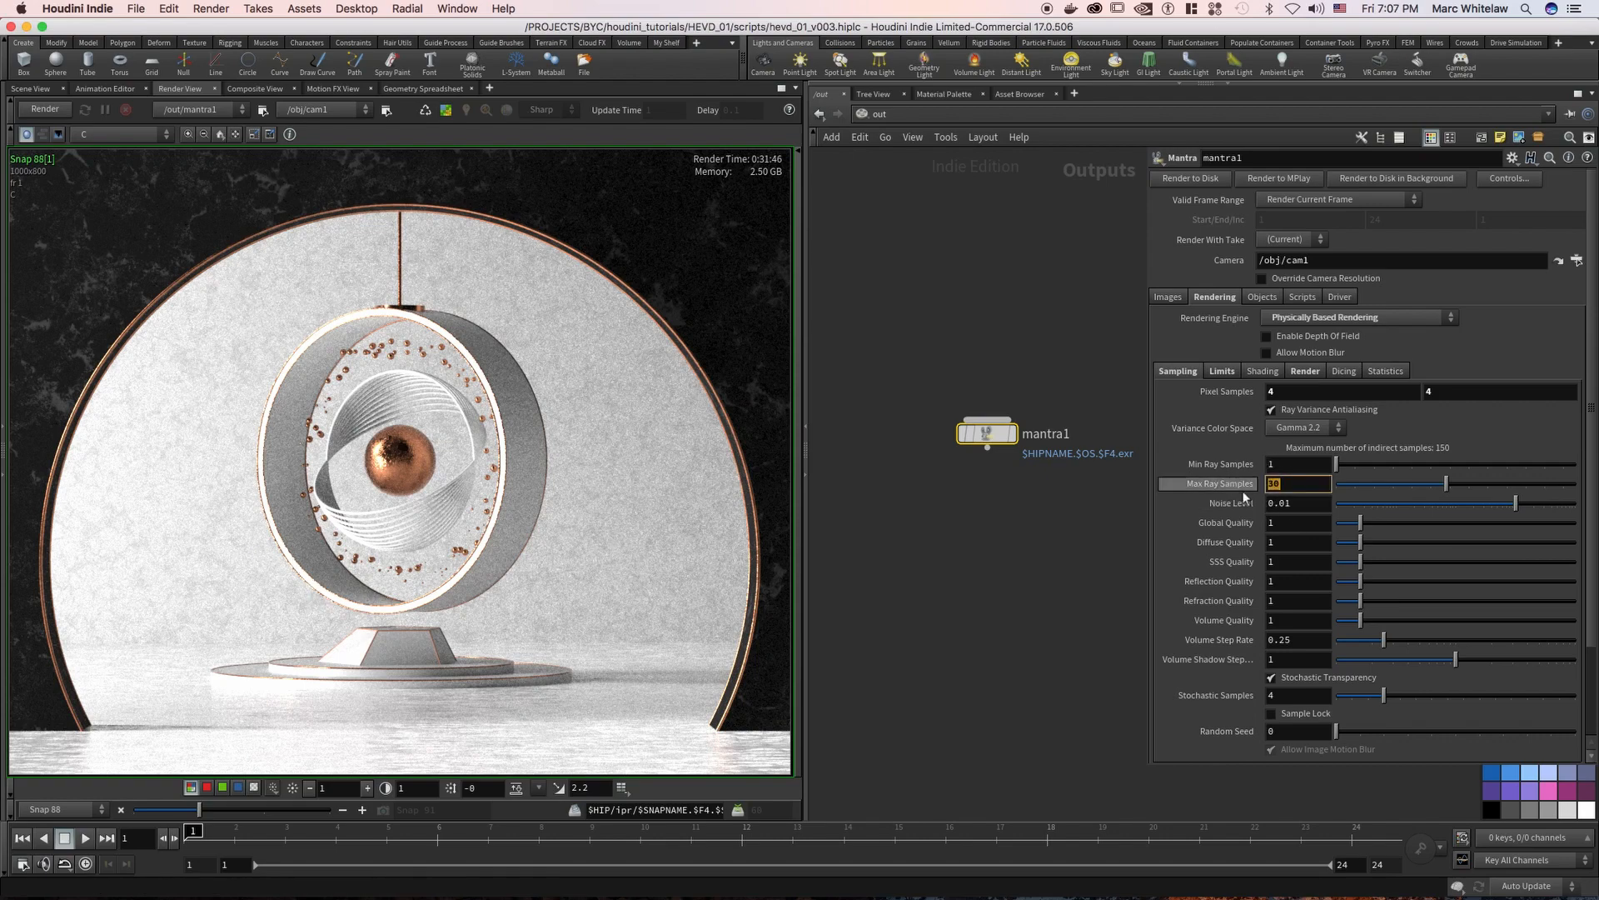
pyautogui.write('9')
pyautogui.press('Return')
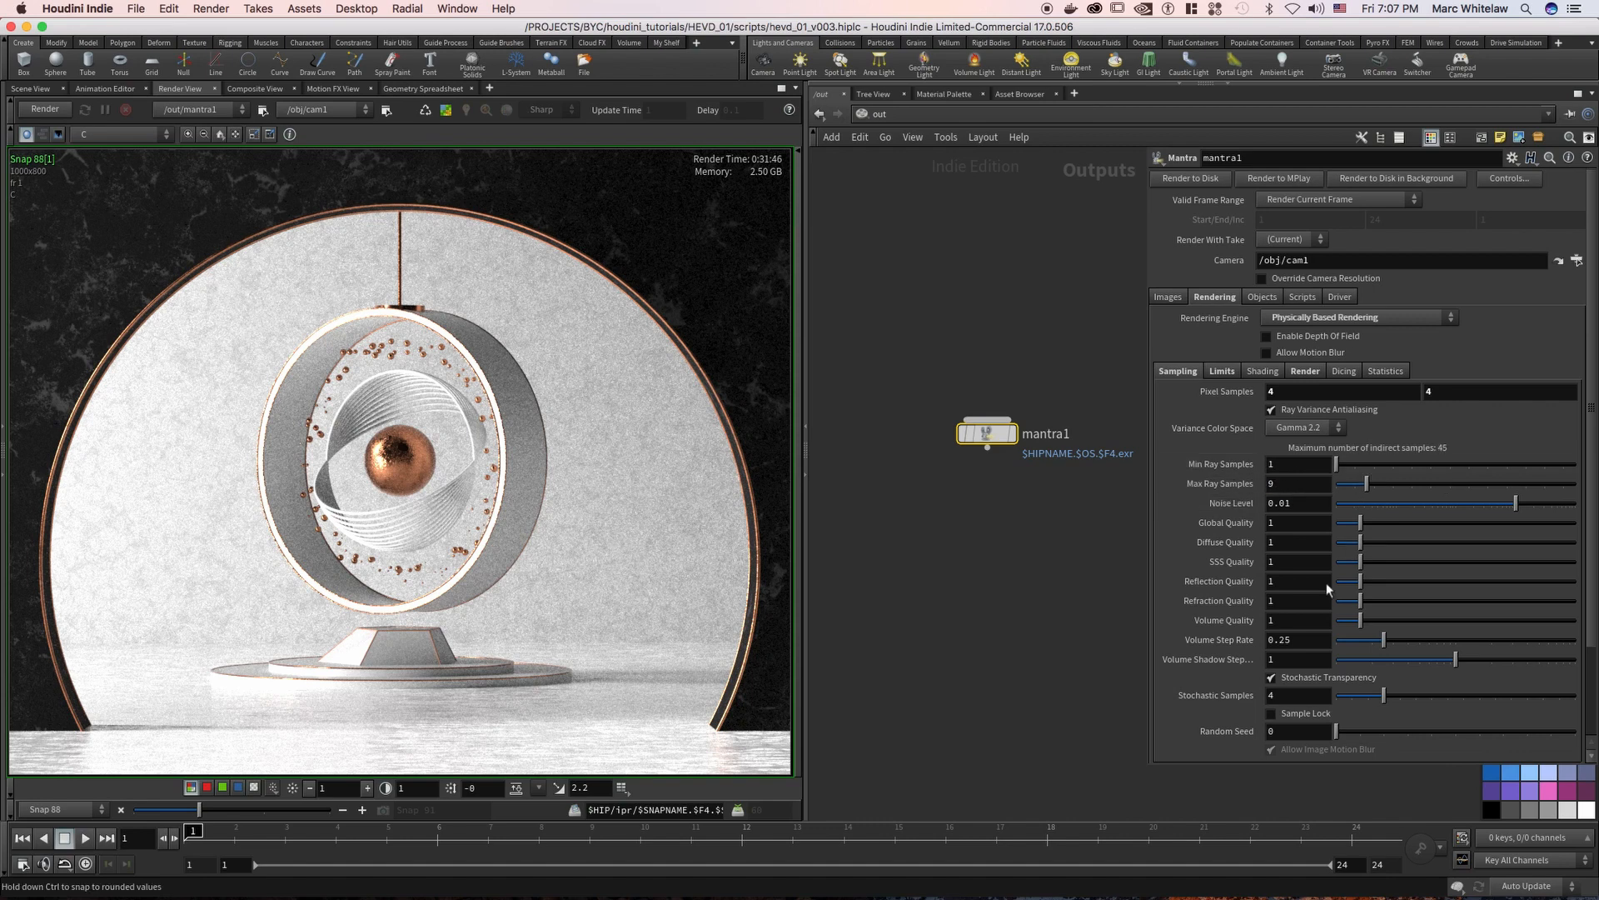
pyautogui.click(1279, 487)
pyautogui.click(1287, 522)
pyautogui.click(1287, 542)
pyautogui.click(1287, 561)
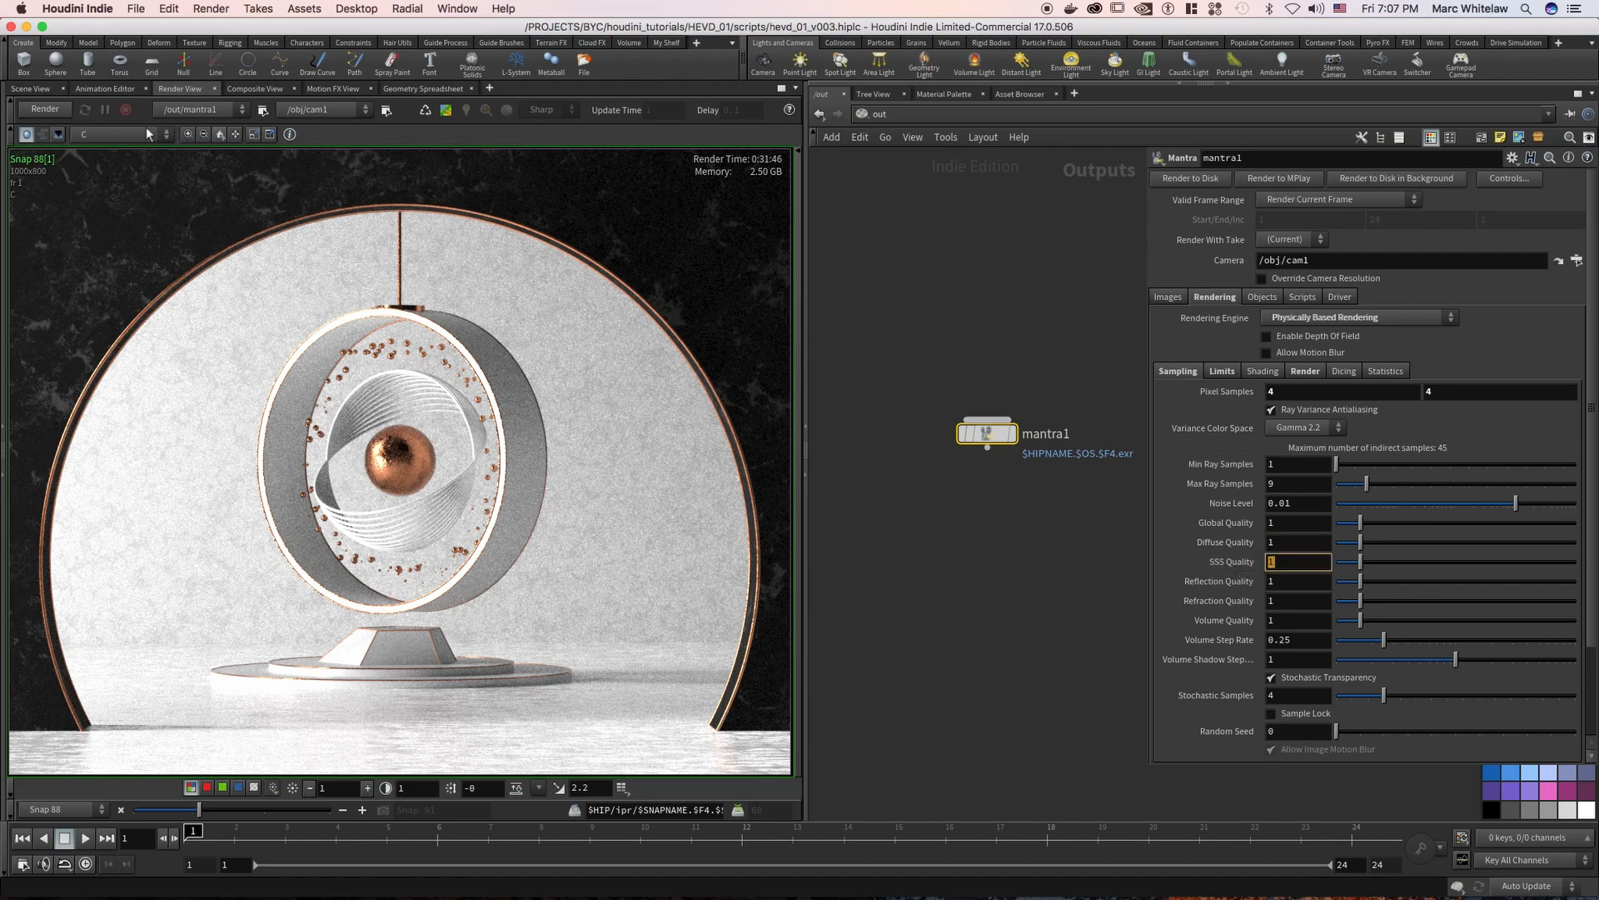
# Display the indirect_reflect plane in the render view and set mantra1's Reflection Quality to 4
pyautogui.click(108, 135)
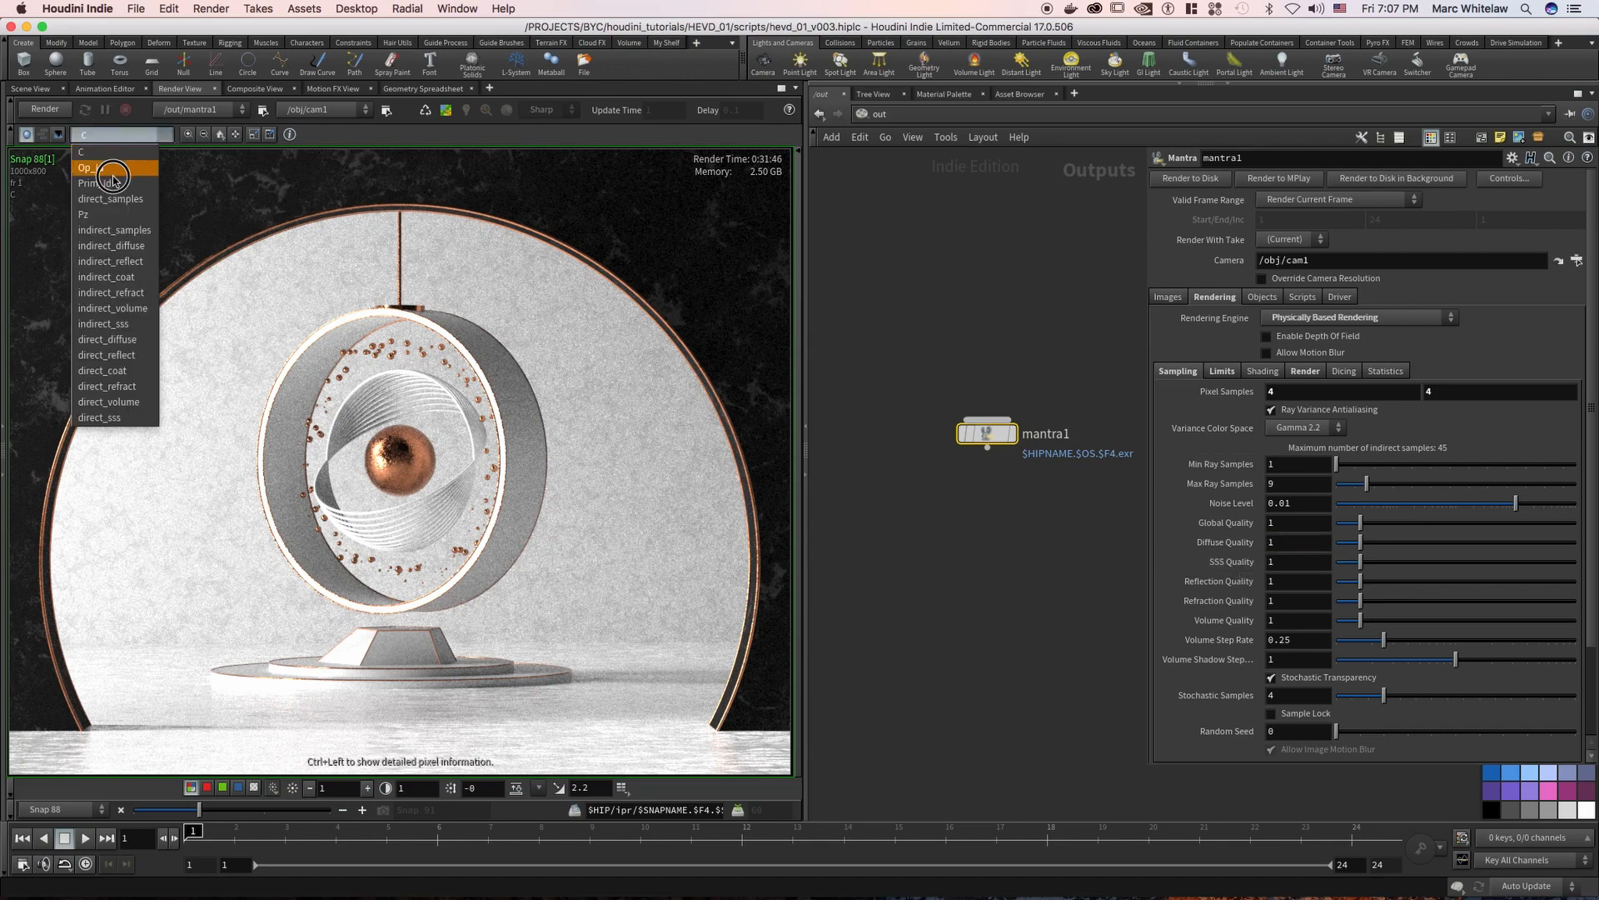
pyautogui.click(110, 261)
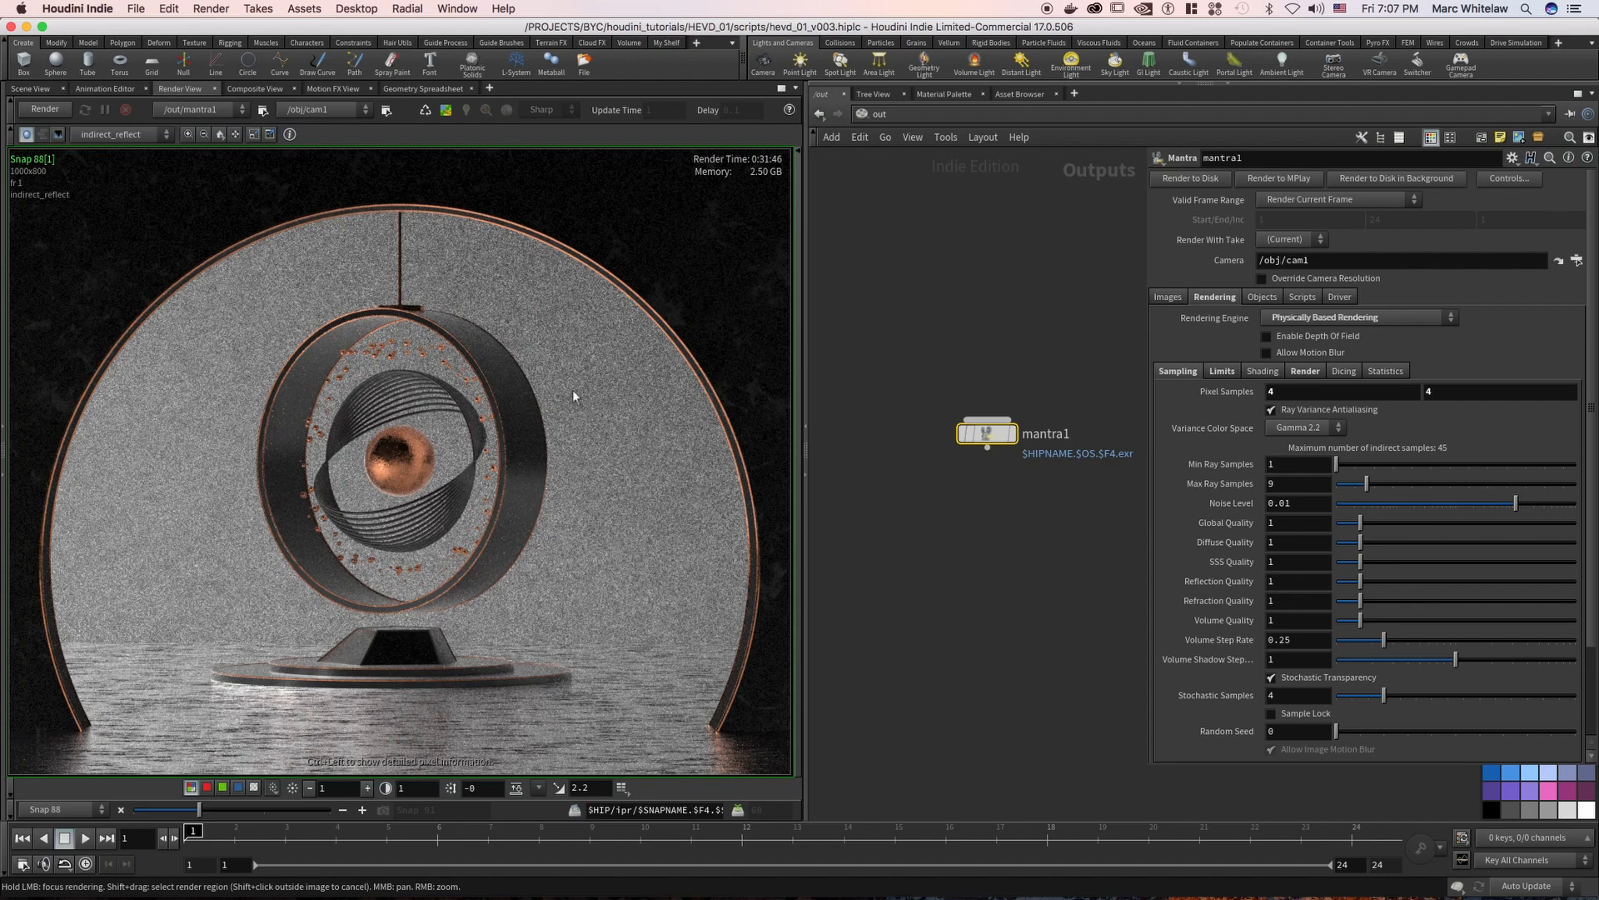
pyautogui.doubleClick(1279, 580)
pyautogui.write('4')
pyautogui.press('Return')
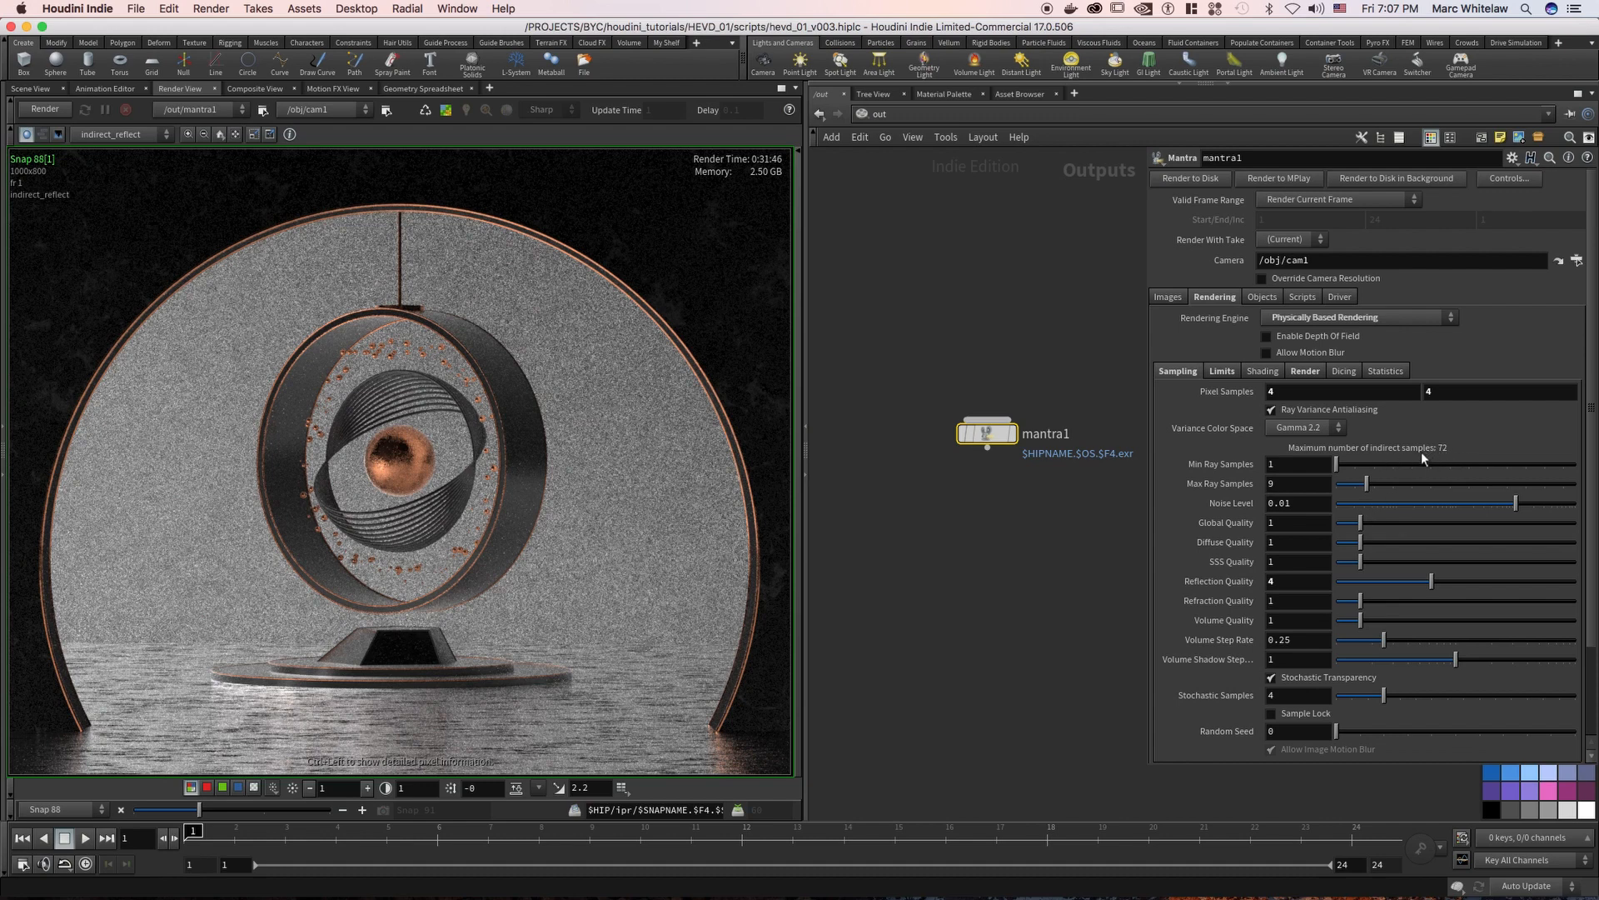
pyautogui.click(1294, 581)
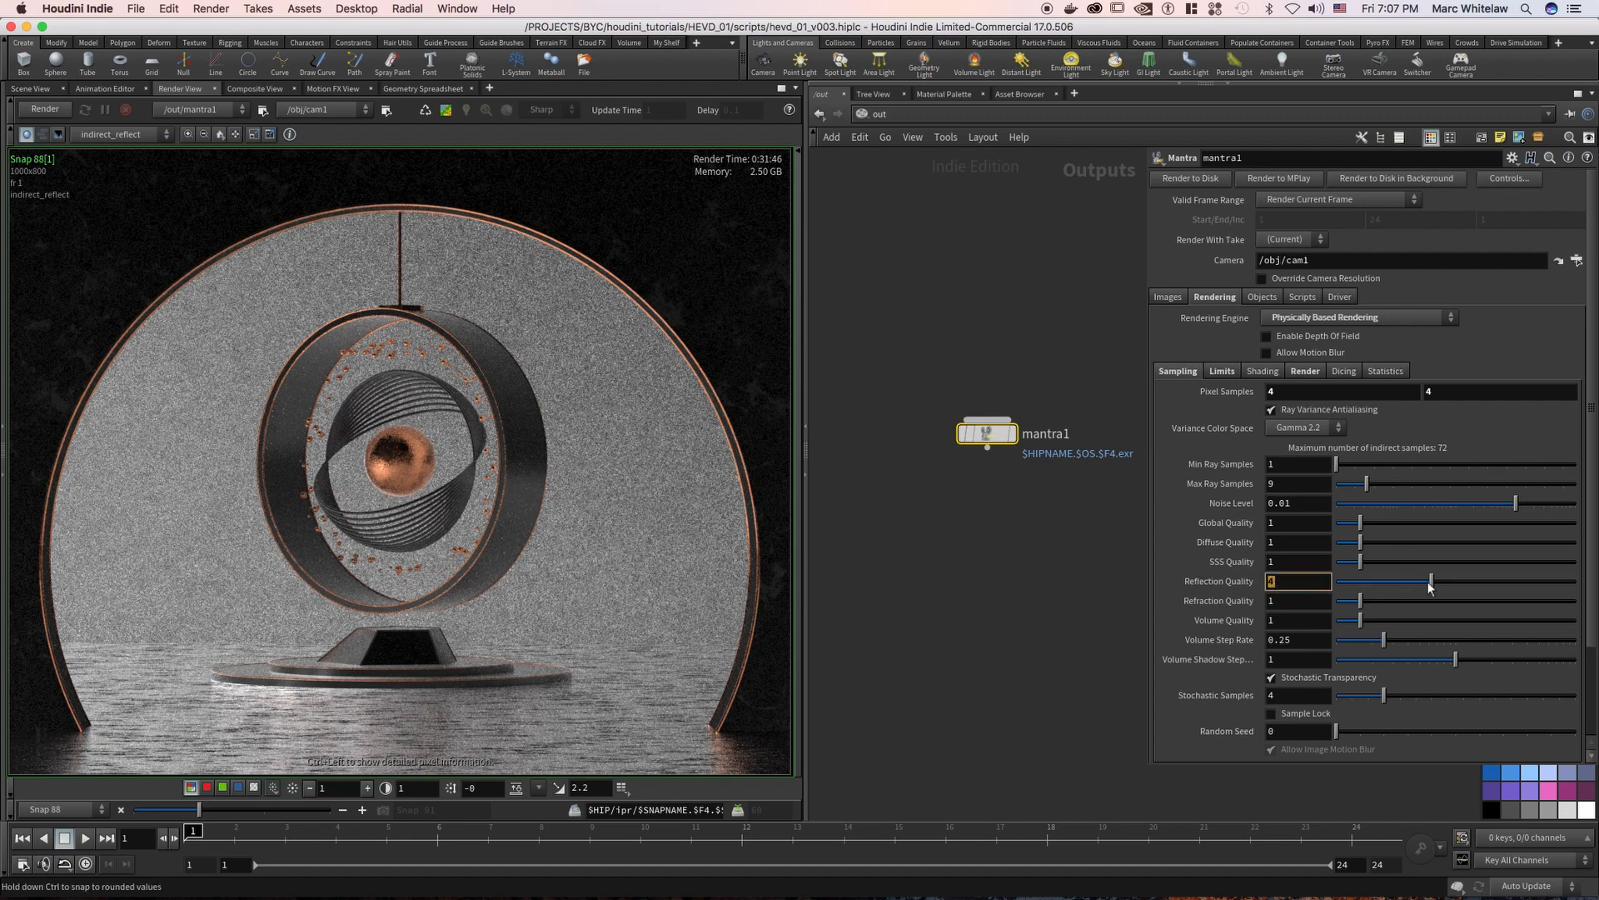
# Set Max Ray Samples to 10 and open the Reflection Quality value for editing
pyautogui.moveTo(1291, 482); pyautogui.dragTo(1251, 489)
pyautogui.write('10')
pyautogui.press('Return')
pyautogui.click(1283, 581)
pyautogui.click(1287, 584)
pyautogui.doubleClick(1288, 583)
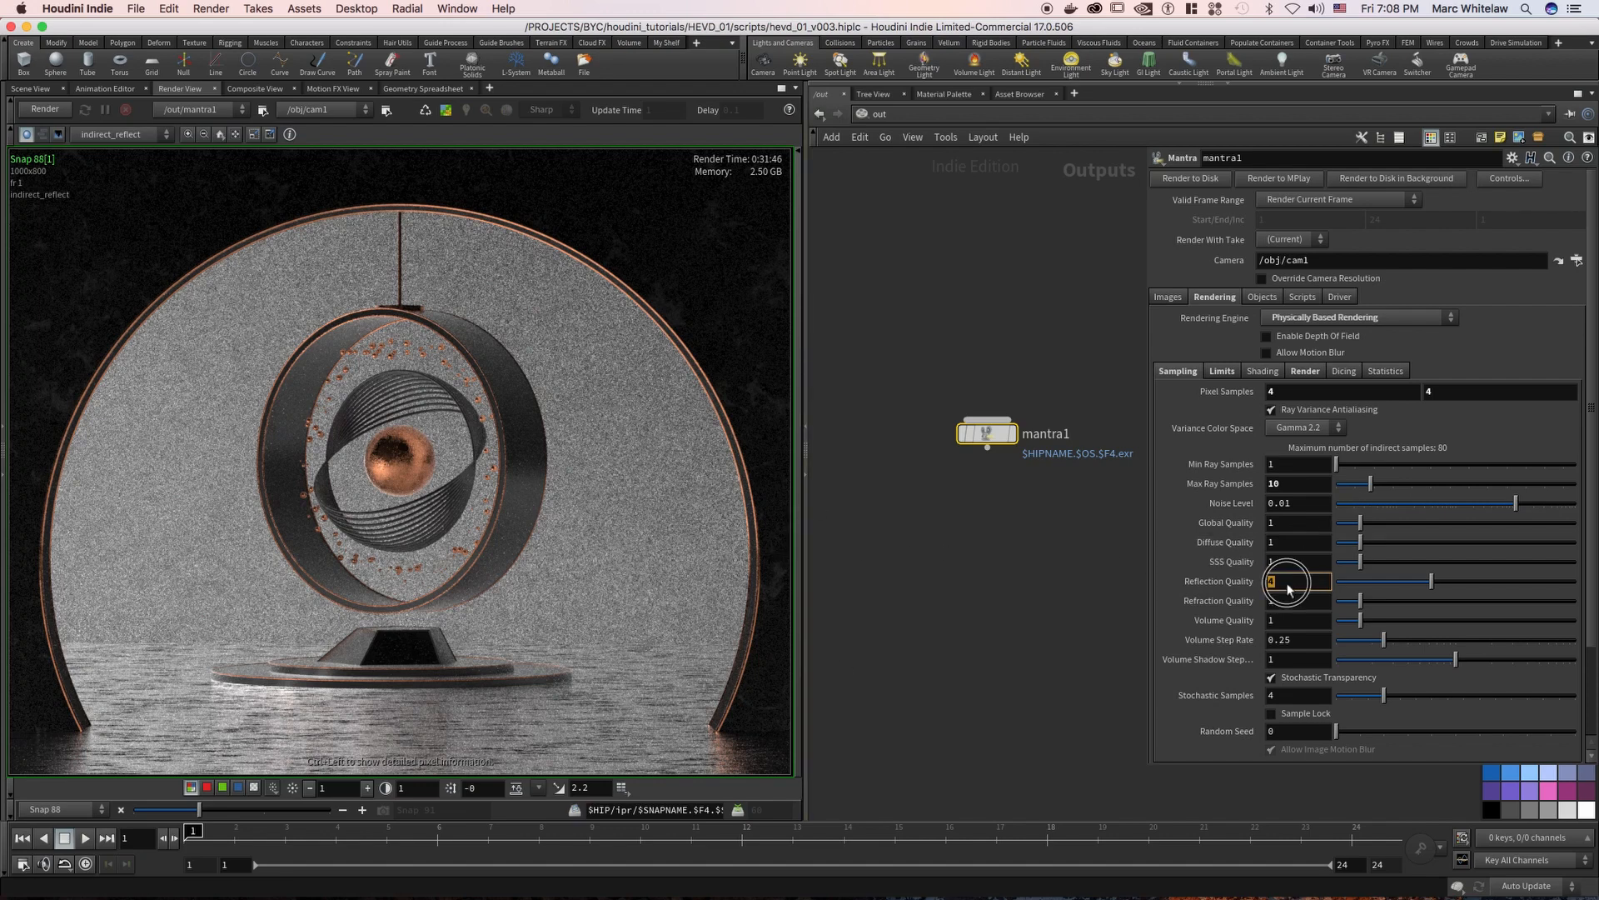
# Try Reflection Quality values of 10 and 2, and return it to 1
pyautogui.write('0')
pyautogui.press('Return')
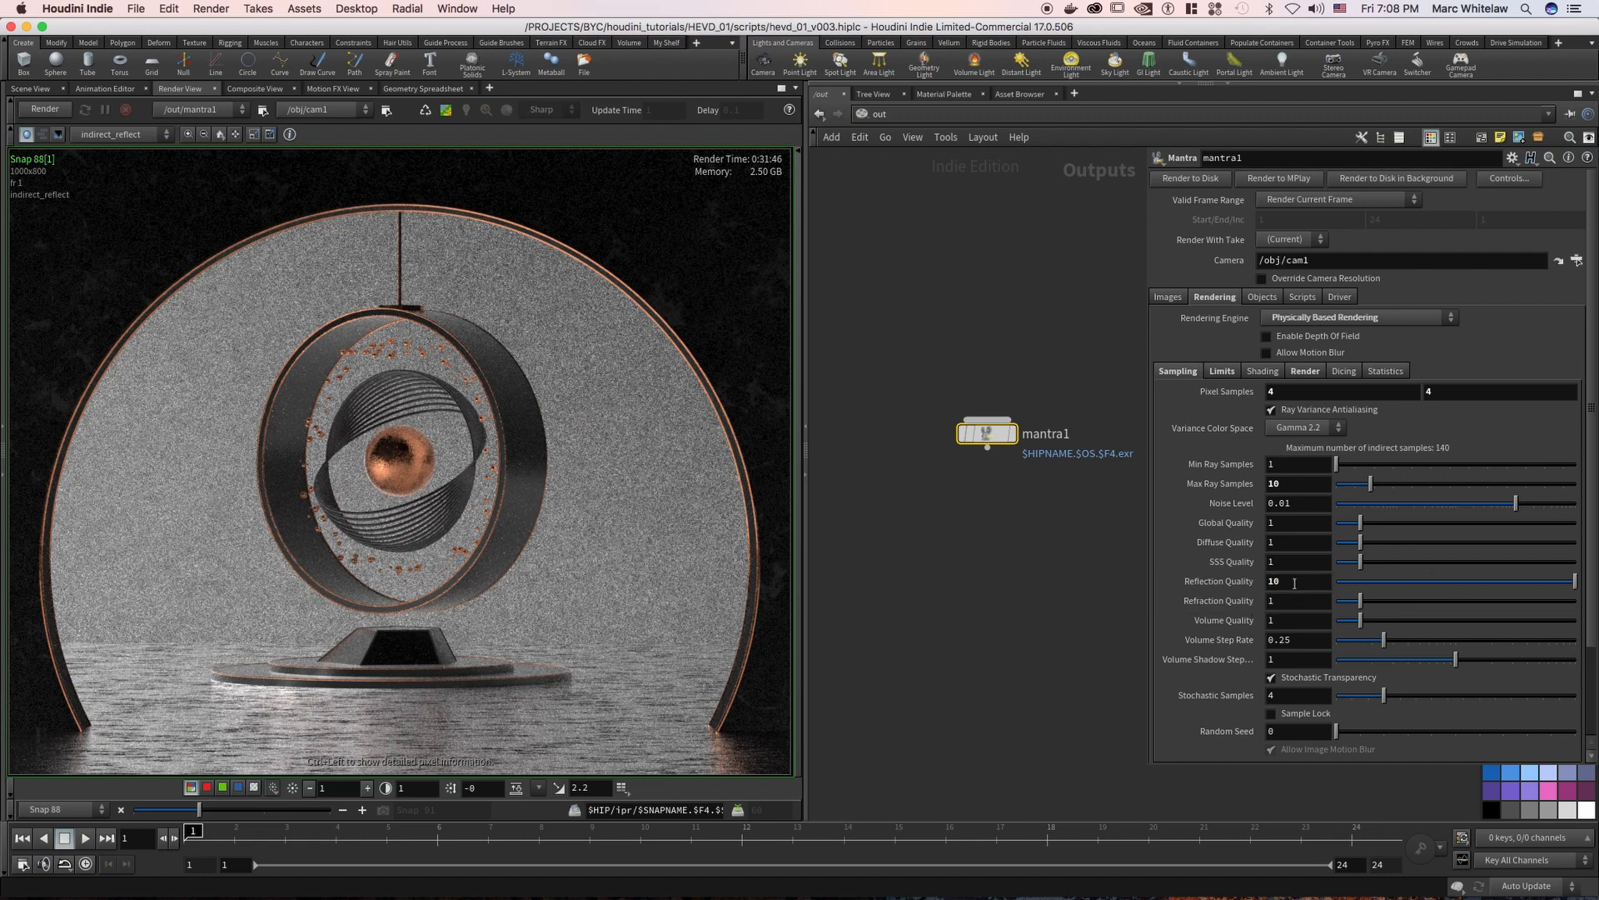
pyautogui.write('2')
pyautogui.press('Return')
pyautogui.write('1')
pyautogui.press('Return')
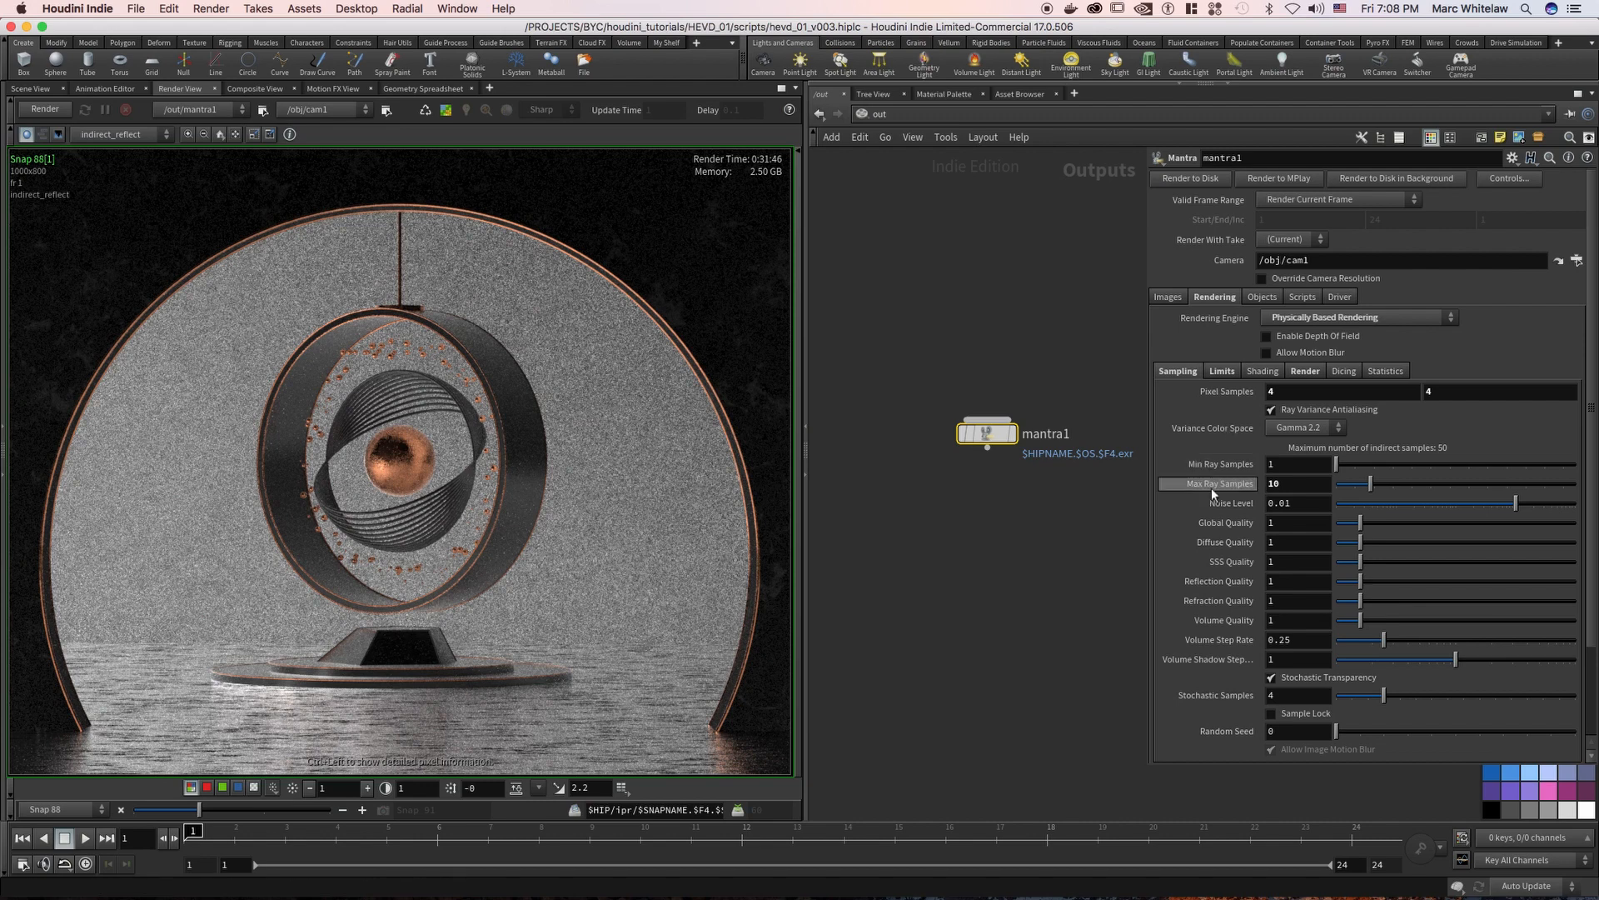
# Try 9 for mantra1's Max Ray Samples and settle on 30
pyautogui.moveTo(1288, 484); pyautogui.dragTo(1227, 503)
pyautogui.write('9')
pyautogui.press('Return')
pyautogui.click(1281, 491)
pyautogui.write('30')
pyautogui.press('Return')
# Try Pixel Samples of 7 by 7 and settle on 8 by 8
pyautogui.doubleClick(1280, 391)
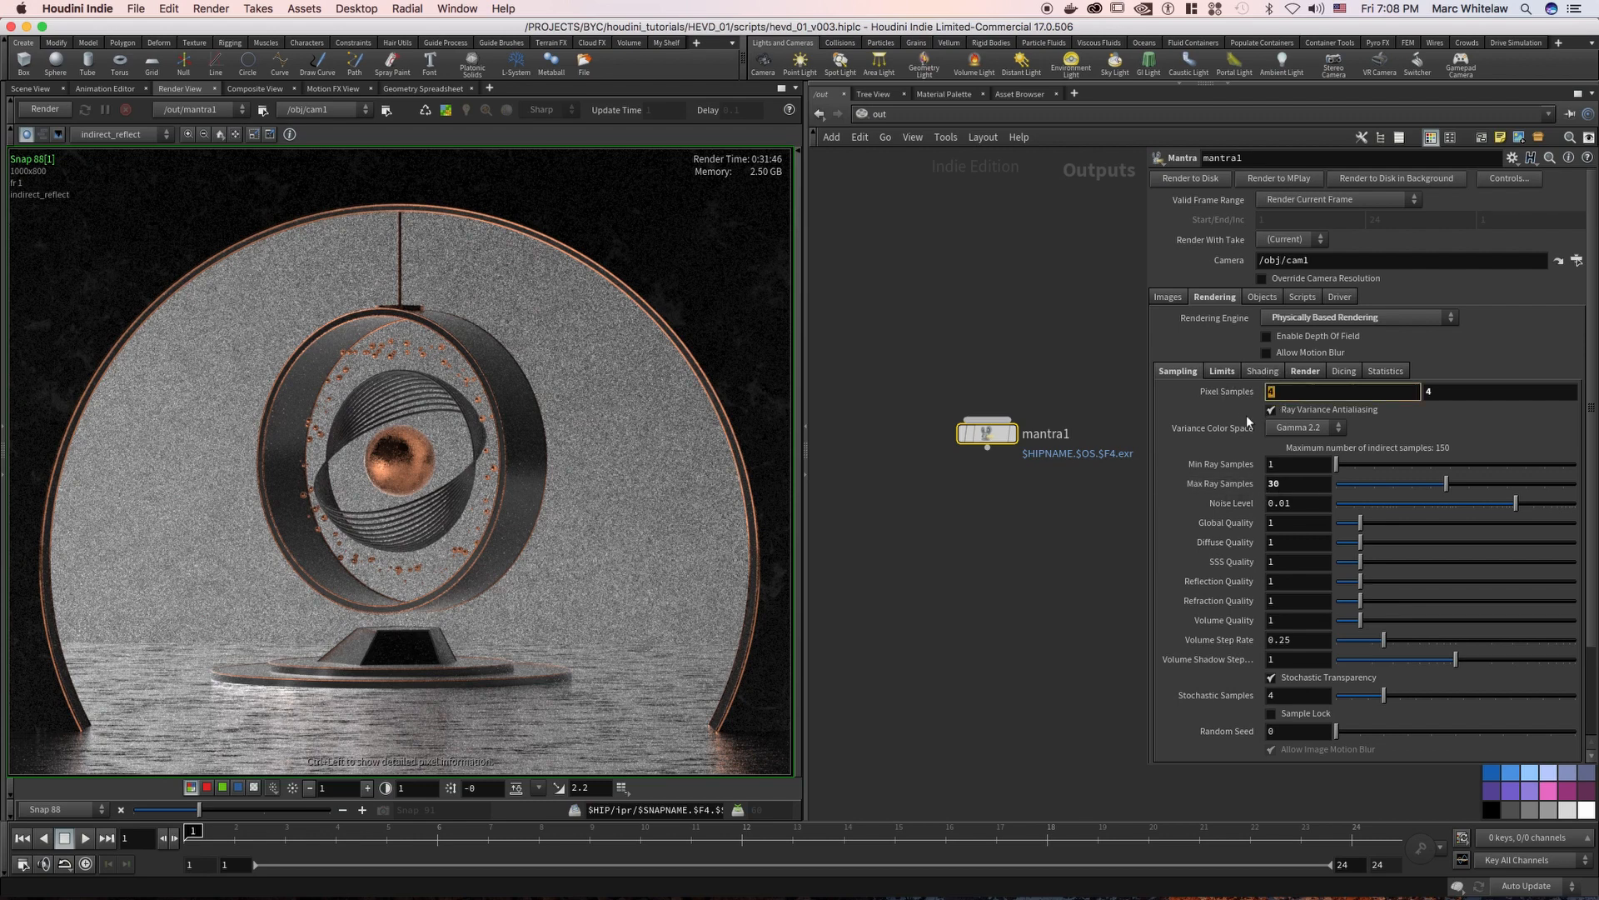
pyautogui.write('7')
pyautogui.press('Tab')
pyautogui.write('7')
pyautogui.doubleClick(1280, 392)
pyautogui.write('8')
pyautogui.press('Tab')
pyautogui.write('8')
pyautogui.press('Return')
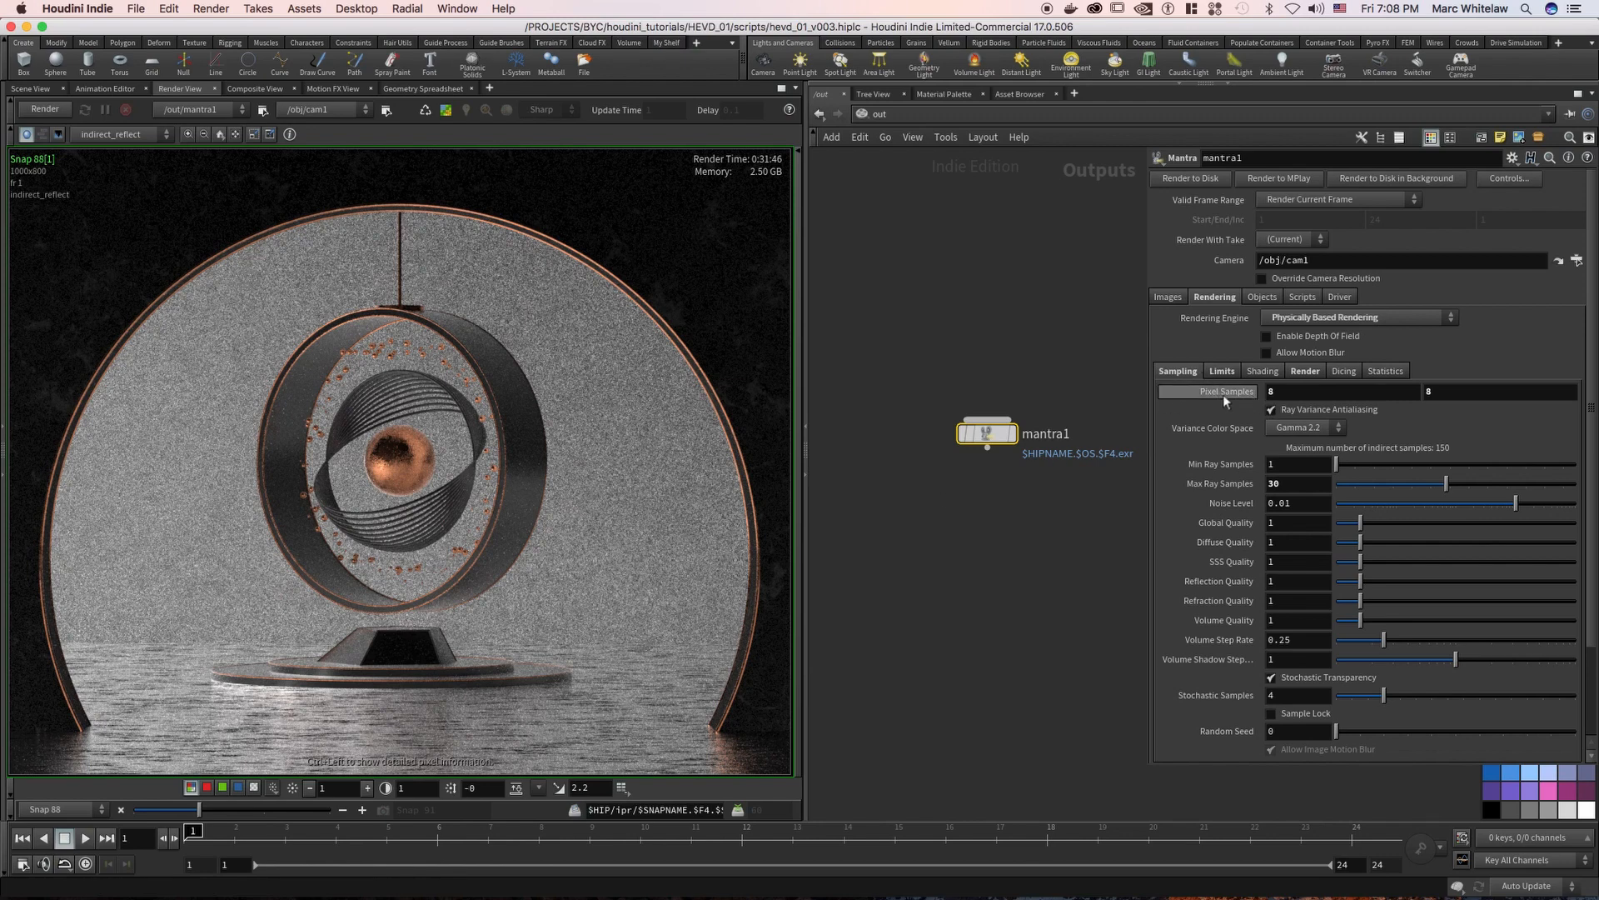
# Review the Pixel Samples, Max Ray Samples and Noise Level settings against the noise in the rendered image
pyautogui.doubleClick(1271, 392)
pyautogui.doubleClick(1446, 391)
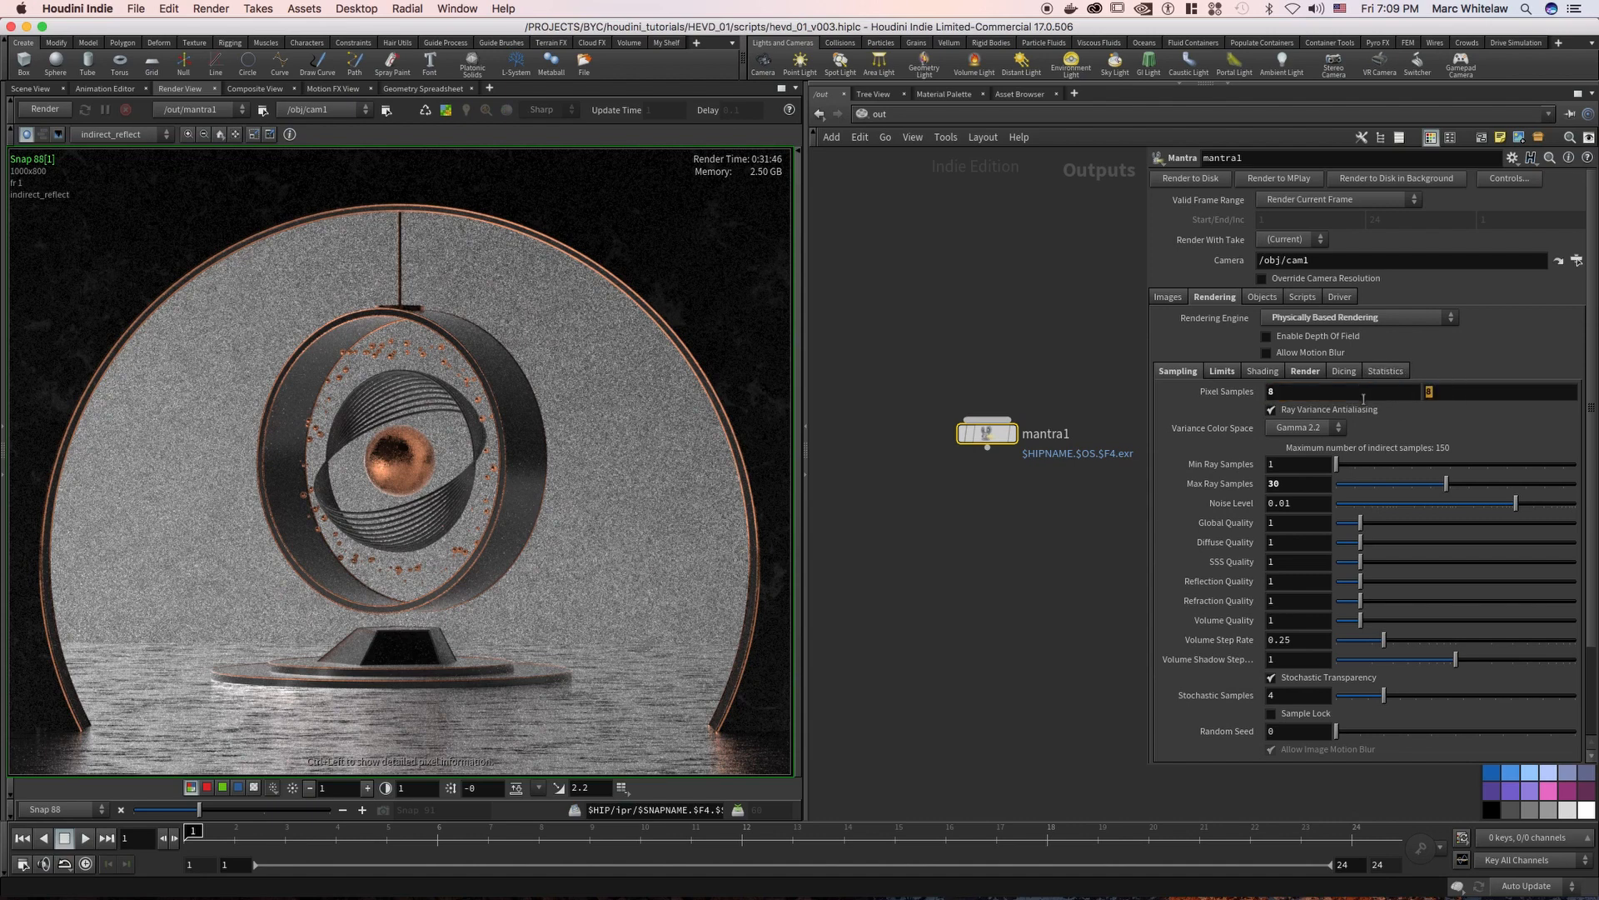
pyautogui.doubleClick(1282, 484)
pyautogui.click(1299, 504)
pyautogui.doubleClick(1296, 503)
pyautogui.click(1308, 503)
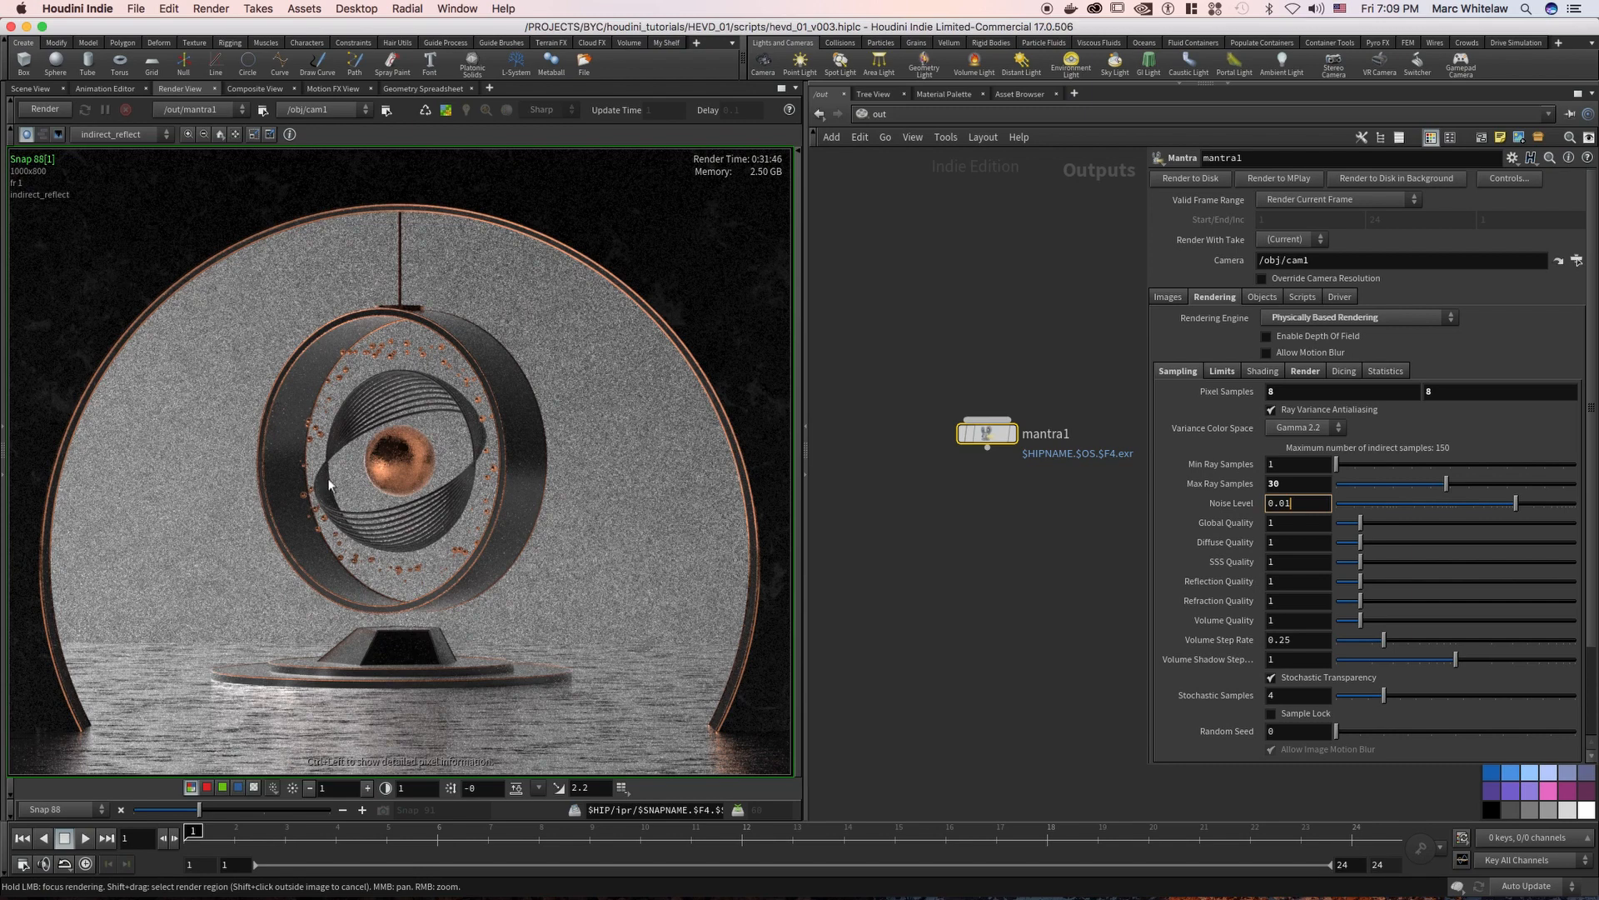
pyautogui.click(761, 283)
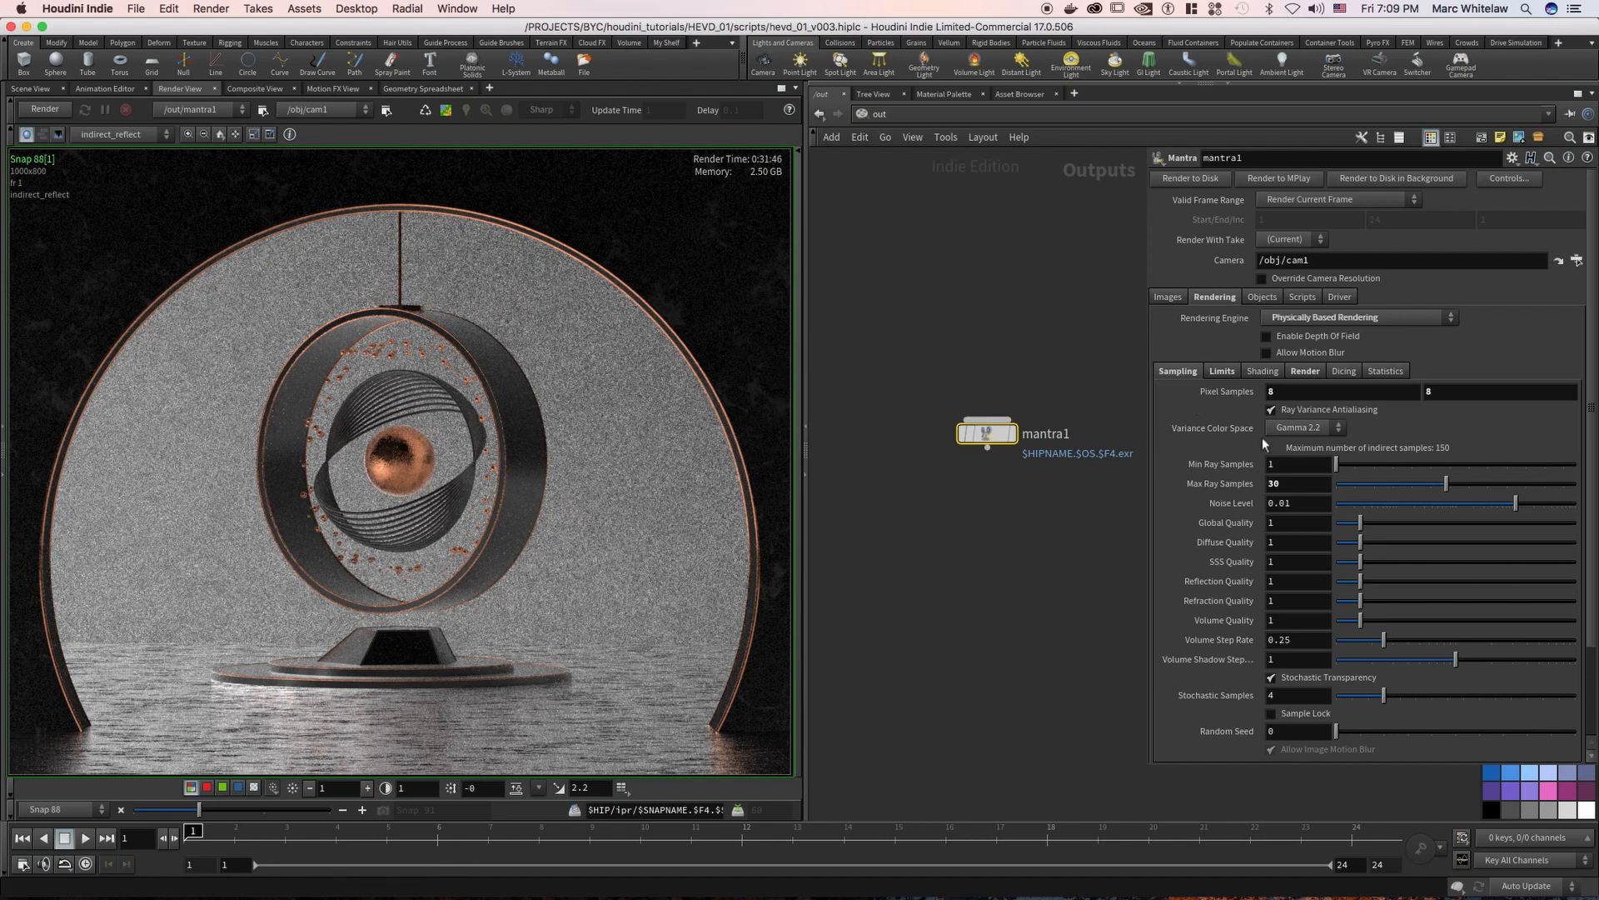
pyautogui.click(1298, 483)
pyautogui.click(1312, 504)
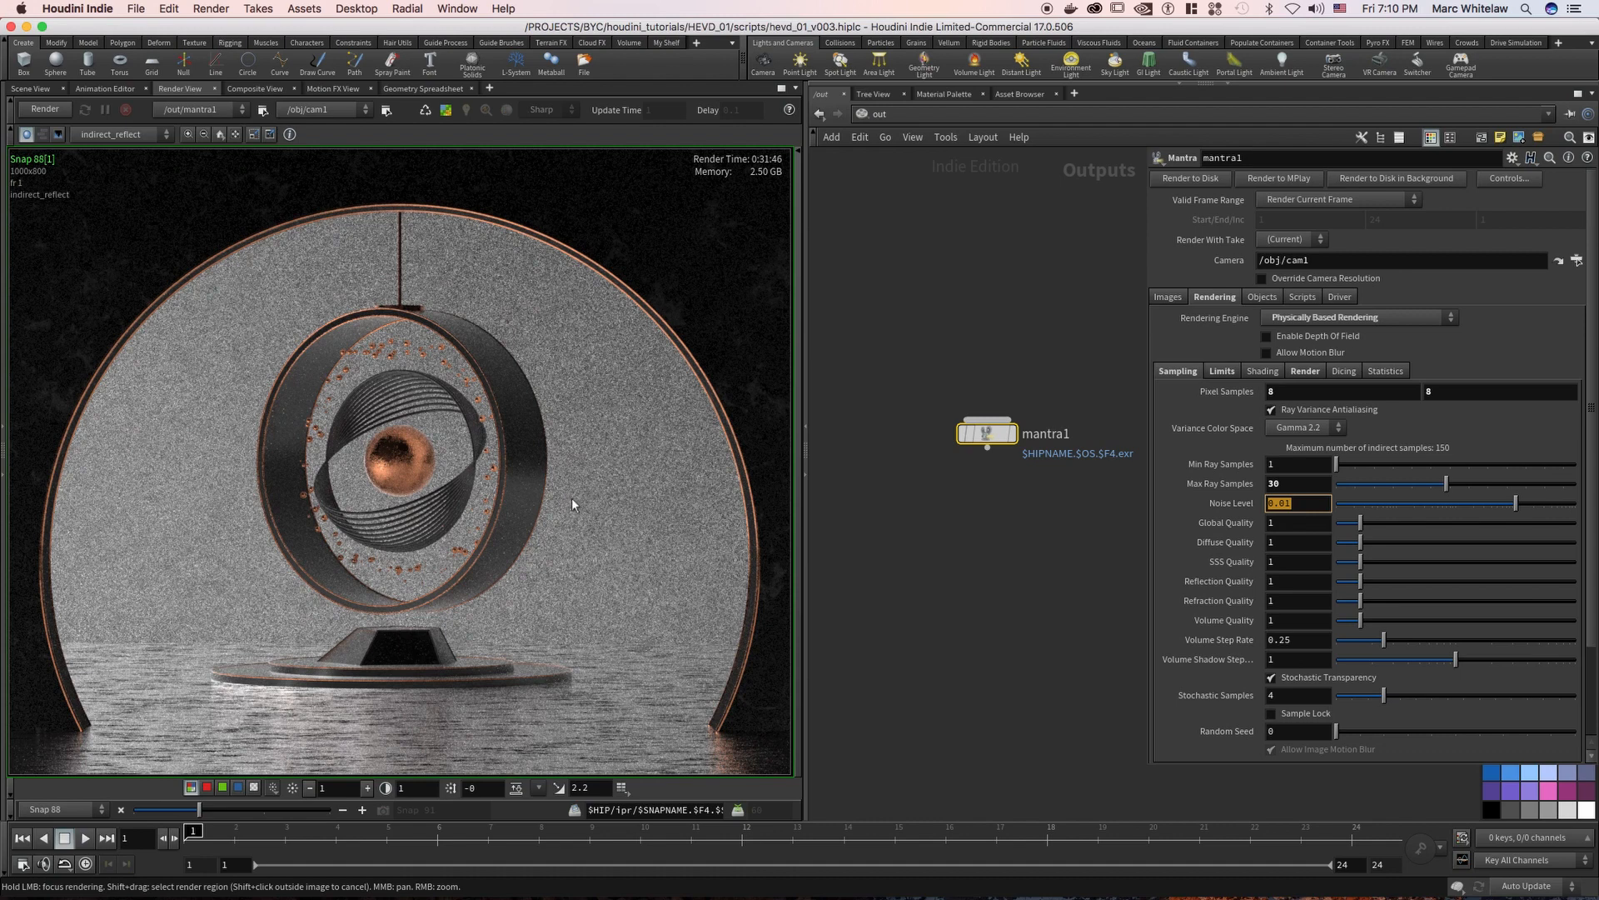
# Set mantra1's Max Ray Samples to 50
pyautogui.click(1293, 484)
pyautogui.write('50')
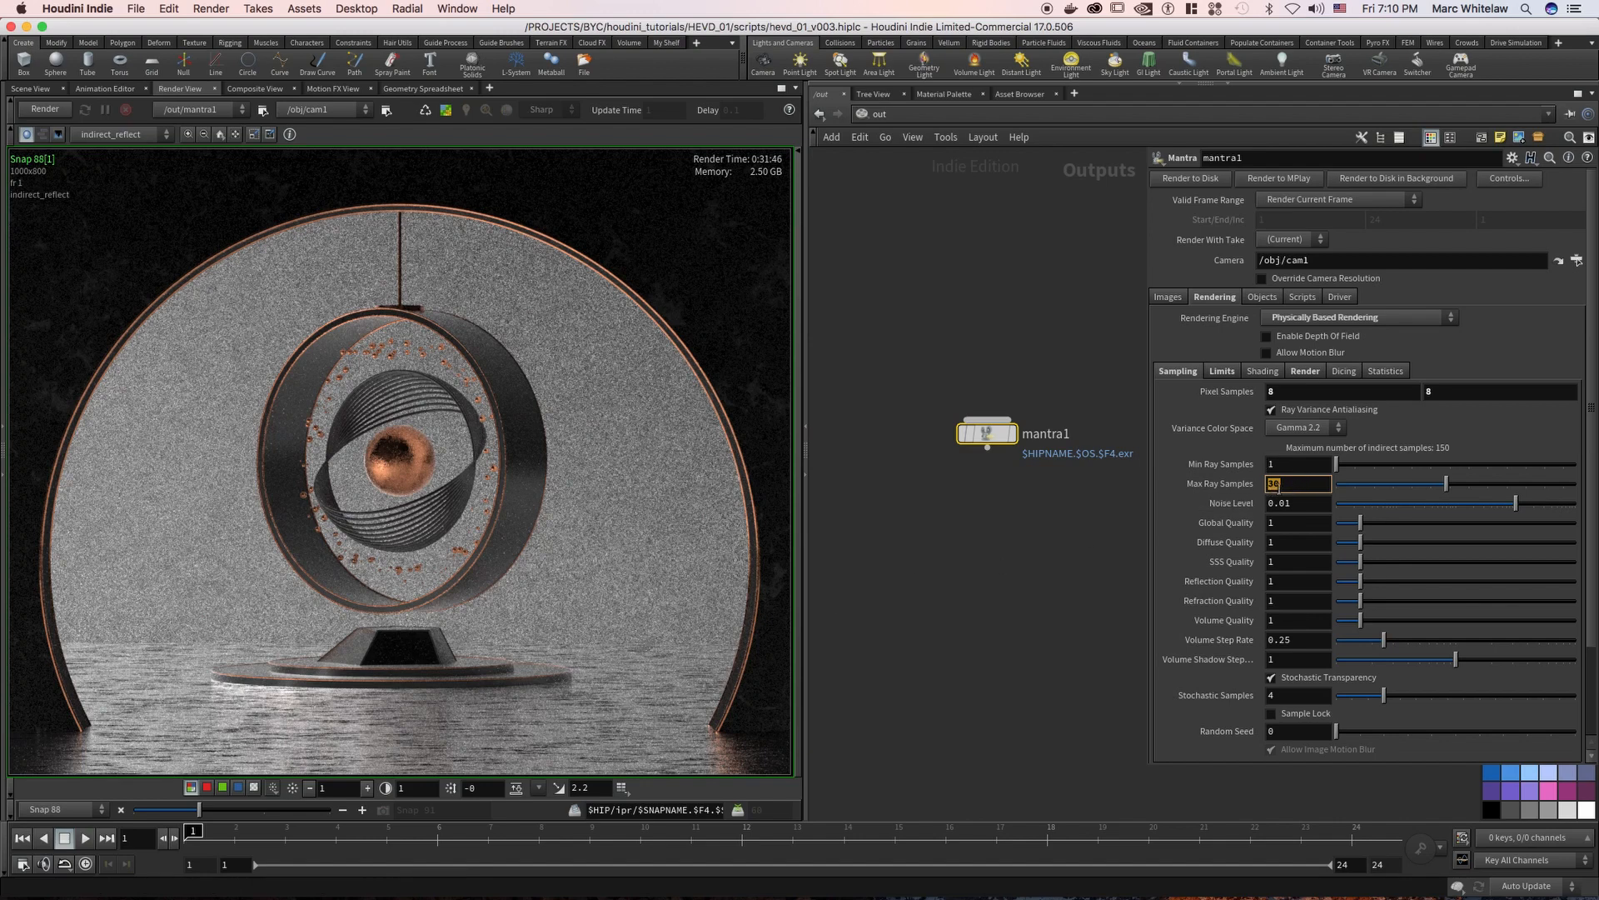
pyautogui.press('Return')
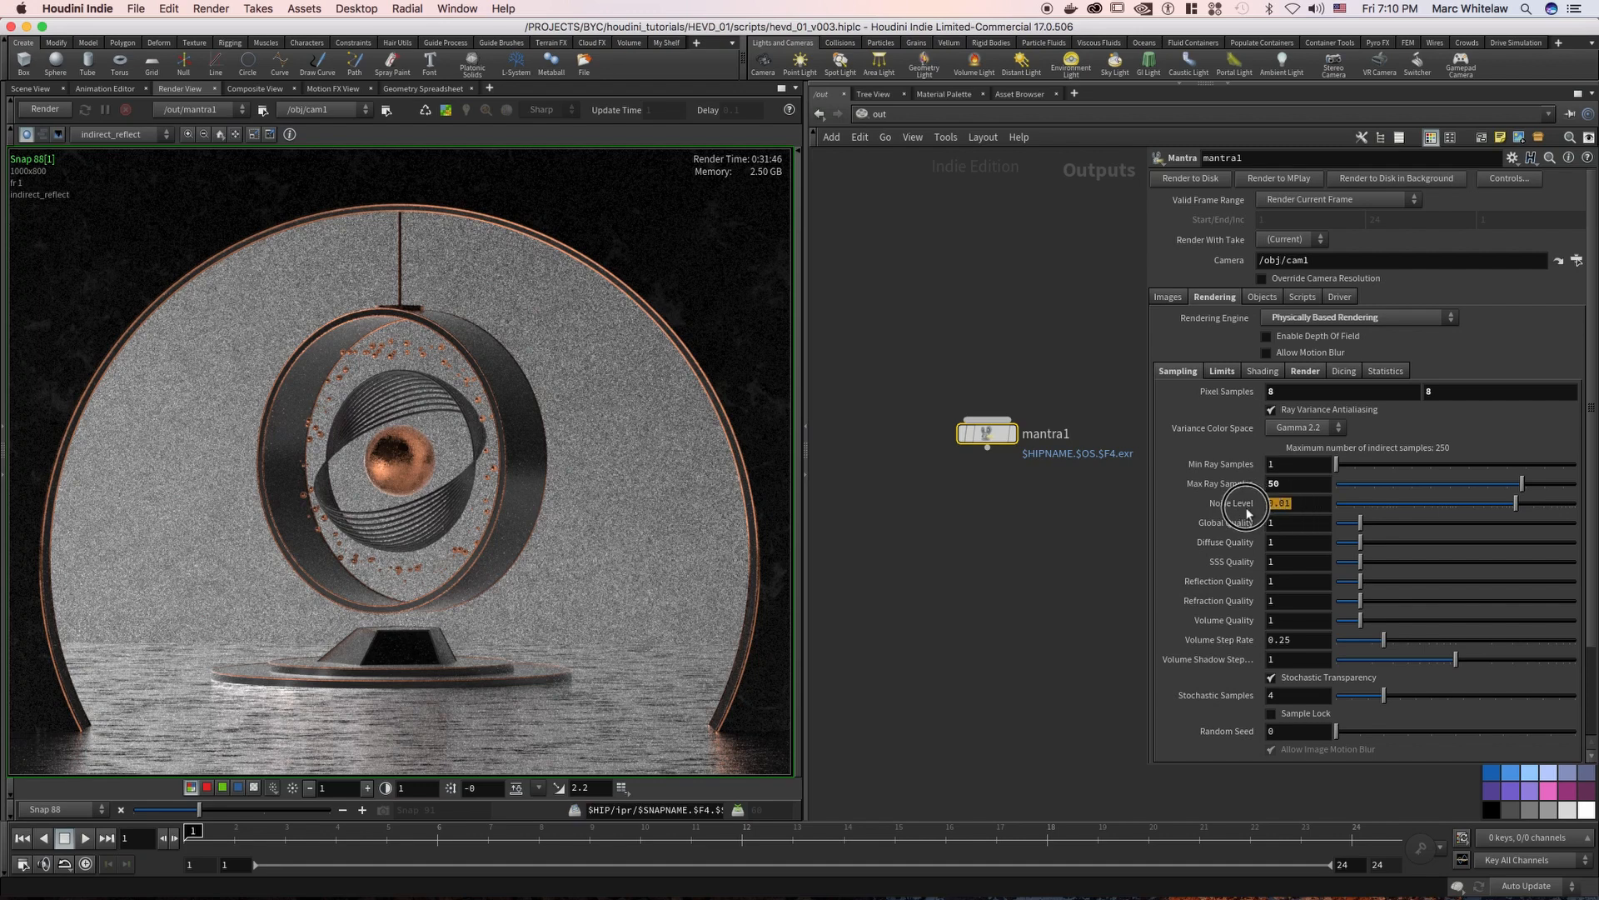
# Examine how the Max Ray Samples and Noise Level settings relate to each other and to the rendered floor and background
pyautogui.click(1291, 505)
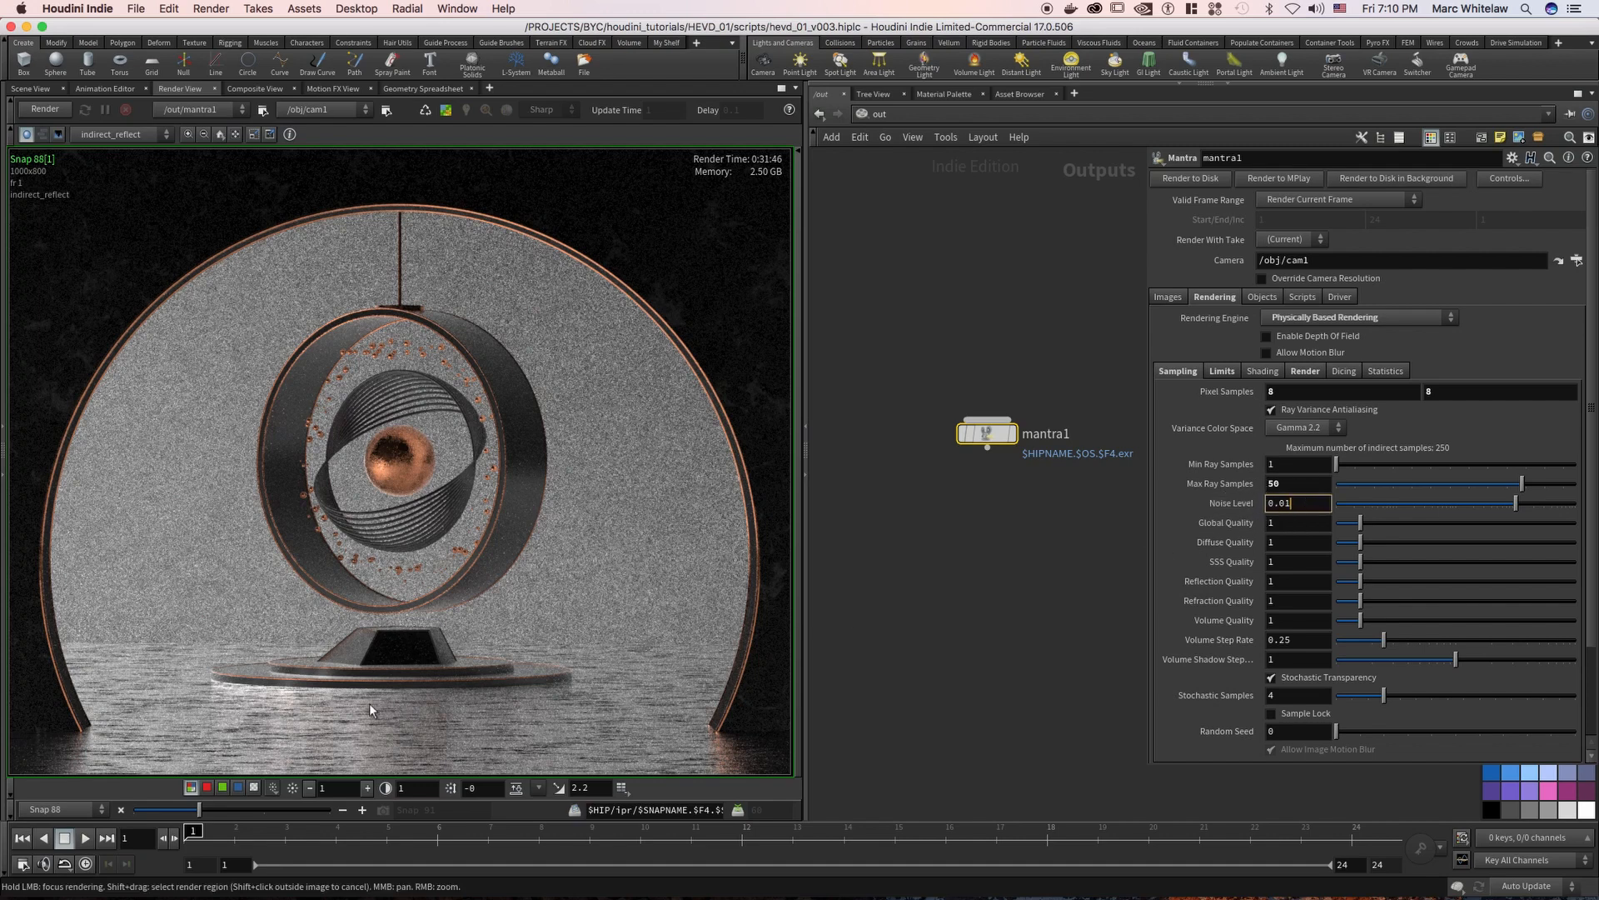
pyautogui.click(1291, 484)
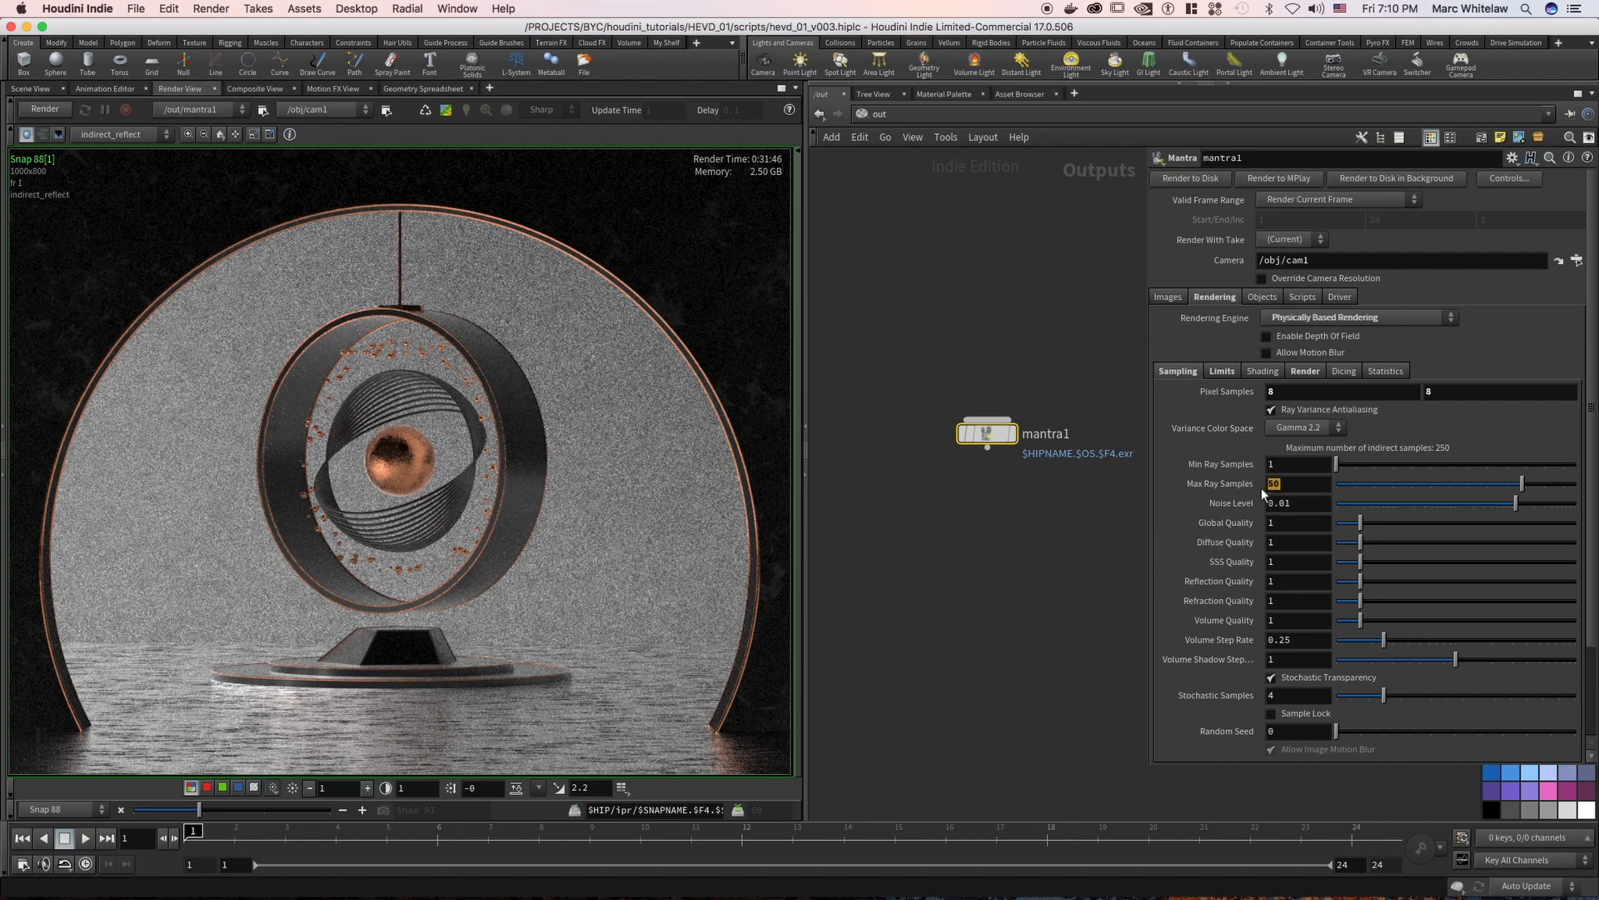
pyautogui.click(1291, 504)
pyautogui.click(1276, 483)
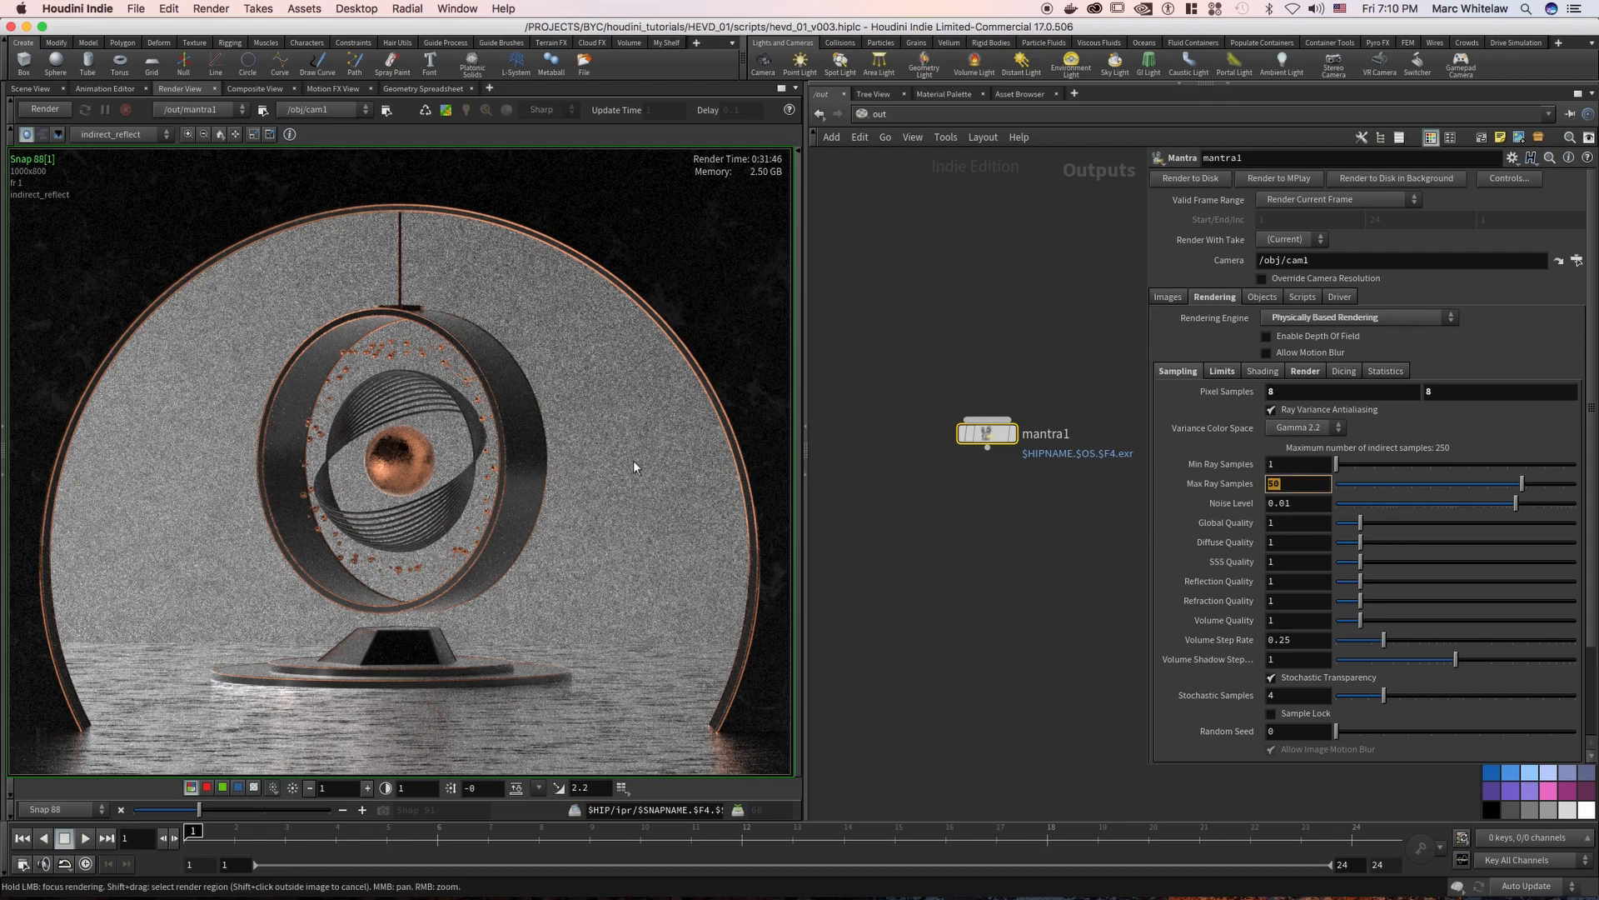
pyautogui.moveTo(1304, 503); pyautogui.dragTo(1260, 509)
pyautogui.click(1303, 510)
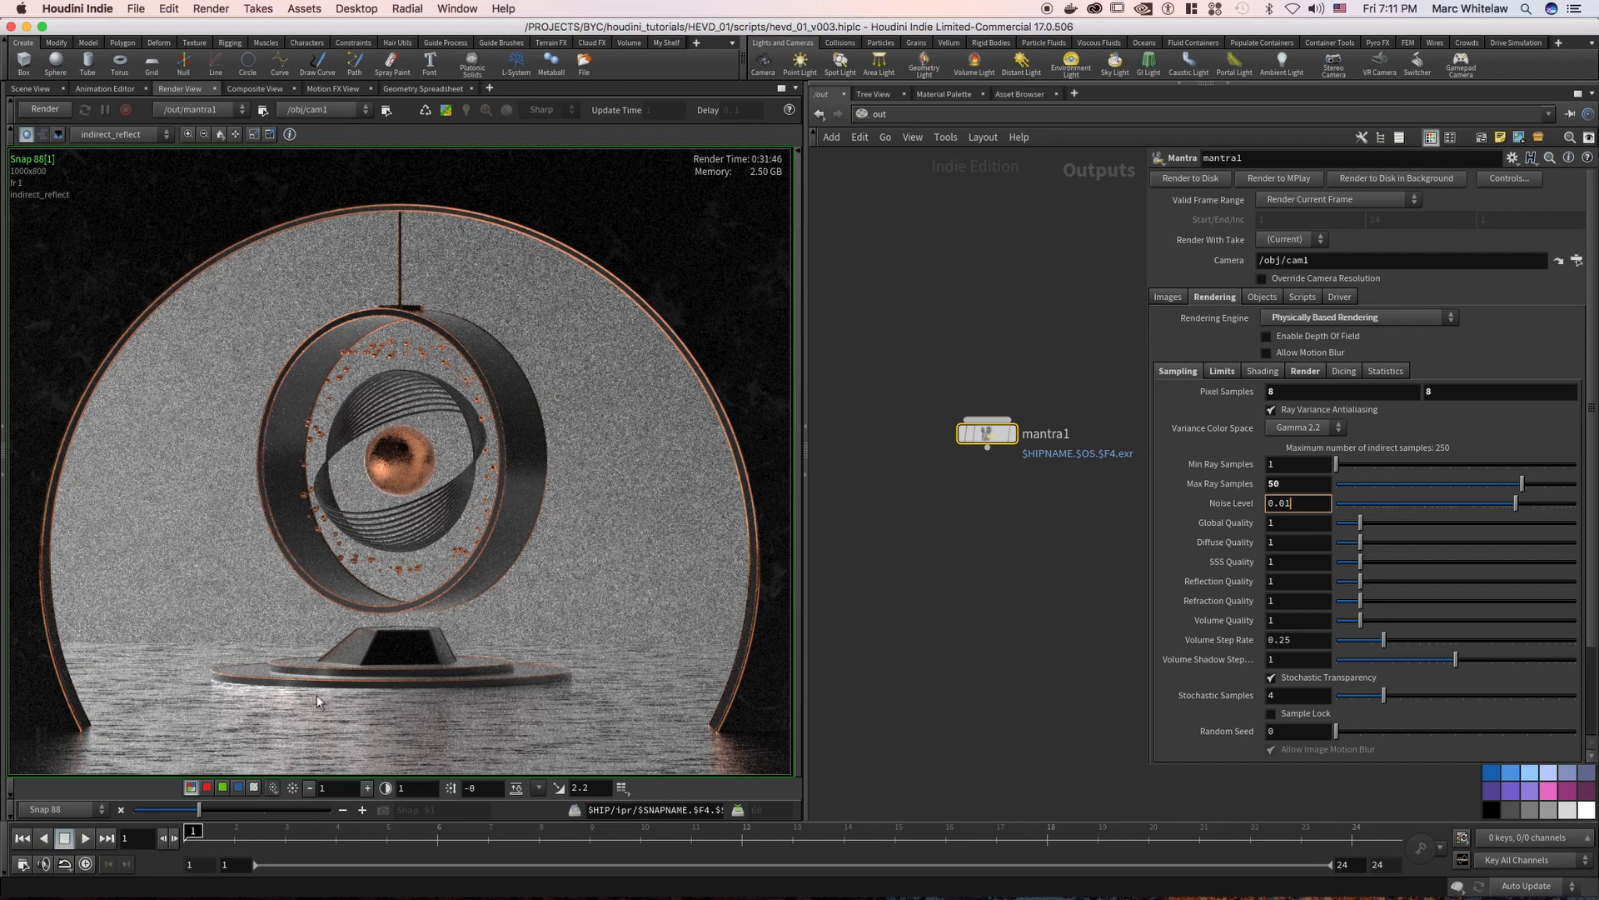
pyautogui.doubleClick(1293, 483)
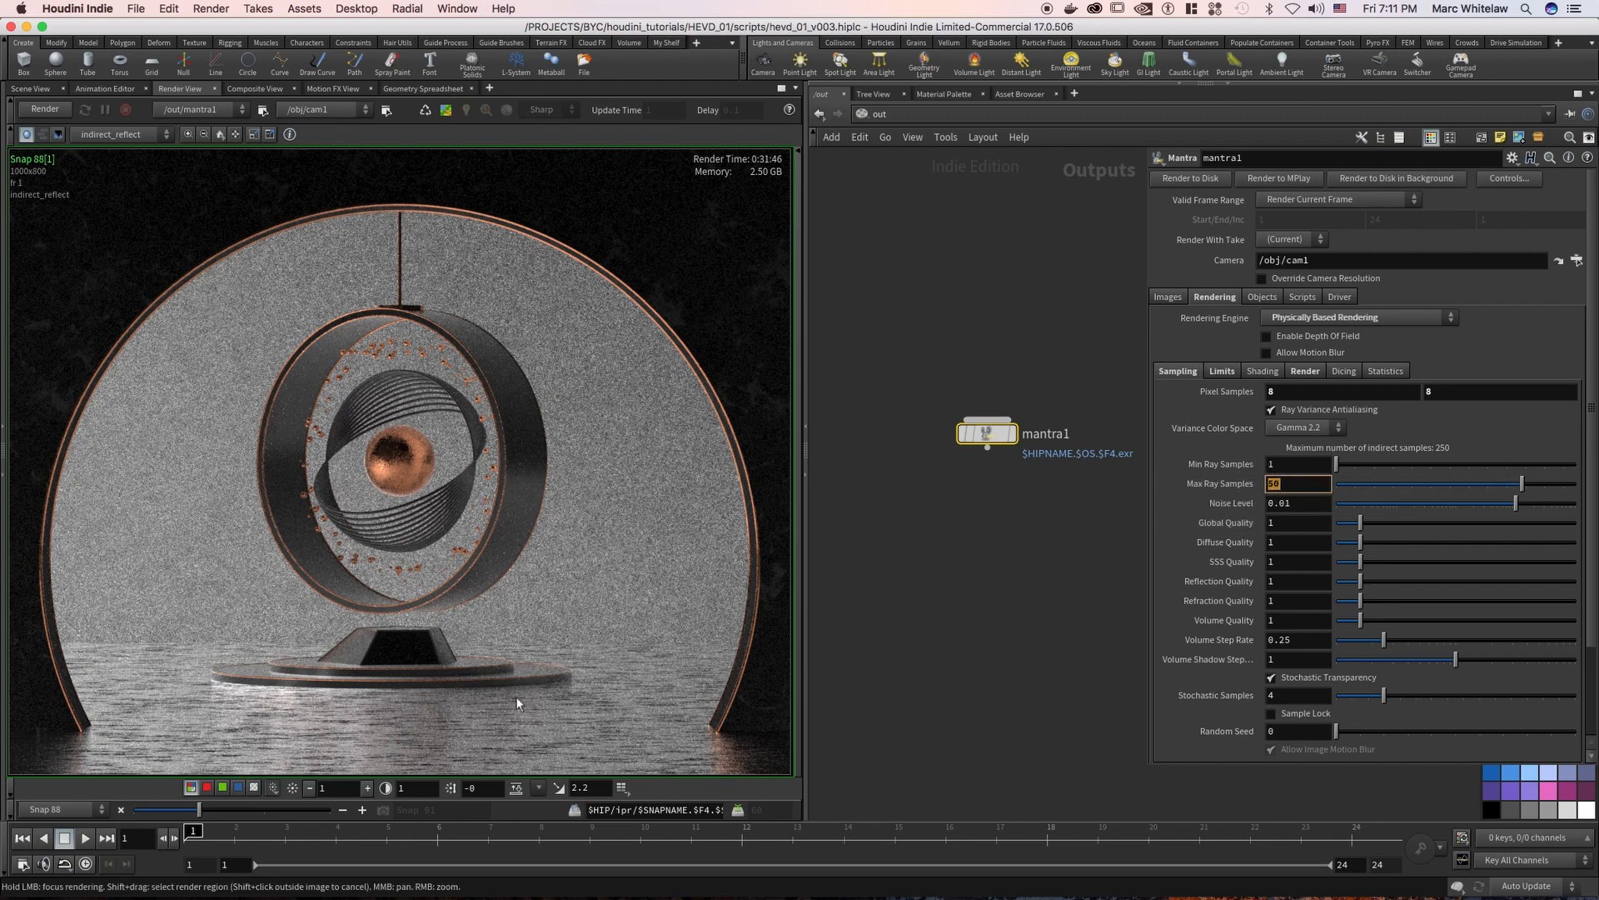
pyautogui.moveTo(1300, 503); pyautogui.dragTo(1259, 512)
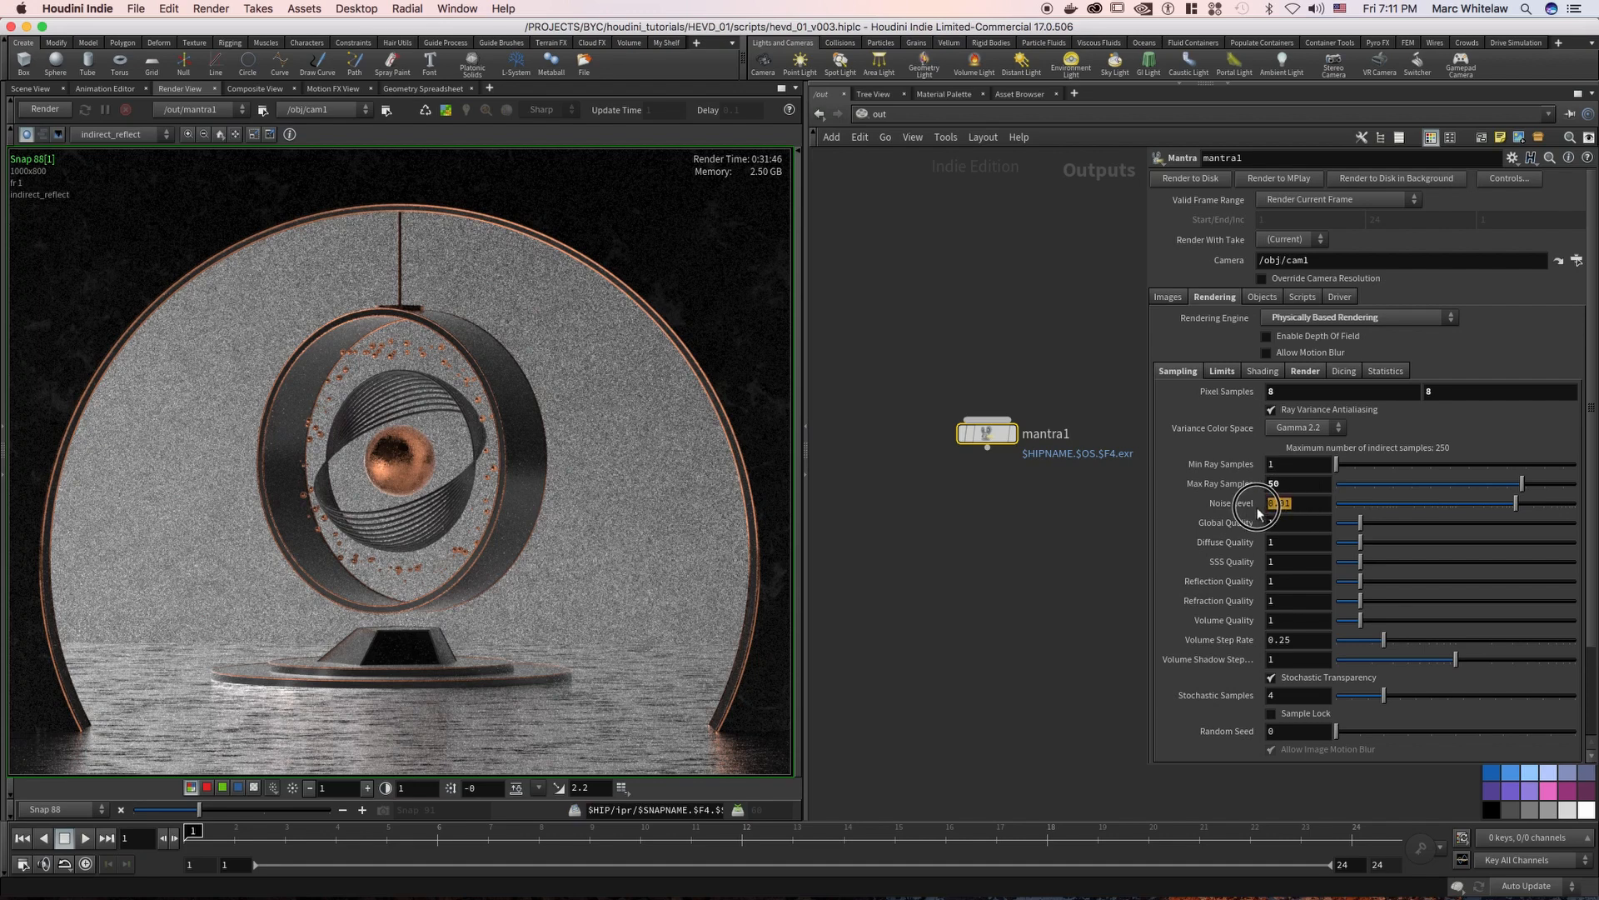
# Lower the Noise Level to 0.005 and review it together with Max Ray Samples
pyautogui.click(1302, 504)
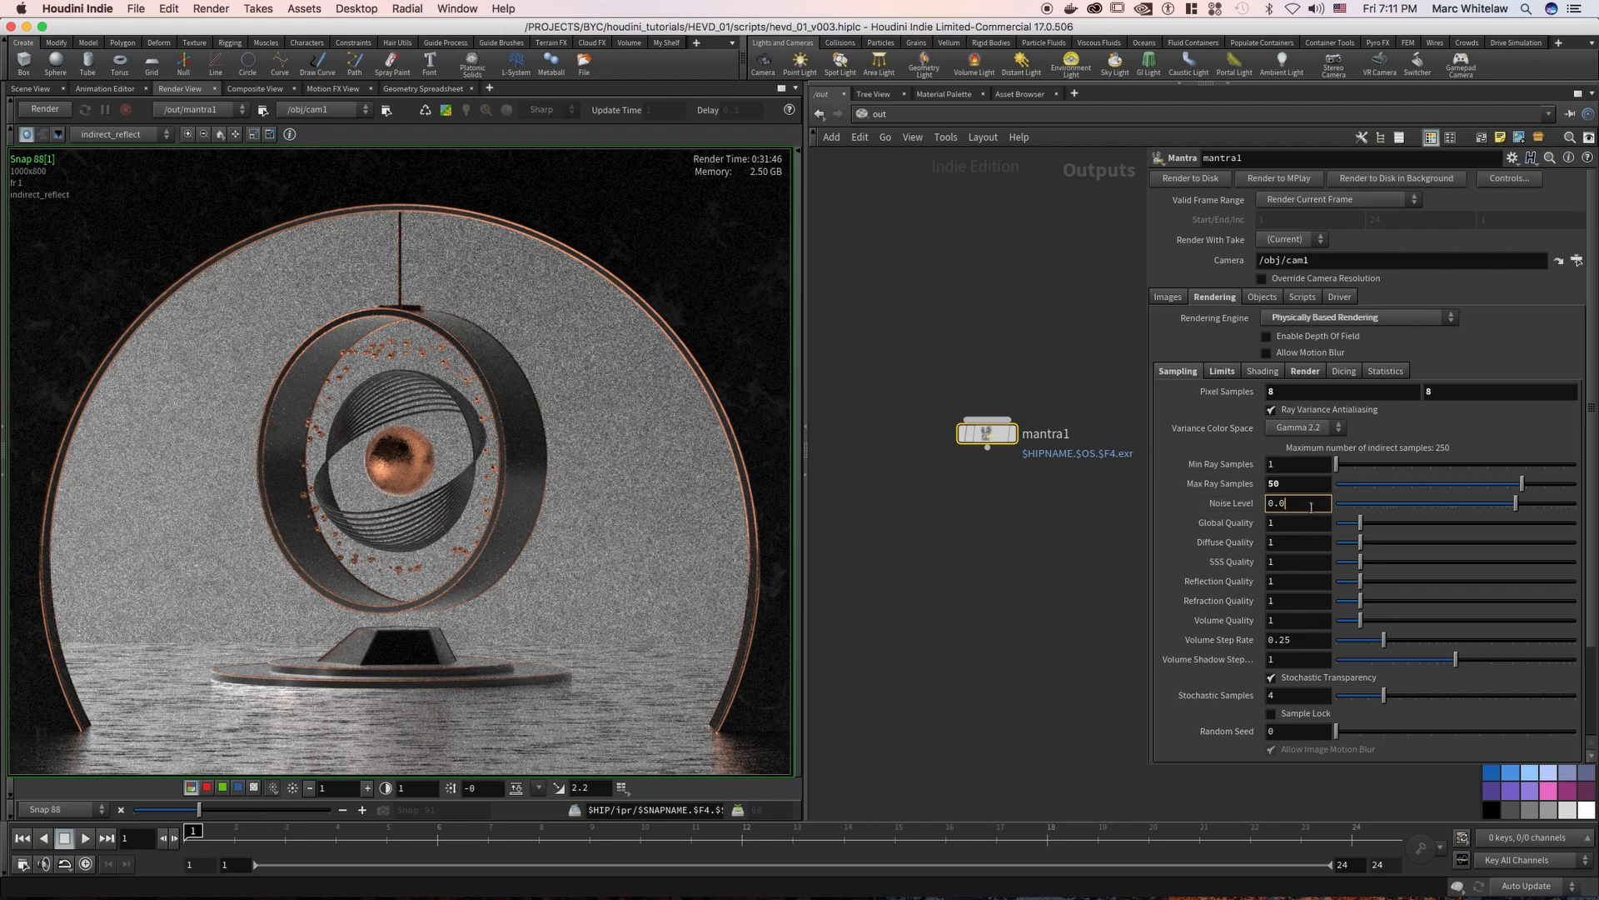
pyautogui.write('5')
pyautogui.press('Return')
pyautogui.moveTo(1231, 506); pyautogui.dragTo(1226, 508)
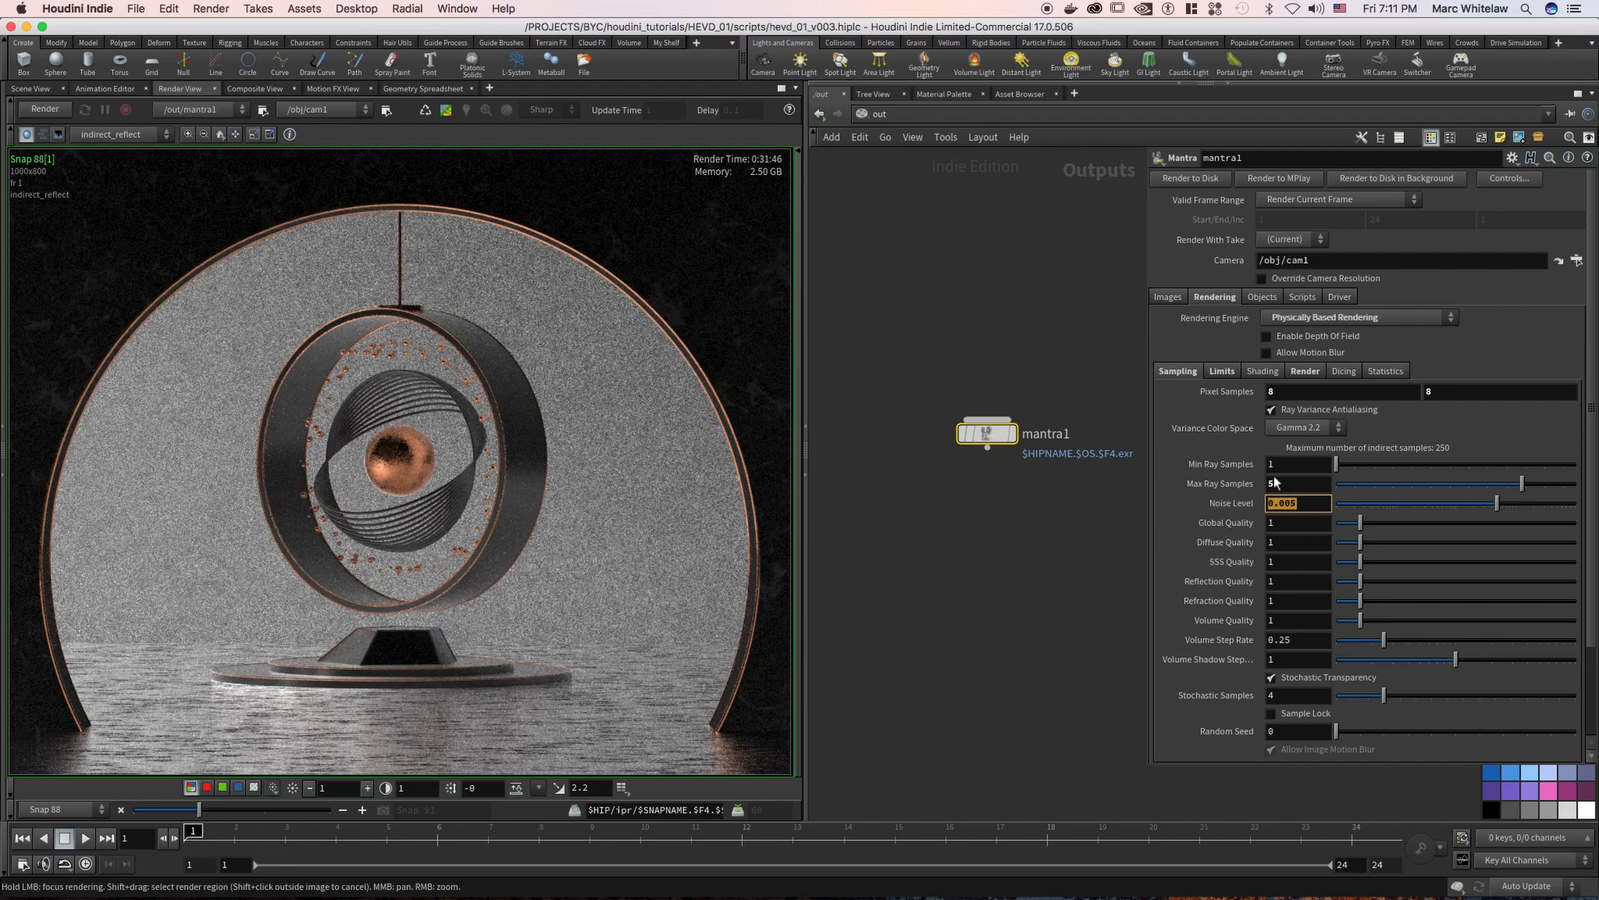
pyautogui.click(1287, 504)
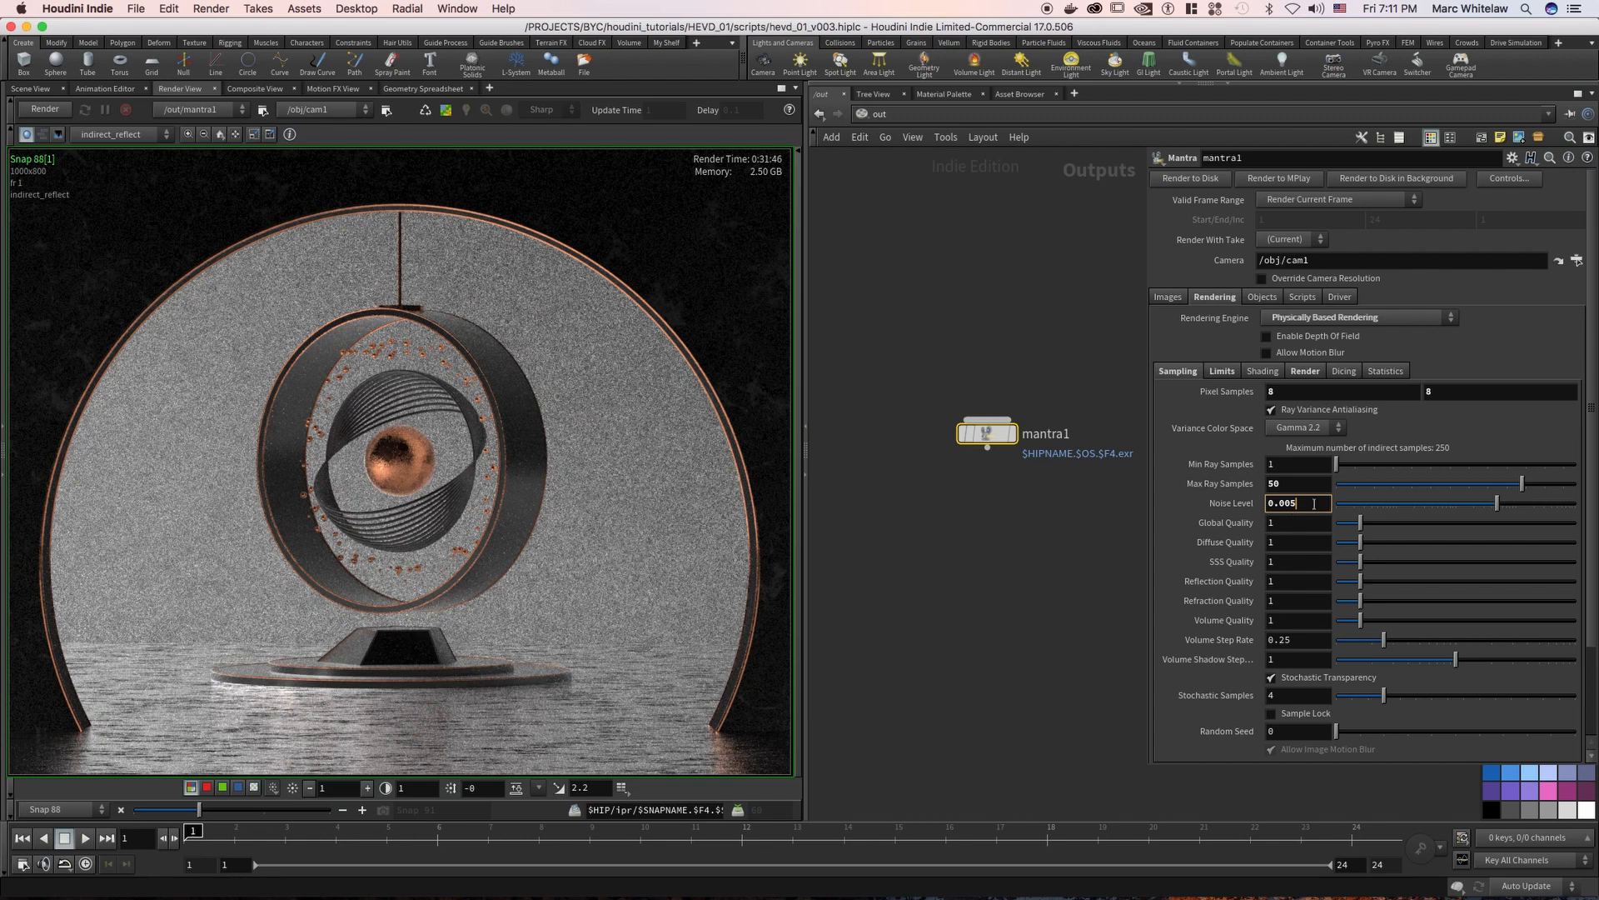
pyautogui.moveTo(1304, 505); pyautogui.dragTo(1260, 504)
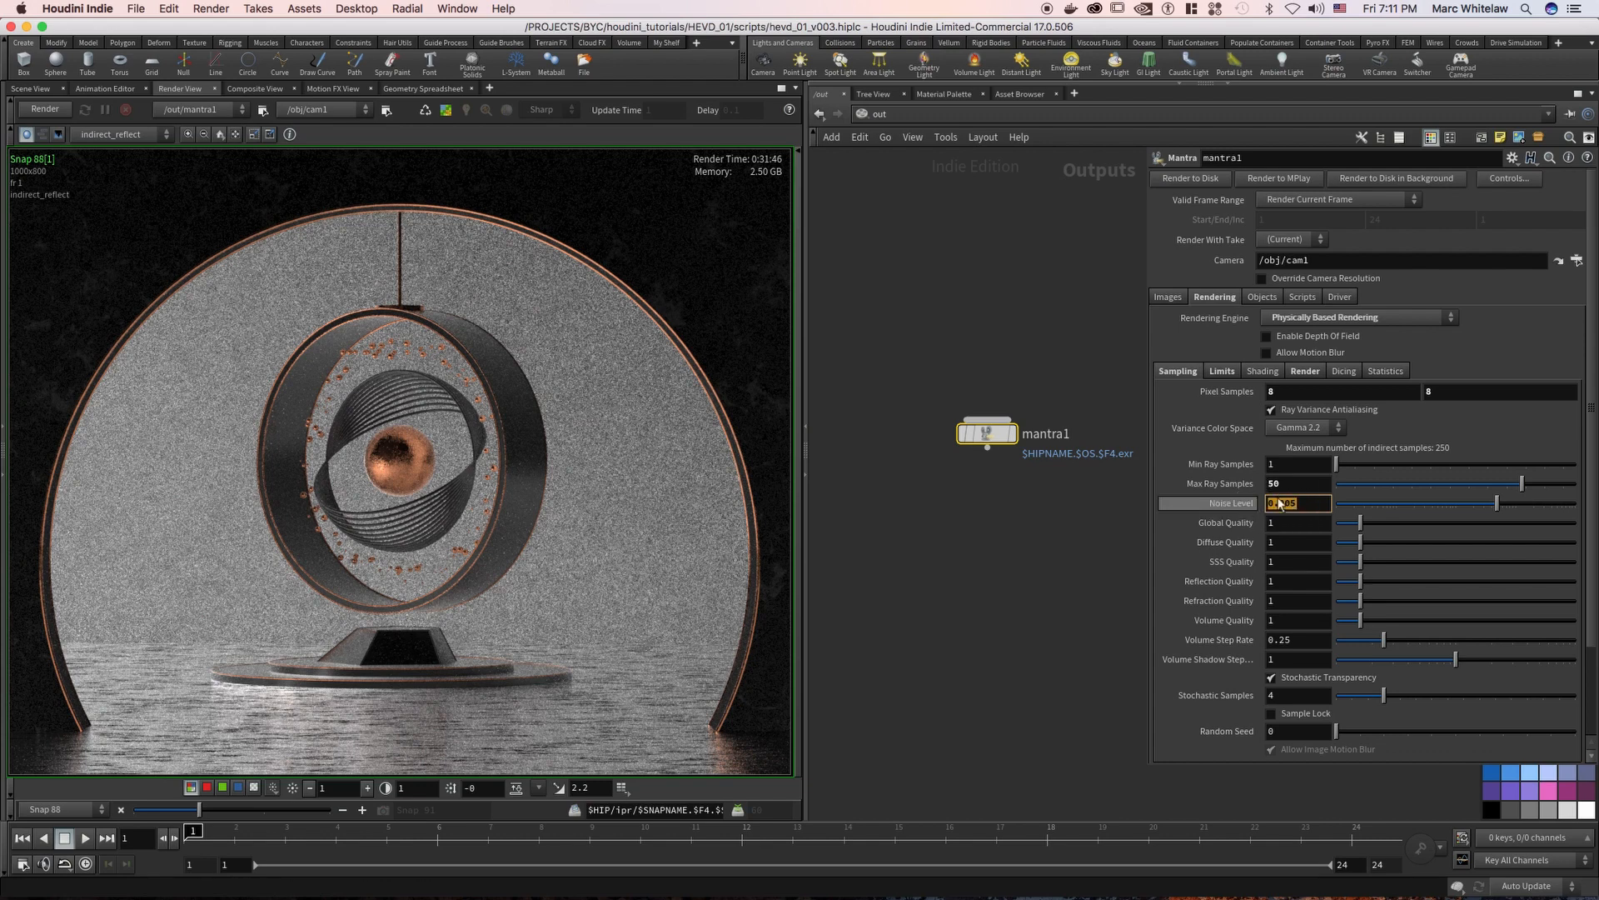
pyautogui.click(1277, 483)
pyautogui.moveTo(1276, 483); pyautogui.dragTo(1244, 488)
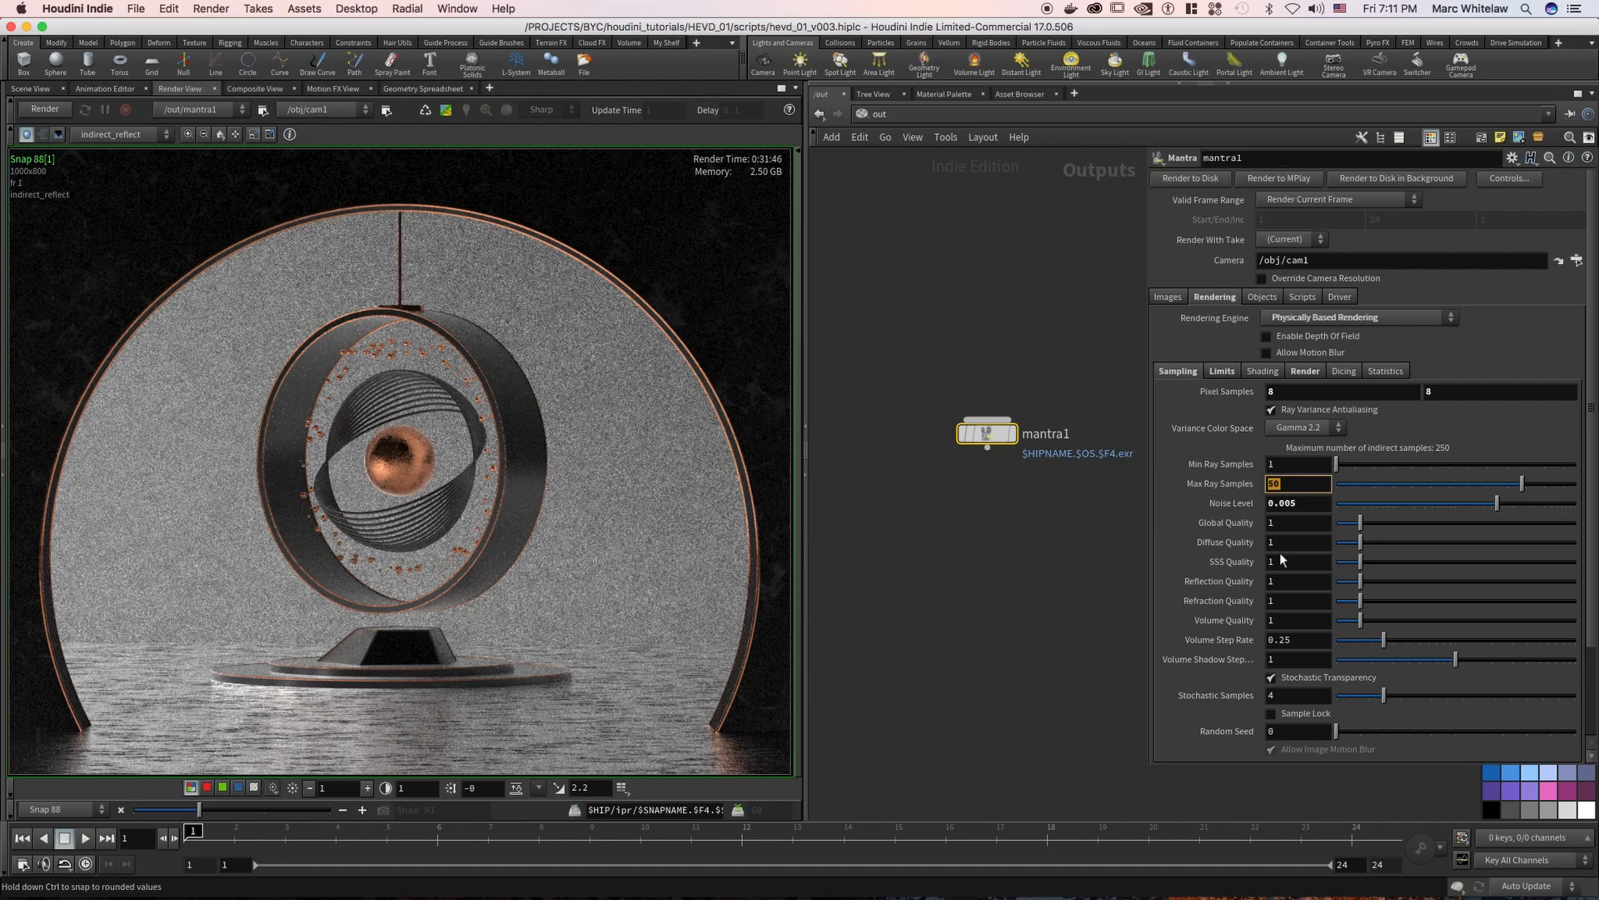
# Set the Noise Level back to 0.01 and Max Ray Samples back to 30
pyautogui.click(1283, 502)
pyautogui.write('0.01')
pyautogui.press('Return')
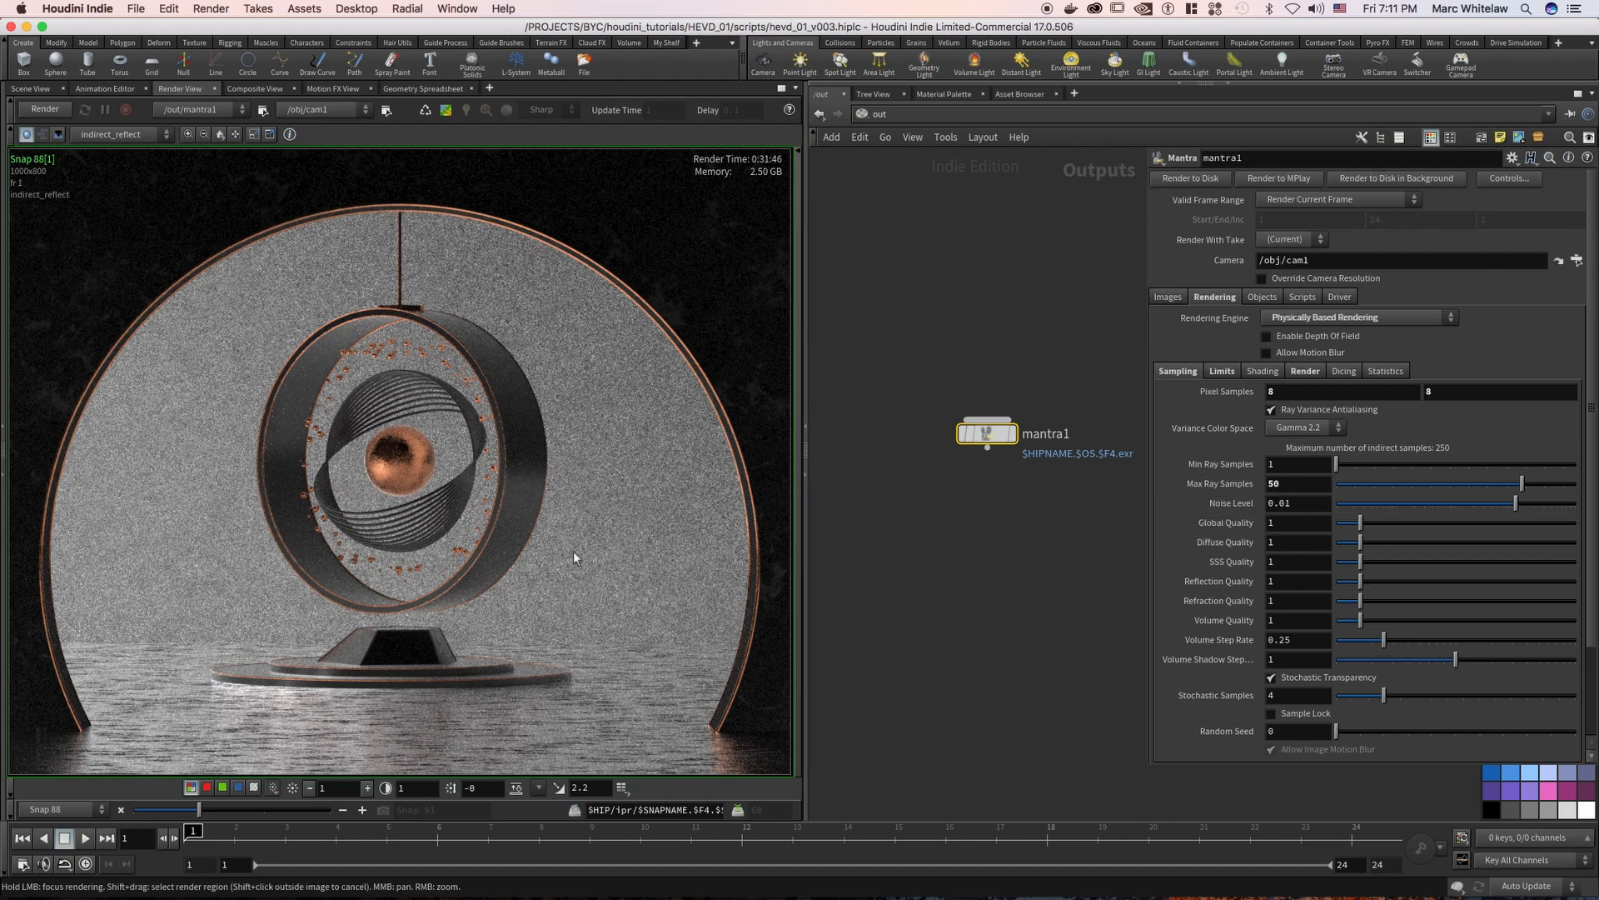
pyautogui.moveTo(1292, 484); pyautogui.dragTo(1242, 486)
pyautogui.write('30')
pyautogui.press('Return')
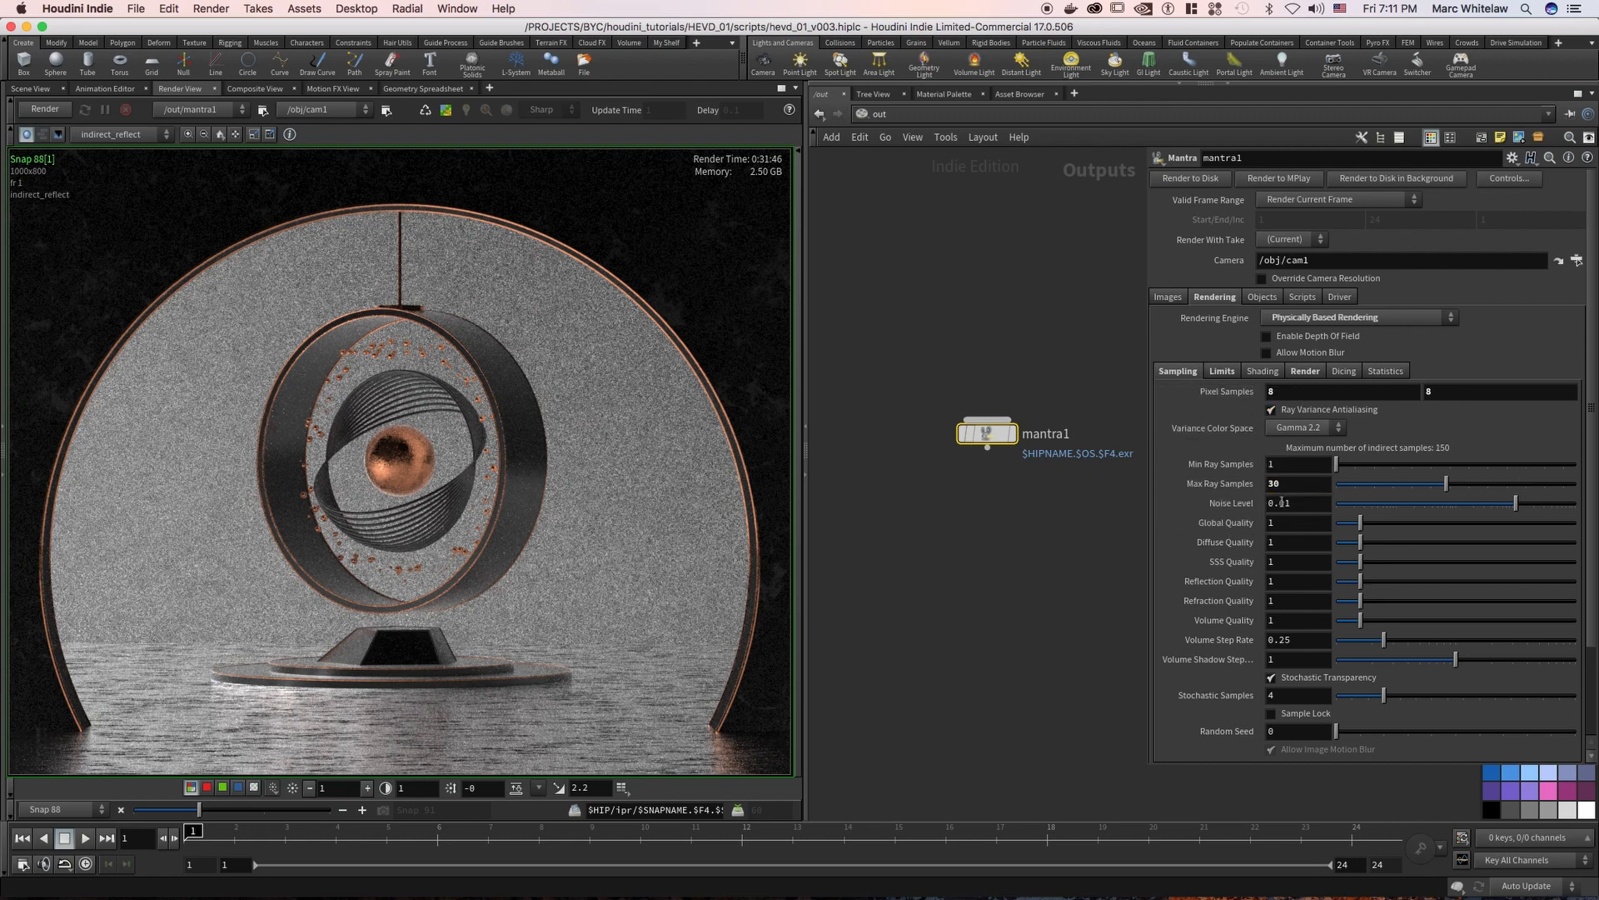
pyautogui.doubleClick(1283, 486)
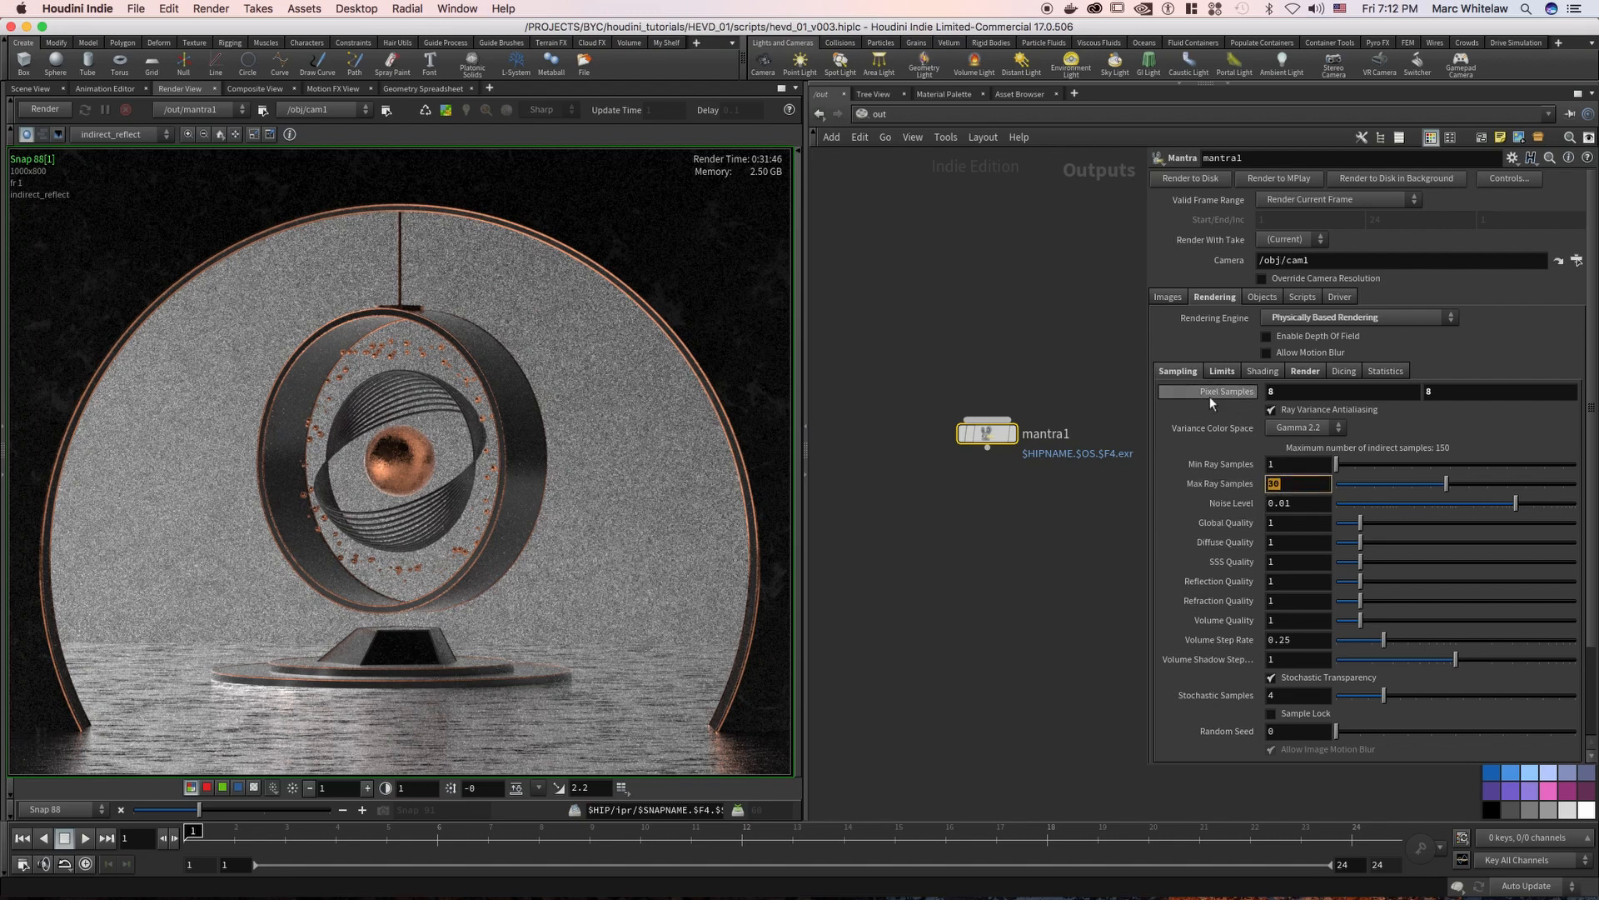
# Set both Pixel Samples values to 3
pyautogui.doubleClick(1408, 395)
pyautogui.write('3')
pyautogui.press('Return')
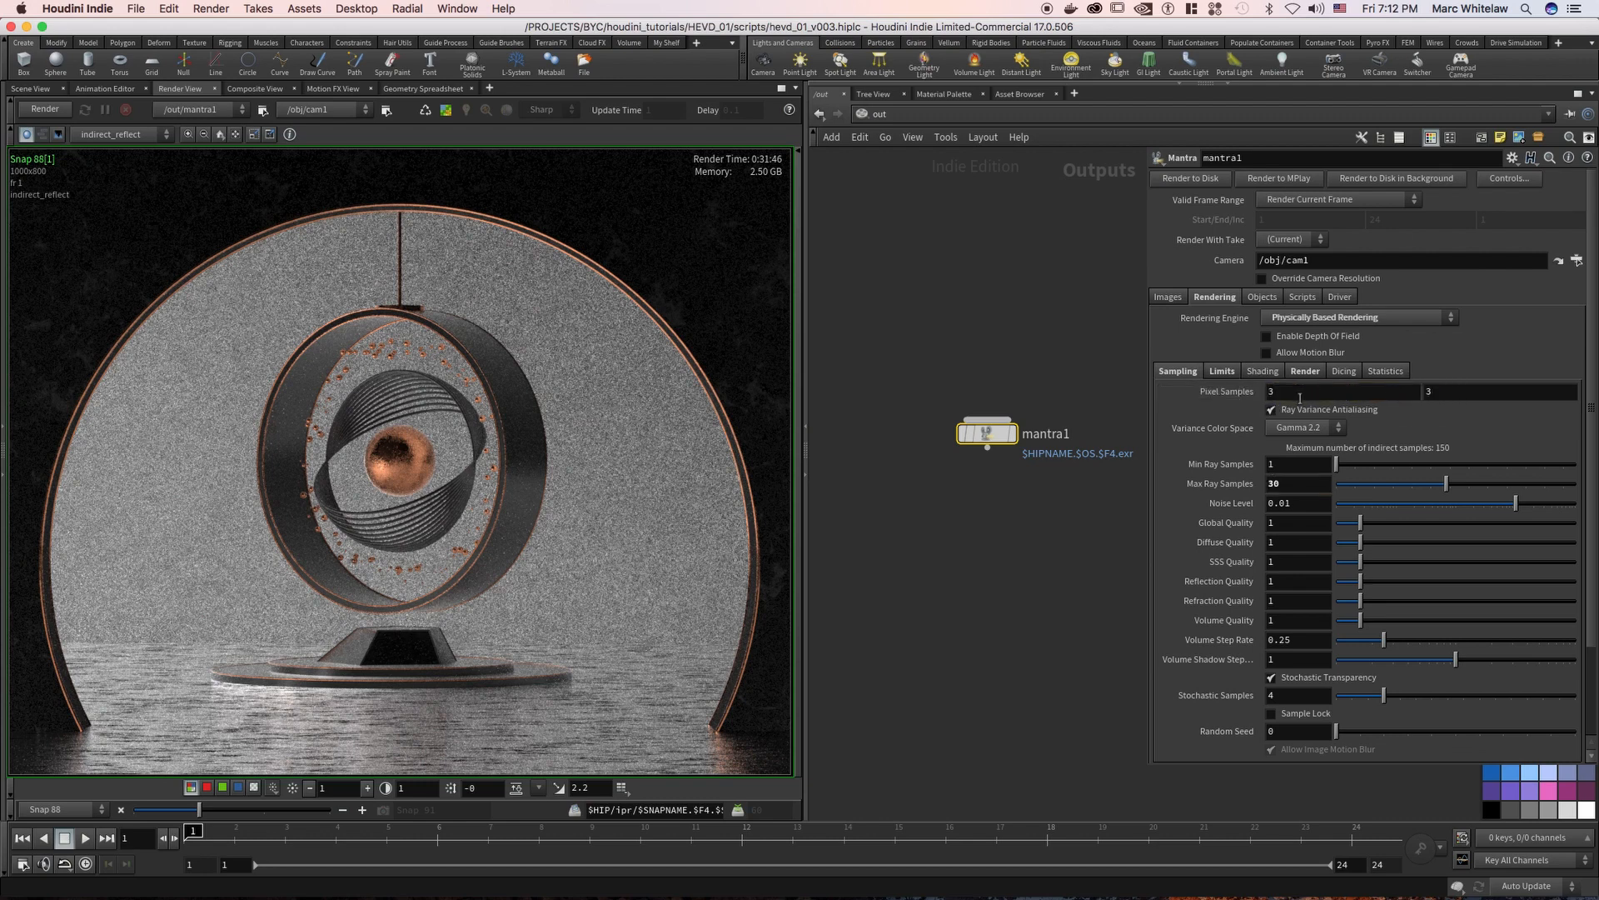
# Raise the Pixel Samples to 8 by 8 after trying 7
pyautogui.doubleClick(1282, 397)
pyautogui.write('7')
pyautogui.press('Tab')
pyautogui.doubleClick(1290, 392)
pyautogui.write('8')
pyautogui.press('Tab')
# Review the Min and Max Ray Samples and display the C image plane in the render view
pyautogui.doubleClick(1287, 465)
pyautogui.click(1286, 487)
pyautogui.click(125, 135)
pyautogui.click(125, 151)
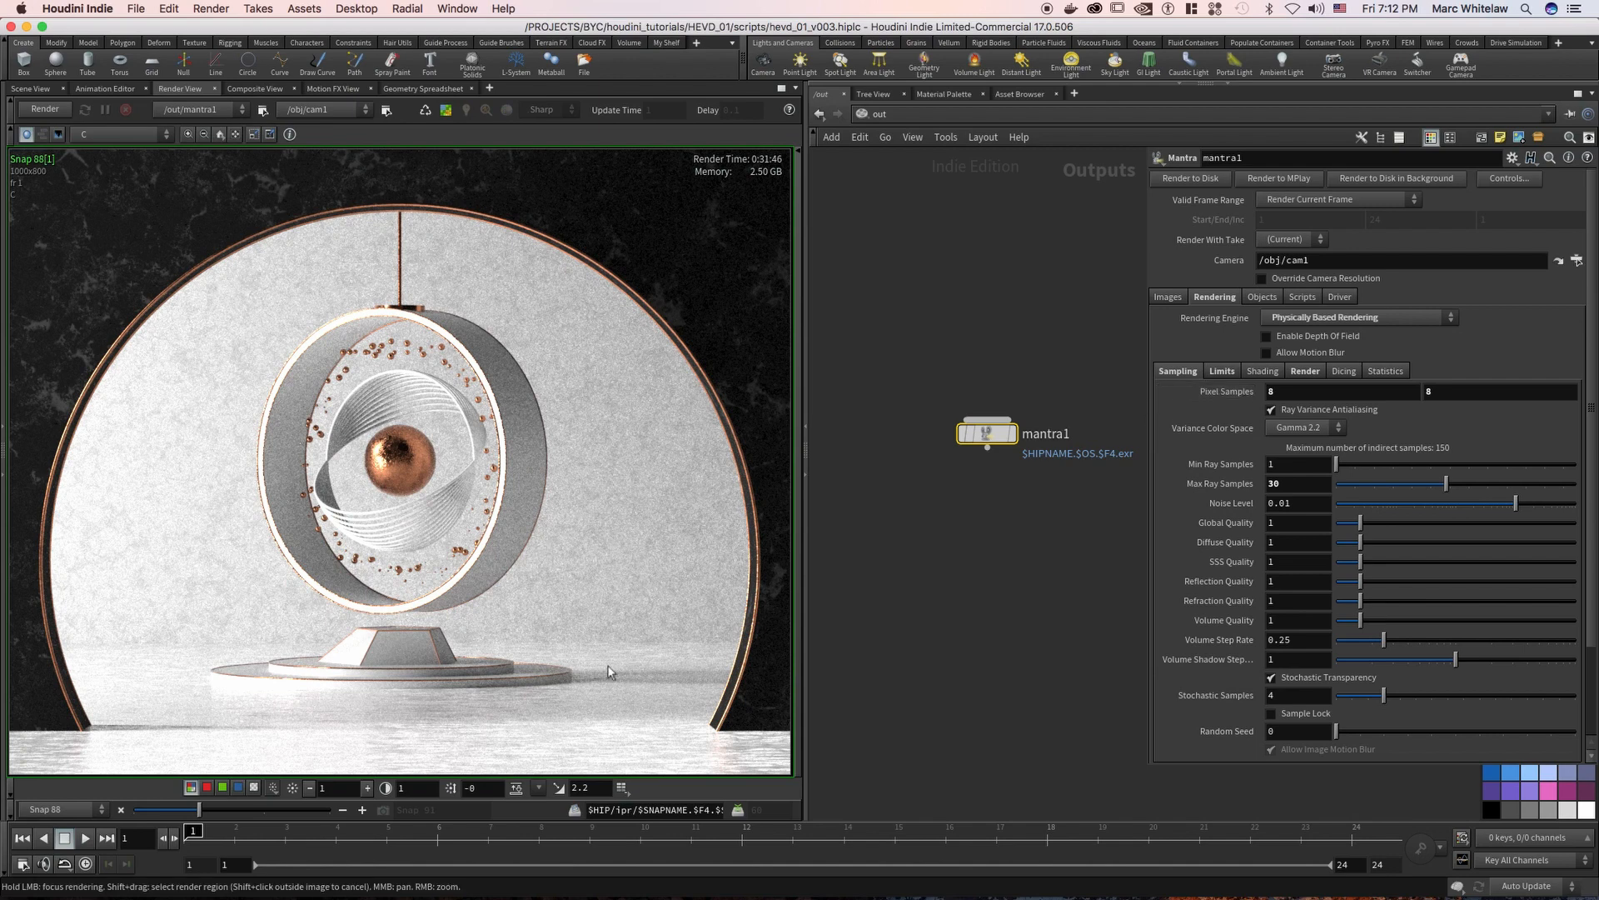
# Lower mantra1's Pixel Samples to 3 by 3
pyautogui.click(1274, 392)
pyautogui.write('3')
pyautogui.click(1429, 391)
pyautogui.write('3')
pyautogui.press('Return')
# Set the Pixel Samples back to 8 by 8
pyautogui.click(1271, 392)
pyautogui.write('8')
pyautogui.press('Tab')
pyautogui.write('8')
pyautogui.press('Return')
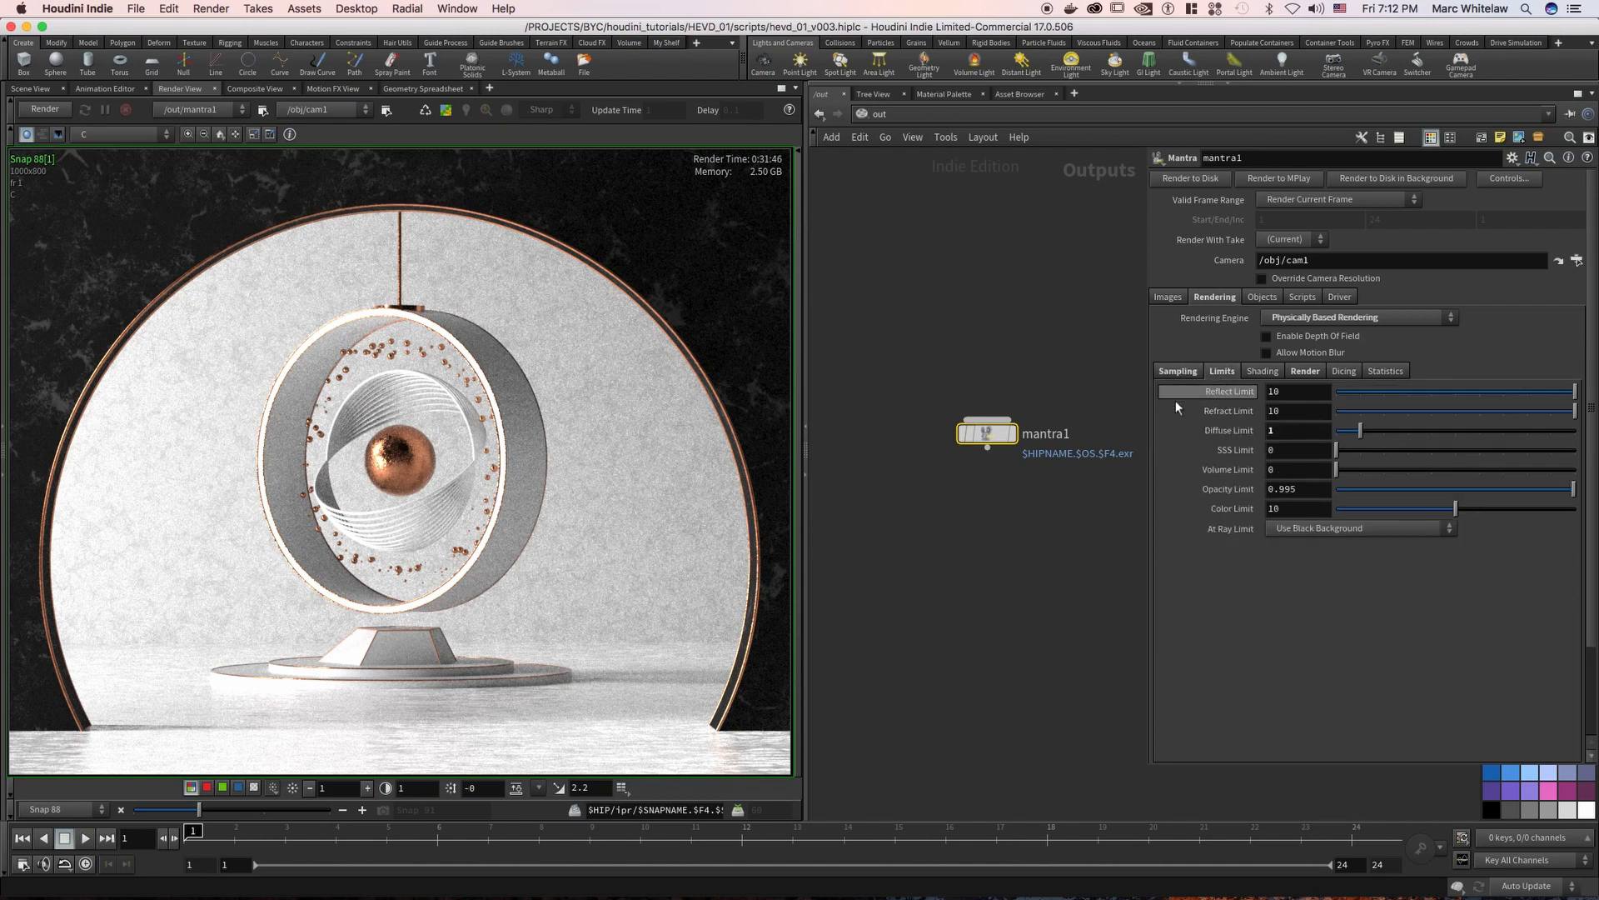
# Set mantra1's Reflect Limit and Refract Limit to 3
pyautogui.doubleClick(1291, 391)
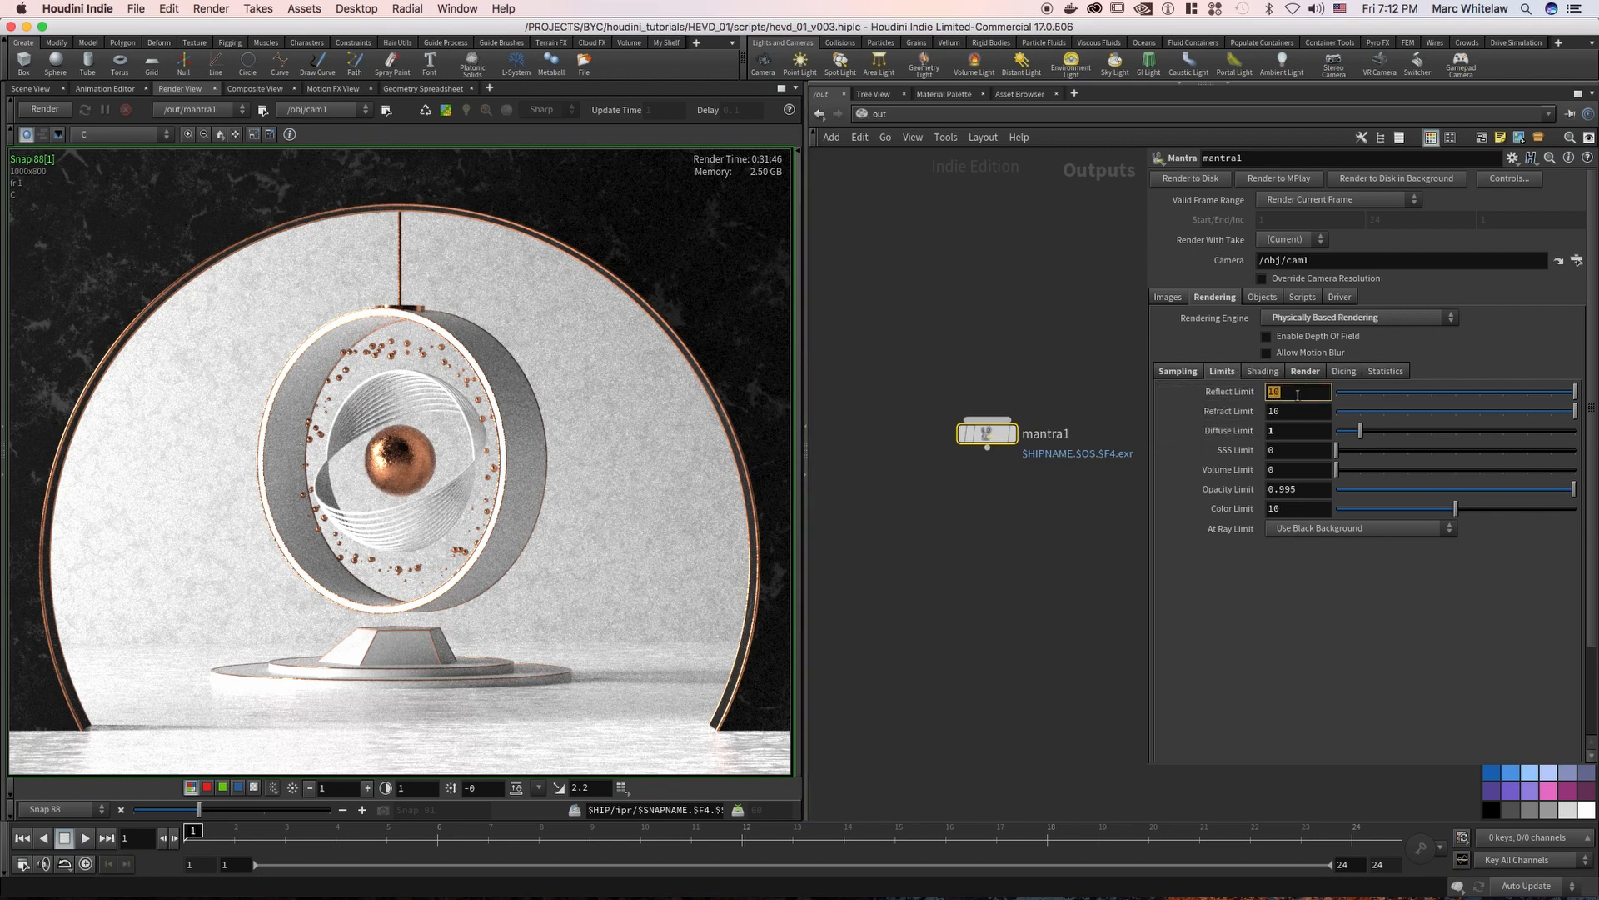
pyautogui.write('3')
pyautogui.press('Tab')
pyautogui.write('3')
pyautogui.press('Return')
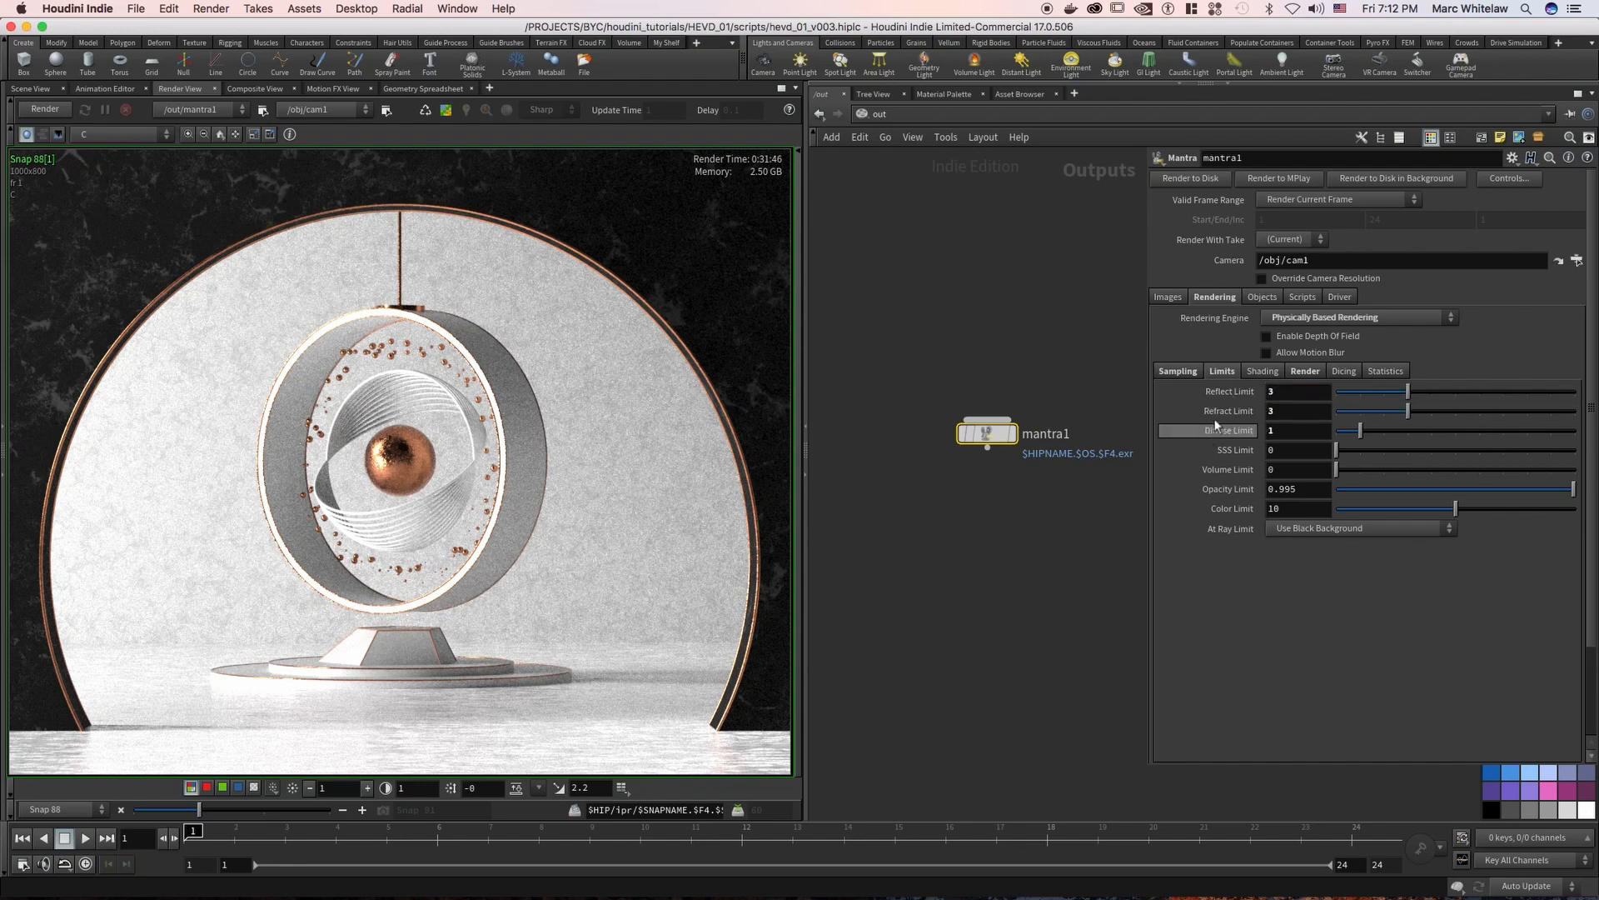
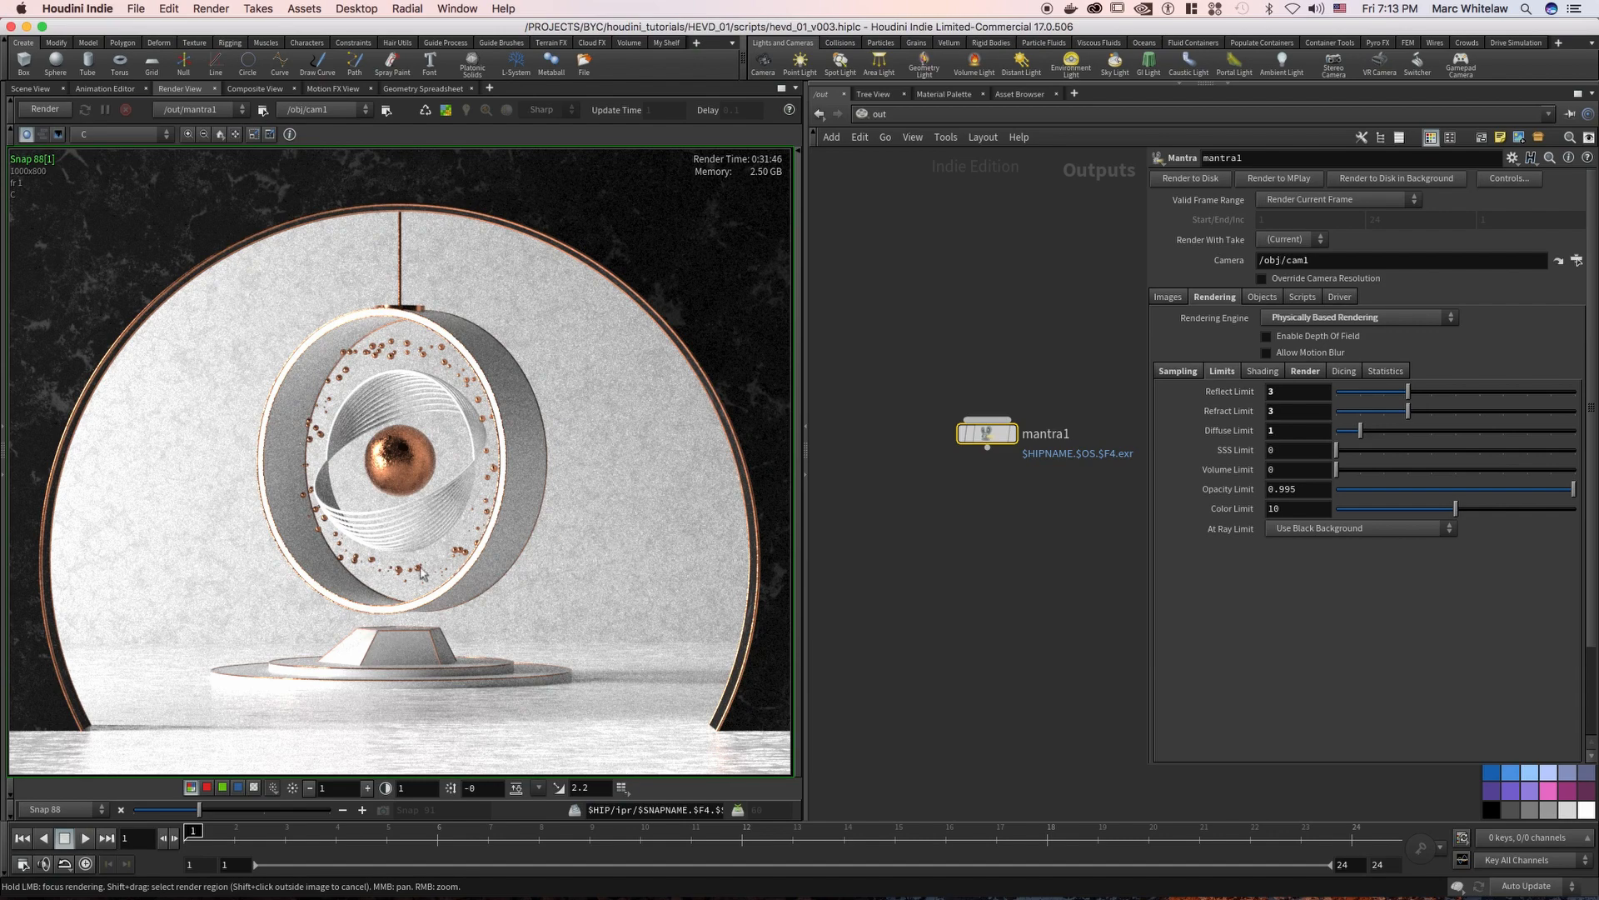
# Switch to the scene's object network, display and select the vase, and frame it to examine its shape from above
pyautogui.click(37, 88)
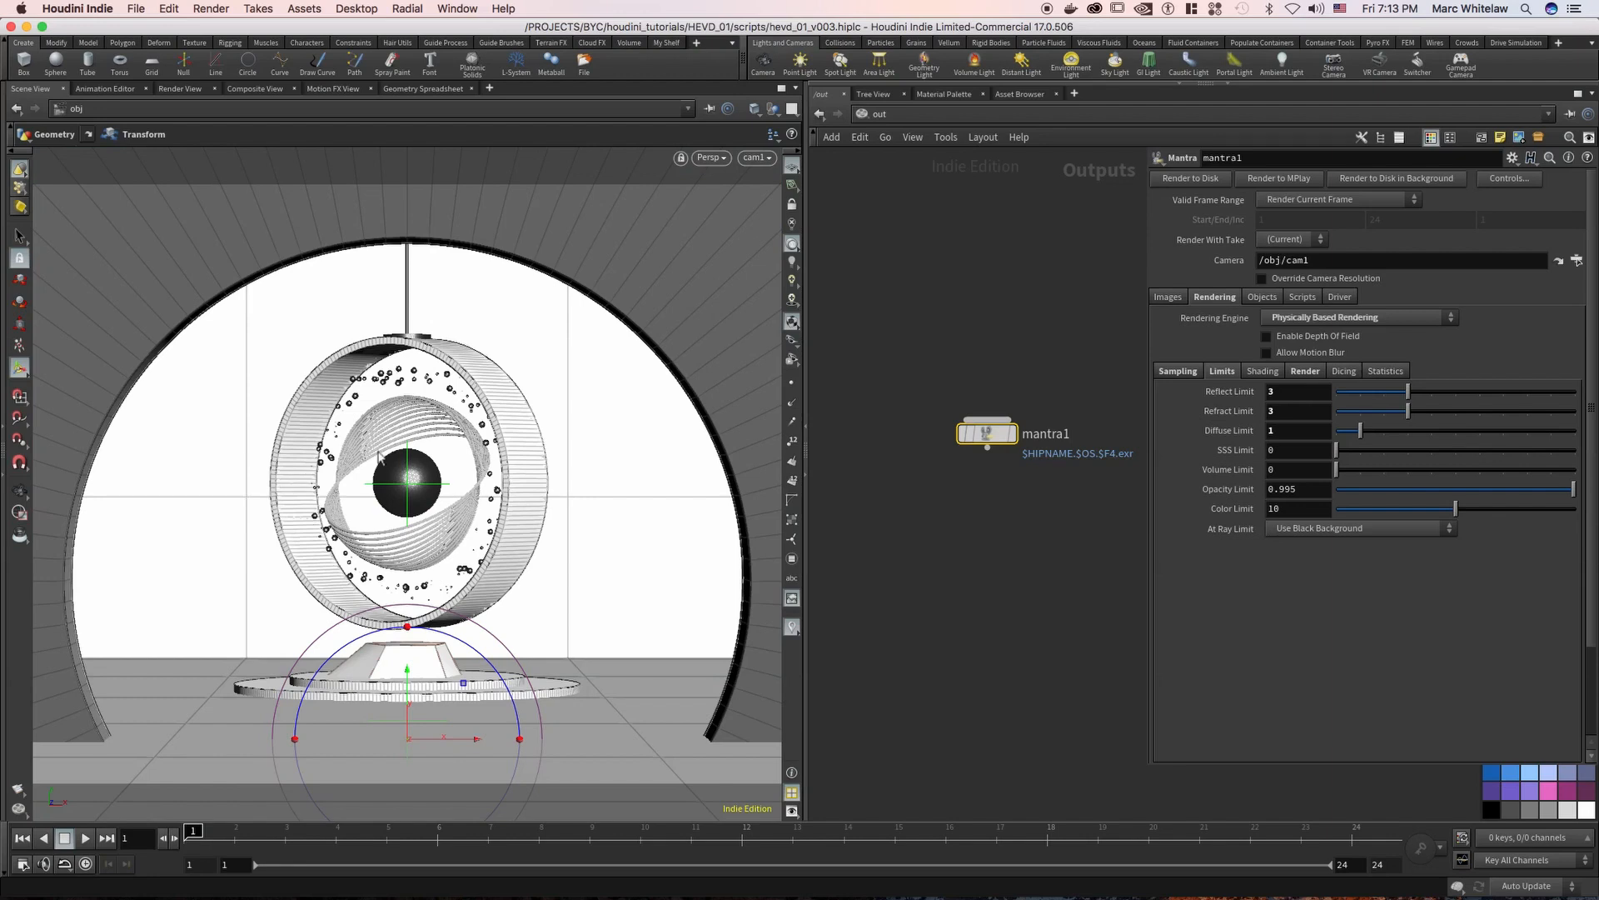
pyautogui.click(310, 474)
pyautogui.moveTo(974, 231); pyautogui.dragTo(1229, 212, button='middle')
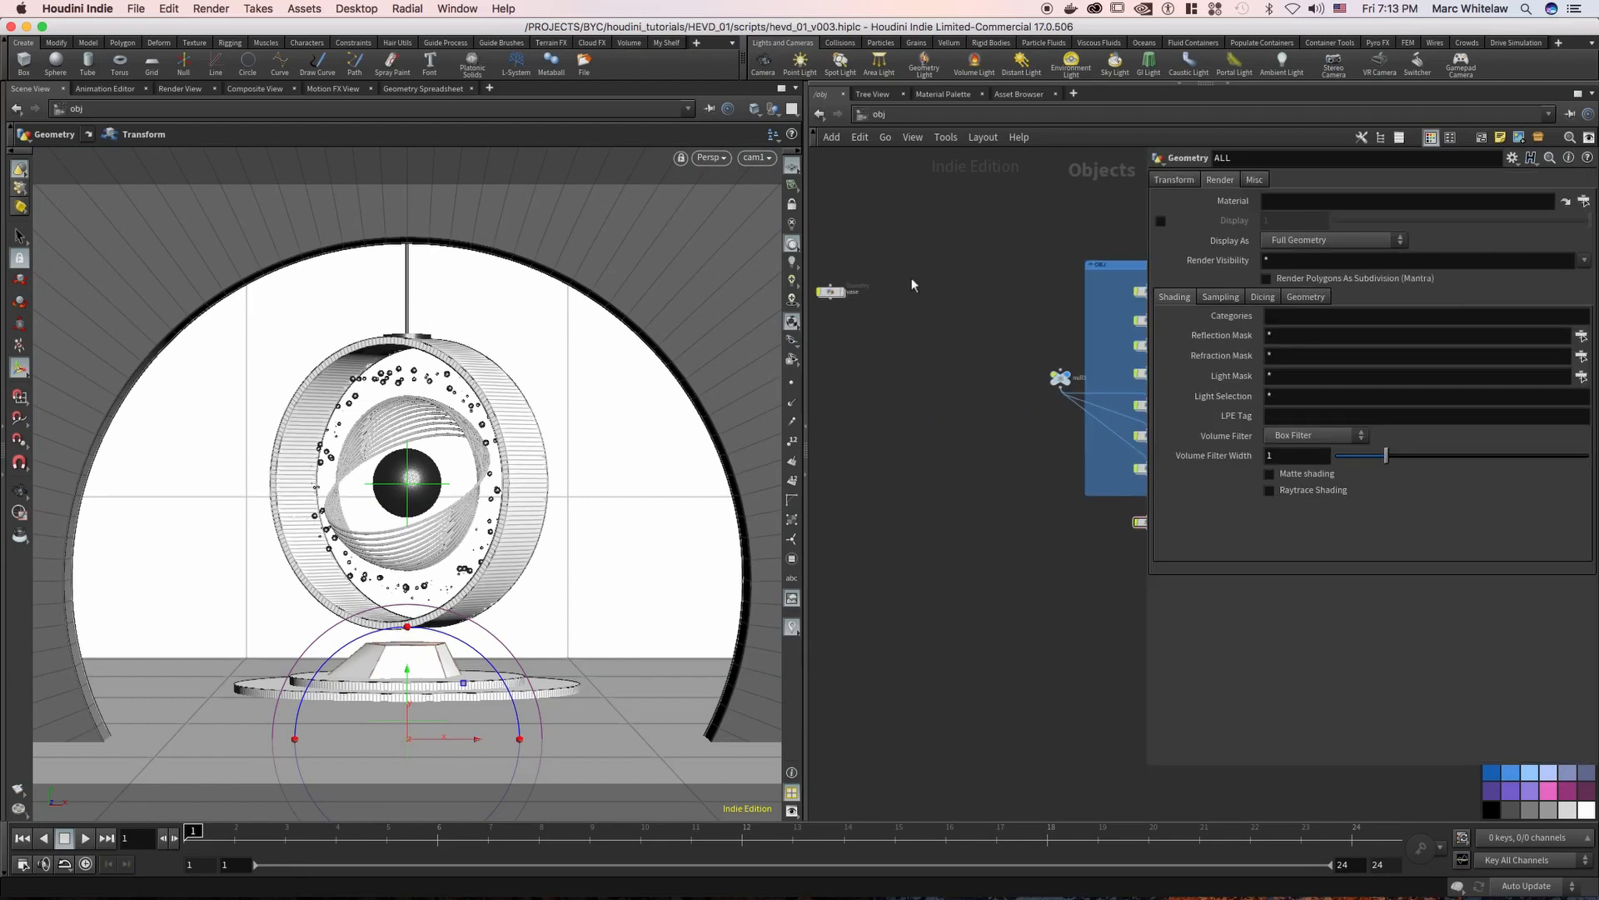
pyautogui.click(843, 294)
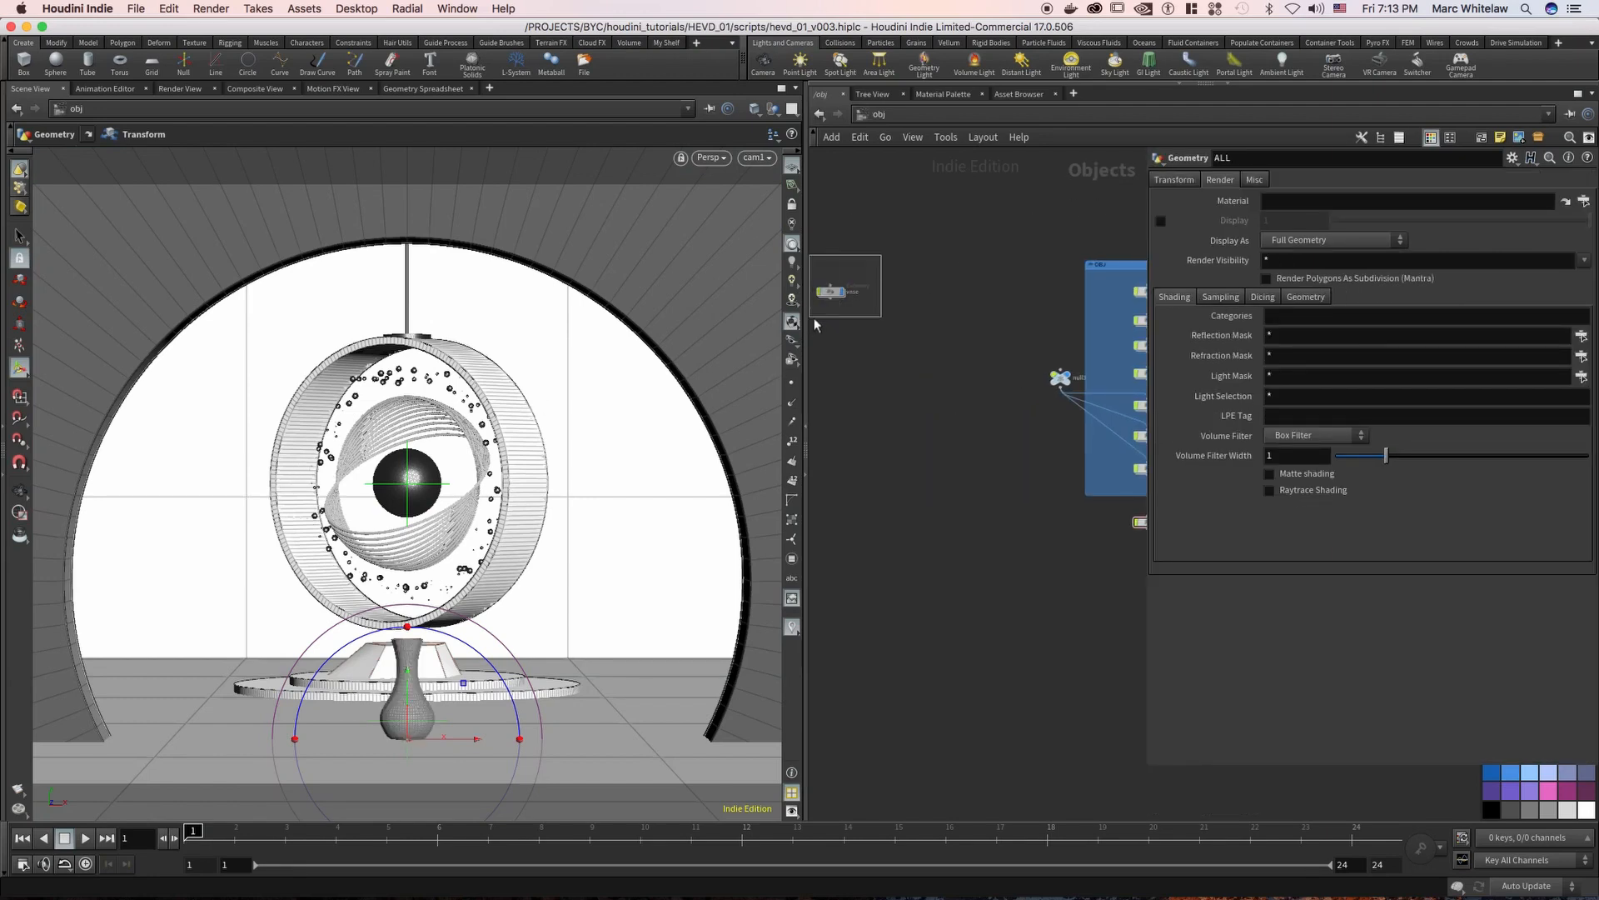
pyautogui.hotkey('space', 'g')
pyautogui.keyDown('alt'); pyautogui.moveTo(420, 528); pyautogui.dragTo(423, 553); pyautogui.keyUp('alt')
pyautogui.moveTo(408, 366); pyautogui.dragTo(439, 574, button='middle')
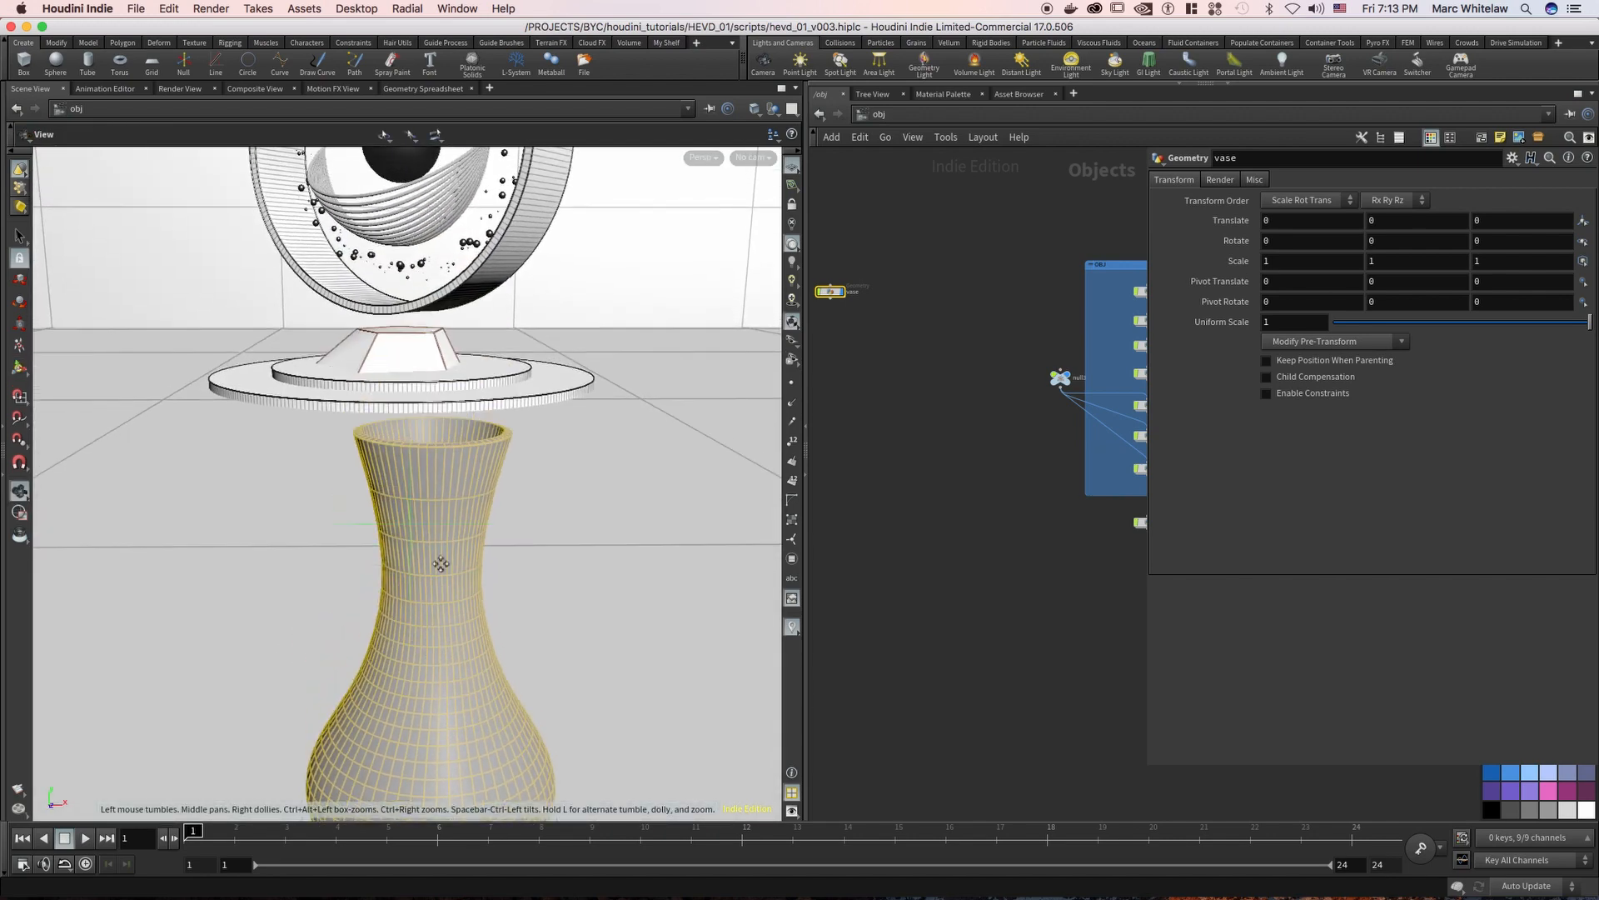
pyautogui.moveTo(460, 558); pyautogui.dragTo(450, 592)
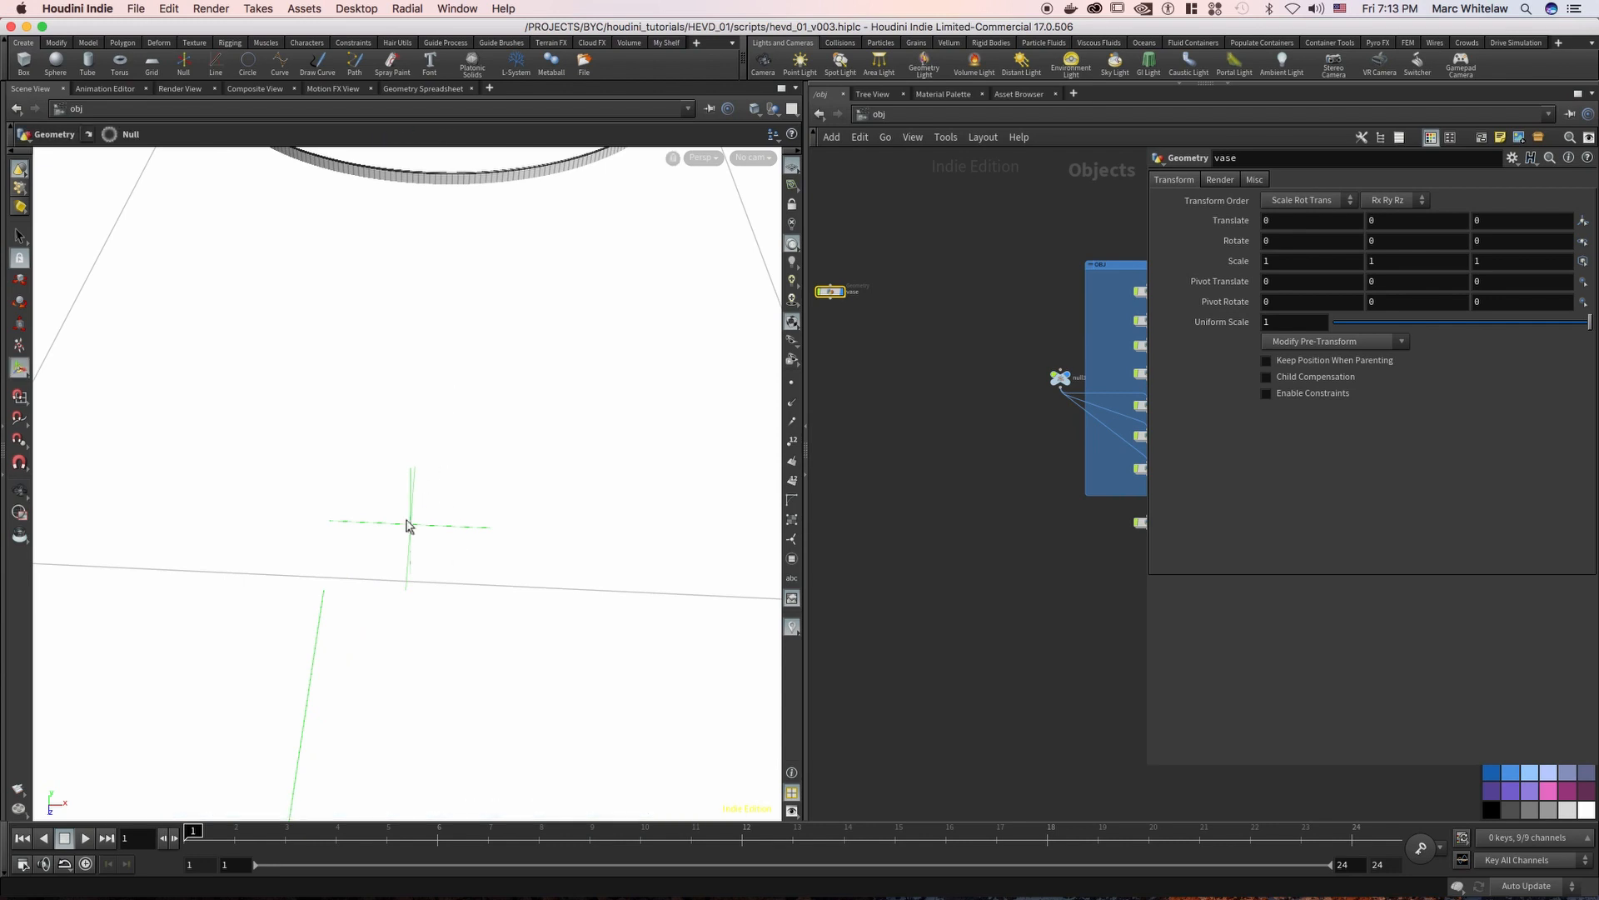
pyautogui.hotkey('space', 'g')
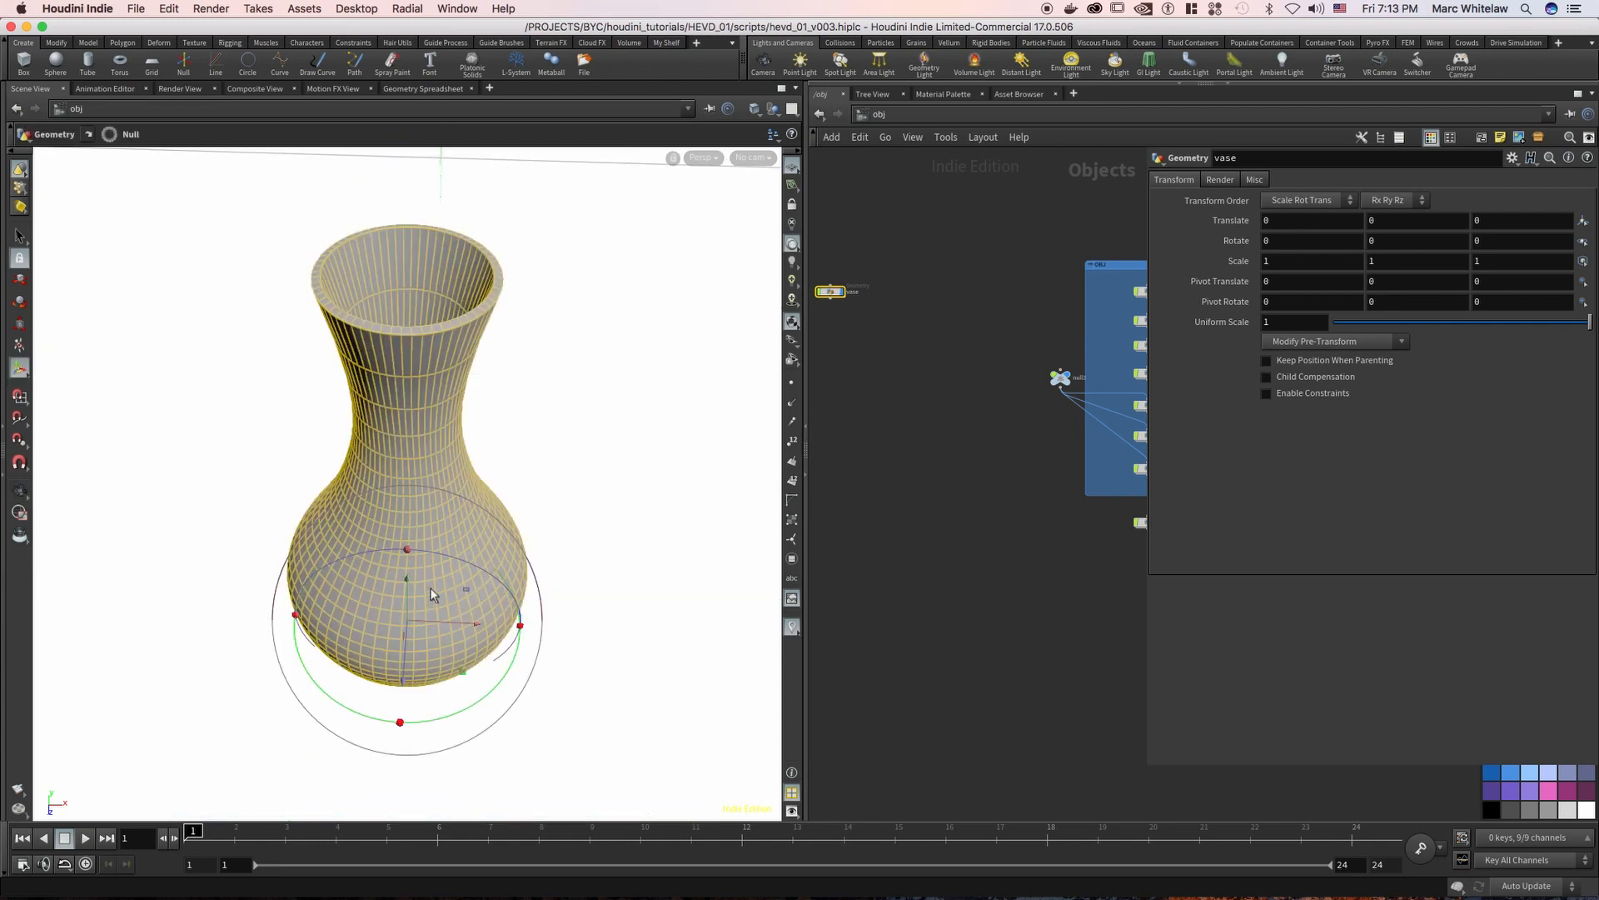
pyautogui.moveTo(429, 575); pyautogui.dragTo(489, 547)
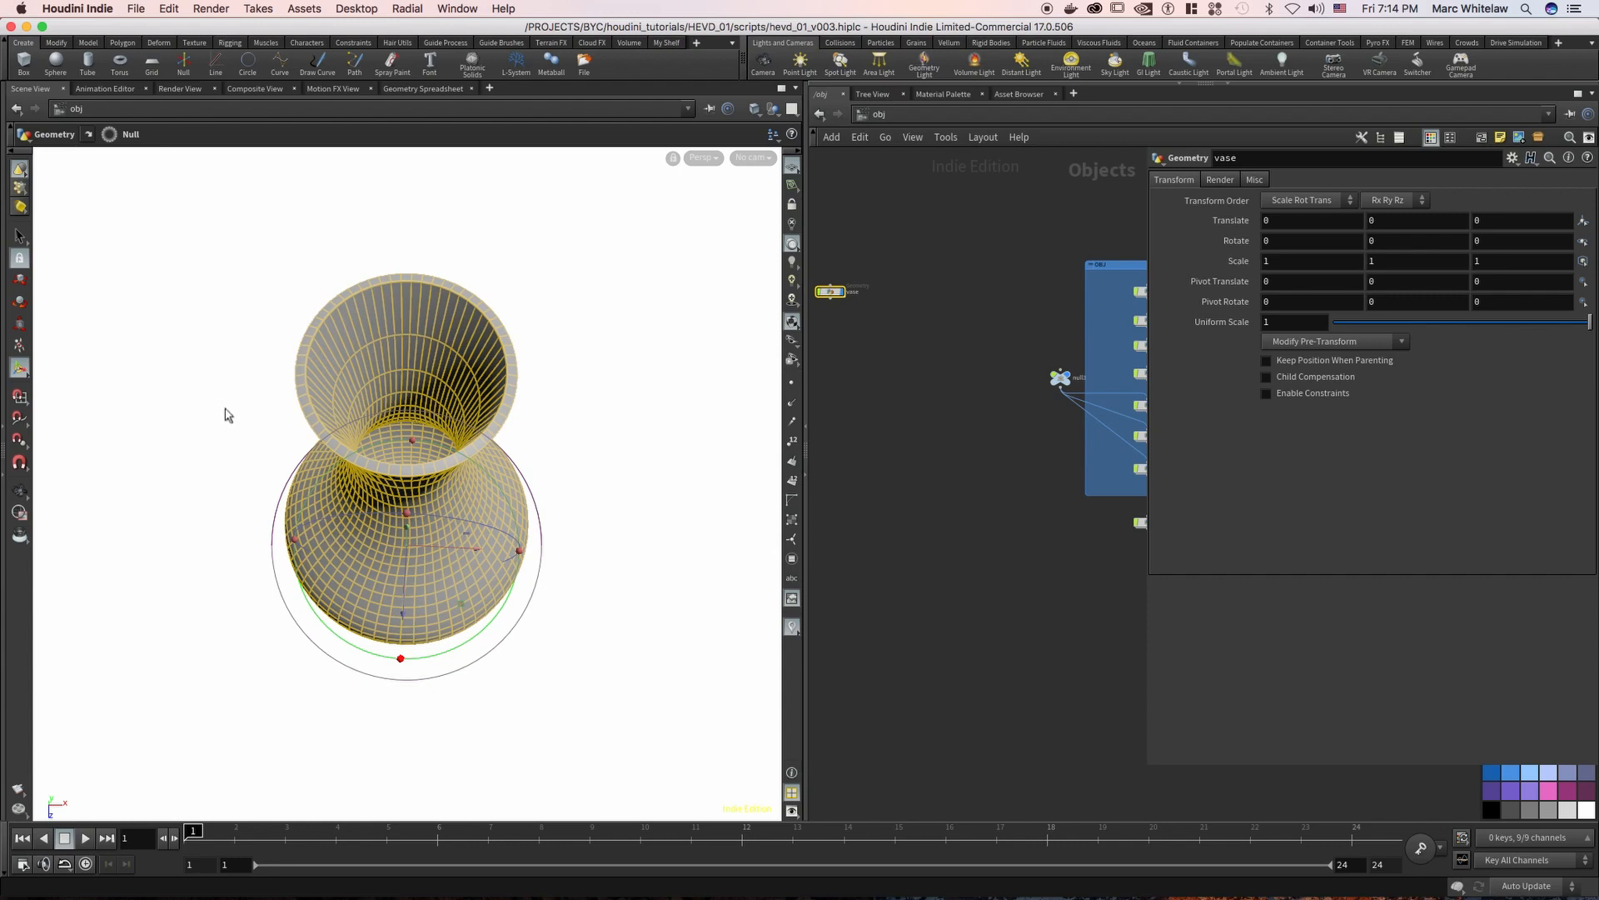
# Return to mantra1 in the out network and re-enter its Refract Limit as 3
pyautogui.click(933, 115)
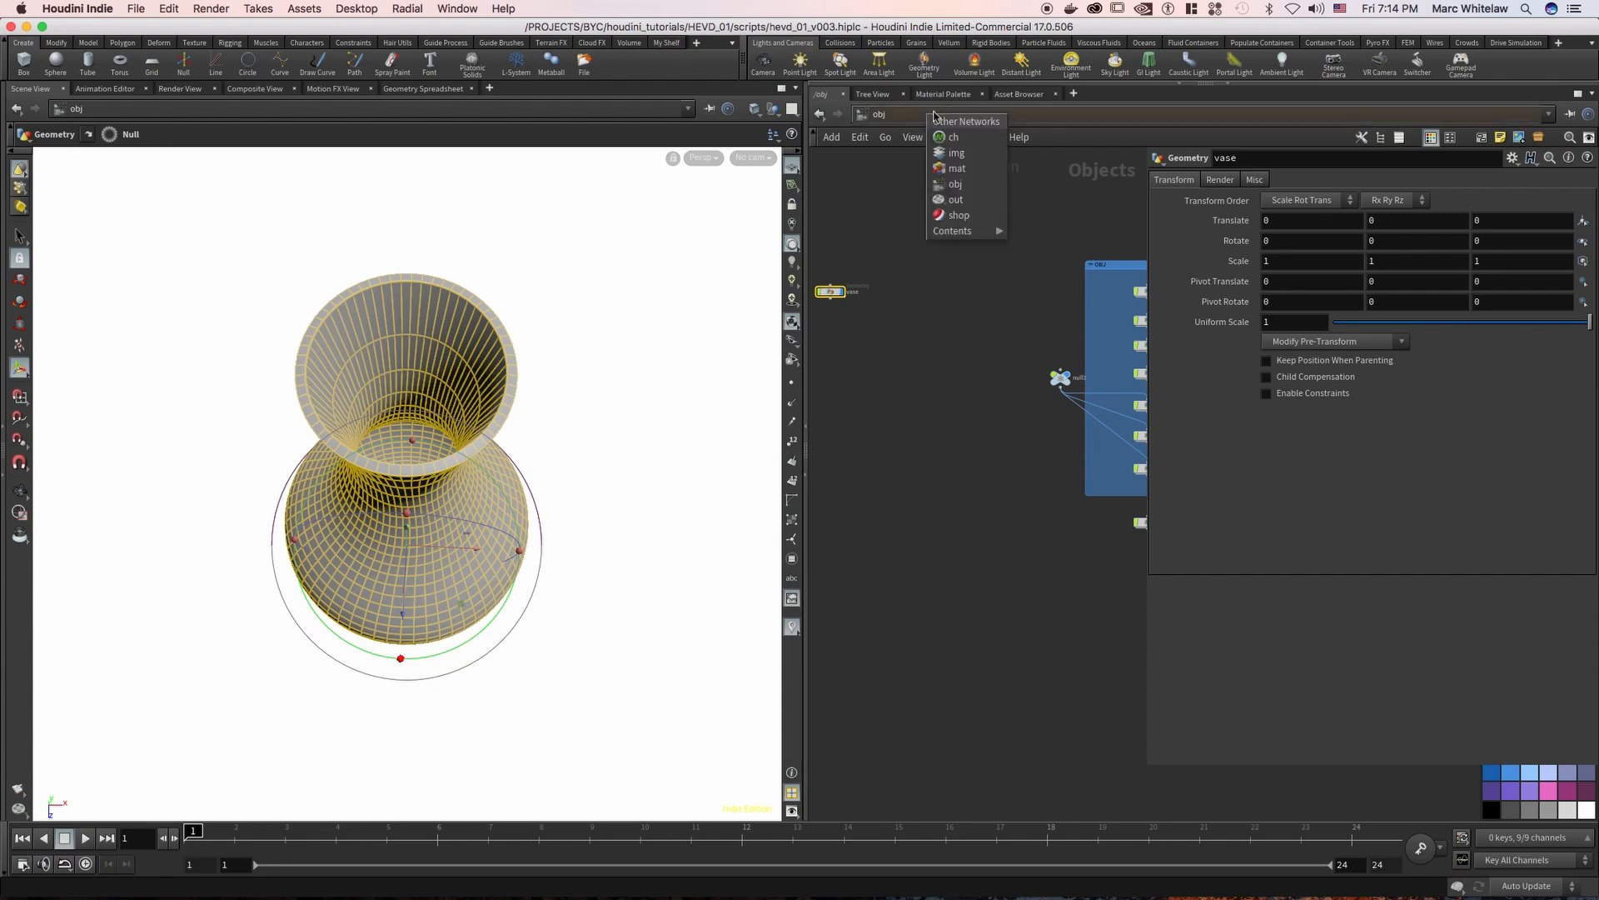
pyautogui.click(958, 200)
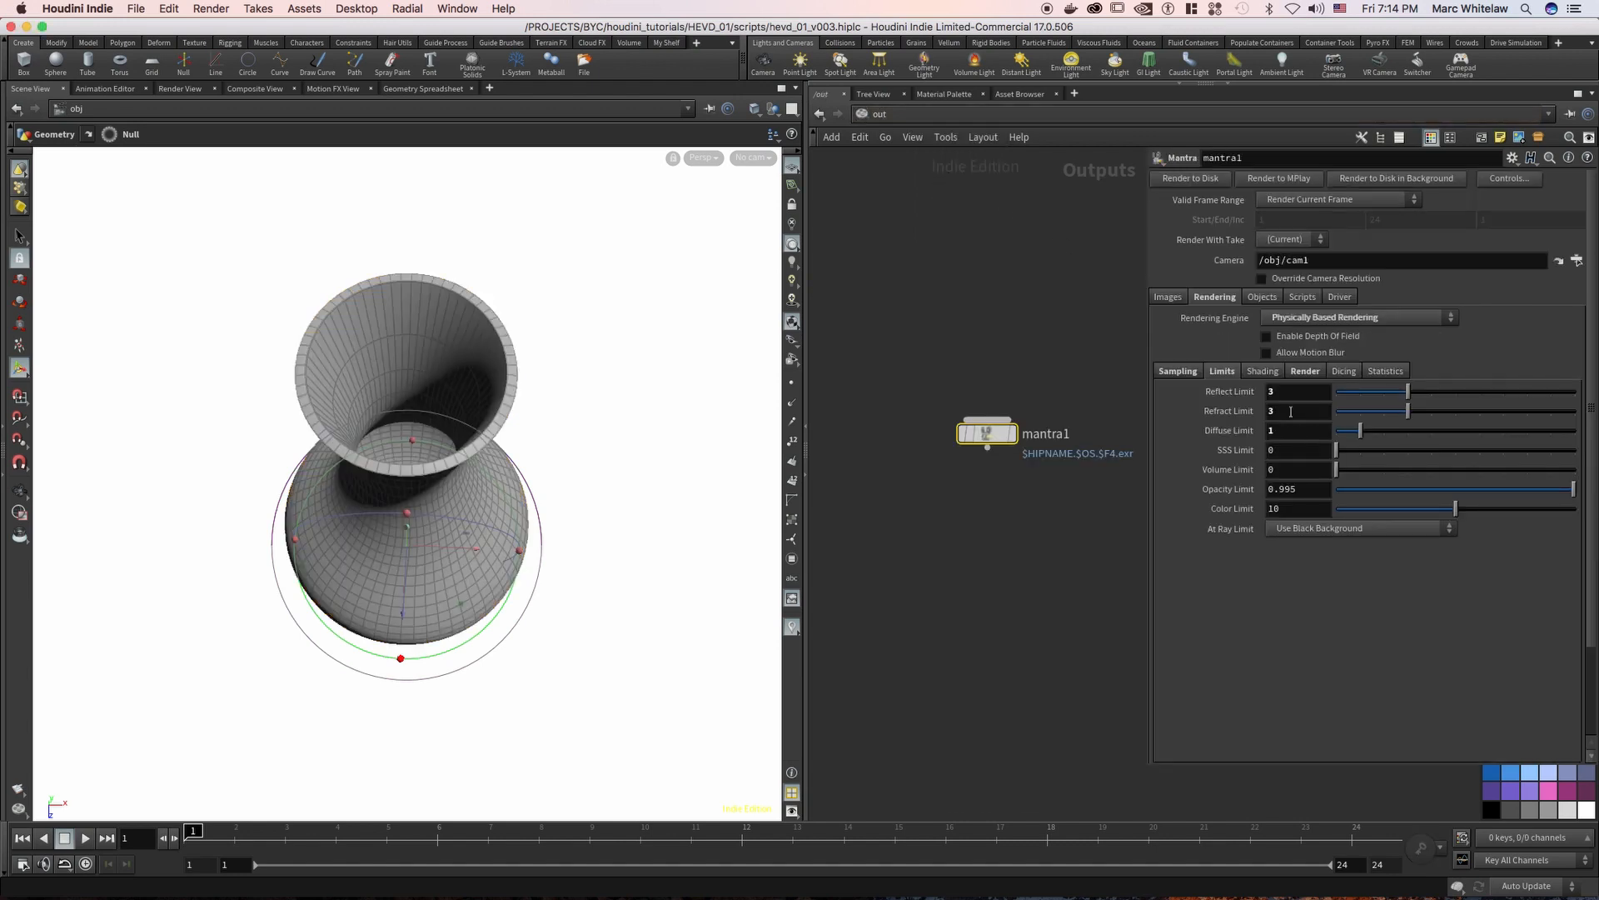
pyautogui.doubleClick(1270, 412)
pyautogui.moveTo(1239, 392)
pyautogui.mouseDown()
pyautogui.moveTo(1292, 419)
pyautogui.moveTo(1249, 418)
pyautogui.mouseUp()
pyautogui.click(1256, 399)
pyautogui.press('Return')
pyautogui.moveTo(1286, 409); pyautogui.dragTo(1259, 411)
pyautogui.write('3')
pyautogui.press('Return')
# Examine the vase's body and open rim from a lower viewing angle
pyautogui.press('Escape')
pyautogui.moveTo(392, 450); pyautogui.dragTo(368, 500)
pyautogui.press('Return')
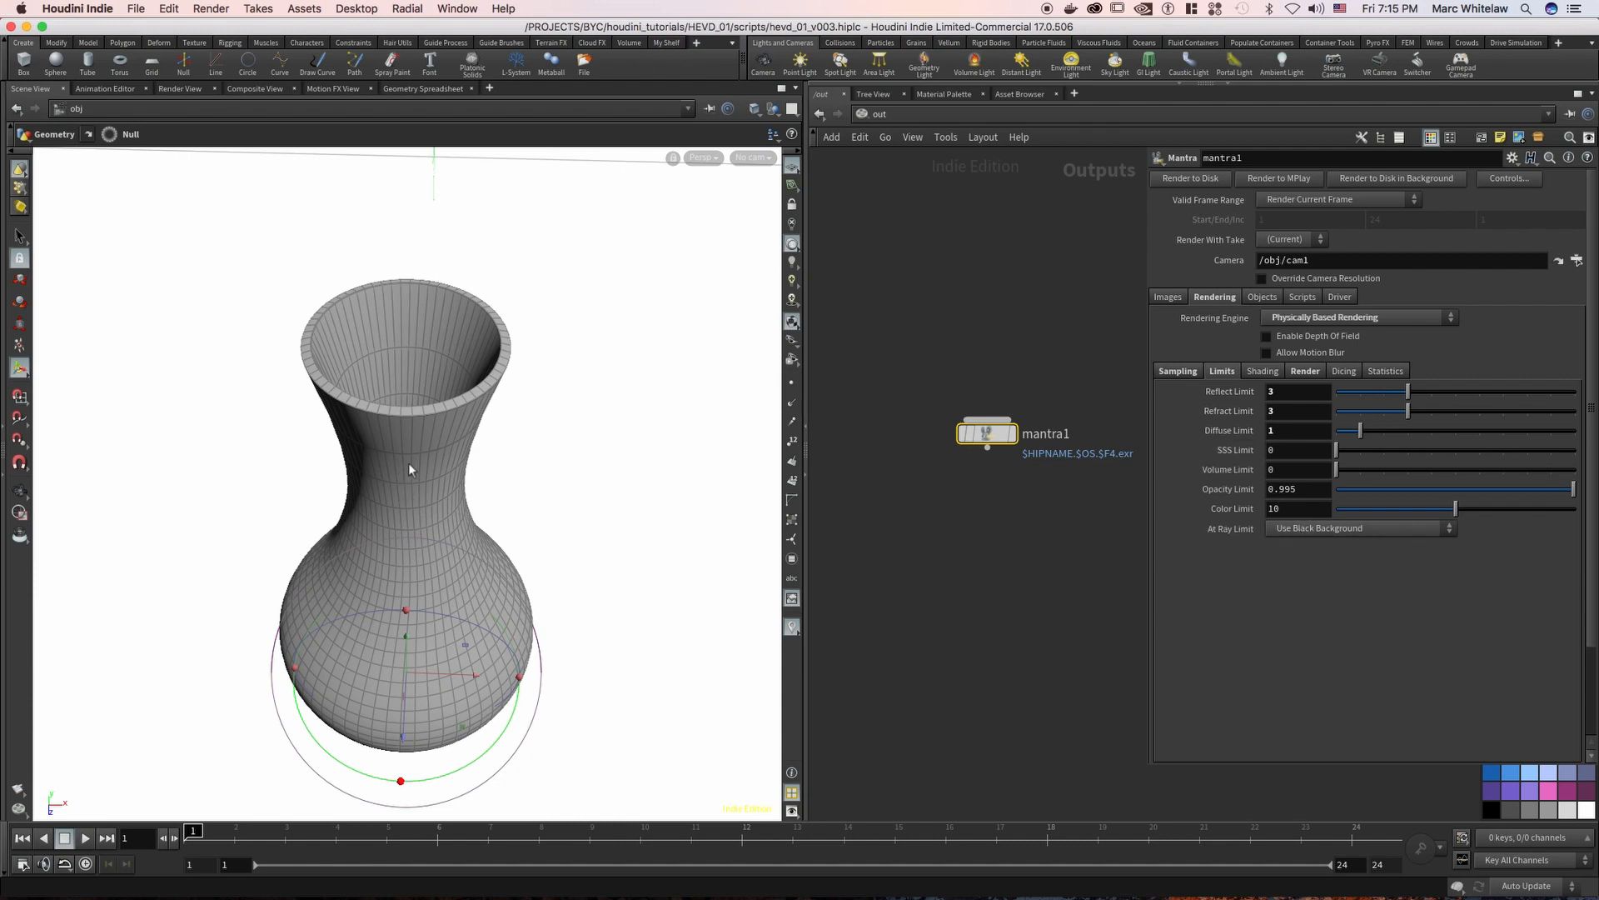
pyautogui.press('Escape')
pyautogui.moveTo(405, 477); pyautogui.dragTo(390, 563)
pyautogui.press('Return')
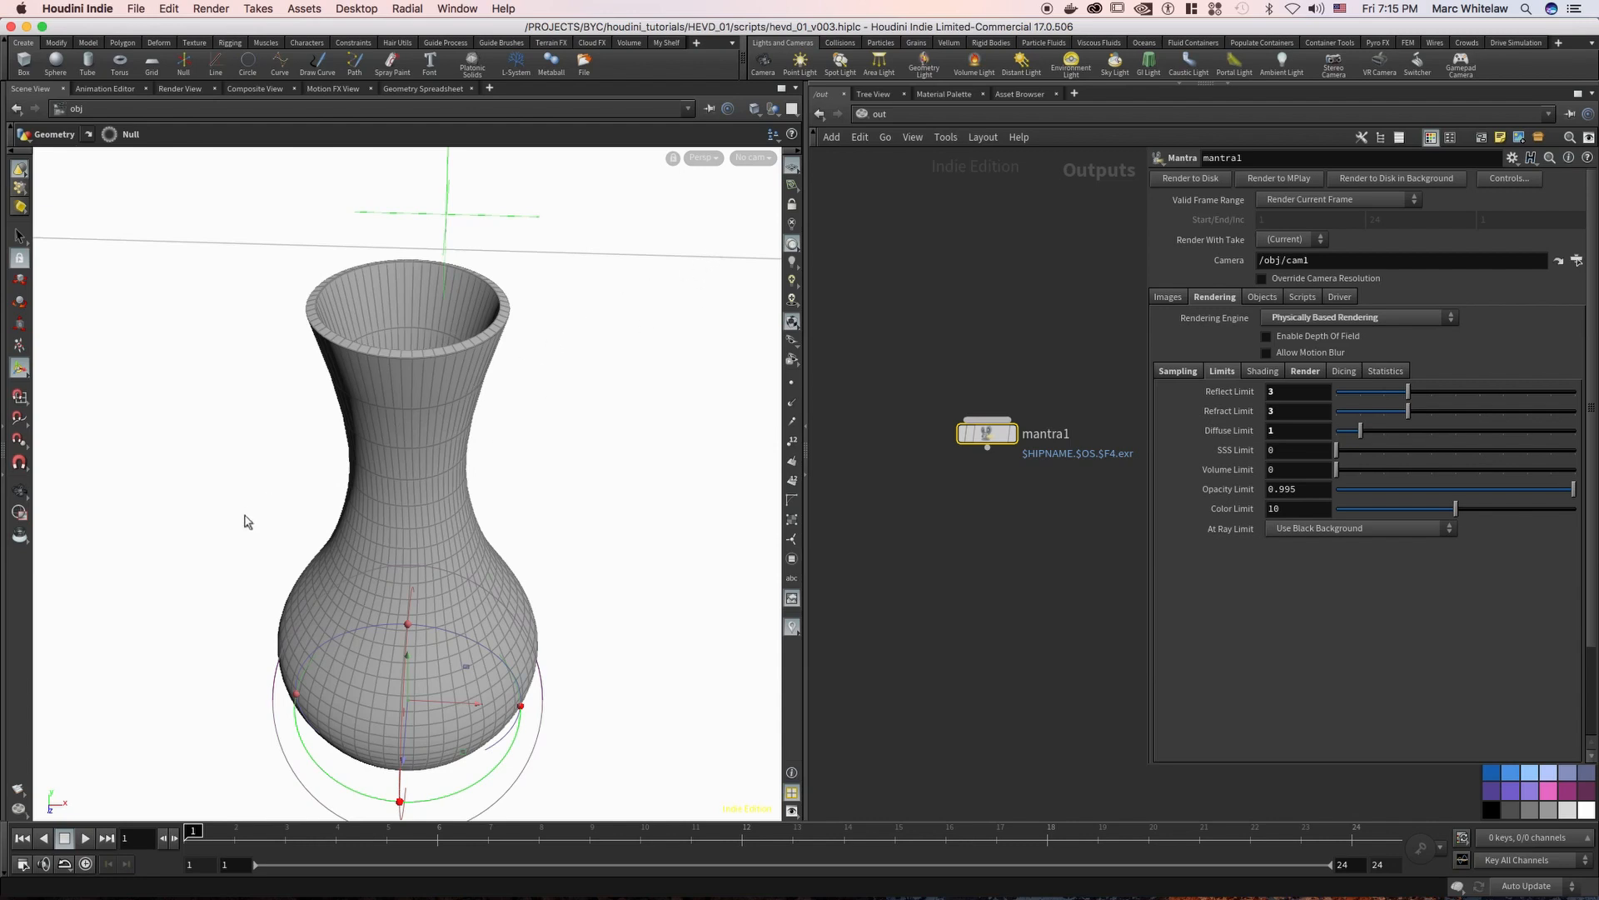
# Set mantra1's At Ray Limit option to Use Direct Lighting as Background Color
pyautogui.click(1314, 531)
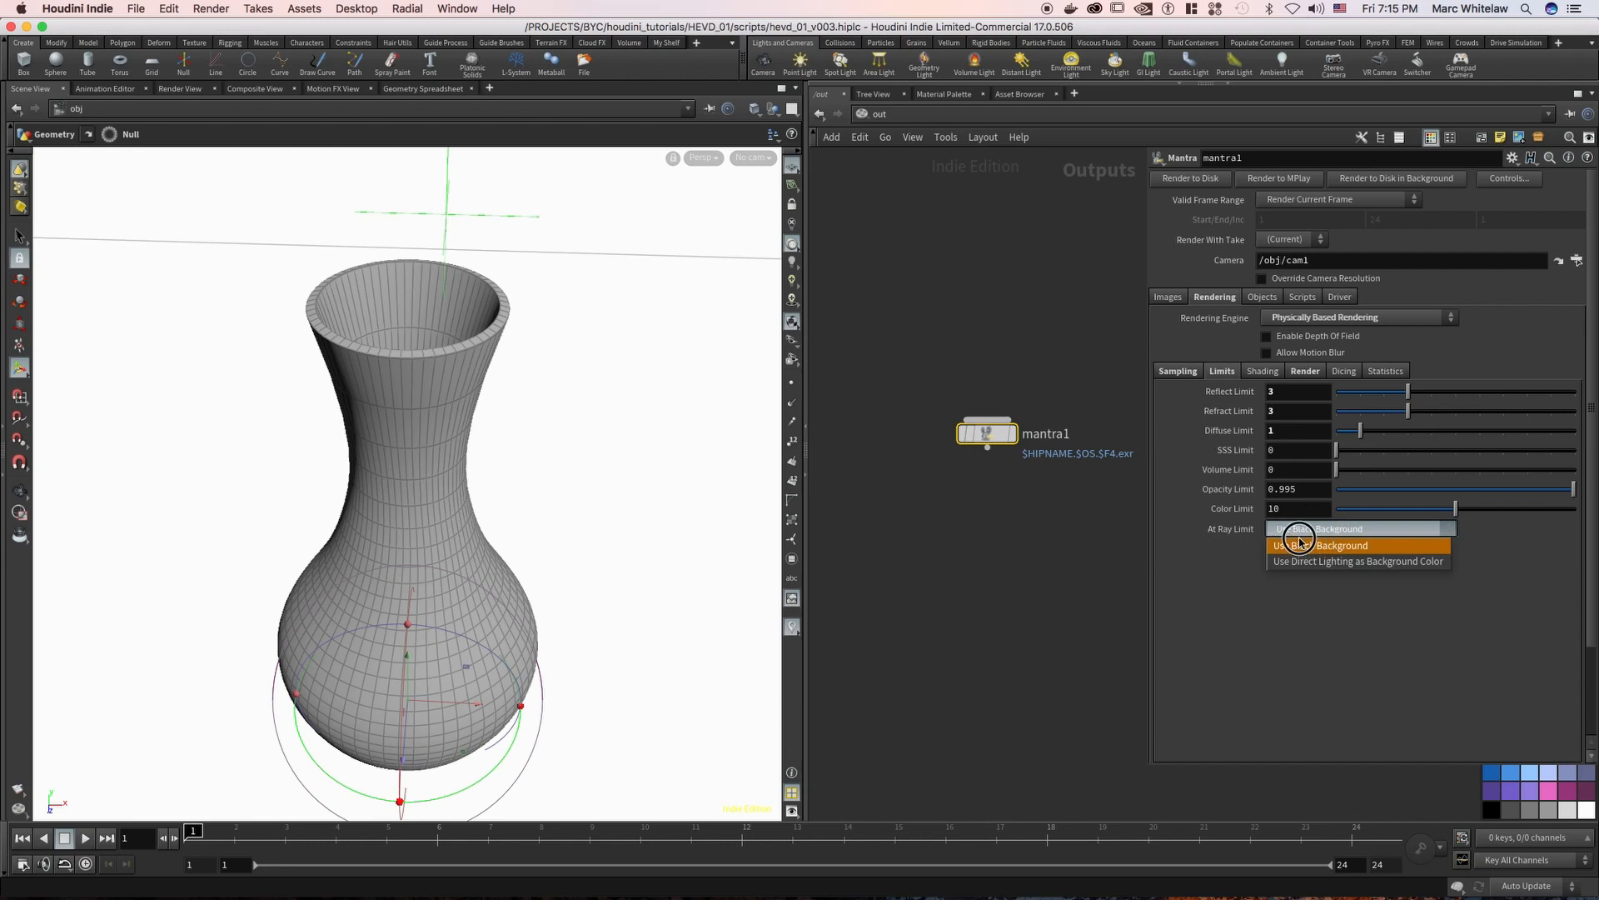
pyautogui.click(1304, 563)
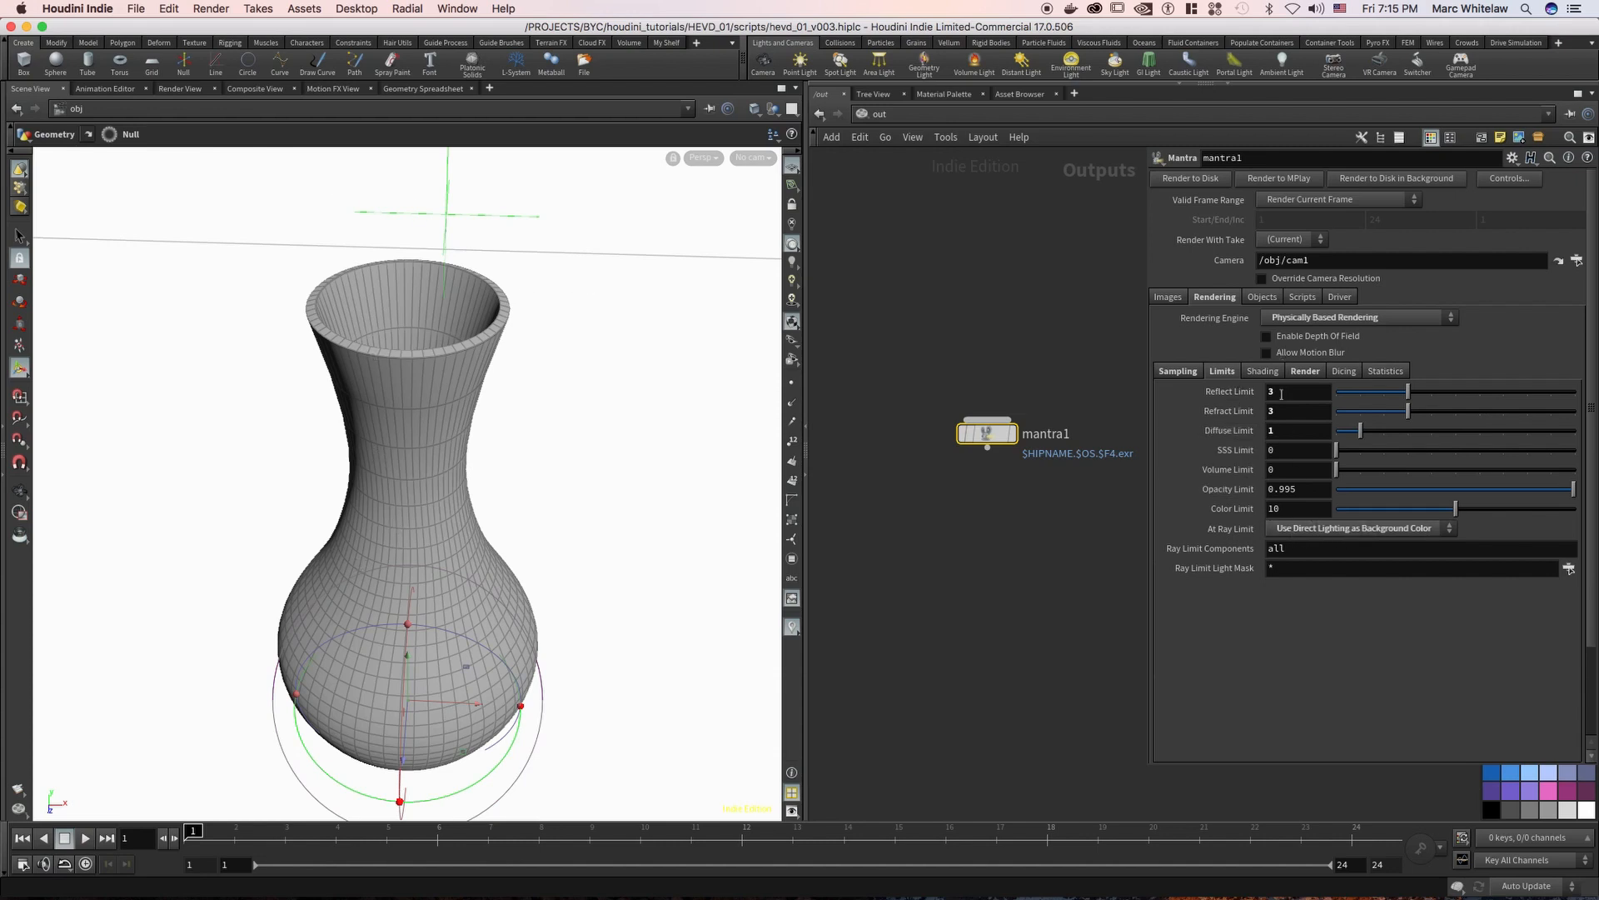
# Raise mantra1's Reflect Limit and Refract Limit to 4
pyautogui.moveTo(1281, 413); pyautogui.dragTo(1247, 398)
pyautogui.write('44')
pyautogui.press('Return')
# Set the Reflect Limit and Refract Limit back to 3
pyautogui.moveTo(1283, 393); pyautogui.dragTo(1256, 416)
pyautogui.write('33')
pyautogui.press('Return')
# Return to the rendered image and display snapshot 90 for comparison with snapshot 88
pyautogui.moveTo(1287, 428); pyautogui.dragTo(1228, 449)
pyautogui.hotkey('ctrl', 'pagedown')
pyautogui.hotkey('ctrl', 'pagedown')
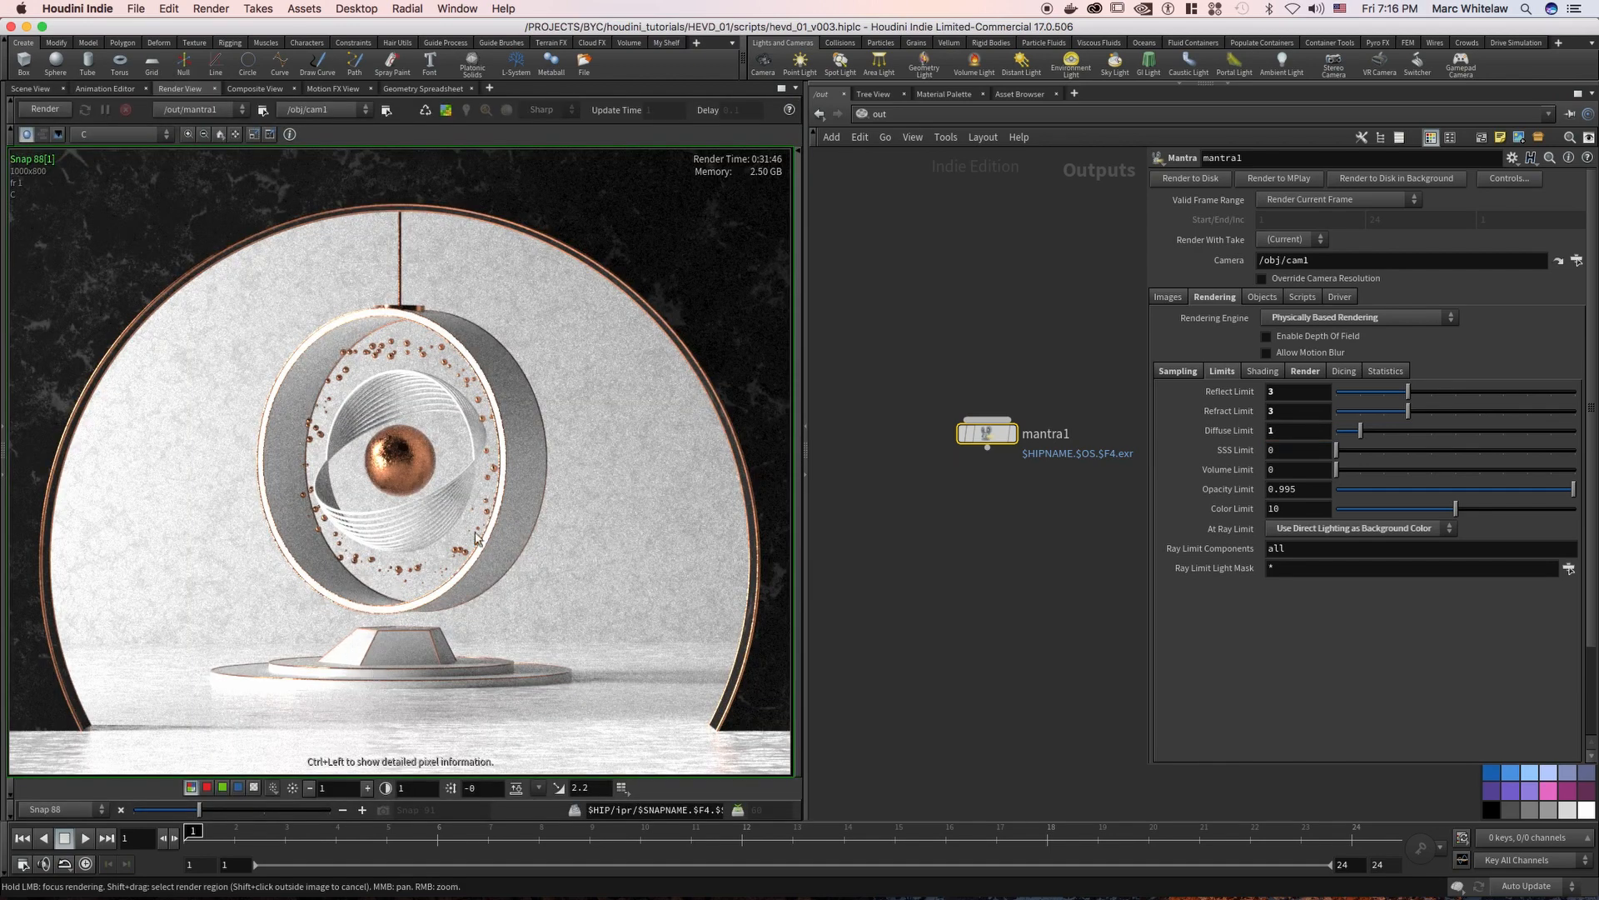
pyautogui.click(285, 810)
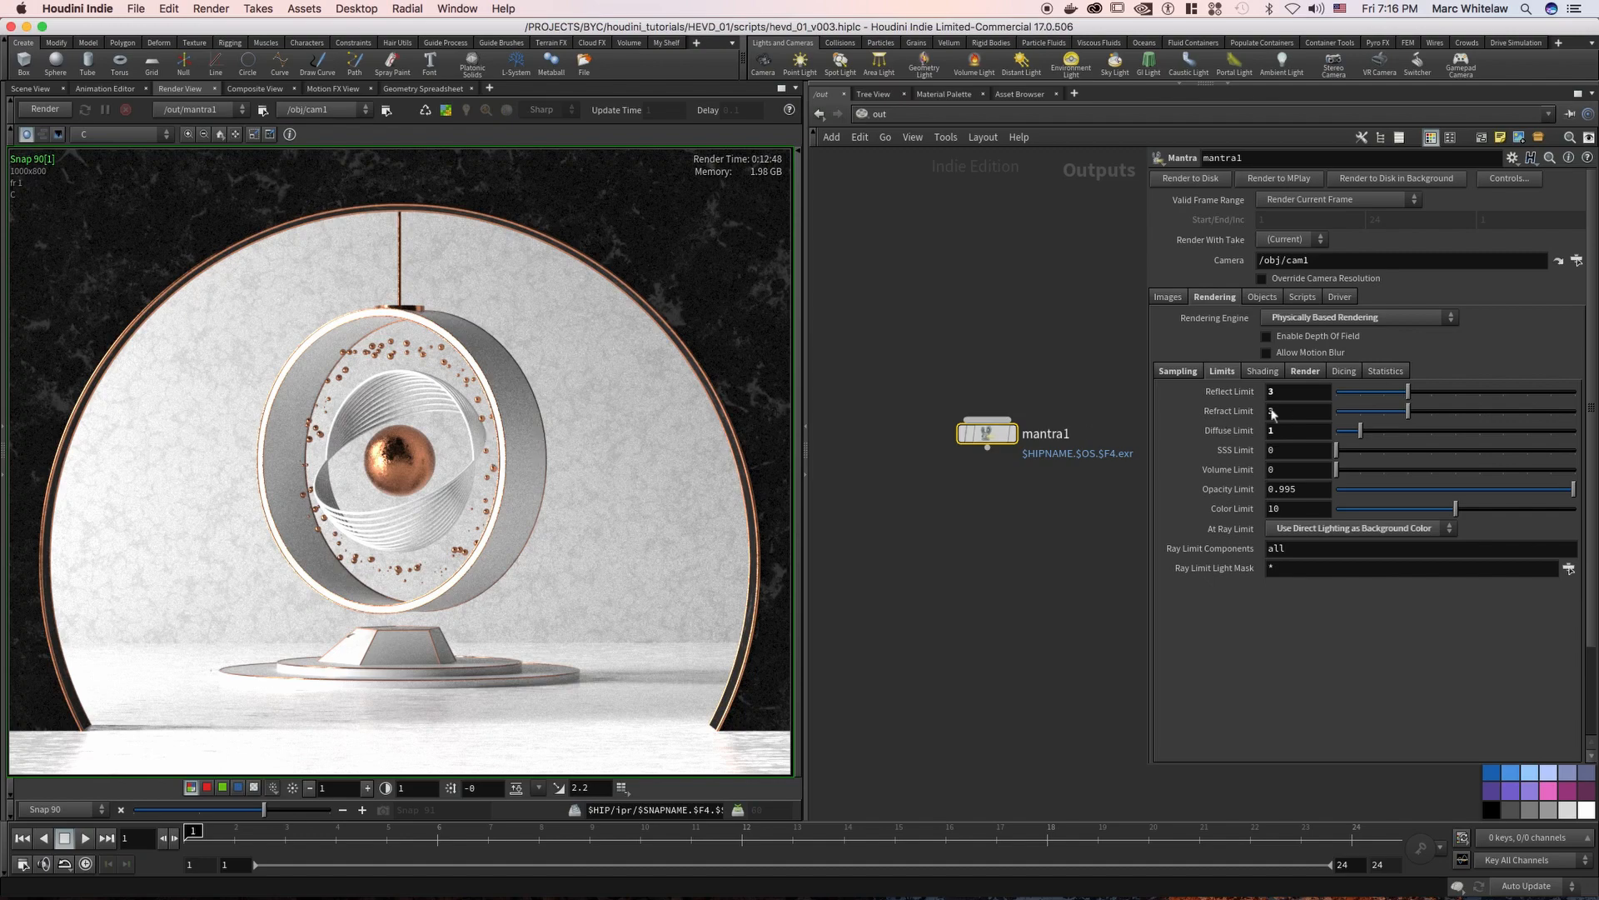
# Try mantra1's Diffuse Limit at 0 and restore it to 1
pyautogui.doubleClick(1279, 432)
pyautogui.press('Return')
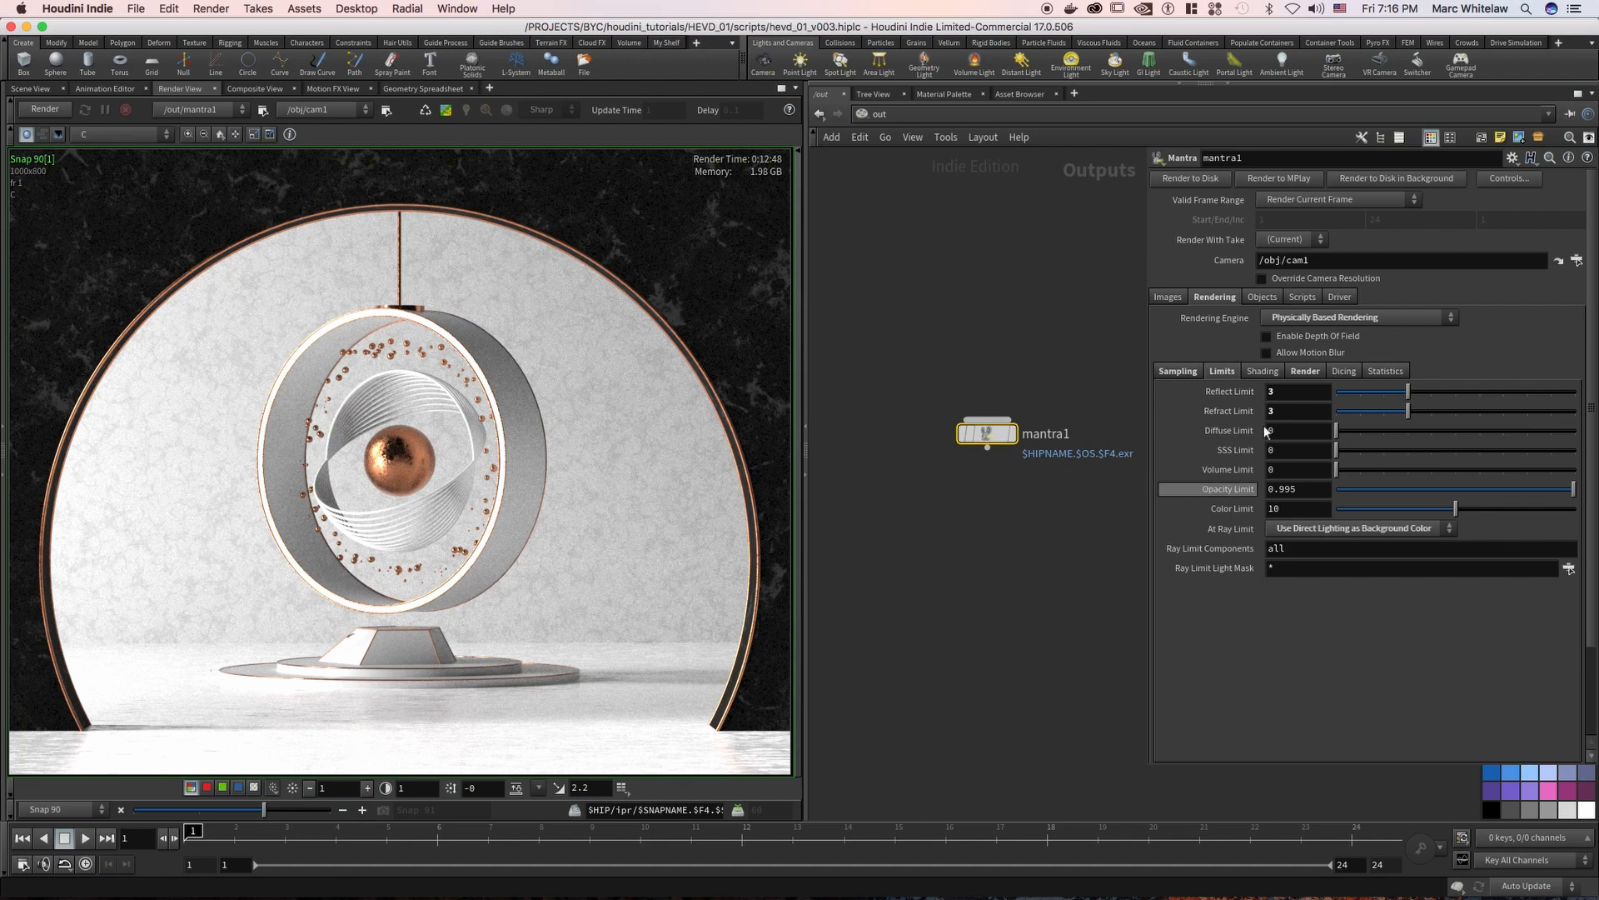
pyautogui.moveTo(1283, 433); pyautogui.dragTo(1235, 442)
pyautogui.write('1')
pyautogui.press('Return')
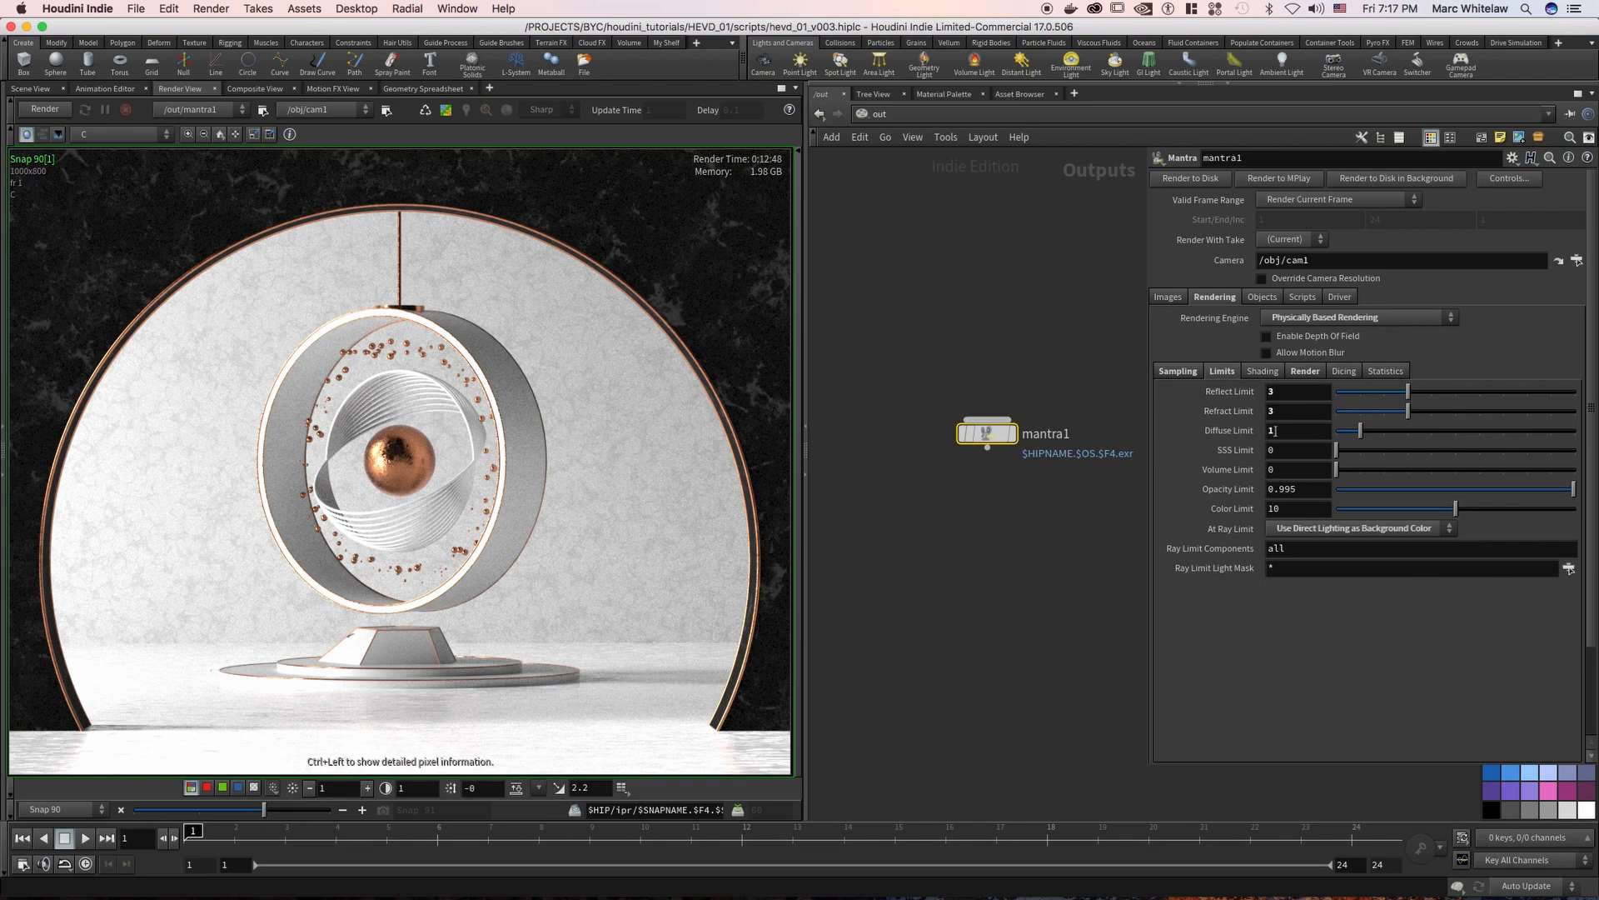
# Set mantra1's SSS Limit and Volume Limit to 1
pyautogui.moveTo(1281, 432); pyautogui.dragTo(1255, 434)
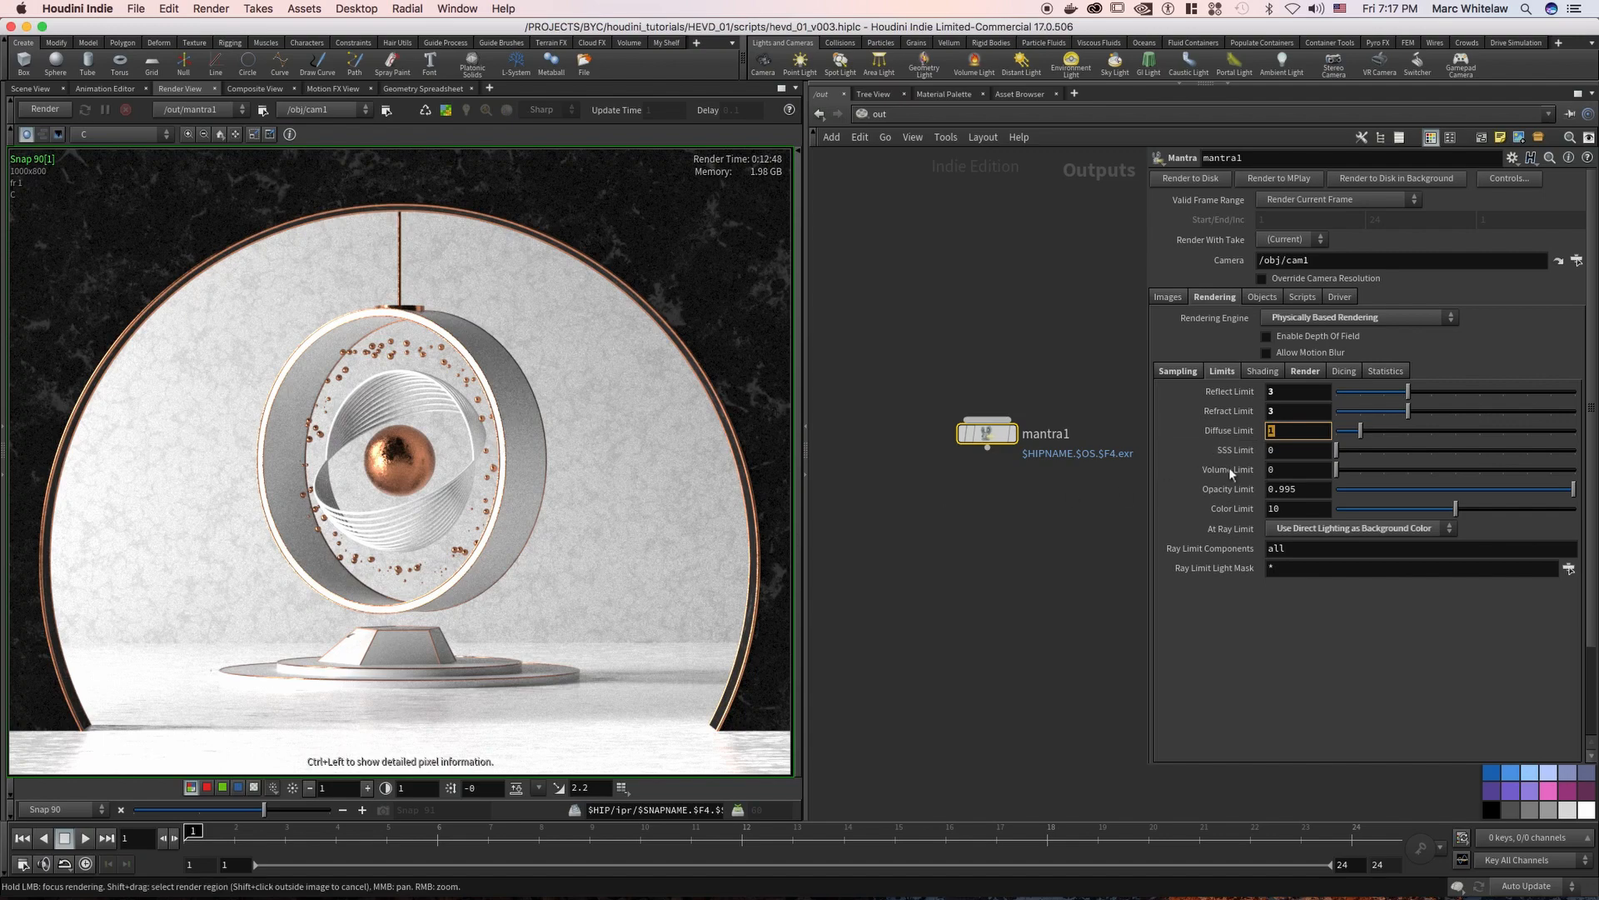
pyautogui.write('1')
pyautogui.press('Return')
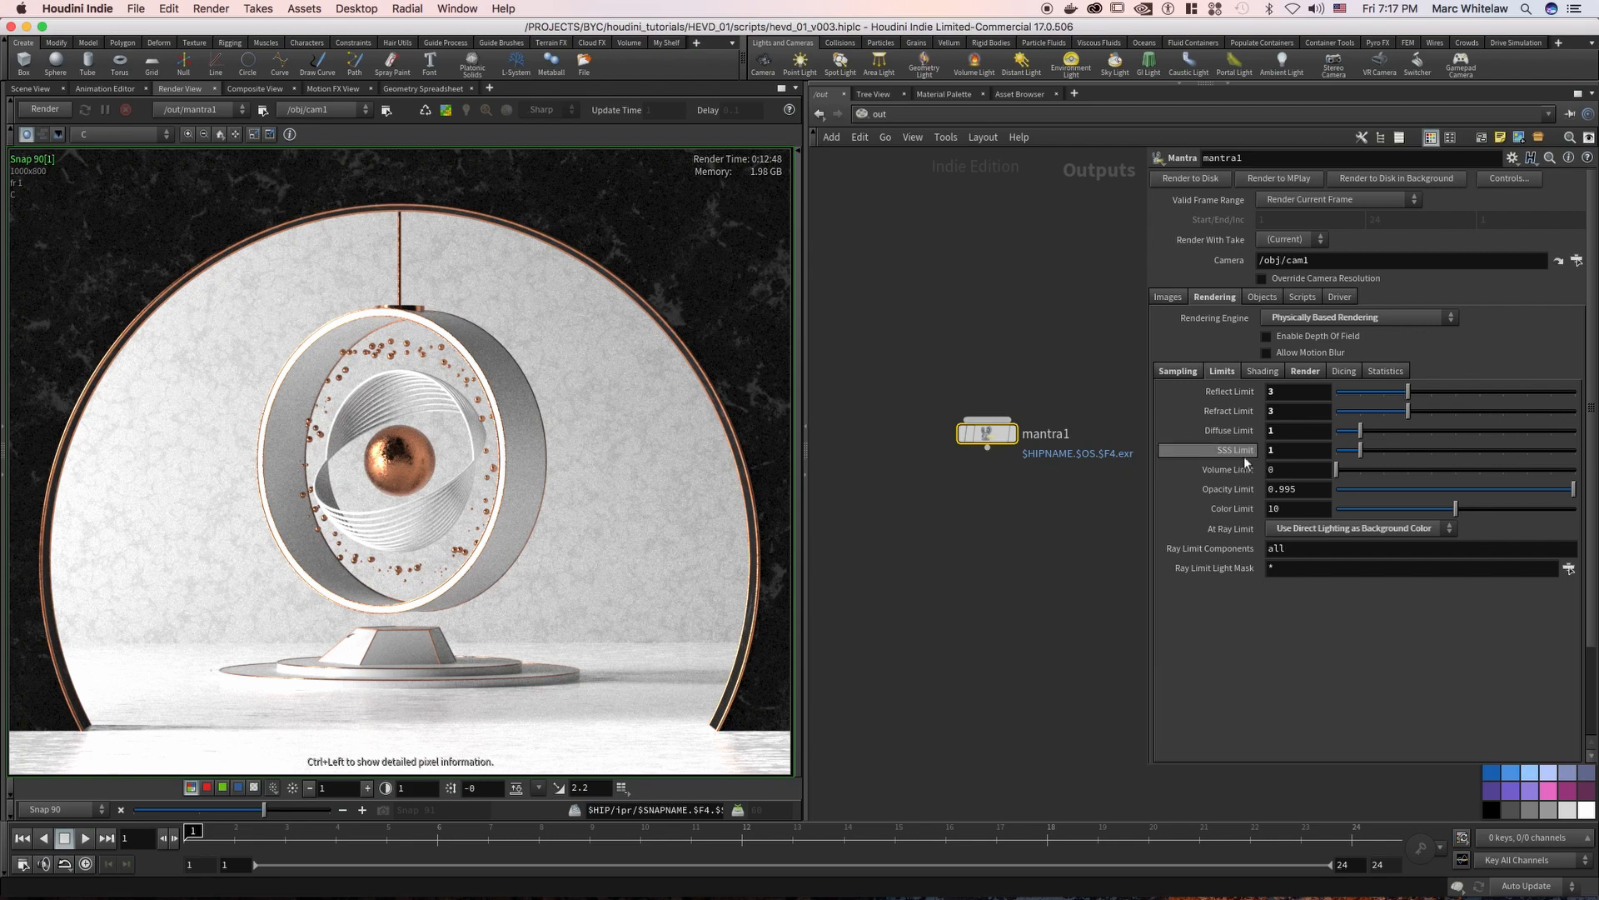
pyautogui.doubleClick(1287, 469)
pyautogui.write('1')
pyautogui.press('Return')
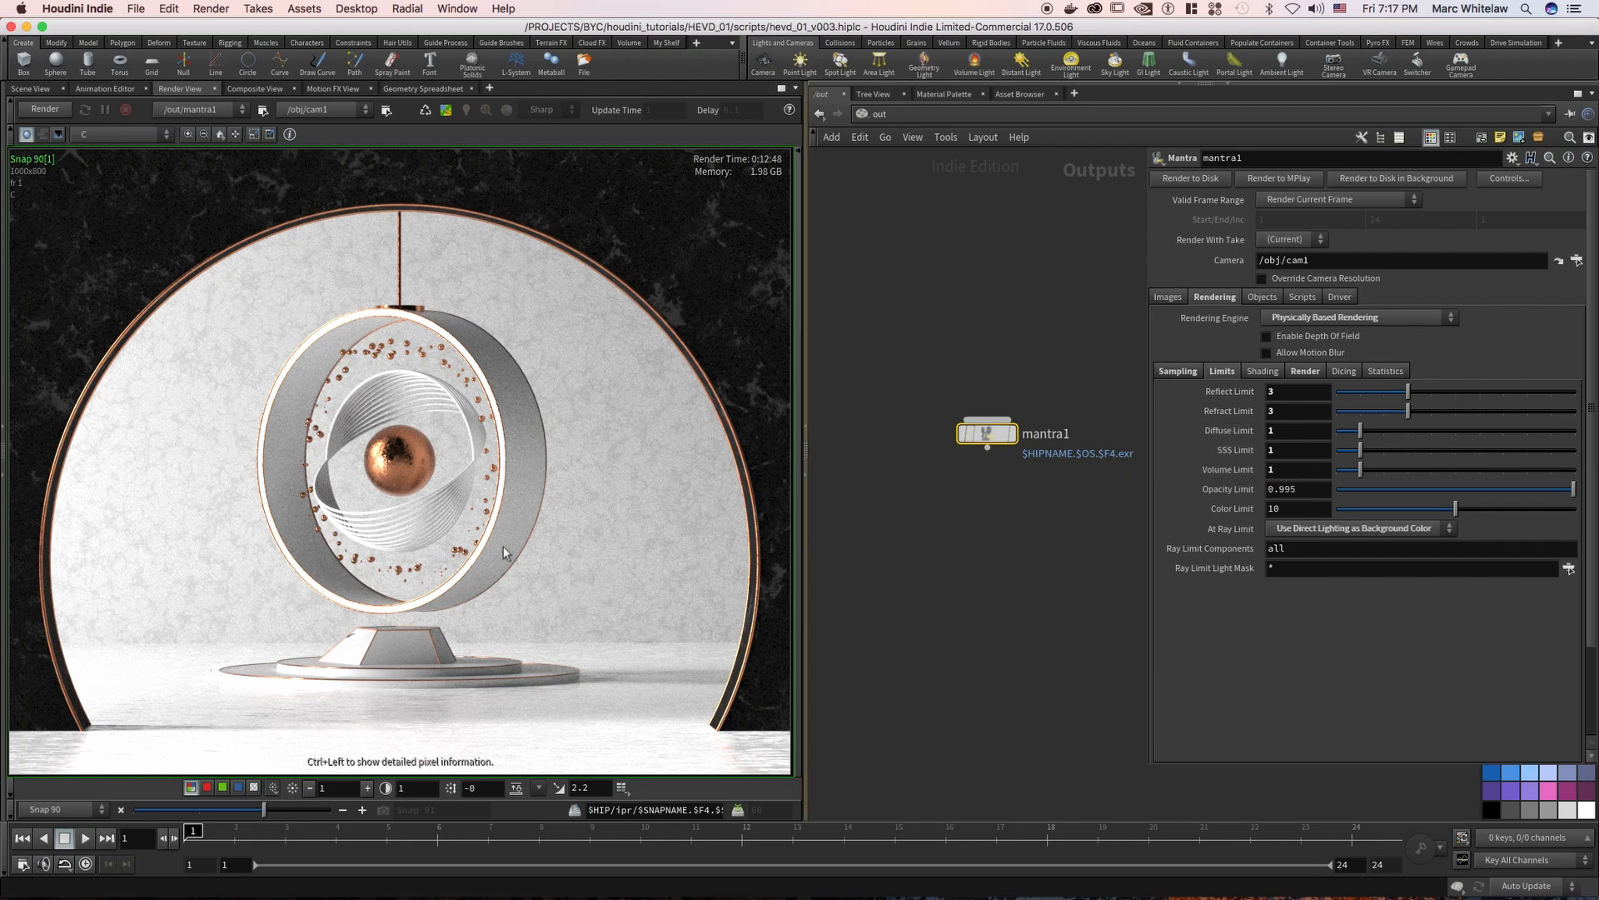
# Set the Volume Limit and SSS Limit back to 0
pyautogui.moveTo(1280, 468); pyautogui.dragTo(1232, 461)
pyautogui.write('0')
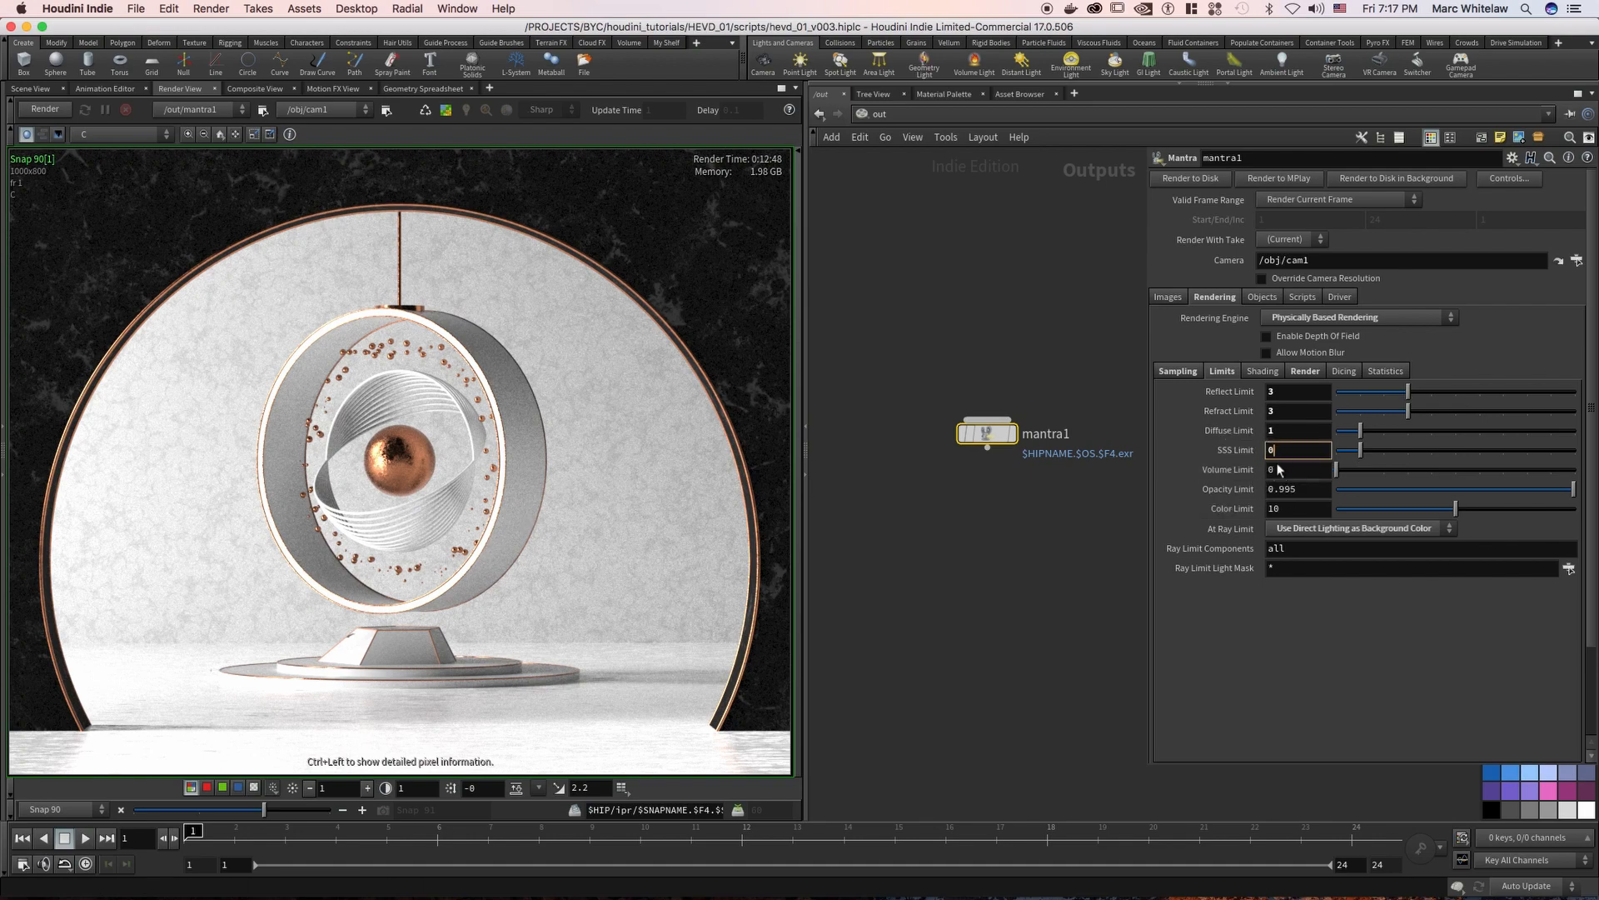
pyautogui.click(1108, 510)
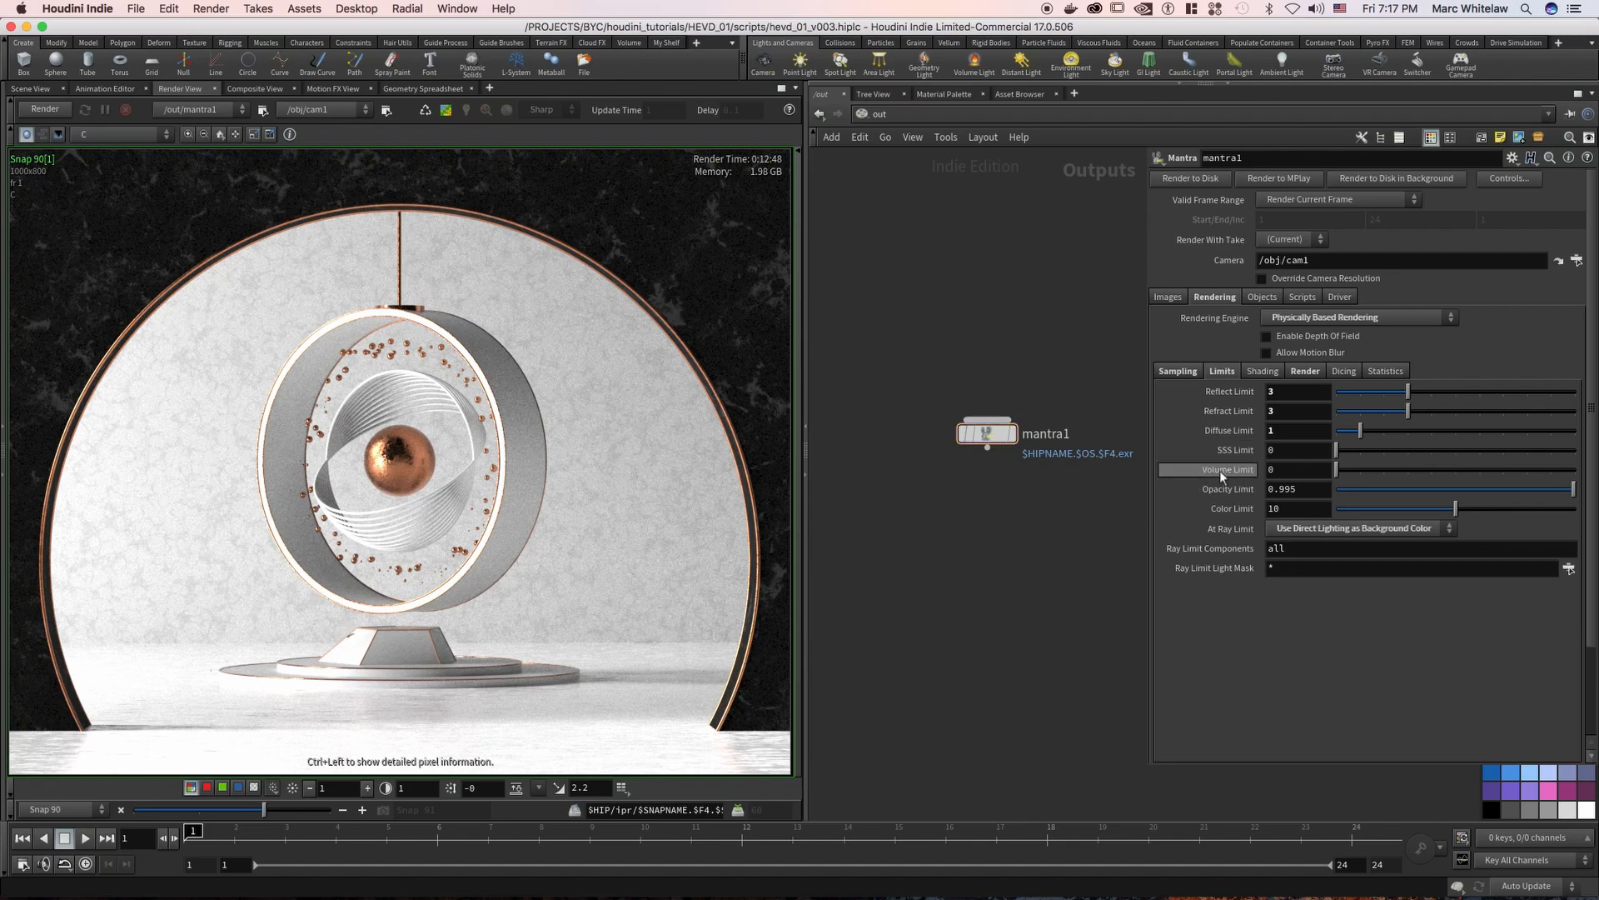
# Try Tile Sizes of 16 and 24 in mantra1's render settings
pyautogui.click(1280, 377)
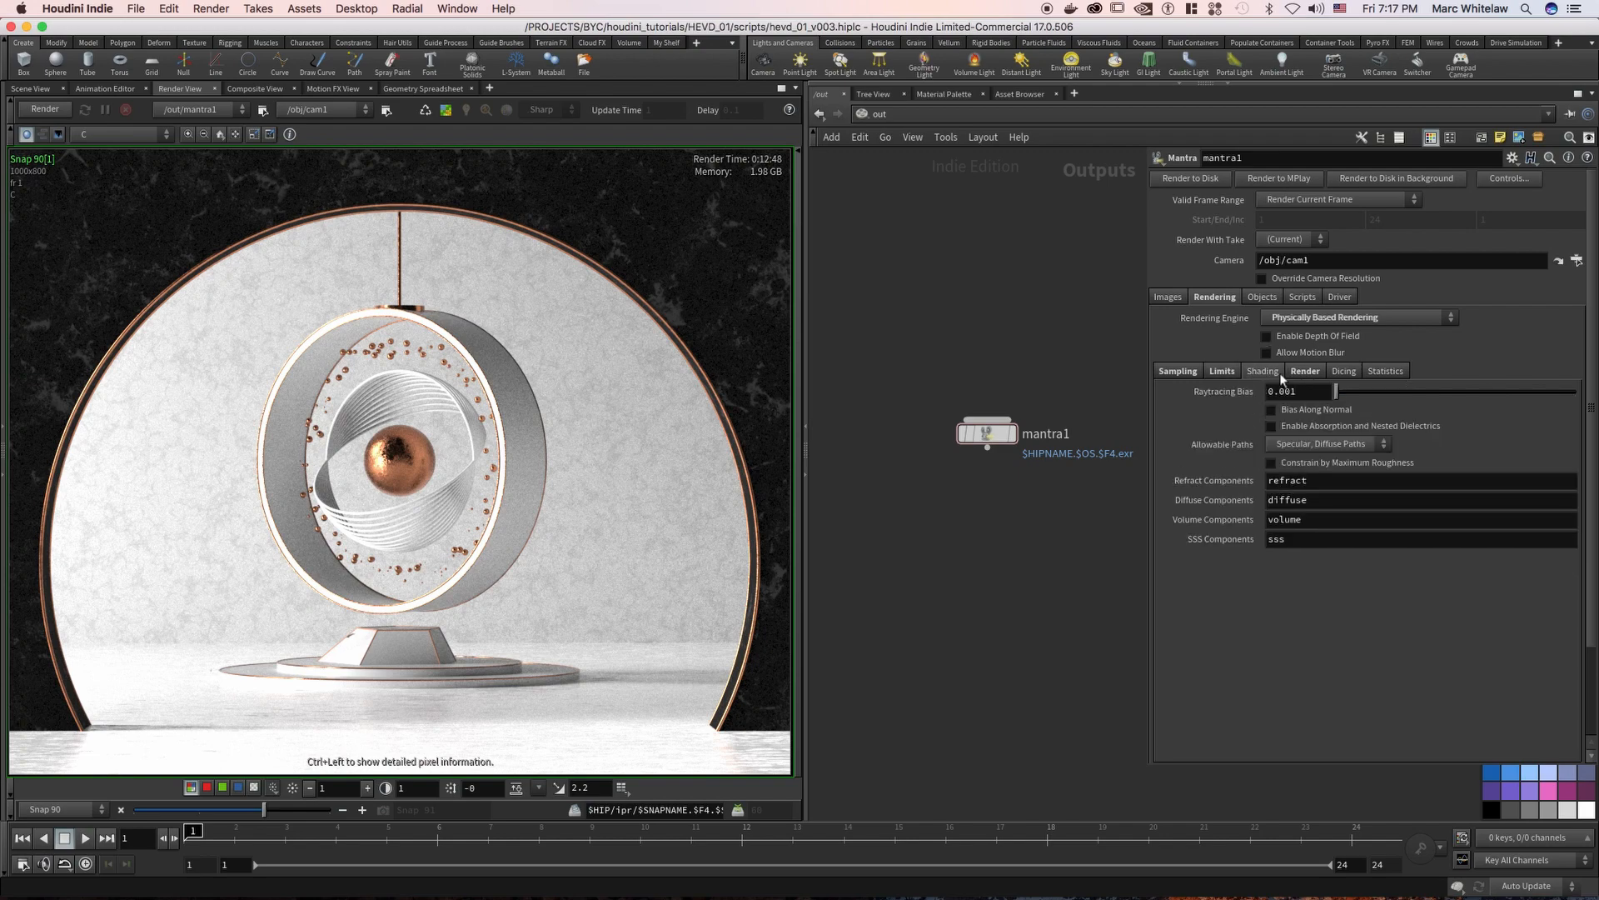
pyautogui.click(1305, 373)
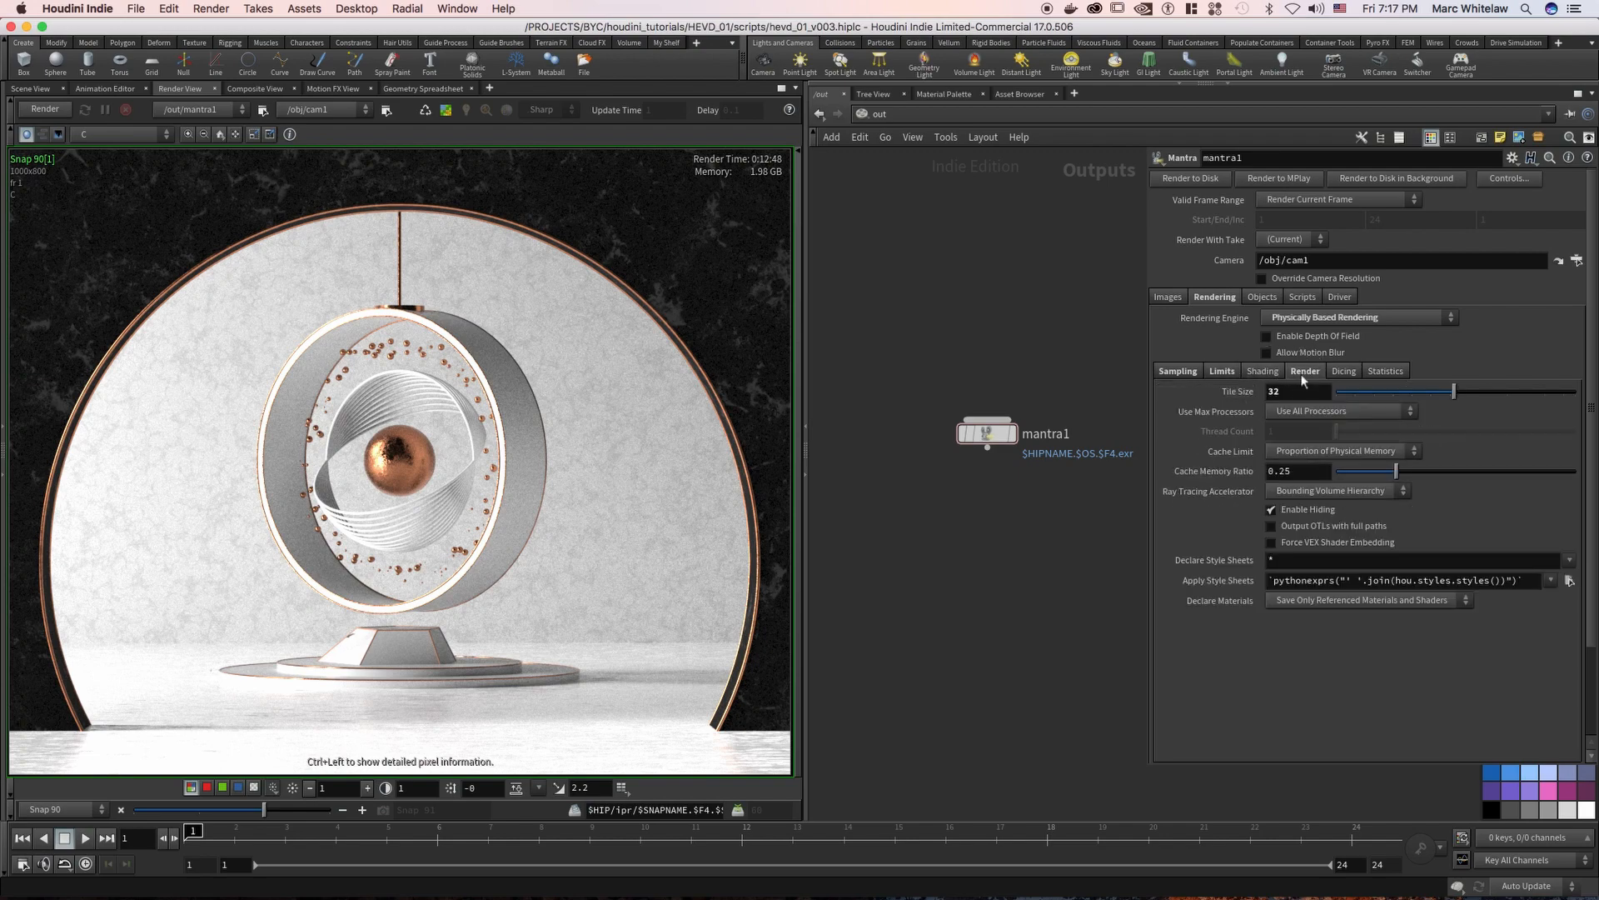
pyautogui.moveTo(1291, 391); pyautogui.dragTo(1236, 399)
pyautogui.write('16')
pyautogui.press('Return')
pyautogui.doubleClick(1289, 391)
pyautogui.write('24')
pyautogui.press('Return')
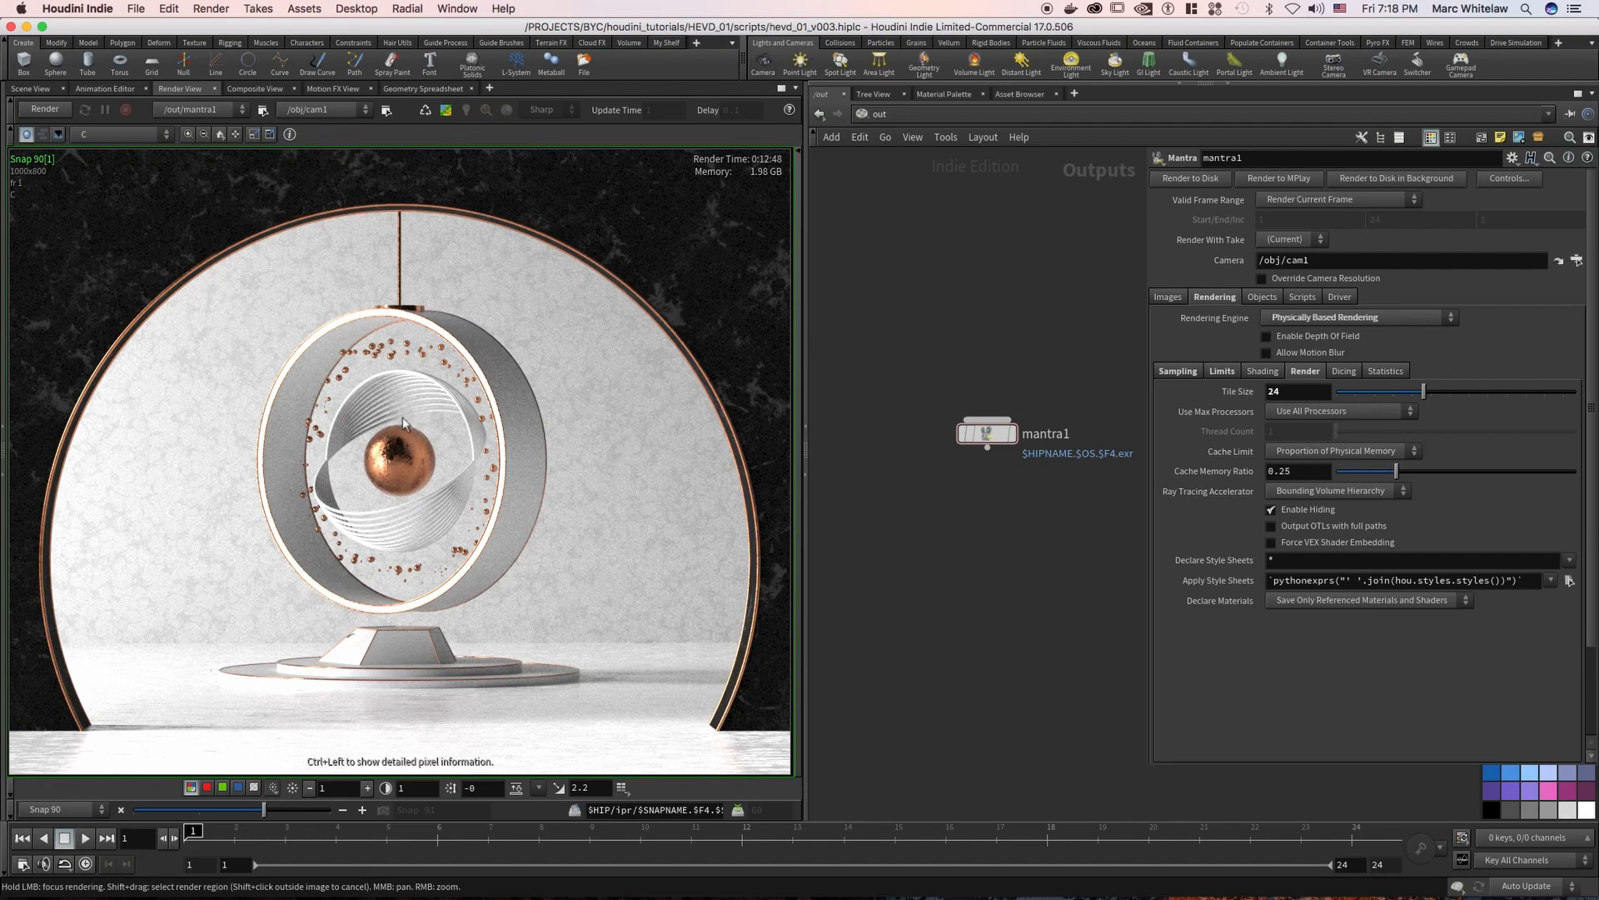
# Set mantra1's Tile Size to 48
pyautogui.moveTo(1296, 392); pyautogui.dragTo(1246, 397)
pyautogui.write('48')
pyautogui.press('Return')
# Review mantra1's Dicing, Statistics, Render, Sampling and Limits settings
pyautogui.click(1343, 371)
pyautogui.click(1387, 372)
pyautogui.click(1307, 370)
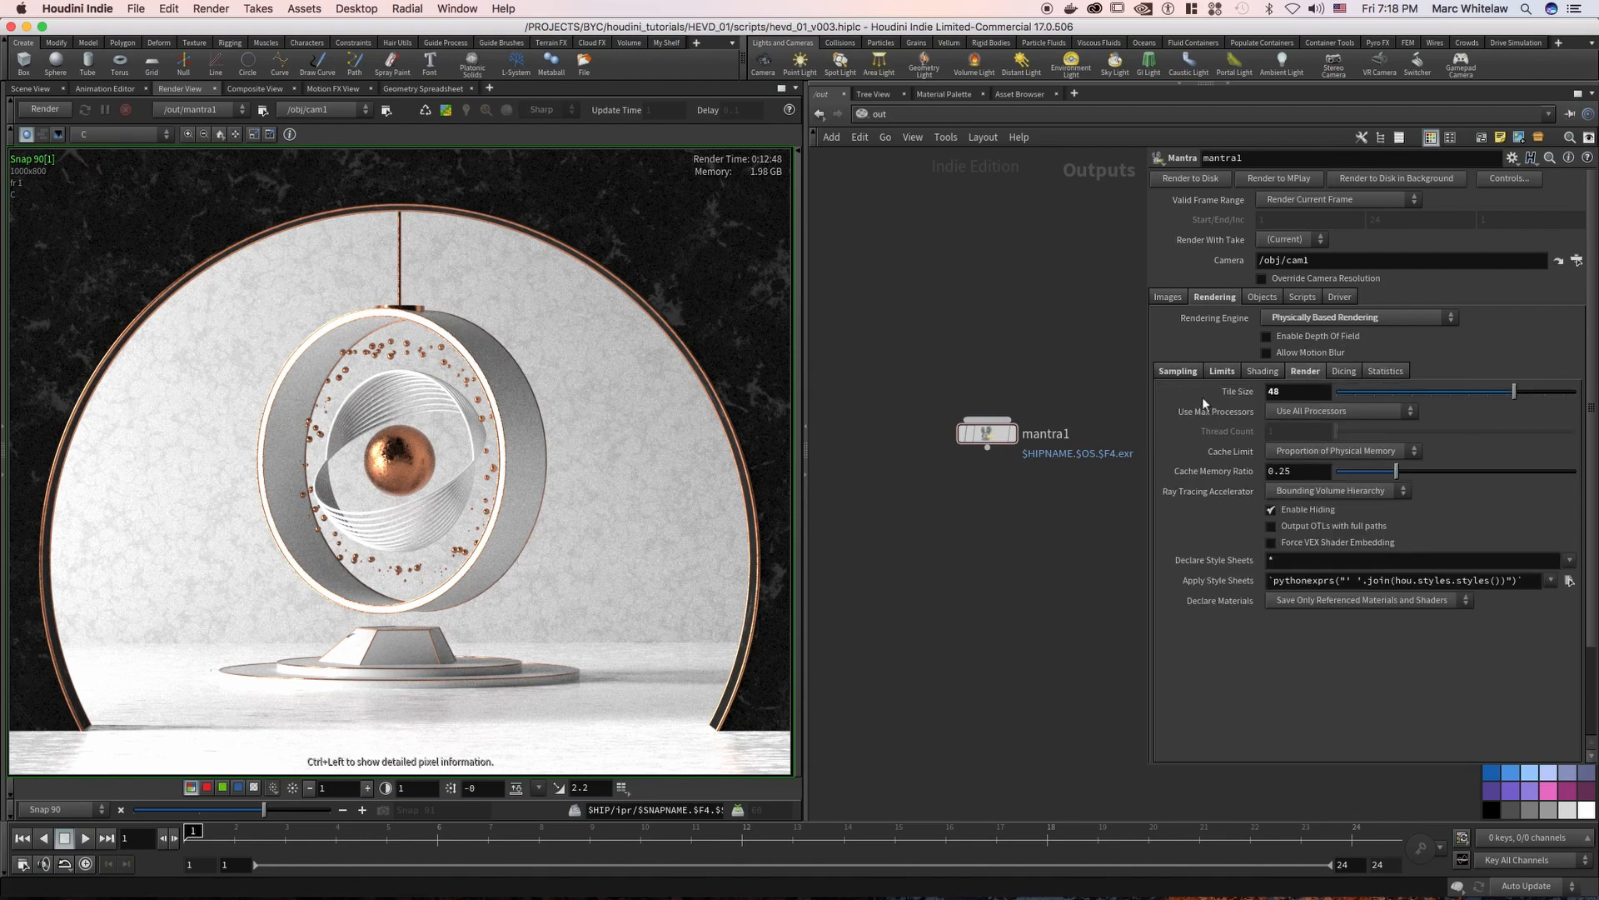
pyautogui.click(1176, 371)
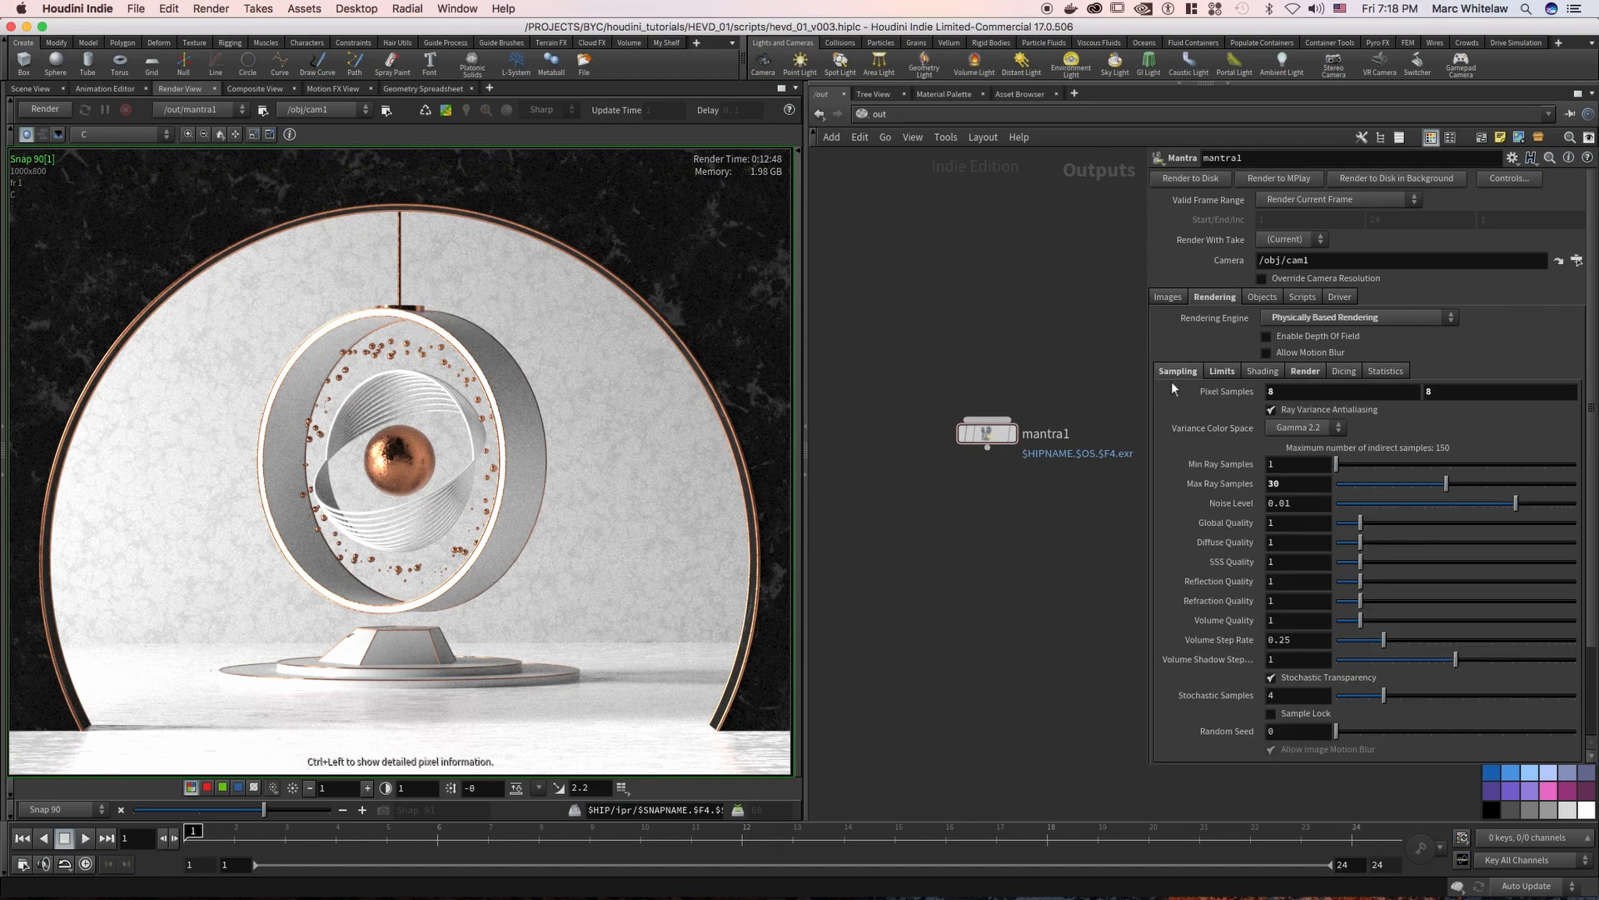
pyautogui.click(1222, 371)
pyautogui.click(1306, 371)
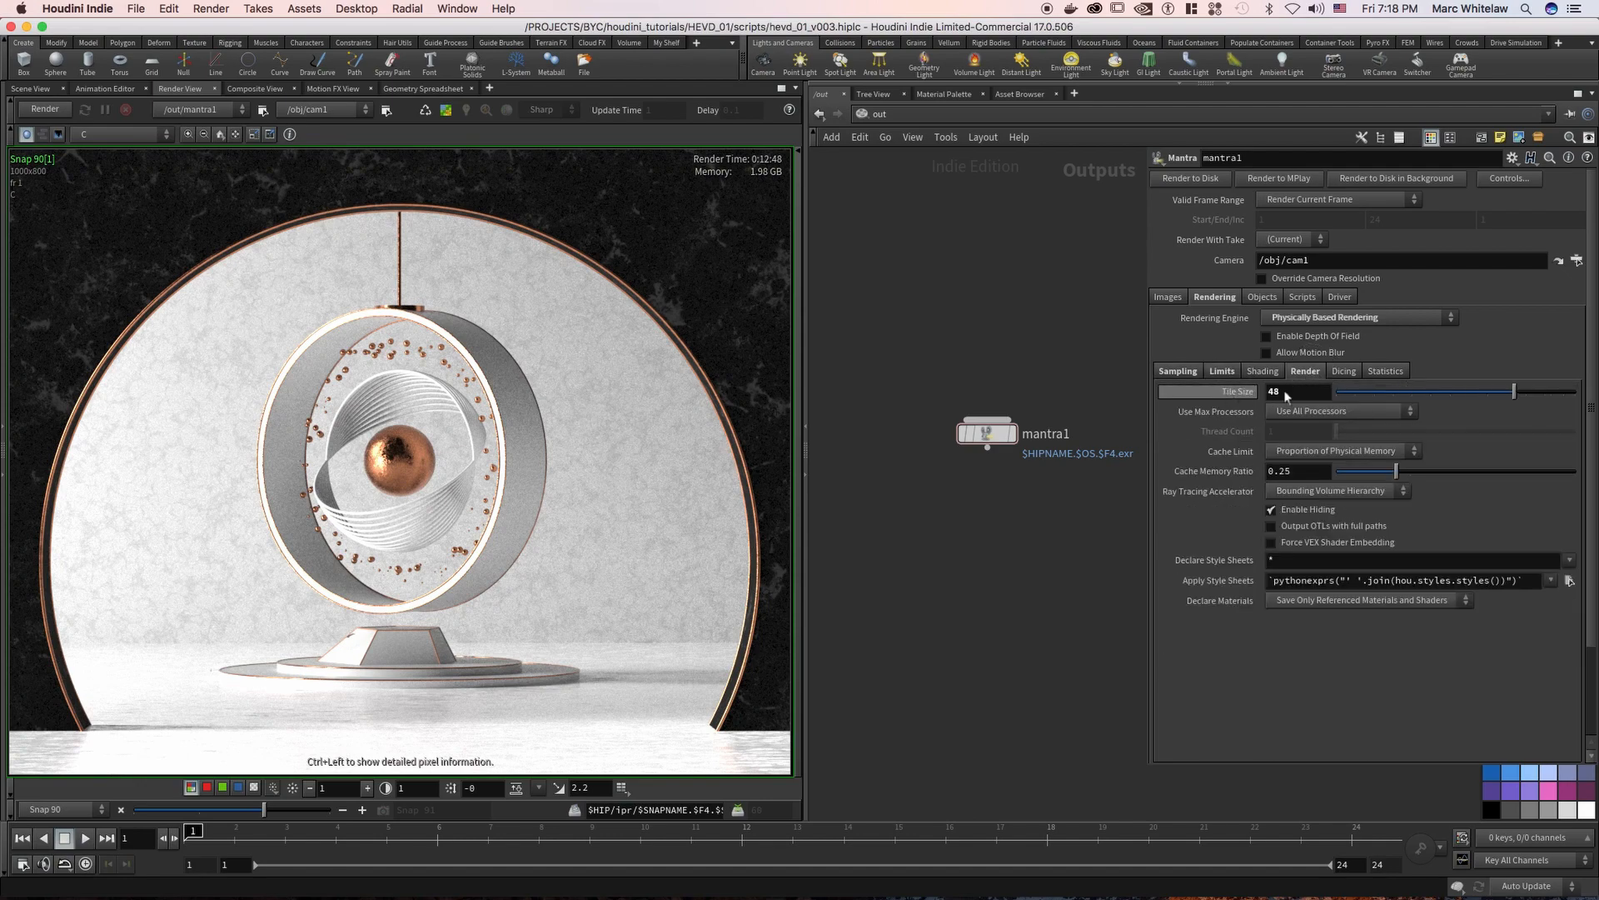
pyautogui.click(1178, 372)
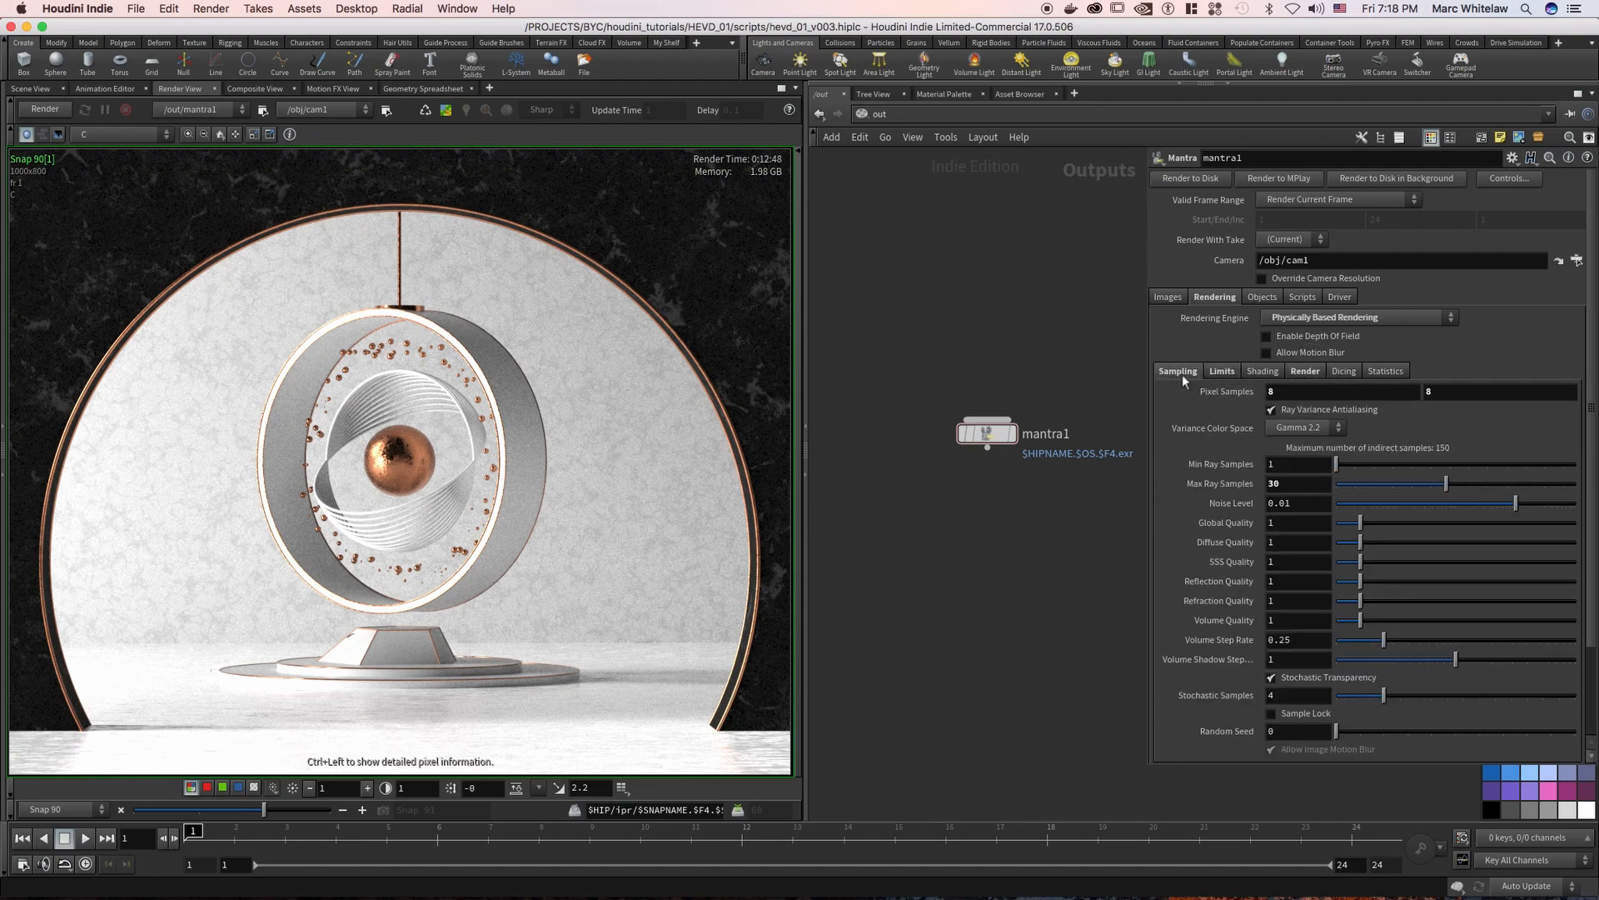
# Open mantra1's extra image plane settings and view the indirect_diffuse and direct_diffuse planes of Snap 88
pyautogui.click(1168, 298)
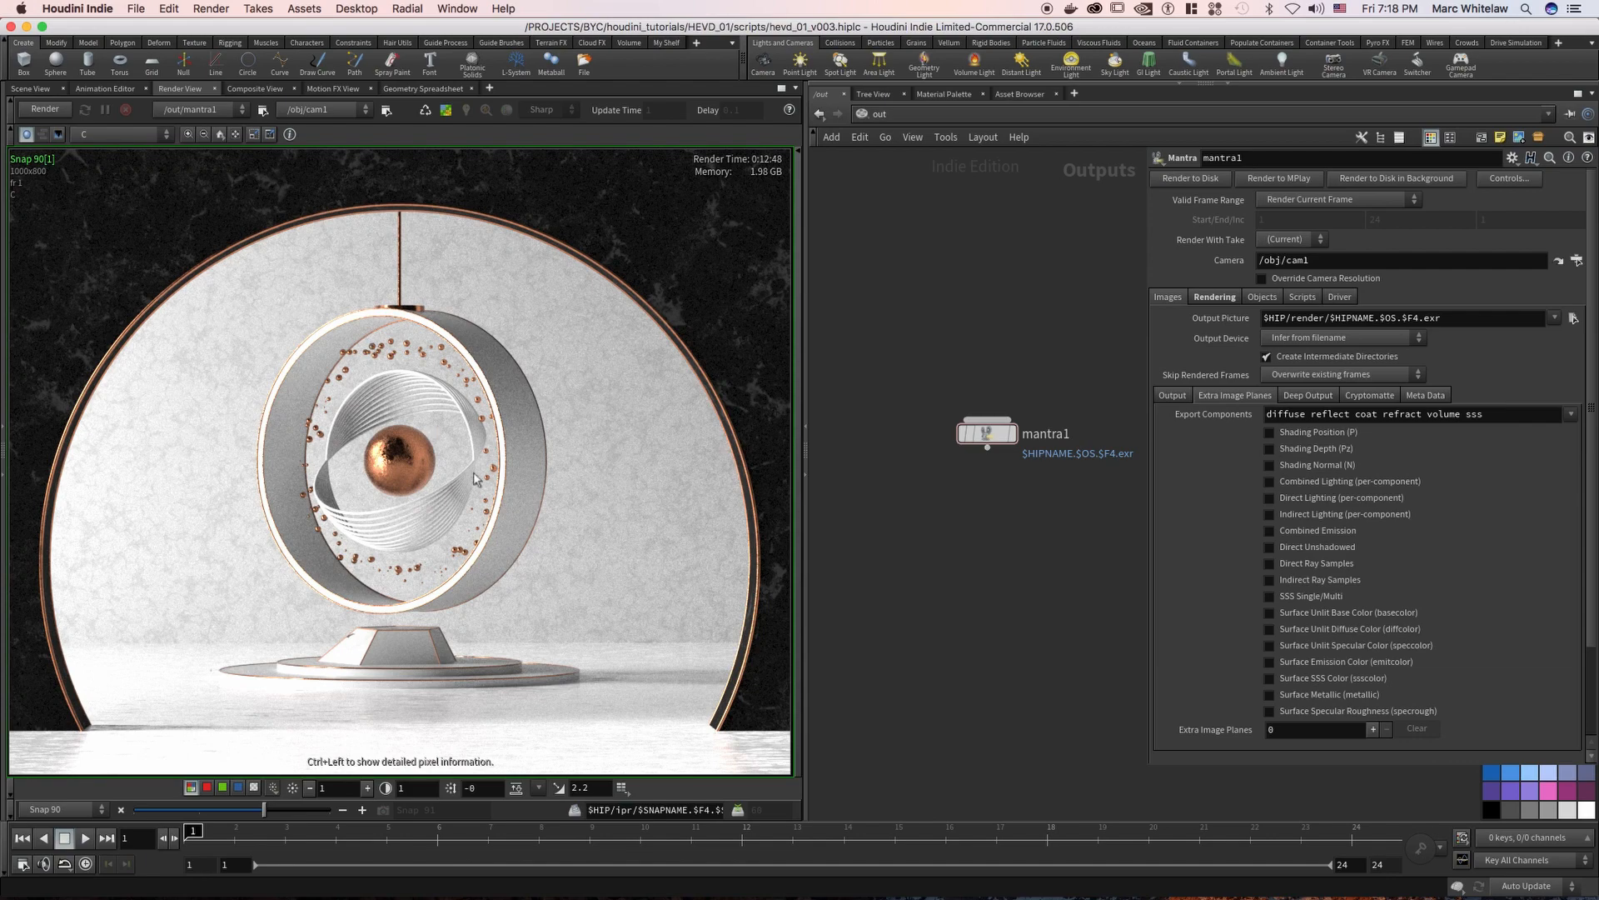
pyautogui.moveTo(263, 810); pyautogui.dragTo(203, 808)
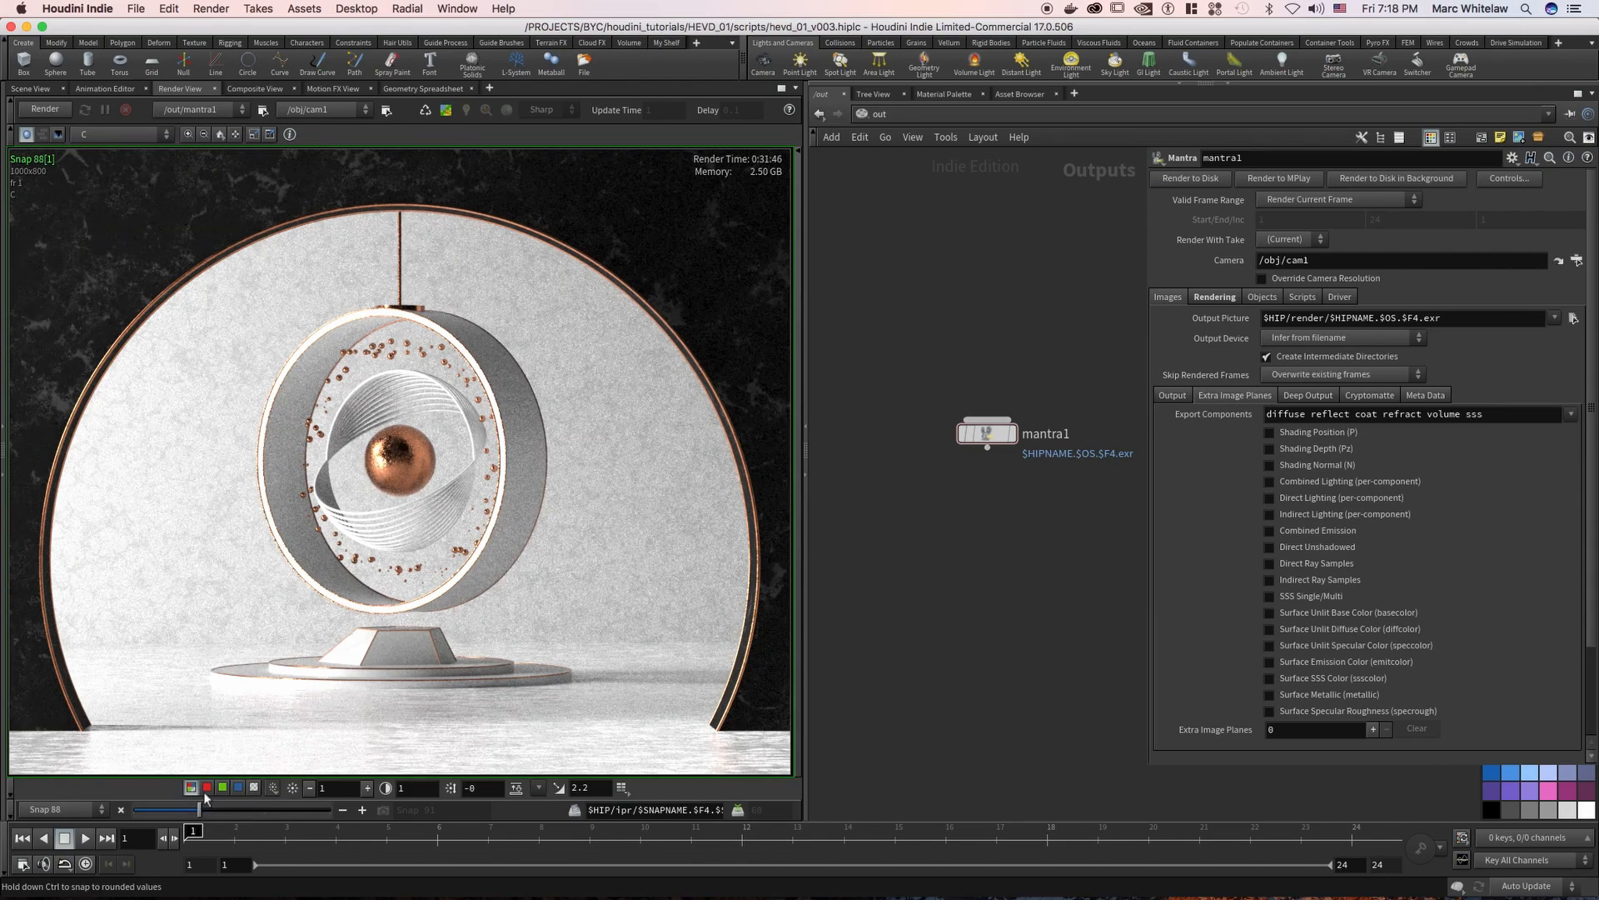
pyautogui.click(125, 134)
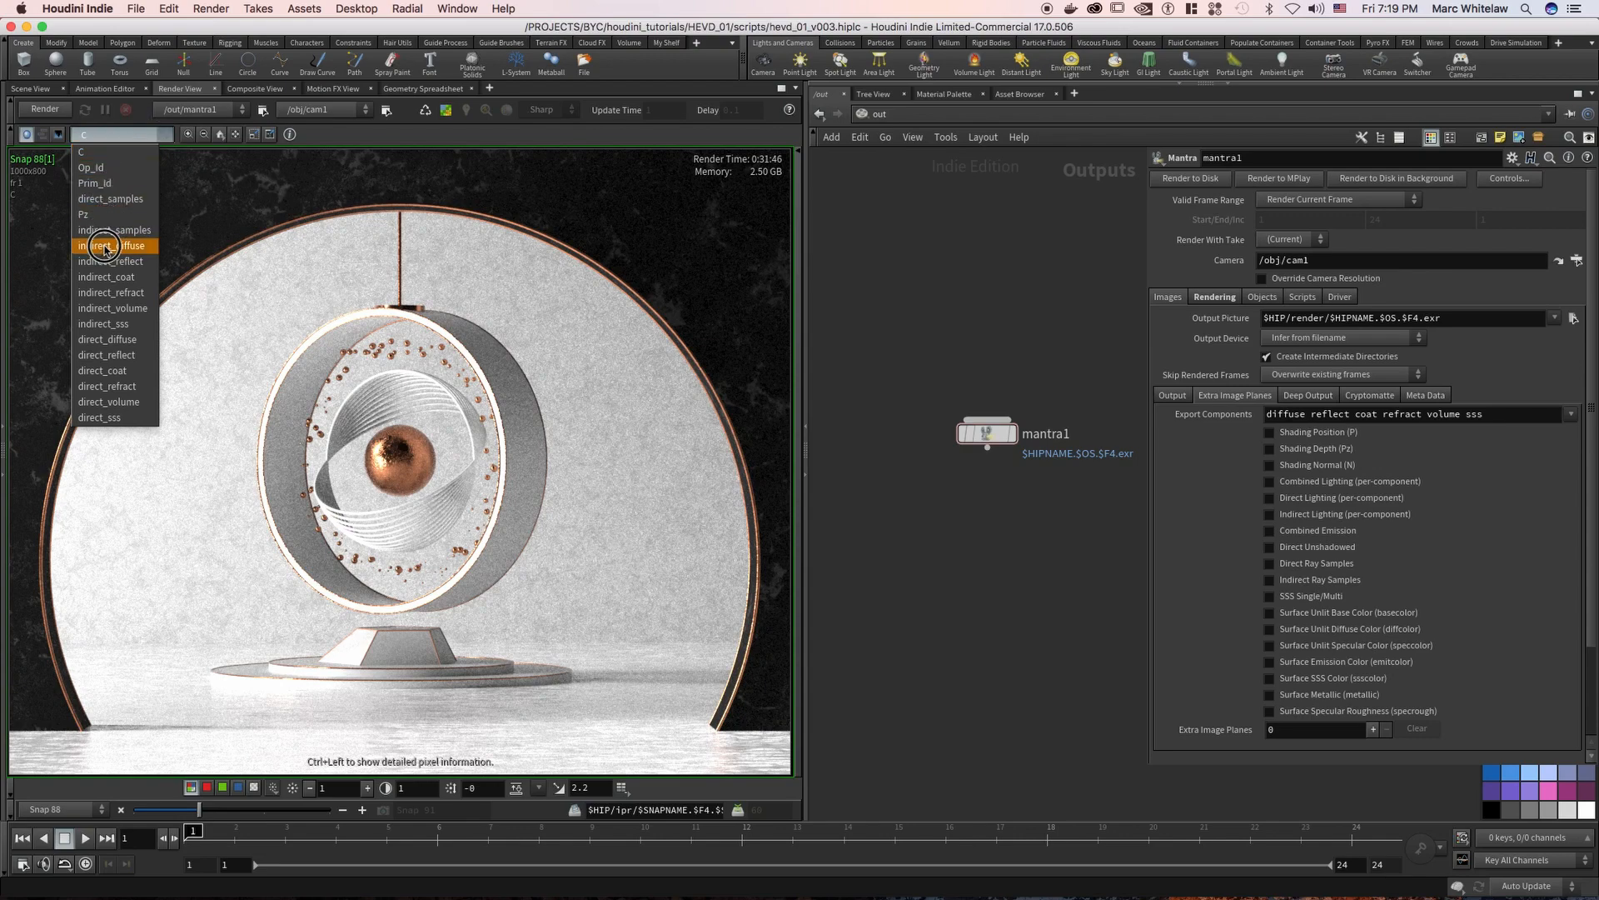
pyautogui.click(104, 246)
pyautogui.click(117, 134)
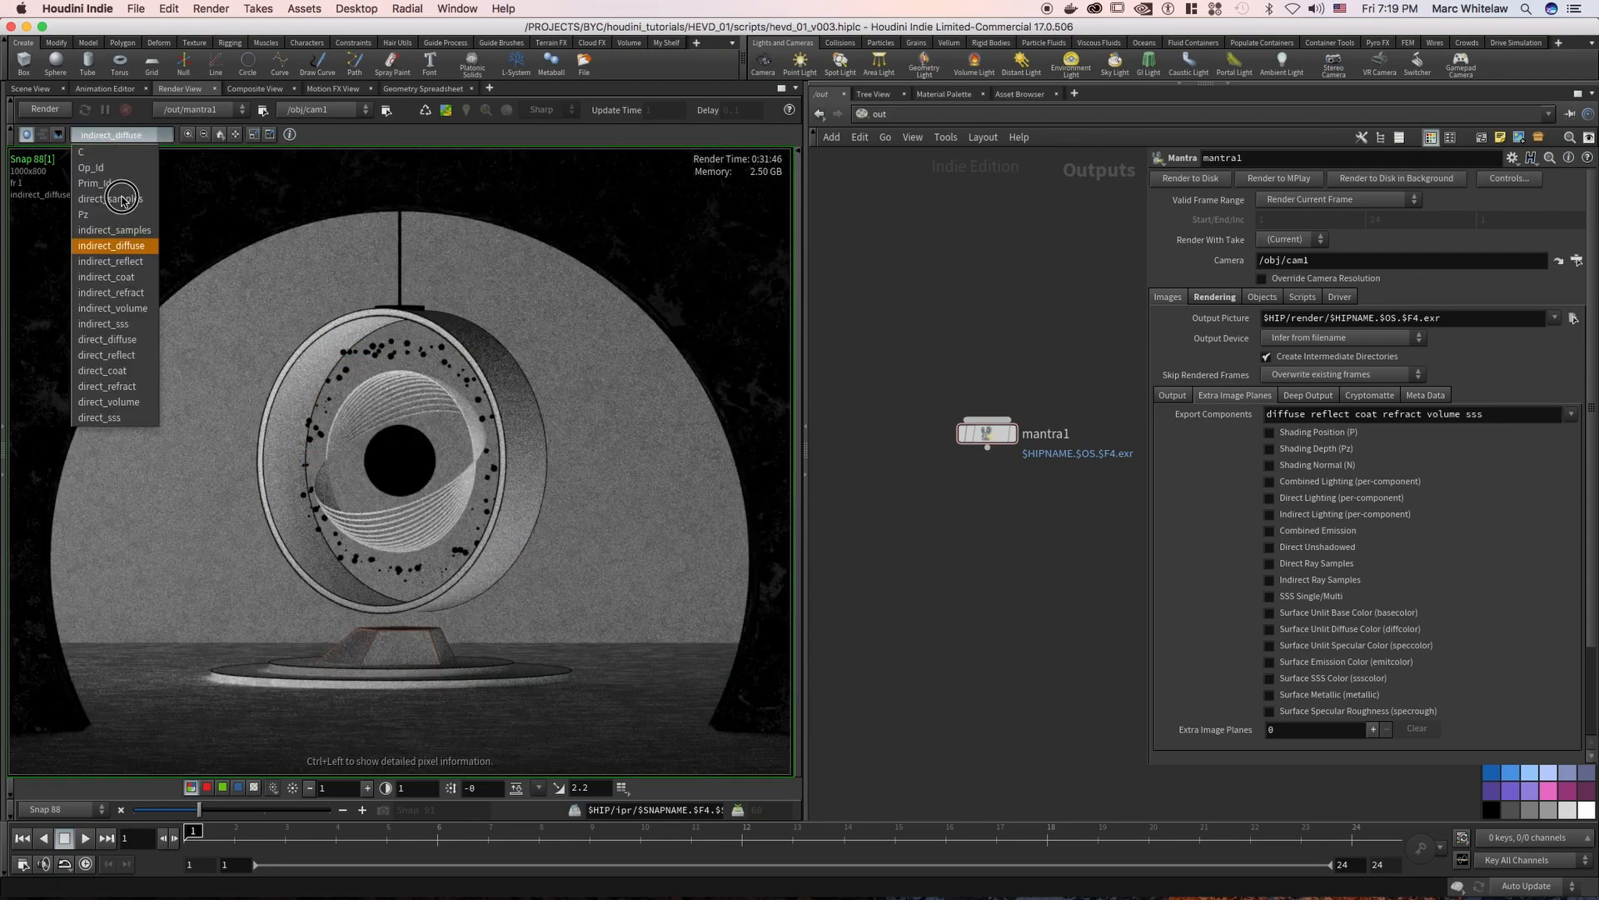
pyautogui.click(113, 337)
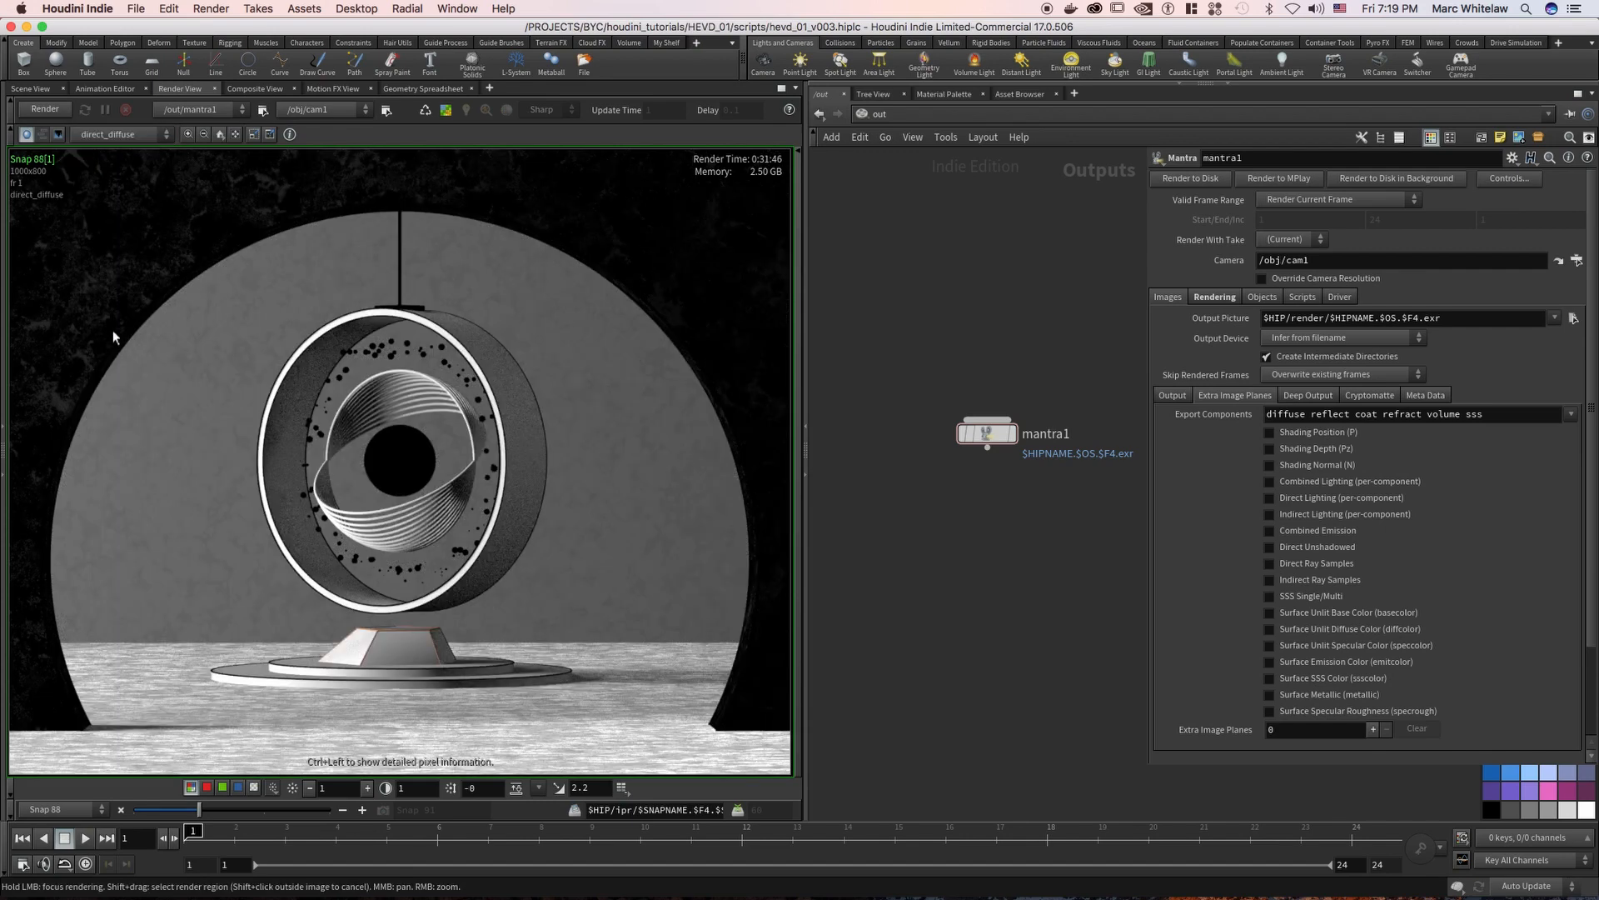
# View the indirect_reflect and direct_reflect planes of the render snapshot
pyautogui.click(117, 134)
pyautogui.click(125, 263)
pyautogui.click(126, 136)
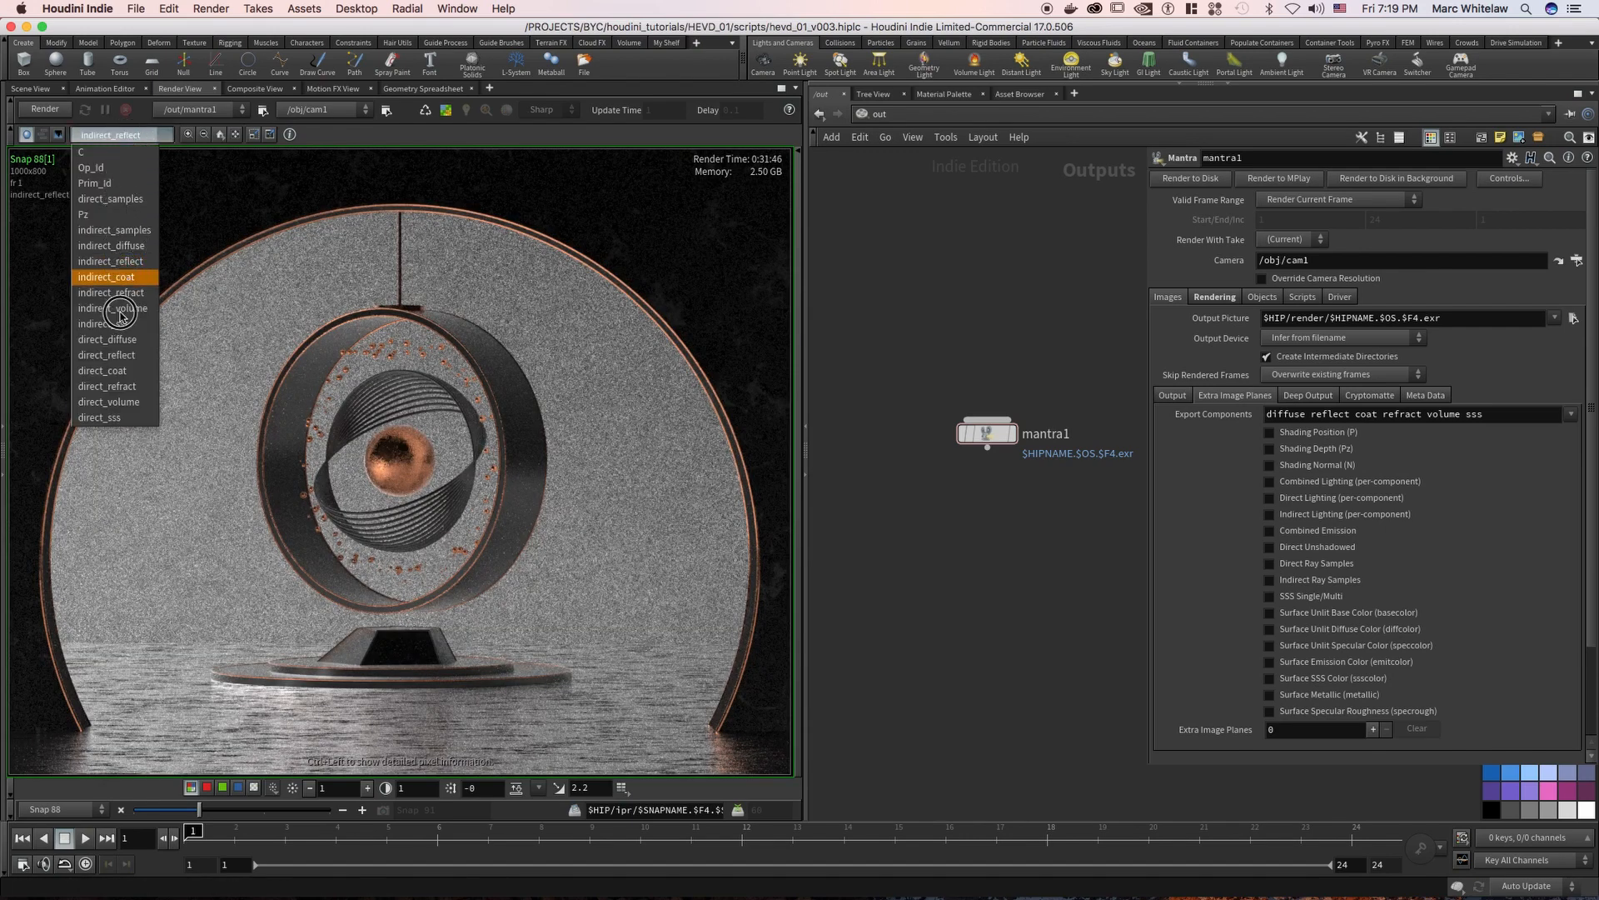
pyautogui.click(118, 355)
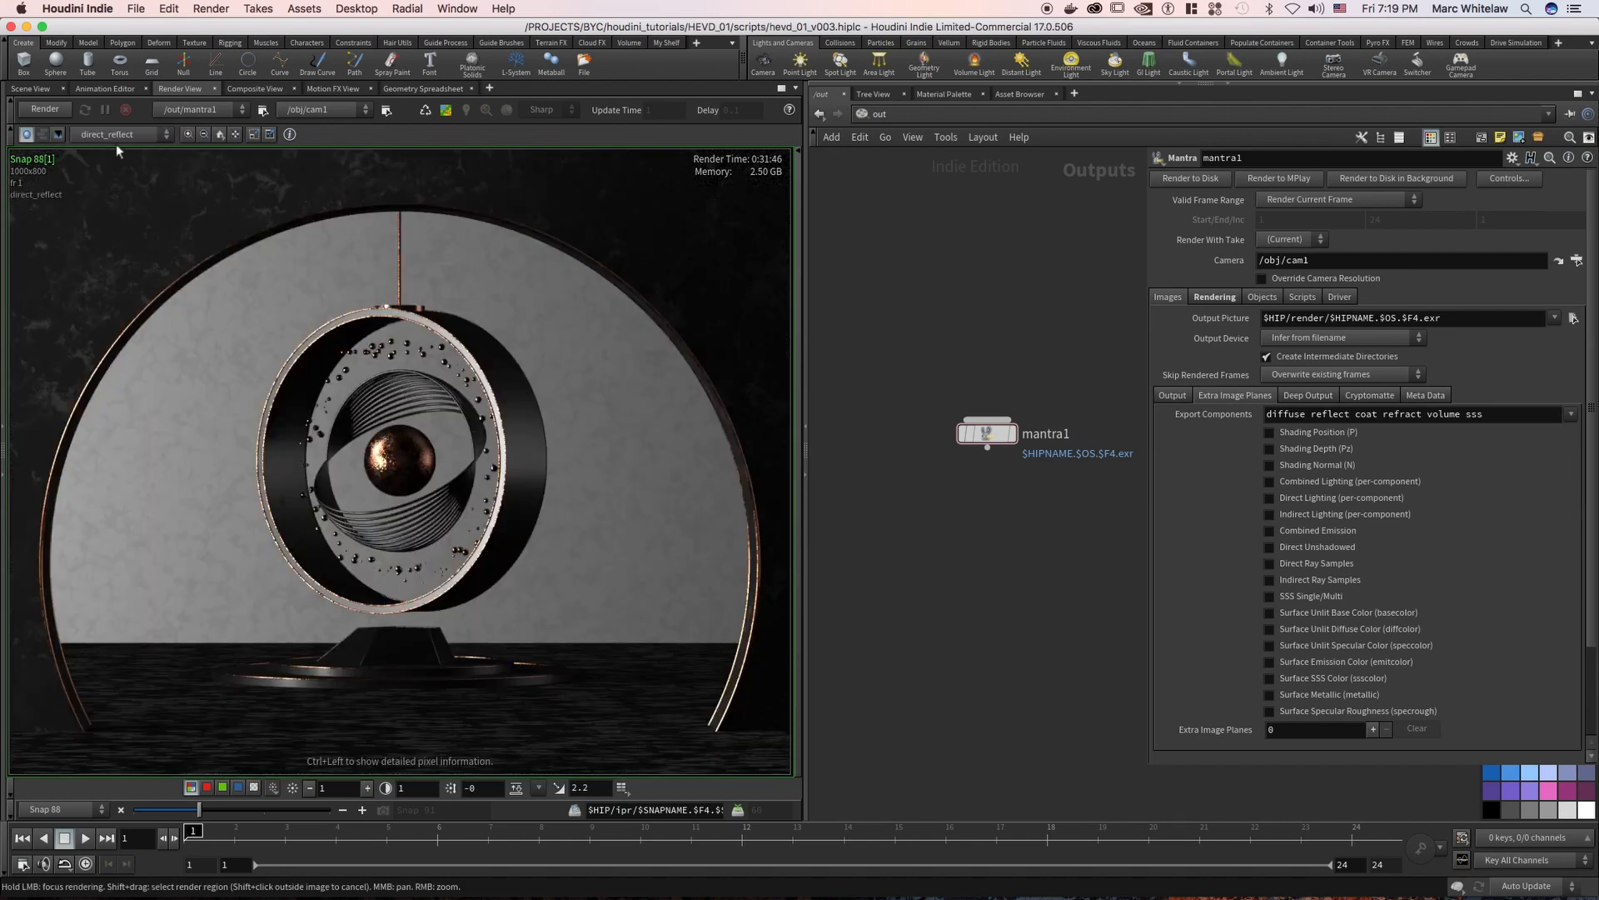
# View the indirect_coat and indirect_refract planes of the snapshot, and return to the C colour plane
pyautogui.click(117, 135)
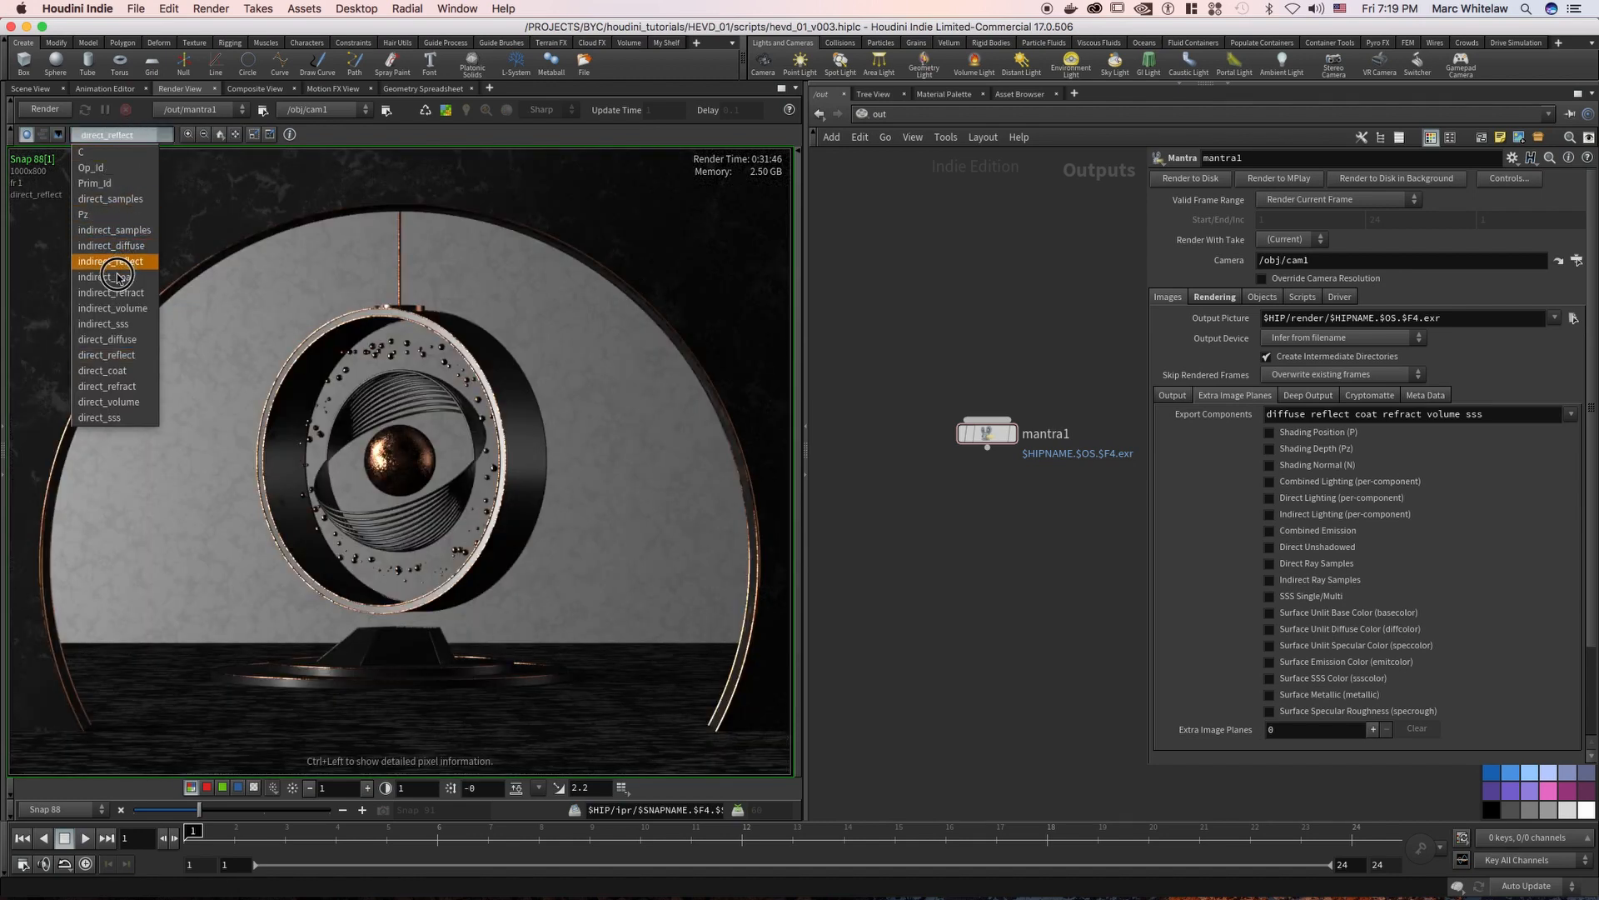
pyautogui.click(118, 276)
pyautogui.click(125, 135)
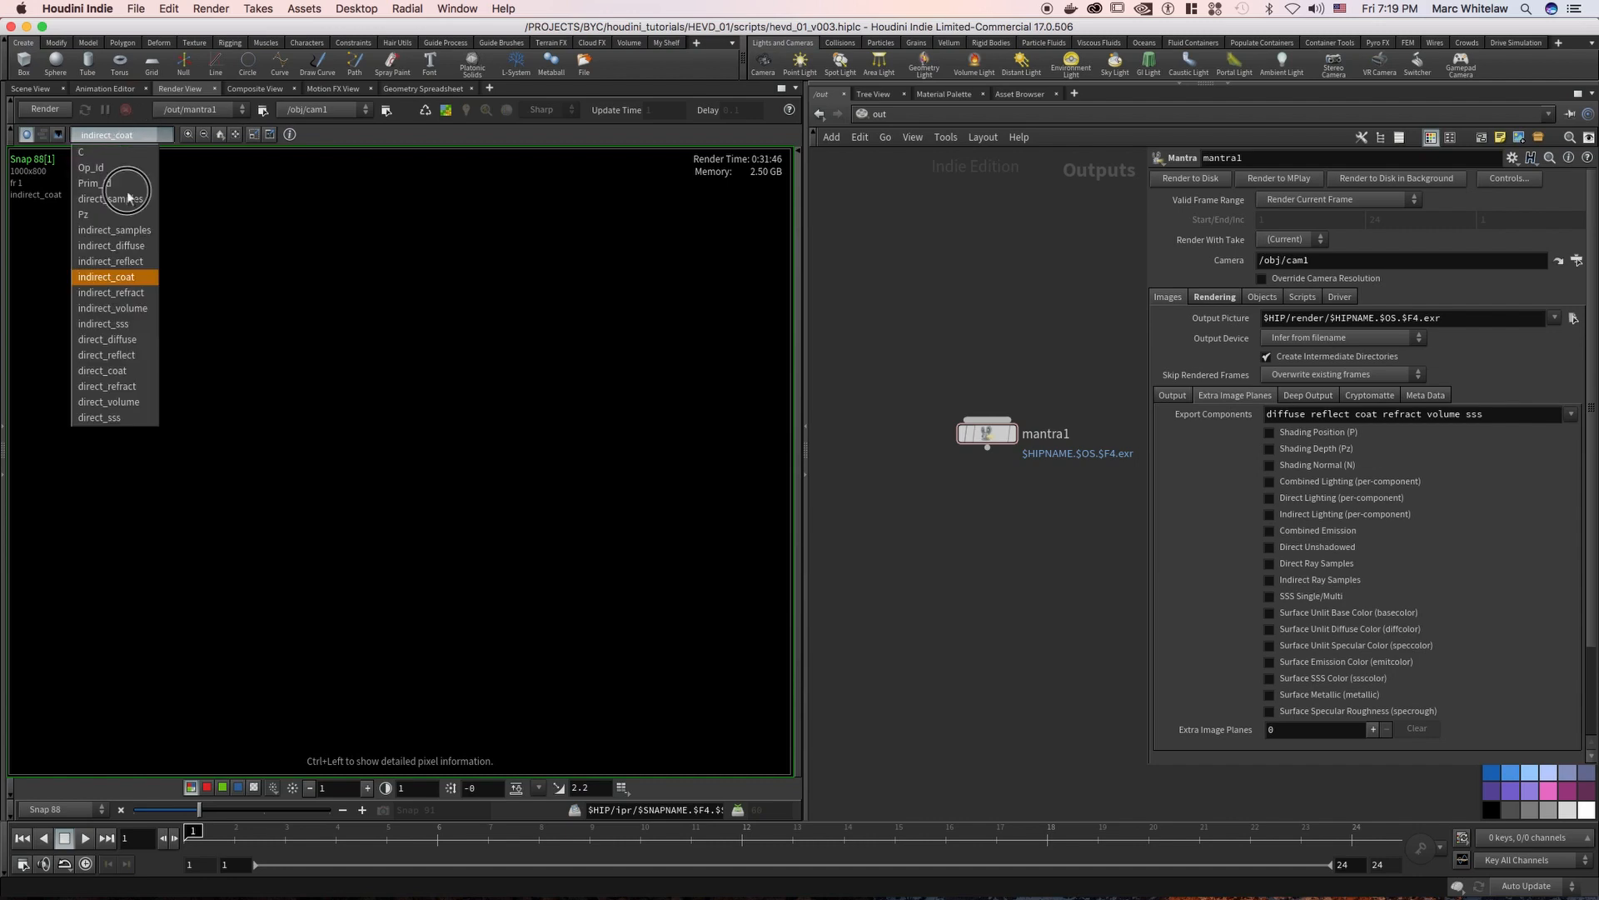
pyautogui.click(112, 293)
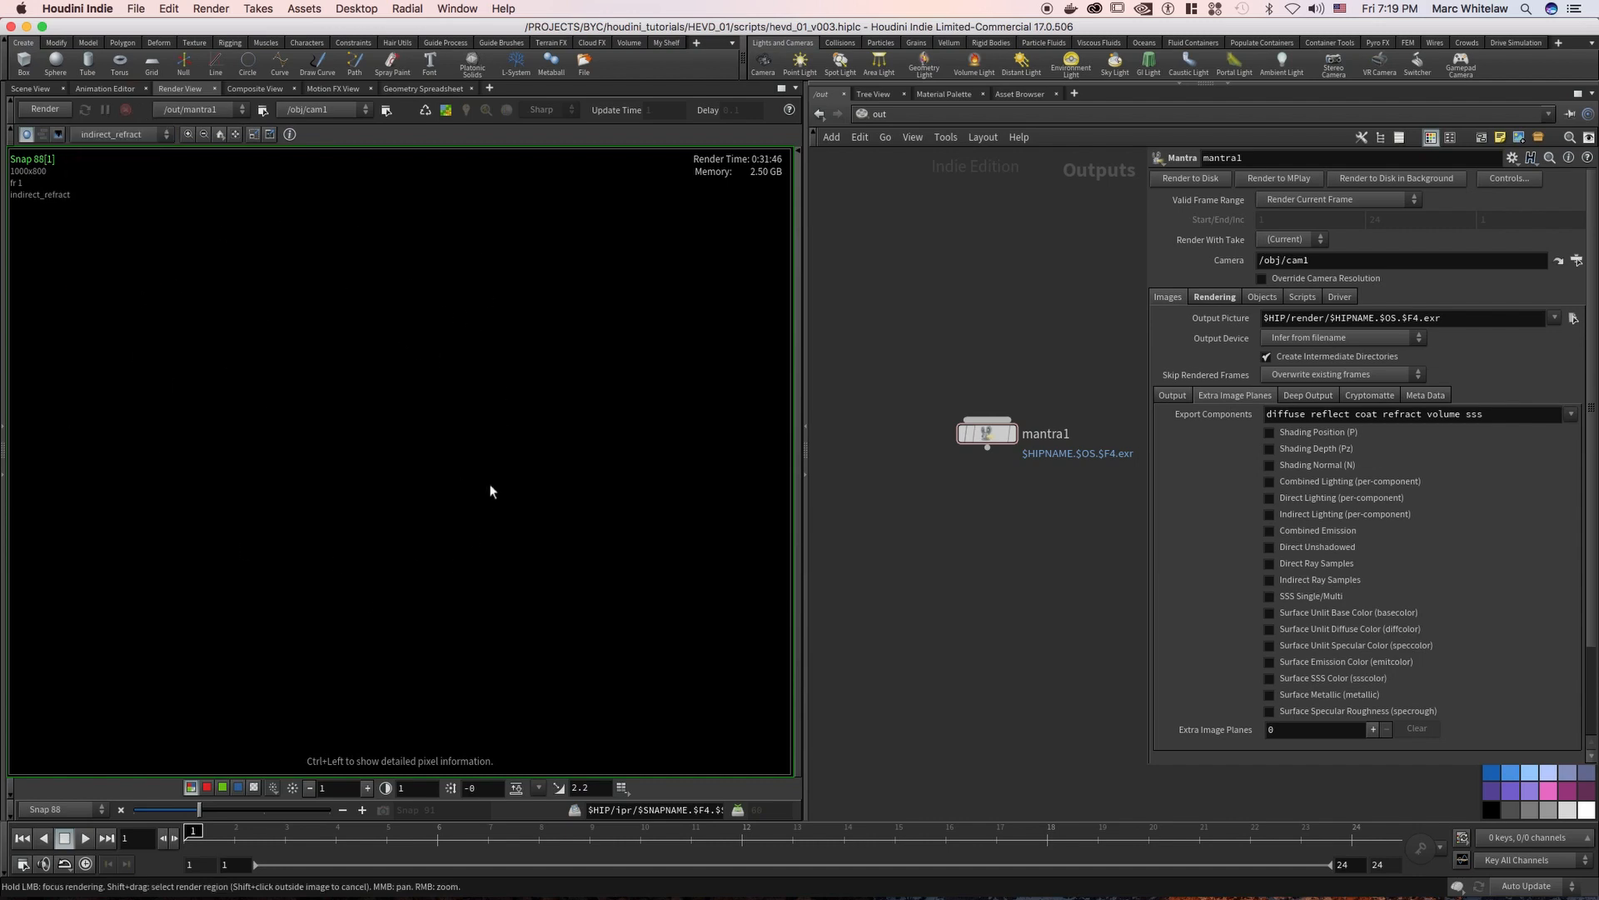
pyautogui.click(136, 135)
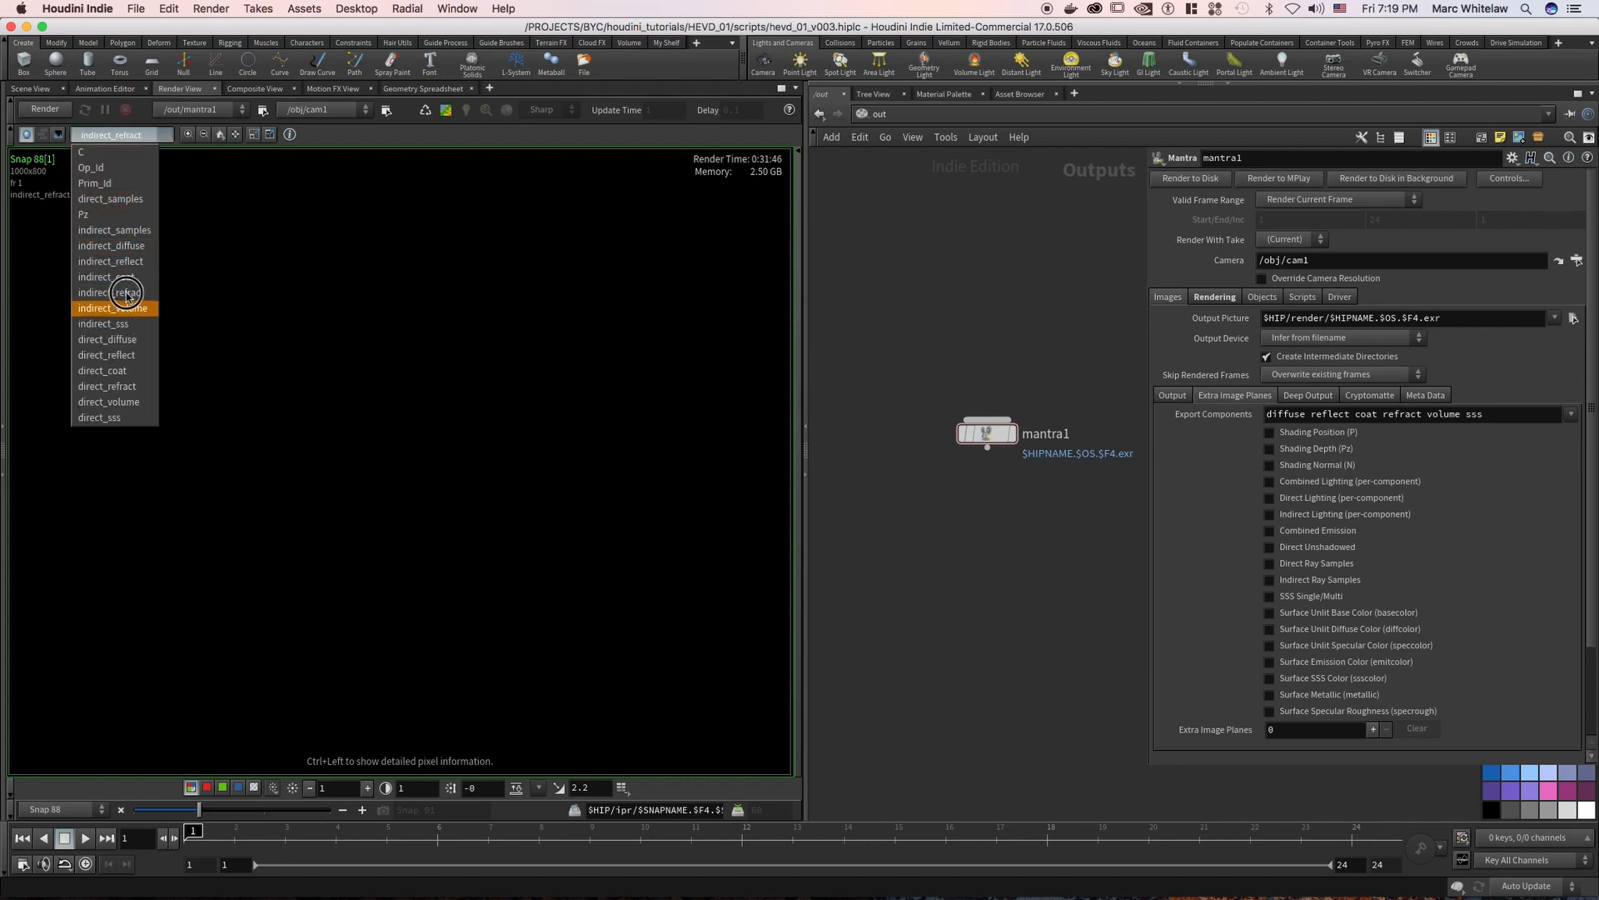
pyautogui.click(100, 152)
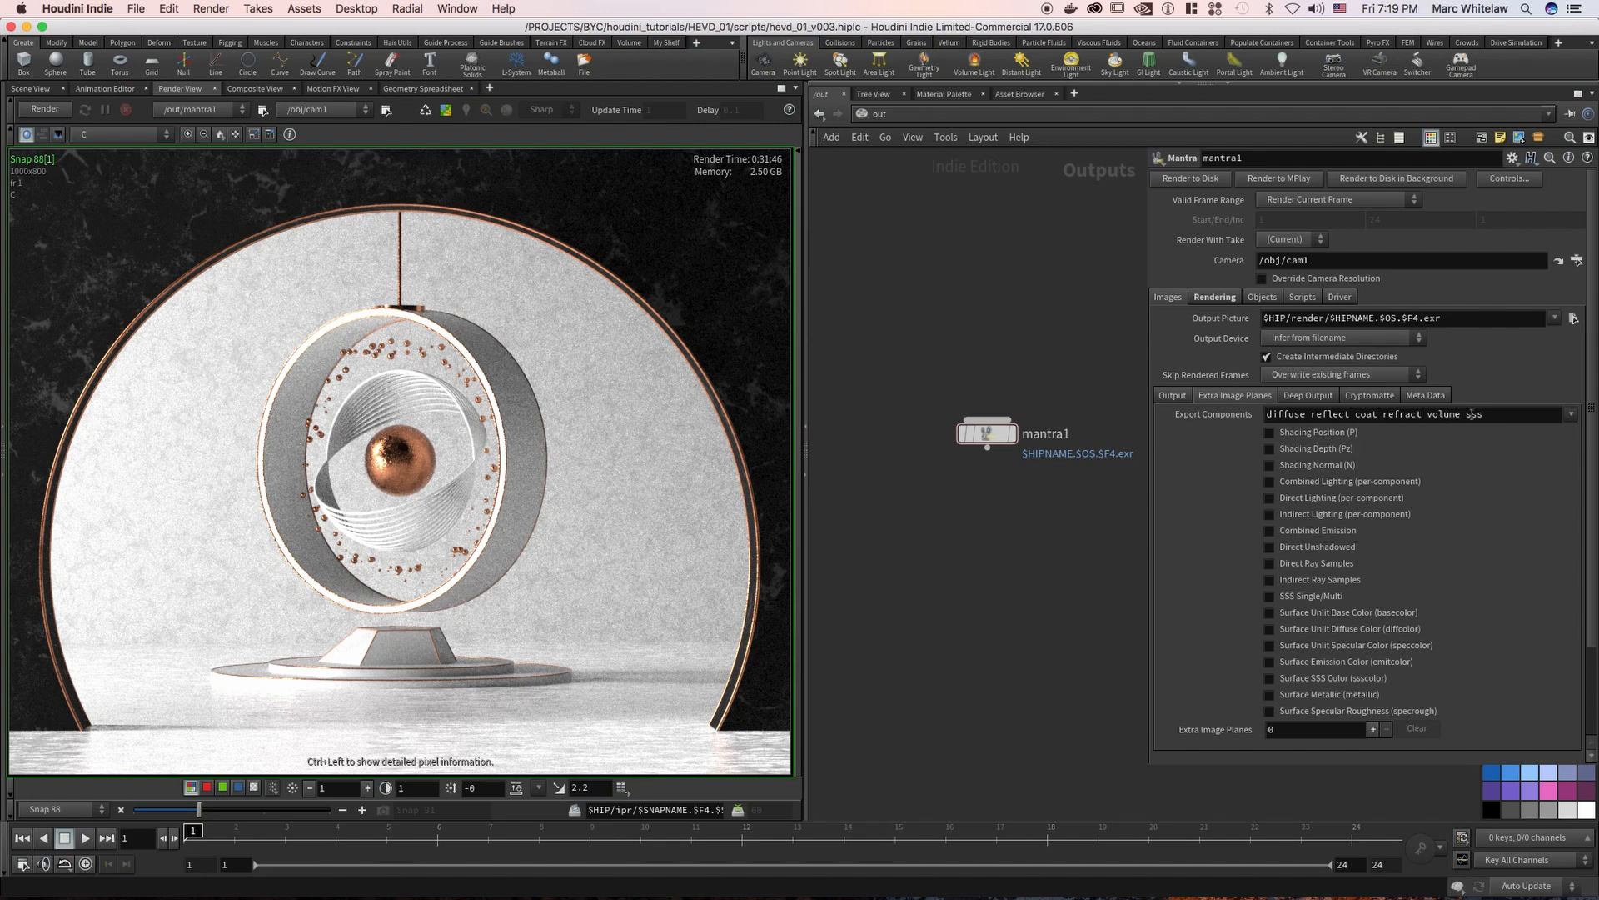
# Enable mantra1's per-component Direct Lighting and Indirect Lighting image planes, and view the snapshot's indirect_diffuse plane
pyautogui.click(1268, 497)
pyautogui.click(1268, 514)
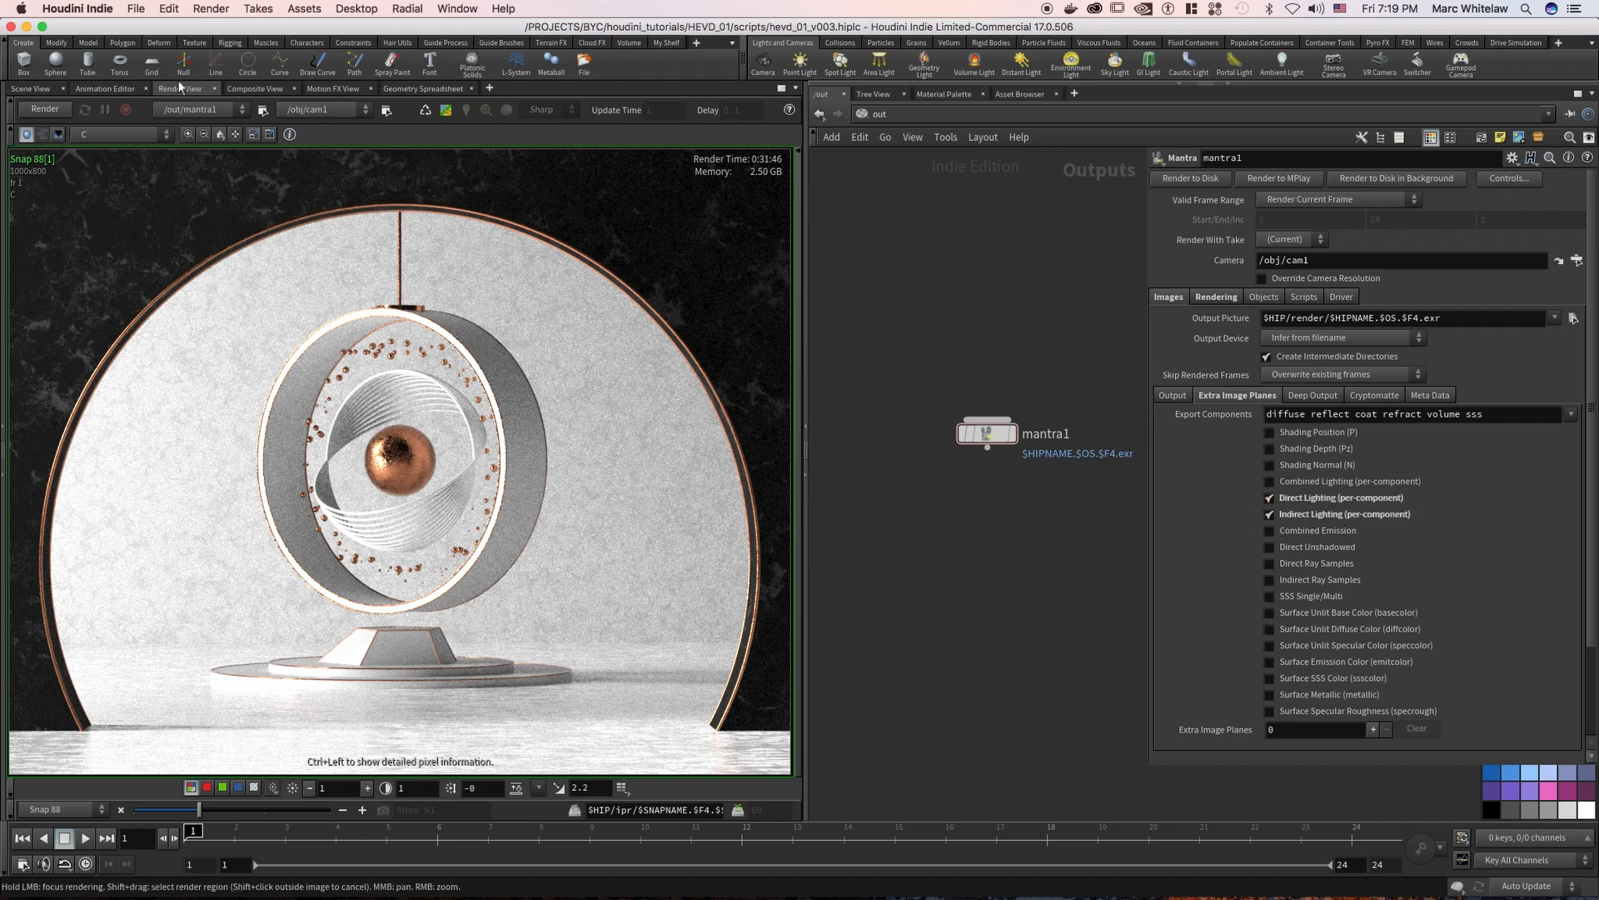
pyautogui.click(117, 135)
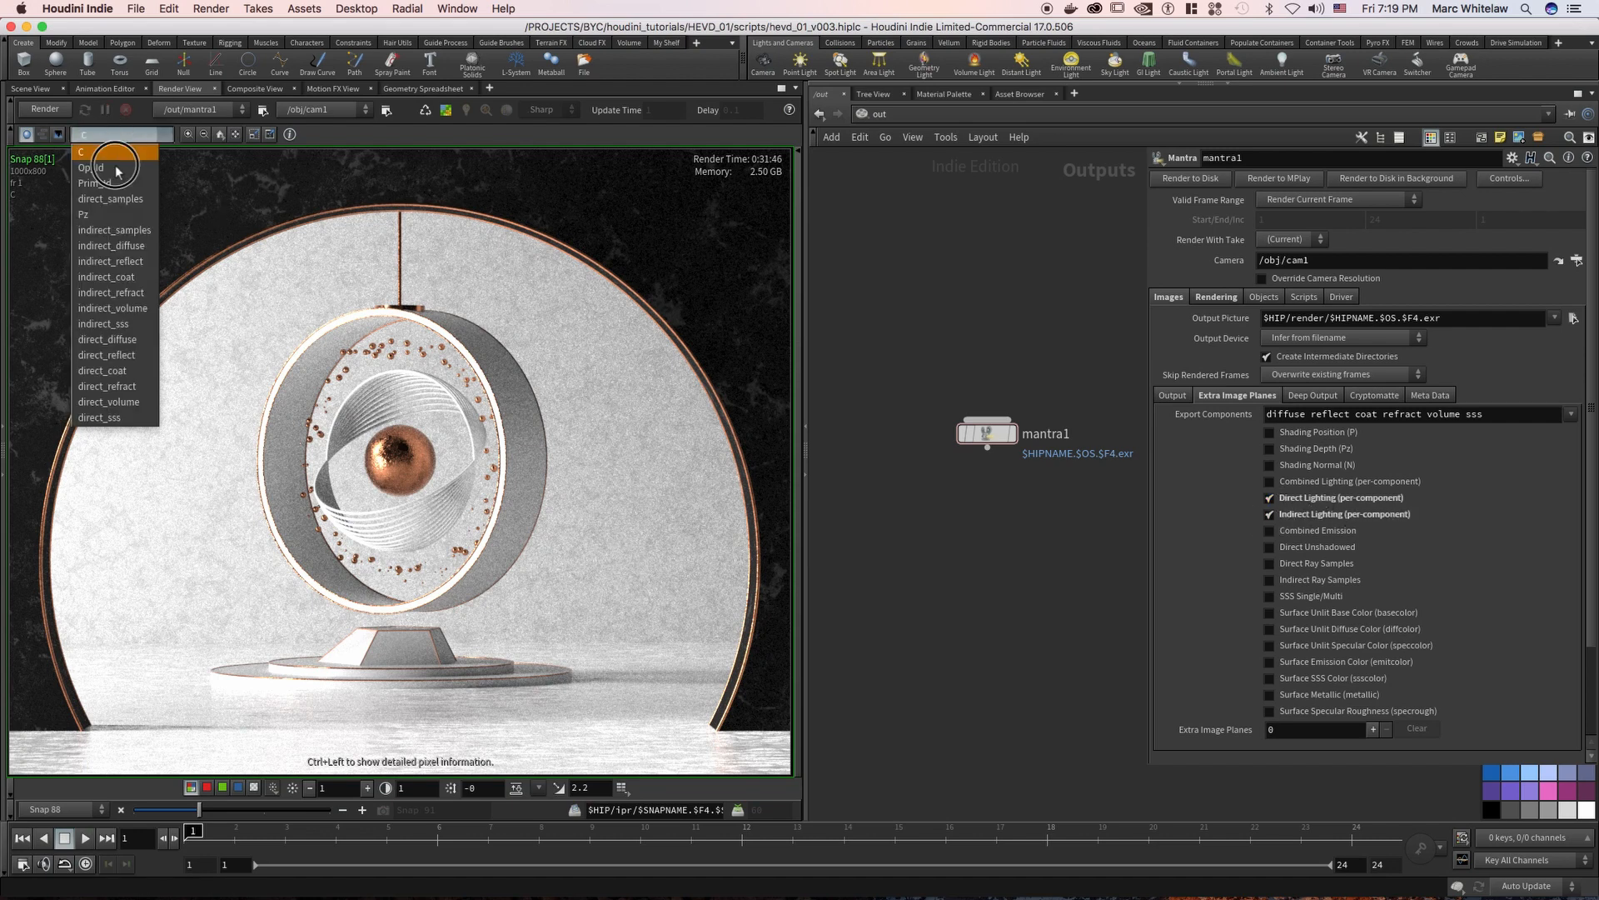
pyautogui.click(113, 245)
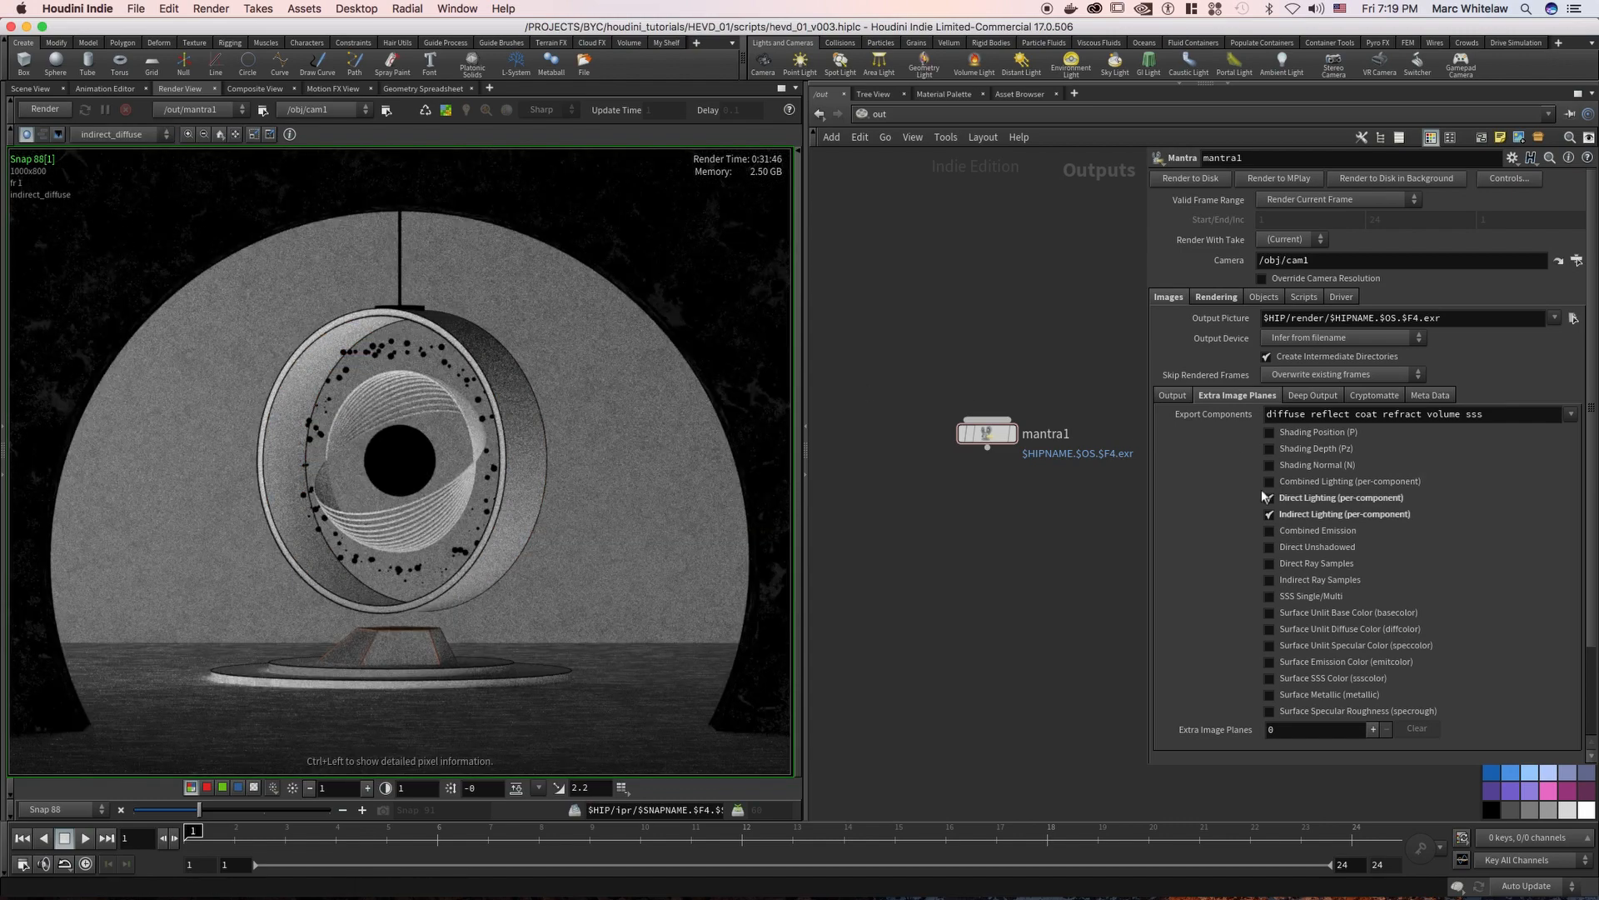
# View the snapshot's Pz depth plane and enable mantra1's Shading Depth (Pz) image plane
pyautogui.click(125, 135)
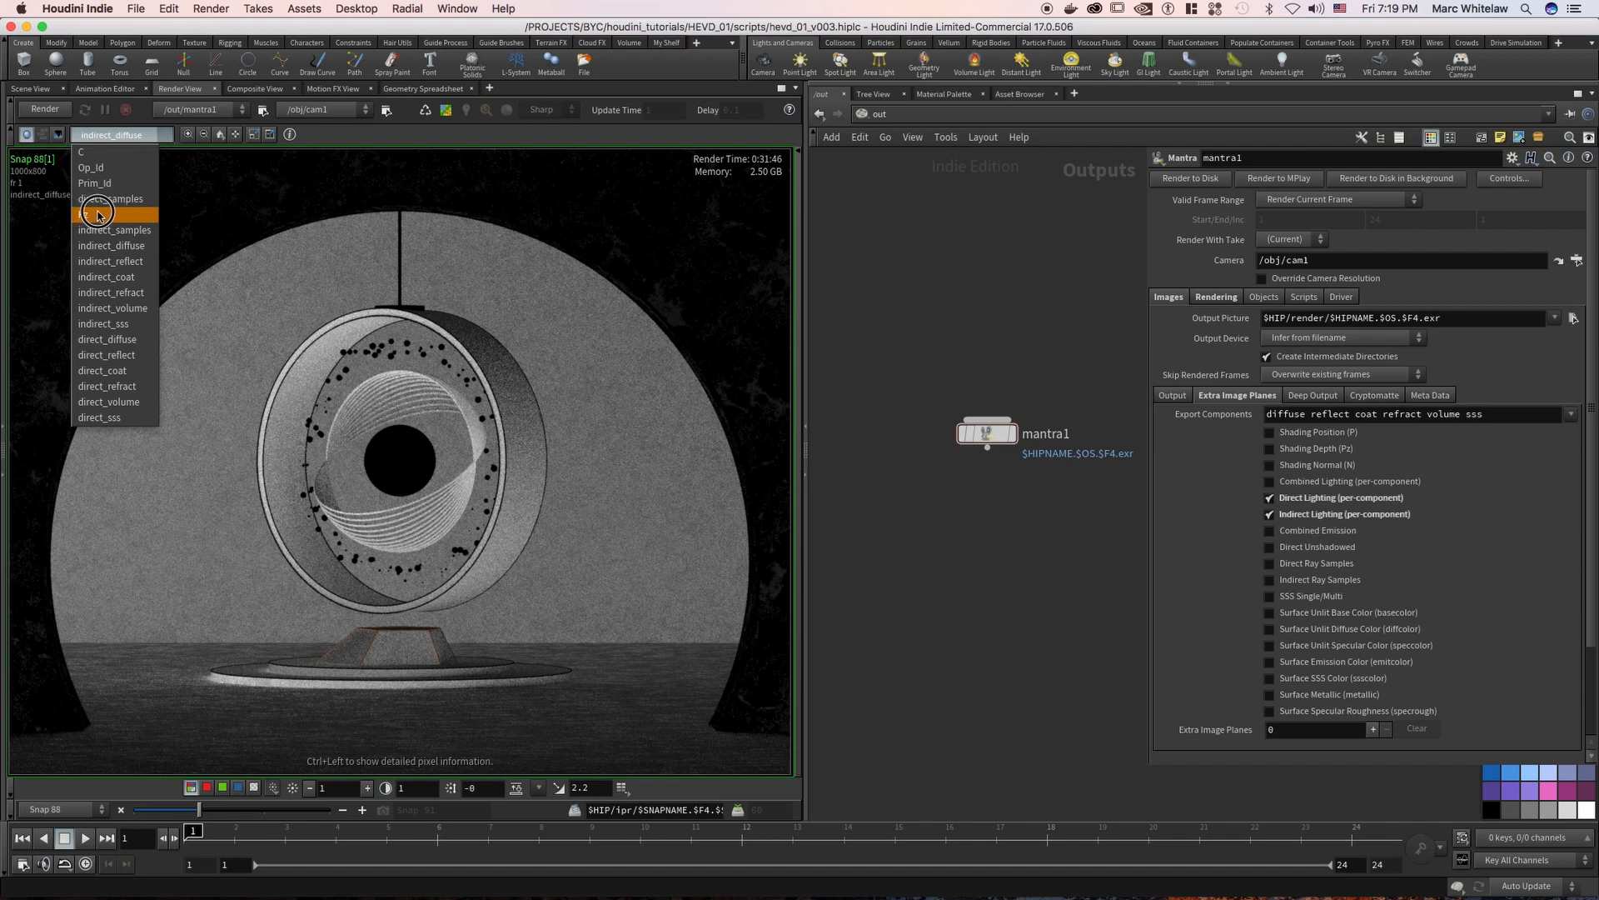
pyautogui.click(110, 215)
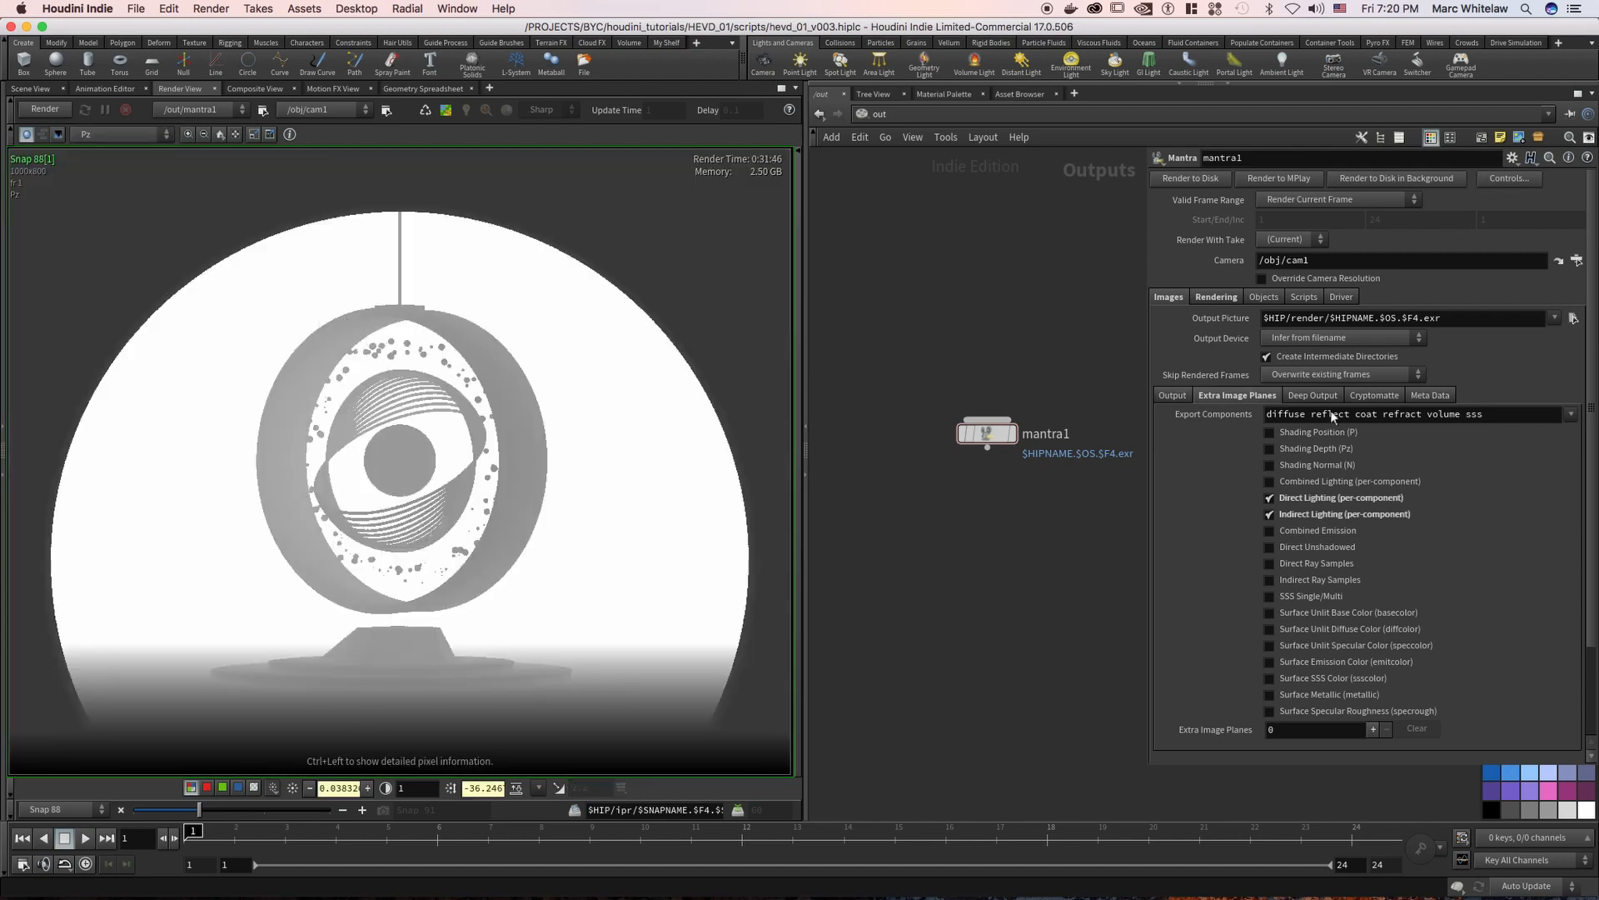
pyautogui.click(1269, 448)
# Show the 3D scene, hide the vase object in the obj network, and select the cam1 node
pyautogui.click(37, 90)
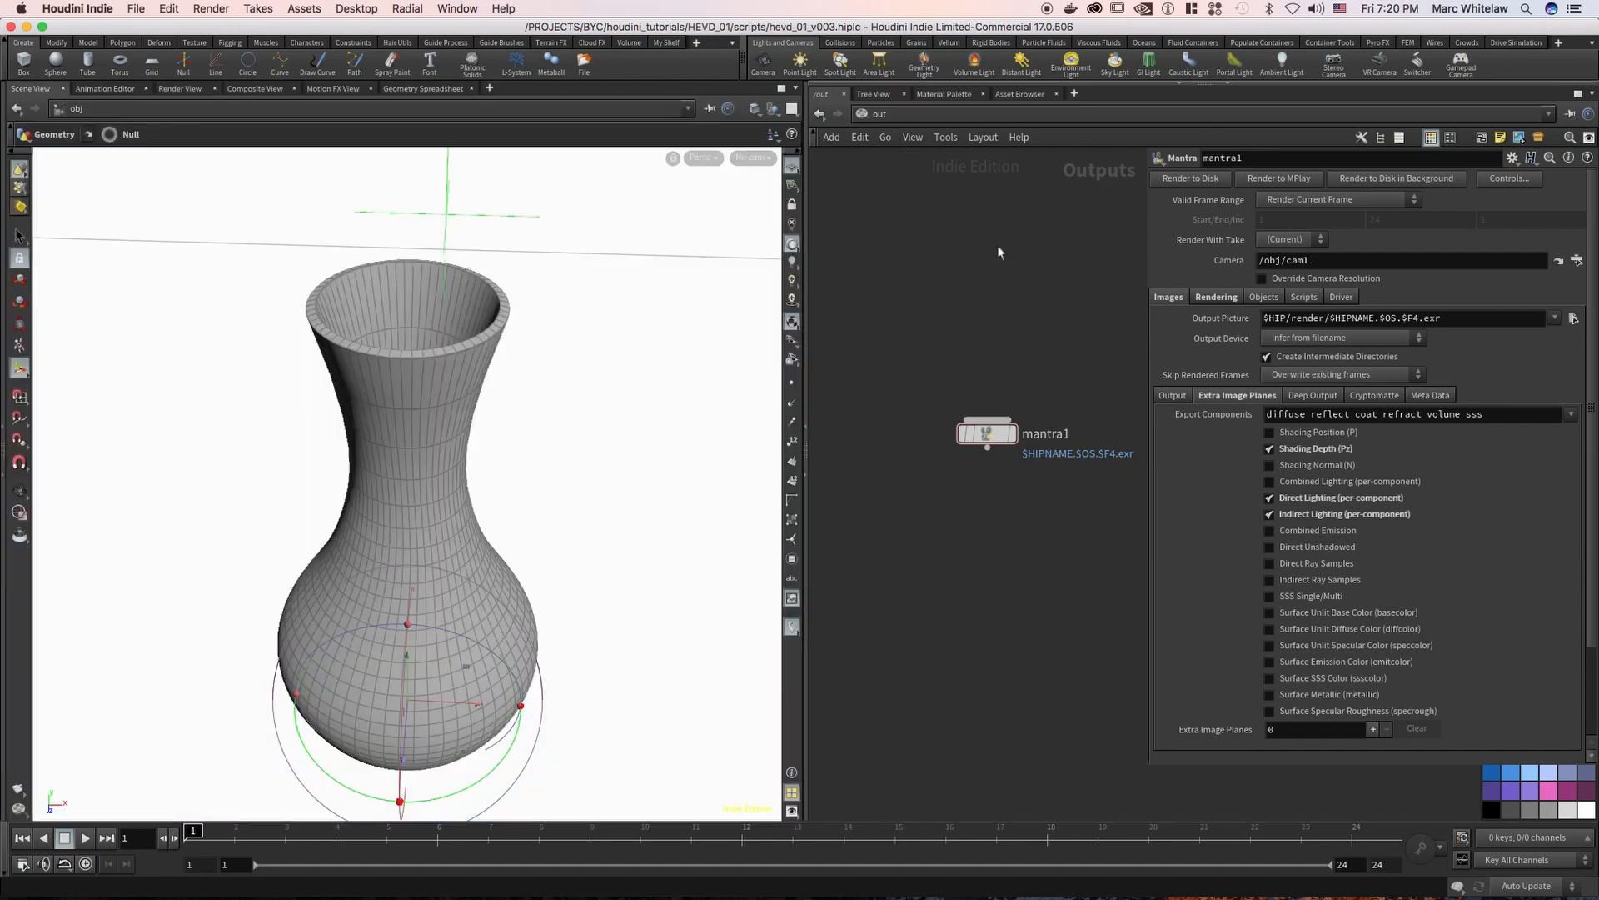
pyautogui.click(901, 119)
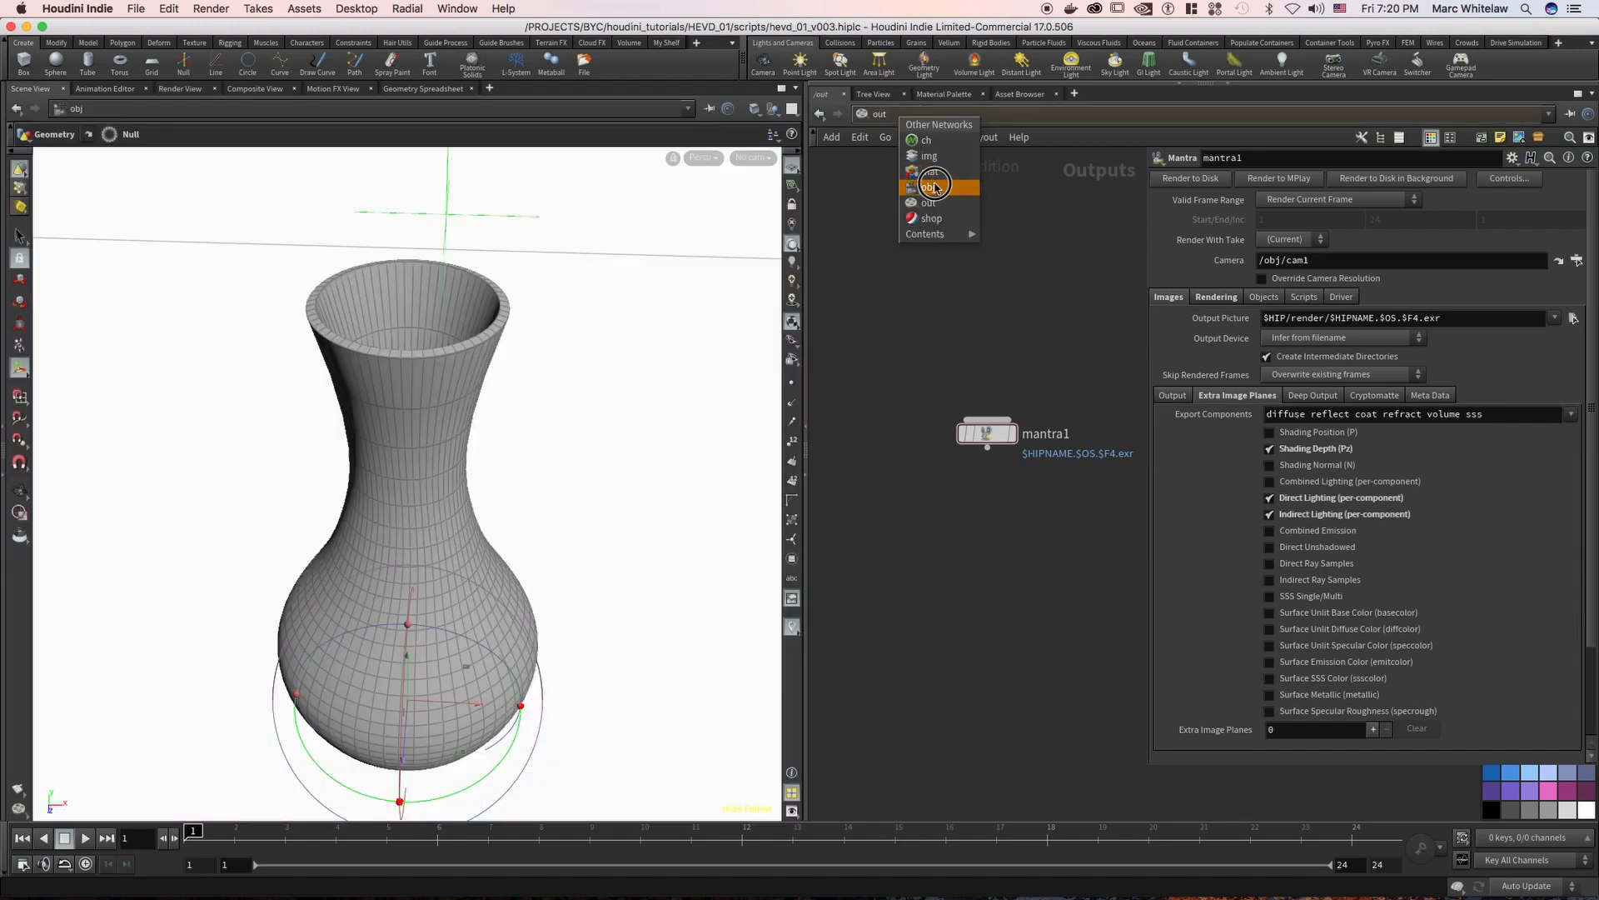
pyautogui.click(933, 187)
pyautogui.click(842, 290)
pyautogui.moveTo(1022, 280); pyautogui.dragTo(798, 250, button='middle')
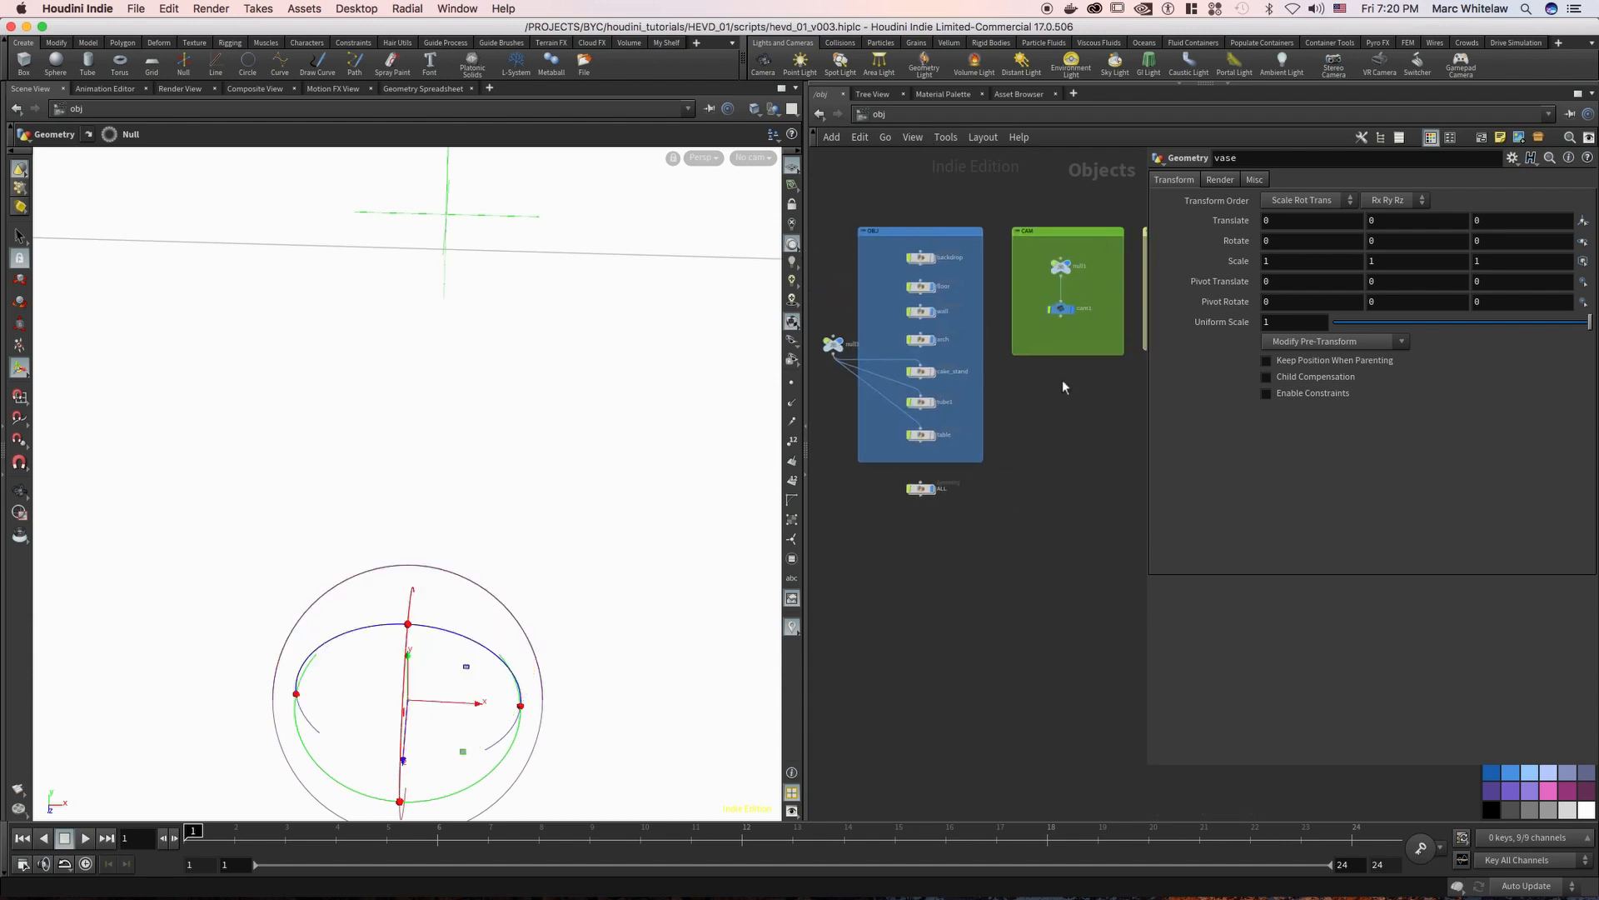
pyautogui.moveTo(1062, 380); pyautogui.dragTo(911, 427, button='middle')
pyautogui.moveTo(955, 409); pyautogui.dragTo(946, 334, button='right')
pyautogui.moveTo(946, 333); pyautogui.dragTo(881, 293)
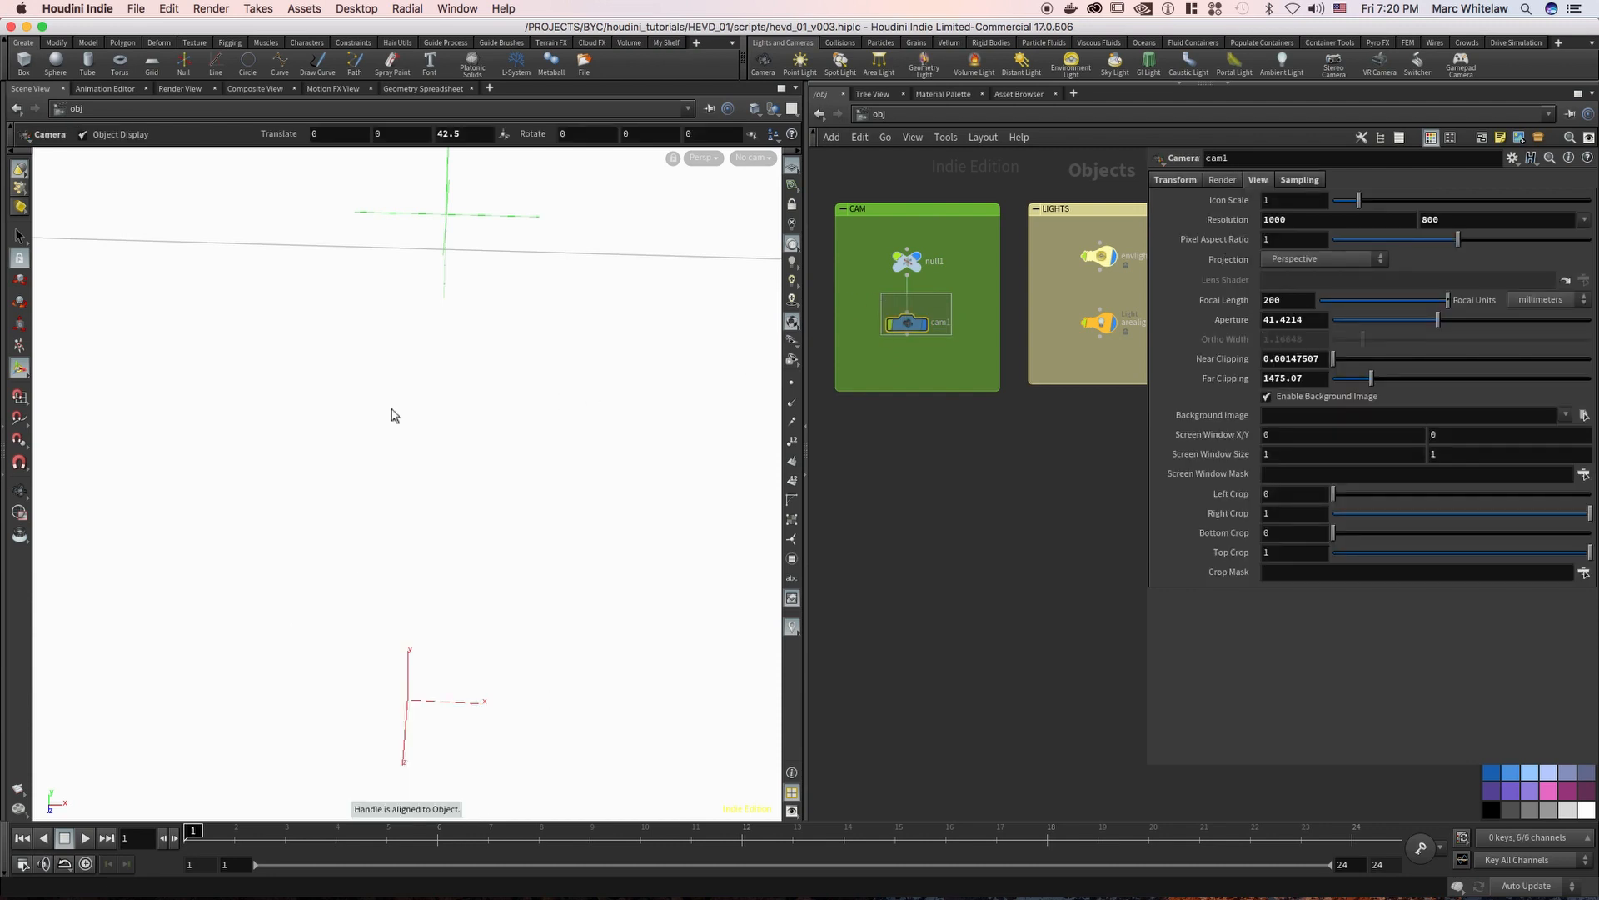
# Frame cam1 in the 3D scene and examine its position relative to the arch and ring sculpture
pyautogui.press('f')
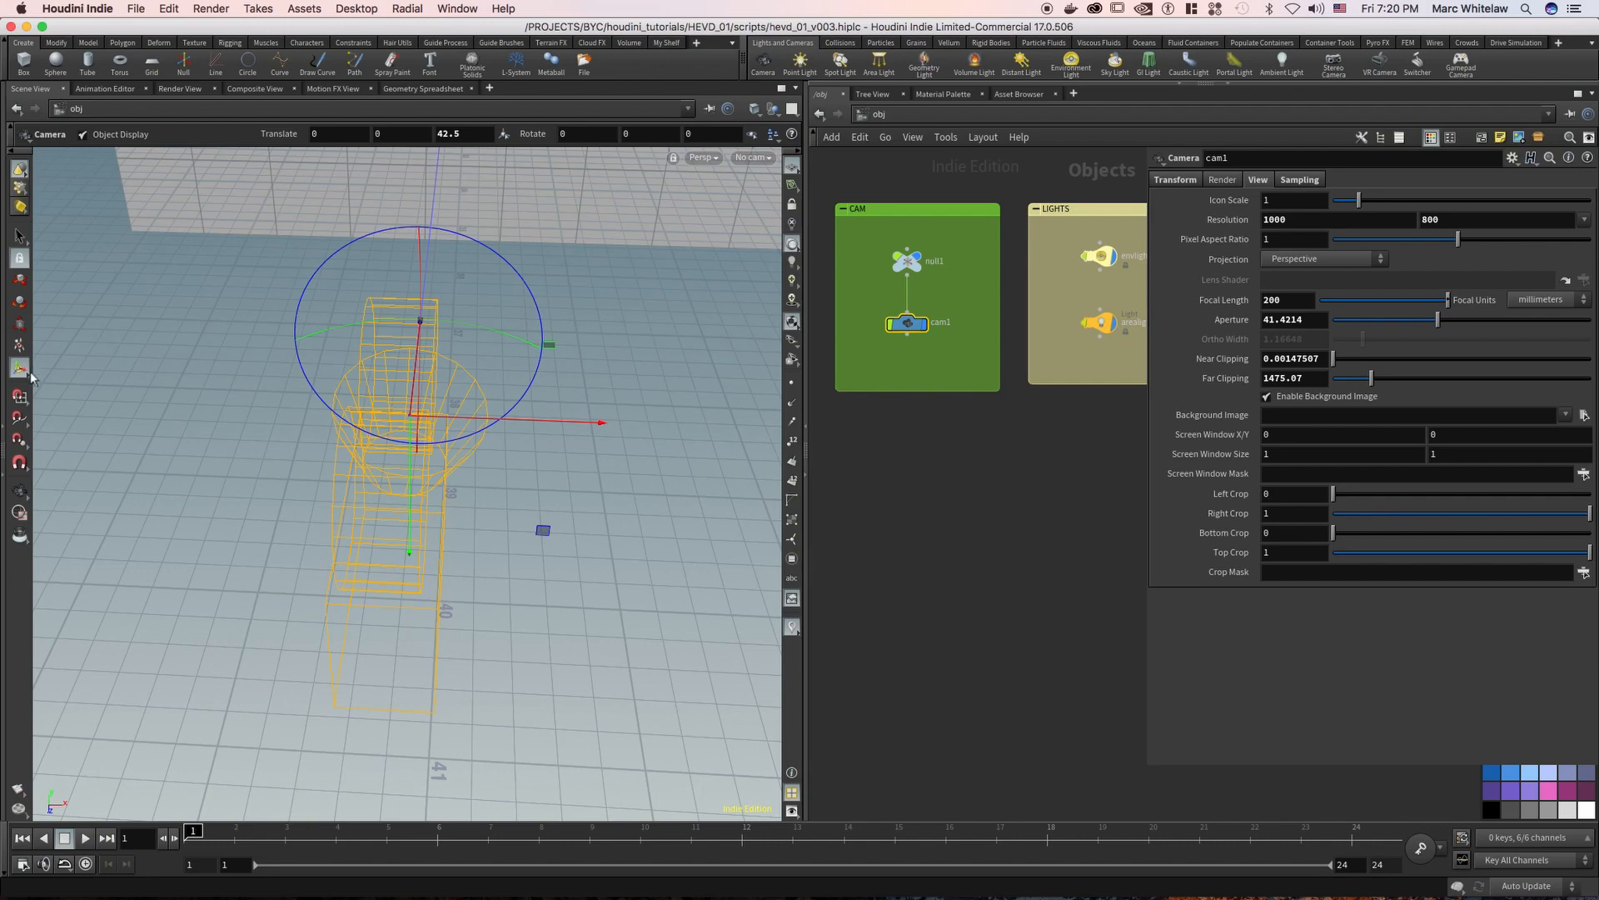
pyautogui.press('space')
pyautogui.moveTo(493, 292); pyautogui.dragTo(229, 533, button='right')
pyautogui.moveTo(334, 612); pyautogui.dragTo(408, 812, button='middle')
pyautogui.moveTo(610, 268); pyautogui.dragTo(333, 487, button='right')
pyautogui.moveTo(333, 487); pyautogui.dragTo(417, 357, button='middle')
pyautogui.moveTo(489, 319); pyautogui.dragTo(429, 313)
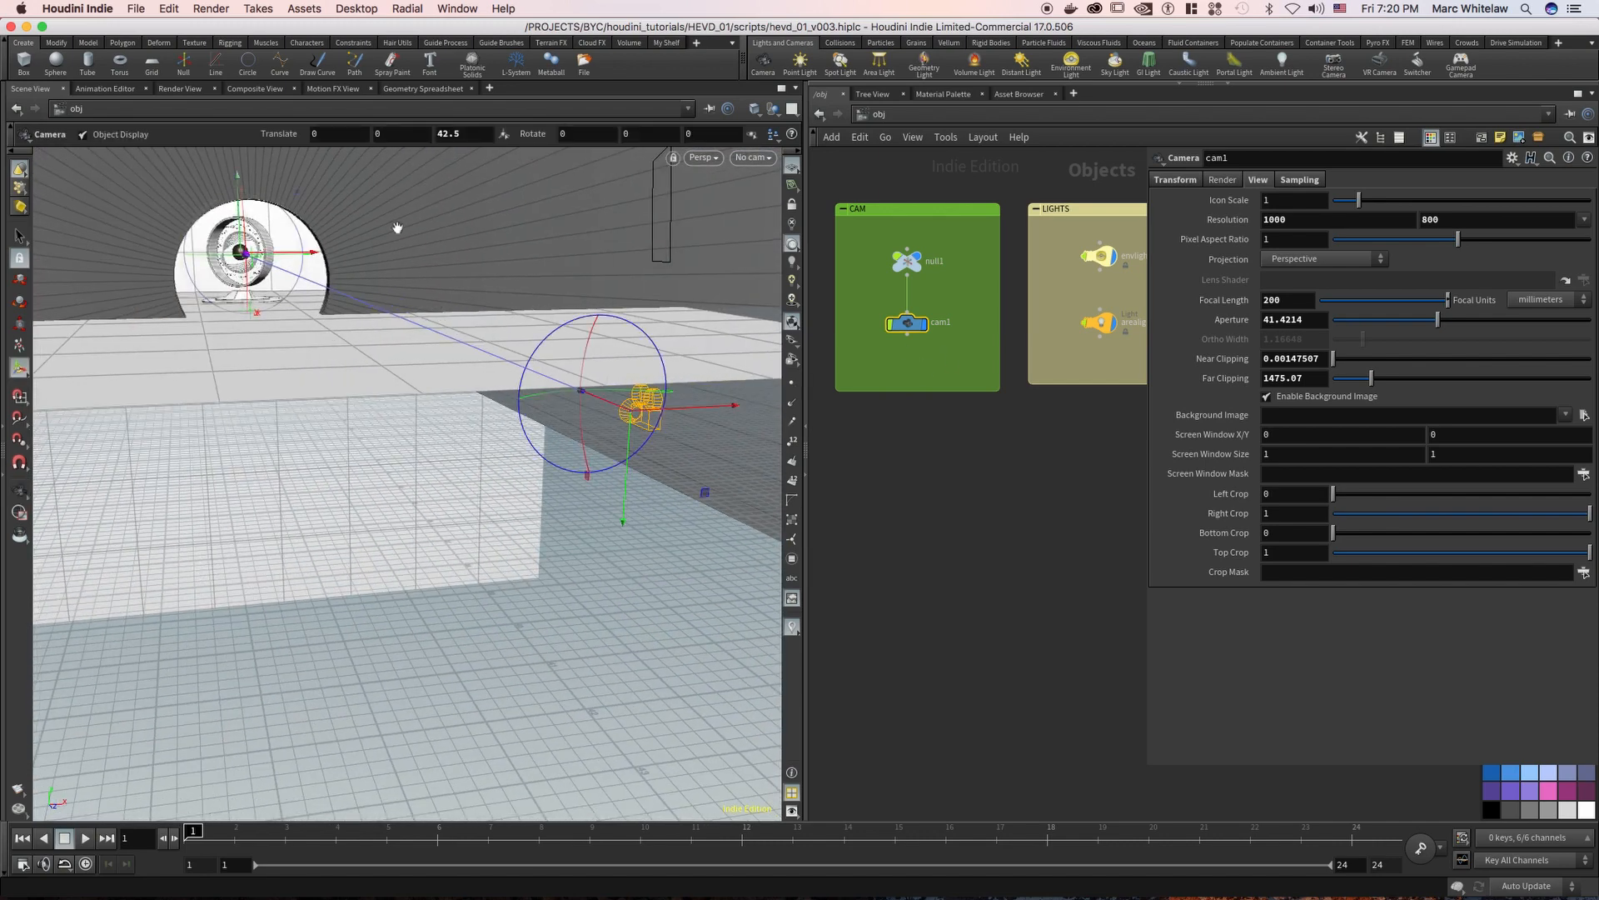
# Examine the depth layout of the arch wall, ring sculpture and backdrop from the side in the 3D scene
pyautogui.press('space')
pyautogui.press('space')
pyautogui.hotkey('space', 'h')
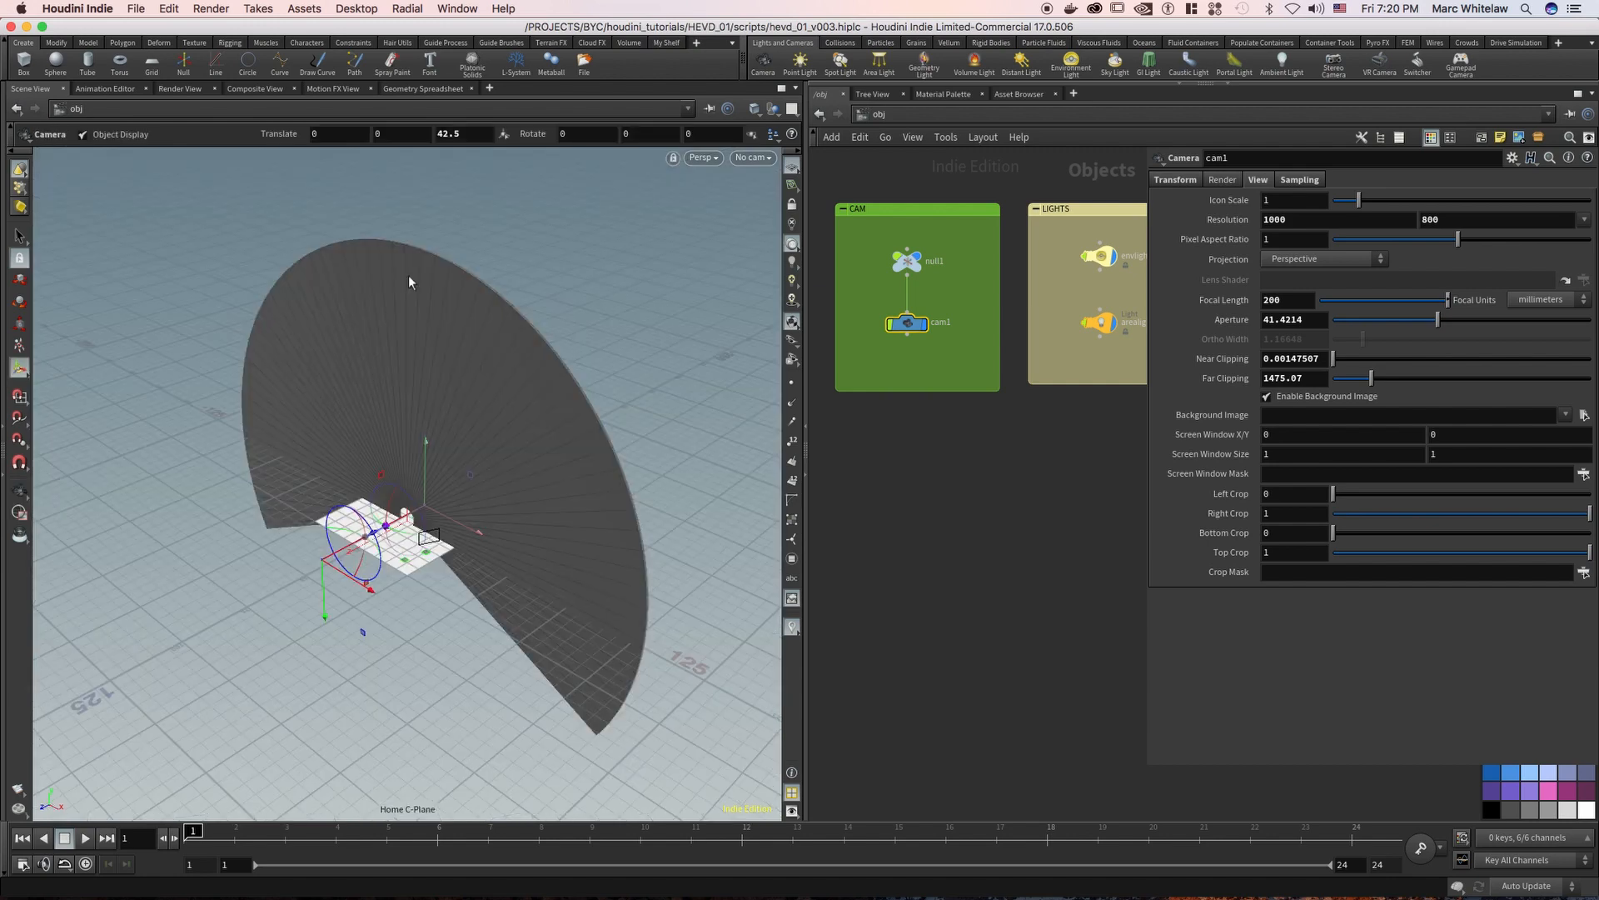
pyautogui.press('space')
pyautogui.moveTo(457, 463); pyautogui.dragTo(363, 468)
pyautogui.moveTo(537, 534); pyautogui.dragTo(810, 386, button='right')
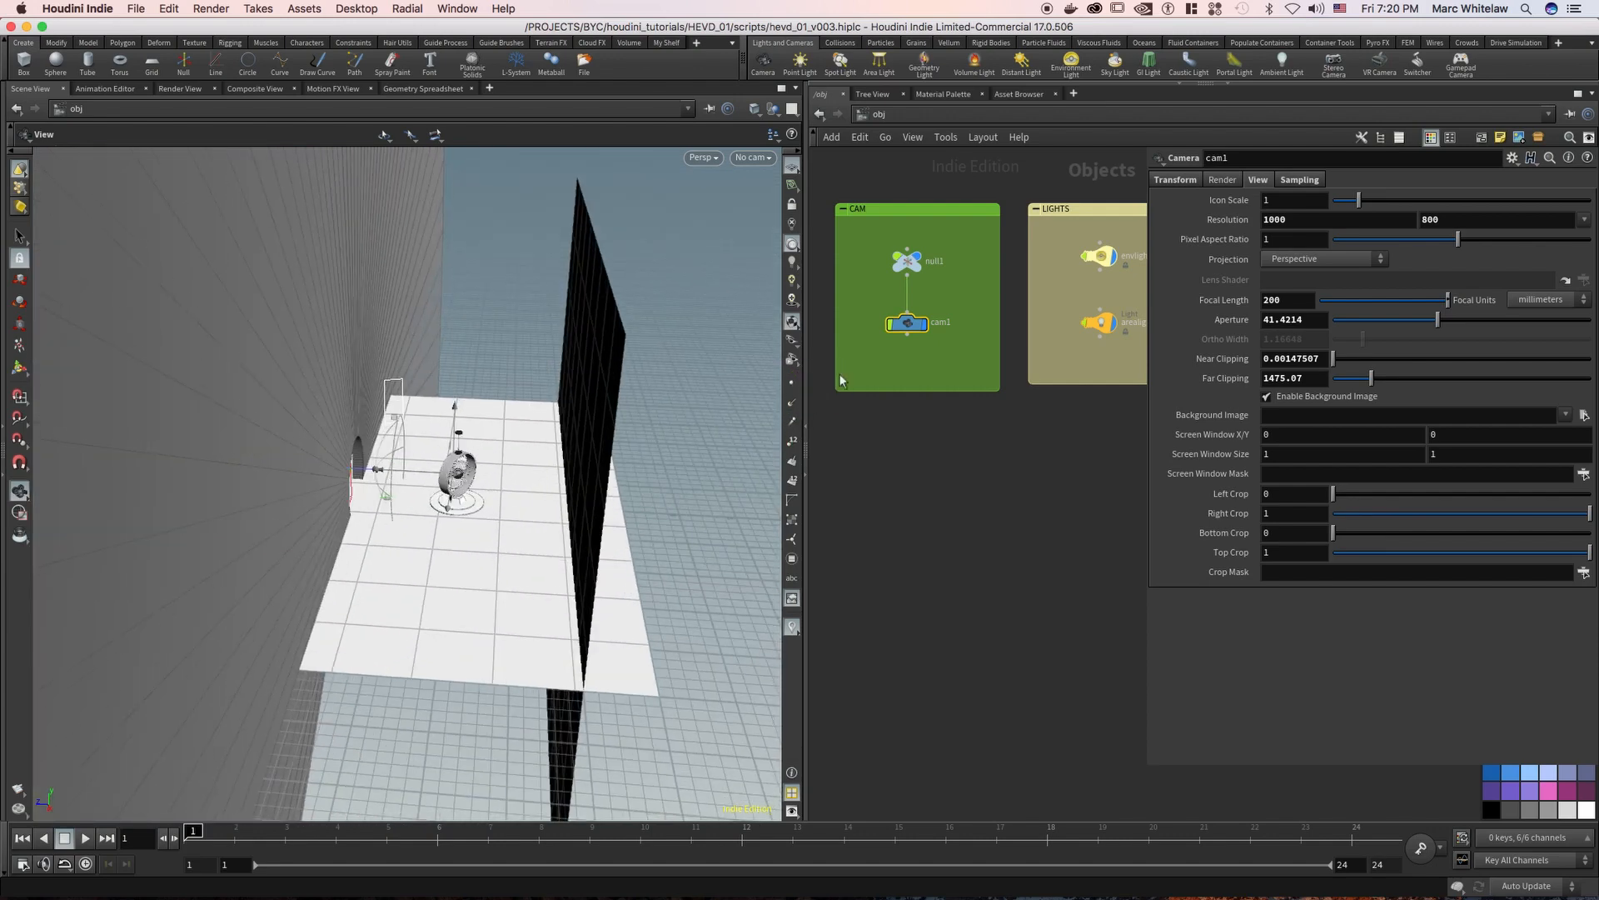
pyautogui.press('space')
pyautogui.moveTo(540, 433); pyautogui.dragTo(798, 388, button='right')
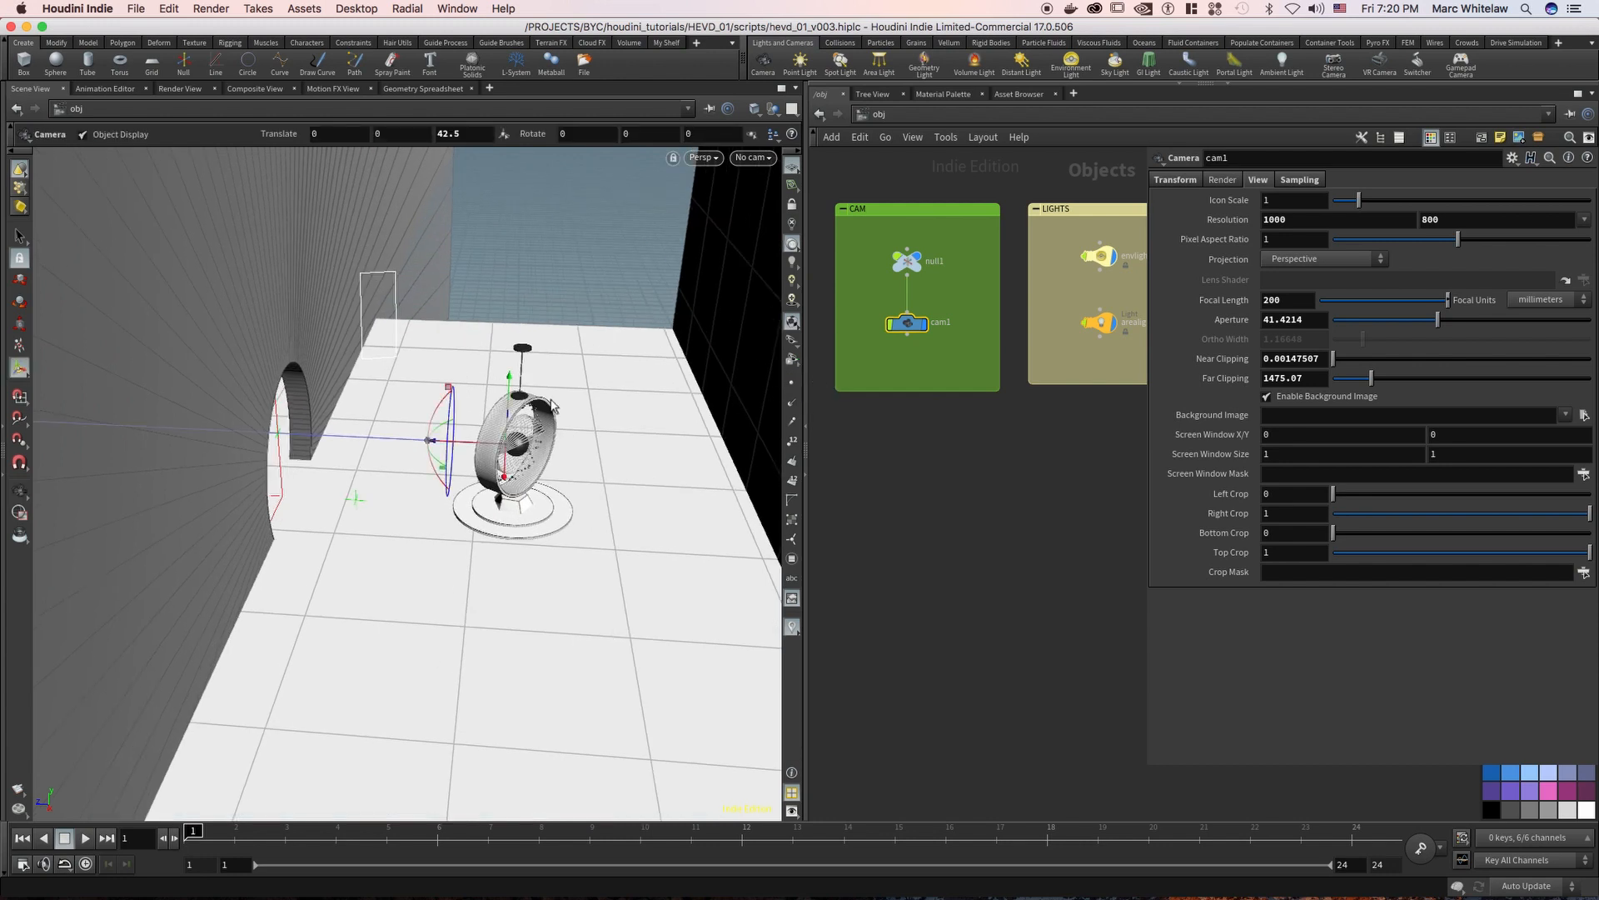
pyautogui.moveTo(469, 448)
pyautogui.mouseDown()
pyautogui.moveTo(408, 441)
pyautogui.moveTo(467, 455)
pyautogui.mouseUp()
pyautogui.press('Escape')
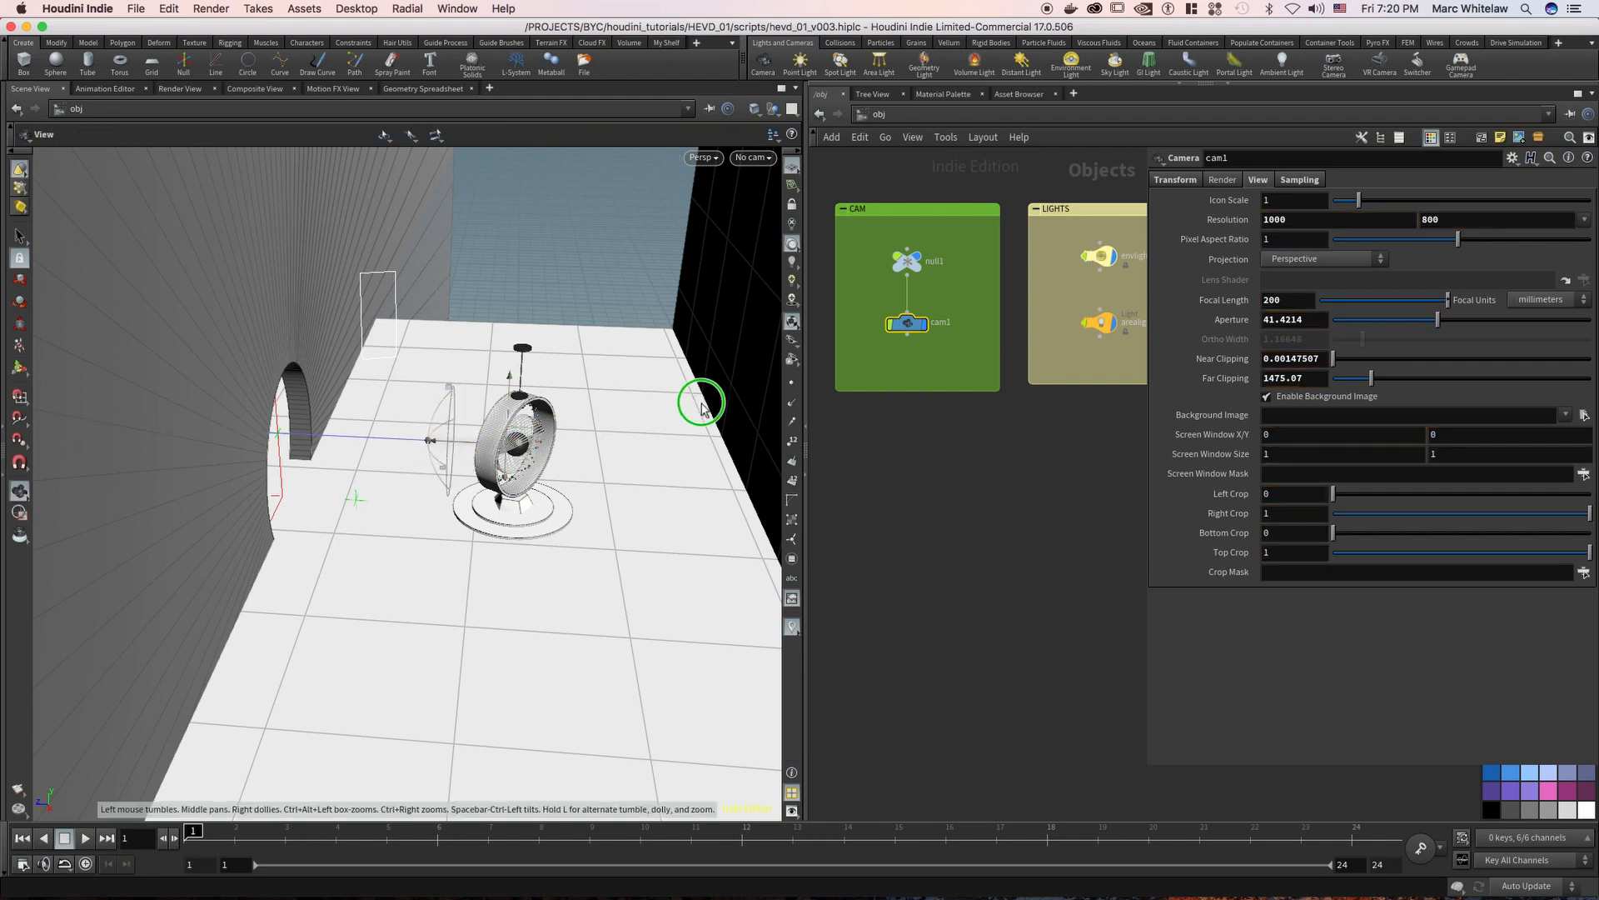
pyautogui.moveTo(767, 378); pyautogui.dragTo(537, 430, button='right')
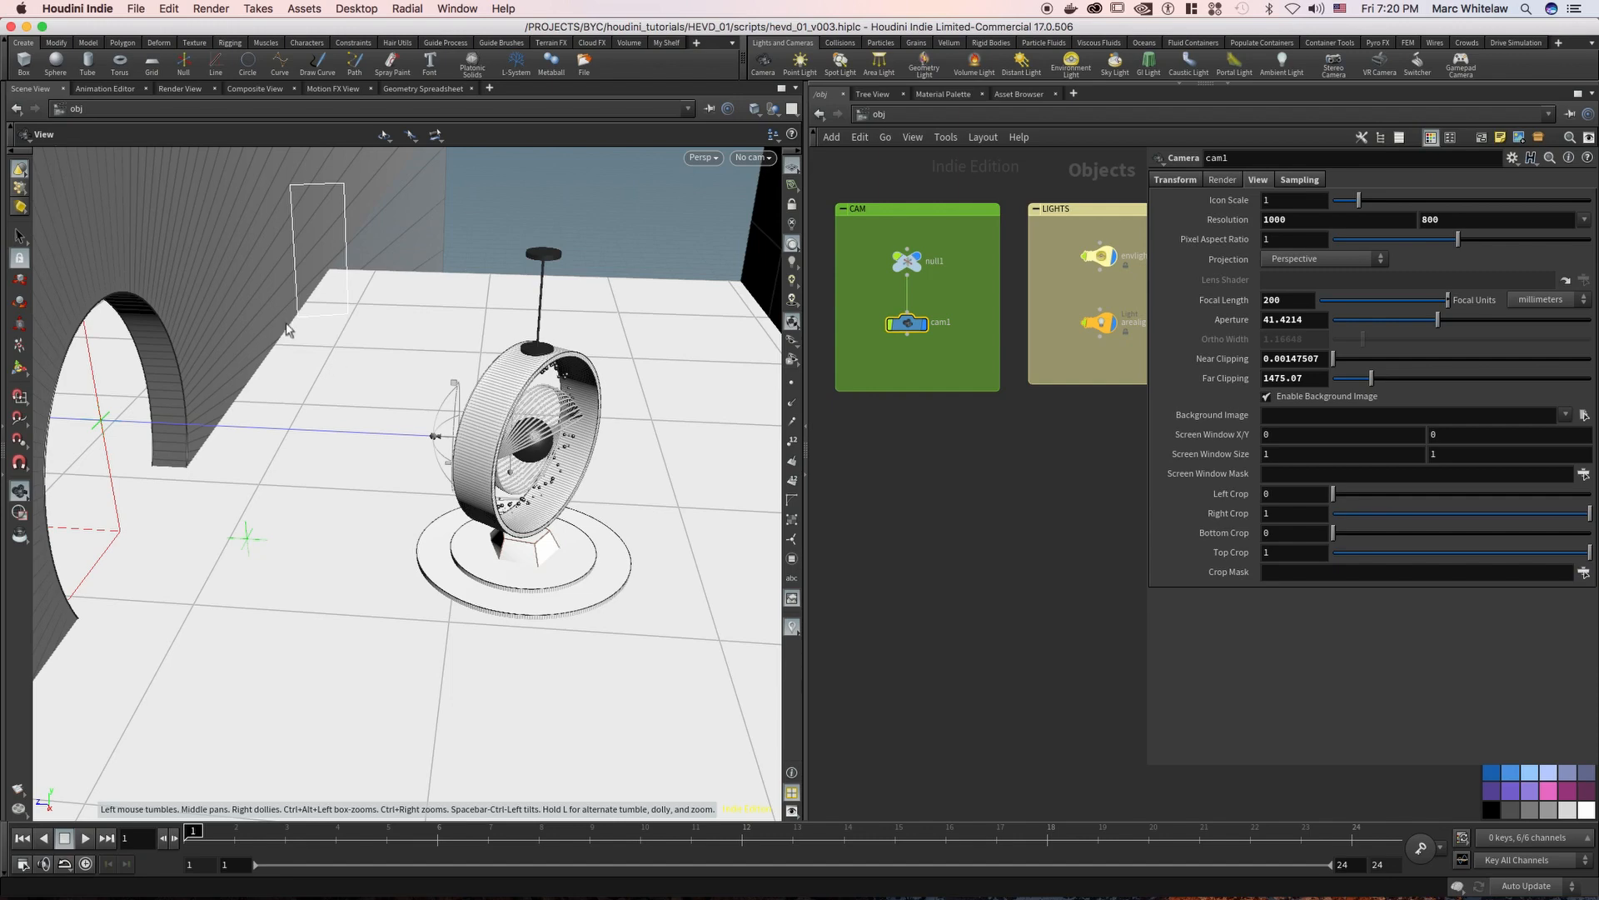
# Show the Pz render snapshot again and review cam1's Focus Distance and F-Stop sampling settings
pyautogui.click(181, 89)
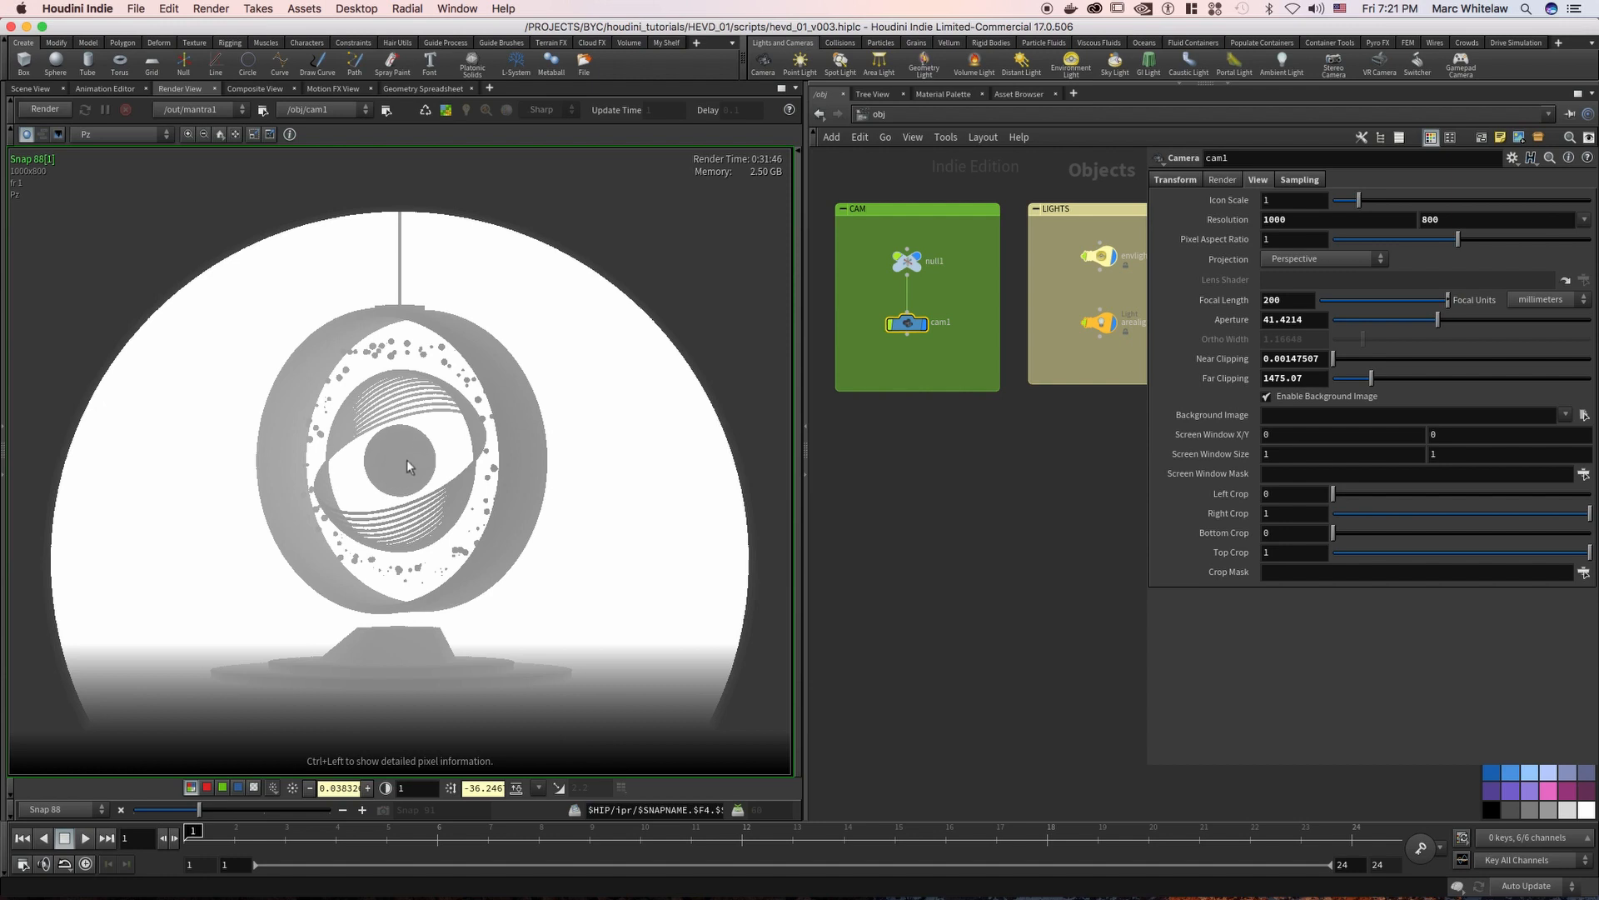
pyautogui.click(1298, 180)
pyautogui.click(1288, 240)
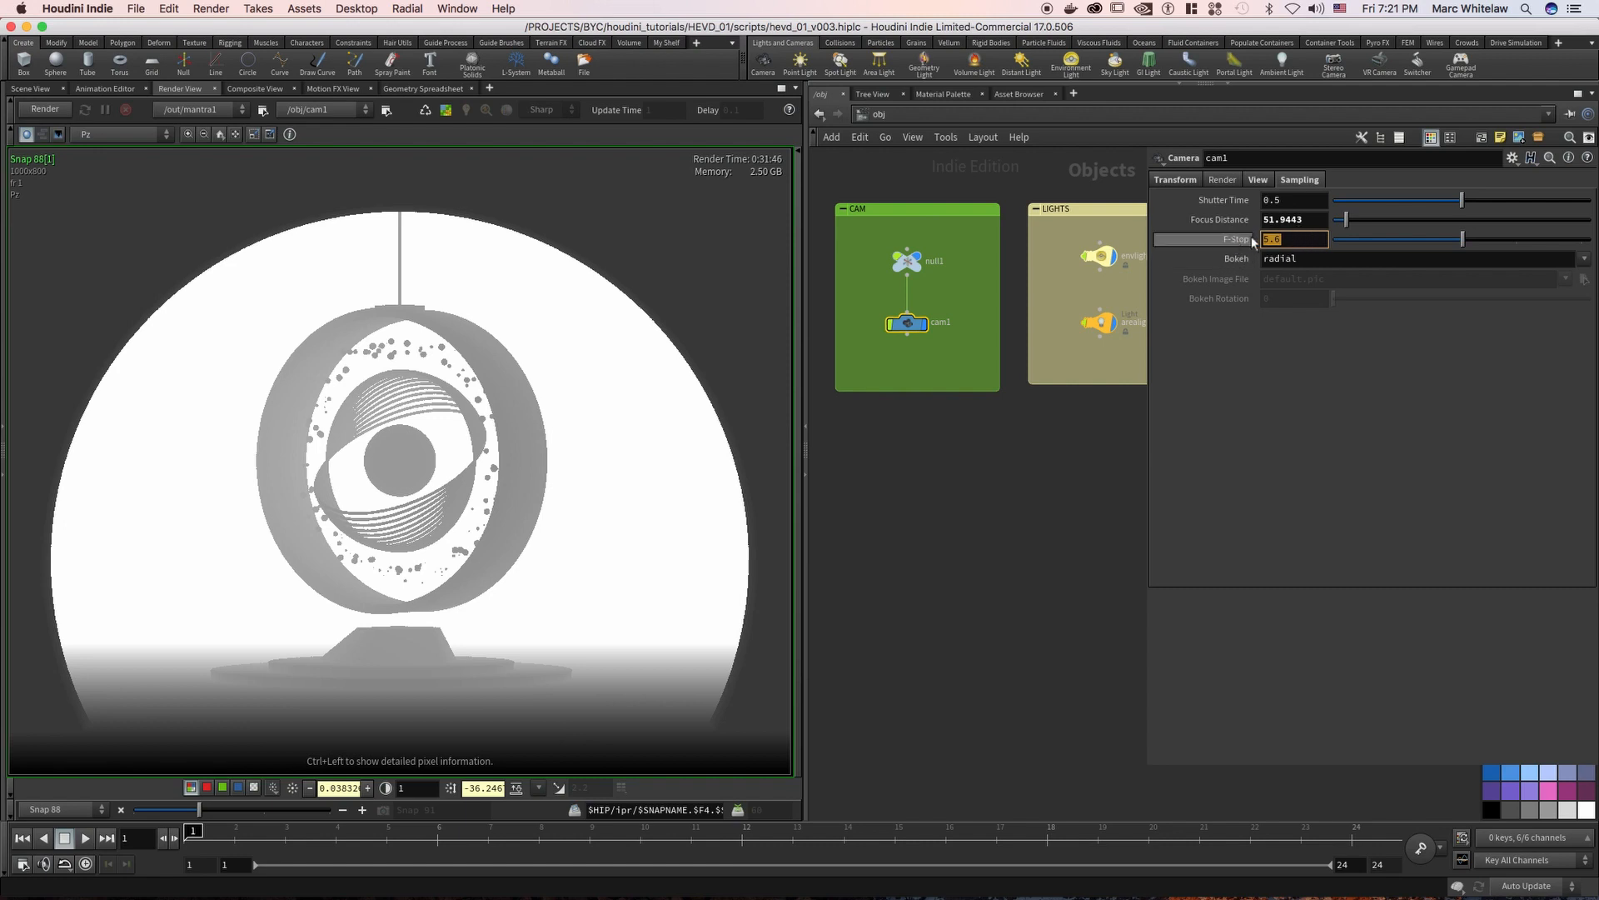
# Return to mantra1 in the out network and turn on Enable Depth Of Field in its rendering settings
pyautogui.click(921, 118)
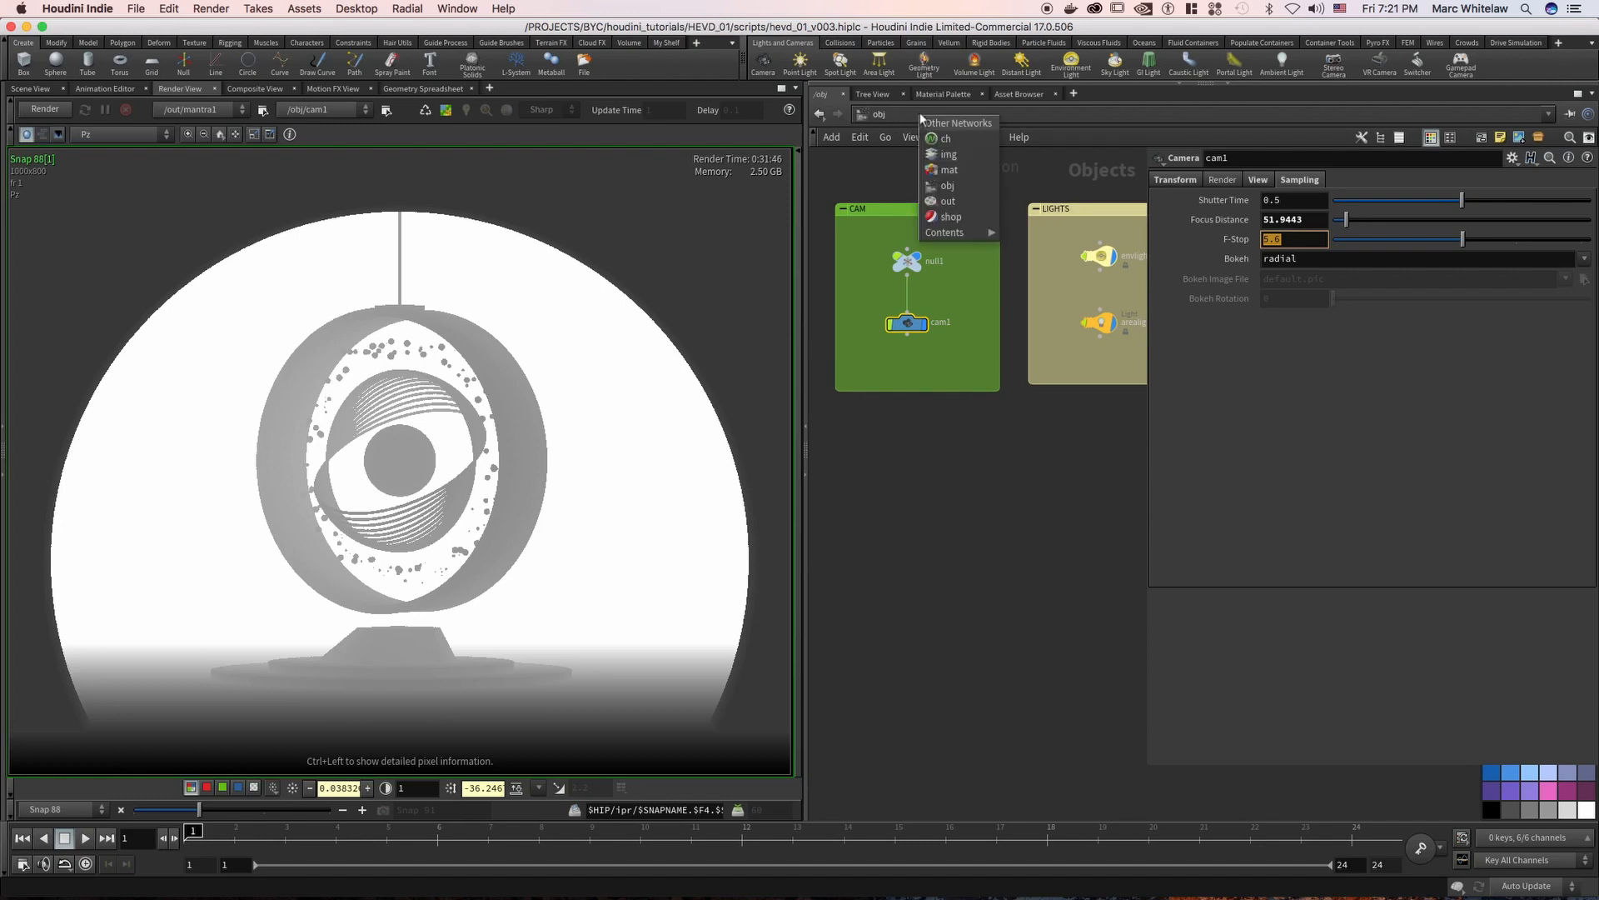
pyautogui.click(955, 203)
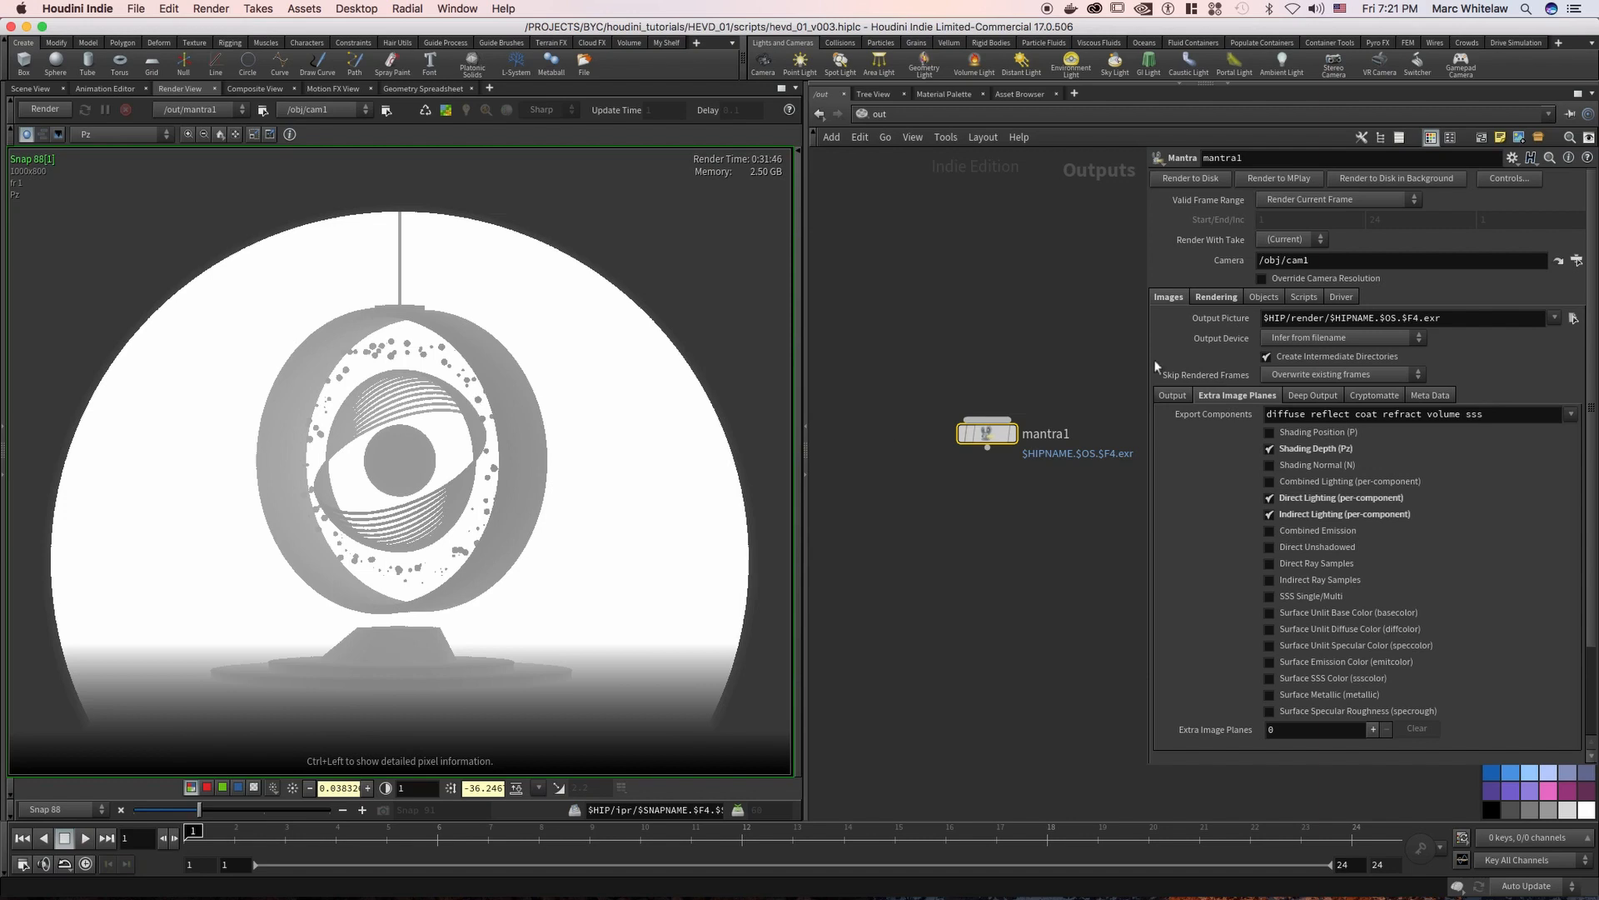
pyautogui.click(1216, 298)
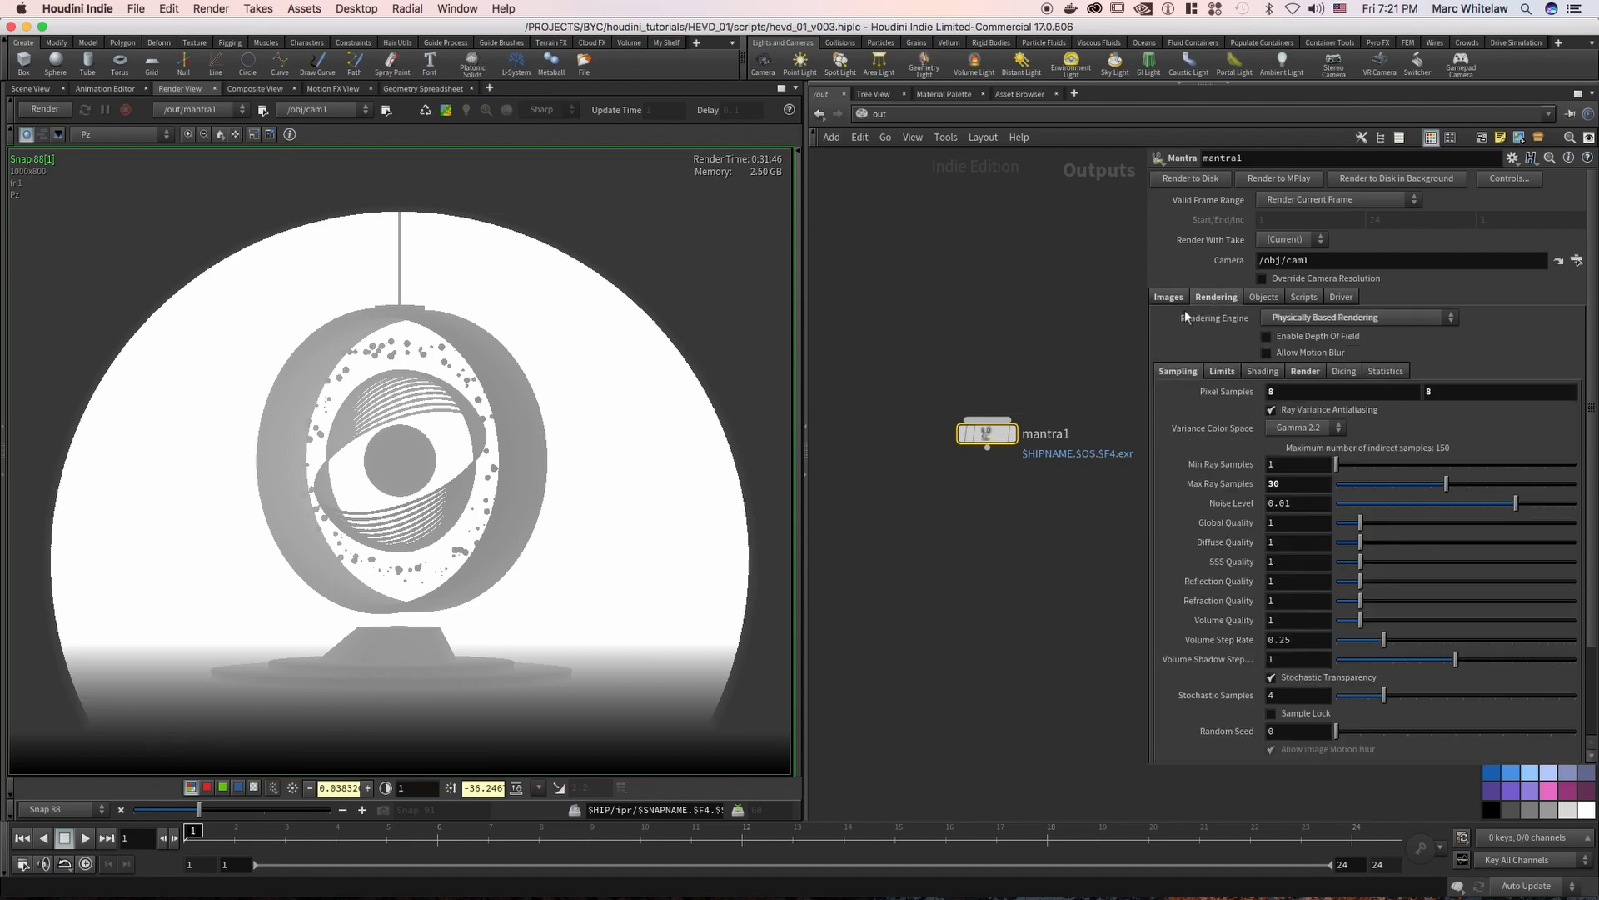
pyautogui.click(1267, 335)
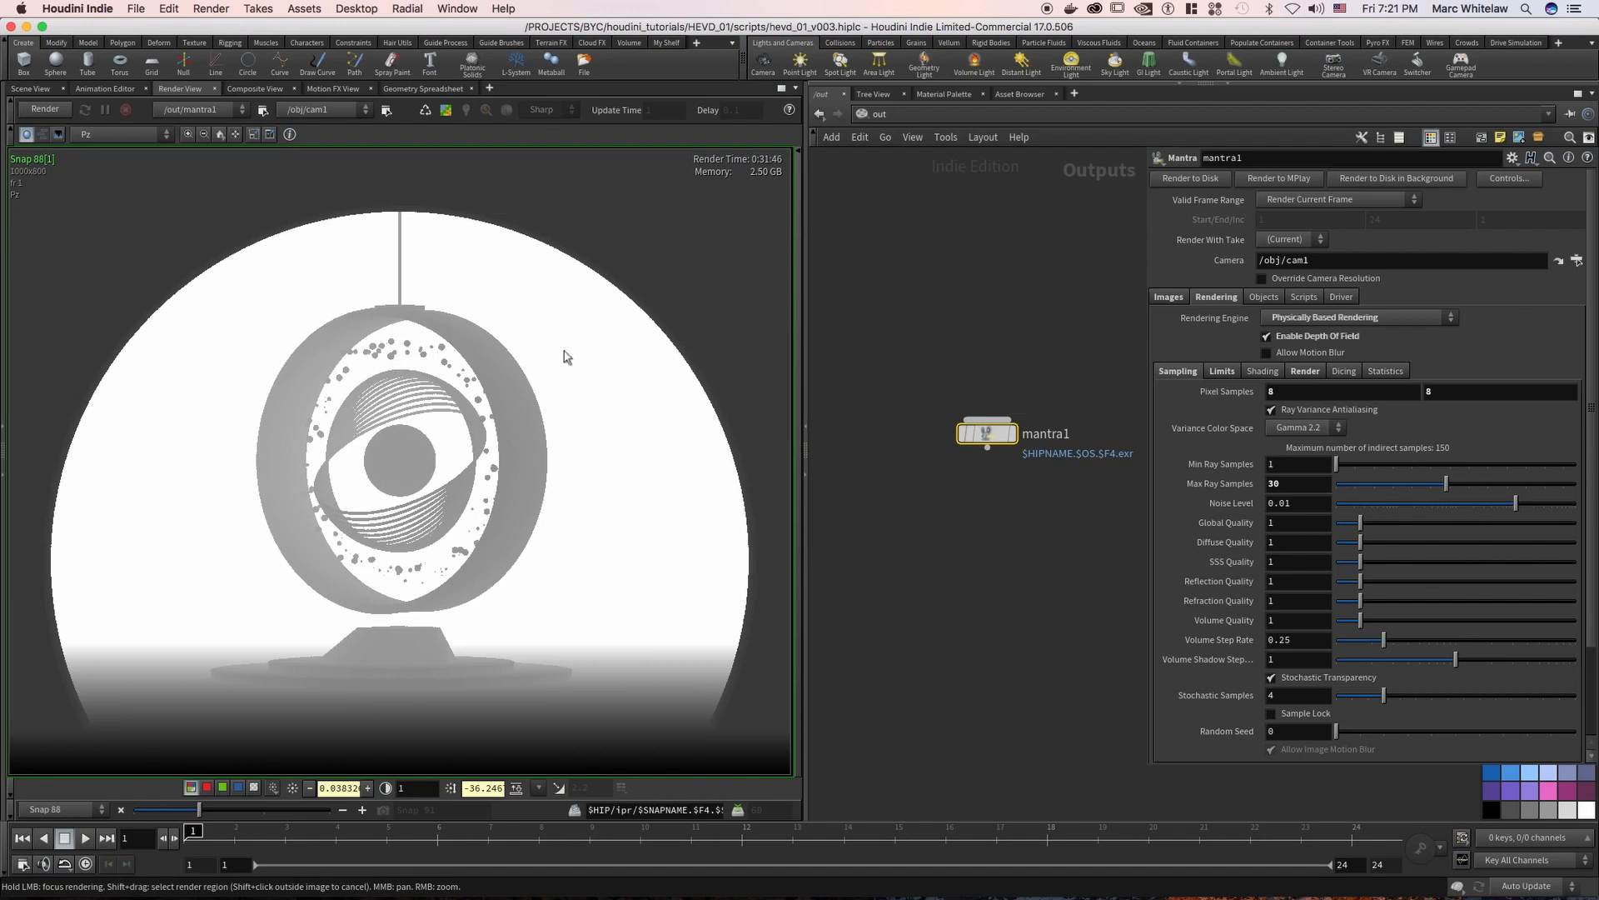
# Switch to the obj network and try lower F-Stop values such as 1.2 in cam1's sampling settings
pyautogui.click(885, 114)
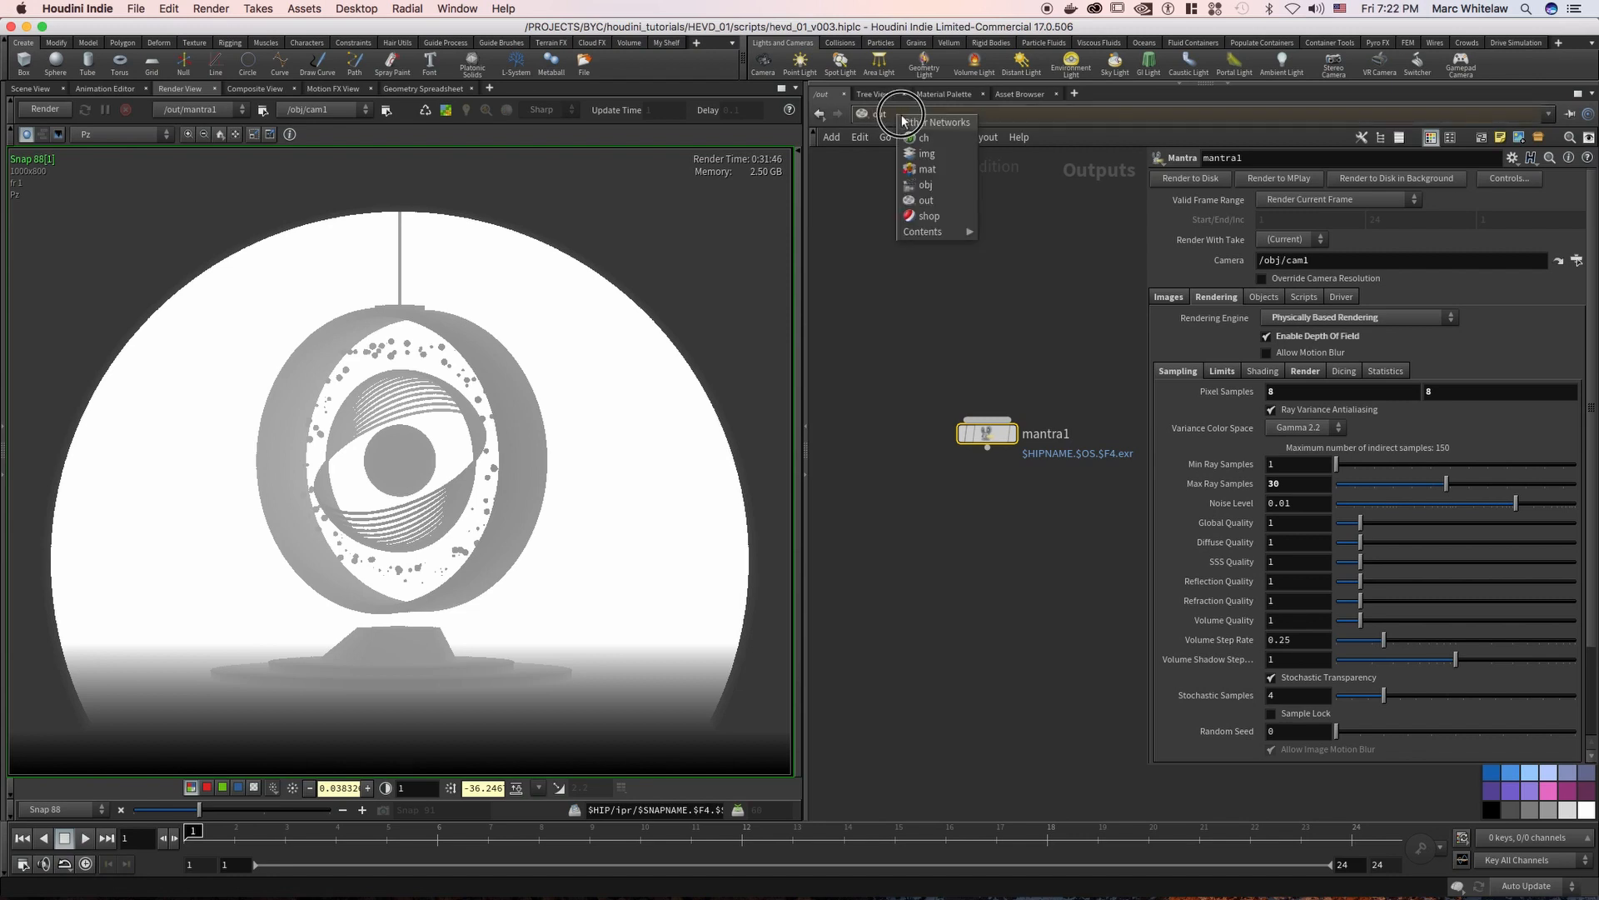
pyautogui.click(937, 184)
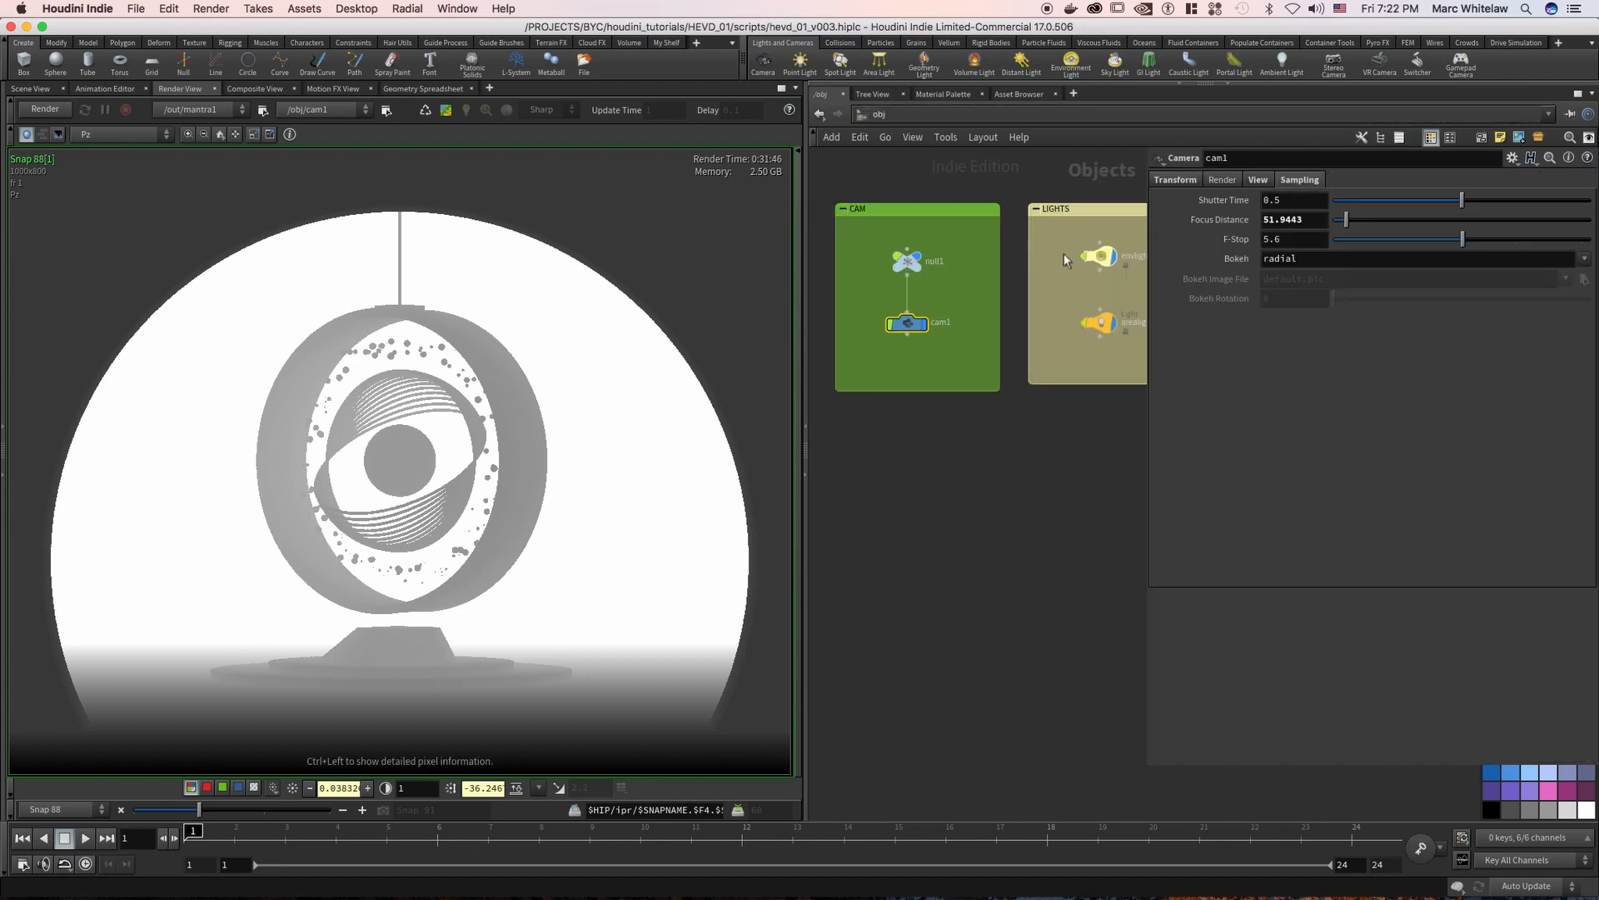
pyautogui.doubleClick(1296, 239)
pyautogui.write('1.2')
pyautogui.press('Return')
pyautogui.click(1283, 243)
pyautogui.write('.1')
pyautogui.click(1275, 239)
pyautogui.write('1.')
pyautogui.press('Return')
# Set cam1's F-Stop back to 5.6
pyautogui.click(1272, 239)
pyautogui.moveTo(1296, 240); pyautogui.dragTo(1274, 244)
pyautogui.press('Escape')
pyautogui.write('5')
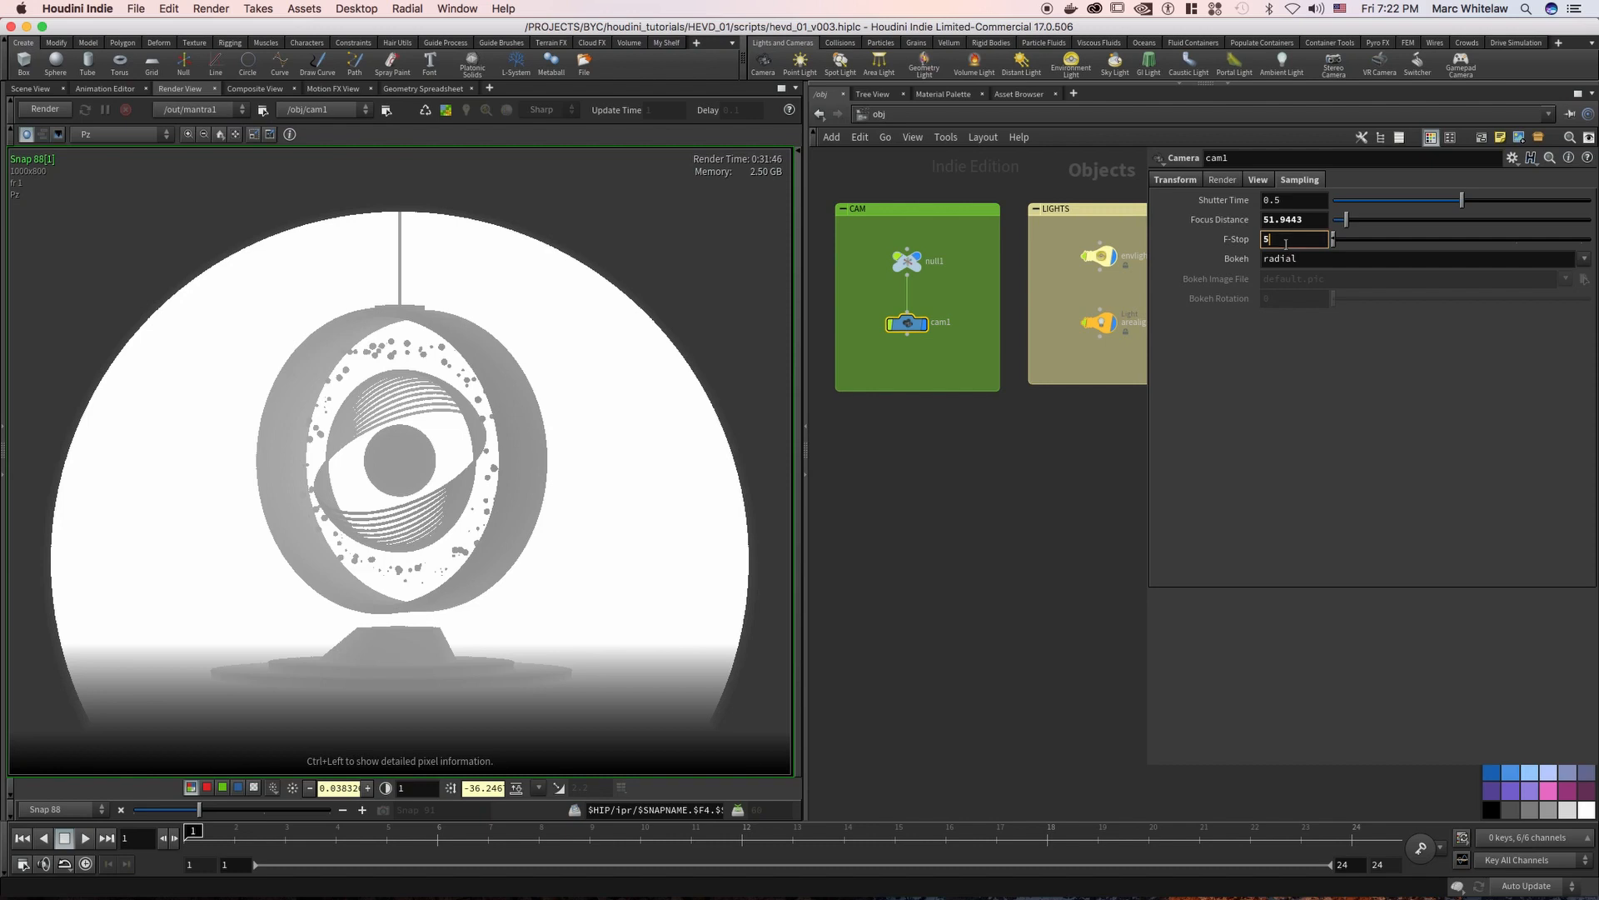
pyautogui.write('6.6')
pyautogui.press('Return')
# Return to mantra1 in the out network and review its extra image planes alongside the planes available in the render snapshot
pyautogui.click(911, 115)
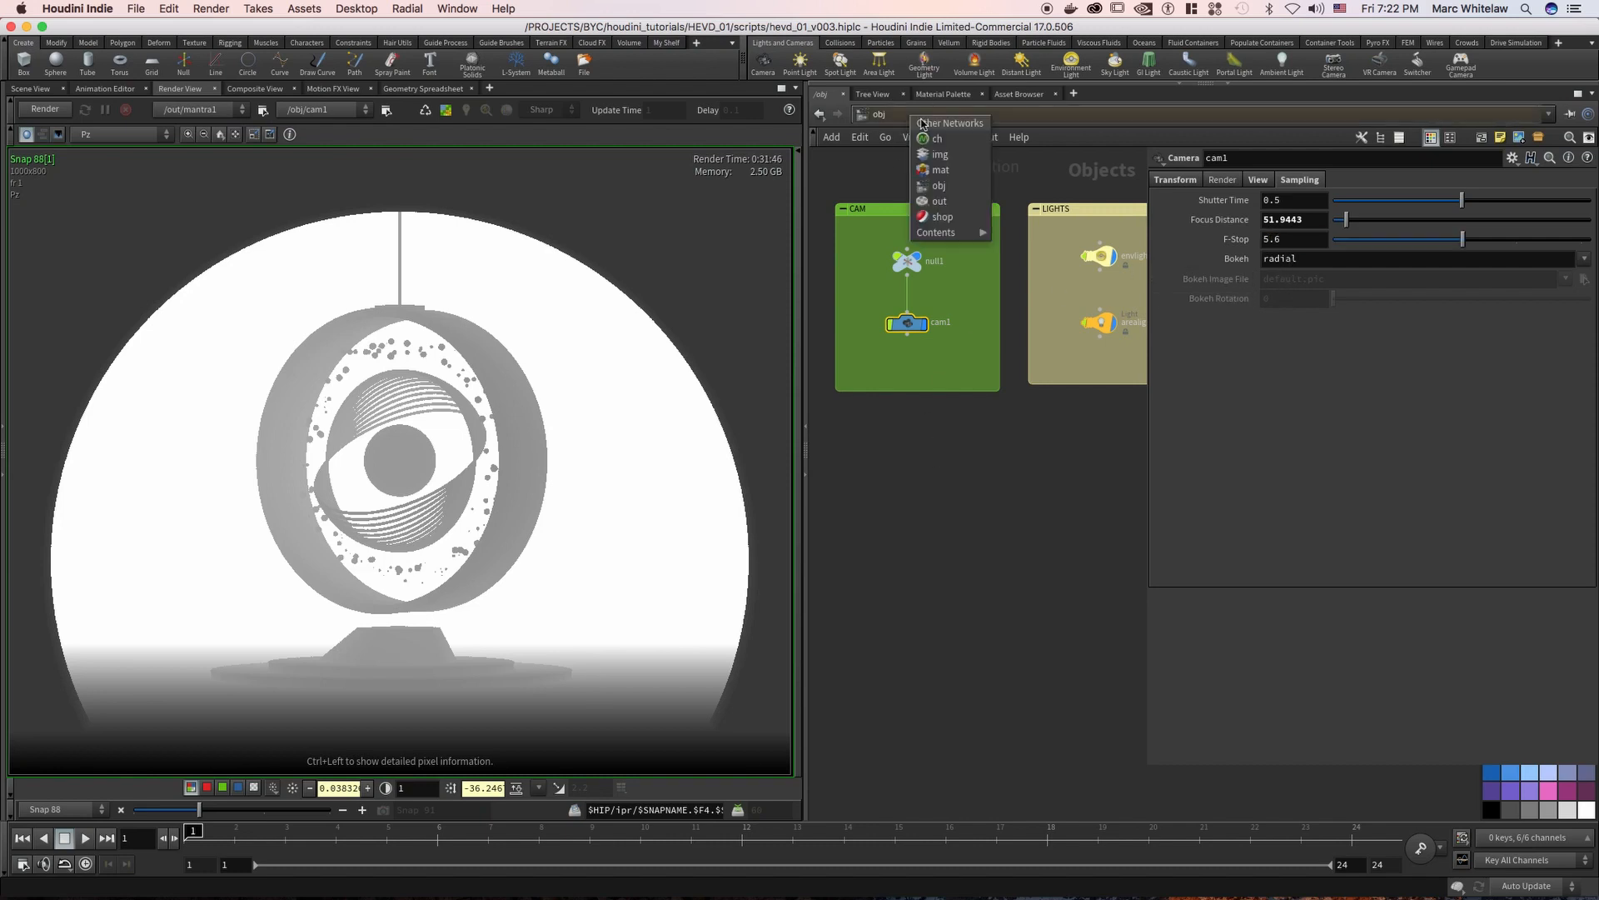
pyautogui.click(951, 203)
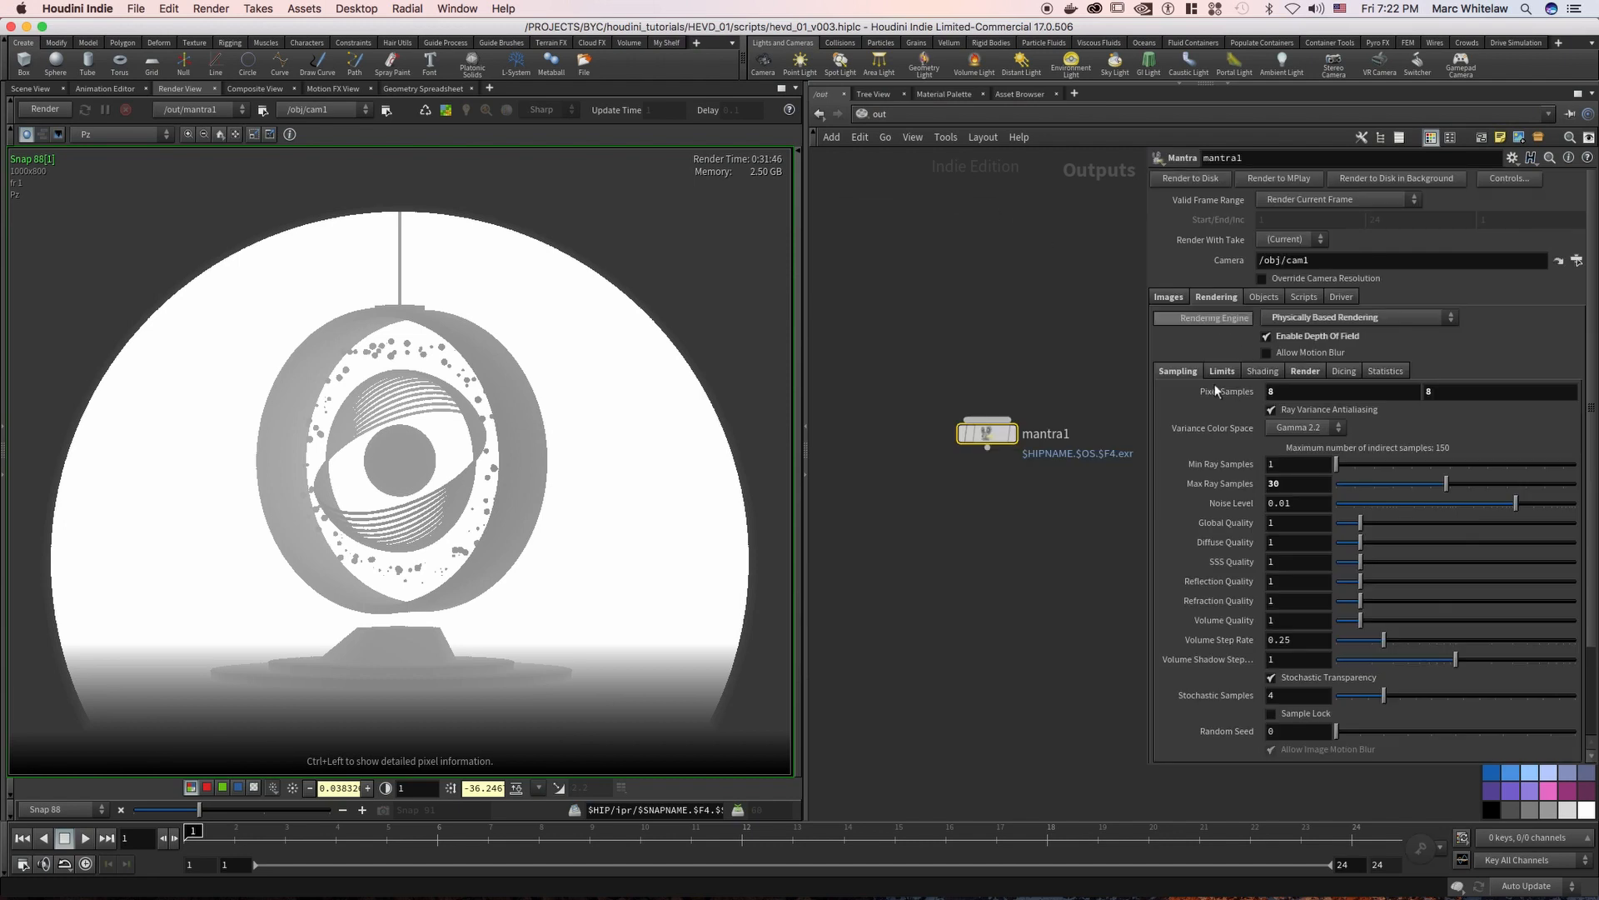
pyautogui.click(1181, 299)
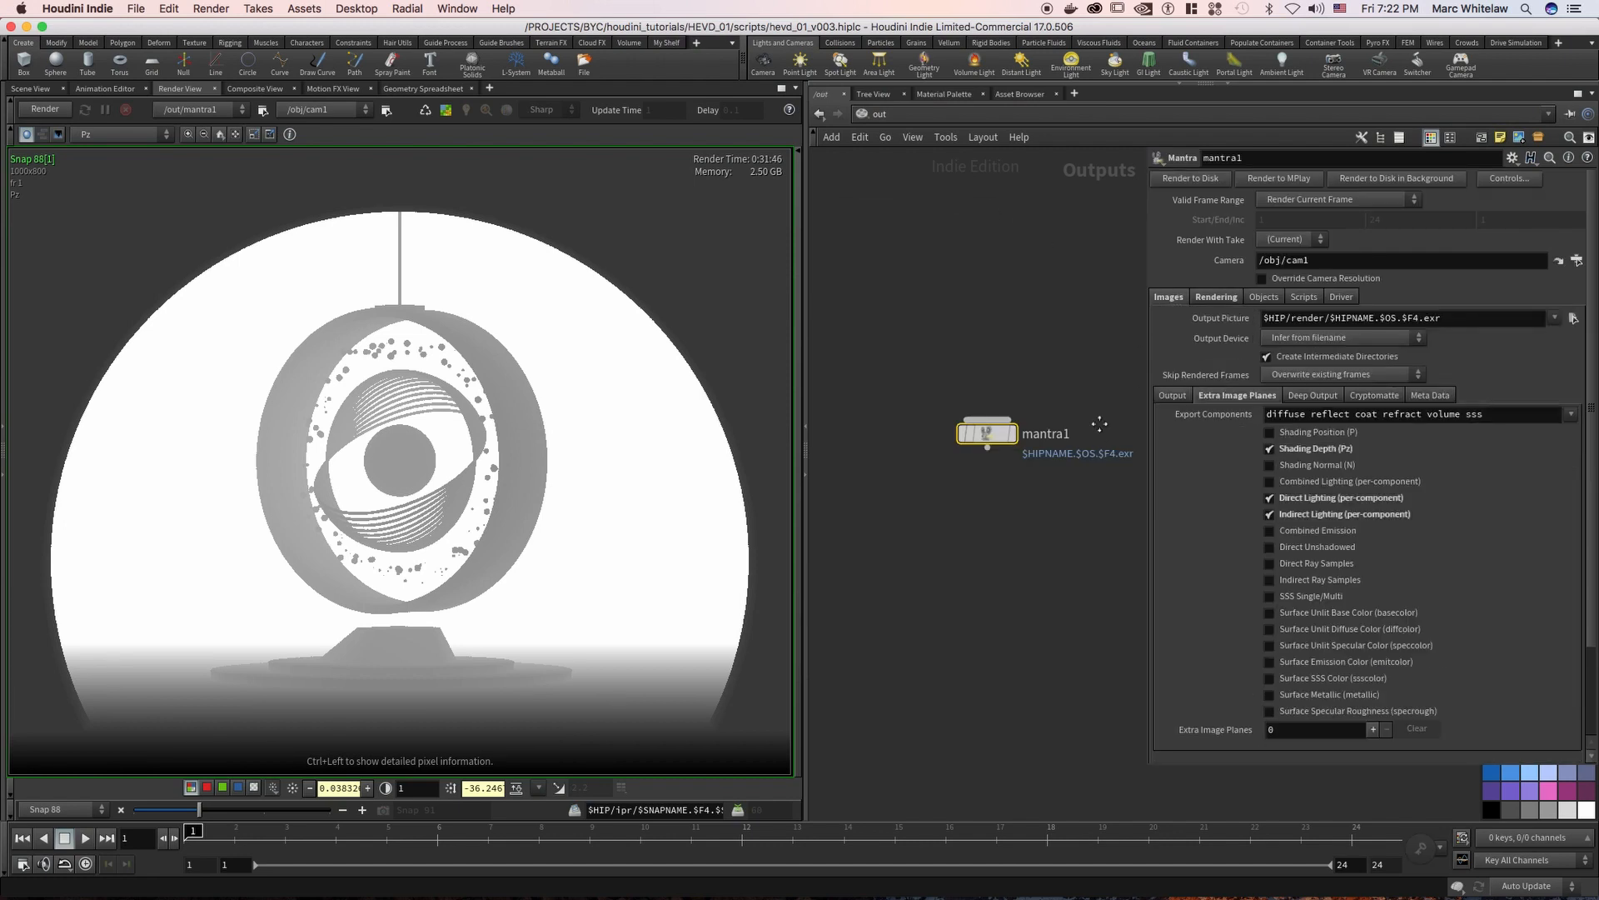
pyautogui.moveTo(1099, 425); pyautogui.dragTo(1076, 360, button='middle')
pyautogui.click(142, 135)
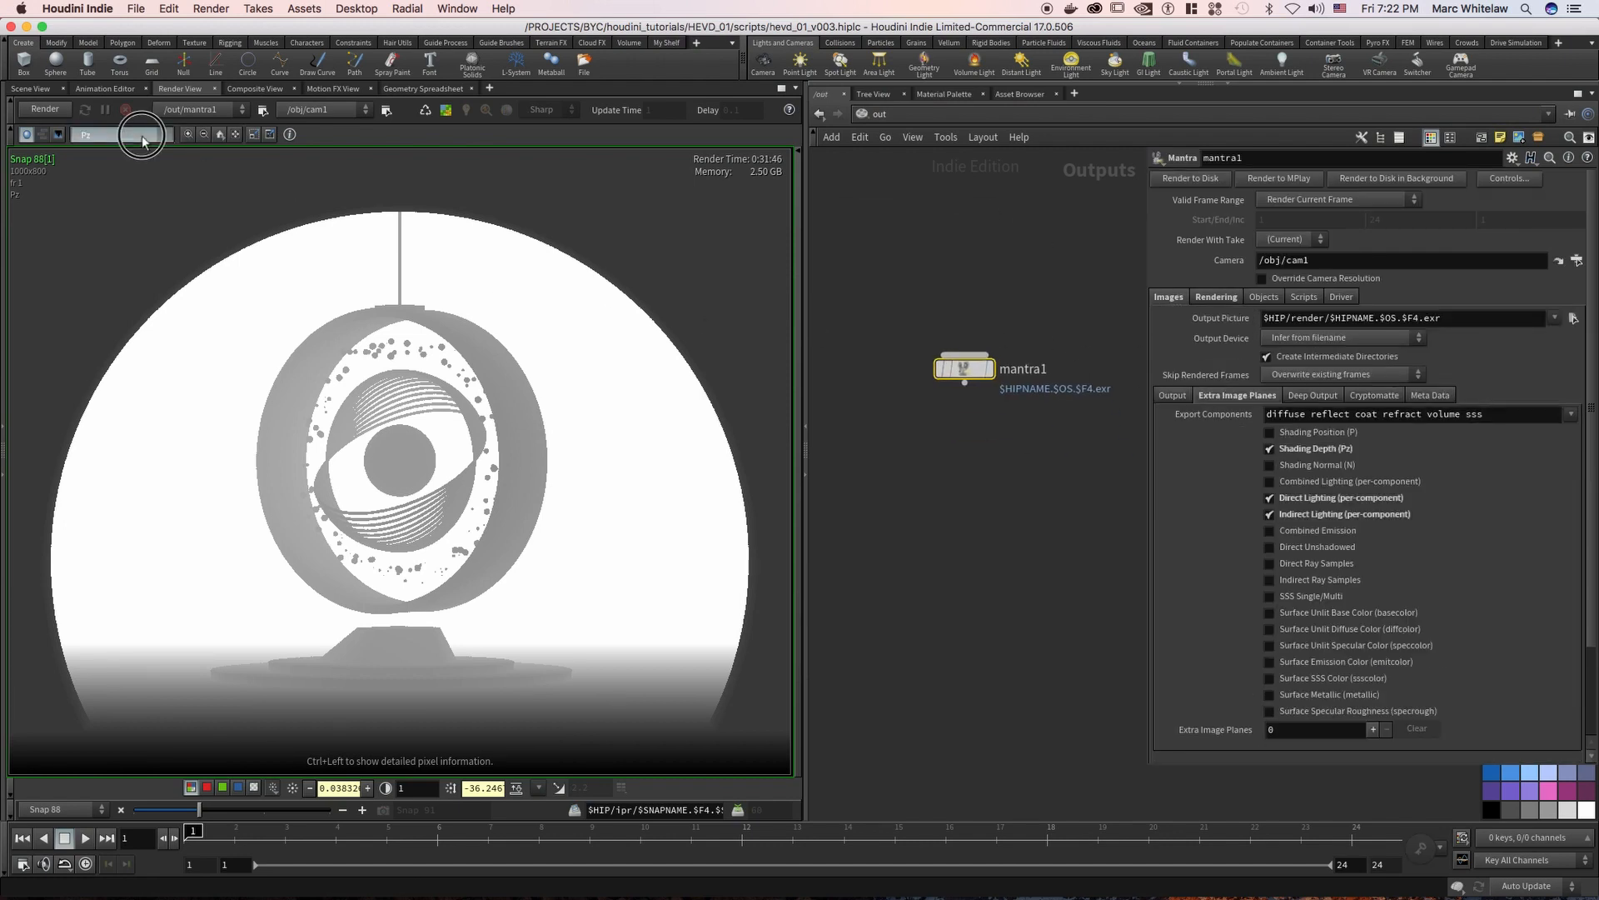
pyautogui.click(141, 135)
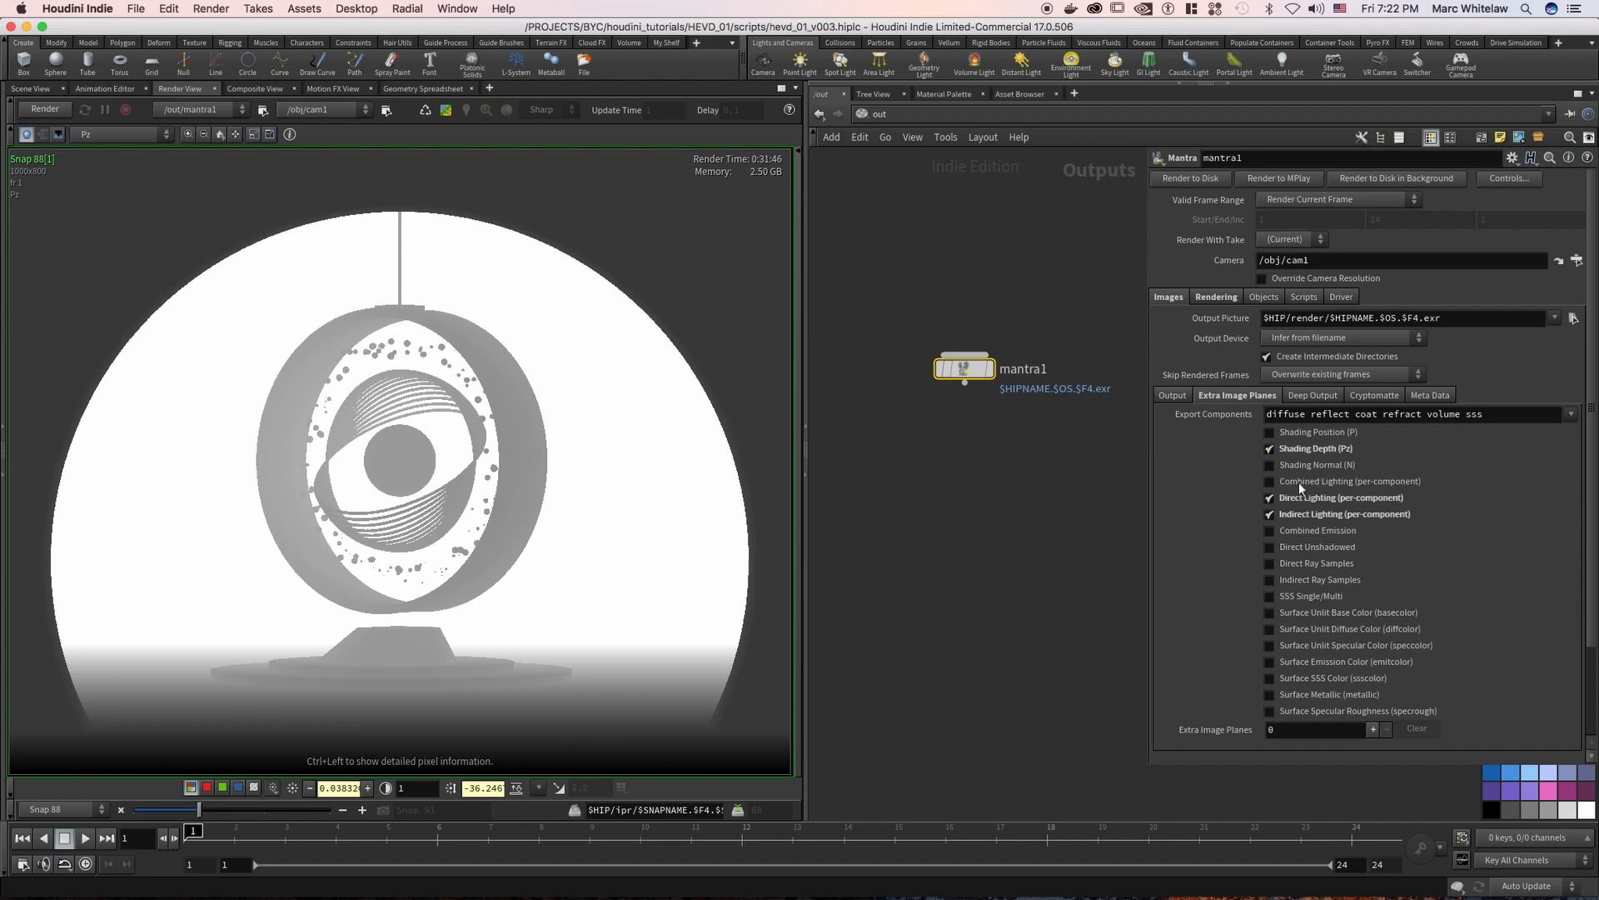
# Try the Combined Lighting (per-component) image plane, check the Export Components, and turn that plane off again
pyautogui.click(1272, 483)
pyautogui.moveTo(1003, 288); pyautogui.dragTo(988, 306, button='middle')
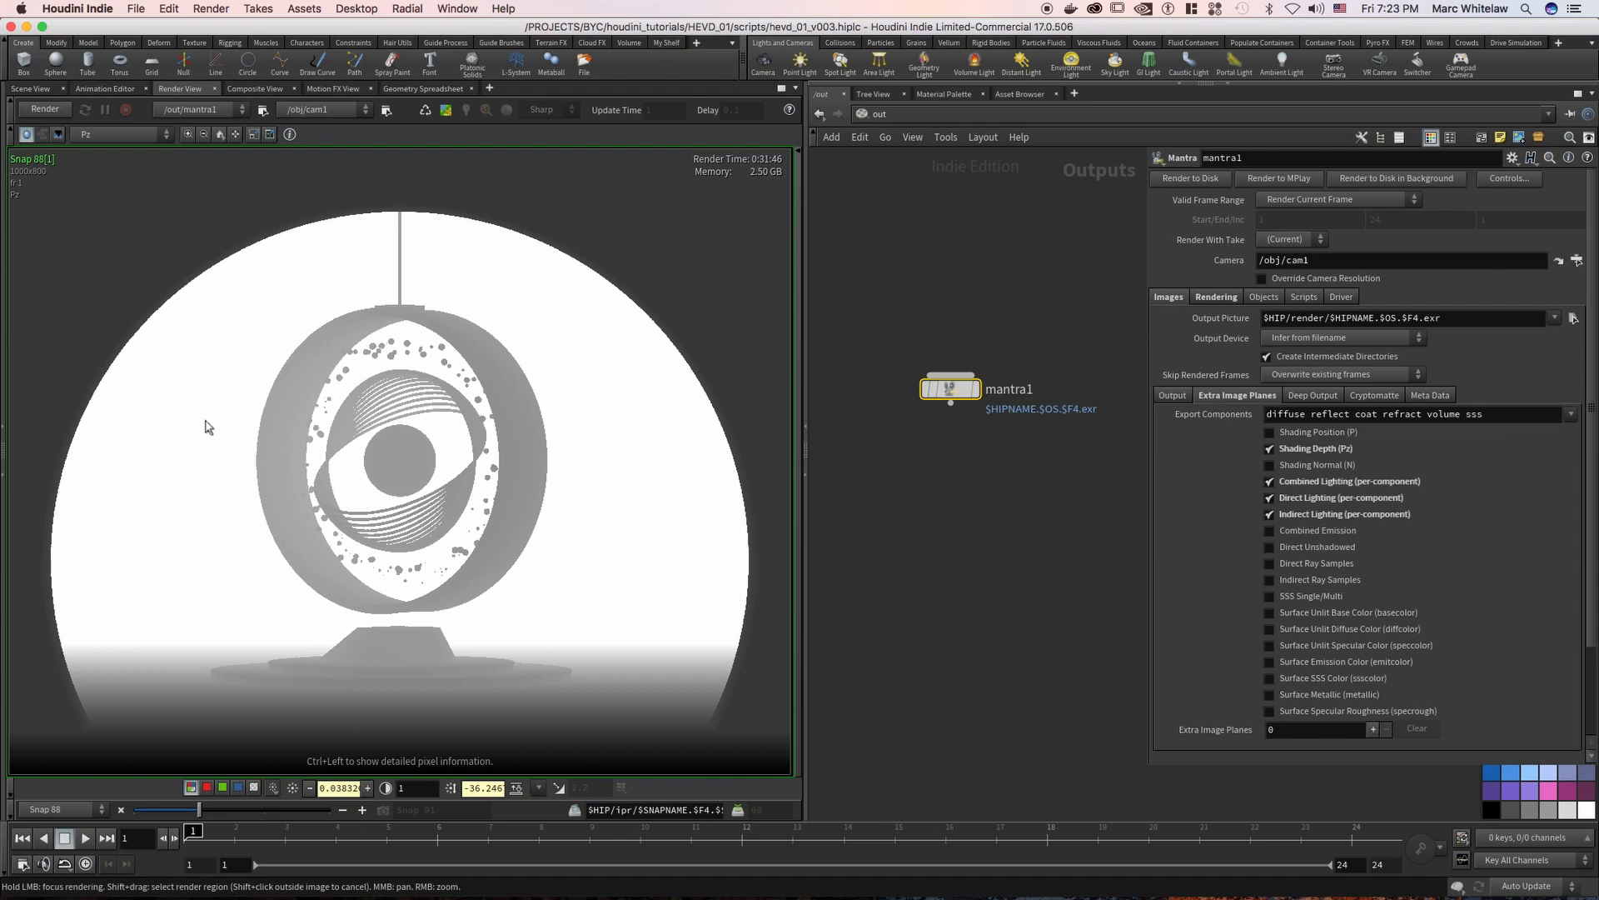
pyautogui.click(1448, 414)
pyautogui.press('Return')
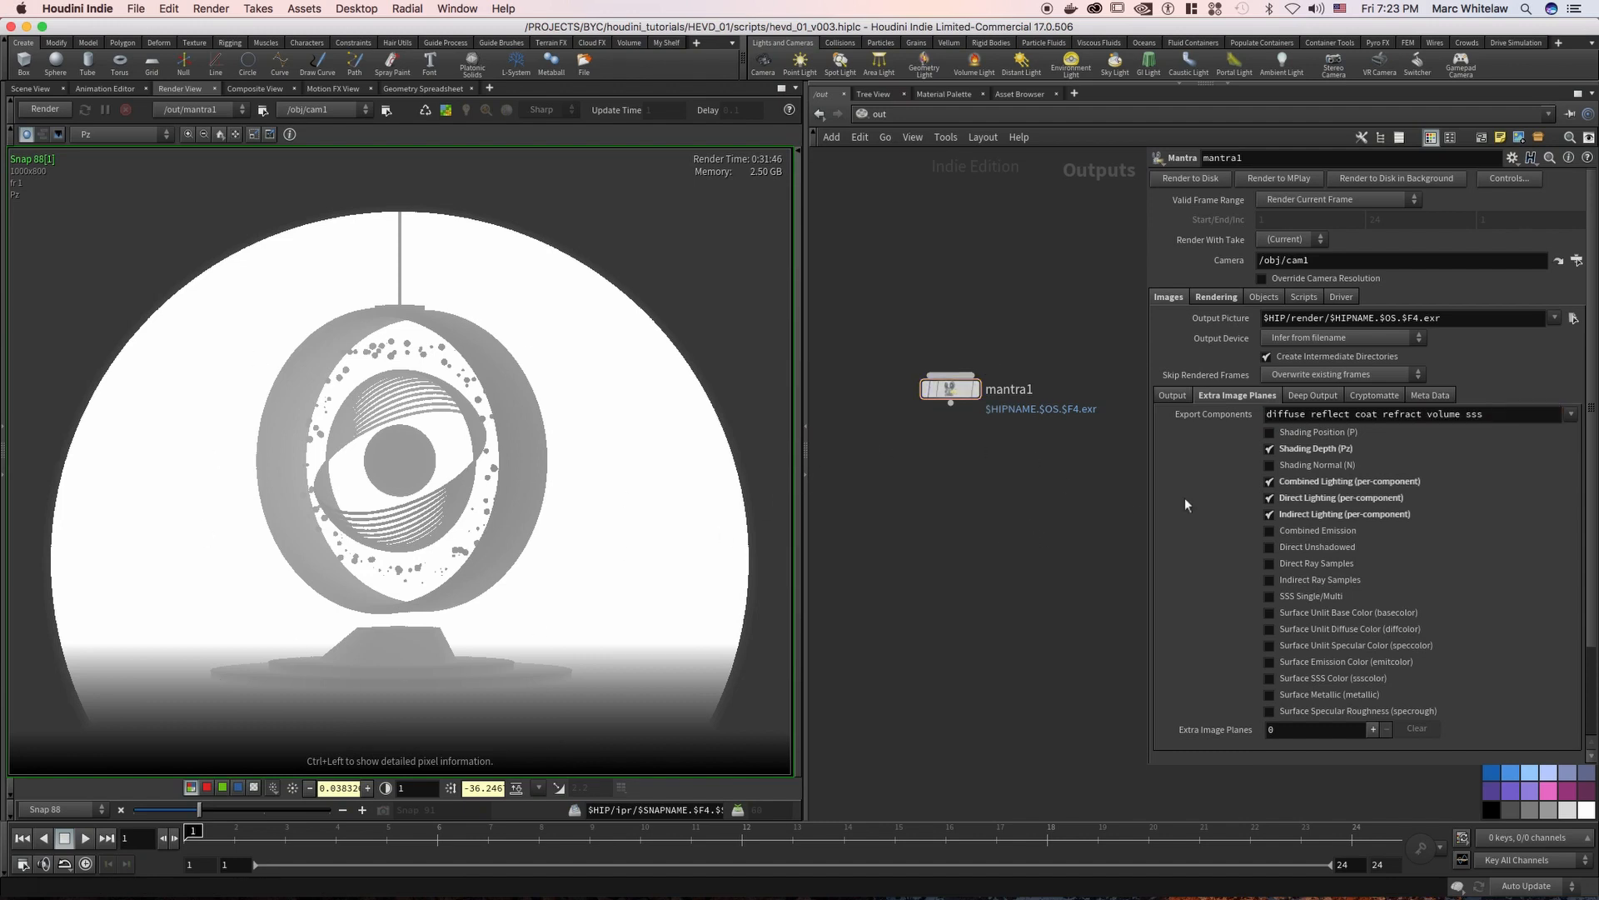
pyautogui.click(1293, 481)
# Toggle Combined Emission on and off, and turn on the Direct Ray Samples and Indirect Ray Samples image planes
pyautogui.click(1270, 533)
pyautogui.click(1272, 531)
pyautogui.click(1268, 563)
pyautogui.click(1270, 581)
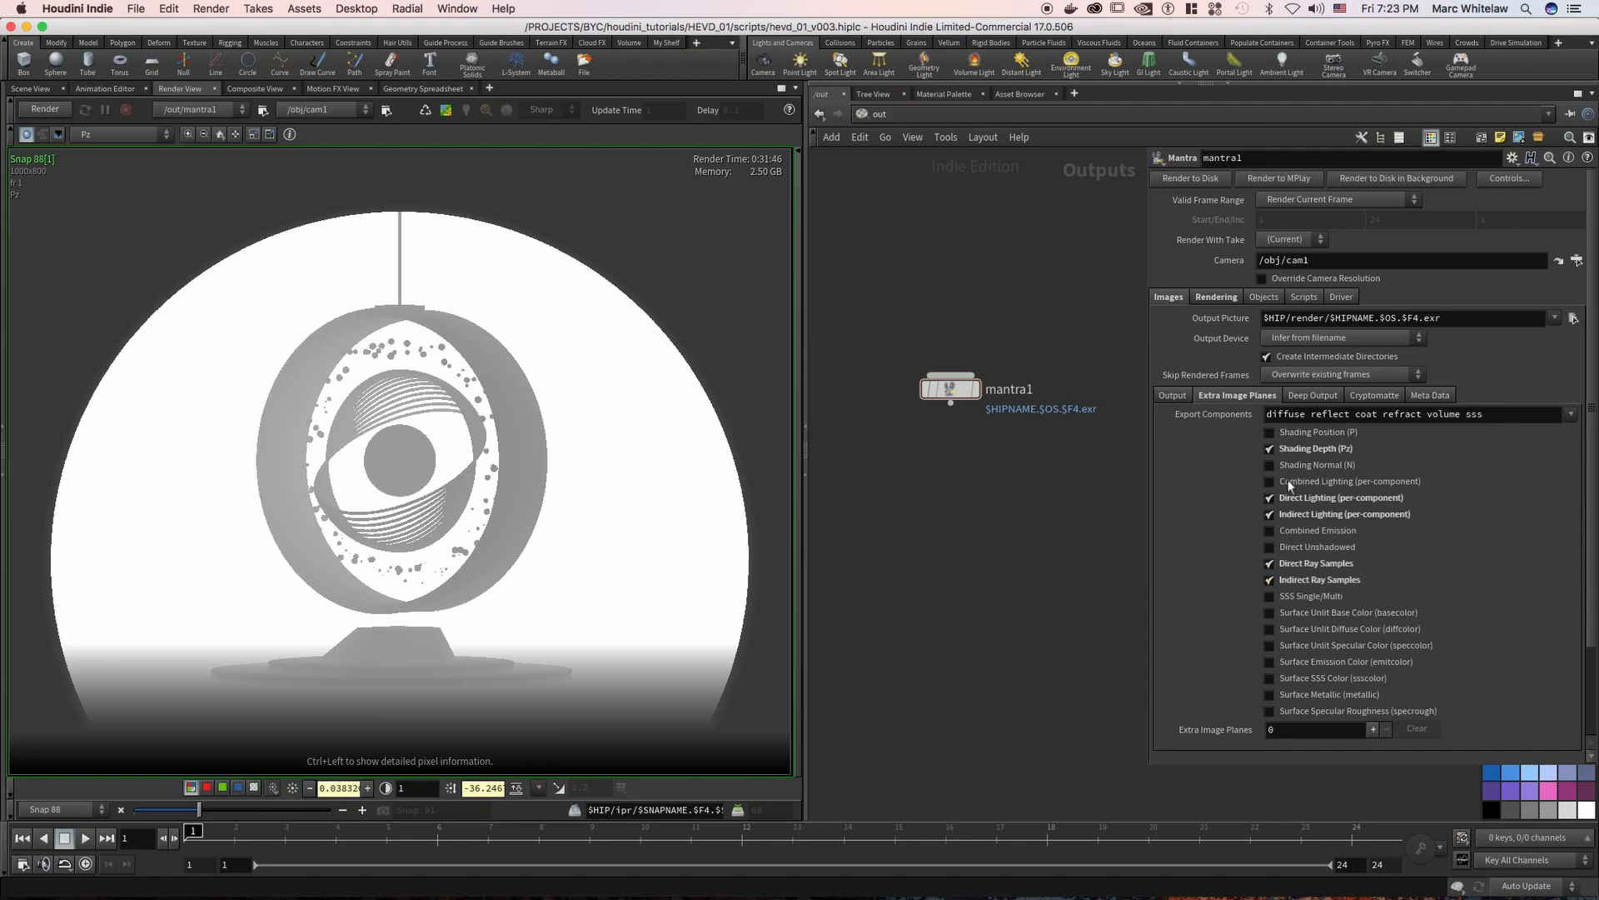
# Show mantra1's sampling settings and view the snapshot's direct_samples and indirect_samples planes in turn
pyautogui.click(1213, 298)
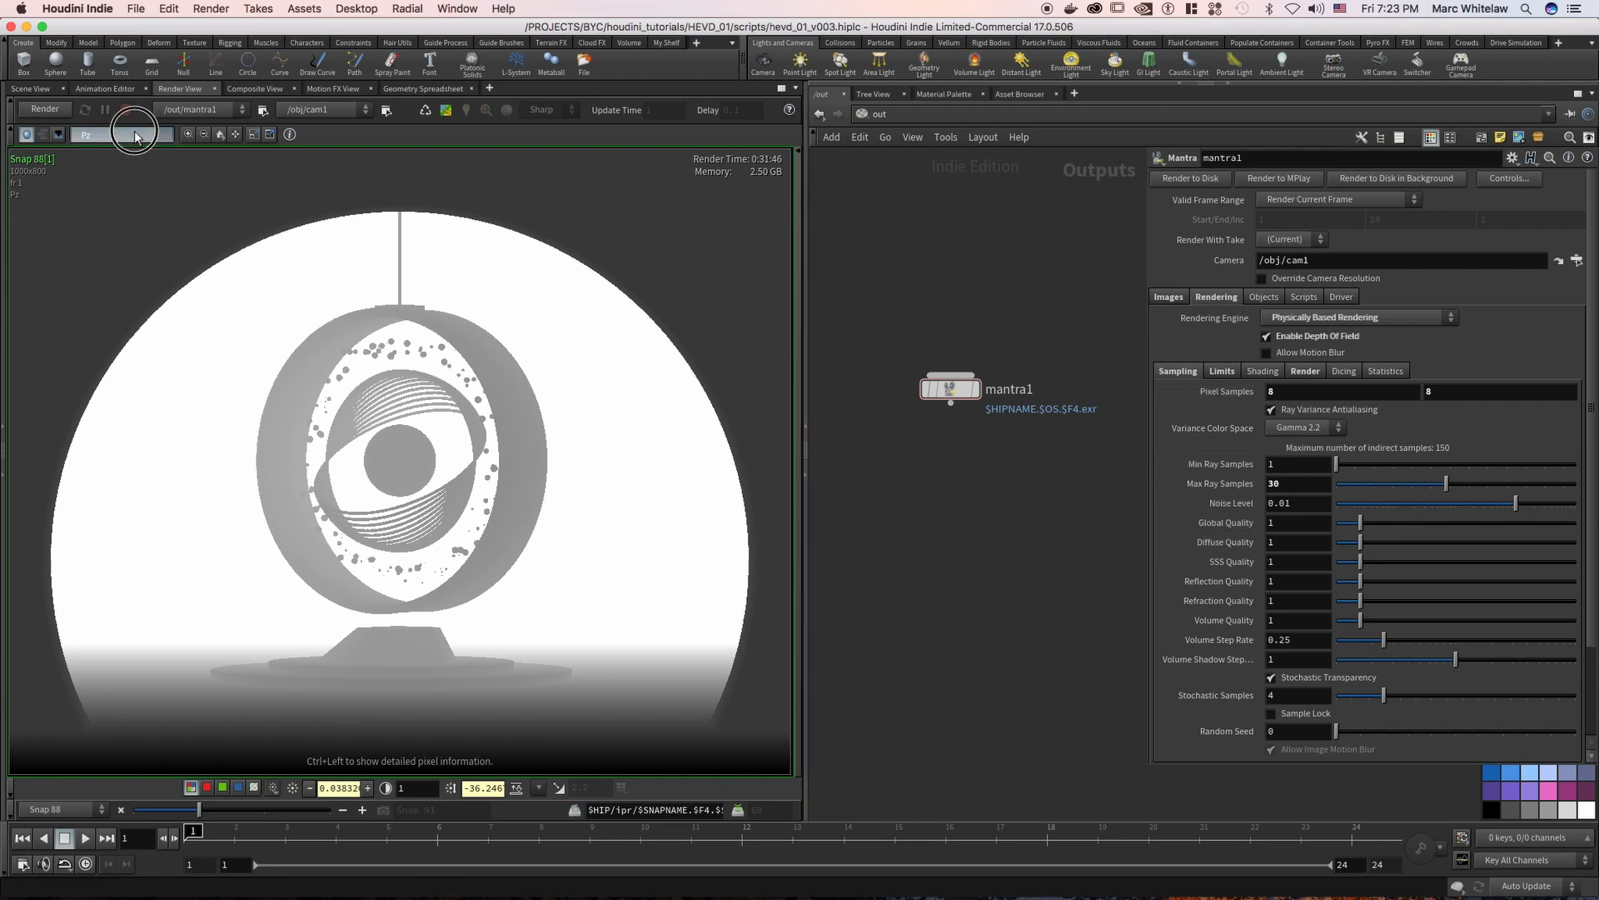
pyautogui.click(88, 134)
pyautogui.click(124, 199)
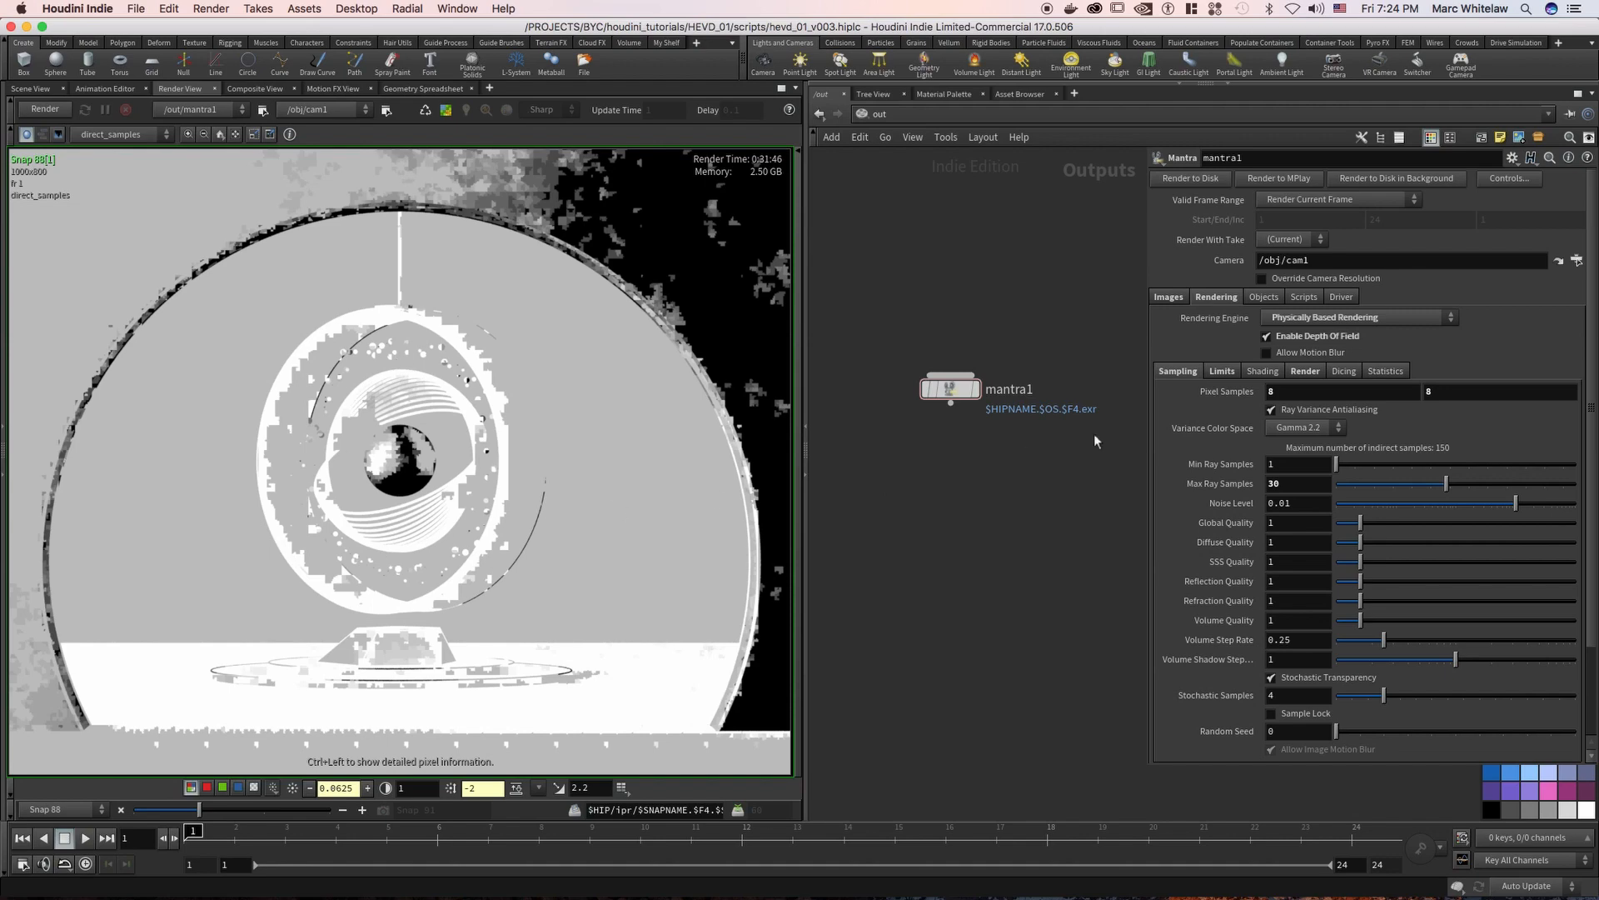
pyautogui.click(117, 134)
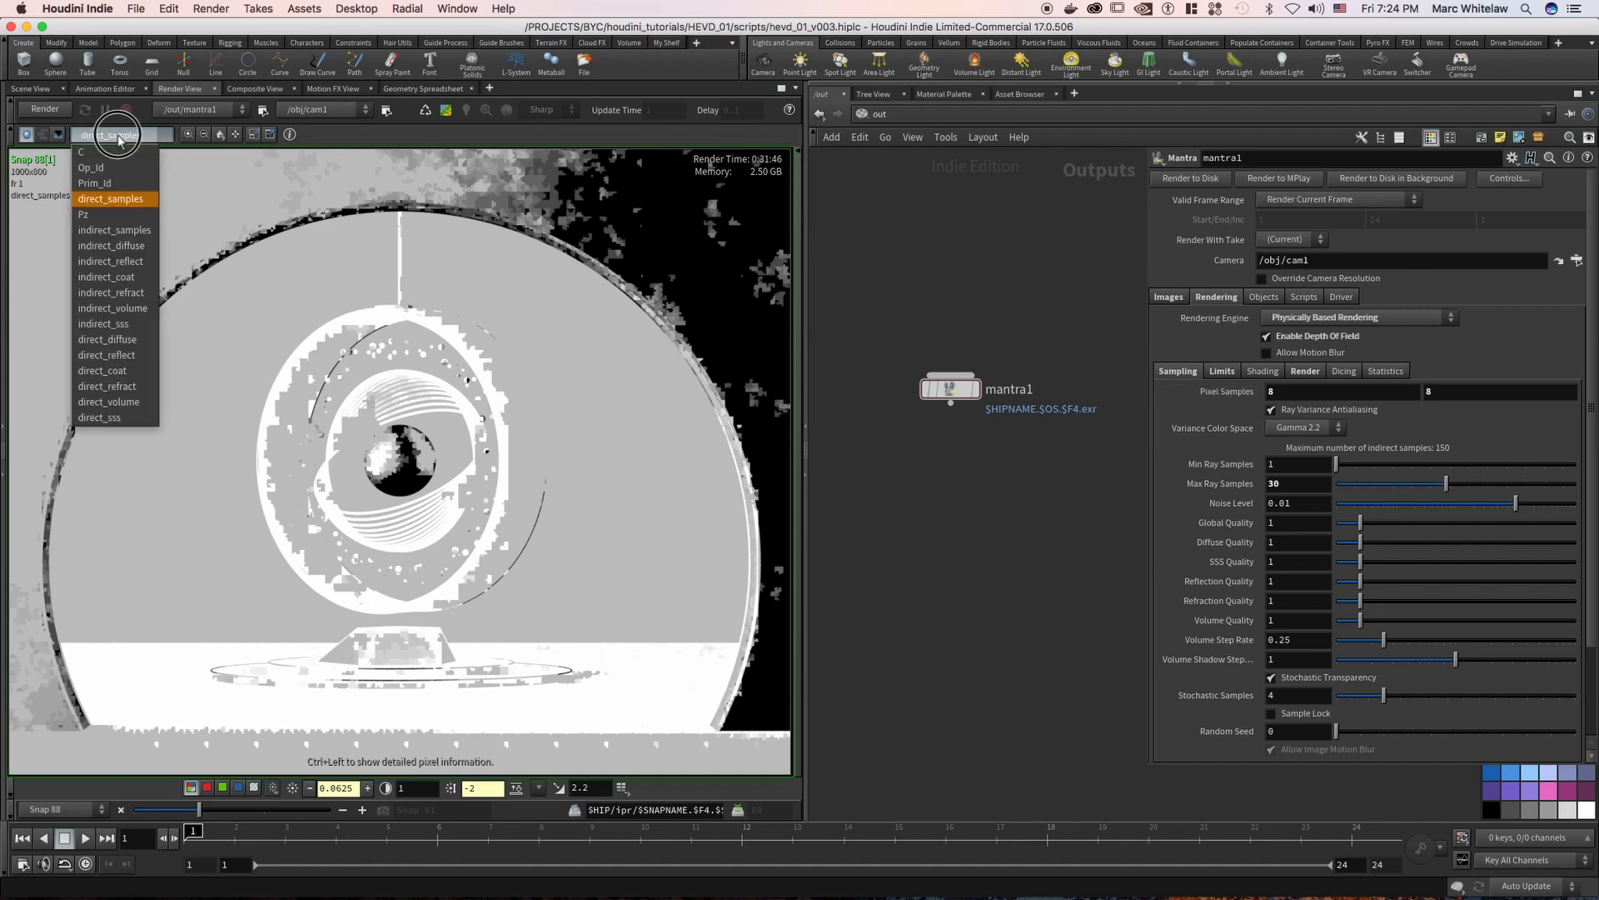
pyautogui.click(117, 231)
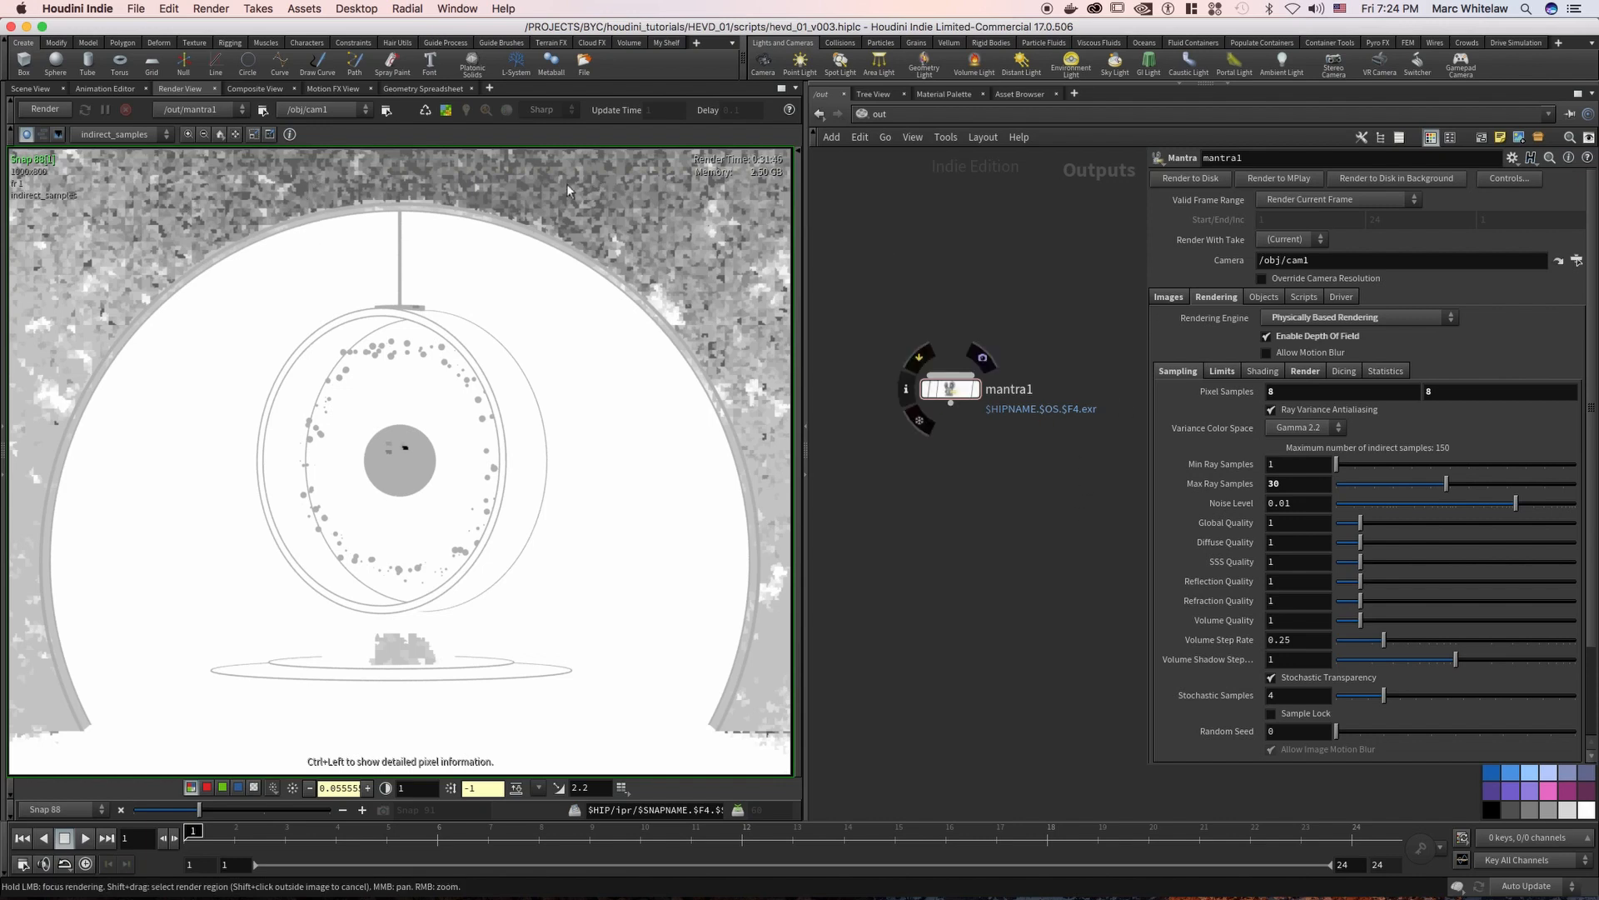
# Examine mantra1's Max Ray Samples value and its reflect, refract and diffuse limits
pyautogui.click(1298, 482)
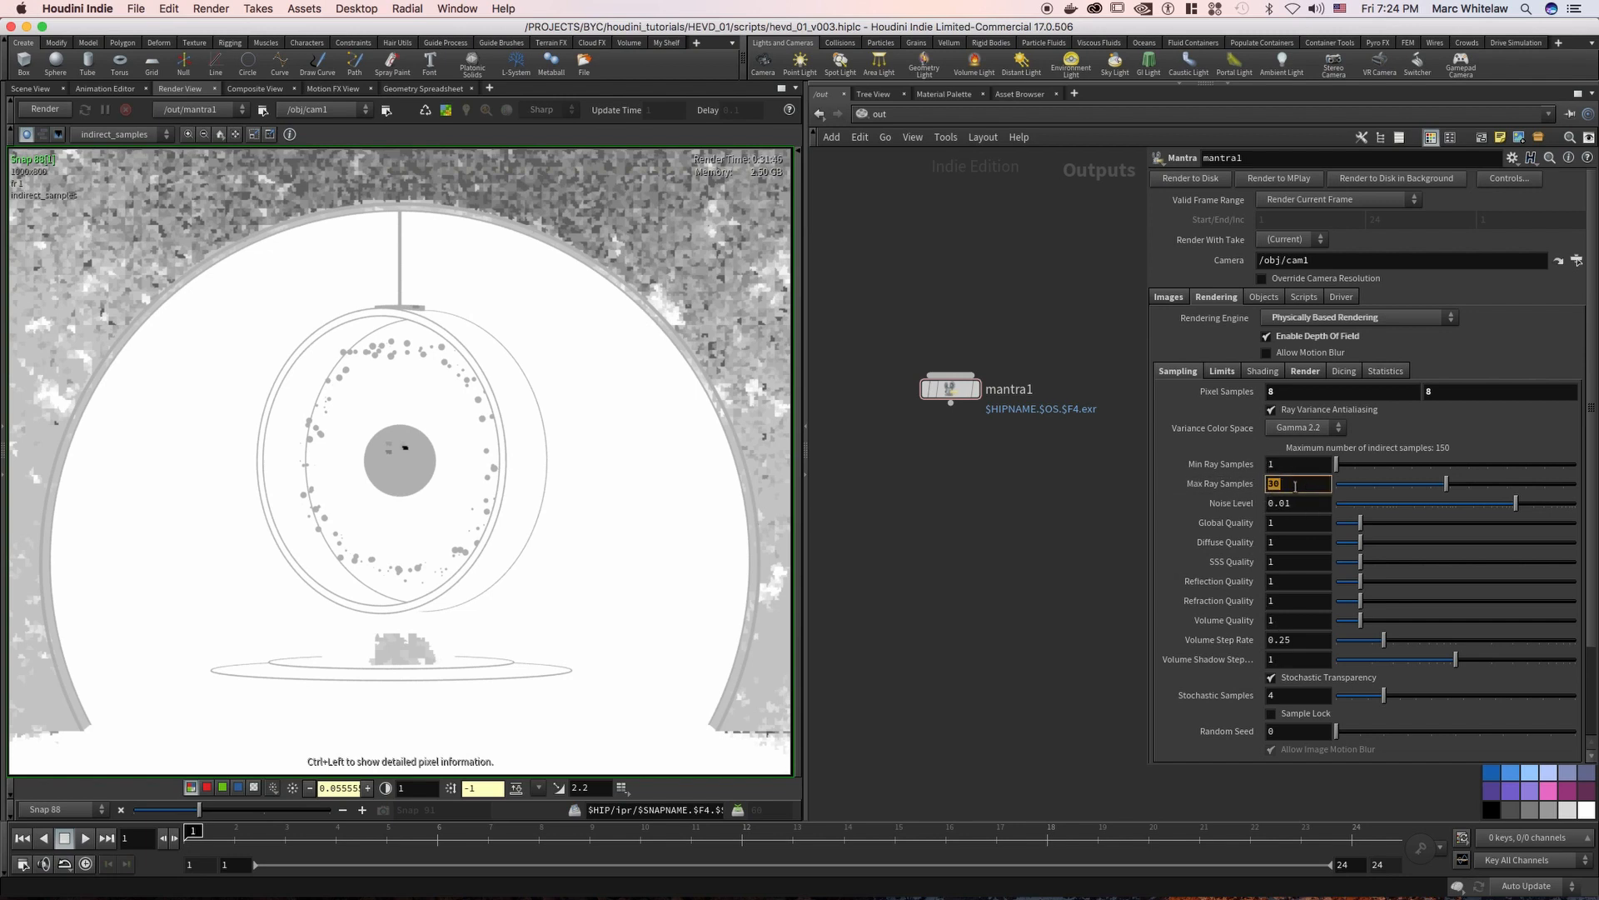
pyautogui.click(1276, 484)
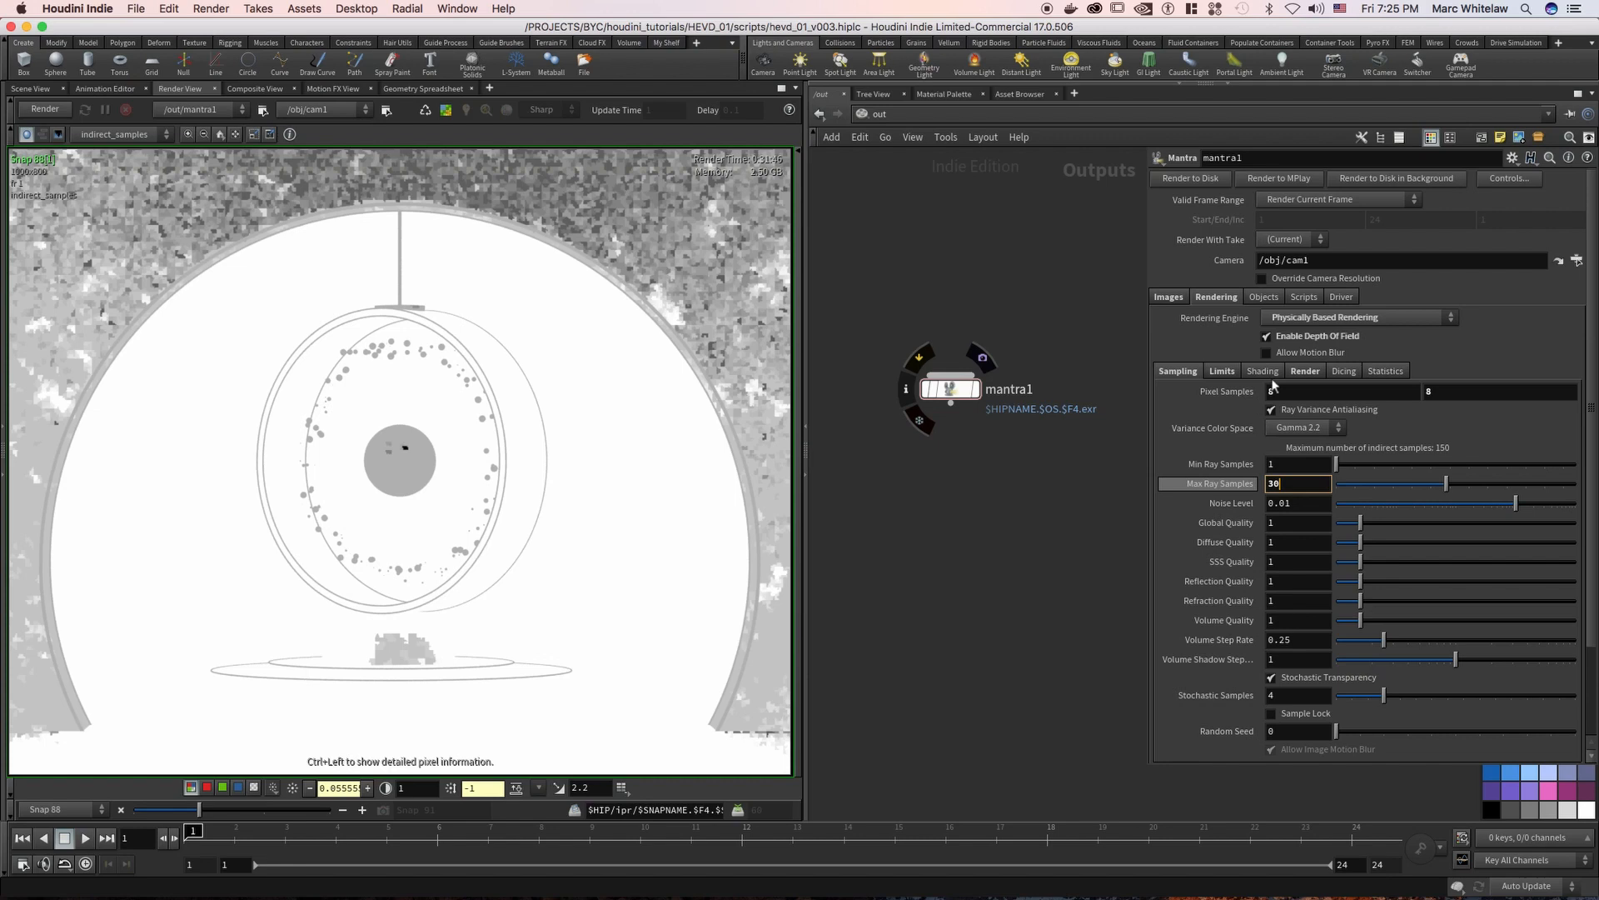
pyautogui.click(1231, 372)
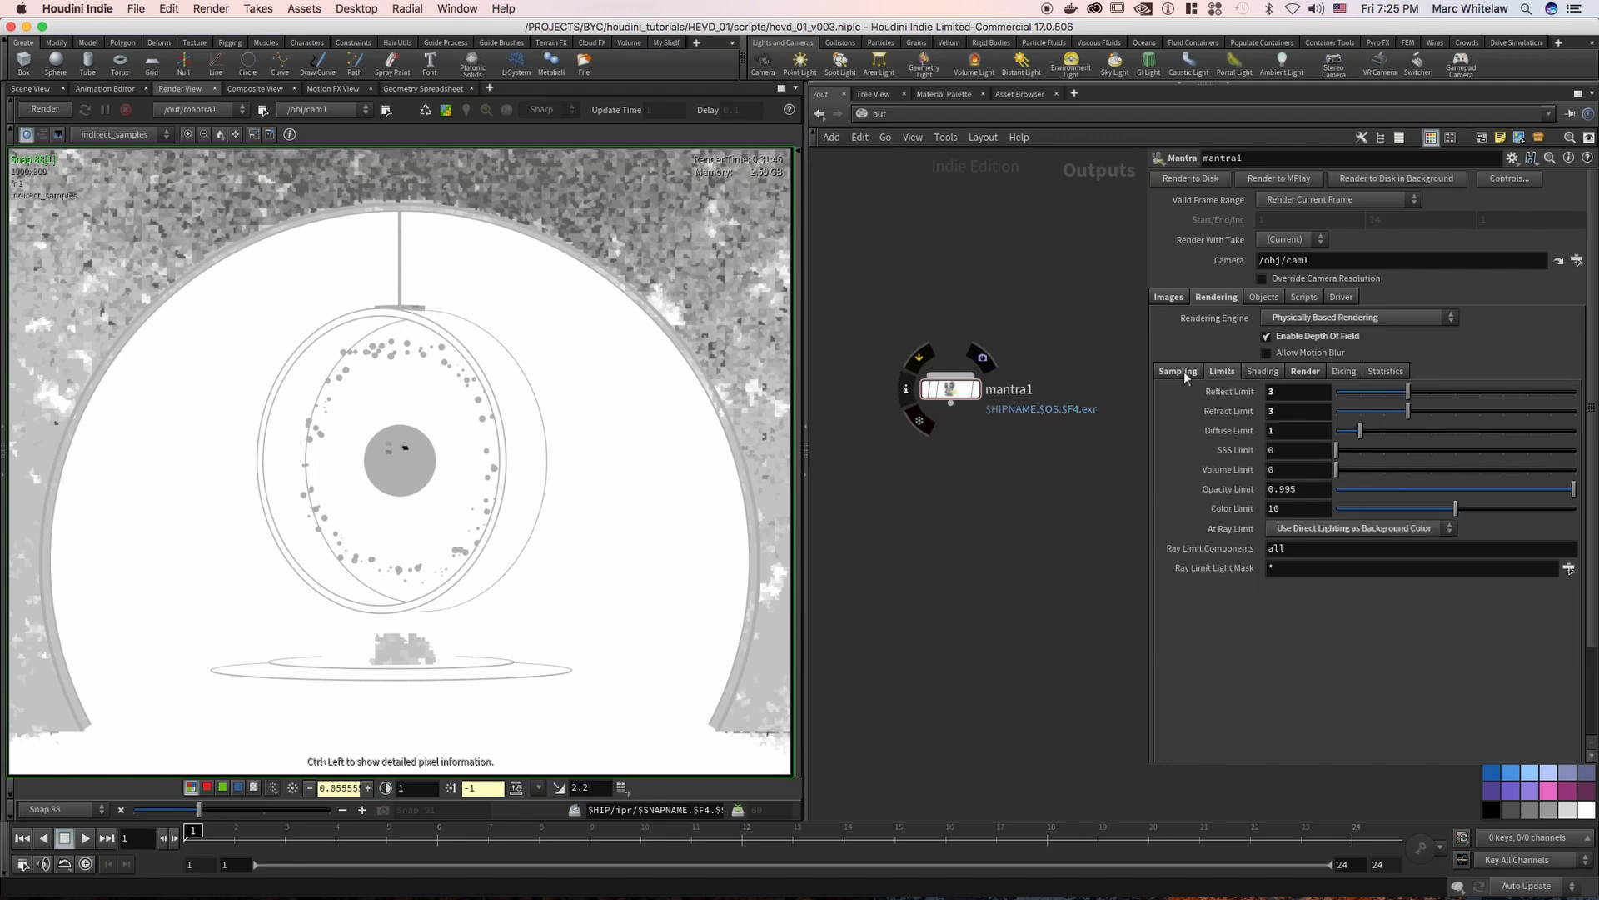
# Turn off the Direct Ray Samples and Indirect Ray Samples image planes on mantra1
pyautogui.click(1168, 297)
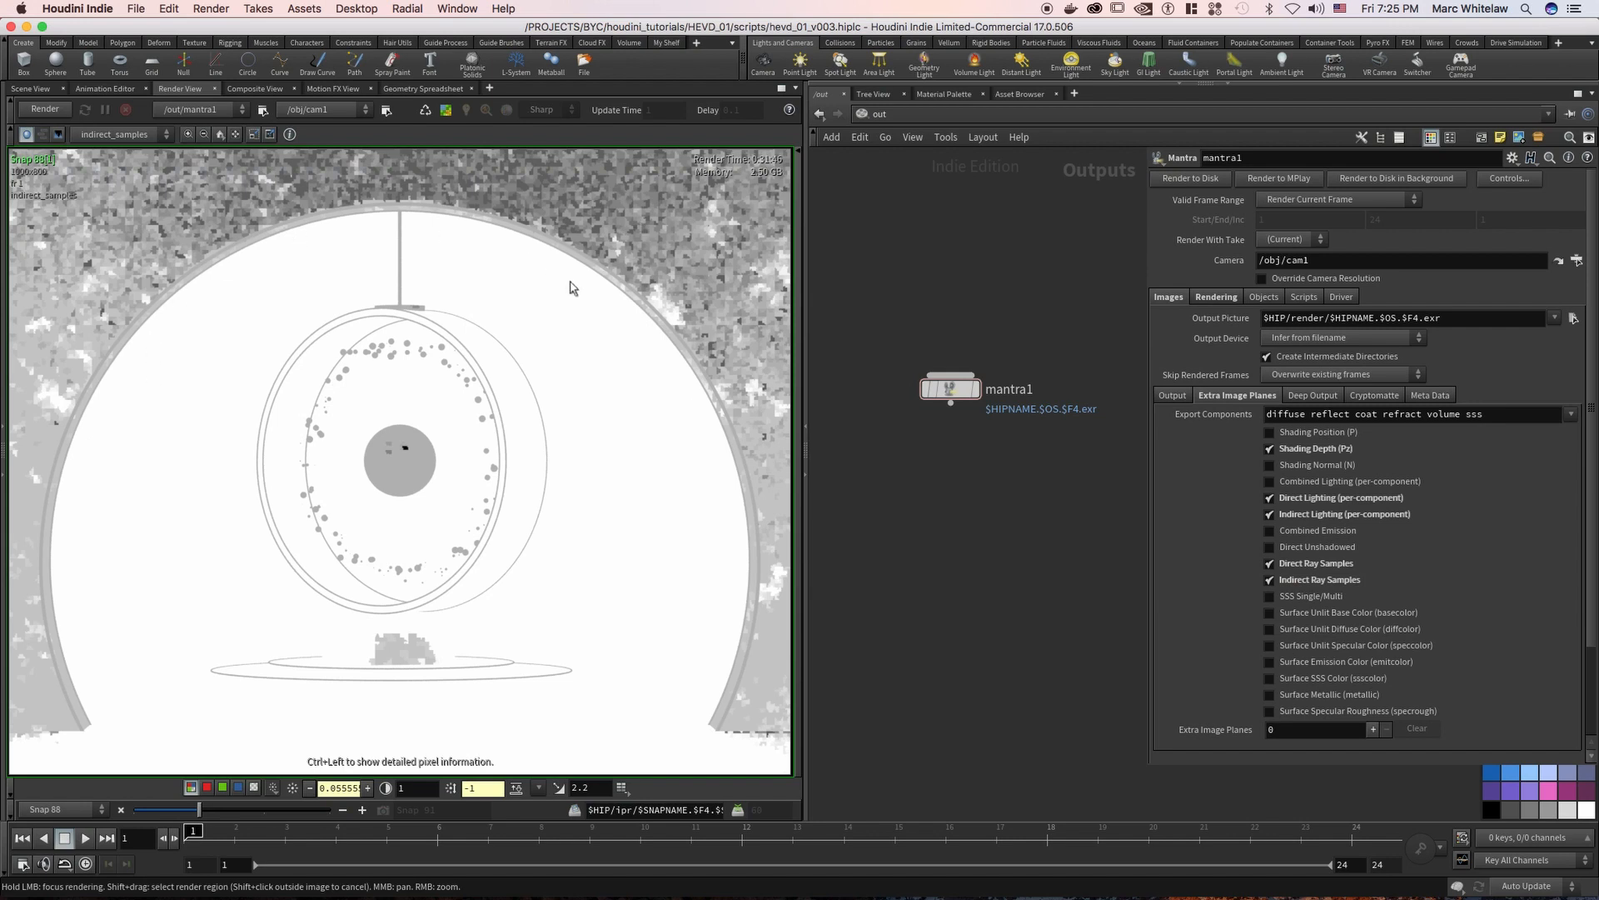
pyautogui.click(1291, 565)
pyautogui.click(1271, 579)
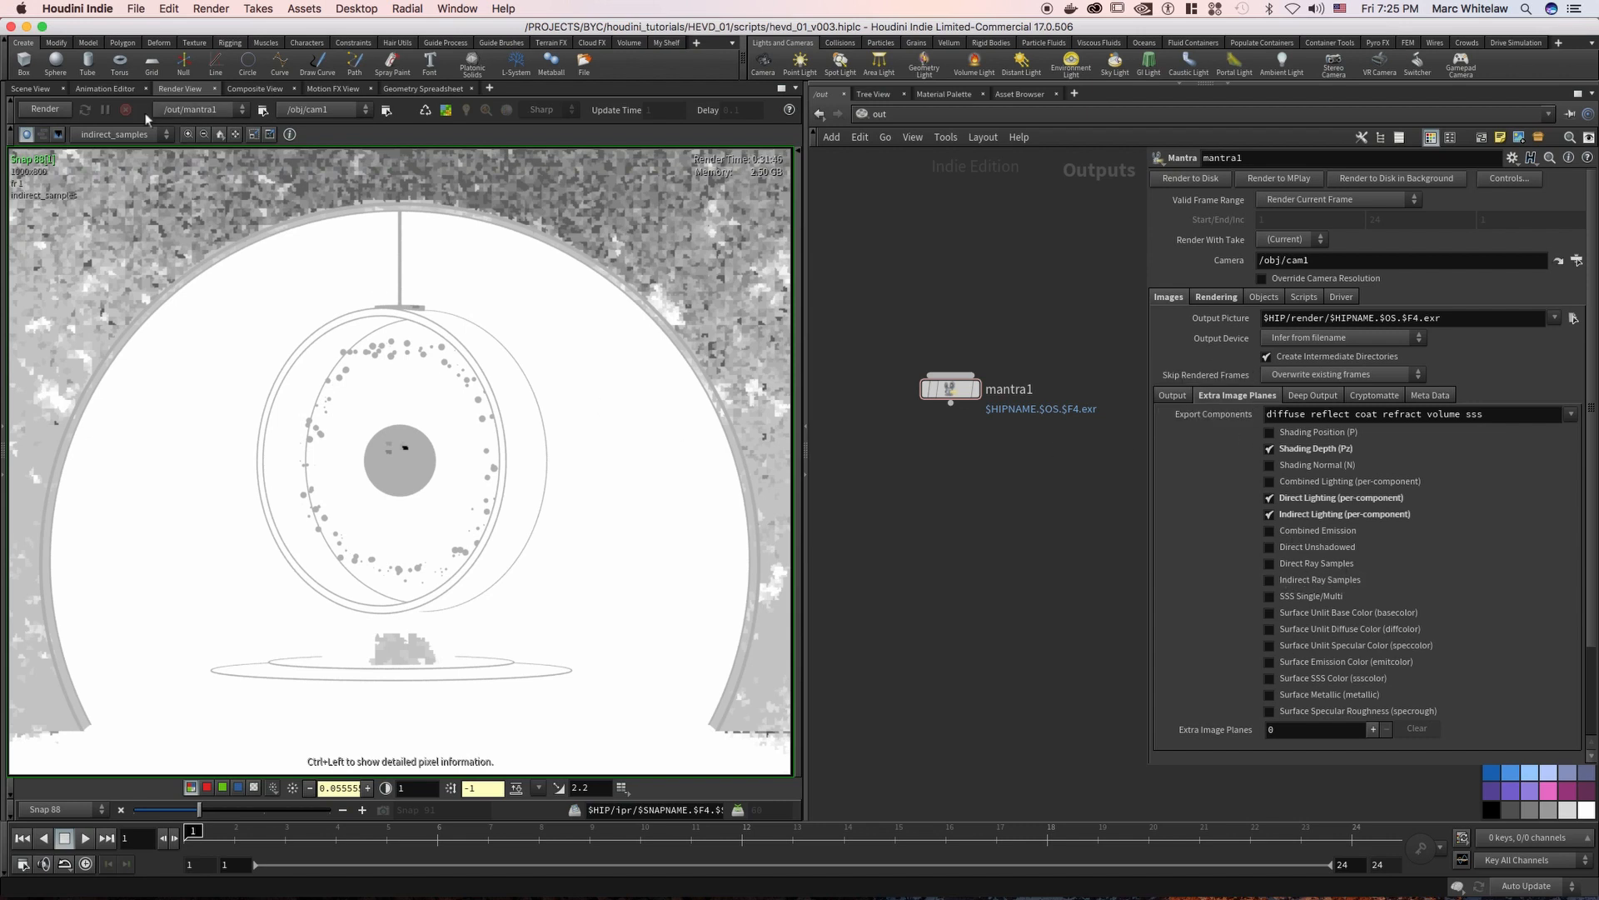
# Show the snapshot's indirect_reflect plane and review mantra1's Max Ray Samples and Pixel Samples settings
pyautogui.click(131, 136)
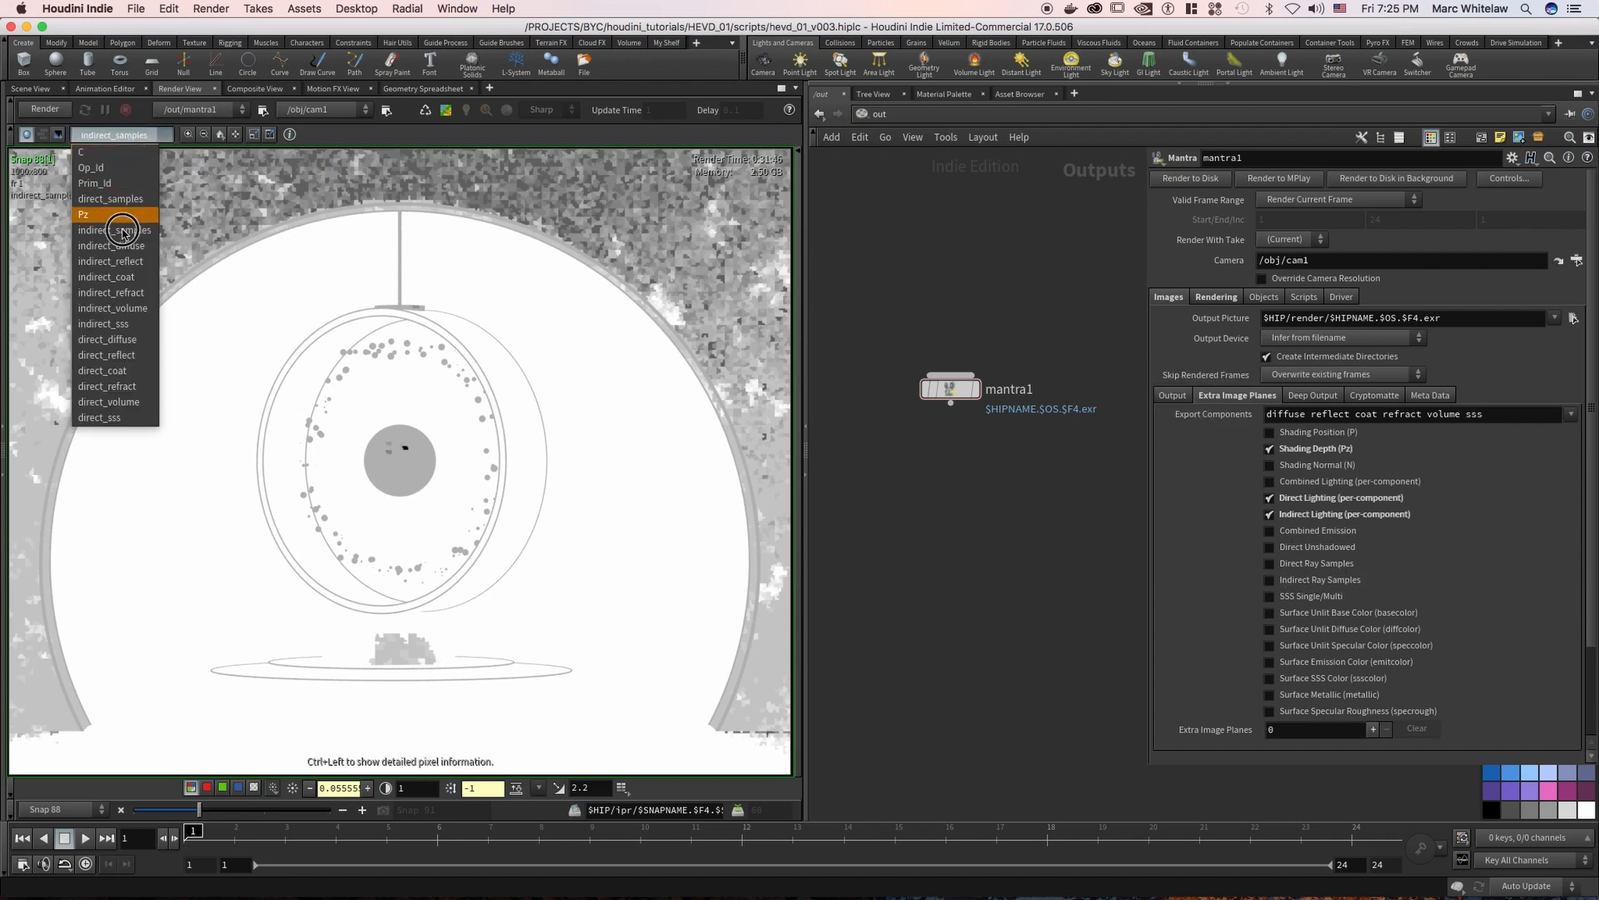
pyautogui.click(118, 262)
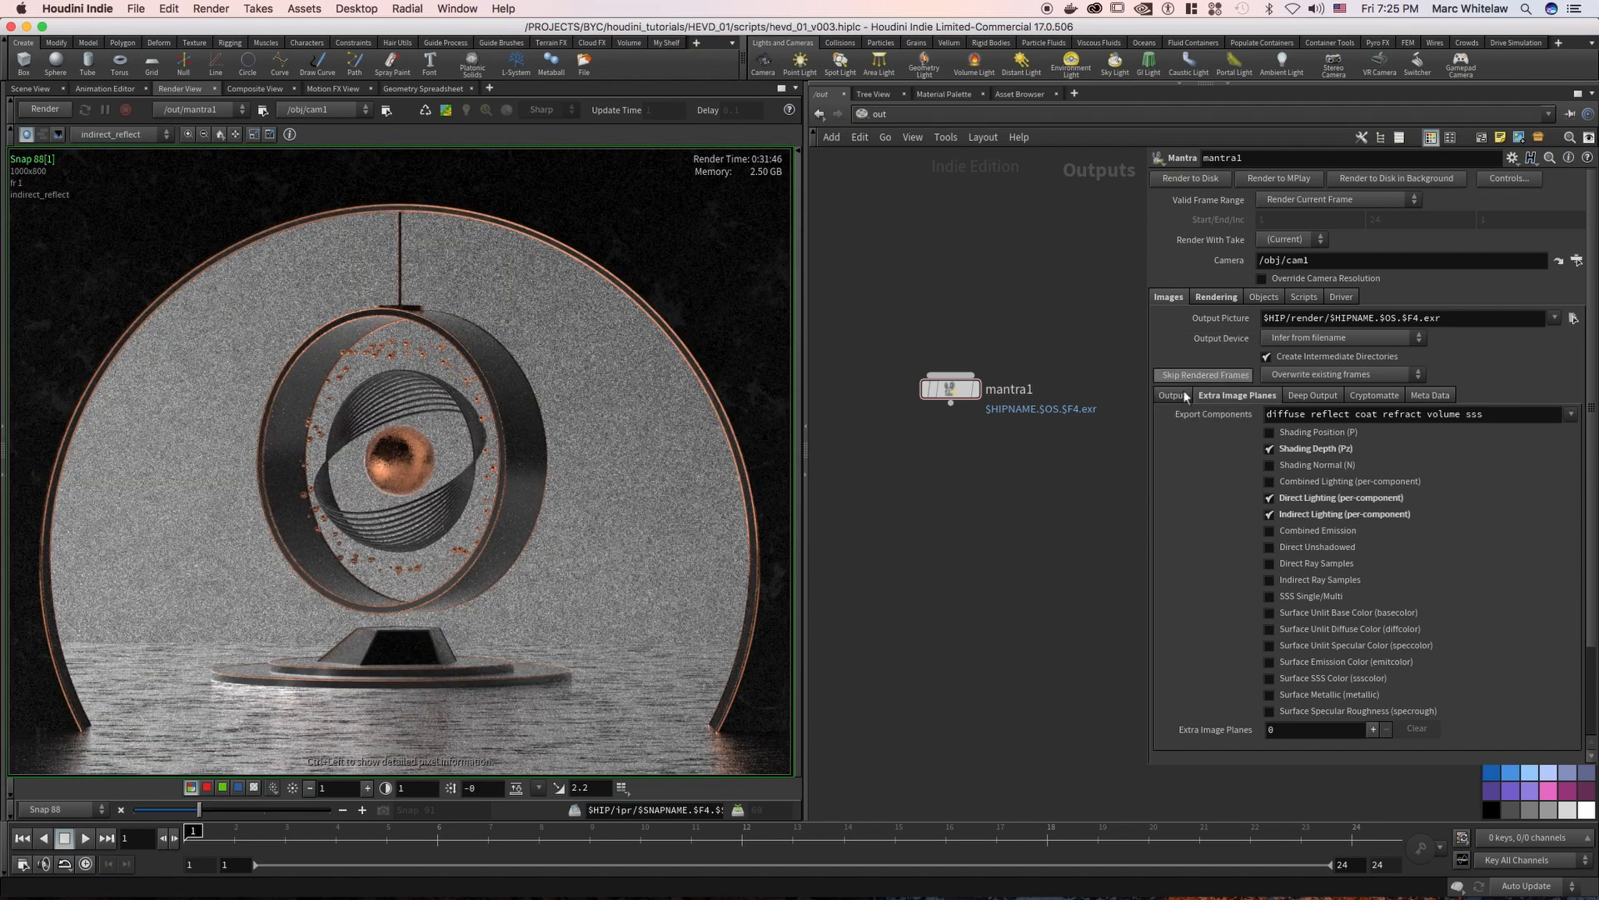
pyautogui.click(1216, 297)
pyautogui.doubleClick(1280, 486)
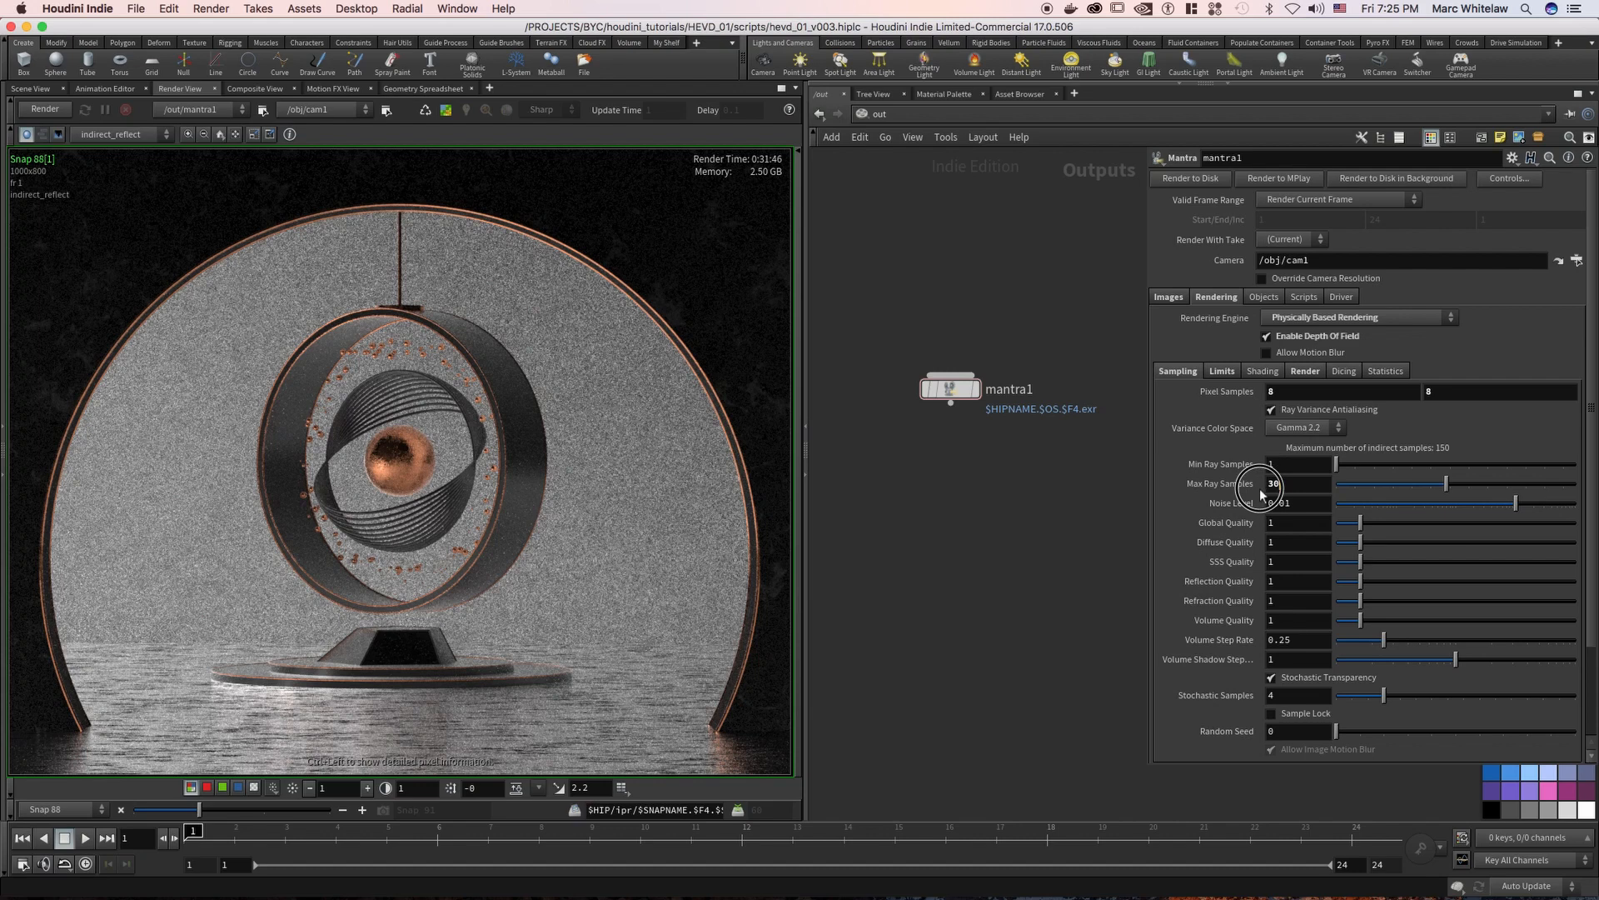
pyautogui.doubleClick(1288, 391)
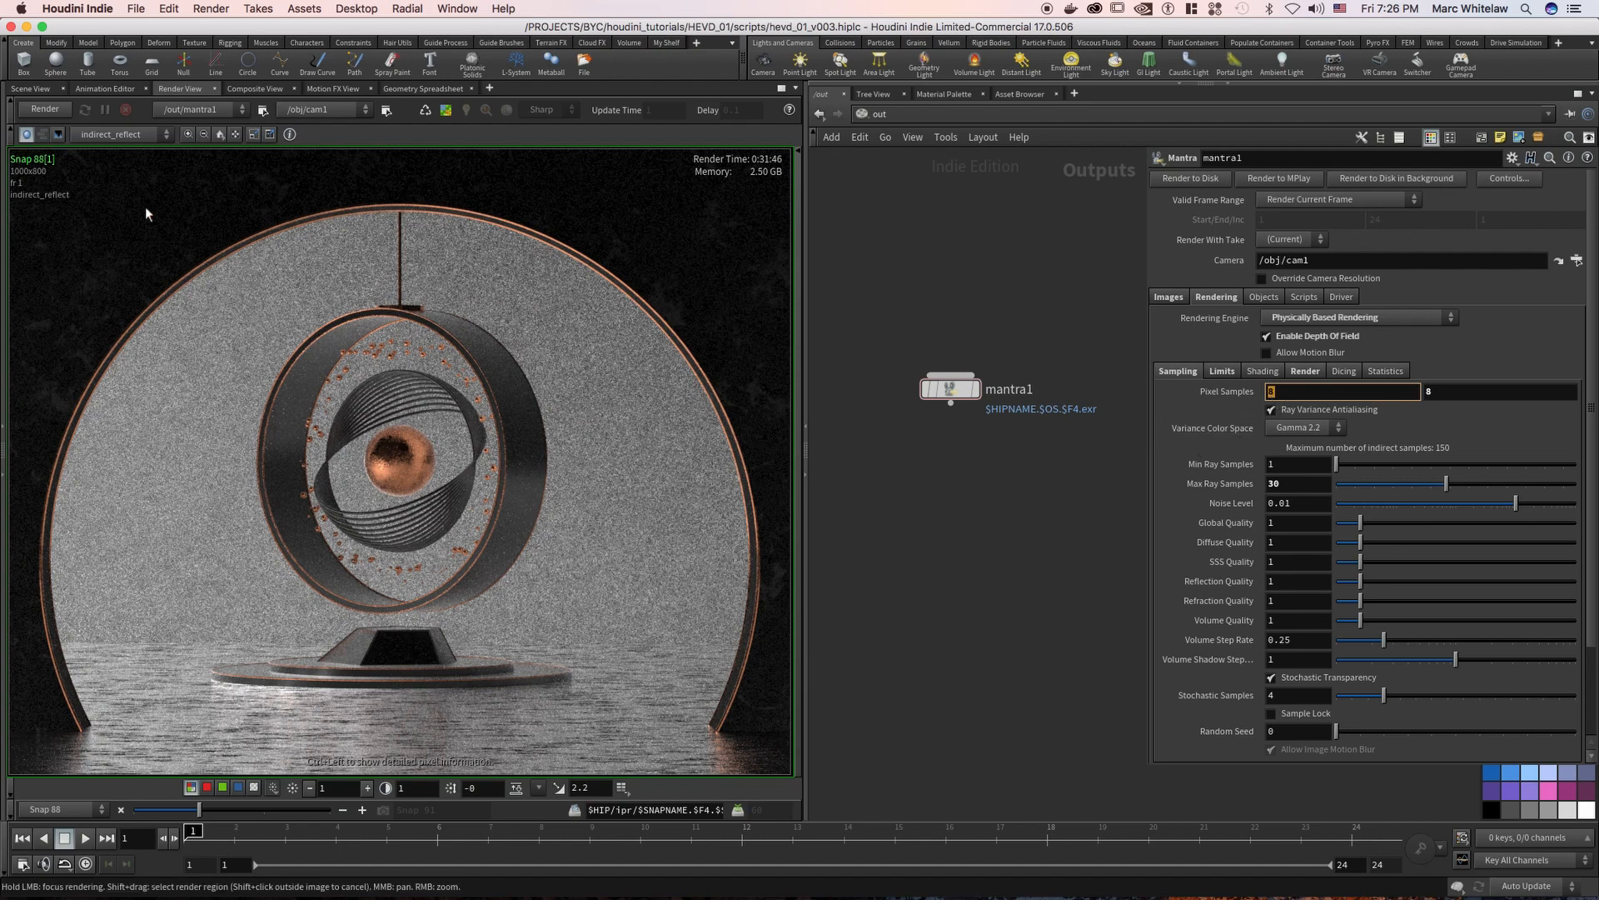
# Try a Reflection Quality of 2 on mantra1, and enter 1 again
pyautogui.click(1278, 587)
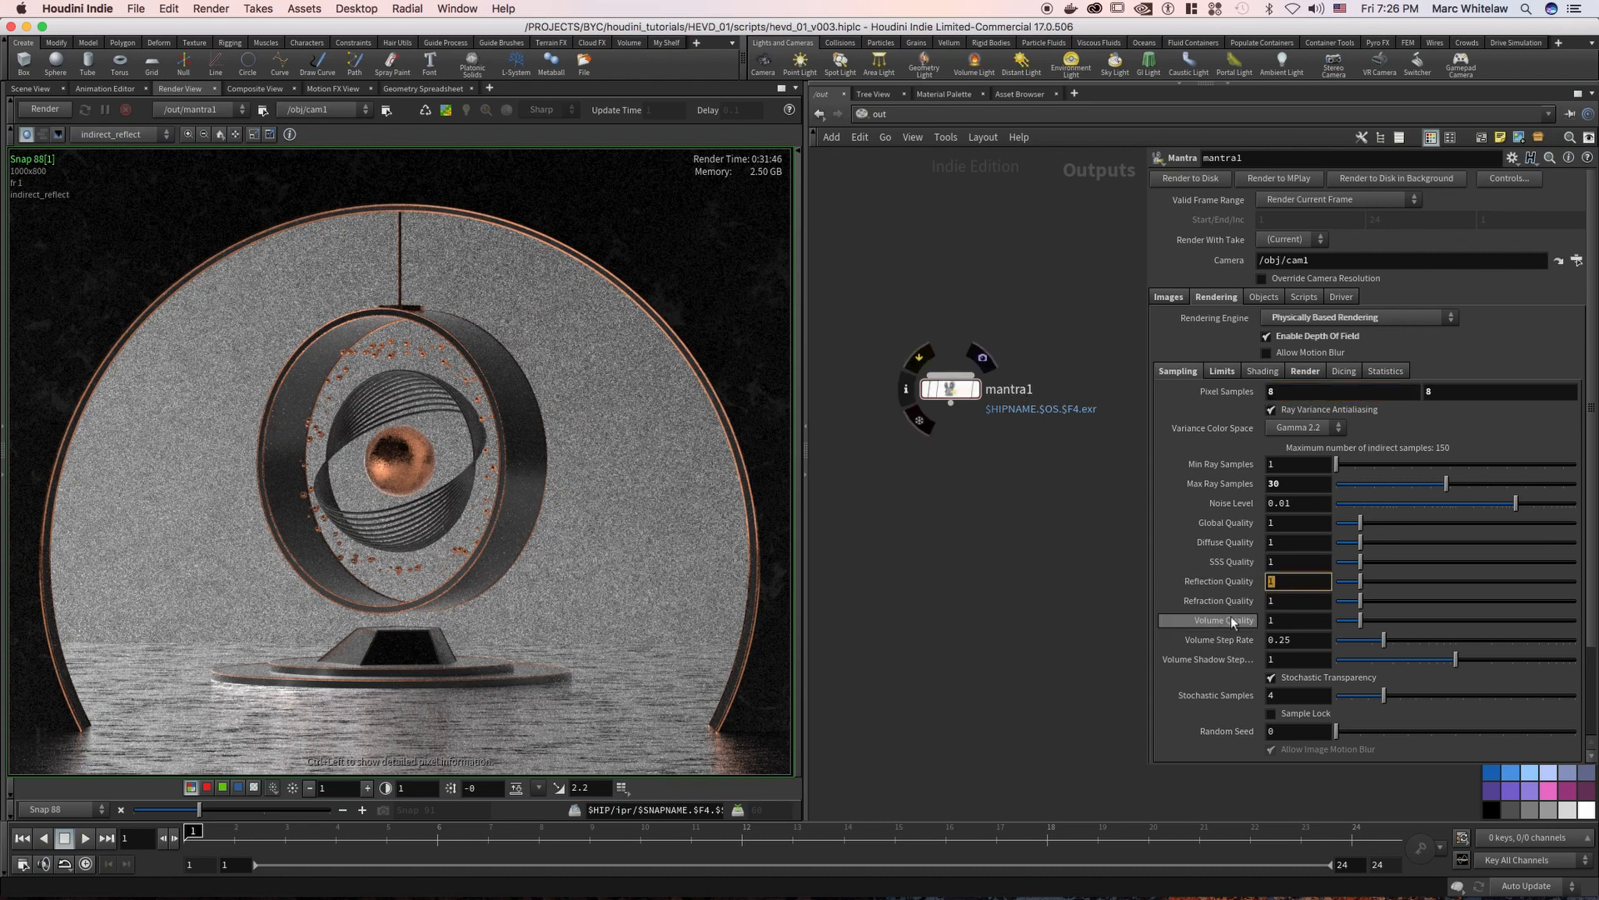
pyautogui.press('Return')
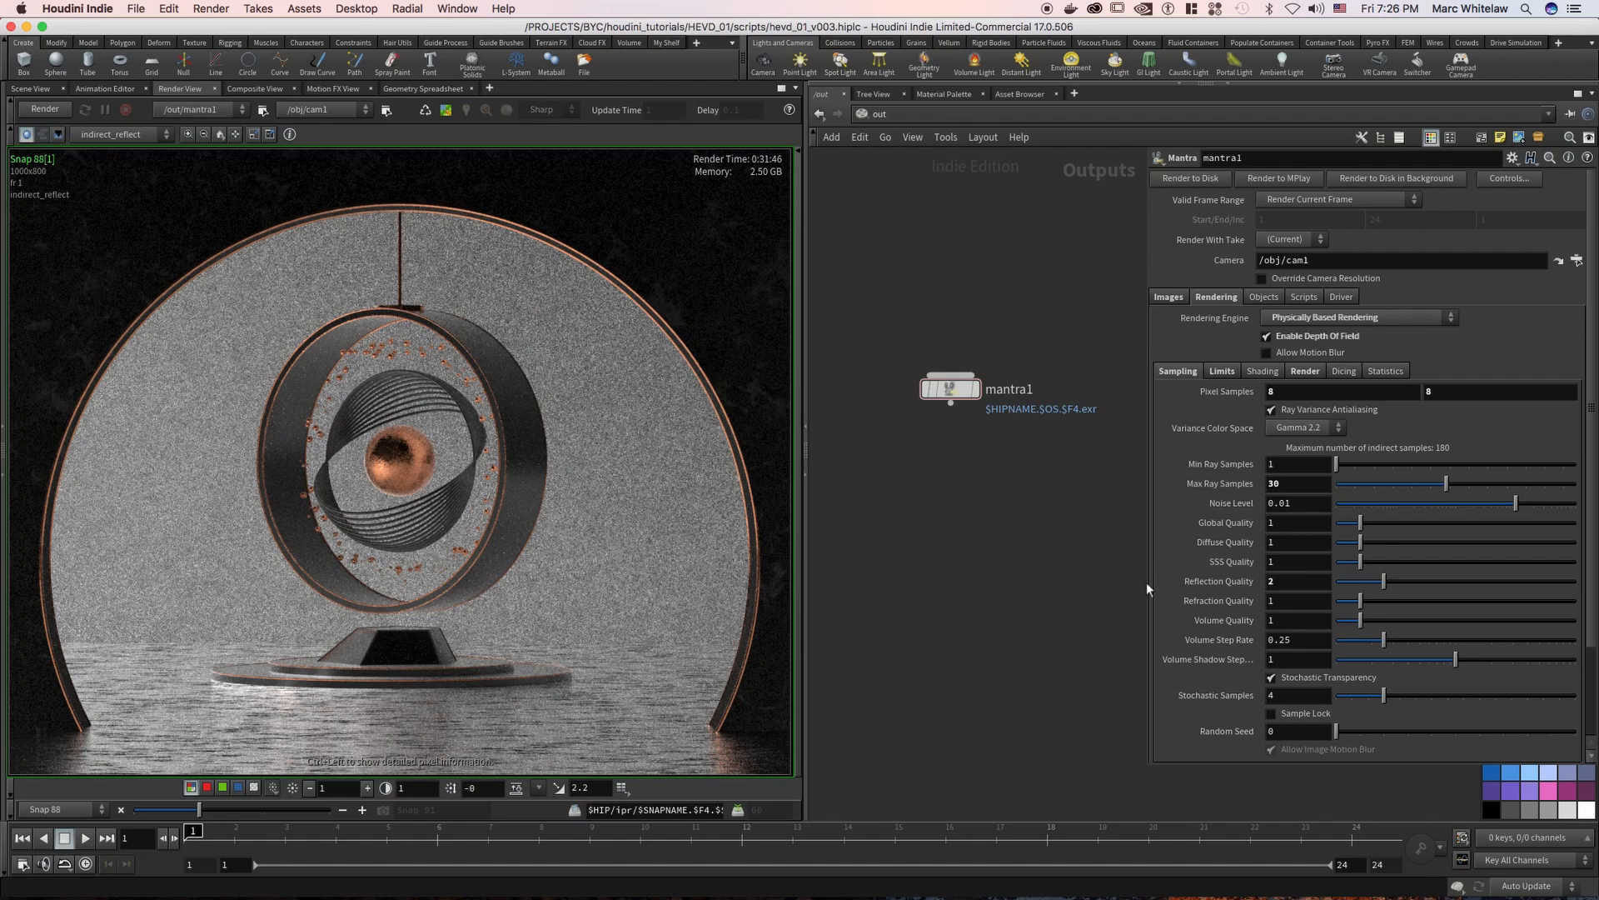
pyautogui.click(1293, 585)
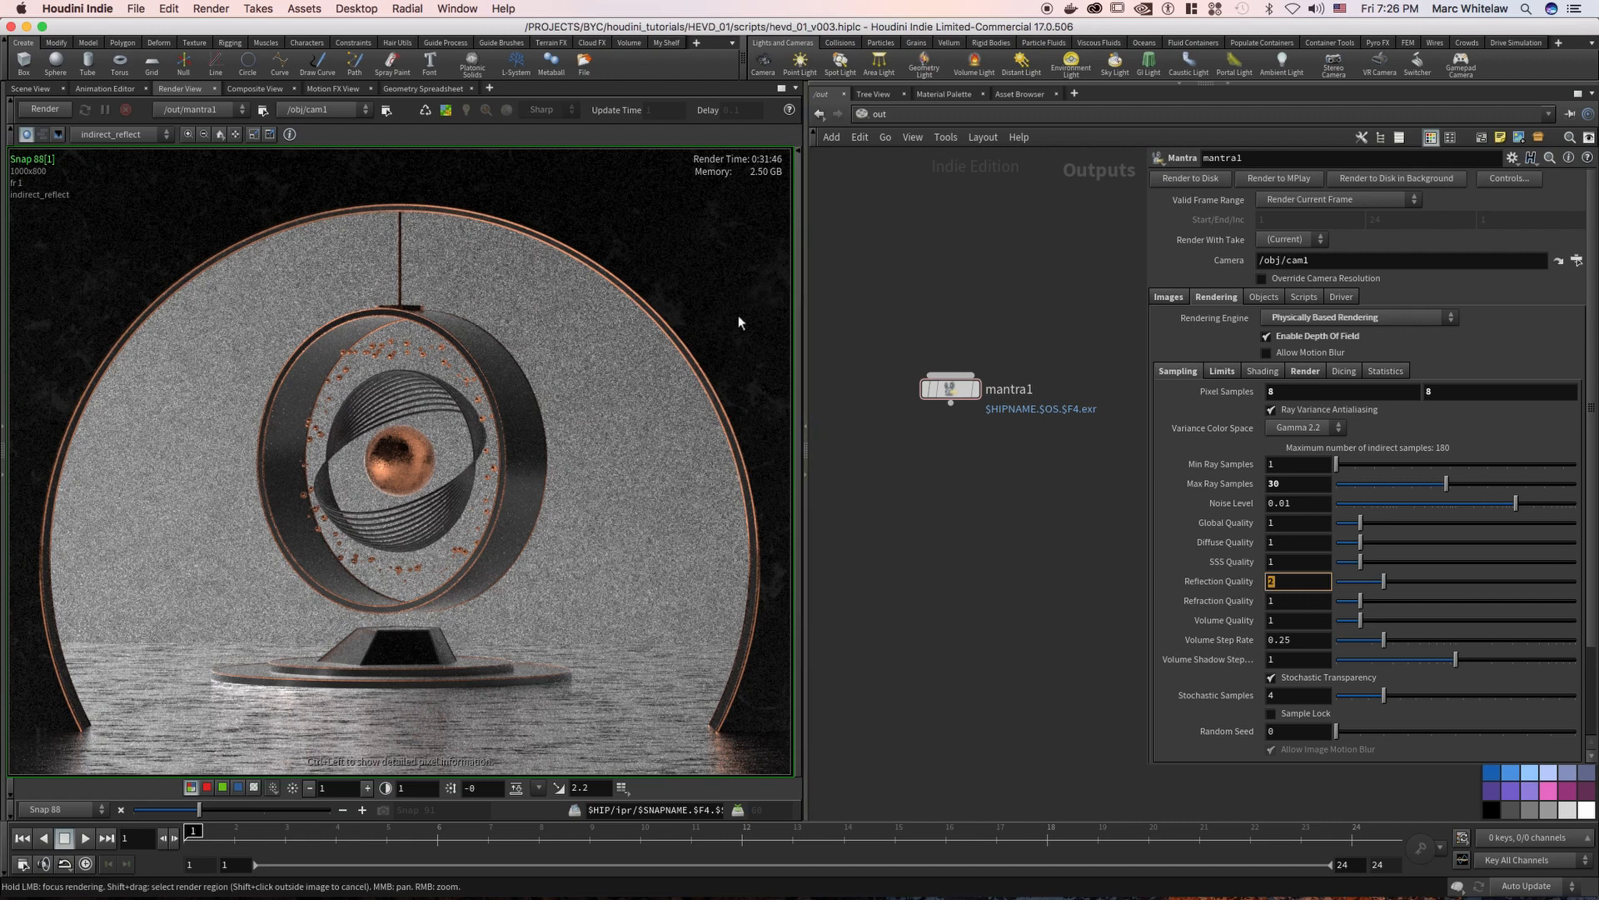
pyautogui.write('1')
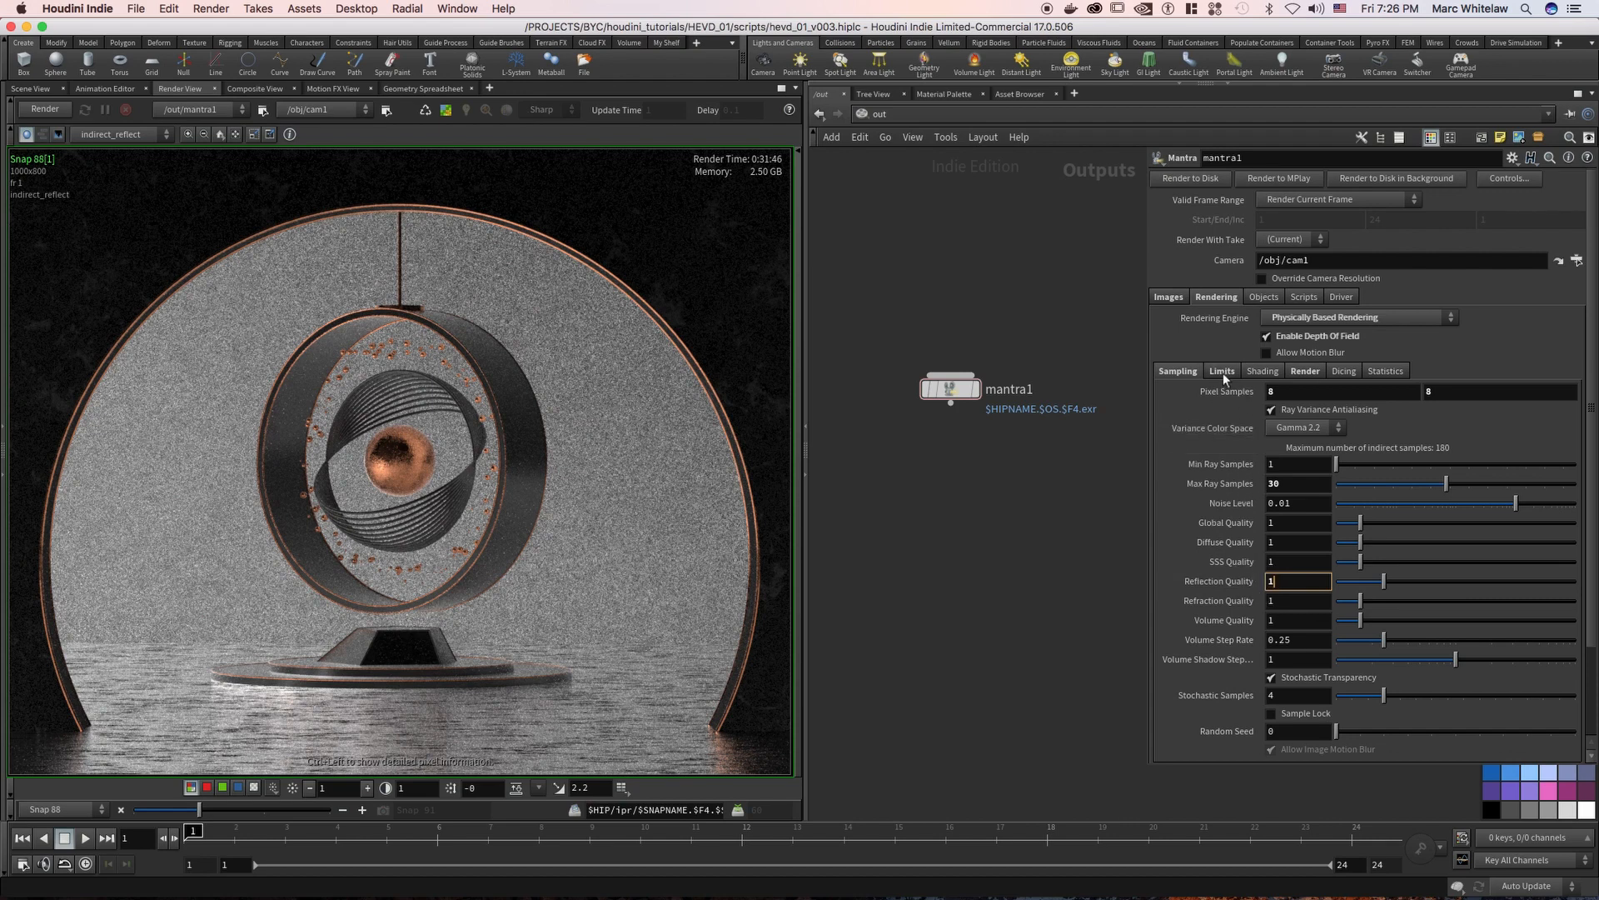
# Copy the $HIPNAME.$OS.$F4.exr part of mantra1's Output Picture path and open the file chooser for that path
pyautogui.click(1176, 297)
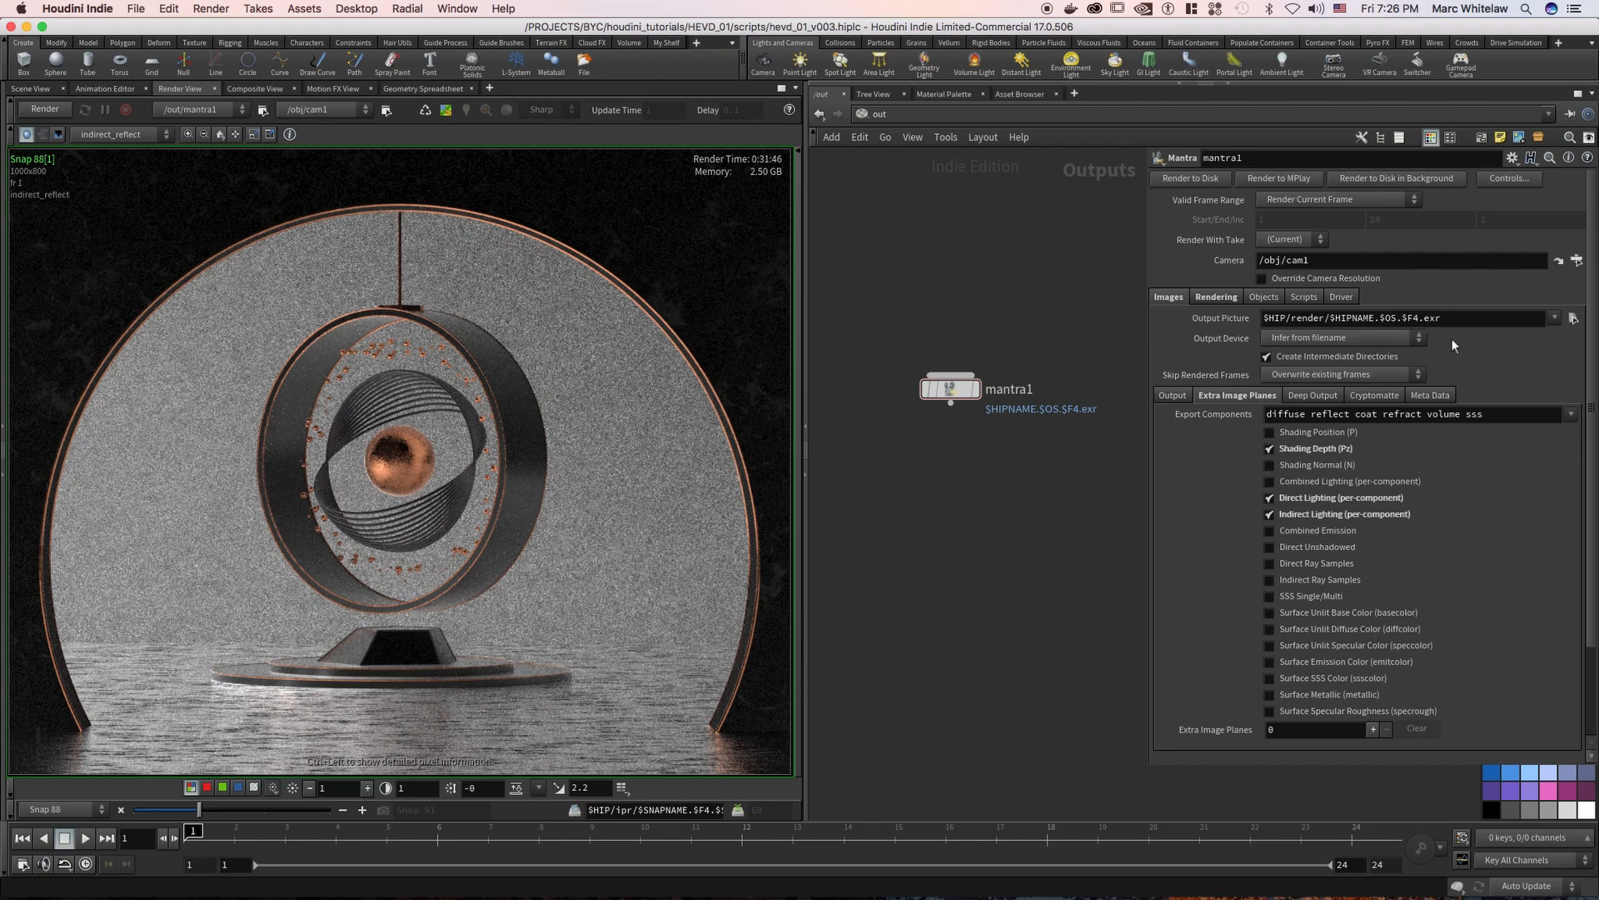
pyautogui.moveTo(1475, 321); pyautogui.dragTo(1331, 334)
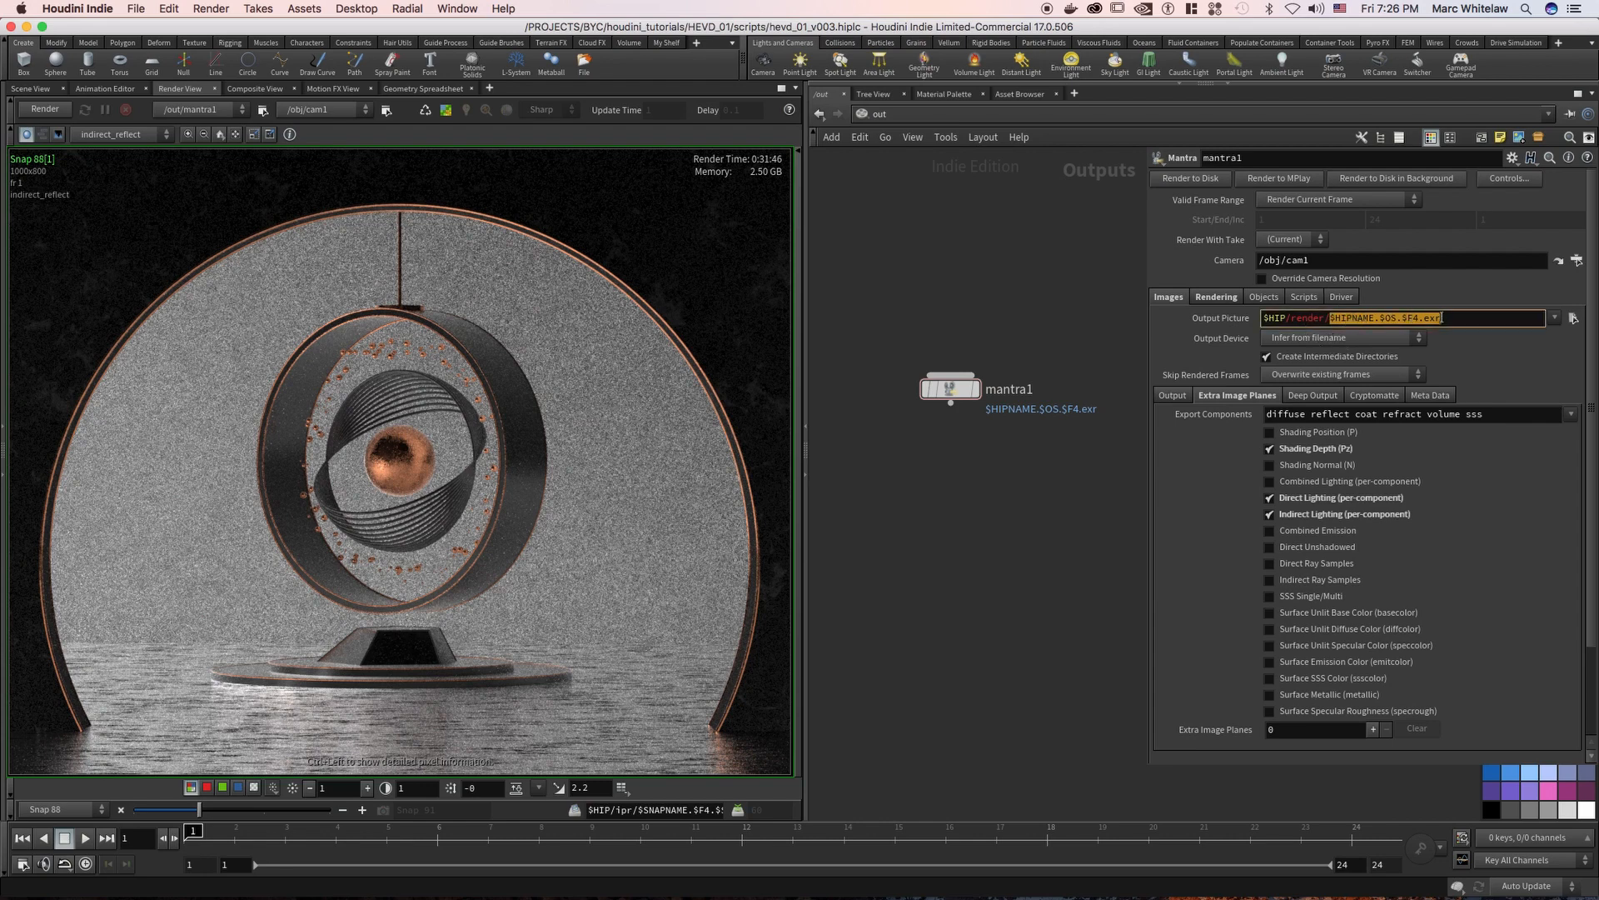
pyautogui.press('super+c')
pyautogui.click(1573, 319)
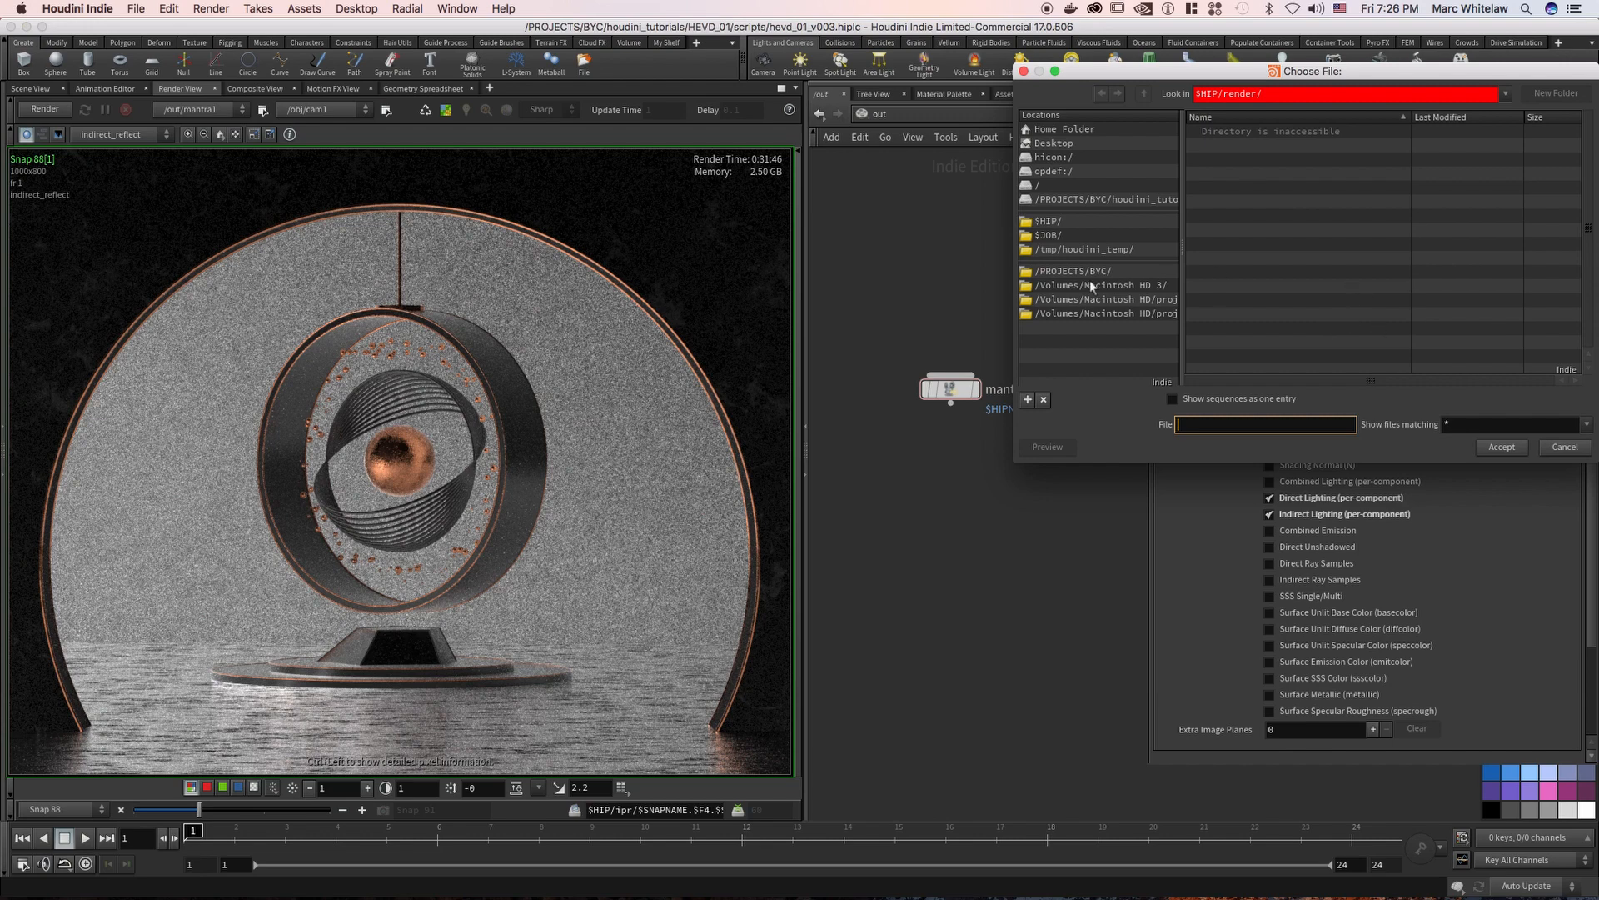
pyautogui.moveTo(1185, 80); pyautogui.dragTo(1184, 80)
pyautogui.moveTo(955, 169); pyautogui.dragTo(945, 176)
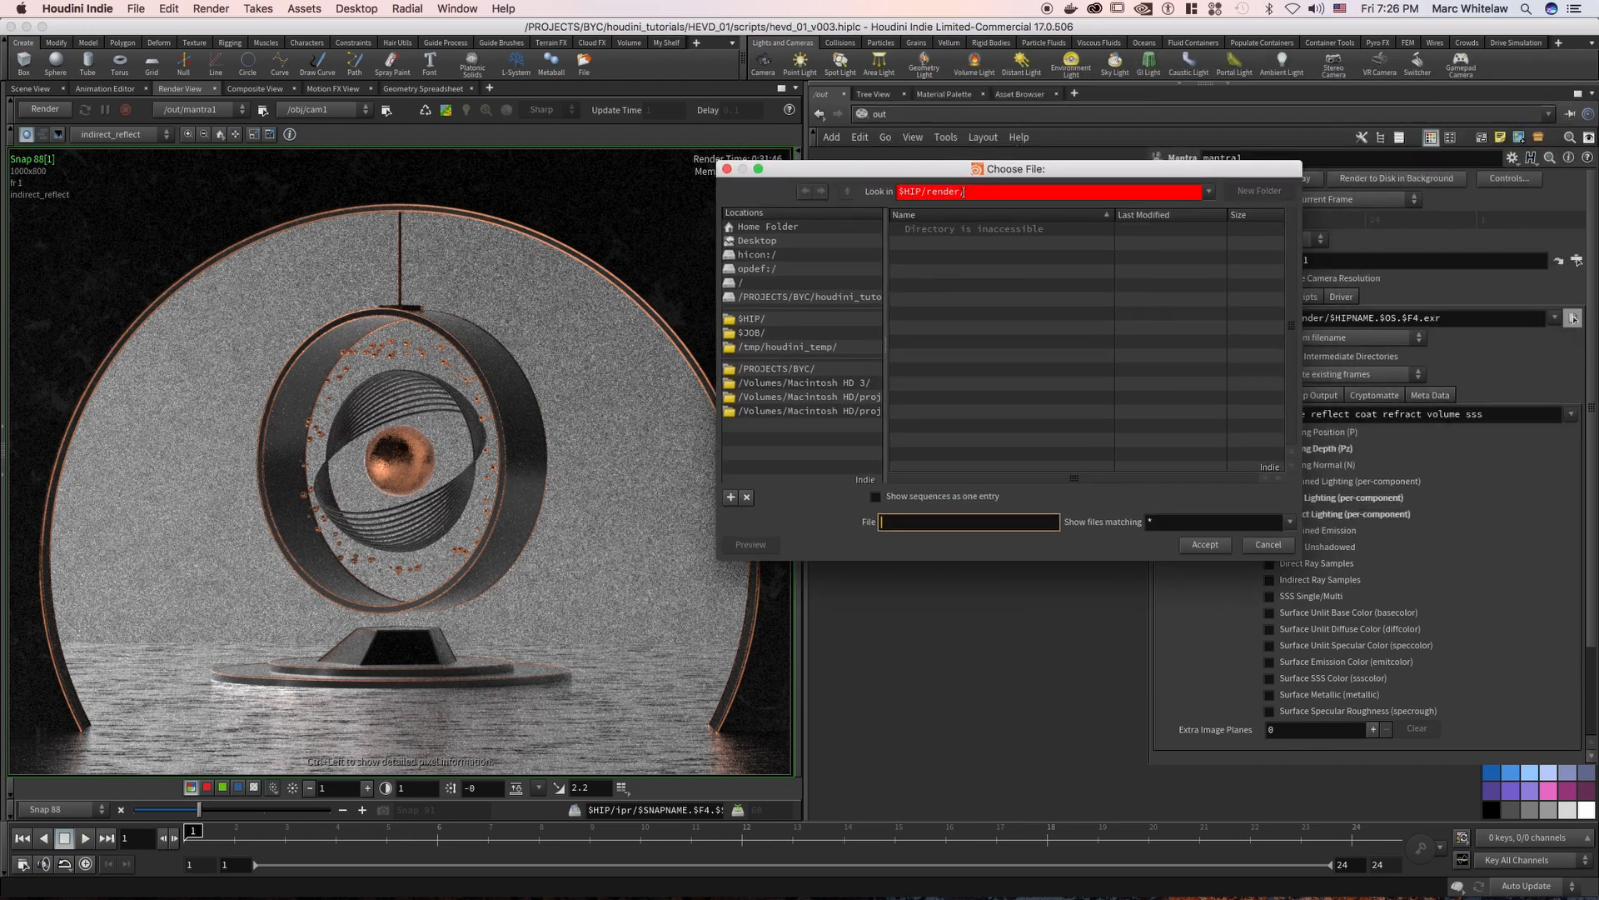
# Create a new folder named anim1 inside $JOB/render for the output picture
pyautogui.click(751, 333)
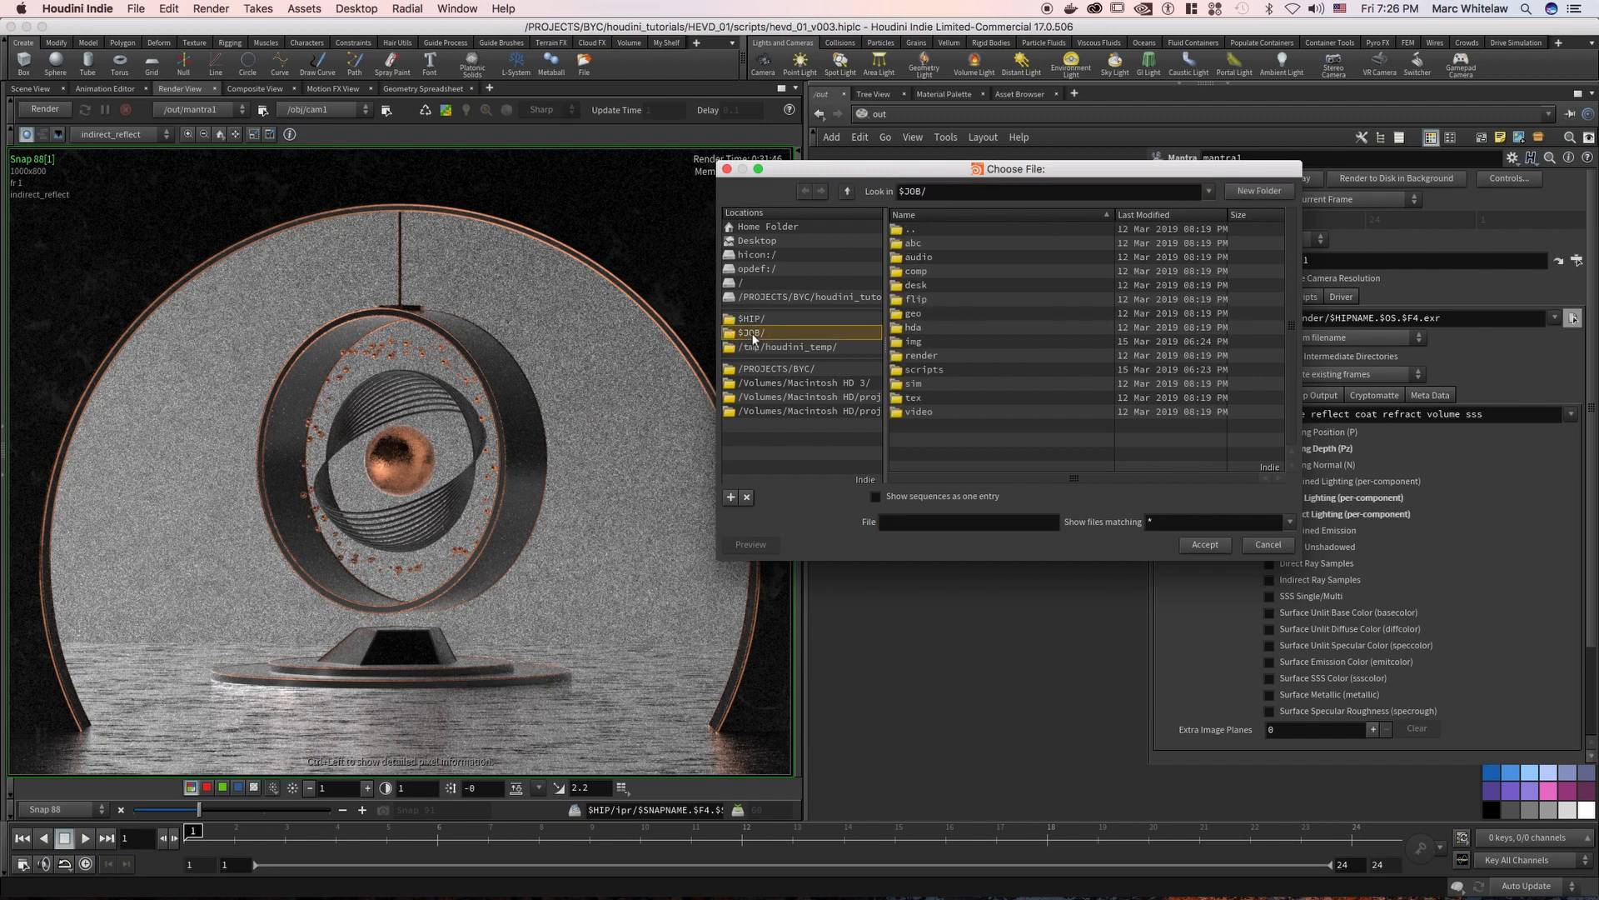
pyautogui.doubleClick(926, 355)
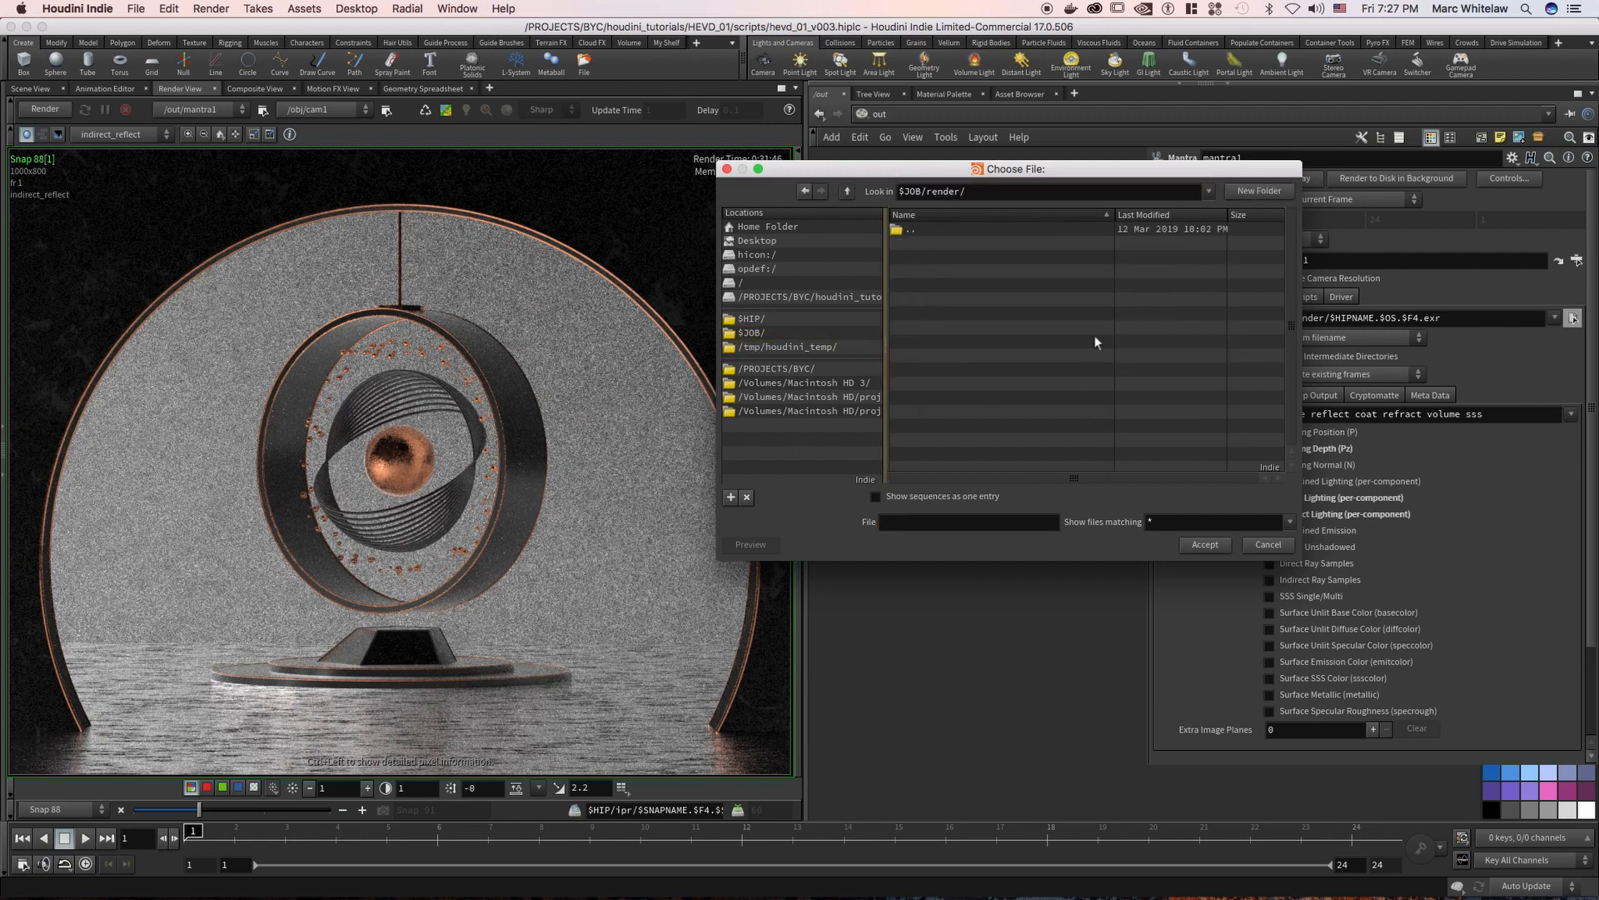
pyautogui.click(1259, 190)
pyautogui.write('anim1')
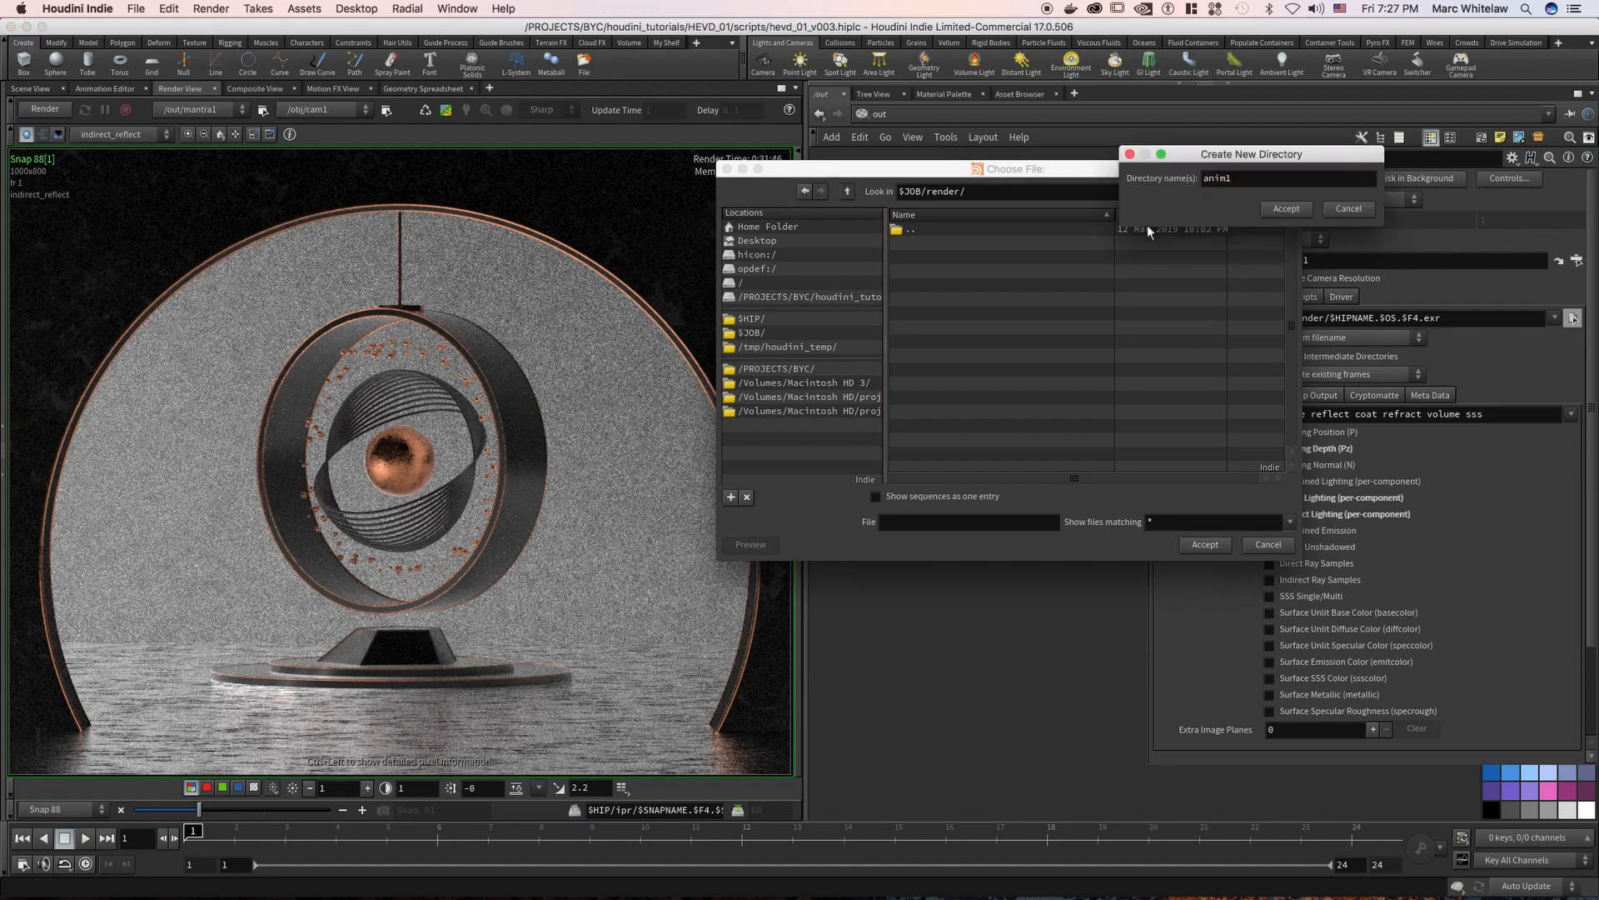
pyautogui.press('Return')
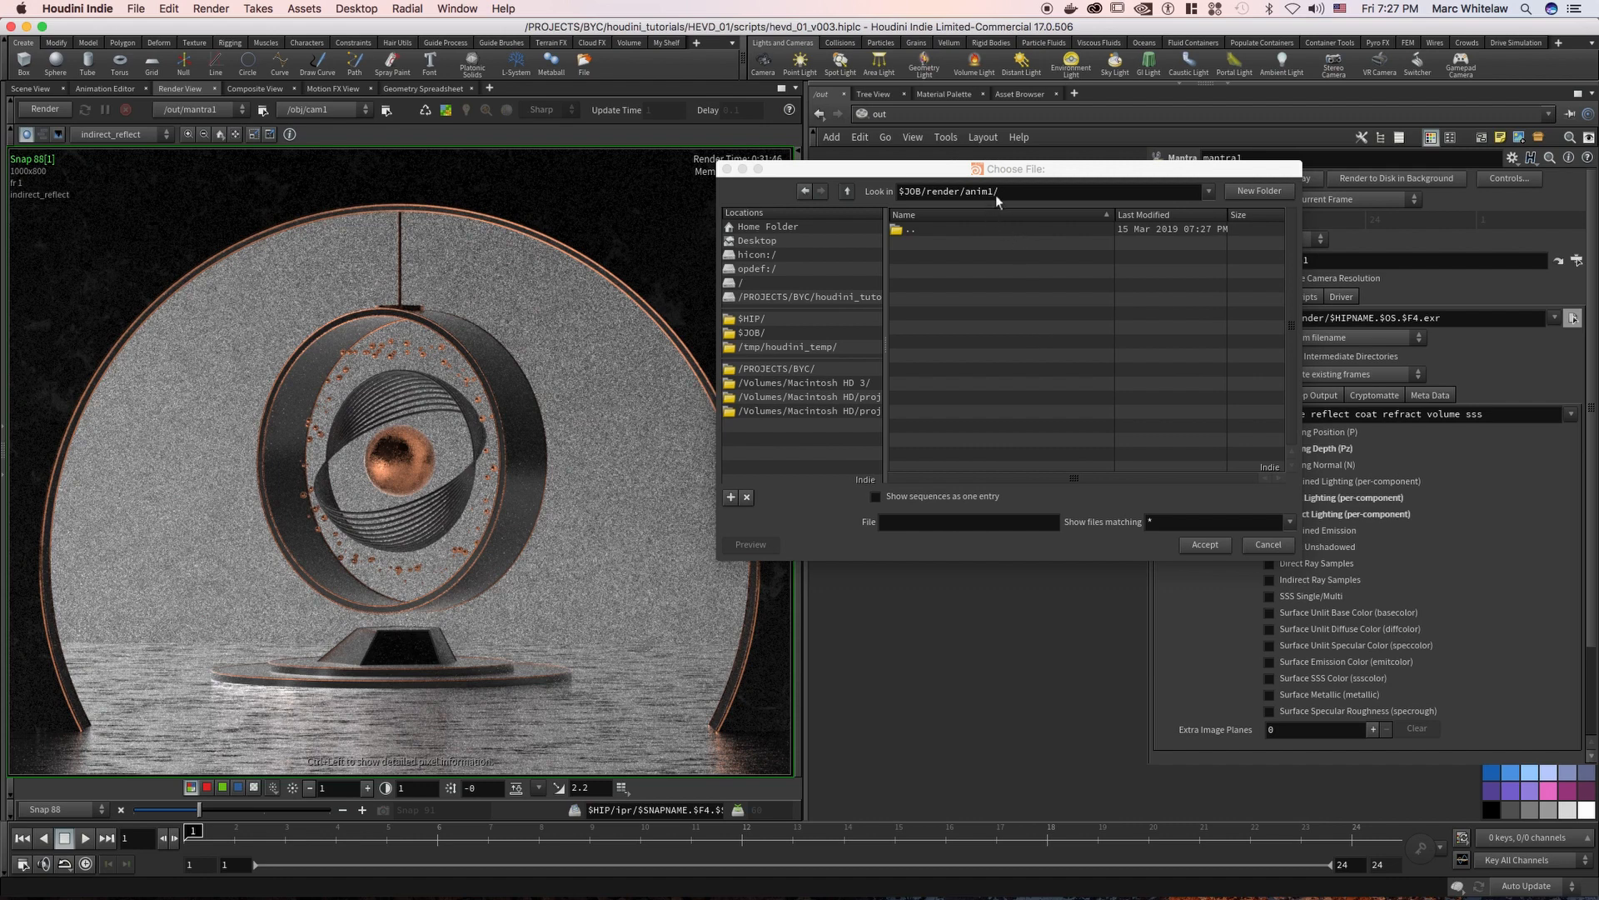
# Set mantra1's output picture to the file $HIPNAME.$OS.$F4.exr in the $JOB/render/anim1 folder
pyautogui.click(947, 523)
pyautogui.press('super+v')
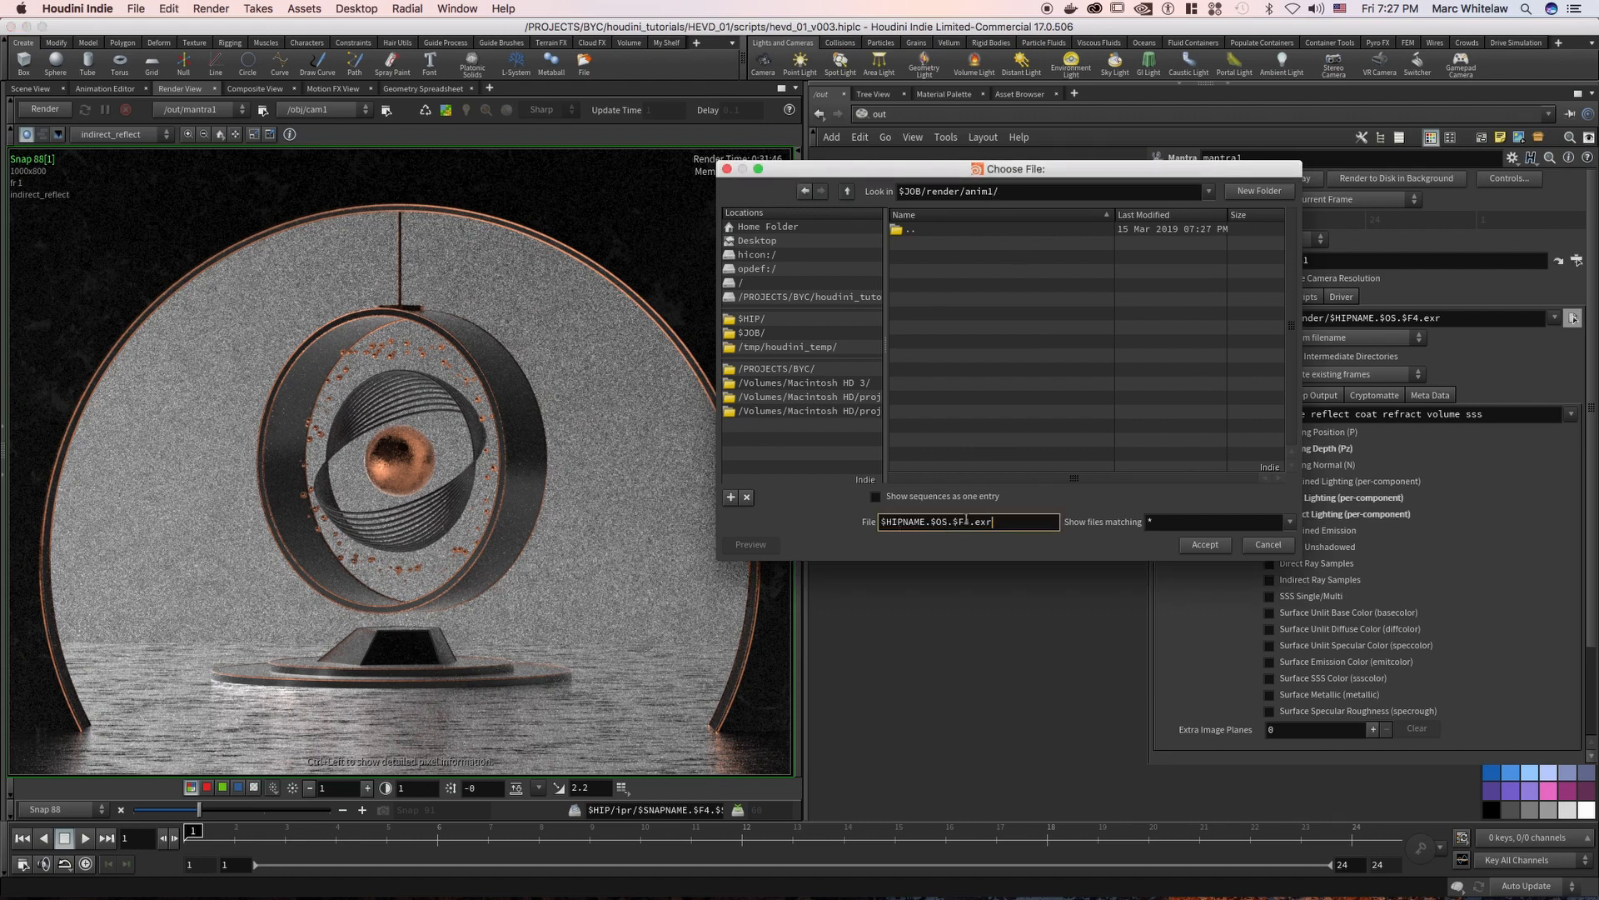
pyautogui.moveTo(925, 524); pyautogui.dragTo(881, 527)
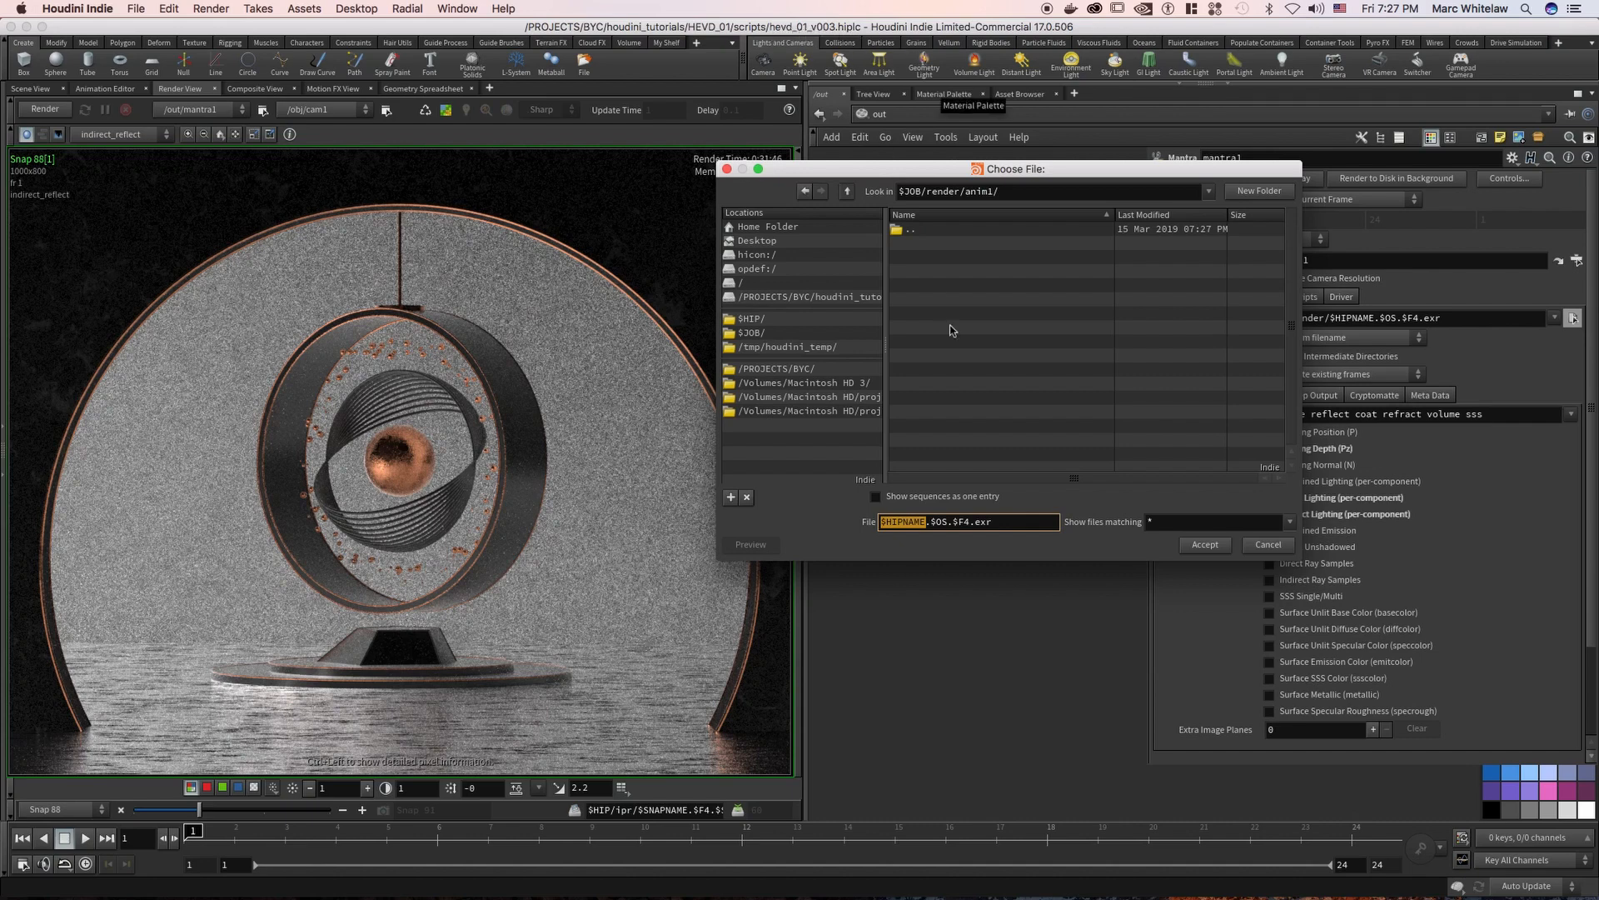
pyautogui.doubleClick(939, 525)
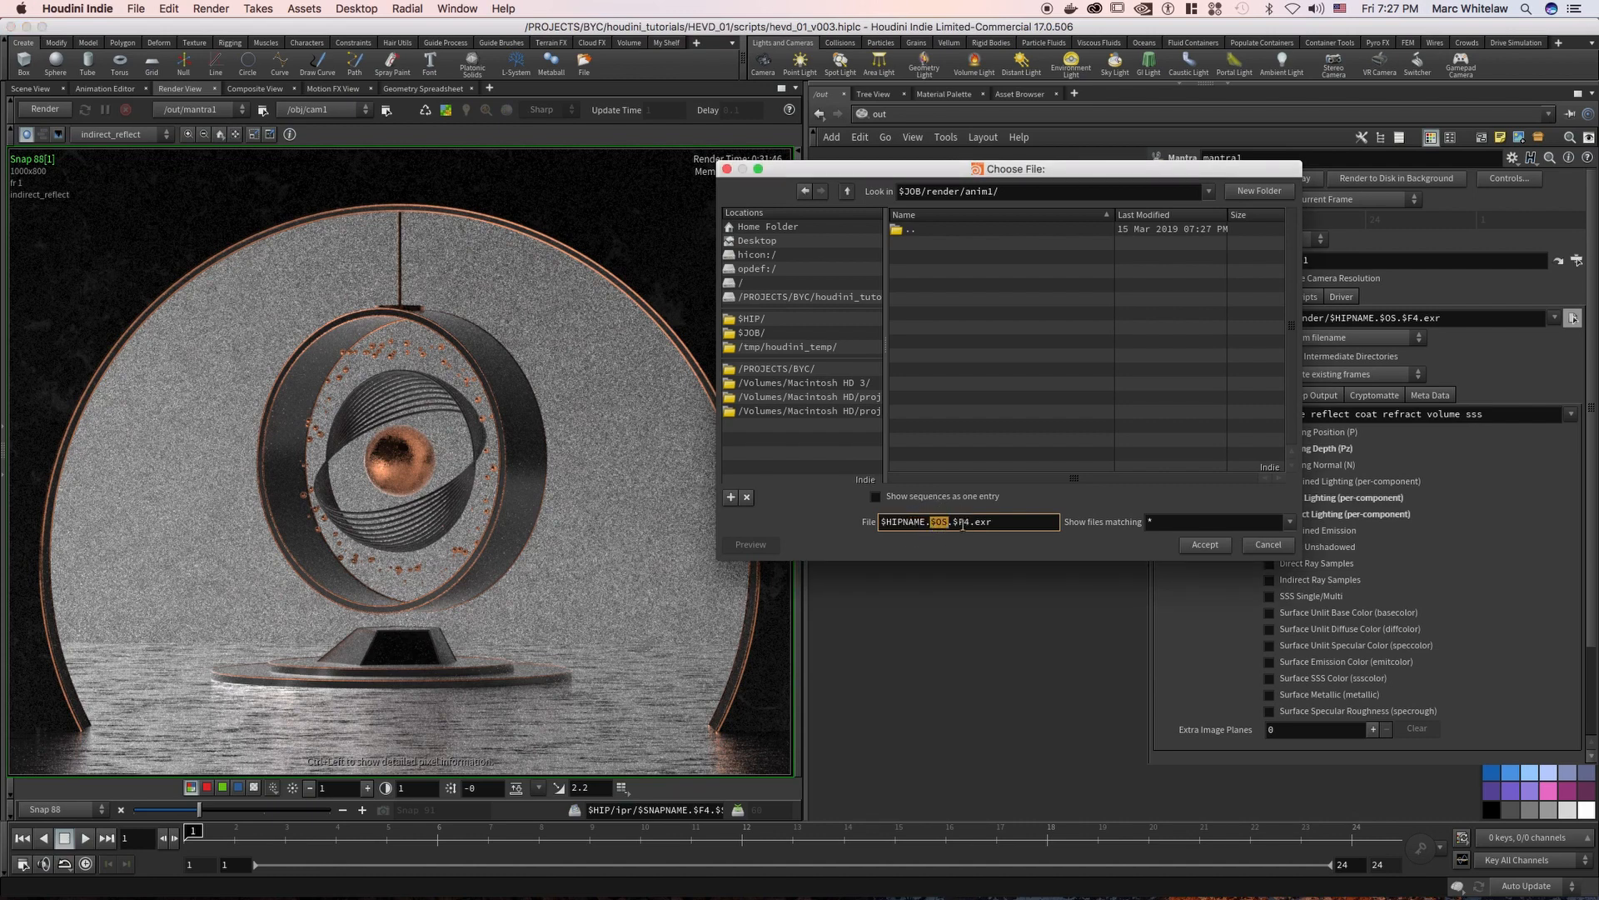
pyautogui.doubleClick(960, 522)
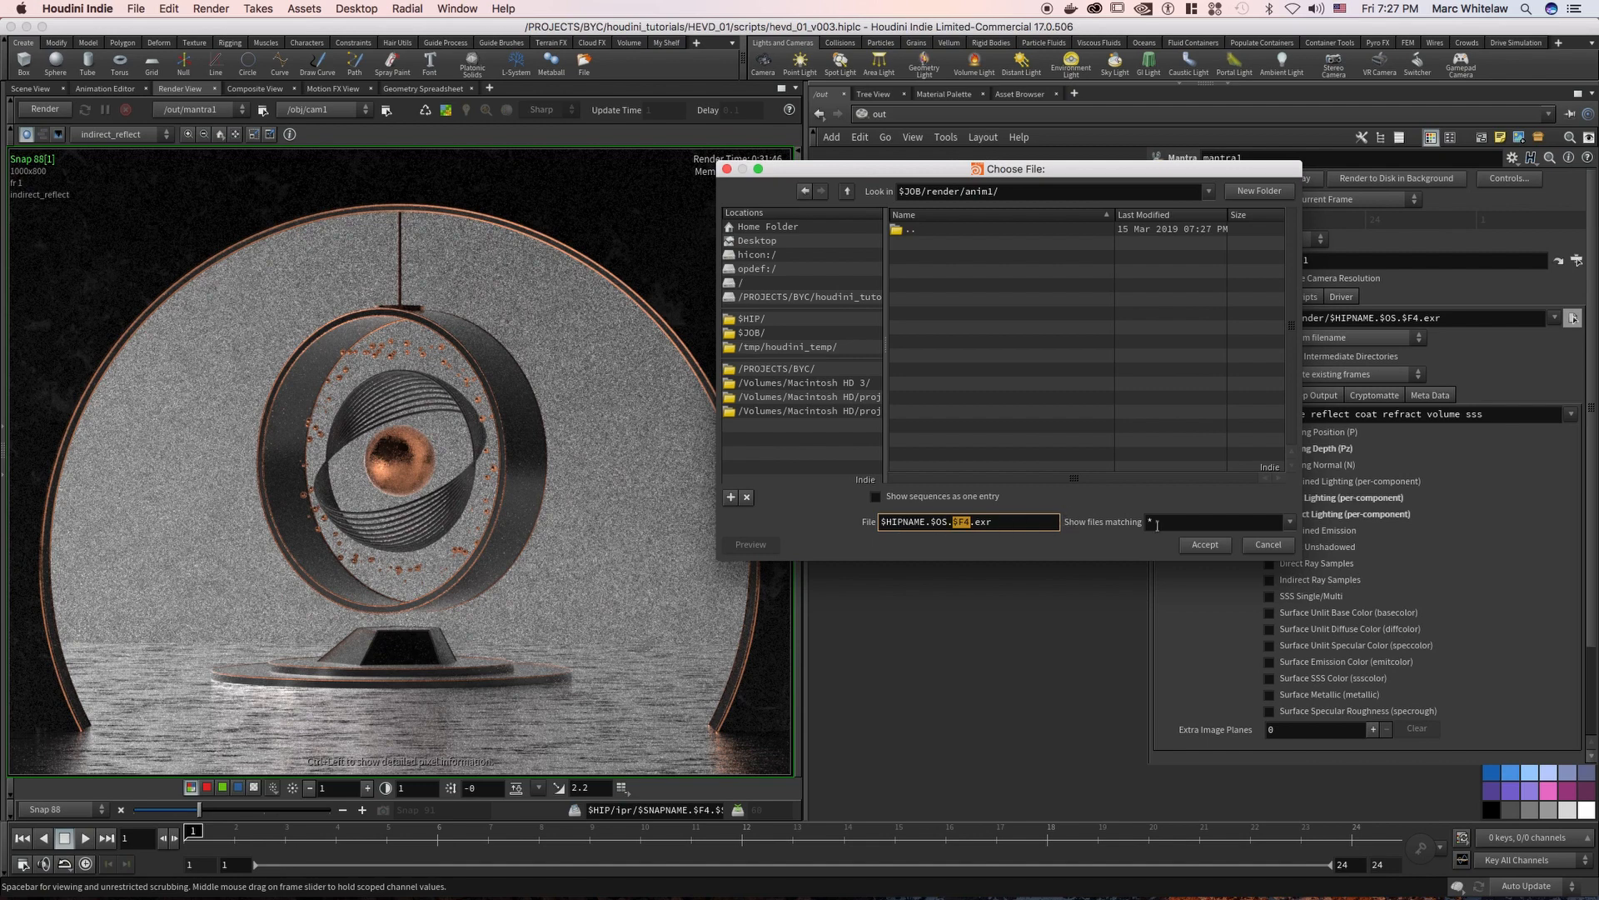
pyautogui.click(1201, 546)
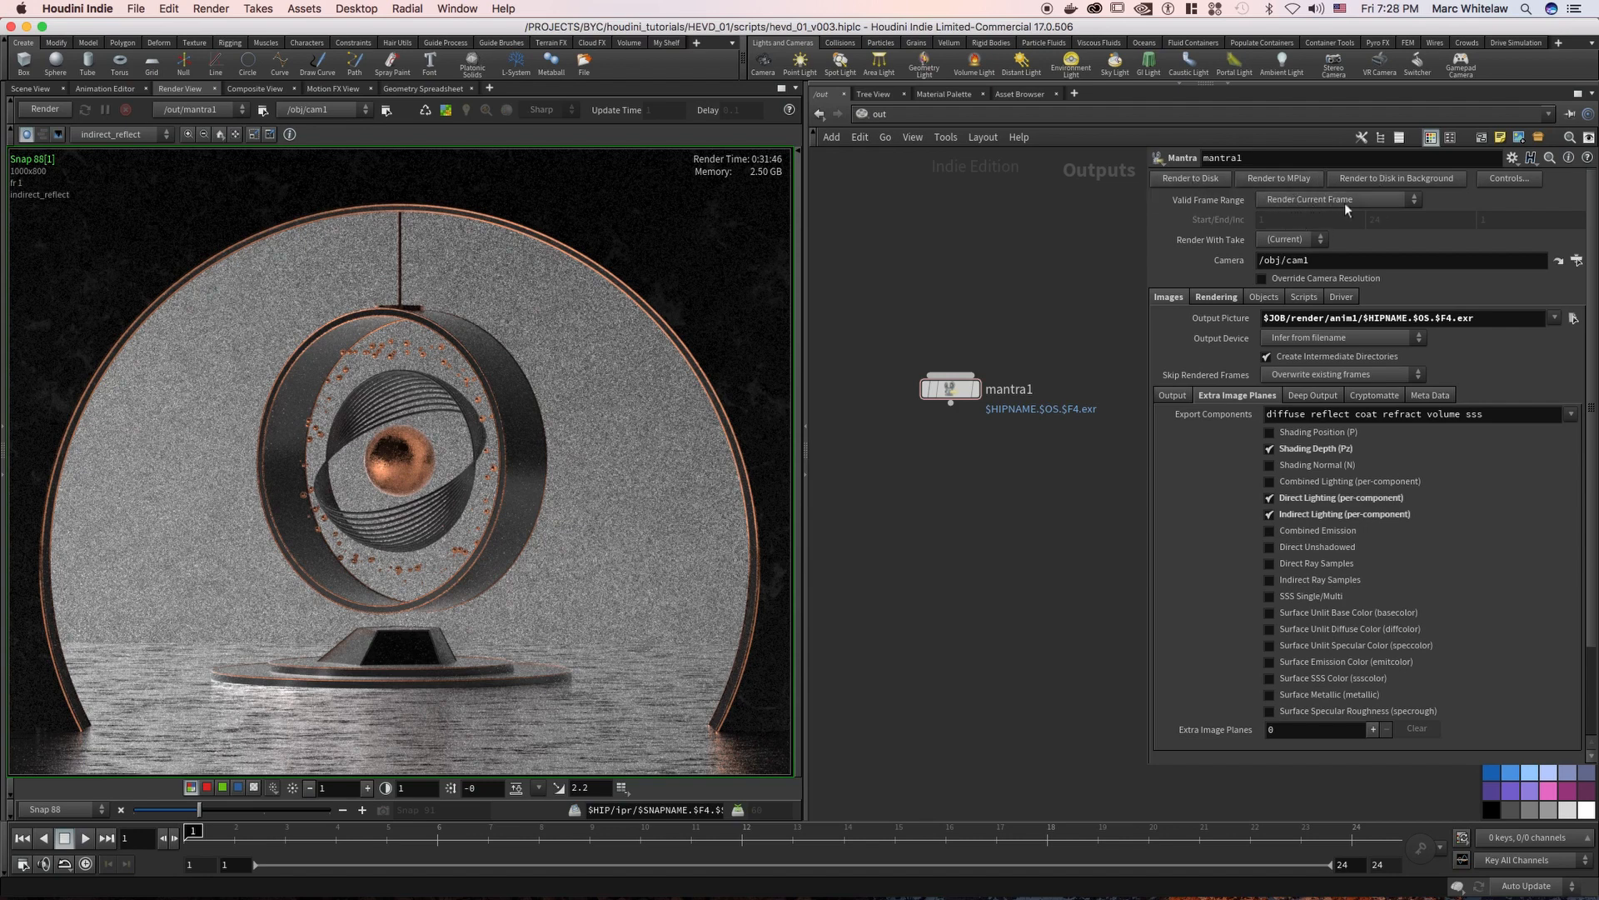
# Try Render Frame Range as mantra1's Valid Frame Range, and return it to Render Current Frame
pyautogui.click(1313, 204)
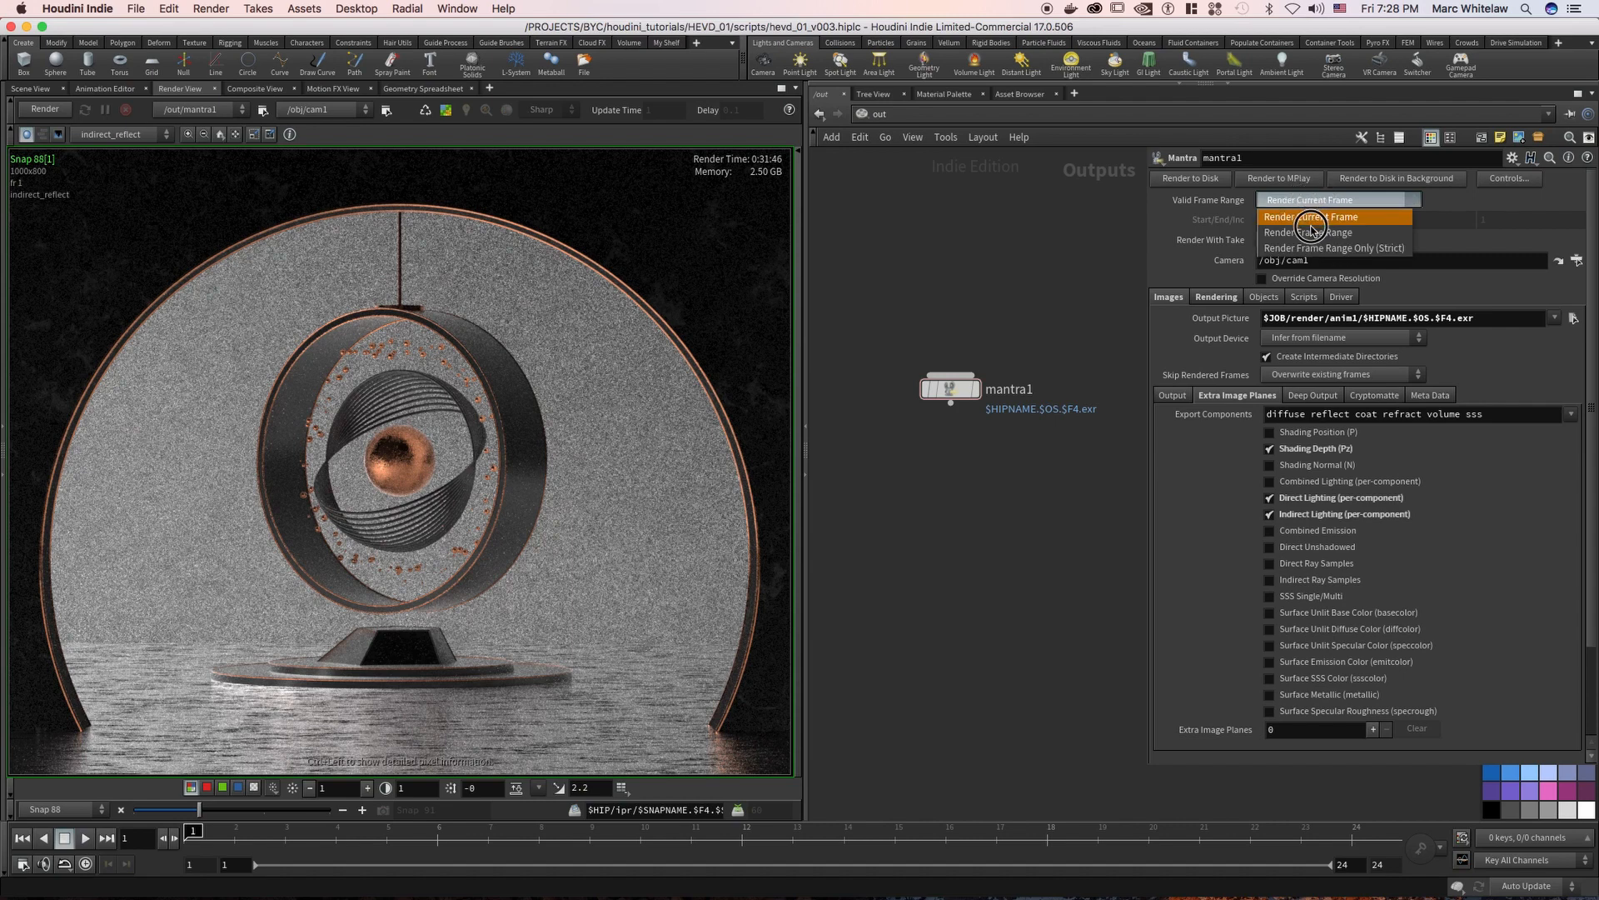
pyautogui.click(1313, 233)
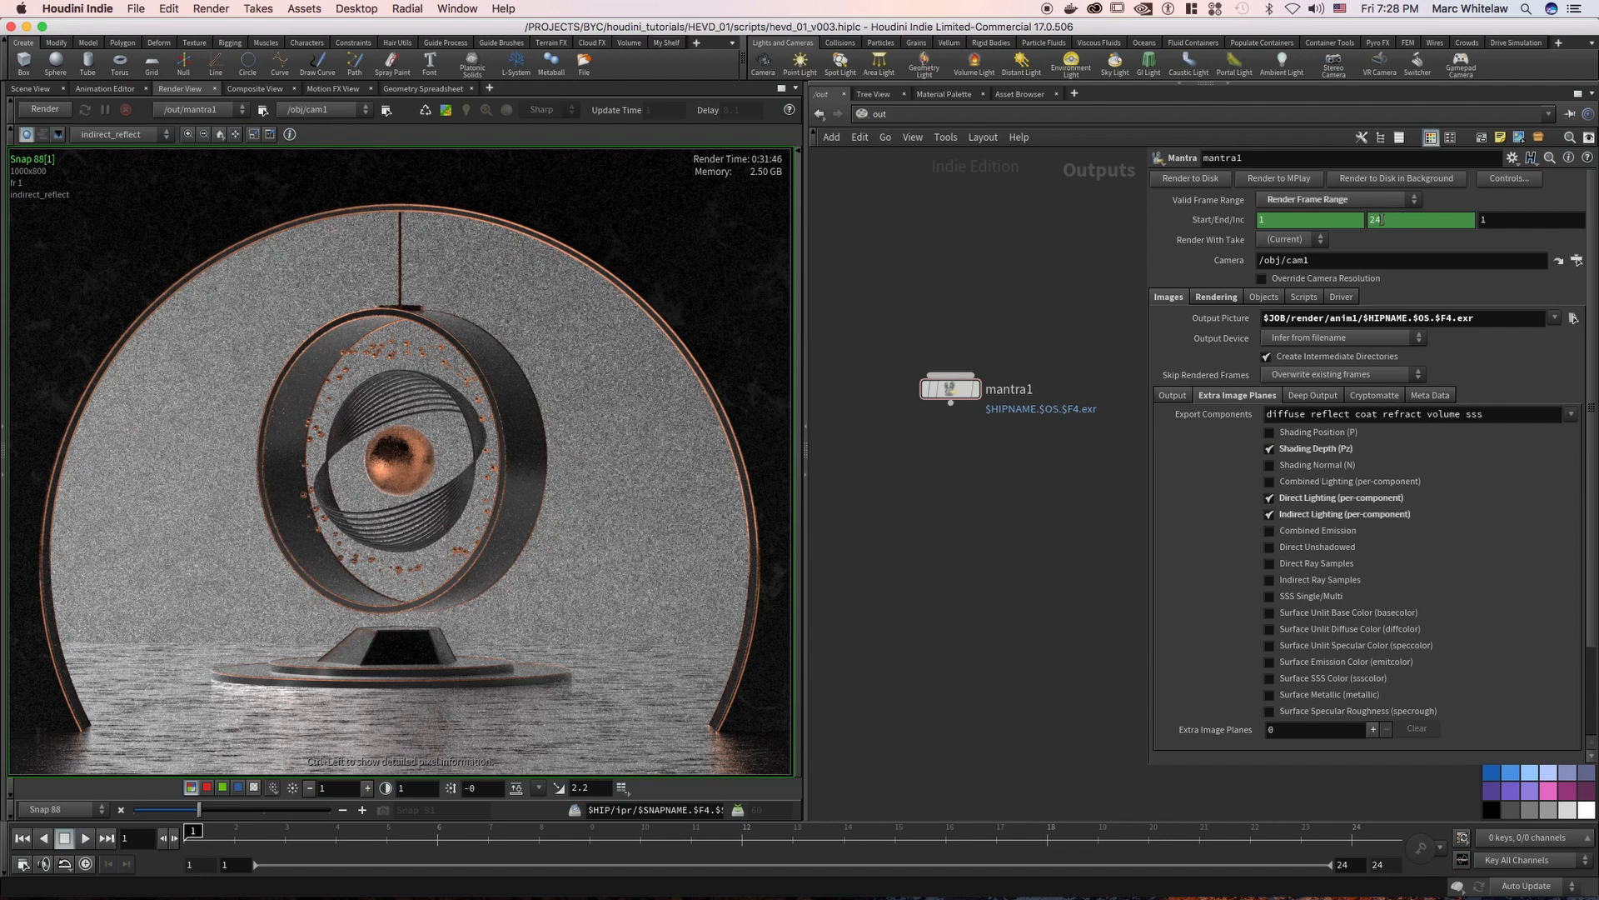
pyautogui.click(1343, 200)
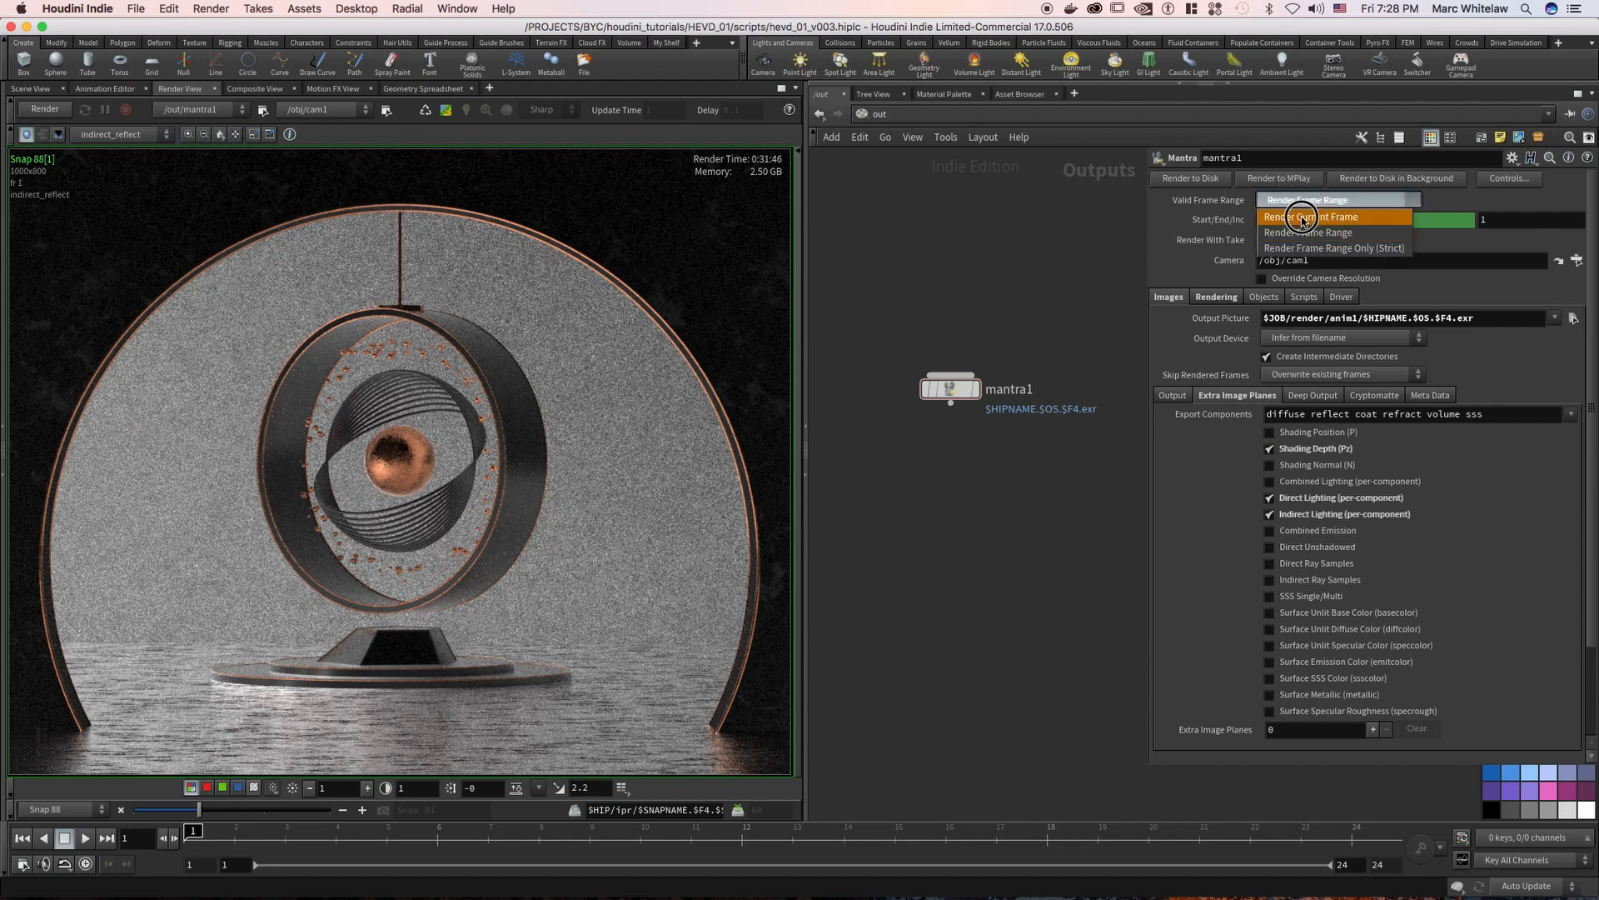
pyautogui.click(1303, 218)
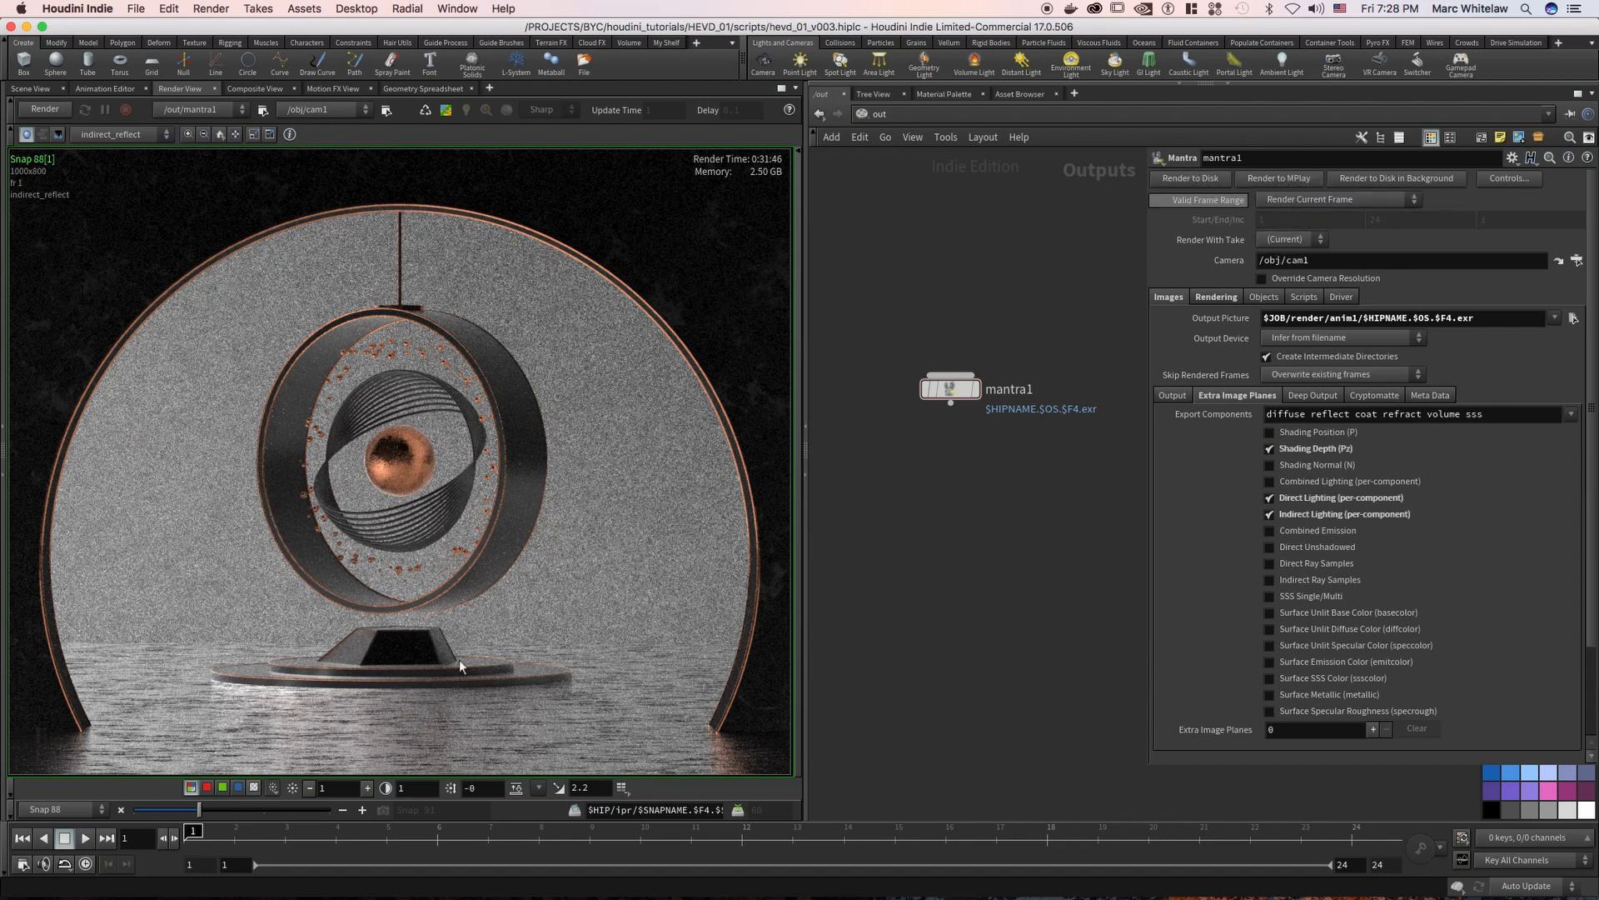
# Show the C plane of the active mantra1 render and fit the whole image in the render view
pyautogui.click(312, 811)
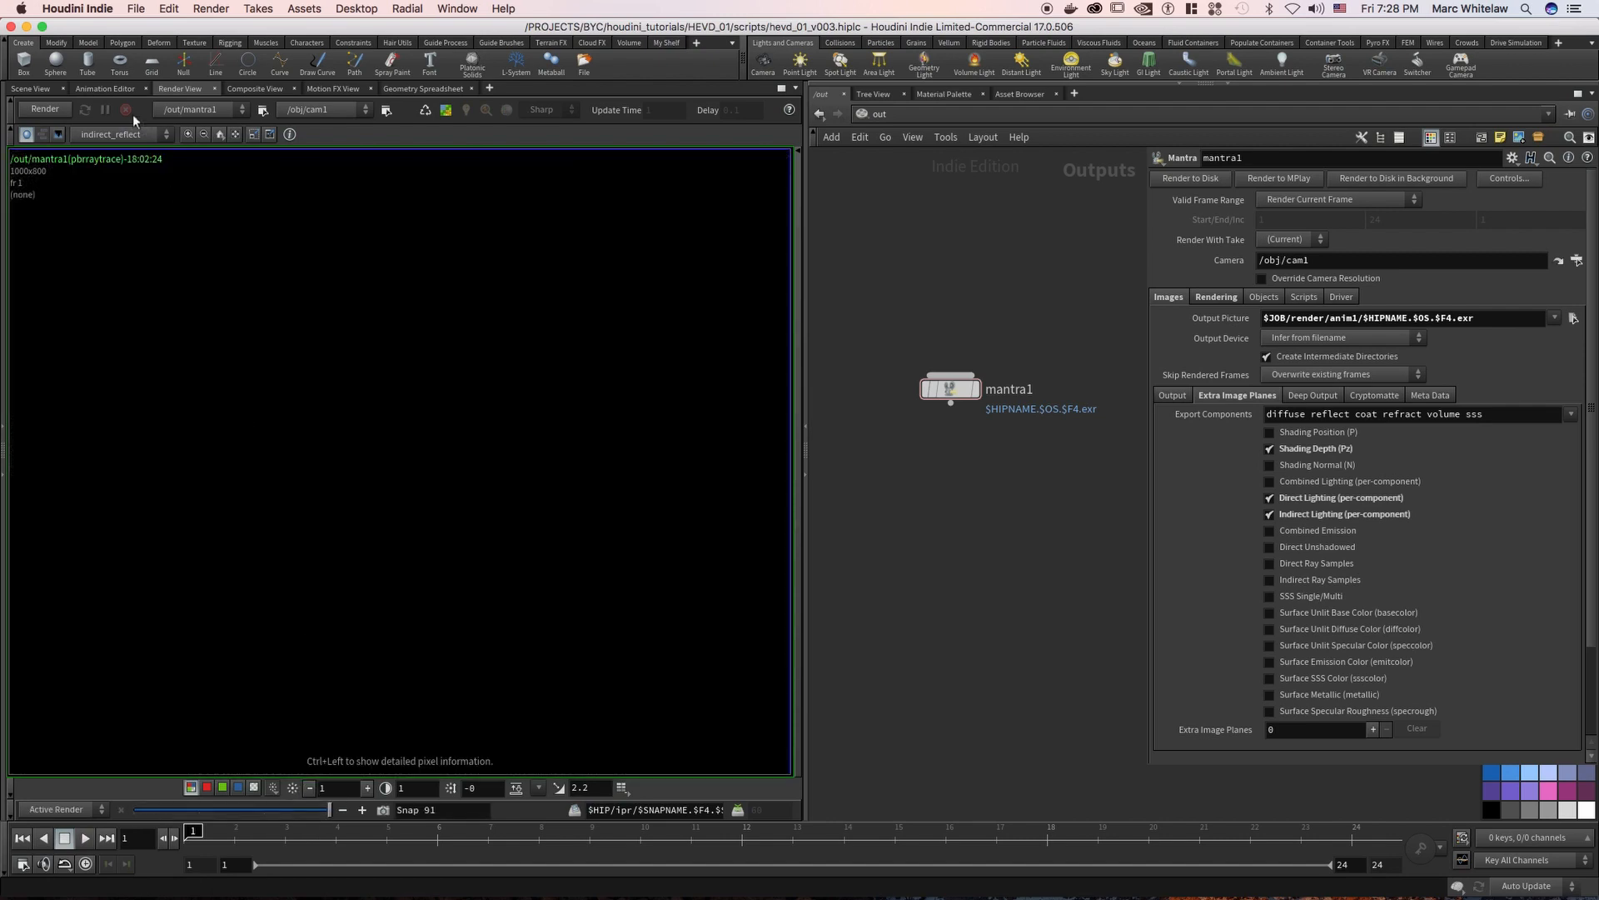
pyautogui.click(121, 134)
pyautogui.click(119, 153)
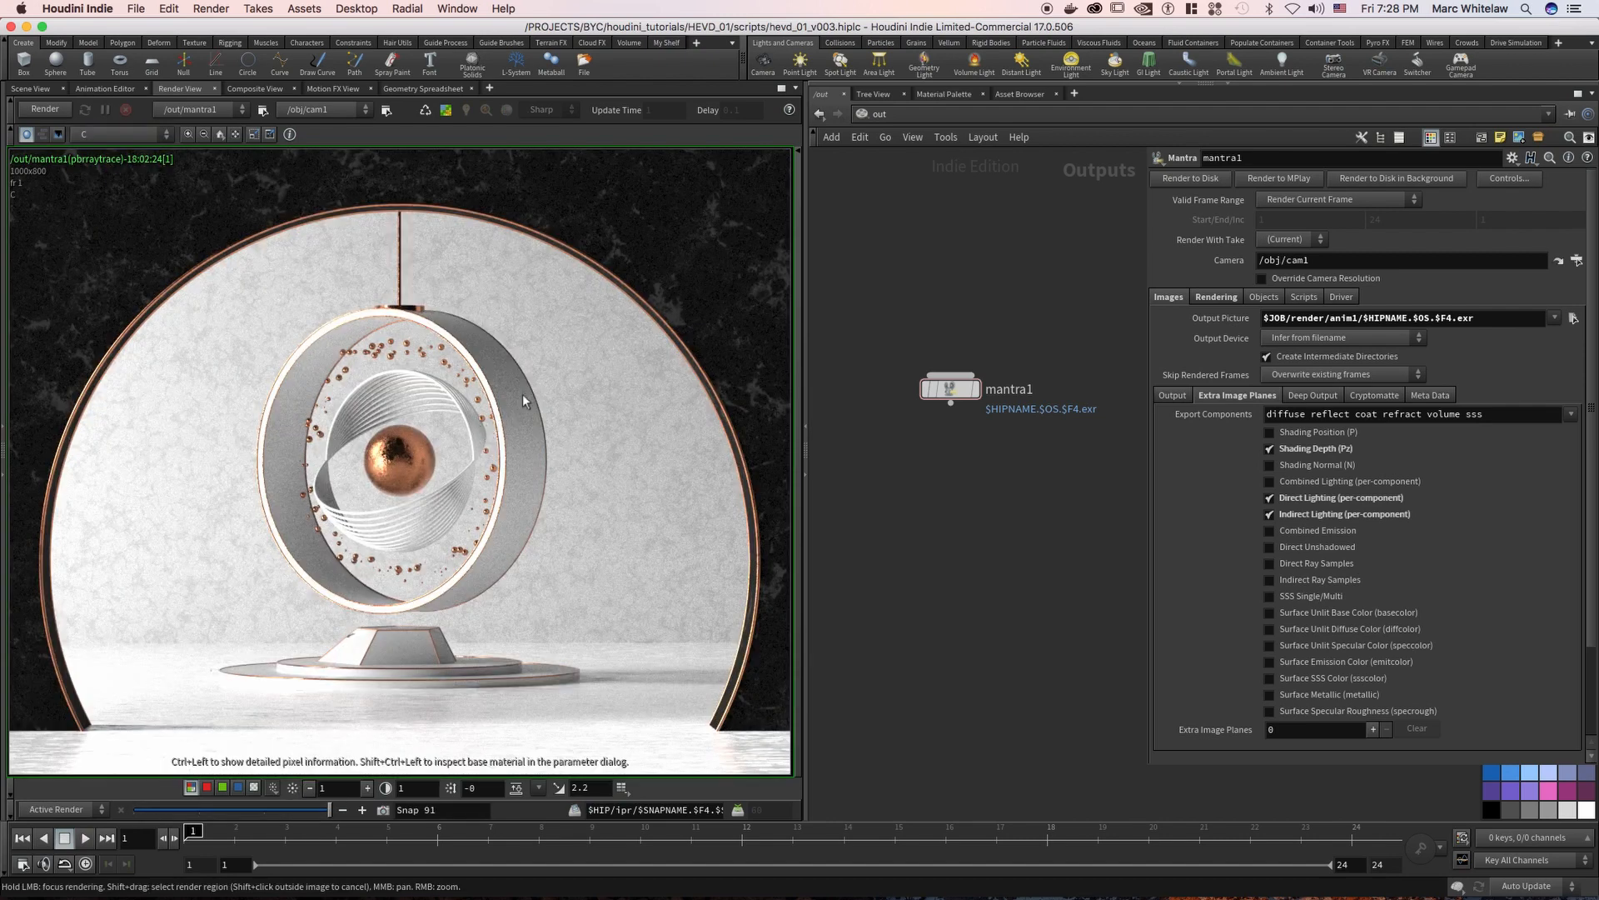
pyautogui.moveTo(528, 392); pyautogui.dragTo(491, 412, button='right')
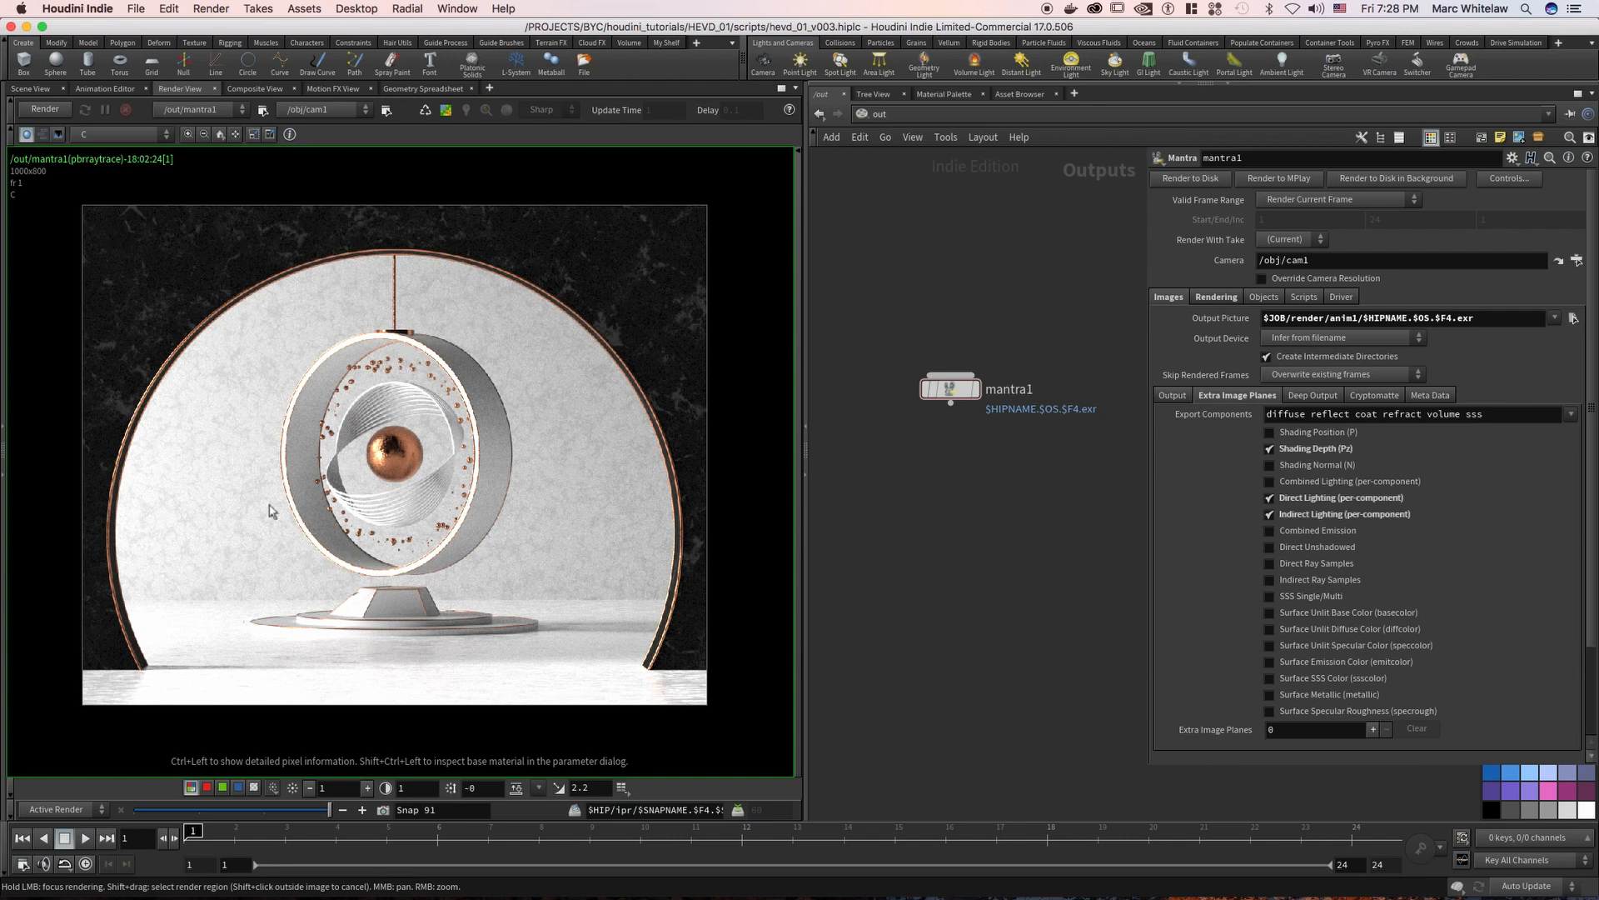
pyautogui.moveTo(405, 460); pyautogui.dragTo(406, 420, button='right')
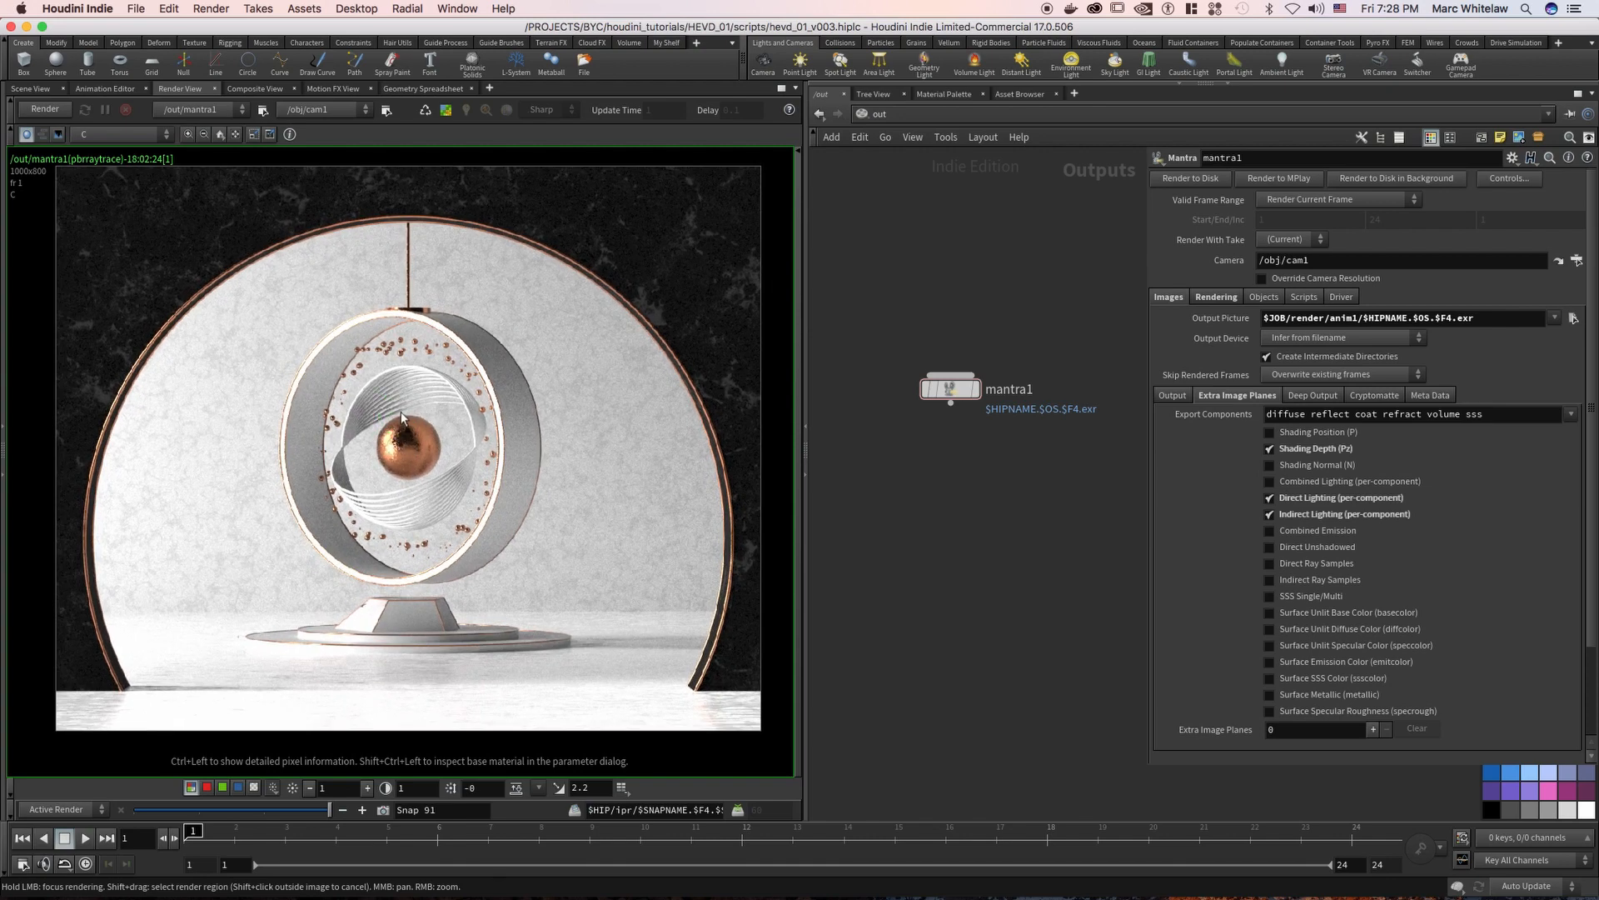
# Save the displayed render frame as $JOB/img/hevd_01_v001.exr
pyautogui.rightClick(401, 412)
pyautogui.click(440, 439)
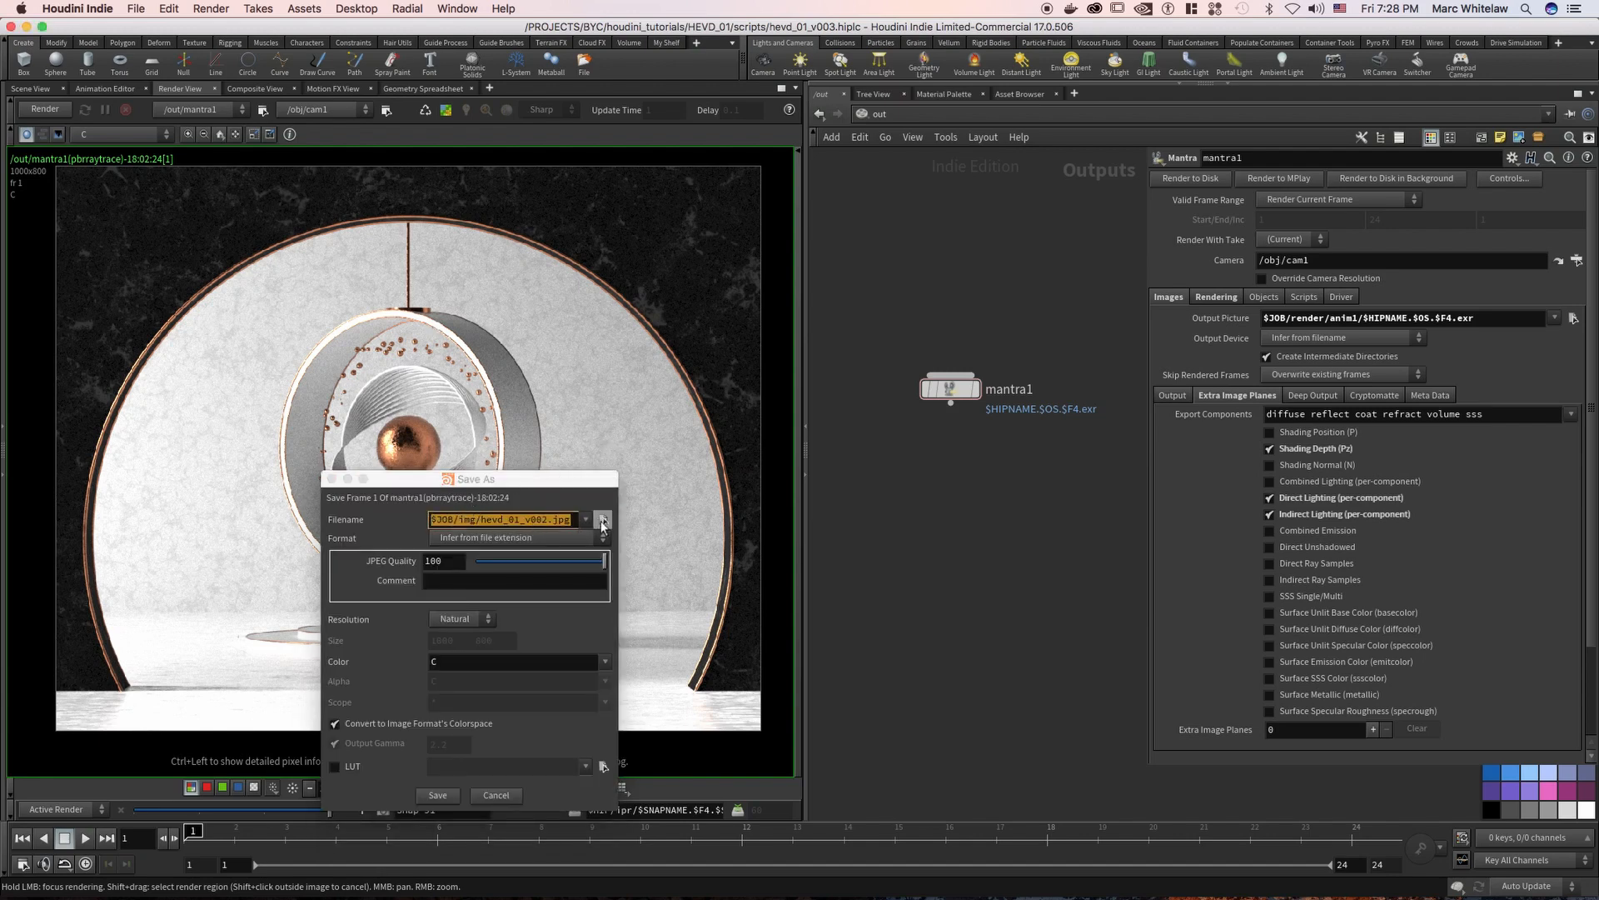
pyautogui.click(603, 521)
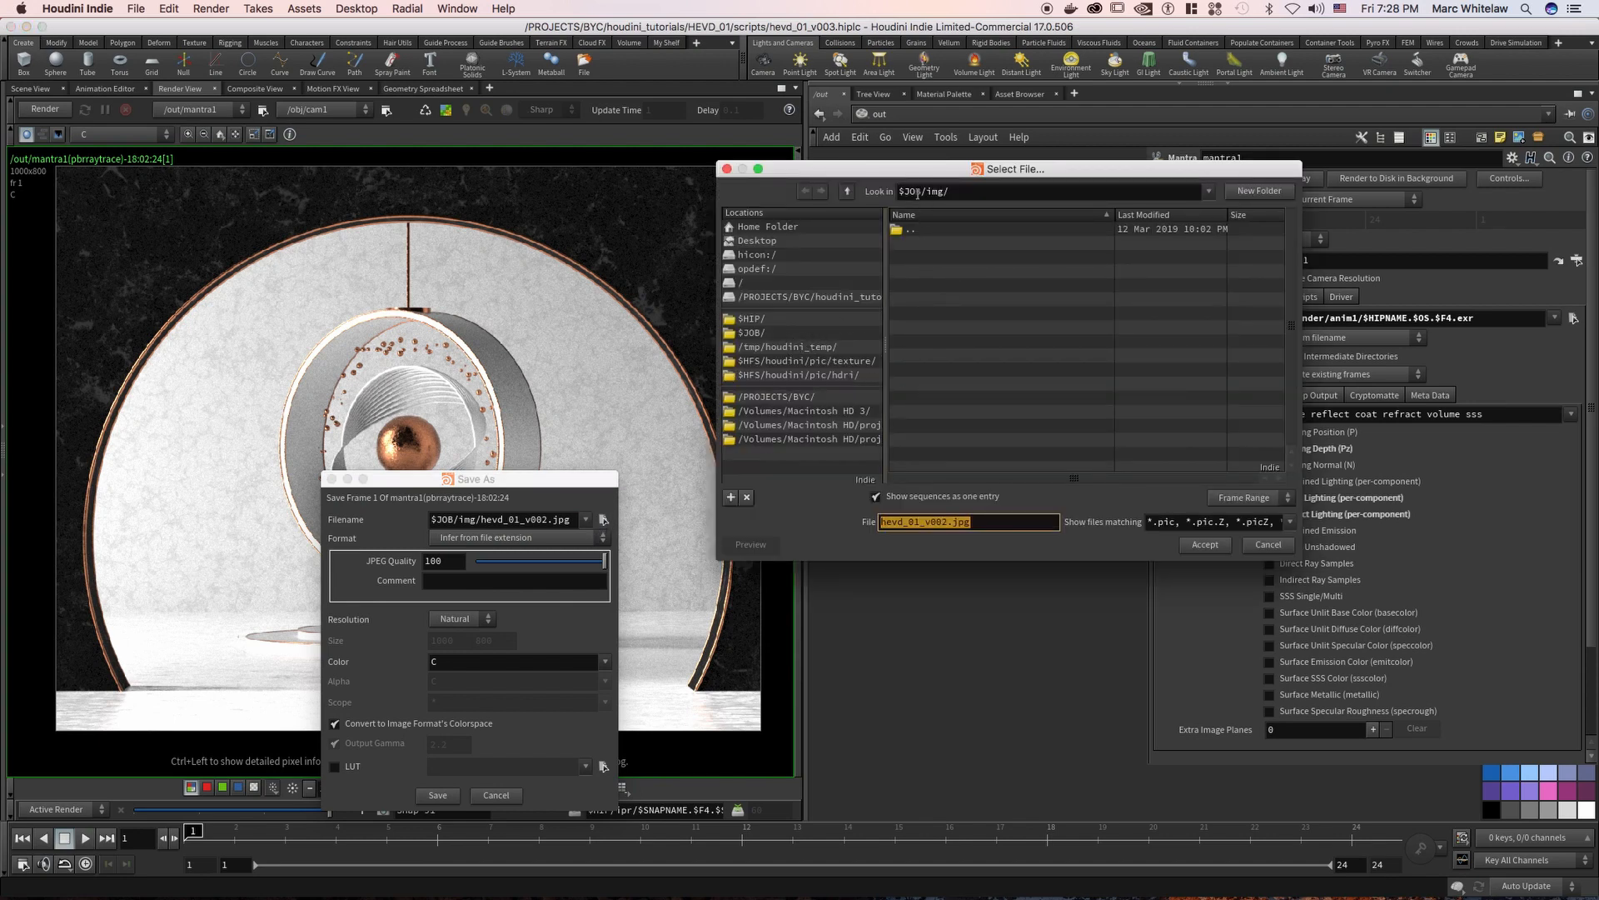
pyautogui.click(944, 521)
pyautogui.press('Return')
pyautogui.moveTo(489, 557); pyautogui.dragTo(487, 242)
pyautogui.click(442, 766)
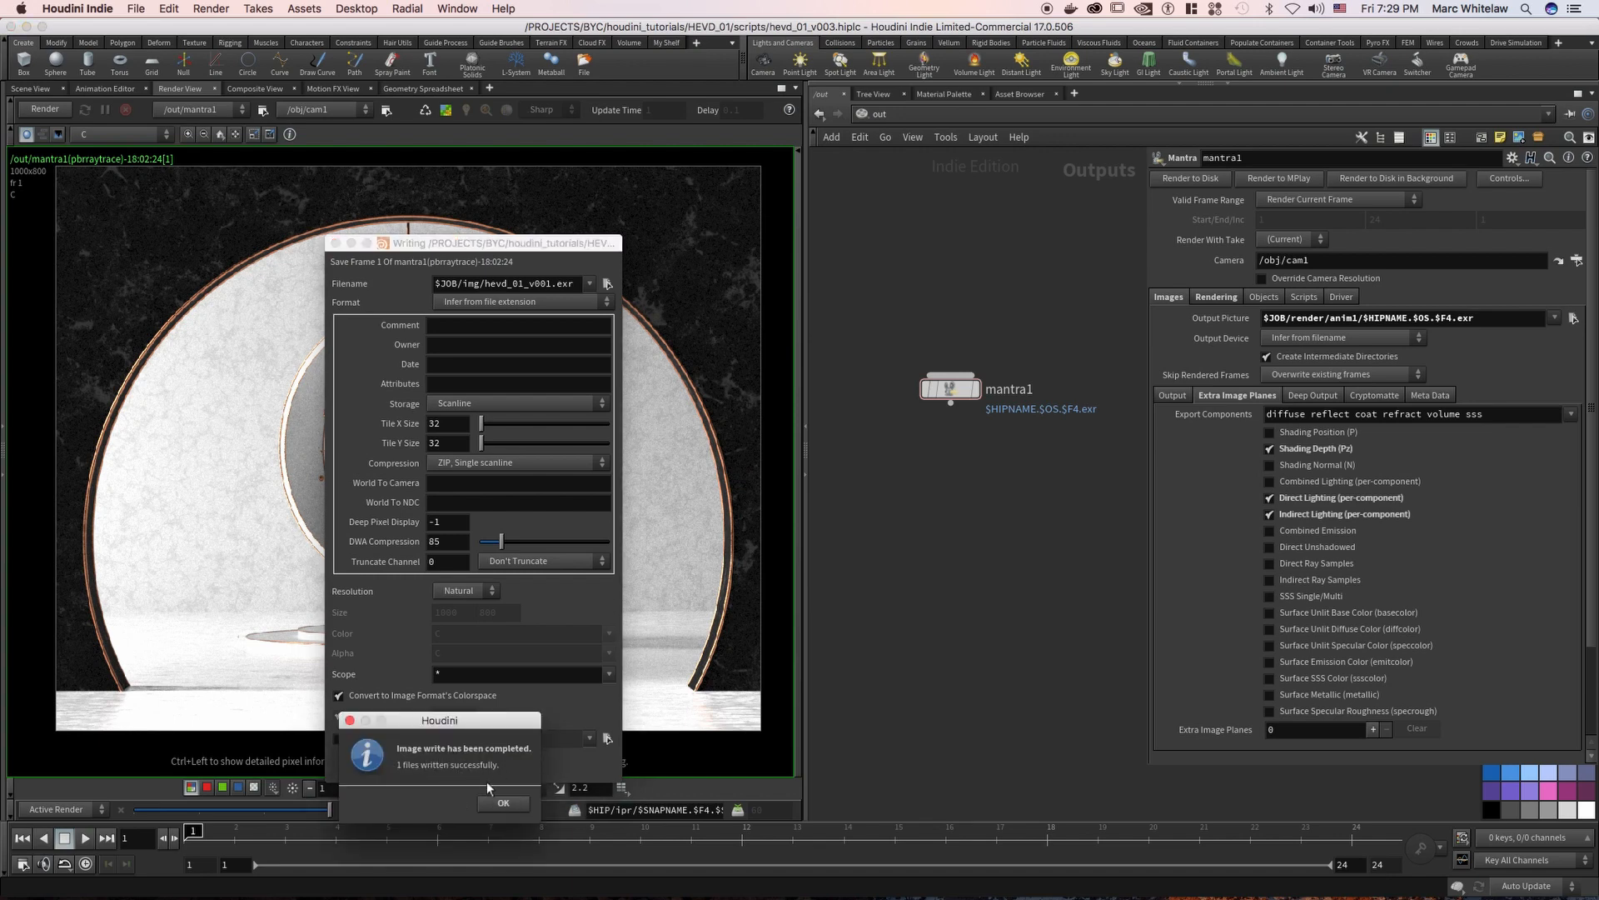
pyautogui.click(503, 805)
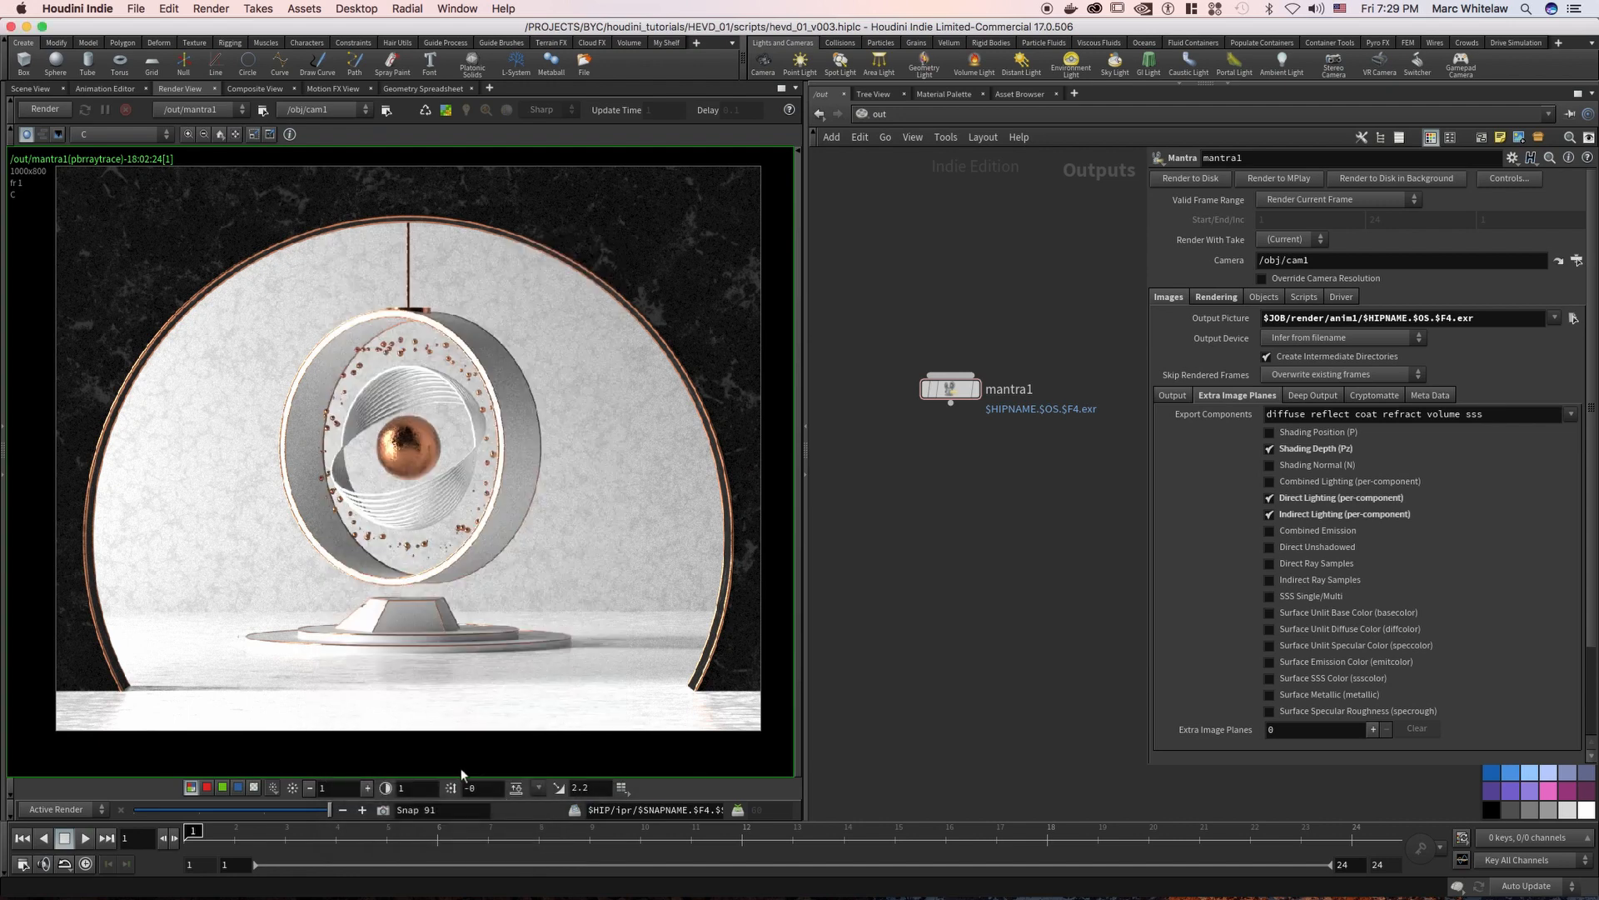
# Save the same render frame as a JPEG named $JOB/img/hevd_01_v001.jpg
pyautogui.rightClick(431, 514)
pyautogui.click(450, 540)
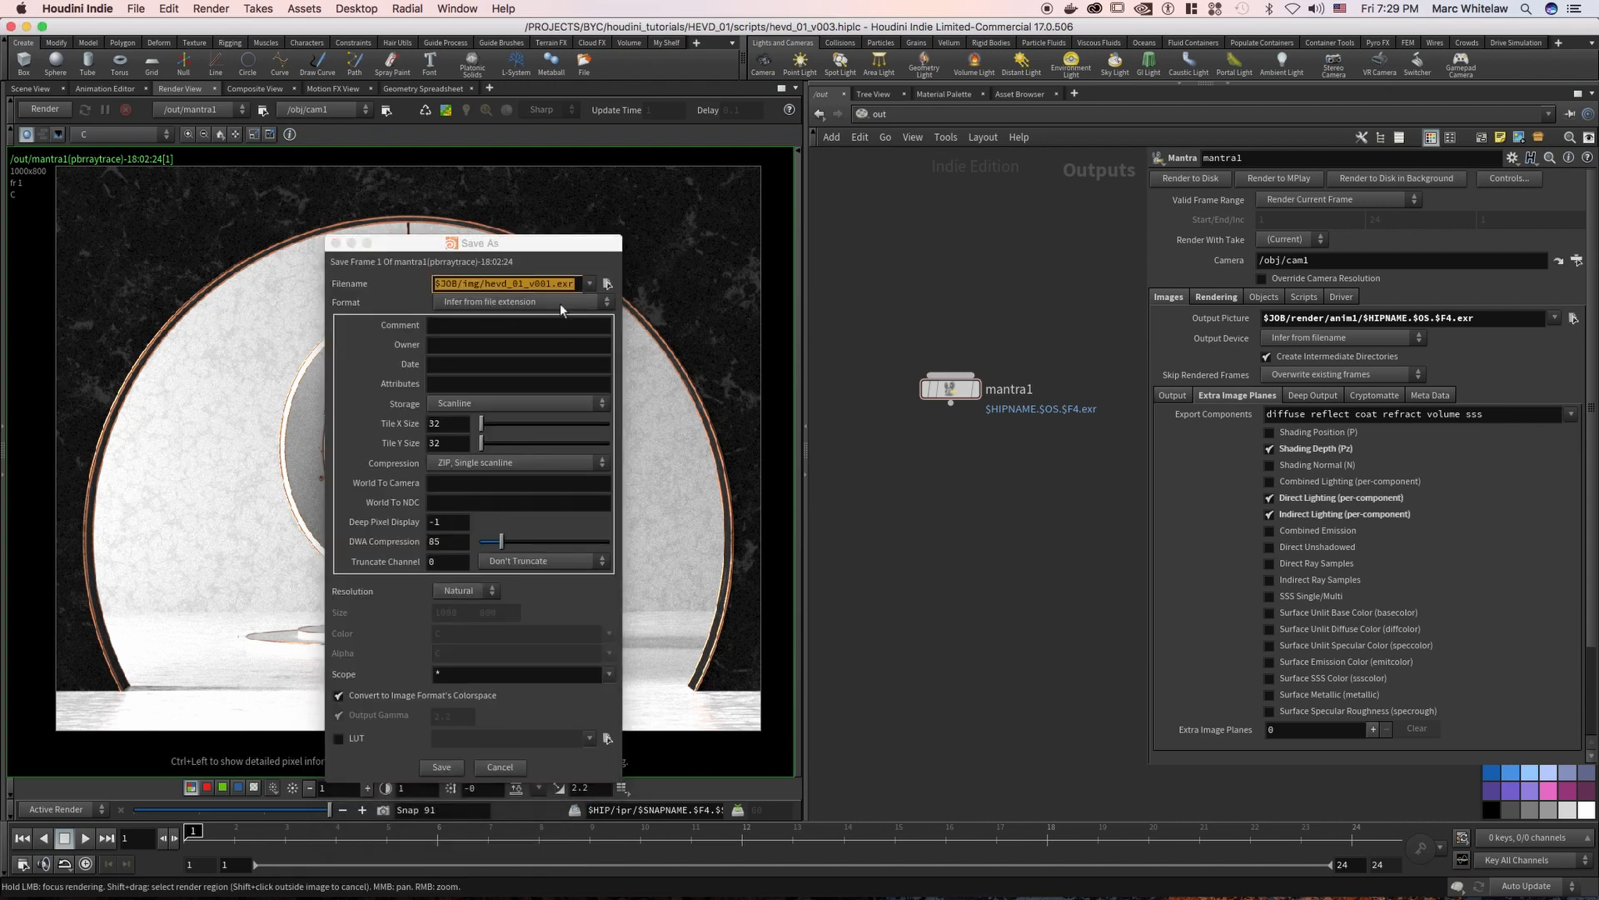
pyautogui.click(575, 288)
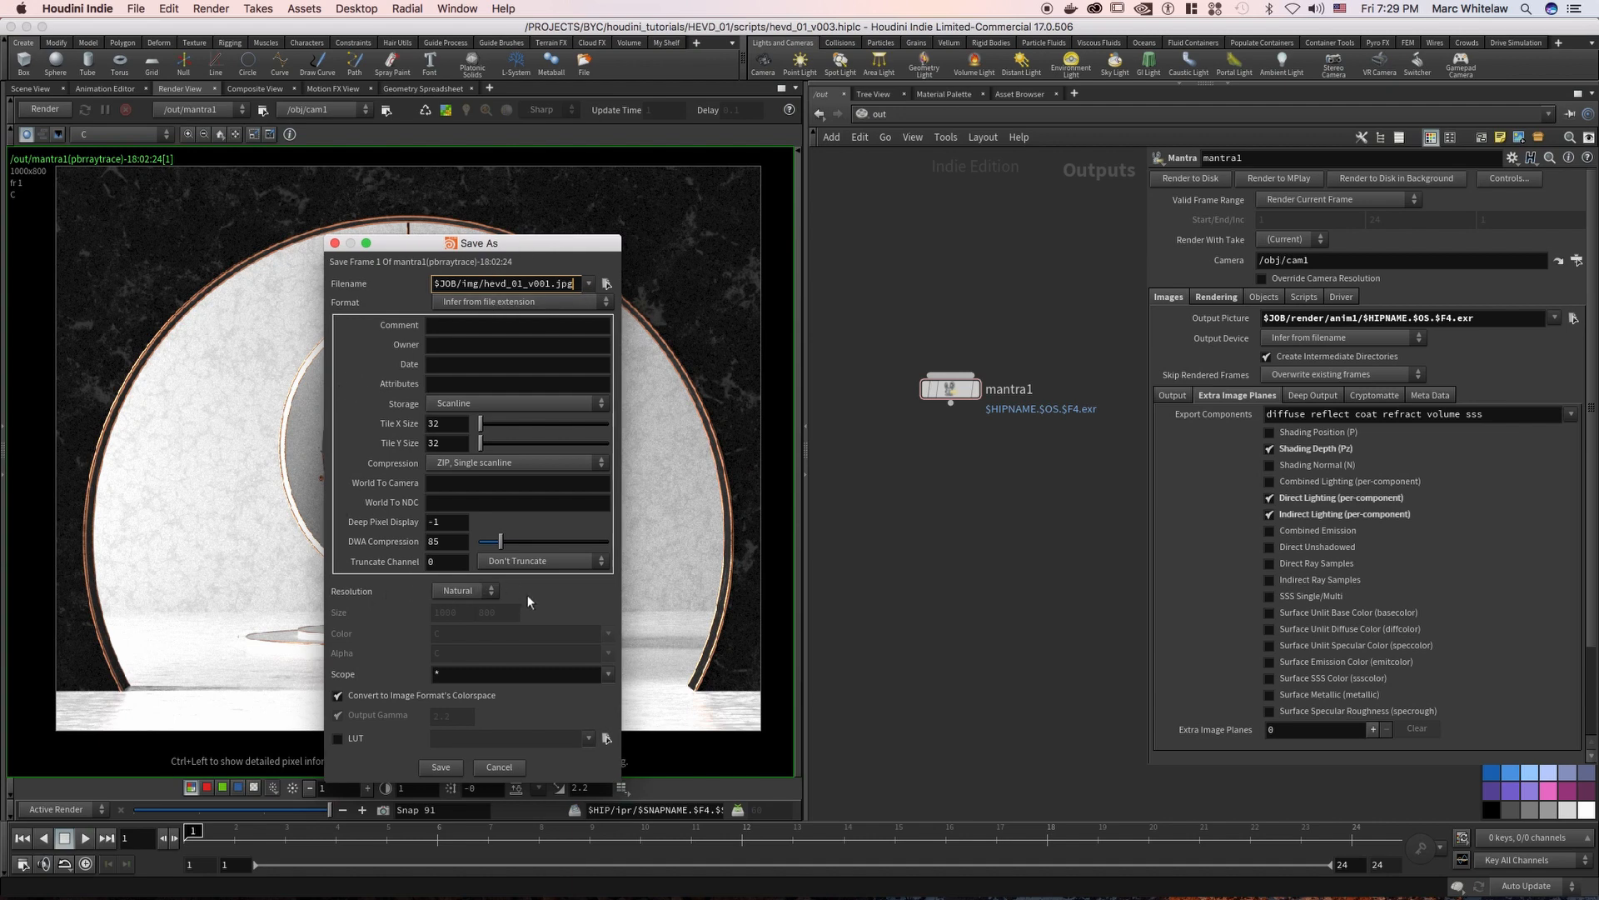
pyautogui.press('Return')
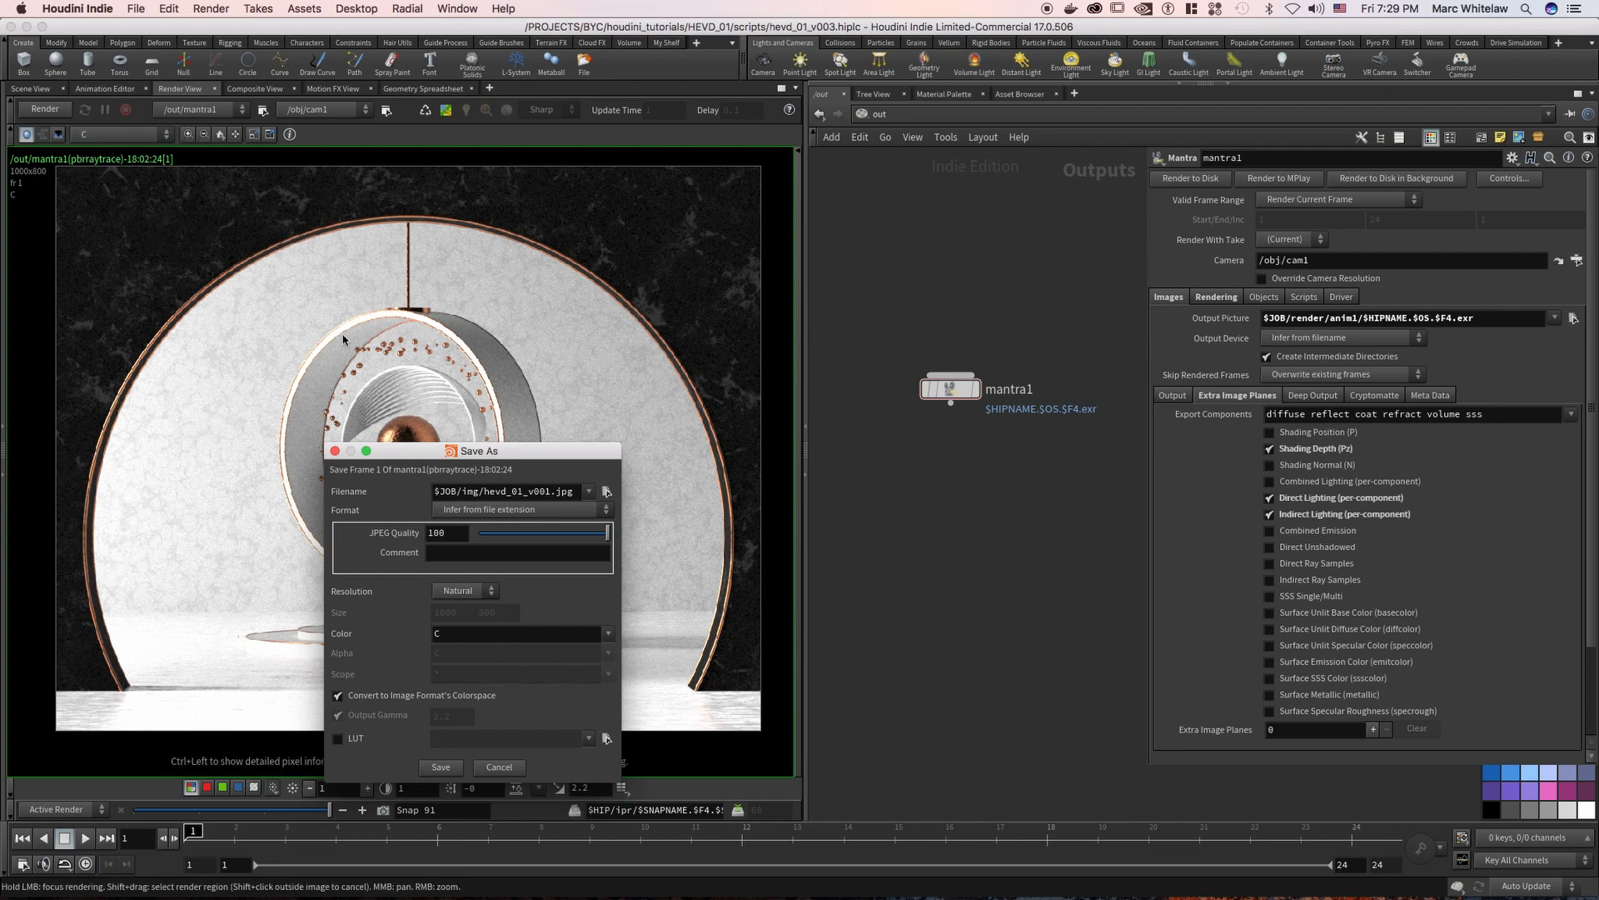
pyautogui.doubleClick(565, 492)
pyautogui.moveTo(556, 499); pyautogui.dragTo(528, 497)
pyautogui.click(556, 493)
pyautogui.moveTo(509, 493); pyautogui.dragTo(552, 498)
pyautogui.click(443, 767)
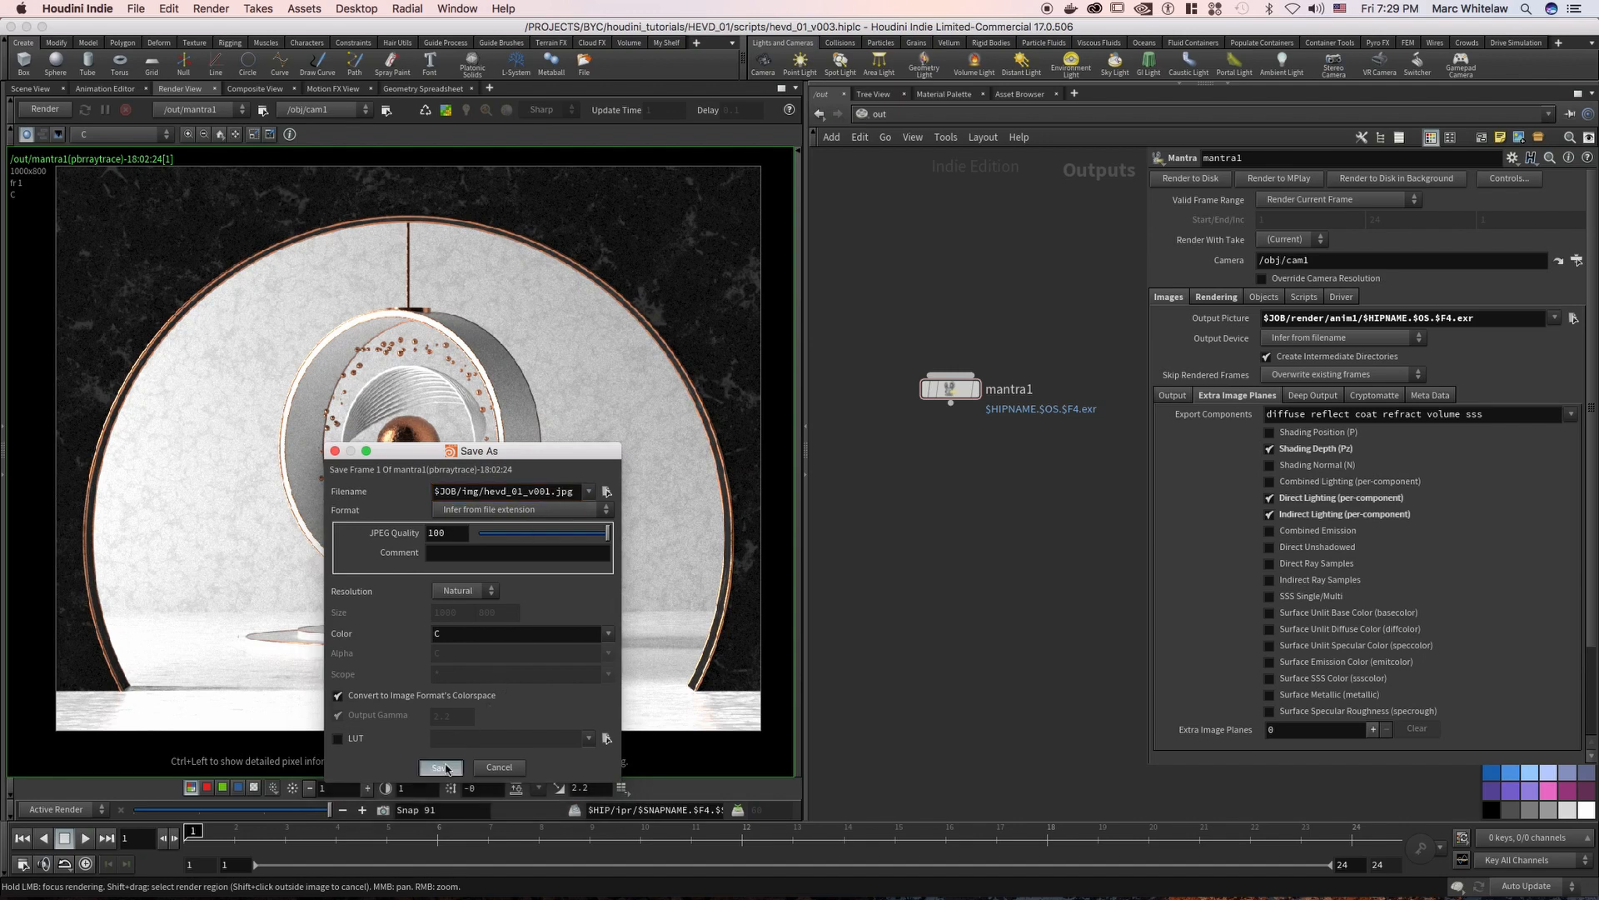
pyautogui.click(508, 799)
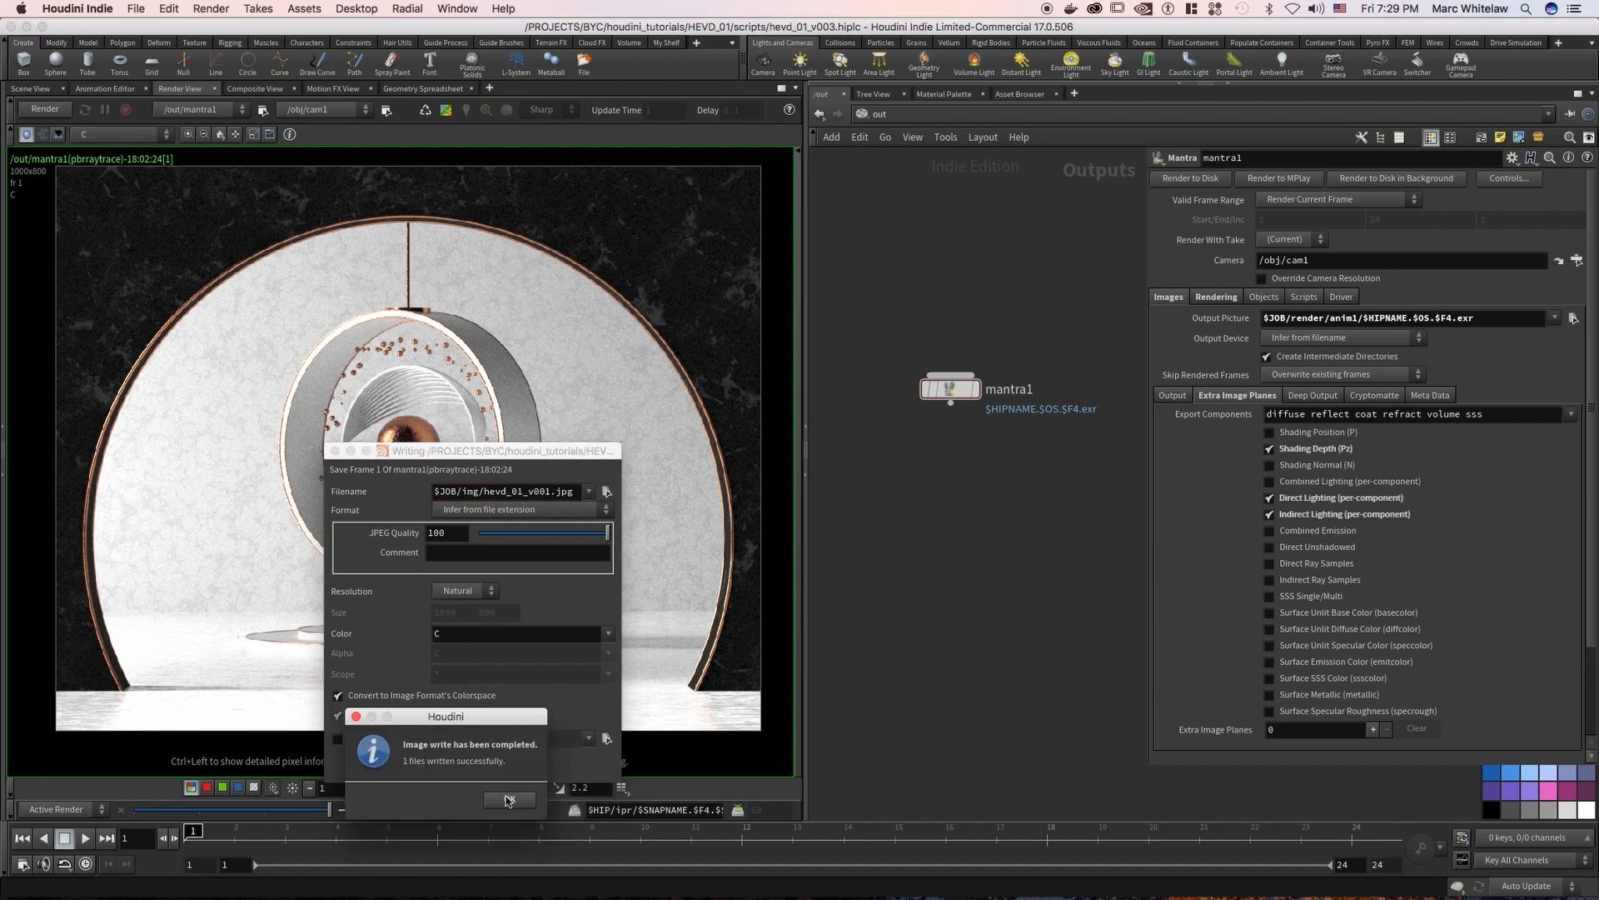
# Switch to Finder to check the saved hevd_01_v001.exr in the img folder, and return to Houdini
pyautogui.hotkey('ctrl', 'Right')
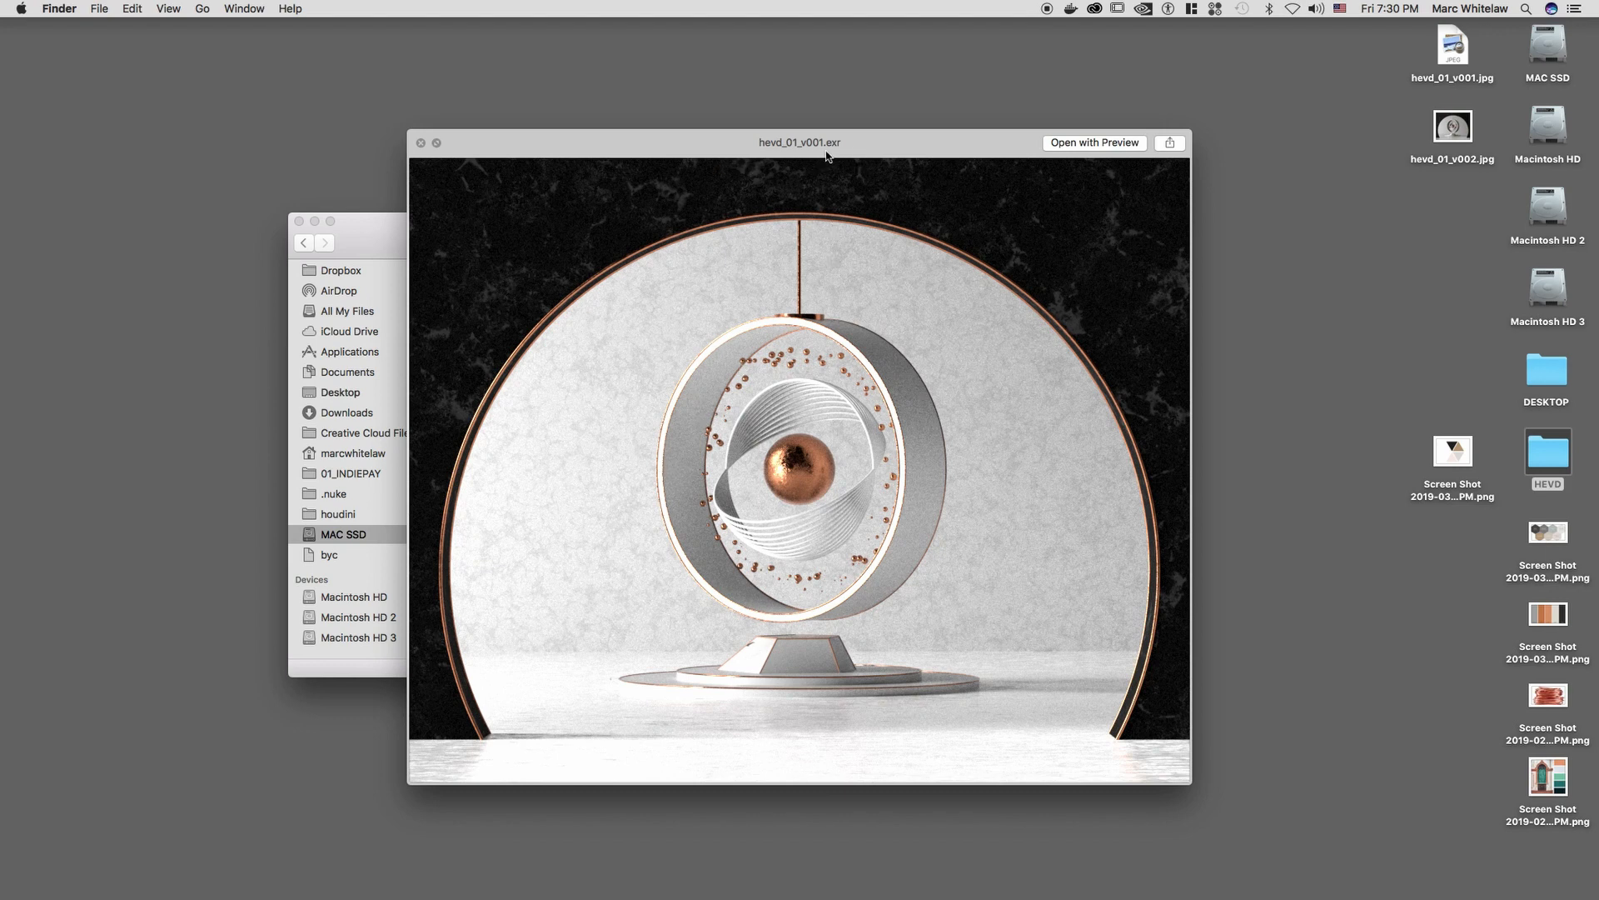
pyautogui.moveTo(780, 153); pyautogui.dragTo(790, 183)
pyautogui.press('space')
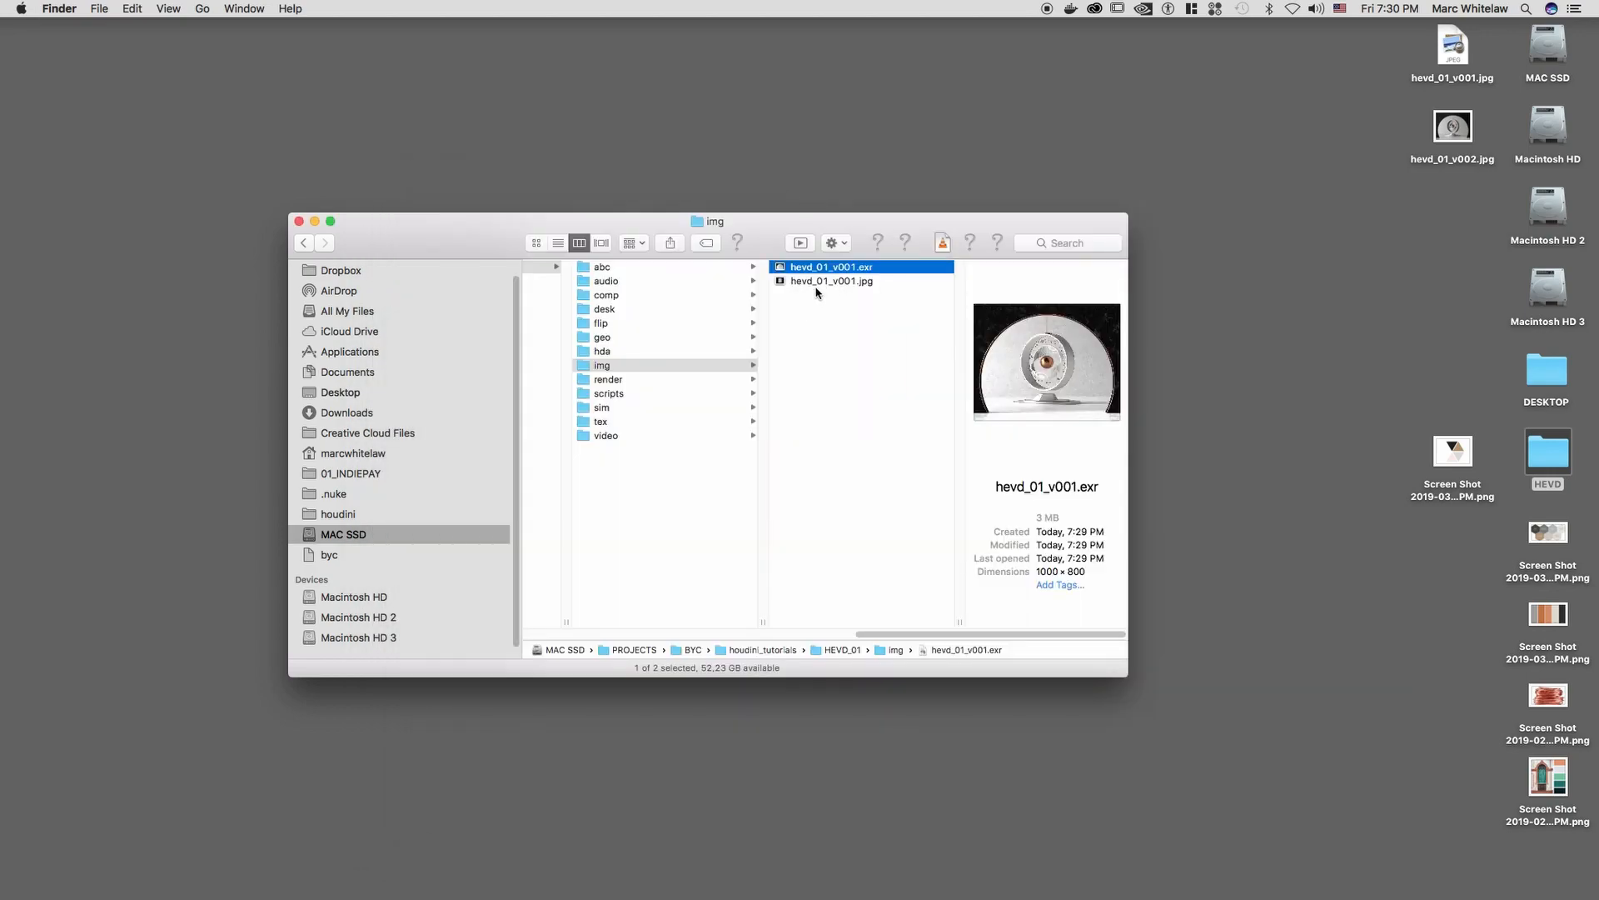
pyautogui.press('alt')
pyautogui.hotkey('ctrl', 'Left')
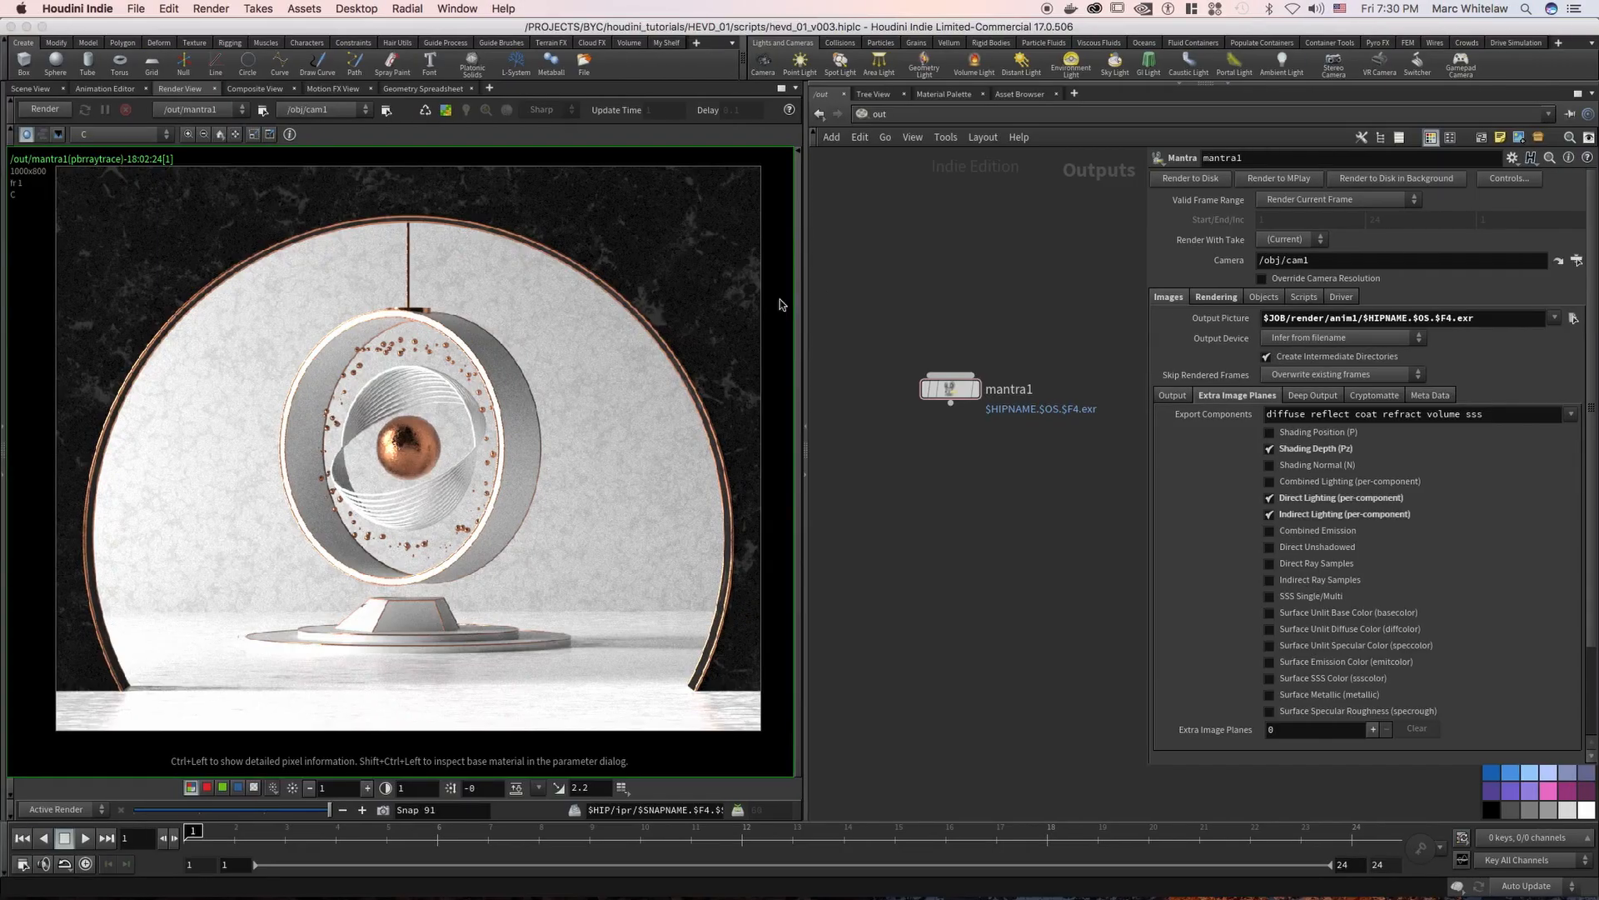
# Bring up Snap 88 in the render view and save it as $JOB/img/hevd_01_v002.jpg
pyautogui.moveTo(257, 813); pyautogui.dragTo(200, 810)
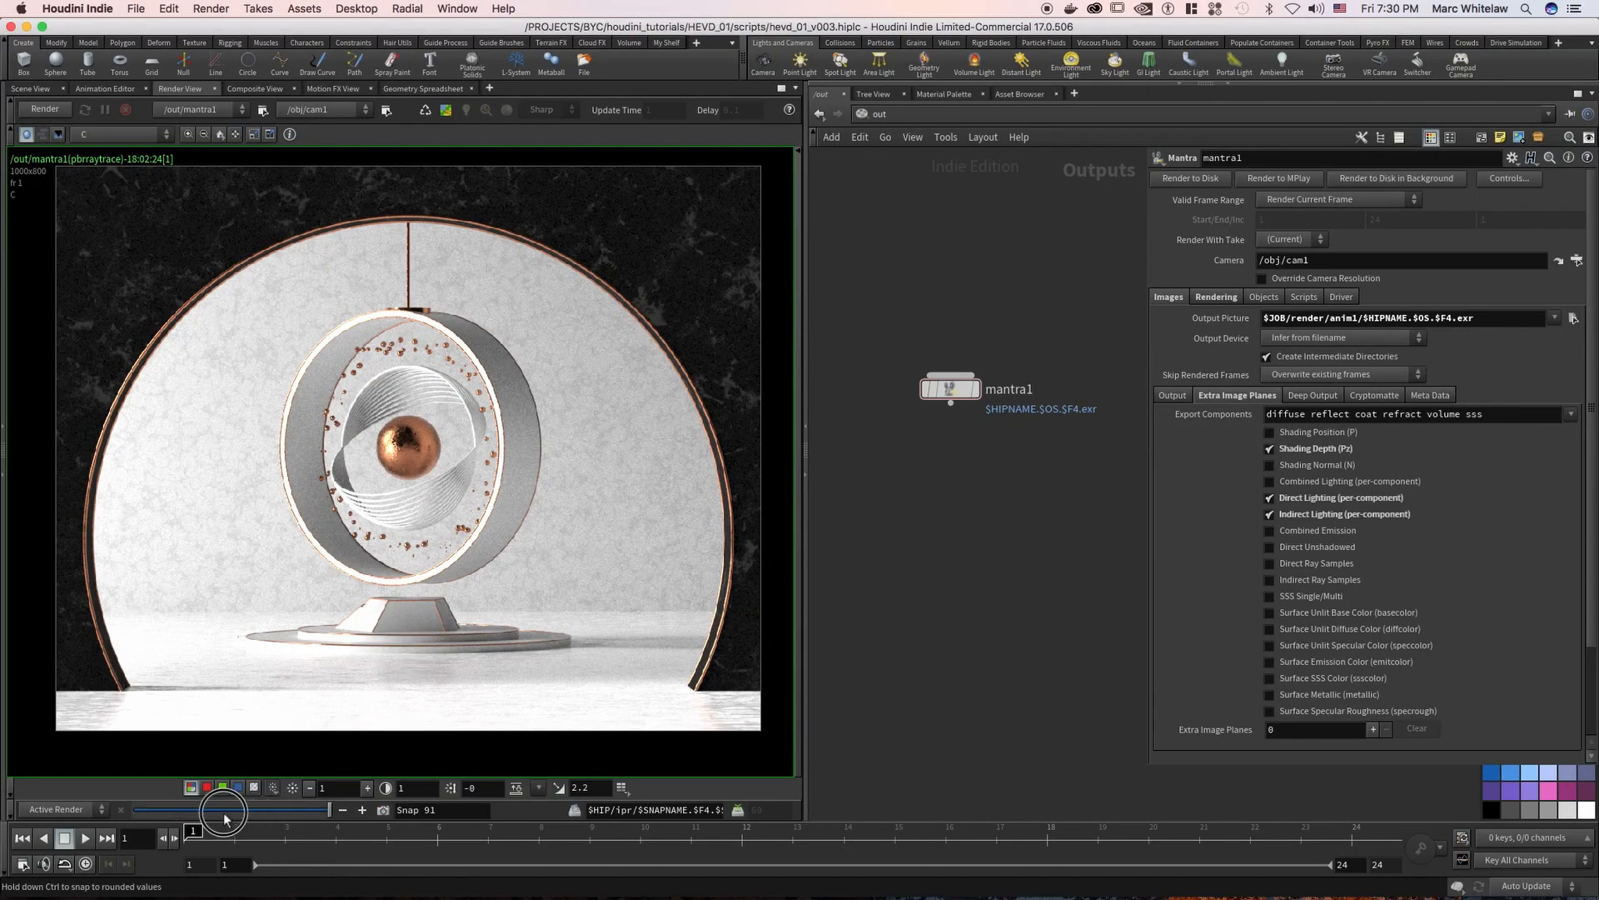
pyautogui.rightClick(372, 593)
pyautogui.click(393, 608)
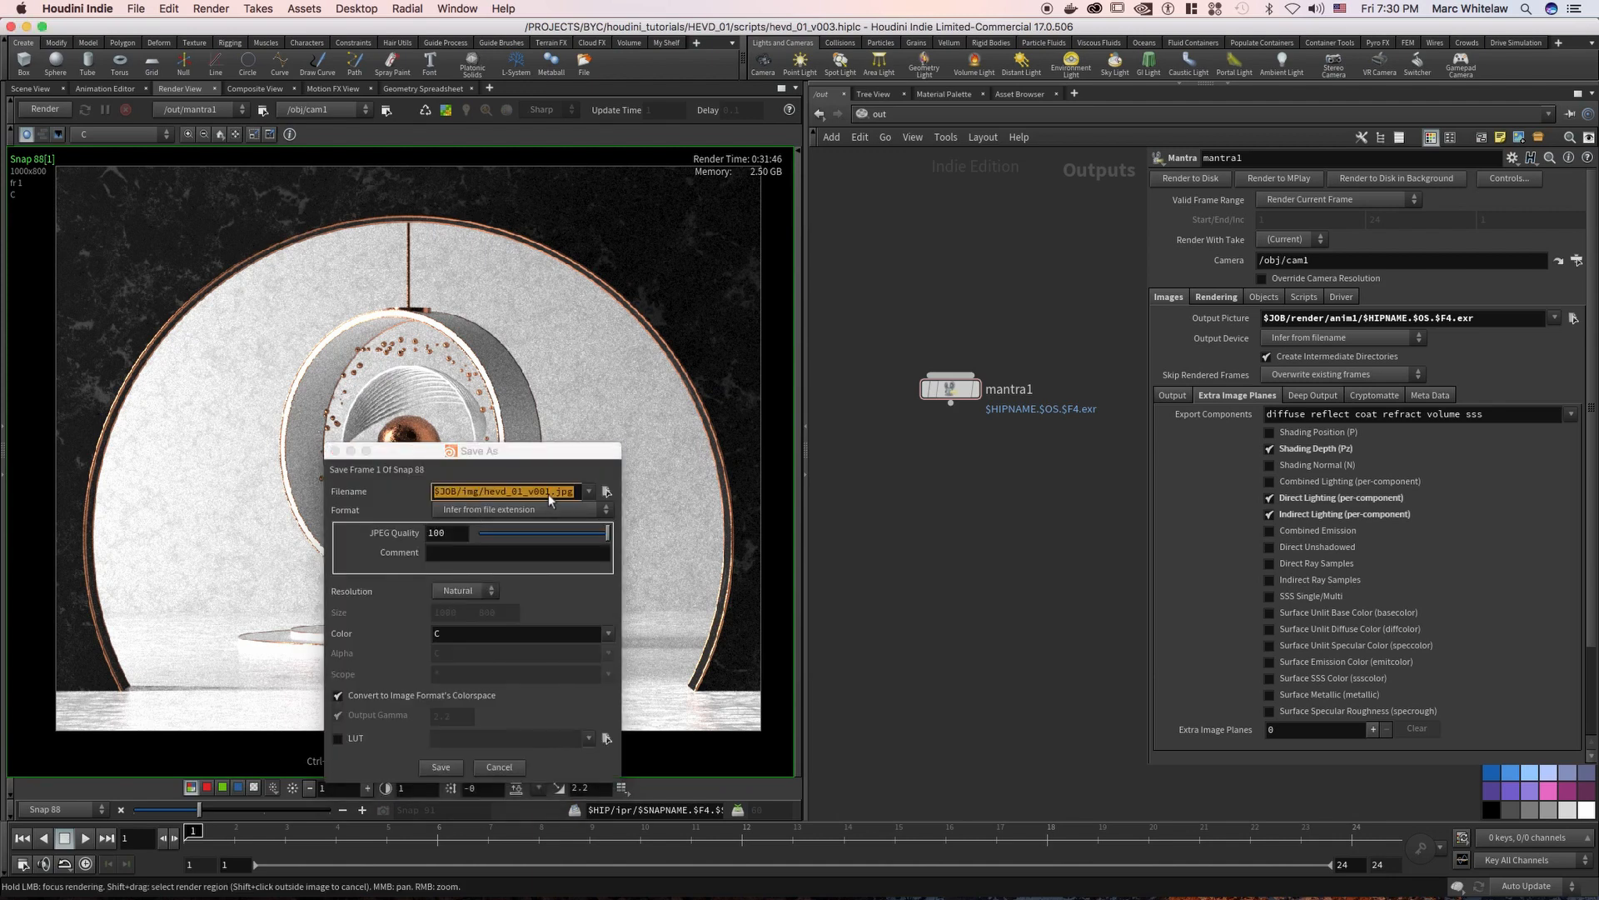
pyautogui.click(551, 491)
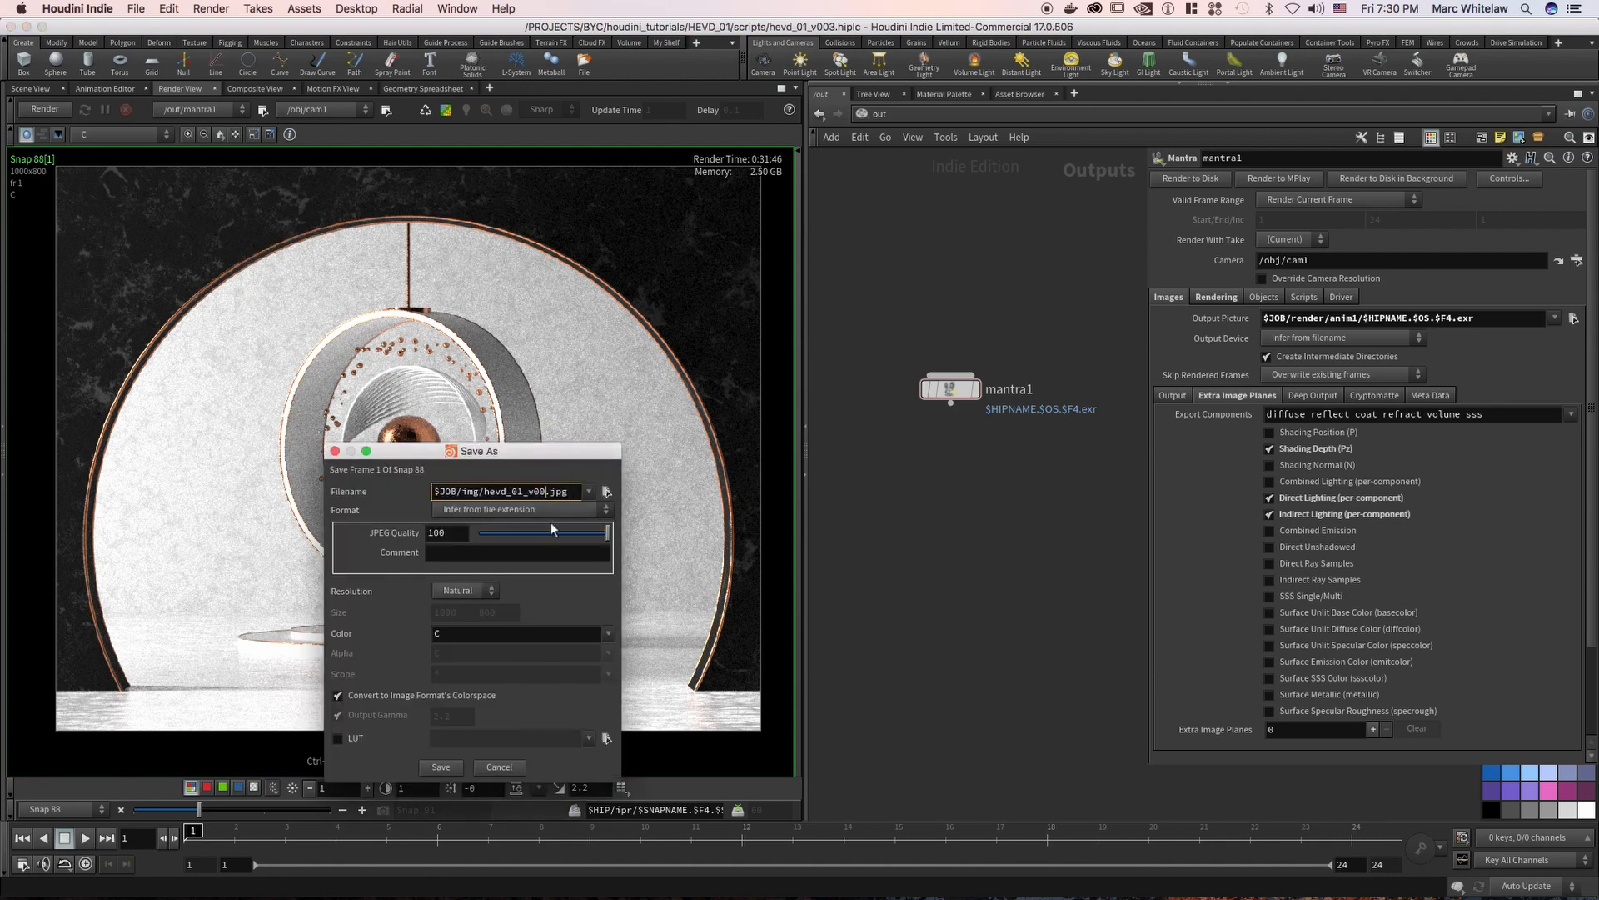
pyautogui.click(440, 766)
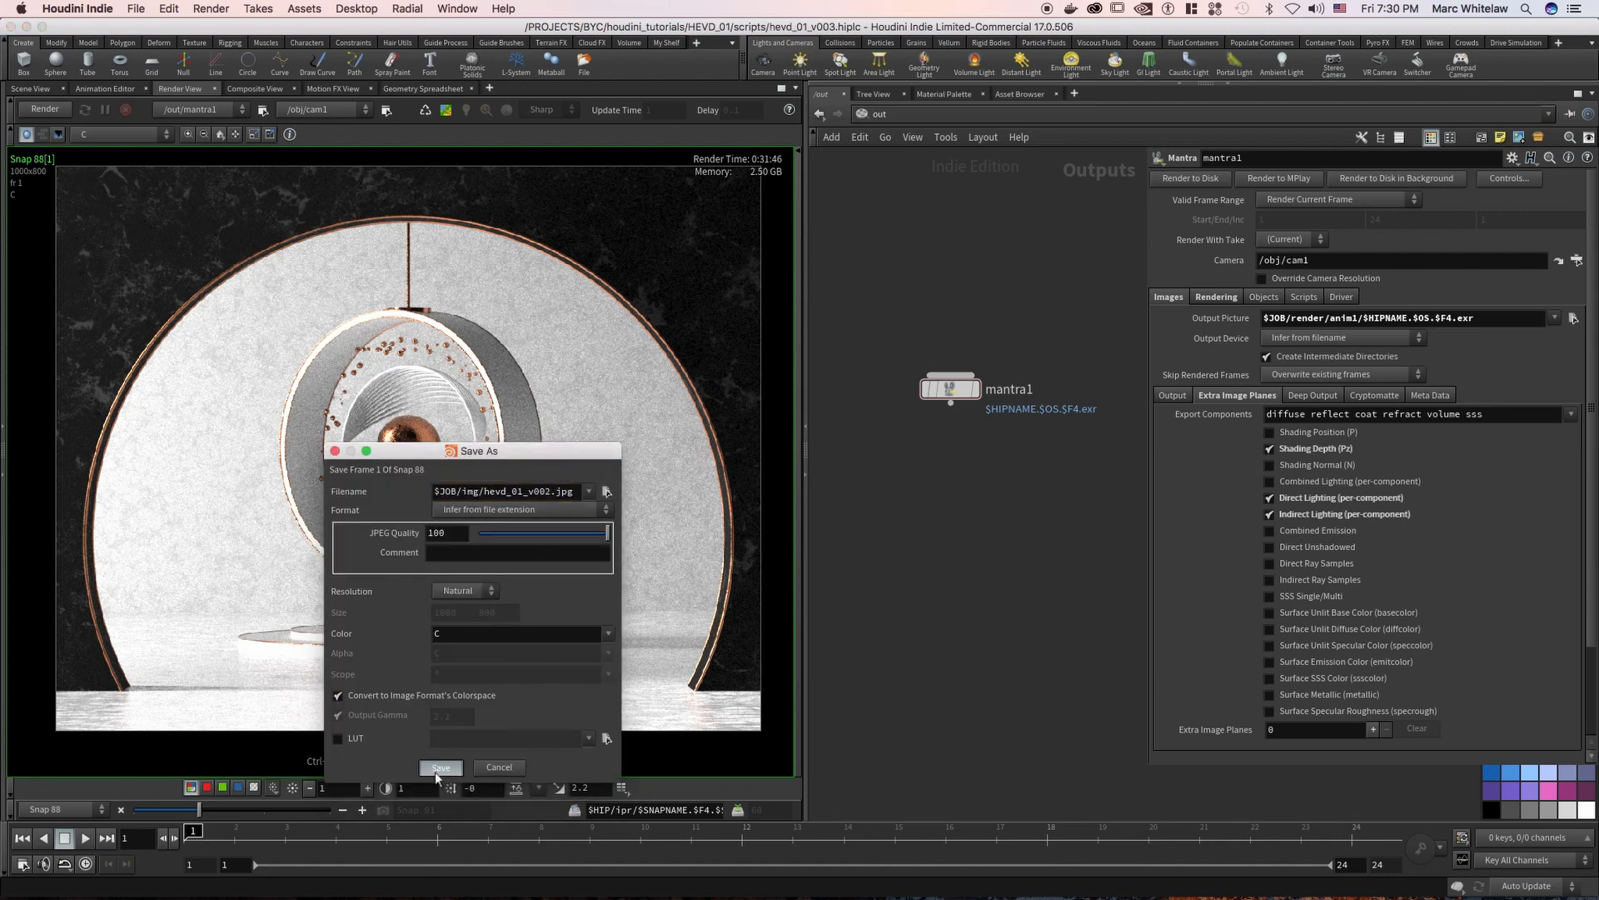
pyautogui.click(498, 800)
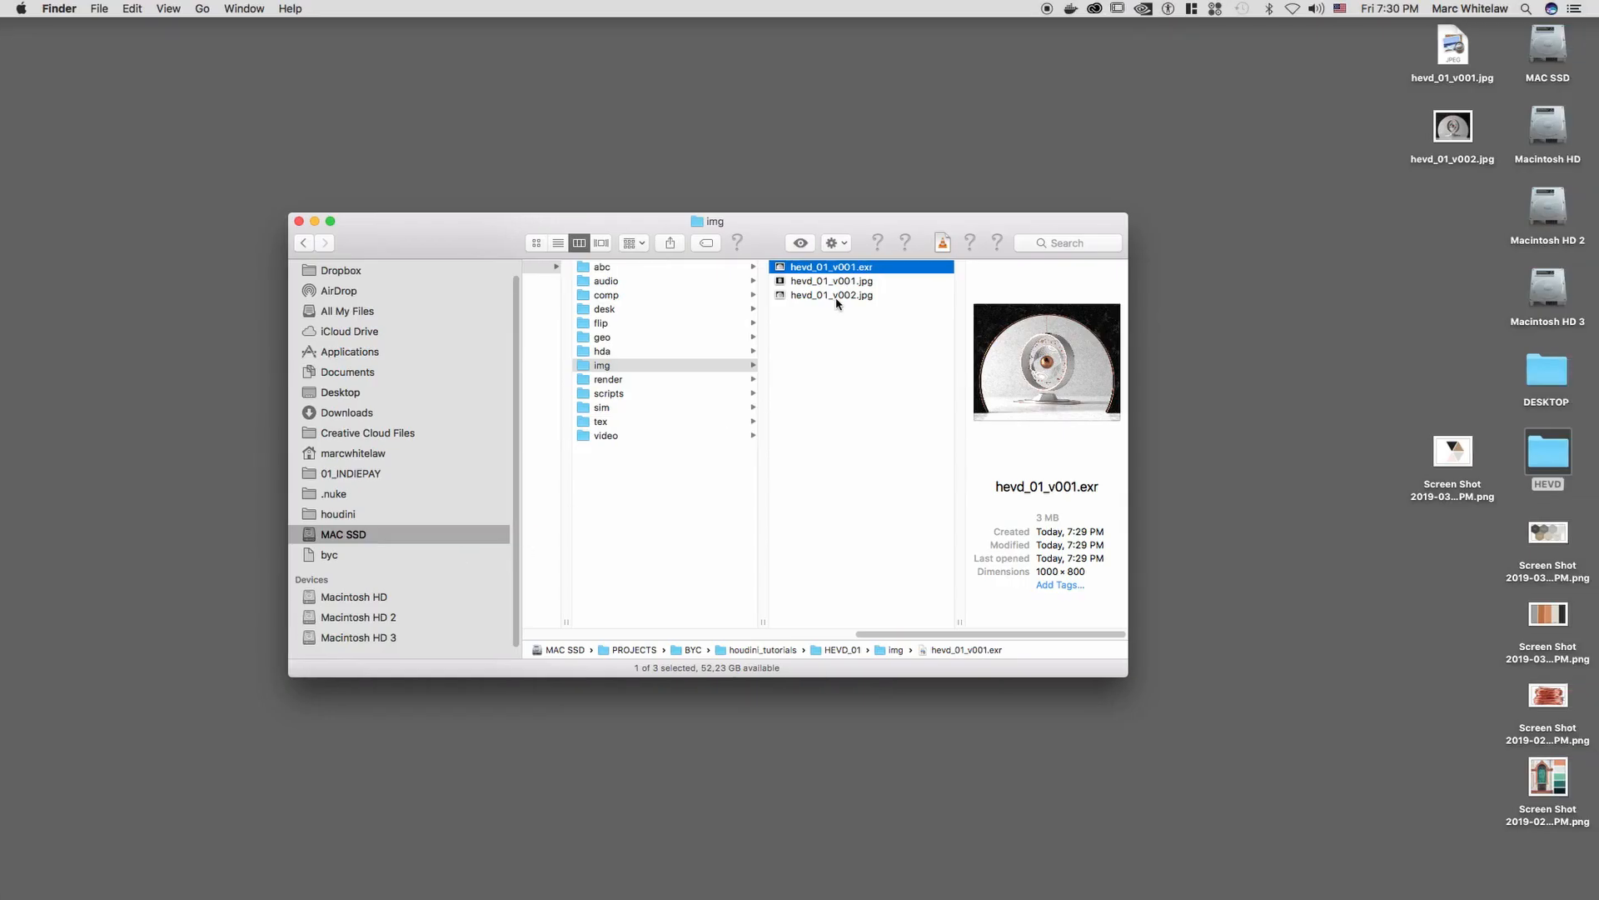
# Preview hevd_01_v002.jpg from the img folder in Finder, close the preview and return to Houdini
pyautogui.click(843, 296)
pyautogui.press('space')
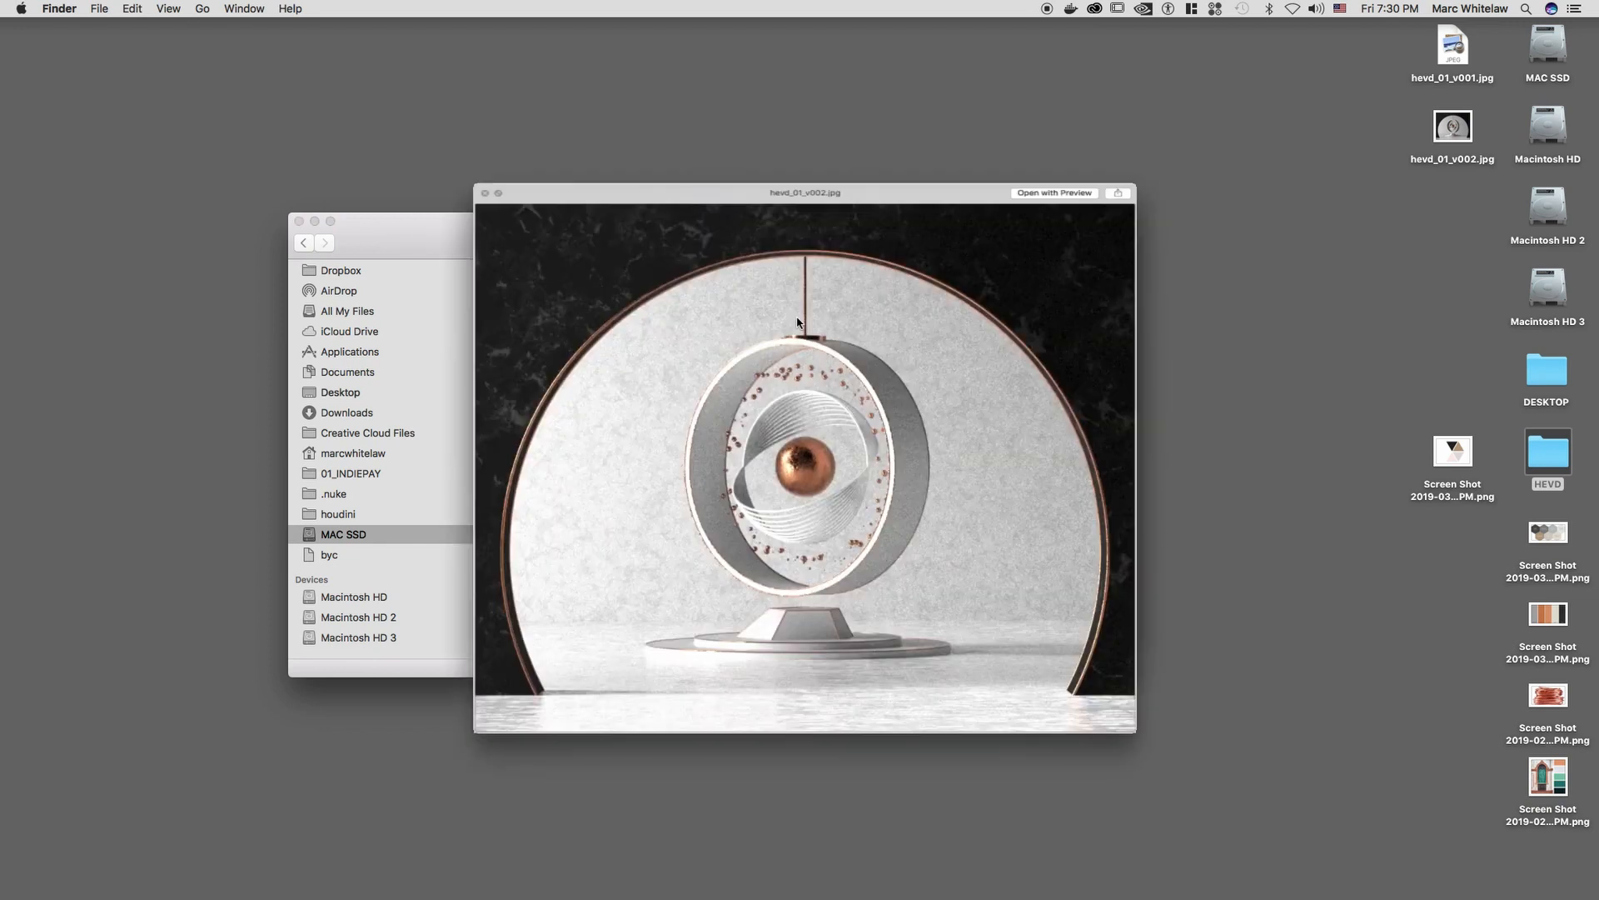
pyautogui.press('space')
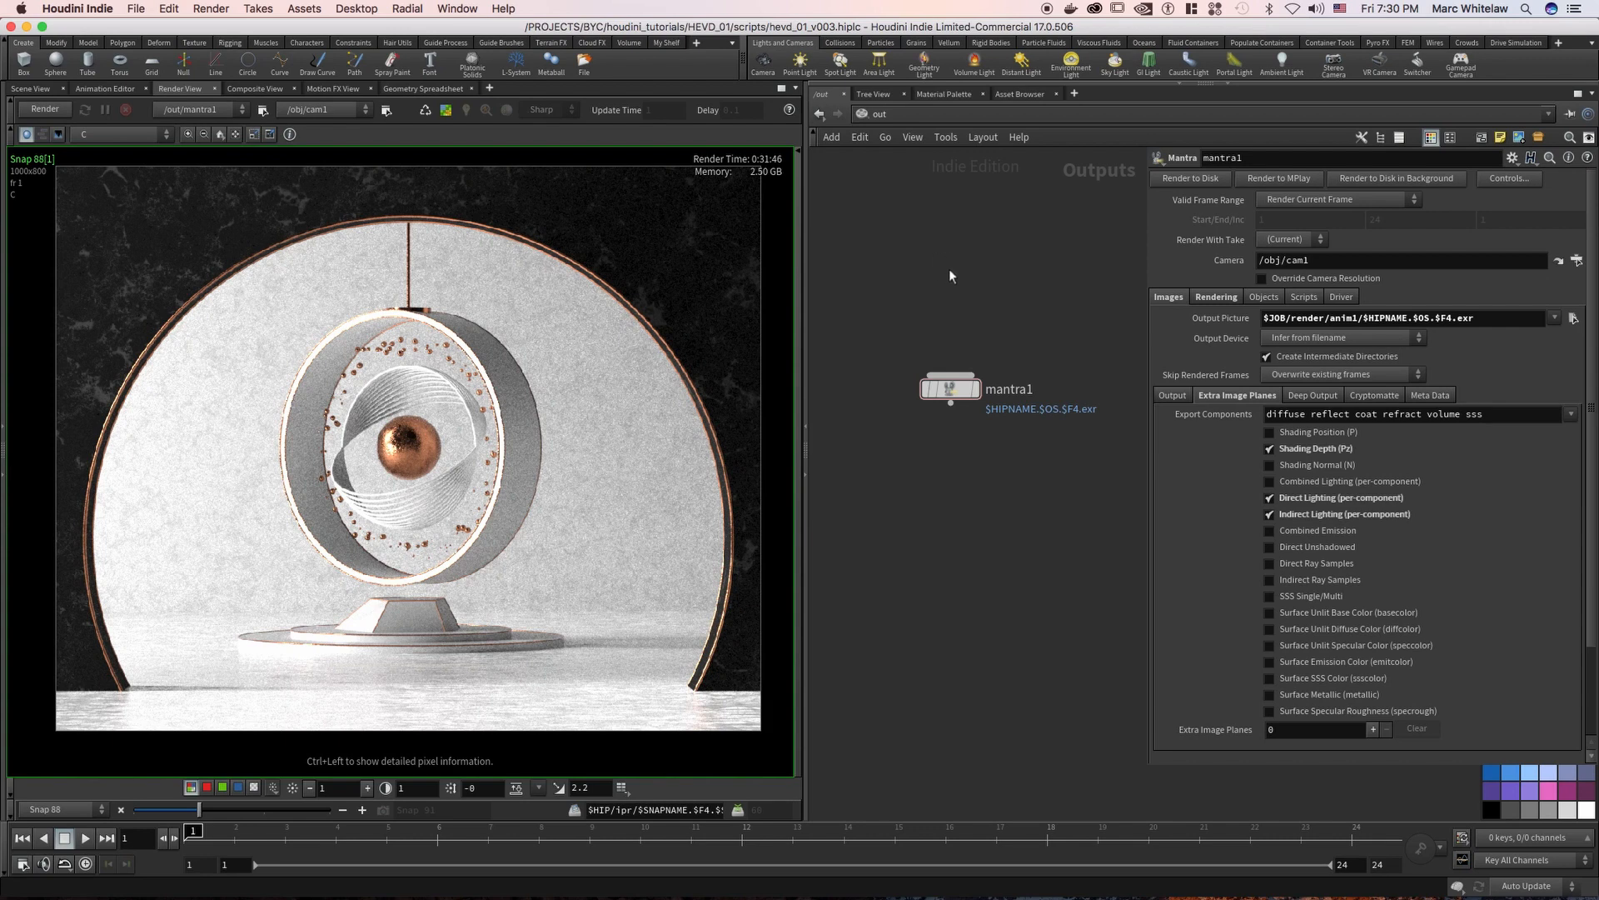
pyautogui.scroll(-1, 958, 272)
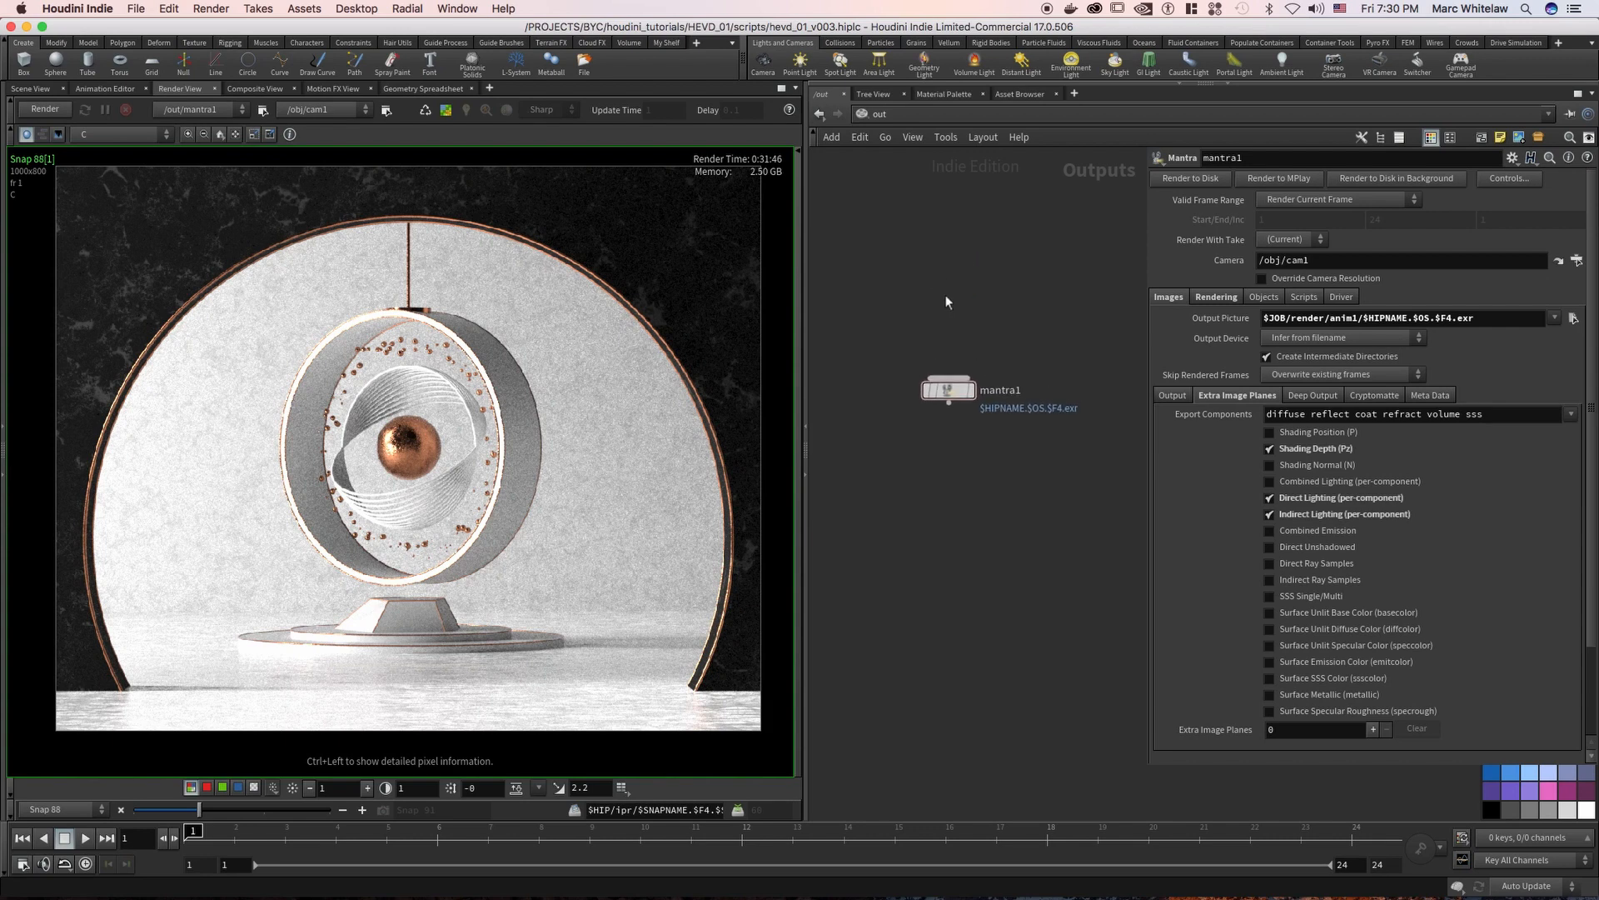